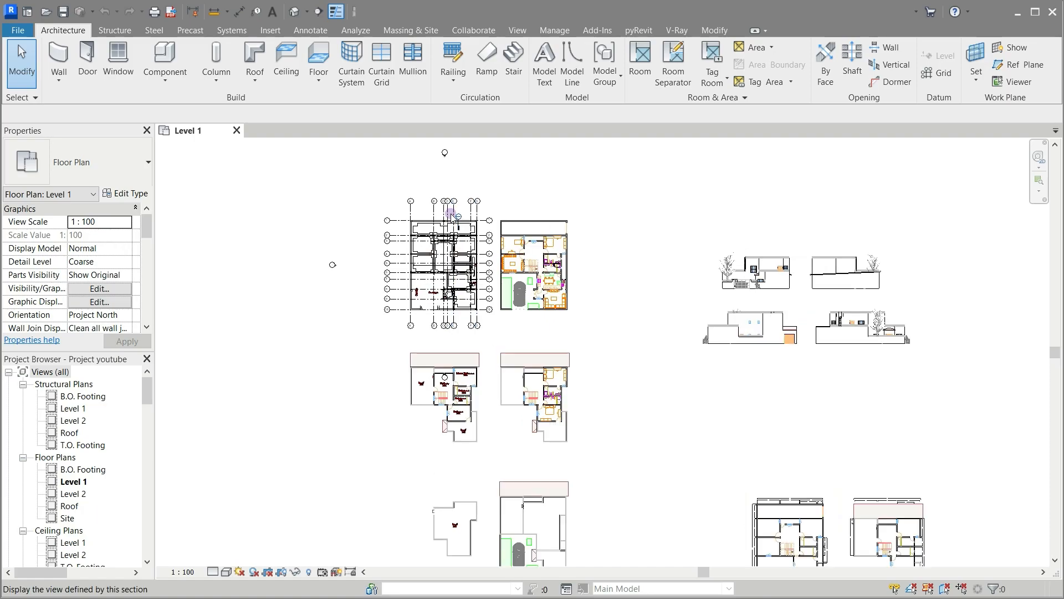
# Step: Open the Level 2 floor plan and the Roof floor plan
pyautogui.scroll(2, 451, 214)
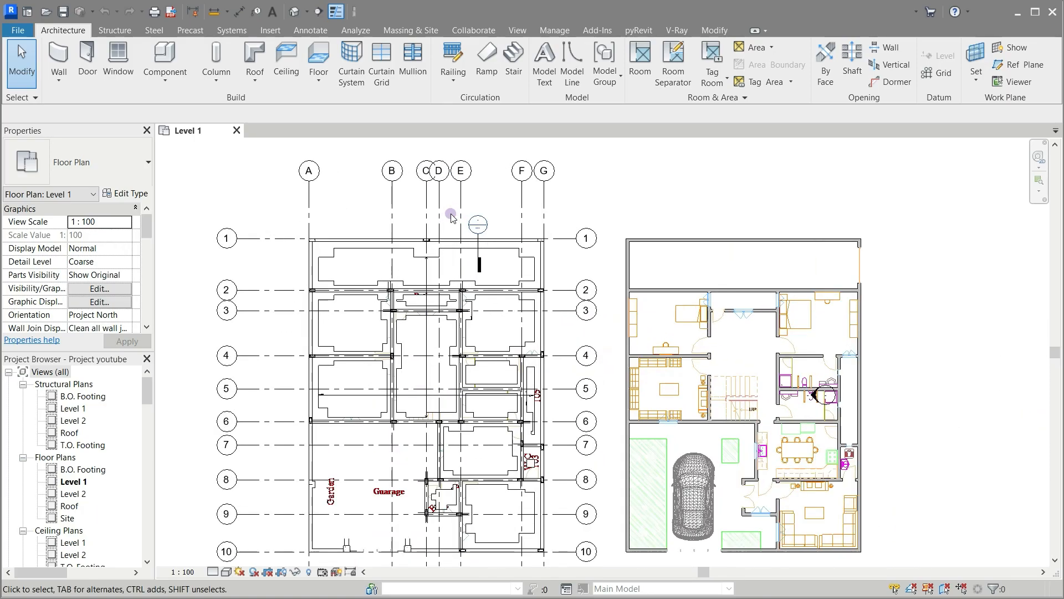
pyautogui.scroll(-1, 451, 214)
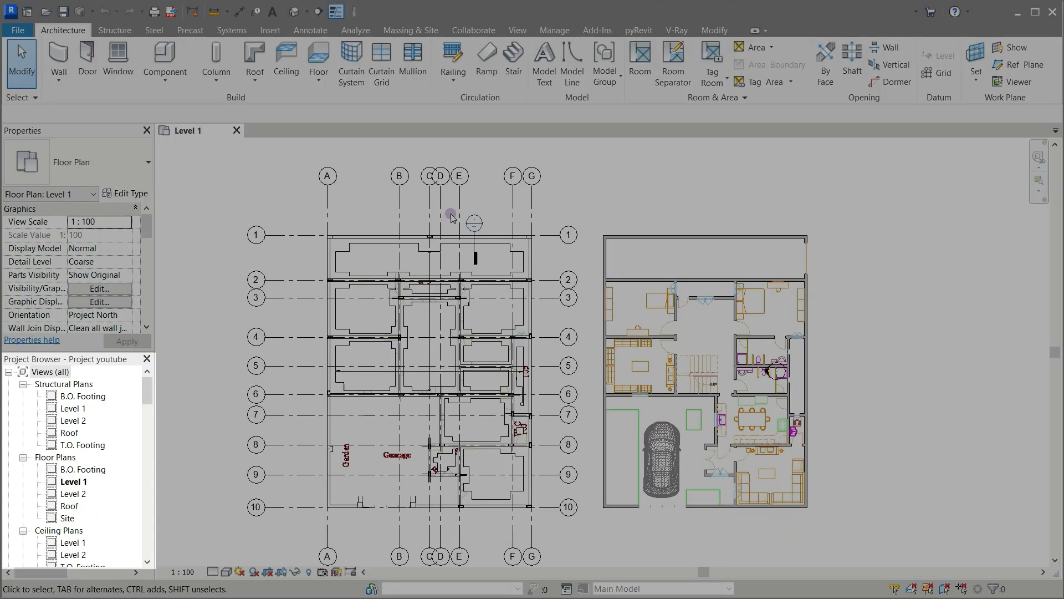
pyautogui.doubleClick(72, 426)
pyautogui.scroll(-1, 98, 498)
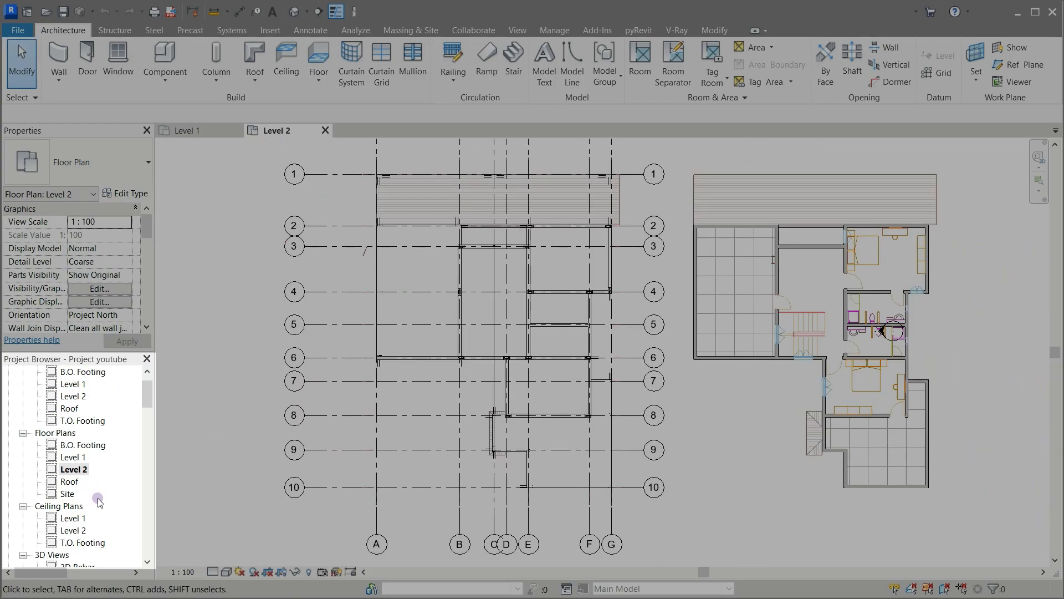
pyautogui.doubleClick(69, 481)
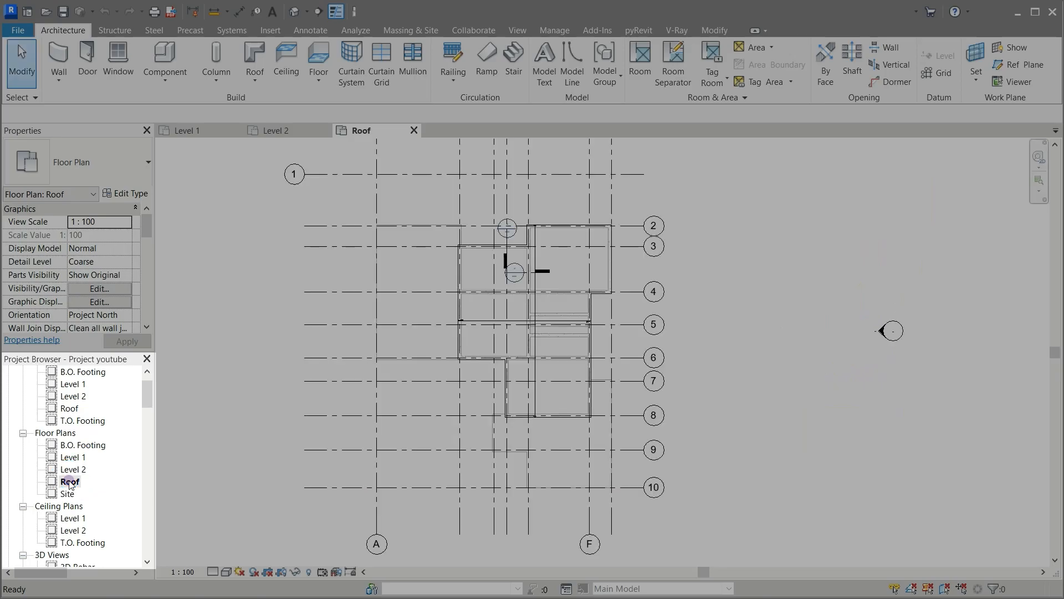
pyautogui.scroll(1, 467, 224)
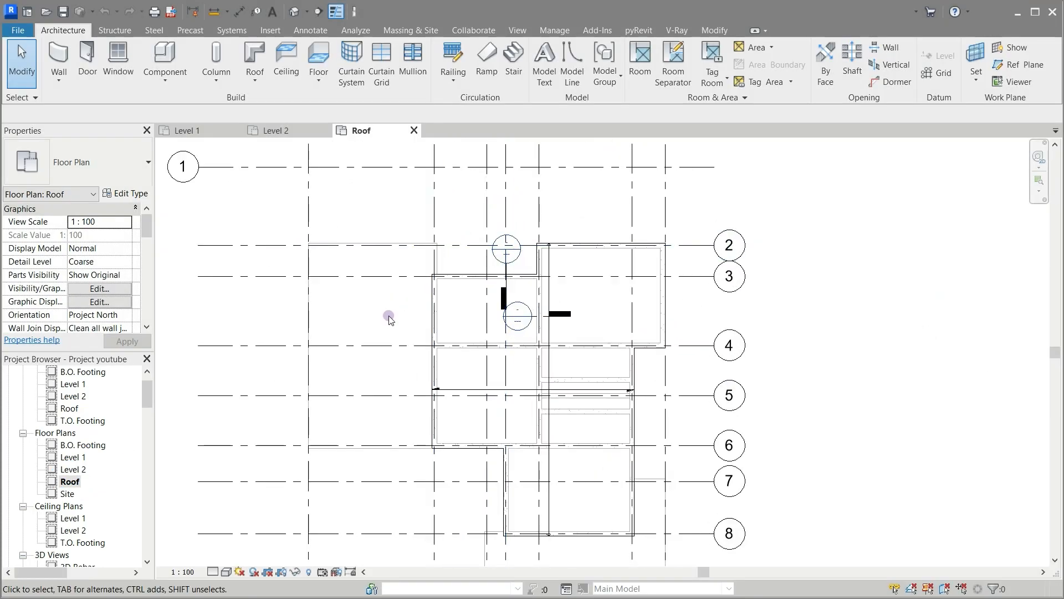
pyautogui.scroll(-2, 389, 316)
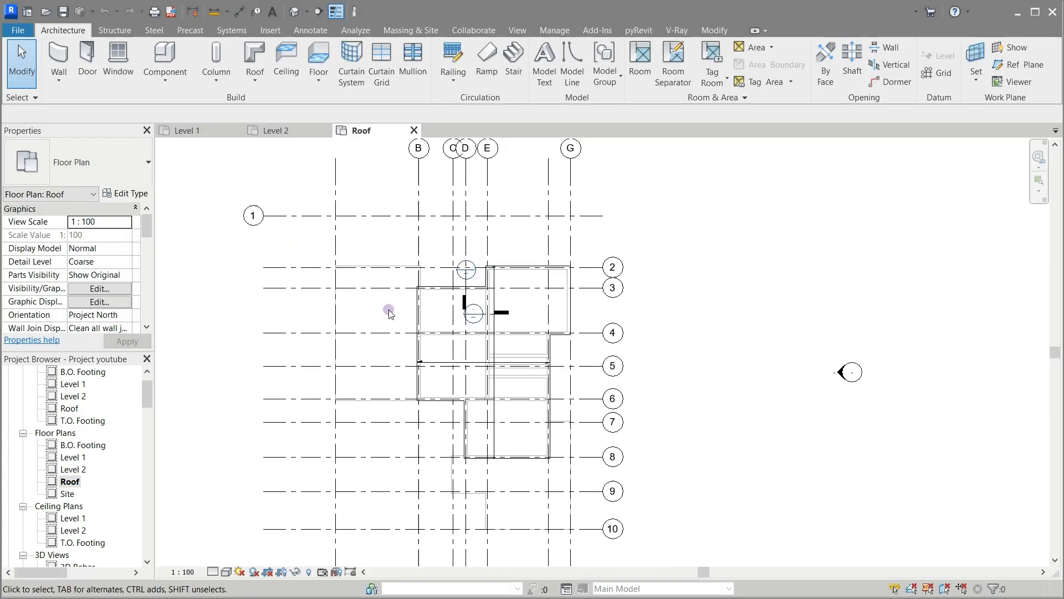
# Step: Hide the whole Grids category in the Roof floor plan
pyautogui.click(380, 216)
pyautogui.rightClick(381, 217)
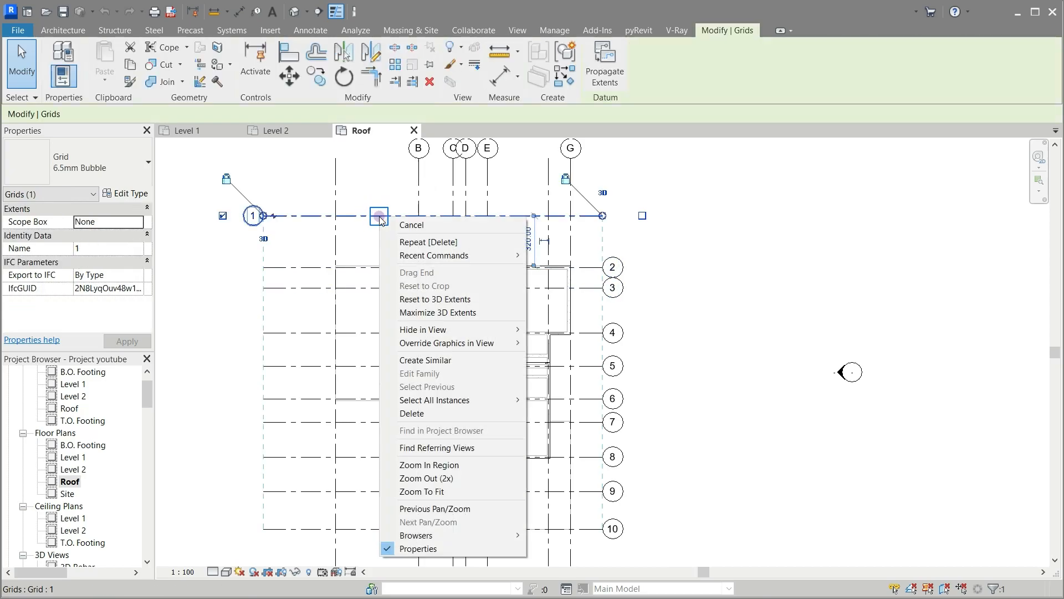
pyautogui.moveTo(471, 330)
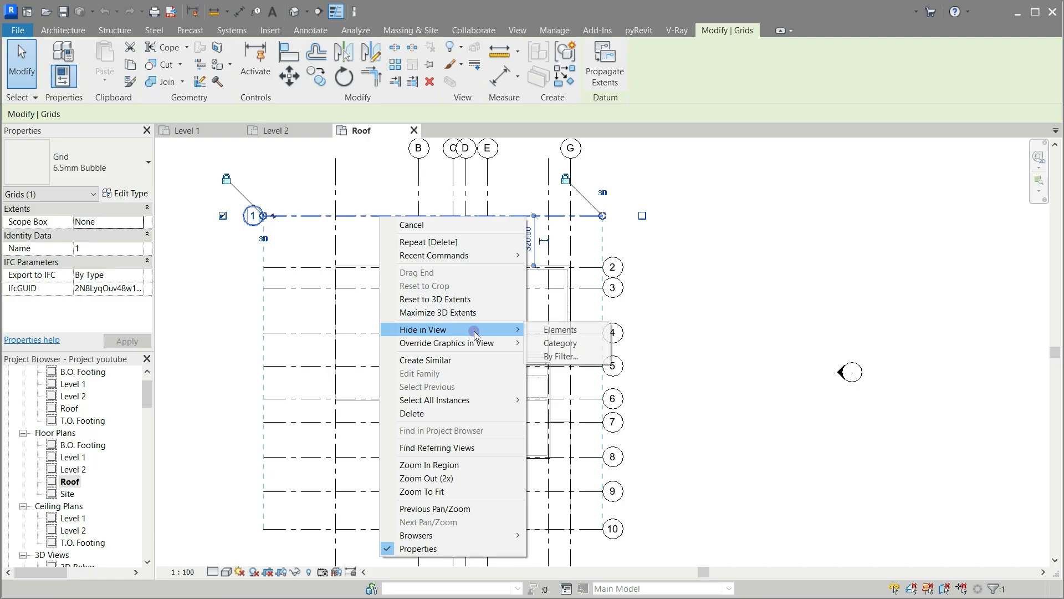
pyautogui.click(552, 344)
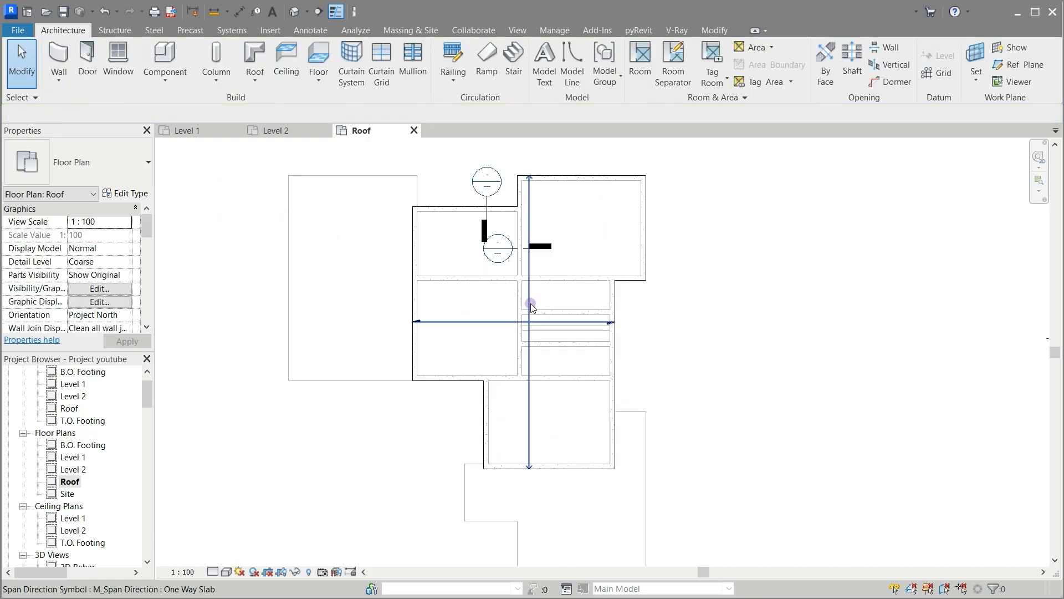
# Step: Temporarily hide the roof slab's span direction symbol in the Roof plan
pyautogui.click(530, 306)
pyautogui.click(295, 571)
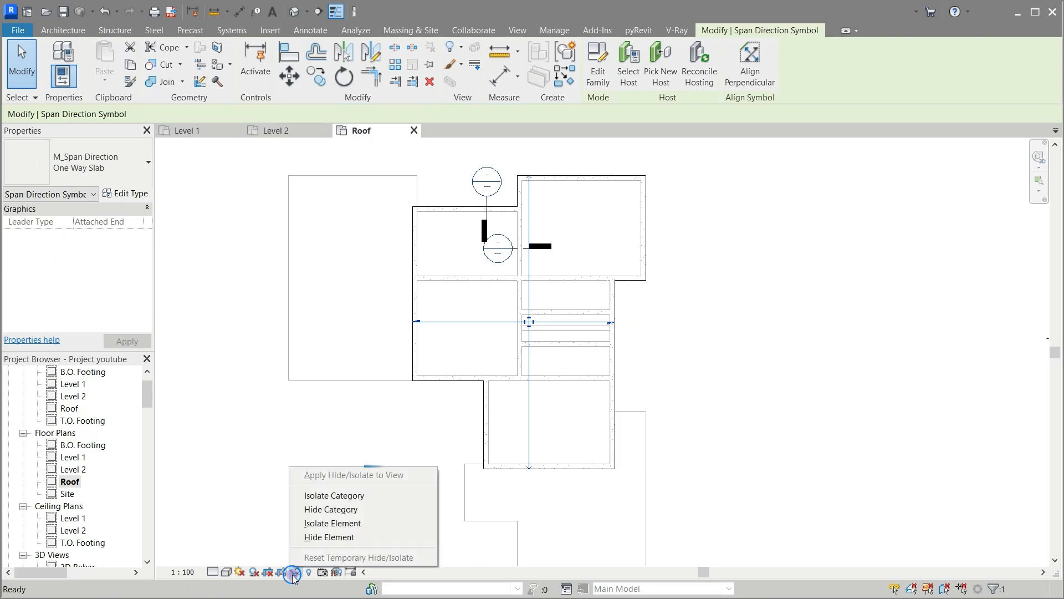
pyautogui.click(304, 539)
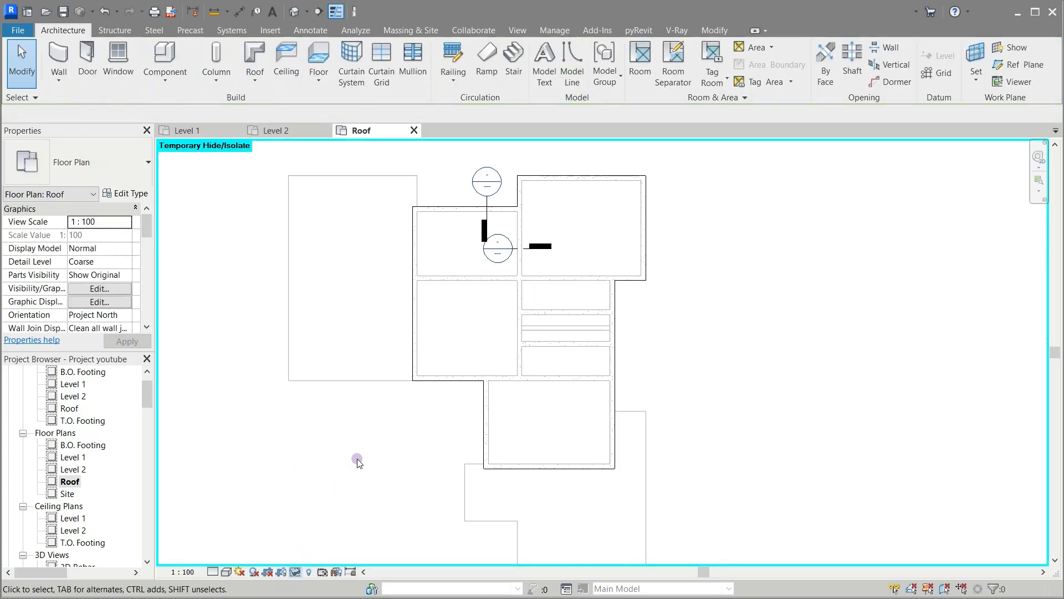
pyautogui.scroll(2, 447, 263)
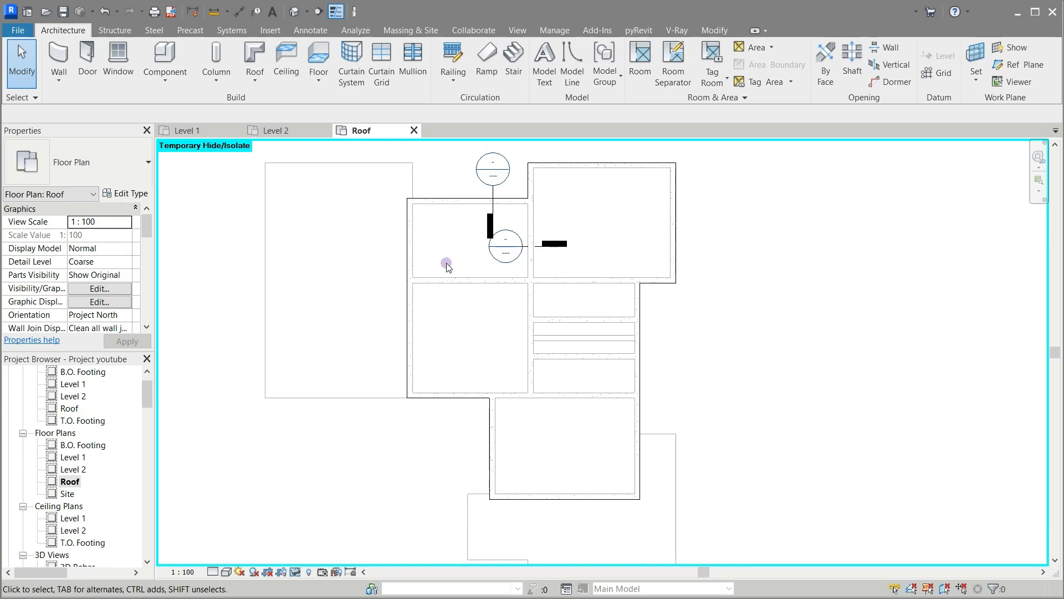
# Step: Check the Roof level in the East elevation and return to the Roof floor plan
pyautogui.scroll(1, 102, 415)
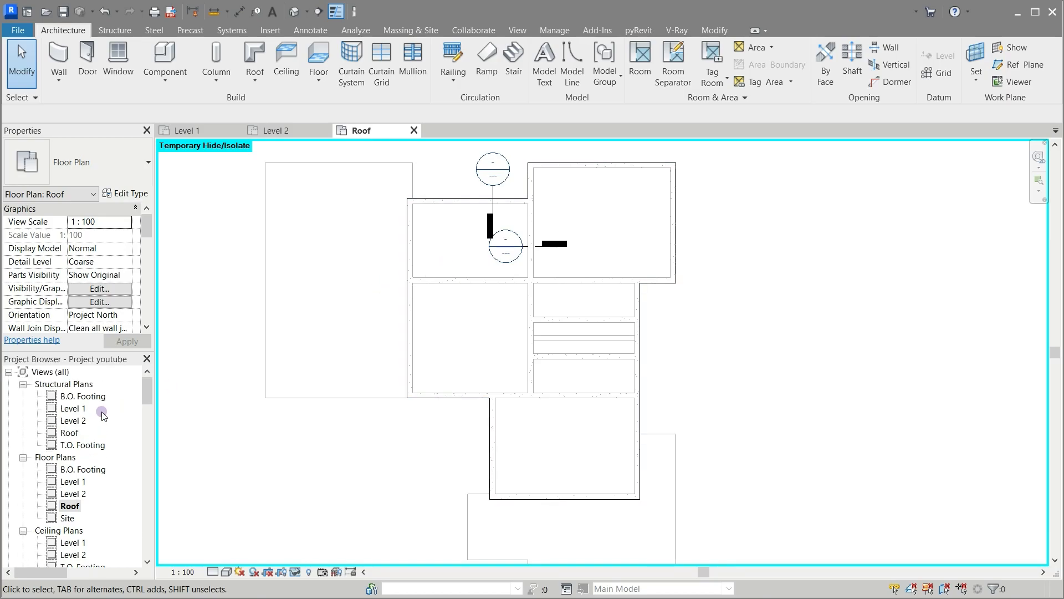
pyautogui.scroll(-6, 102, 415)
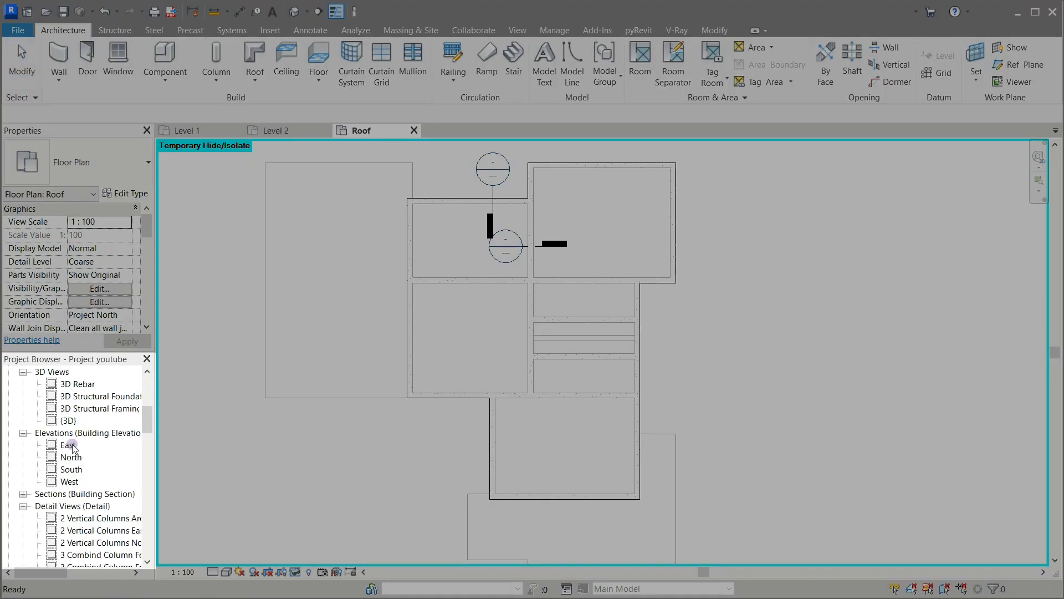
pyautogui.doubleClick(69, 445)
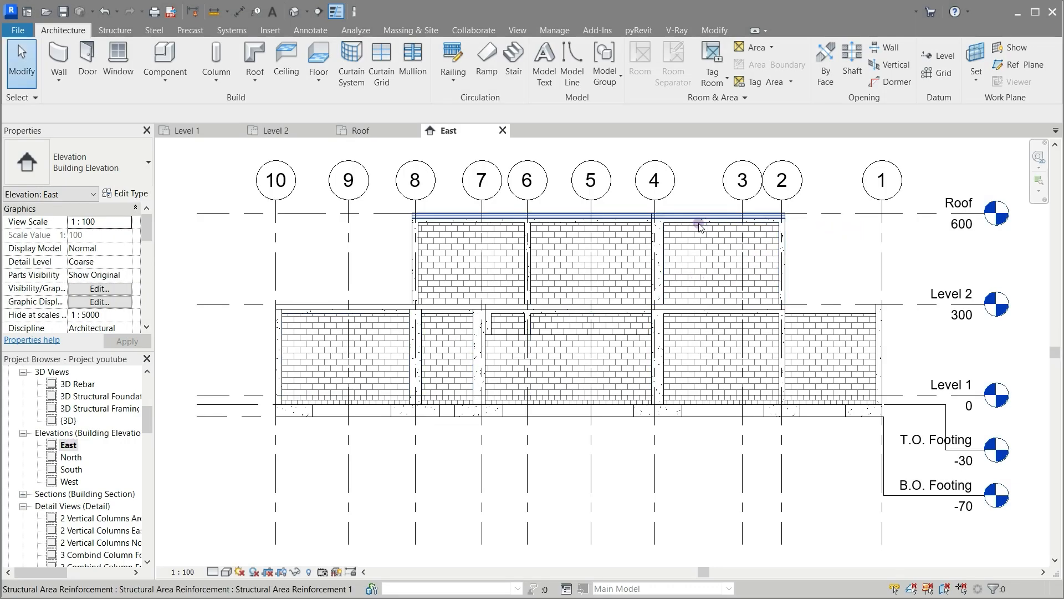
pyautogui.click(368, 130)
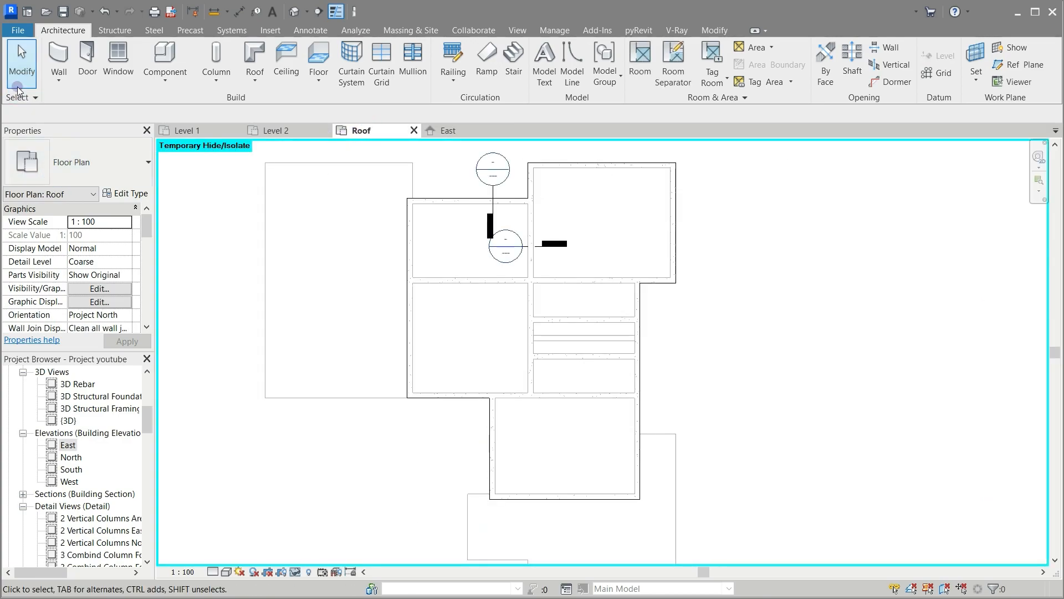
# Step: Set up a new CMU - 200mm wall with location line Finish Face: Exterior and an unconnected height of 80
pyautogui.click(56, 54)
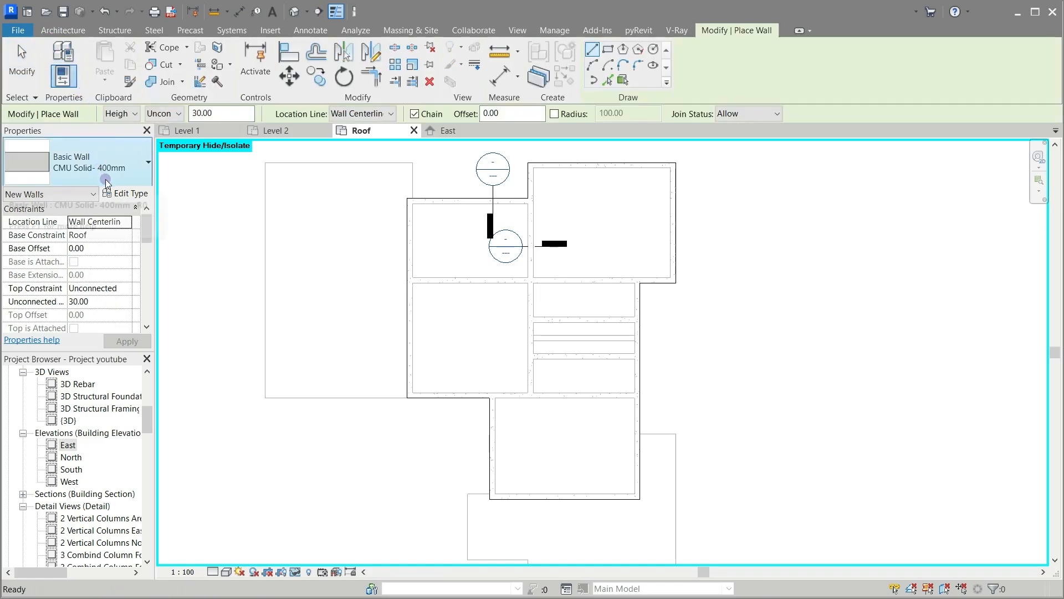
pyautogui.click(117, 167)
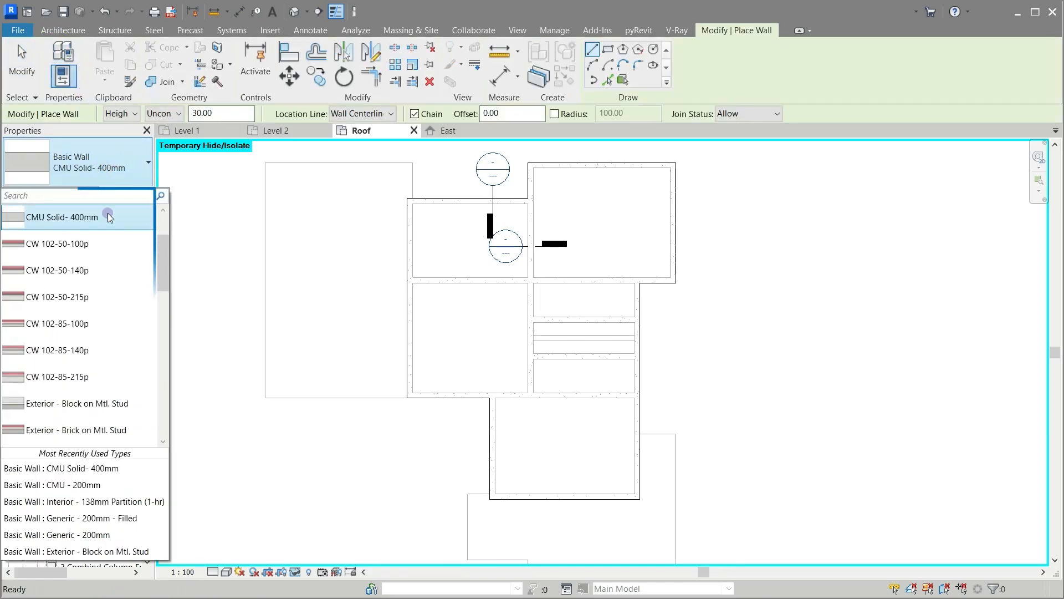
pyautogui.scroll(2, 103, 258)
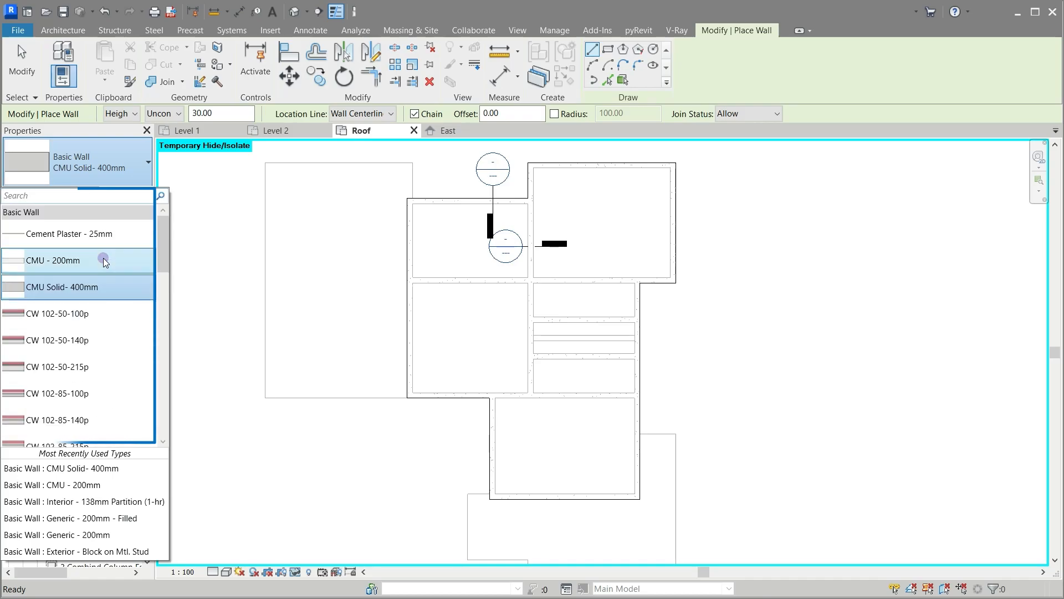
pyautogui.click(71, 268)
pyautogui.scroll(5, 423, 183)
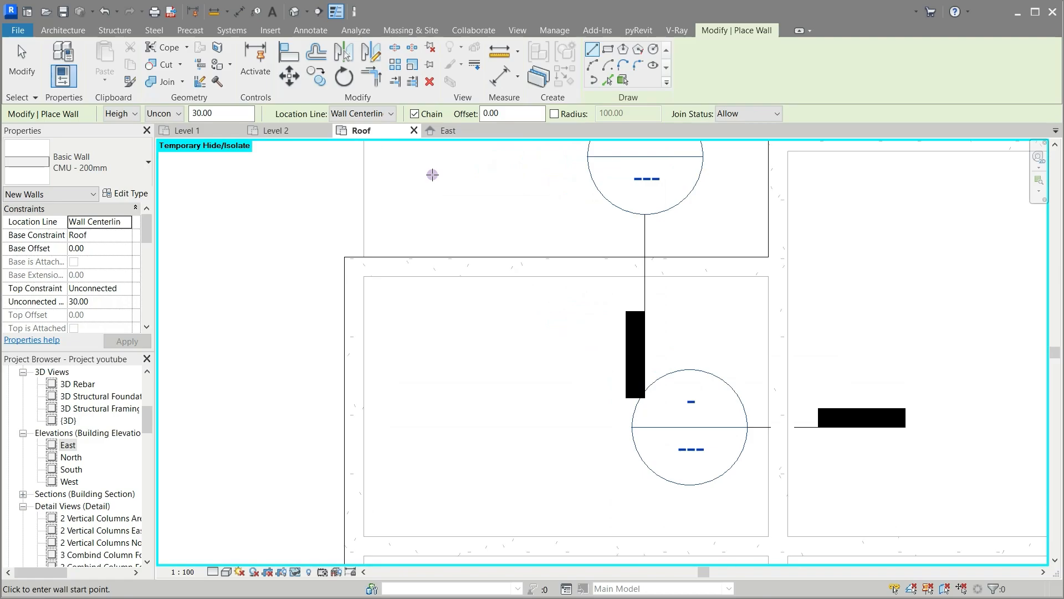
pyautogui.click(392, 115)
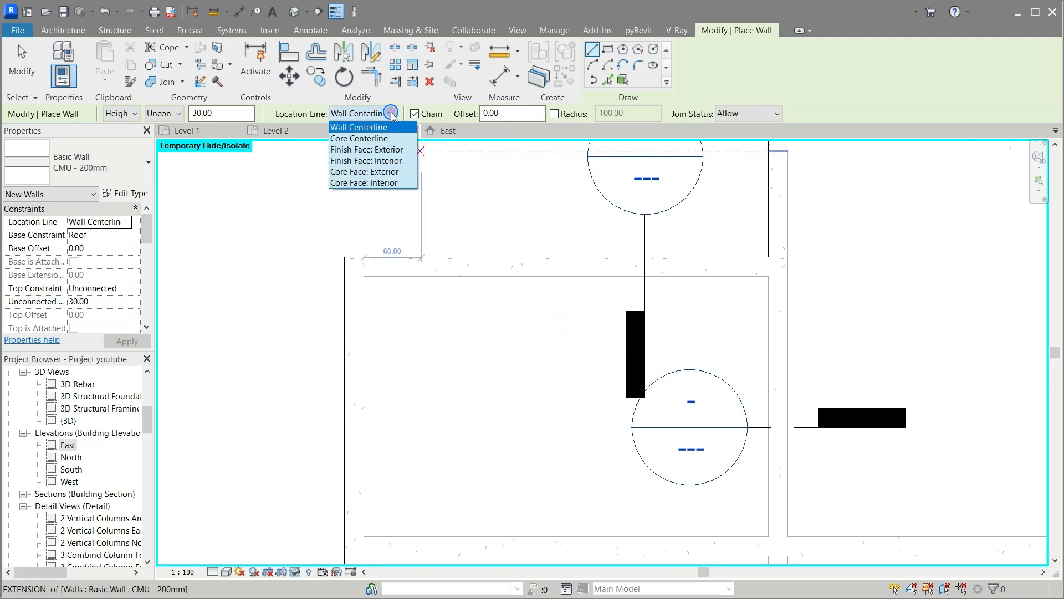
pyautogui.click(382, 149)
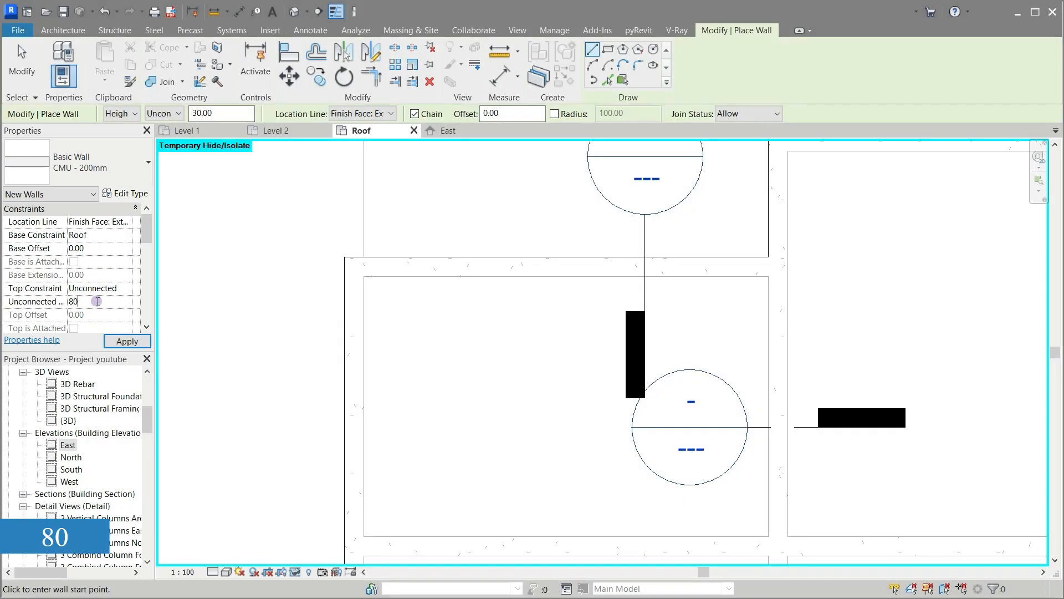
pyautogui.press('Return')
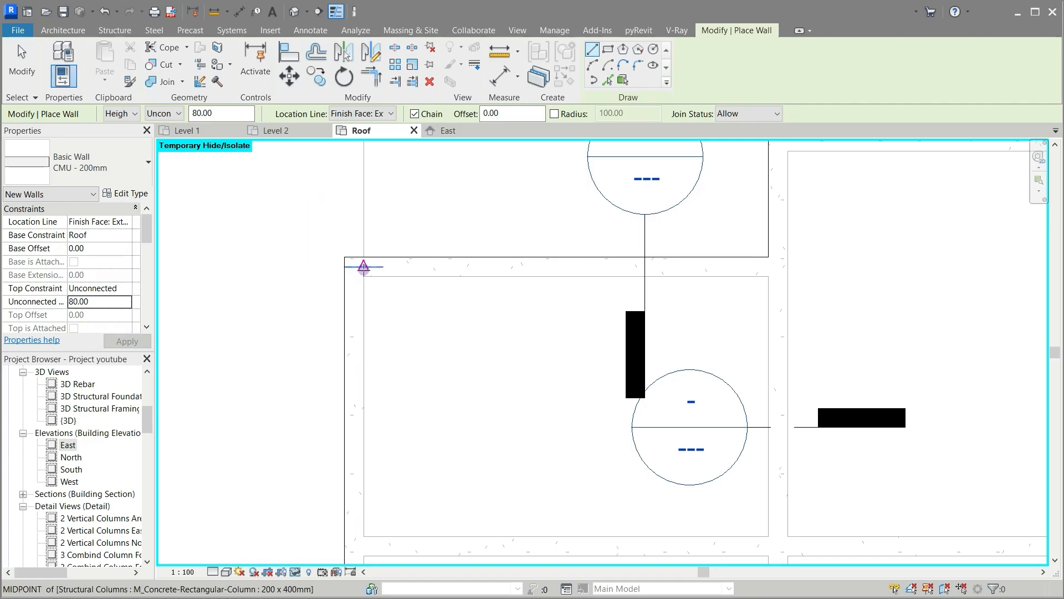
# Step: Draw the parapet walls along the roof slab's stepped north edge, from the northwest corner to the northeast corner
pyautogui.click(344, 257)
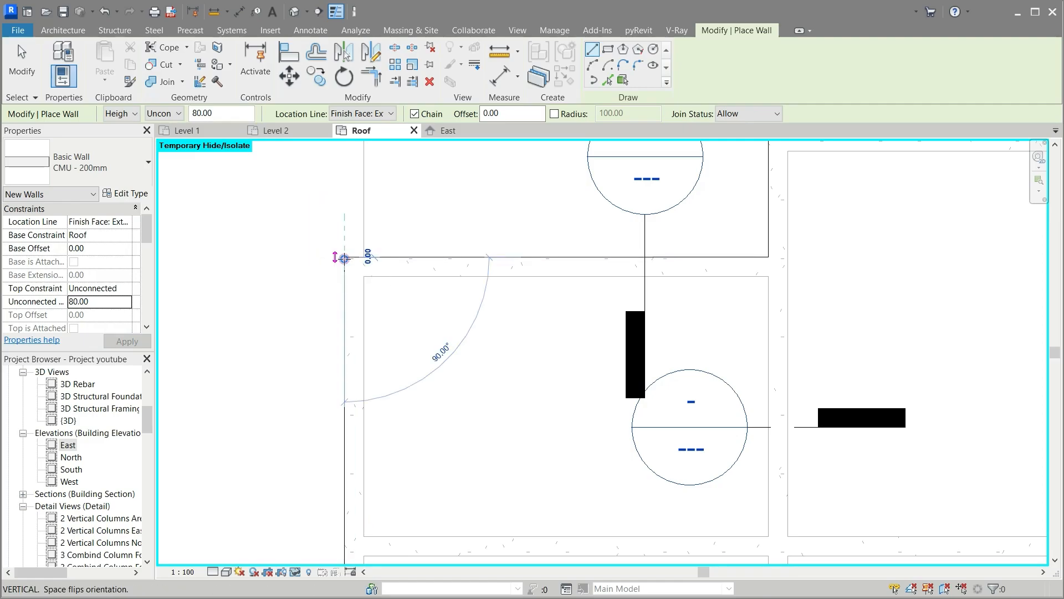
pyautogui.click(404, 257)
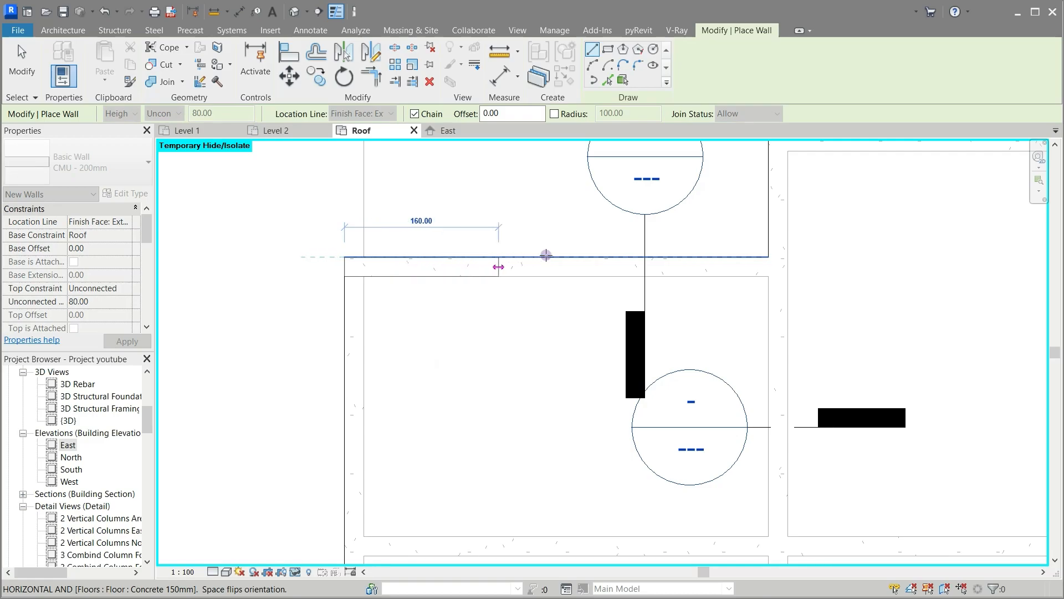
pyautogui.click(768, 256)
pyautogui.scroll(-5, 462, 317)
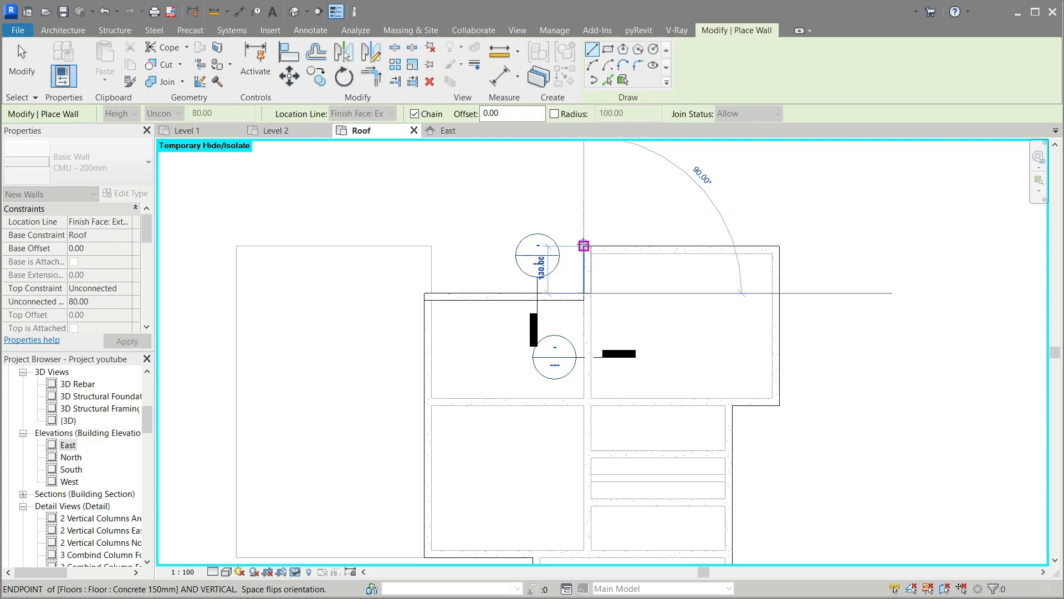
pyautogui.click(584, 246)
pyautogui.click(779, 245)
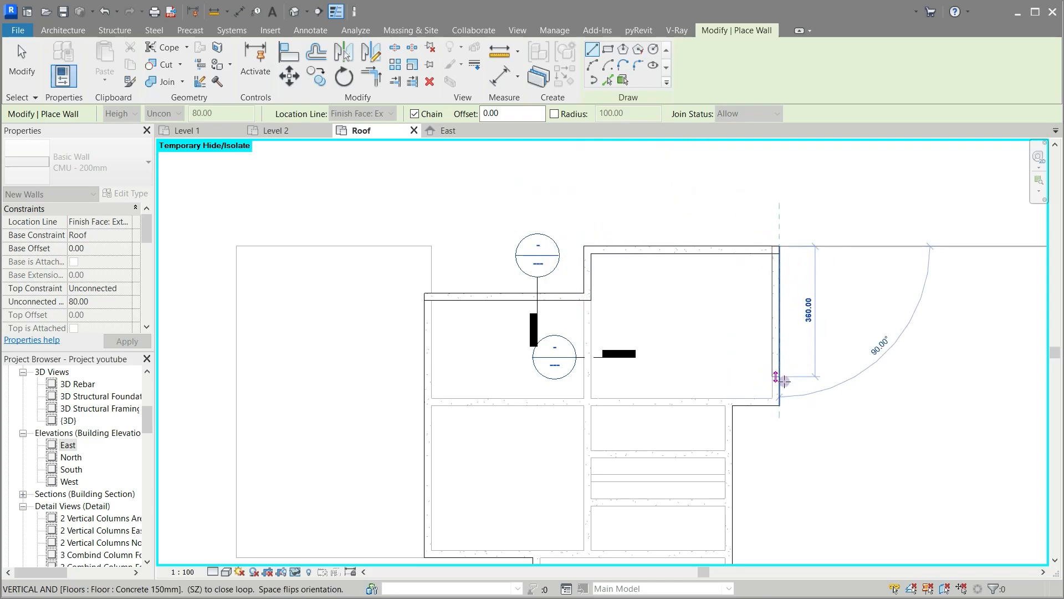
# Step: Continue the parapet walls along the slab's east, south and west edges and close the loop at the starting corner
pyautogui.scroll(-3, 731, 413)
pyautogui.scroll(5, 720, 423)
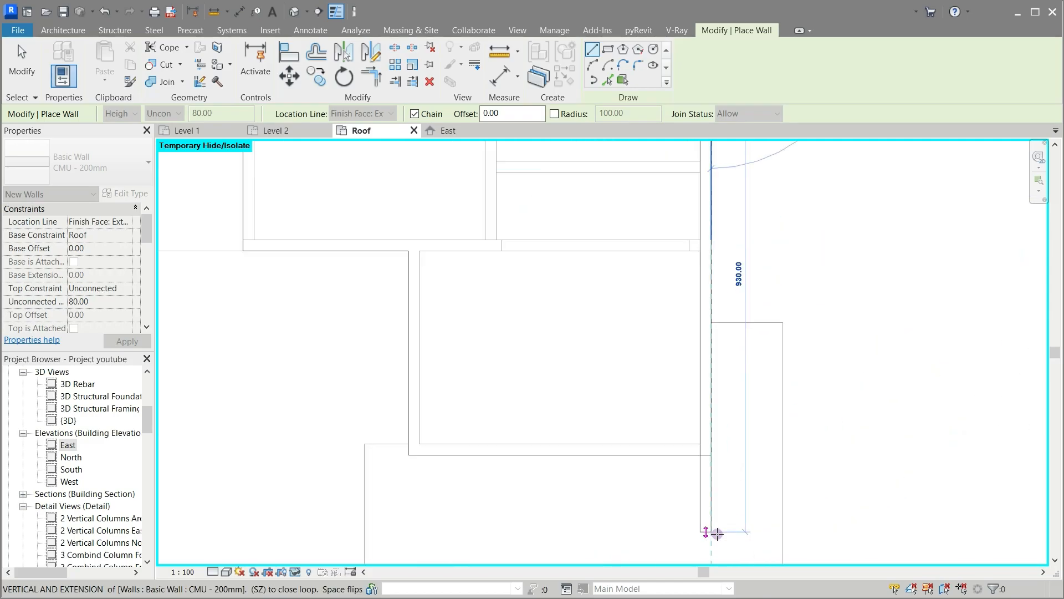
pyautogui.click(711, 454)
pyautogui.click(408, 455)
pyautogui.click(408, 251)
pyautogui.click(242, 250)
pyautogui.scroll(-3, 361, 475)
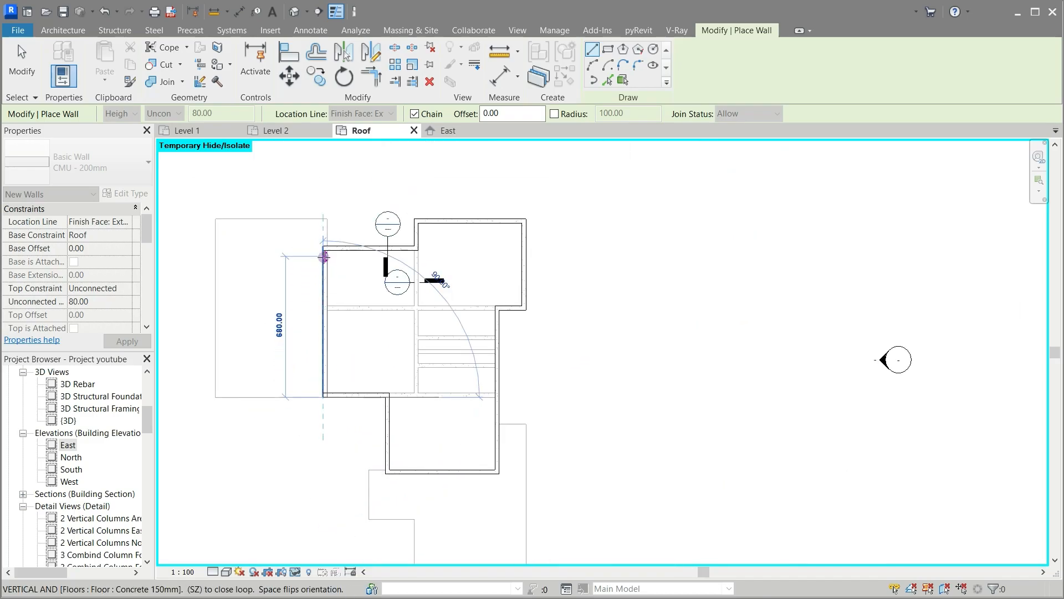
pyautogui.click(324, 248)
pyautogui.press('Escape')
pyautogui.press('Escape')
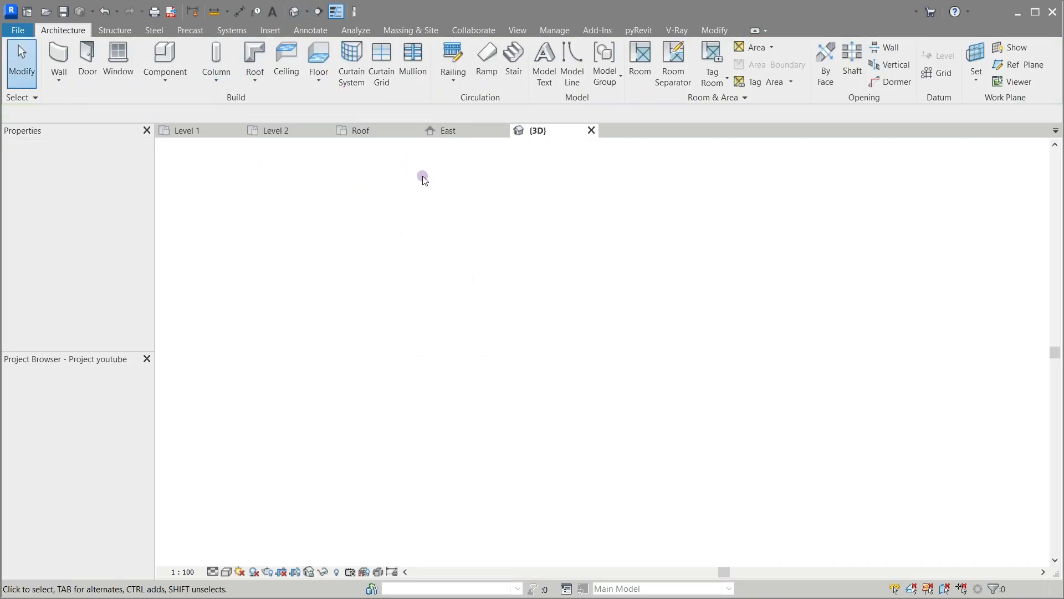
# Step: Inspect the roof parapet in the 3D view and review the Level 2 floor plan
pyautogui.scroll(3, 653, 301)
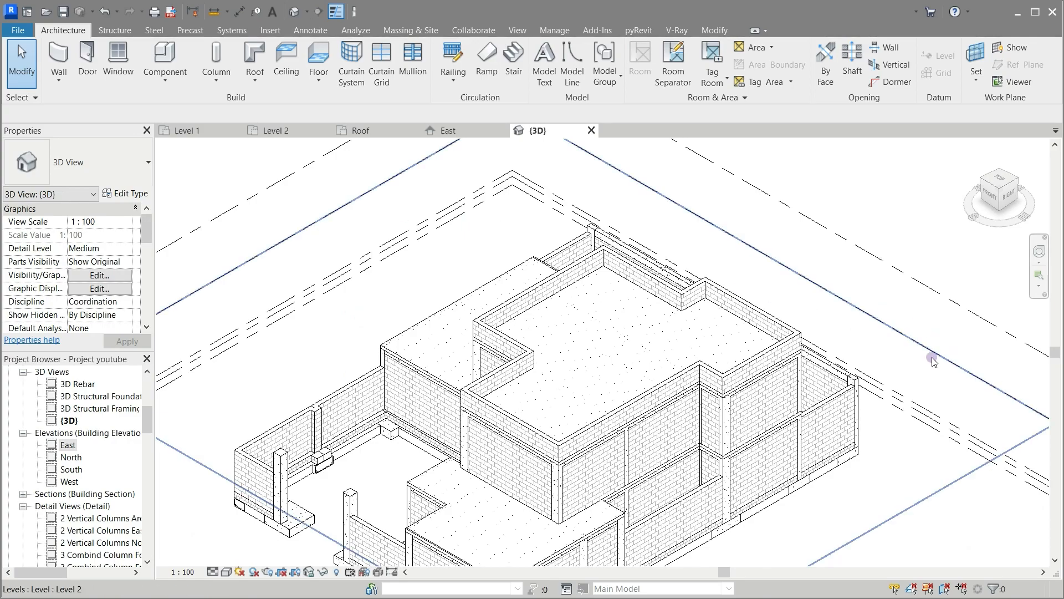
pyautogui.moveTo(936, 363)
pyautogui.keyDown('shift'); pyautogui.mouseDown(button='middle')
pyautogui.moveTo(884, 300)
pyautogui.moveTo(917, 313)
pyautogui.moveTo(917, 327)
pyautogui.mouseUp(button='middle'); pyautogui.keyUp('shift')
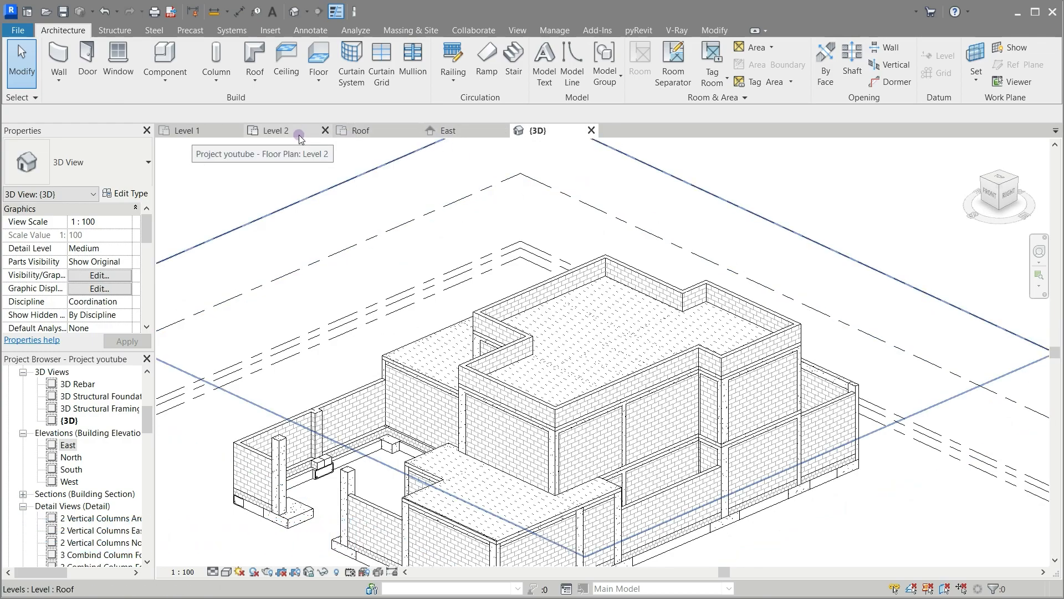
pyautogui.click(272, 133)
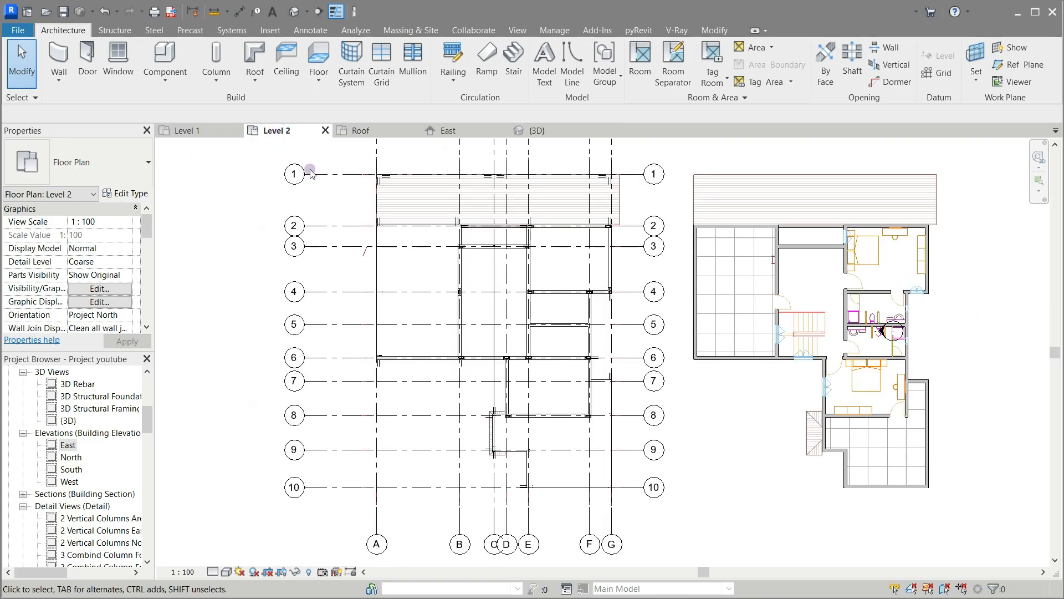
pyautogui.scroll(3, 445, 293)
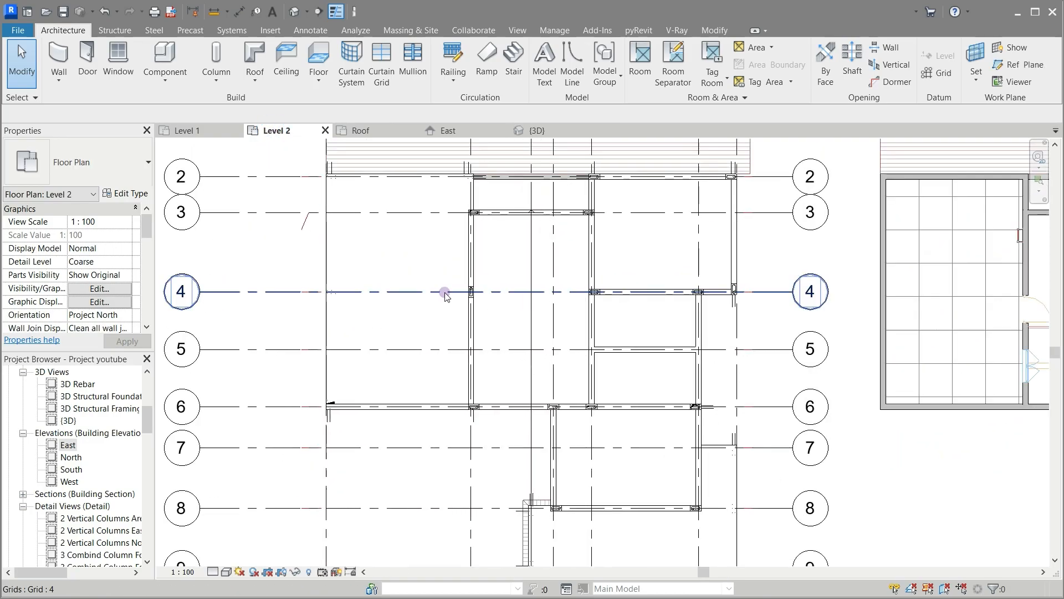
pyautogui.scroll(-4, 445, 295)
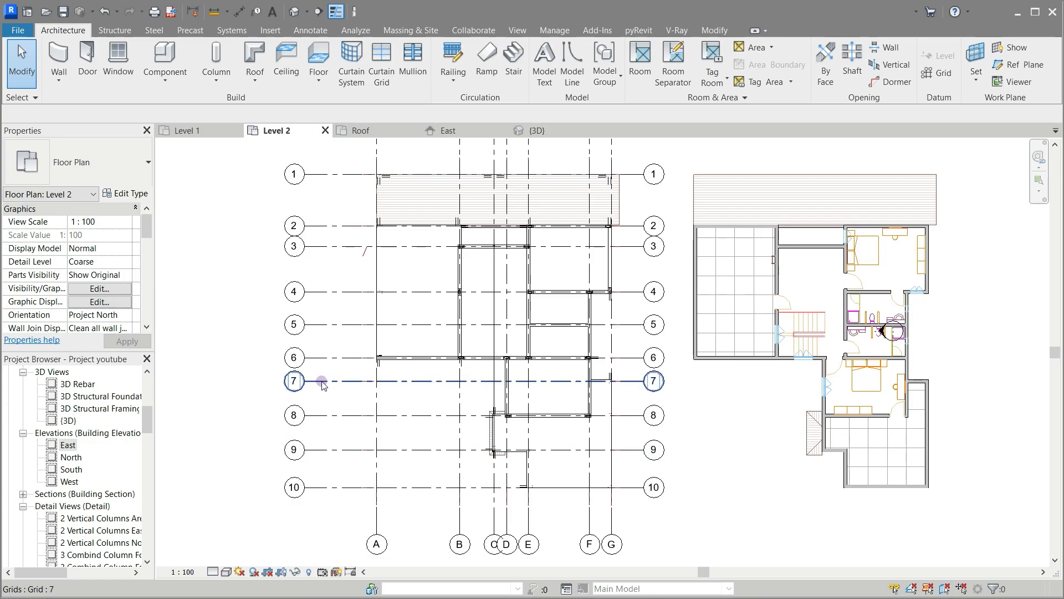
# Step: Hide the whole grid category in the Level 2 floor plan
pyautogui.click(323, 385)
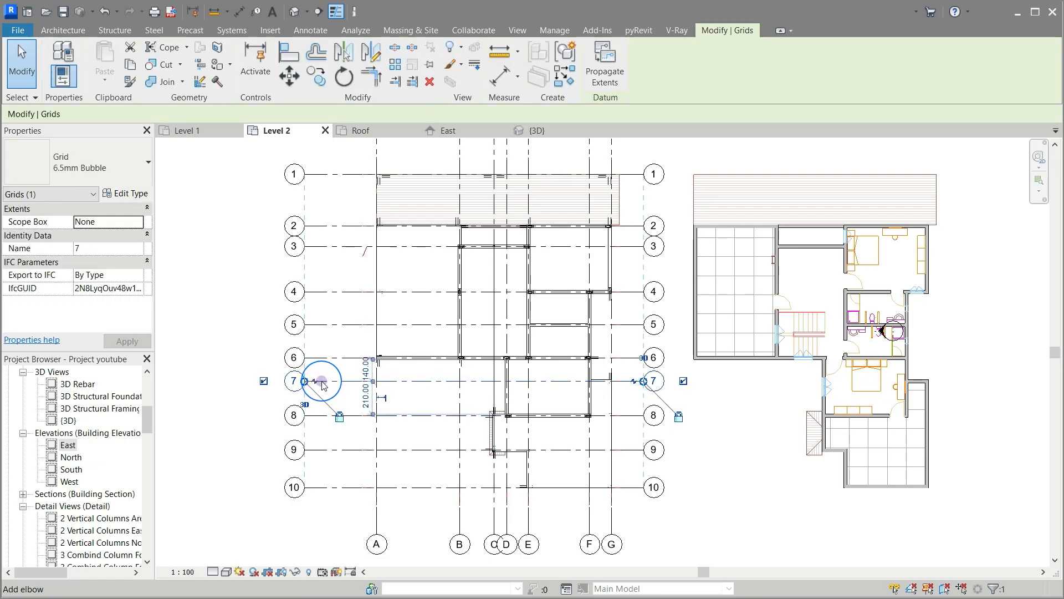
pyautogui.rightClick(323, 383)
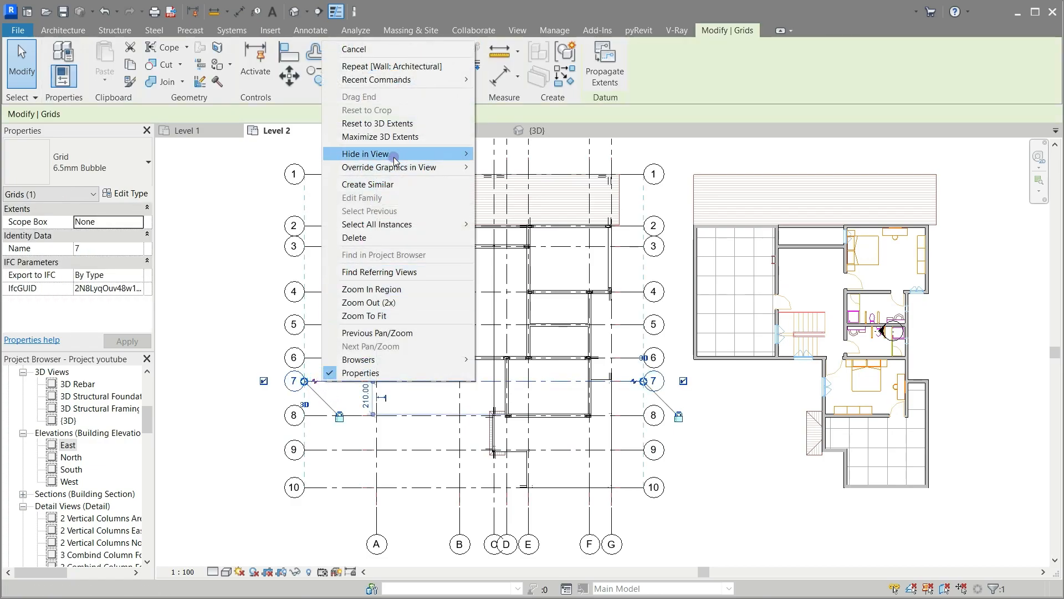
pyautogui.moveTo(399, 154)
pyautogui.click(509, 168)
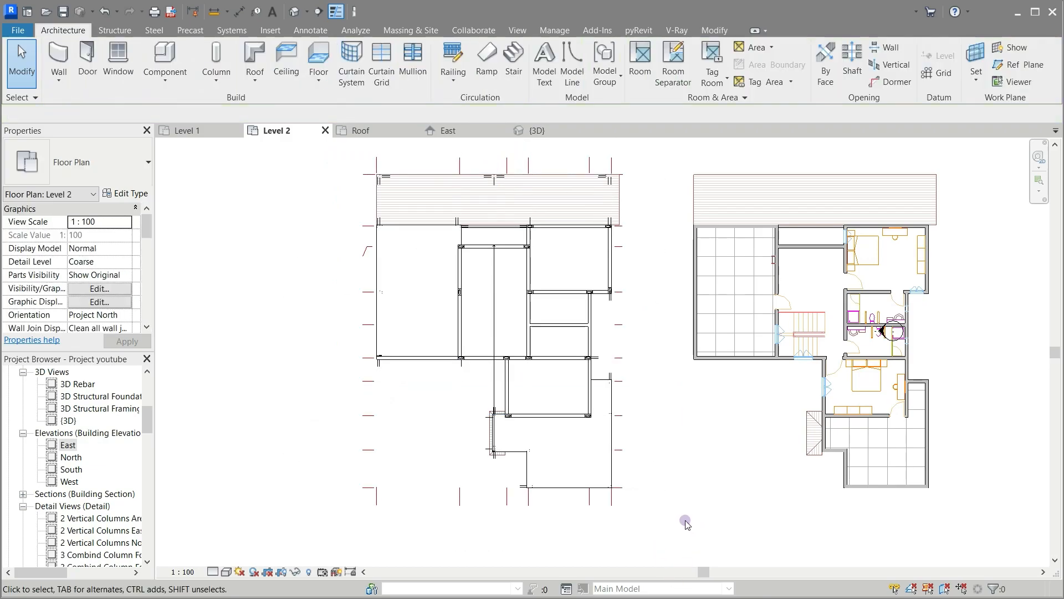
# Step: Query a leftover grid line of the imported DWG and hide its S-GRID layer in the Level 2 view
pyautogui.click(459, 506)
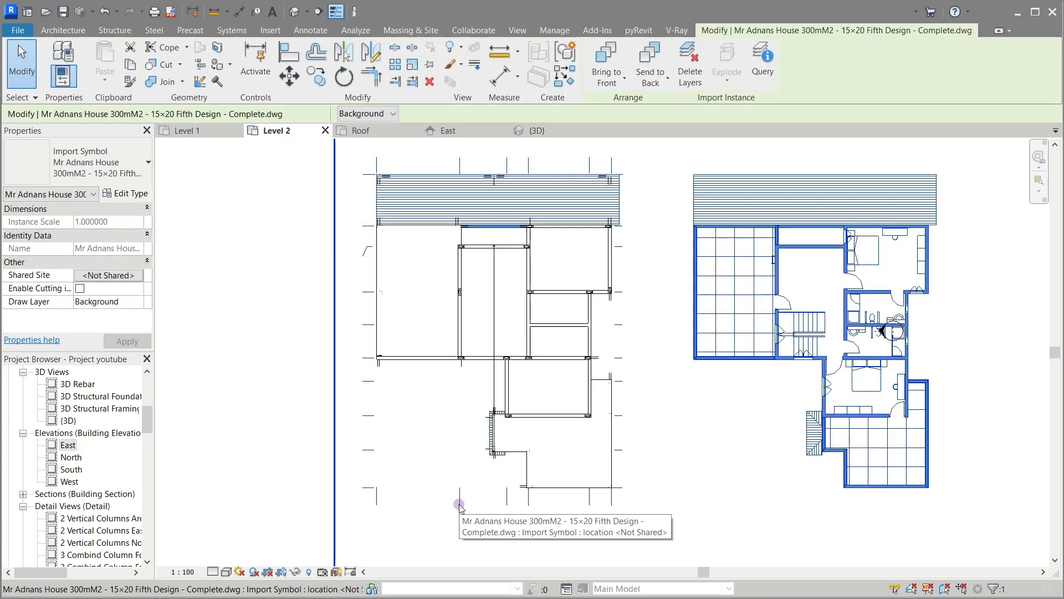
pyautogui.click(760, 62)
pyautogui.click(459, 501)
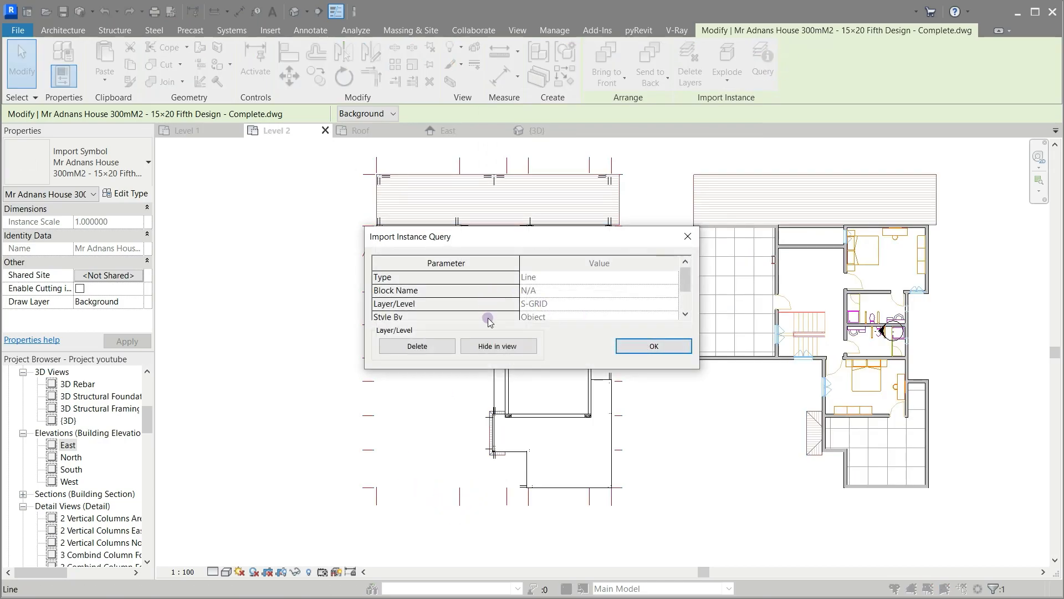
pyautogui.click(492, 347)
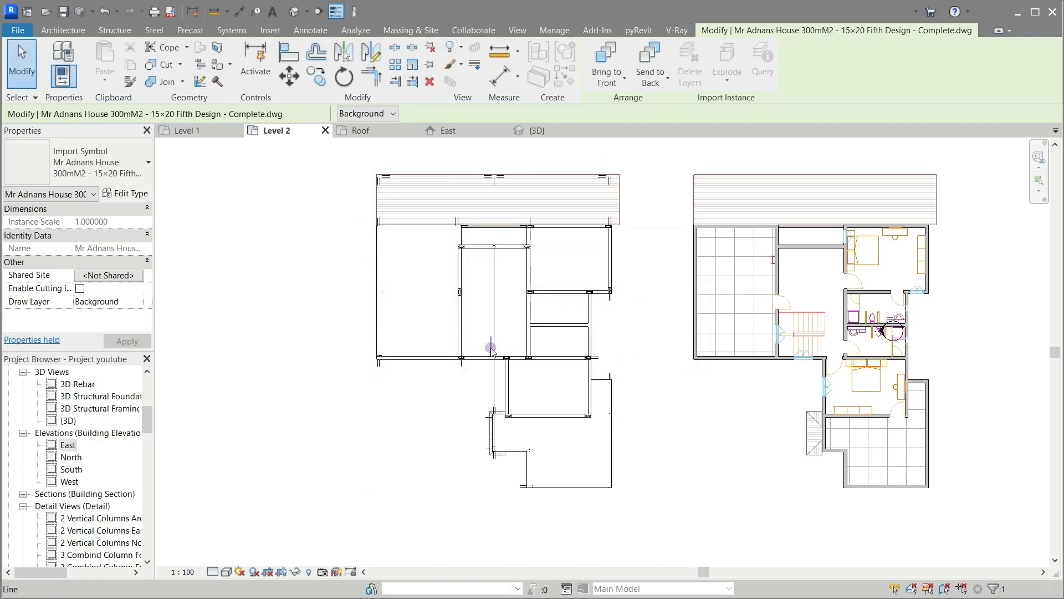
# Step: Draw 80-high CMU - 200mm parapet walls along the west terrace's north edge, turning south for 130 to the adjoining building wall
pyautogui.scroll(-2, 455, 463)
pyautogui.scroll(4, 387, 316)
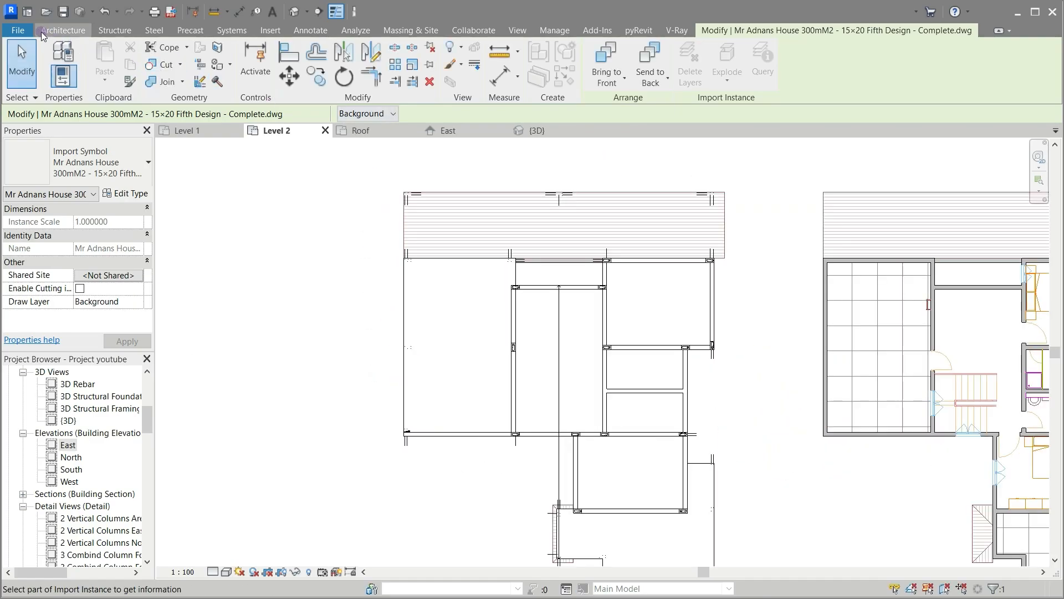
pyautogui.click(42, 34)
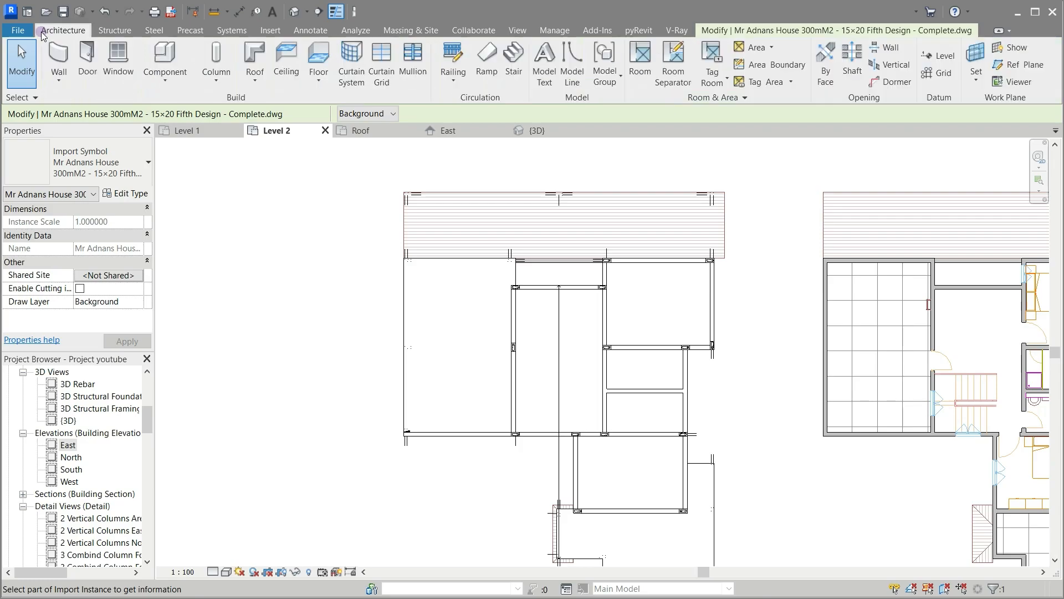
pyautogui.click(60, 55)
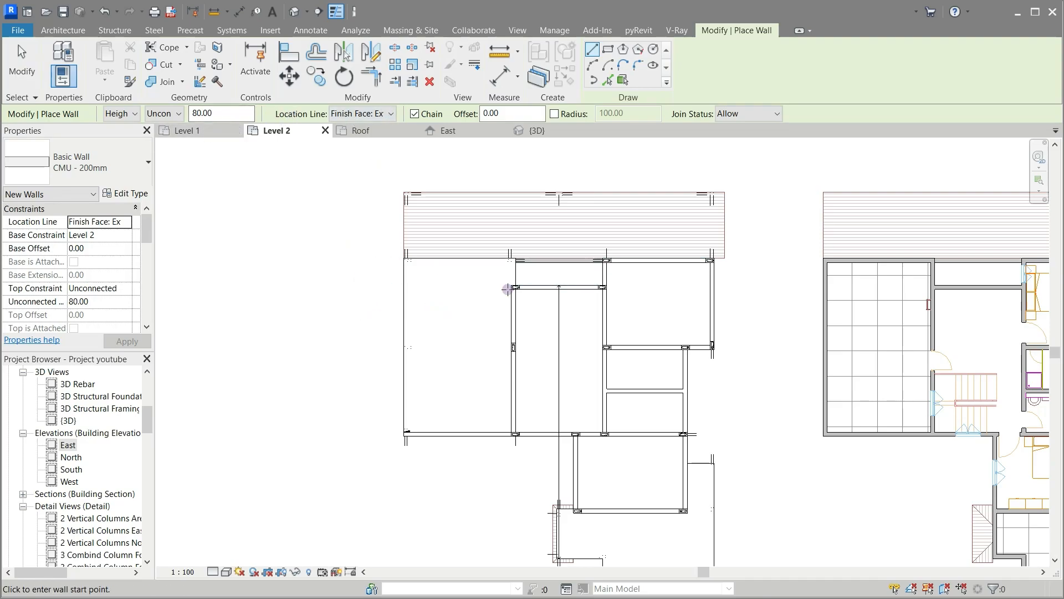
pyautogui.scroll(4, 507, 289)
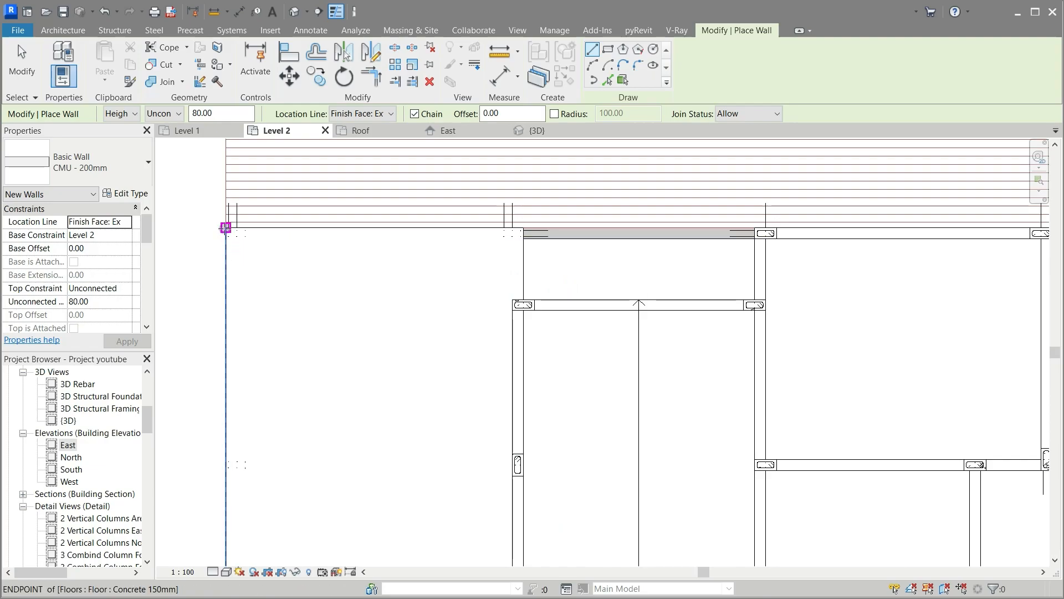
pyautogui.click(226, 227)
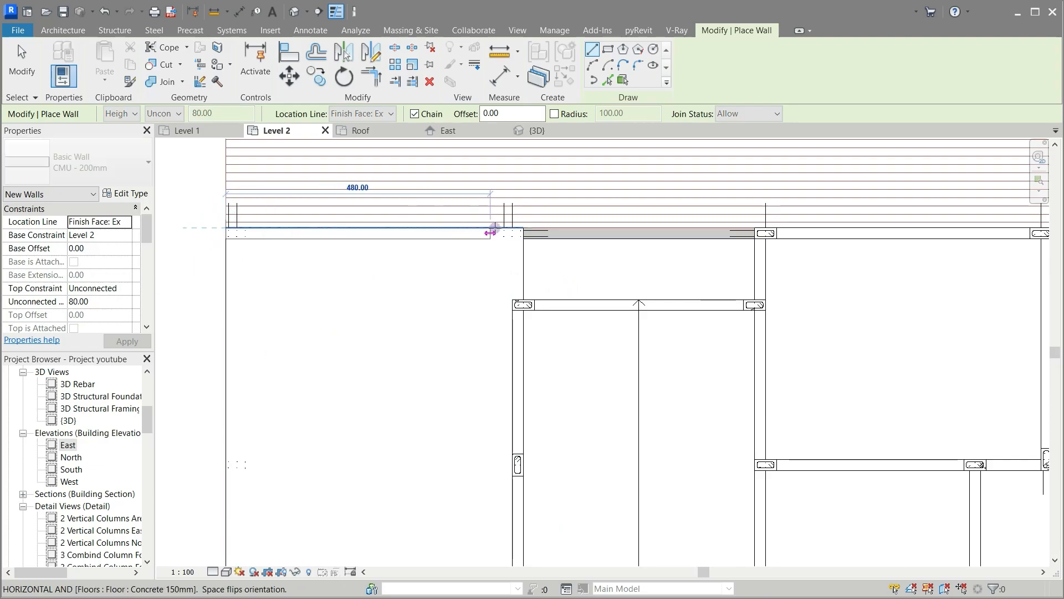
pyautogui.click(522, 228)
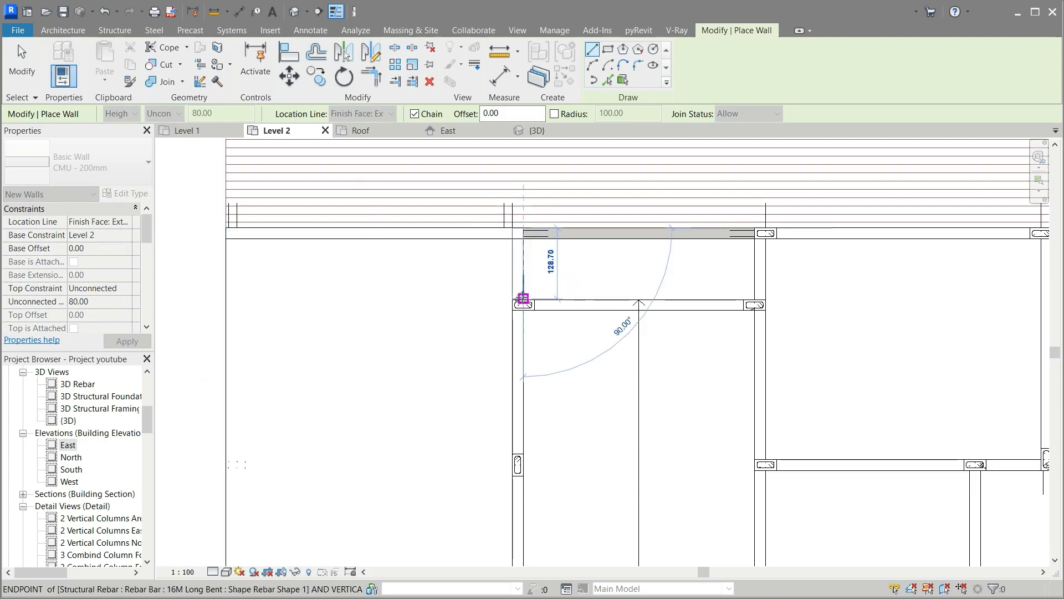
pyautogui.scroll(5, 523, 299)
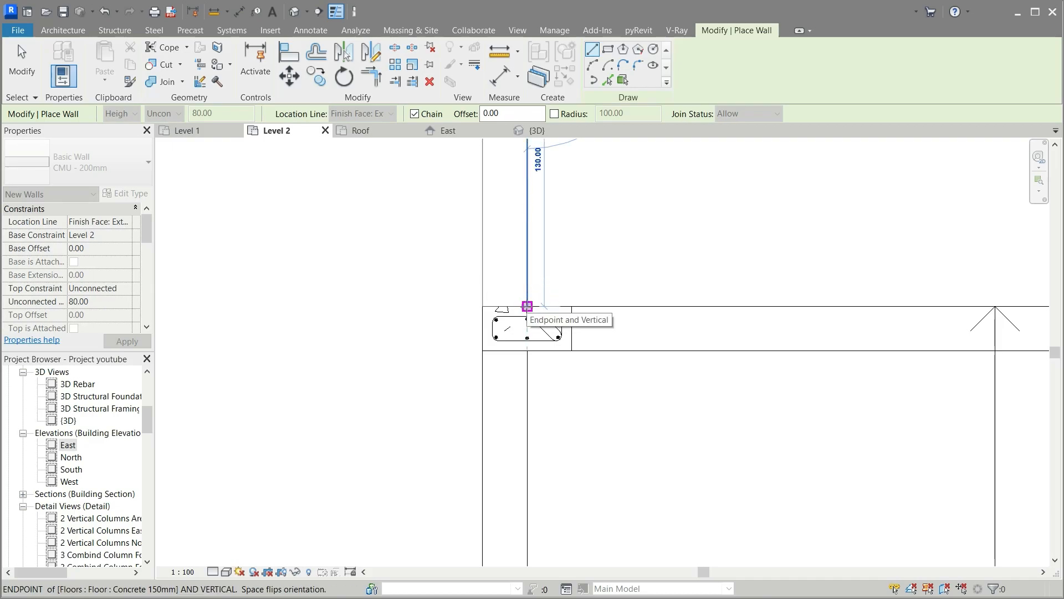
pyautogui.click(548, 279)
pyautogui.press('Escape')
pyautogui.press('Escape')
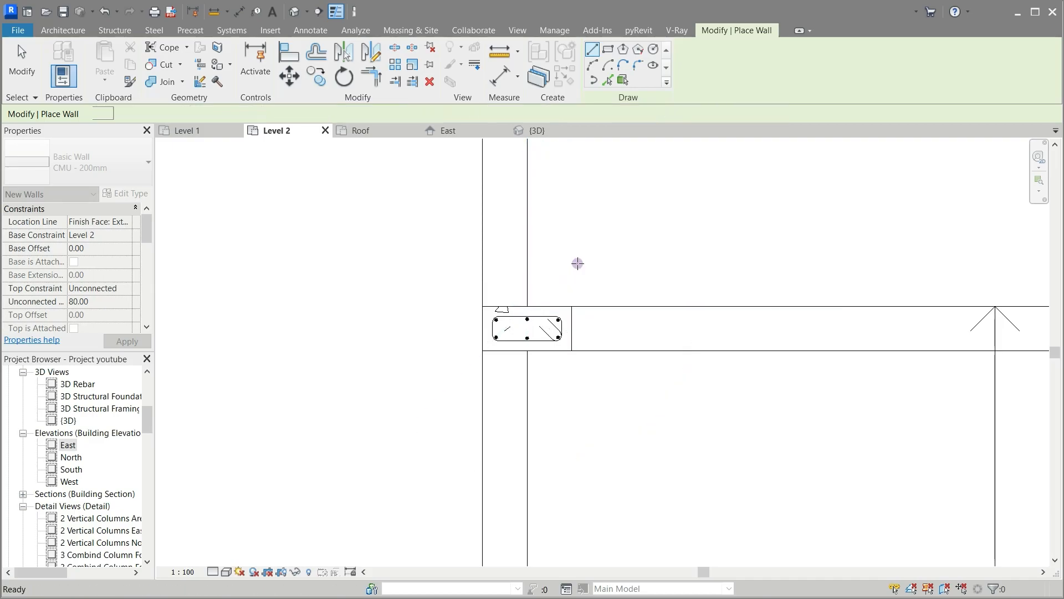
# Step: Draw the parapet walls along the west terrace's west and south edges, ending at the building wall
pyautogui.scroll(-4, 648, 256)
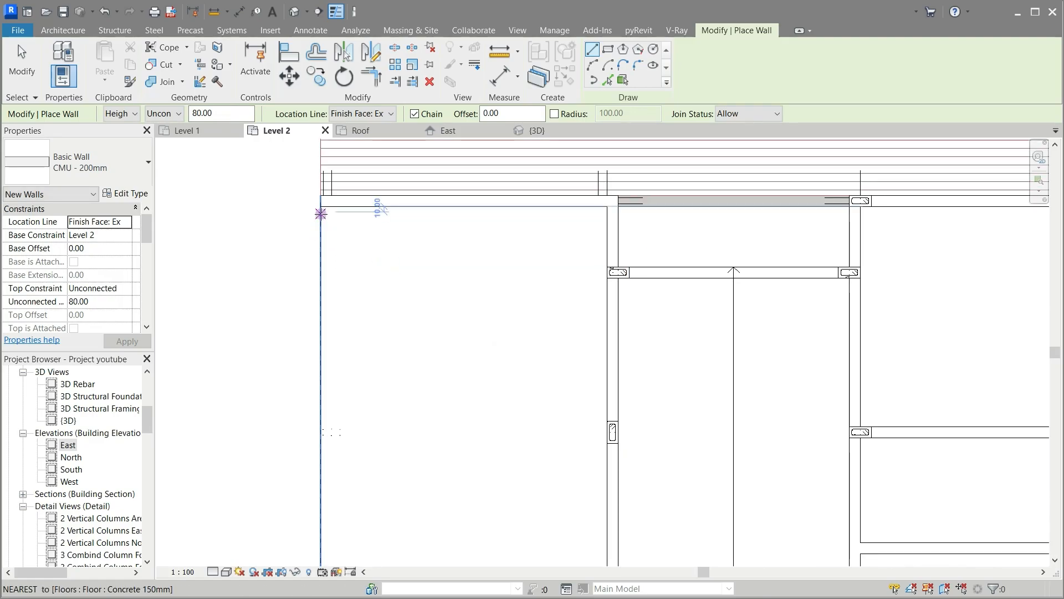
pyautogui.click(321, 206)
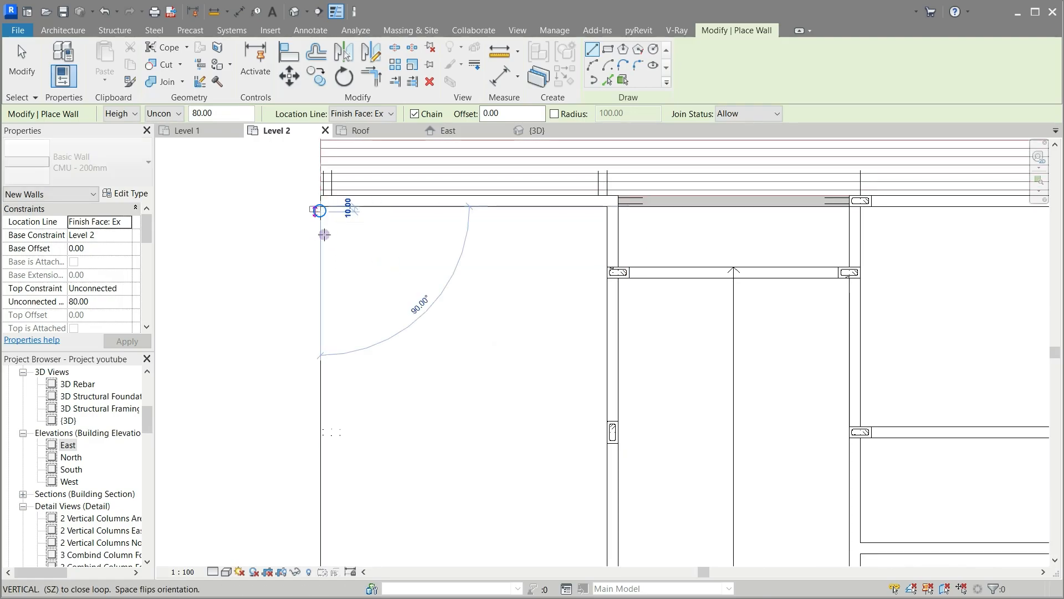
pyautogui.scroll(-3, 318, 284)
pyautogui.scroll(4, 317, 437)
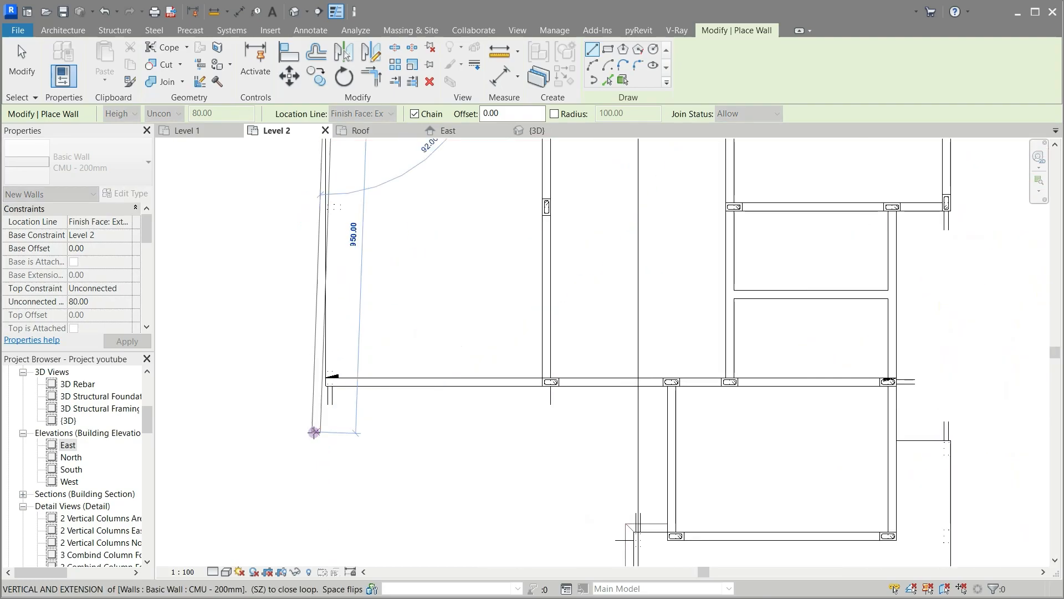
pyautogui.scroll(-3, 351, 377)
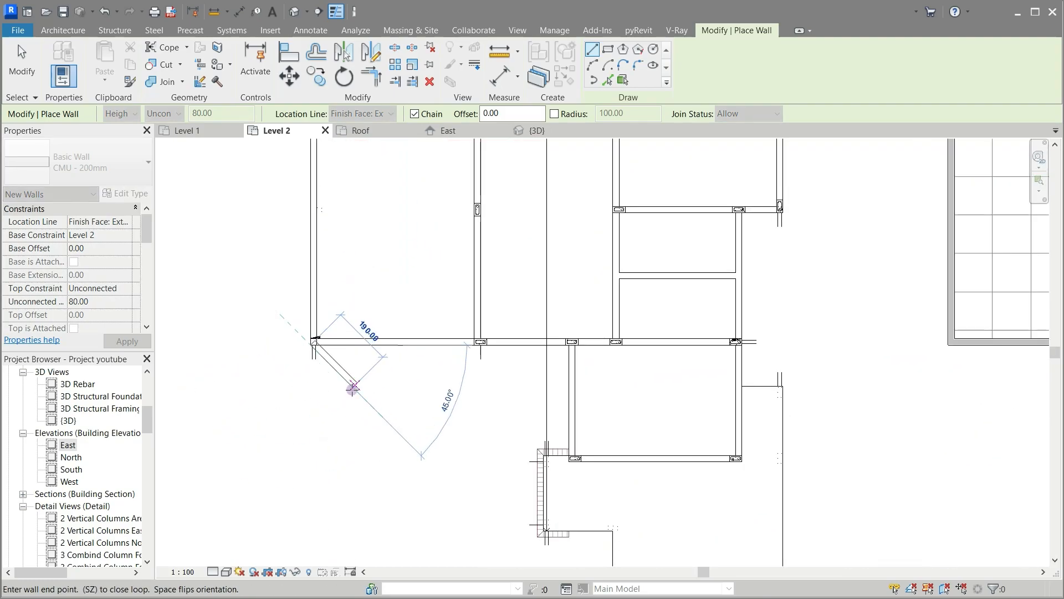
pyautogui.scroll(5, 404, 363)
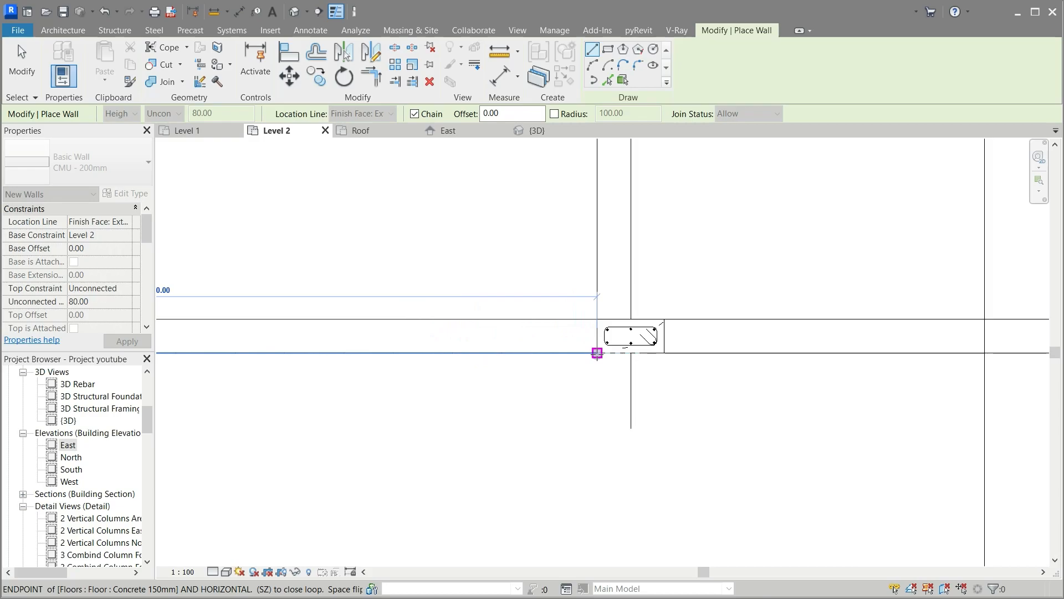
pyautogui.press('Escape')
# Step: Draw CMU - 200mm parapet walls along the south terrace's north, east and south slab edges, starting at the building's east wall
pyautogui.scroll(-6, 435, 375)
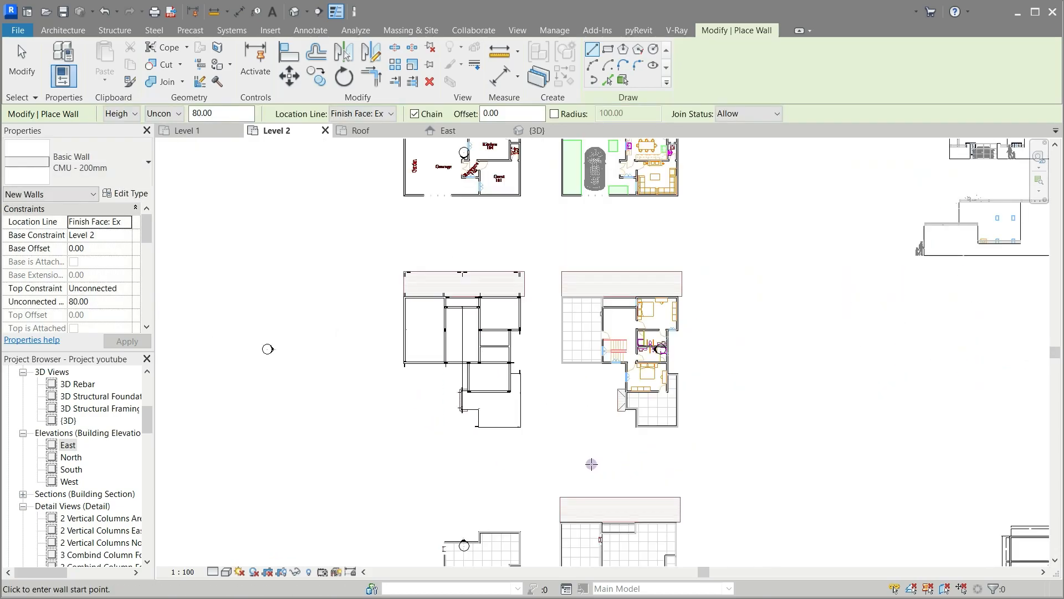
pyautogui.scroll(2, 592, 464)
pyautogui.scroll(3, 466, 326)
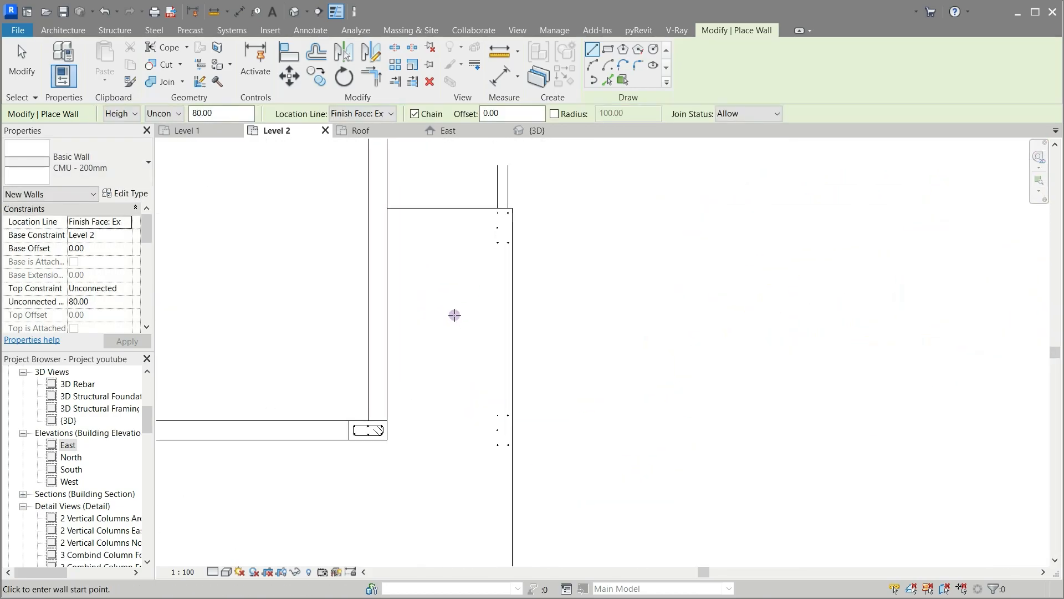
pyautogui.click(387, 208)
pyautogui.scroll(-4, 529, 239)
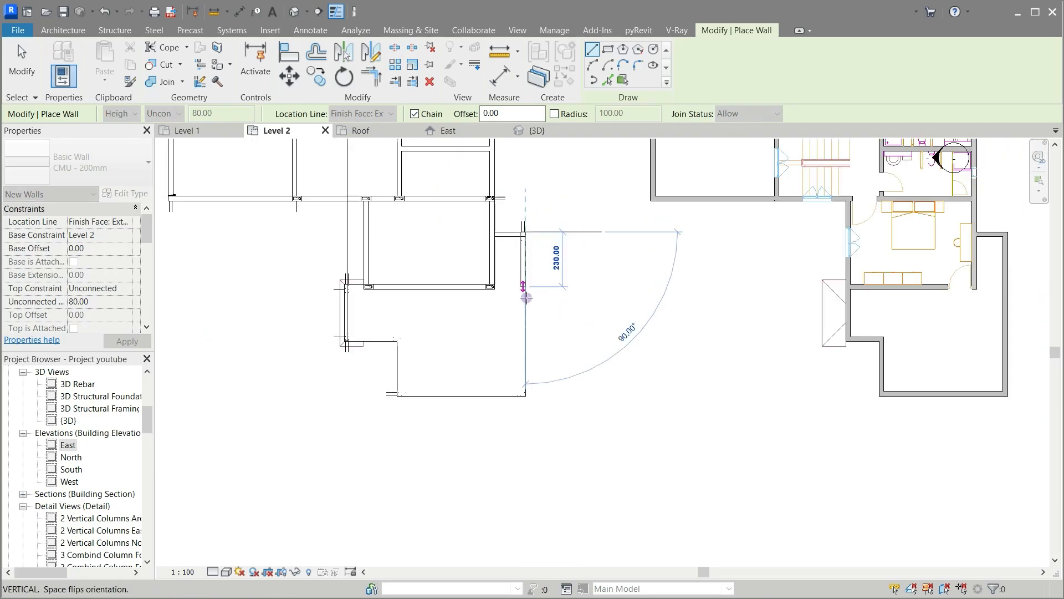
pyautogui.scroll(5, 522, 394)
pyautogui.click(542, 399)
pyautogui.scroll(-2, 654, 385)
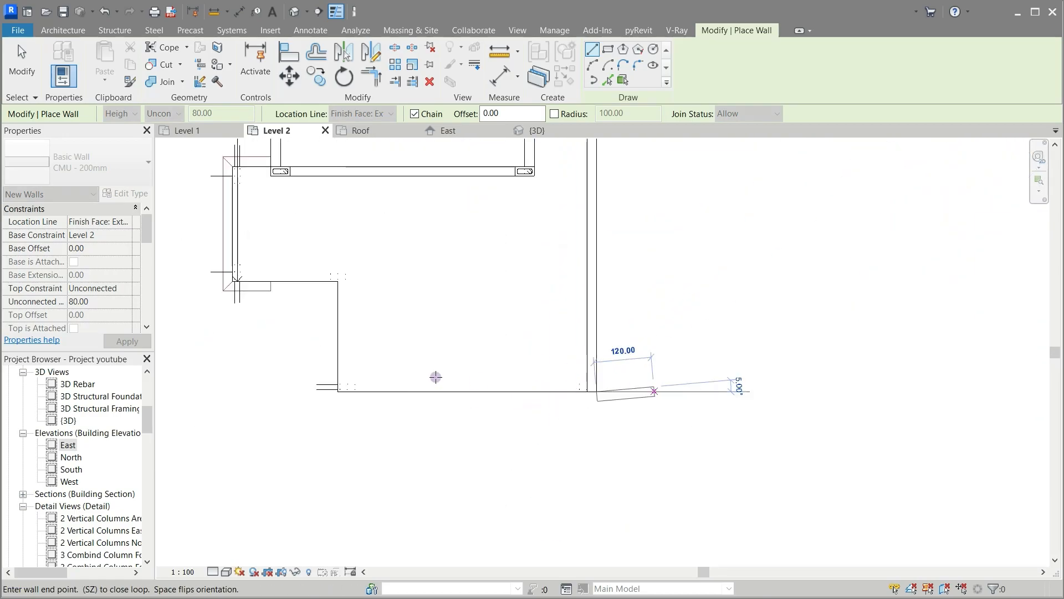
pyautogui.scroll(4, 340, 392)
pyautogui.click(340, 392)
# Step: Continue the parapet around the south terrace's stepped west edge and back to the building wall, finishing the wall chain
pyautogui.scroll(-2, 358, 361)
pyautogui.scroll(3, 353, 299)
pyautogui.scroll(3, 368, 261)
pyautogui.click(371, 268)
pyautogui.scroll(-4, 524, 264)
pyautogui.scroll(3, 211, 268)
pyautogui.click(241, 250)
pyautogui.scroll(-4, 326, 504)
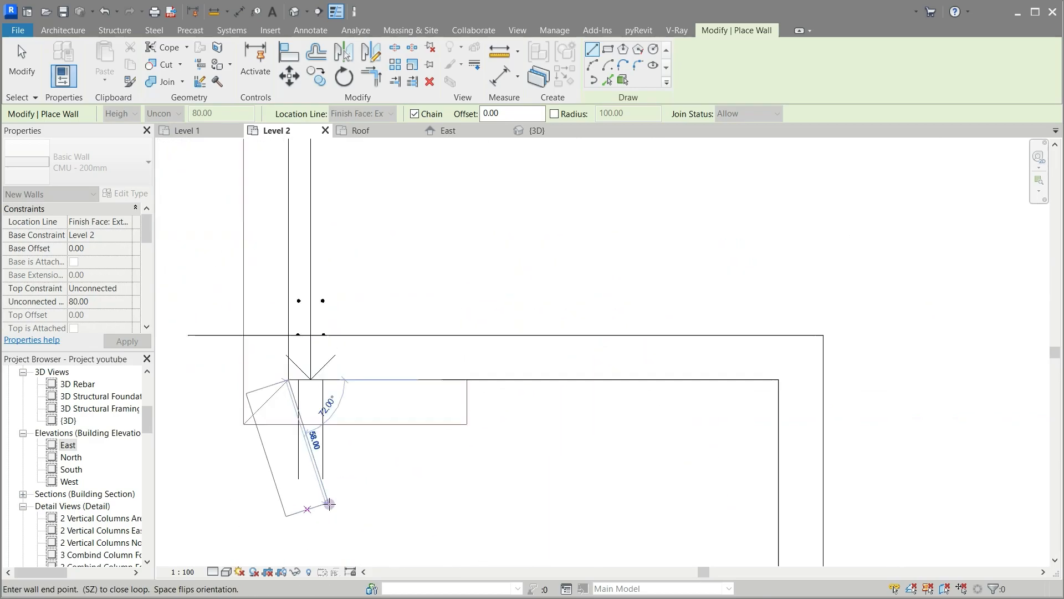
pyautogui.scroll(4, 308, 152)
pyautogui.click(304, 223)
pyautogui.click(660, 230)
pyautogui.scroll(-4, 434, 283)
pyautogui.press('Escape')
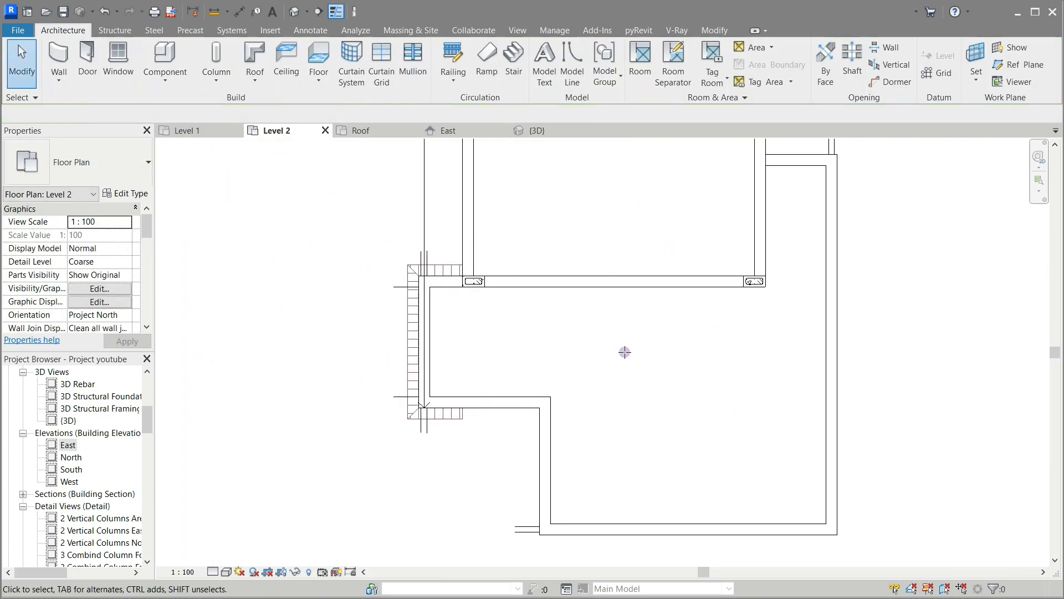
# Step: Inspect the terrace and roof parapets from several sides in the 3D view
pyautogui.click(551, 131)
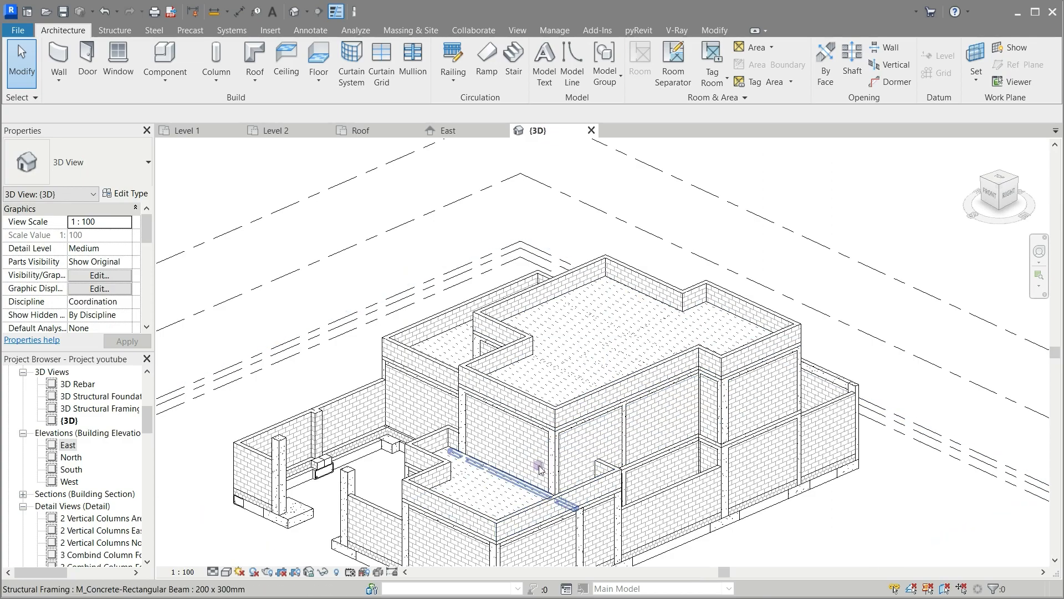
pyautogui.moveTo(743, 258); pyautogui.dragTo(760, 183, button='middle')
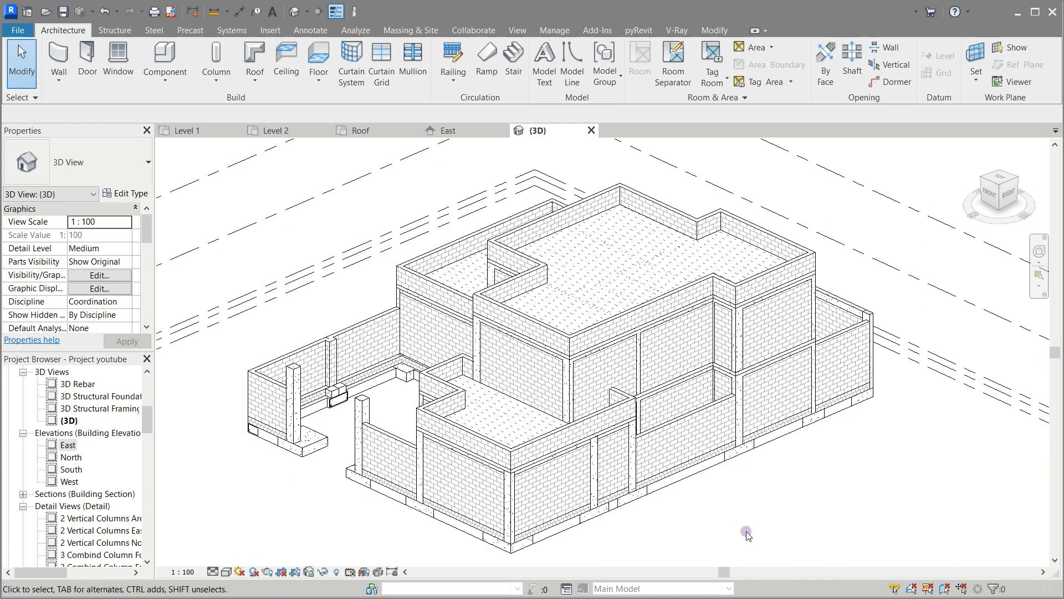
pyautogui.moveTo(732, 527)
pyautogui.keyDown('shift'); pyautogui.mouseDown(button='middle')
pyautogui.moveTo(790, 531)
pyautogui.moveTo(820, 518)
pyautogui.moveTo(688, 534)
pyautogui.mouseUp(button='middle'); pyautogui.keyUp('shift')
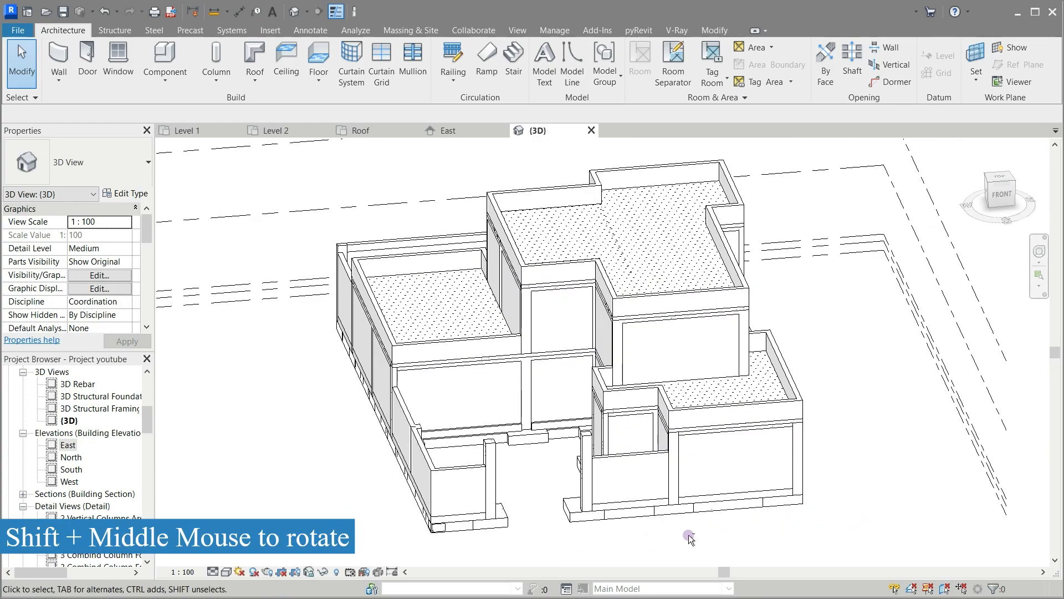
pyautogui.moveTo(550, 543)
pyautogui.keyDown('shift'); pyautogui.mouseDown(button='middle')
pyautogui.moveTo(721, 535)
pyautogui.moveTo(452, 552)
pyautogui.moveTo(525, 554)
pyautogui.moveTo(348, 550)
pyautogui.moveTo(388, 546)
pyautogui.mouseUp(button='middle'); pyautogui.keyUp('shift')
pyautogui.keyDown('shift'); pyautogui.moveTo(711, 534); pyautogui.dragTo(675, 544, button='middle'); pyautogui.keyUp('shift')
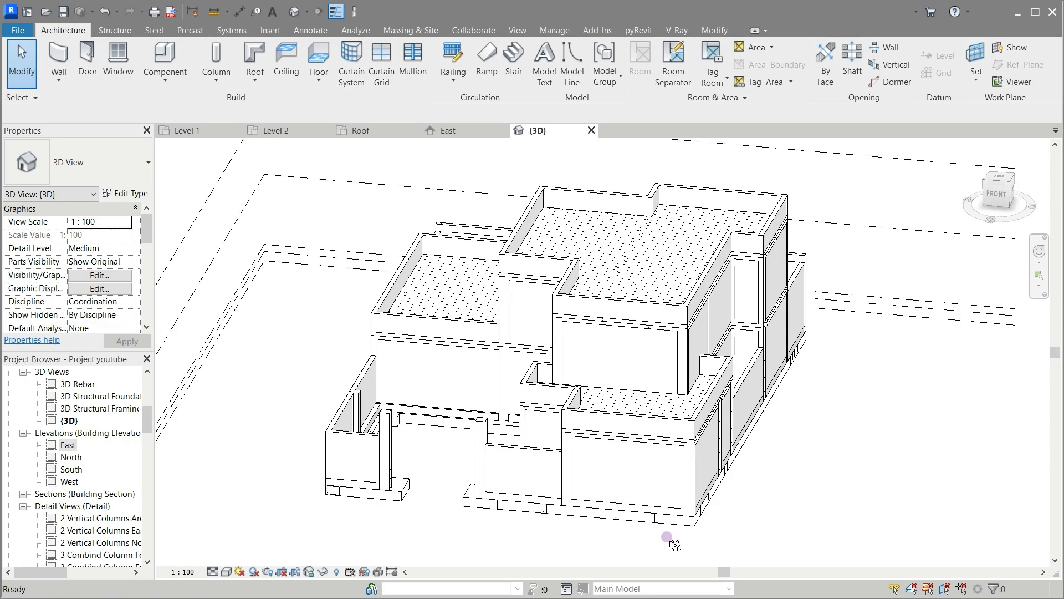
# Step: Start a sketched 900mm Pipe railing in the Roof floor plan with a base offset of 80
pyautogui.click(368, 130)
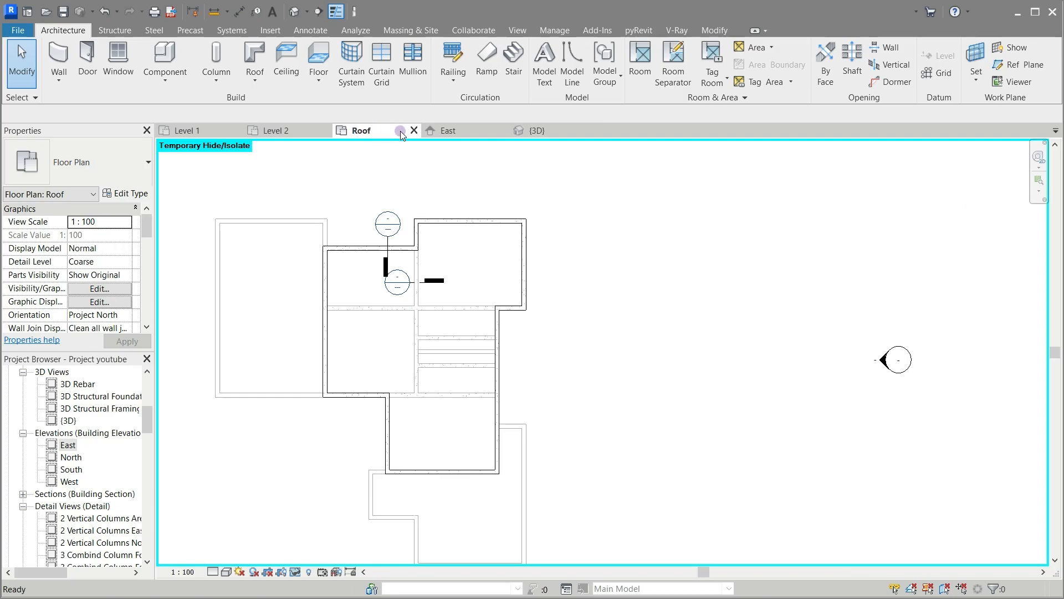
pyautogui.click(444, 83)
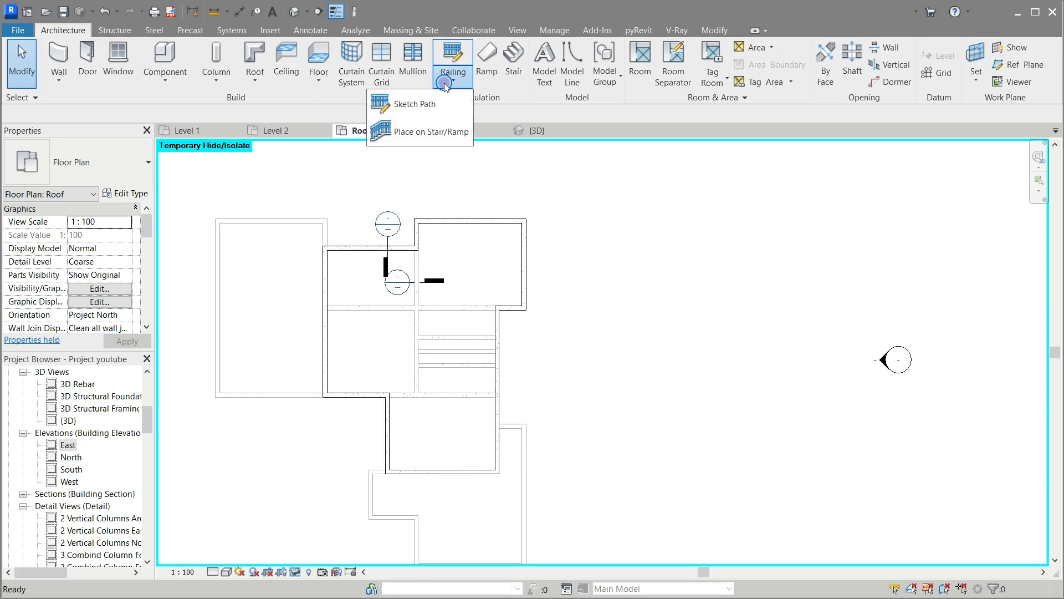
pyautogui.click(425, 104)
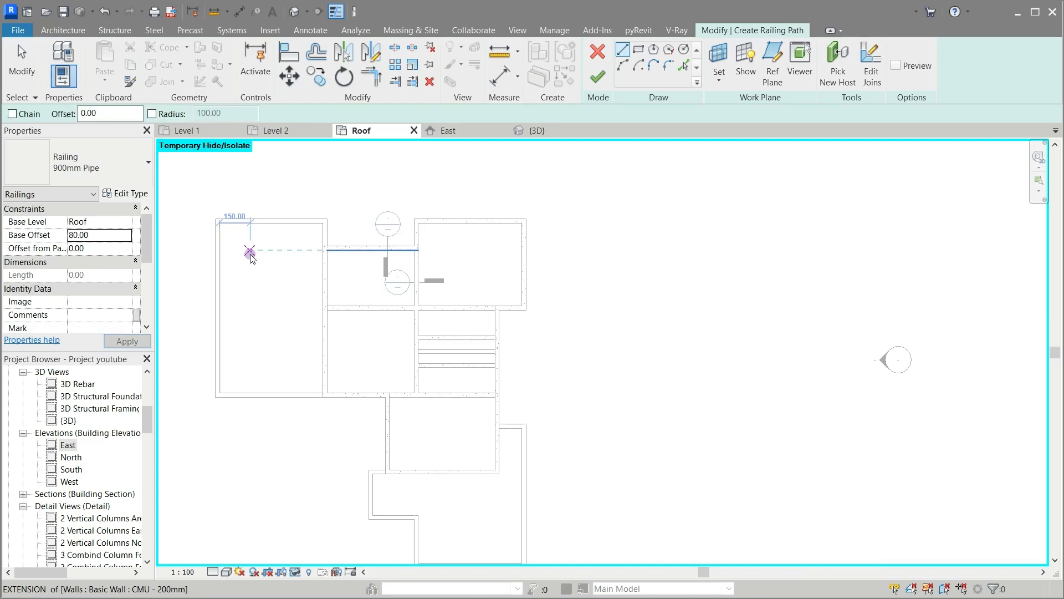
# Step: Sketch the railing path along the outer north, east and south edges of the northeast block's parapet
pyautogui.scroll(4, 285, 253)
pyautogui.click(389, 239)
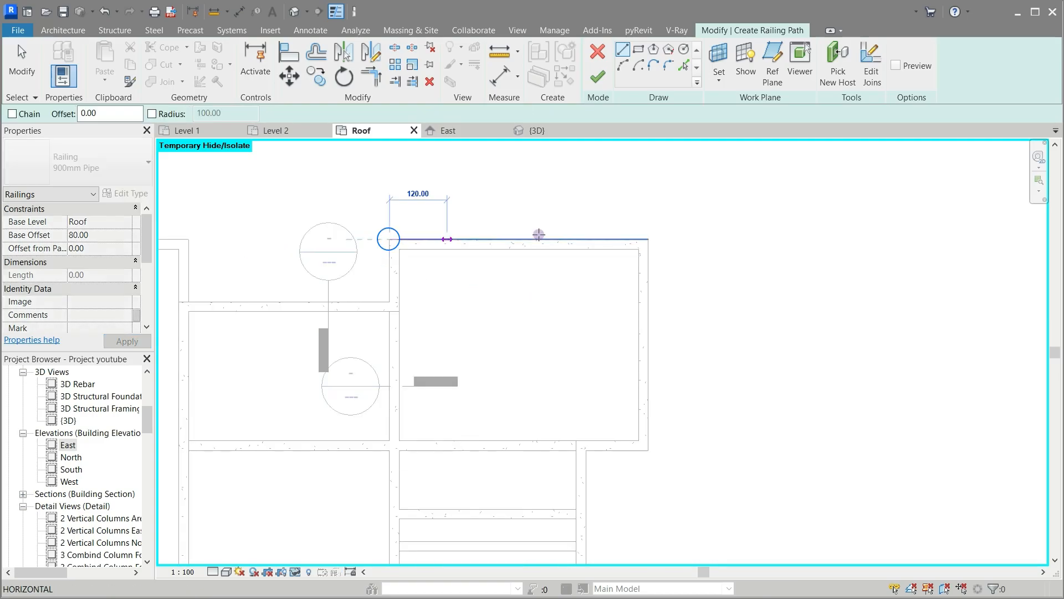
pyautogui.click(648, 239)
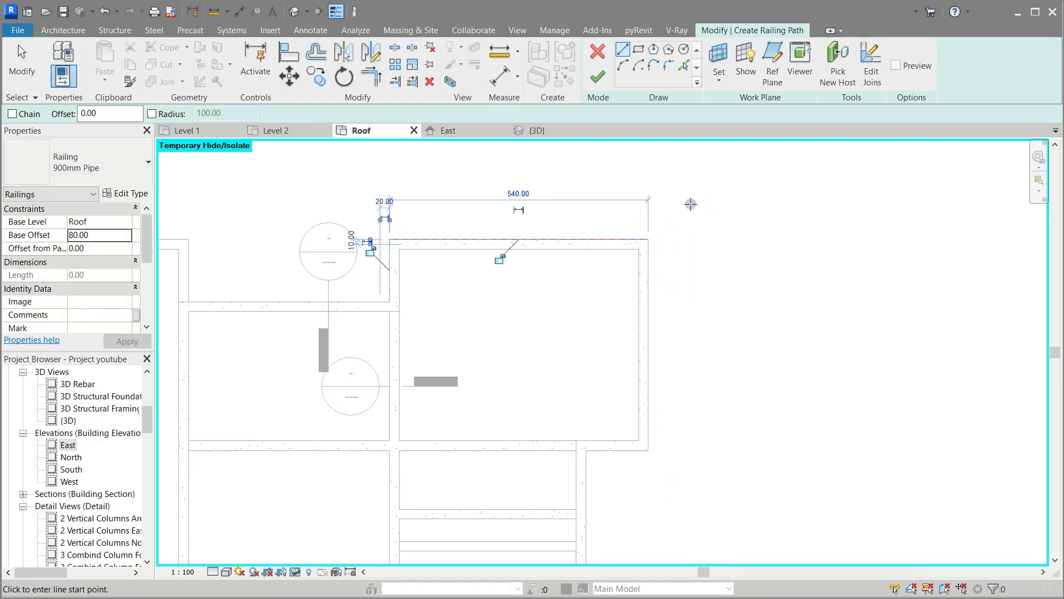
pyautogui.click(648, 239)
pyautogui.click(646, 447)
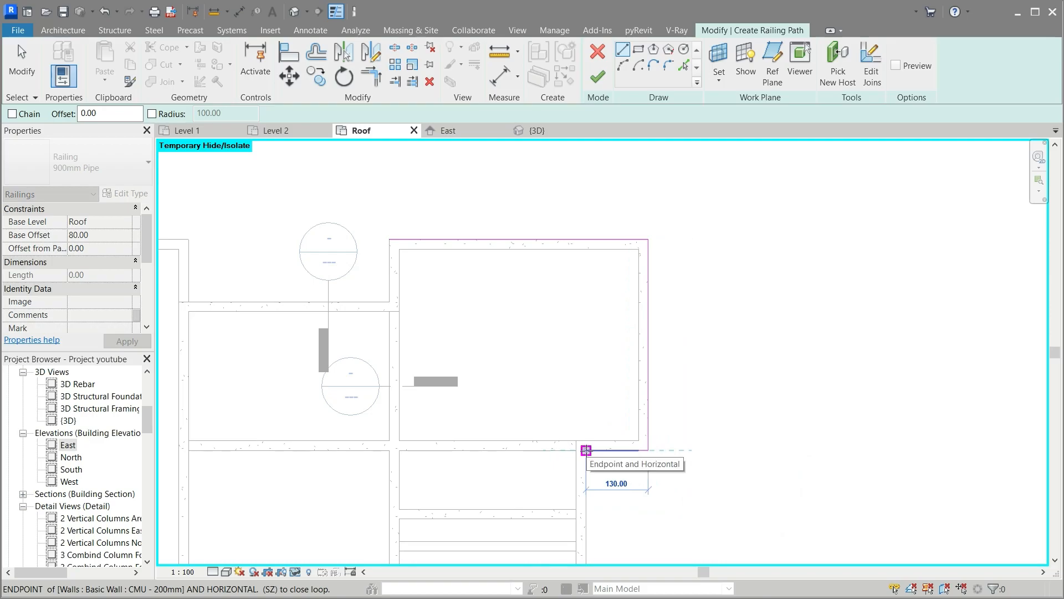
pyautogui.scroll(-3, 594, 281)
pyautogui.scroll(4, 615, 366)
pyautogui.scroll(-3, 606, 482)
pyautogui.scroll(3, 606, 268)
pyautogui.scroll(2, 613, 240)
pyautogui.click(548, 280)
pyautogui.scroll(-5, 566, 197)
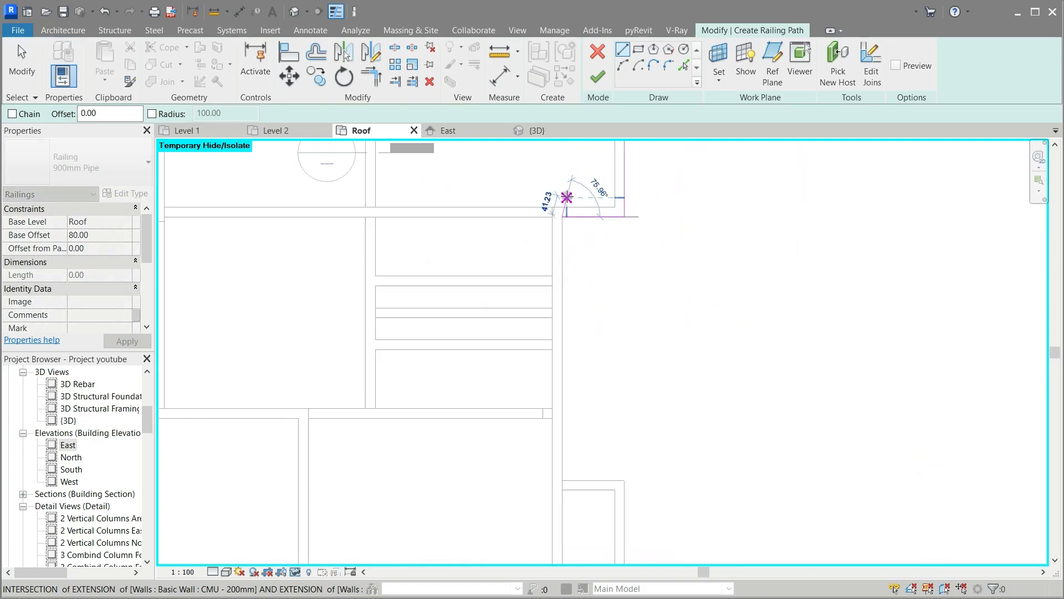
# Step: Continue the railing path down the building's east edge, around the south block, and west to the roof's southwest corner
pyautogui.scroll(4, 556, 479)
pyautogui.click(578, 407)
pyautogui.click(578, 406)
pyautogui.scroll(-3, 698, 401)
pyautogui.click(382, 405)
pyautogui.click(382, 404)
pyautogui.click(381, 227)
pyautogui.click(382, 227)
pyautogui.click(238, 227)
pyautogui.scroll(-3, 364, 453)
pyautogui.scroll(-2, 370, 461)
pyautogui.scroll(3, 327, 315)
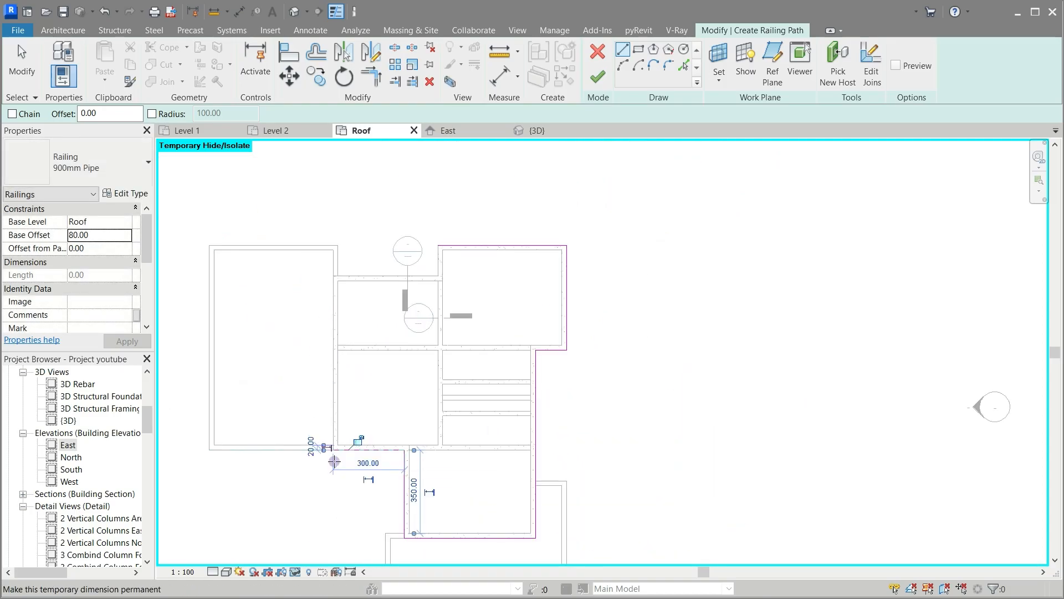
# Step: Close the railing path along the roof's west and stepped north parapet edges back to the northeast block's corner, and finish the sketch
pyautogui.scroll(4, 335, 461)
pyautogui.click(331, 422)
pyautogui.scroll(-3, 333, 504)
pyautogui.scroll(3, 342, 241)
pyautogui.click(320, 254)
pyautogui.click(689, 252)
pyautogui.scroll(-2, 586, 383)
pyautogui.click(655, 223)
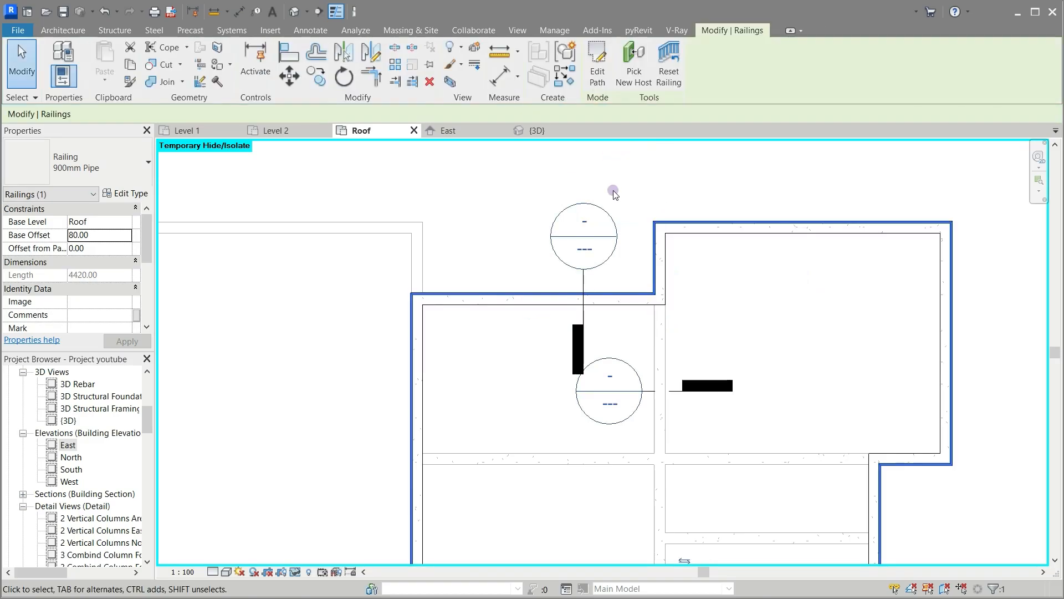
# Step: Inspect the railing's position on the parapet in 3D, and measure its distance to the wall centerline in the Roof plan
pyautogui.click(539, 130)
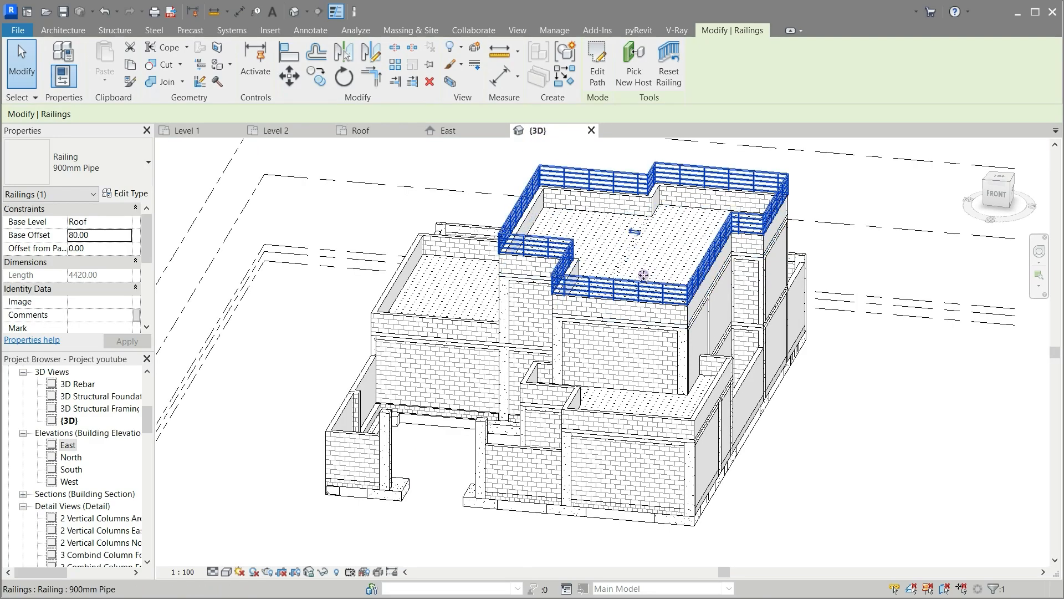
pyautogui.scroll(6, 629, 230)
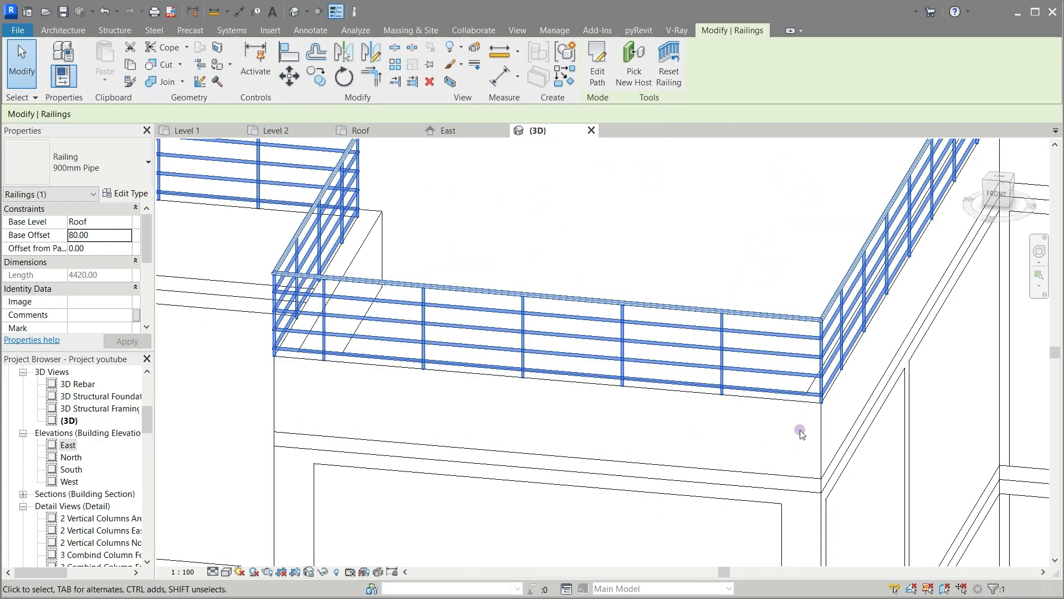
pyautogui.scroll(3, 776, 407)
pyautogui.scroll(2, 719, 409)
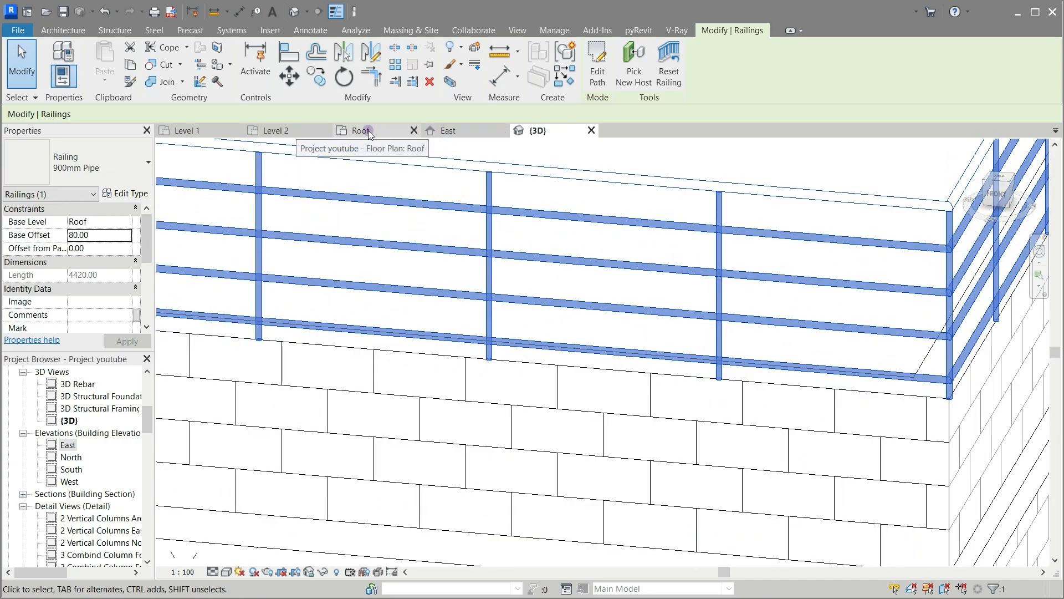
pyautogui.click(353, 130)
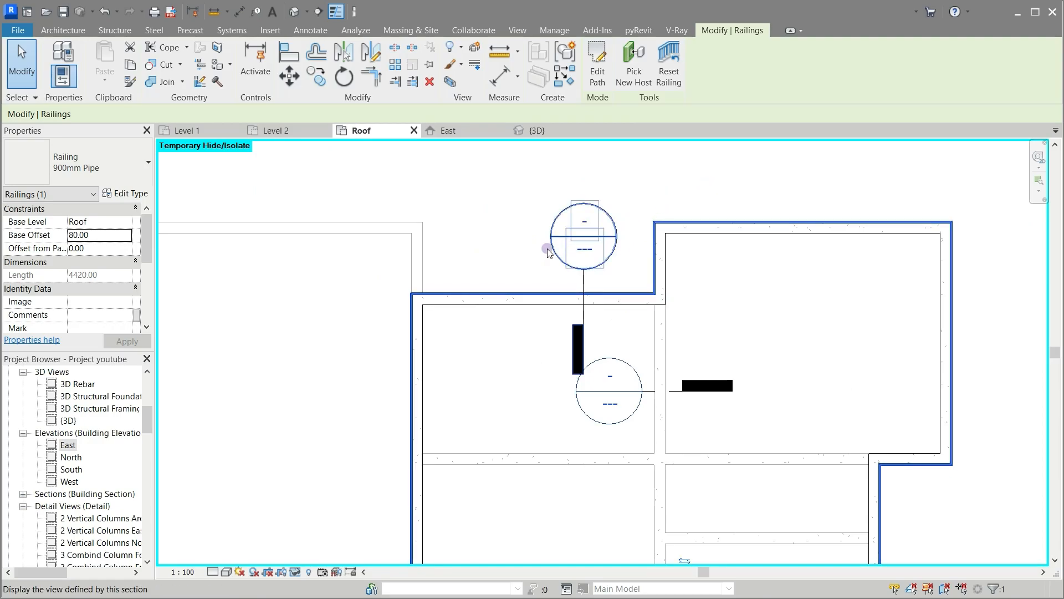
pyautogui.click(313, 361)
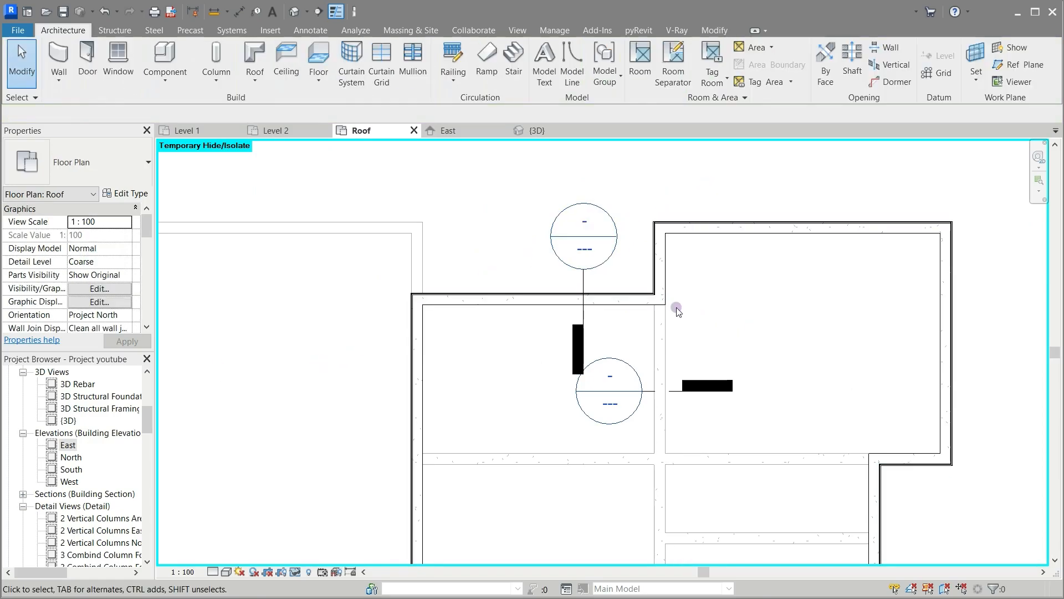
pyautogui.scroll(6, 655, 305)
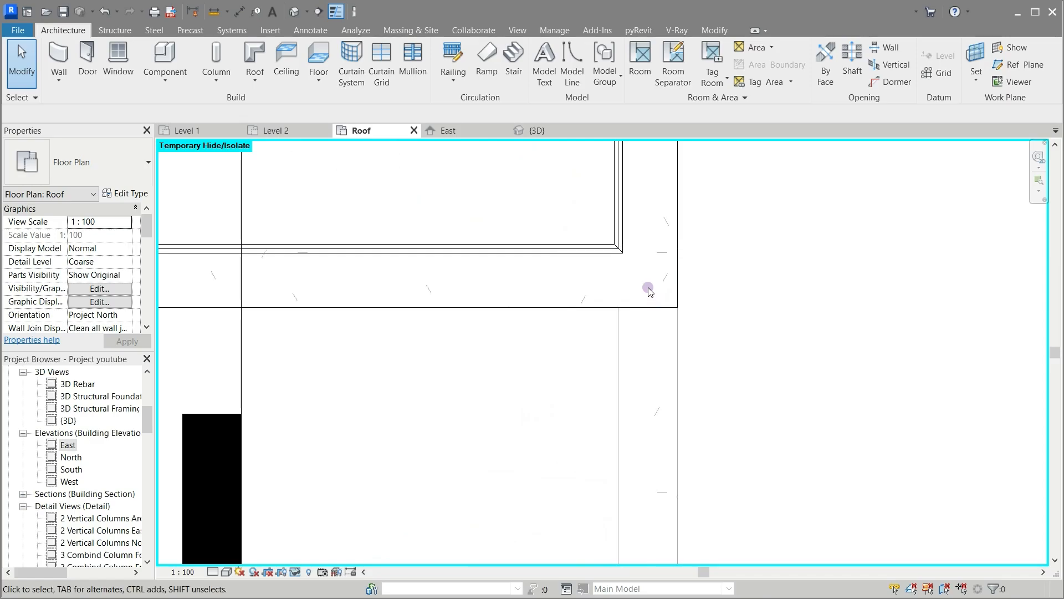
pyautogui.click(240, 12)
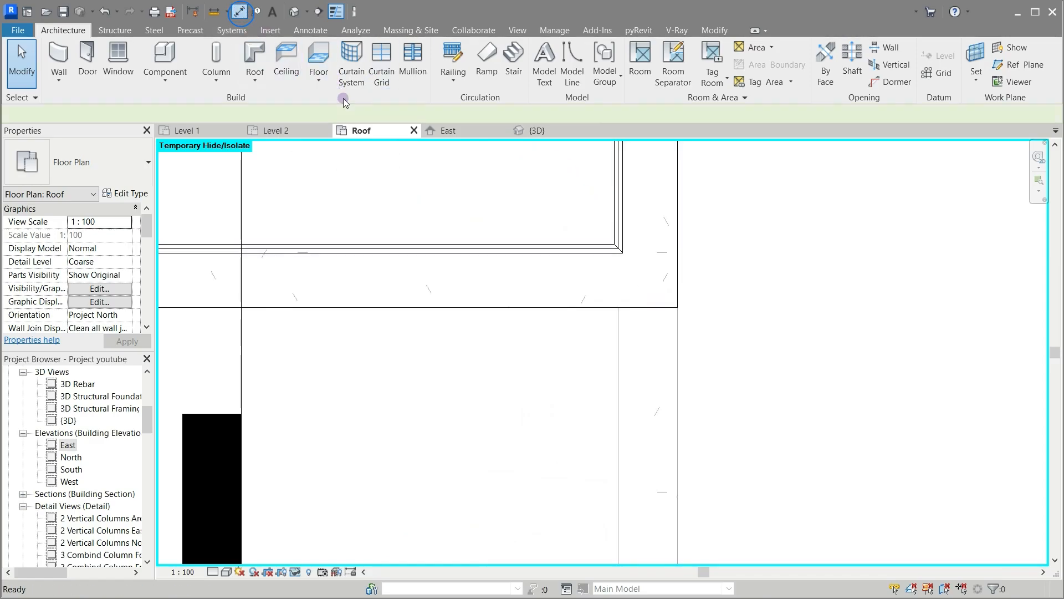
pyautogui.click(473, 248)
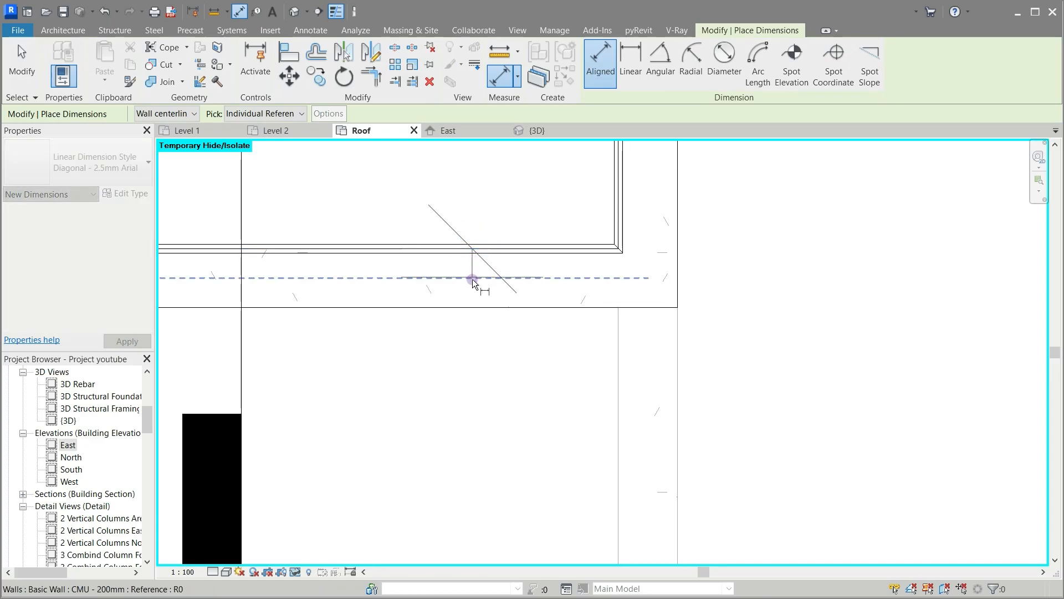
pyautogui.click(473, 283)
pyautogui.press('Escape')
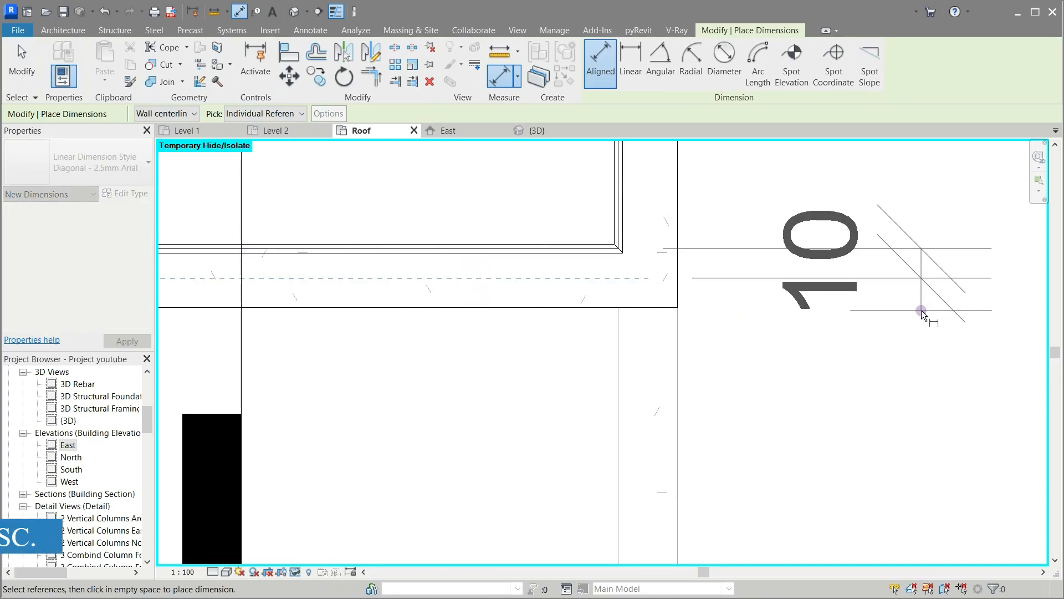
pyautogui.press('Escape')
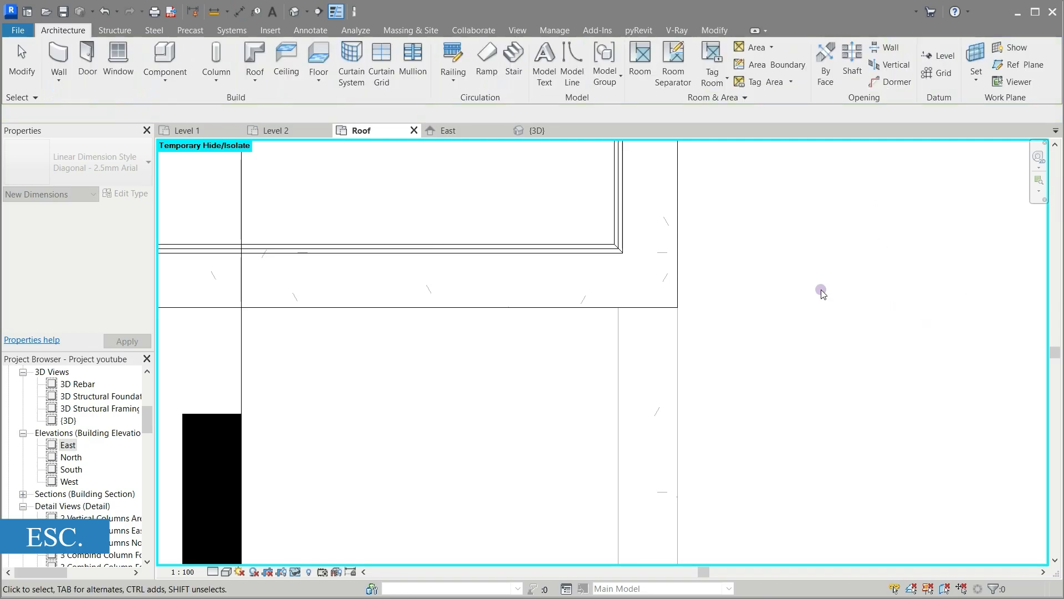
# Step: Edit the roof railing's path, set its offset from path to -10, and finish the edit
pyautogui.scroll(-3, 580, 217)
pyautogui.scroll(-5, 579, 217)
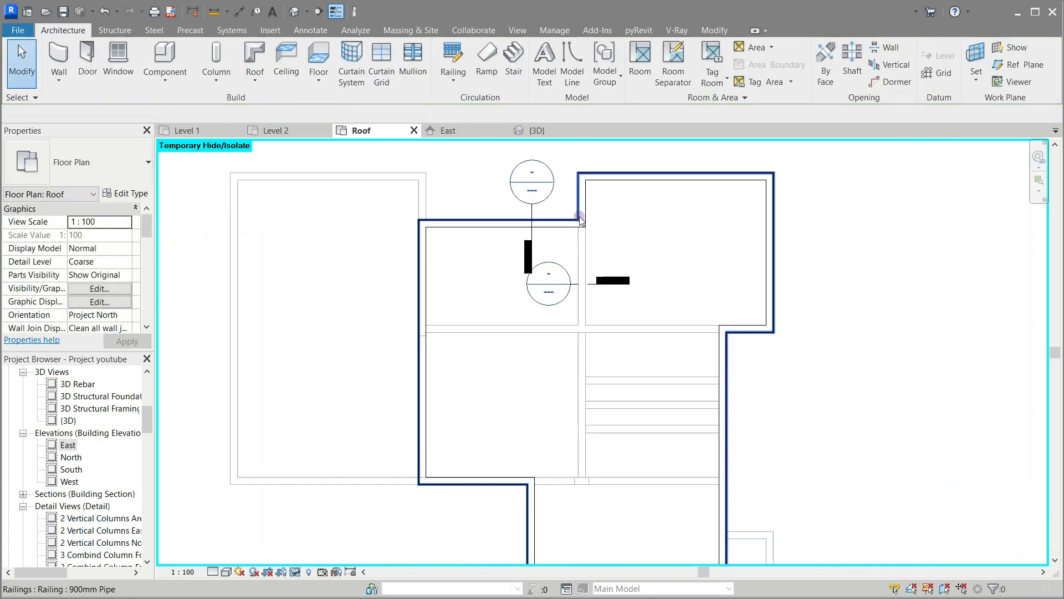
pyautogui.click(631, 178)
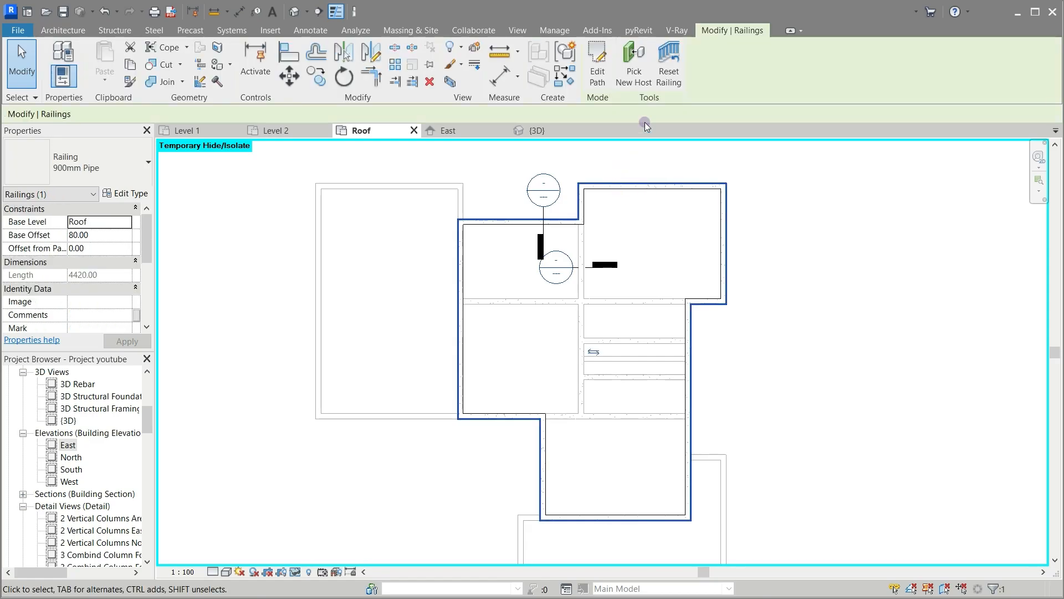
pyautogui.click(602, 74)
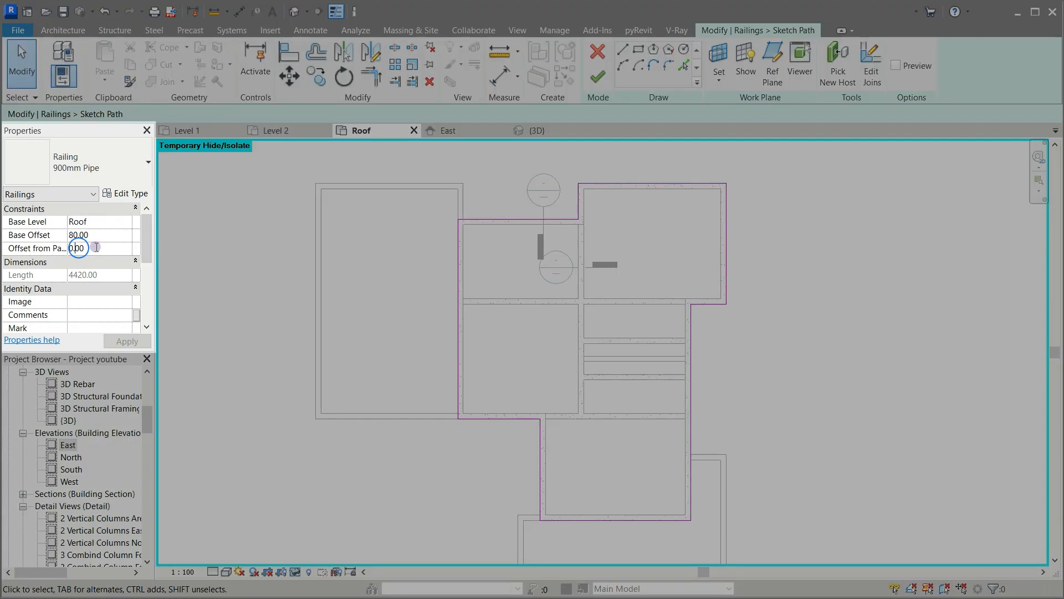
pyautogui.doubleClick(78, 248)
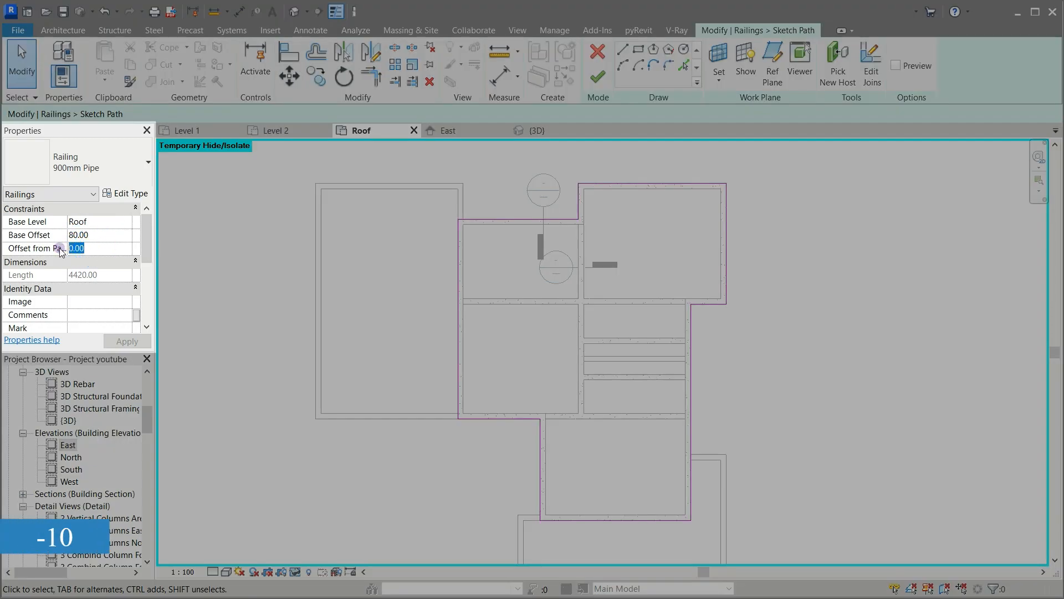
pyautogui.write('10')
pyautogui.press('Return')
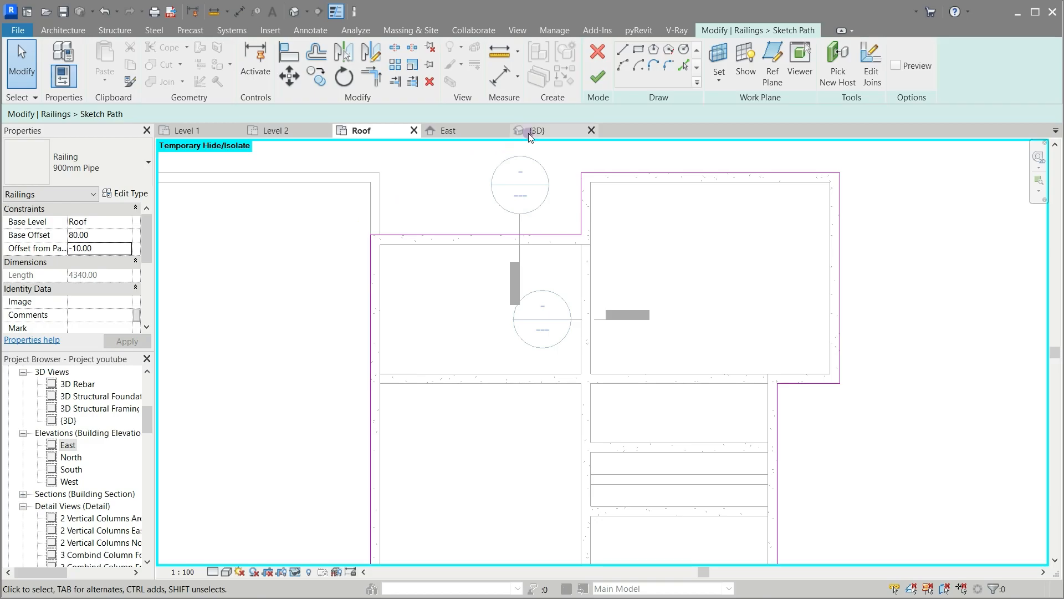
pyautogui.click(598, 81)
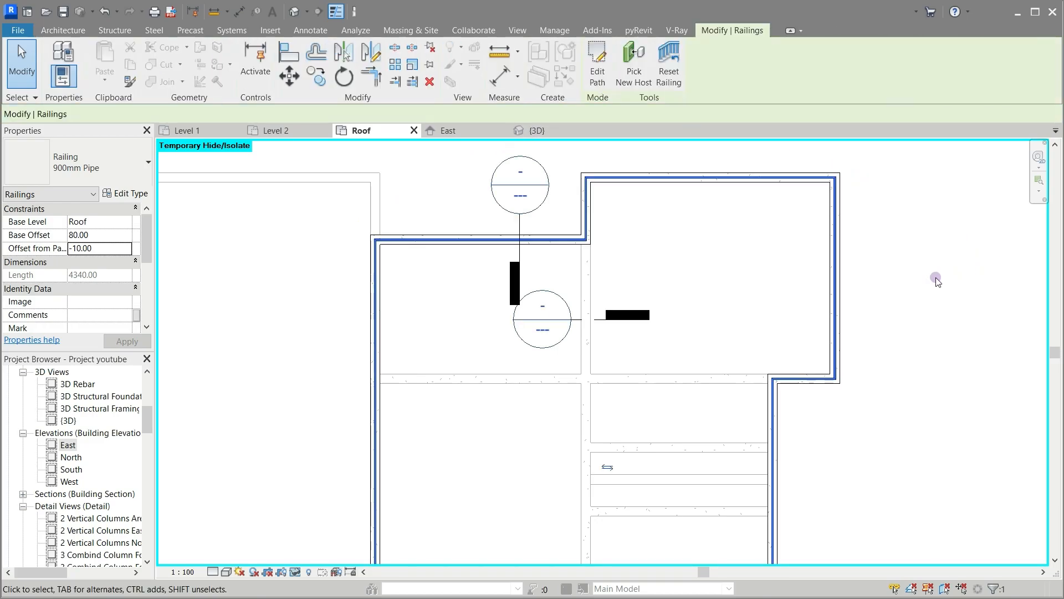
pyautogui.click(923, 284)
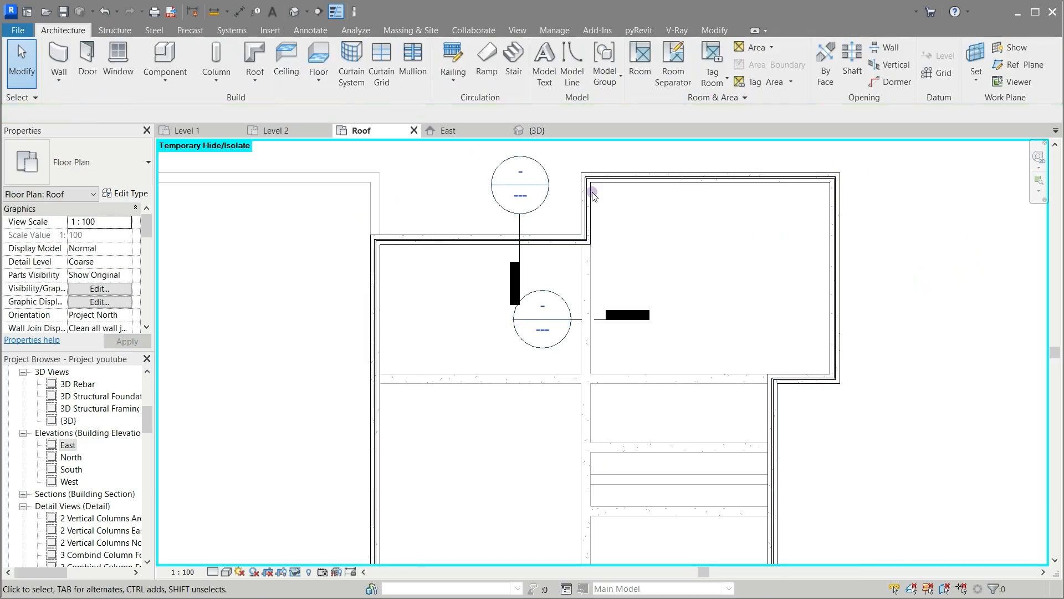
# Step: Set the 3D view's detail level to Fine and its visual style to Consistent Colors
pyautogui.click(540, 133)
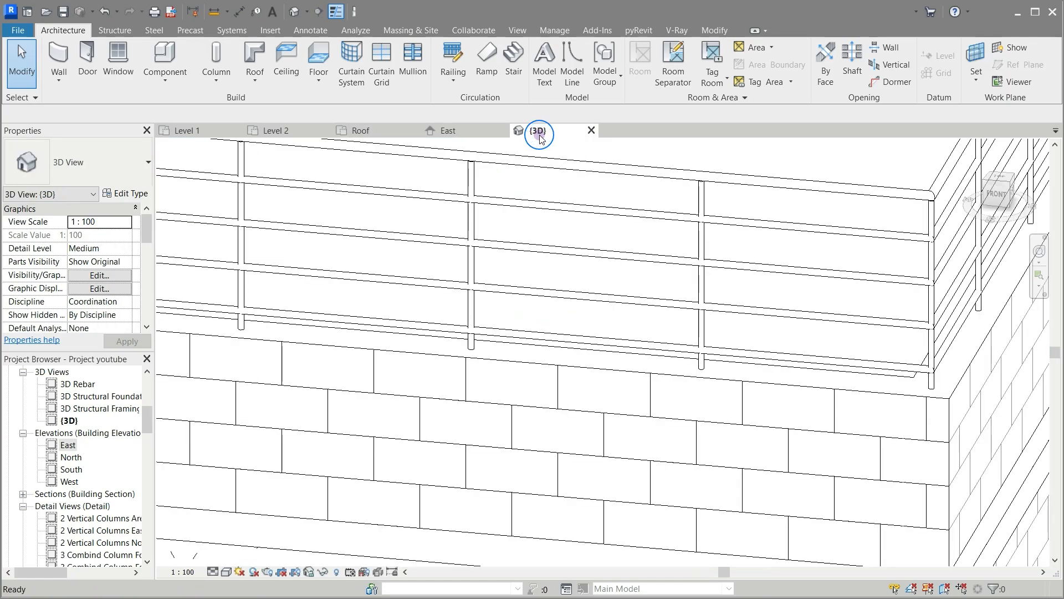
pyautogui.scroll(-4, 556, 299)
pyautogui.scroll(-5, 556, 338)
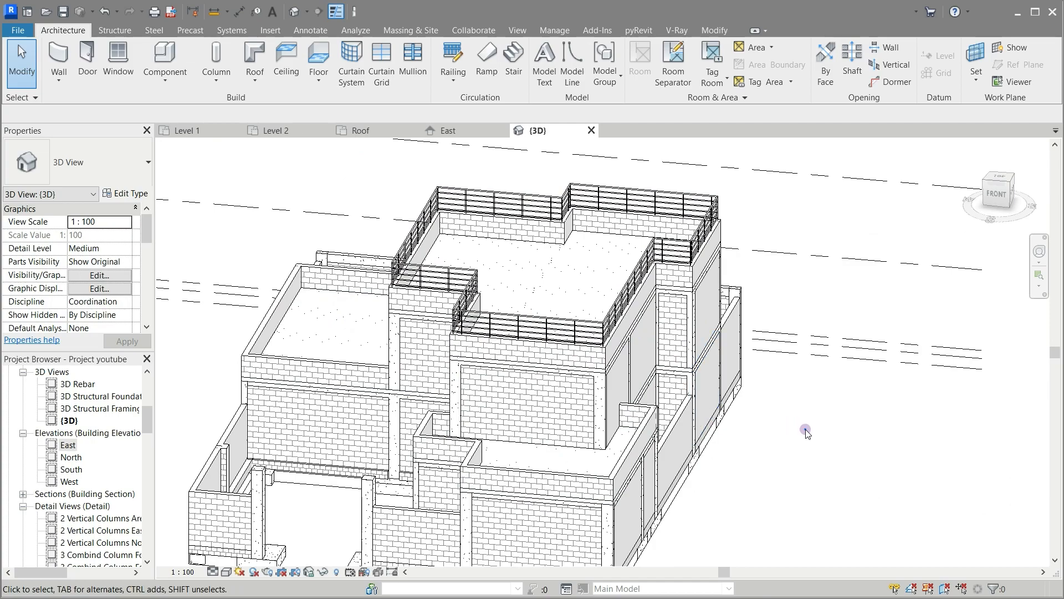
pyautogui.click(211, 574)
pyautogui.click(215, 559)
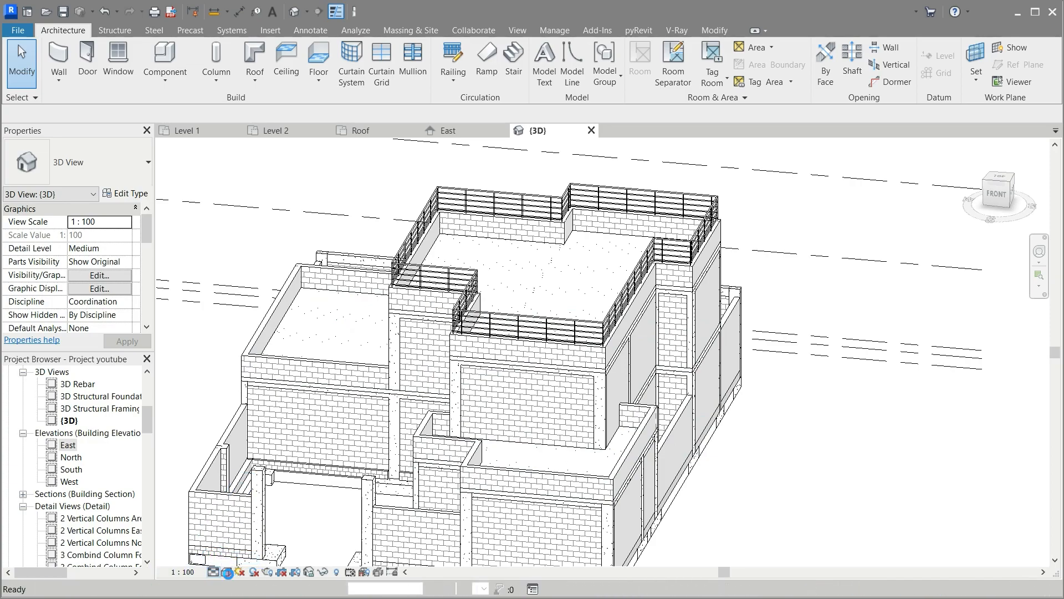
pyautogui.click(228, 573)
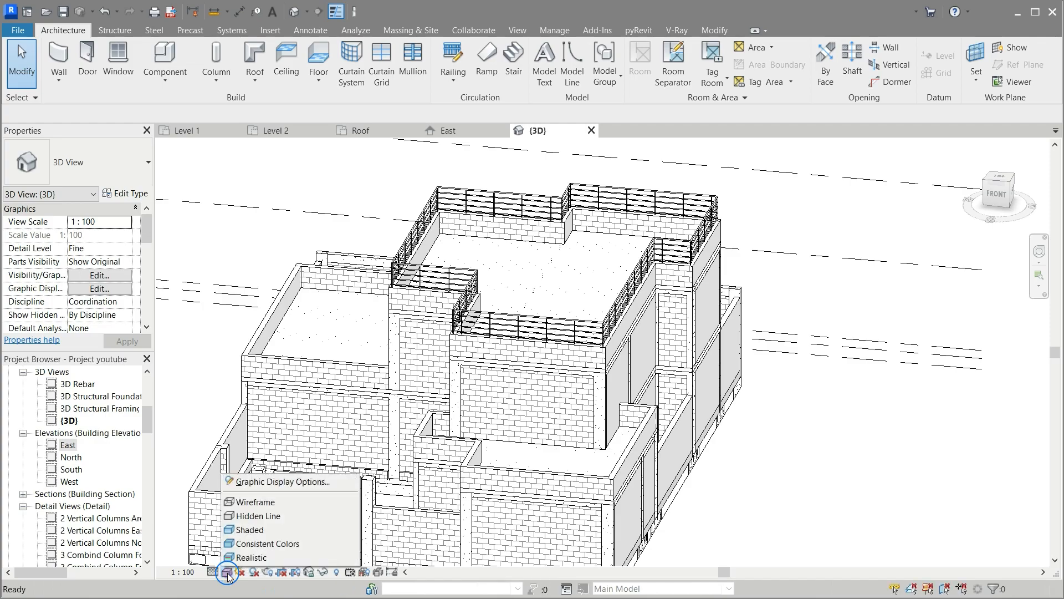
pyautogui.click(247, 544)
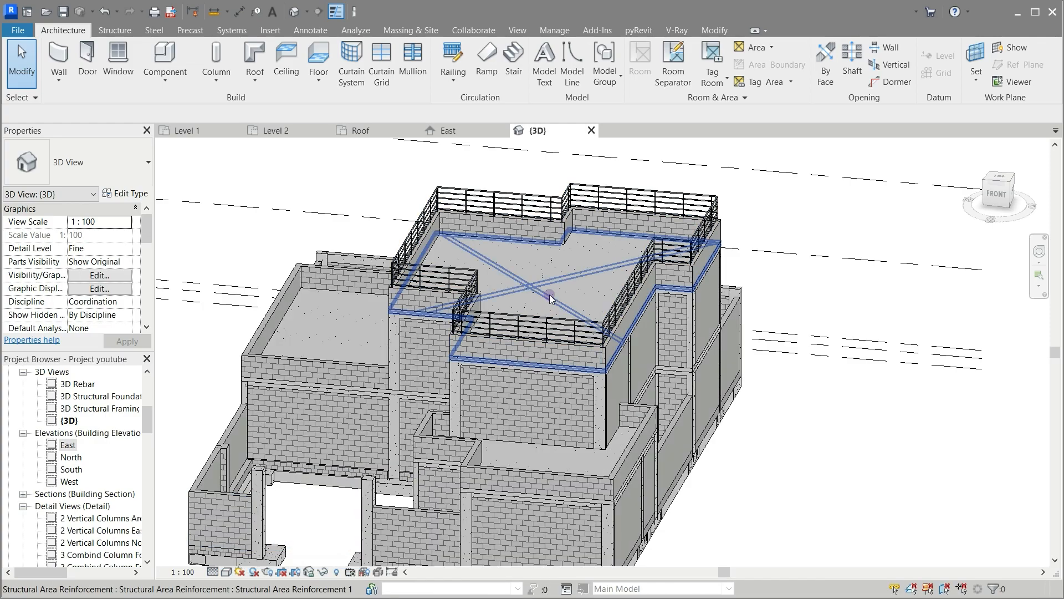
# Step: Inspect the offset railing along the roof parapet up close in the 3D view
pyautogui.scroll(3, 550, 294)
pyautogui.scroll(2, 564, 311)
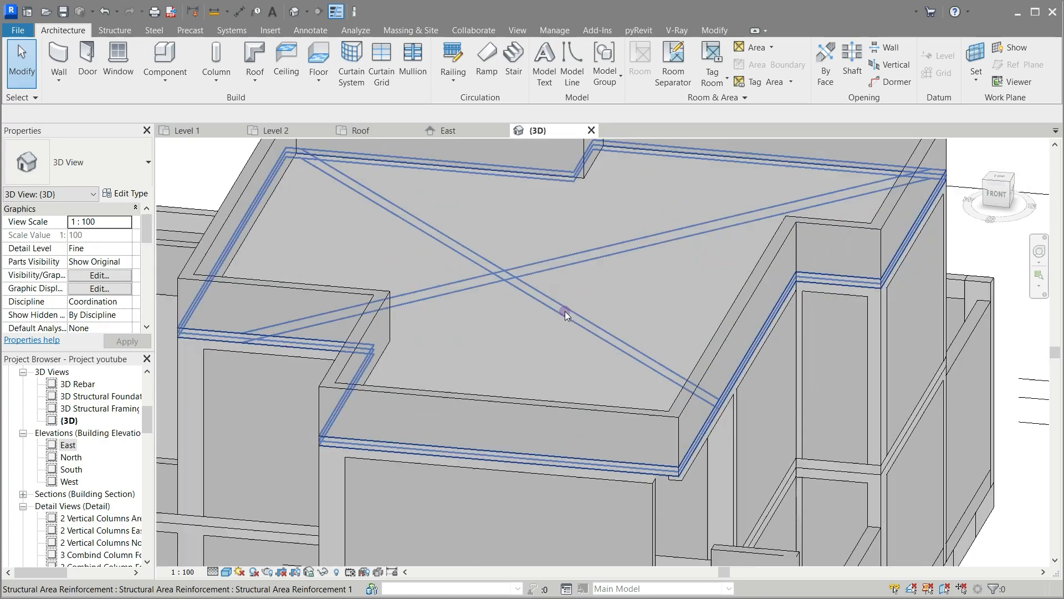
pyautogui.scroll(-3, 759, 388)
pyautogui.scroll(-2, 727, 374)
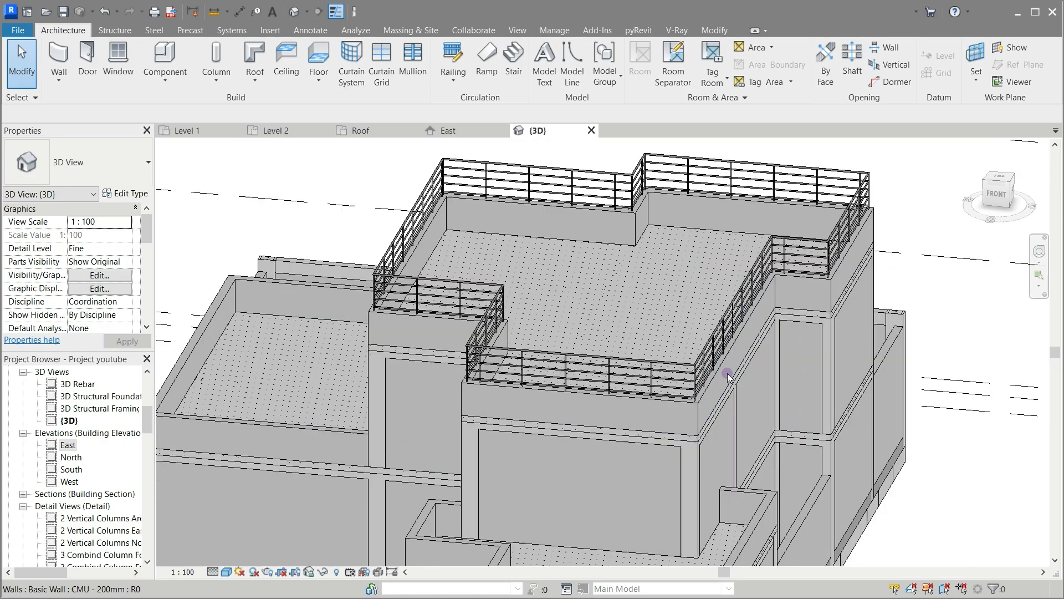
pyautogui.scroll(3, 727, 373)
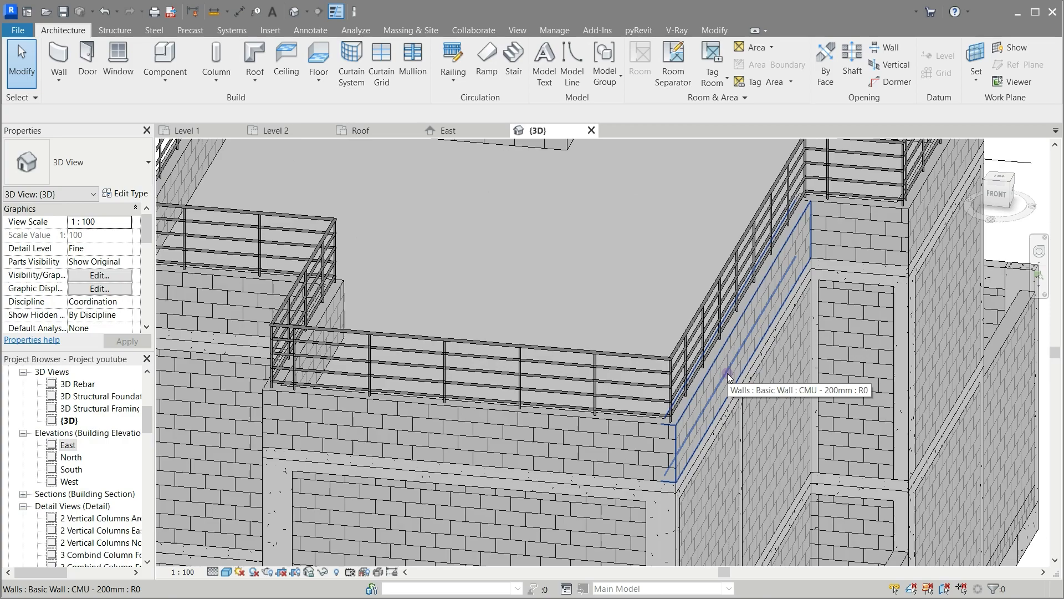
pyautogui.scroll(4, 728, 373)
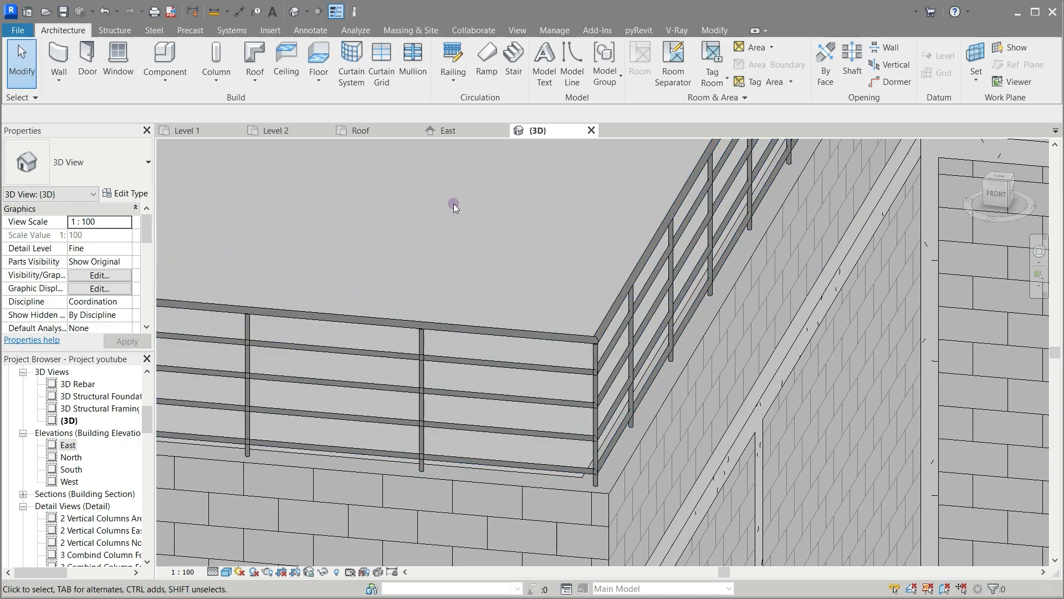
# Step: Start a 900mm Pipe railing path in the Level 2 plan, with its offset from path set to -10
pyautogui.click(275, 131)
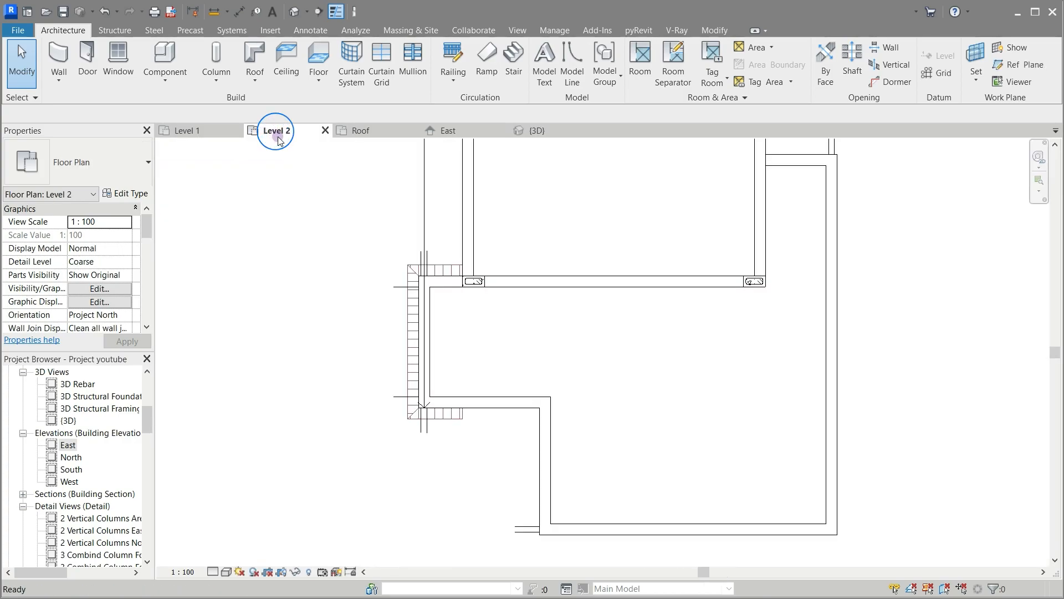
pyautogui.scroll(-4, 527, 297)
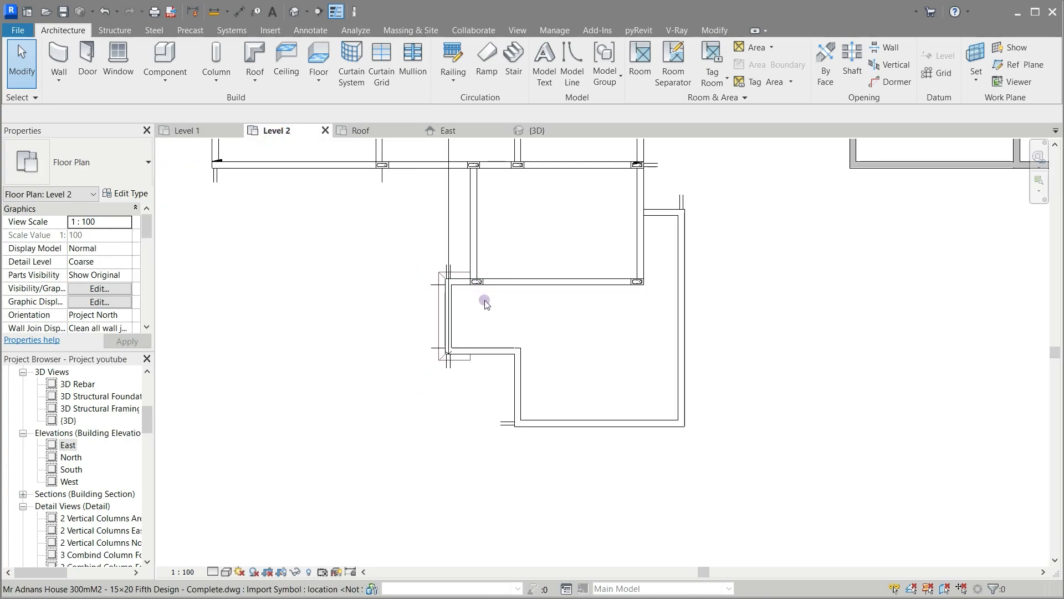
pyautogui.scroll(1, 601, 319)
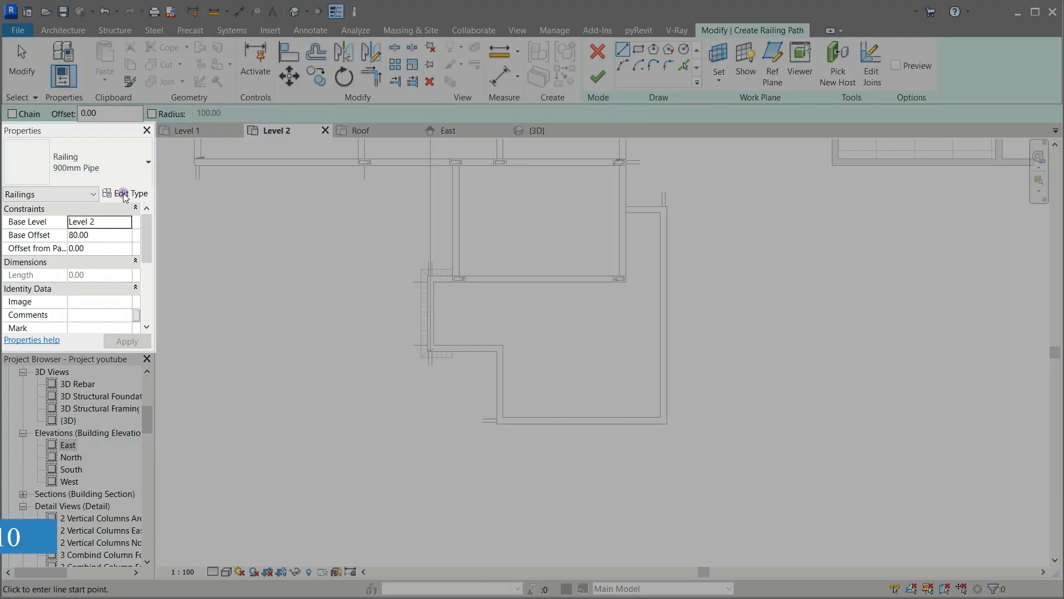
pyautogui.click(106, 232)
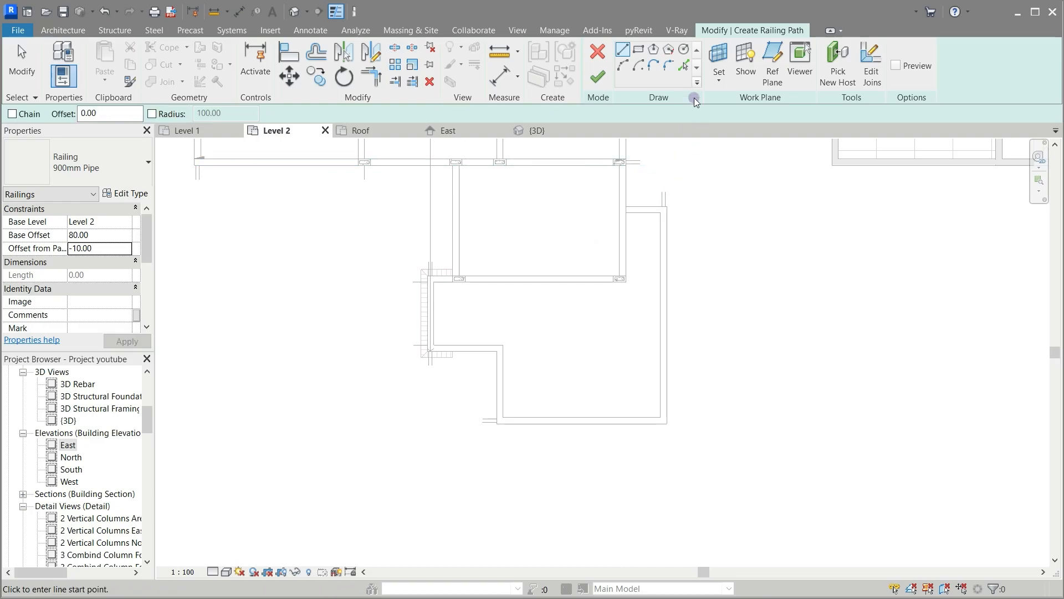
pyautogui.click(684, 67)
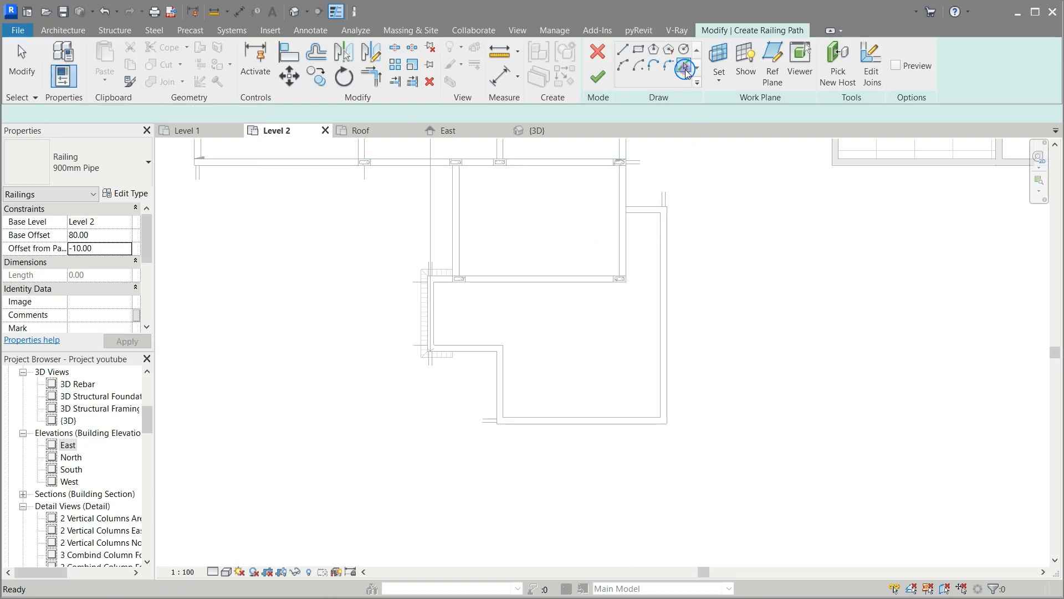
# Step: Sketch the railing path by picking the outer edges of the parapet walls around the stepped front terrace
pyautogui.click(643, 203)
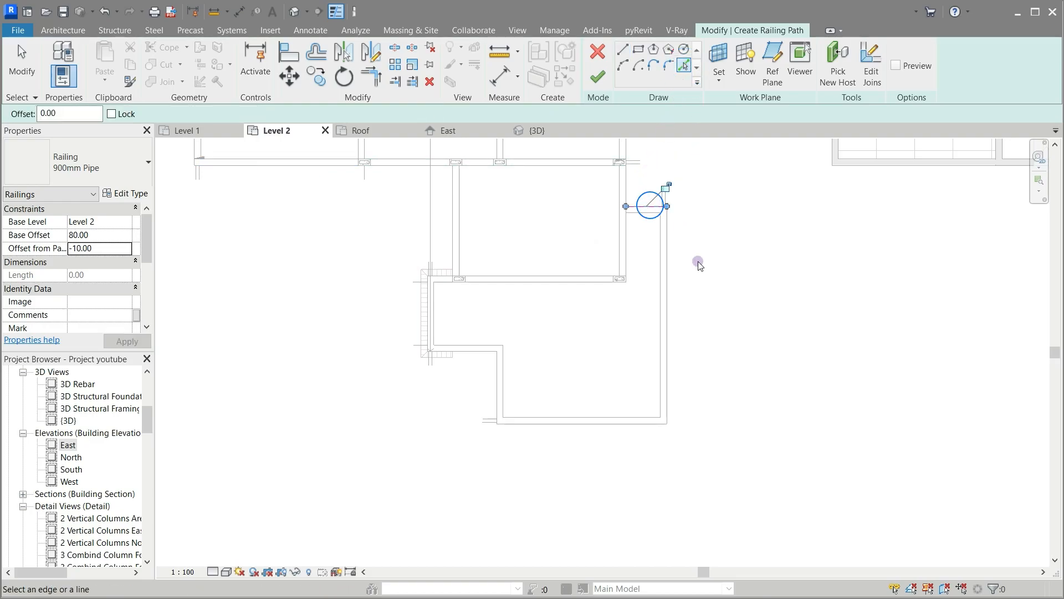
pyautogui.click(613, 426)
pyautogui.click(495, 391)
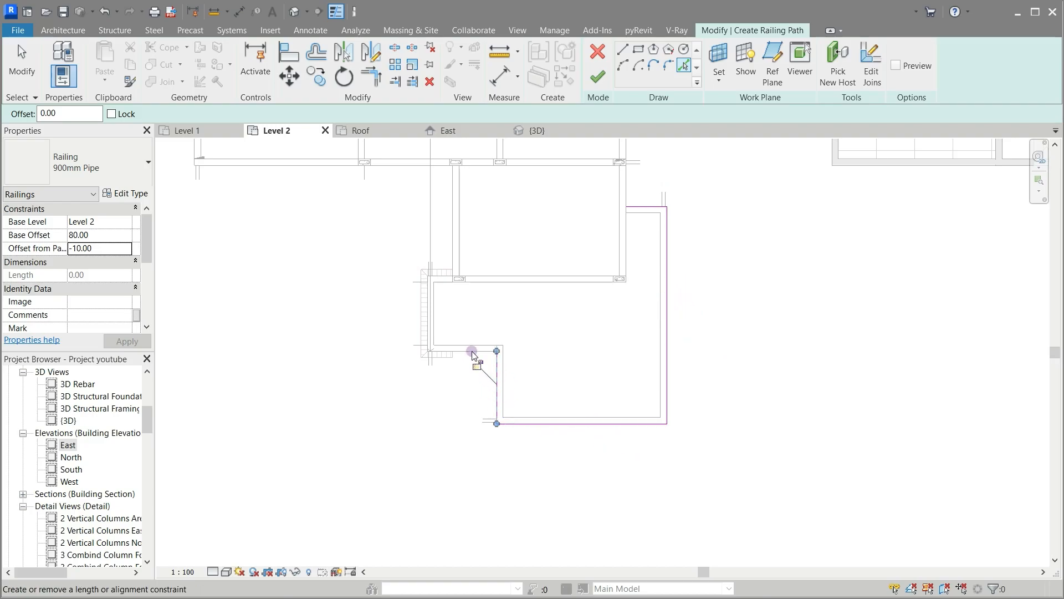
pyautogui.click(471, 351)
pyautogui.scroll(4, 426, 318)
pyautogui.click(421, 317)
pyautogui.scroll(-2, 419, 332)
pyautogui.click(458, 217)
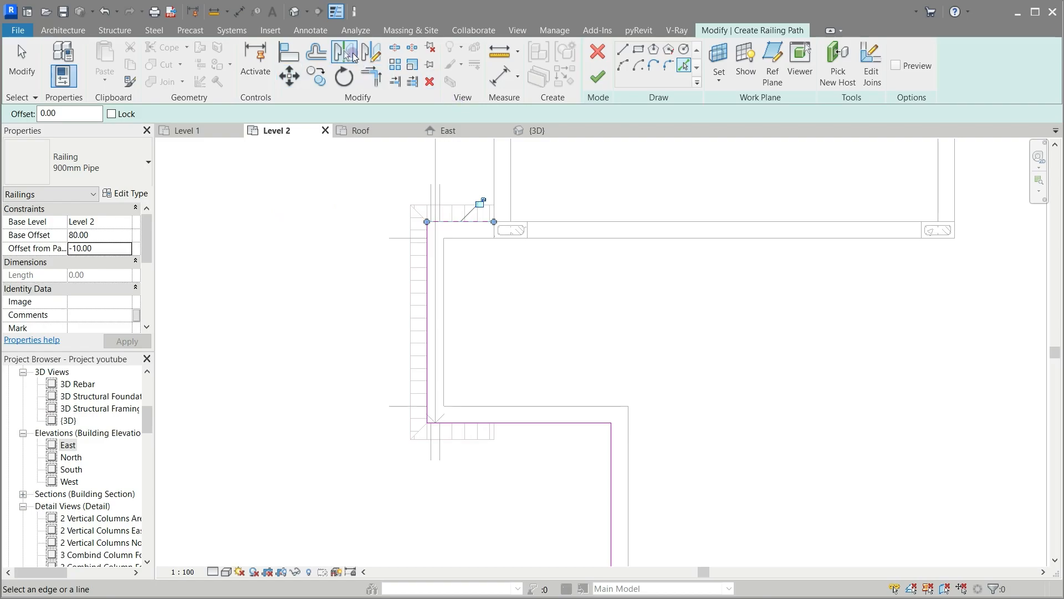
# Step: Trim the front terrace's railing path lines into clean corners at each turn of the parapet
pyautogui.click(372, 75)
pyautogui.click(428, 259)
pyautogui.click(536, 425)
pyautogui.click(610, 464)
pyautogui.scroll(-2, 459, 342)
pyautogui.click(559, 476)
pyautogui.click(534, 457)
pyautogui.click(742, 475)
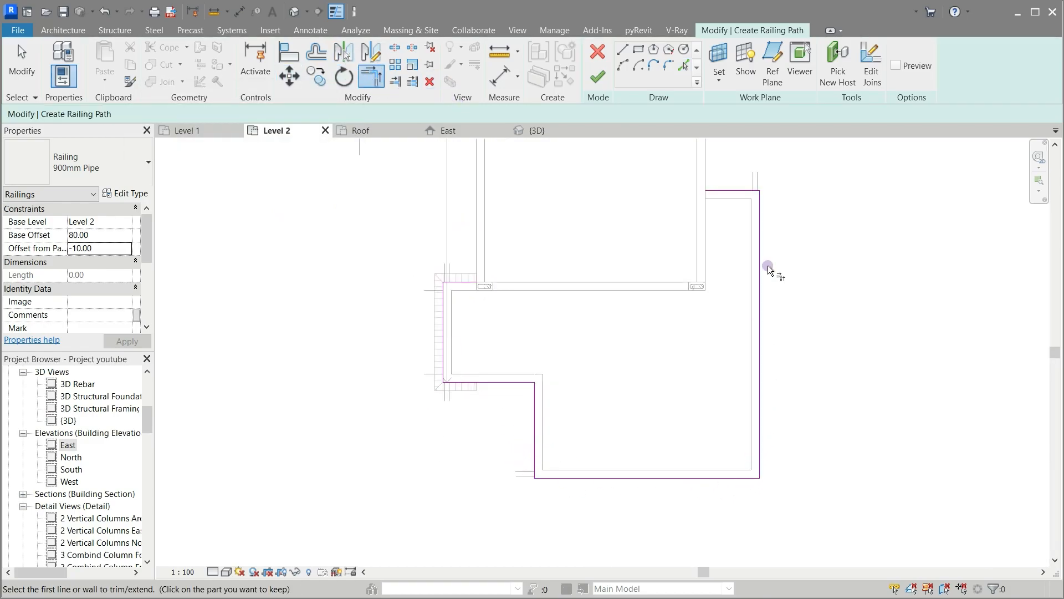
# Step: Finish the front terrace railing, set its offset from path to 10, and check it in the 3D view
pyautogui.click(598, 77)
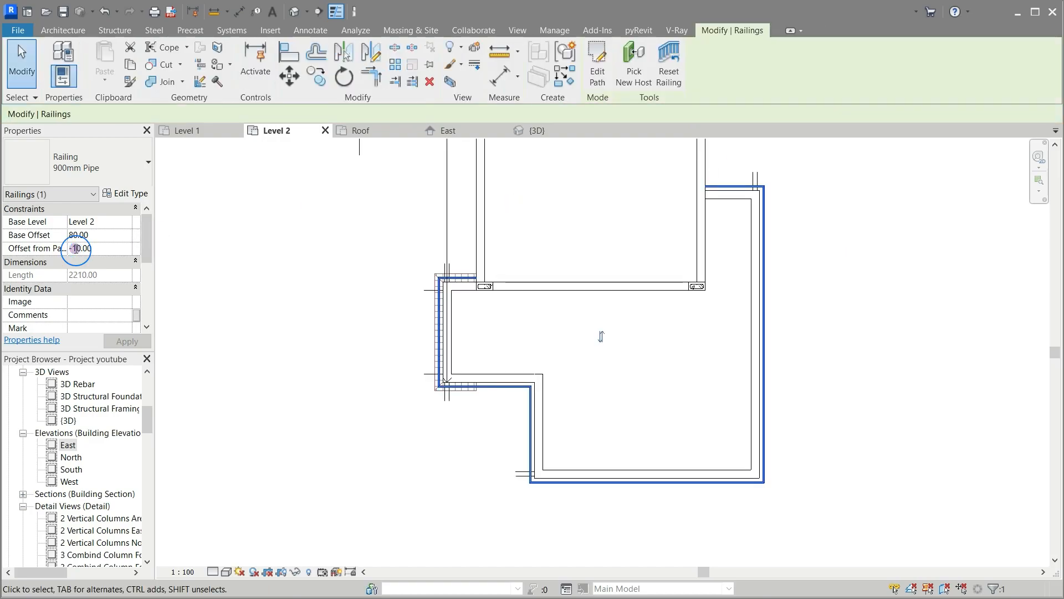
pyautogui.click(876, 288)
pyautogui.click(519, 131)
pyautogui.scroll(-5, 697, 379)
# Step: Start another 900mm Pipe railing on Level 2 and pick the outer parapet edges of the large rectangular terrace as its path
pyautogui.click(287, 133)
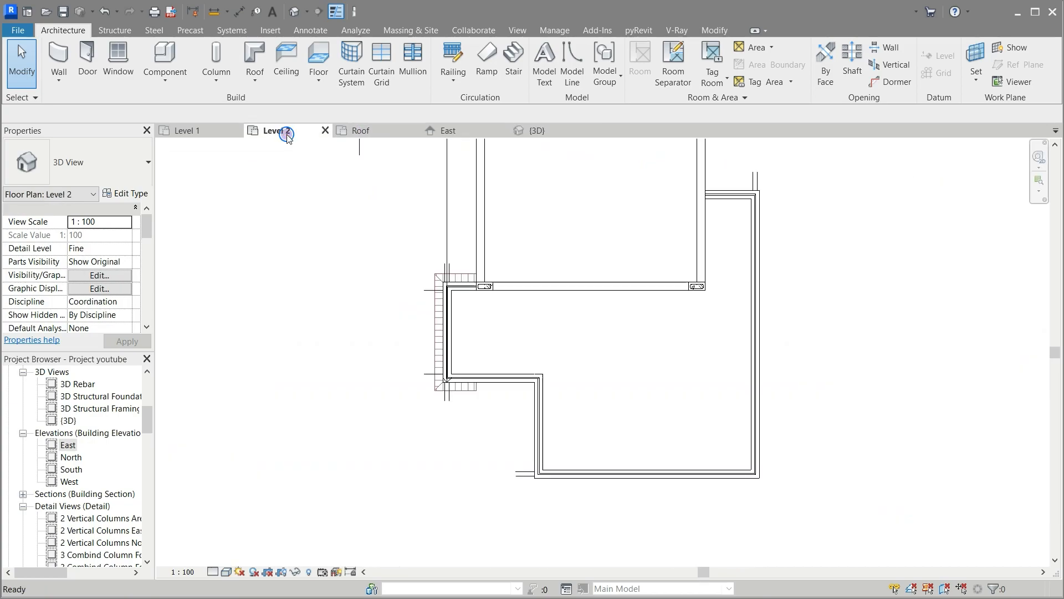
pyautogui.scroll(-3, 465, 453)
pyautogui.scroll(2, 403, 320)
pyautogui.scroll(-1, 433, 400)
pyautogui.click(452, 58)
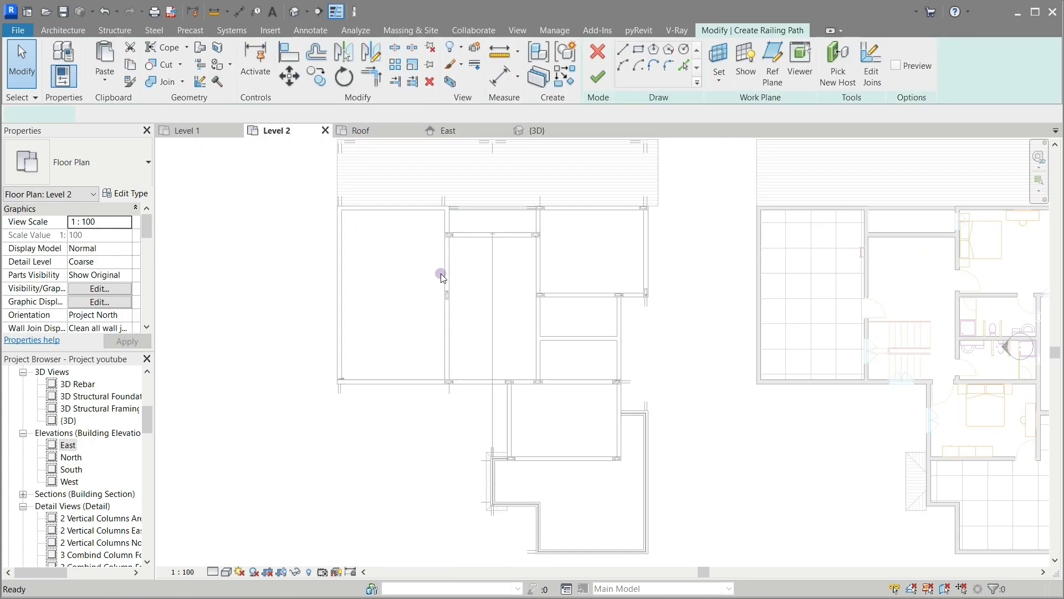
pyautogui.click(683, 66)
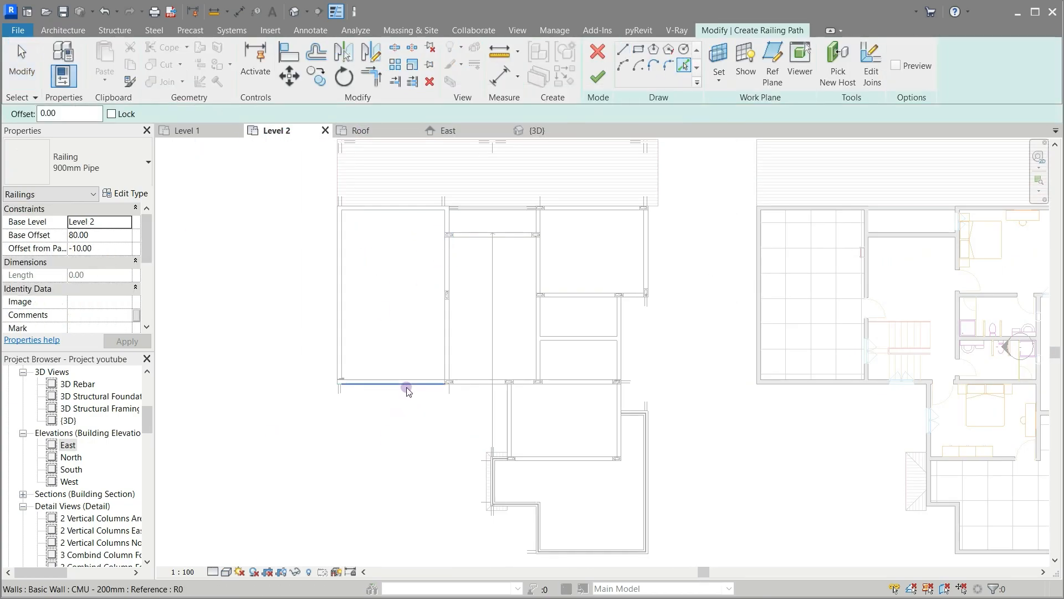
pyautogui.scroll(5, 387, 256)
pyautogui.click(397, 213)
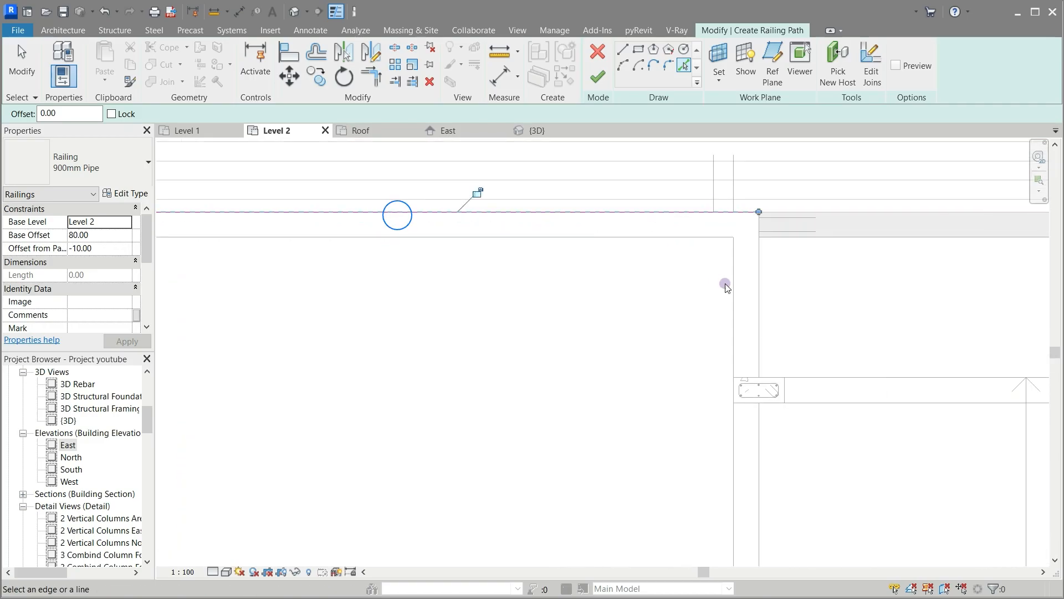
pyautogui.click(760, 309)
# Step: Trim the rectangular terrace's railing path corners, finish the railing, and set its offset from path to 10
pyautogui.press('t')
pyautogui.press('r')
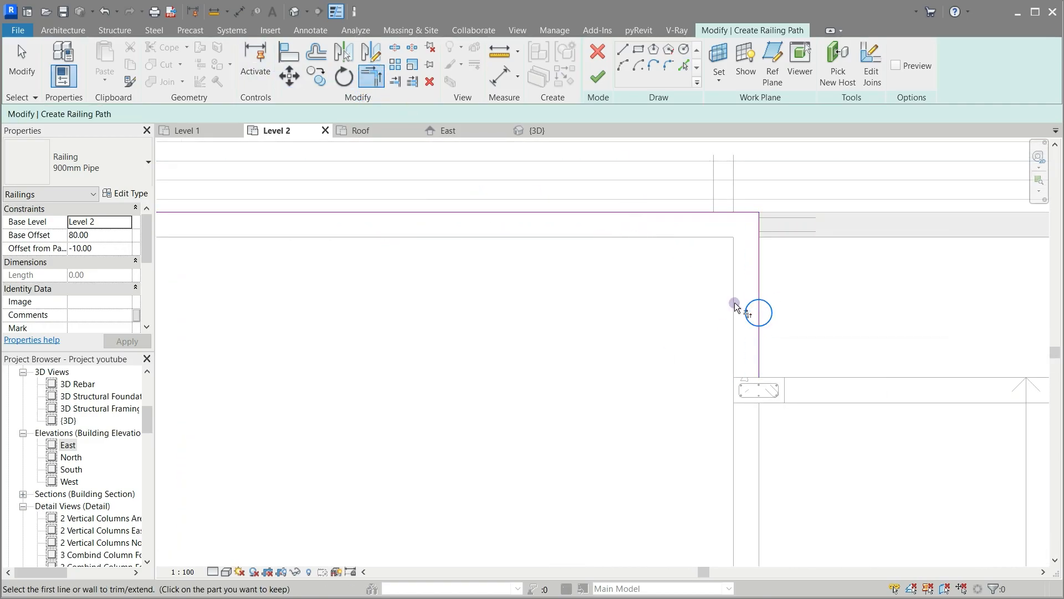
pyautogui.scroll(-5, 487, 382)
pyautogui.click(467, 495)
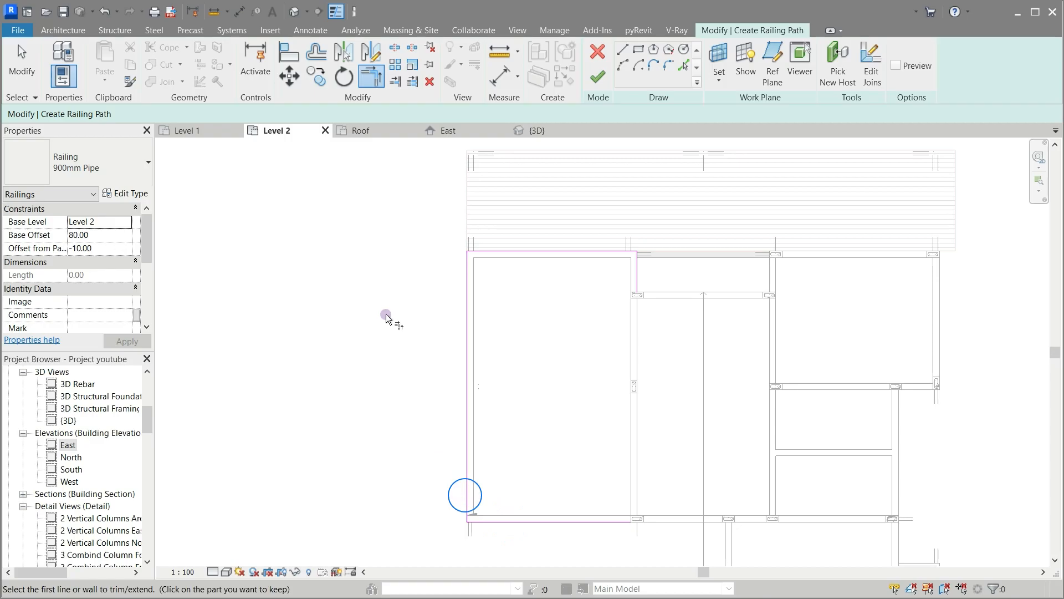
pyautogui.click(597, 77)
pyautogui.click(388, 265)
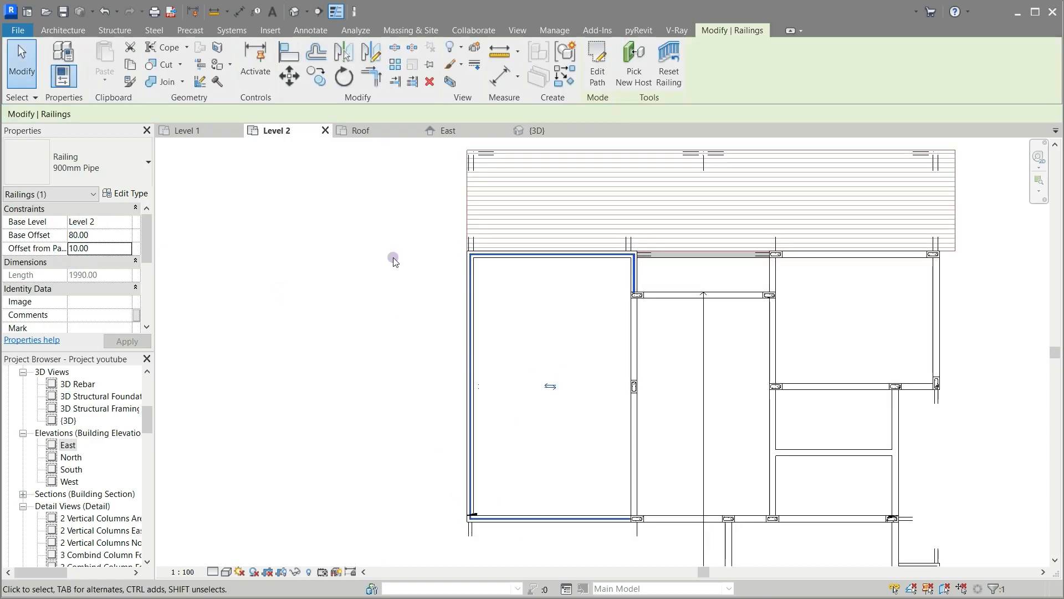
# Step: Inspect the roof and terrace railings from several sides of the house in the 3D view
pyautogui.click(553, 131)
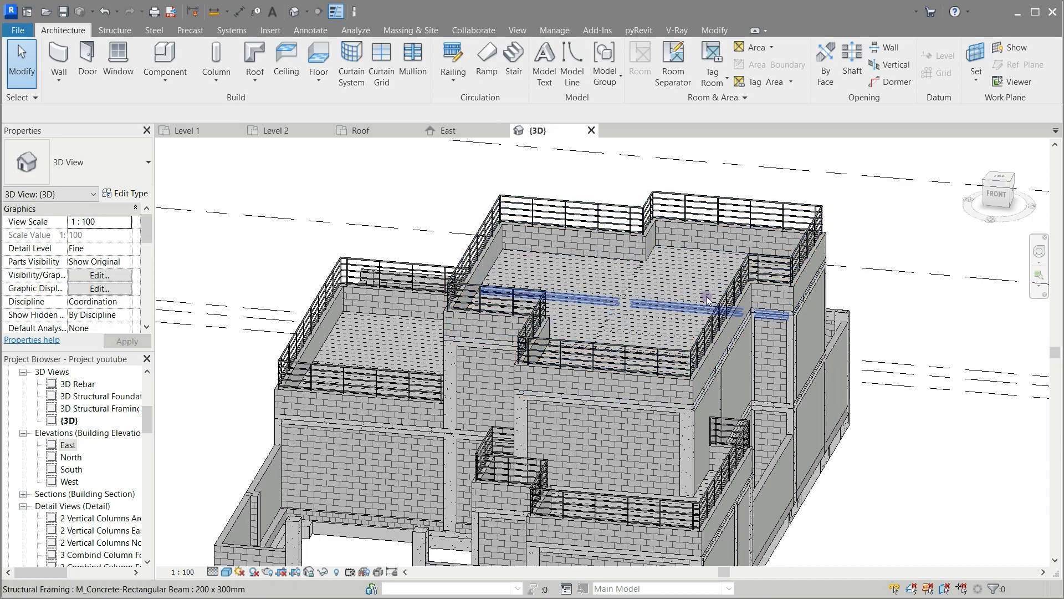
pyautogui.scroll(-2, 638, 272)
pyautogui.keyDown('shift'); pyautogui.moveTo(804, 499); pyautogui.dragTo(847, 492, button='middle'); pyautogui.keyUp('shift')
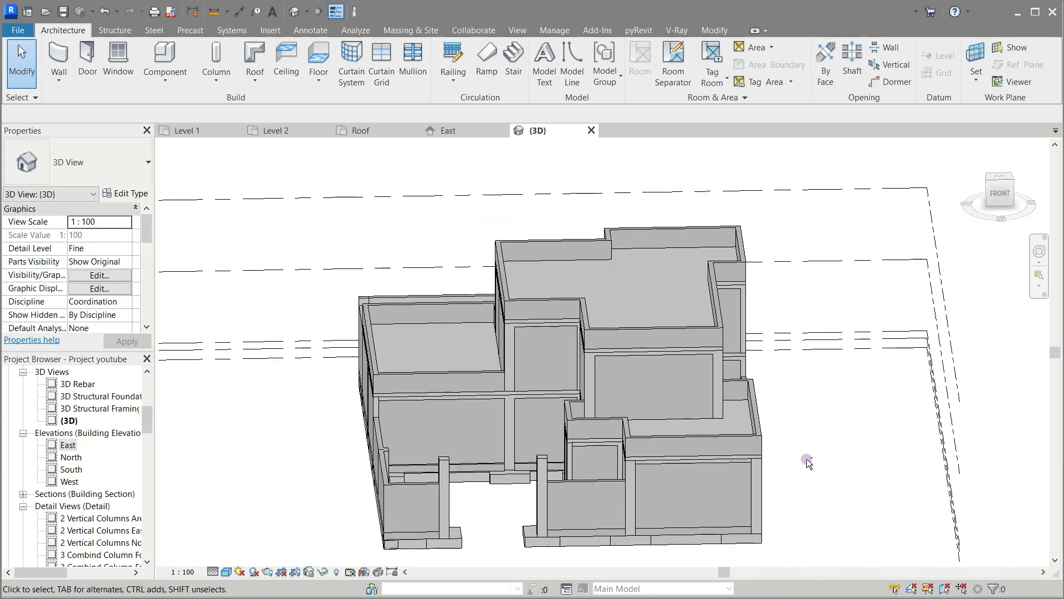
pyautogui.keyDown('shift'); pyautogui.moveTo(803, 434); pyautogui.dragTo(881, 439, button='middle'); pyautogui.keyUp('shift')
pyautogui.keyDown('shift'); pyautogui.moveTo(774, 515); pyautogui.dragTo(914, 513, button='middle'); pyautogui.keyUp('shift')
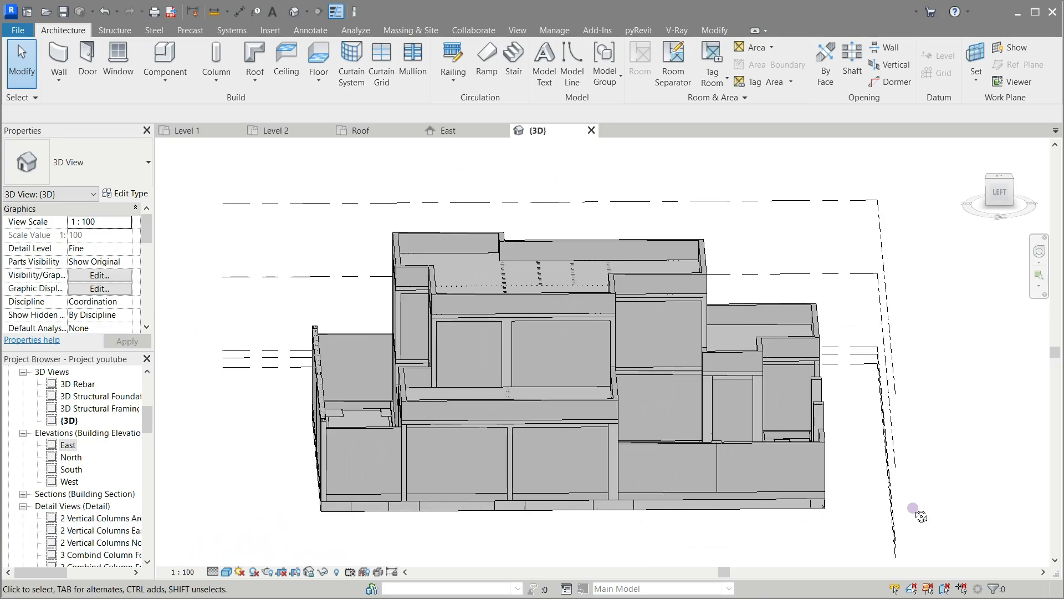
pyautogui.keyDown('shift'); pyautogui.moveTo(945, 469); pyautogui.dragTo(791, 522, button='middle'); pyautogui.keyUp('shift')
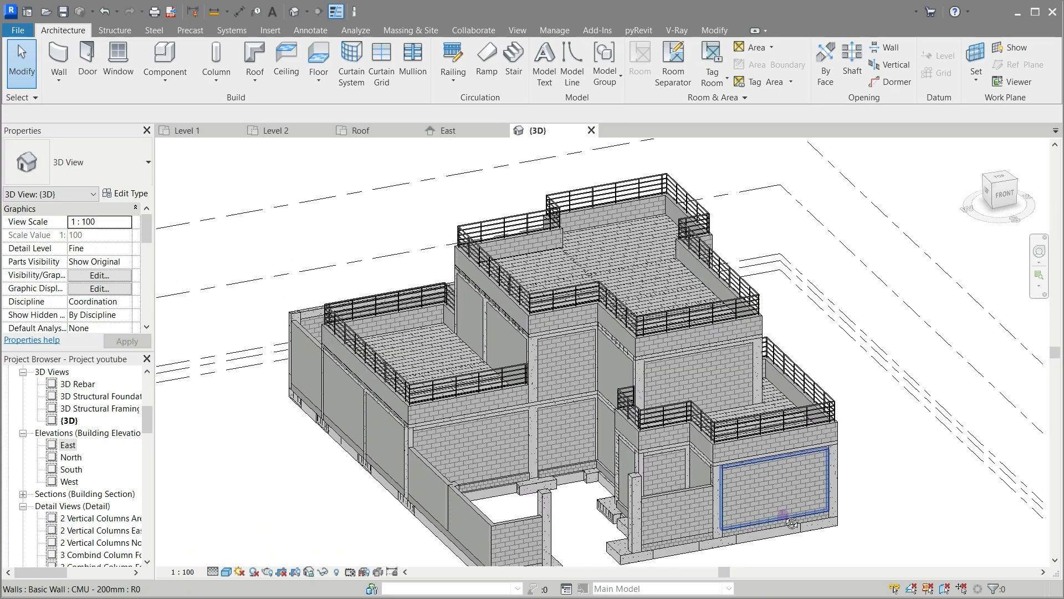
pyautogui.scroll(5, 607, 440)
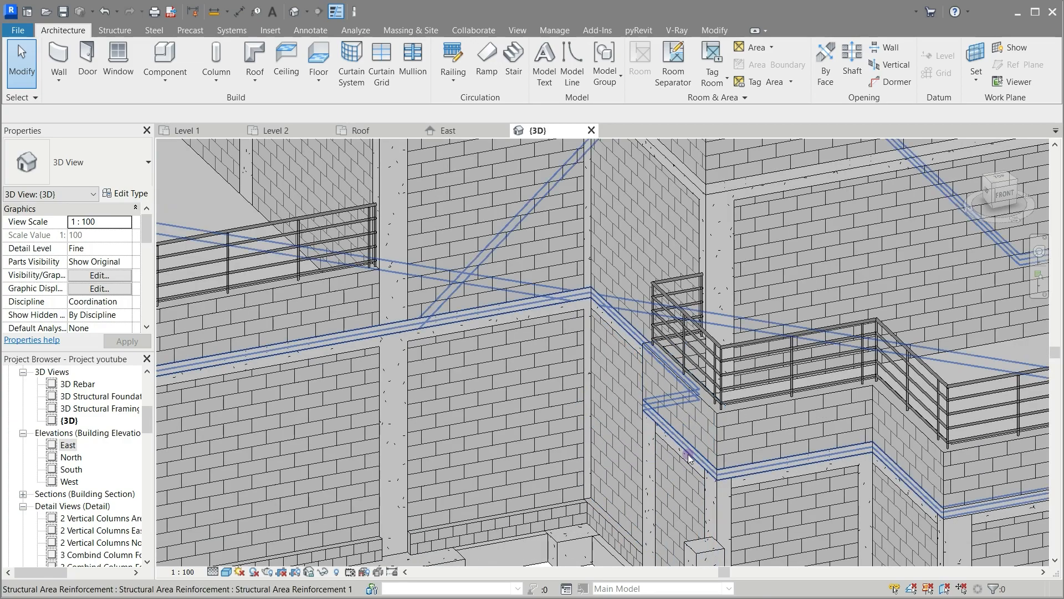
# Step: Hide the whole grids category in the Level 1 floor plan
pyautogui.click(195, 132)
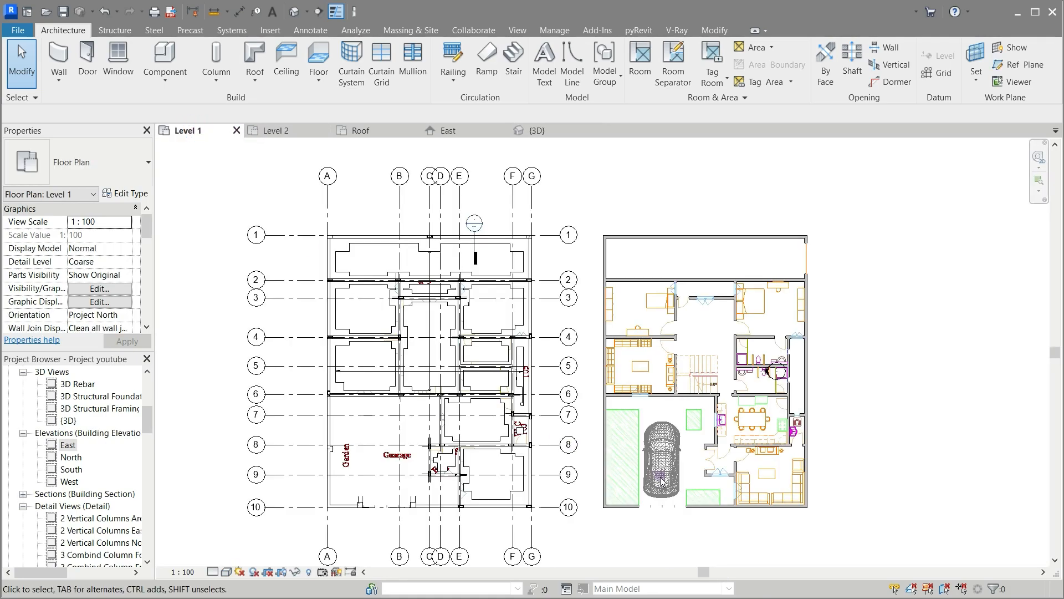
pyautogui.scroll(3, 661, 480)
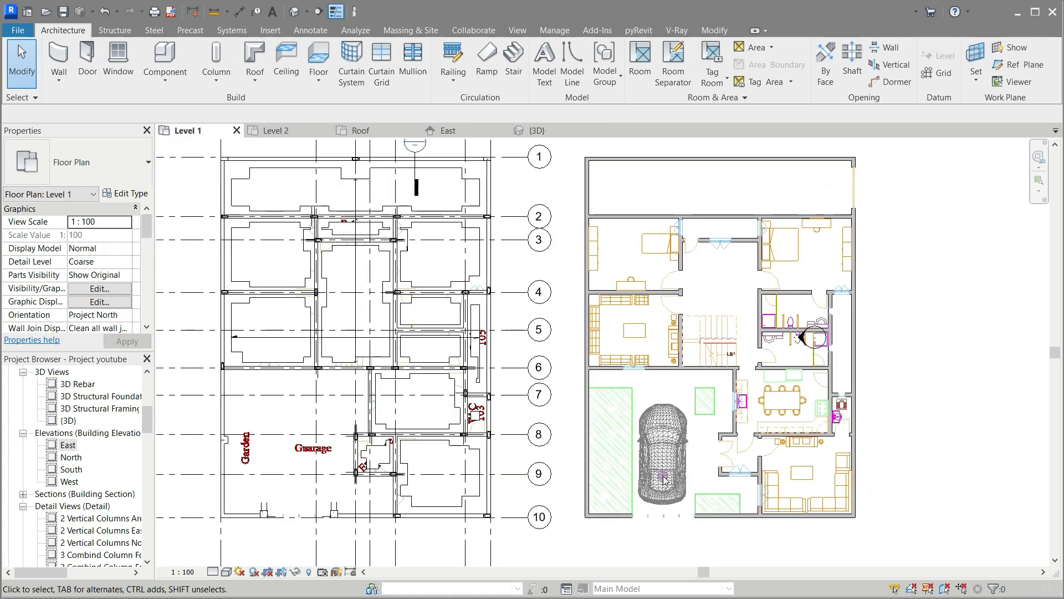
pyautogui.scroll(-2, 664, 480)
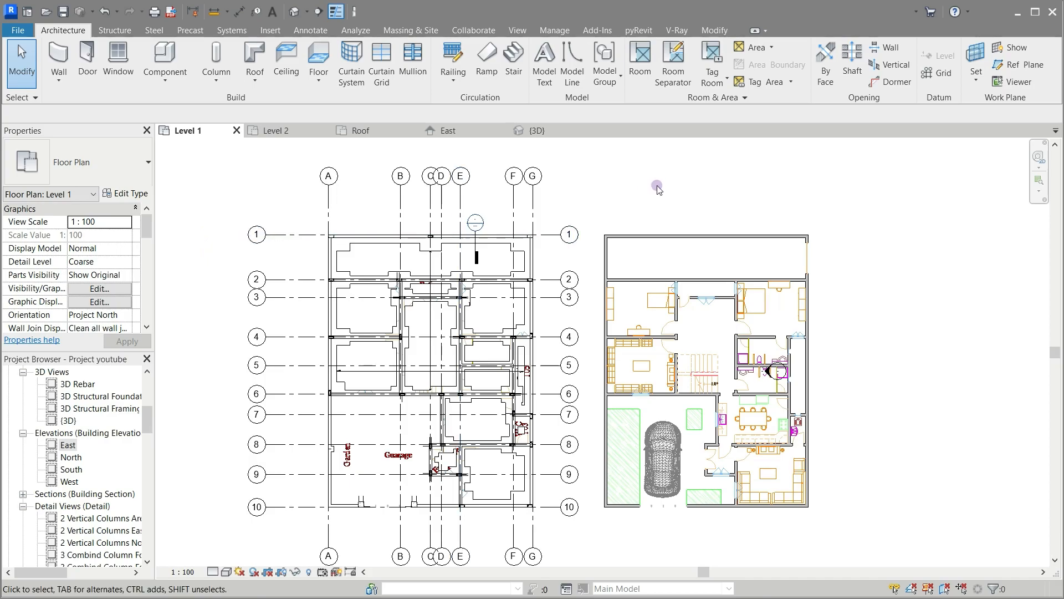
pyautogui.scroll(-1, 659, 186)
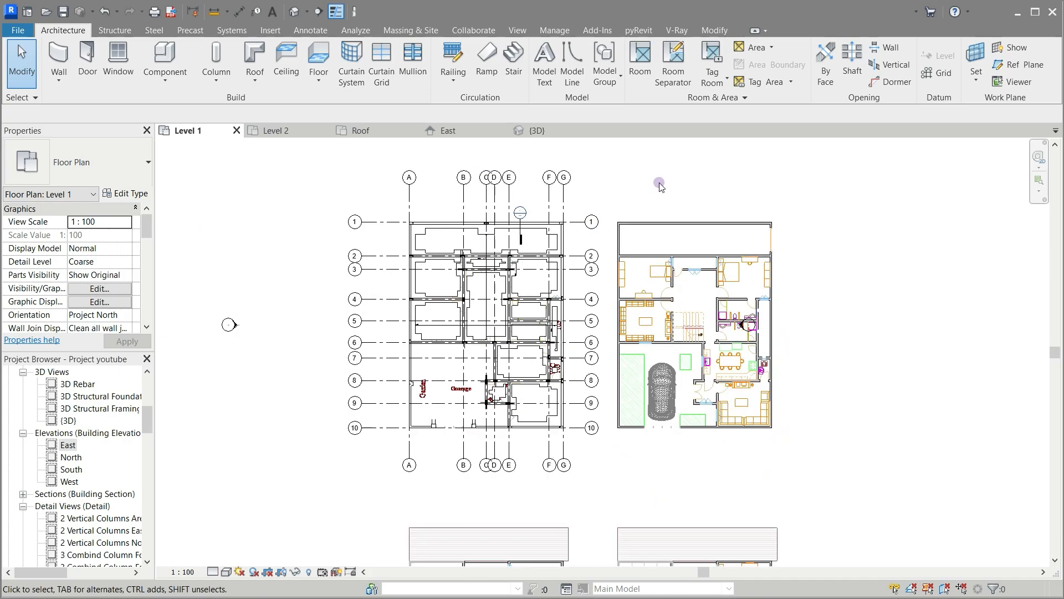
pyautogui.click(376, 223)
pyautogui.rightClick(377, 223)
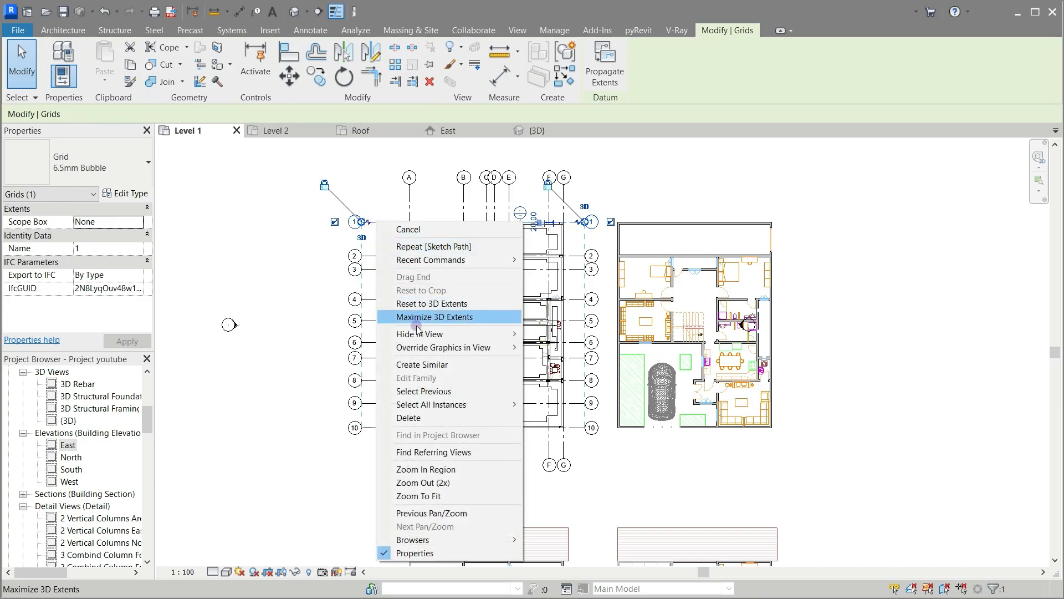
pyautogui.moveTo(454, 335)
pyautogui.click(546, 346)
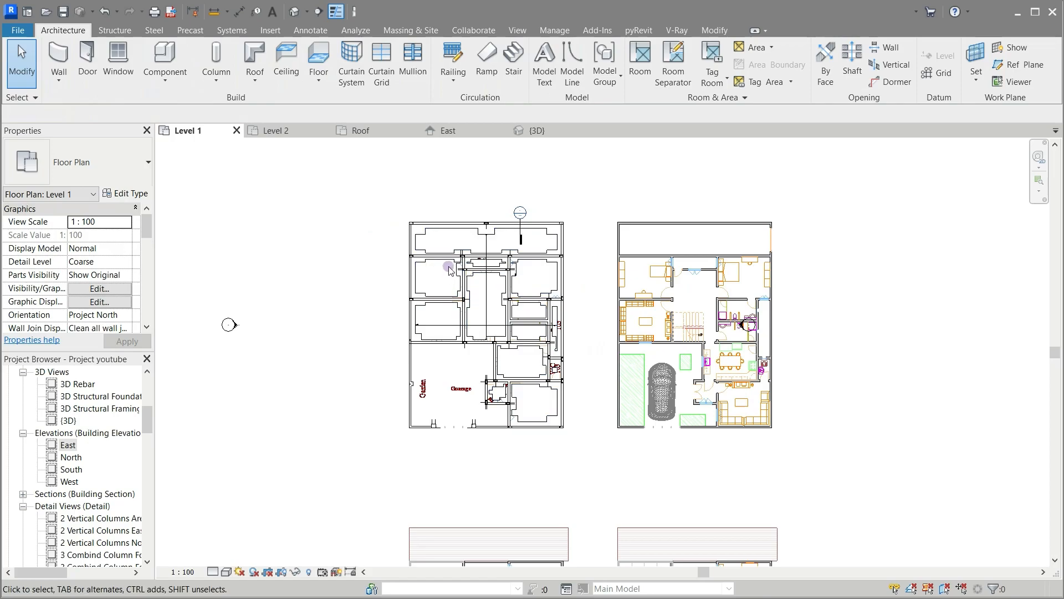
# Step: Temporarily hide the Concrete 100mm floor in the Level 1 plan
pyautogui.scroll(3, 459, 288)
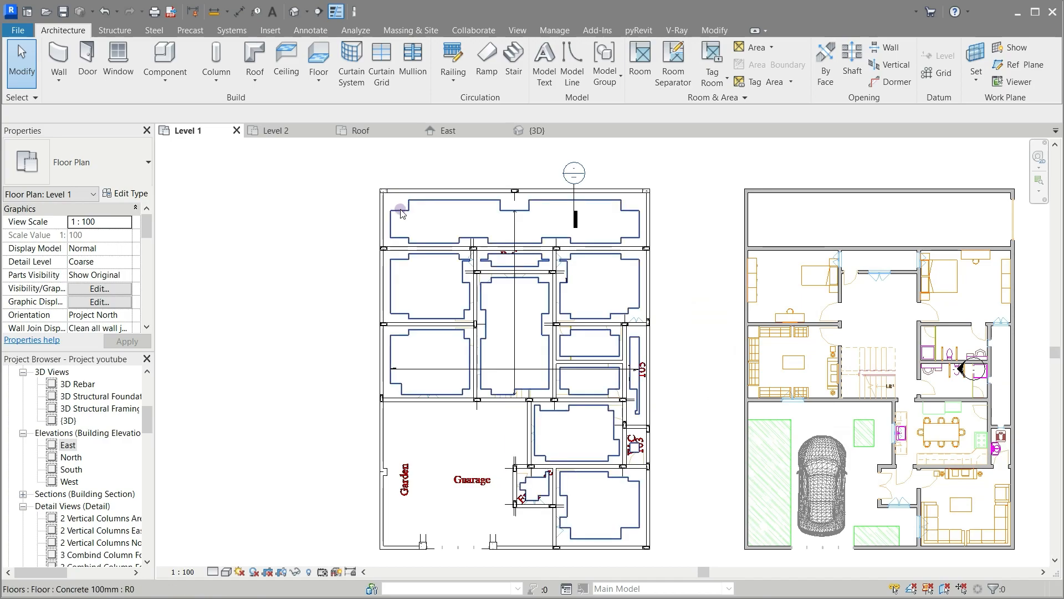
pyautogui.click(401, 214)
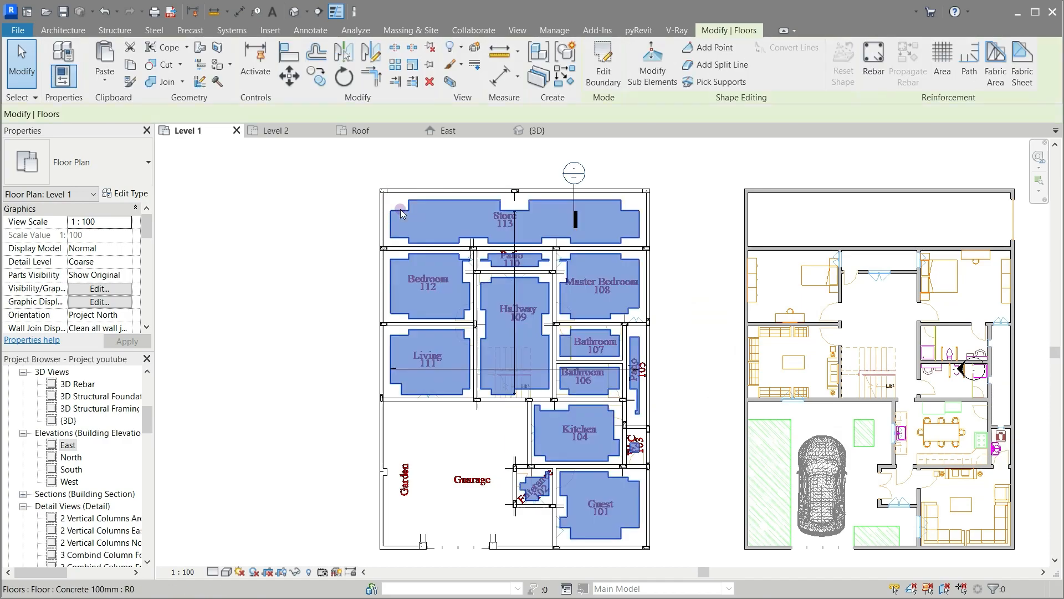
pyautogui.click(296, 571)
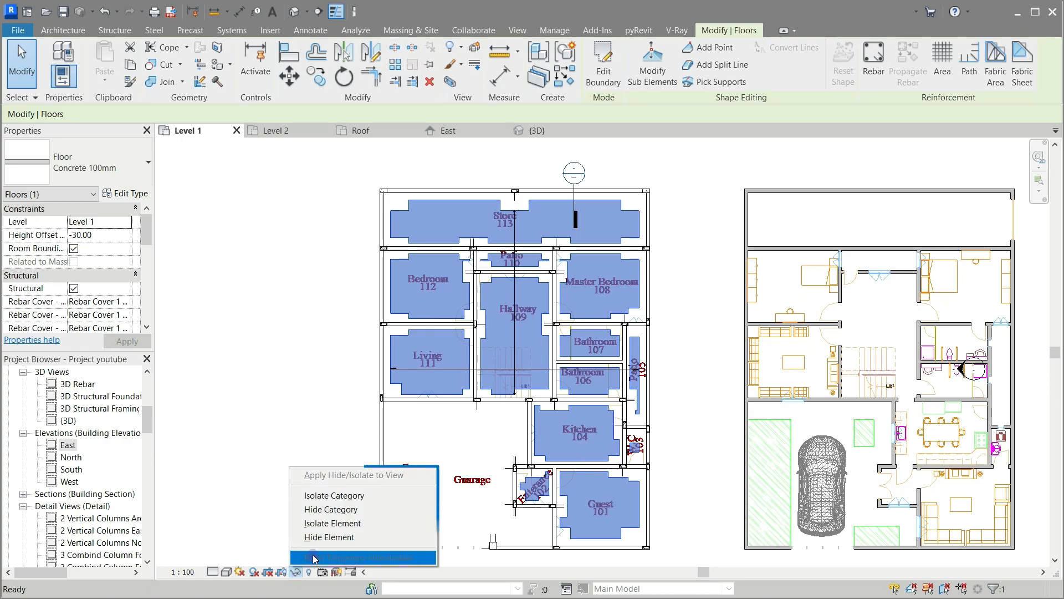
pyautogui.click(316, 539)
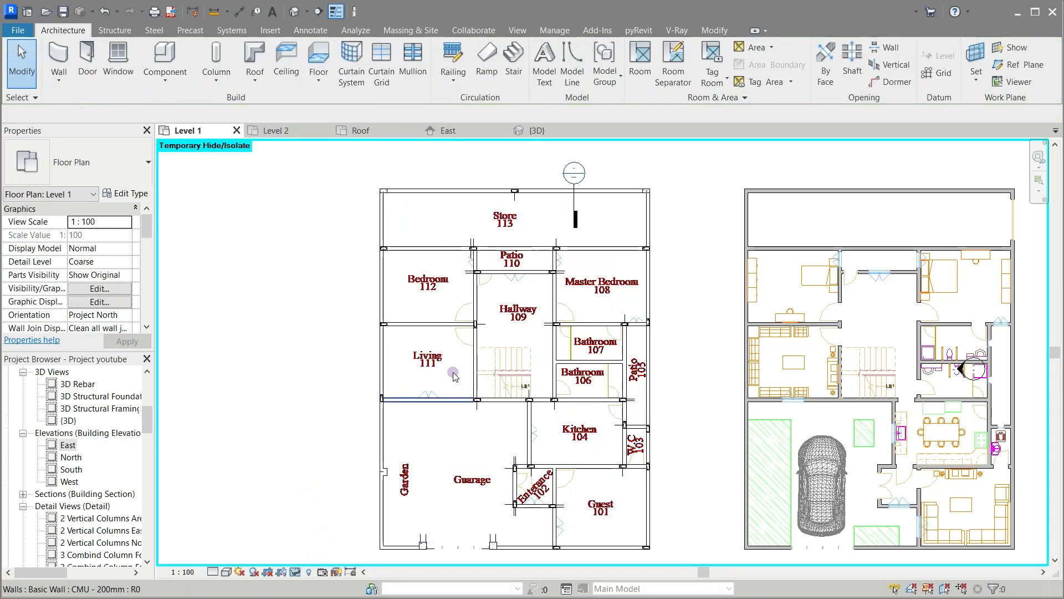
# Step: Hide the whole structural rebar category in the Level 1 floor plan
pyautogui.scroll(3, 471, 320)
pyautogui.scroll(2, 471, 321)
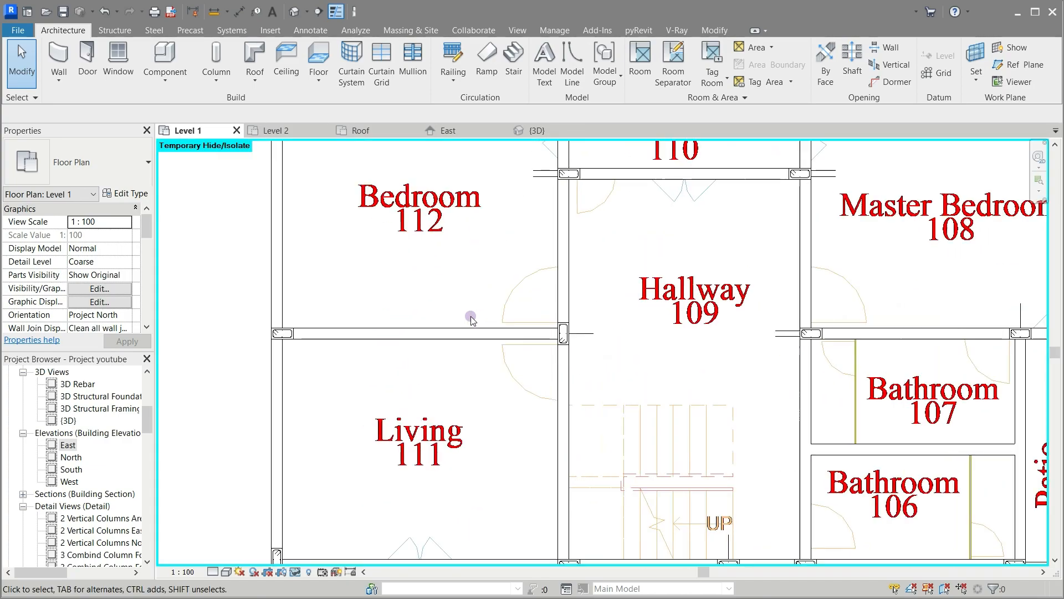
pyautogui.scroll(5, 549, 327)
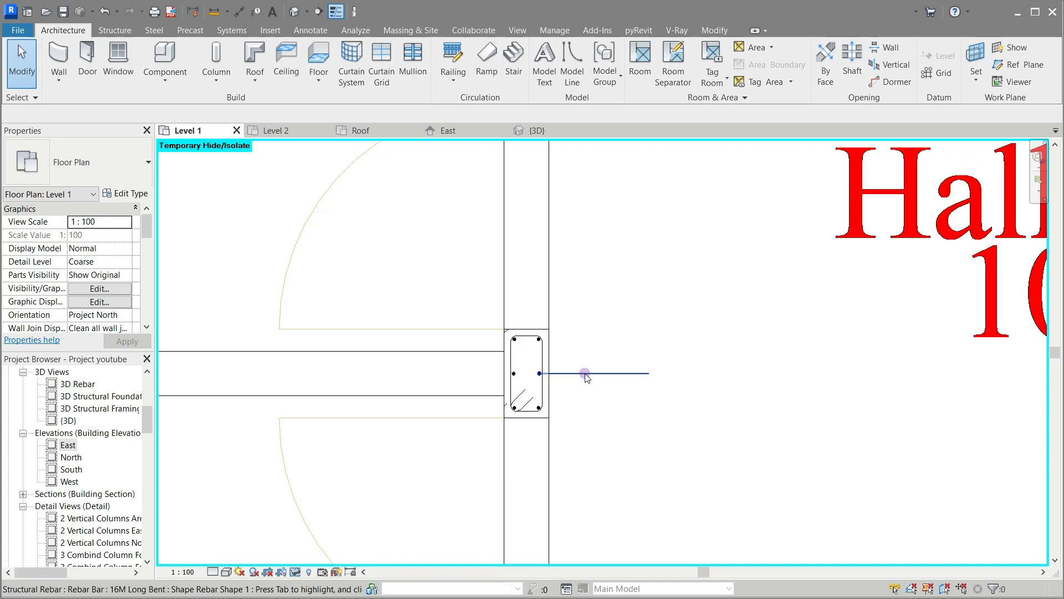
pyautogui.click(586, 373)
pyautogui.rightClick(585, 373)
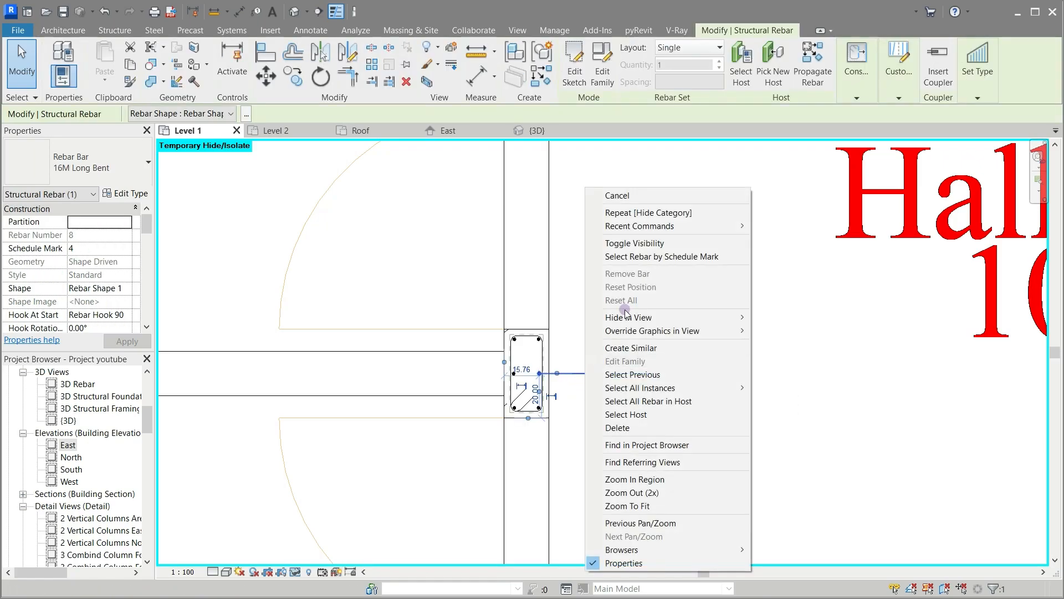
pyautogui.moveTo(702, 318)
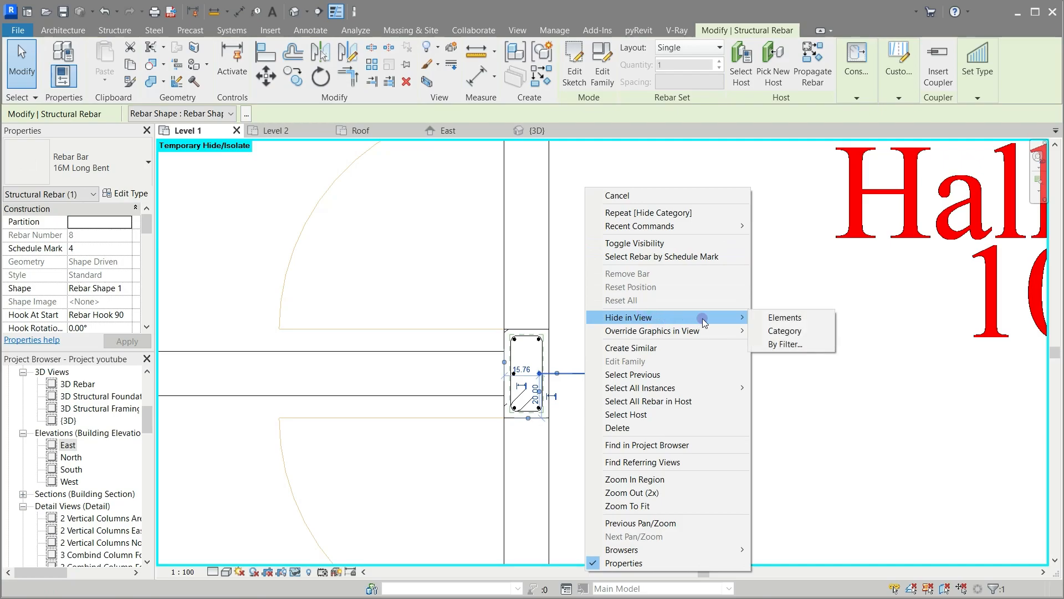
pyautogui.click(784, 331)
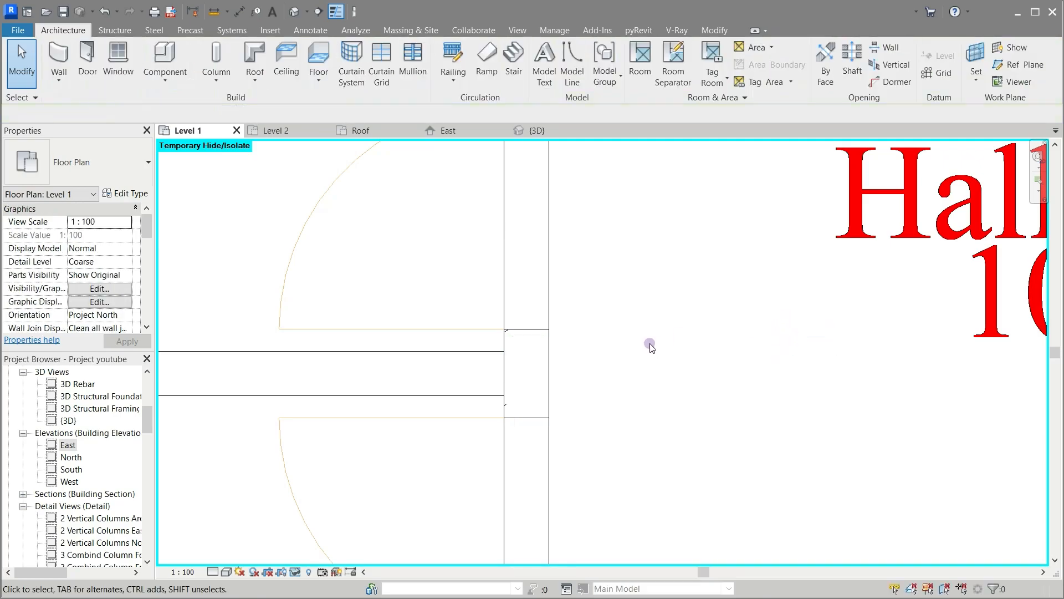
# Step: Override the graphics of the structural columns in the Level 1 plan with a solid grey fill
pyautogui.click(533, 336)
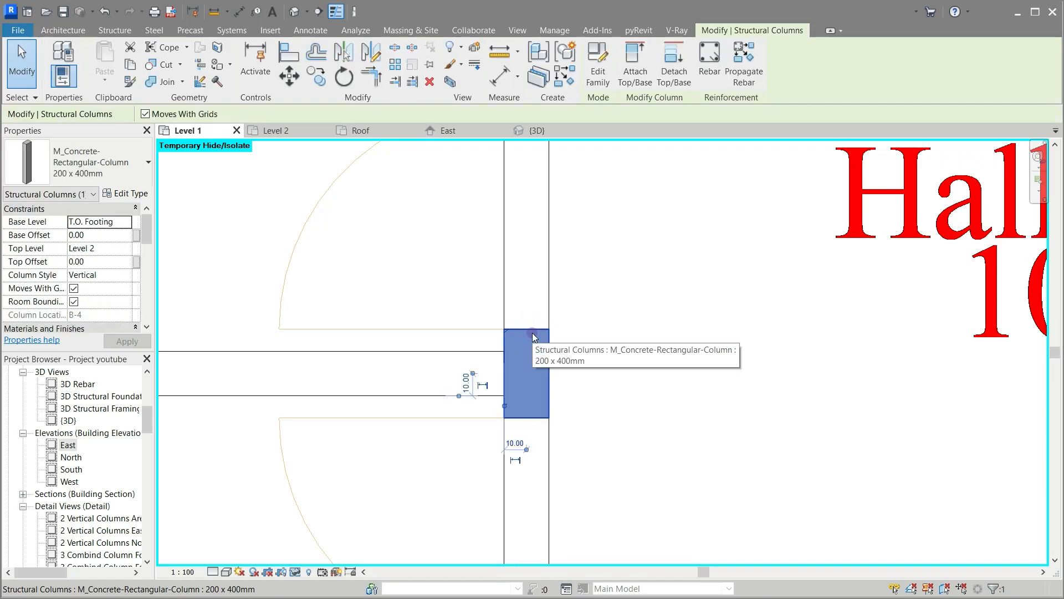
pyautogui.rightClick(533, 335)
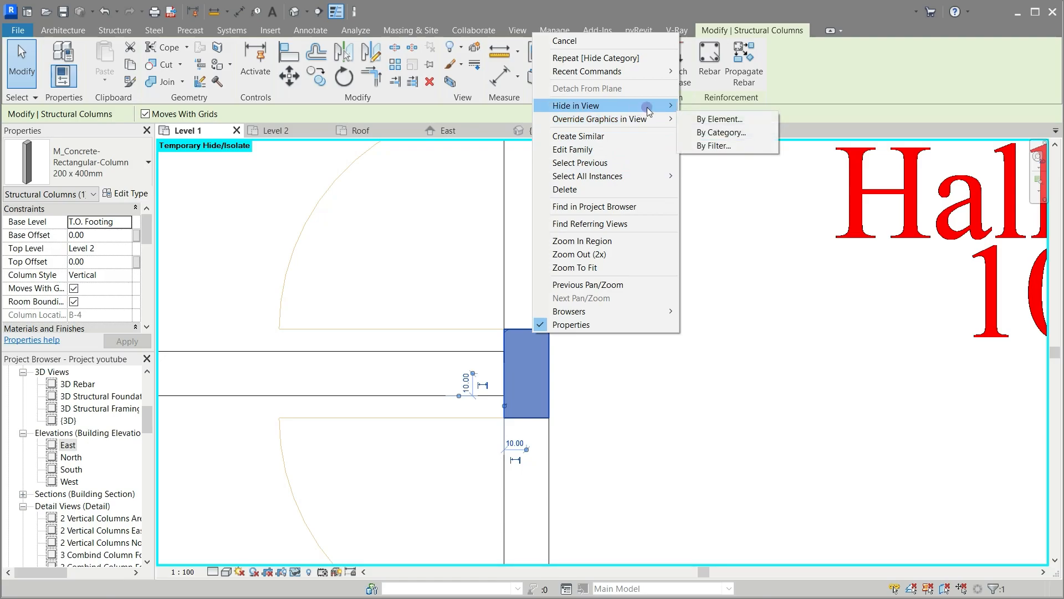
pyautogui.moveTo(637, 106)
pyautogui.click(713, 119)
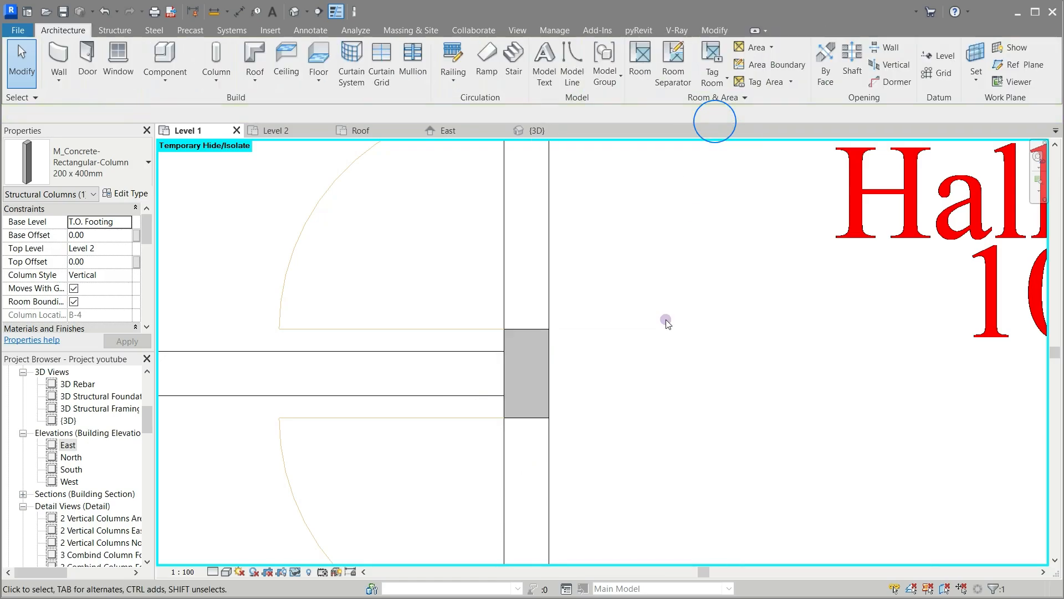
pyautogui.scroll(-6, 668, 318)
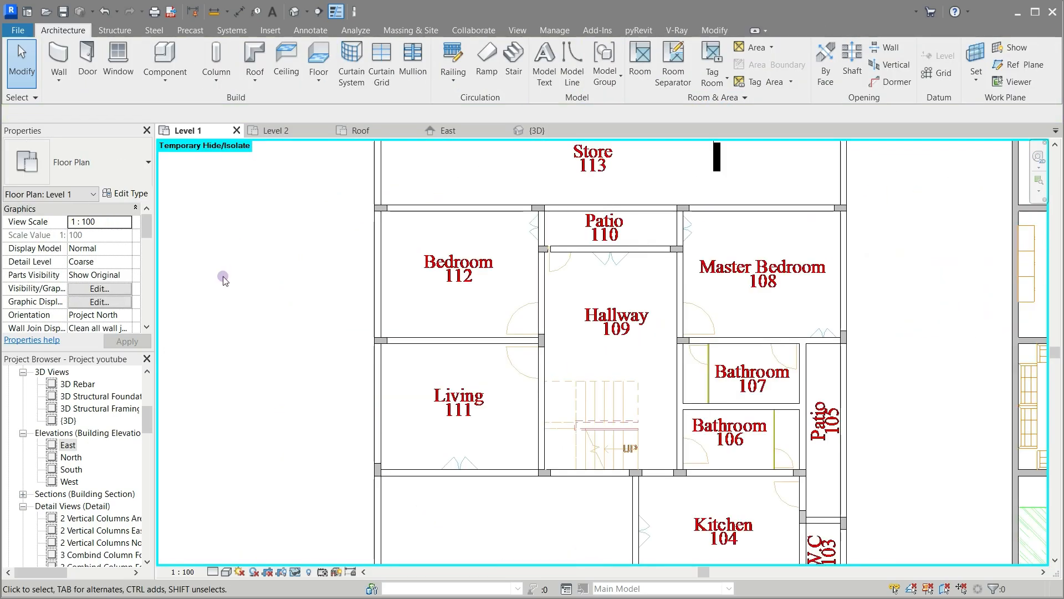
# Step: Start a new wall of type Cement Plaster - 25mm with its top constraint set up to Level 2
pyautogui.scroll(5, 127, 410)
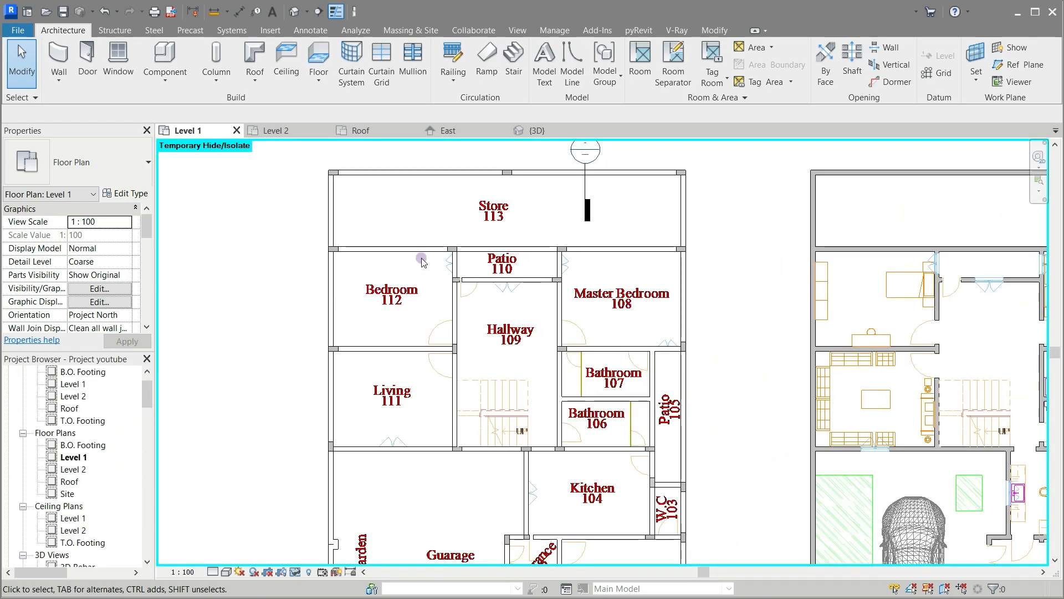
pyautogui.scroll(-4, 422, 262)
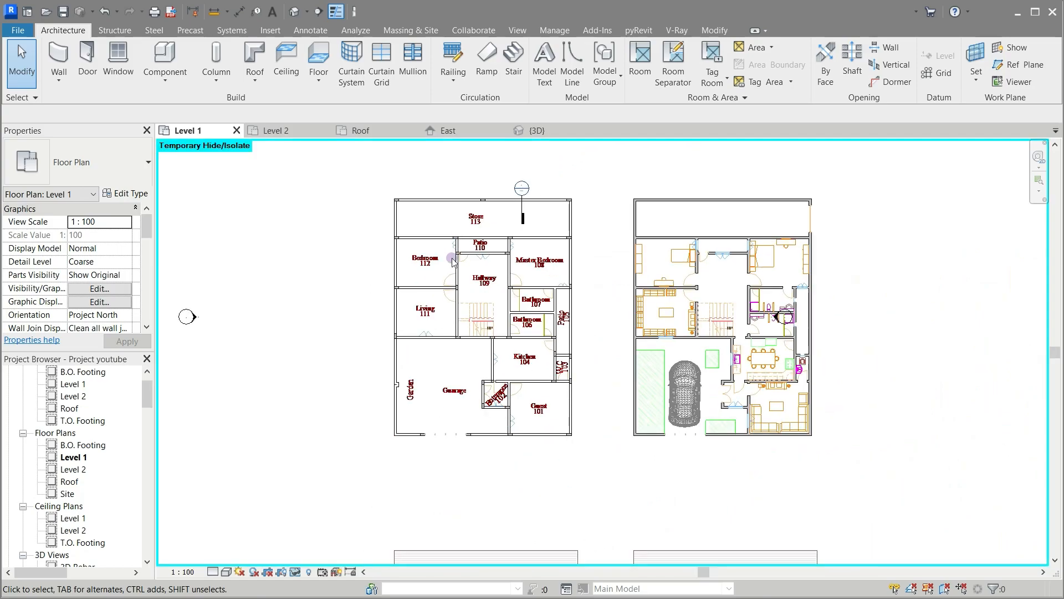
pyautogui.scroll(3, 429, 369)
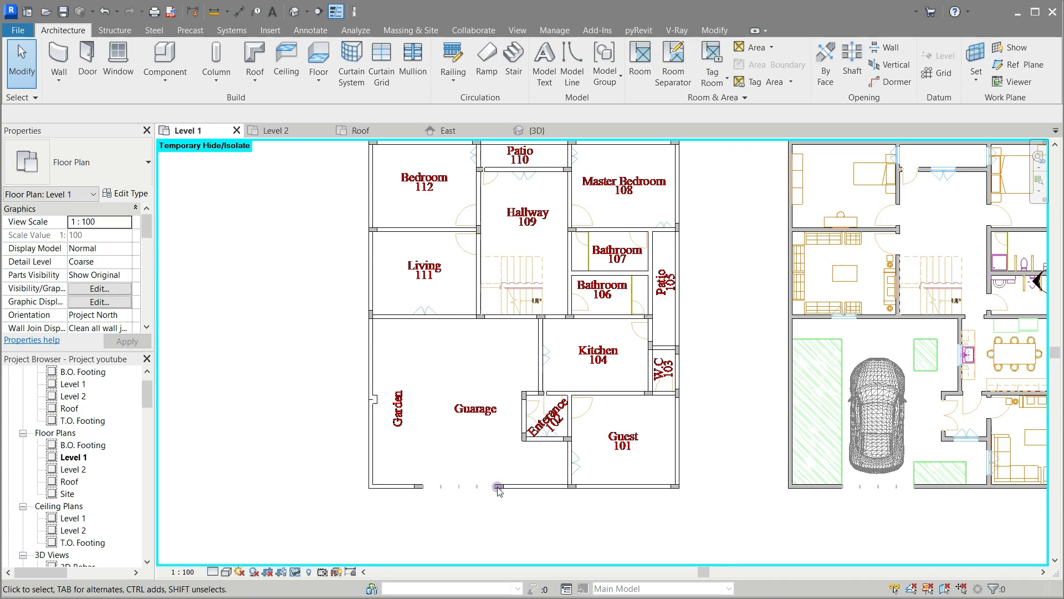
pyautogui.scroll(-2, 514, 502)
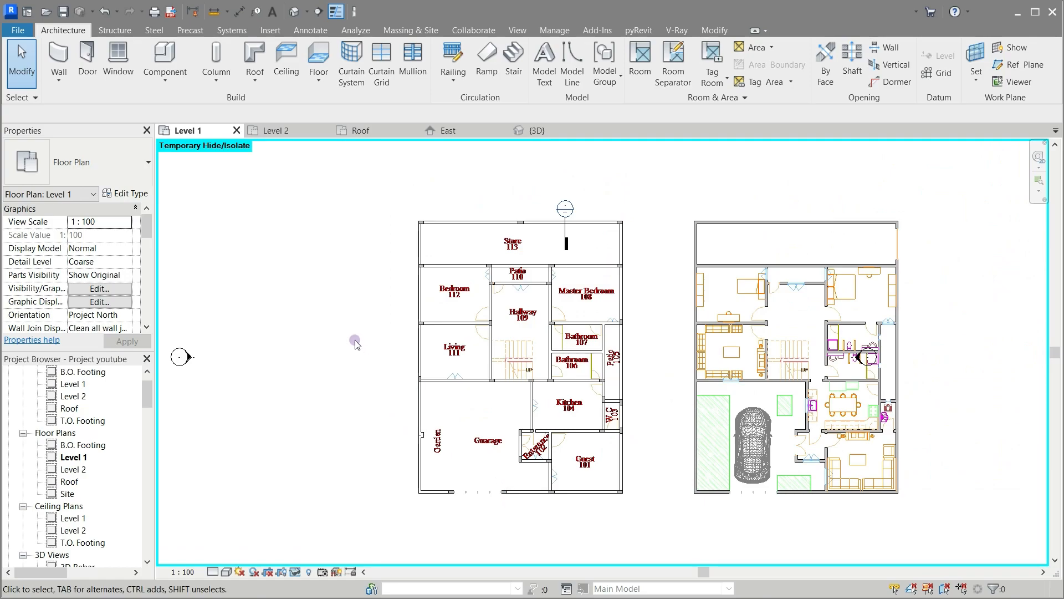
pyautogui.click(64, 57)
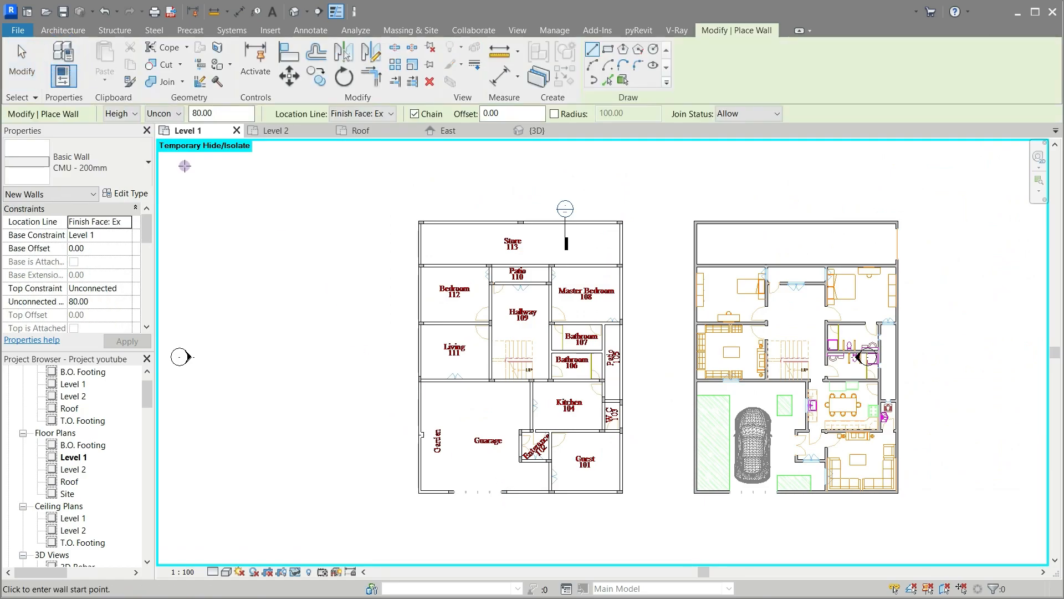
pyautogui.click(145, 162)
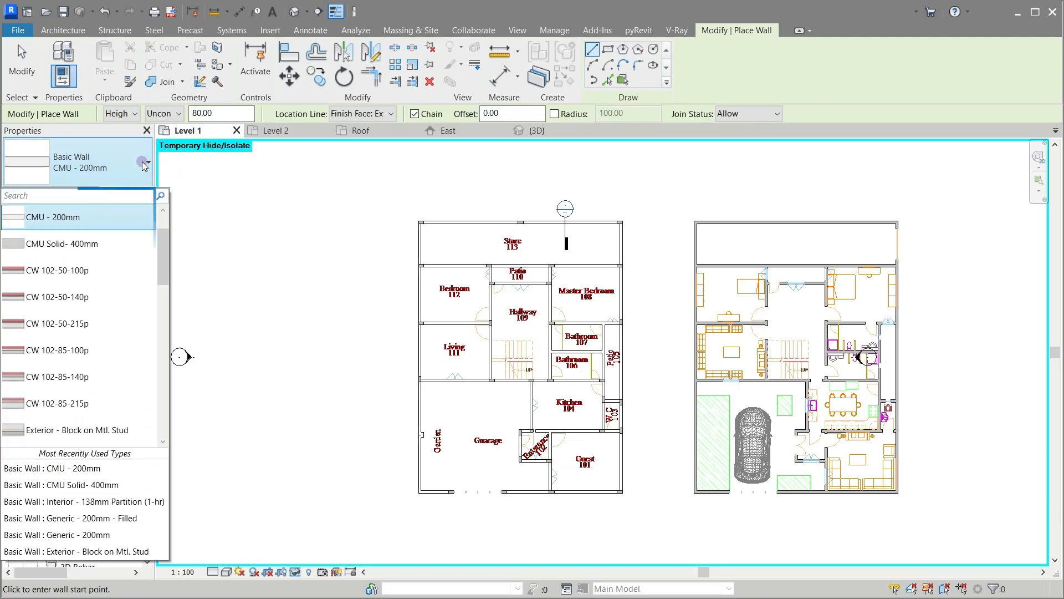
pyautogui.scroll(1, 141, 245)
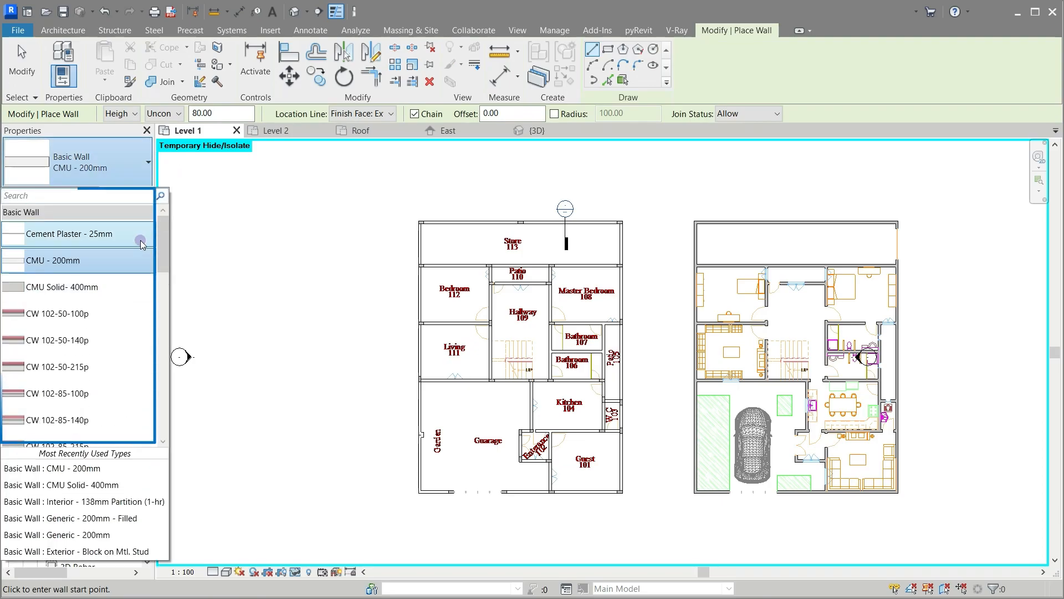
pyautogui.click(64, 235)
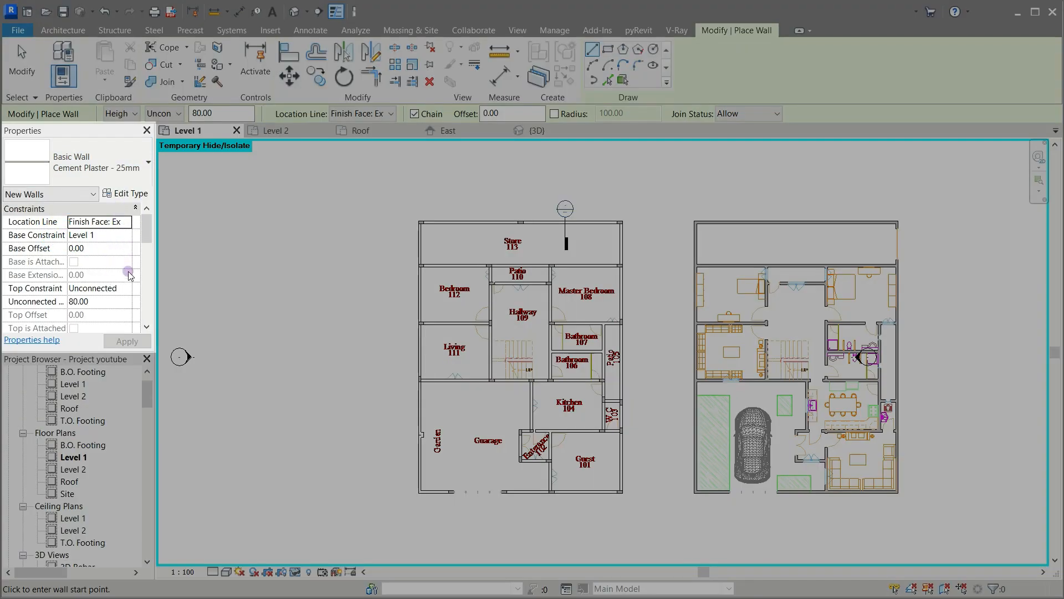
pyautogui.click(128, 288)
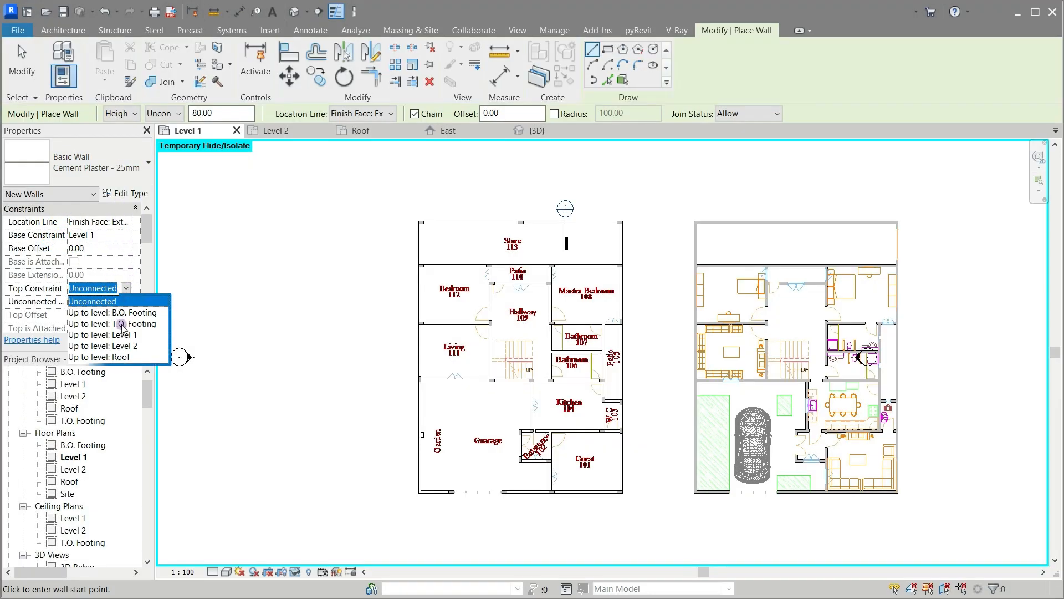
pyautogui.click(119, 345)
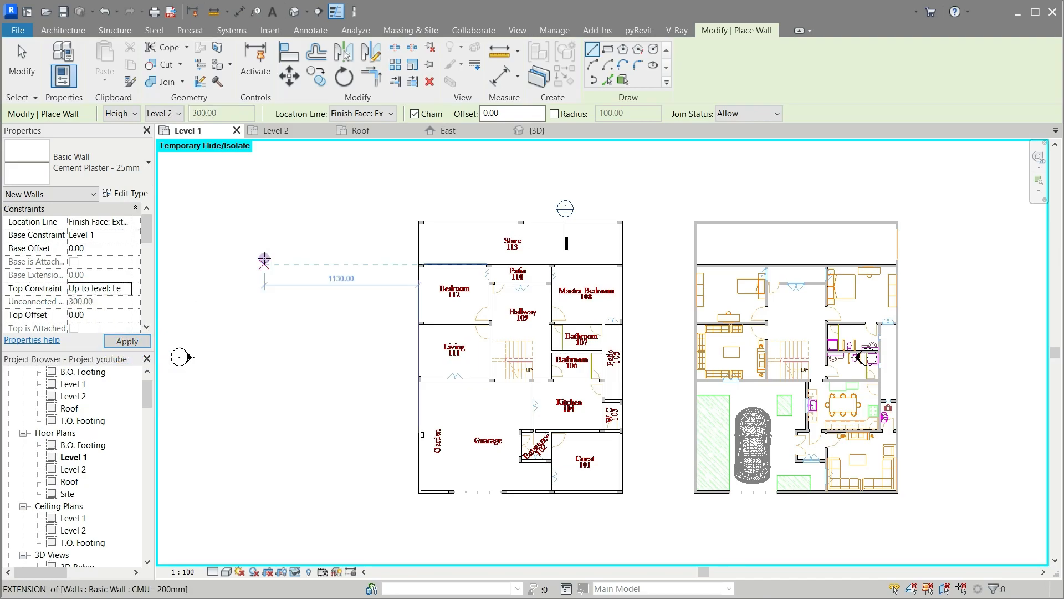
# Step: Draw the plaster wall along the house's west exterior face, from the Store's outer corner to the garage's front corner
pyautogui.scroll(5, 405, 235)
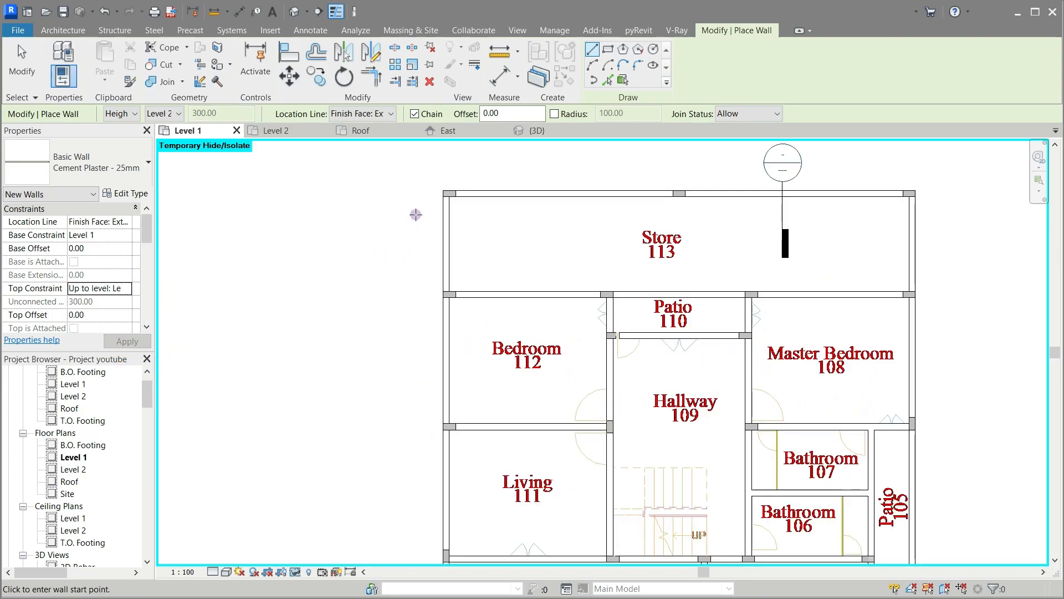
pyautogui.scroll(2, 448, 170)
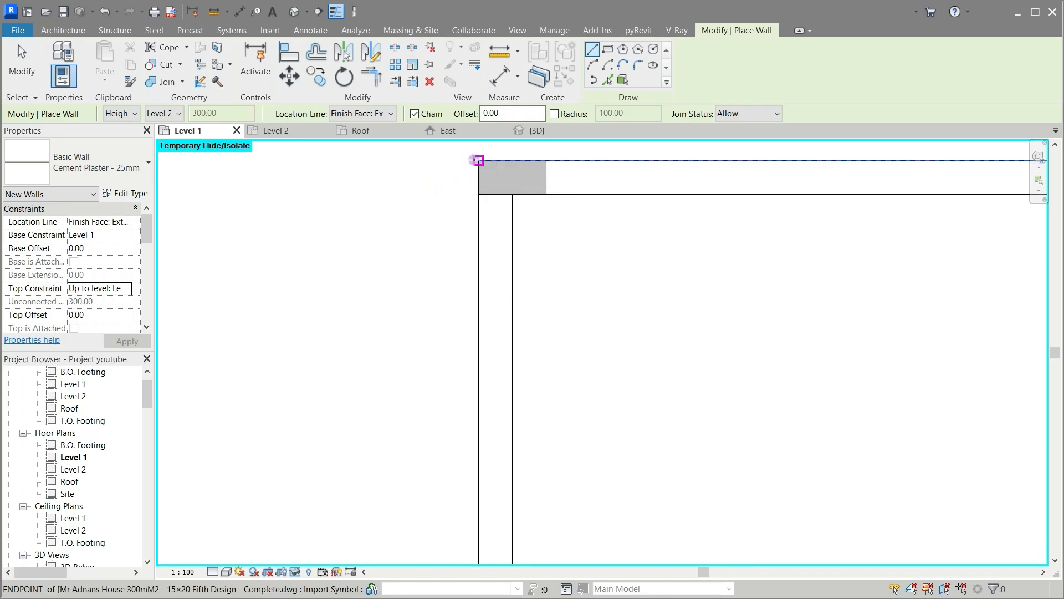
pyautogui.click(478, 161)
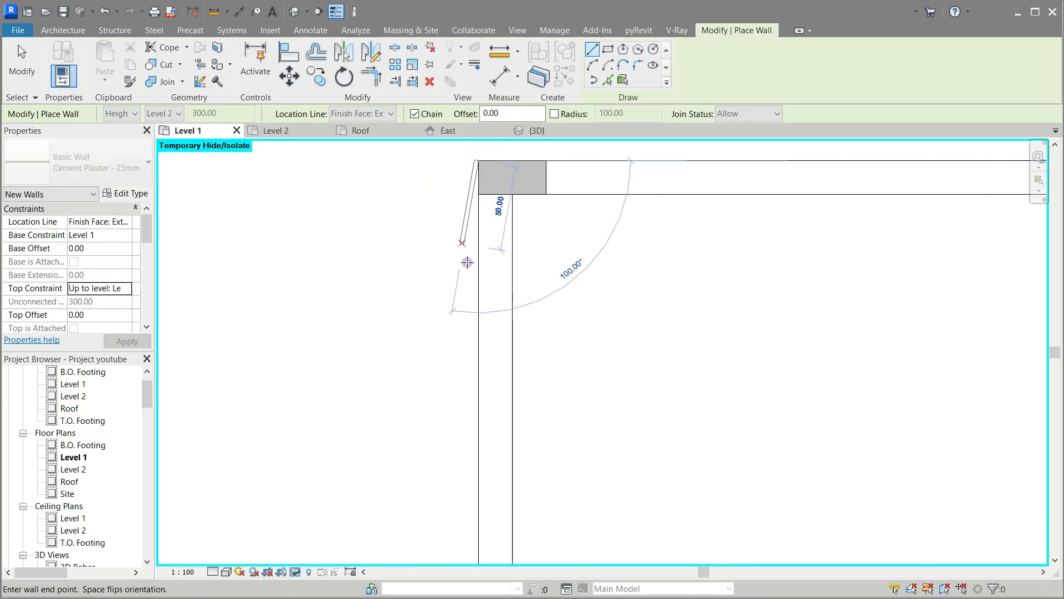
pyautogui.scroll(-10, 458, 216)
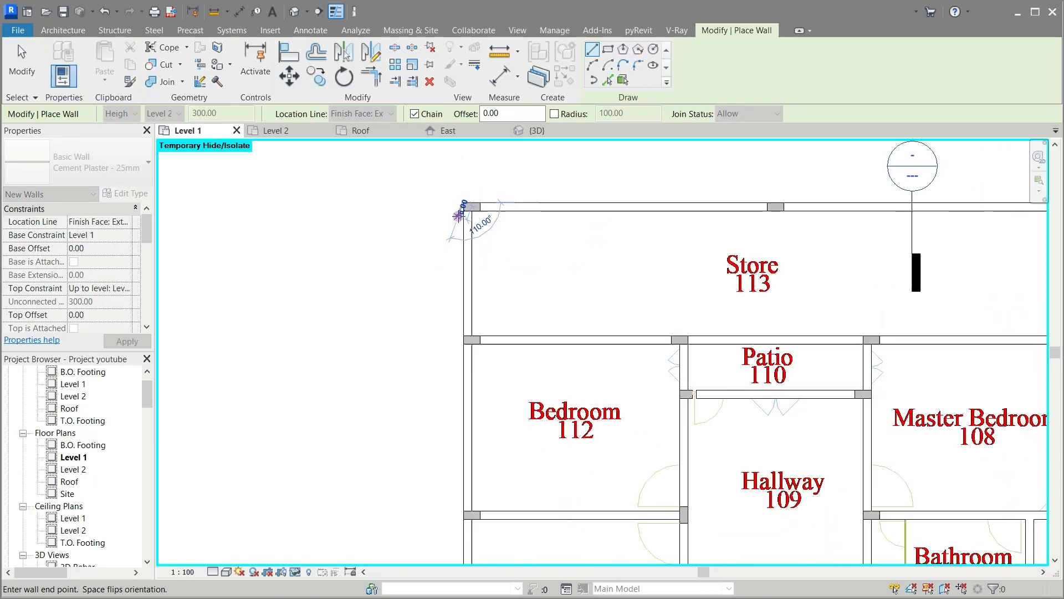
pyautogui.scroll(-3, 458, 216)
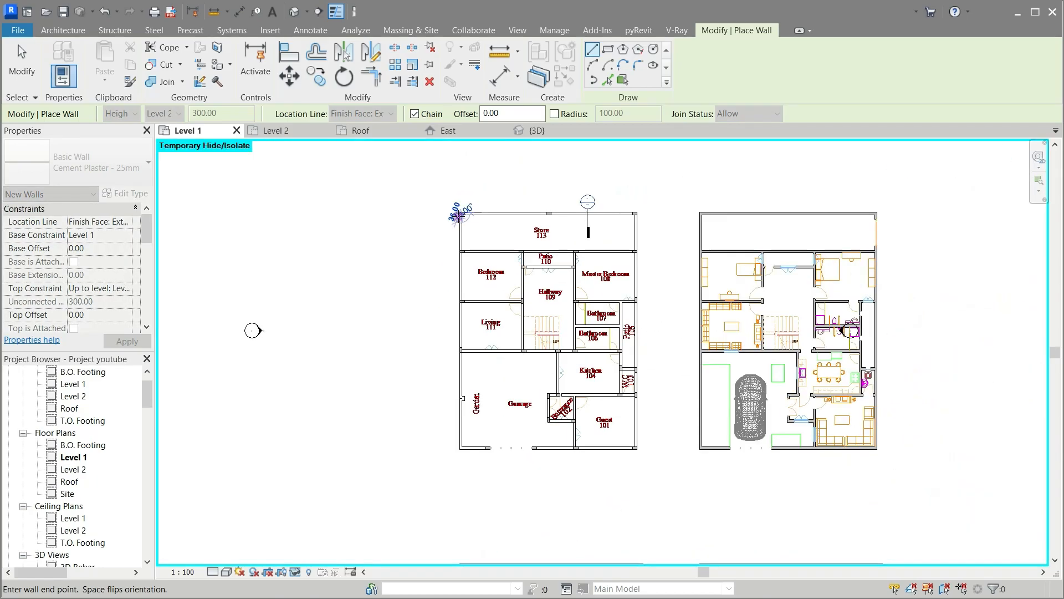
pyautogui.scroll(6, 459, 470)
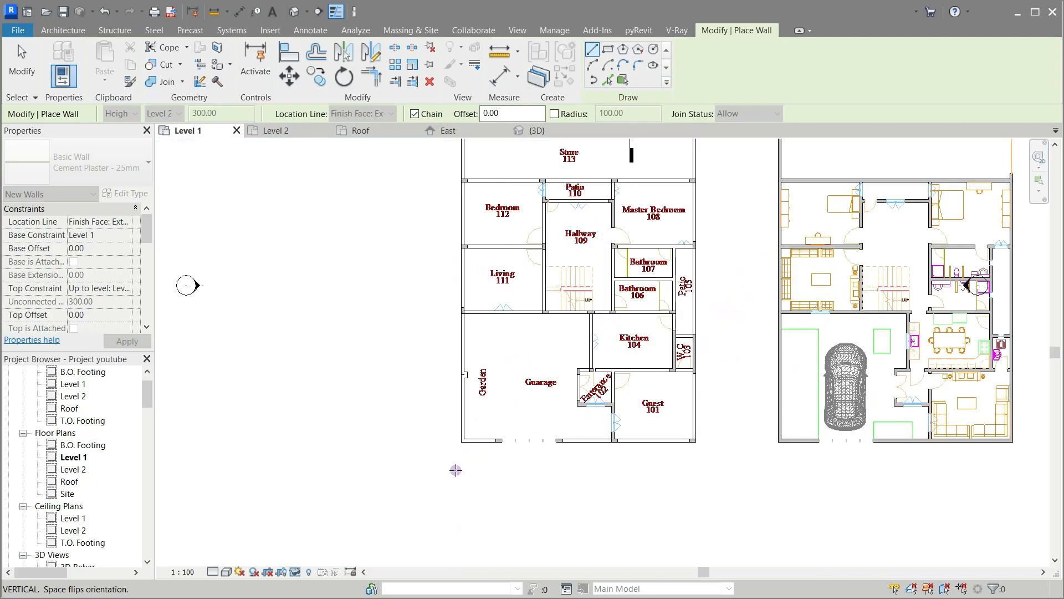
pyautogui.scroll(3, 457, 467)
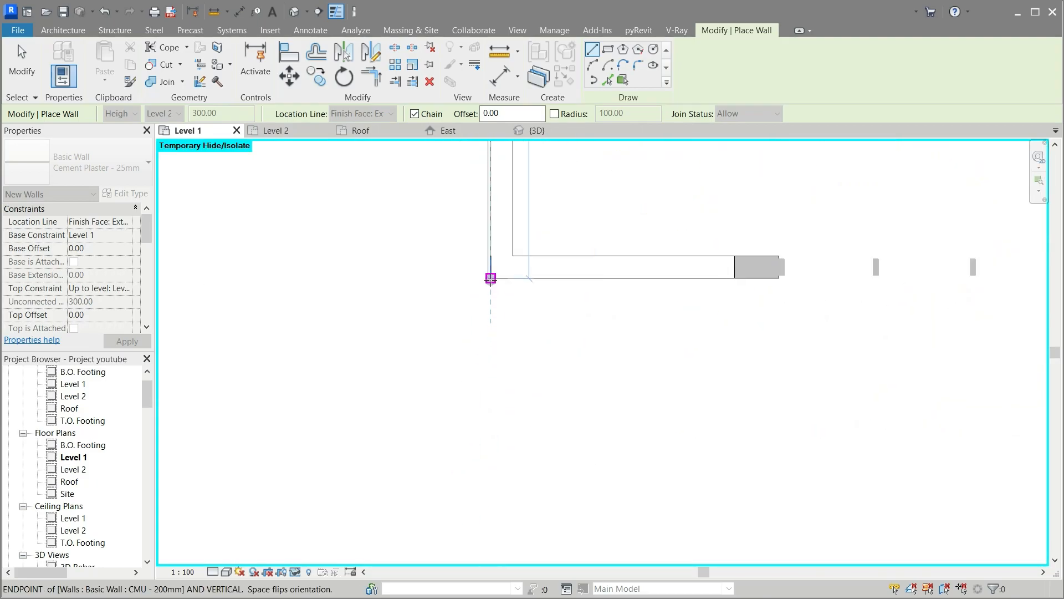
pyautogui.click(490, 278)
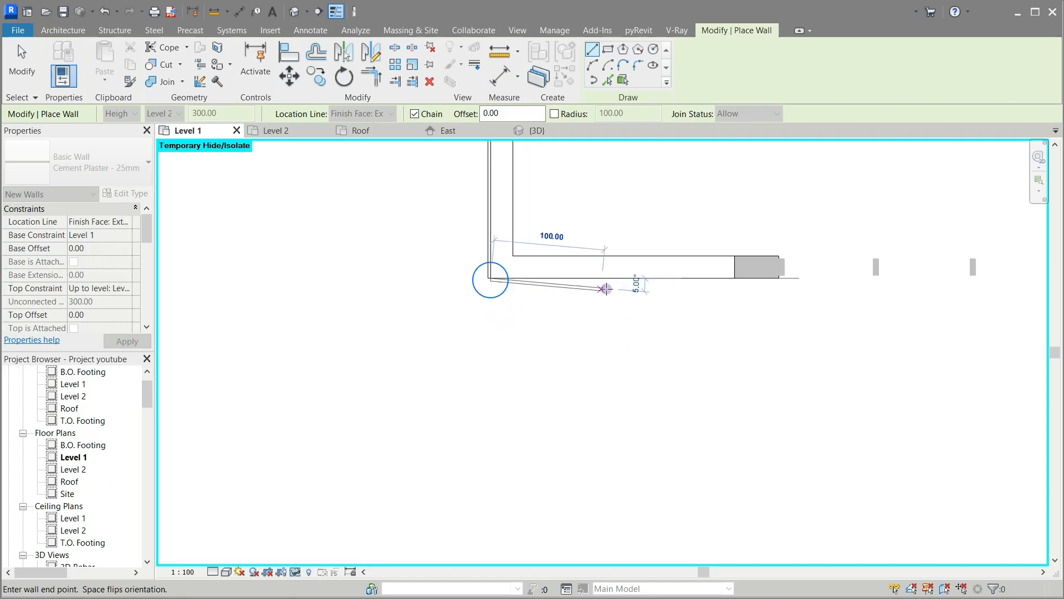
# Step: Select the new west plaster wall and open the West elevation to view it between Level 1 and Level 2
pyautogui.scroll(5, 799, 277)
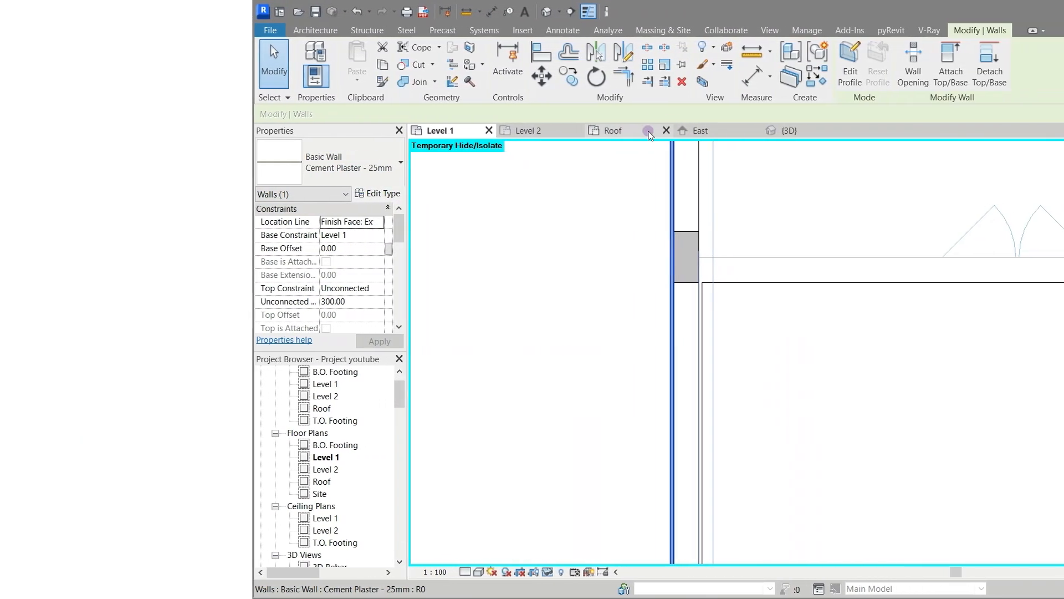
pyautogui.scroll(-3, 100, 540)
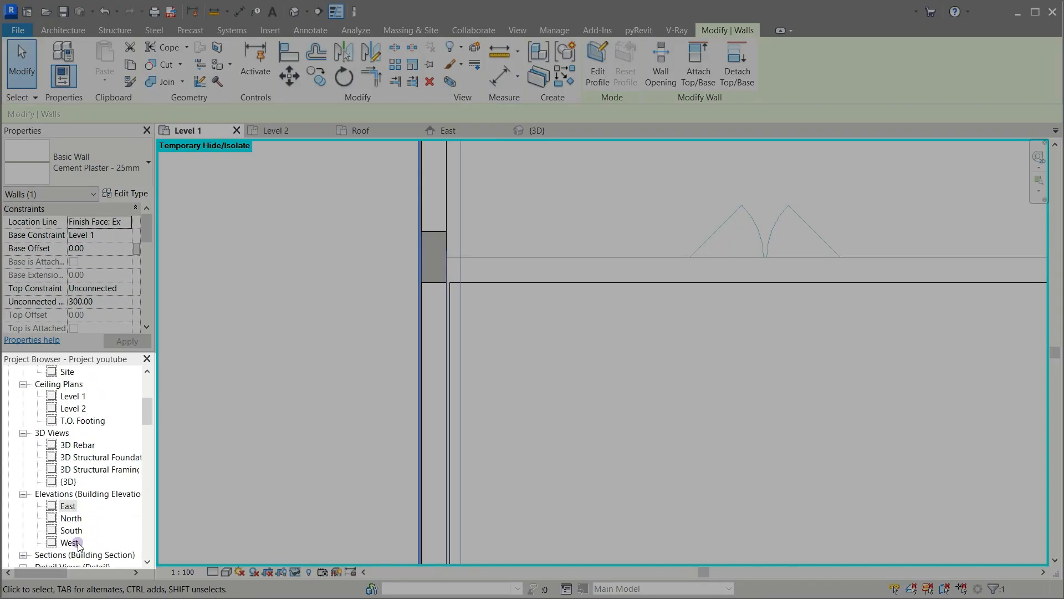
pyautogui.doubleClick(70, 543)
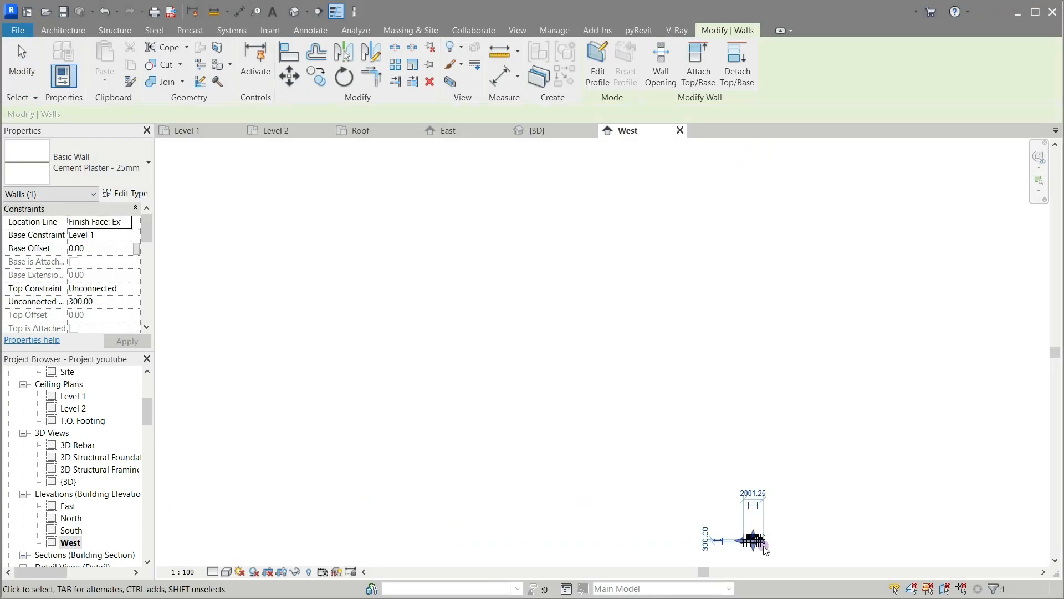
pyautogui.click(786, 539)
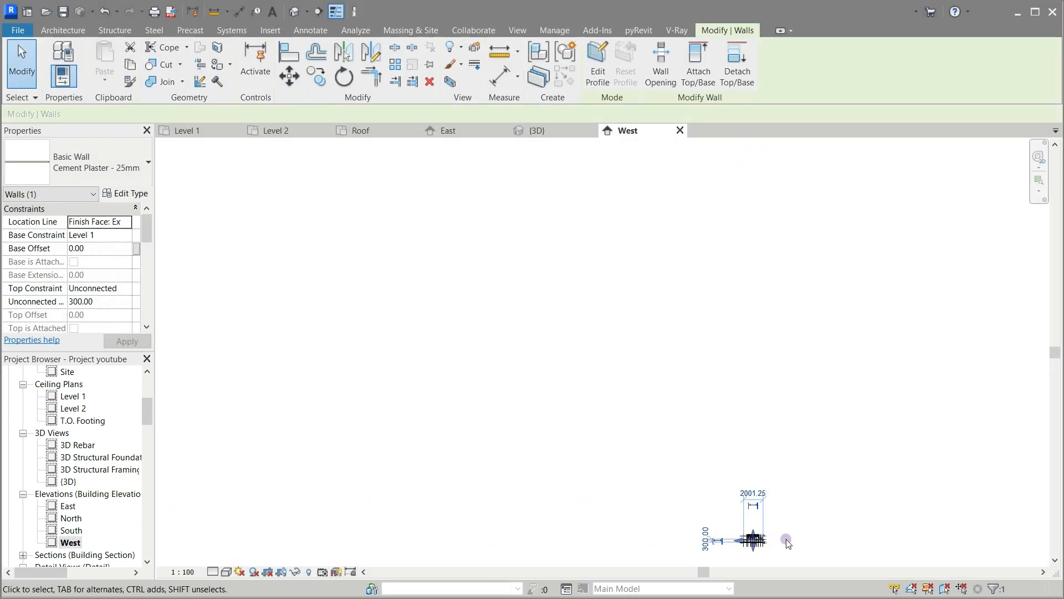
pyautogui.scroll(5, 787, 541)
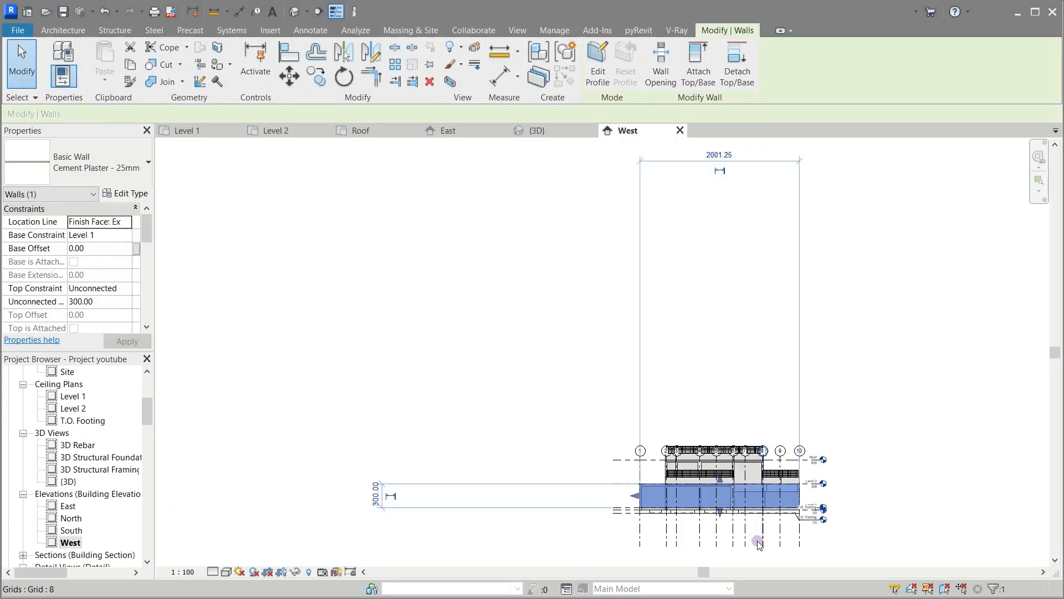
pyautogui.scroll(6, 759, 543)
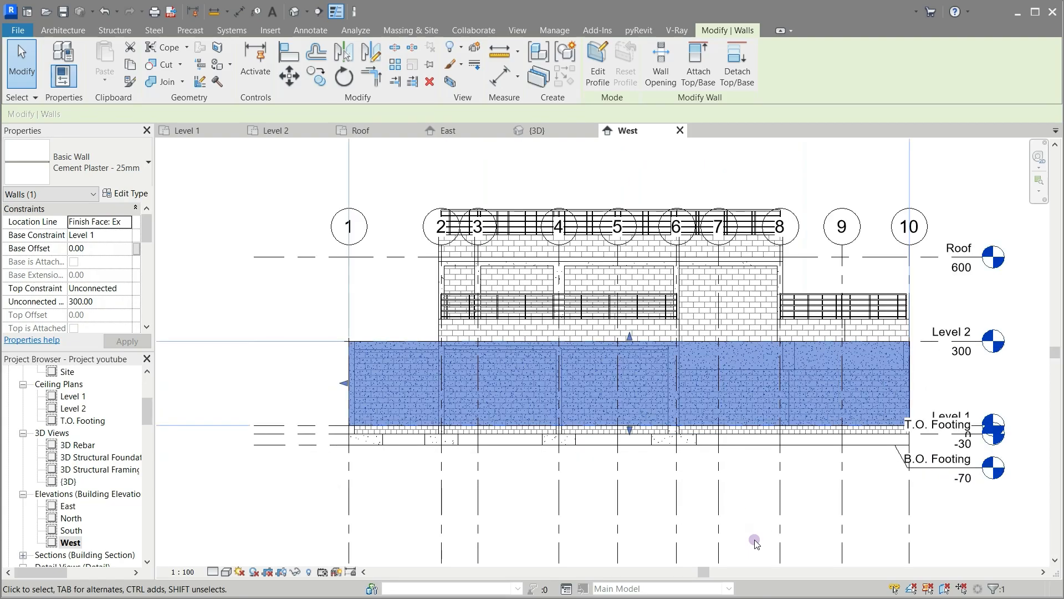
pyautogui.scroll(4, 740, 522)
pyautogui.scroll(-3, 740, 523)
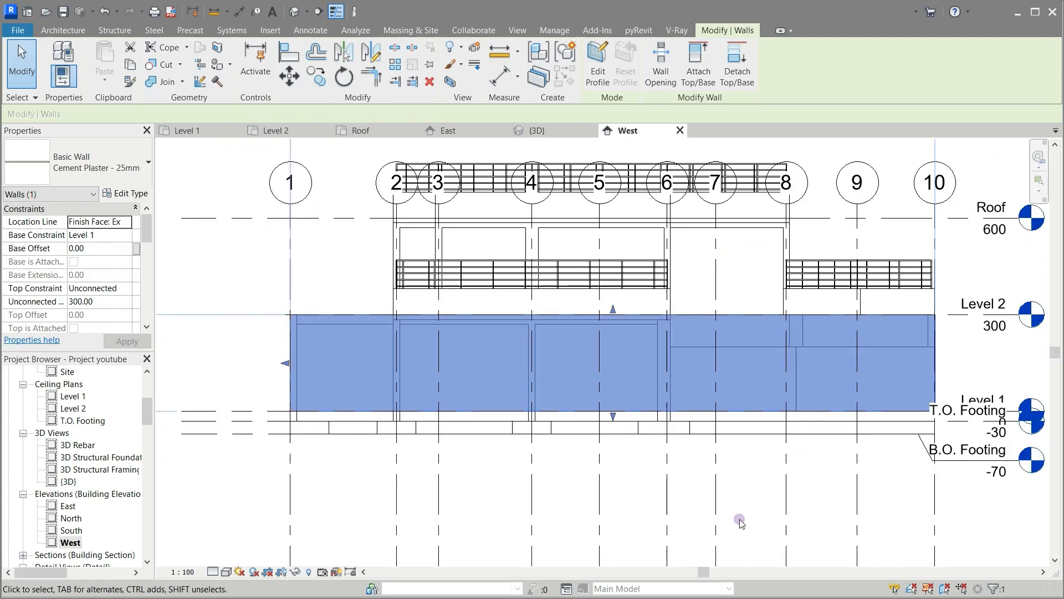
pyautogui.scroll(1, 740, 522)
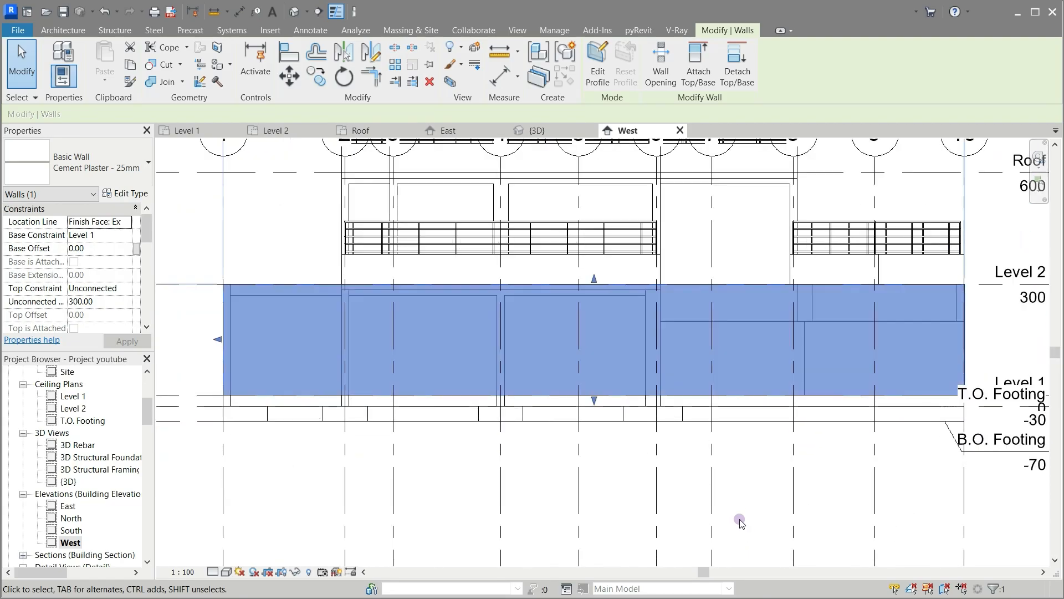
# Step: Edit the west plaster wall's profile, picking the concrete column's edge and the low CMU wall's top edge as new profile lines
pyautogui.click(740, 522)
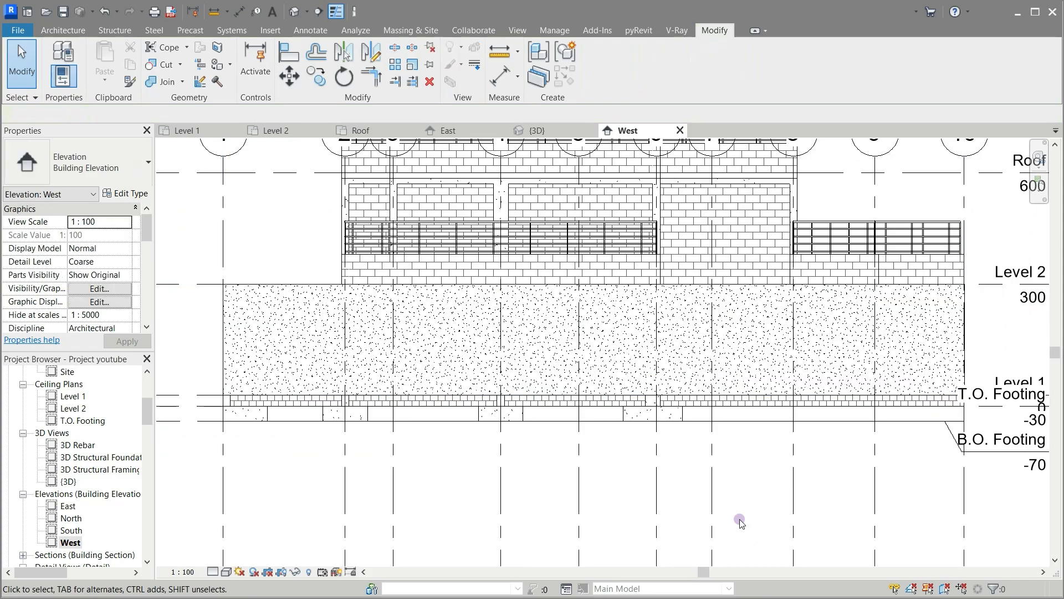
pyautogui.click(685, 287)
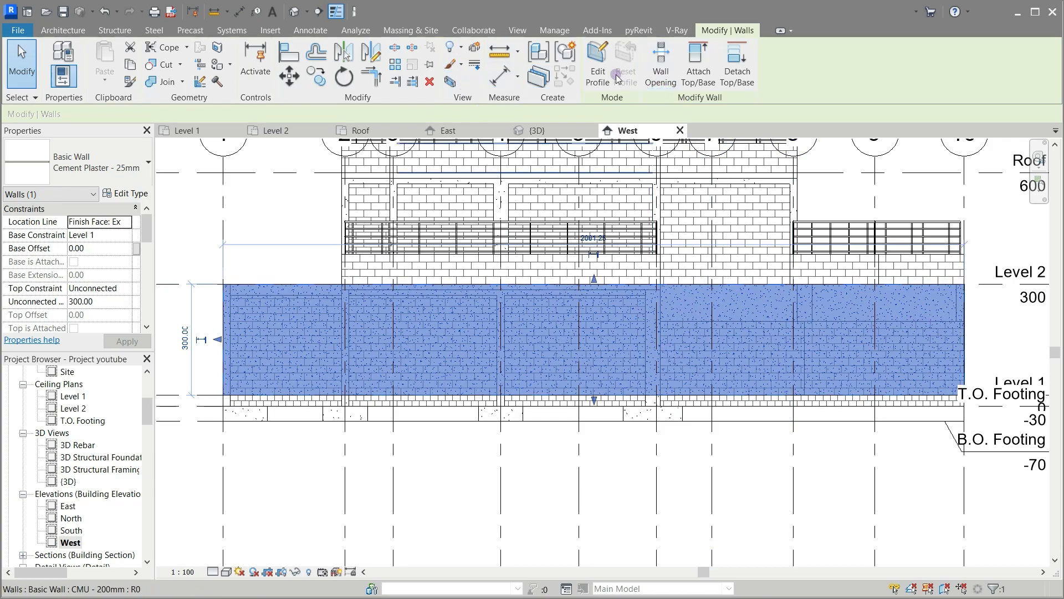
pyautogui.click(597, 63)
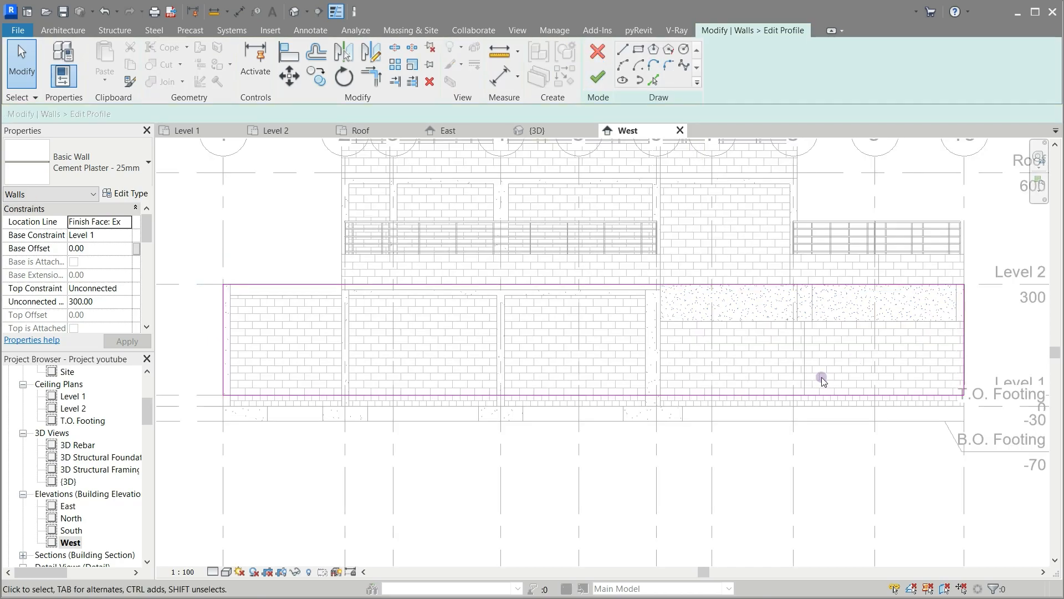
pyautogui.scroll(2, 821, 377)
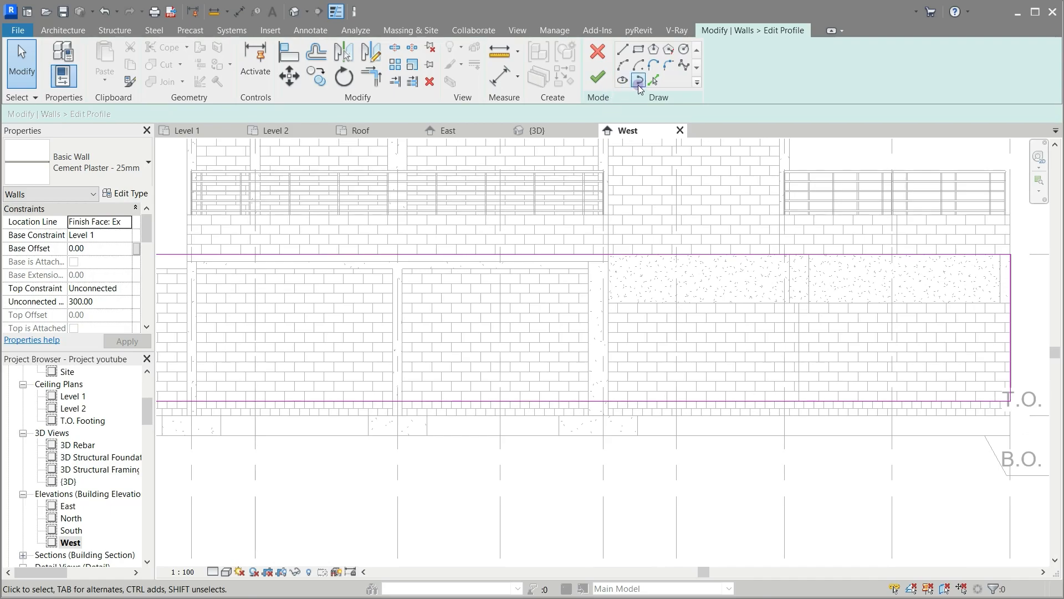
pyautogui.click(654, 81)
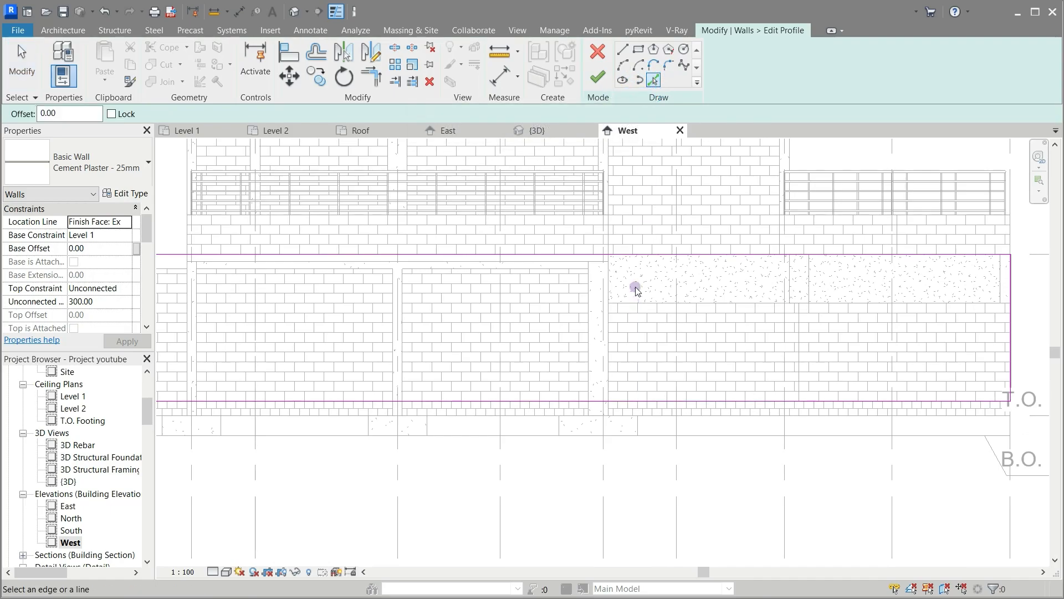
pyautogui.scroll(2, 635, 287)
pyautogui.scroll(1, 635, 287)
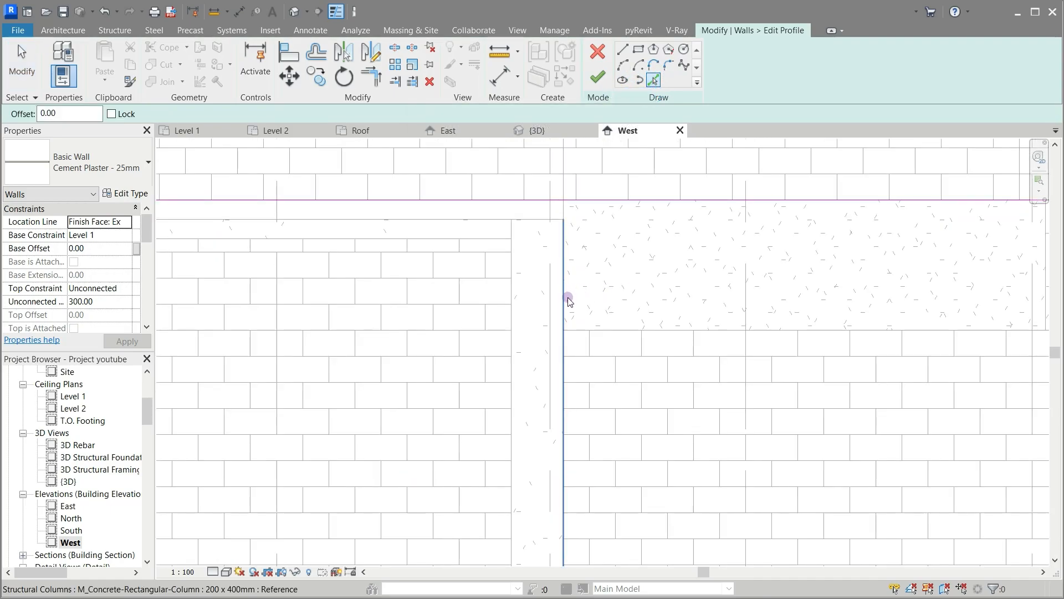
pyautogui.click(567, 297)
pyautogui.click(623, 327)
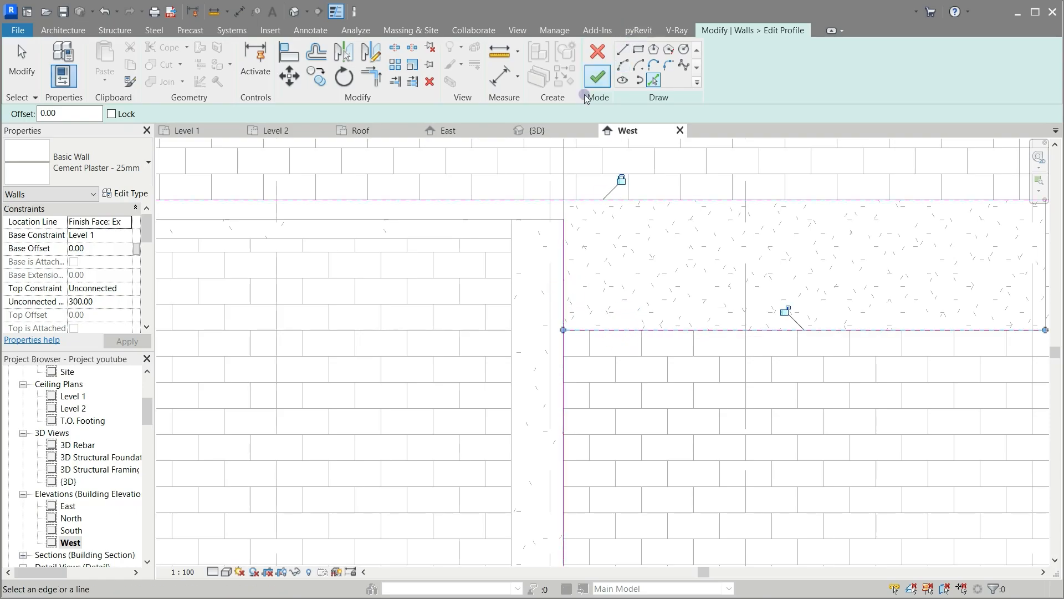
# Step: Trim the profile lines into one stepped outline that follows the column edge and the low wall's top, and finish the profile
pyautogui.click(371, 76)
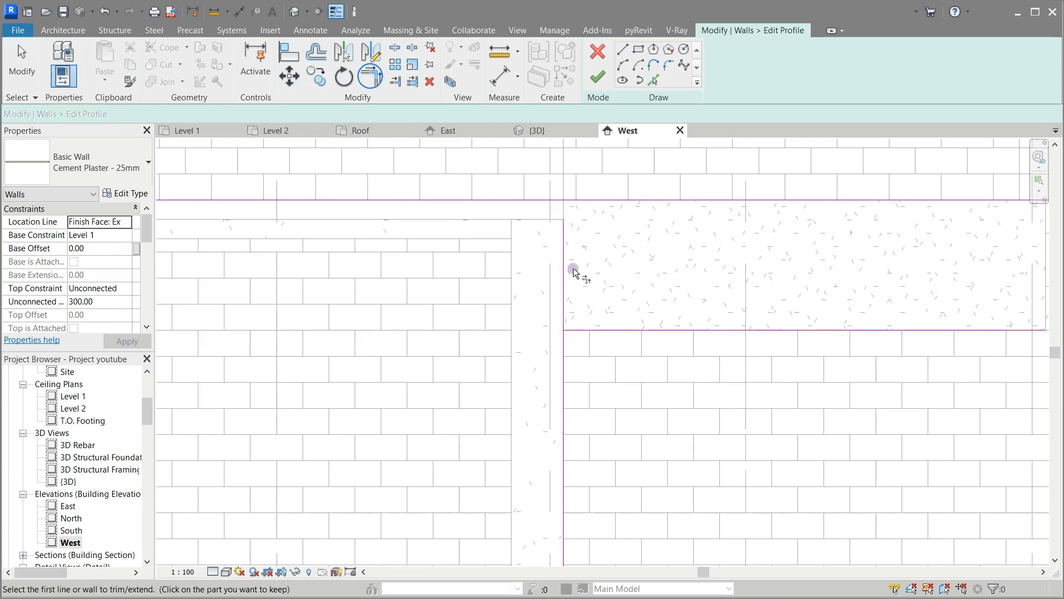
pyautogui.click(563, 277)
pyautogui.click(564, 288)
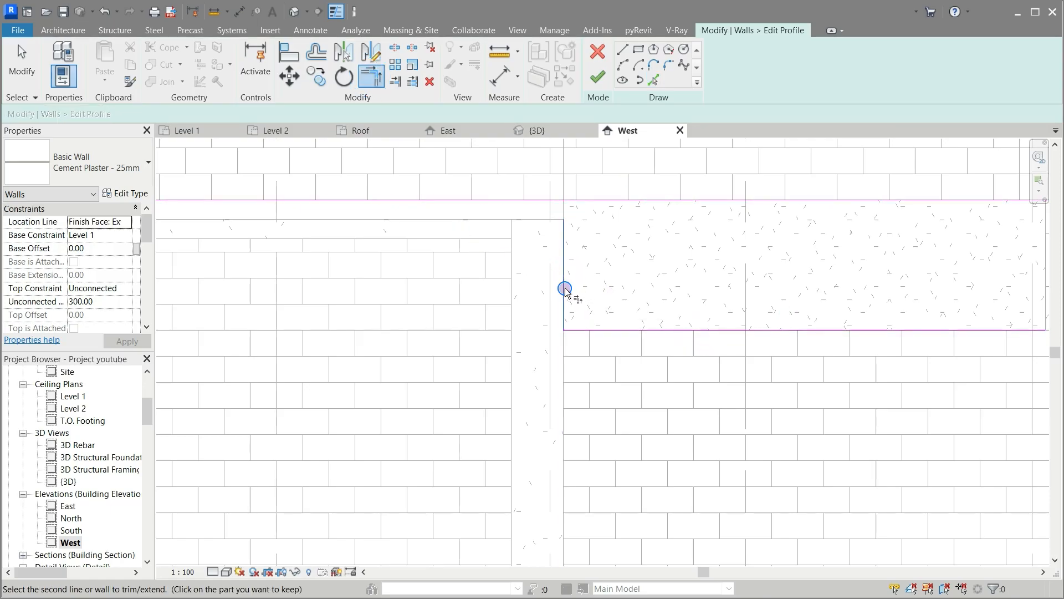
pyautogui.click(492, 200)
pyautogui.scroll(-5, 419, 299)
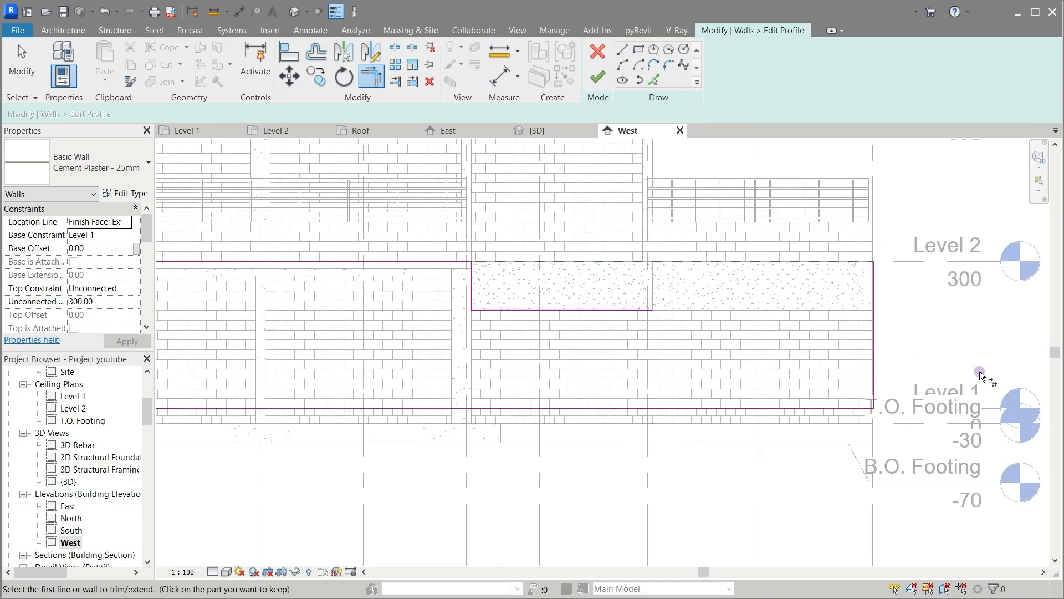
pyautogui.scroll(4, 879, 353)
pyautogui.click(853, 363)
pyautogui.scroll(-4, 898, 360)
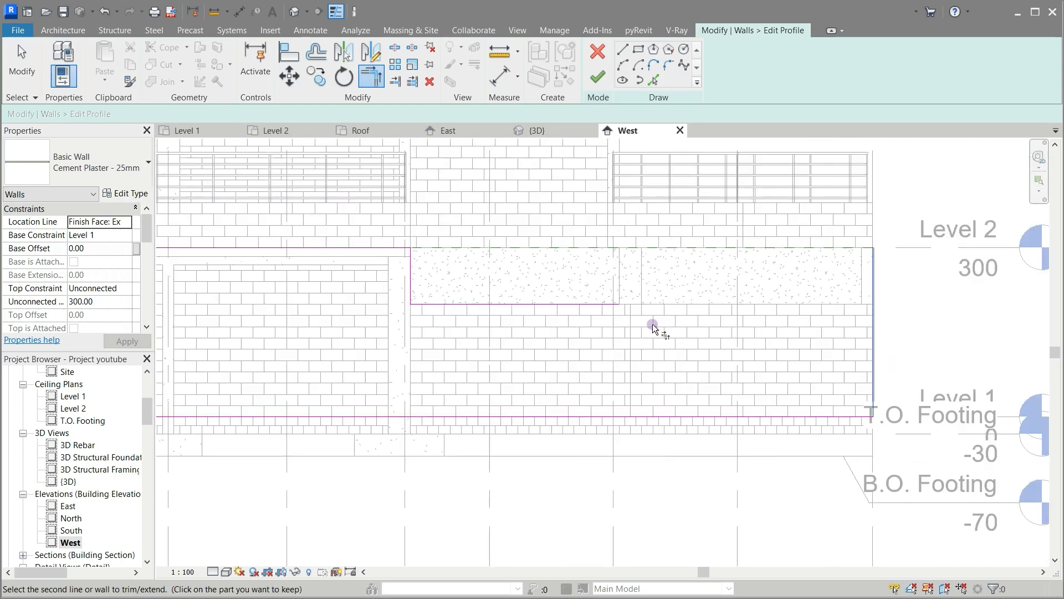
pyautogui.click(610, 306)
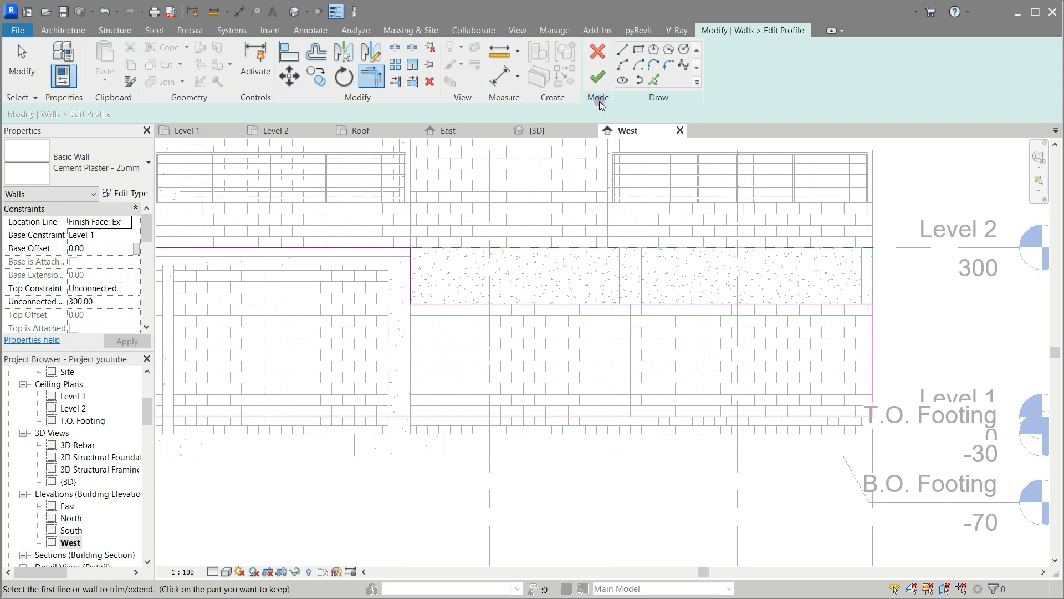
pyautogui.click(597, 78)
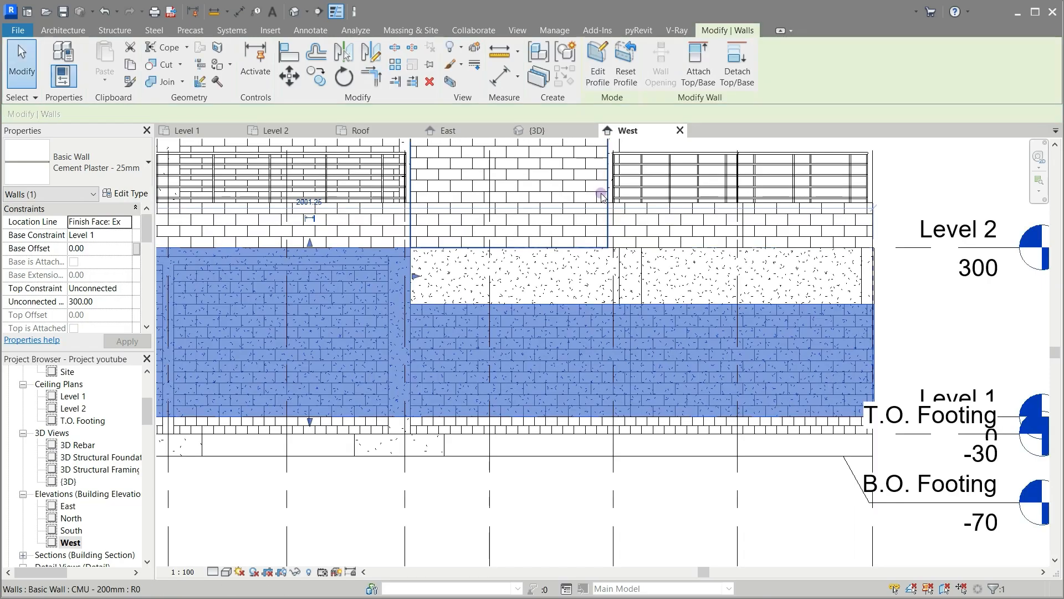
# Step: In the 3D view, set the unconnected height of the seven plaster walls on the low boundary wall's front and inner faces to 200
pyautogui.click(547, 130)
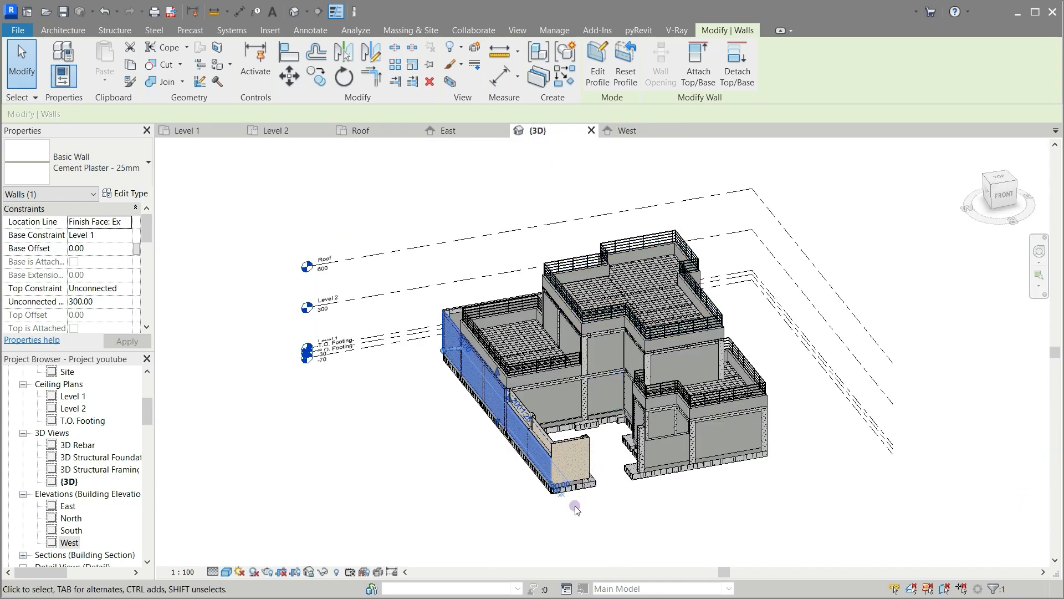
pyautogui.click(523, 520)
pyautogui.scroll(5, 554, 515)
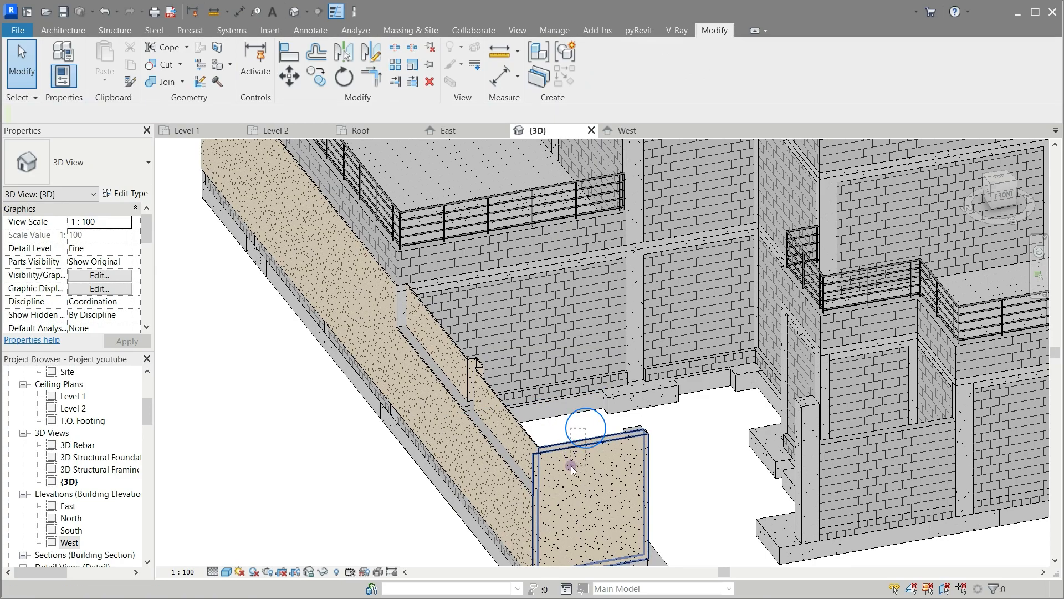
pyautogui.click(565, 436)
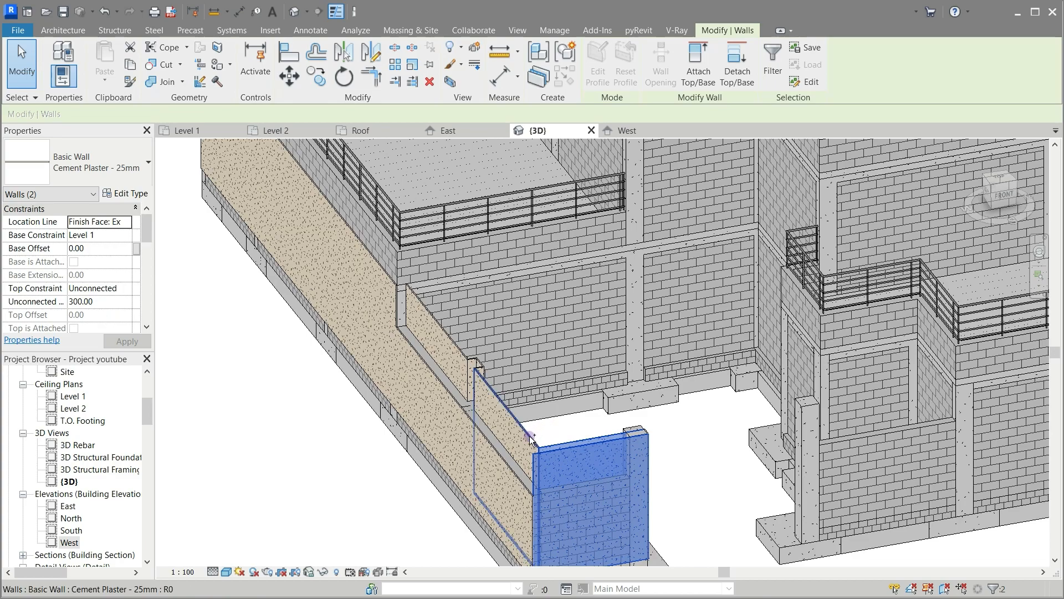
pyautogui.keyDown('ctrl'); pyautogui.click(468, 364); pyautogui.keyUp('ctrl')
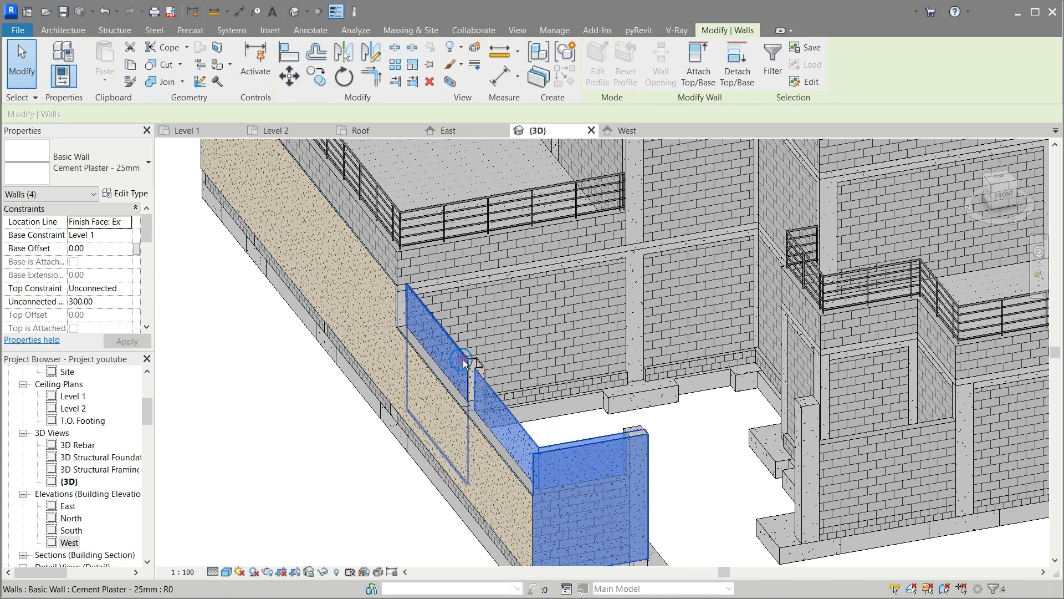
pyautogui.scroll(5, 472, 364)
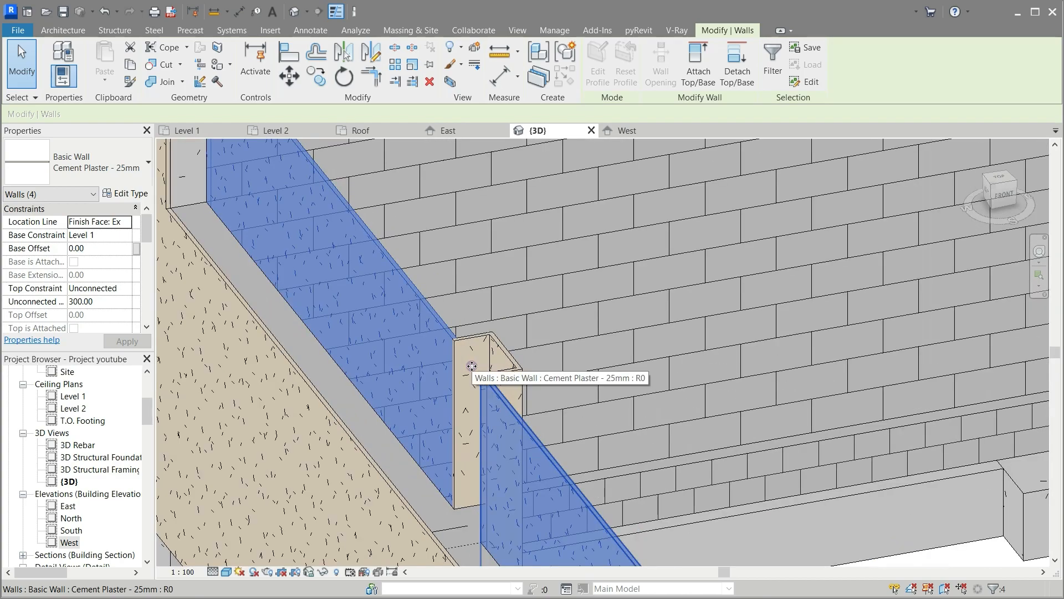
pyautogui.keyDown('ctrl'); pyautogui.click(477, 341); pyautogui.keyUp('ctrl')
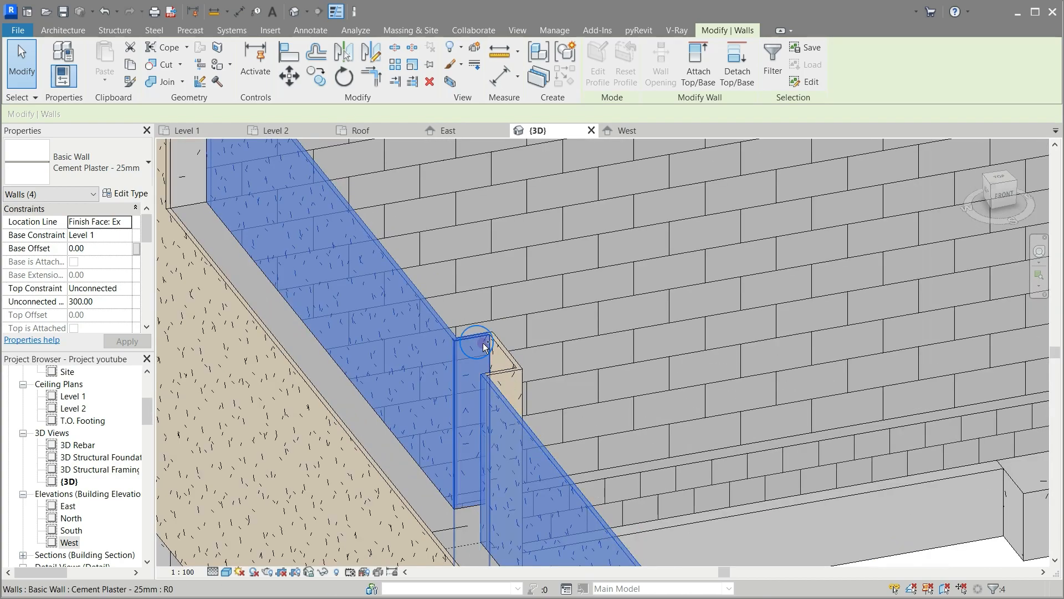
pyautogui.keyDown('ctrl'); pyautogui.click(505, 369); pyautogui.keyUp('ctrl')
pyautogui.keyDown('ctrl'); pyautogui.click(505, 377); pyautogui.keyUp('ctrl')
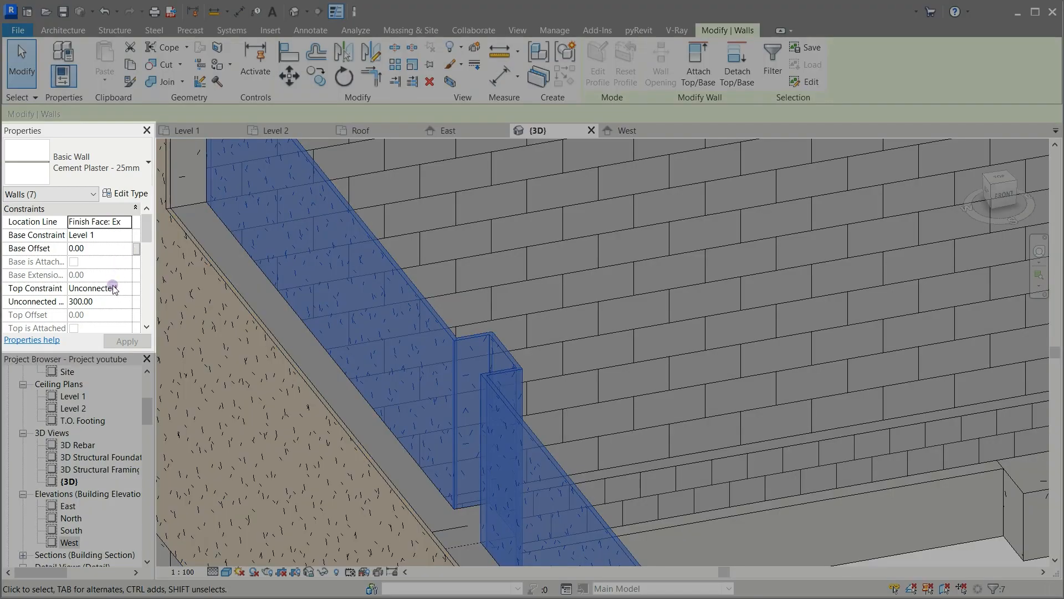
pyautogui.click(110, 301)
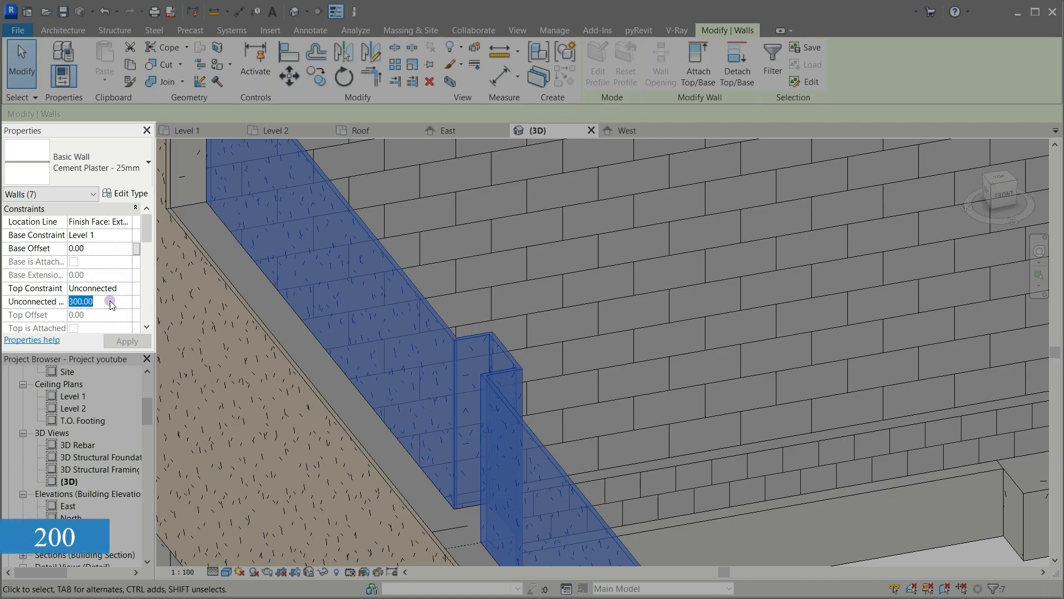
pyautogui.write('200')
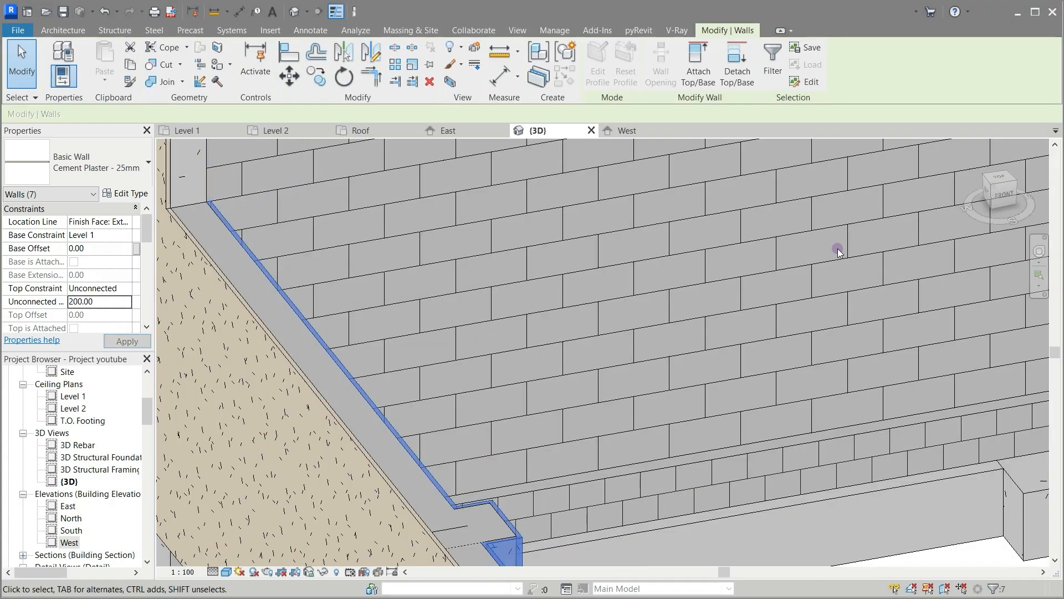
pyautogui.scroll(4, 460, 252)
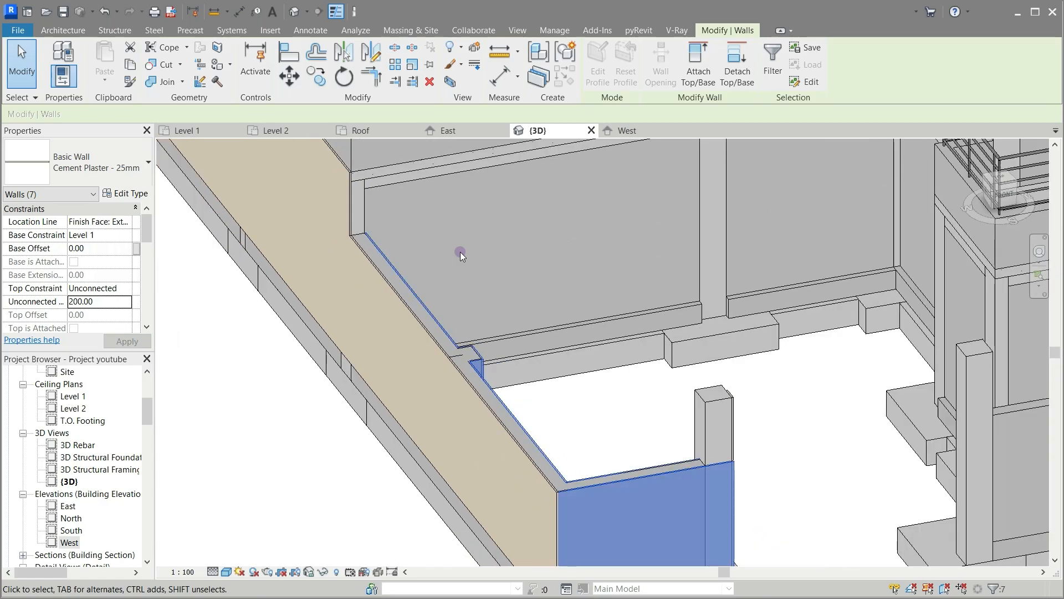
pyautogui.click(317, 490)
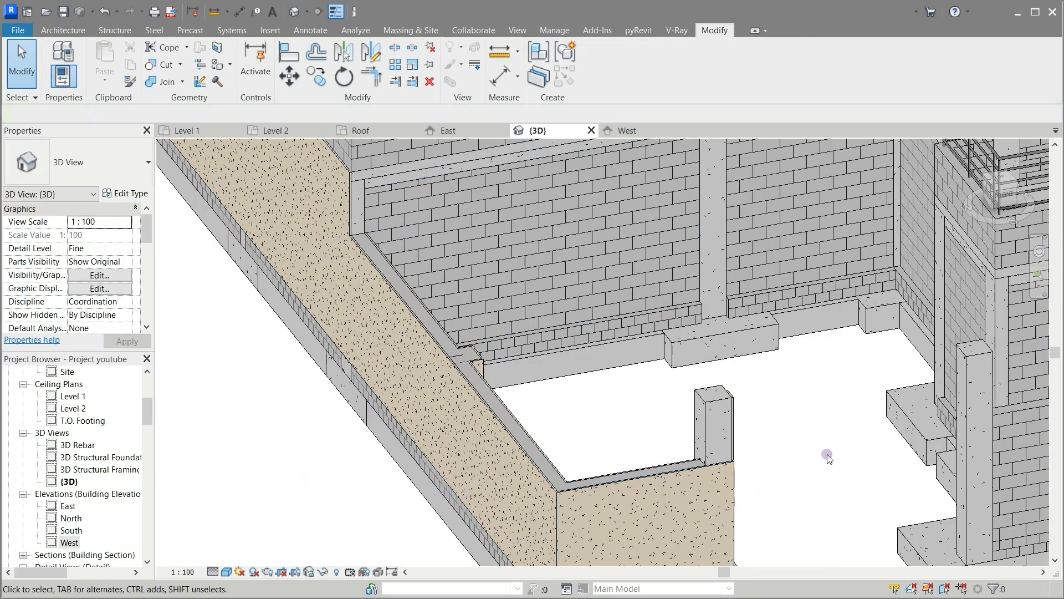
# Step: Constrain the plaster wall on the low front wall's outer face up to Level 2 with a top offset of -100
pyautogui.click(684, 475)
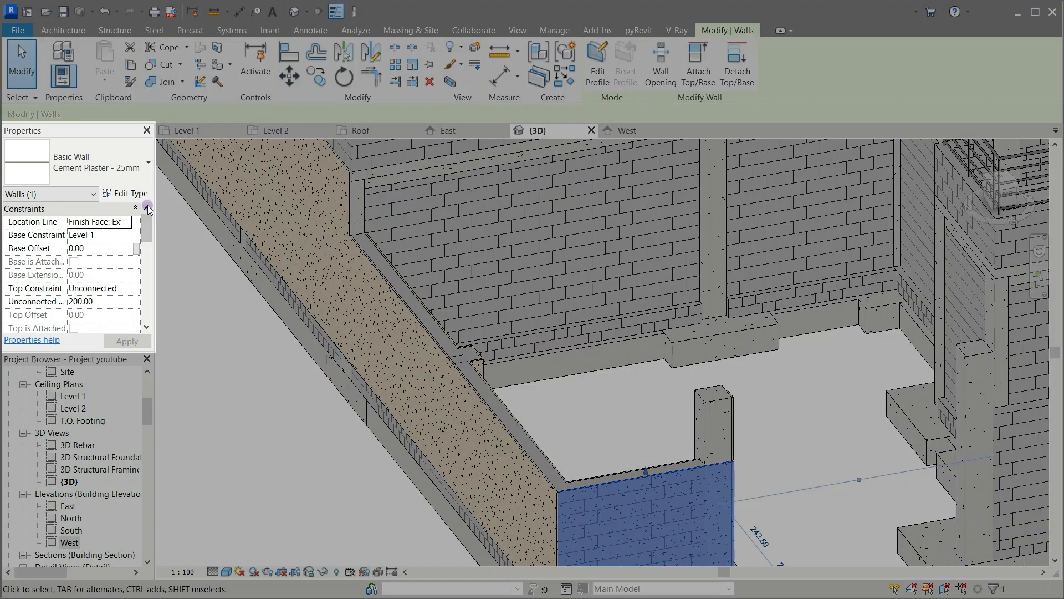
pyautogui.click(126, 290)
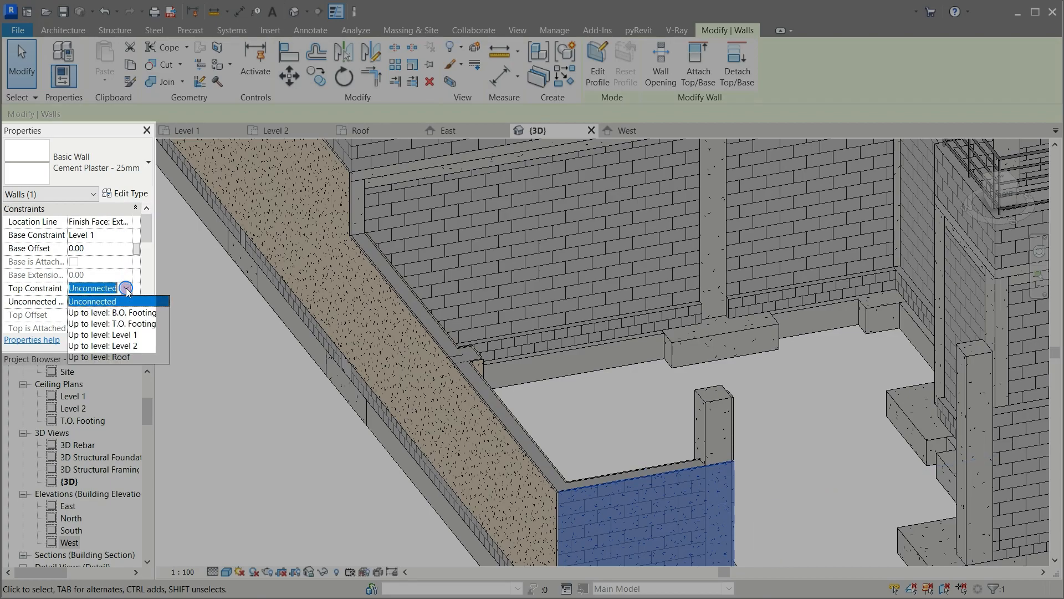
pyautogui.click(119, 346)
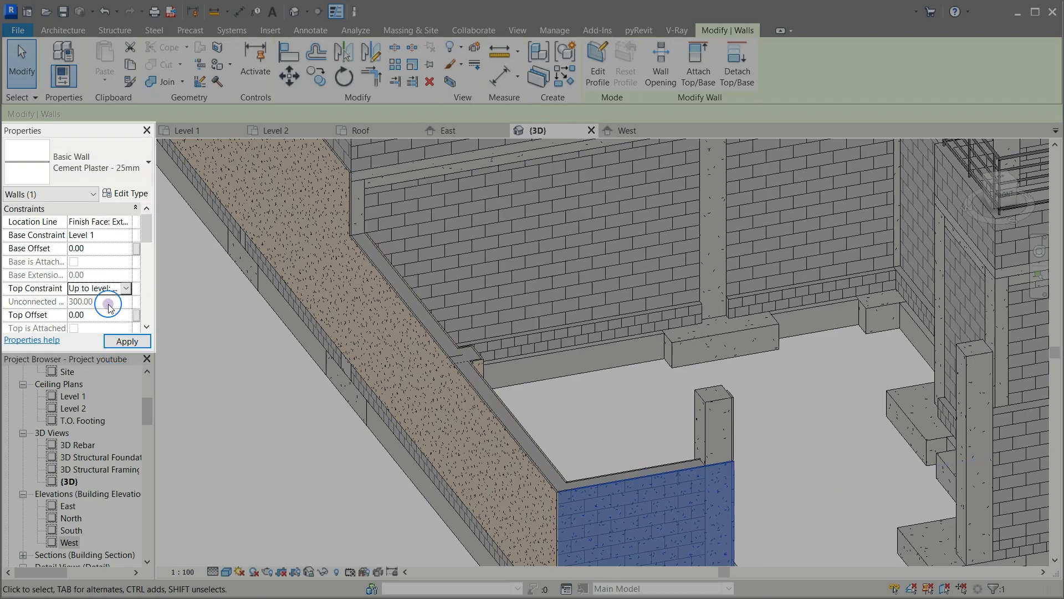
pyautogui.click(108, 314)
pyautogui.write('-100')
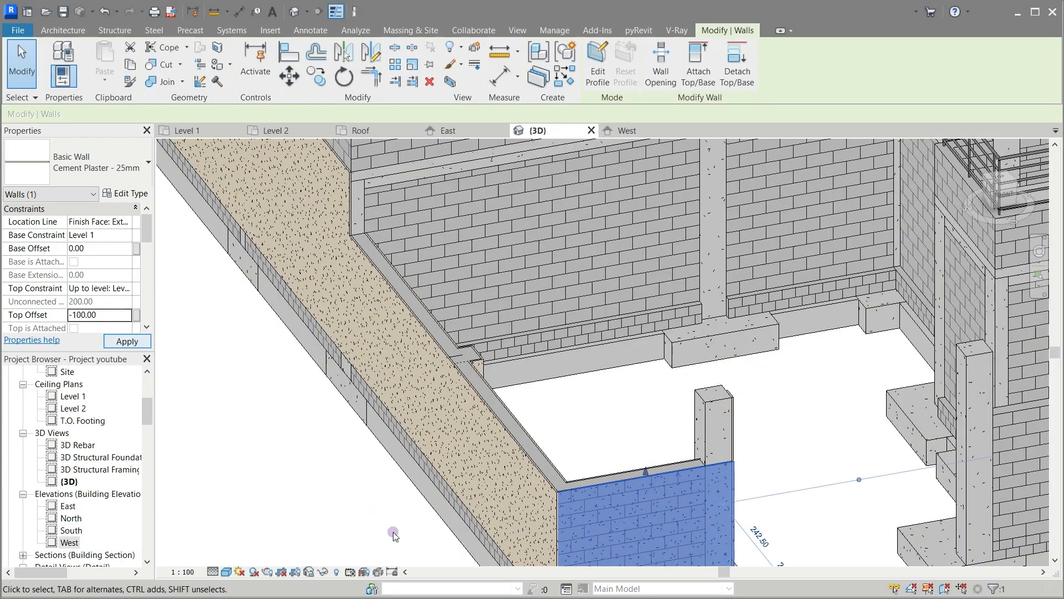
pyautogui.click(668, 382)
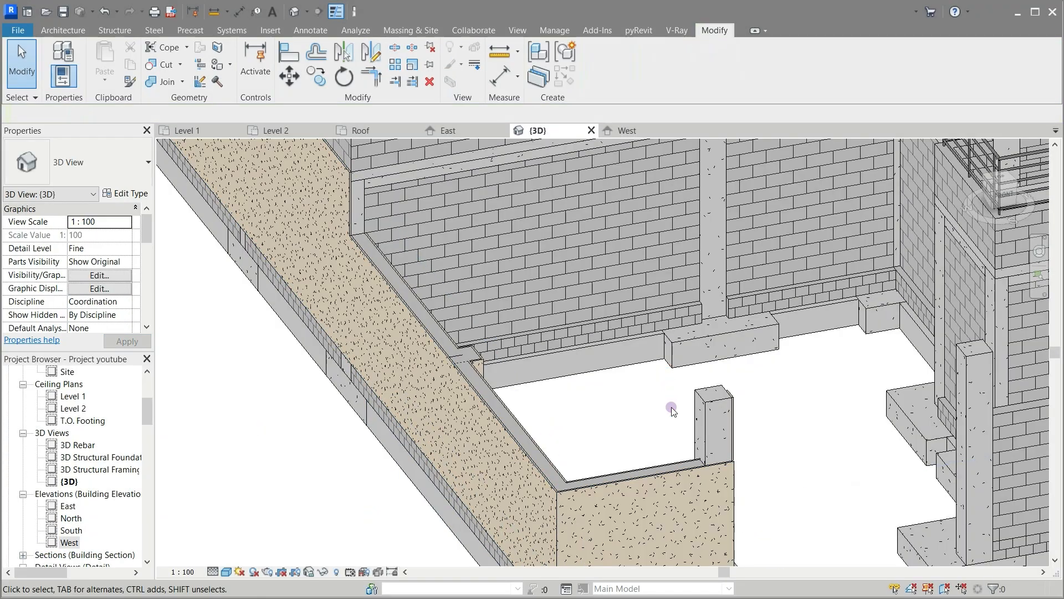
# Step: Constrain the plaster wall on the low front wall's inner face up to Level 2 with a negative top offset
pyautogui.click(663, 465)
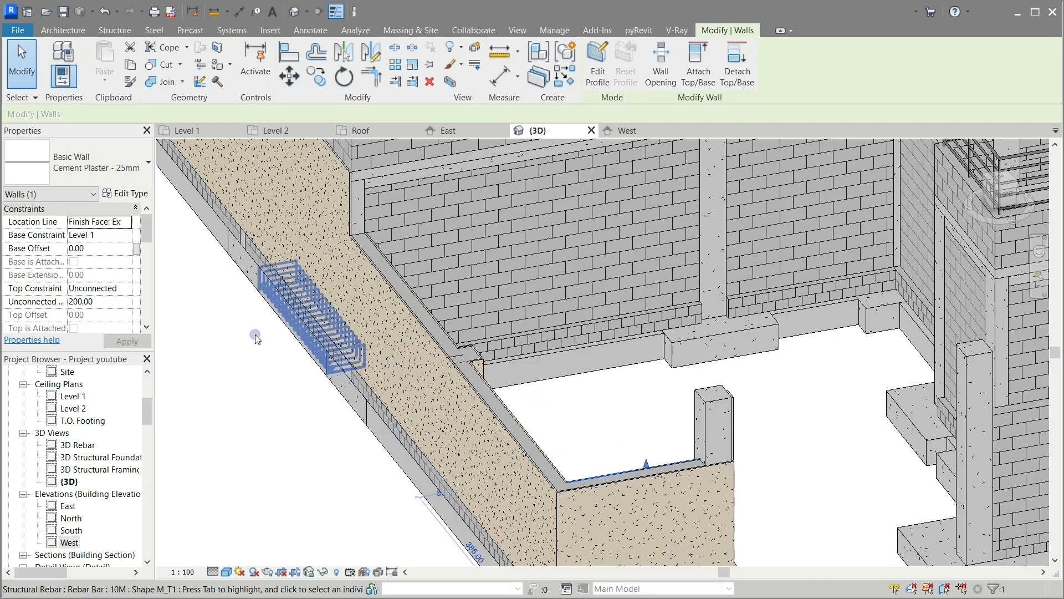
pyautogui.click(110, 288)
pyautogui.click(126, 288)
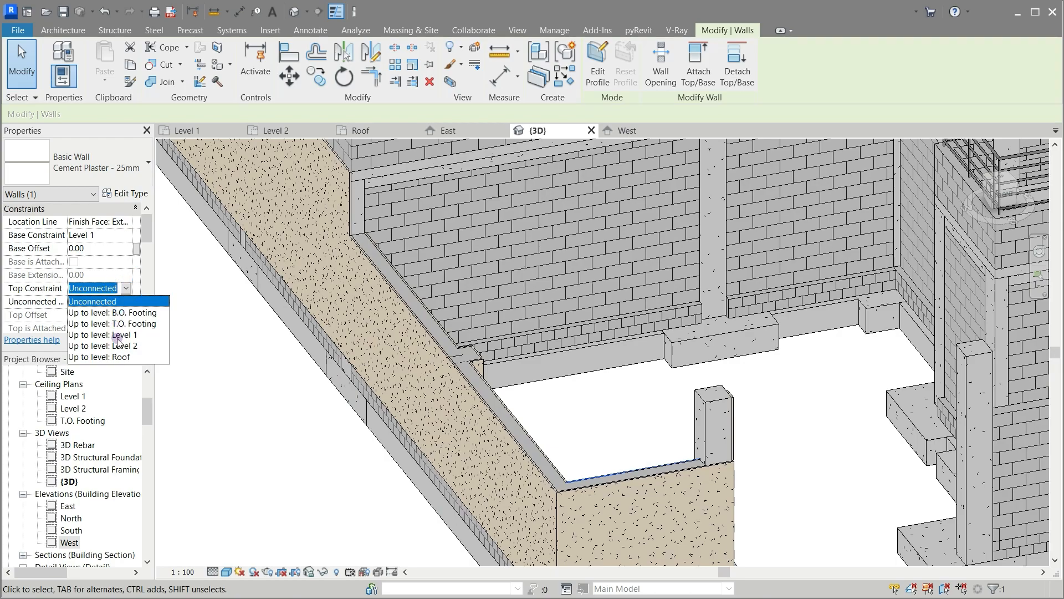
pyautogui.click(118, 346)
pyautogui.click(111, 319)
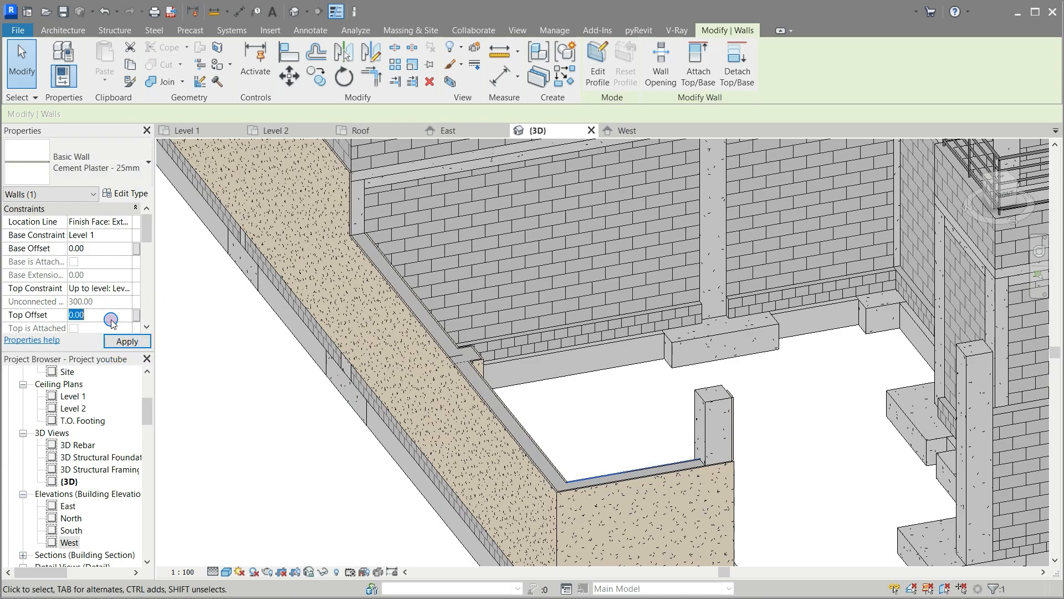
pyautogui.write('-')
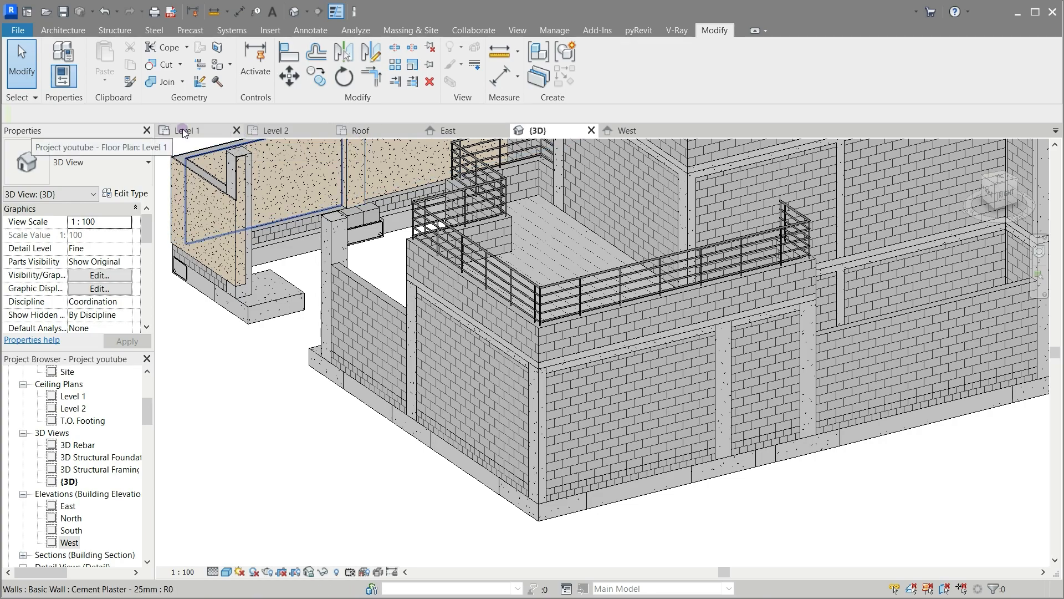
# Step: In the South elevation, open the profile of the plaster wall on the low front wall for editing
pyautogui.click(182, 131)
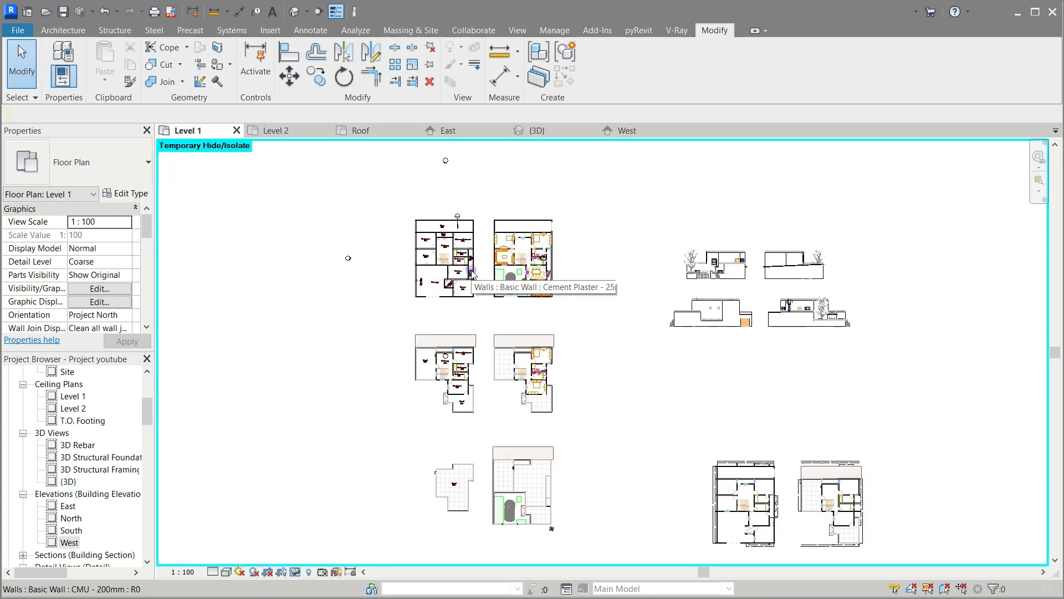
pyautogui.scroll(3, 471, 274)
pyautogui.scroll(3, 471, 274)
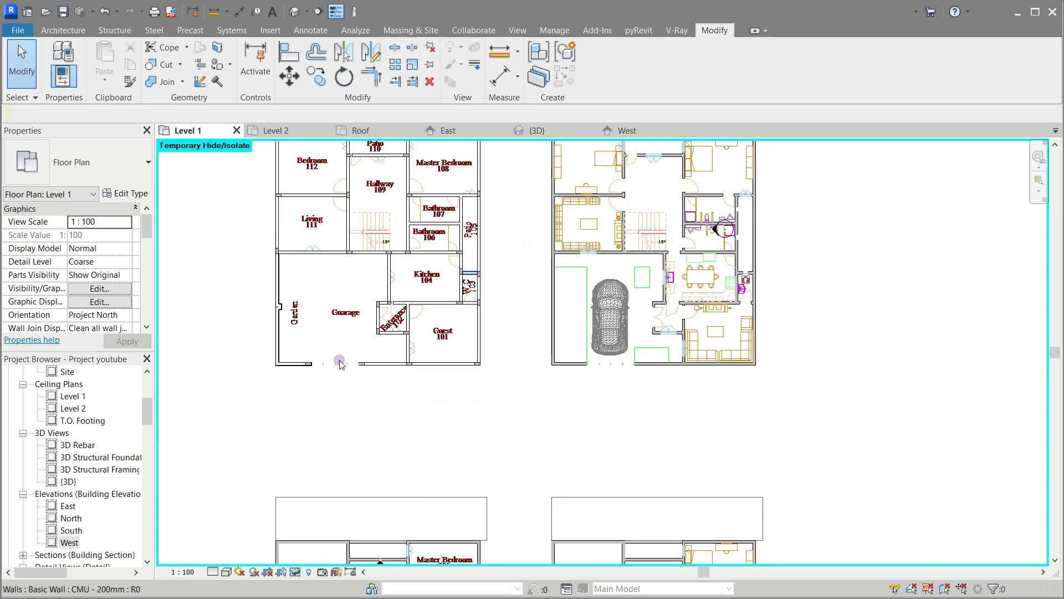
pyautogui.scroll(6, 341, 364)
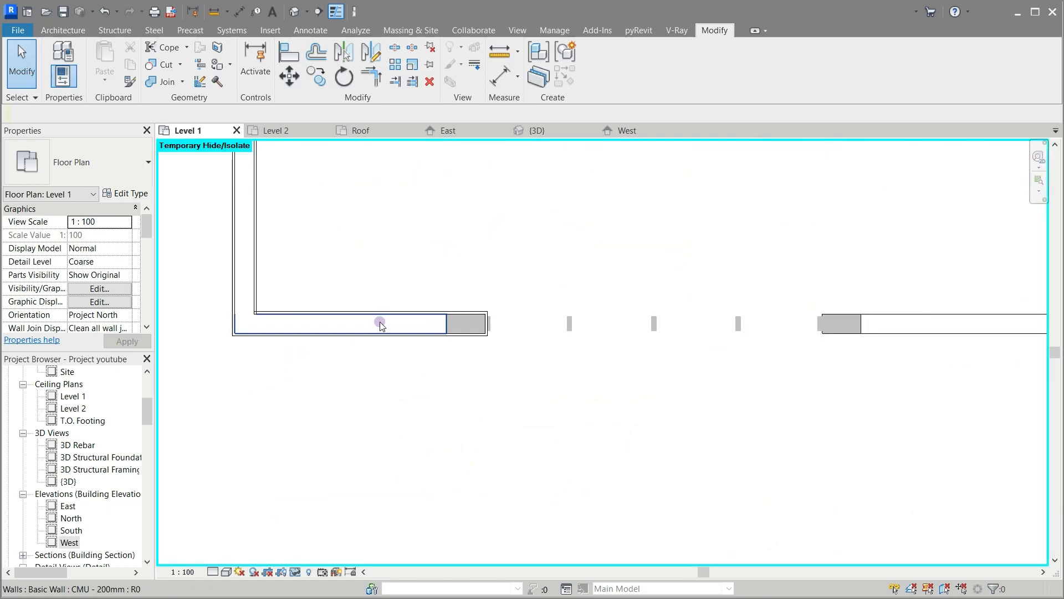
pyautogui.scroll(6, 470, 308)
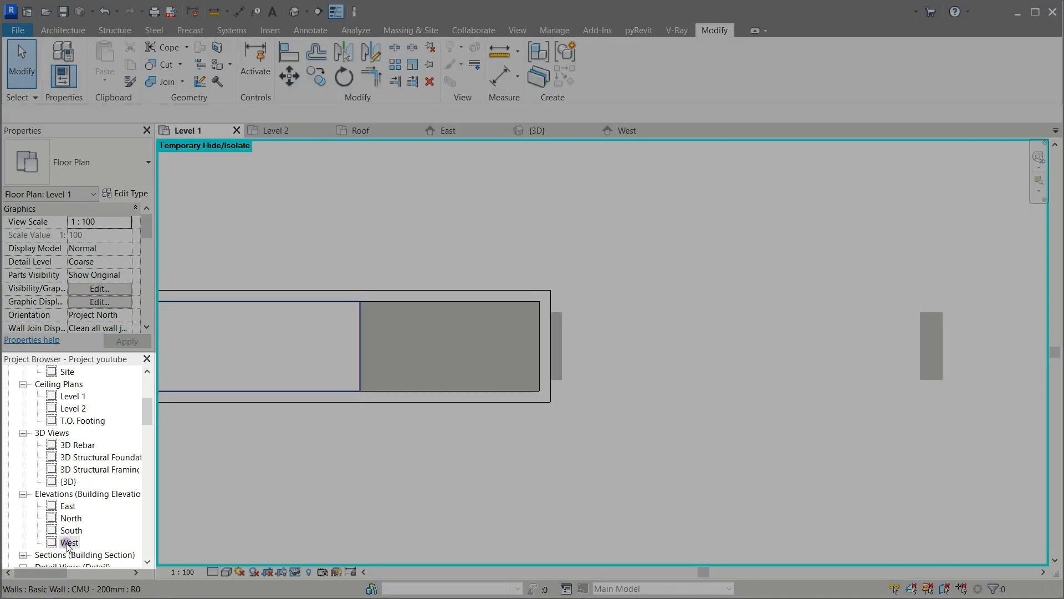
pyautogui.doubleClick(77, 531)
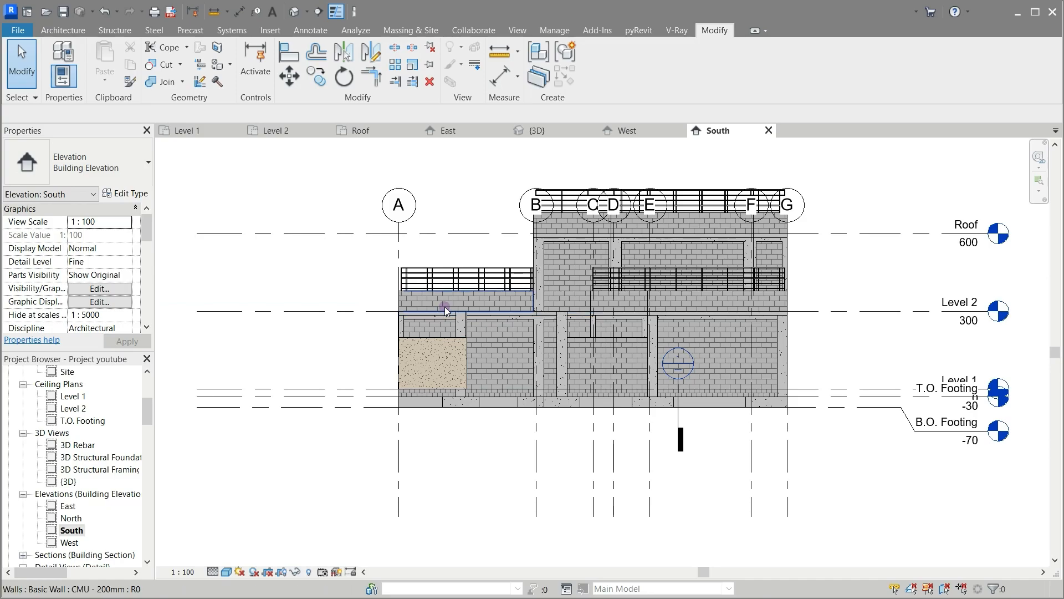
pyautogui.scroll(6, 443, 349)
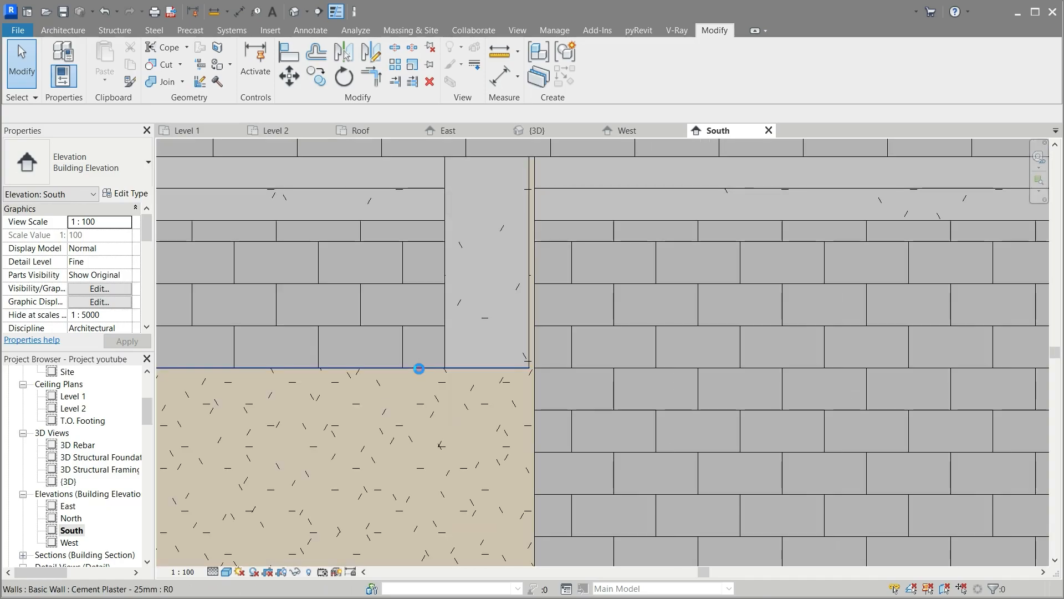
pyautogui.scroll(-2, 486, 340)
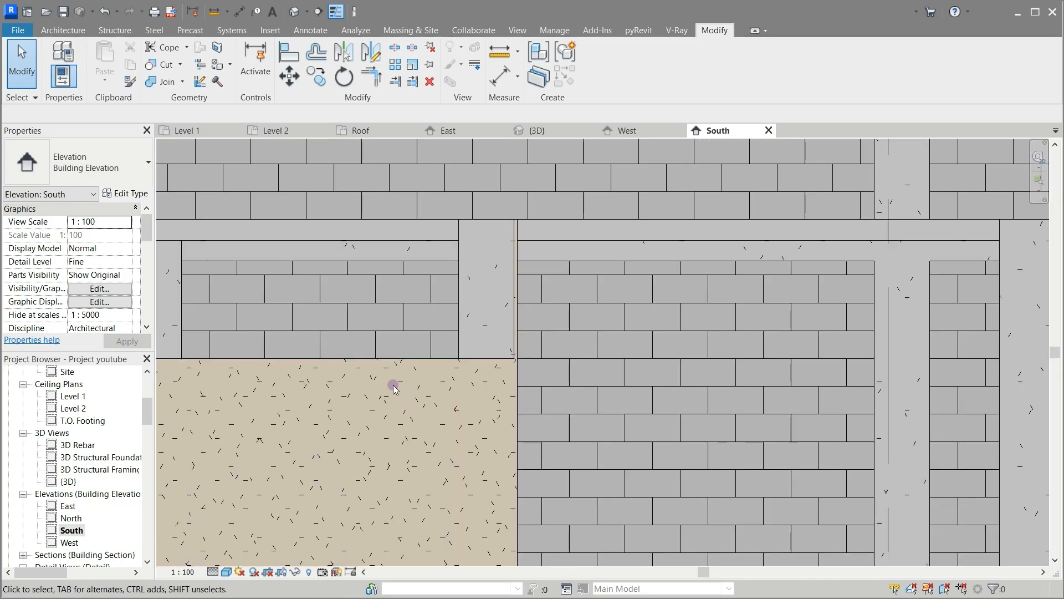
pyautogui.click(398, 361)
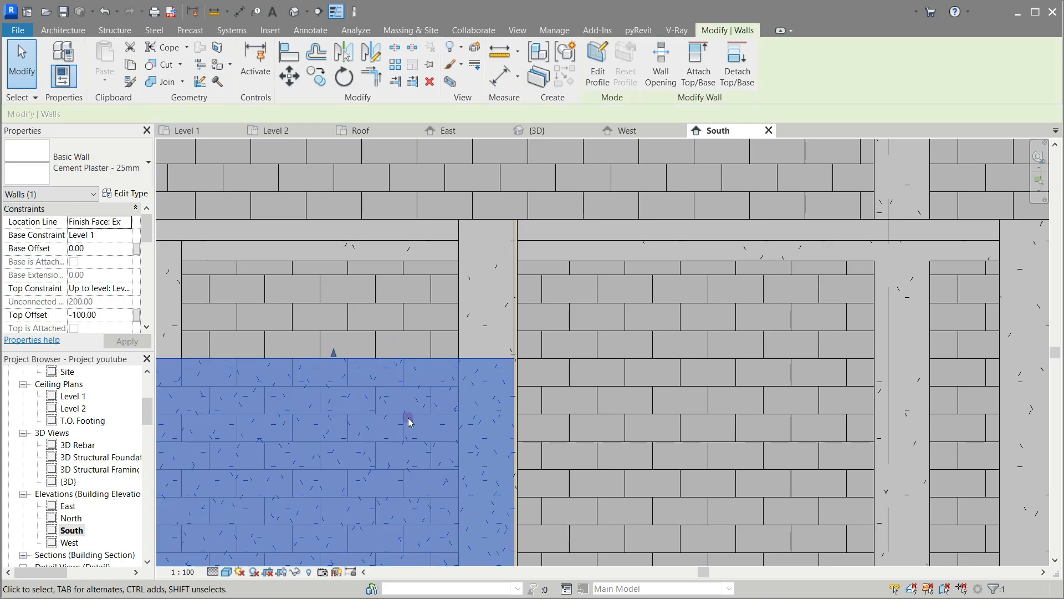
pyautogui.click(597, 61)
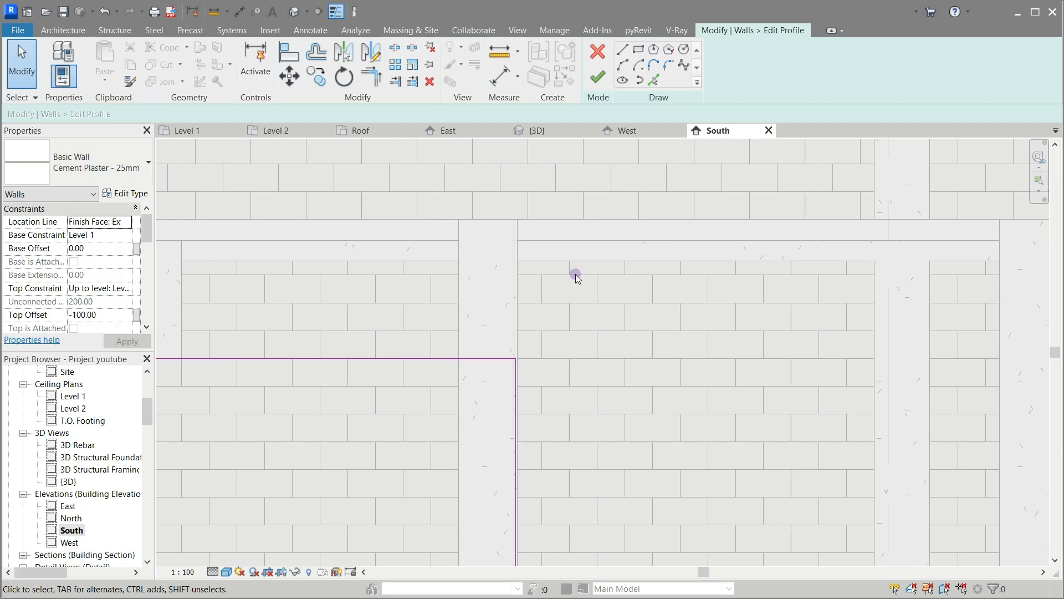
# Step: Add profile lines picked from the concrete column's side edge facing the low wall and from its top edge
pyautogui.click(658, 83)
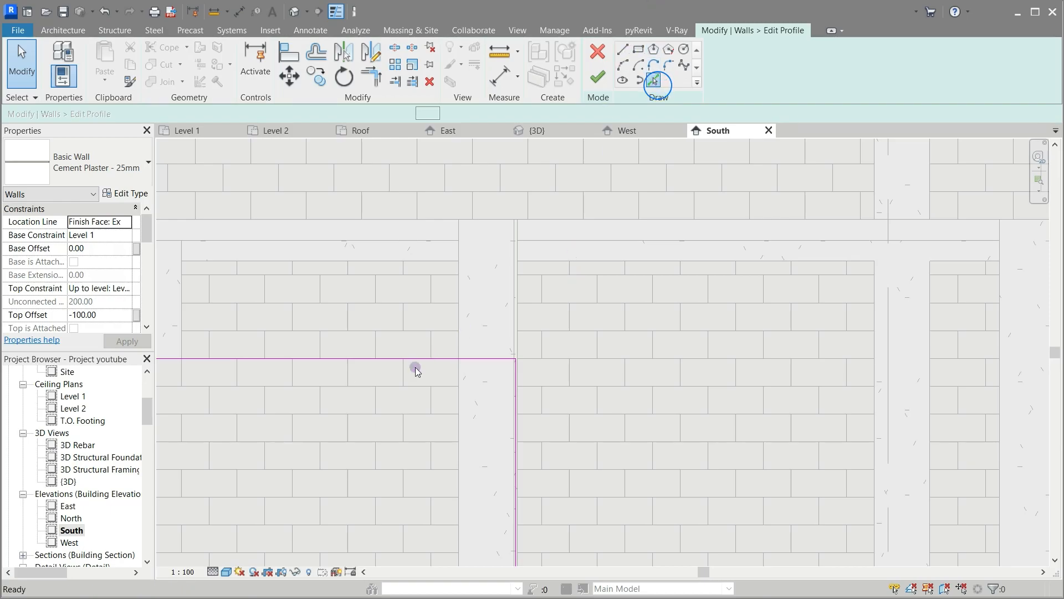
pyautogui.click(456, 314)
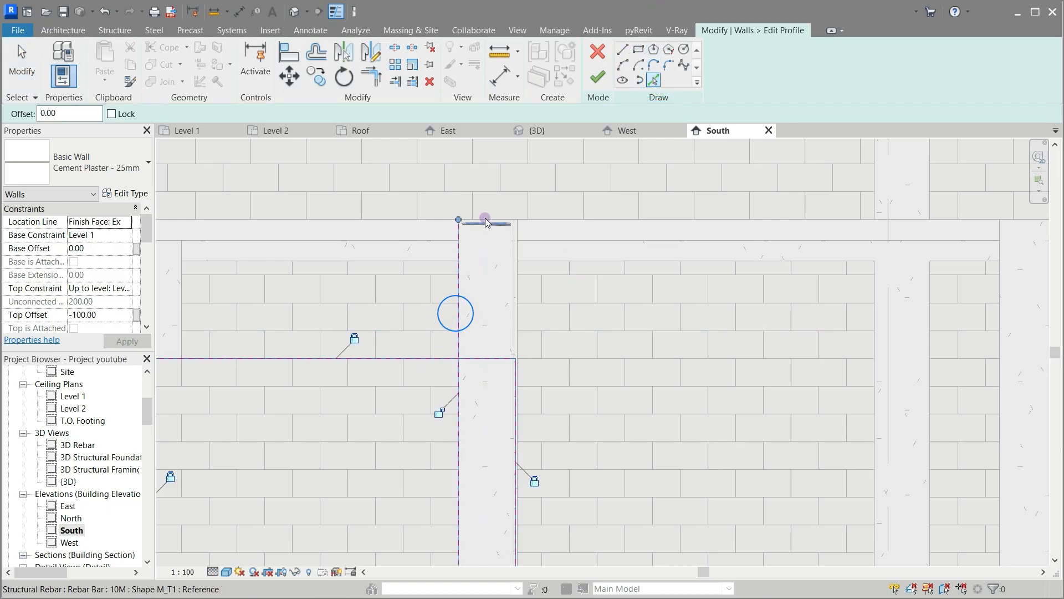
pyautogui.scroll(4, 472, 225)
pyautogui.click(448, 241)
pyautogui.scroll(-2, 504, 201)
pyautogui.scroll(-2, 505, 200)
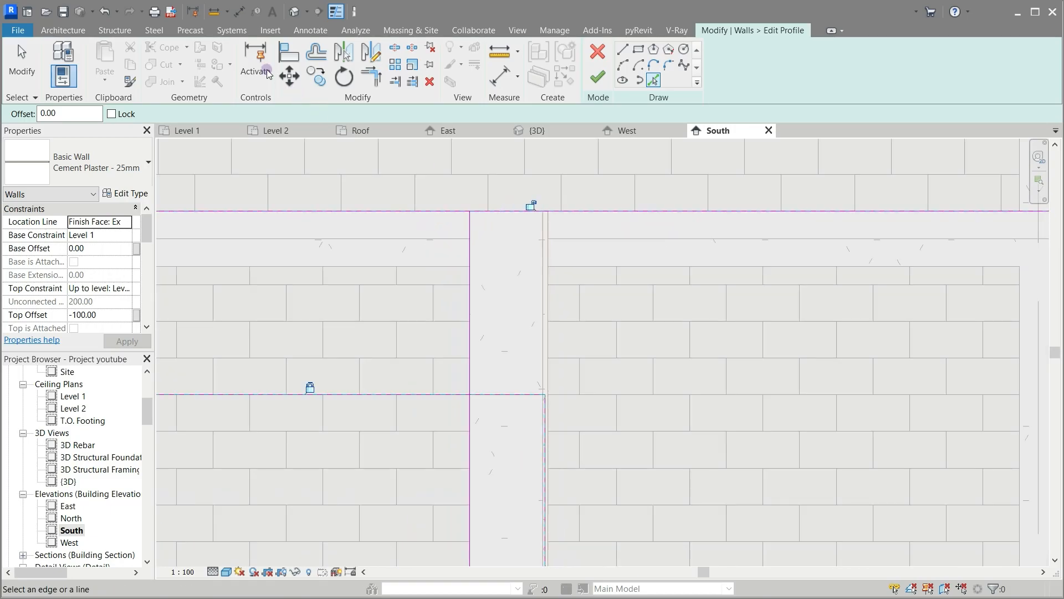
# Step: Trim the profile lines into one stepped outline that covers the low wall and the full-height column, and finish the profile
pyautogui.click(371, 76)
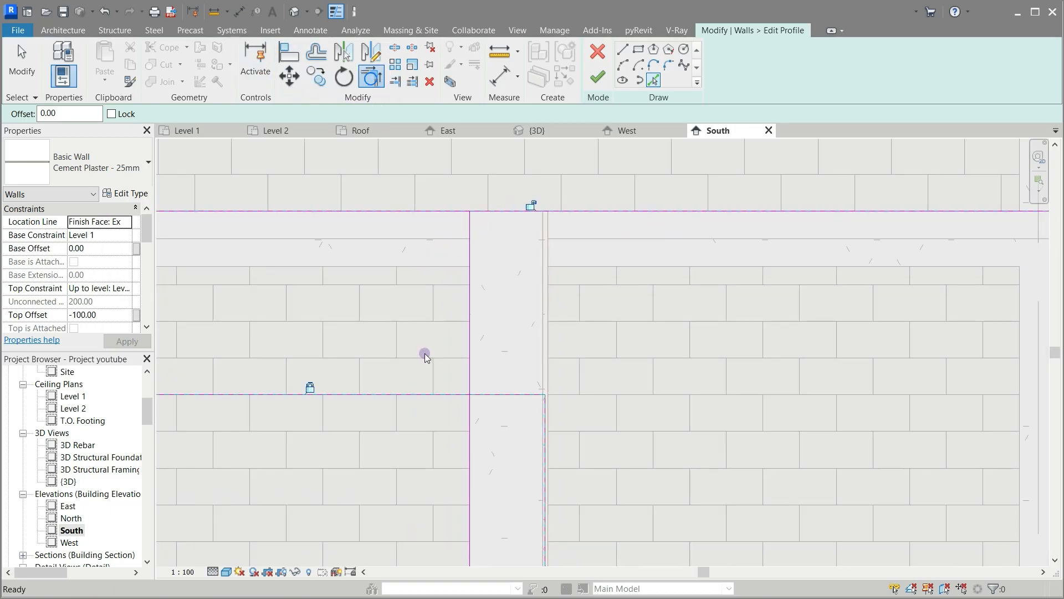
pyautogui.click(367, 394)
pyautogui.click(469, 299)
pyautogui.click(468, 287)
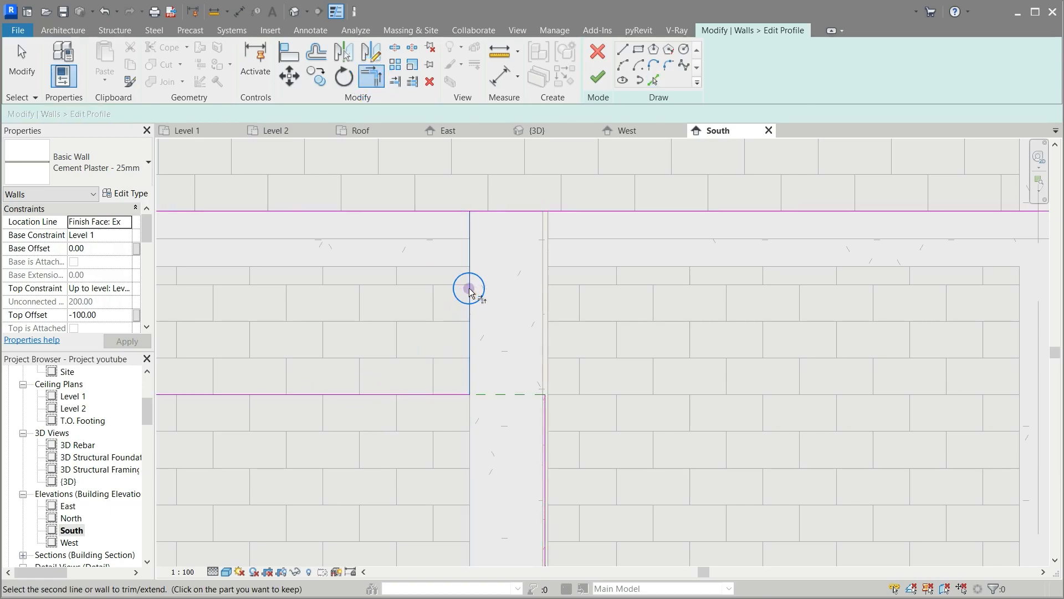
pyautogui.click(509, 211)
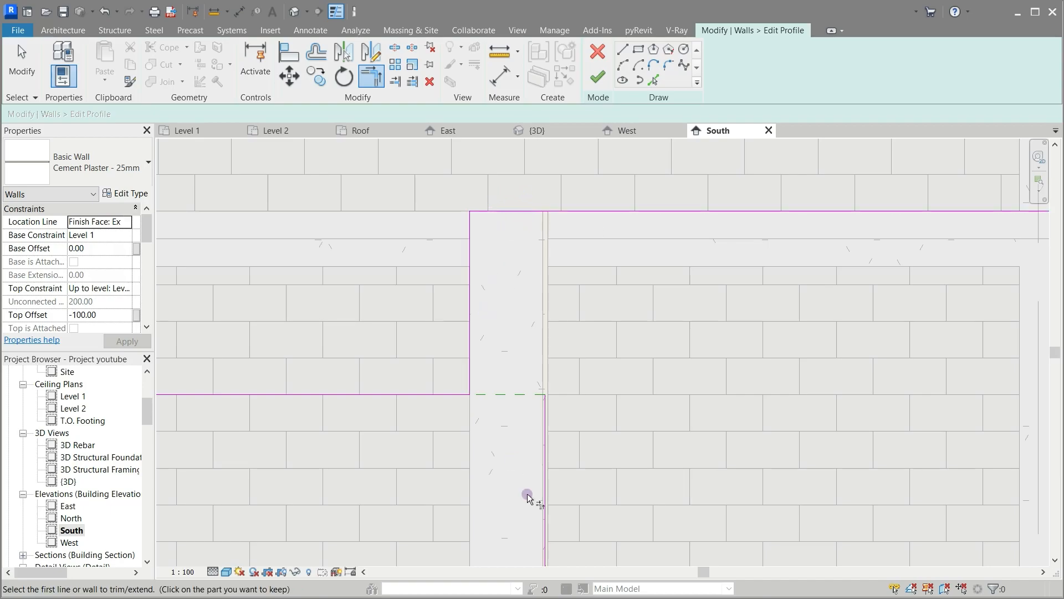
pyautogui.click(543, 486)
pyautogui.click(503, 210)
pyautogui.click(598, 78)
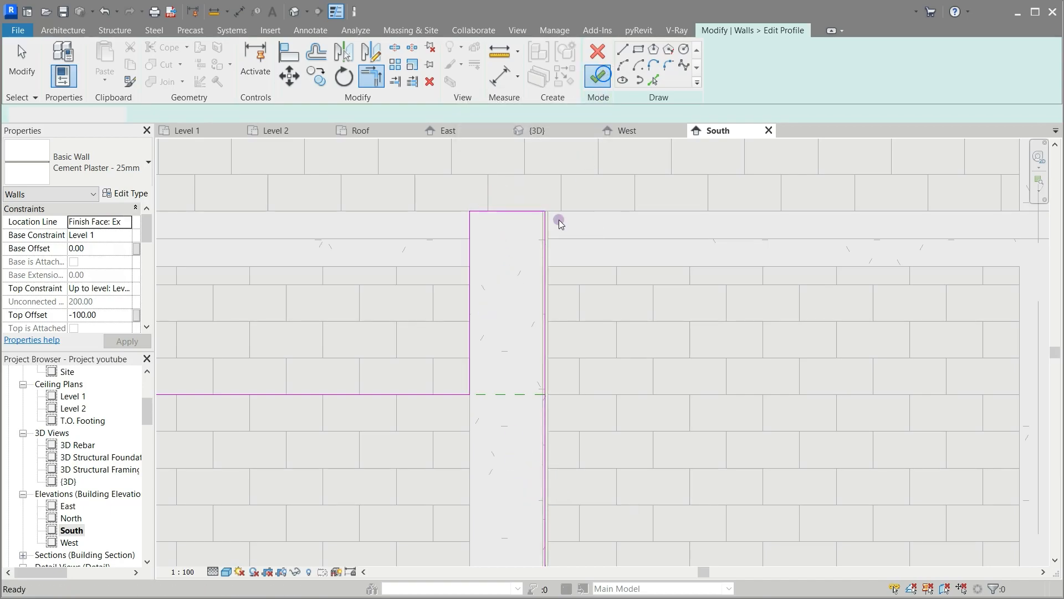
pyautogui.scroll(-4, 567, 227)
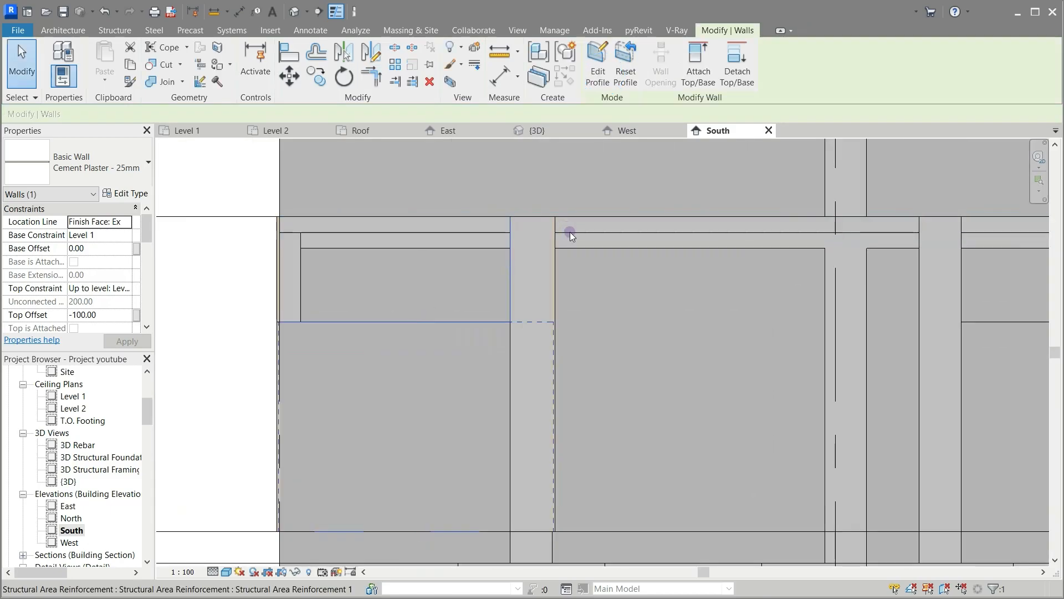
pyautogui.press('Escape')
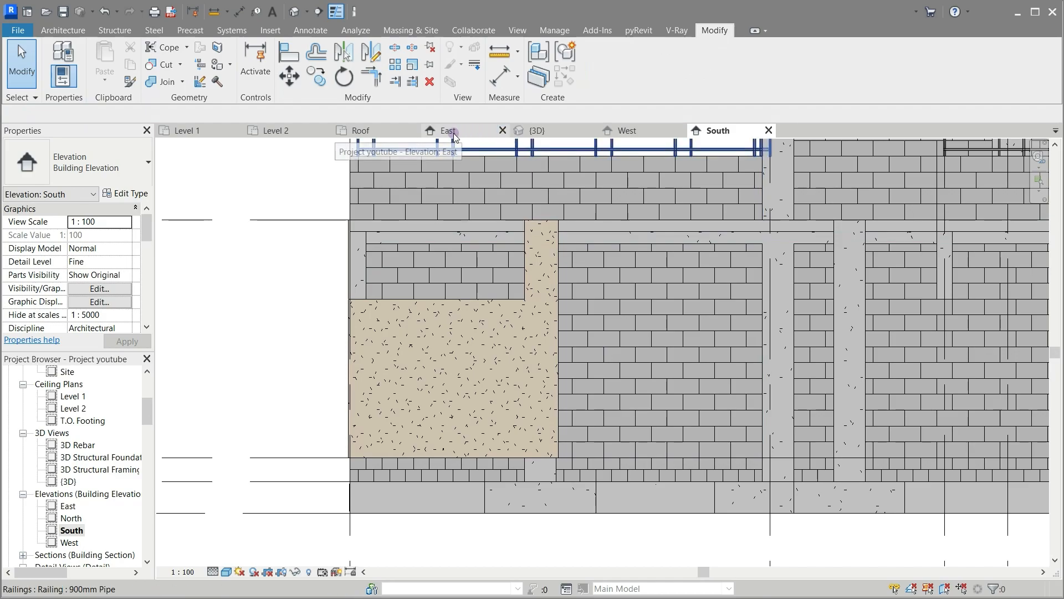
# Step: Inspect the front wall in the 3D view, and reveal the hidden elements in the Level 1 floor plan
pyautogui.click(556, 131)
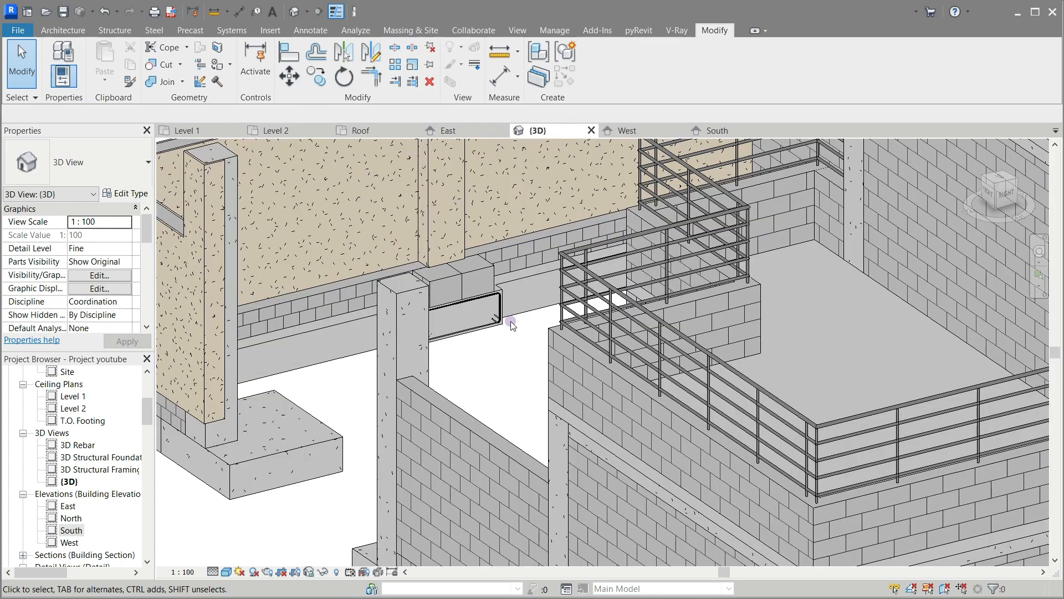
pyautogui.scroll(-2, 511, 344)
pyautogui.keyDown('shift'); pyautogui.moveTo(490, 355); pyautogui.dragTo(473, 364, button='middle'); pyautogui.keyUp('shift')
pyautogui.click(186, 131)
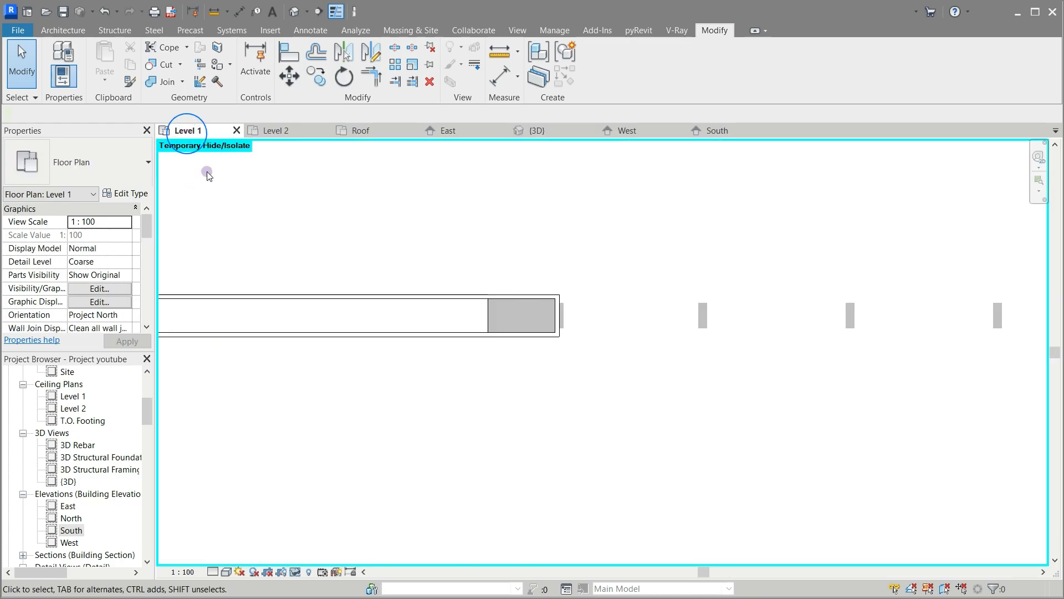
pyautogui.click(311, 573)
pyautogui.scroll(2, 441, 247)
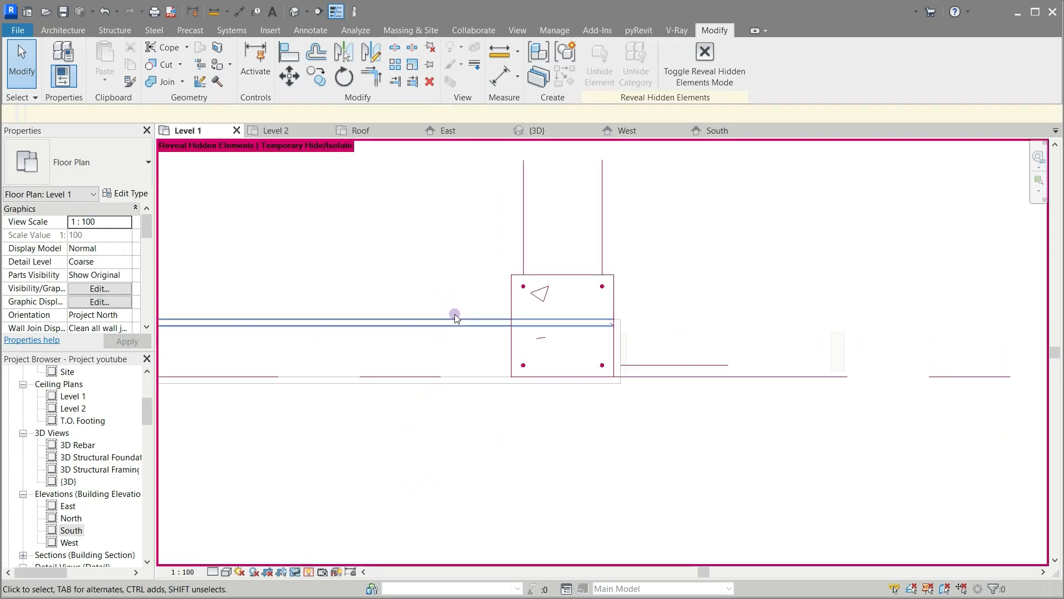
# Step: Shorten the plaster wall on the low front wall's inner face so it ends about 26 short of the column
pyautogui.click(457, 324)
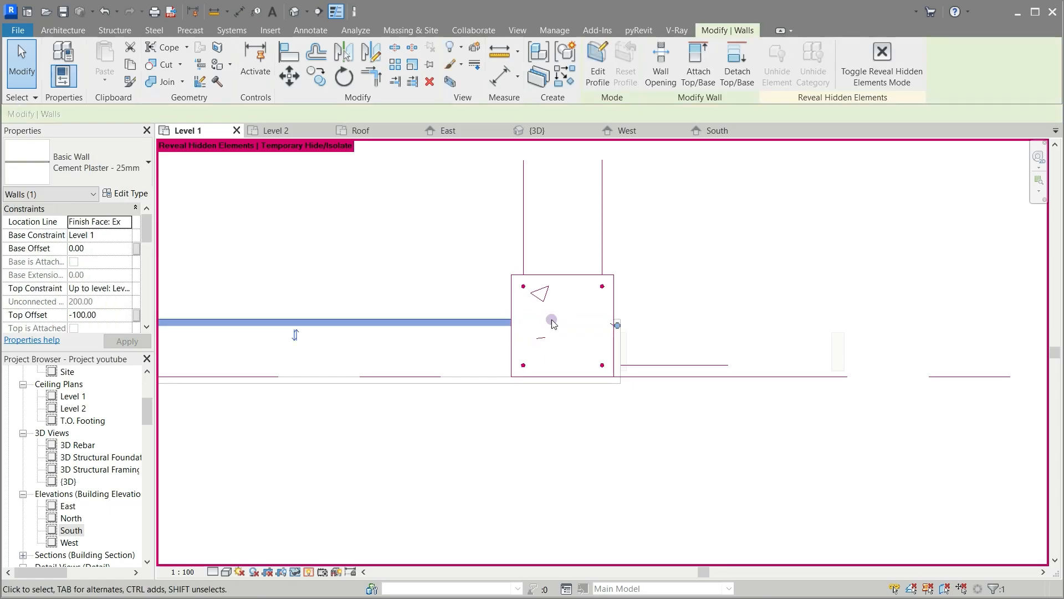
pyautogui.scroll(-3, 610, 321)
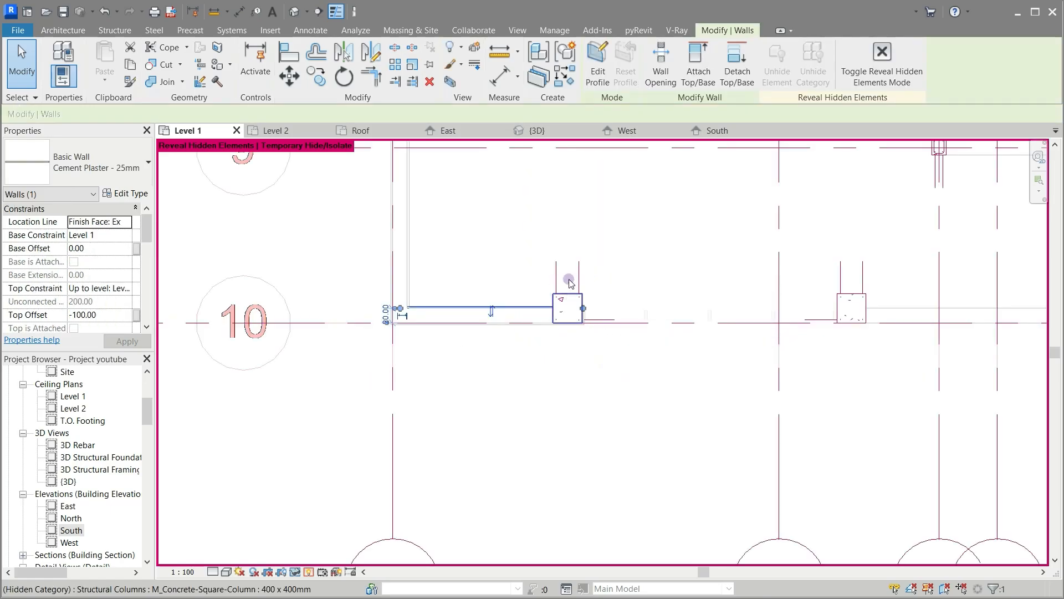
pyautogui.scroll(5, 571, 282)
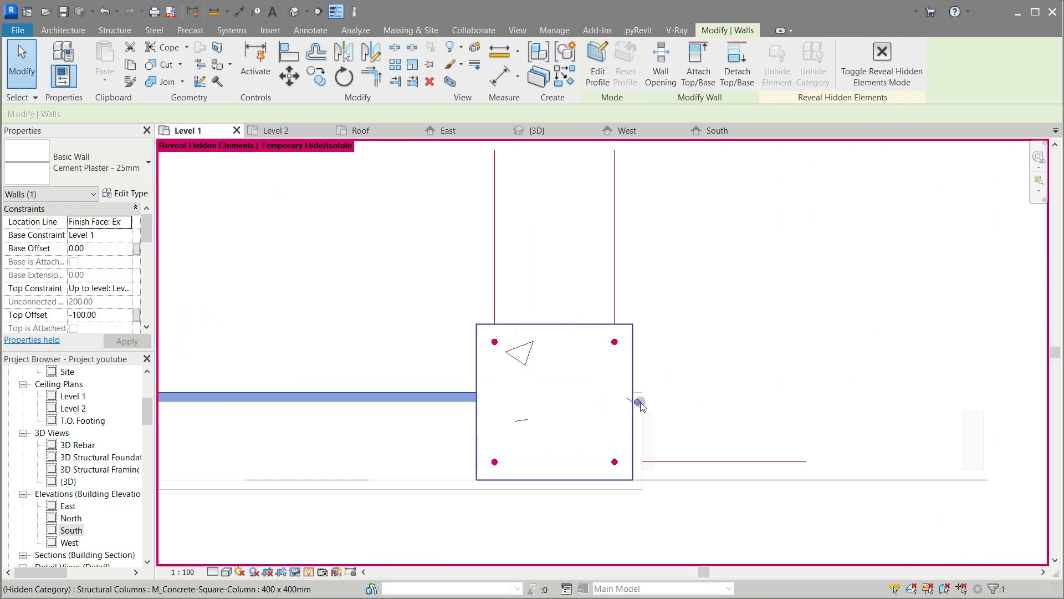
pyautogui.moveTo(636, 403); pyautogui.dragTo(418, 393)
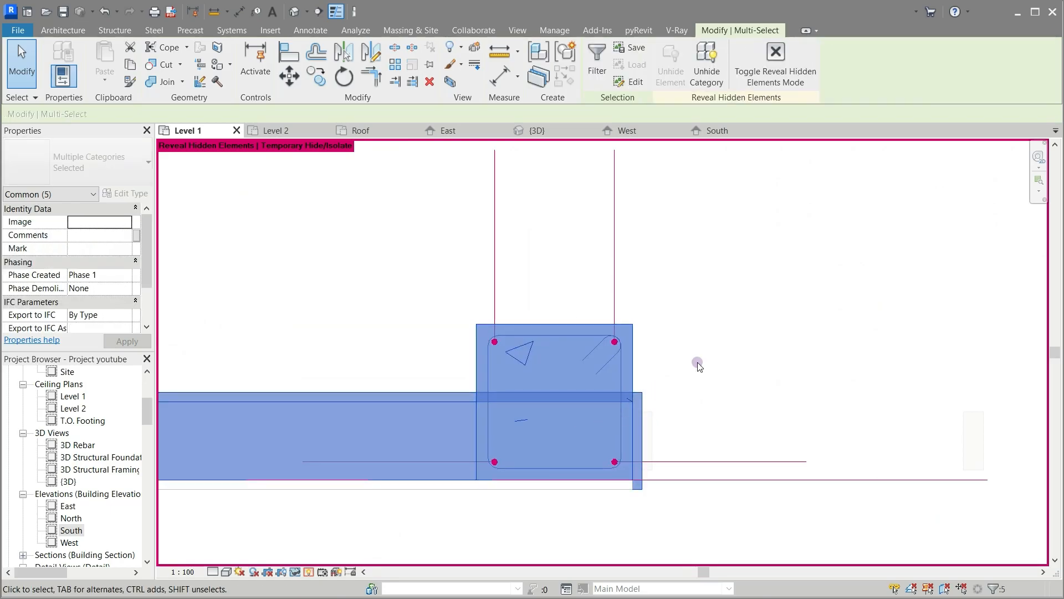
pyautogui.click(697, 362)
pyautogui.click(417, 402)
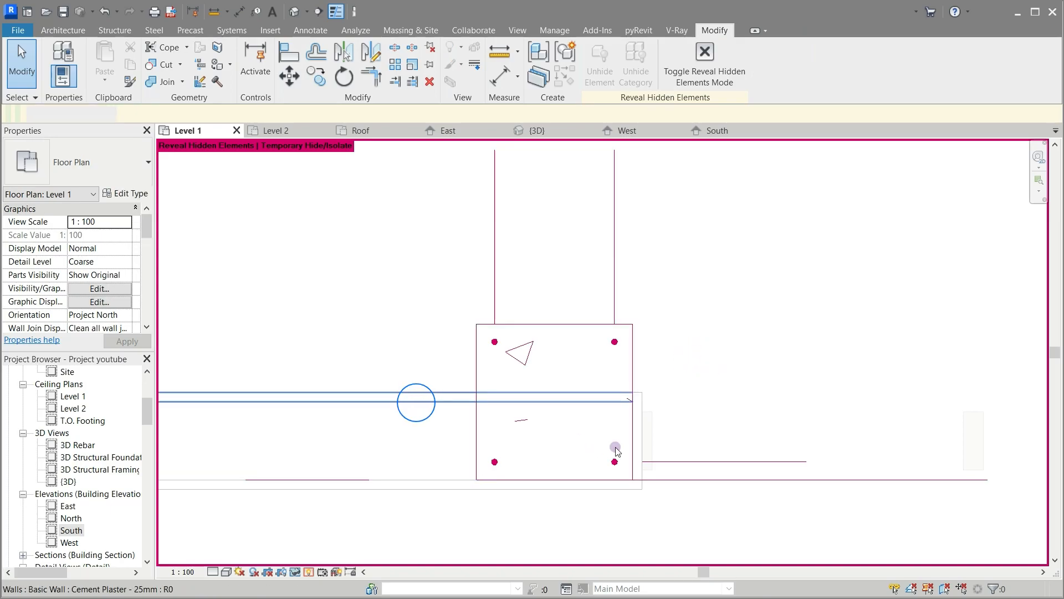
pyautogui.moveTo(640, 405); pyautogui.dragTo(375, 407)
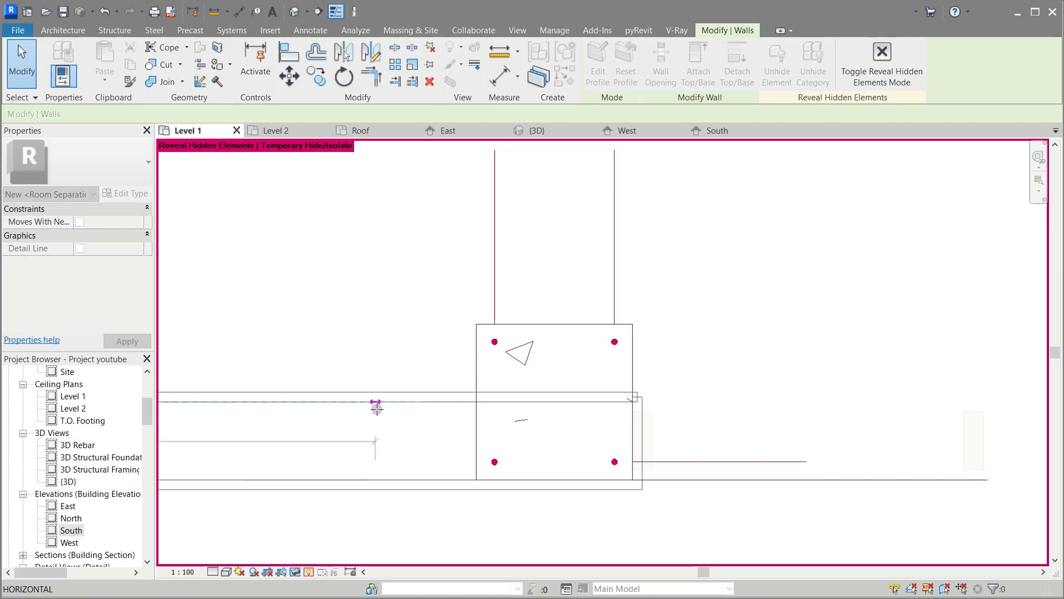
pyautogui.click(681, 374)
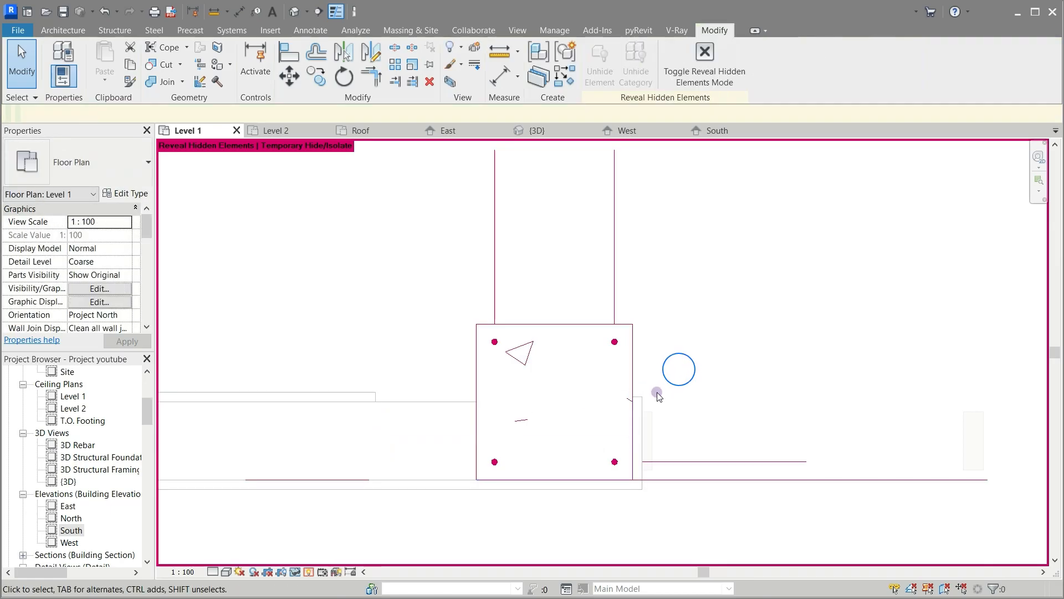
# Step: Extend the plaster on the column's opening side to its back corner, and add matching walls 40 along the back and about 16 down the opposite side
pyautogui.click(642, 406)
pyautogui.moveTo(632, 397); pyautogui.dragTo(632, 324)
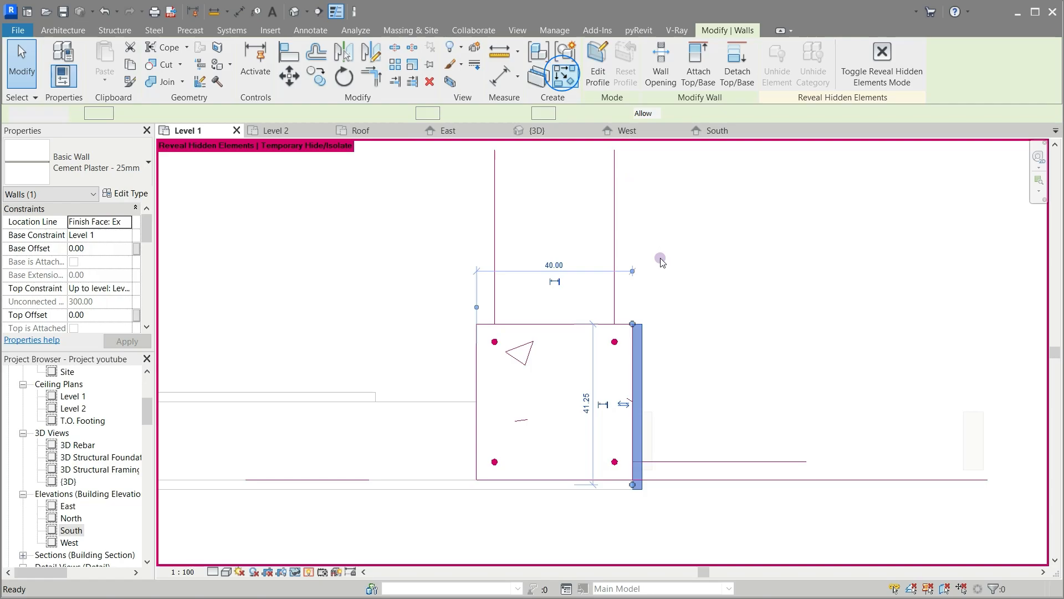
pyautogui.press('c')
pyautogui.press('s')
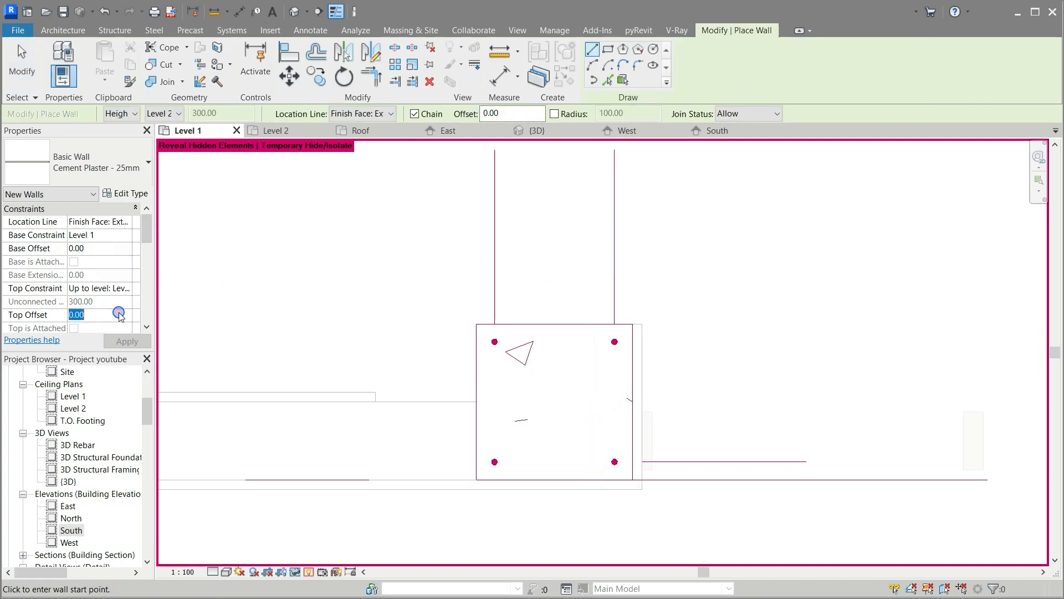
pyautogui.click(631, 323)
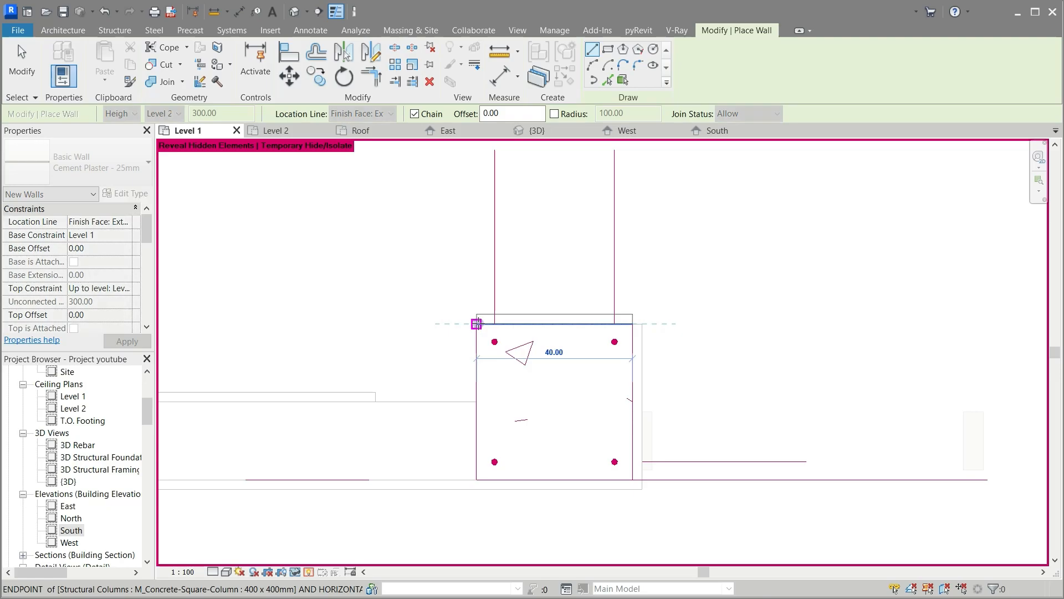
pyautogui.click(476, 324)
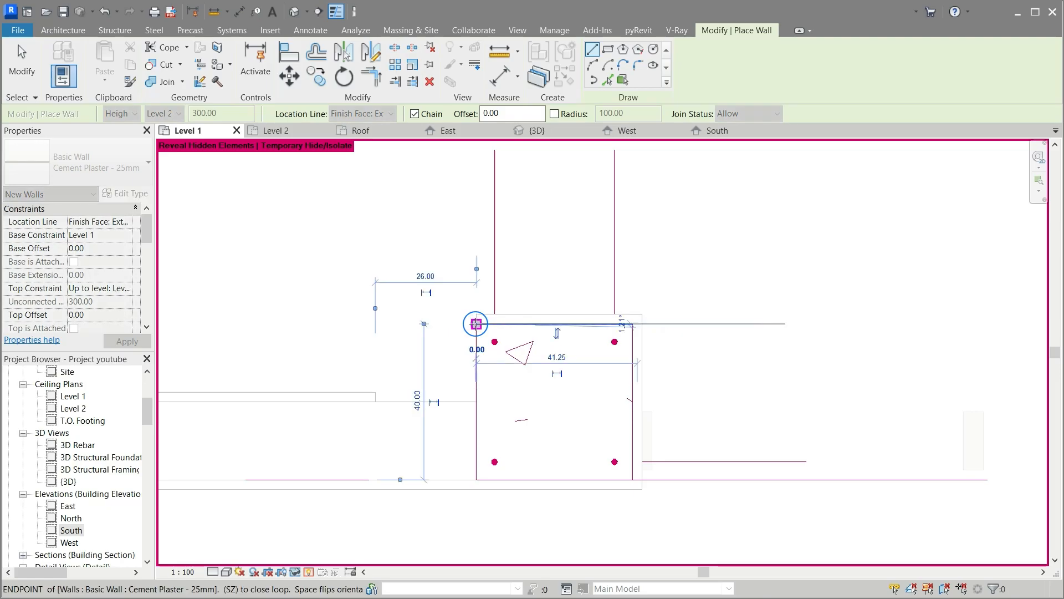
pyautogui.click(474, 386)
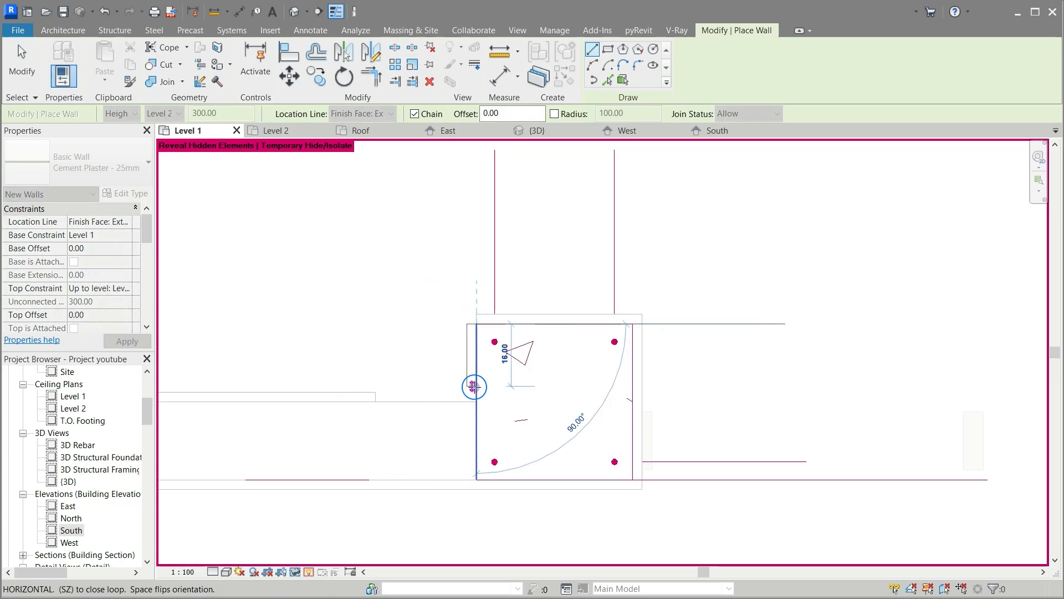
pyautogui.press('Escape')
pyautogui.press('Escape')
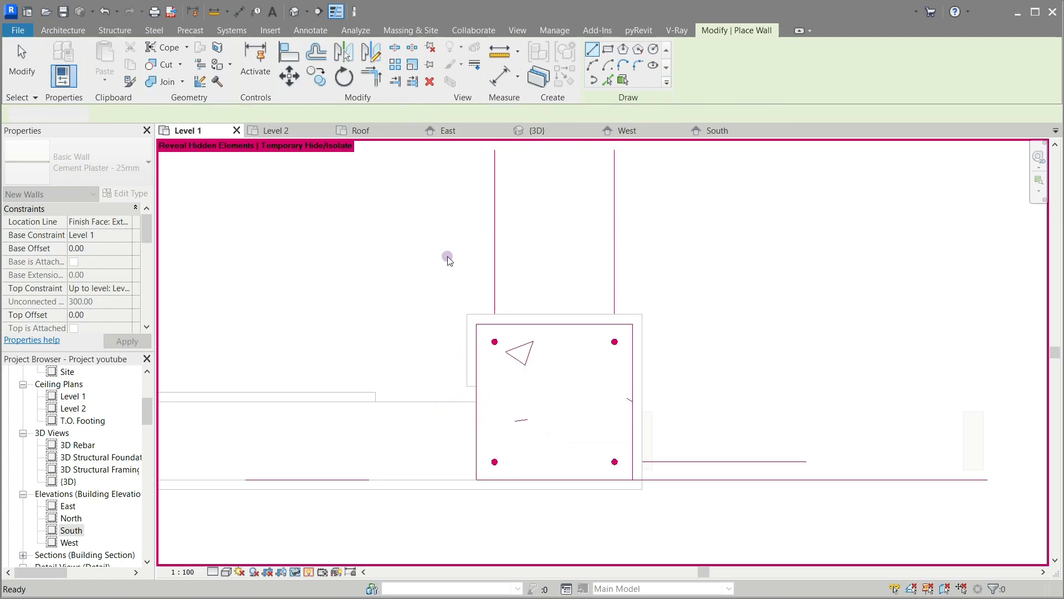
# Step: Trim the low front wall's inner plaster to a corner with the column's side plaster, and stop revealing hidden elements
pyautogui.click(367, 85)
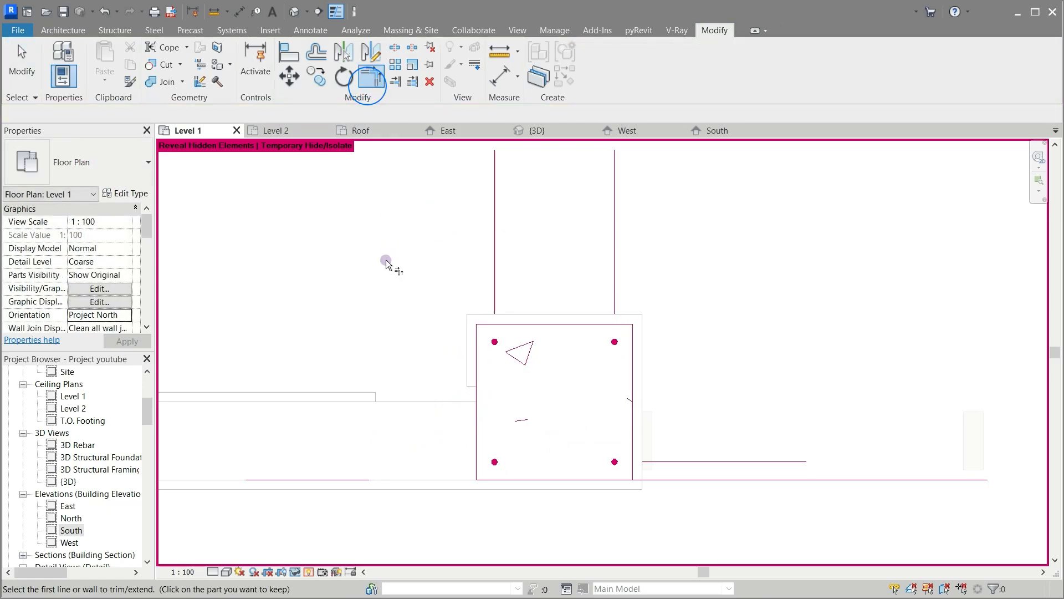
pyautogui.click(450, 375)
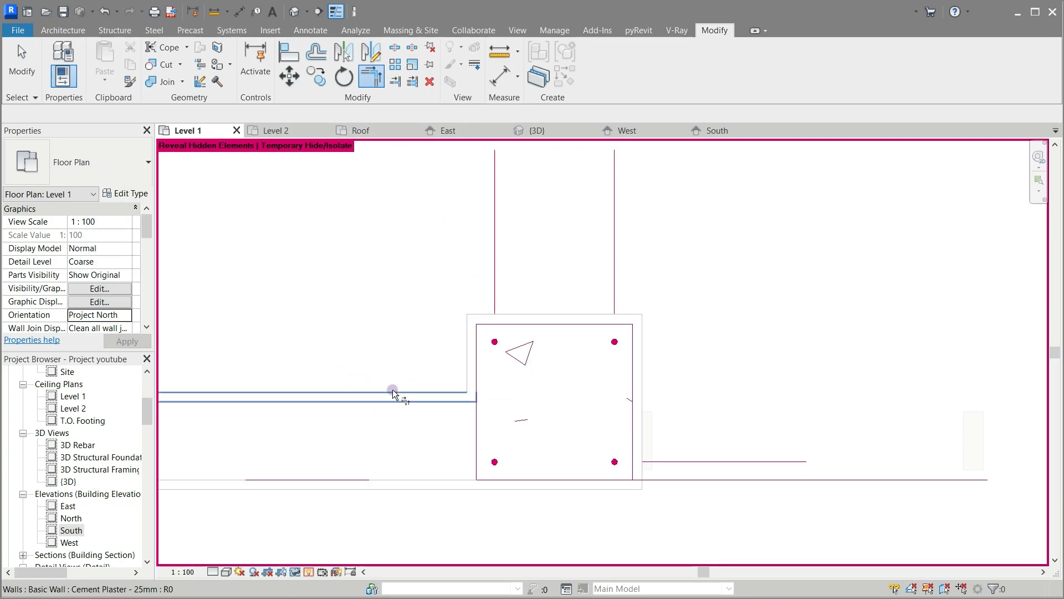
pyautogui.click(309, 572)
pyautogui.press('Escape')
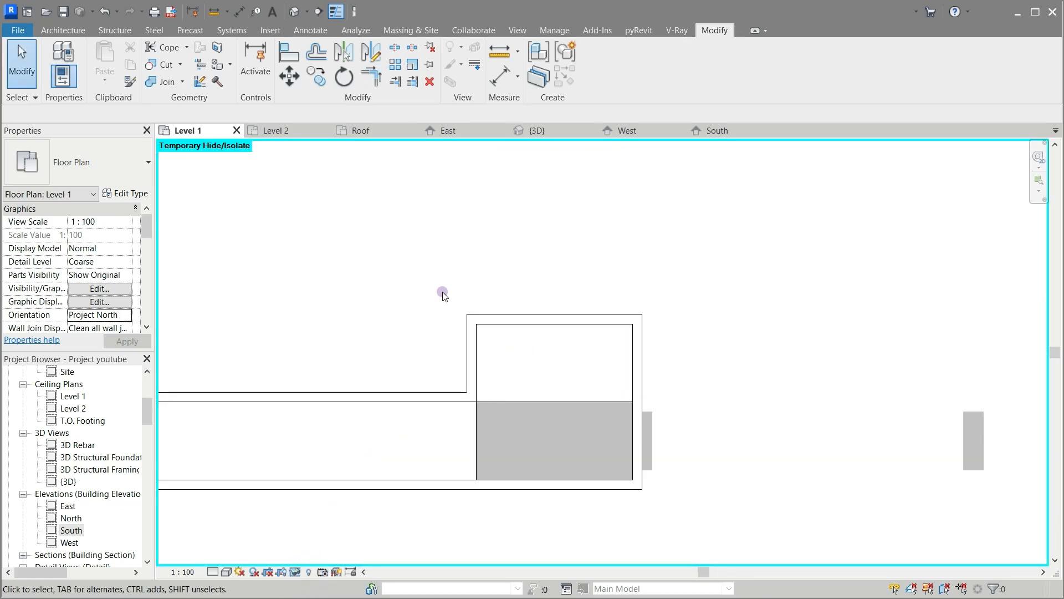
# Step: Examine the plaster on the column's garden side in the 3D view, the West elevation and the Level 1 floor plan
pyautogui.click(532, 131)
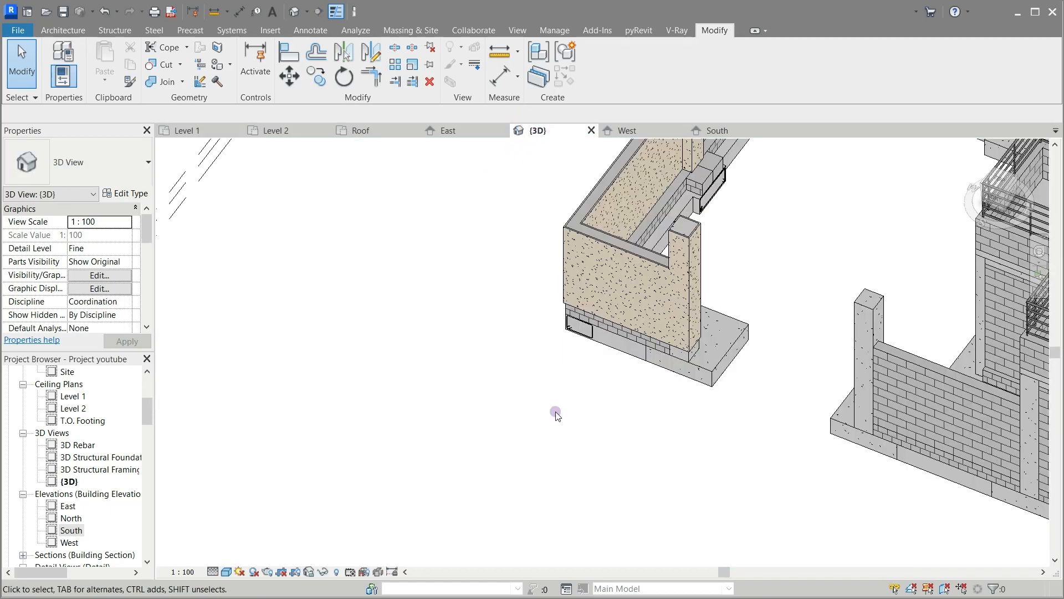
pyautogui.keyDown('shift'); pyautogui.moveTo(546, 417); pyautogui.dragTo(205, 349, button='middle'); pyautogui.keyUp('shift')
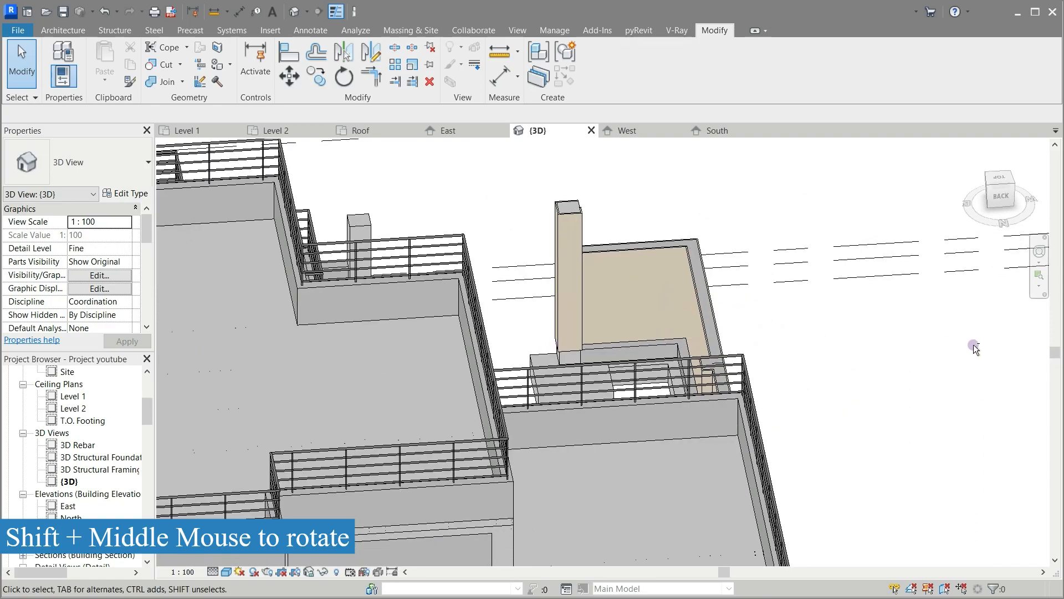
pyautogui.keyDown('shift'); pyautogui.moveTo(934, 341); pyautogui.dragTo(742, 326, button='middle'); pyautogui.keyUp('shift')
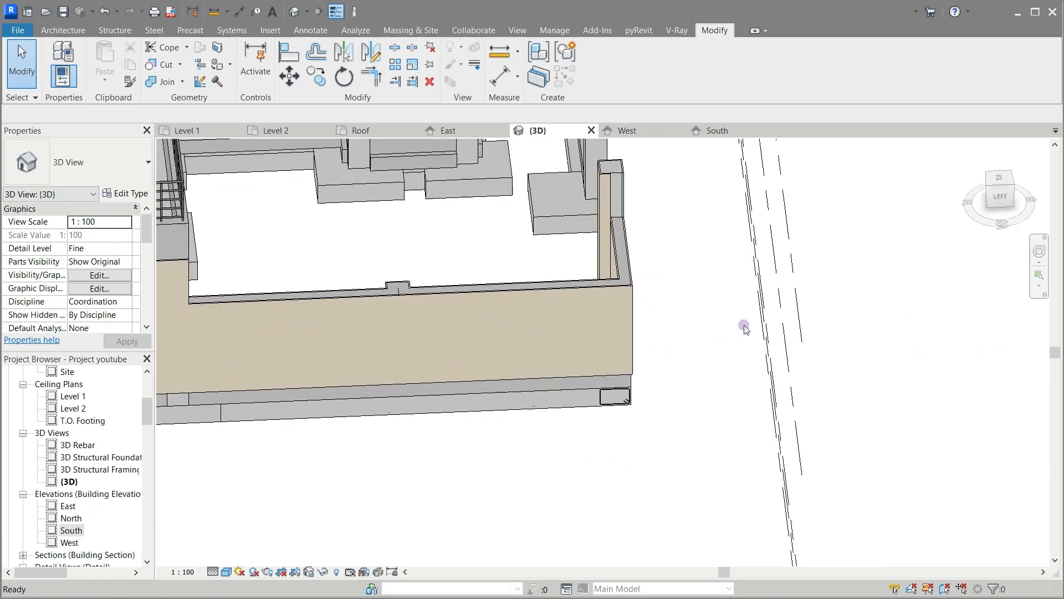
pyautogui.scroll(2, 678, 165)
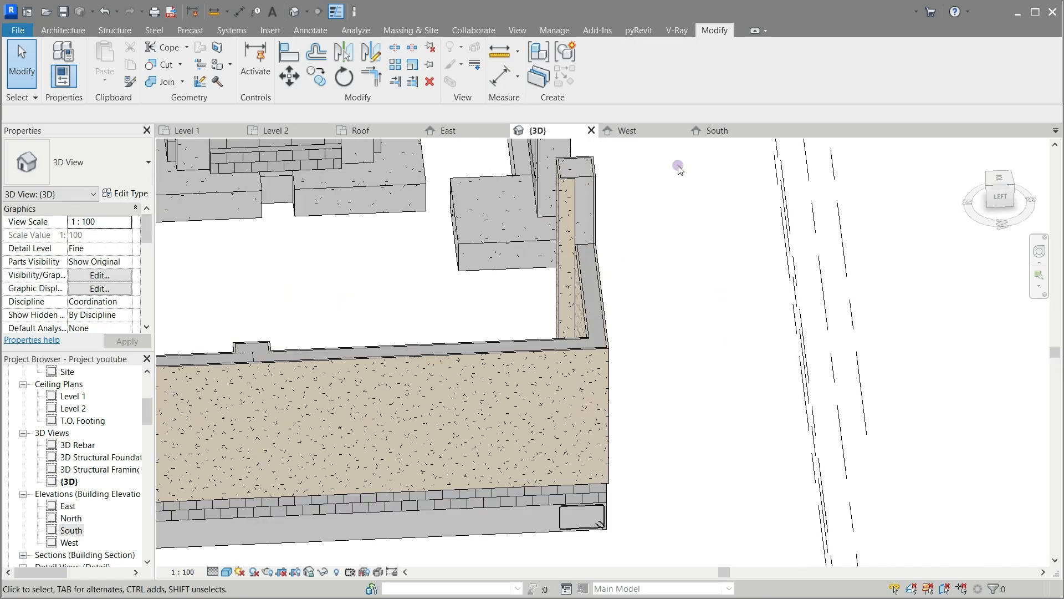
pyautogui.scroll(2, 677, 165)
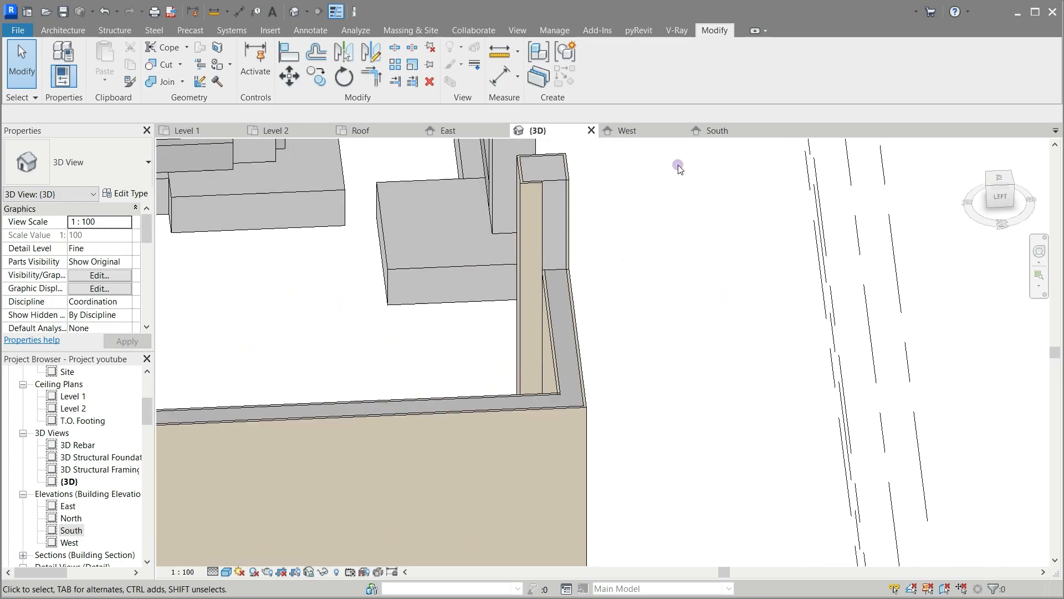
pyautogui.click(543, 215)
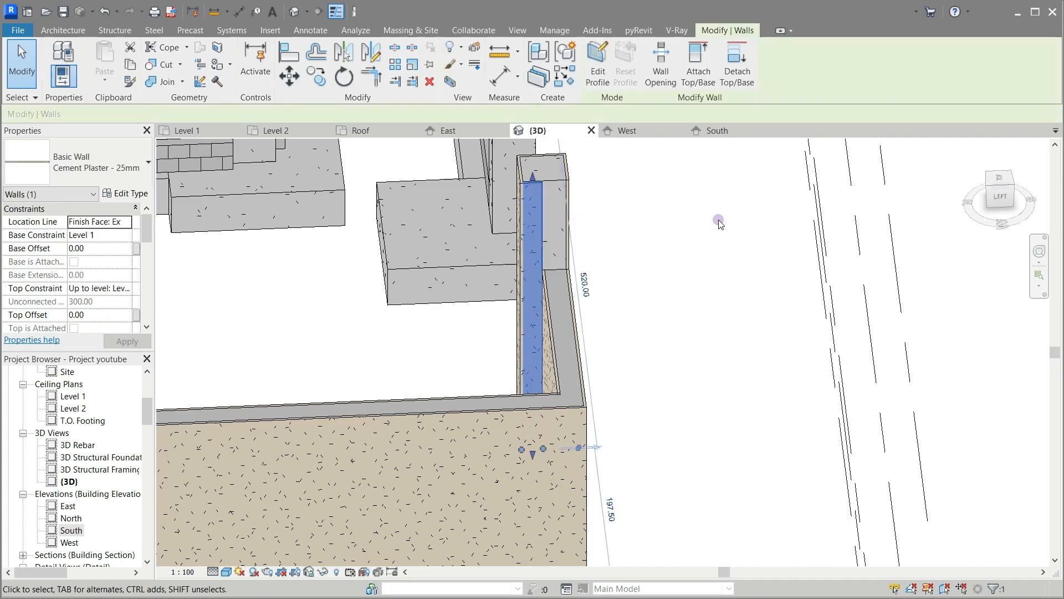
pyautogui.click(635, 133)
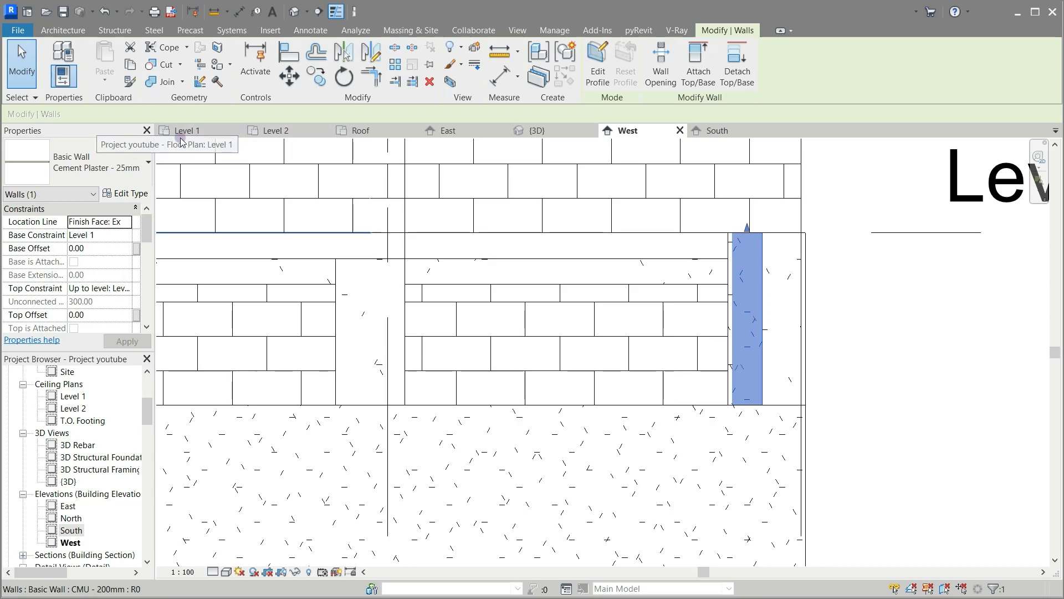
pyautogui.click(188, 132)
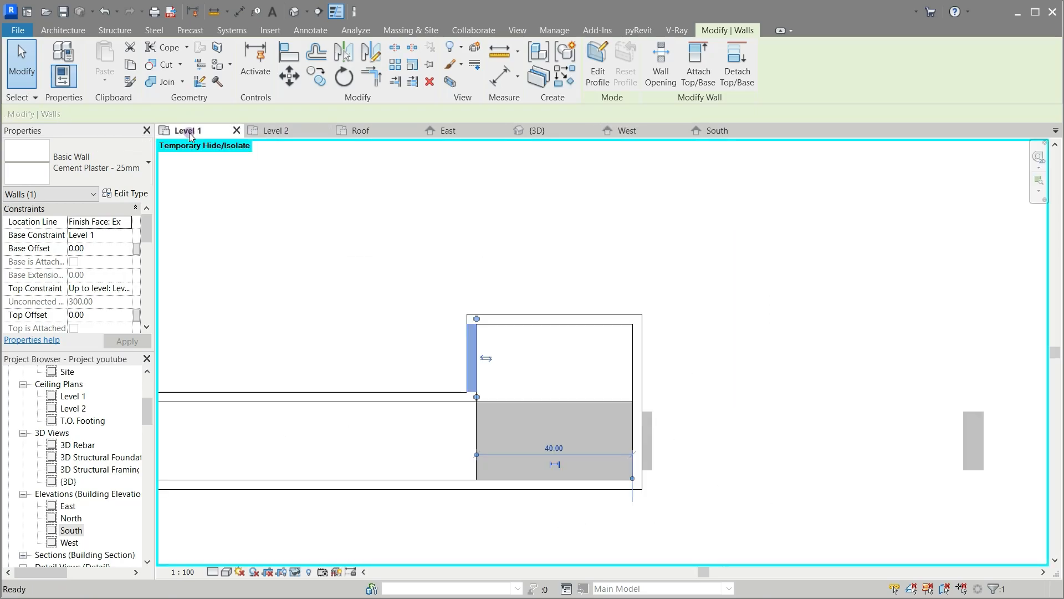
pyautogui.click(404, 300)
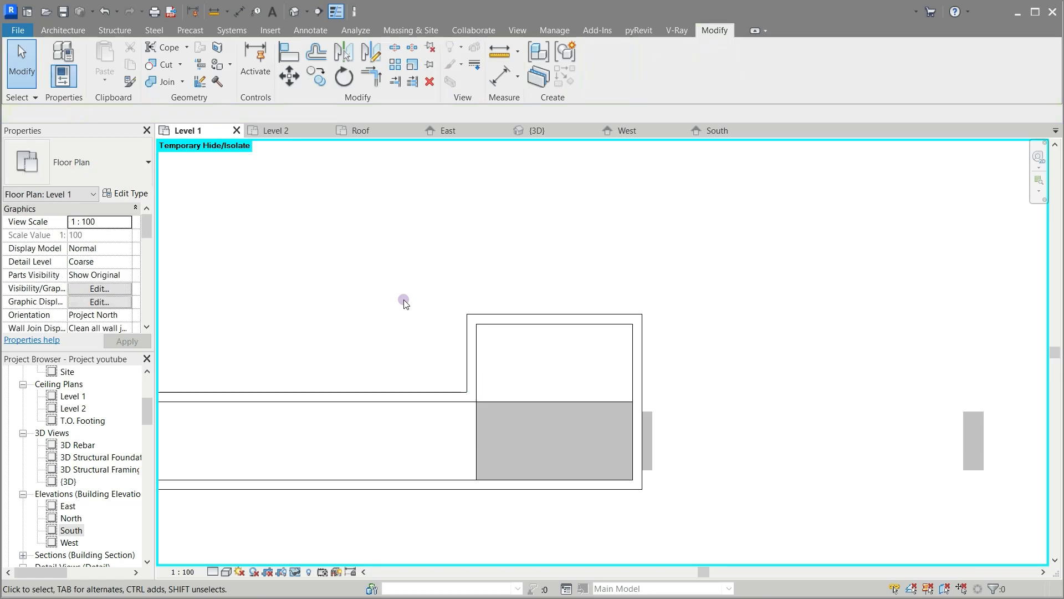
pyautogui.scroll(-2, 728, 259)
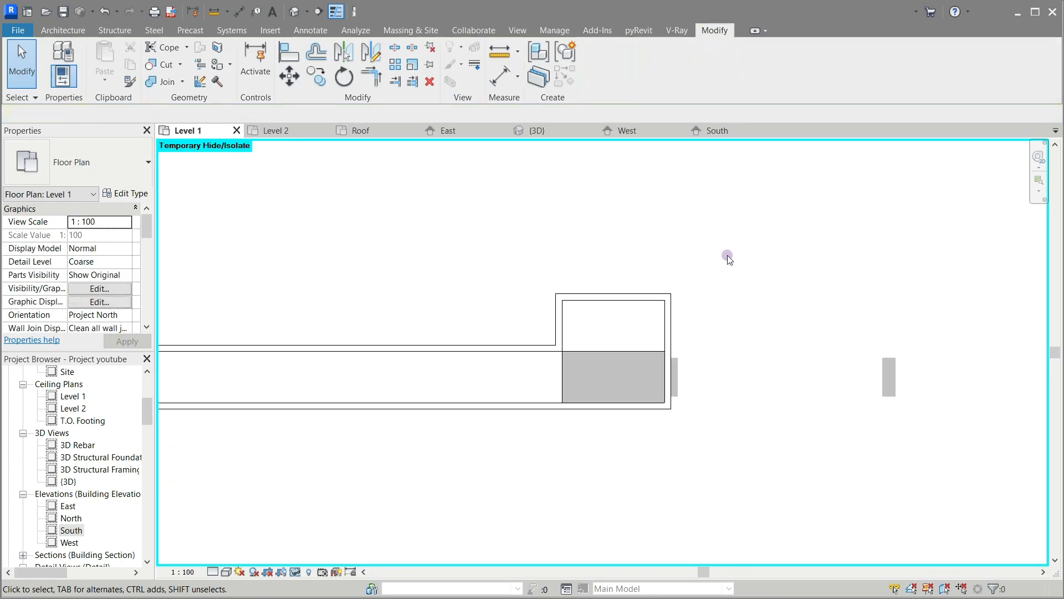
# Step: Add a Cement Plaster - 25mm wall 20 long with base offset 100 on the column's uncovered side above the low wall
pyautogui.click(560, 317)
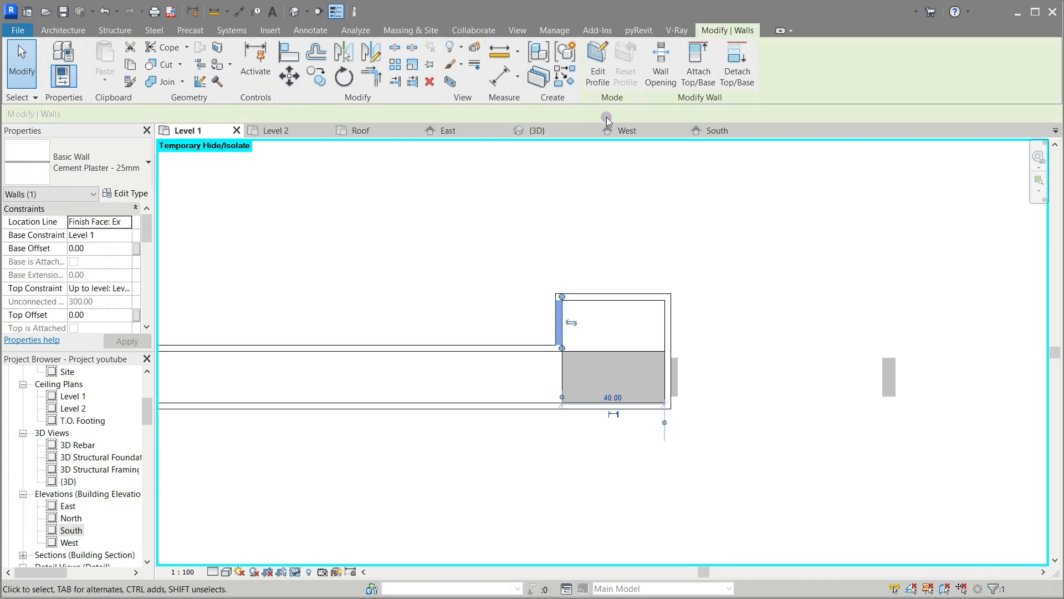
pyautogui.click(566, 77)
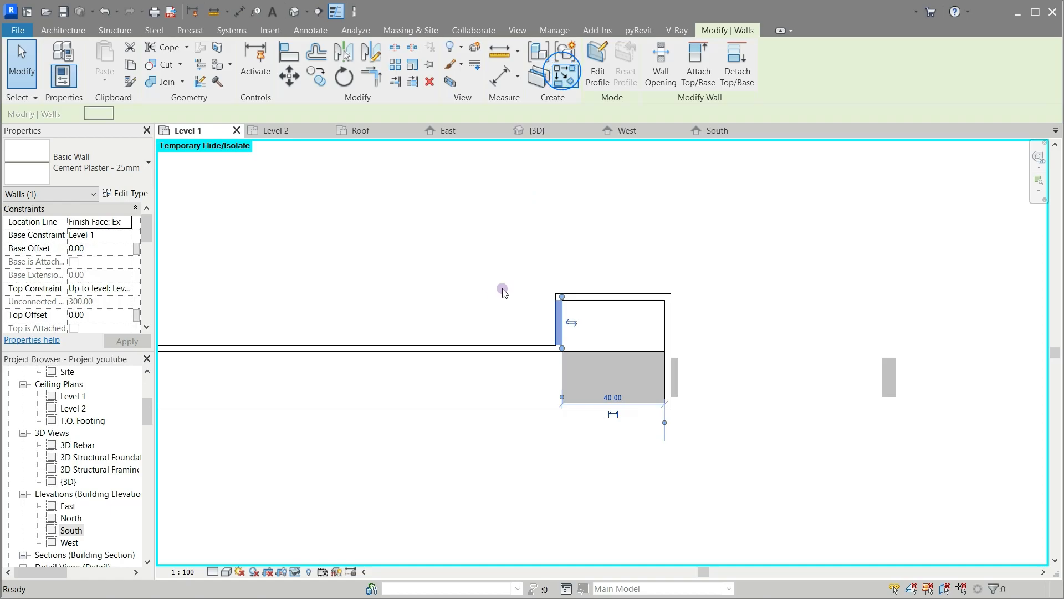
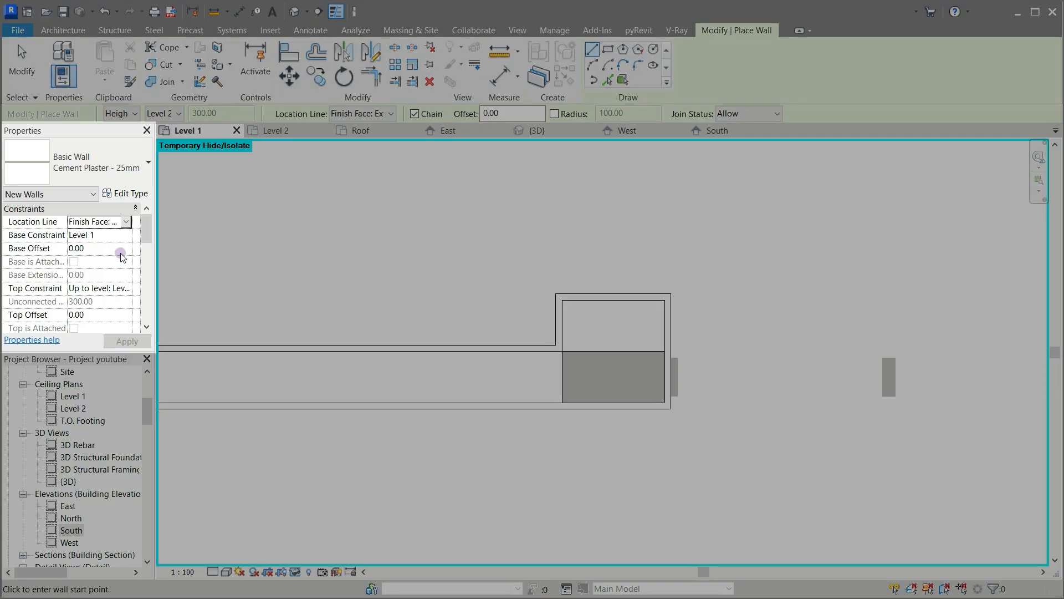
pyautogui.click(120, 250)
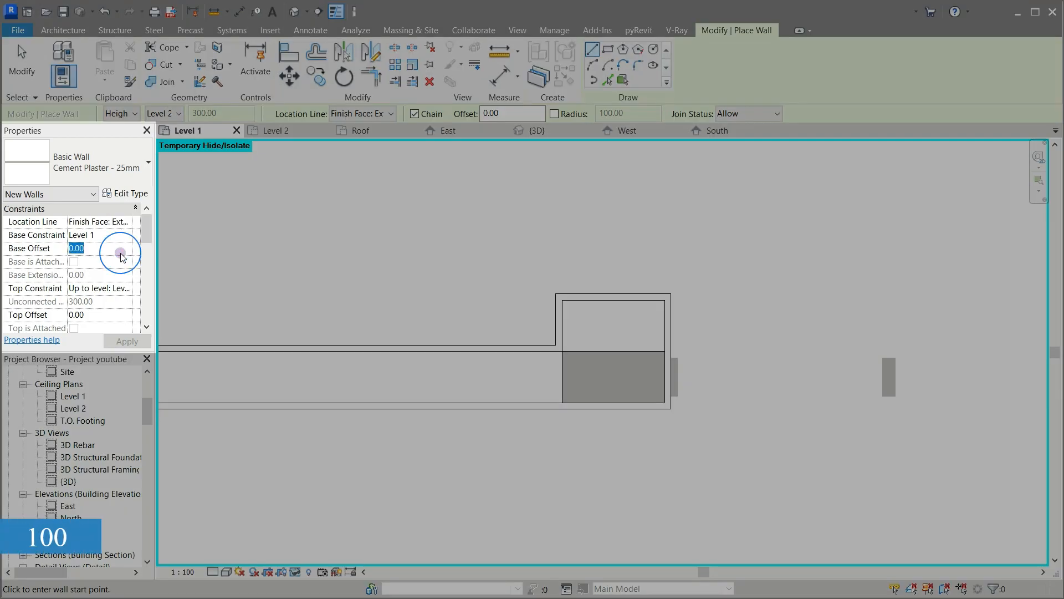
pyautogui.write('100')
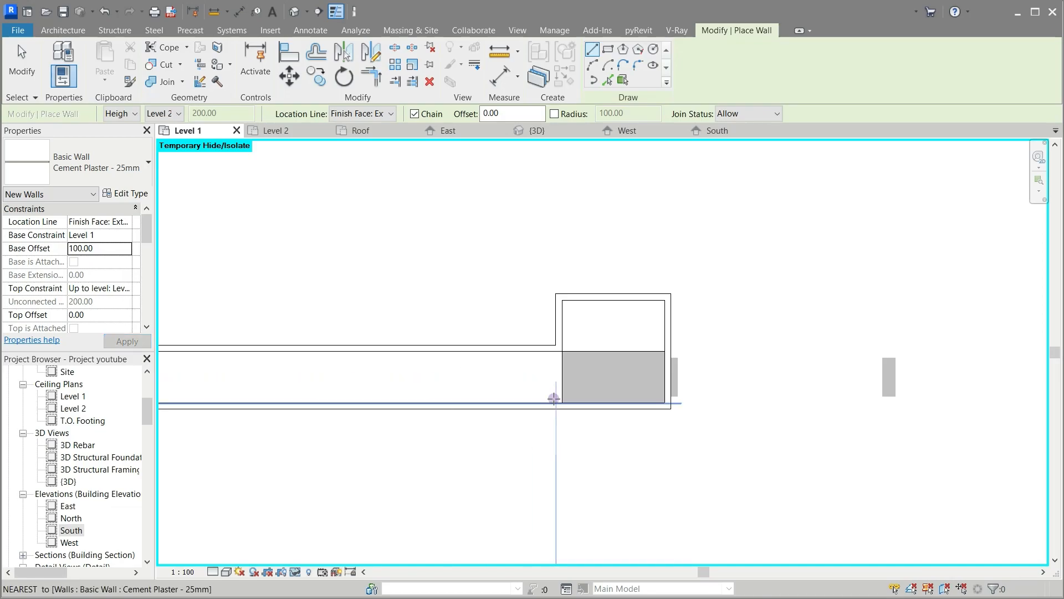
pyautogui.scroll(4, 554, 399)
pyautogui.scroll(1, 554, 398)
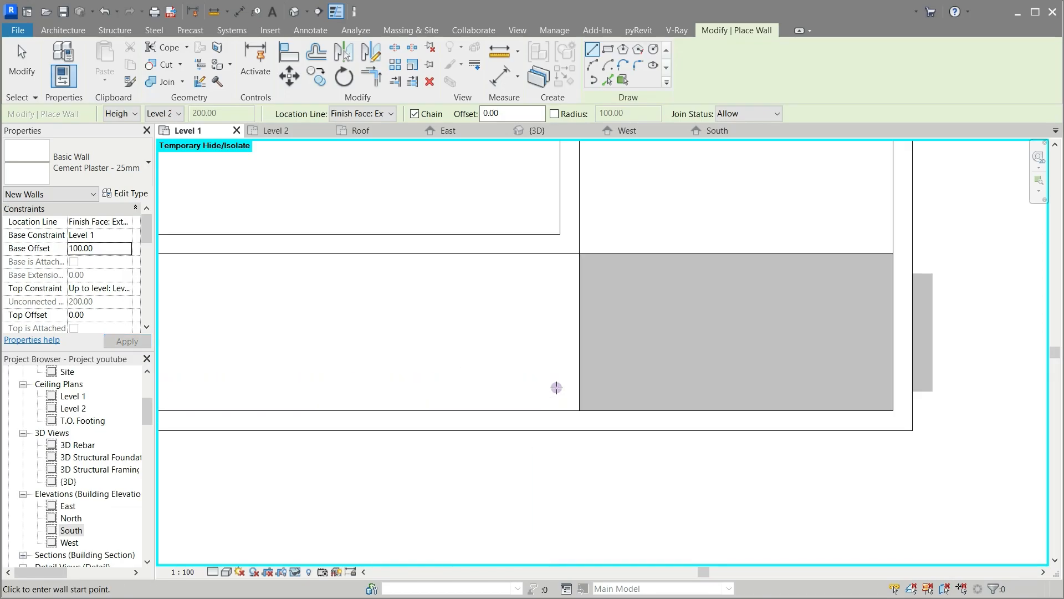
pyautogui.click(579, 254)
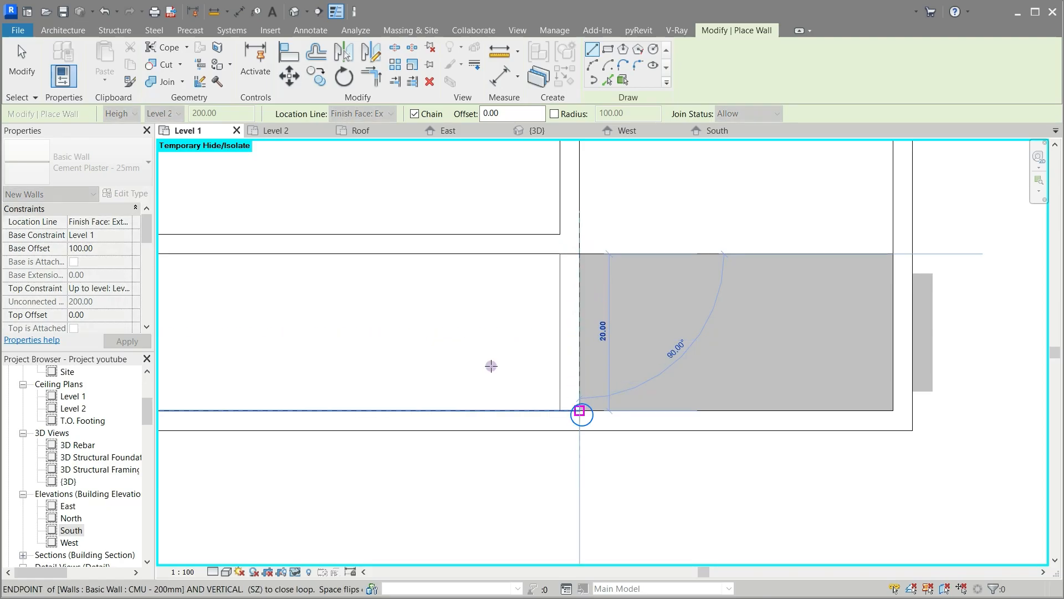
pyautogui.click(491, 366)
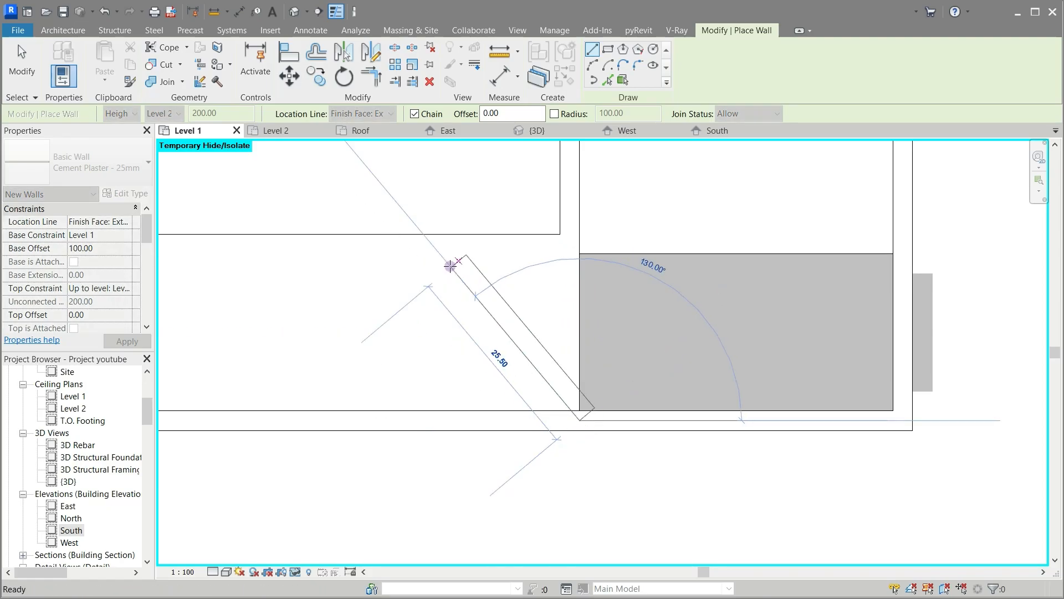
pyautogui.press('Escape')
pyautogui.press('Escape')
# Step: Inspect the plastered front column and low walls in 3D, and review the garage area in the Level 1 floor plan
pyautogui.click(536, 131)
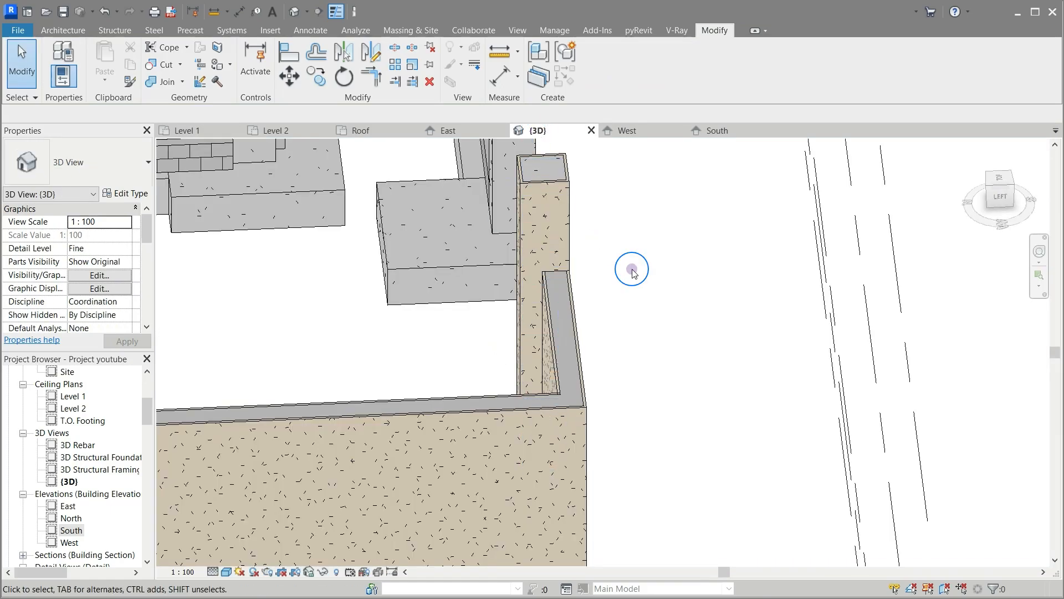
pyautogui.scroll(-2, 632, 269)
pyautogui.scroll(-4, 645, 280)
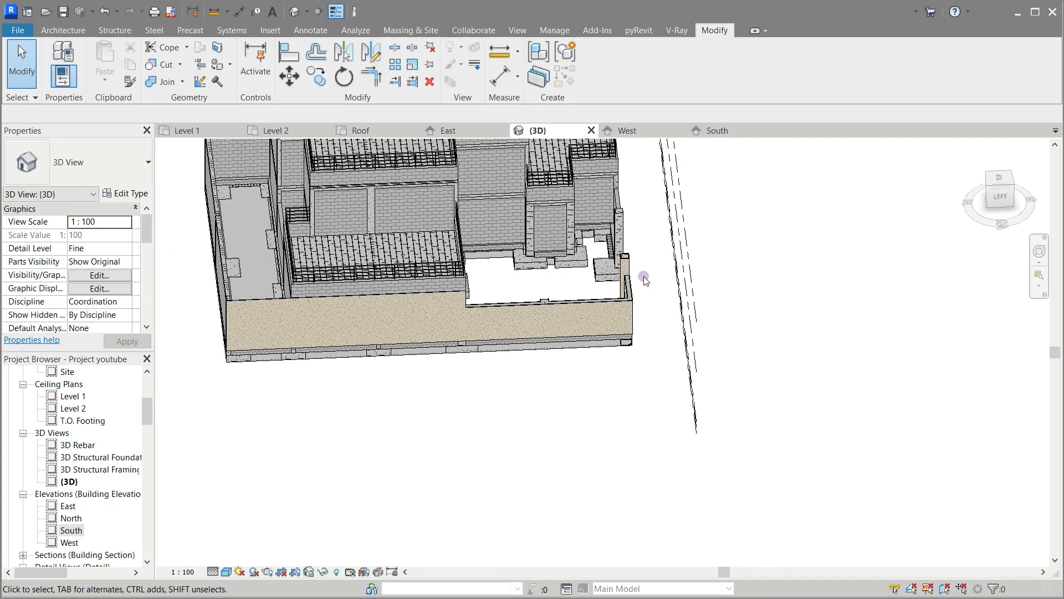
pyautogui.keyDown('shift'); pyautogui.moveTo(780, 294); pyautogui.dragTo(508, 316, button='middle'); pyautogui.keyUp('shift')
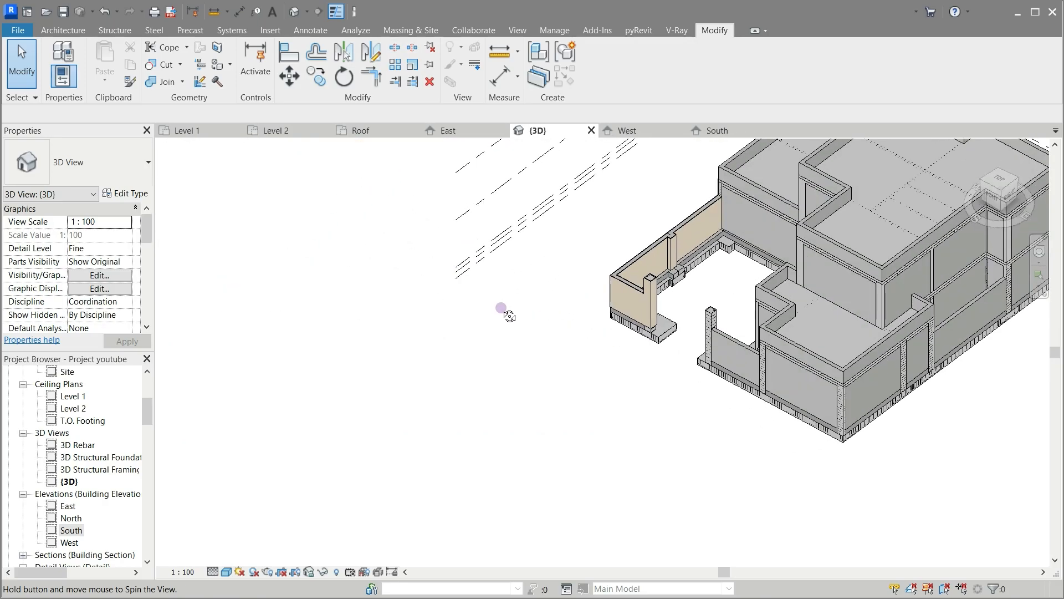
pyautogui.click(195, 132)
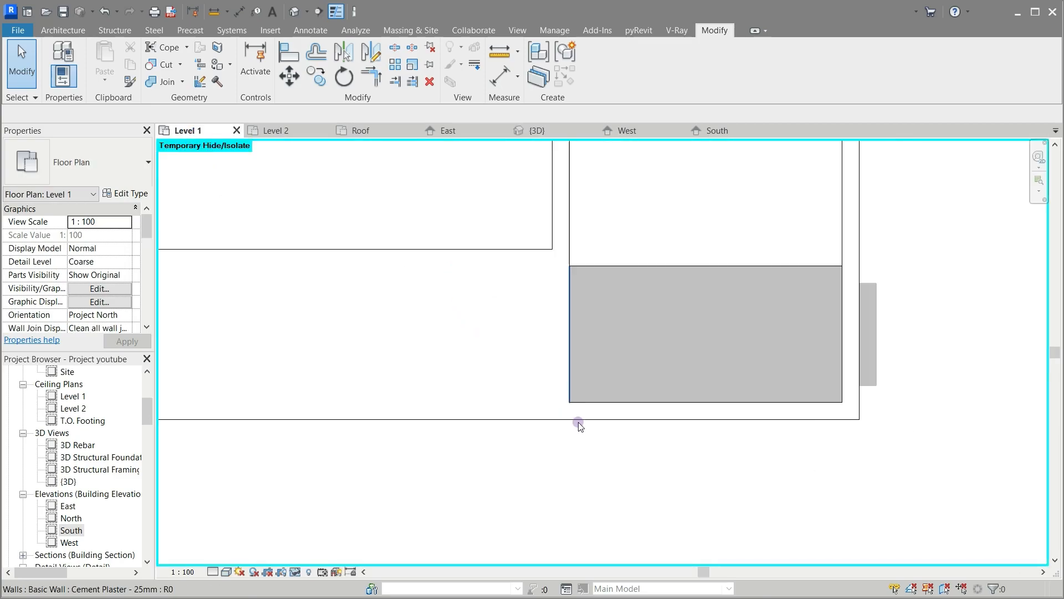
pyautogui.scroll(-10, 637, 485)
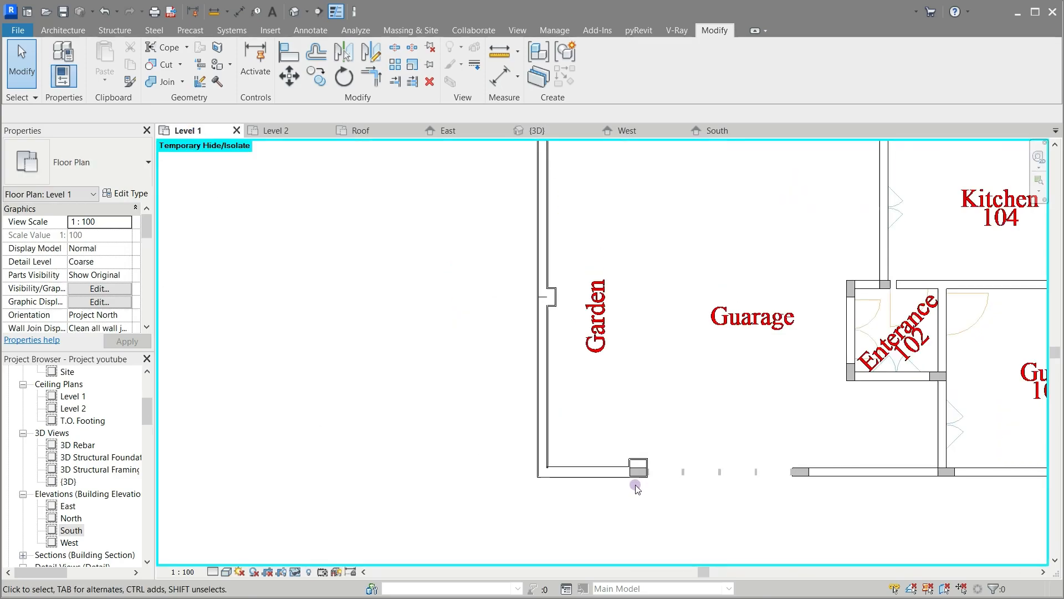
pyautogui.scroll(-2, 636, 488)
pyautogui.scroll(4, 894, 179)
pyautogui.scroll(-2, 580, 301)
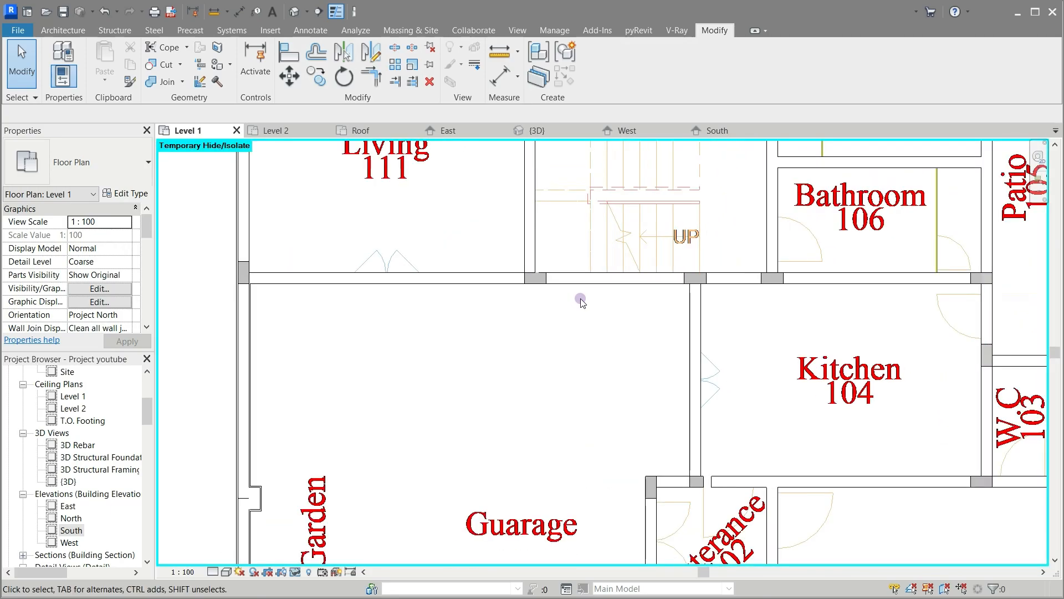
# Step: Add a Cement Plaster - 25mm wall with top offset 0 along the garage's back wall, from the garden wall to the kitchen wall
pyautogui.click(250, 375)
pyautogui.click(564, 79)
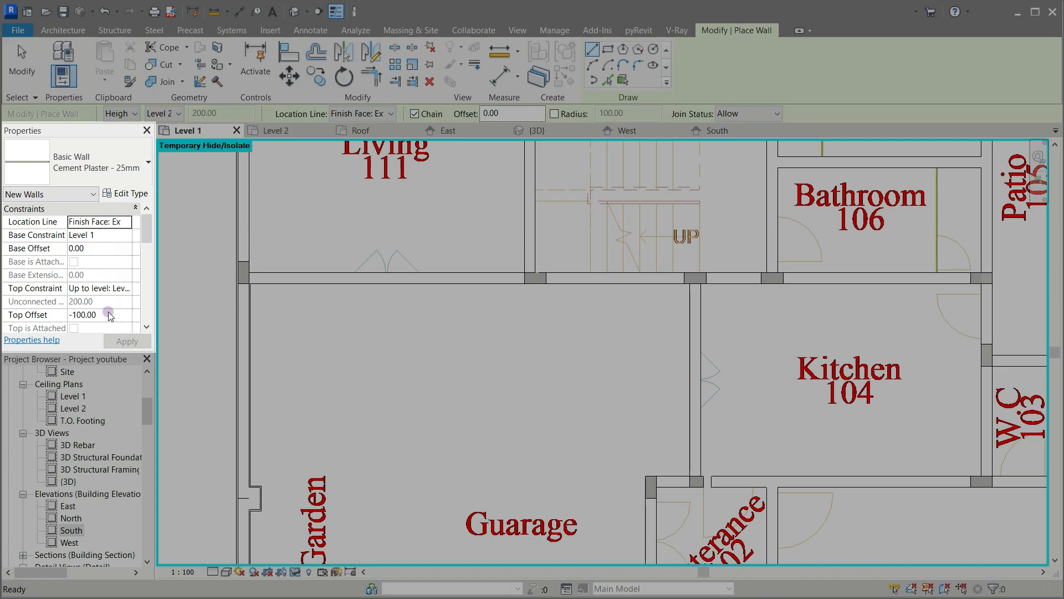
pyautogui.click(99, 315)
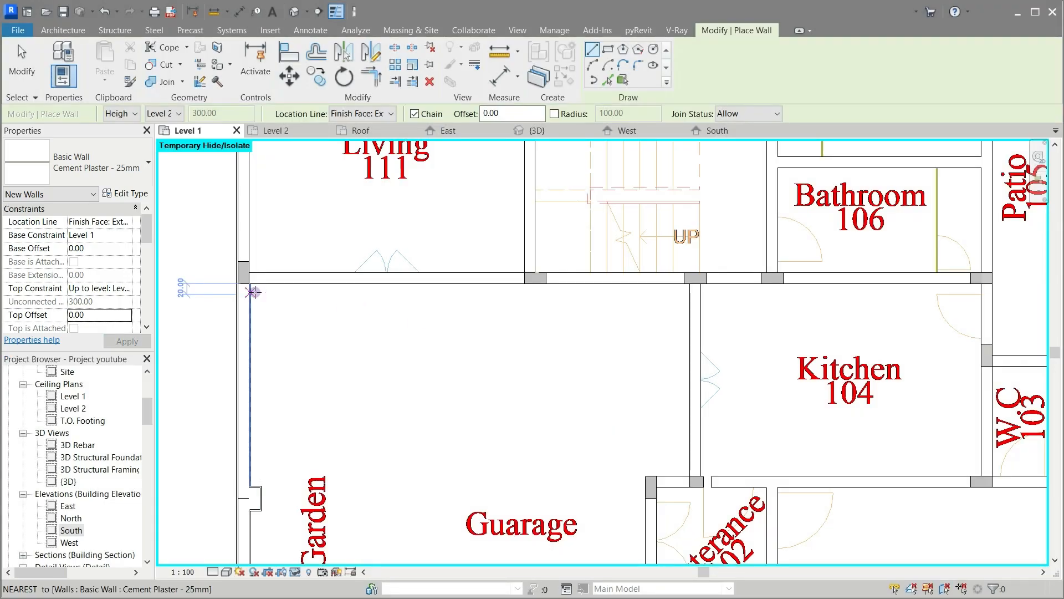
pyautogui.scroll(4, 255, 292)
pyautogui.scroll(2, 255, 292)
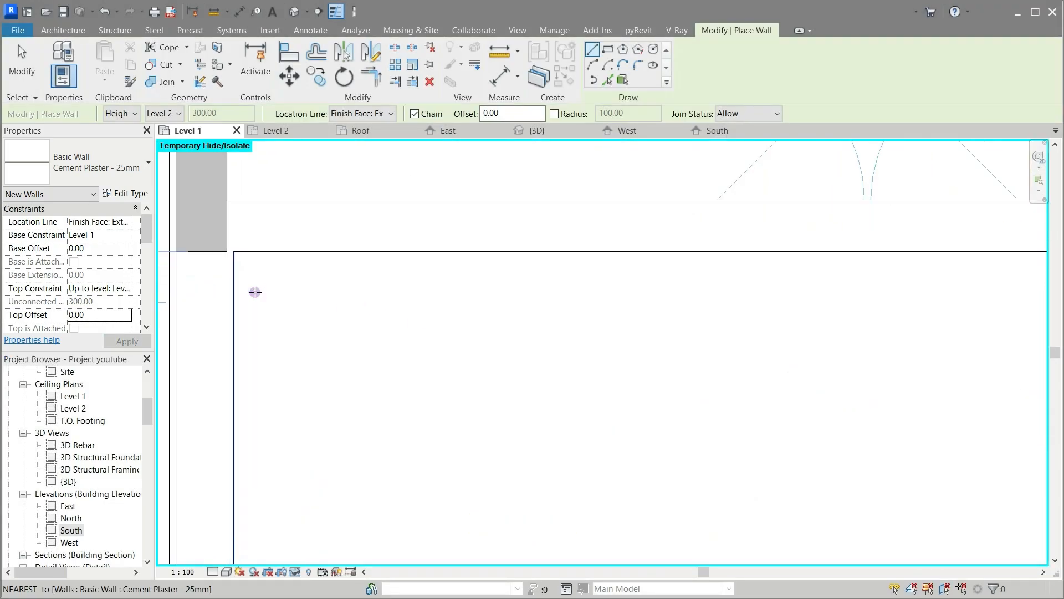
pyautogui.click(234, 252)
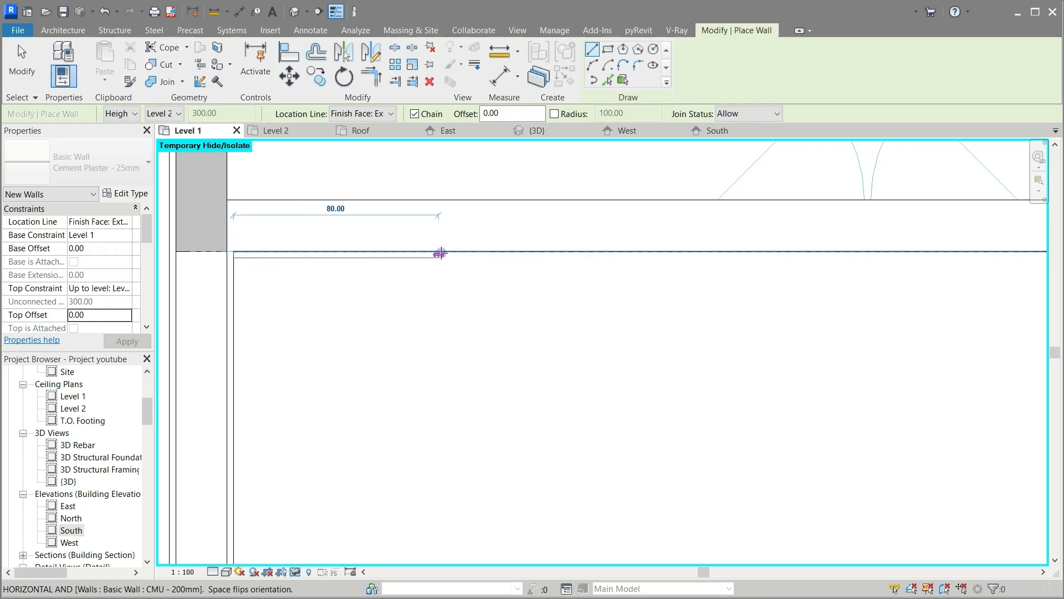
pyautogui.scroll(-2, 222, 261)
pyautogui.scroll(-3, 222, 261)
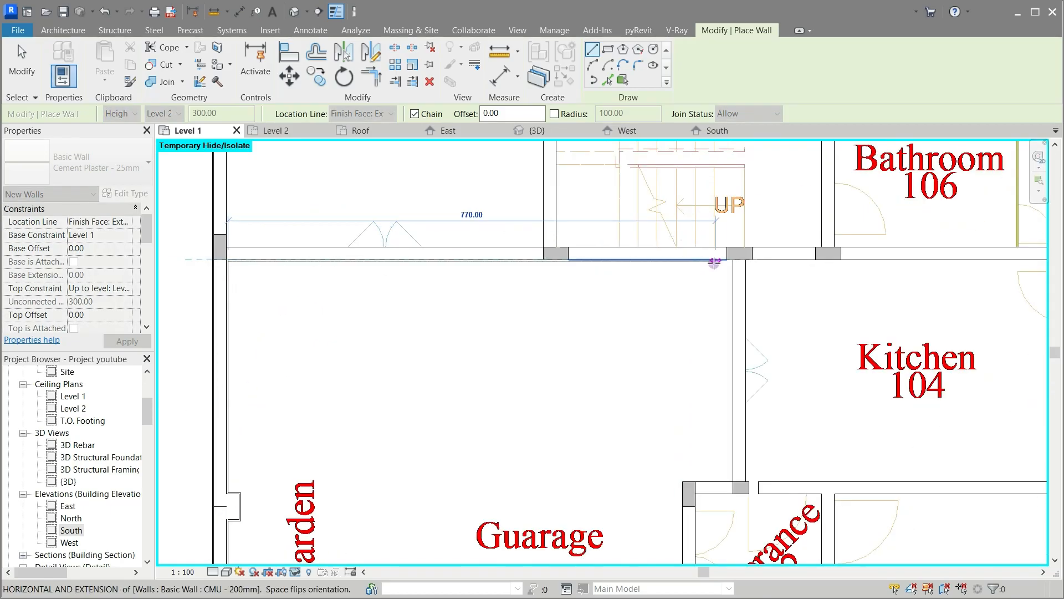
pyautogui.scroll(3, 715, 262)
pyautogui.scroll(2, 714, 262)
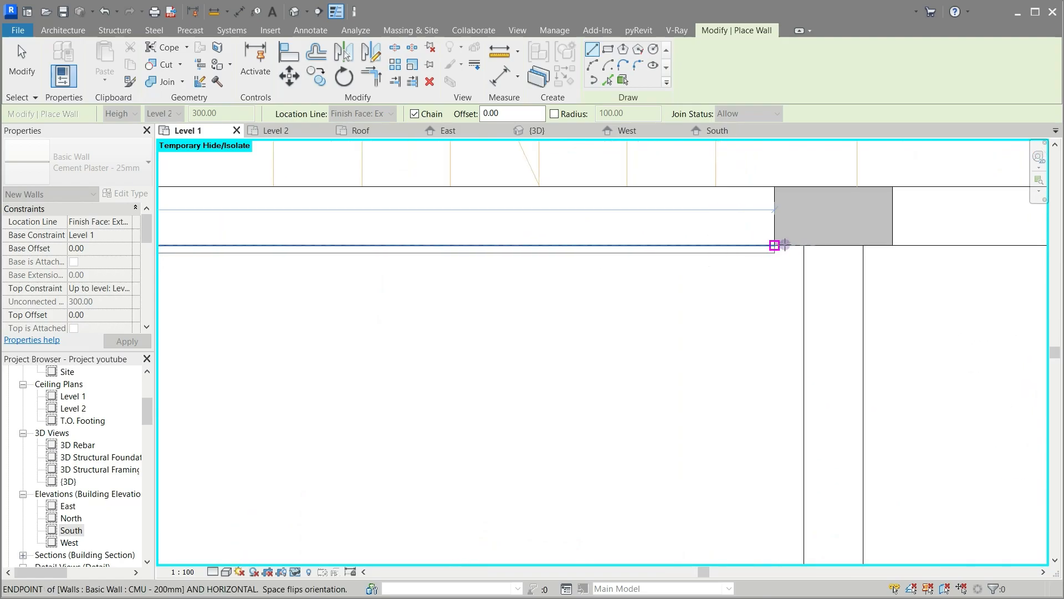
pyautogui.click(804, 245)
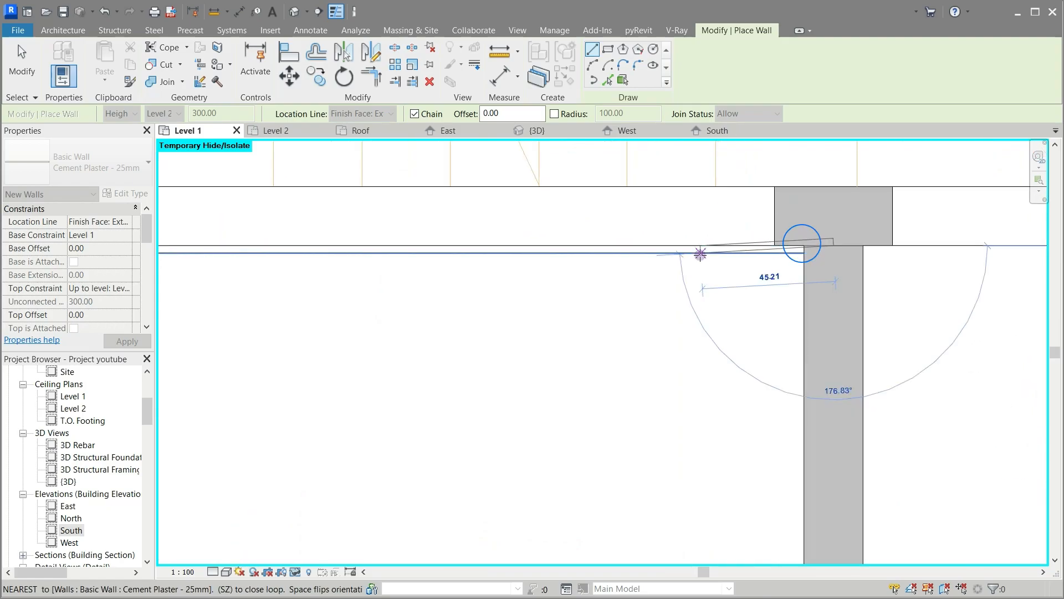
pyautogui.scroll(-4, 660, 190)
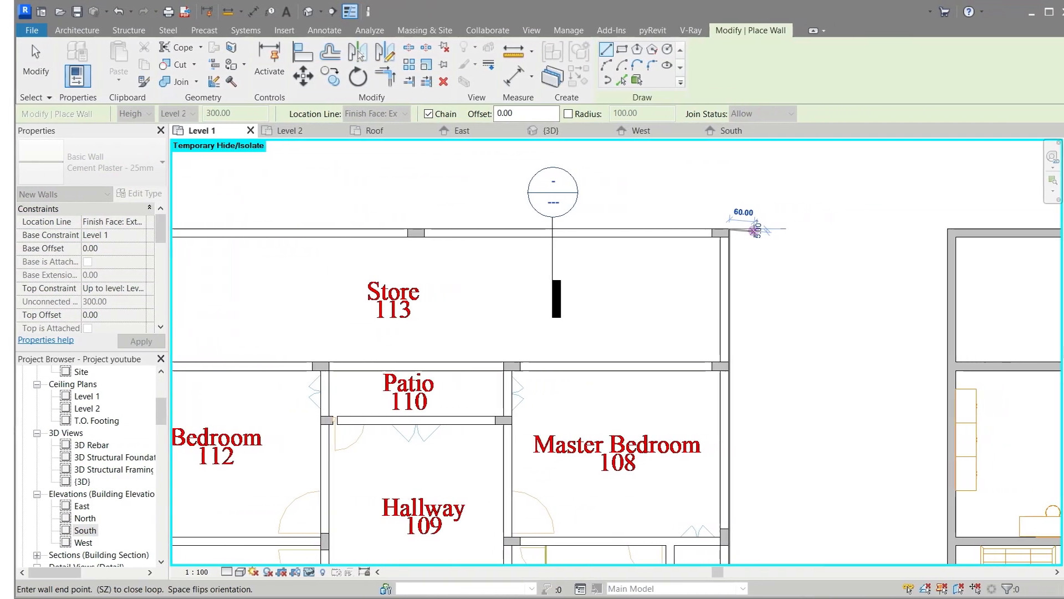
# Step: Run the Cement Plaster - 25mm wall along the outer face of the Store's back wall to the far corner's existing plaster
pyautogui.scroll(-3, 661, 218)
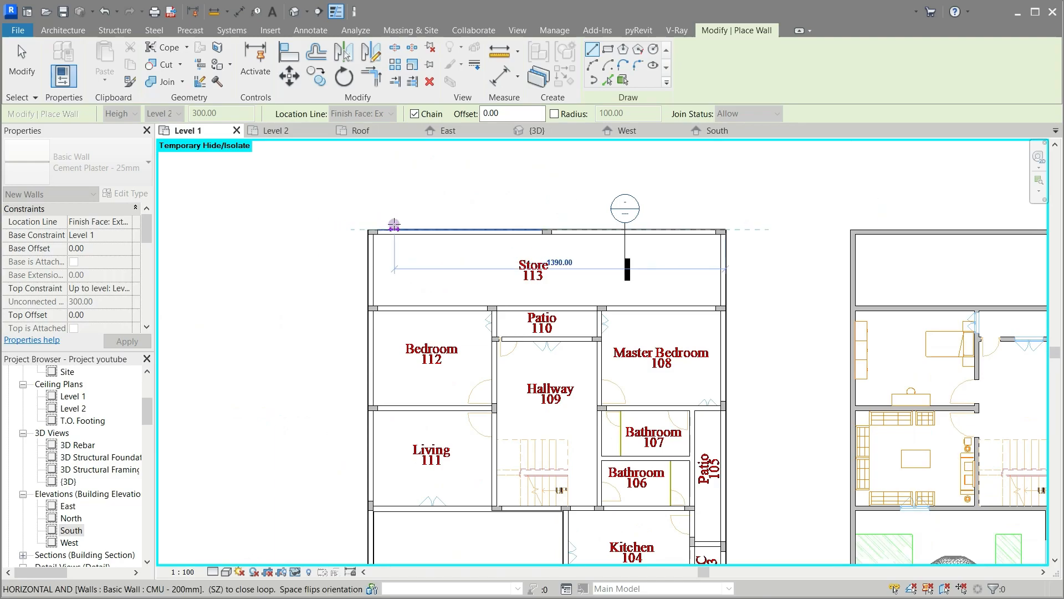
pyautogui.scroll(5, 370, 227)
pyautogui.scroll(2, 343, 228)
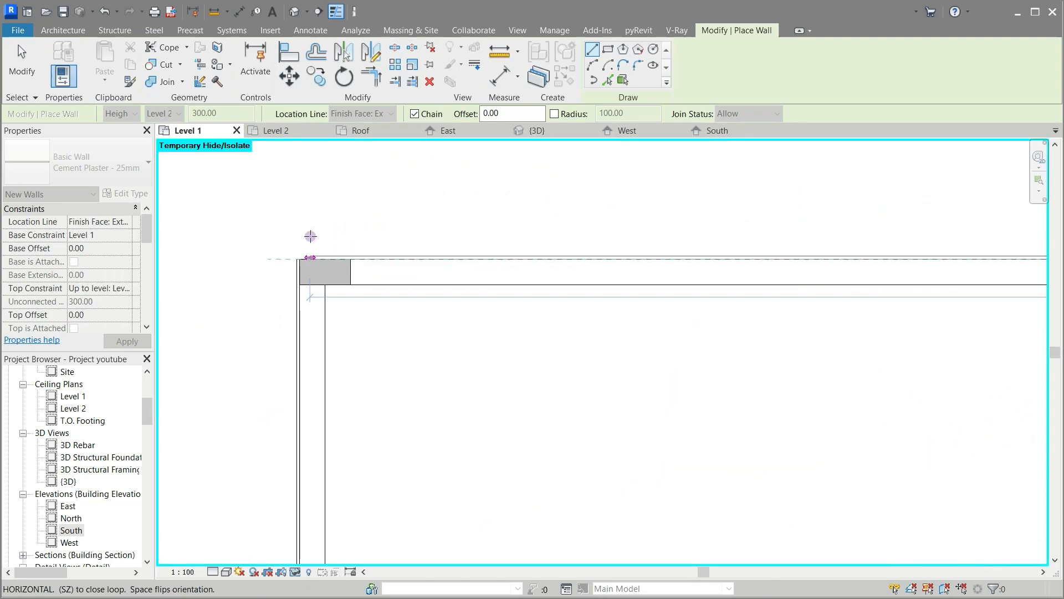
pyautogui.scroll(2, 299, 249)
pyautogui.scroll(2, 299, 251)
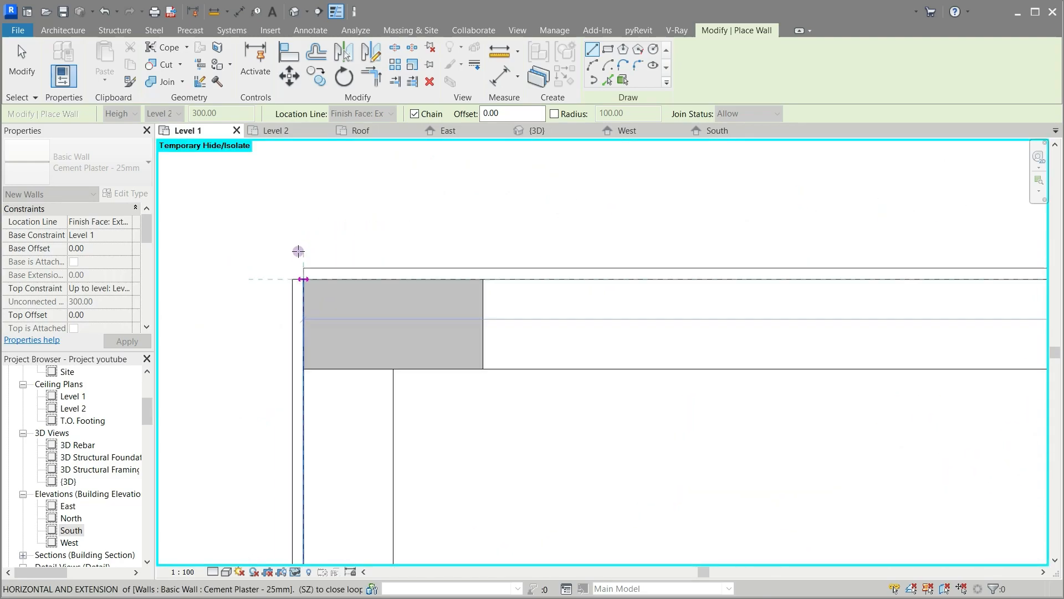
pyautogui.click(293, 278)
pyautogui.press('Escape')
pyautogui.press('Escape')
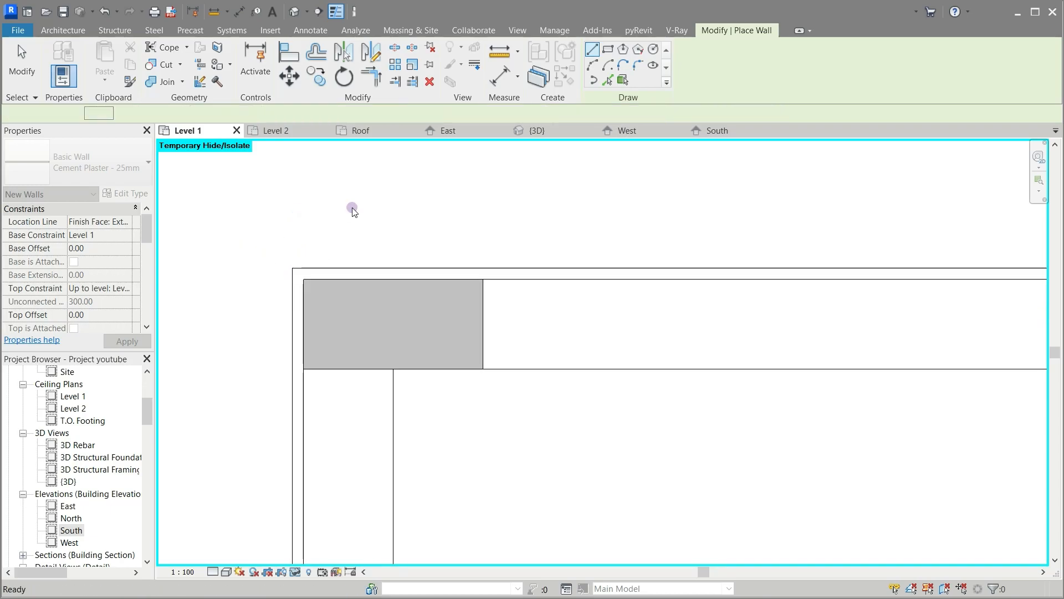
# Step: In the 3D view, set the top offset to 80 for the plaster on the side wall beneath the front roof terrace railing
pyautogui.click(535, 130)
pyautogui.scroll(-4, 525, 270)
pyautogui.scroll(2, 680, 433)
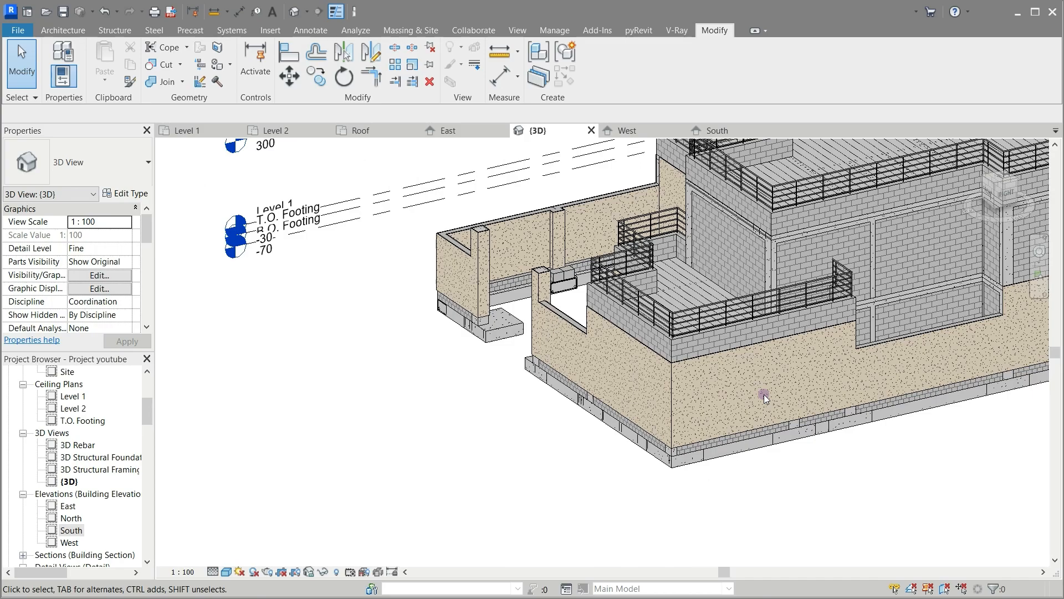
pyautogui.scroll(-1, 764, 394)
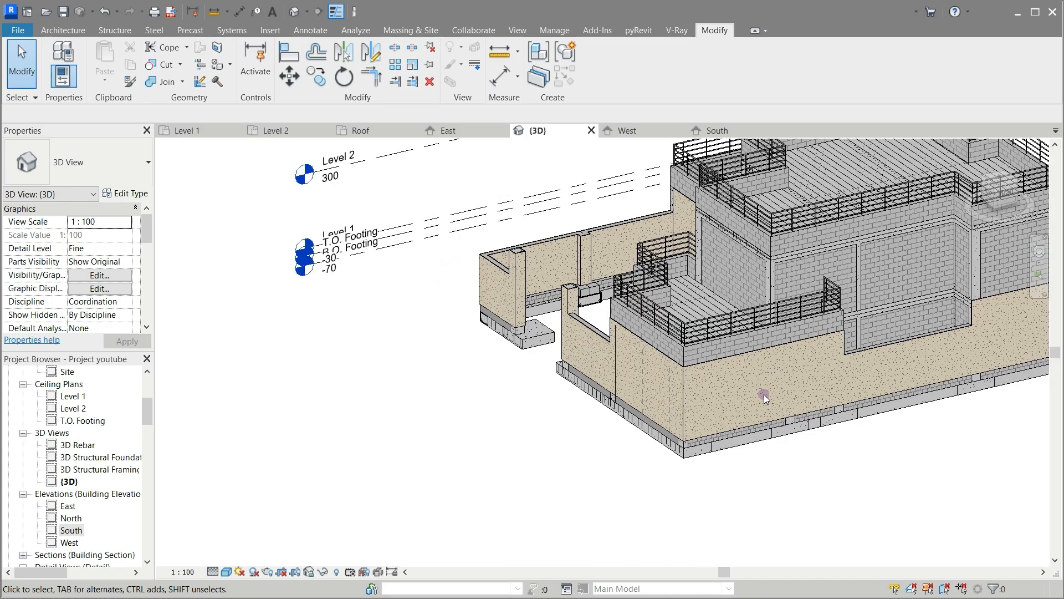
pyautogui.scroll(1, 764, 394)
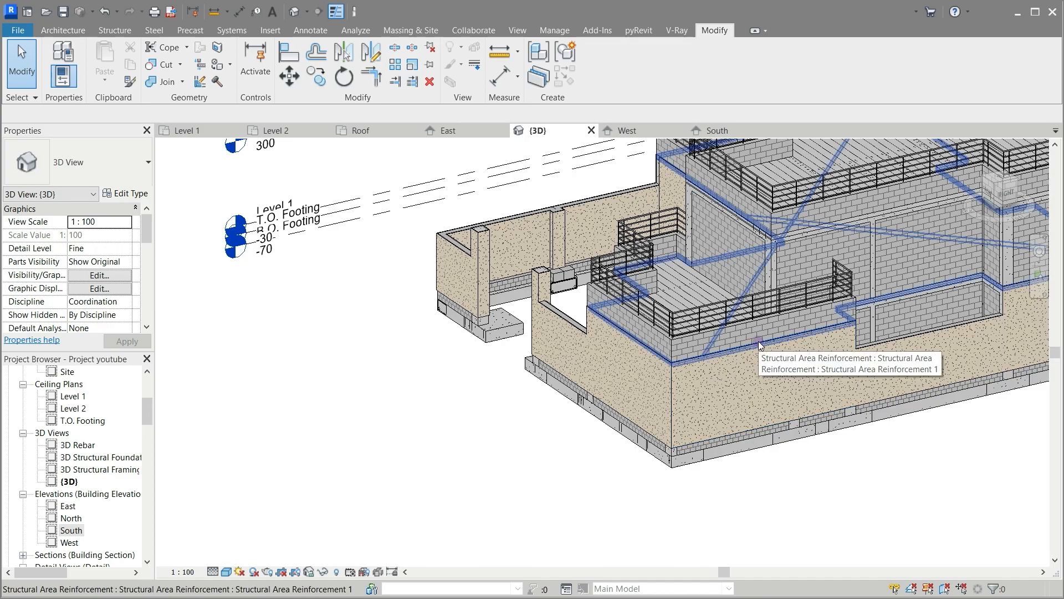
pyautogui.click(734, 434)
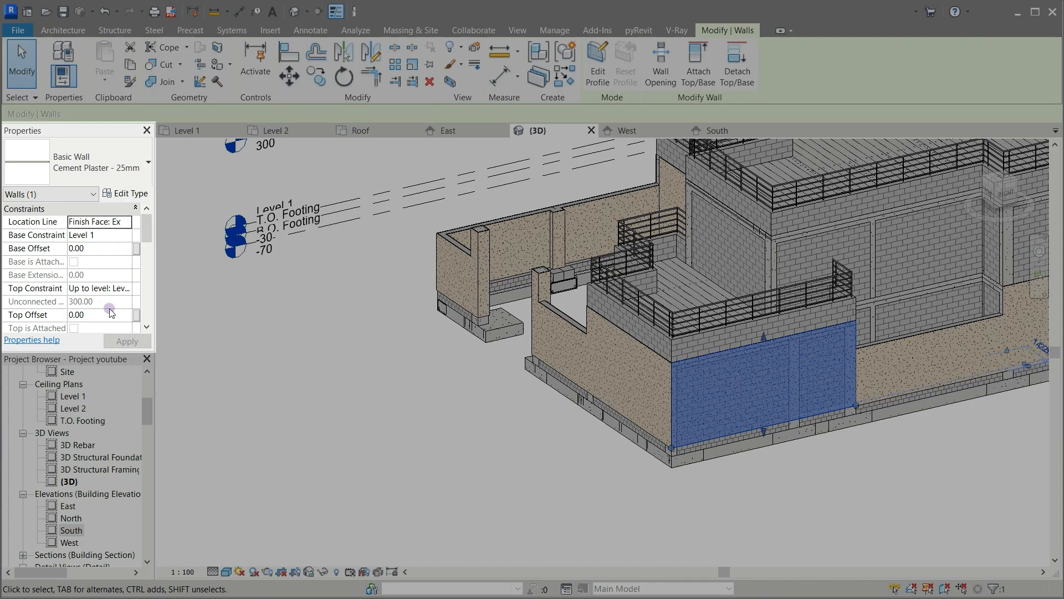
pyautogui.scroll(-1, 111, 312)
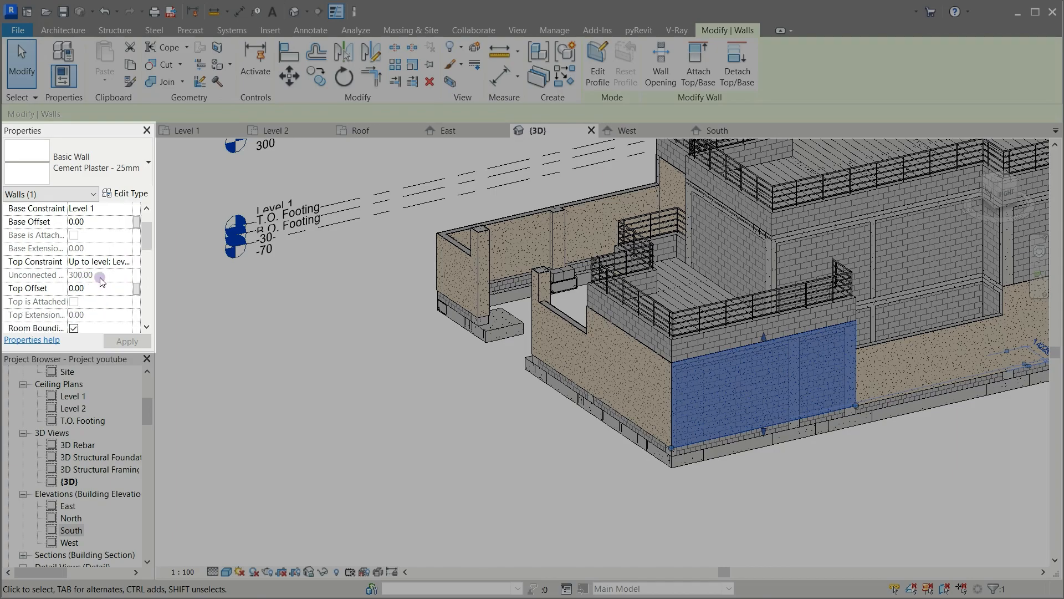
pyautogui.click(103, 288)
pyautogui.write('80')
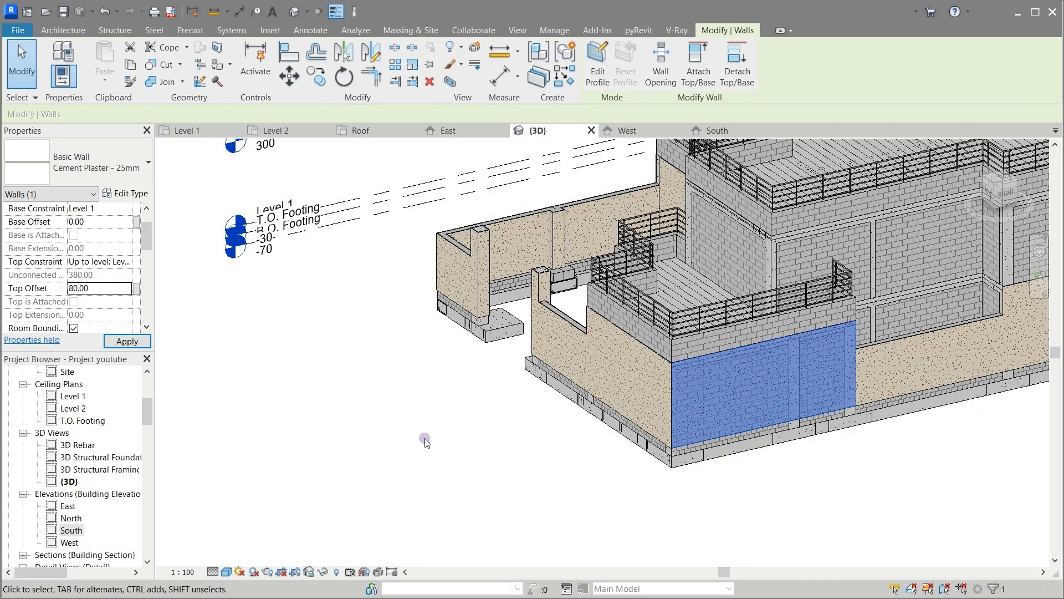
pyautogui.click(425, 442)
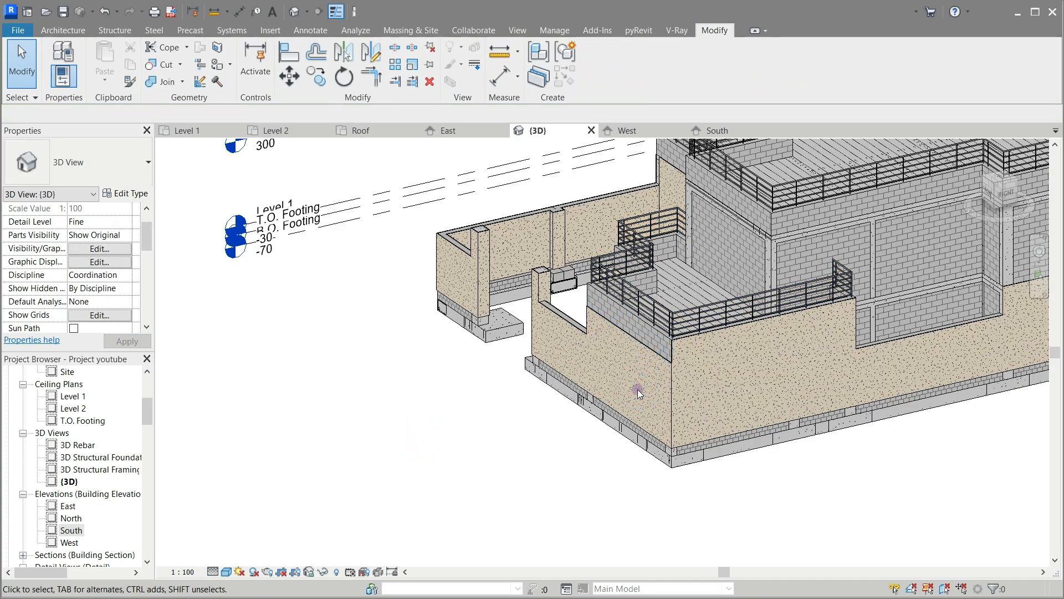
# Step: Set the top offset to 80 for the adjoining plaster on the front wall beneath the roof terrace railing
pyautogui.click(670, 396)
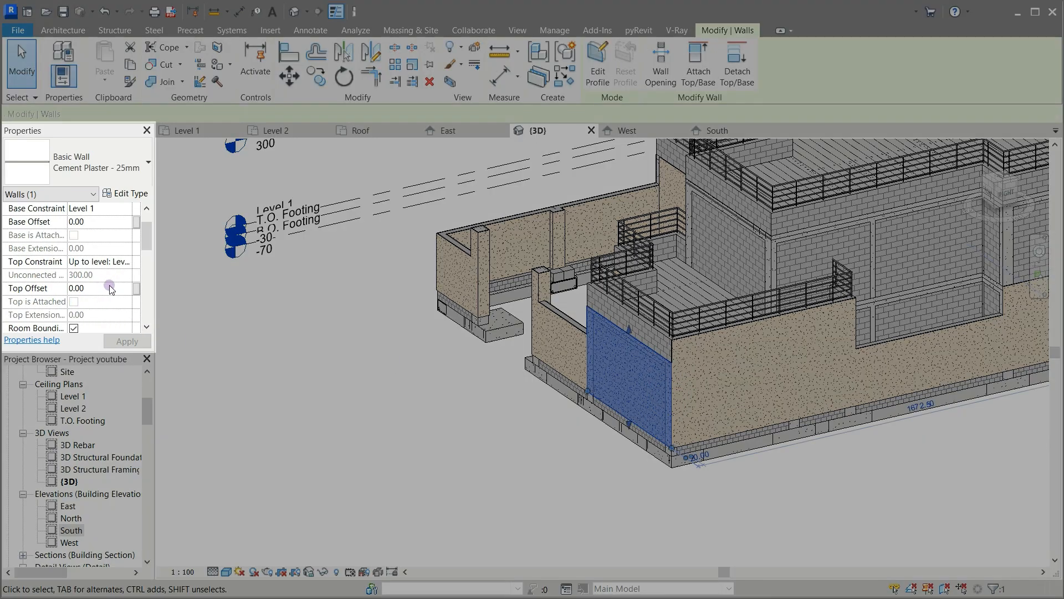
pyautogui.click(111, 288)
pyautogui.write('80')
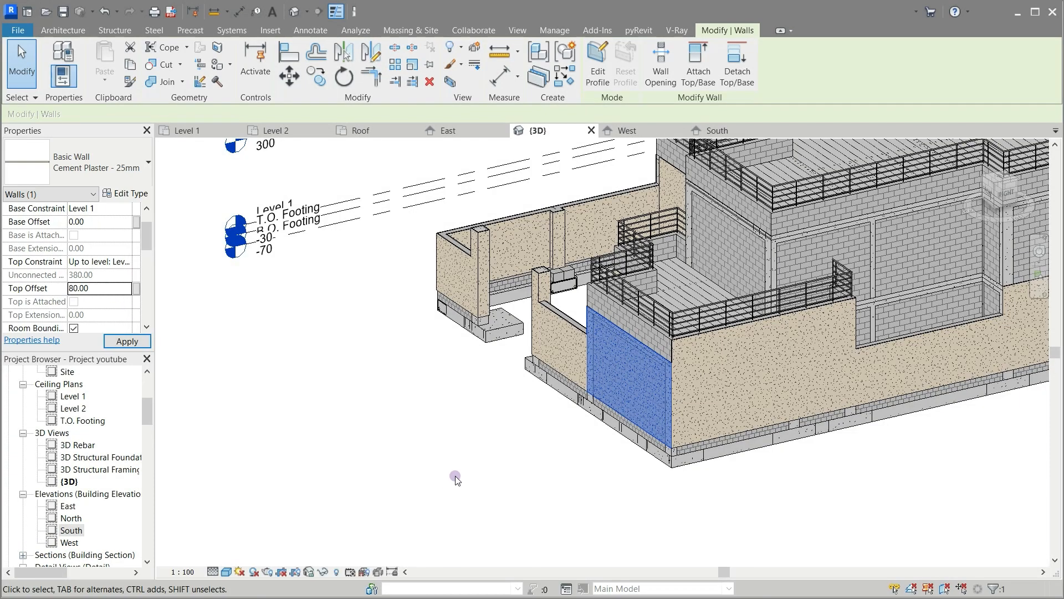
pyautogui.click(455, 477)
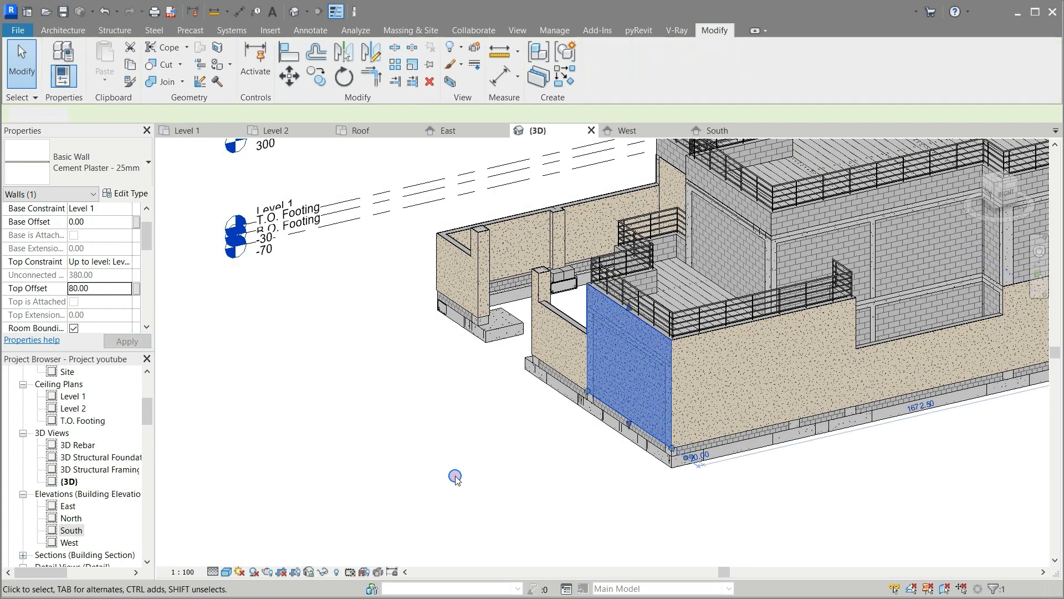
# Step: Inspect the plastered exterior from the other side in 3D, and review the upper-floor drawing in the Level 1 floor plan
pyautogui.keyDown('shift'); pyautogui.moveTo(444, 458); pyautogui.dragTo(672, 421, button='middle'); pyautogui.keyUp('shift')
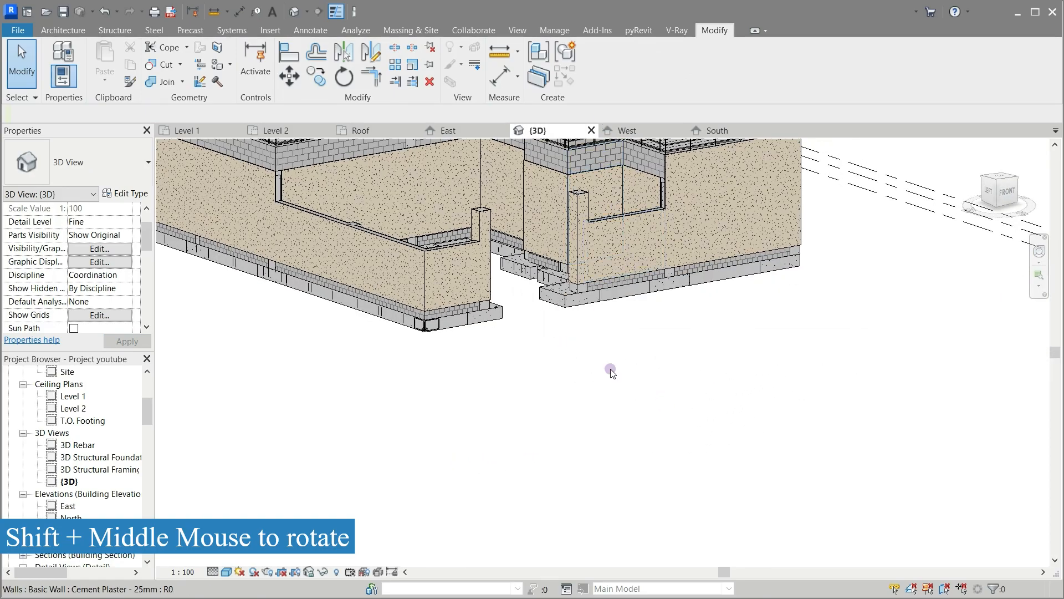
pyautogui.moveTo(597, 405)
pyautogui.keyDown('shift'); pyautogui.mouseDown(button='middle')
pyautogui.moveTo(647, 432)
pyautogui.moveTo(614, 441)
pyautogui.mouseUp(button='middle'); pyautogui.keyUp('shift')
pyautogui.scroll(-5, 589, 508)
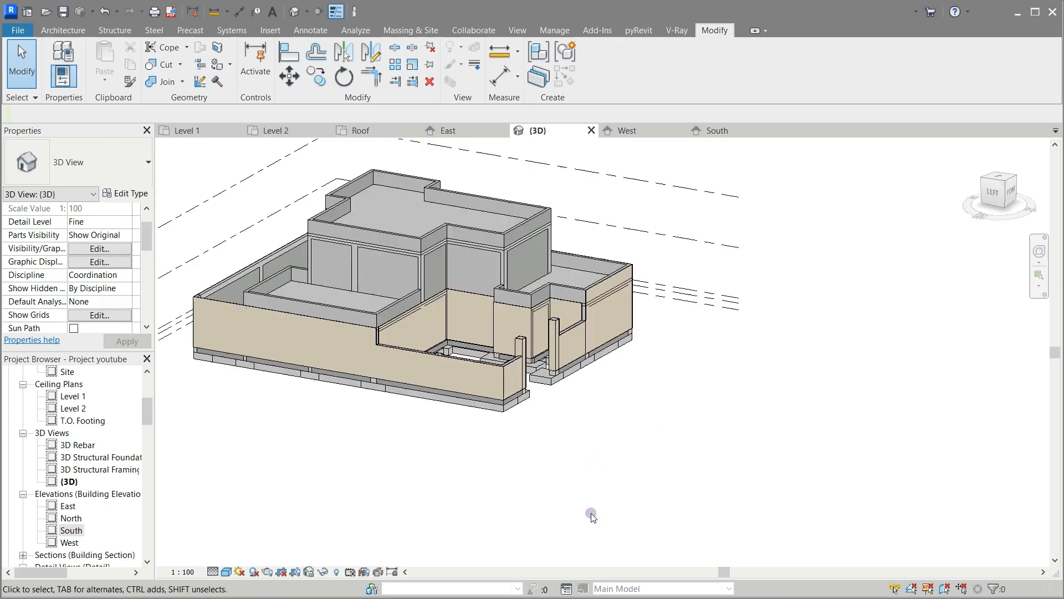
pyautogui.scroll(4, 519, 355)
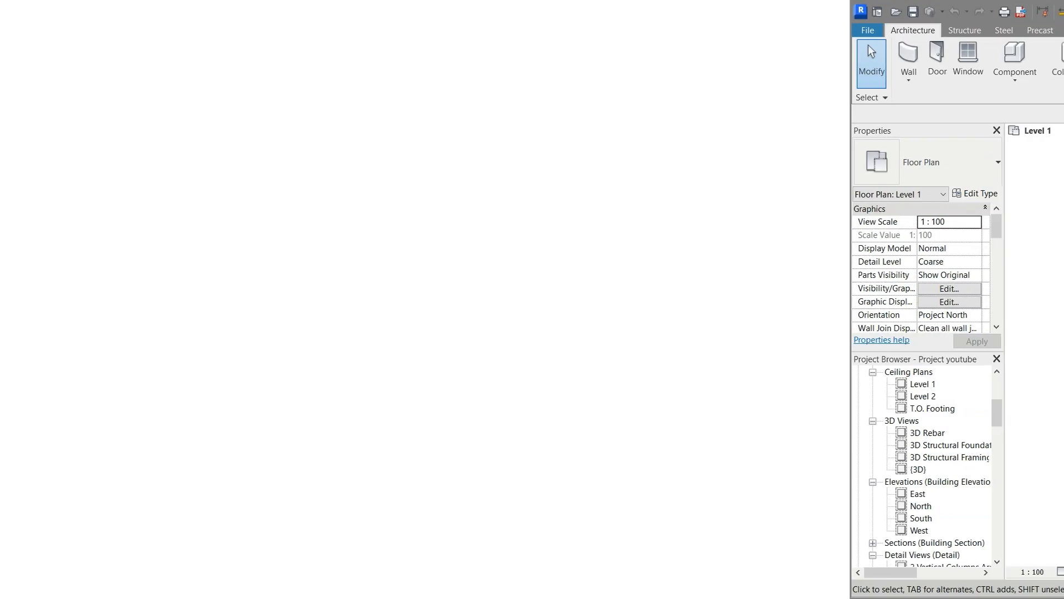
pyautogui.scroll(-2, 715, 467)
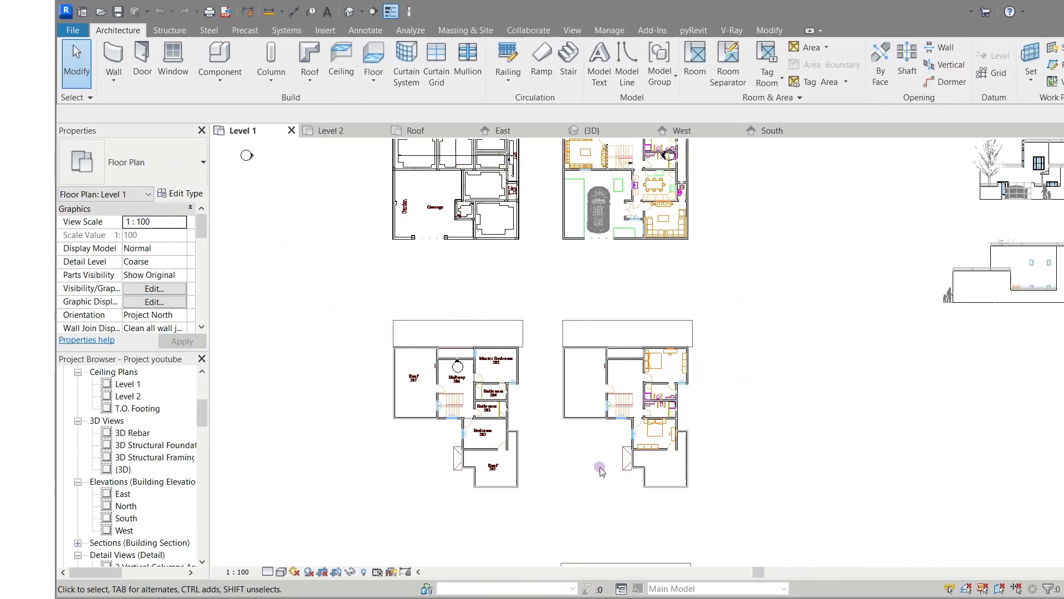
pyautogui.scroll(-2, 715, 467)
pyautogui.scroll(2, 490, 316)
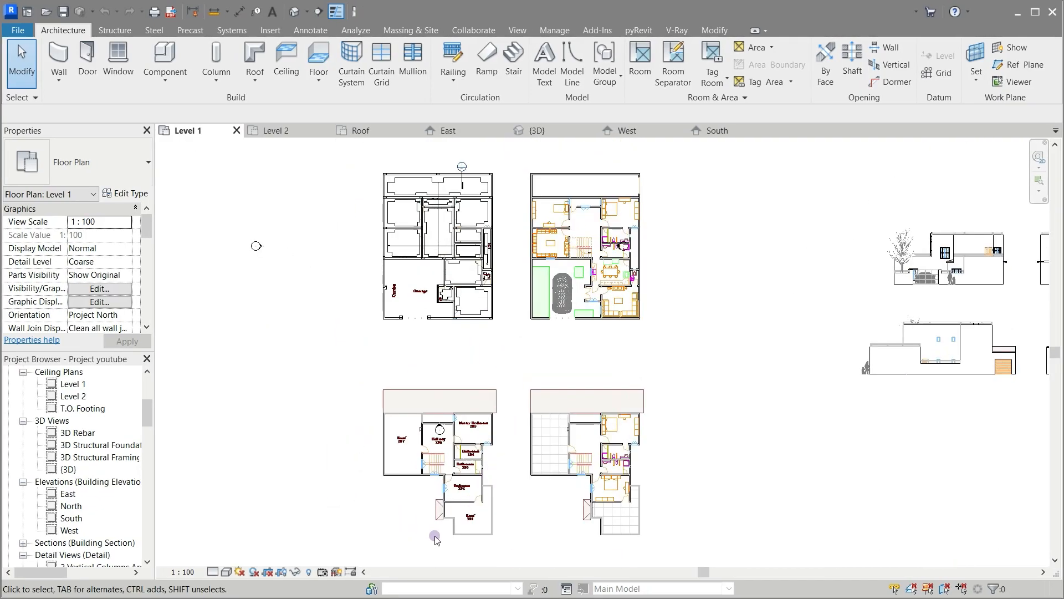
pyautogui.scroll(3, 451, 558)
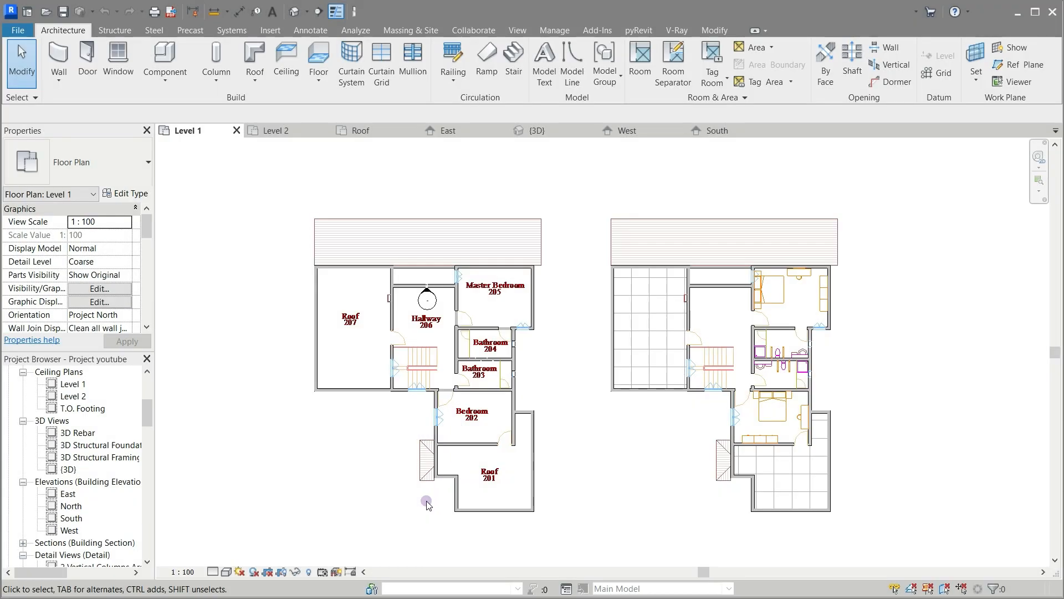
# Step: In the Level 2 plan, move the outer CMU - 200mm parapet wall of the front roof terrace inward to the column's outer corner
pyautogui.click(266, 132)
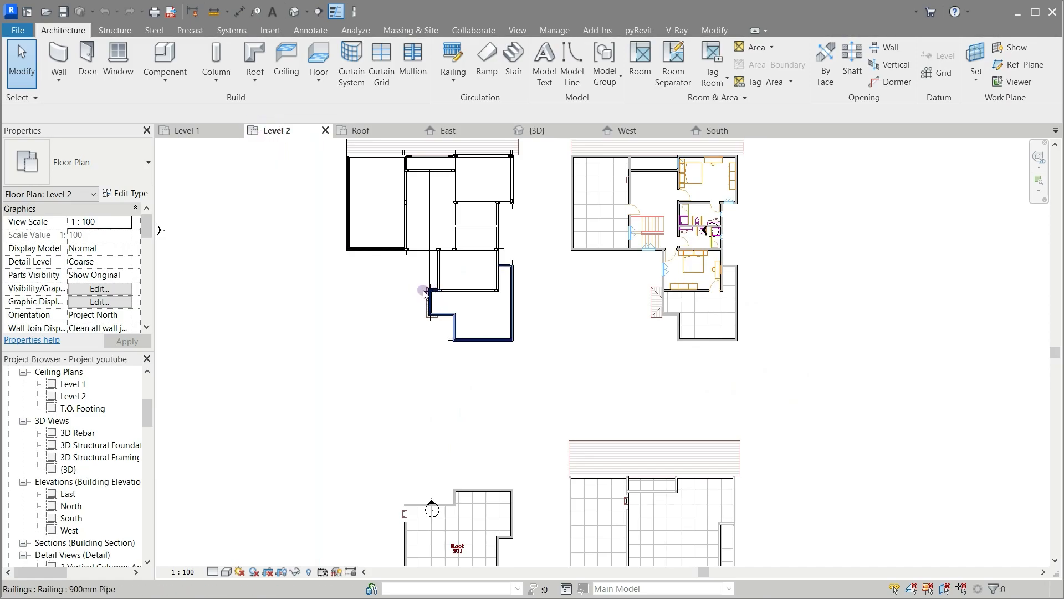
pyautogui.scroll(5, 447, 316)
pyautogui.scroll(3, 450, 313)
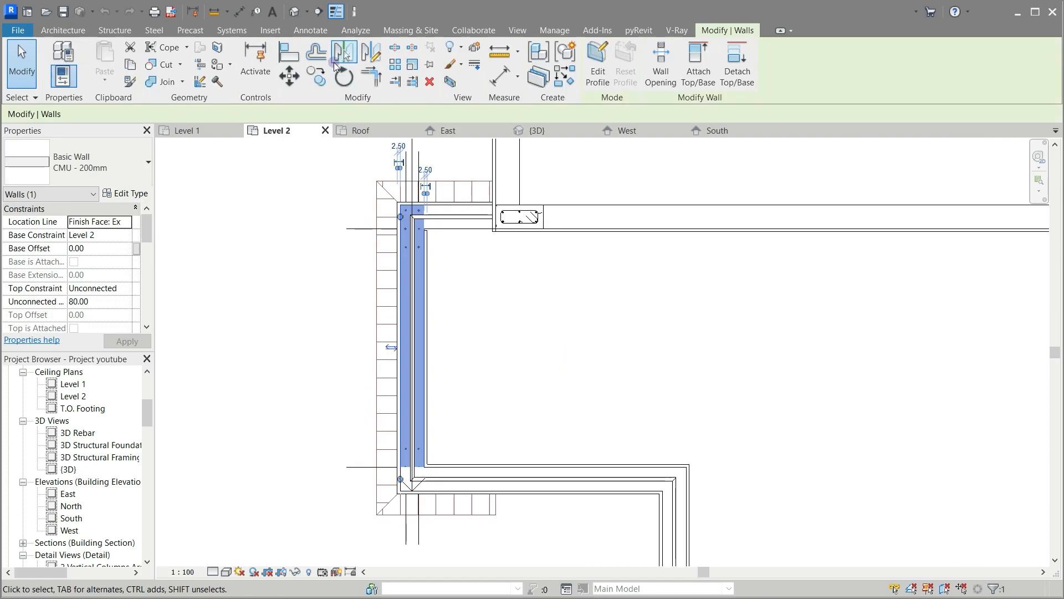
pyautogui.click(294, 80)
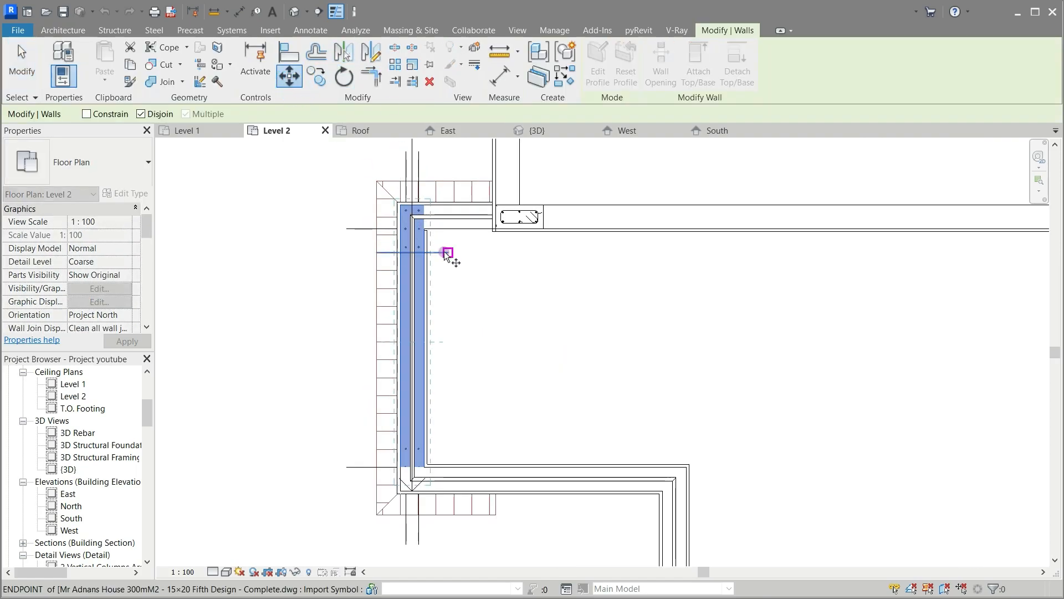
pyautogui.scroll(2, 445, 253)
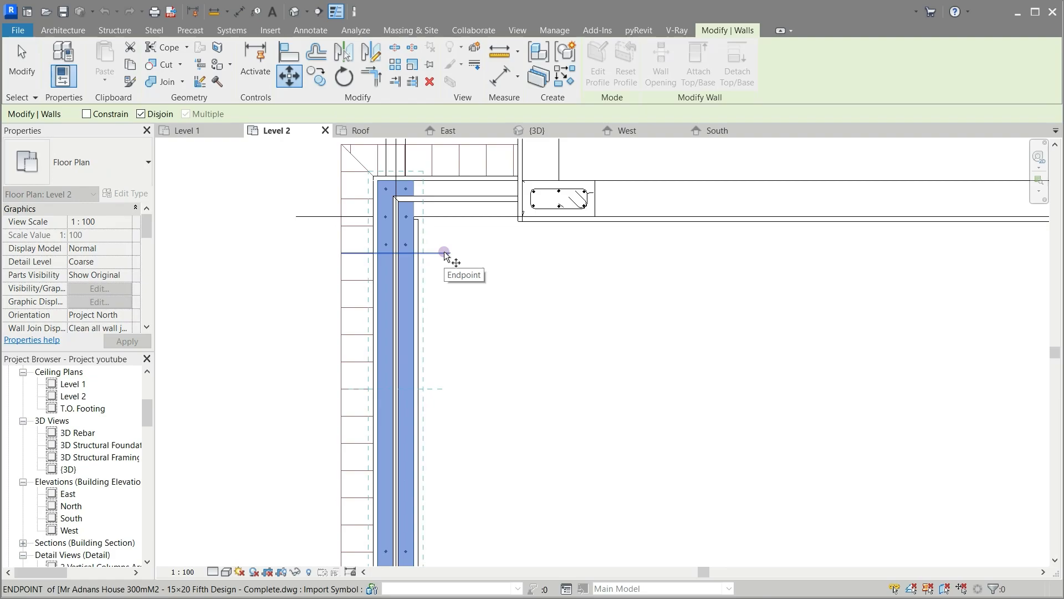
pyautogui.click(378, 181)
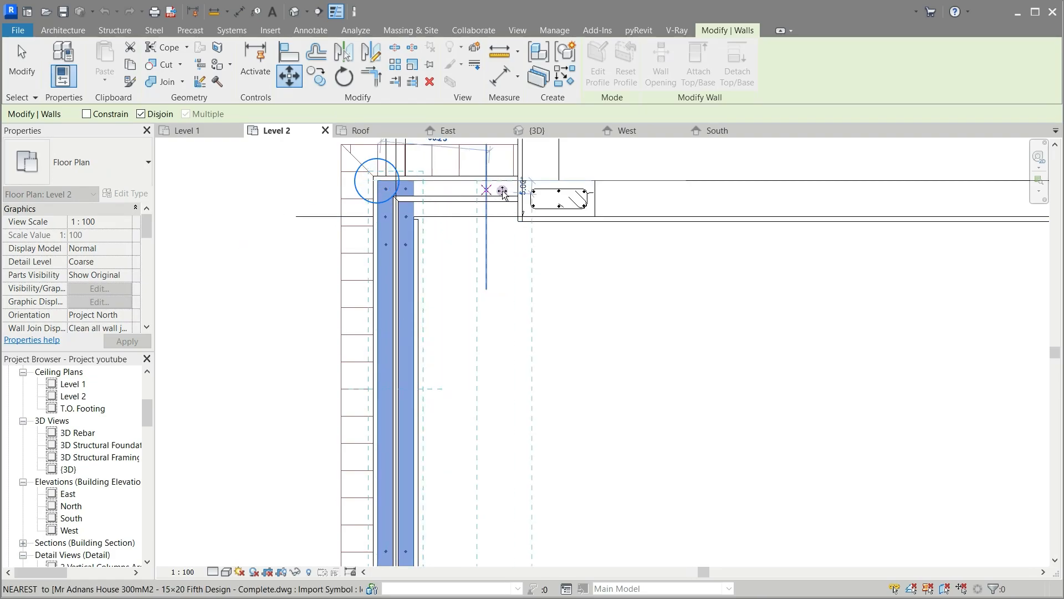
pyautogui.click(523, 181)
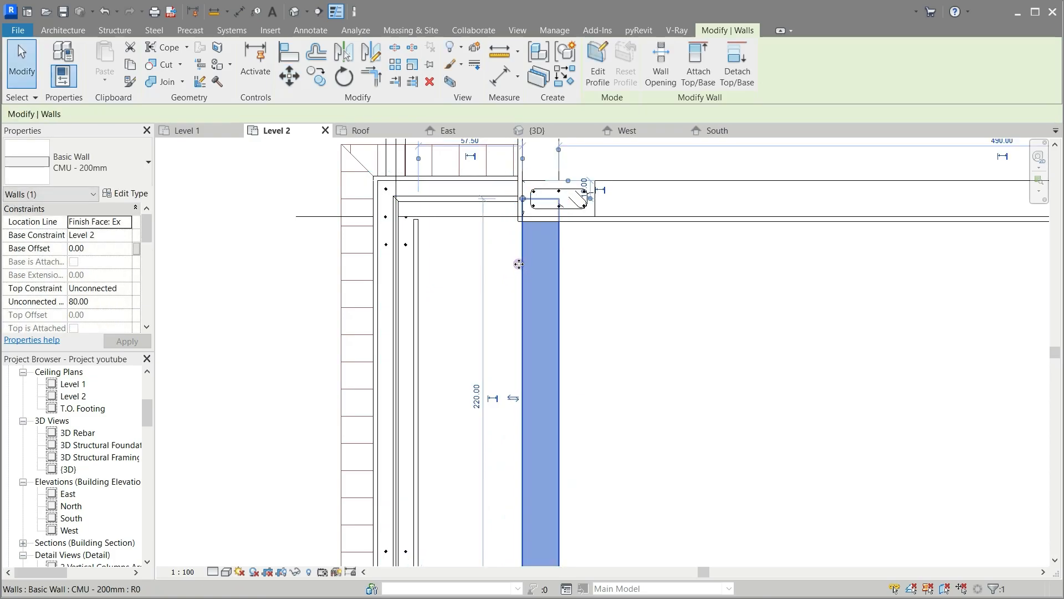
pyautogui.scroll(-1, 495, 270)
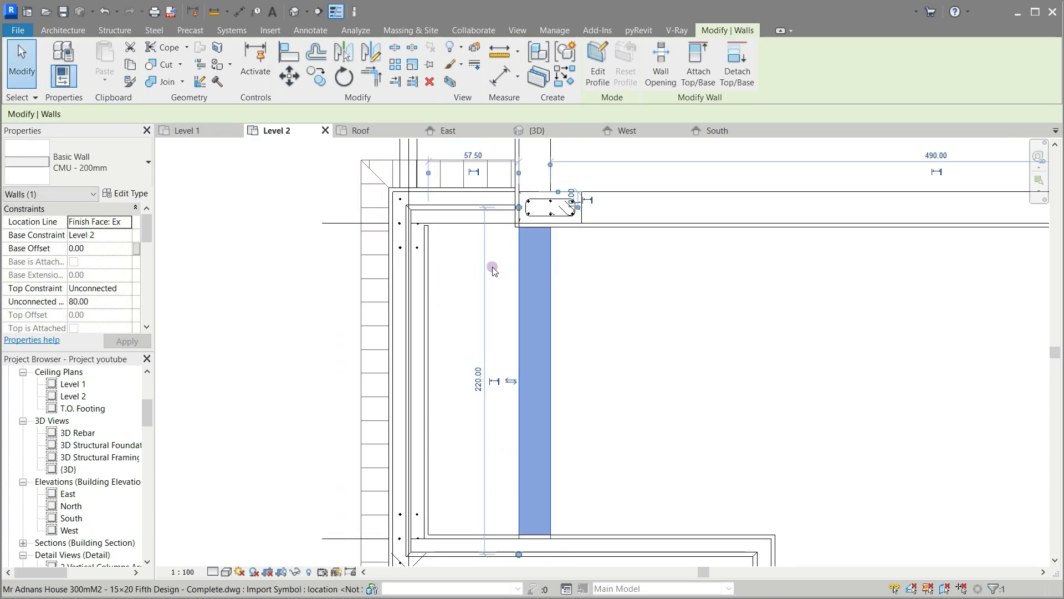
pyautogui.click(493, 269)
# Step: Delete the short CMU - 200mm parapet wall between the terrace's outer corner and the column
pyautogui.click(474, 243)
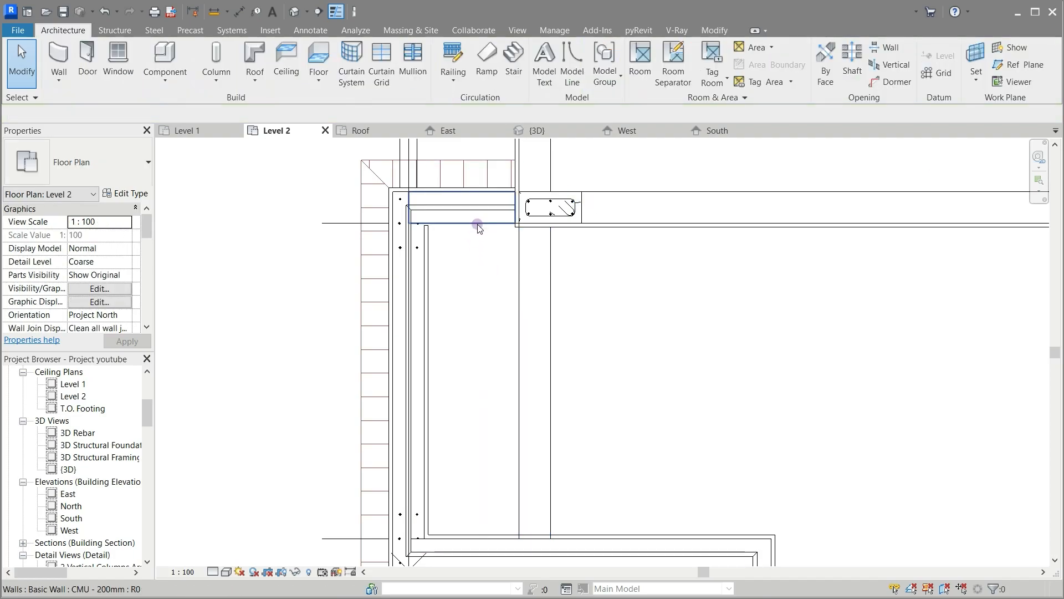
pyautogui.click(478, 225)
pyautogui.press('Delete')
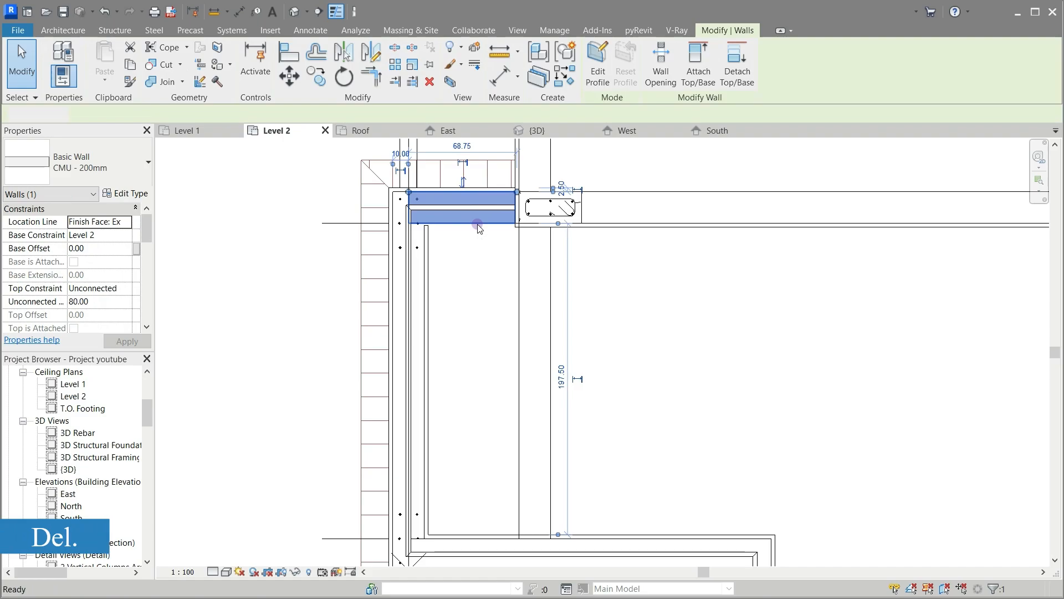
# Step: Temporarily hide the 900mm Pipe railing around the front roof terrace in the Level 2 plan
pyautogui.scroll(-1, 434, 211)
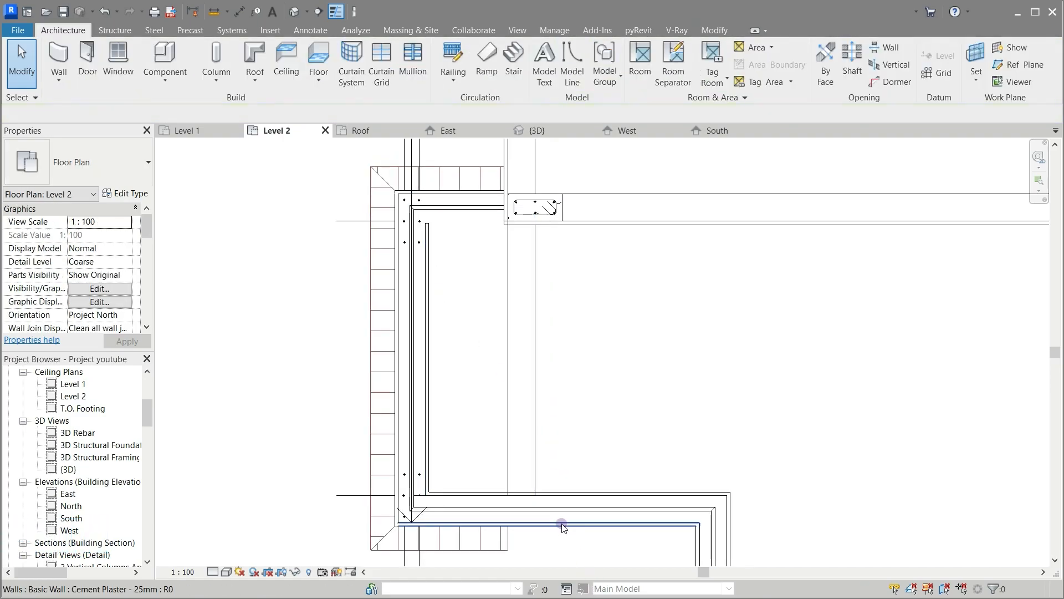
pyautogui.click(481, 513)
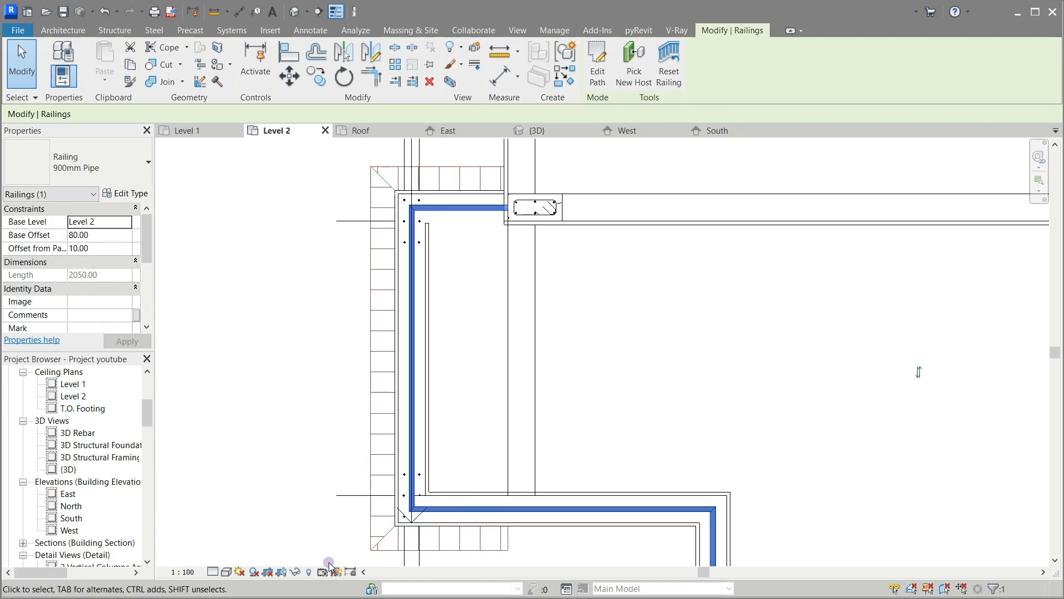
pyautogui.click(297, 573)
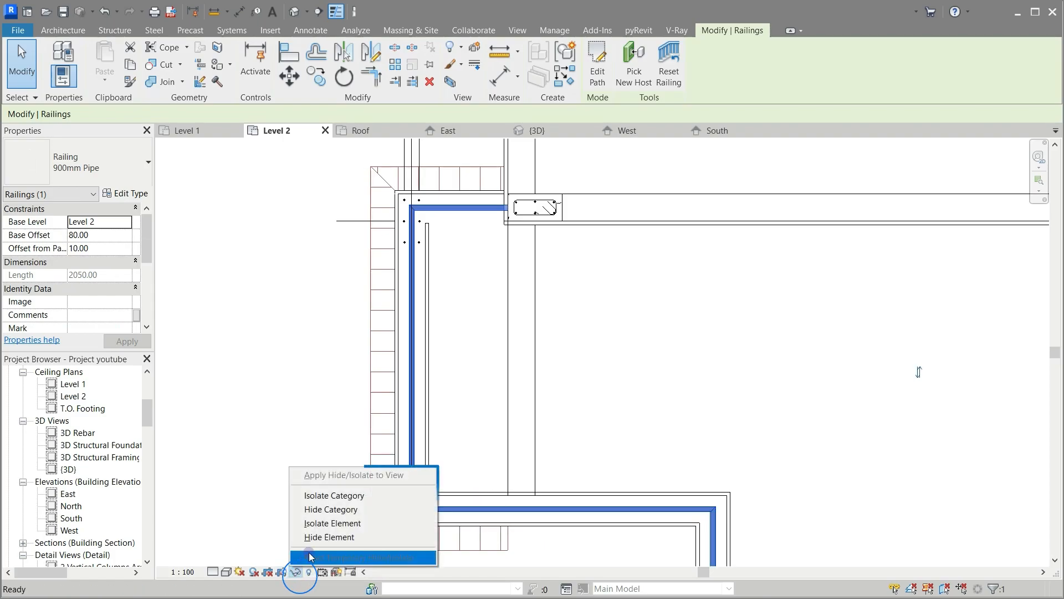
pyautogui.click(311, 537)
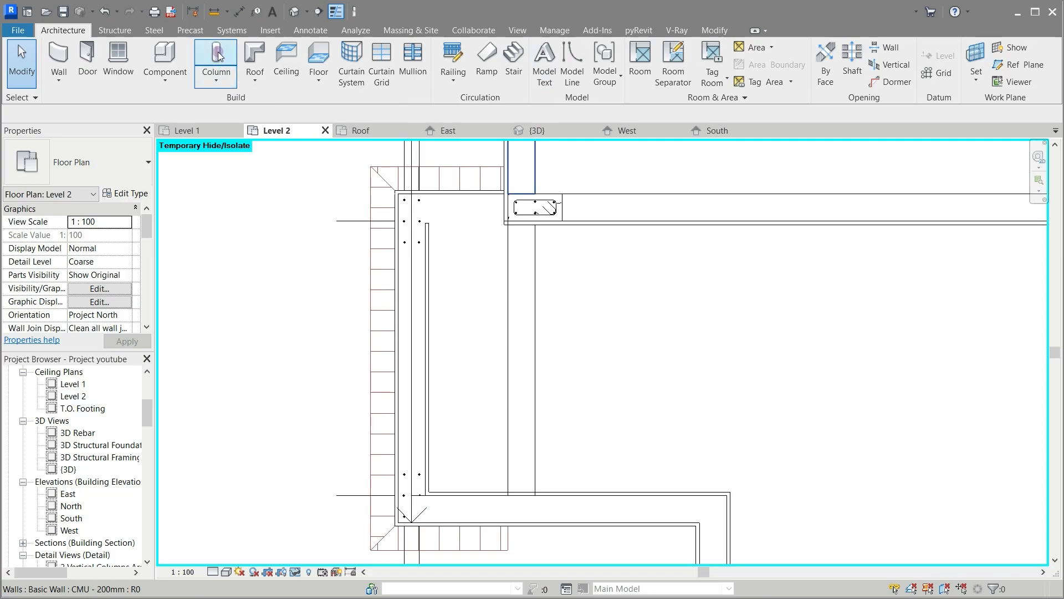
# Step: Trim the moved CMU - 200mm parapet wall and the terrace's lower parapet wall to meet in a corner
pyautogui.click(518, 399)
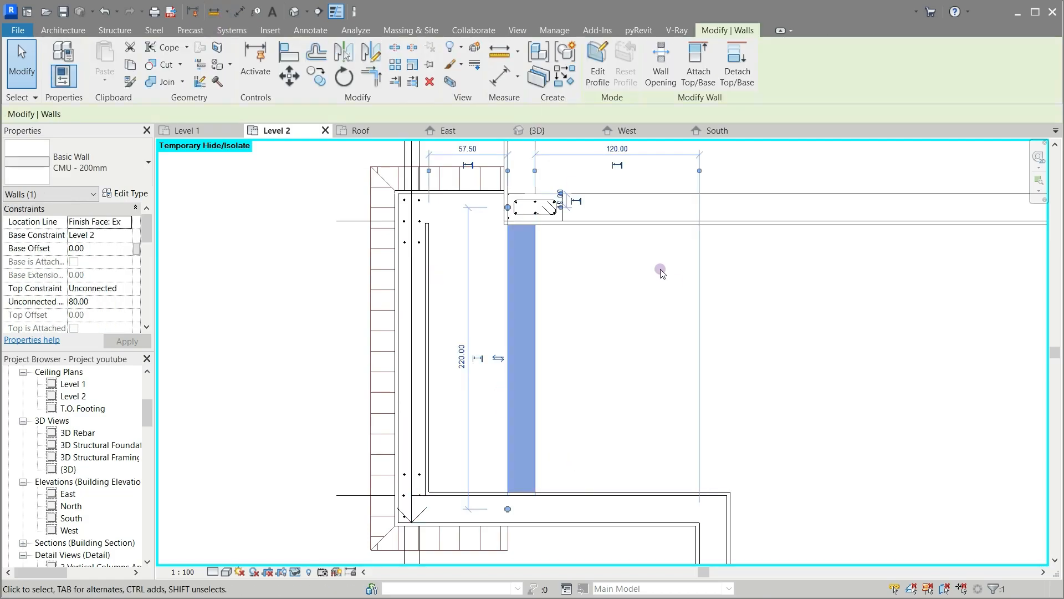
pyautogui.click(381, 79)
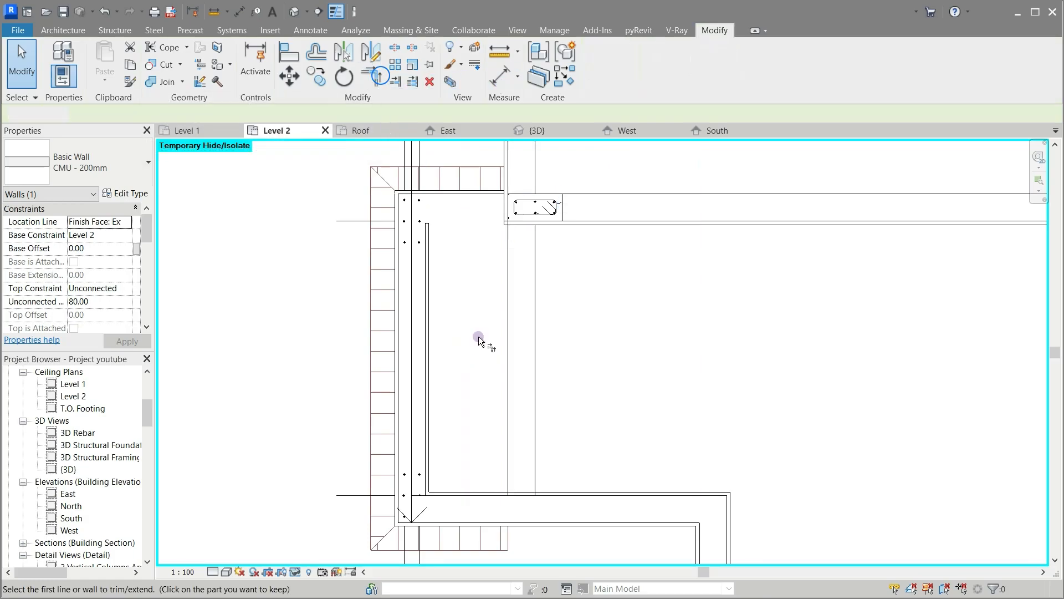
pyautogui.click(536, 410)
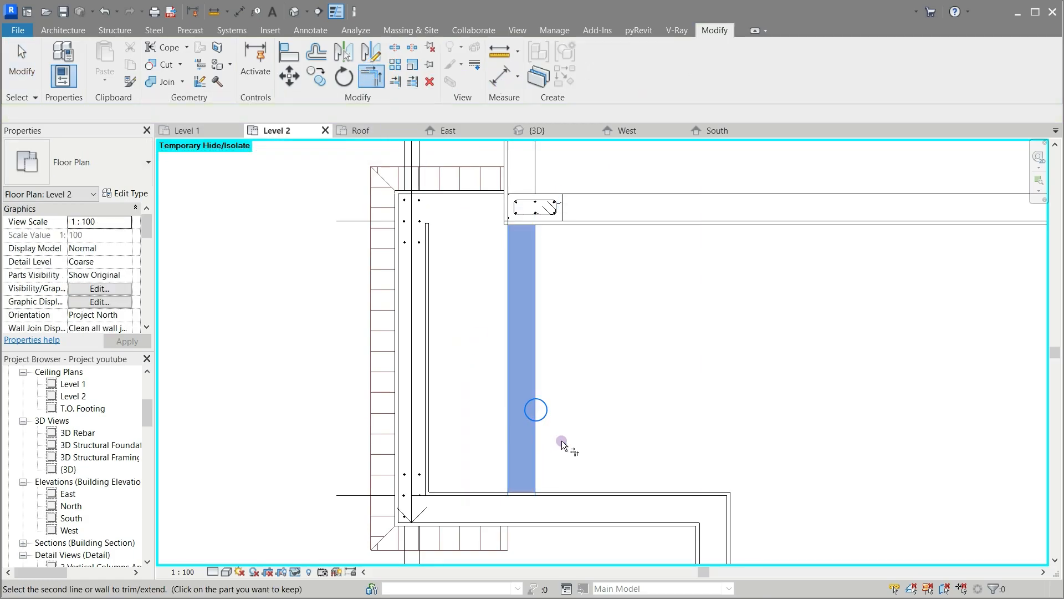
pyautogui.click(654, 508)
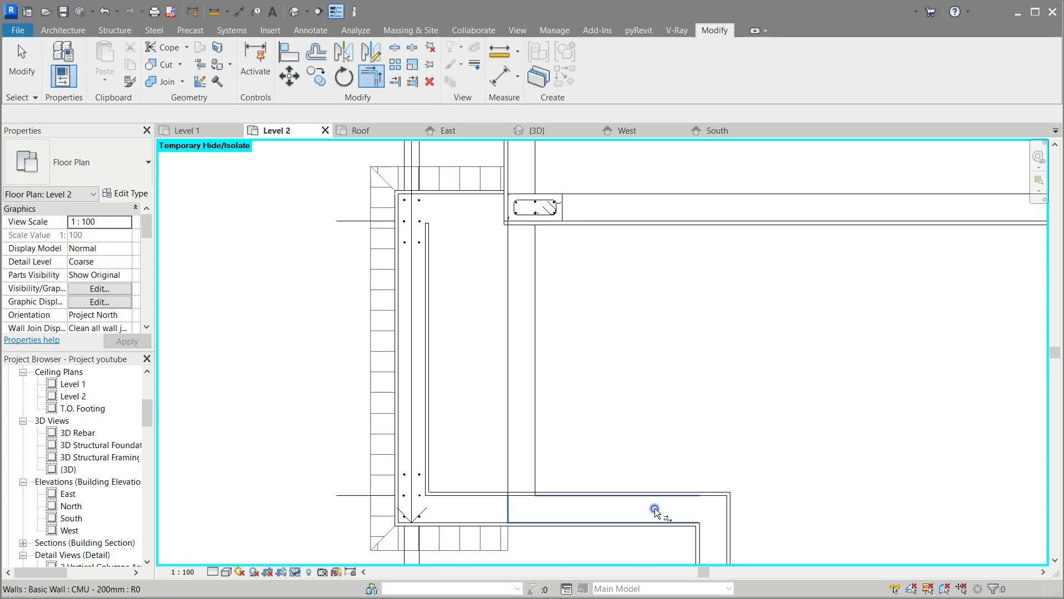
pyautogui.press('Escape')
pyautogui.press('Escape')
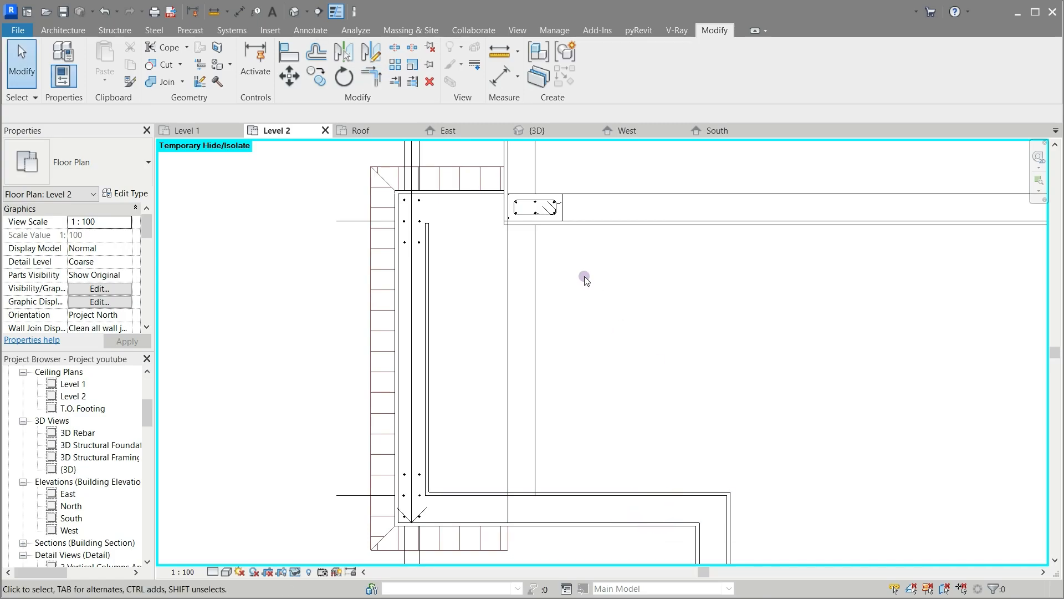
# Step: Pull the upper end of the moved CMU - 200mm parapet wall back to the plastered face of the building wall below the column
pyautogui.click(539, 303)
pyautogui.scroll(3, 511, 220)
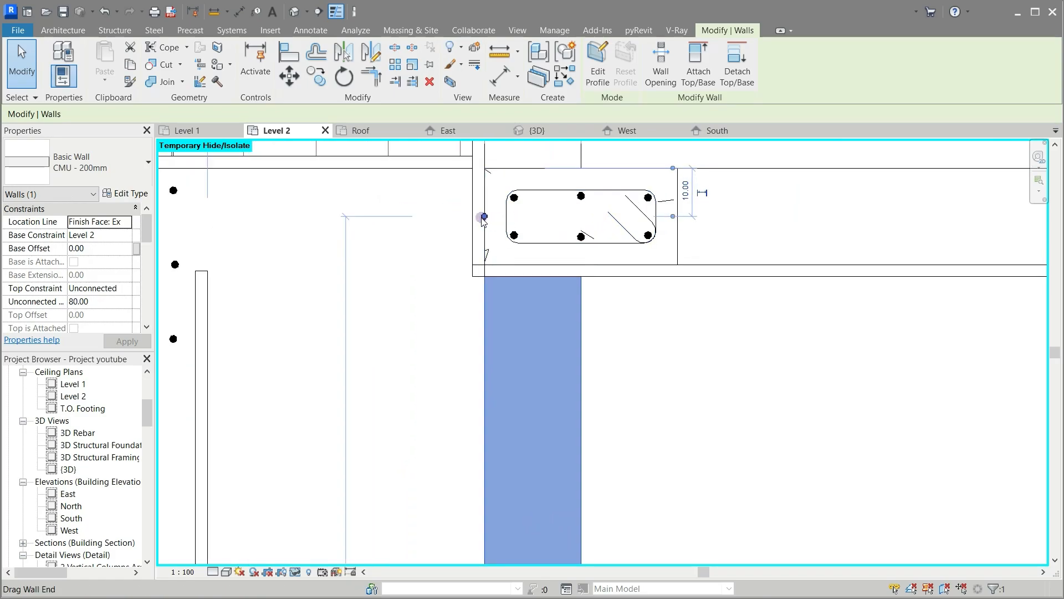
pyautogui.moveTo(484, 216); pyautogui.dragTo(482, 229)
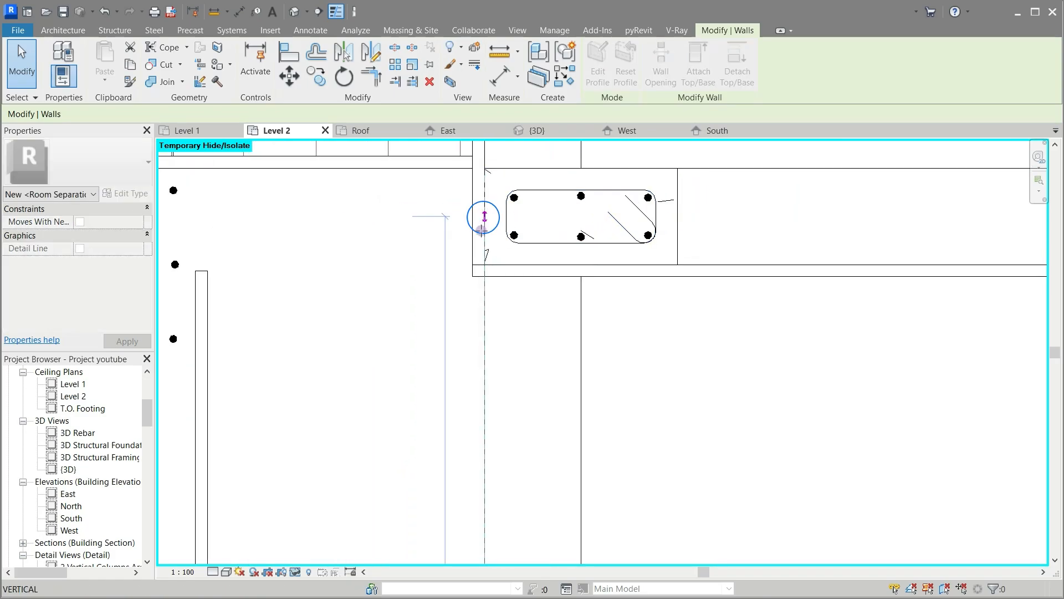
pyautogui.moveTo(484, 273); pyautogui.dragTo(484, 276)
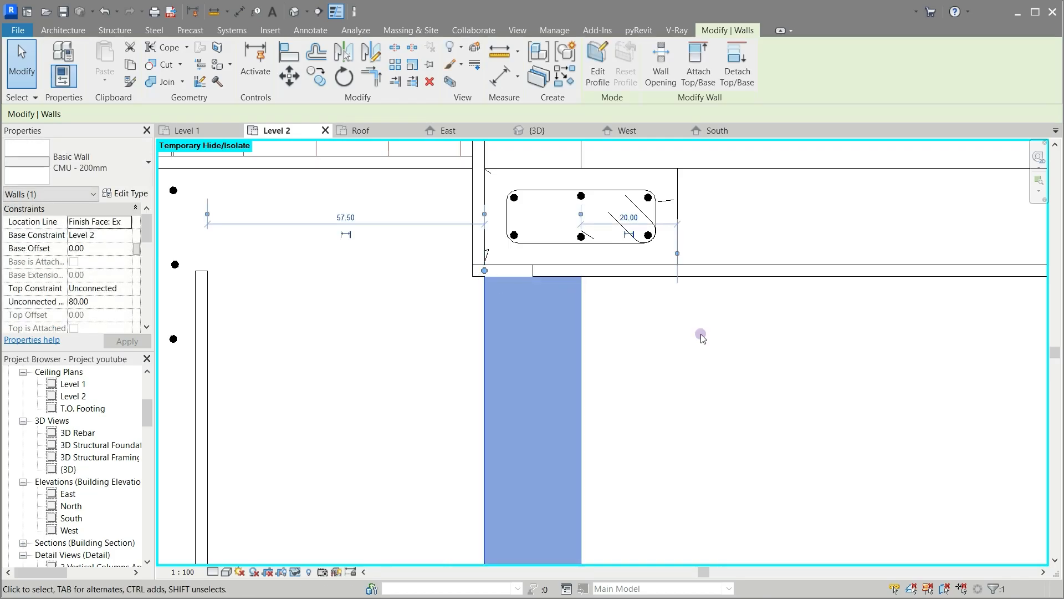
pyautogui.click(651, 312)
pyautogui.scroll(-2, 651, 313)
pyautogui.scroll(-2, 487, 258)
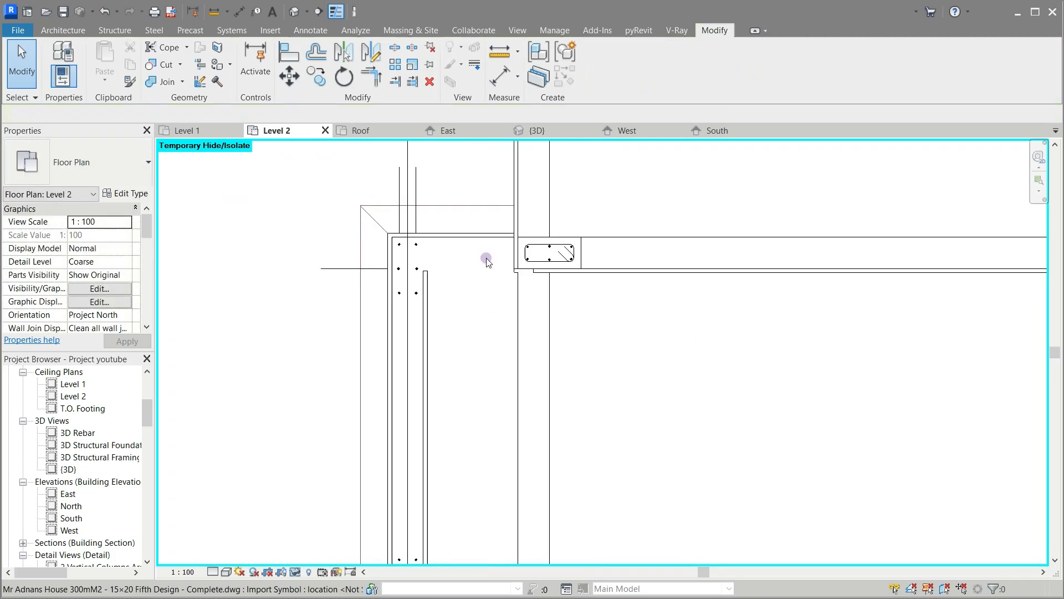
# Step: Try to pull the end of the Cement Plaster - 25mm on the building wall facing the terrace back from the column
pyautogui.scroll(2, 558, 284)
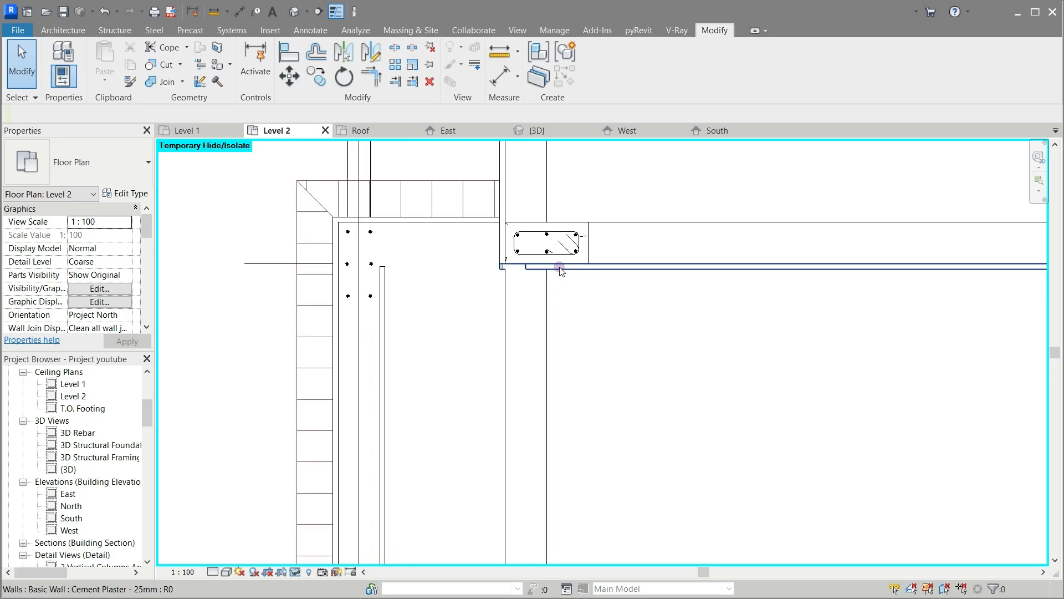
pyautogui.click(560, 268)
pyautogui.moveTo(524, 268); pyautogui.dragTo(592, 268)
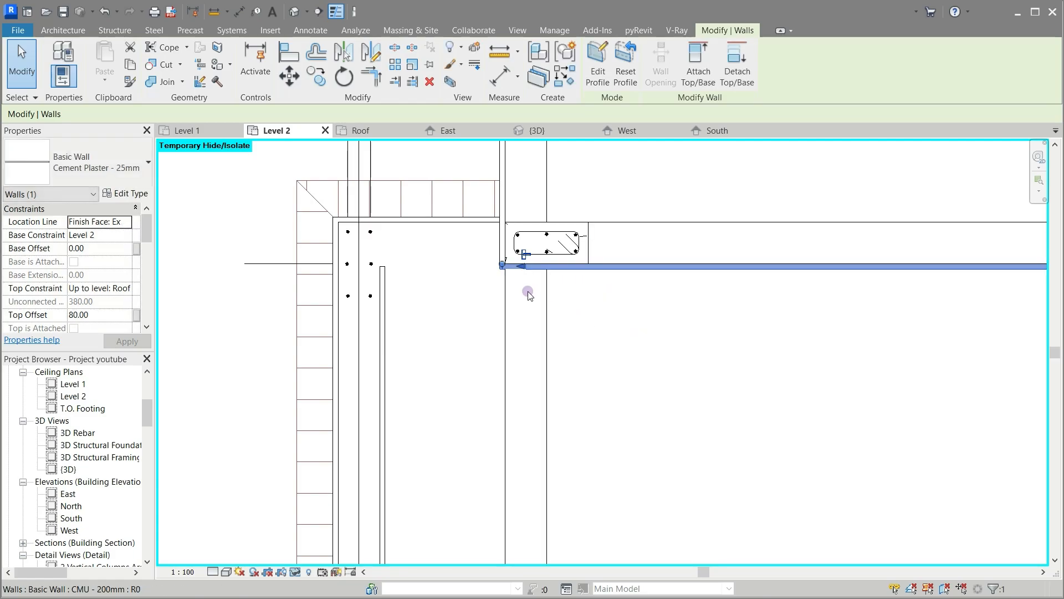
pyautogui.press('r')
pyautogui.press('s')
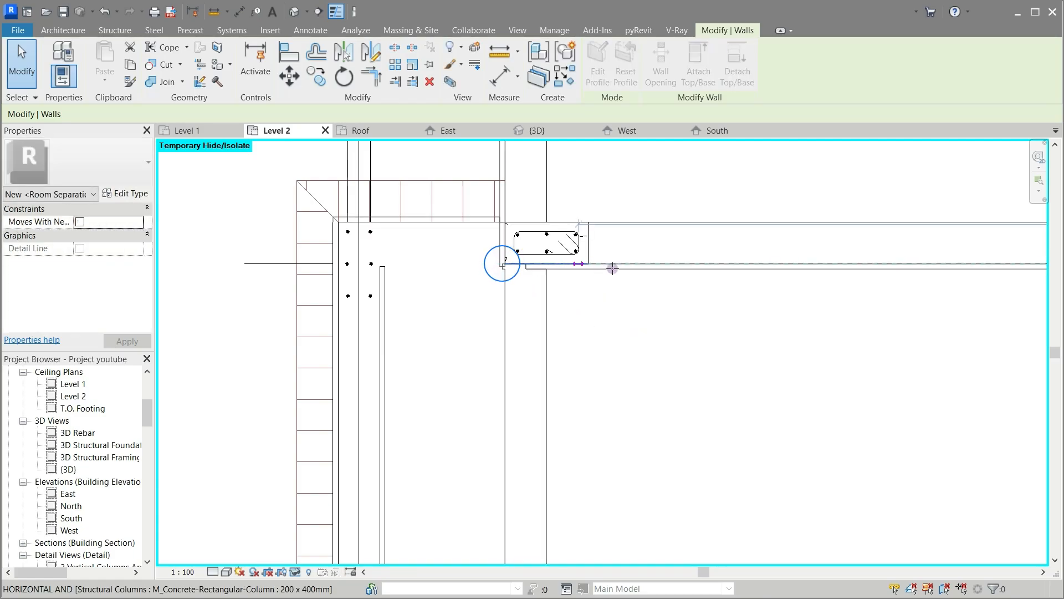
pyautogui.press('Escape')
pyautogui.press('Escape')
pyautogui.click(706, 265)
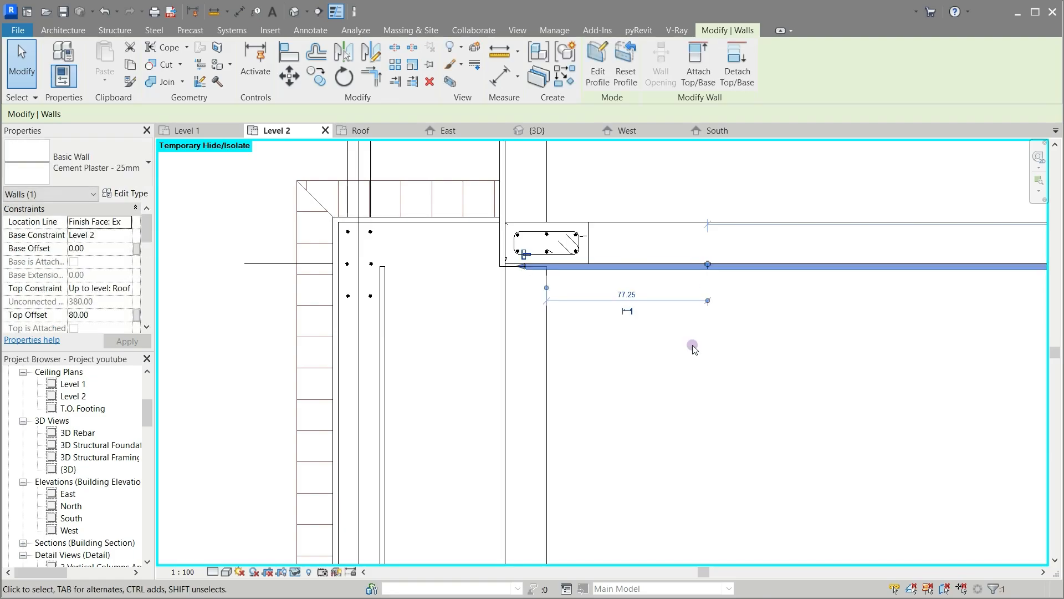
pyautogui.click(688, 361)
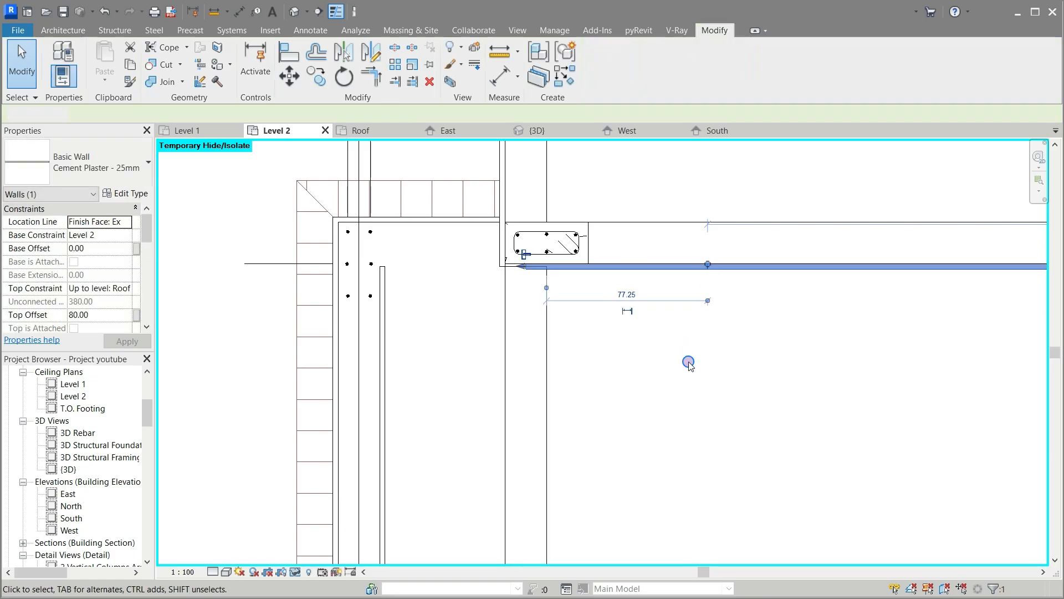
pyautogui.click(624, 268)
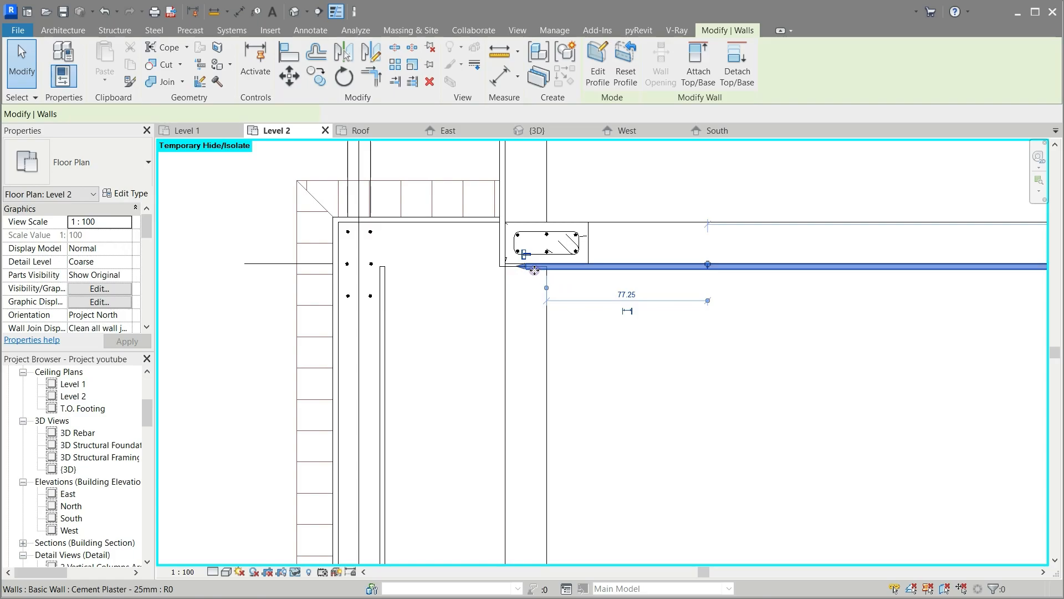
pyautogui.moveTo(534, 270); pyautogui.dragTo(782, 267)
pyautogui.click(735, 339)
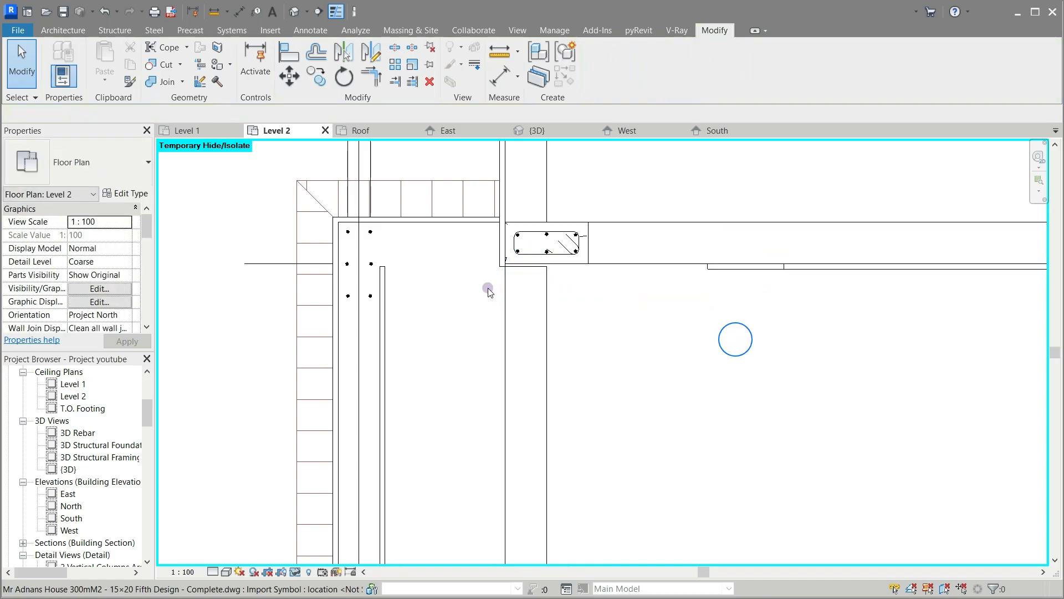
# Step: Shorten the terrace's inner vertical Cement Plaster - 25mm strip to about 120 and move it beside the relocated parapet wall
pyautogui.scroll(-5, 472, 272)
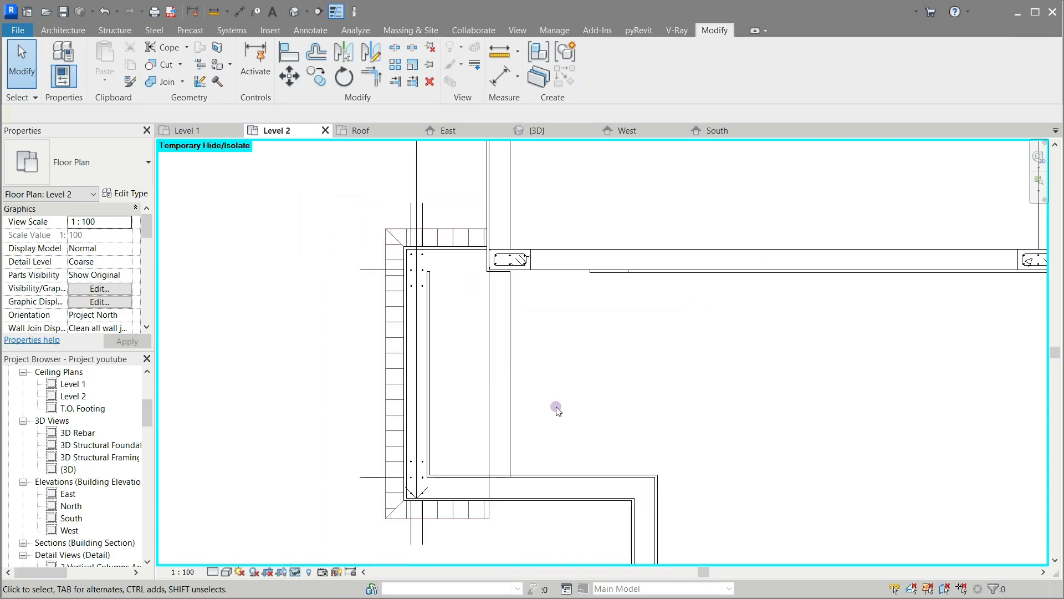
pyautogui.click(431, 396)
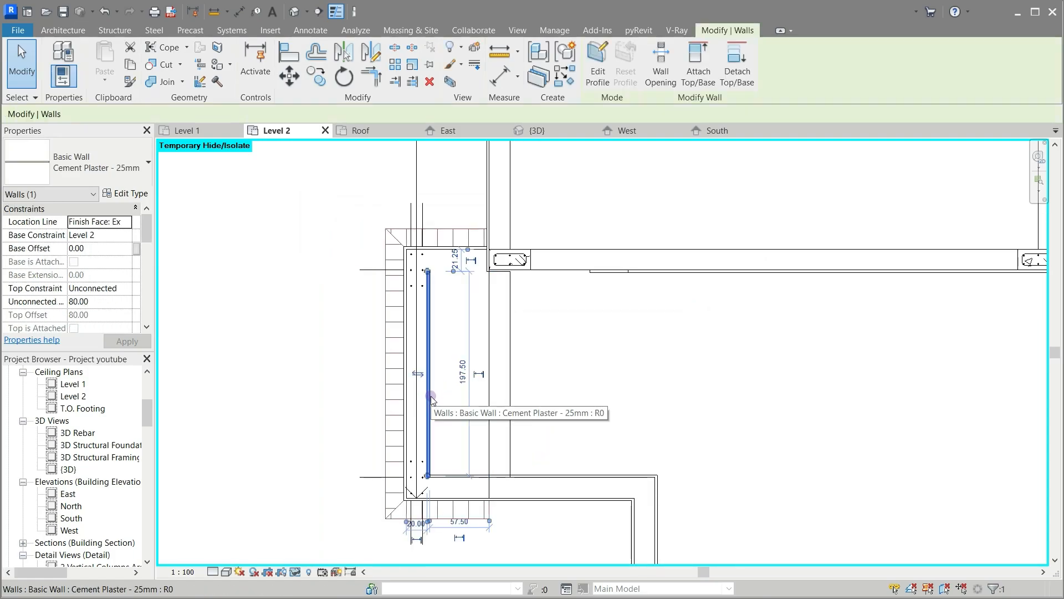
pyautogui.moveTo(428, 271); pyautogui.dragTo(428, 351)
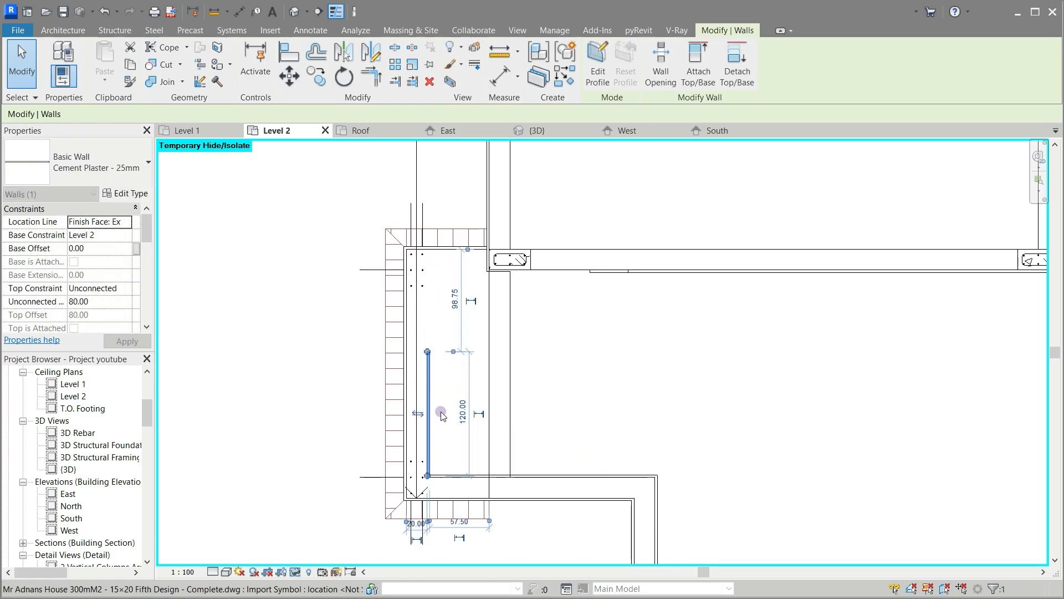
pyautogui.moveTo(435, 410); pyautogui.dragTo(521, 369)
pyautogui.scroll(2, 538, 432)
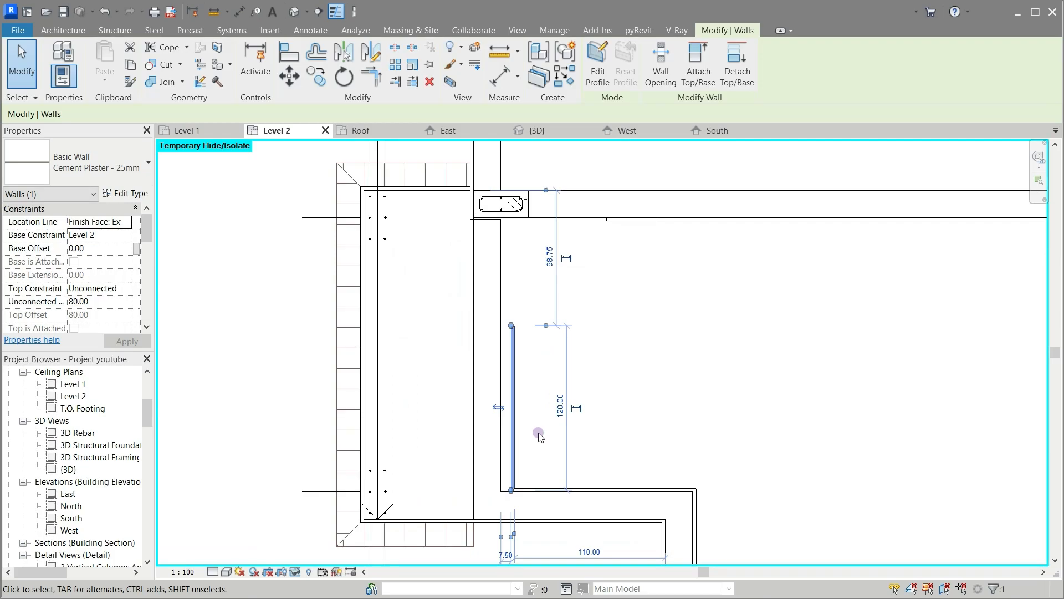
# Step: Delete the Cement Plaster - 25mm walls along the overhang's upper and outer edges, and pull back the lower plaster's end
pyautogui.click(430, 187)
pyautogui.press('Delete')
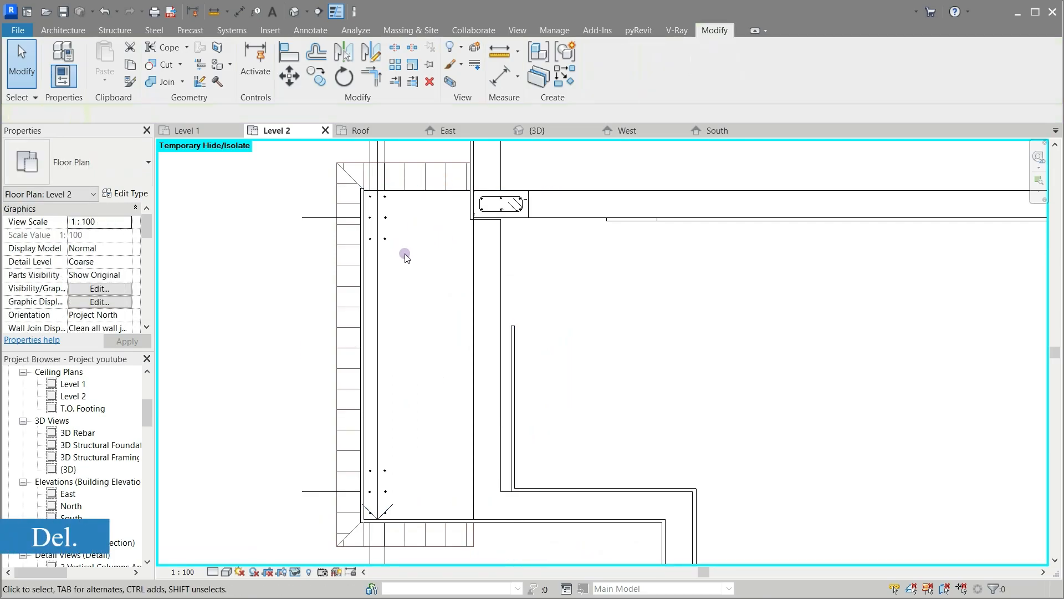
pyautogui.click(362, 284)
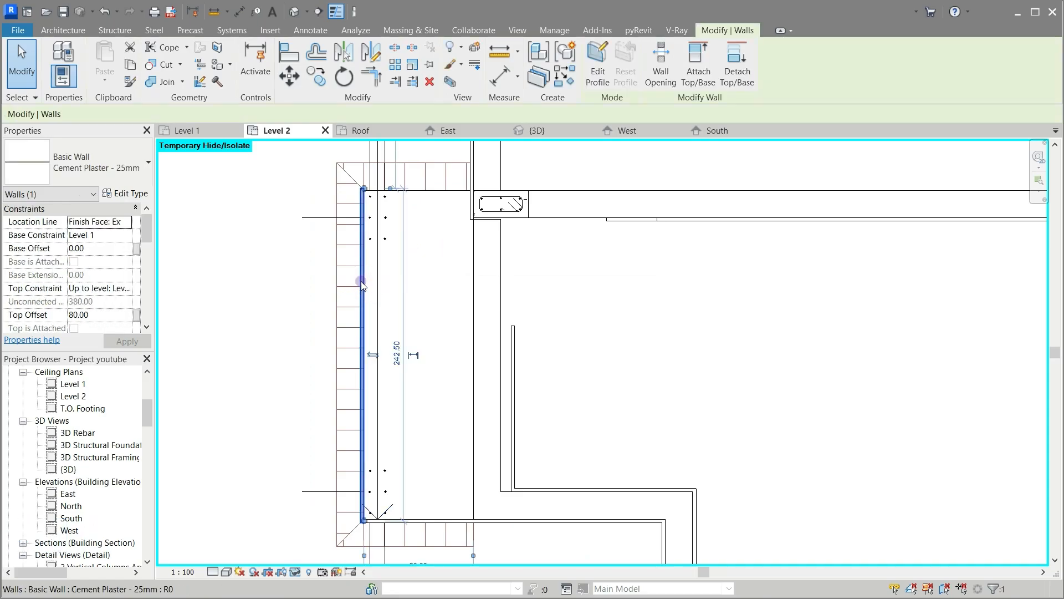
pyautogui.moveTo(408, 303); pyautogui.dragTo(446, 306)
pyautogui.press('Delete')
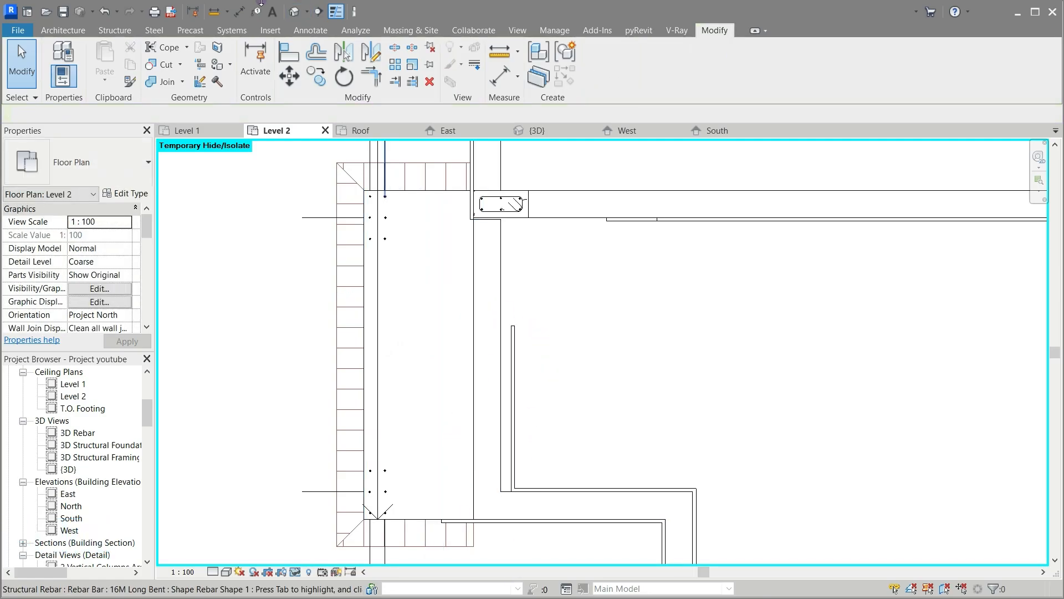
# Step: Delete the plaster strip beside the relocated parapet wall and the plaster on the building wall facing the terrace
pyautogui.click(512, 435)
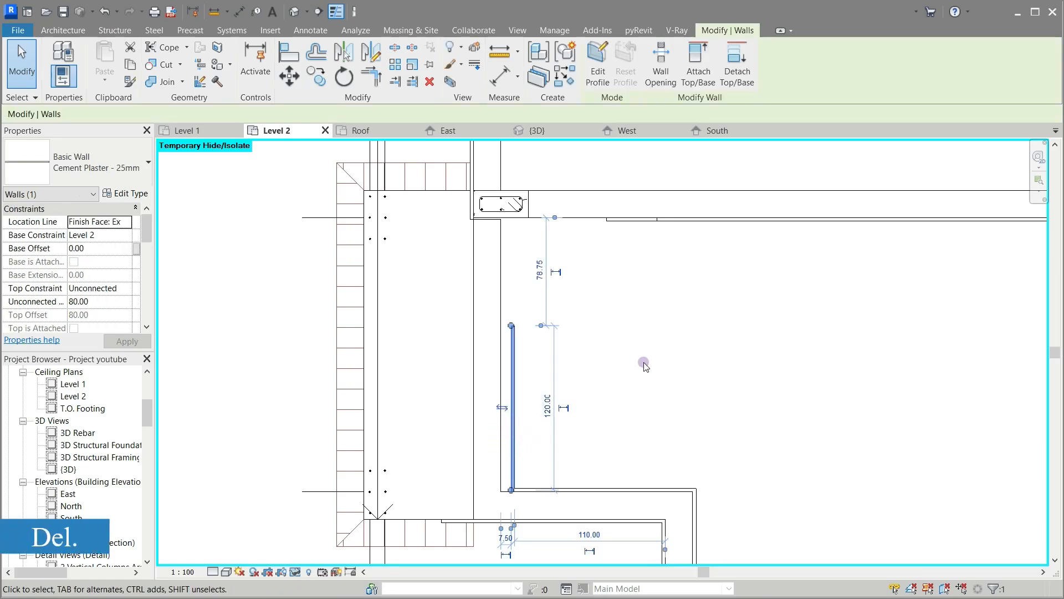
pyautogui.press('Delete')
pyautogui.scroll(-2, 555, 345)
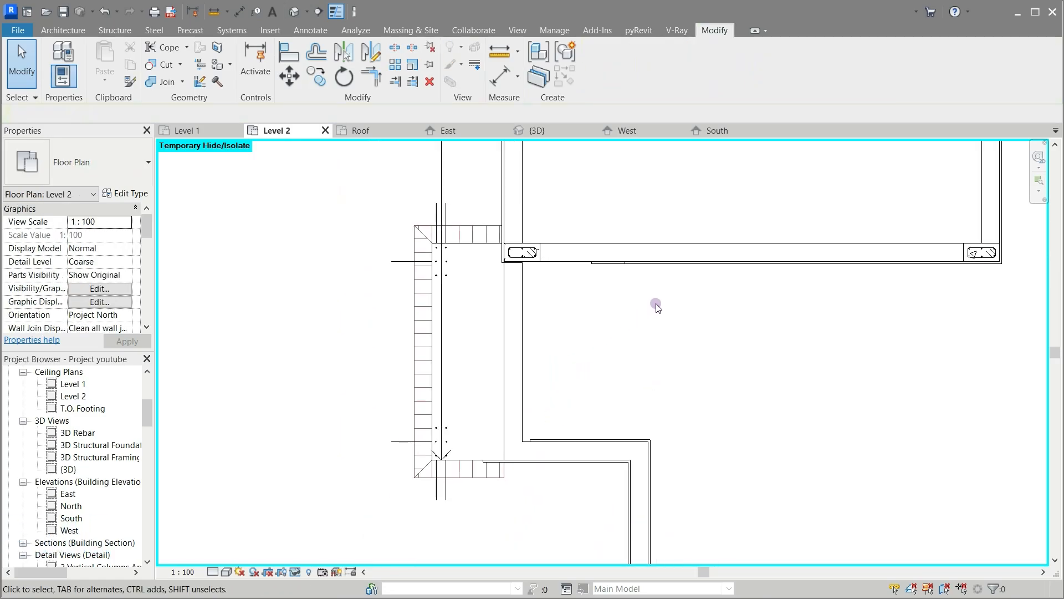
pyautogui.click(698, 316)
pyautogui.press('Delete')
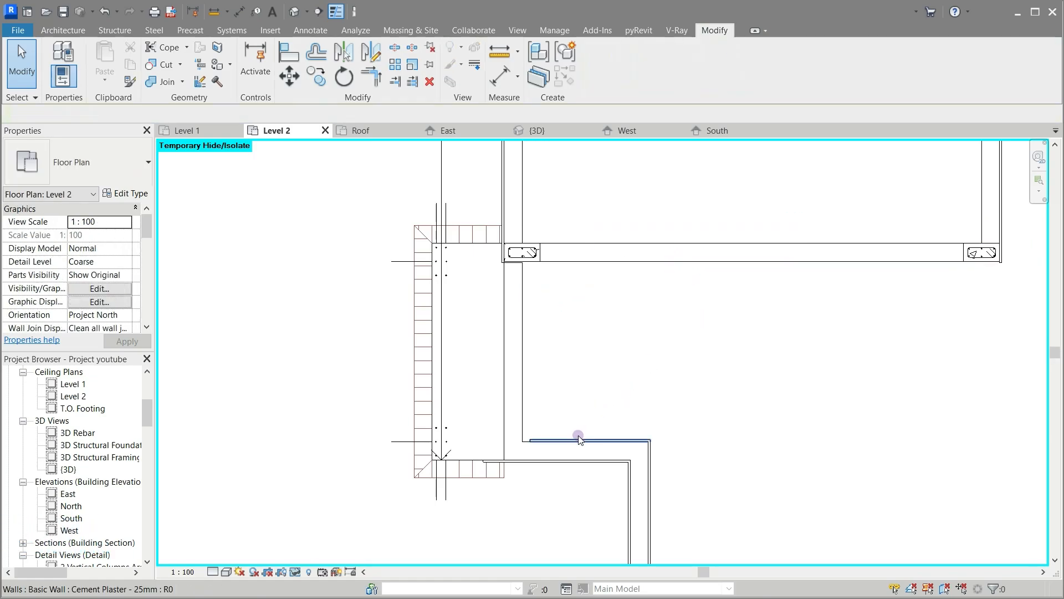
# Step: Draw a Cement Plaster - 25mm wall about 100 long on the relocated parapet's inner face, matching the existing 80-high parapet plaster
pyautogui.click(578, 439)
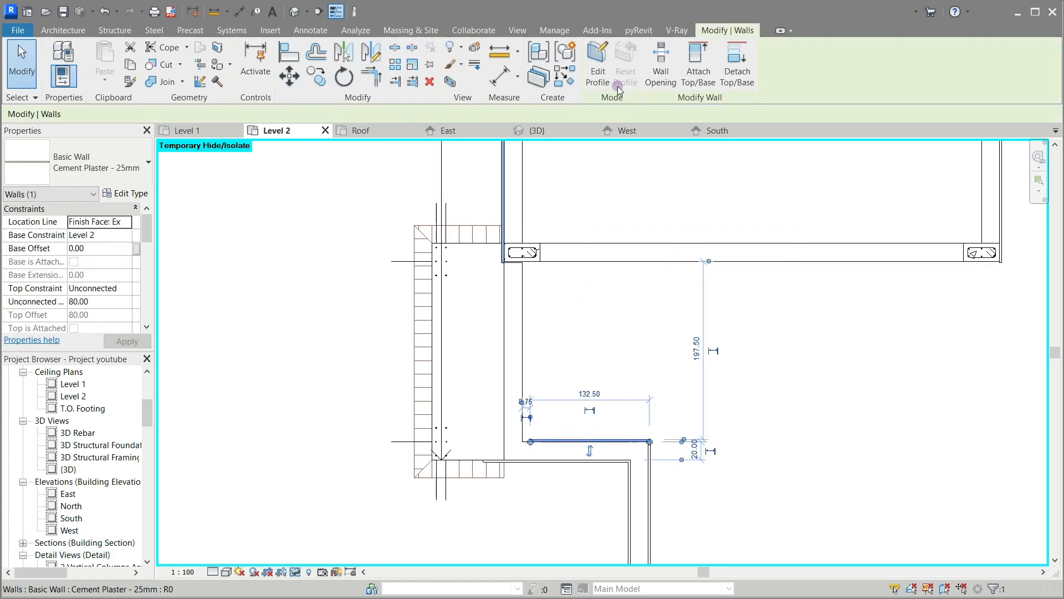
pyautogui.click(557, 81)
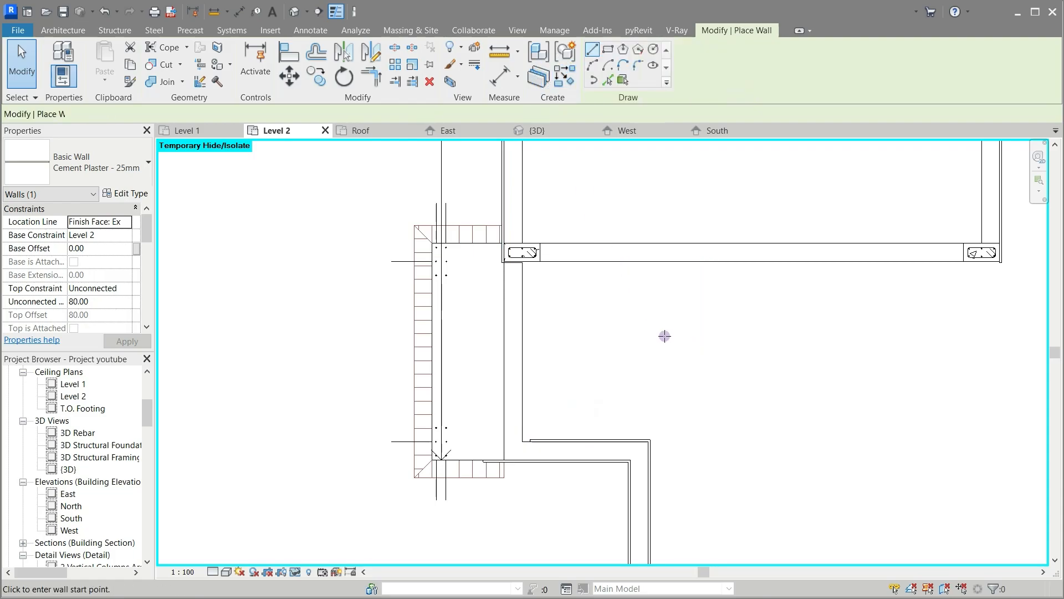
pyautogui.click(522, 410)
pyautogui.click(520, 320)
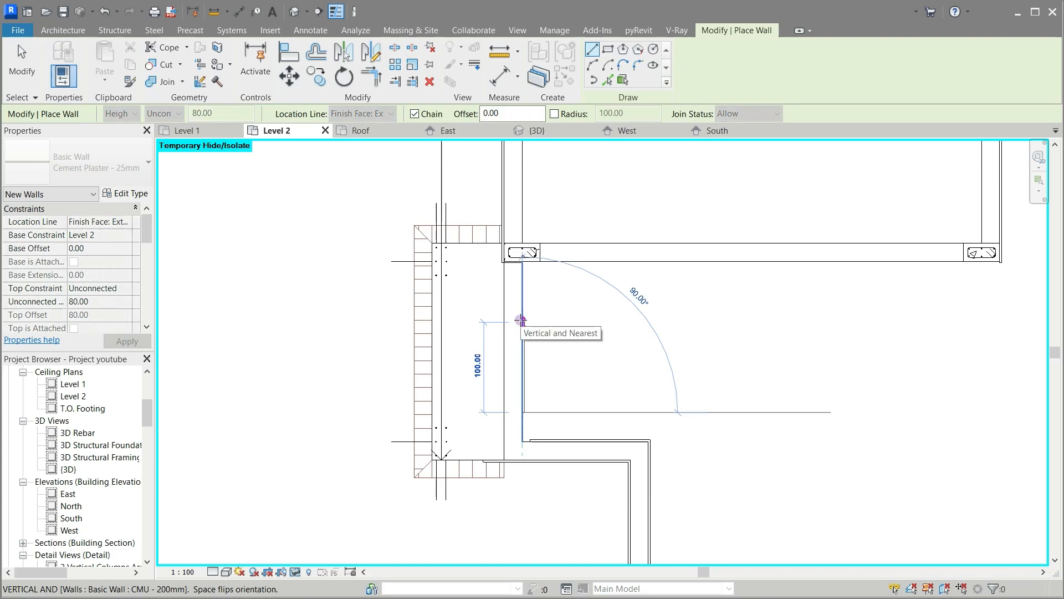
pyautogui.press('Escape')
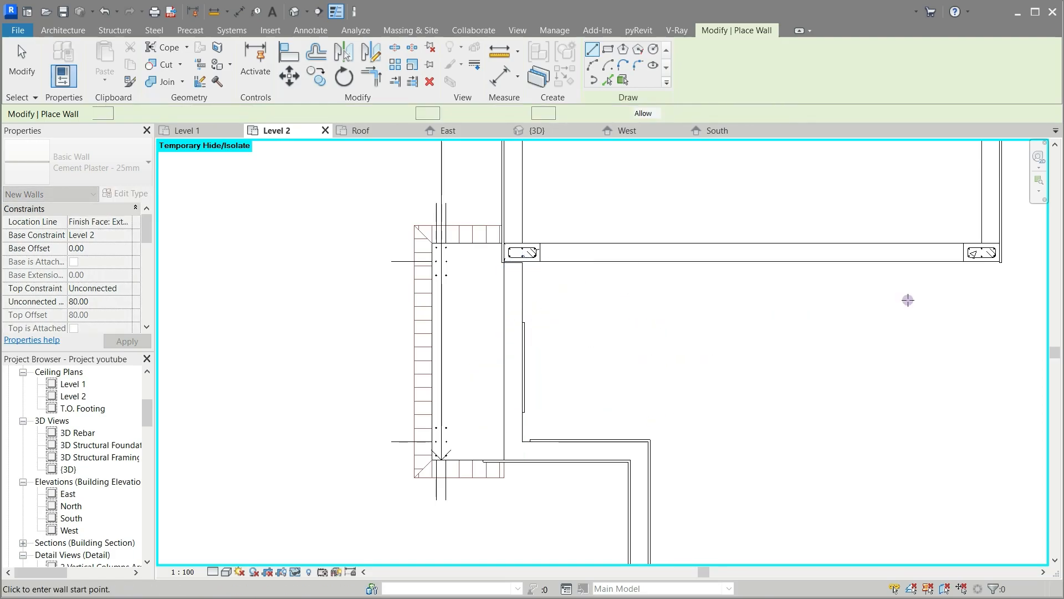
pyautogui.press('Escape')
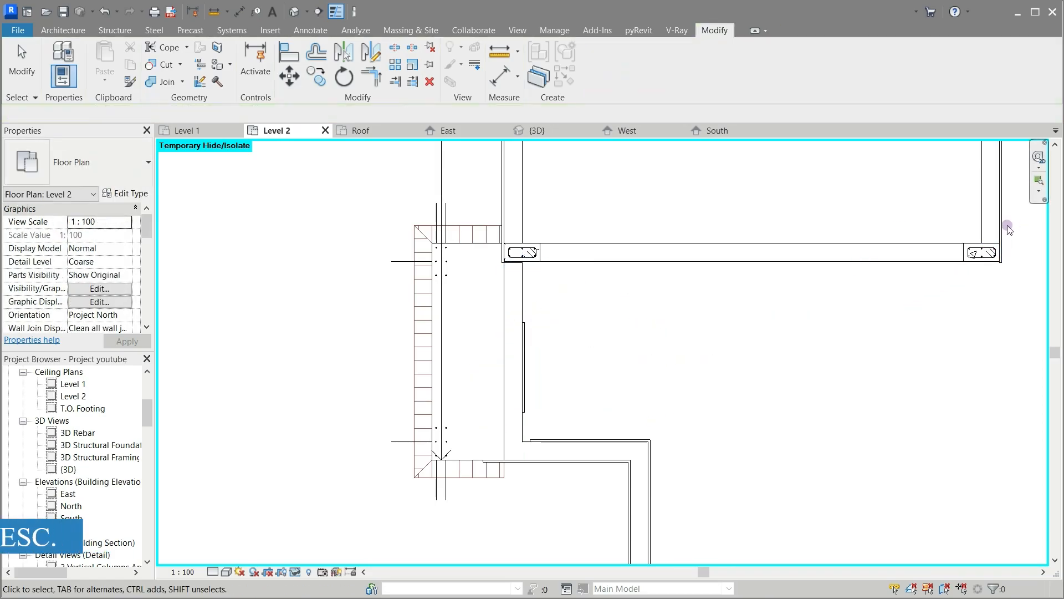
# Step: Draw a Cement Plaster - 25mm wall on the building wall facing the terrace, matching the exterior plaster up to Roof with an 80 top offset
pyautogui.click(986, 300)
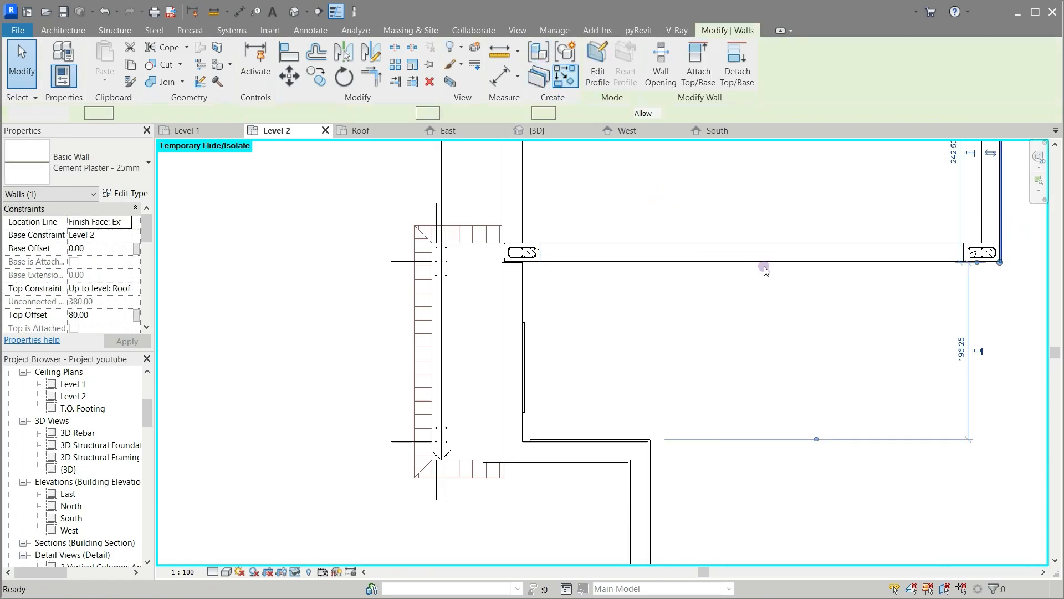
pyautogui.press('c')
pyautogui.press('s')
pyautogui.click(830, 261)
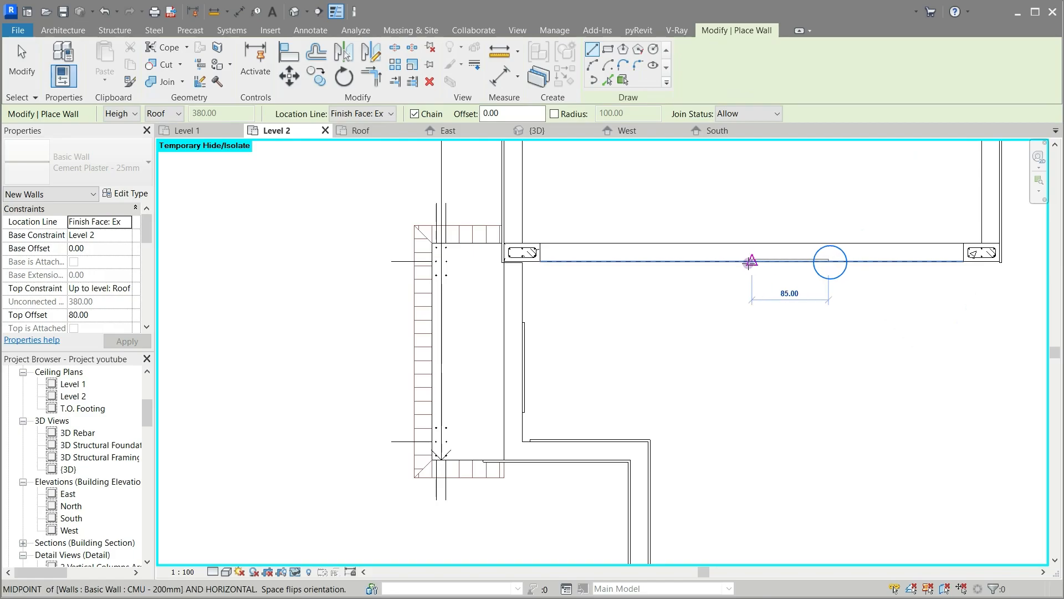
pyautogui.click(721, 271)
pyautogui.press('Escape')
pyautogui.press('Escape')
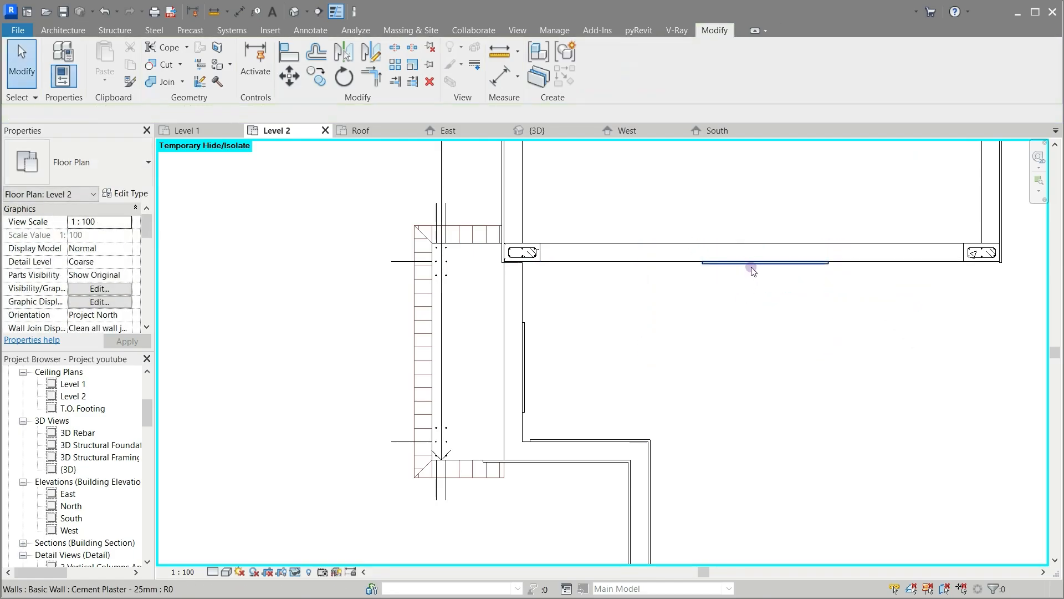
# Step: Trim the new plaster on the terrace-facing building wall into a corner with the plaster on the building's far side wall
pyautogui.press('t')
pyautogui.press('r')
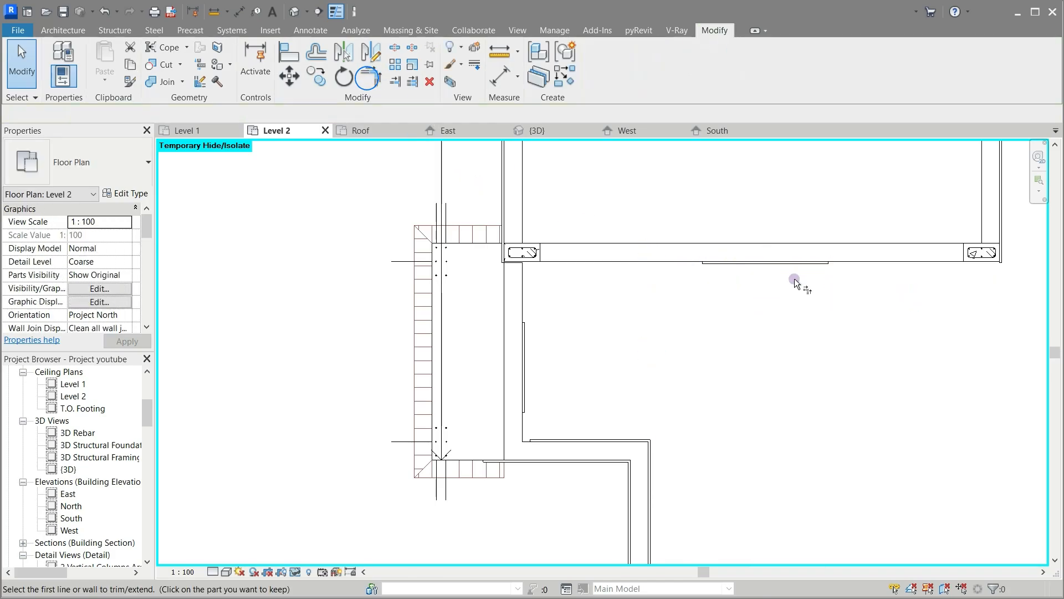
pyautogui.click(1001, 238)
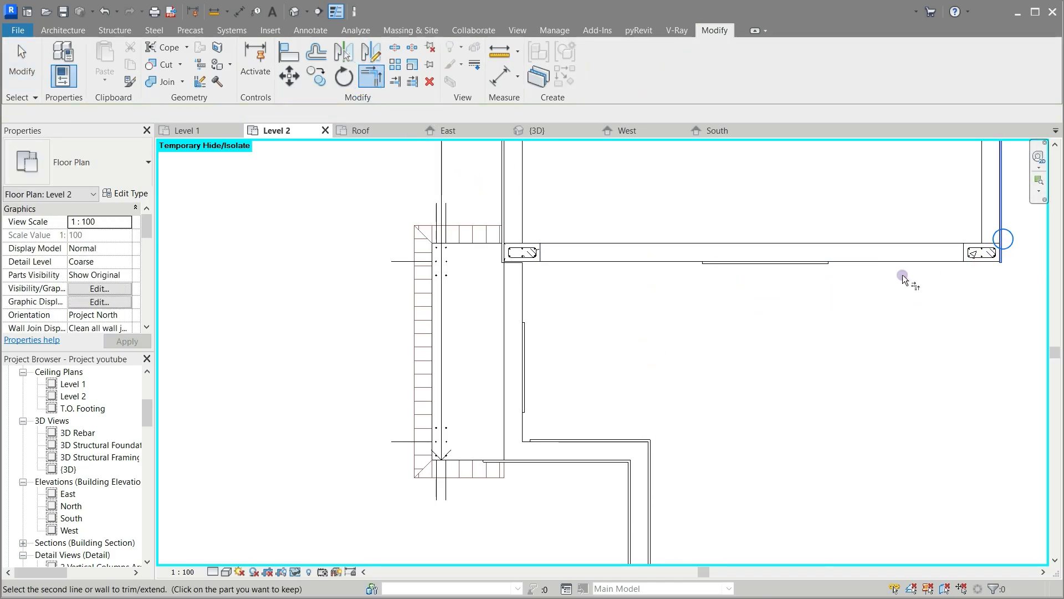
pyautogui.click(814, 266)
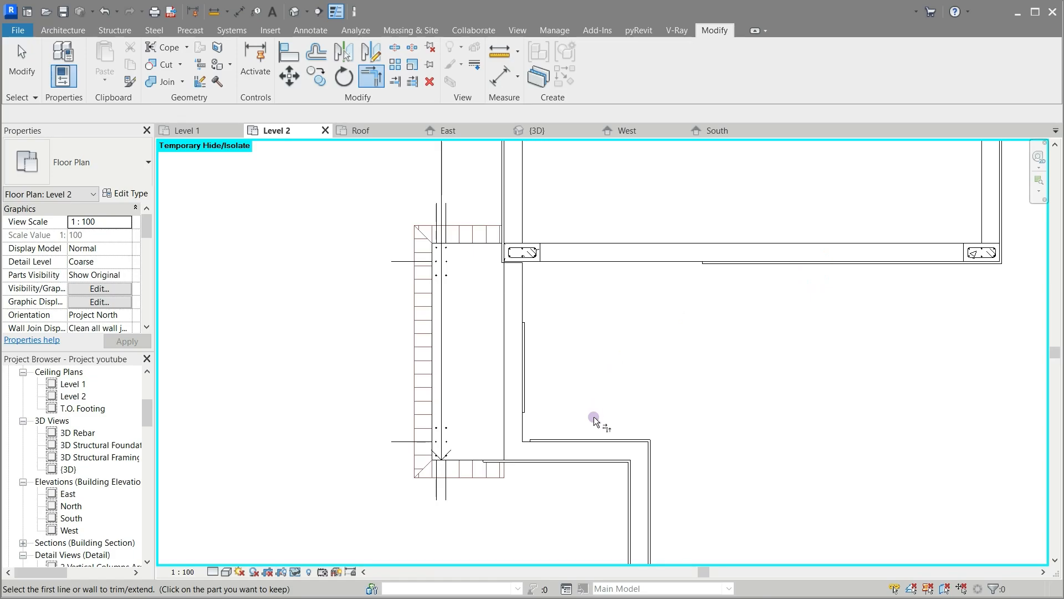
# Step: Trim the relocated parapet's inner plaster to the adjoining parapet plaster at one end and the building wall plaster at the other
pyautogui.click(590, 441)
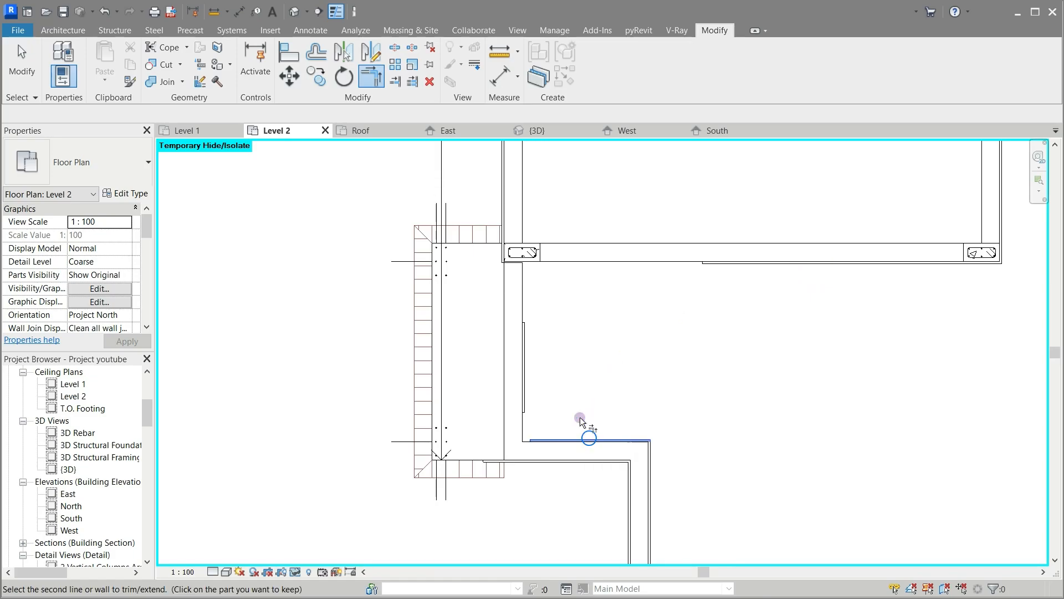
pyautogui.click(524, 395)
pyautogui.click(522, 388)
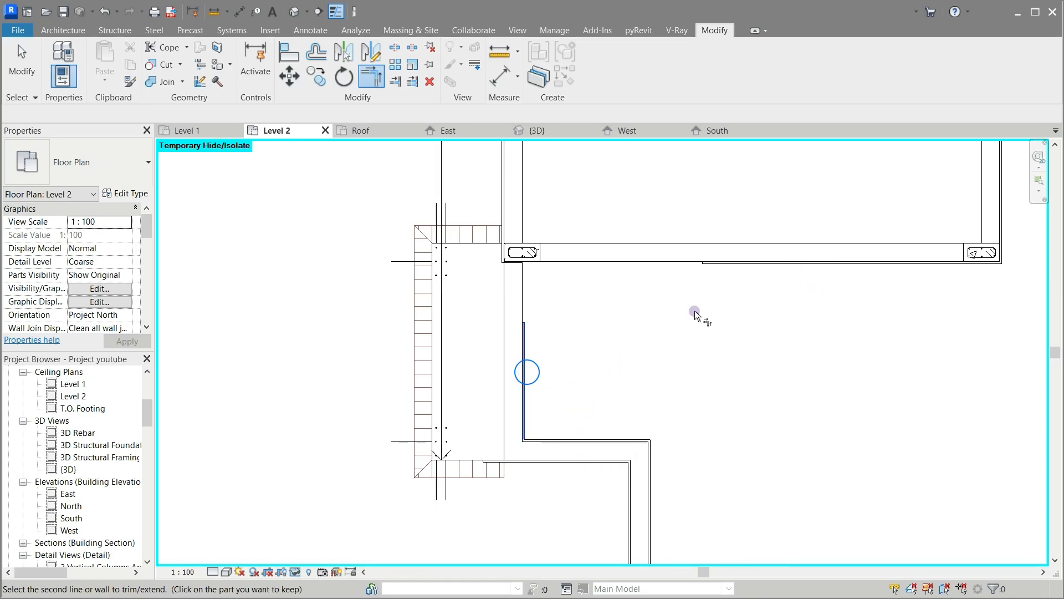
pyautogui.click(732, 258)
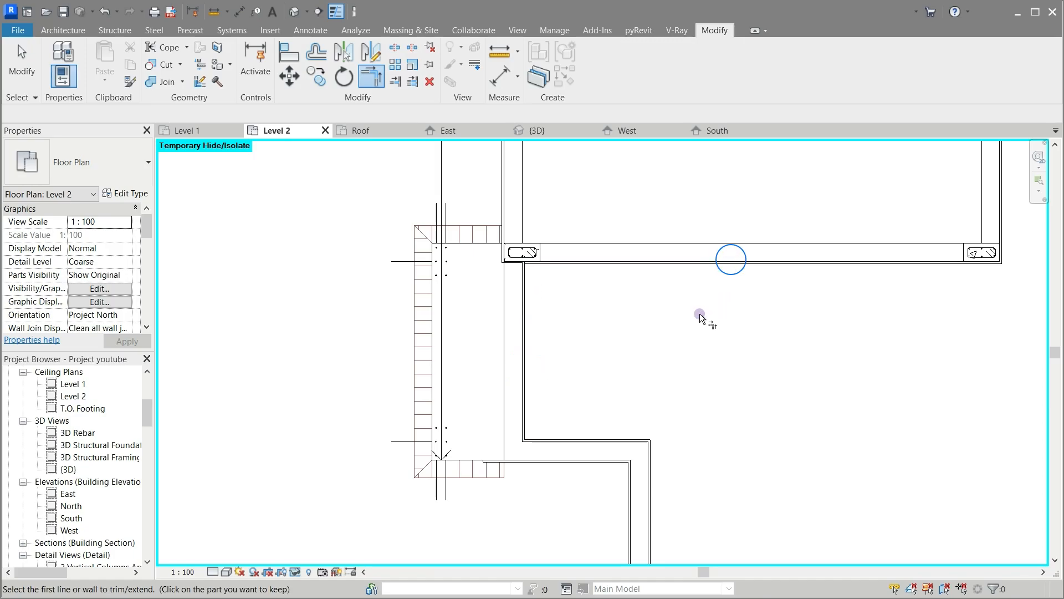
pyautogui.press('Escape')
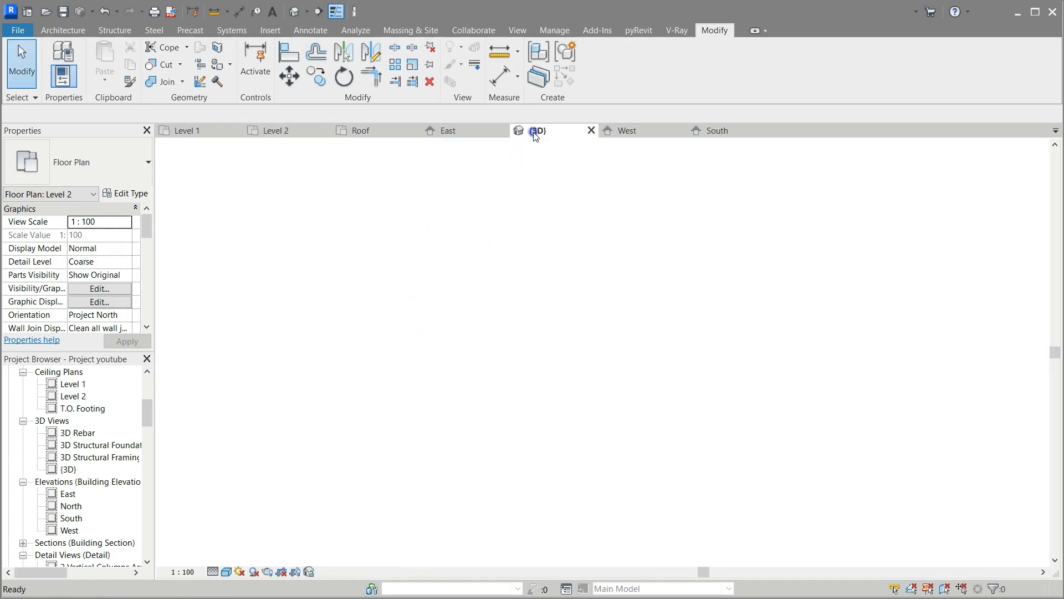
# Step: Restore the temporarily hidden elements in the 3D view and in the Level 2 floor plan
pyautogui.click(534, 132)
pyautogui.scroll(-2, 412, 197)
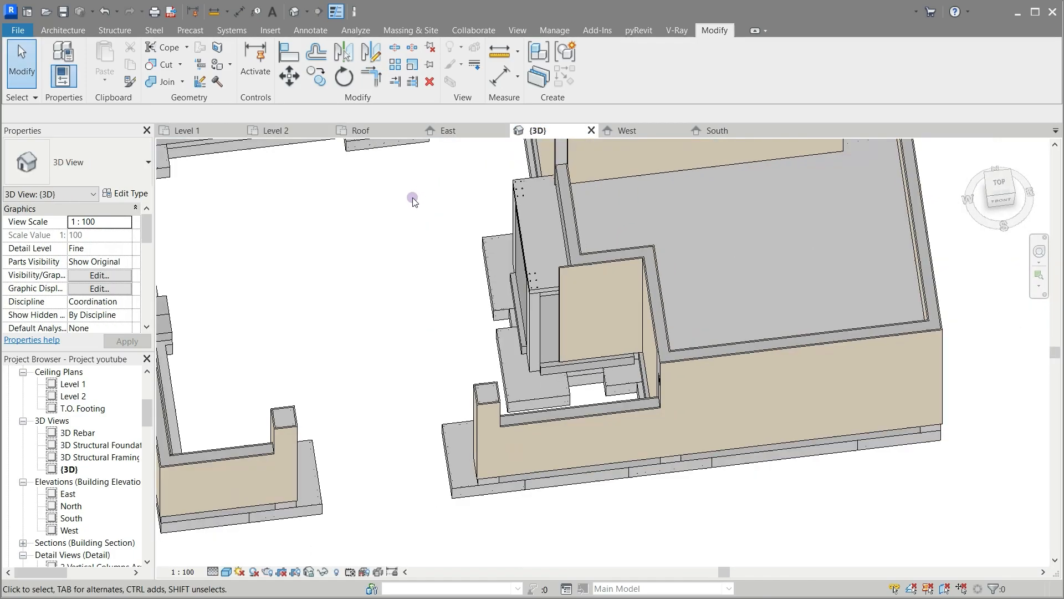
pyautogui.keyDown('shift'); pyautogui.moveTo(994, 272); pyautogui.dragTo(1018, 282, button='middle'); pyautogui.keyUp('shift')
pyautogui.scroll(-2, 592, 494)
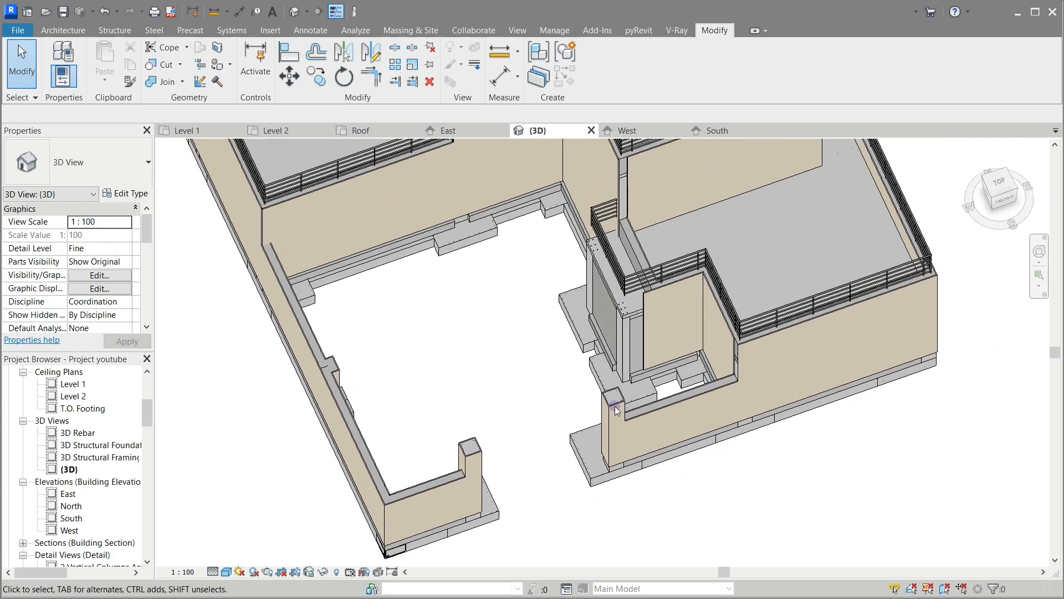
pyautogui.scroll(1, 651, 255)
pyautogui.scroll(1, 650, 251)
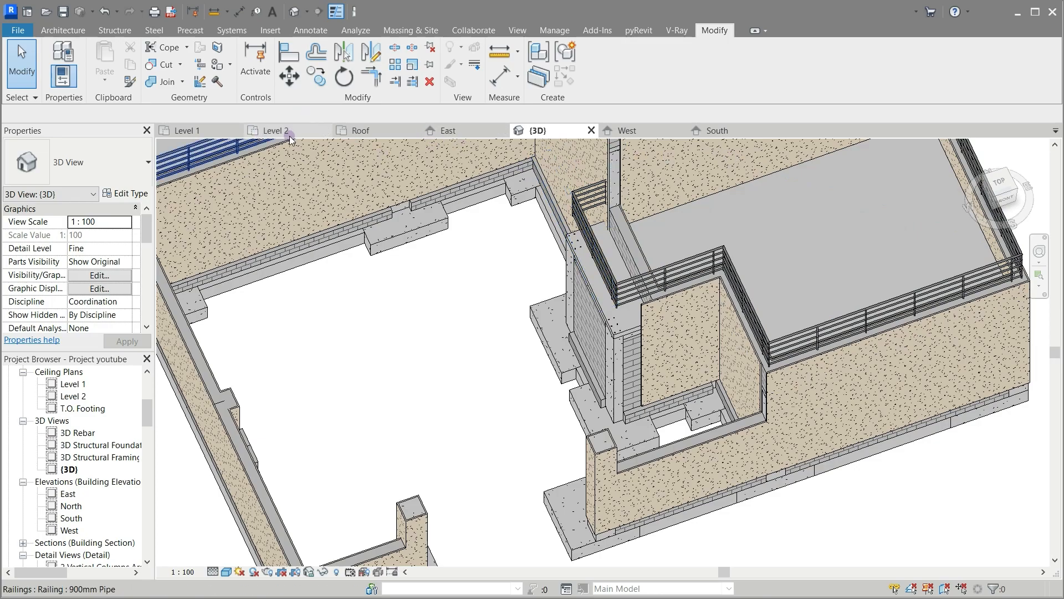
pyautogui.click(289, 133)
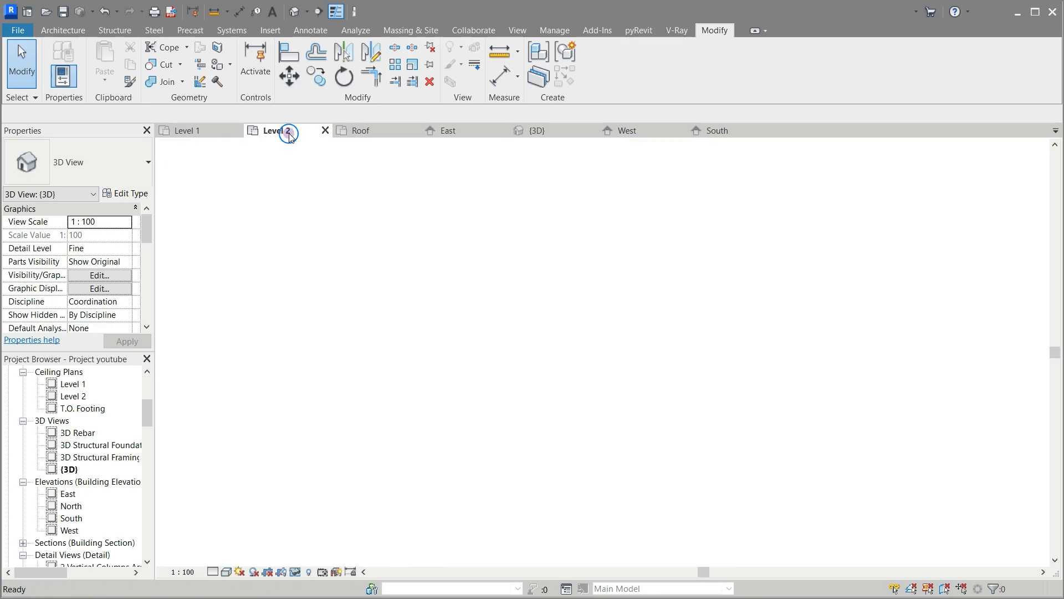
pyautogui.click(302, 572)
pyautogui.click(305, 558)
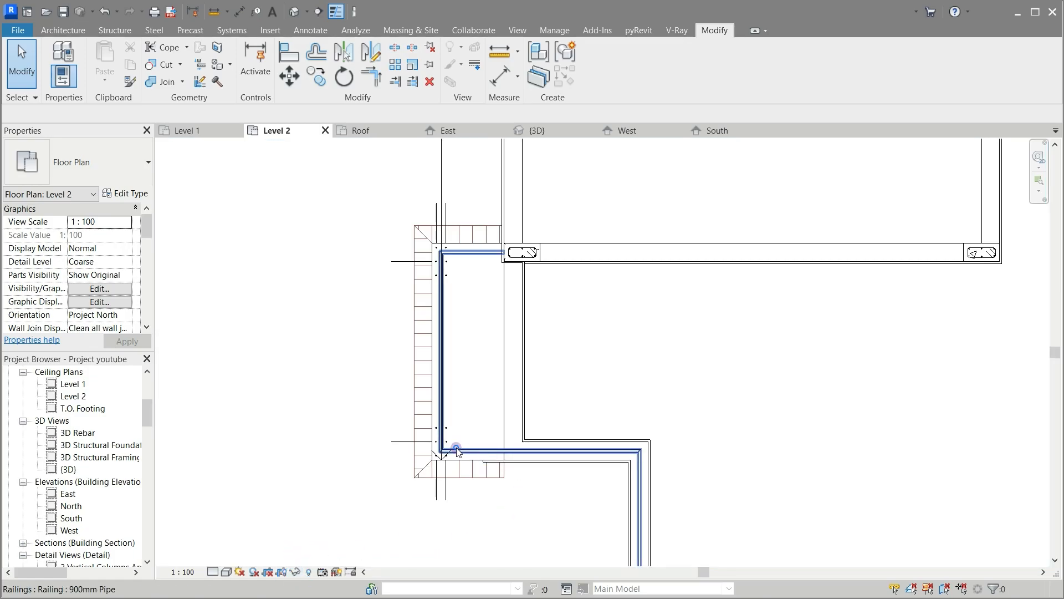
# Step: Edit the 900mm Pipe railing's path, moving the overhang segment onto the relocated parapet's outer face and deleting the too-short line
pyautogui.click(456, 449)
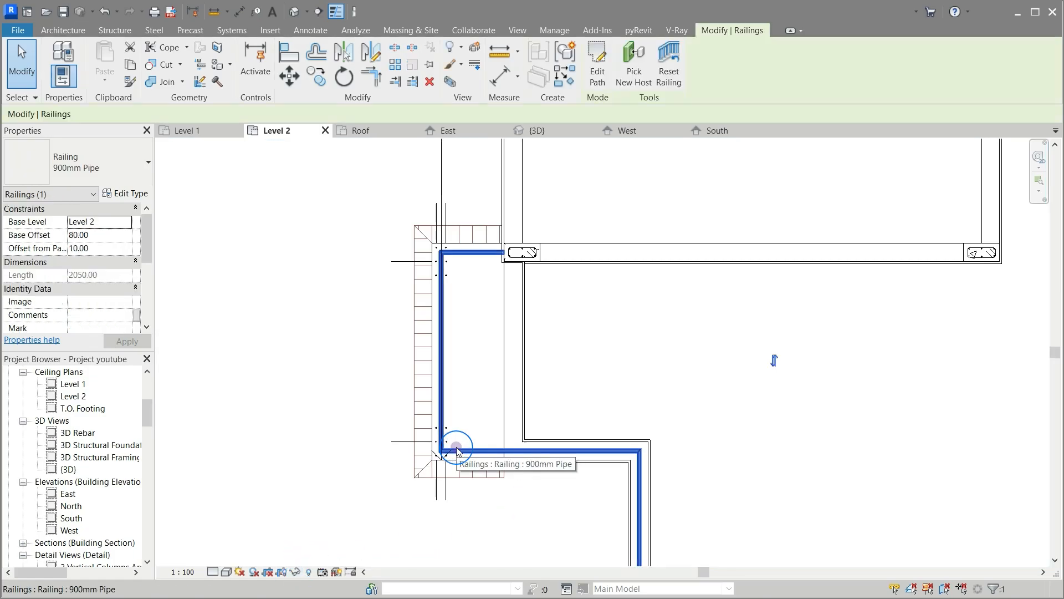
pyautogui.click(597, 65)
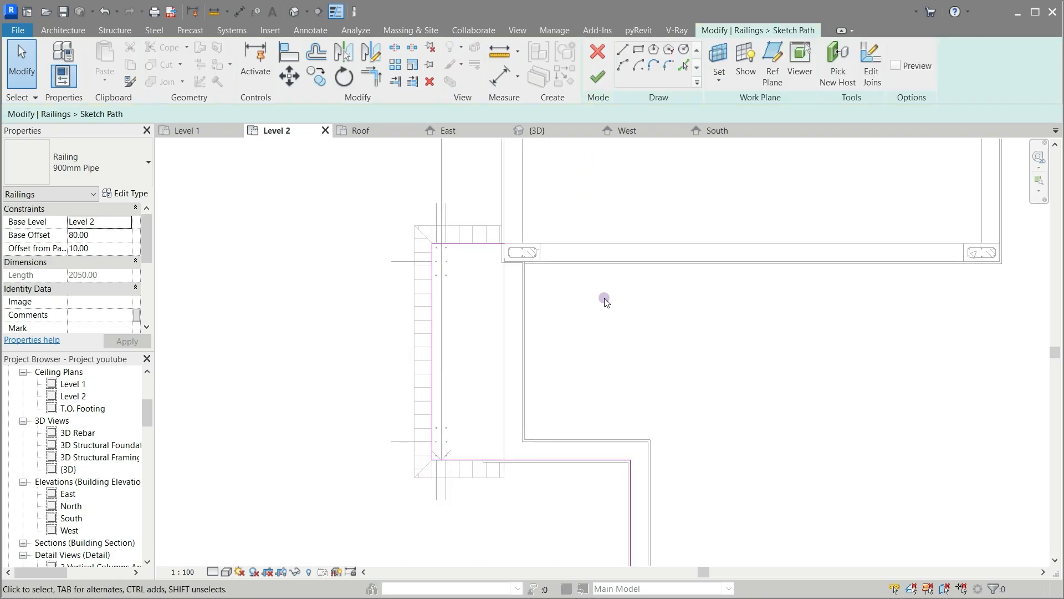
pyautogui.click(434, 351)
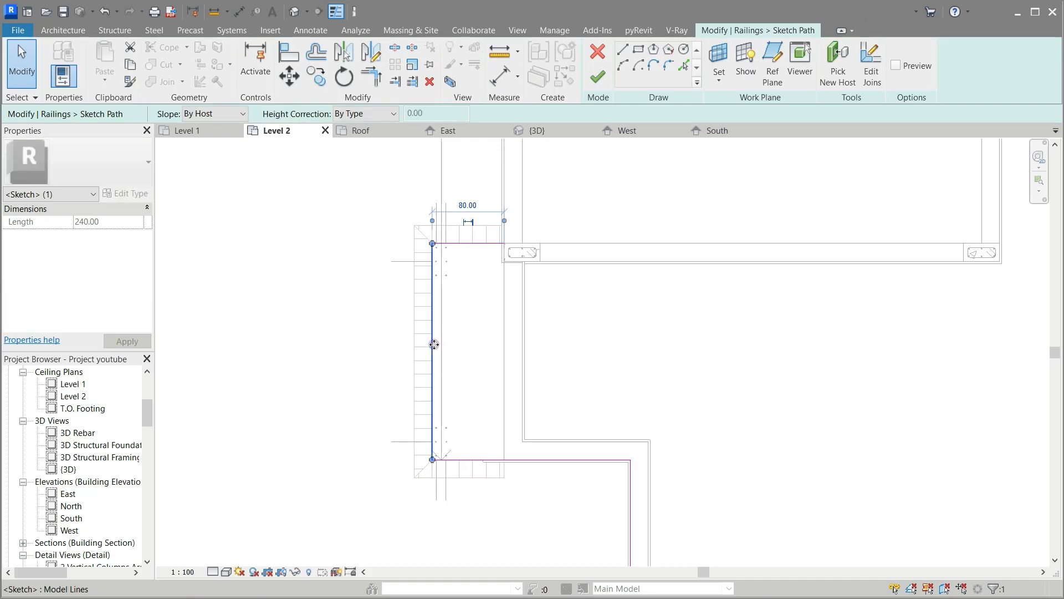
pyautogui.moveTo(445, 343); pyautogui.dragTo(502, 346)
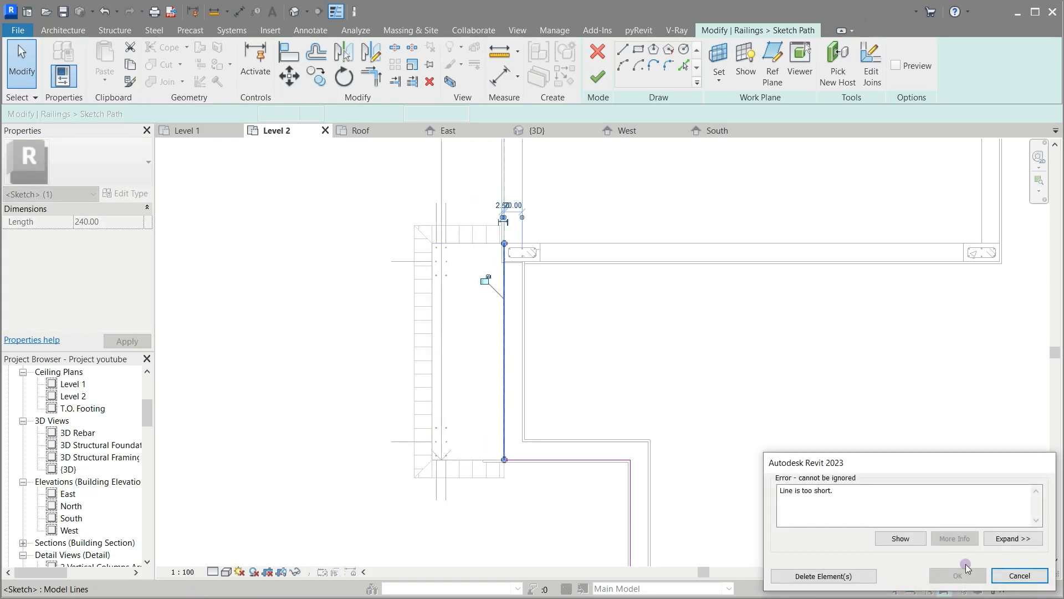
pyautogui.click(848, 576)
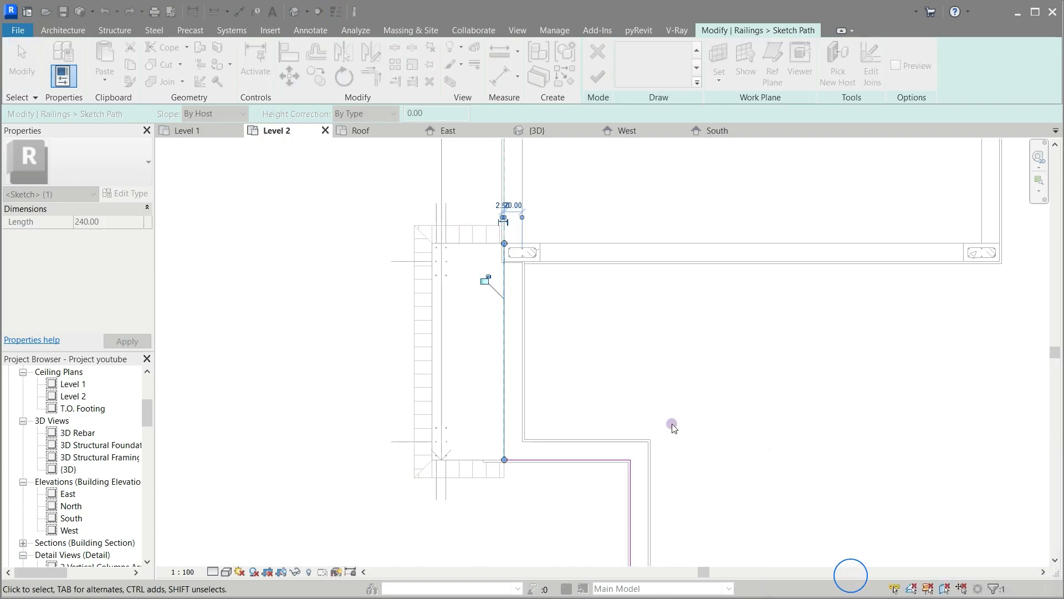
pyautogui.click(643, 382)
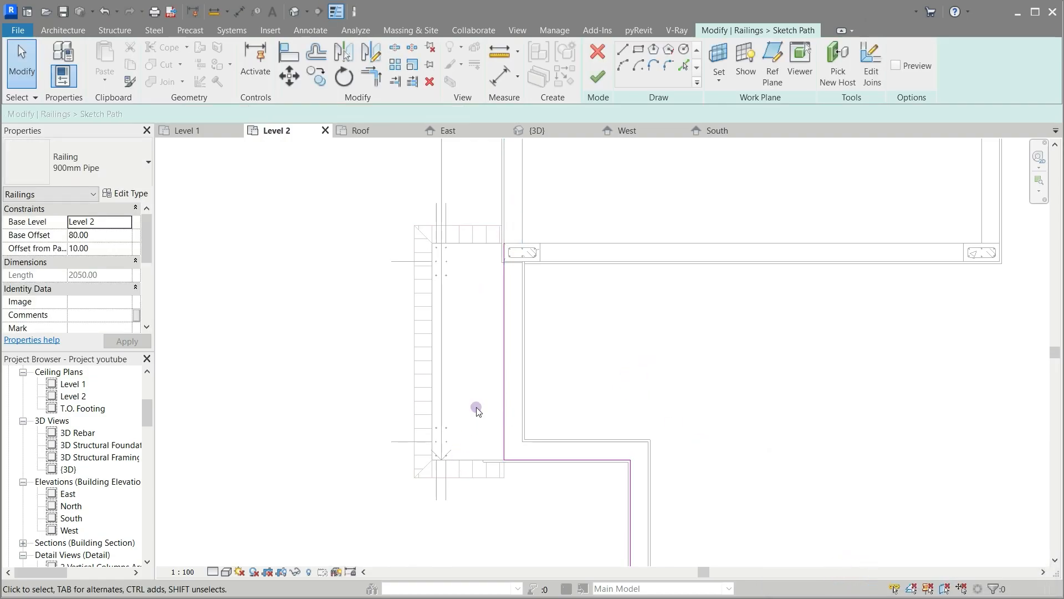
# Step: Shorten the moved railing segment at the building end to 218.75, meeting the column's plaster face, and finish the path
pyautogui.scroll(3, 510, 233)
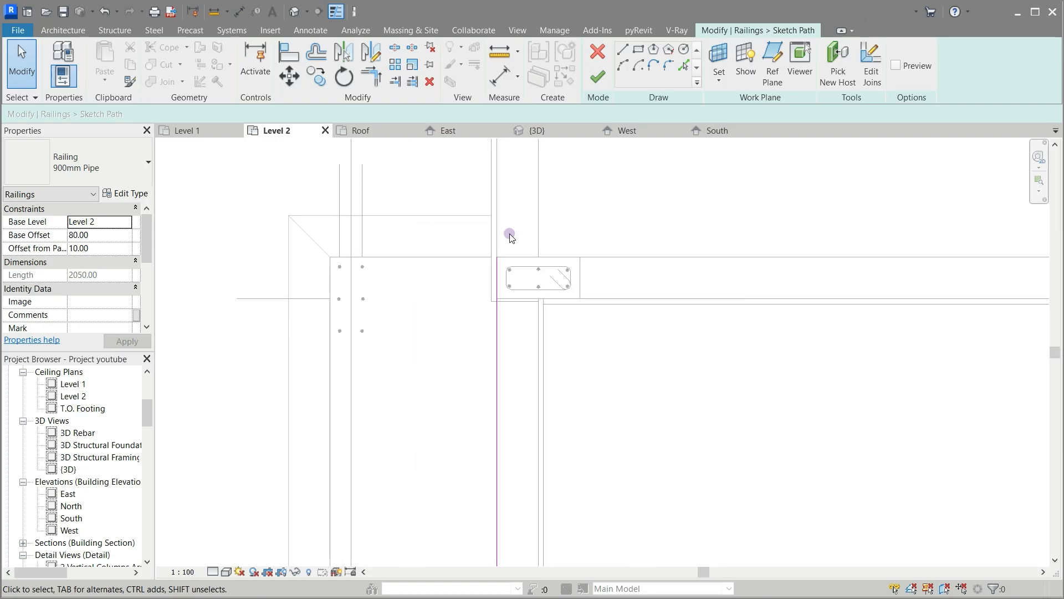
pyautogui.click(496, 351)
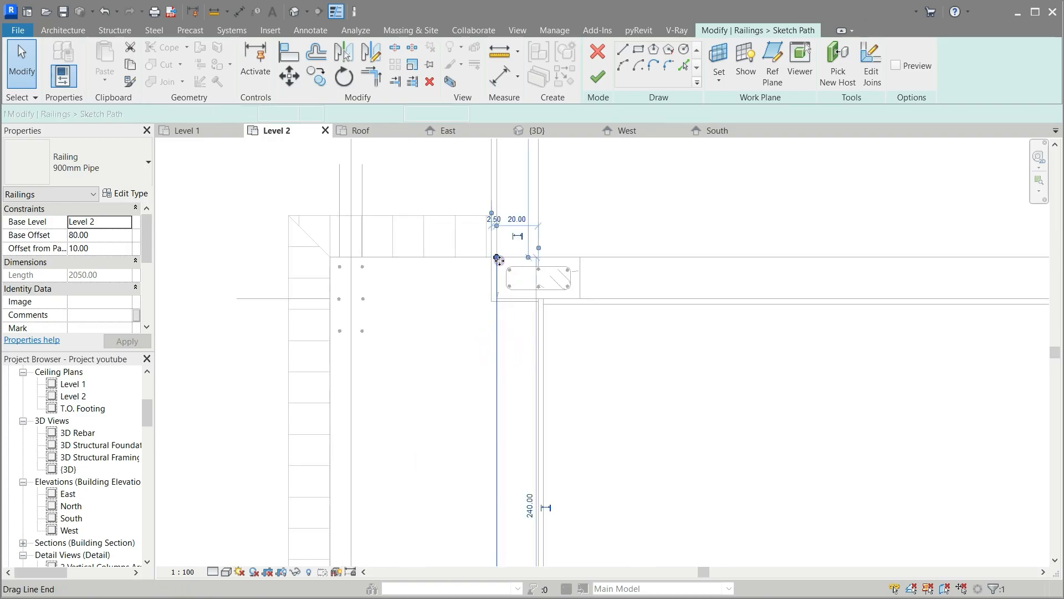
pyautogui.moveTo(497, 257); pyautogui.dragTo(495, 303)
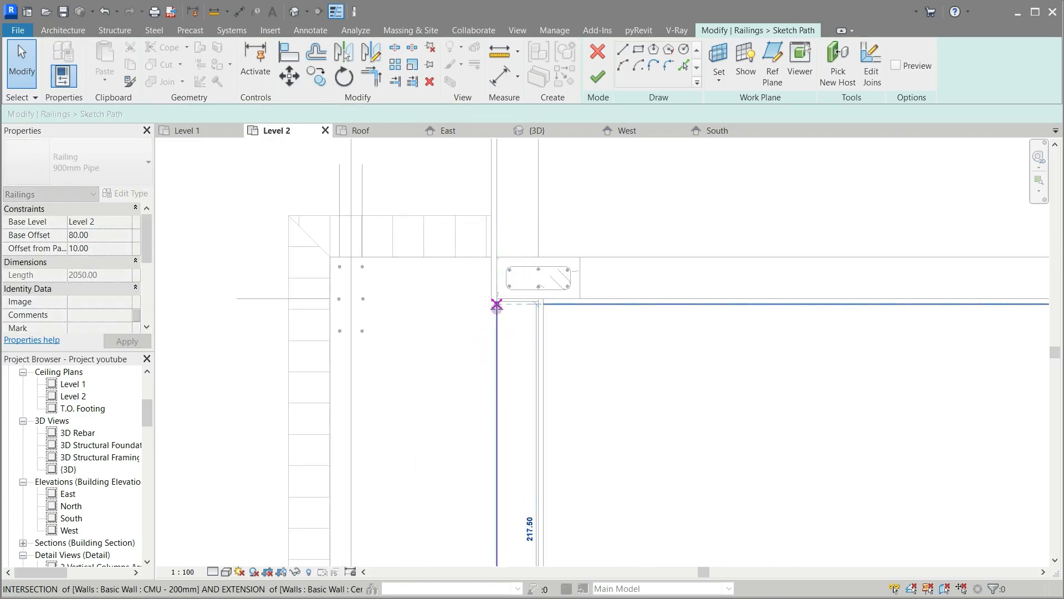
pyautogui.click(628, 355)
pyautogui.click(496, 311)
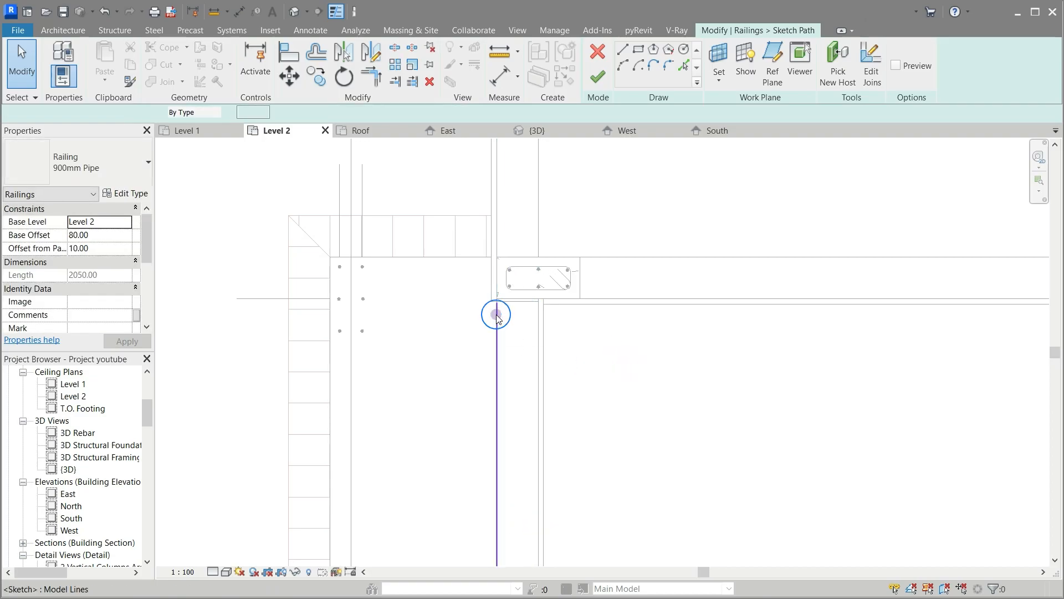
pyautogui.scroll(6, 501, 285)
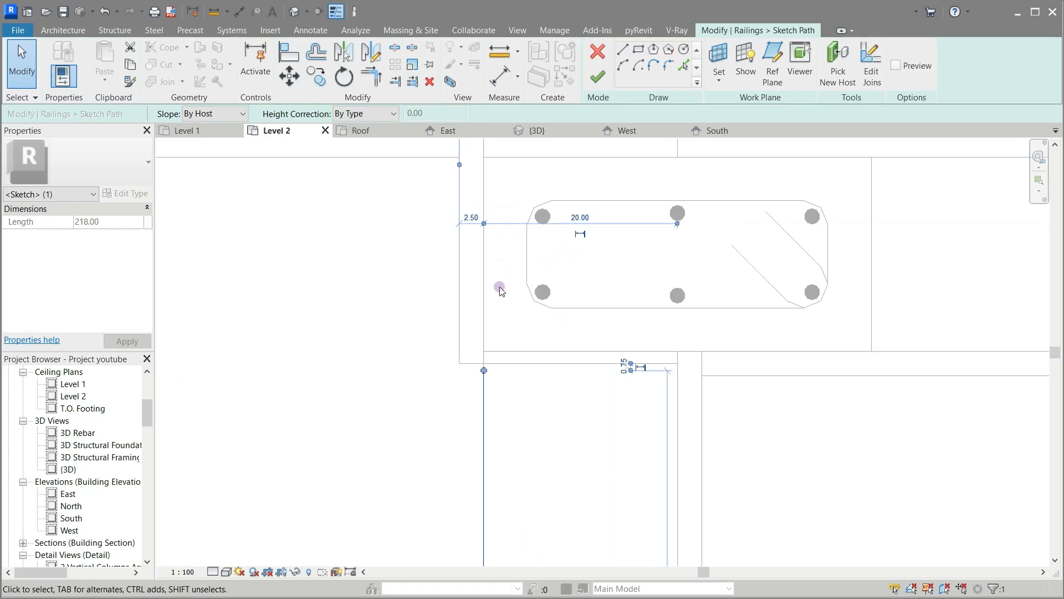
pyautogui.moveTo(481, 383); pyautogui.dragTo(481, 375)
pyautogui.click(495, 425)
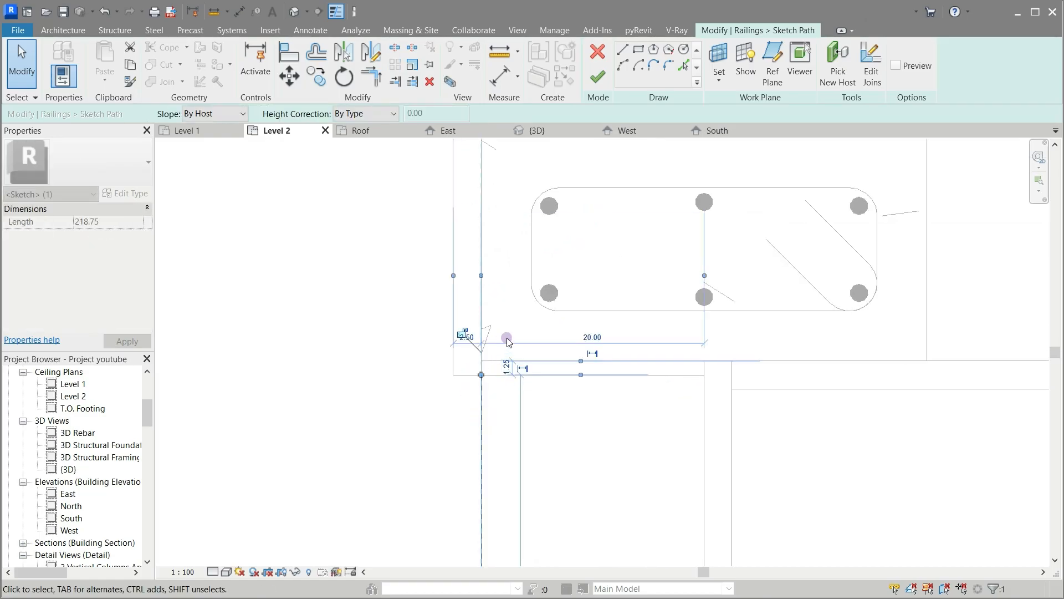
pyautogui.scroll(-5, 501, 281)
pyautogui.scroll(-4, 501, 280)
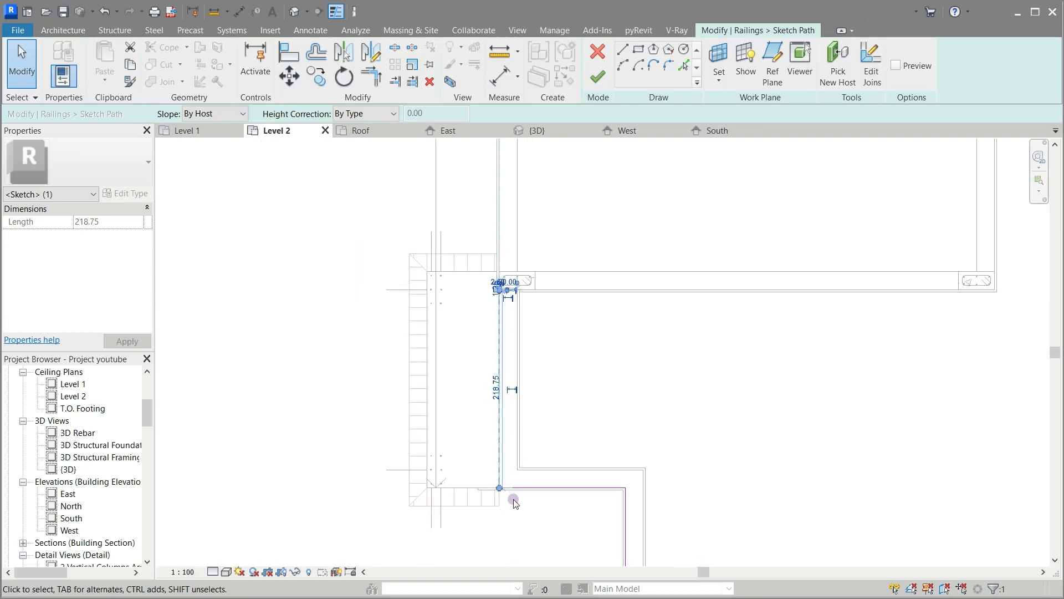
pyautogui.scroll(4, 513, 499)
pyautogui.click(513, 500)
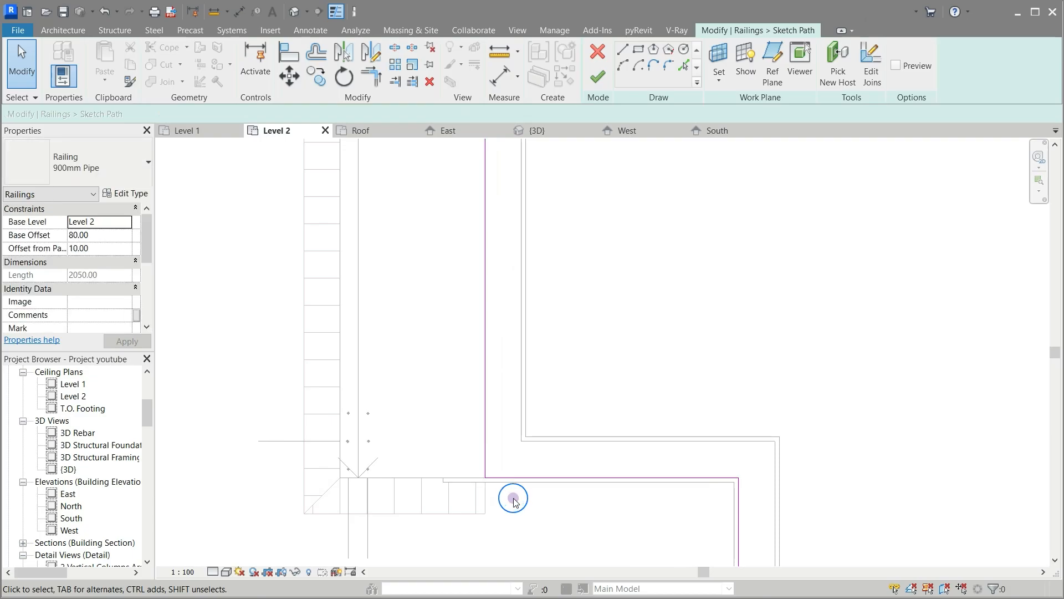
pyautogui.click(597, 76)
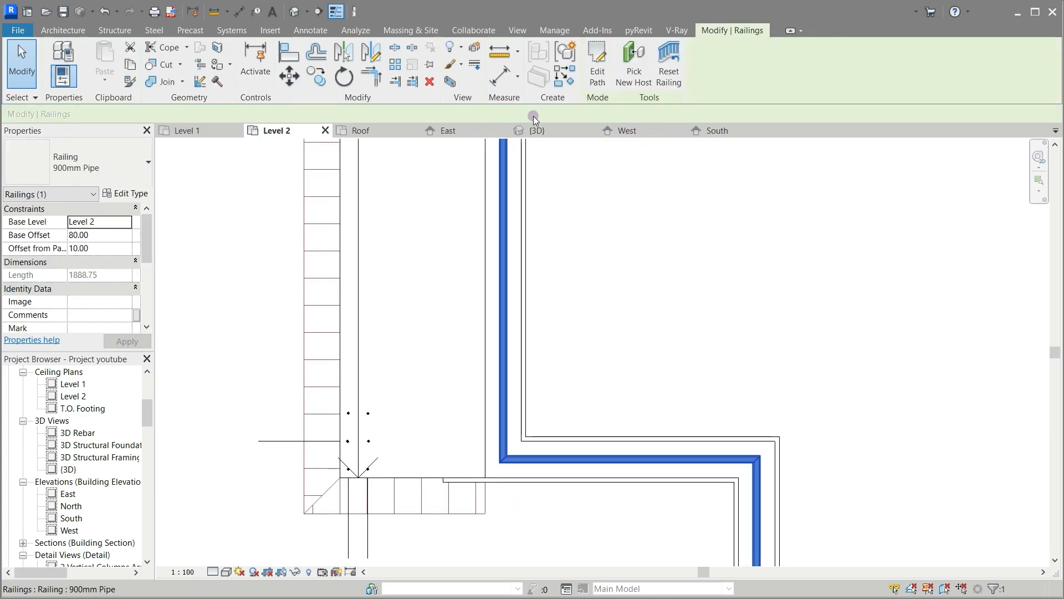
# Step: Inspect the edited railing in 3D and extend the cement plaster around the overhang's exposed outer faces
pyautogui.click(536, 131)
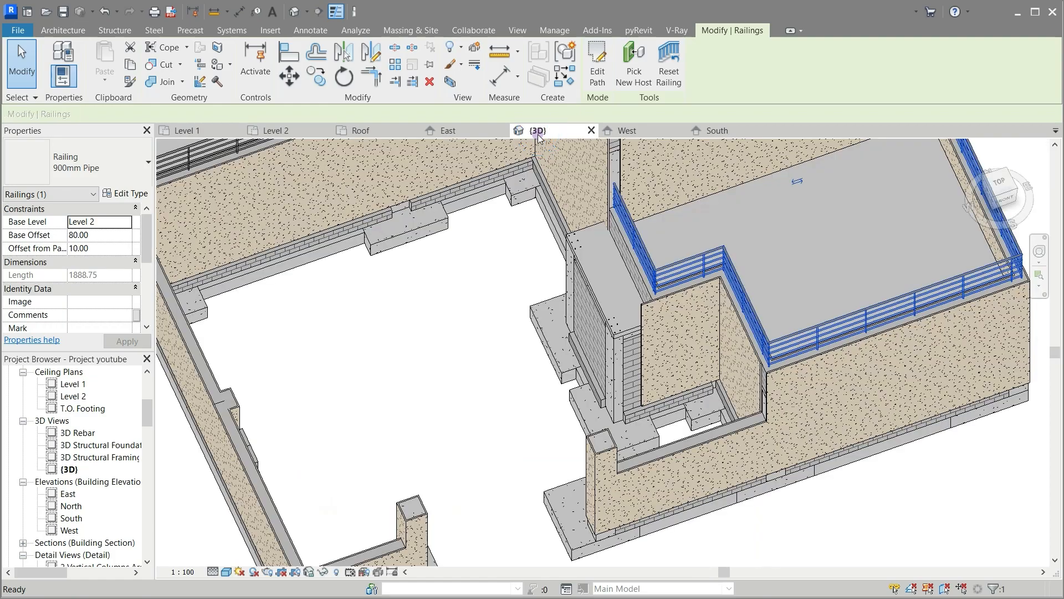
pyautogui.click(464, 308)
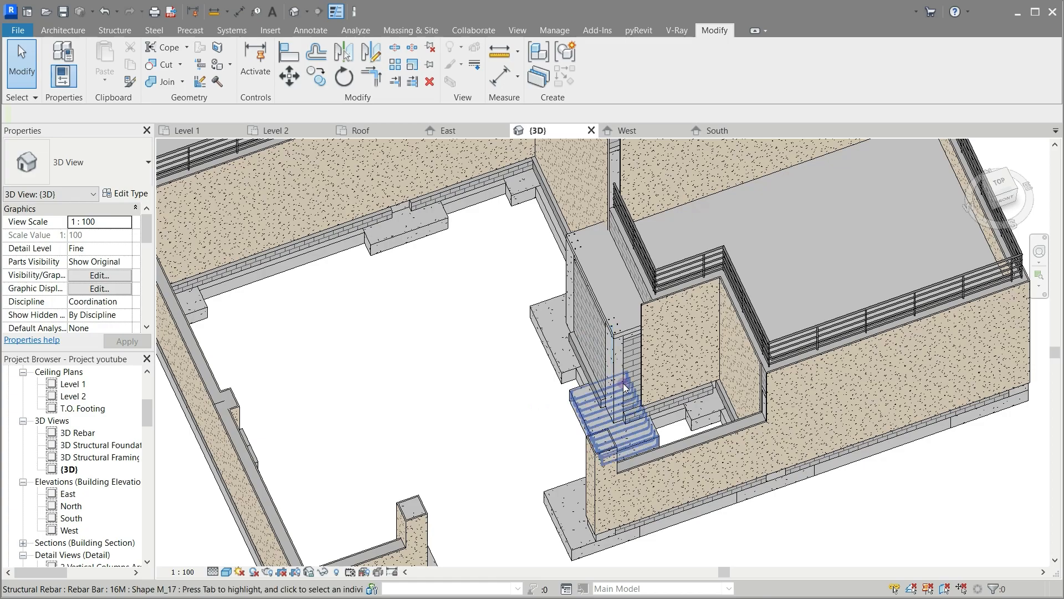
pyautogui.click(646, 309)
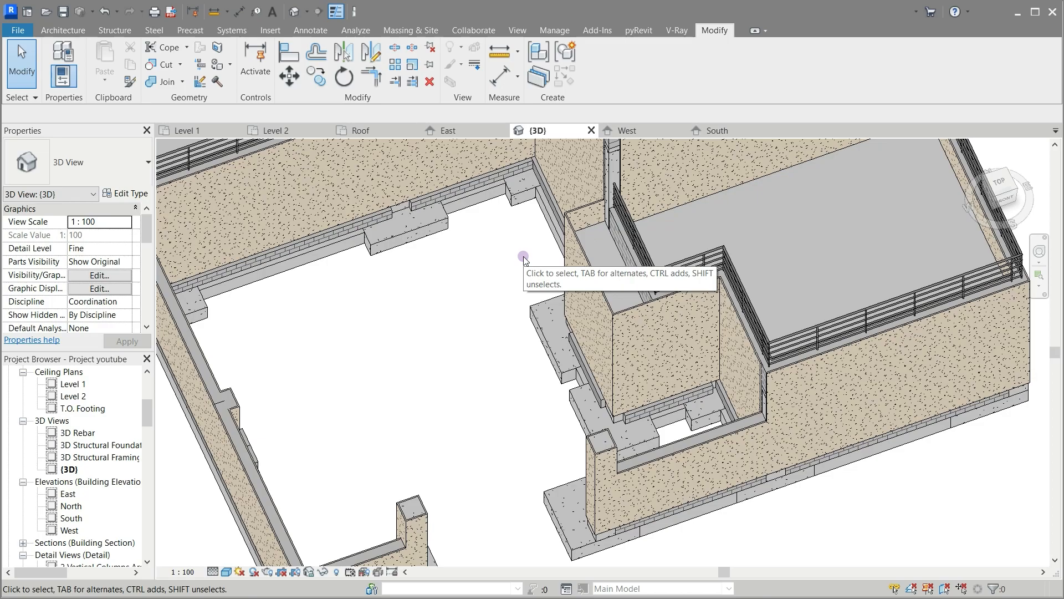
# Step: In the Level 2 floor plan, temporarily hide the element drawn as an arrowed line across the overhang
pyautogui.click(296, 131)
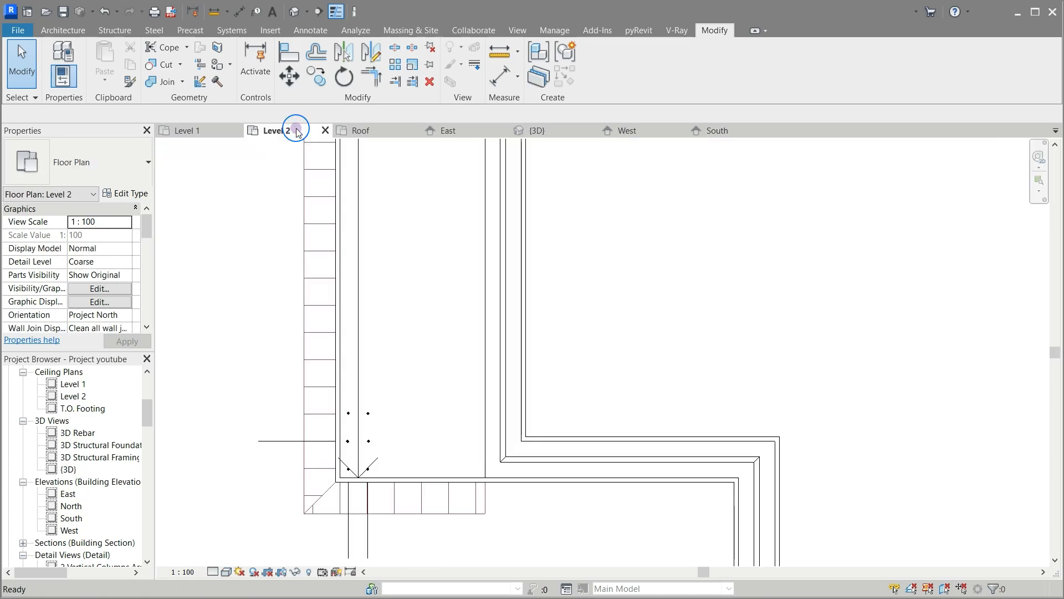
pyautogui.scroll(-2, 475, 398)
pyautogui.moveTo(463, 341); pyautogui.dragTo(469, 404, button='middle')
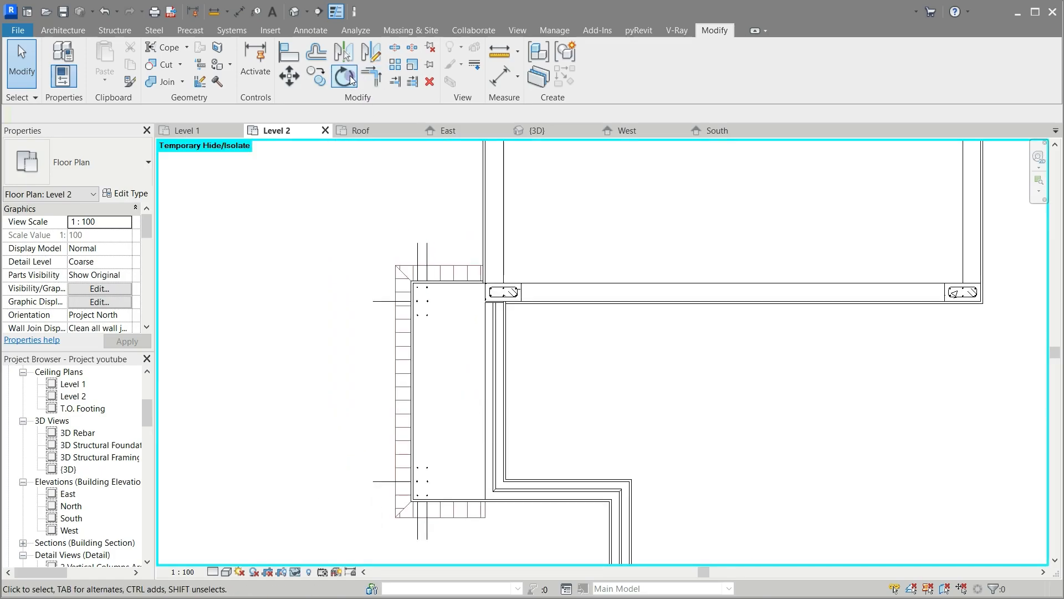
# Step: Start a roof by footprint on Level 2 and open the list of roof types
pyautogui.click(65, 31)
pyautogui.click(331, 175)
pyautogui.click(254, 56)
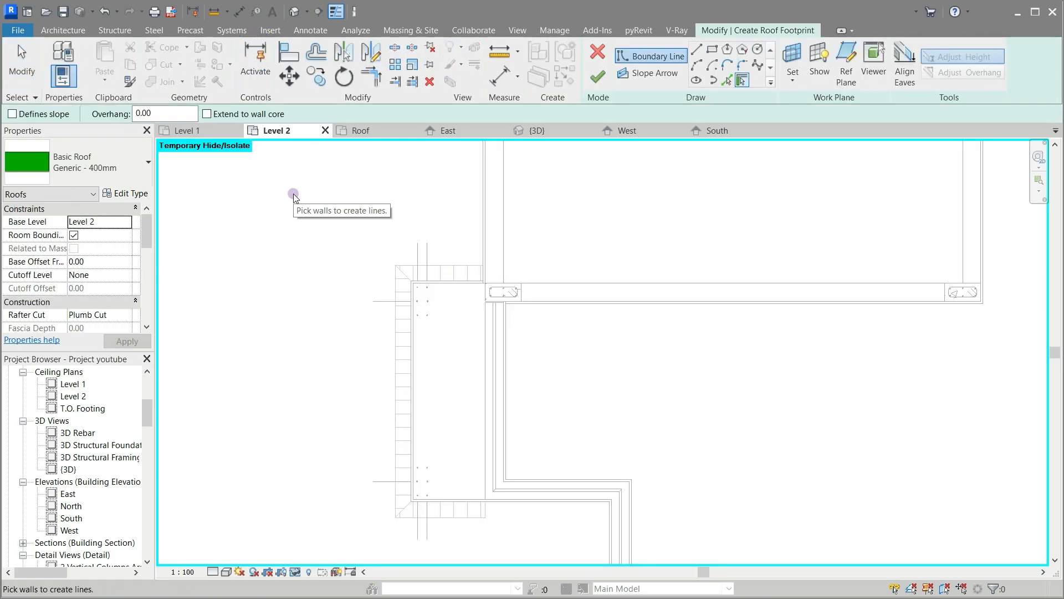
pyautogui.click(128, 168)
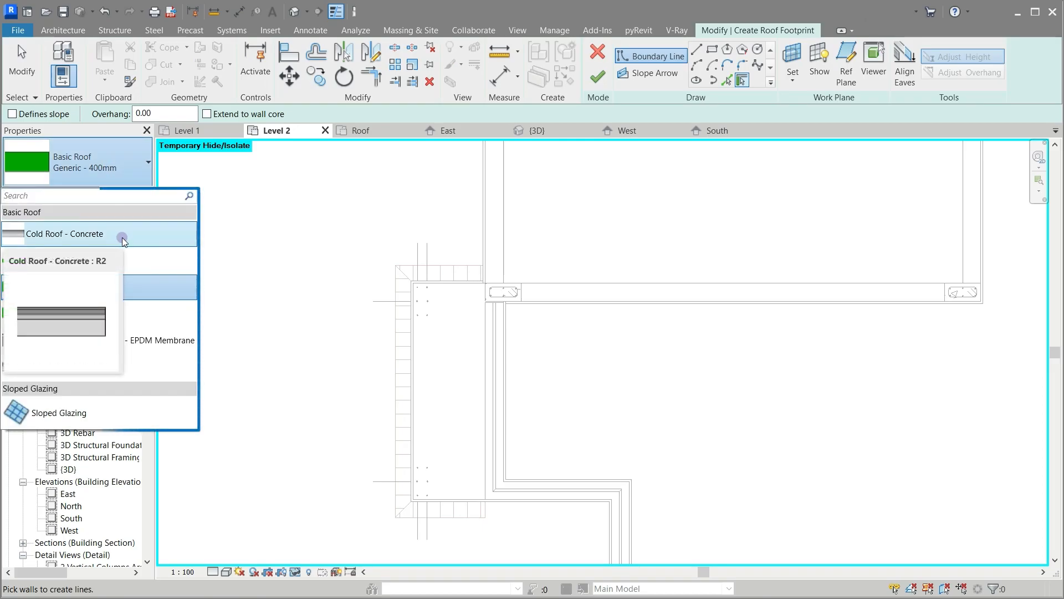
# Step: Sketch a 100 by 280 rectangular footprint over the entrance block's hatched canopy outline for a Generic - 125mm roof
pyautogui.click(88, 261)
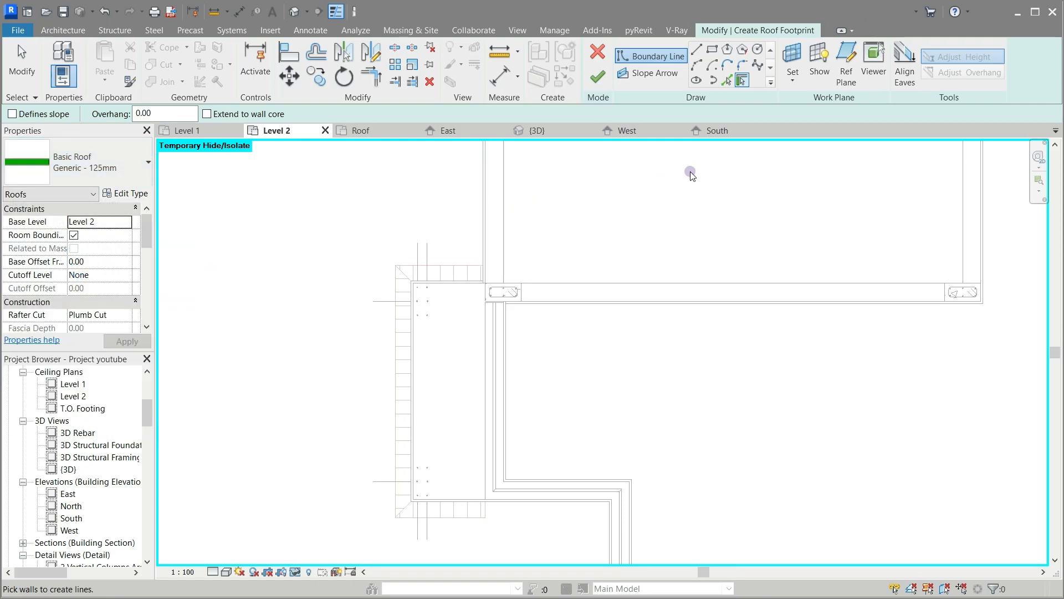
pyautogui.click(713, 55)
pyautogui.scroll(3, 466, 259)
pyautogui.scroll(3, 466, 259)
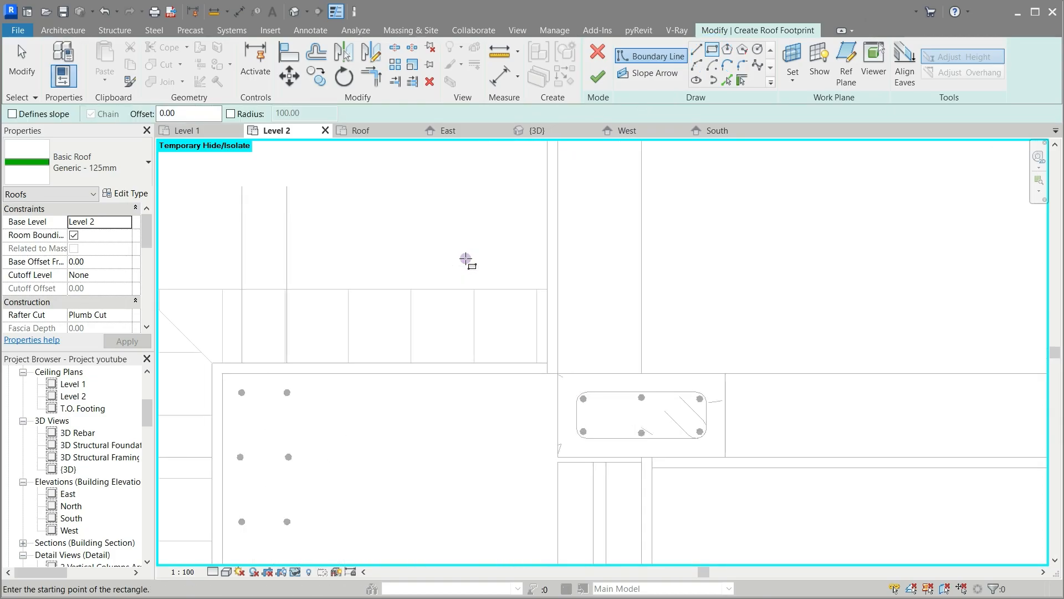
pyautogui.click(556, 289)
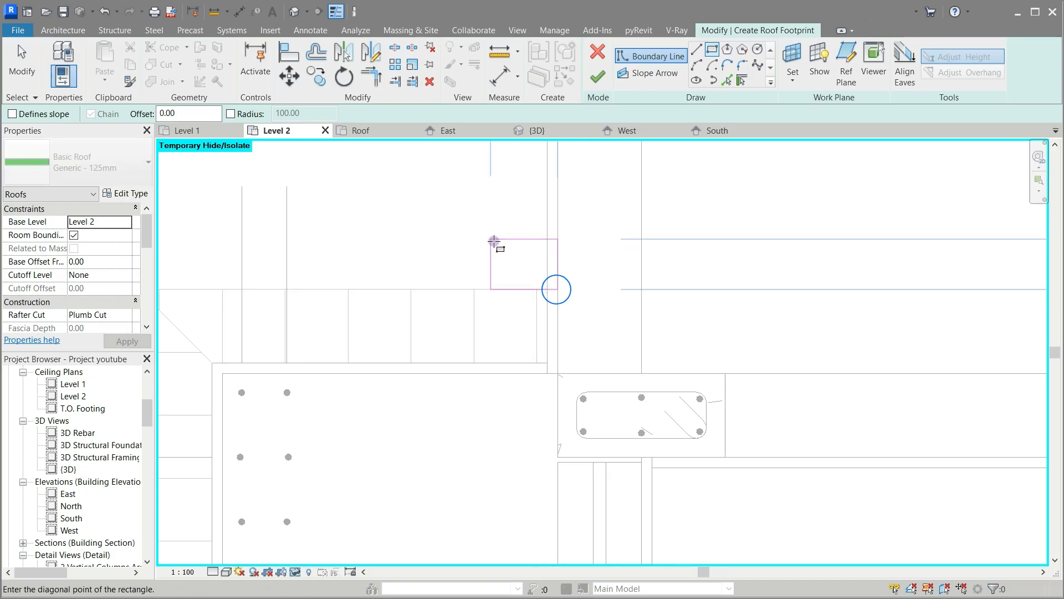
pyautogui.scroll(-6, 493, 238)
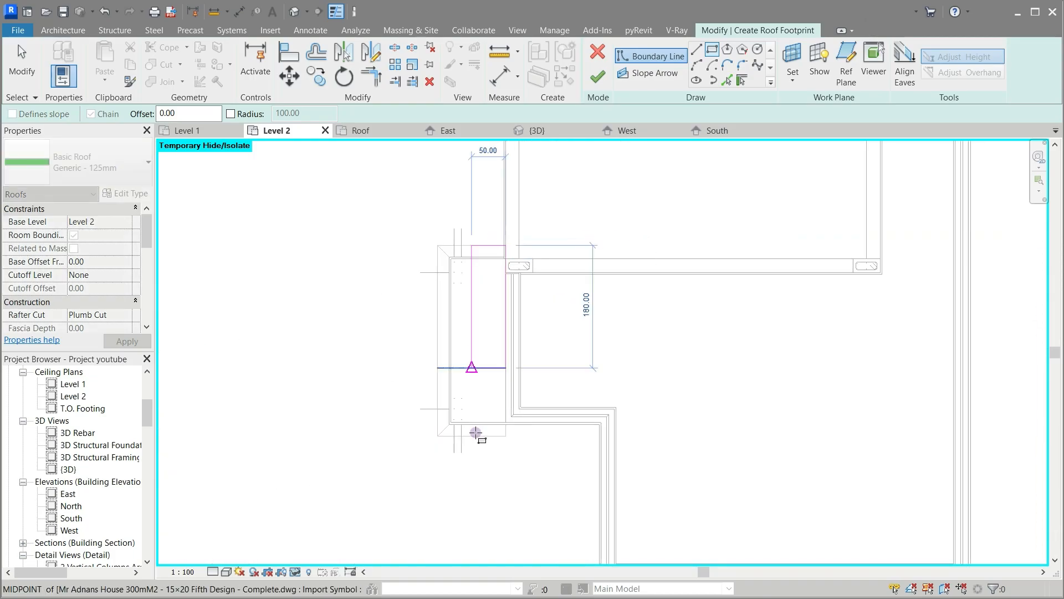
pyautogui.scroll(5, 479, 459)
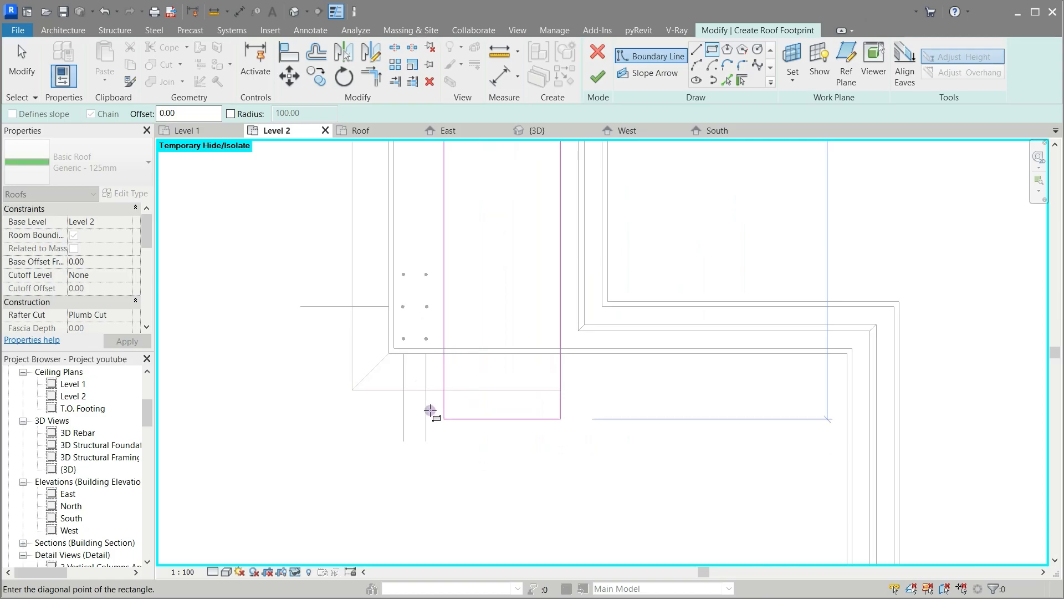
pyautogui.click(352, 390)
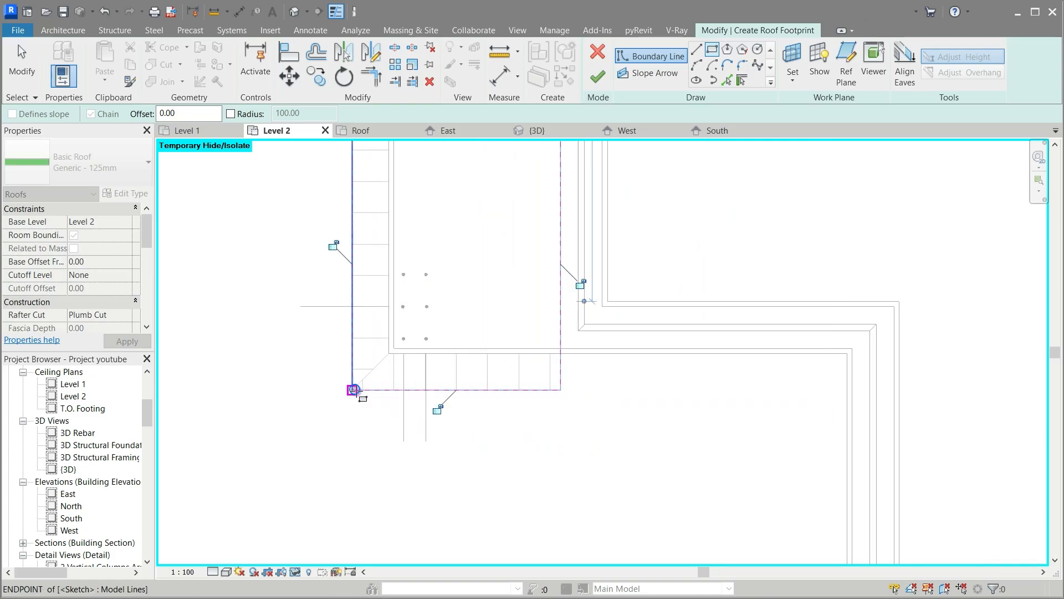
pyautogui.scroll(-3, 451, 458)
pyautogui.scroll(-1, 452, 458)
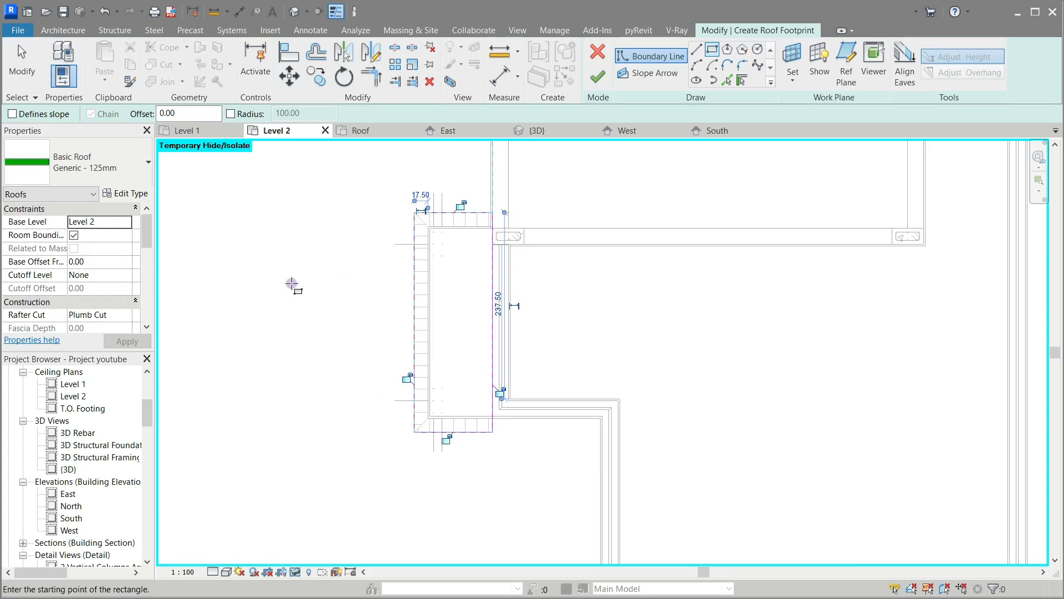
# Step: Make the outer long edge and both short edges of the roof footprint slope-defining, leaving the edge against the building flat
pyautogui.click(12, 114)
pyautogui.press('Escape')
pyautogui.press('Escape')
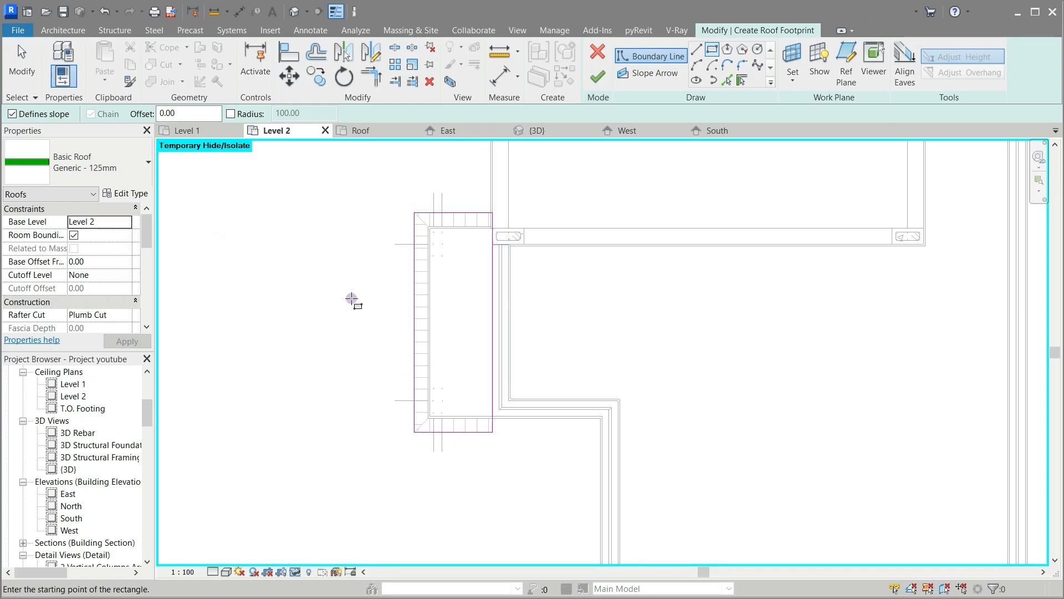
pyautogui.click(411, 293)
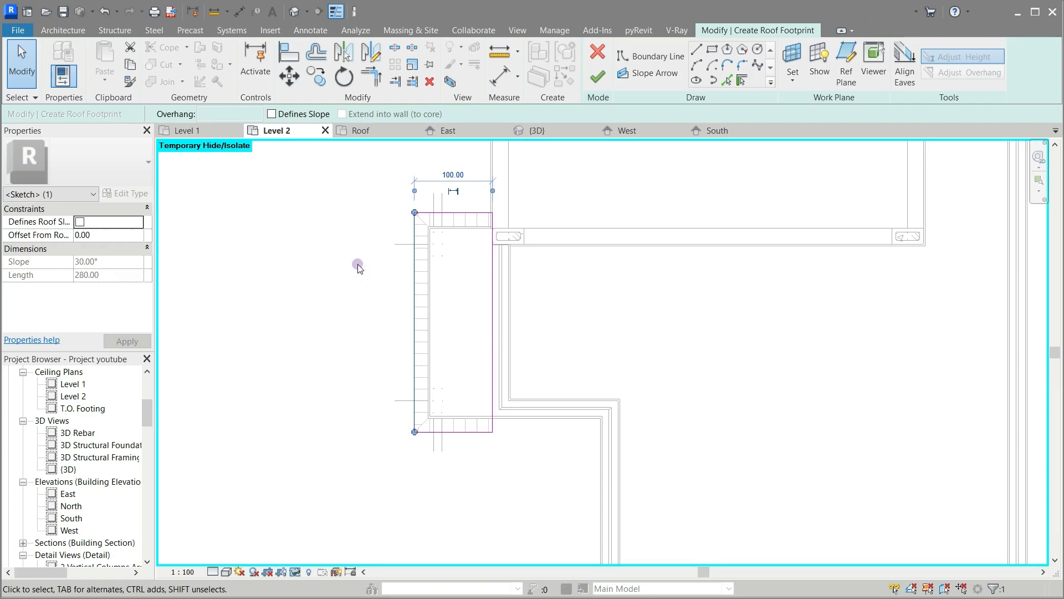
pyautogui.click(271, 115)
pyautogui.click(308, 255)
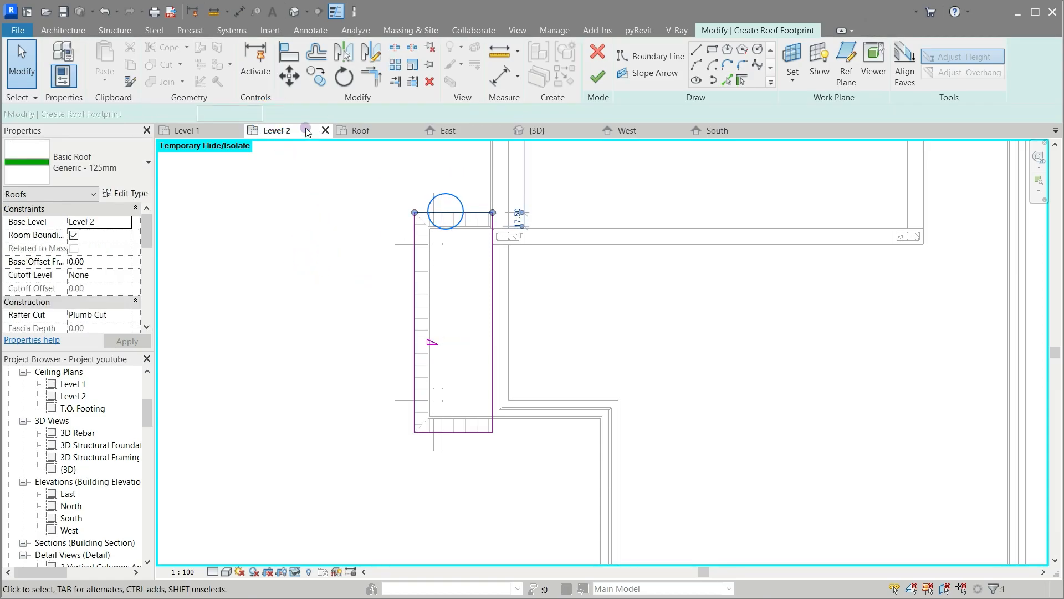
pyautogui.click(447, 212)
pyautogui.click(271, 114)
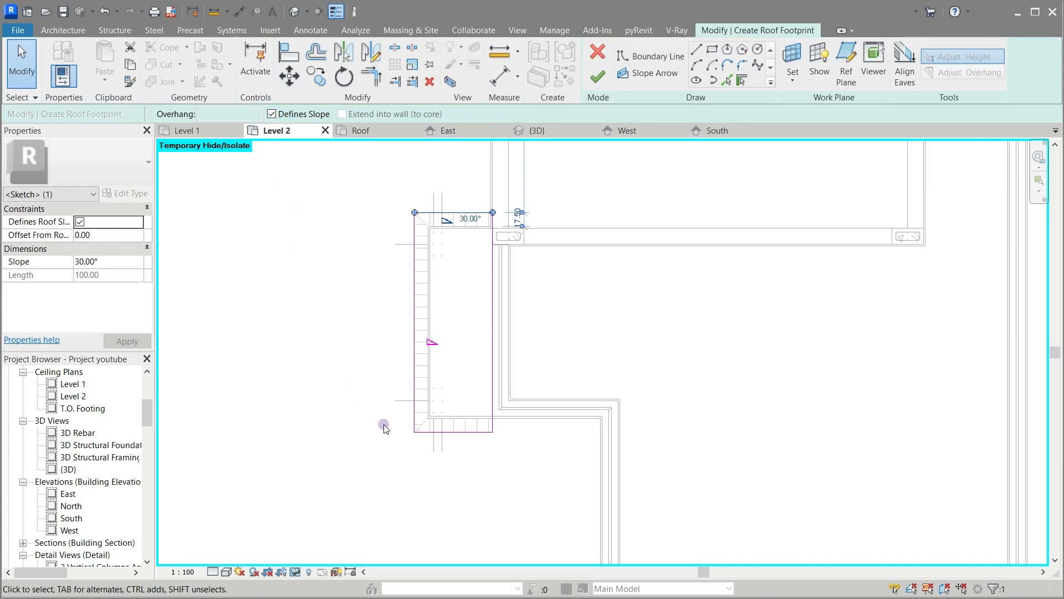
pyautogui.click(456, 438)
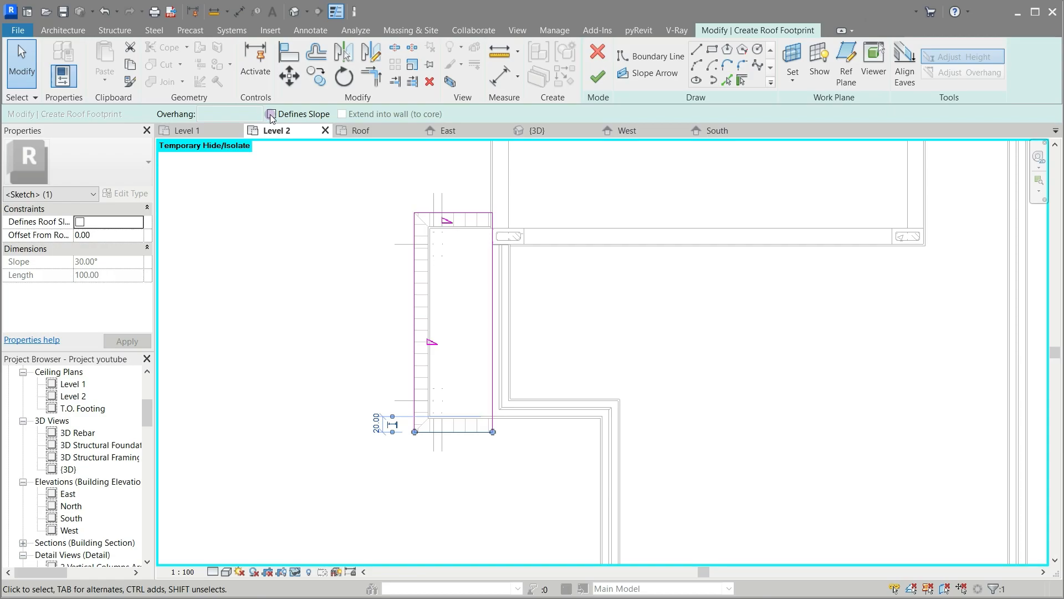
pyautogui.click(271, 114)
pyautogui.click(286, 244)
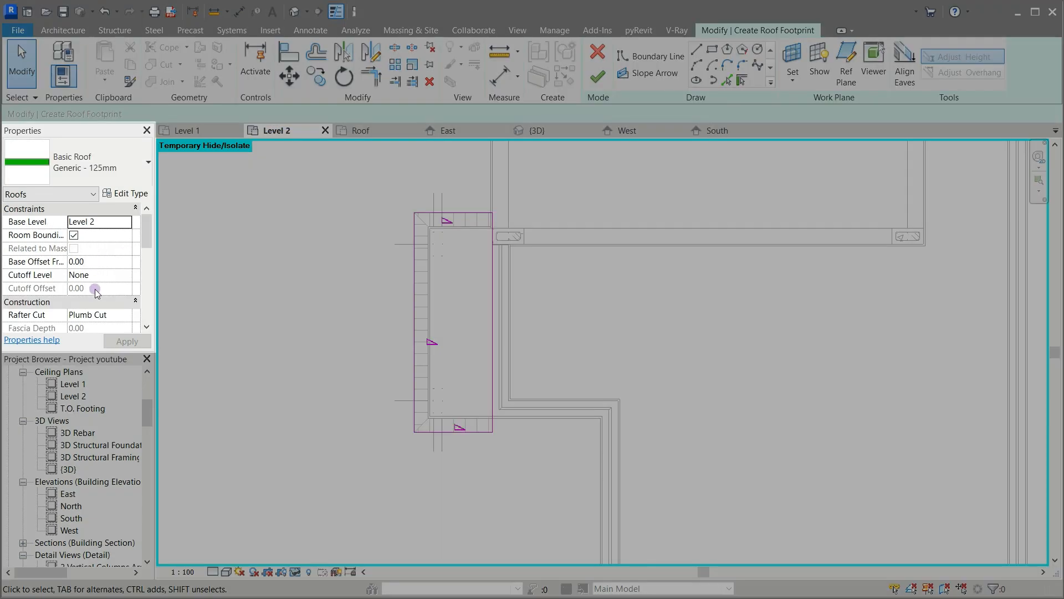
# Step: Set the roof slope to 15° and finish the entrance roof footprint
pyautogui.scroll(-1, 97, 300)
pyautogui.scroll(-1, 97, 300)
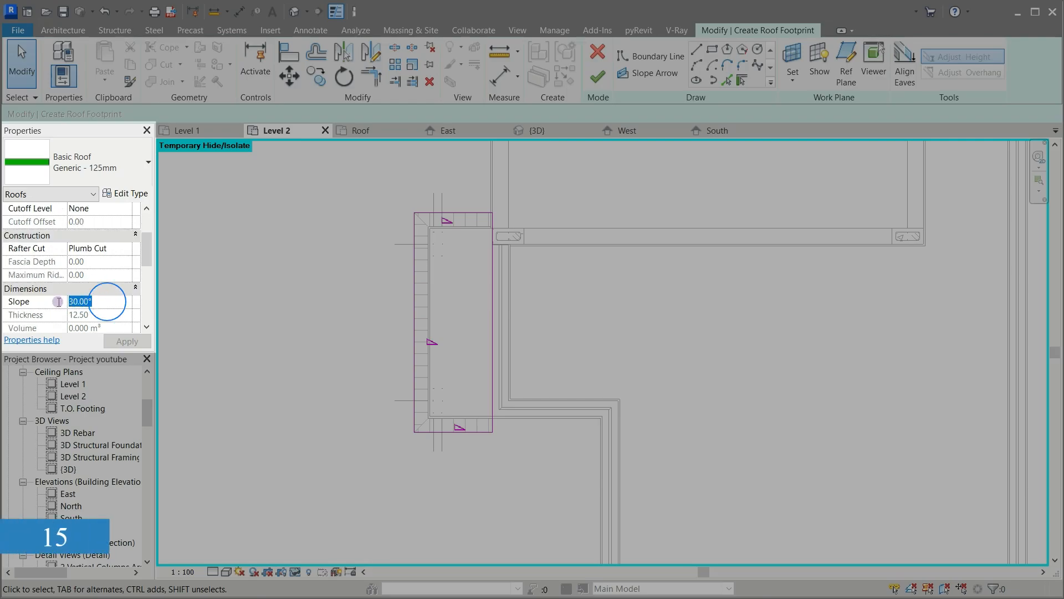
pyautogui.write('5')
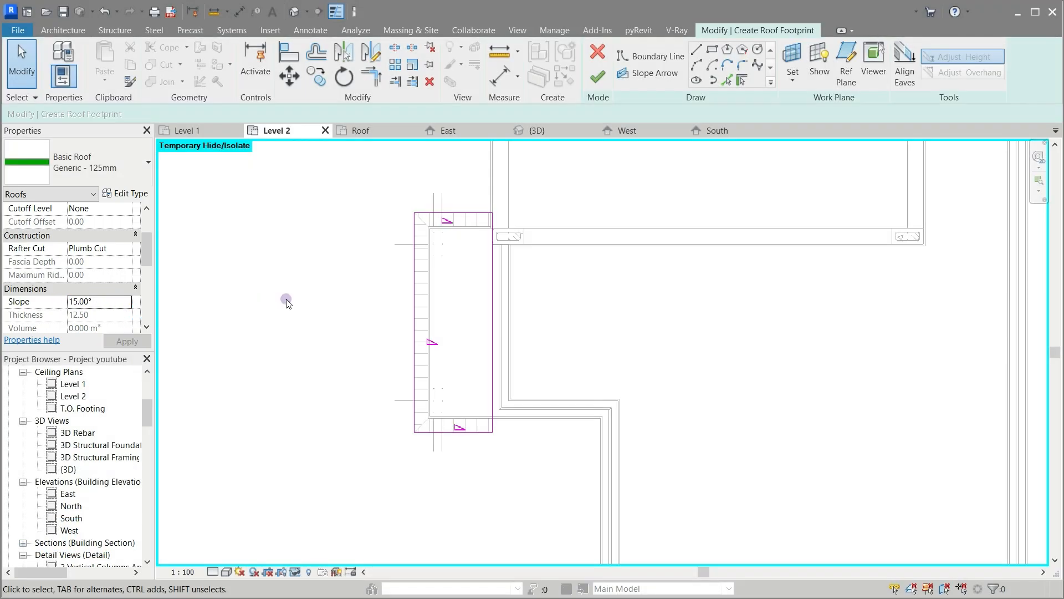
pyautogui.click(597, 82)
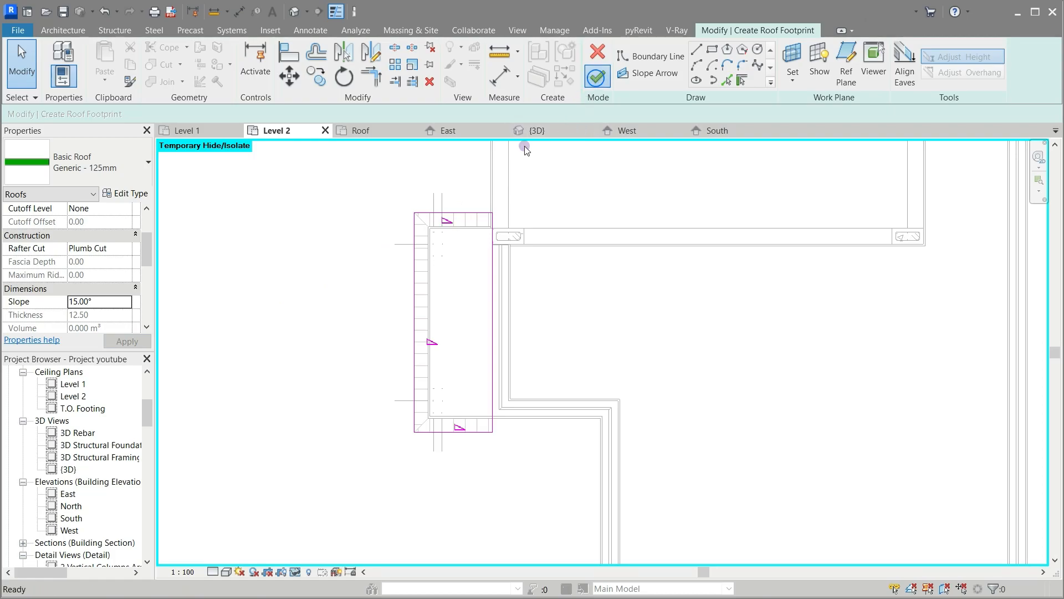
pyautogui.click(368, 282)
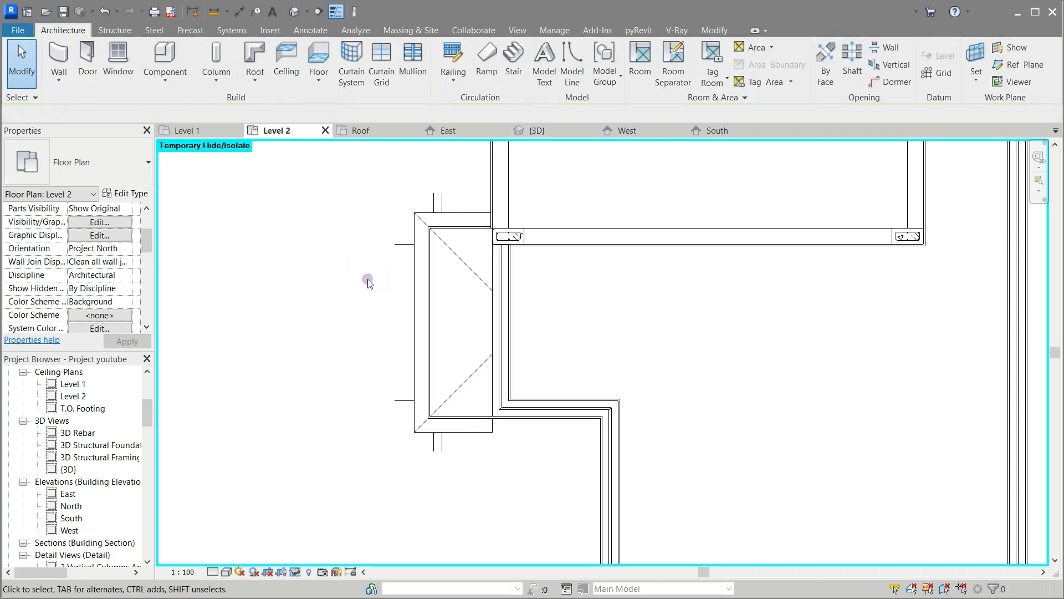
# Step: Inspect the entrance roof and the whole house from several sides in the 3D view
pyautogui.click(534, 131)
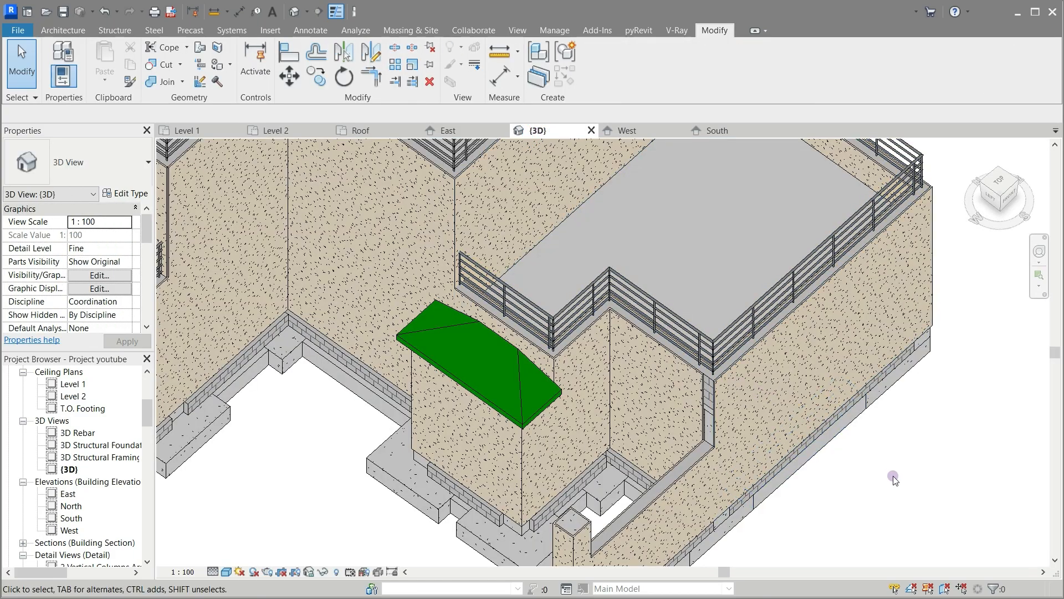
pyautogui.scroll(-2, 937, 492)
pyautogui.keyDown('shift'); pyautogui.moveTo(931, 468); pyautogui.dragTo(826, 470, button='middle'); pyautogui.keyUp('shift')
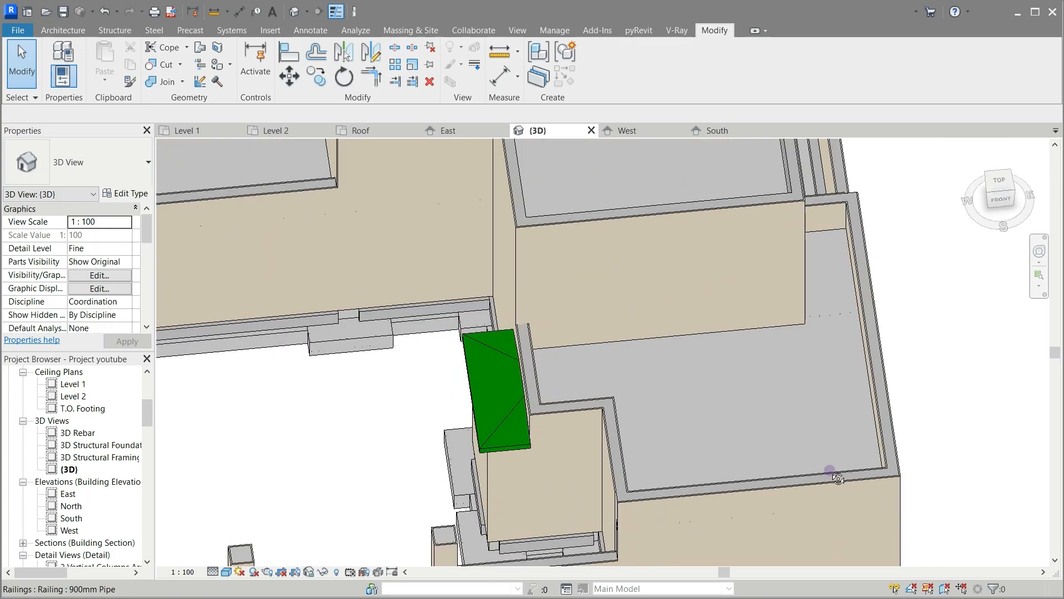
pyautogui.scroll(-2, 809, 480)
pyautogui.scroll(-4, 793, 488)
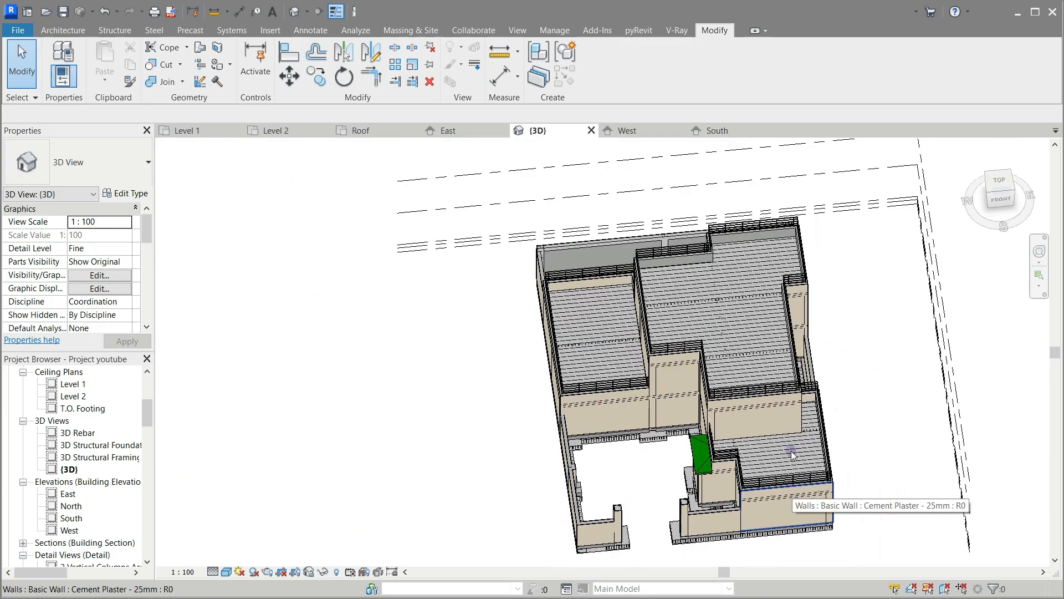
pyautogui.keyDown('shift'); pyautogui.moveTo(852, 342); pyautogui.dragTo(673, 382, button='middle'); pyautogui.keyUp('shift')
pyautogui.scroll(-5, 527, 250)
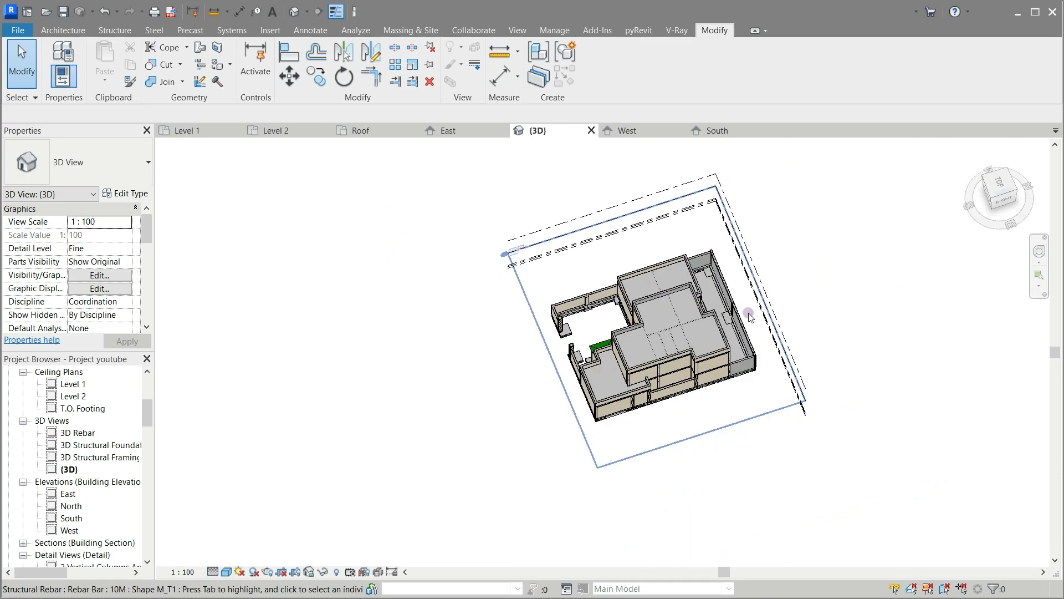
pyautogui.keyDown('shift'); pyautogui.moveTo(876, 336); pyautogui.dragTo(776, 356, button='middle'); pyautogui.keyUp('shift')
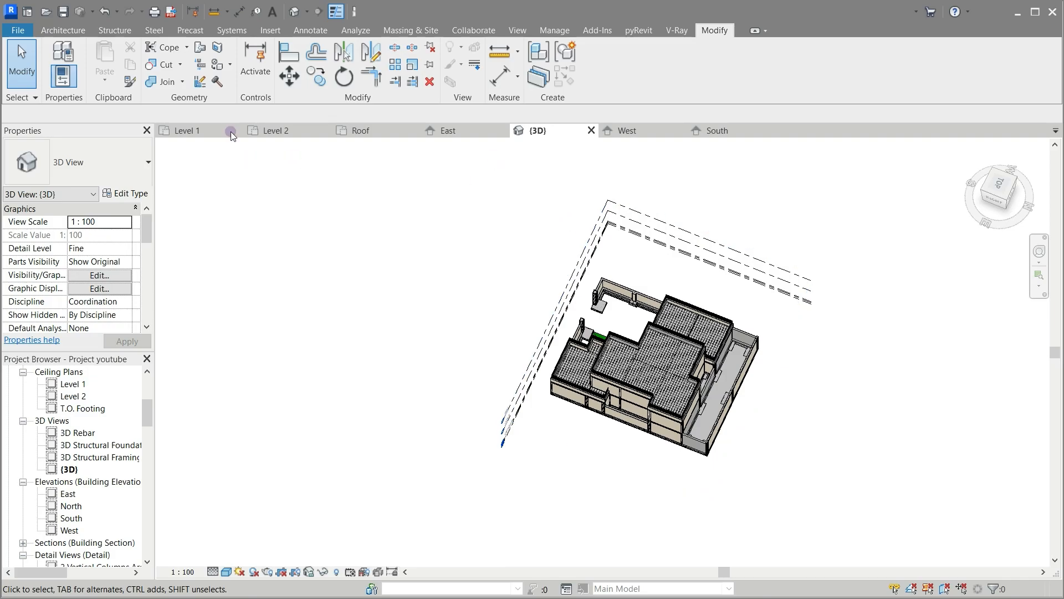
# Step: Open the Level 2 floor plan and examine the long hatched roof area along the rear of the house
pyautogui.click(266, 128)
pyautogui.scroll(-8, 518, 444)
pyautogui.scroll(-4, 520, 459)
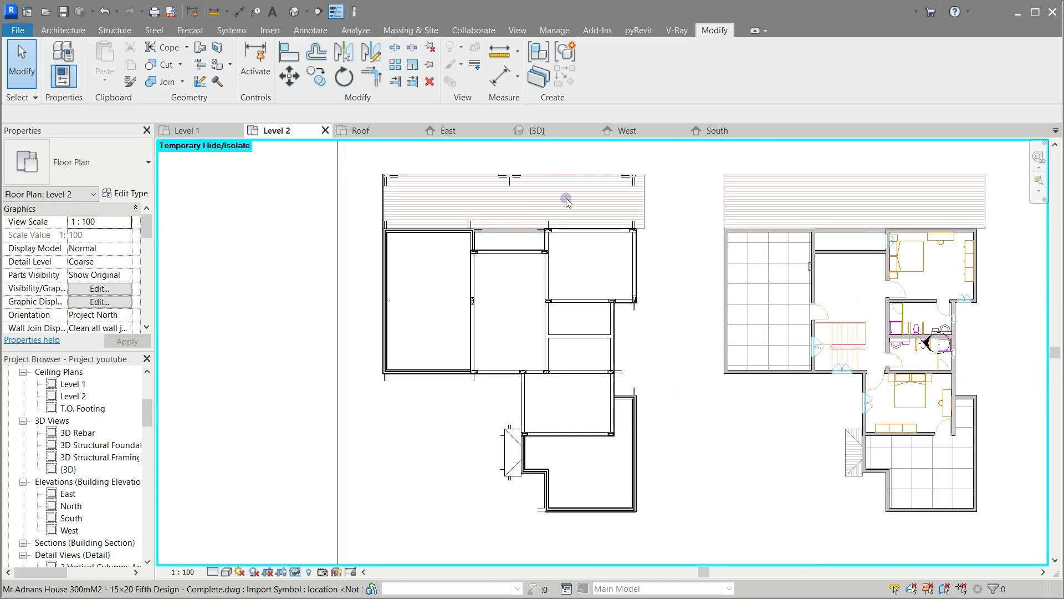
pyautogui.scroll(5, 542, 167)
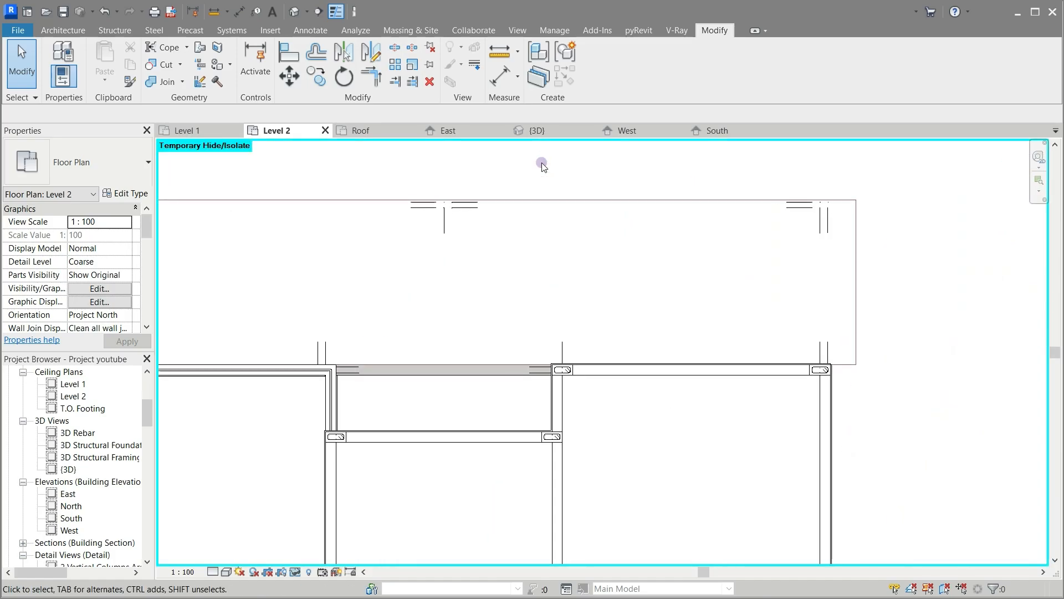
pyautogui.scroll(-3, 723, 167)
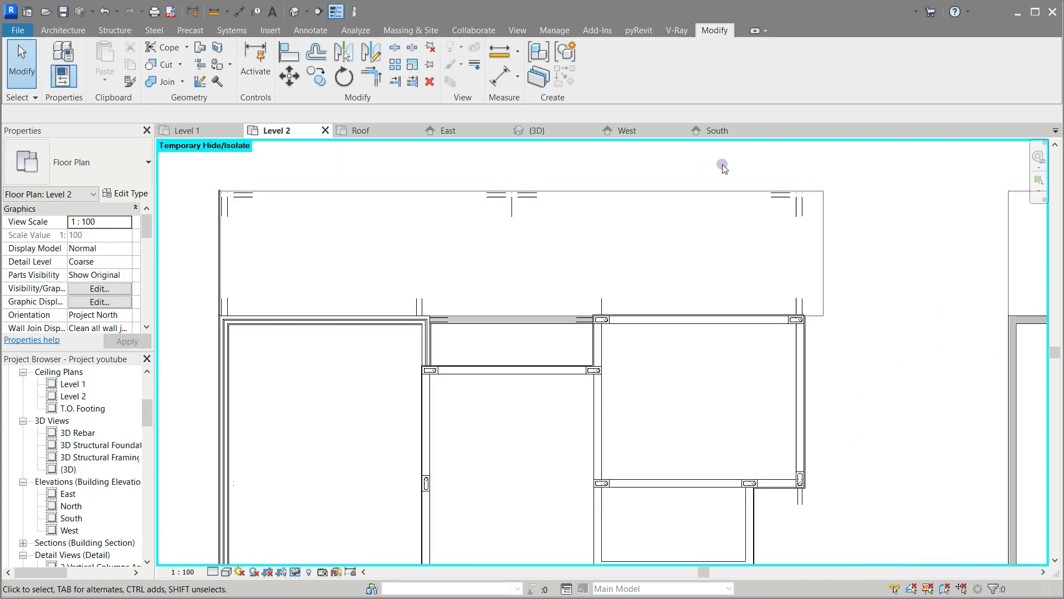
pyautogui.scroll(1, 688, 161)
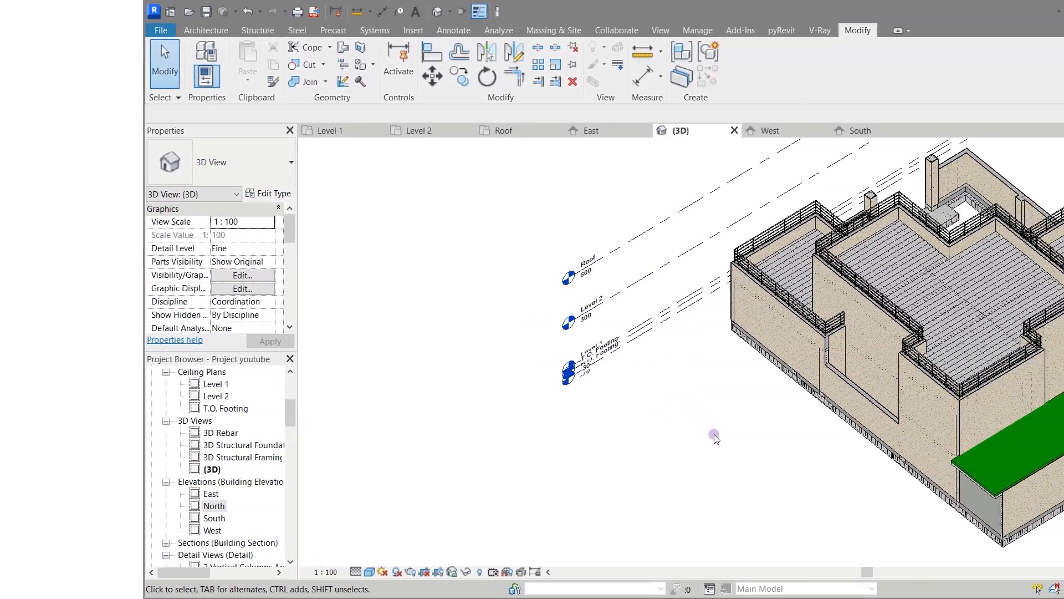
# Step: Examine the rear roof, the entrance roof and the front gate opening in the 3D view
pyautogui.keyDown('shift'); pyautogui.moveTo(541, 404); pyautogui.dragTo(513, 364, button='middle'); pyautogui.keyUp('shift')
pyautogui.scroll(-1, 513, 364)
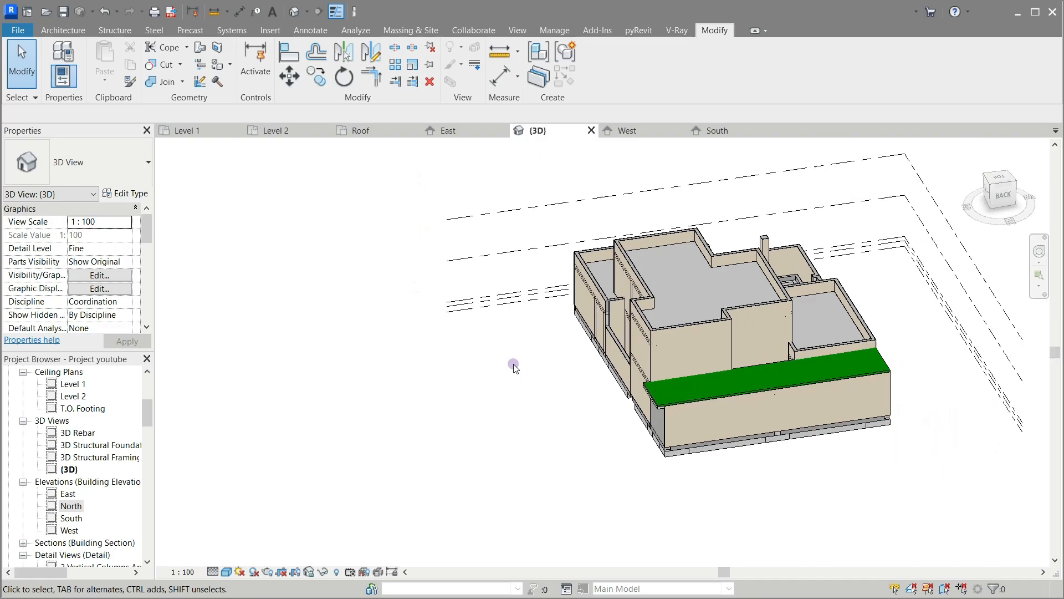
pyautogui.moveTo(937, 418)
pyautogui.keyDown('shift'); pyautogui.mouseDown(button='middle')
pyautogui.moveTo(891, 470)
pyautogui.moveTo(706, 517)
pyautogui.moveTo(615, 491)
pyautogui.moveTo(563, 454)
pyautogui.mouseUp(button='middle'); pyautogui.keyUp('shift')
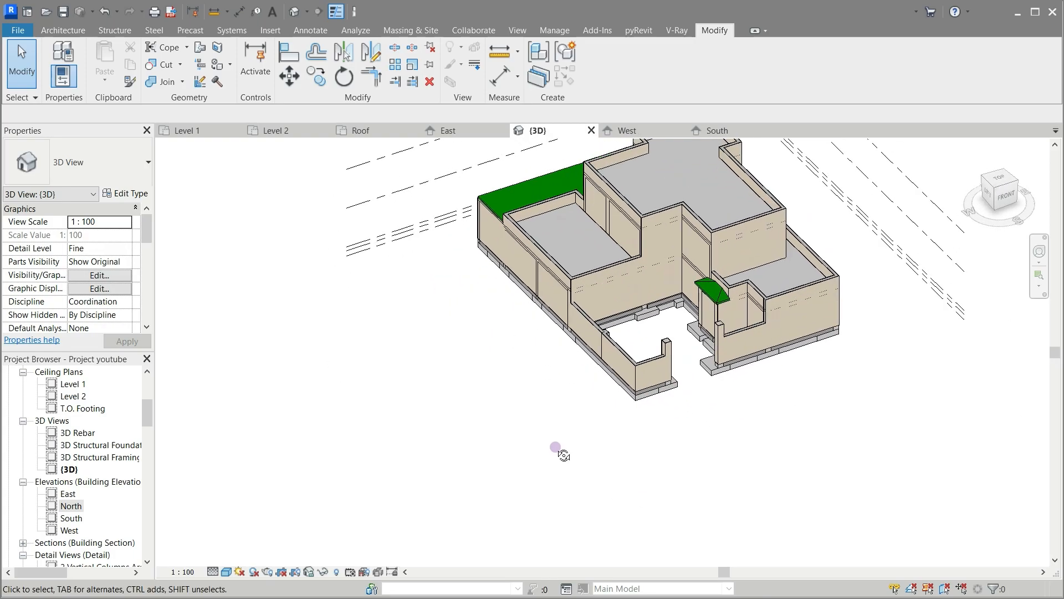
pyautogui.scroll(5, 680, 348)
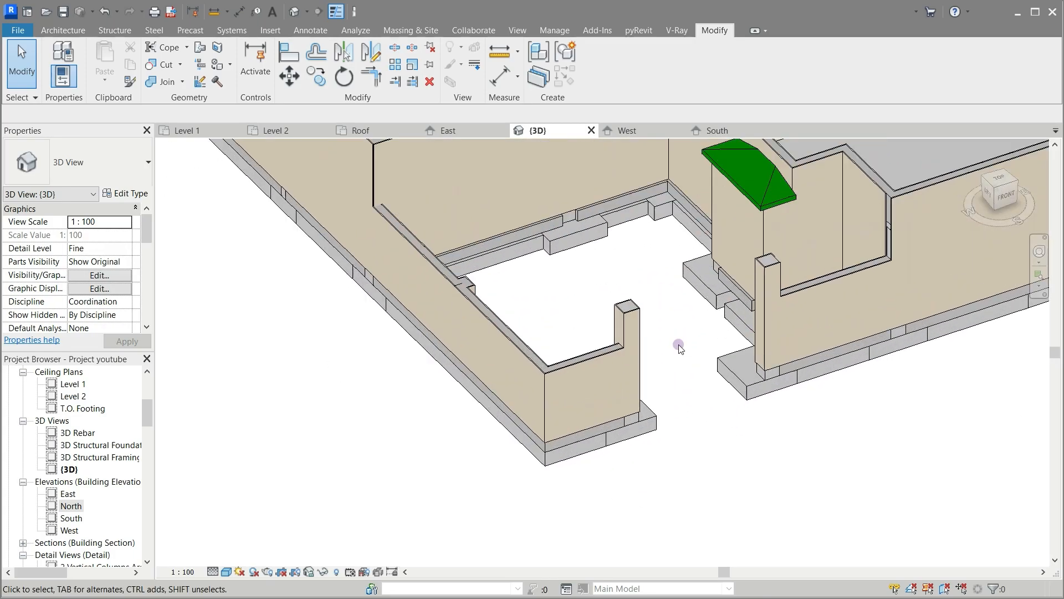
pyautogui.scroll(1, 681, 348)
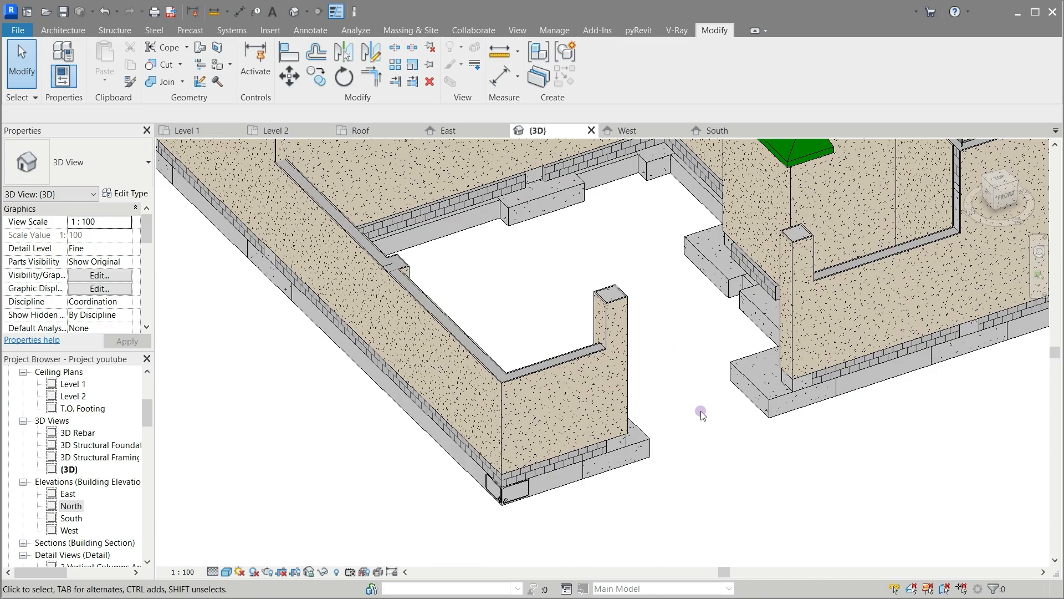
pyautogui.keyDown('shift'); pyautogui.moveTo(665, 471); pyautogui.dragTo(689, 463, button='middle'); pyautogui.keyUp('shift')
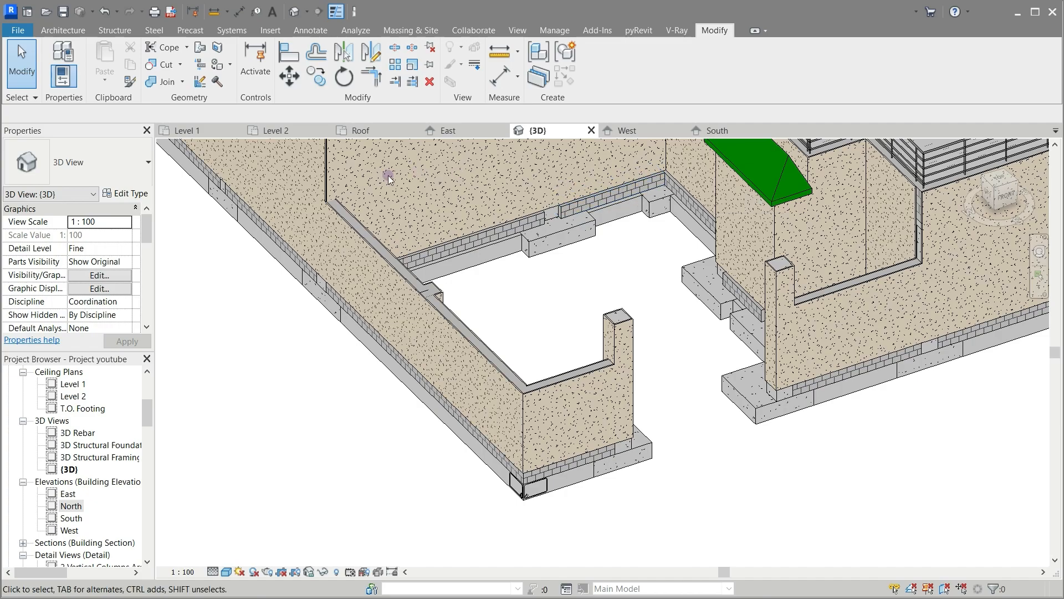
# Step: Open the Level 1 floor plan and start a Concrete 150mm floor for the garage area
pyautogui.click(191, 130)
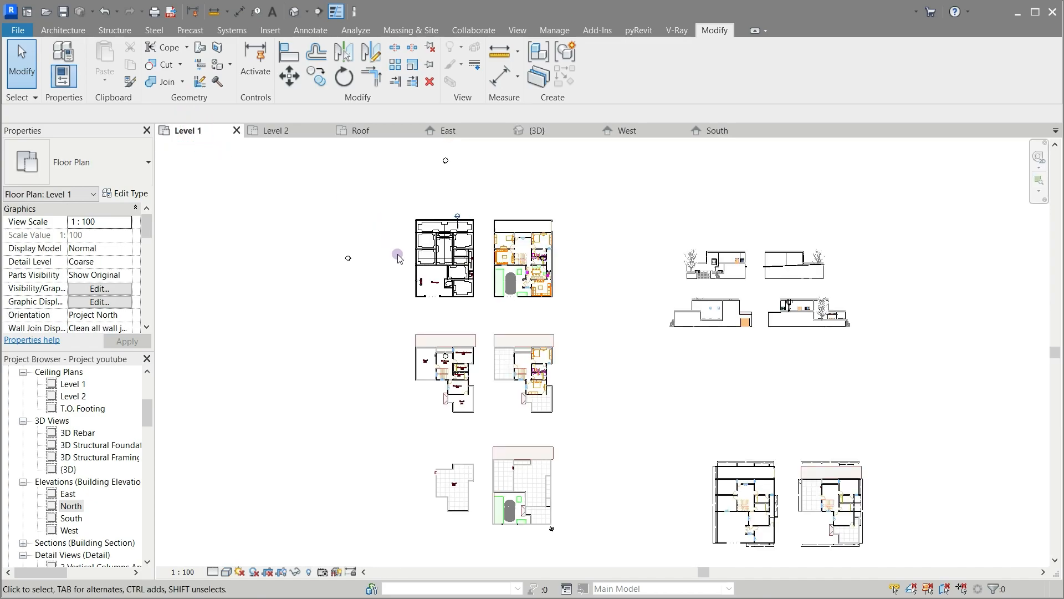
pyautogui.scroll(6, 398, 259)
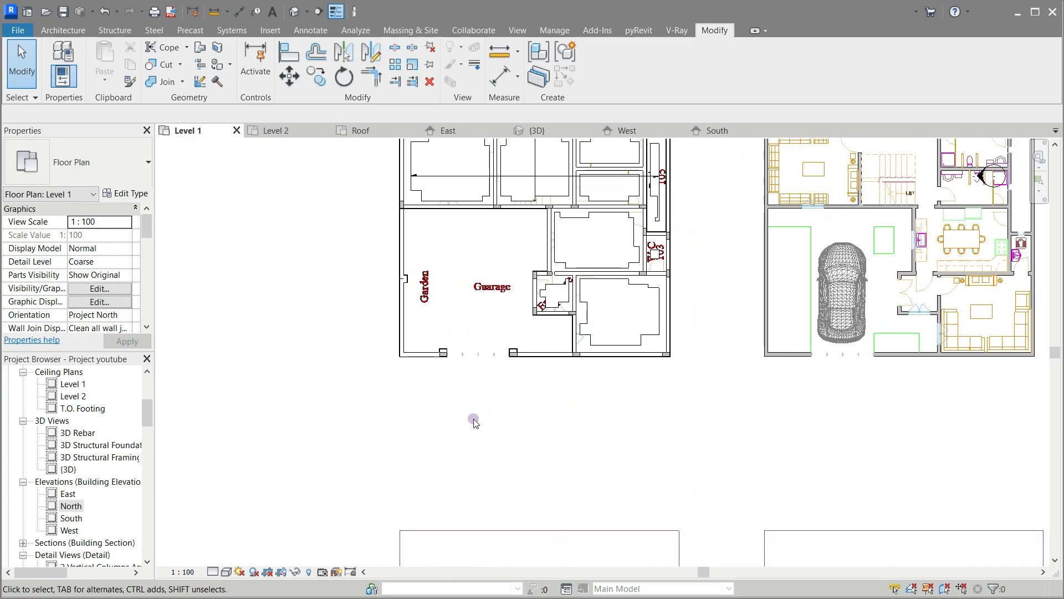
pyautogui.scroll(1, 480, 410)
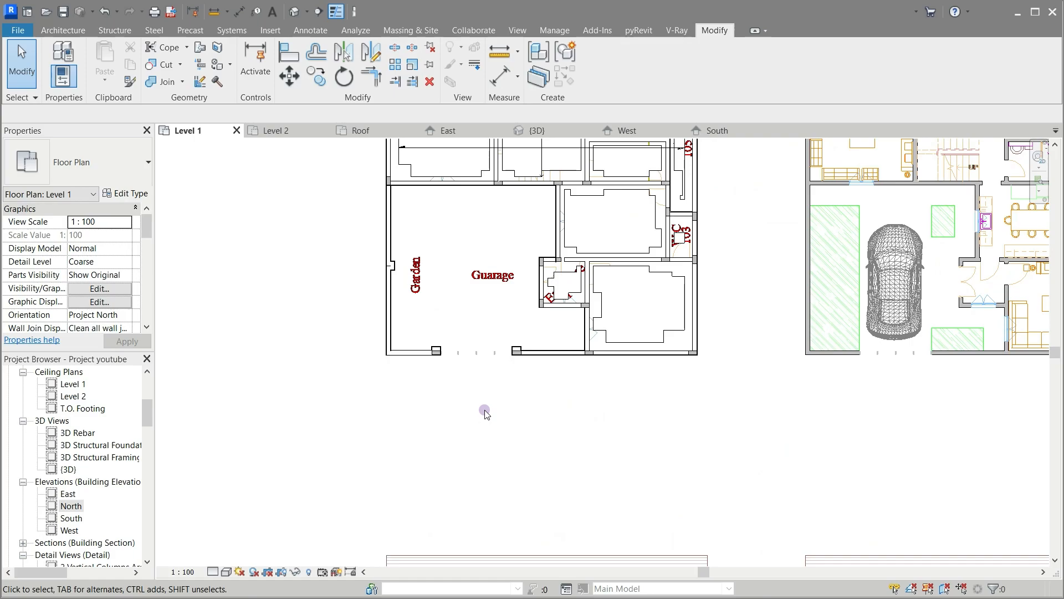
pyautogui.scroll(3, 502, 214)
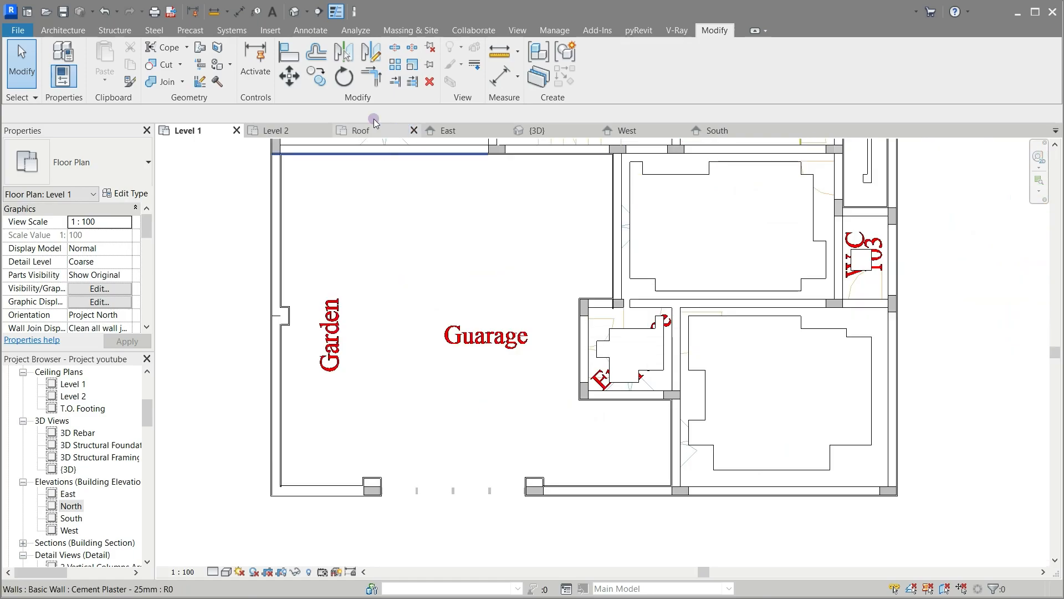
pyautogui.click(59, 32)
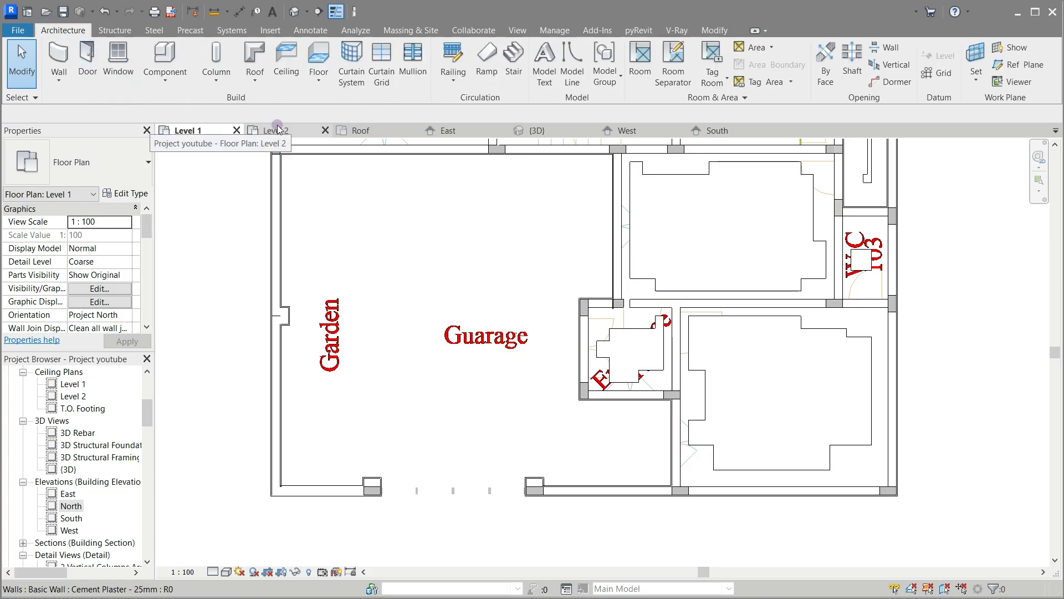
pyautogui.click(318, 55)
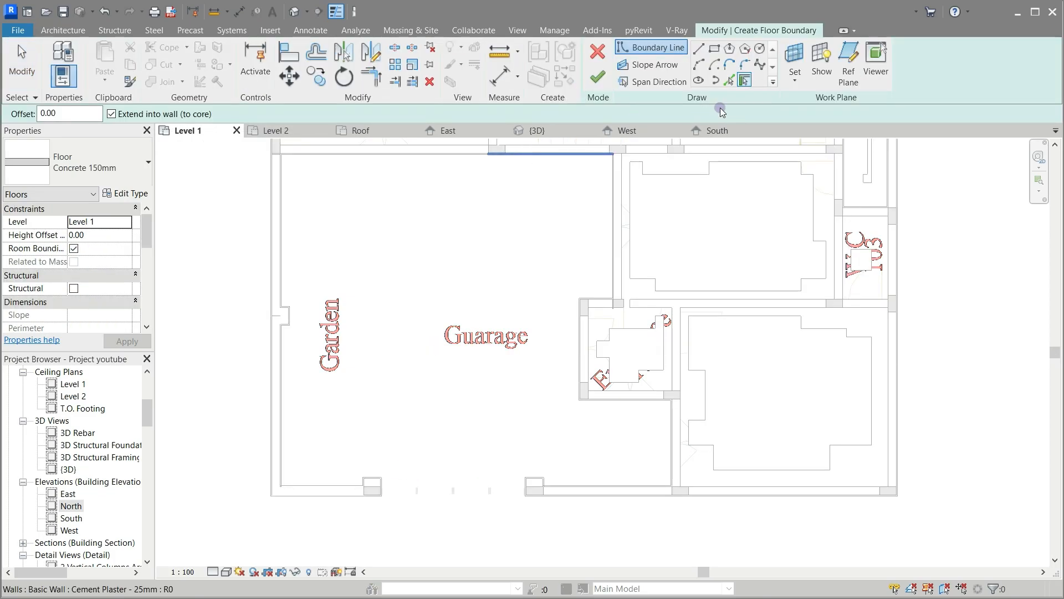
# Step: Sketch a rectangular floor boundary about 347.5 wide from the gate opening between the pillars to the garage's rear wall
pyautogui.click(715, 51)
pyautogui.scroll(1, 410, 513)
pyautogui.scroll(3, 408, 513)
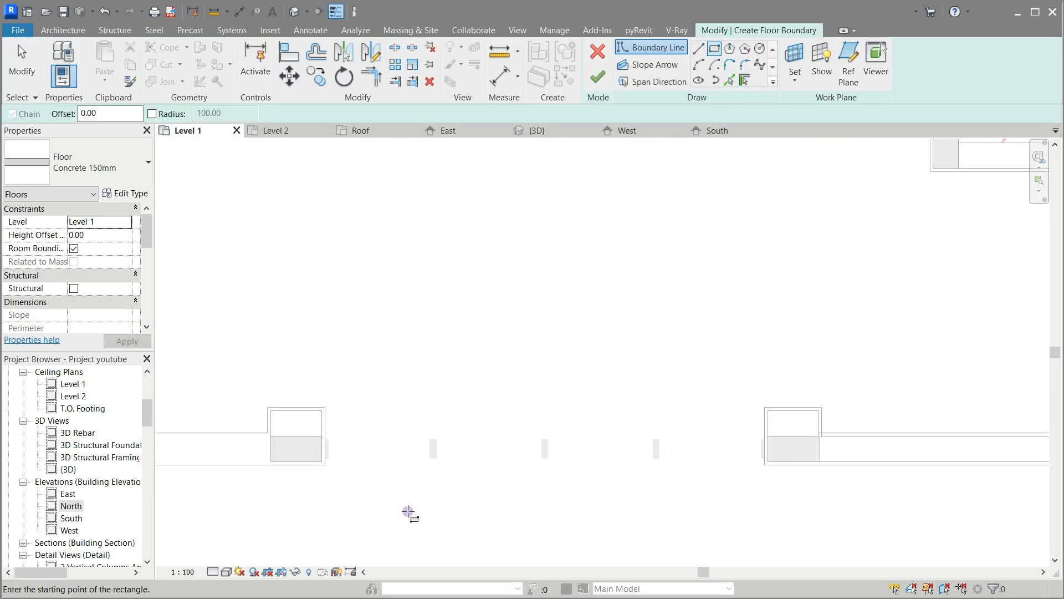
pyautogui.click(326, 464)
pyautogui.scroll(-4, 482, 509)
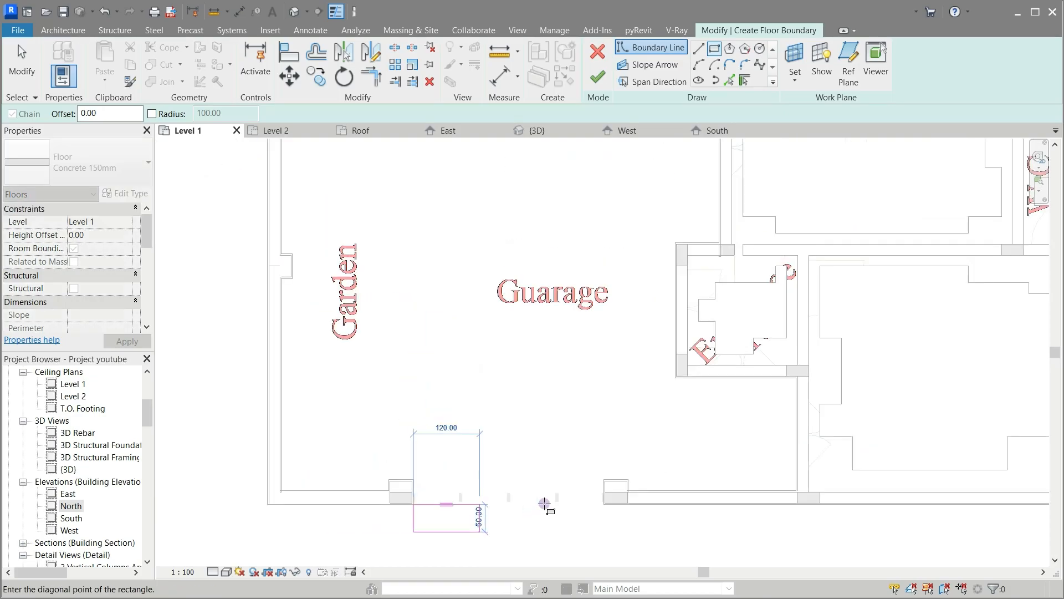
pyautogui.scroll(-2, 543, 551)
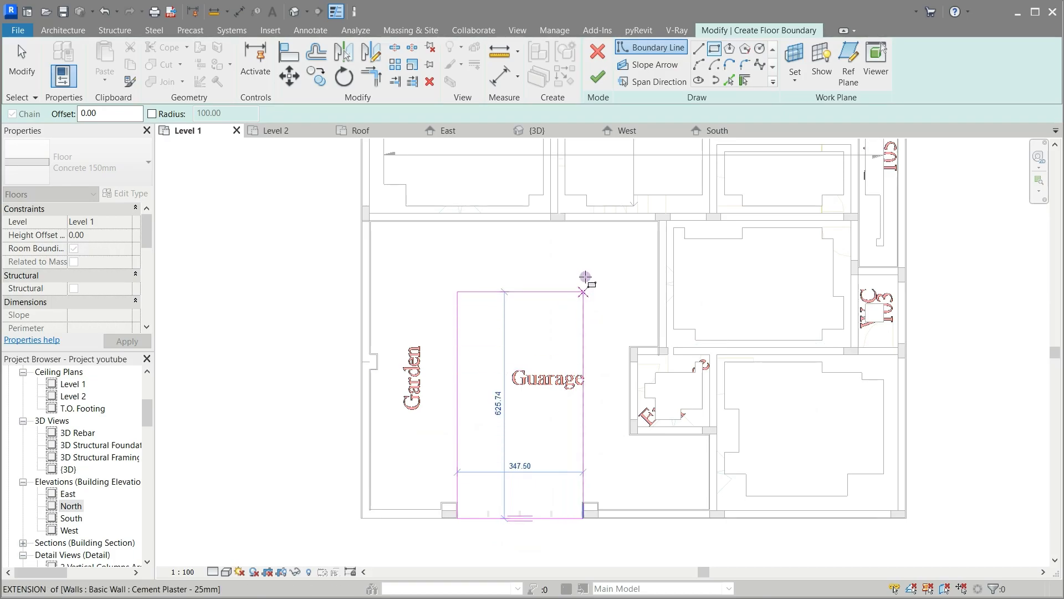
pyautogui.click(584, 233)
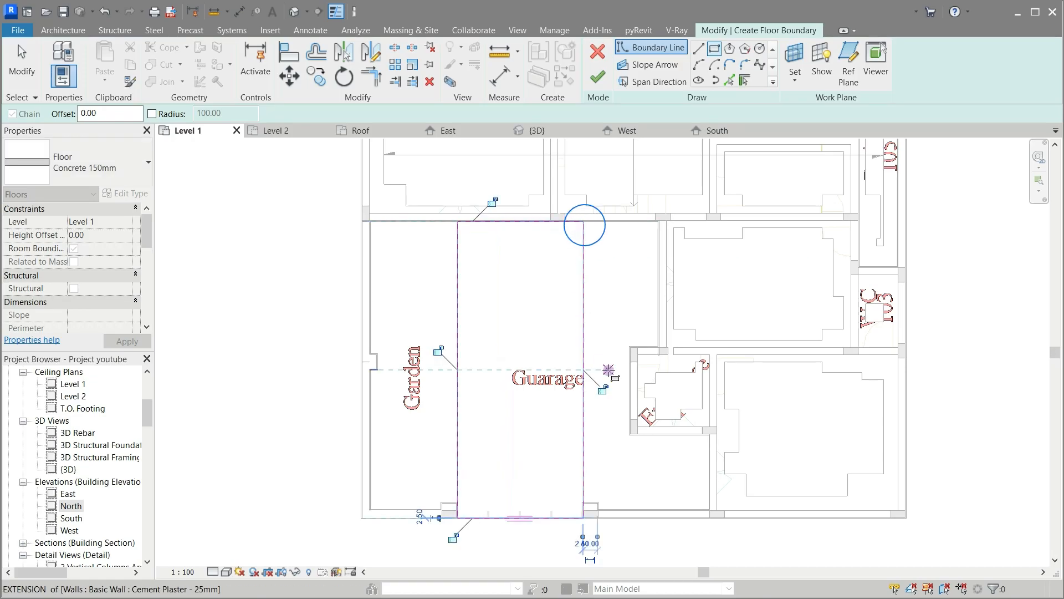
# Step: Align the rectangle's house-side edge with the plaster face of the adjacent gate pillar
pyautogui.press('Escape')
pyautogui.scroll(5, 585, 535)
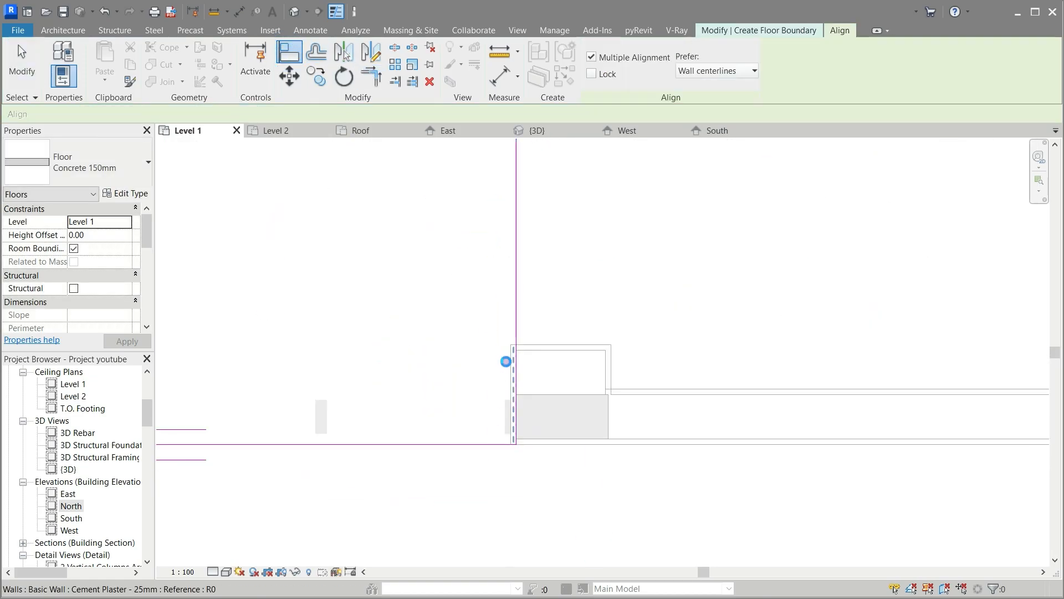
pyautogui.scroll(3, 506, 361)
pyautogui.click(513, 382)
pyautogui.click(528, 395)
pyautogui.scroll(-9, 580, 433)
pyautogui.scroll(3, 600, 271)
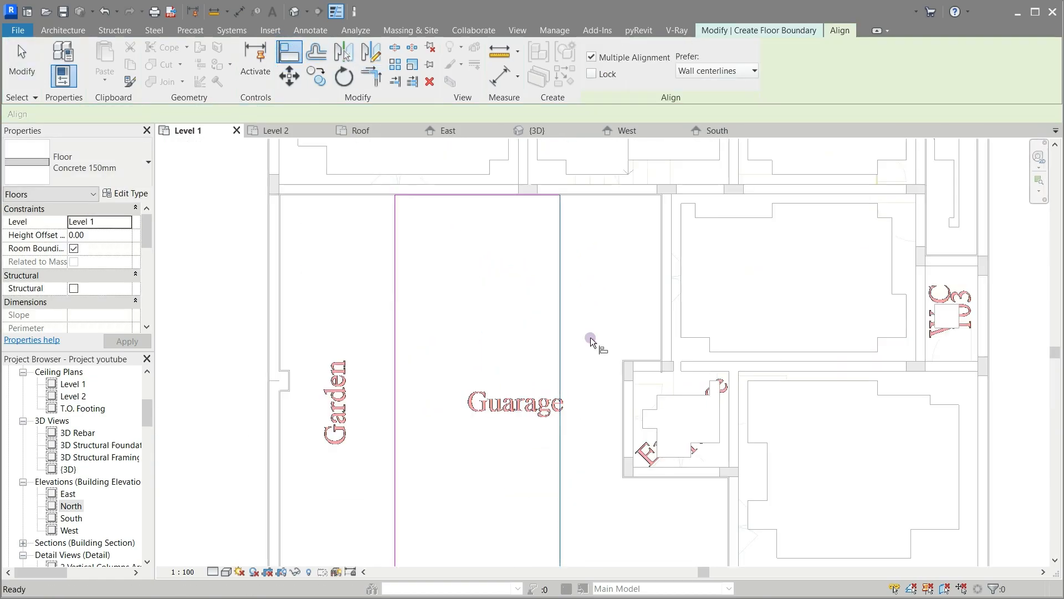
# Step: Add boundary lines offset 100 inward from the garage's rear wall and from the house-side wall
pyautogui.press('Escape')
pyautogui.scroll(2, 494, 238)
pyautogui.scroll(-1, 499, 261)
pyautogui.click(730, 81)
pyautogui.doubleClick(65, 114)
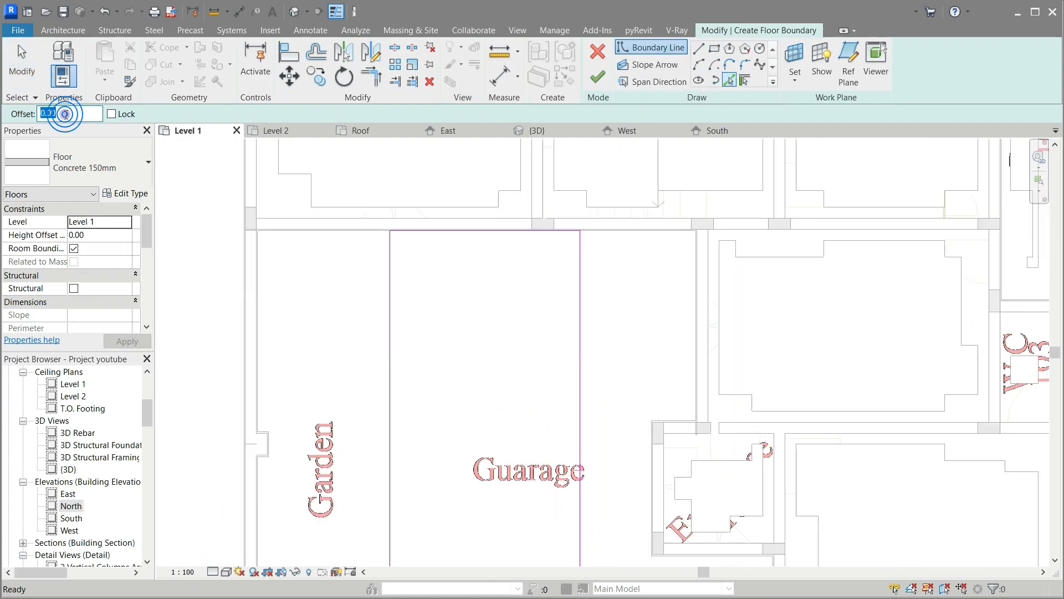
pyautogui.scroll(4, 636, 236)
pyautogui.click(639, 225)
pyautogui.scroll(-5, 584, 259)
pyautogui.scroll(2, 626, 349)
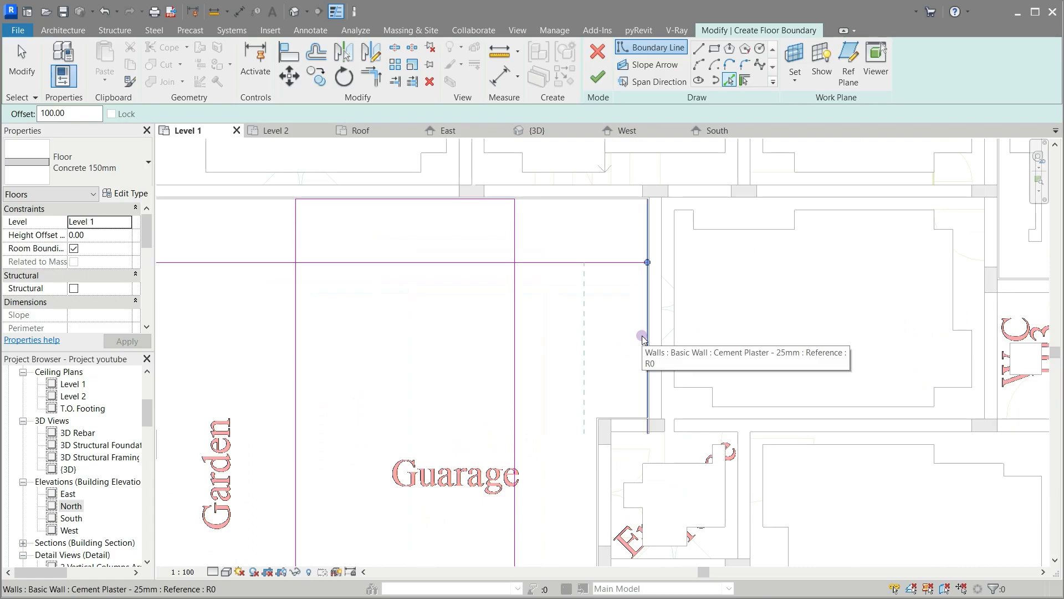
pyautogui.click(643, 339)
pyautogui.scroll(-2, 613, 370)
pyautogui.scroll(3, 588, 399)
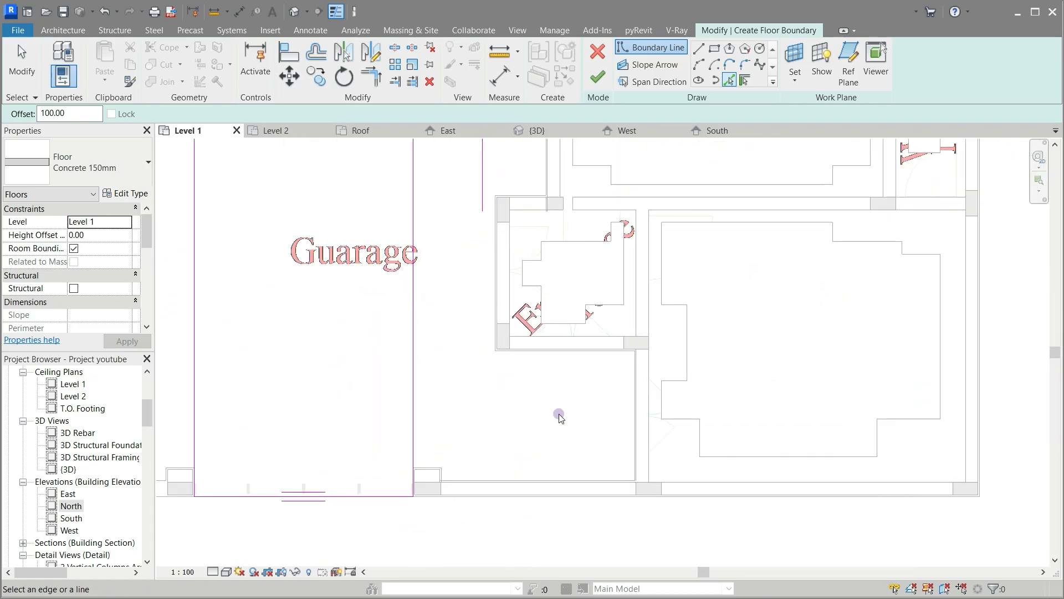
# Step: Add a short boundary line offset 100 from the rear-facing wall of the entrance block
pyautogui.scroll(-1, 557, 413)
pyautogui.scroll(-3, 438, 377)
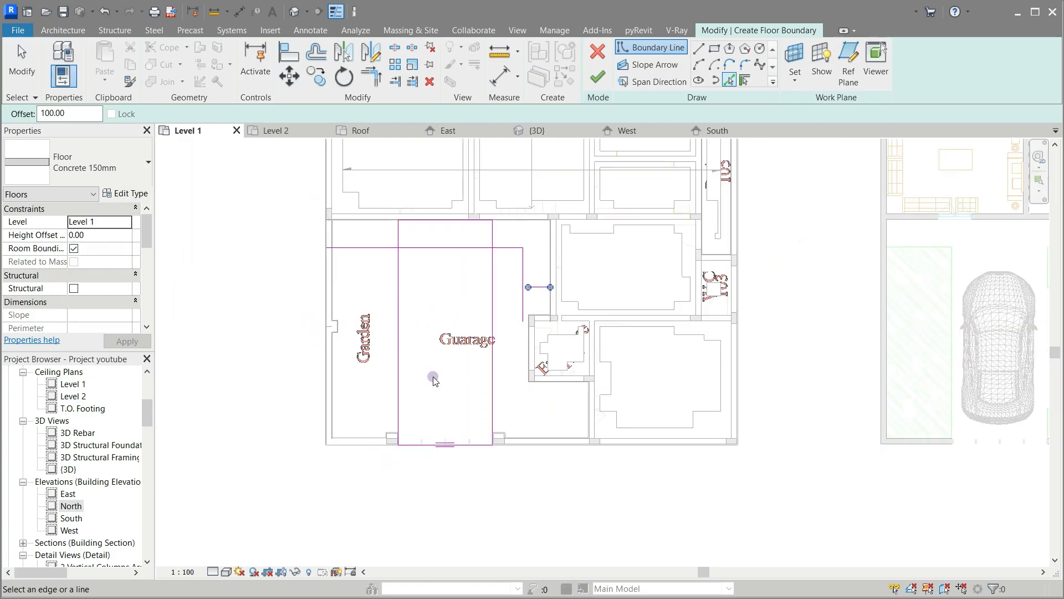
pyautogui.scroll(2, 515, 397)
pyautogui.scroll(3, 554, 268)
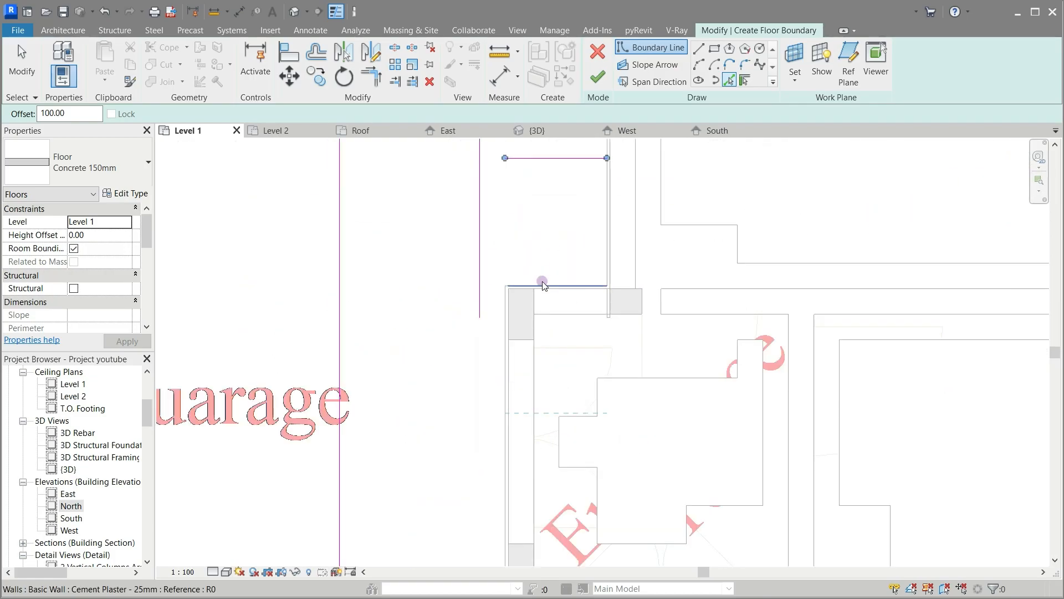
pyautogui.scroll(2, 542, 282)
pyautogui.press('Tab')
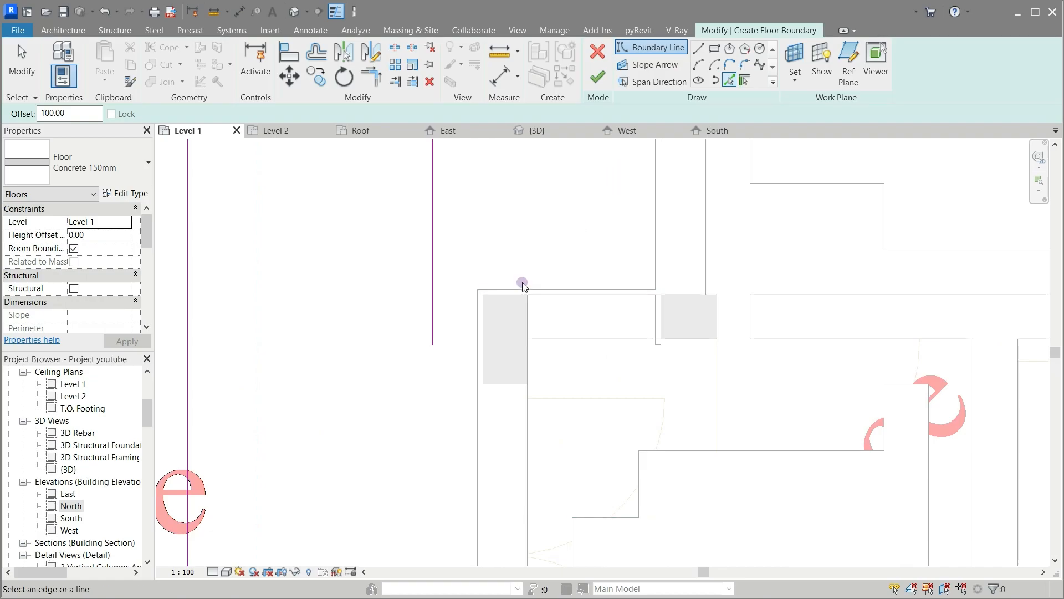
pyautogui.click(524, 291)
pyautogui.scroll(-3, 565, 400)
pyautogui.press('Escape')
pyautogui.press('Escape')
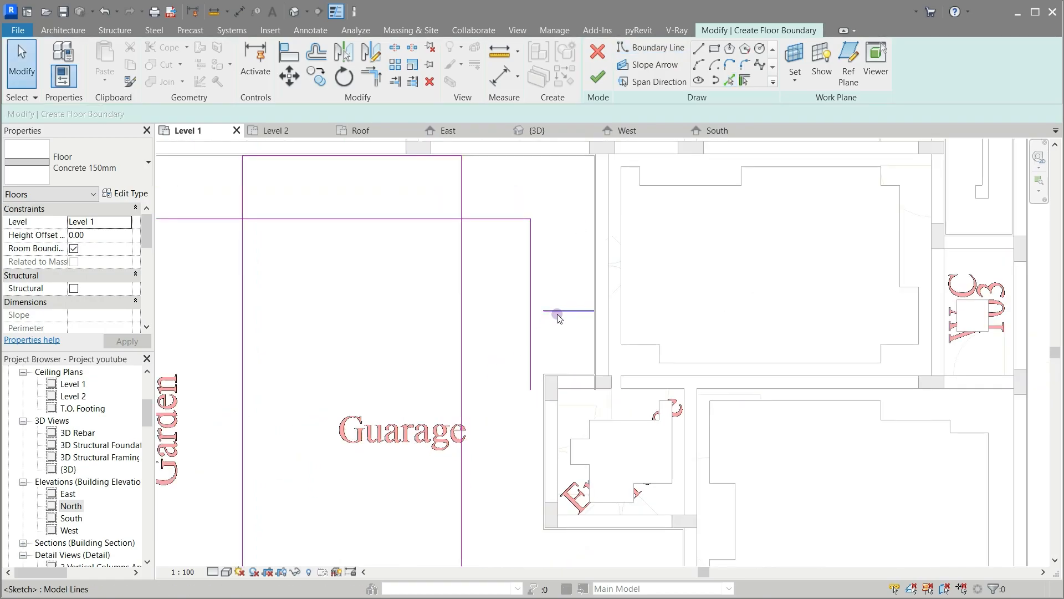
# Step: Delete the rectangle's edge along the garage's rear wall
pyautogui.click(556, 315)
pyautogui.click(411, 281)
pyautogui.click(457, 188)
pyautogui.click(430, 182)
pyautogui.click(388, 158)
pyautogui.press('Delete')
# Step: Trim the rectangle's long sides and the offset lines into corners around the garden strip and the small planting area
pyautogui.click(365, 82)
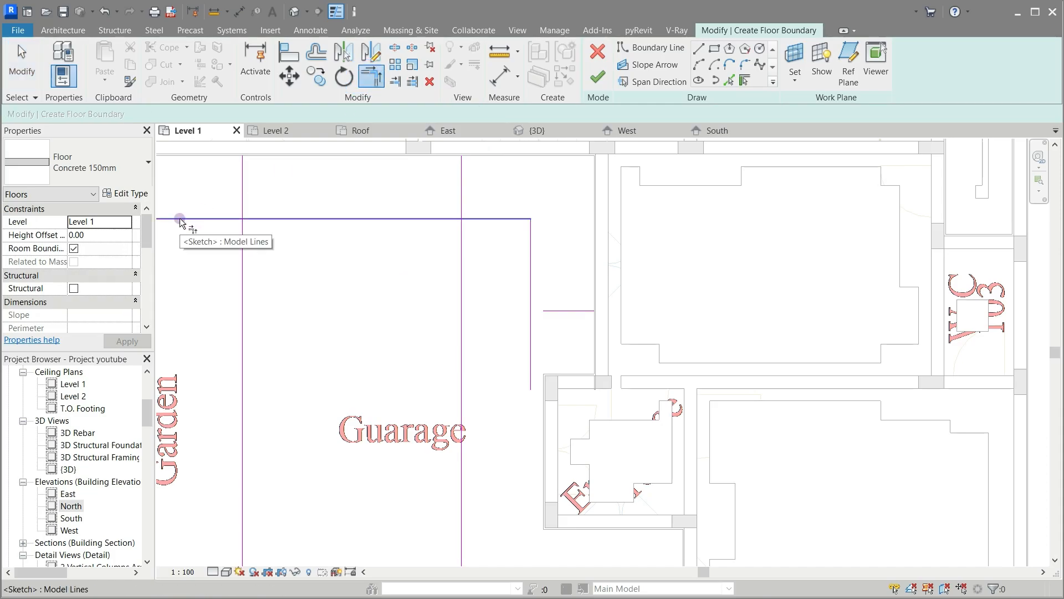
pyautogui.click(395, 47)
pyautogui.click(459, 256)
pyautogui.click(490, 218)
pyautogui.click(241, 314)
pyautogui.click(218, 219)
pyautogui.click(571, 319)
pyautogui.click(529, 268)
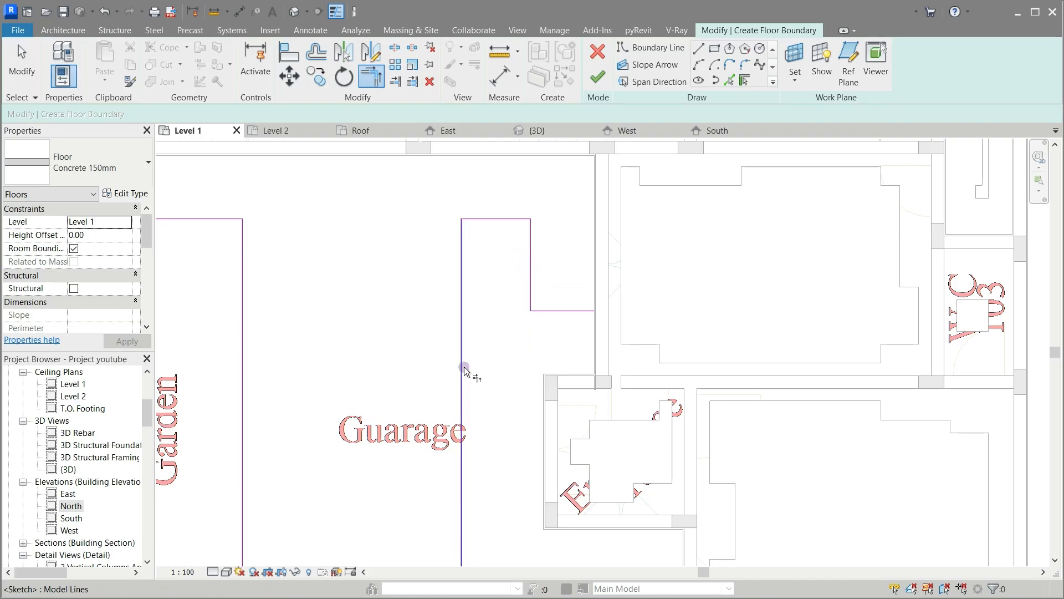
# Step: Stretch the short line's ends to the neighbouring vertical lines so it closes the small rectangular opening
pyautogui.press('Escape')
pyautogui.click(552, 311)
pyautogui.moveTo(530, 310); pyautogui.dragTo(461, 311)
pyautogui.moveTo(594, 311); pyautogui.dragTo(531, 311)
pyautogui.click(427, 311)
pyautogui.scroll(-2, 440, 196)
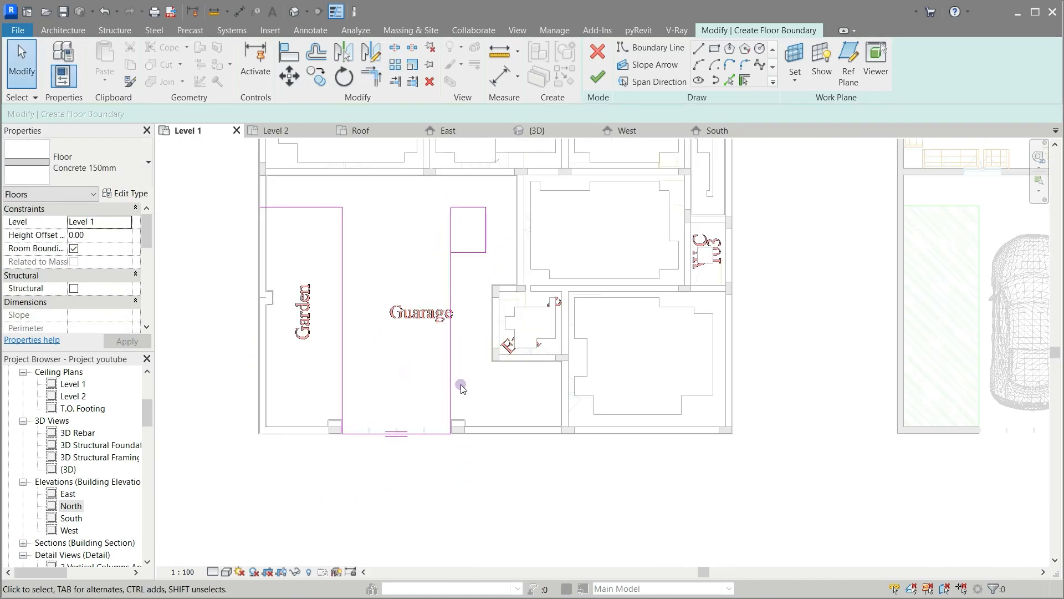
# Step: Trim the long house-side line at the small rectangle's corner, removing the part that runs toward the gate
pyautogui.scroll(2, 537, 391)
pyautogui.scroll(-1, 538, 391)
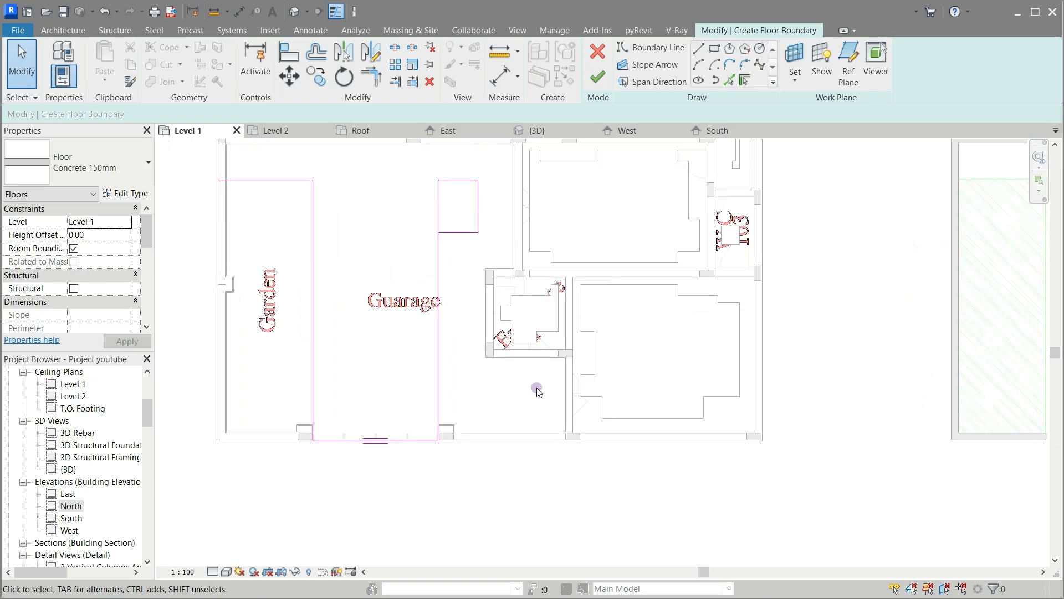
pyautogui.scroll(2, 530, 407)
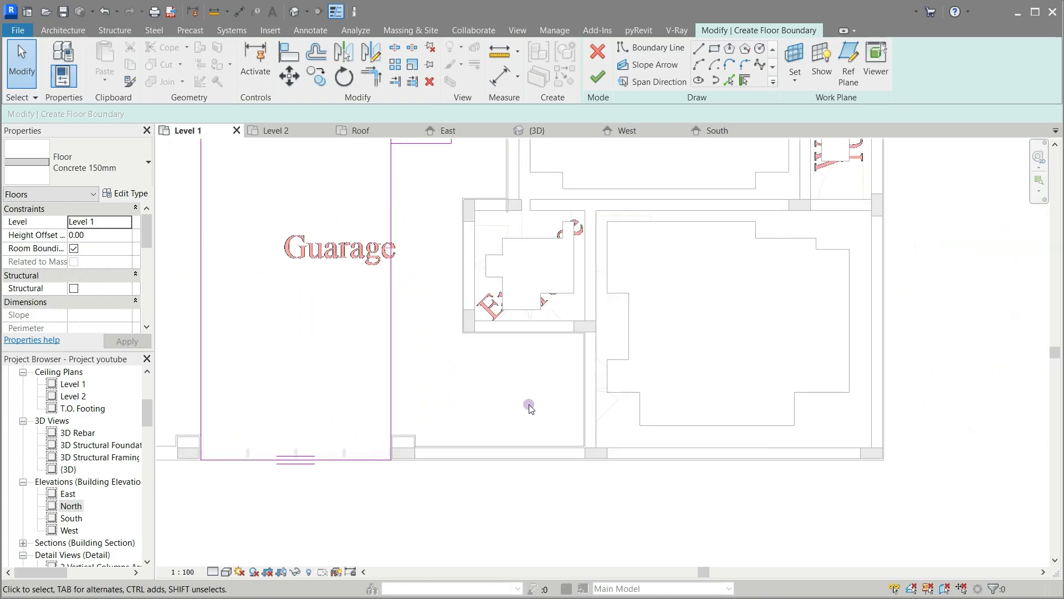
pyautogui.scroll(-2, 529, 407)
pyautogui.click(373, 78)
pyautogui.click(449, 236)
pyautogui.click(464, 254)
pyautogui.press('Escape')
# Step: Add floor boundary lines along the garage's inner wall faces toward the entrance block
pyautogui.press('p')
pyautogui.press('l')
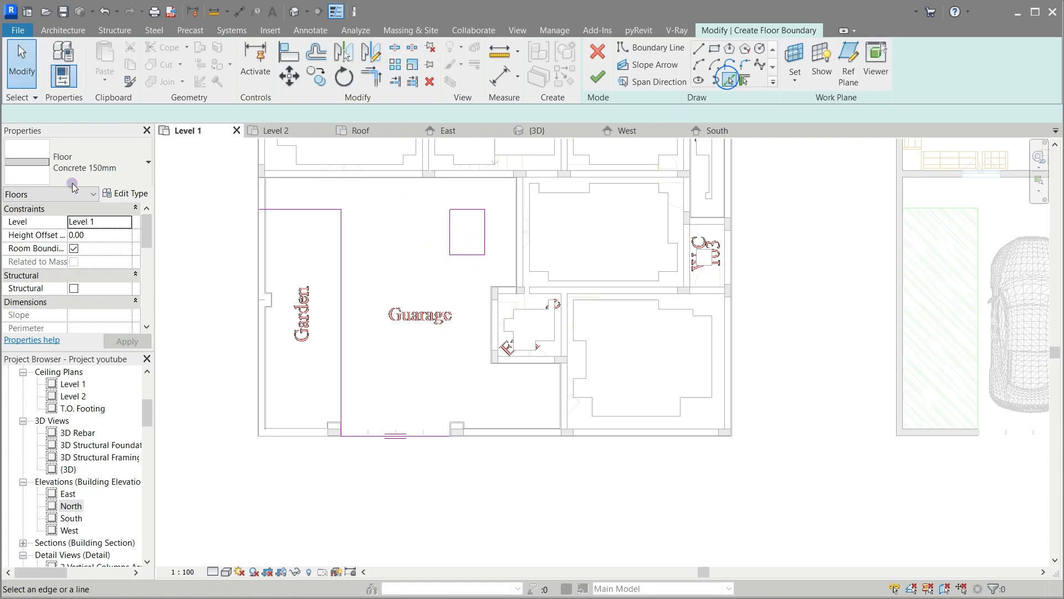
pyautogui.scroll(5, 388, 177)
pyautogui.scroll(-2, 490, 231)
pyautogui.click(747, 286)
pyautogui.scroll(5, 717, 485)
pyautogui.click(716, 503)
pyautogui.scroll(-3, 716, 503)
pyautogui.moveTo(712, 499); pyautogui.dragTo(557, 388, button='middle')
pyautogui.scroll(4, 505, 477)
pyautogui.click(532, 463)
# Step: Add boundary lines along the remaining walls of the front recess and around the house-side gate pillar
pyautogui.scroll(-5, 468, 310)
pyautogui.scroll(3, 522, 499)
pyautogui.click(577, 332)
pyautogui.click(806, 410)
pyautogui.scroll(-3, 666, 261)
pyautogui.click(543, 436)
pyautogui.scroll(3, 518, 426)
pyautogui.click(462, 437)
pyautogui.click(406, 414)
# Step: Trim the new wall-face lines into corners around the gate pillar and the front recess
pyautogui.press('t')
pyautogui.press('r')
pyautogui.click(359, 441)
pyautogui.click(488, 459)
pyautogui.scroll(-2, 465, 492)
pyautogui.click(707, 475)
pyautogui.click(828, 381)
pyautogui.scroll(-5, 709, 363)
pyautogui.scroll(5, 437, 225)
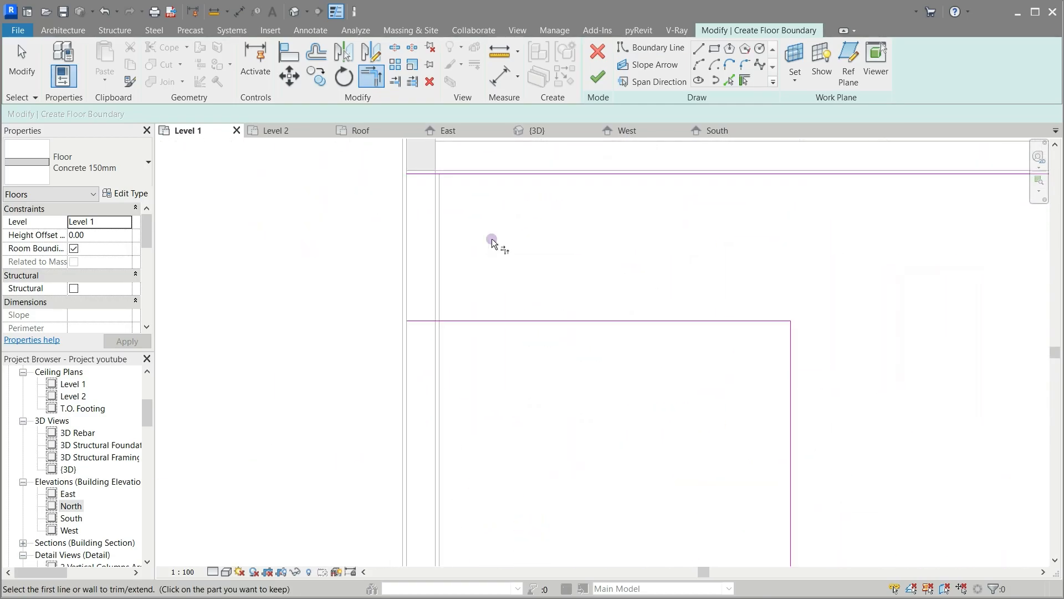
# Step: Add a boundary line along the garden-side wall's inner face and trim it to the garden strip line
pyautogui.click(729, 81)
pyautogui.click(442, 248)
pyautogui.press('t')
pyautogui.press('r')
pyautogui.click(508, 317)
pyautogui.click(443, 239)
pyautogui.scroll(-5, 373, 231)
# Step: Locate the intersecting boundary lines and trim the house-side line at its corner with the entrance block
pyautogui.click(598, 77)
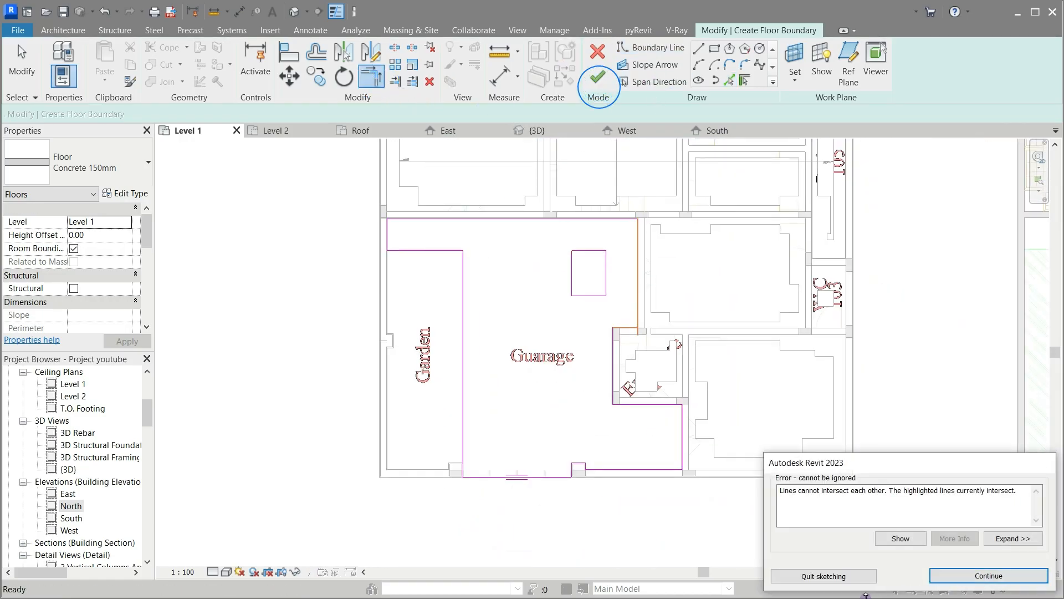
pyautogui.click(901, 538)
pyautogui.click(976, 575)
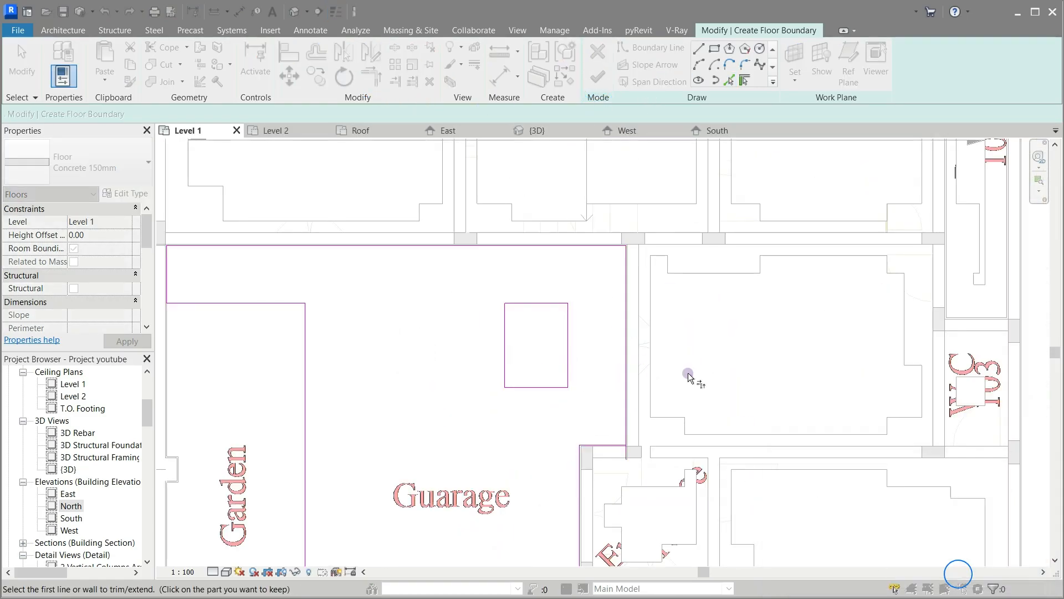
pyautogui.click(618, 295)
pyautogui.click(619, 294)
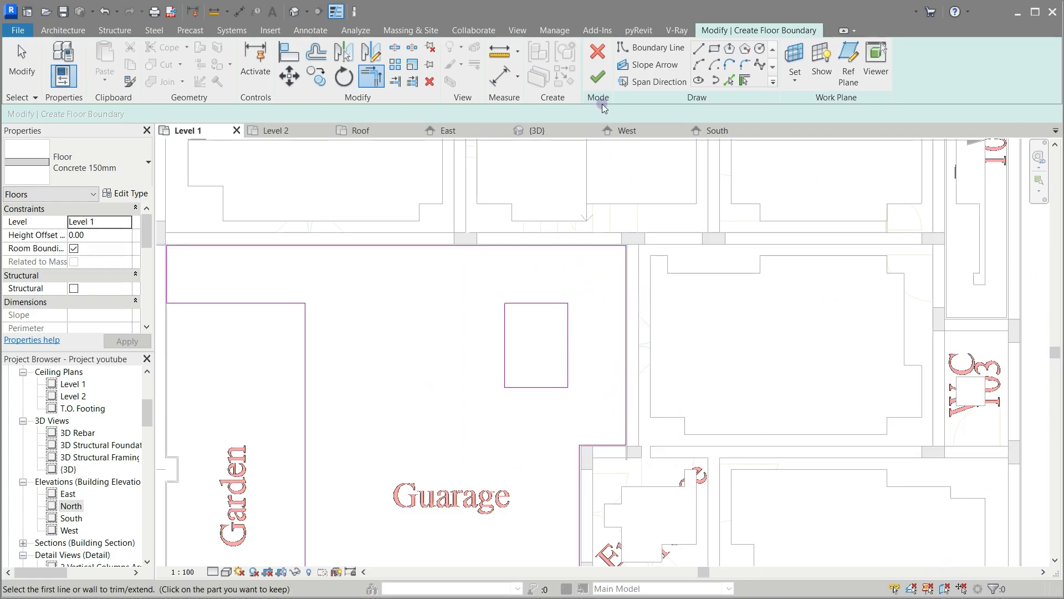
# Step: Finish the garage floor boundary and save the project
pyautogui.click(598, 82)
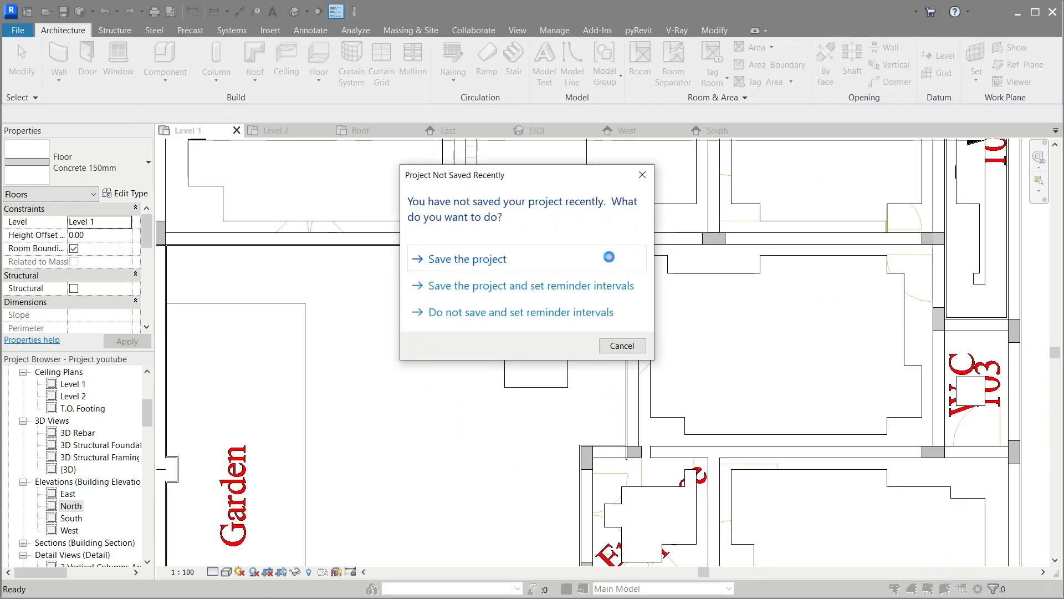
pyautogui.click(523, 259)
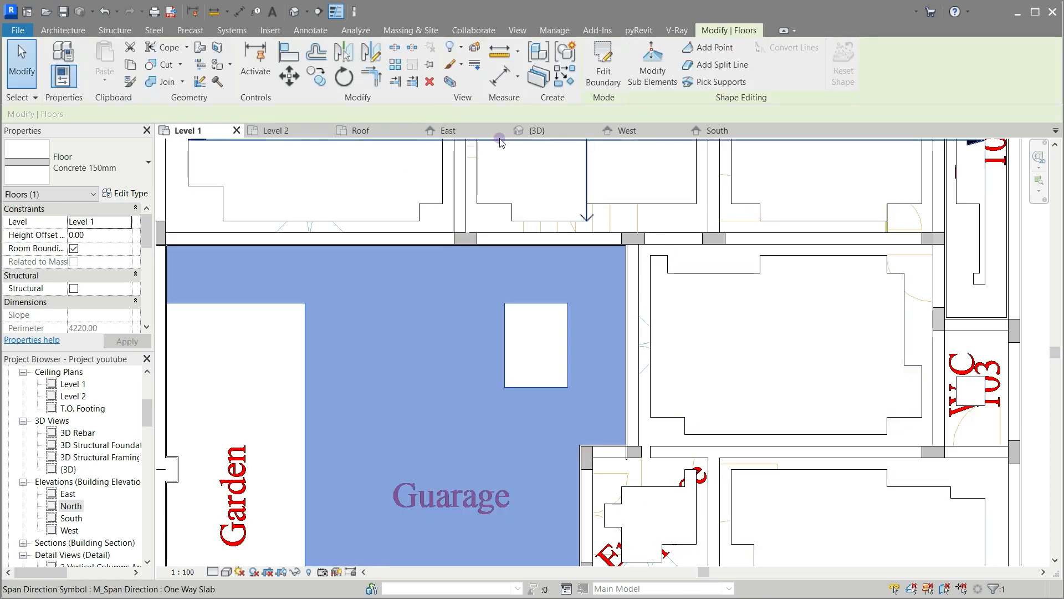
# Step: Inspect the garage floor and its openings in the 3D view, returning to the Level 1 floor plan
pyautogui.click(530, 131)
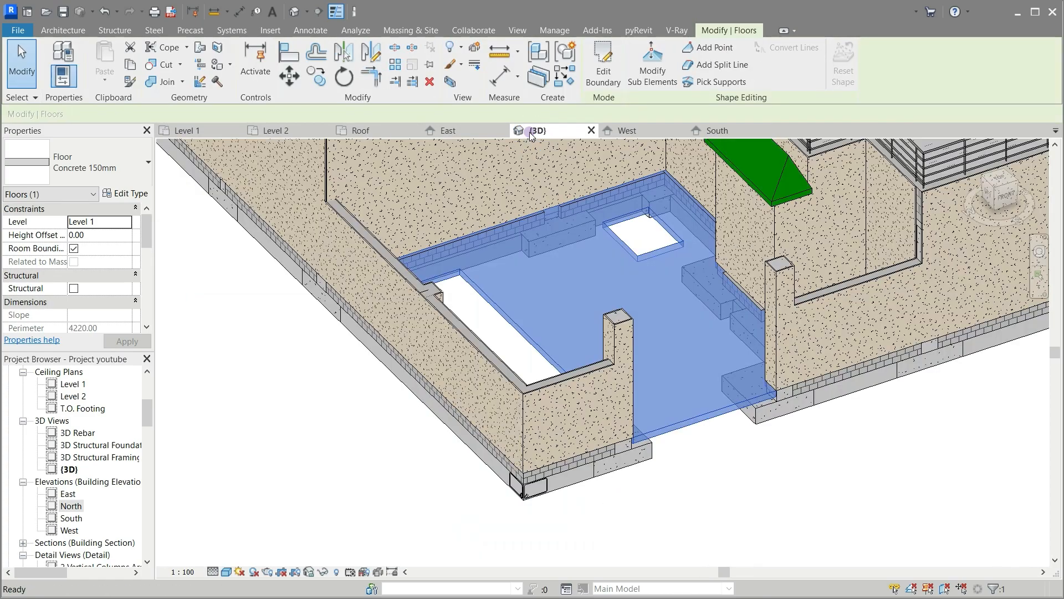
pyautogui.click(757, 487)
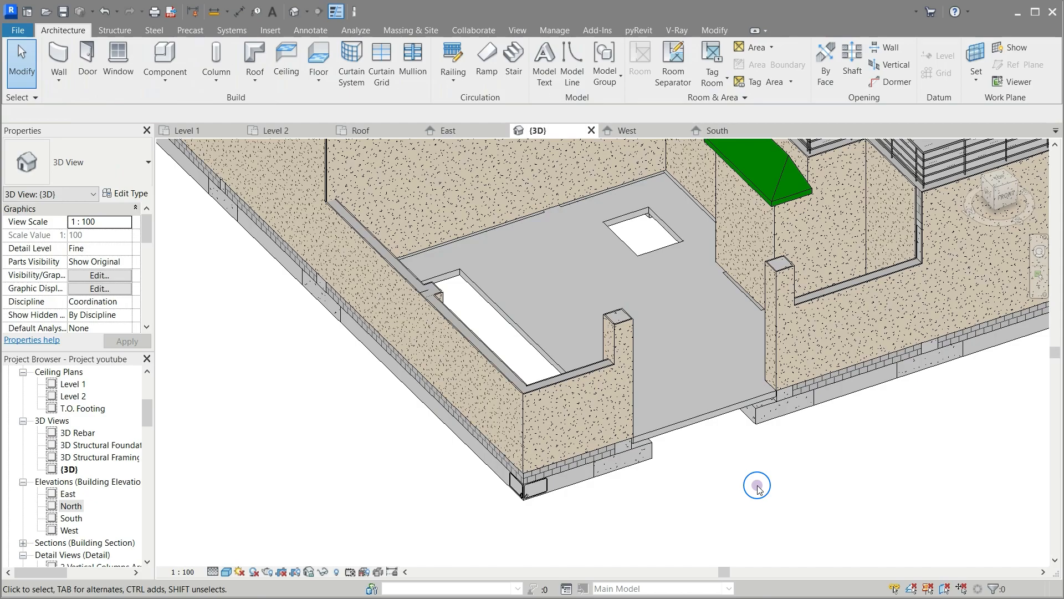
pyautogui.scroll(-1, 757, 486)
pyautogui.moveTo(757, 487); pyautogui.dragTo(838, 510, button='middle')
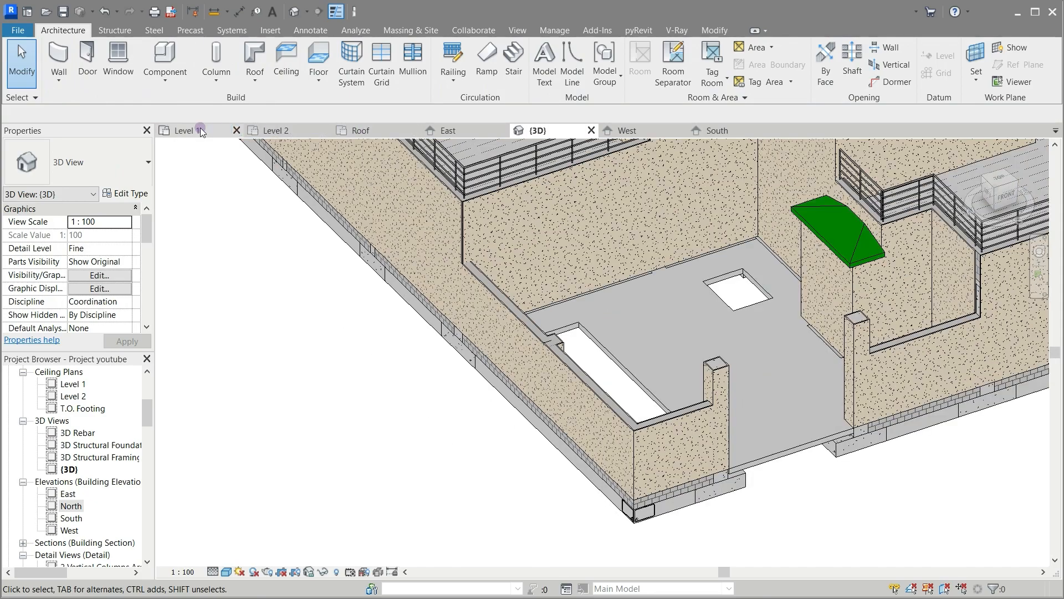
pyautogui.click(173, 131)
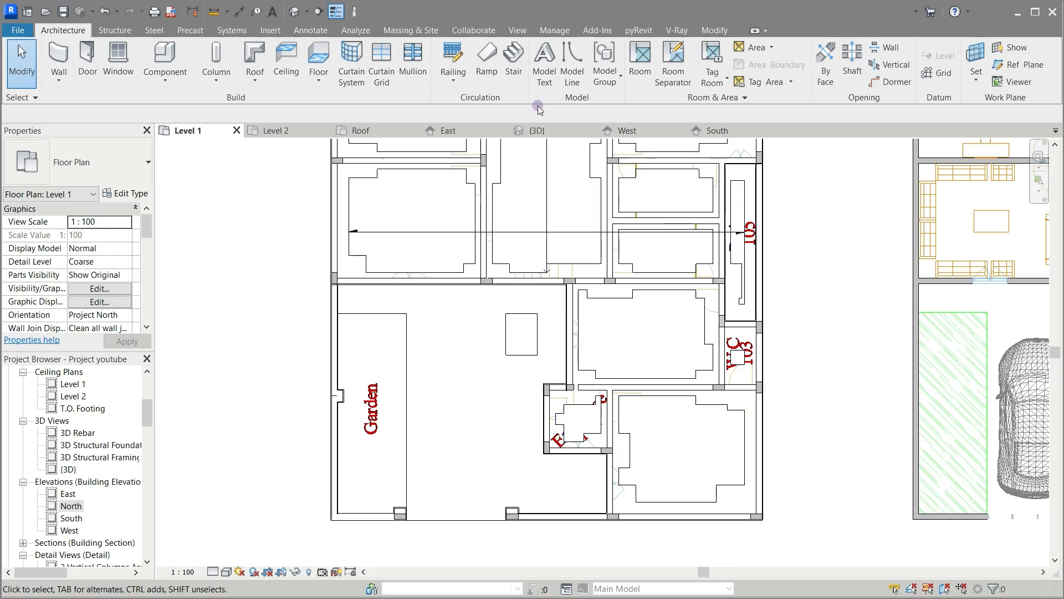
# Step: Start a Concrete 150mm floor on Level 1 matching the garage floor and pick the garden strip's two edges along that floor as boundary
pyautogui.click(464, 368)
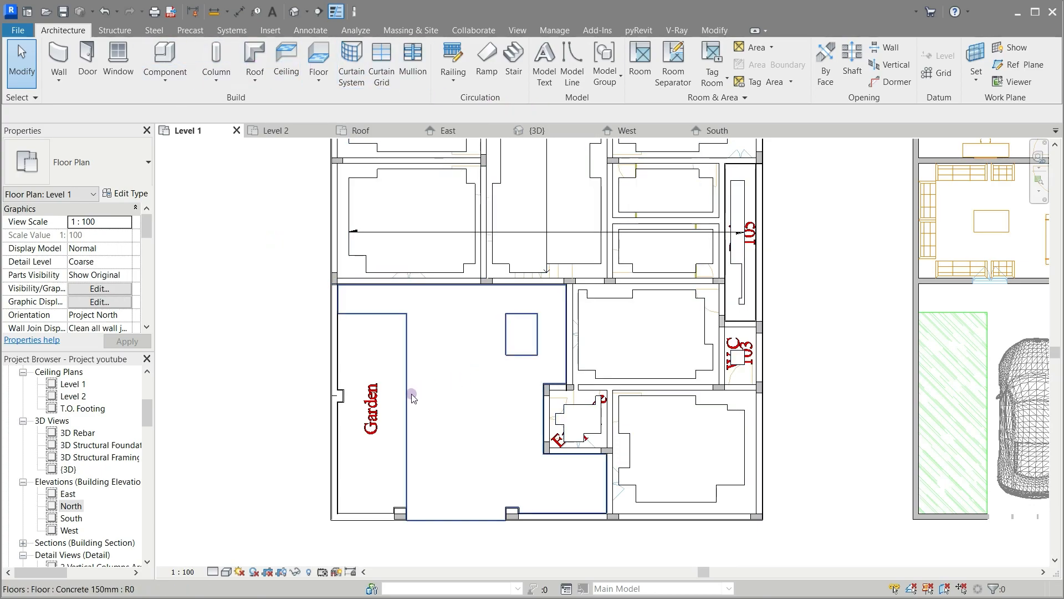
pyautogui.click(475, 310)
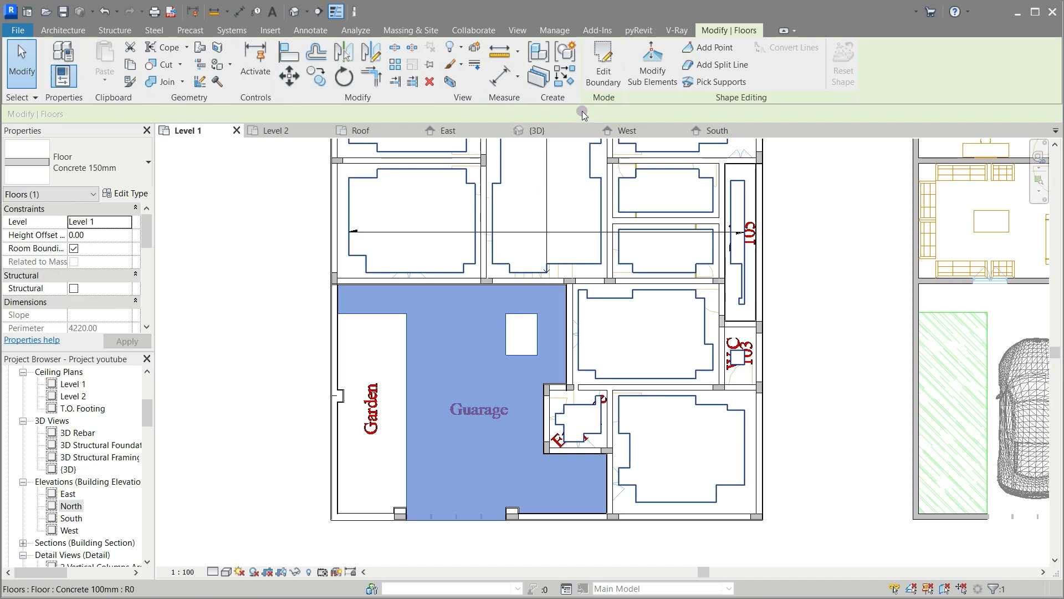
pyautogui.click(566, 83)
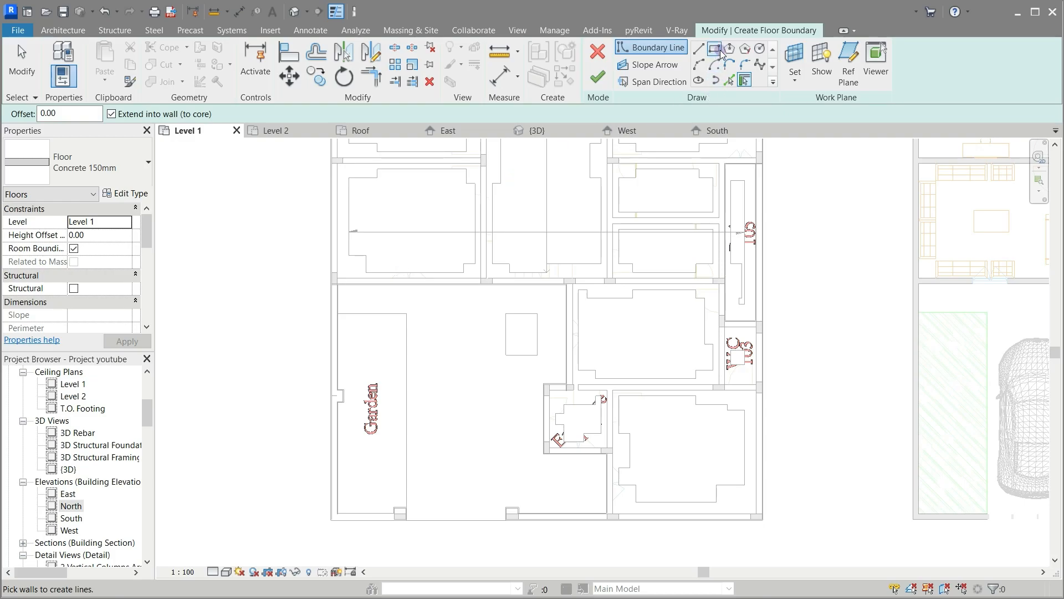
pyautogui.click(725, 80)
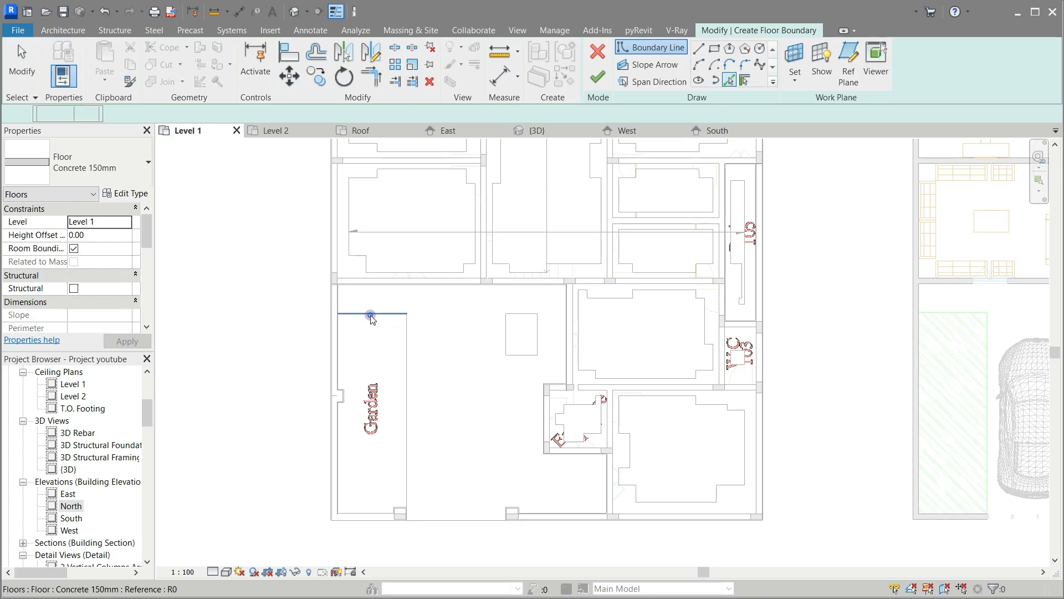
pyautogui.click(371, 315)
pyautogui.click(408, 370)
# Step: Pick the remaining garden strip boundary lines along the gate column, the inner wall faces and the projecting wall pier
pyautogui.scroll(4, 374, 527)
pyautogui.click(520, 390)
pyautogui.click(492, 411)
pyautogui.click(409, 416)
pyautogui.click(270, 359)
pyautogui.scroll(-2, 311, 462)
pyautogui.scroll(4, 297, 160)
pyautogui.click(289, 334)
pyautogui.click(310, 284)
pyautogui.click(287, 211)
pyautogui.scroll(-2, 424, 476)
pyautogui.click(329, 266)
pyautogui.scroll(-2, 359, 469)
# Step: Trim the garden strip's boundary lines into corners at the end edge, around the wall pier and at the street-side corner
pyautogui.click(372, 77)
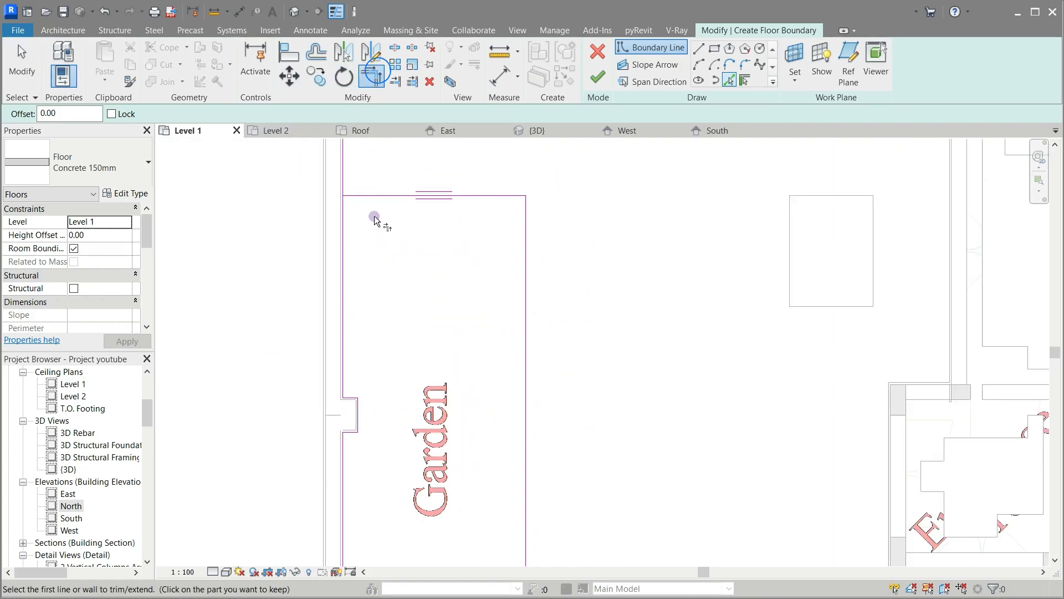
pyautogui.click(368, 196)
pyautogui.click(346, 240)
pyautogui.click(344, 376)
pyautogui.click(348, 395)
pyautogui.click(353, 434)
pyautogui.click(344, 451)
pyautogui.scroll(-3, 379, 313)
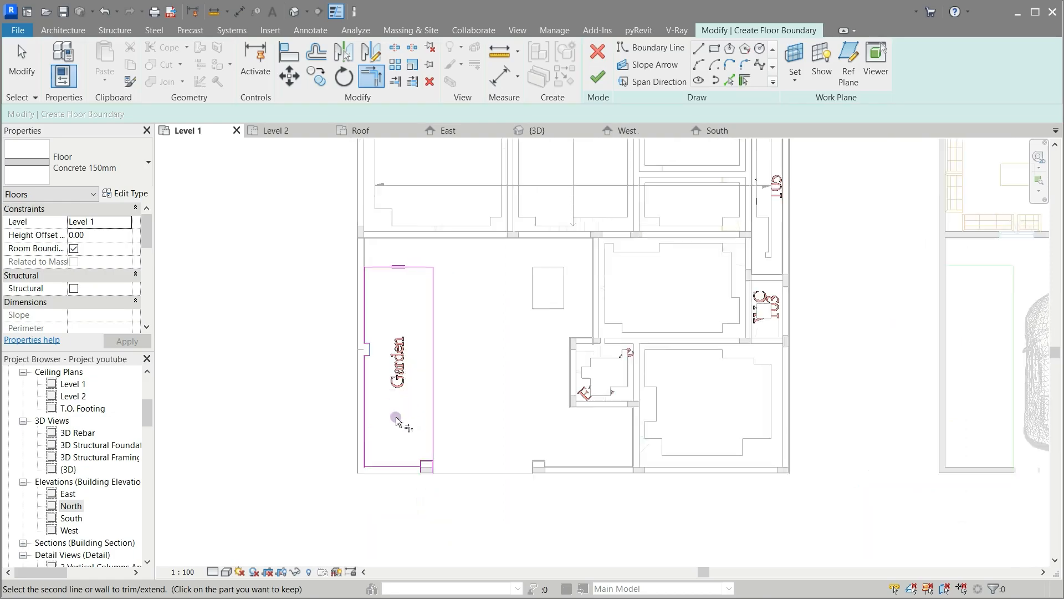
pyautogui.scroll(4, 382, 478)
pyautogui.click(327, 403)
pyautogui.click(345, 421)
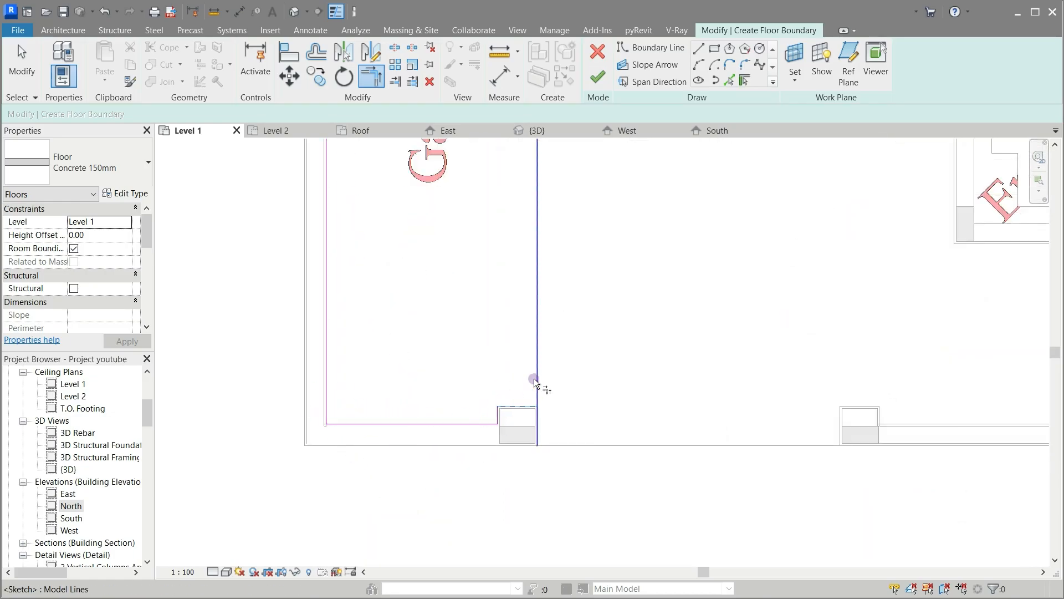
# Step: Draw a rectangular boundary over the small planting opening and finish the floor without attaching the walls to it
pyautogui.scroll(-3, 555, 413)
pyautogui.click(714, 51)
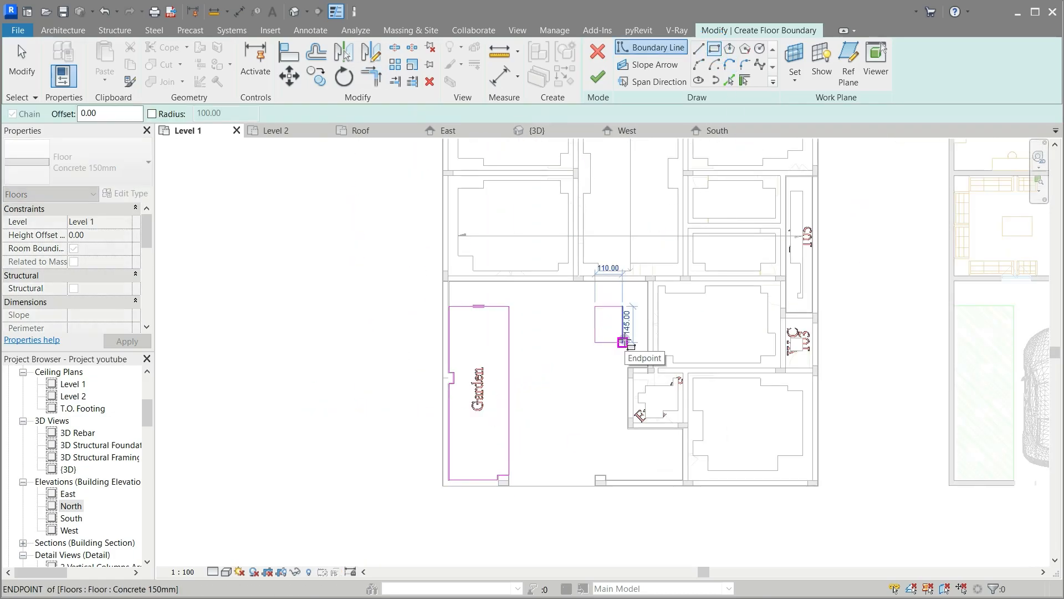
pyautogui.click(625, 339)
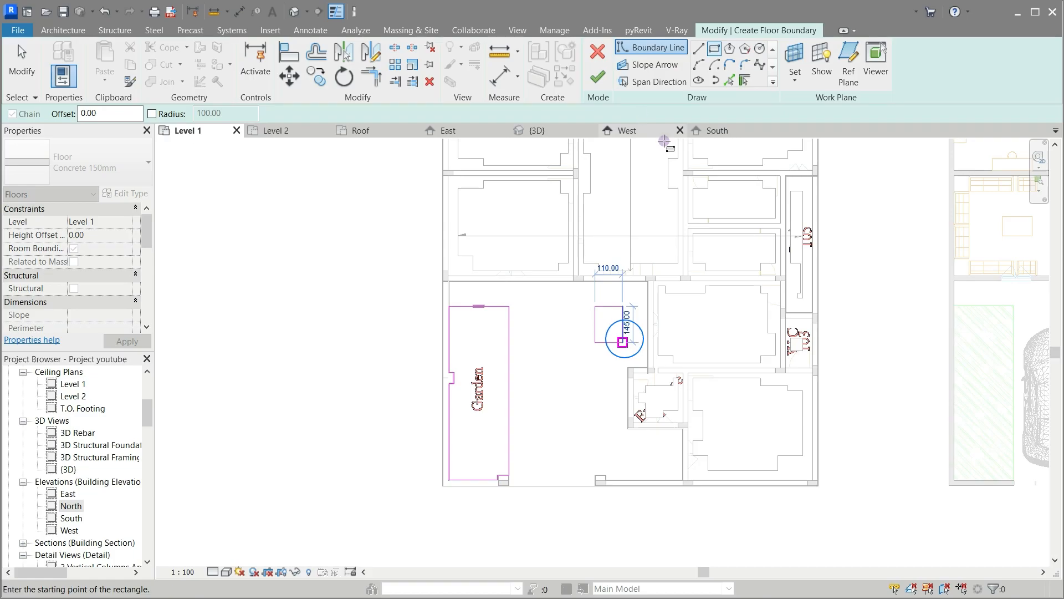
pyautogui.click(604, 87)
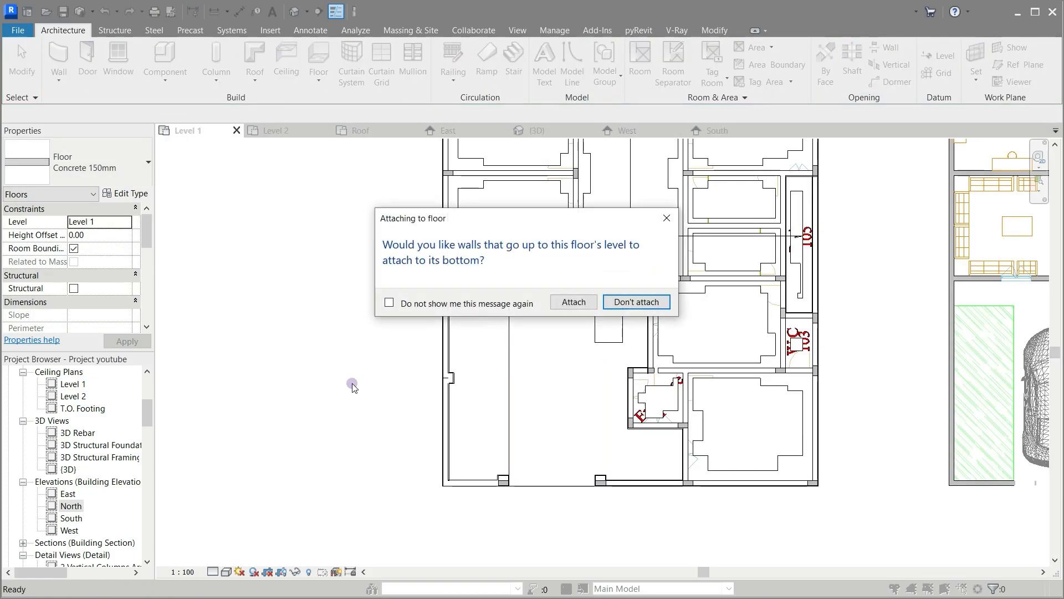
pyautogui.click(632, 303)
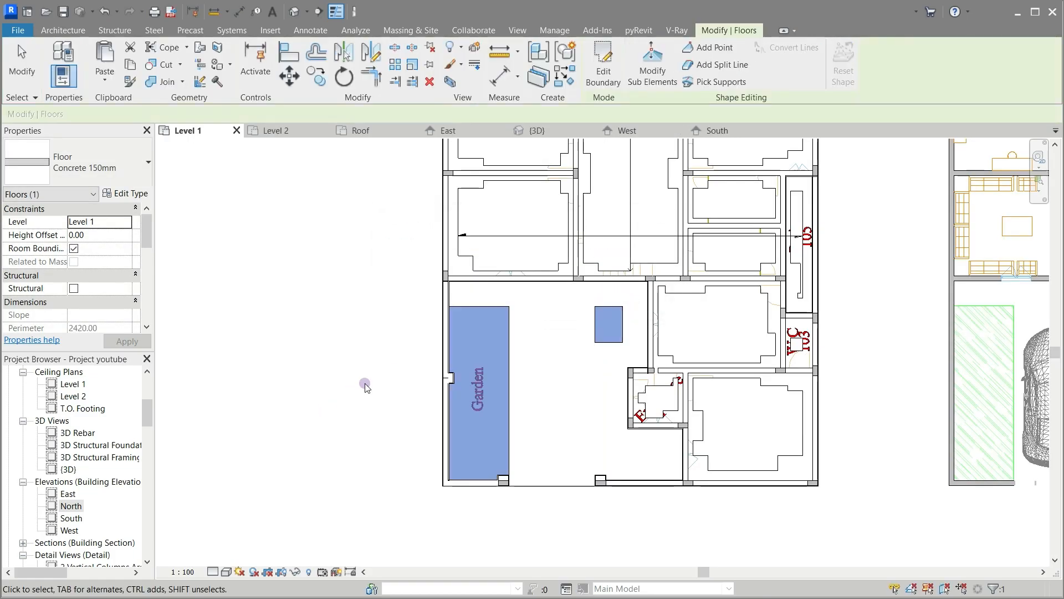
pyautogui.click(364, 384)
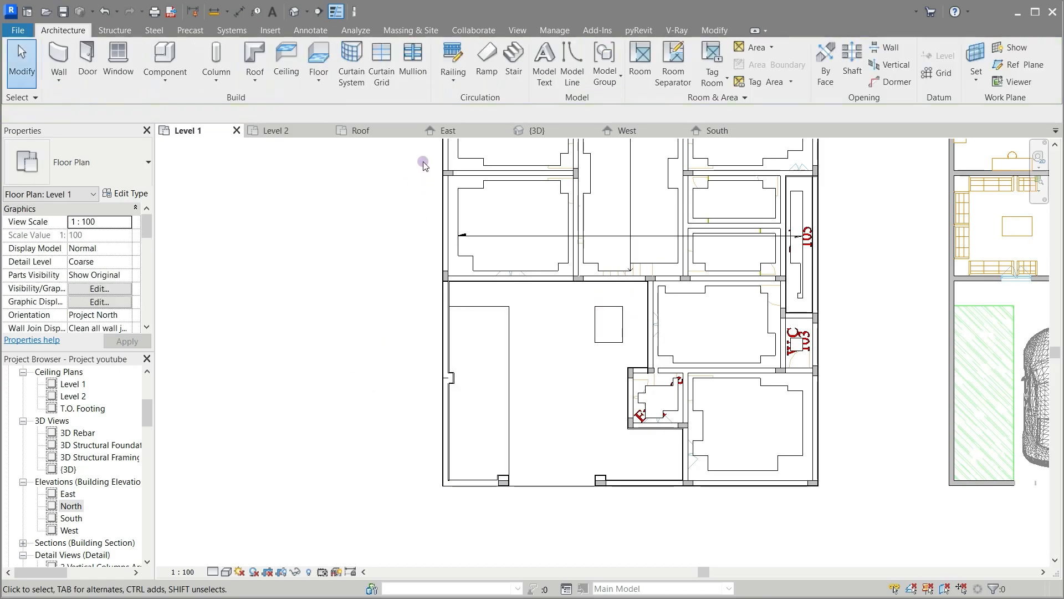
# Step: Inspect the garden floors and the uncovered terraces and roof in the 3D view
pyautogui.click(535, 130)
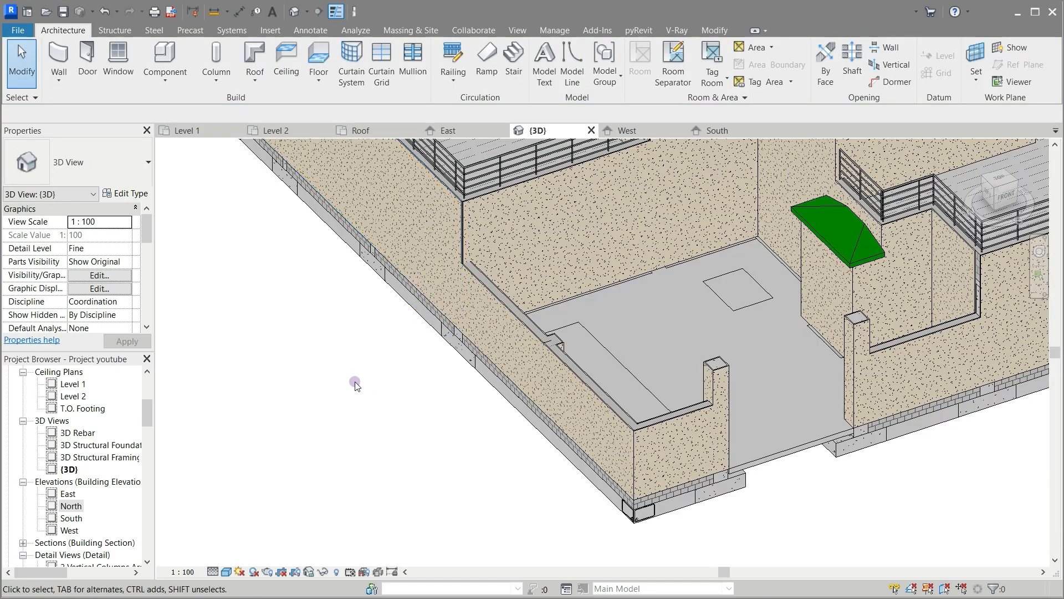
pyautogui.scroll(-5, 337, 380)
pyautogui.keyDown('shift'); pyautogui.moveTo(743, 453); pyautogui.dragTo(627, 494, button='middle'); pyautogui.keyUp('shift')
pyautogui.scroll(6, 602, 325)
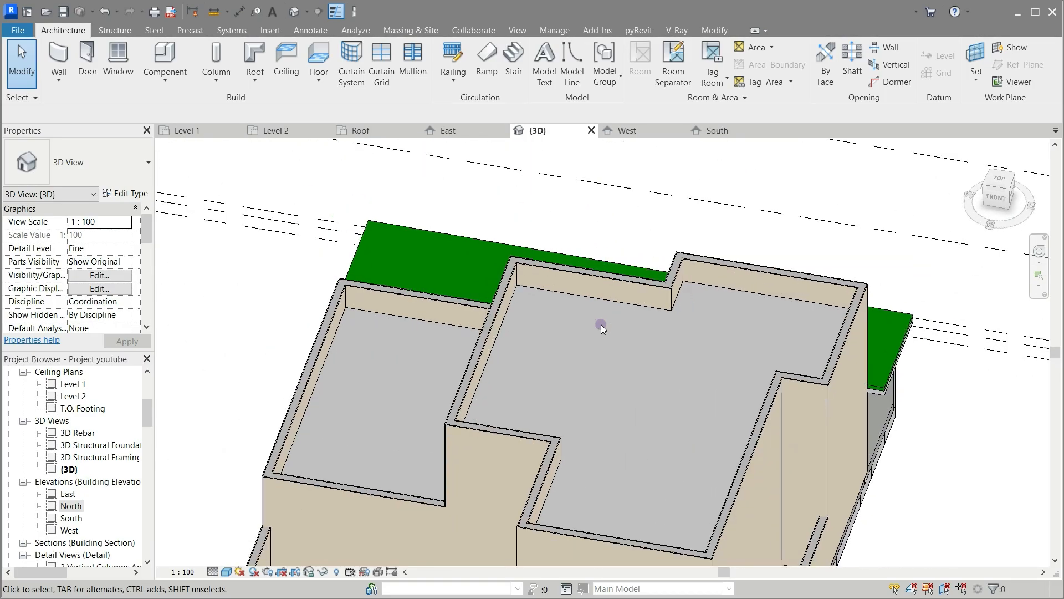
pyautogui.scroll(-5, 600, 324)
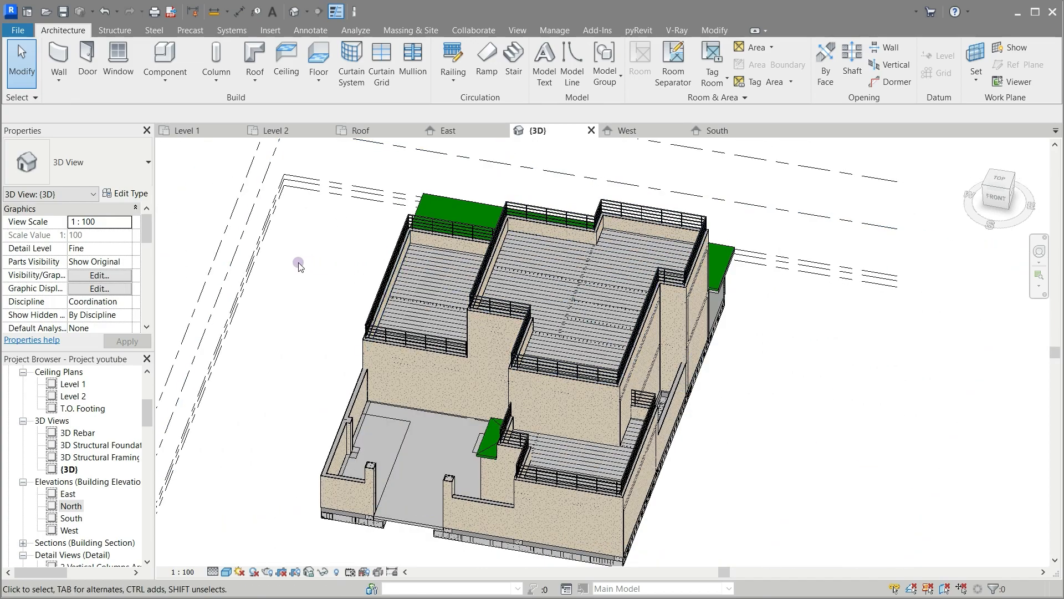
# Step: Start a Concrete 100mm floor on Level 2 with a height offset of 15, using picked lines for its boundary
pyautogui.click(271, 130)
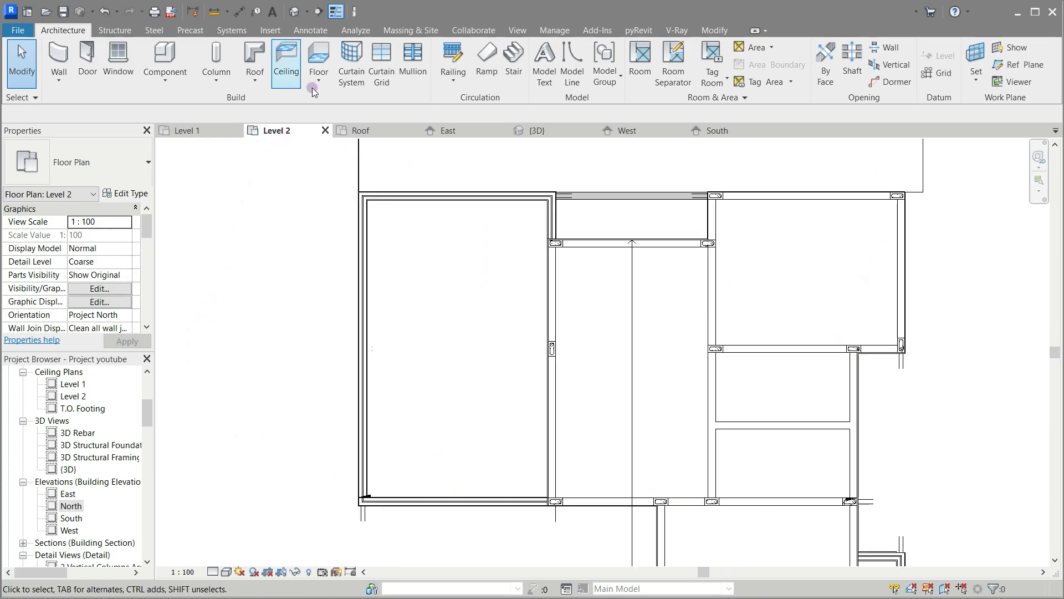
pyautogui.click(319, 50)
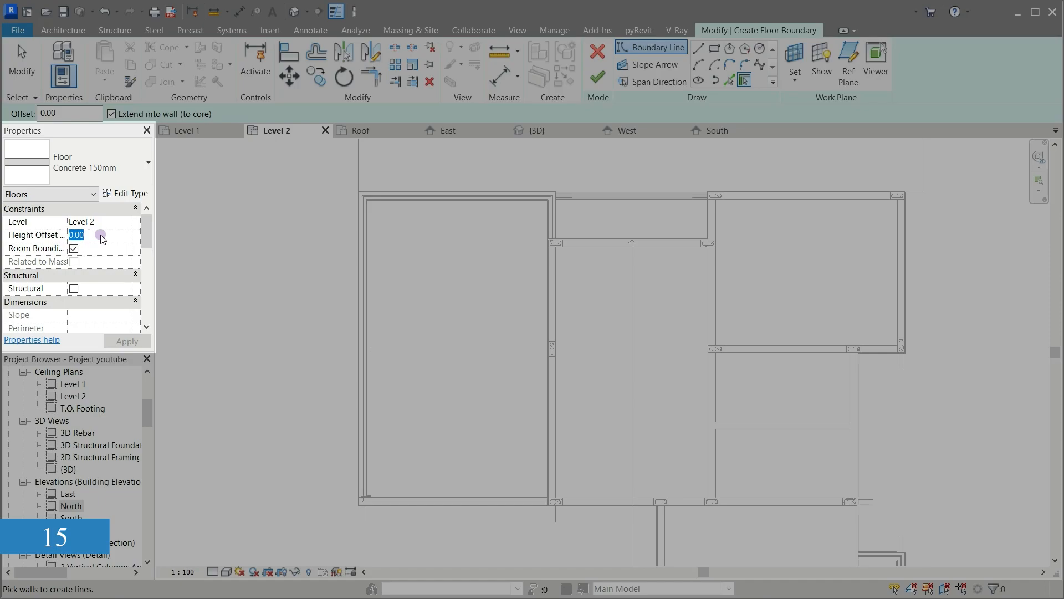
pyautogui.write('5')
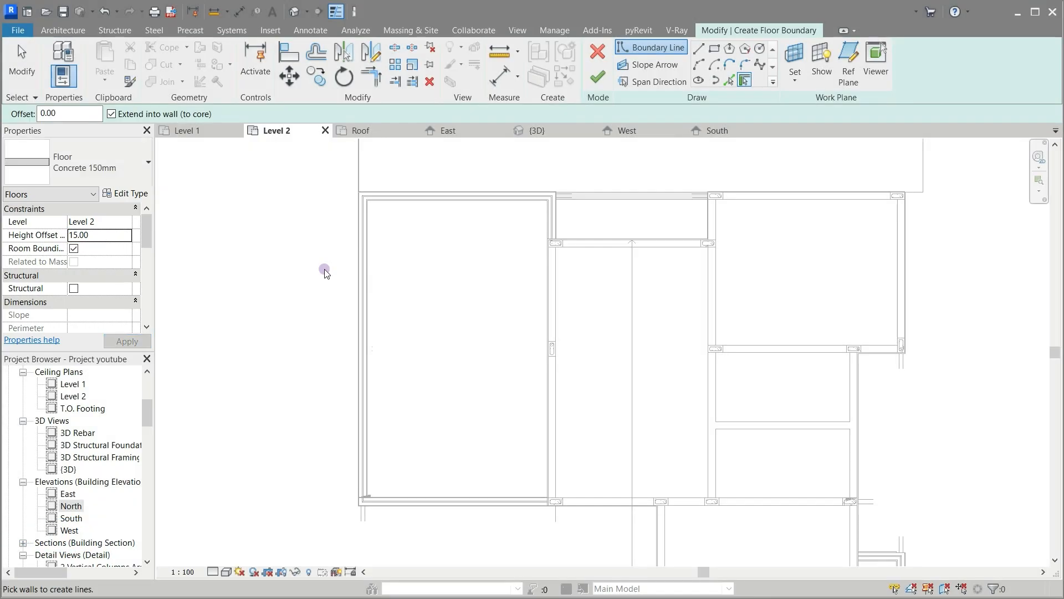
pyautogui.click(726, 82)
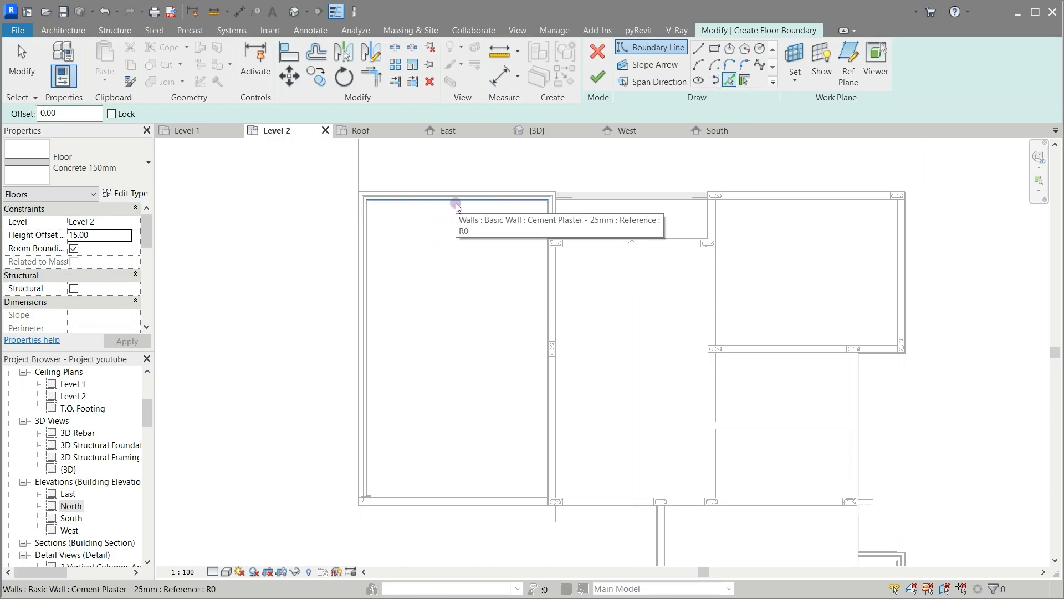
pyautogui.scroll(3, 464, 216)
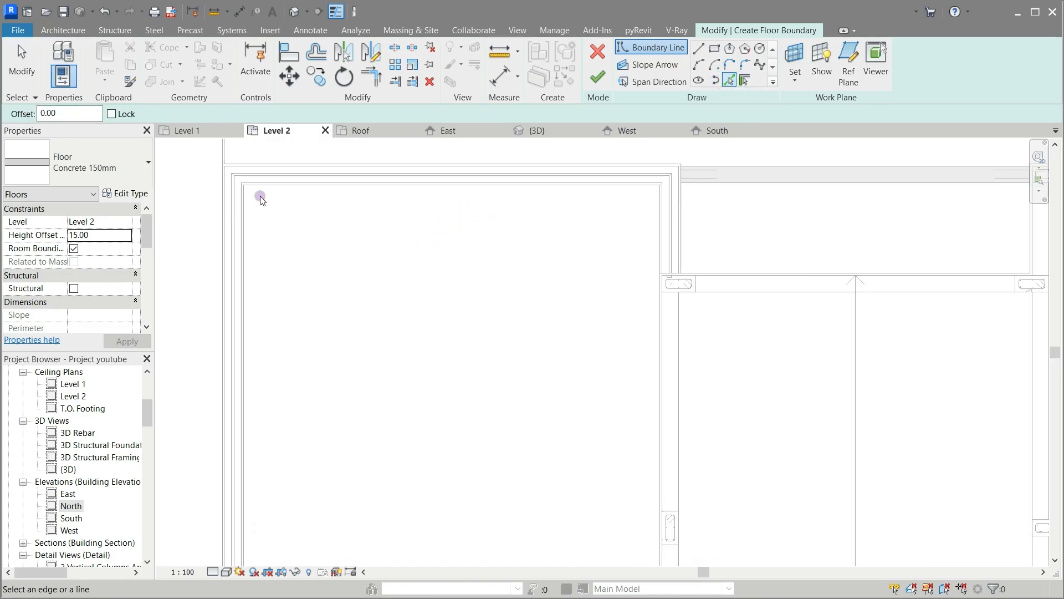
pyautogui.click(143, 166)
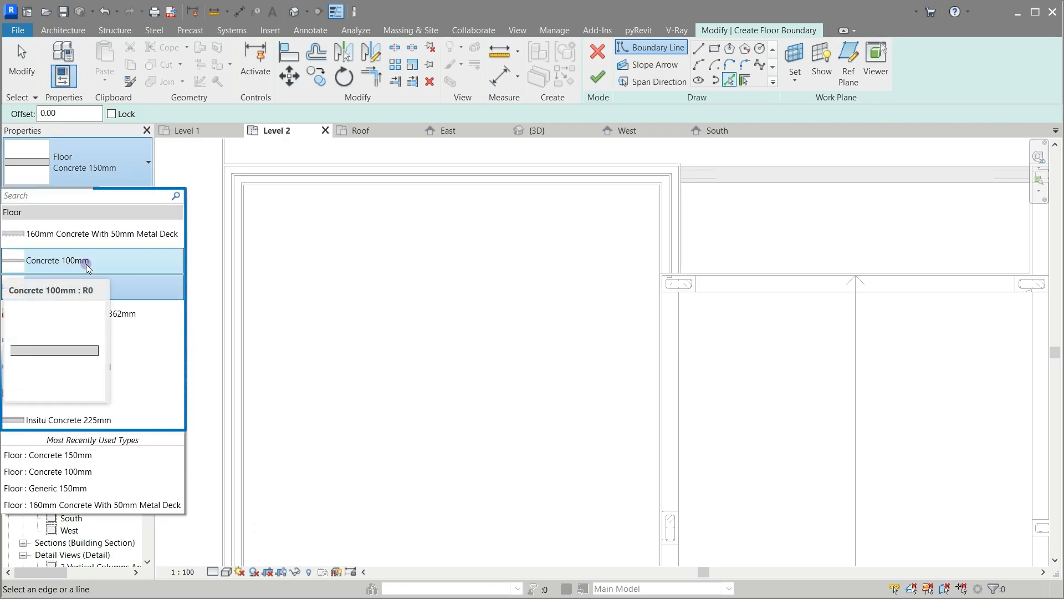
pyautogui.click(136, 260)
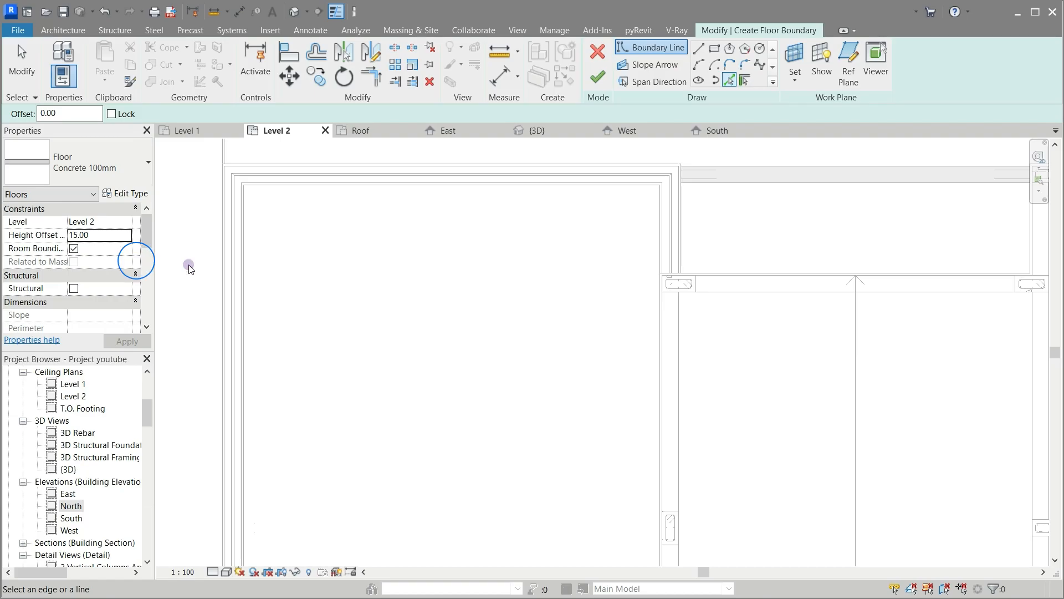
# Step: Pick boundary lines along the inner wall faces of the large rectangular terrace
pyautogui.click(390, 190)
pyautogui.click(656, 335)
pyautogui.click(247, 364)
pyautogui.scroll(-3, 345, 268)
pyautogui.scroll(5, 382, 351)
# Step: Trim the large terrace's boundary lines at their corners to close the outline
pyautogui.press('t')
pyautogui.press('r')
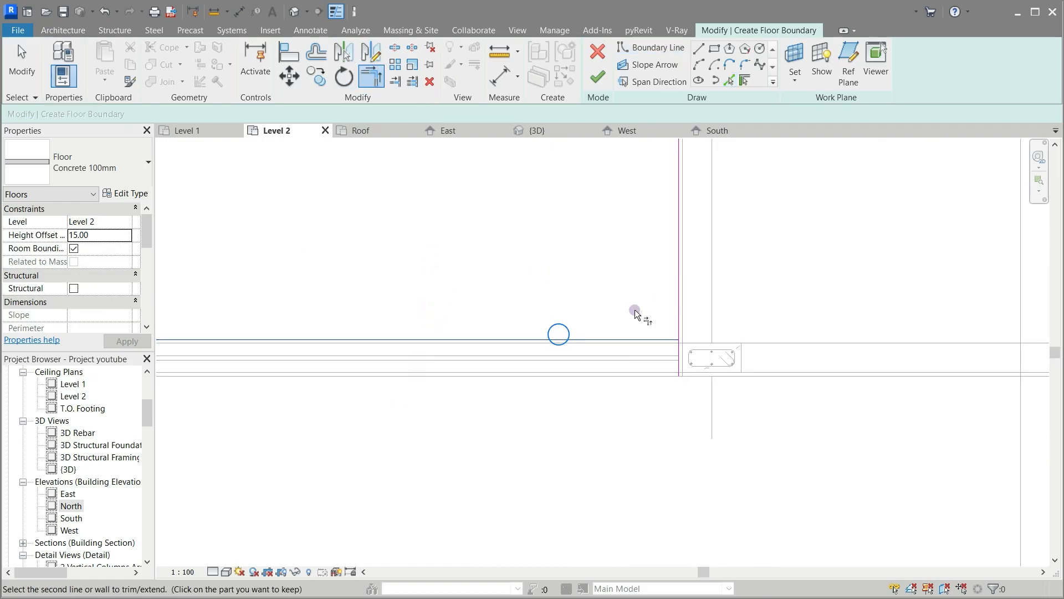
pyautogui.click(559, 335)
pyautogui.scroll(-2, 649, 444)
pyautogui.click(402, 391)
pyautogui.click(249, 333)
pyautogui.scroll(-3, 352, 434)
pyautogui.scroll(3, 354, 215)
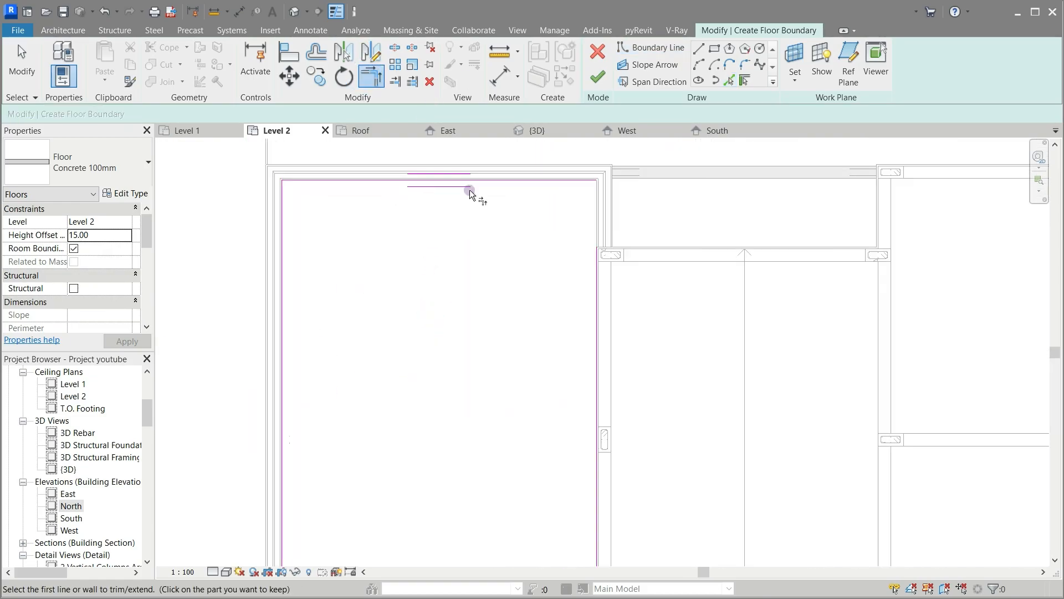
# Step: Add boundary lines along the parapet and house wall faces around the smaller stepped terrace at the front
pyautogui.scroll(-4, 351, 242)
pyautogui.click(651, 47)
pyautogui.scroll(5, 493, 201)
pyautogui.scroll(5, 493, 201)
pyautogui.click(493, 190)
pyautogui.click(234, 283)
pyautogui.click(347, 406)
pyautogui.click(390, 451)
pyautogui.scroll(-1, 397, 273)
pyautogui.scroll(-3, 397, 272)
pyautogui.scroll(5, 492, 456)
pyautogui.click(492, 457)
pyautogui.click(957, 334)
pyautogui.scroll(-6, 749, 522)
pyautogui.scroll(4, 791, 279)
pyautogui.click(784, 254)
# Step: Trim the stepped terrace's boundary lines at their corners to form a closed loop
pyautogui.press('t')
pyautogui.press('r')
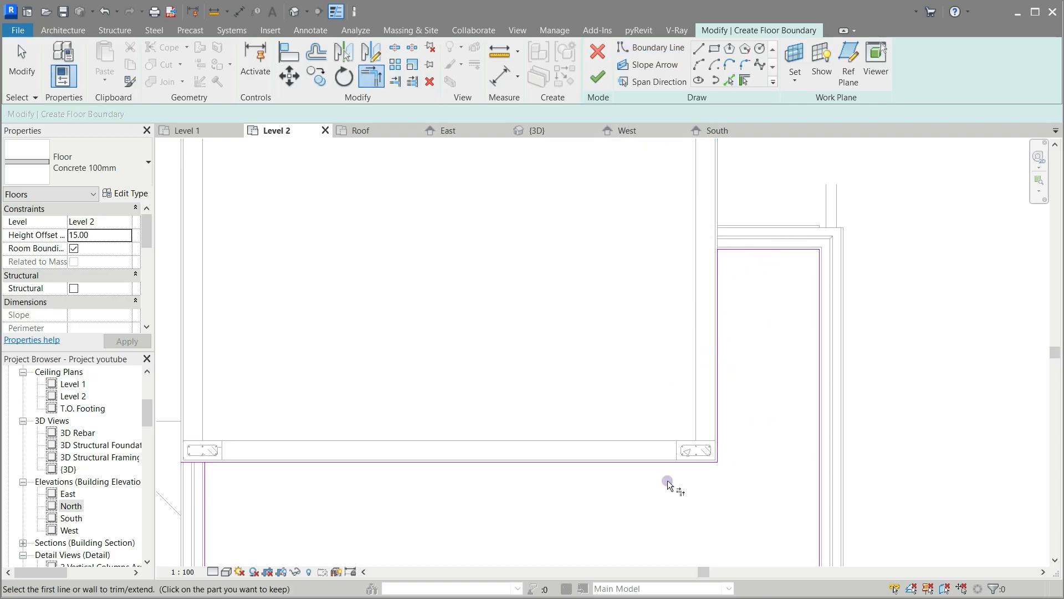
pyautogui.scroll(-2, 332, 468)
pyautogui.scroll(2, 549, 521)
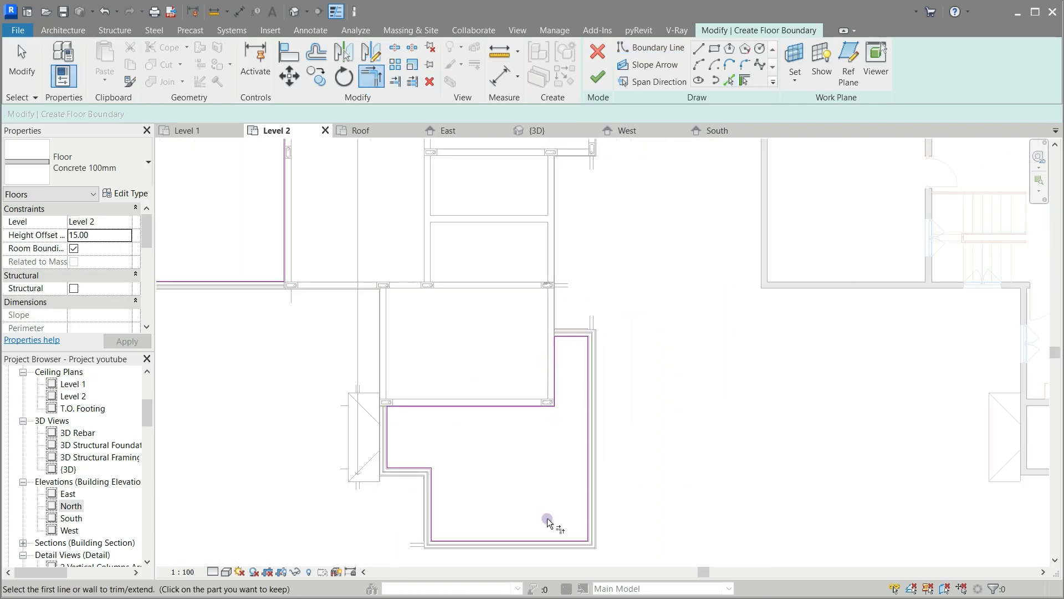
pyautogui.scroll(2, 503, 553)
pyautogui.scroll(-3, 575, 498)
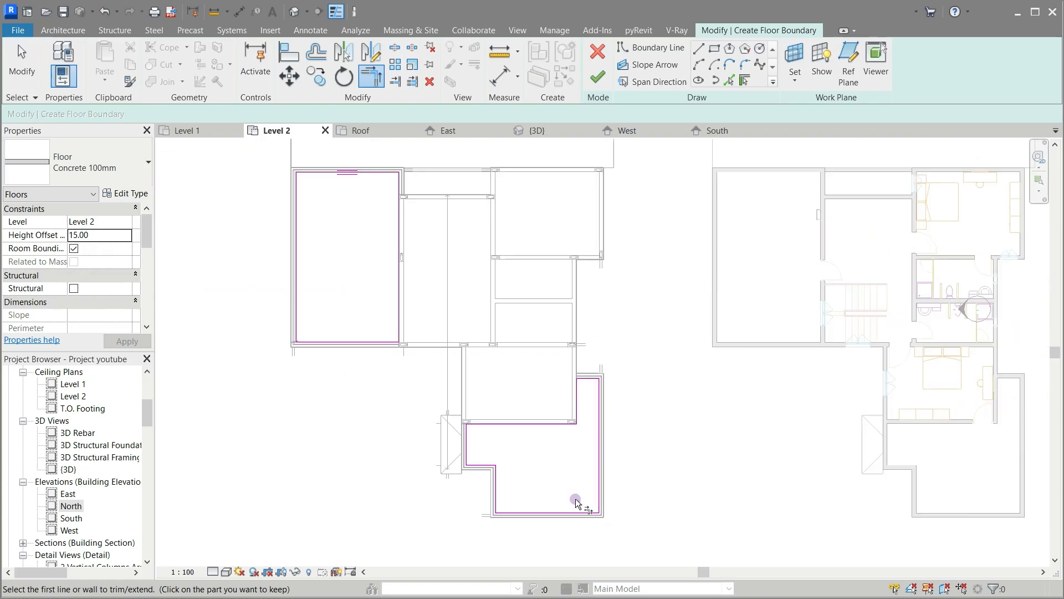
# Step: Finish the Level 2 terrace floor, leave the walls unattached and clear the selection
pyautogui.click(599, 78)
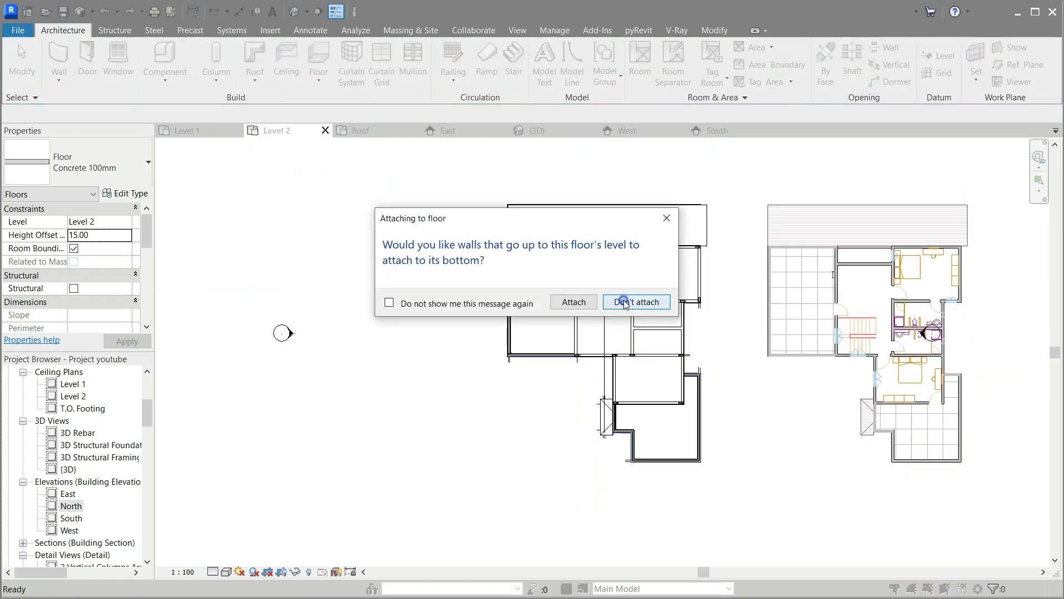
pyautogui.click(625, 302)
pyautogui.scroll(2, 523, 408)
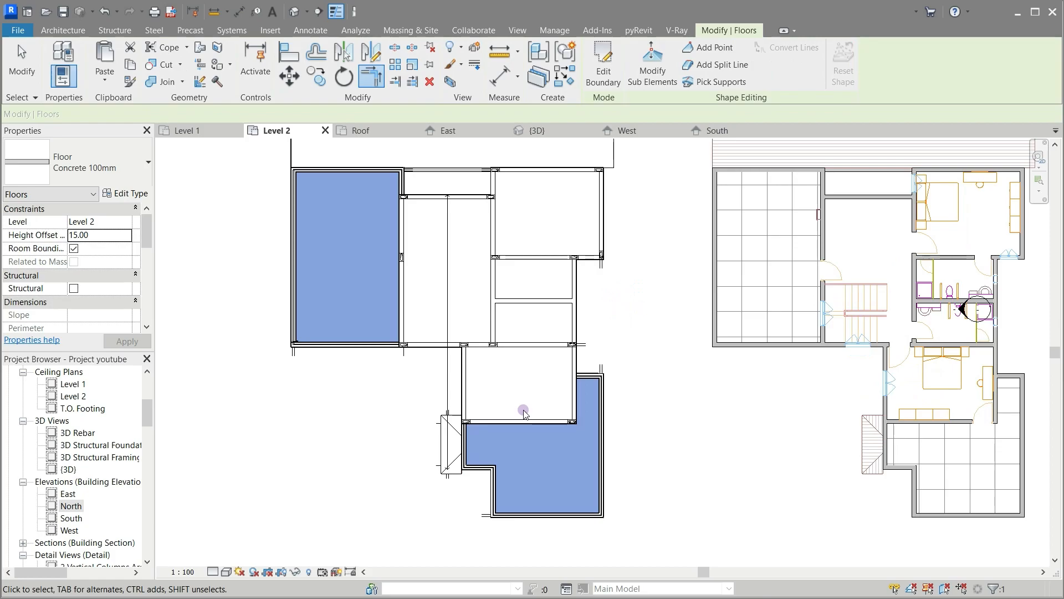
pyautogui.click(684, 396)
# Step: Inspect both terrace floors from above in the 3D view, returning to the Level 2 floor plan
pyautogui.click(538, 132)
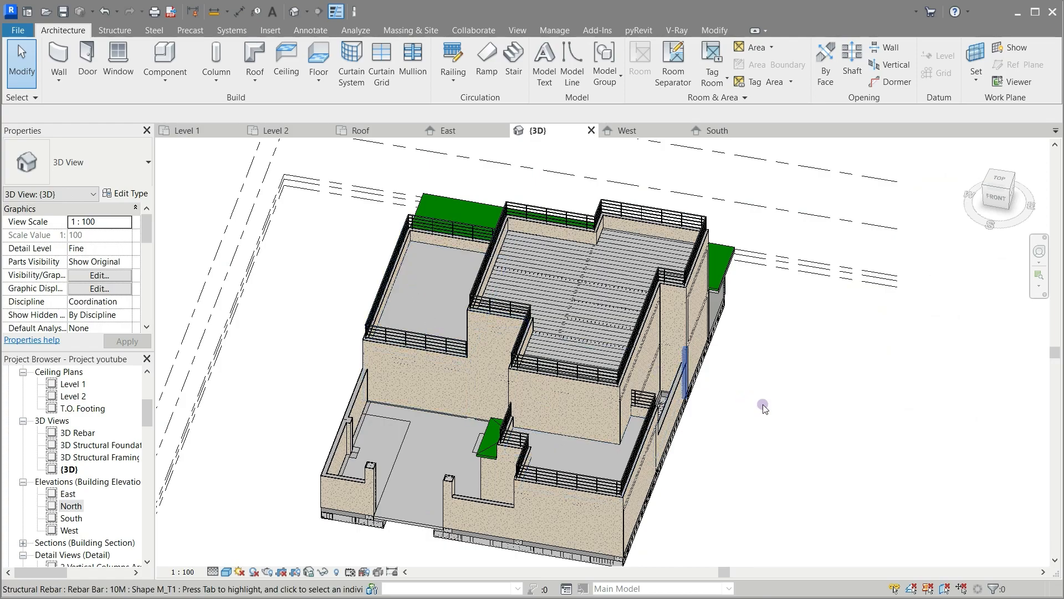
pyautogui.keyDown('shift'); pyautogui.moveTo(832, 419); pyautogui.dragTo(860, 447, button='middle'); pyautogui.keyUp('shift')
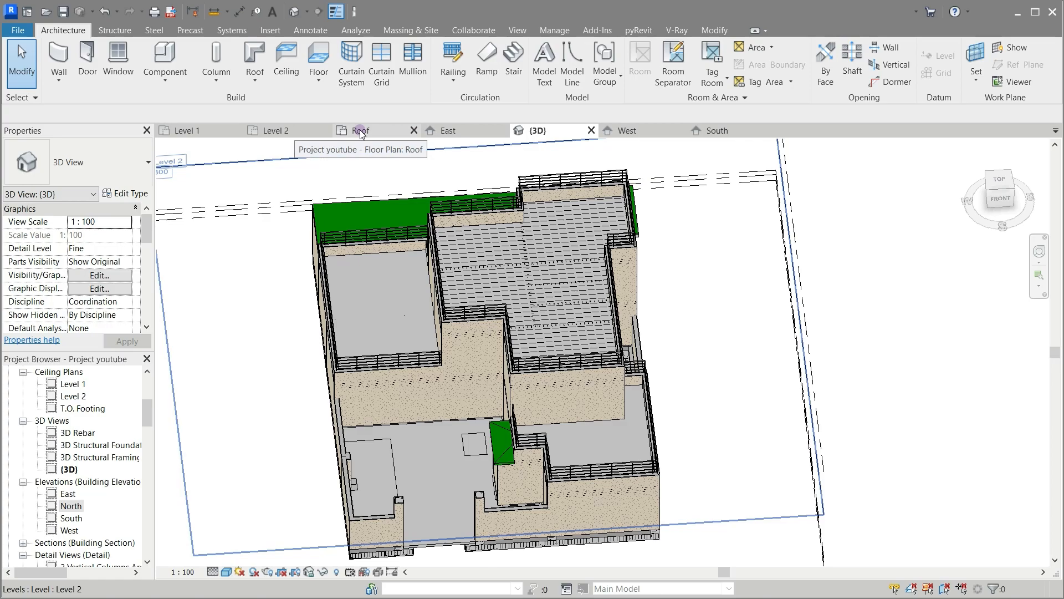
pyautogui.click(285, 128)
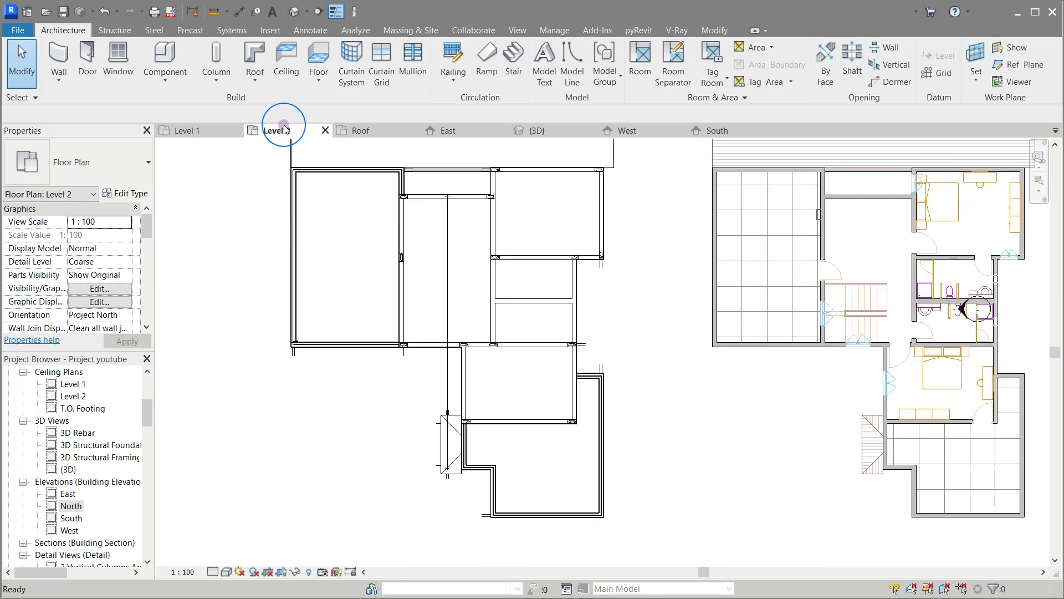
# Step: Start a floor in the Roof floor plan and pick boundary lines along the inner parapet faces around the north-east part of the roof
pyautogui.click(367, 132)
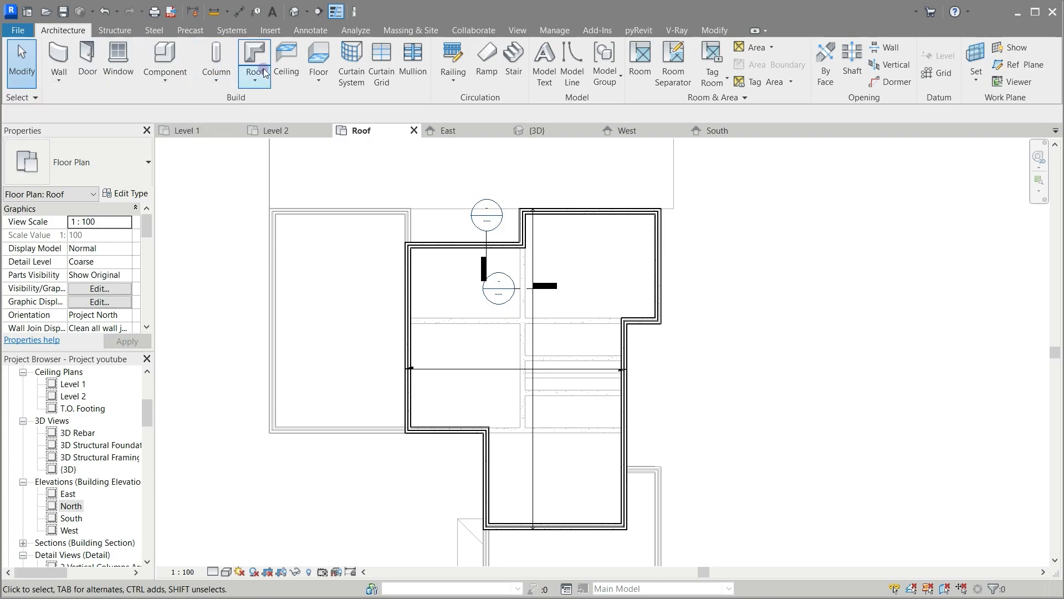
pyautogui.click(318, 61)
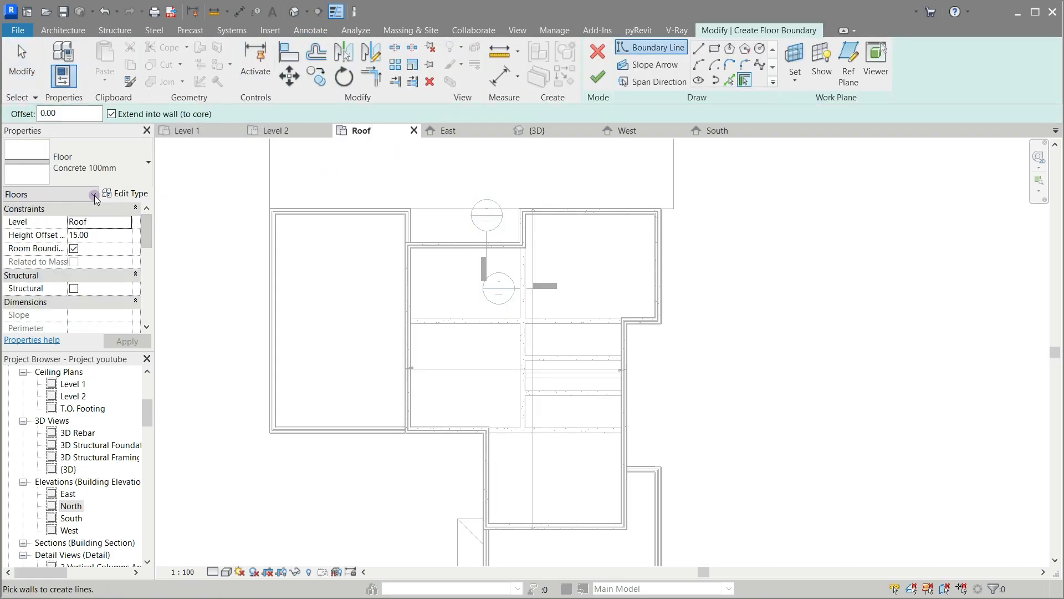
pyautogui.click(728, 83)
pyautogui.scroll(3, 594, 256)
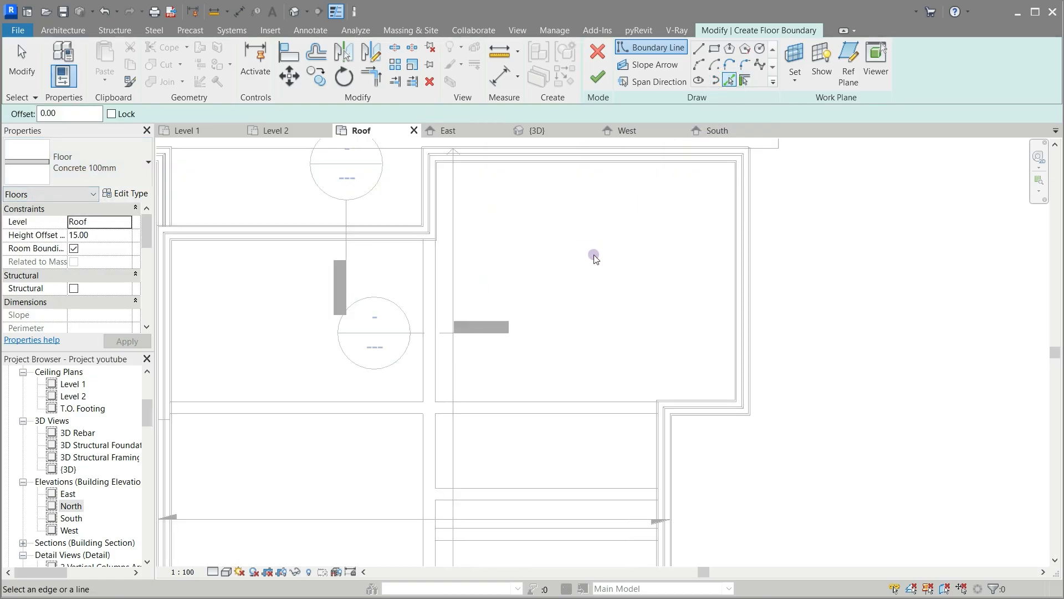
pyautogui.scroll(1, 595, 259)
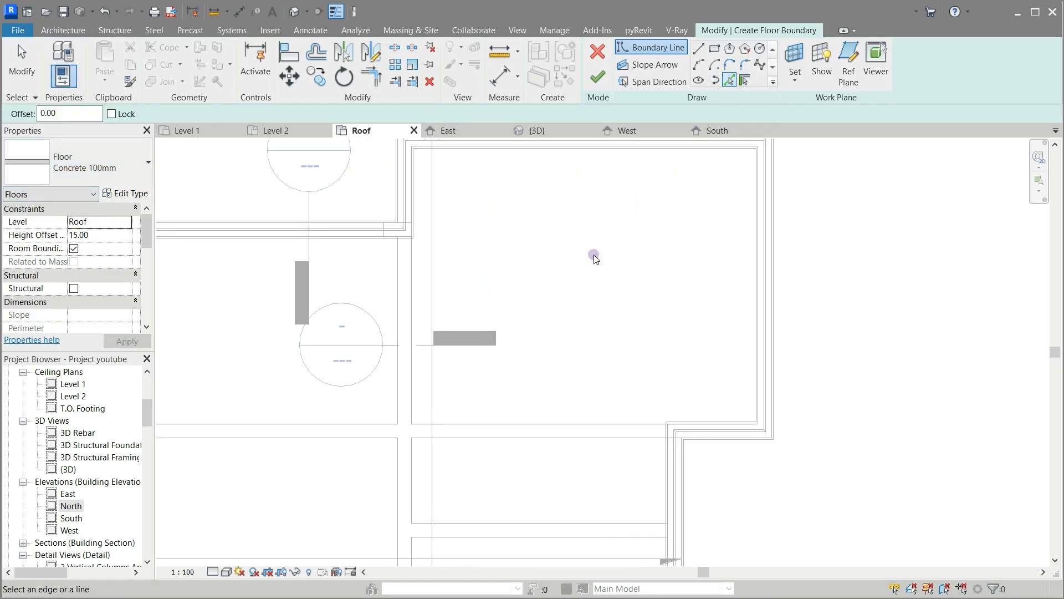
pyautogui.click(594, 158)
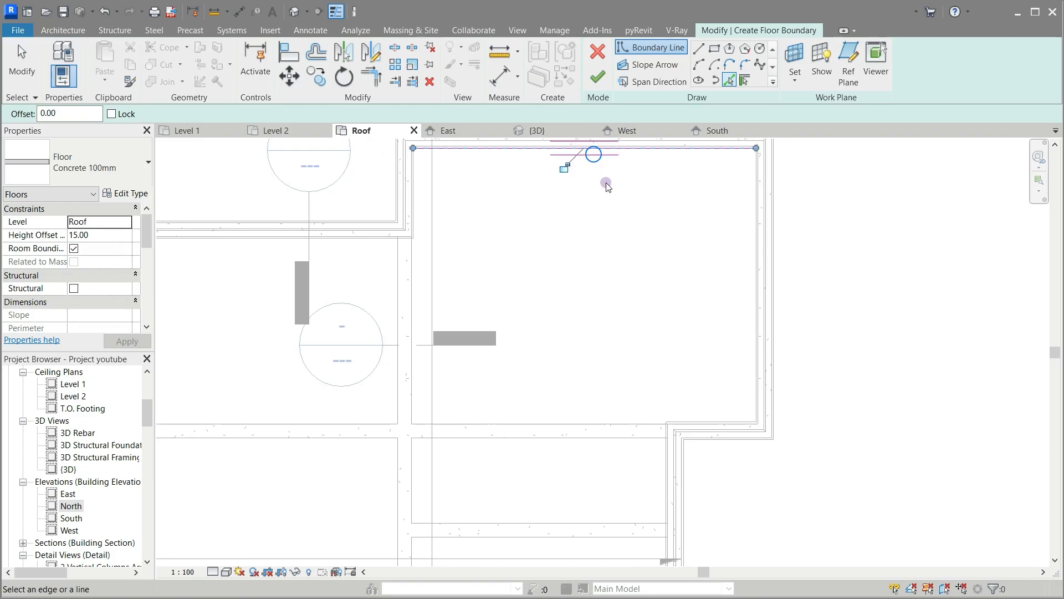
pyautogui.click(751, 212)
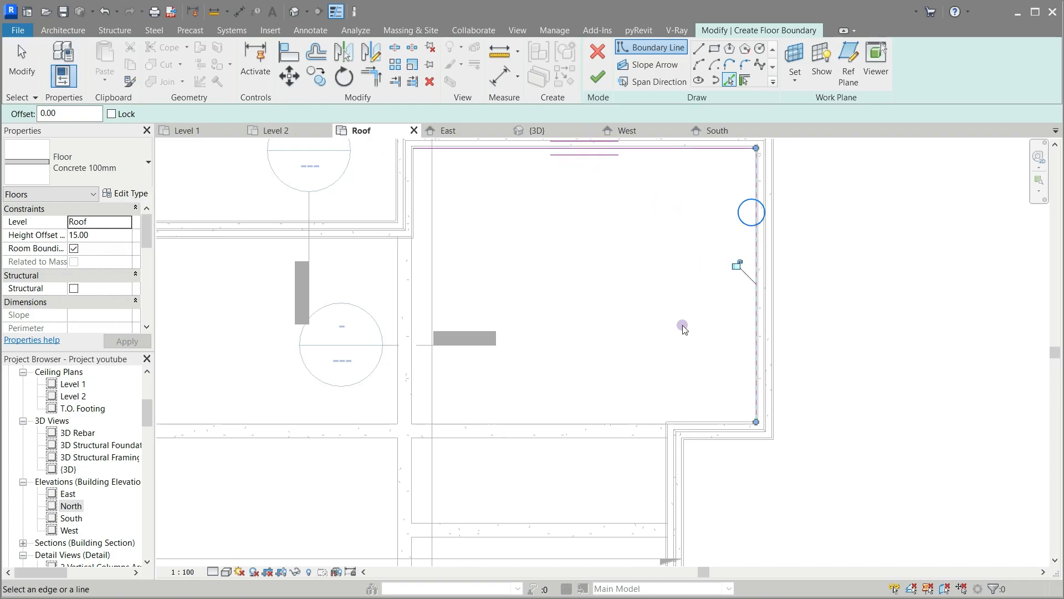
pyautogui.click(696, 421)
pyautogui.click(661, 480)
pyautogui.click(417, 211)
# Step: Add the remaining roof floor boundary lines along the west and south inner parapet faces to close the loop
pyautogui.scroll(-2, 542, 209)
pyautogui.scroll(8, 266, 294)
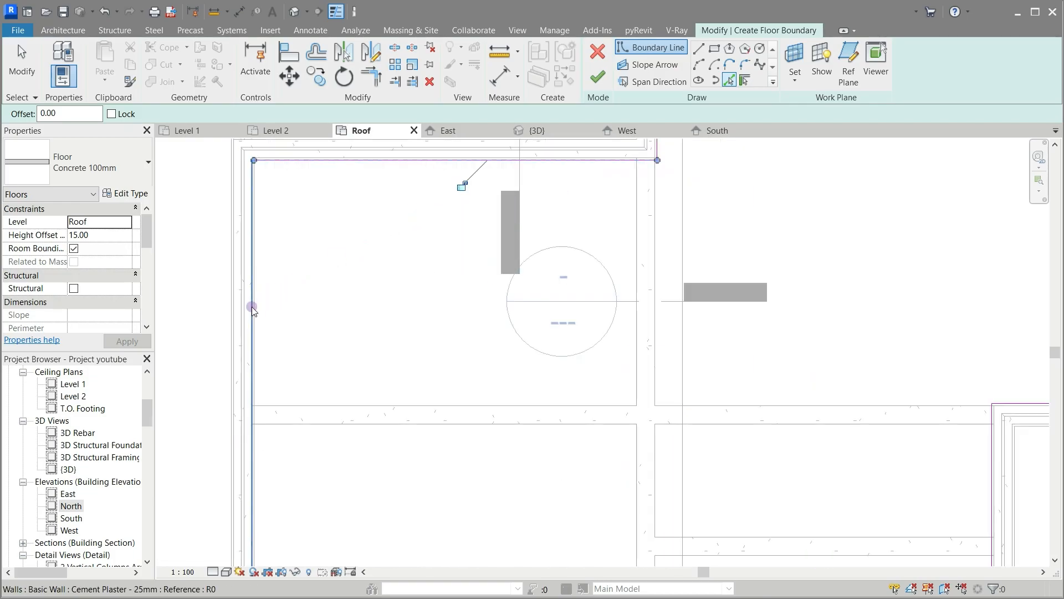
pyautogui.click(257, 305)
pyautogui.scroll(-9, 398, 244)
pyautogui.scroll(8, 427, 471)
pyautogui.click(411, 348)
pyautogui.scroll(-5, 571, 408)
pyautogui.scroll(4, 600, 415)
pyautogui.scroll(-4, 508, 496)
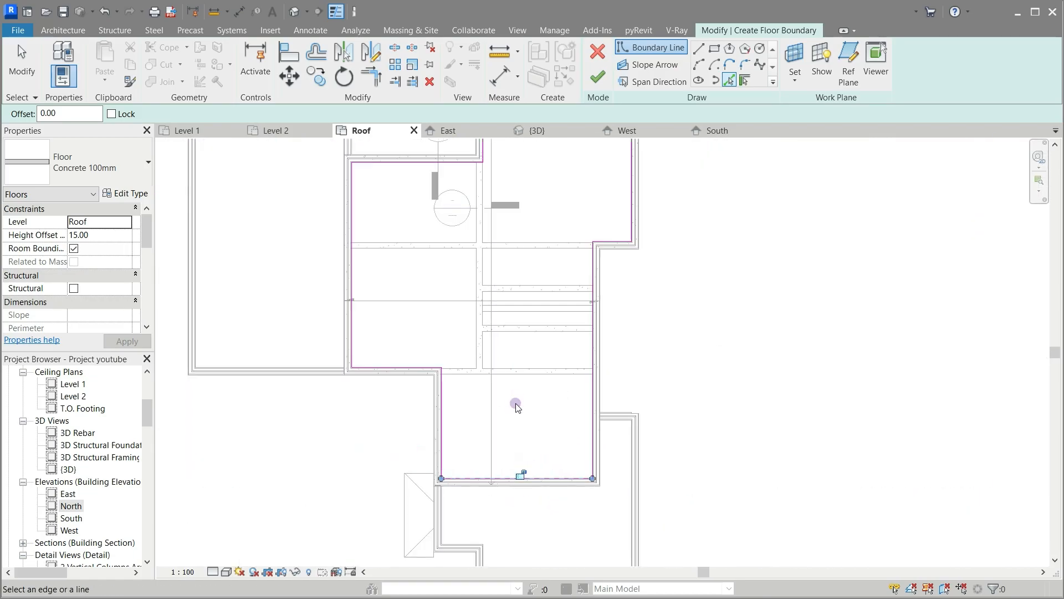
# Step: Finish the roof floor and leave the walls unattached
pyautogui.click(604, 76)
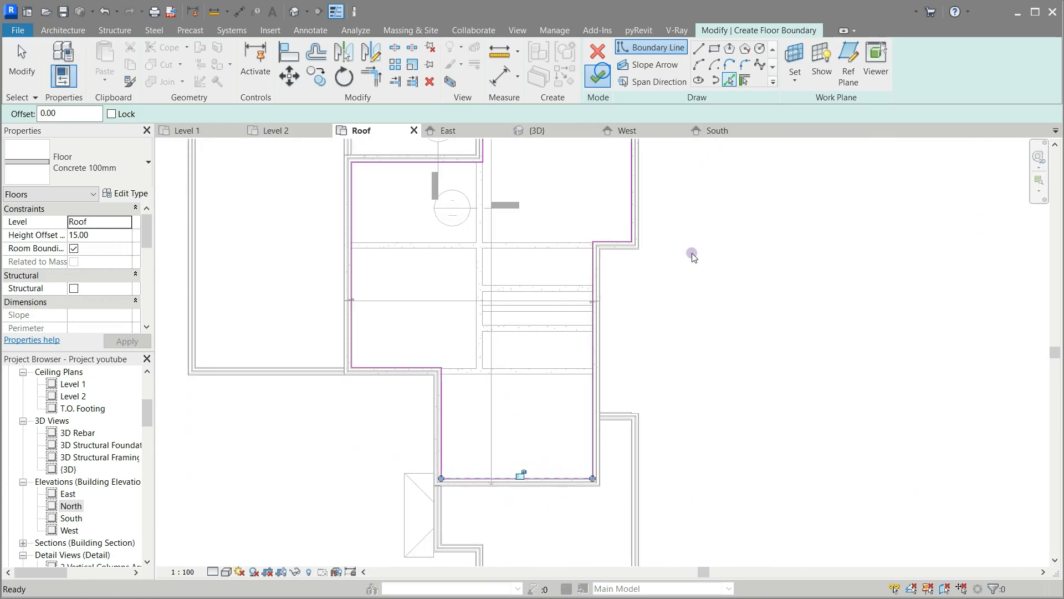
pyautogui.scroll(-3, 688, 244)
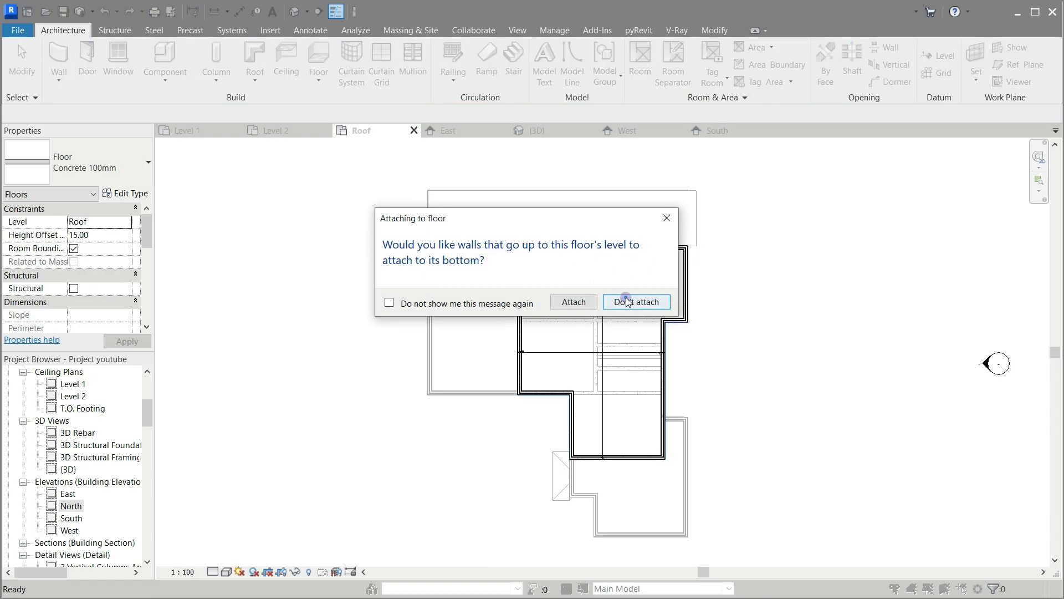
pyautogui.click(627, 302)
# Step: Clear the selection and inspect the finished roof and terrace floors from several sides in the 3D view
pyautogui.click(541, 131)
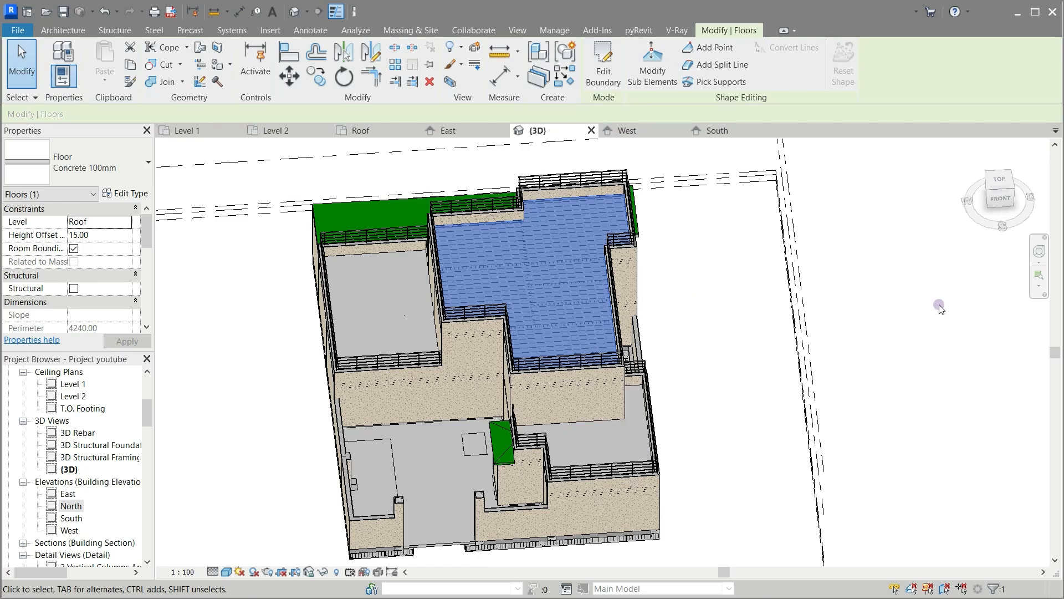
pyautogui.click(938, 305)
pyautogui.keyDown('shift'); pyautogui.moveTo(906, 349); pyautogui.dragTo(1014, 271, button='middle'); pyautogui.keyUp('shift')
pyautogui.scroll(5, 550, 474)
pyautogui.scroll(-2, 663, 367)
pyautogui.scroll(-4, 663, 368)
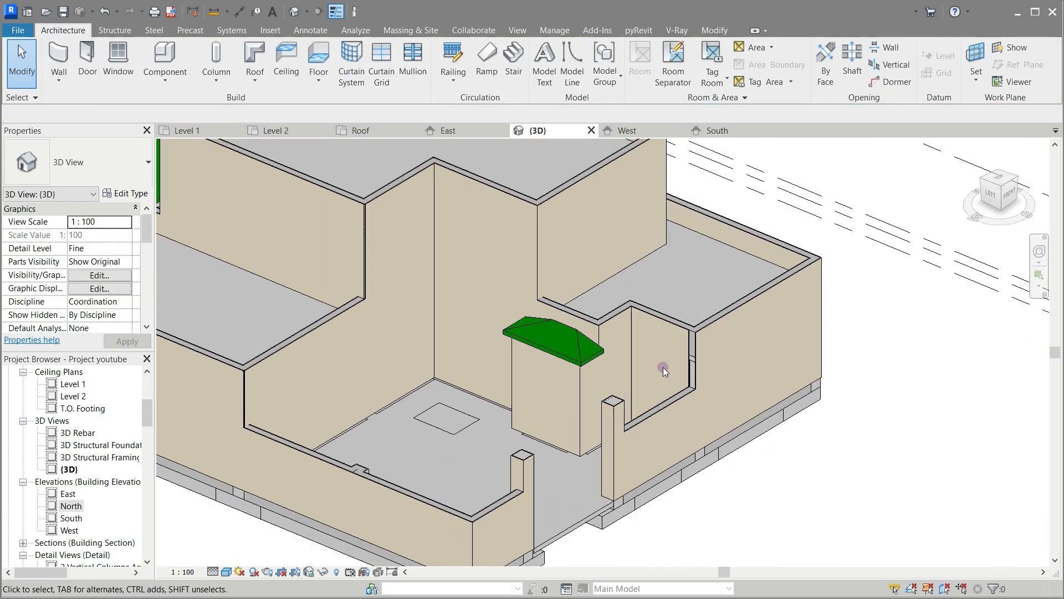
pyautogui.keyDown('shift'); pyautogui.moveTo(874, 417); pyautogui.dragTo(484, 456, button='middle'); pyautogui.keyUp('shift')
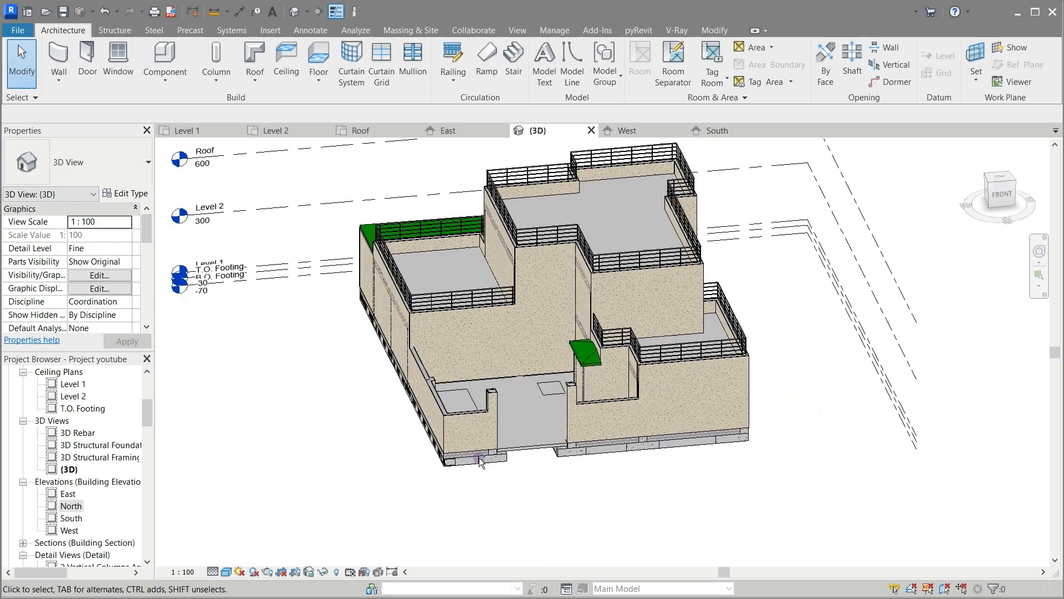
pyautogui.scroll(5, 532, 482)
pyautogui.scroll(-6, 413, 516)
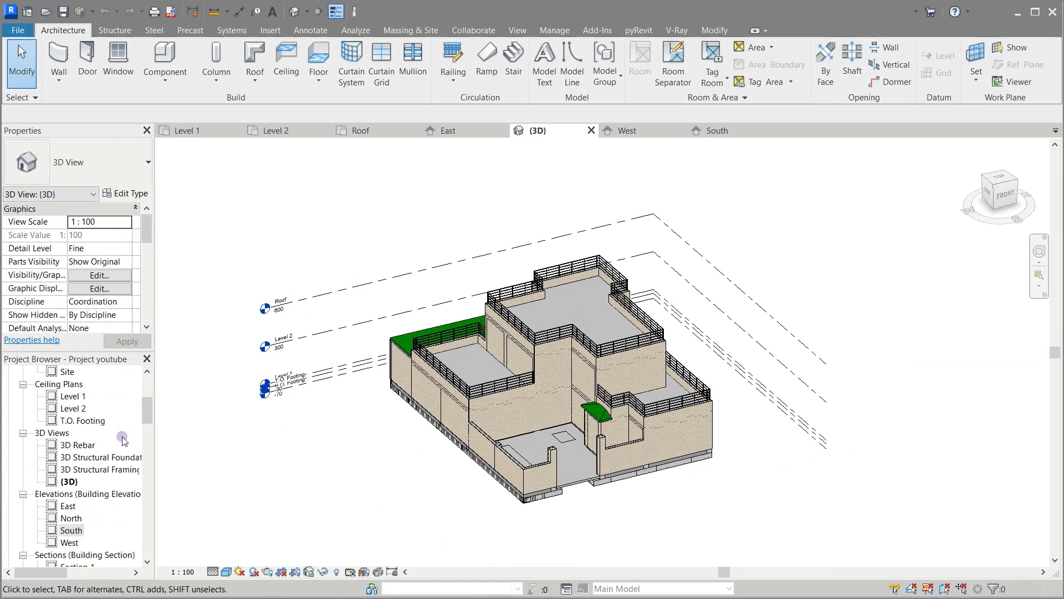
# Step: Open the T.O. Footing structural plan, followed by the B.O. Footing structural plan
pyautogui.scroll(5, 122, 440)
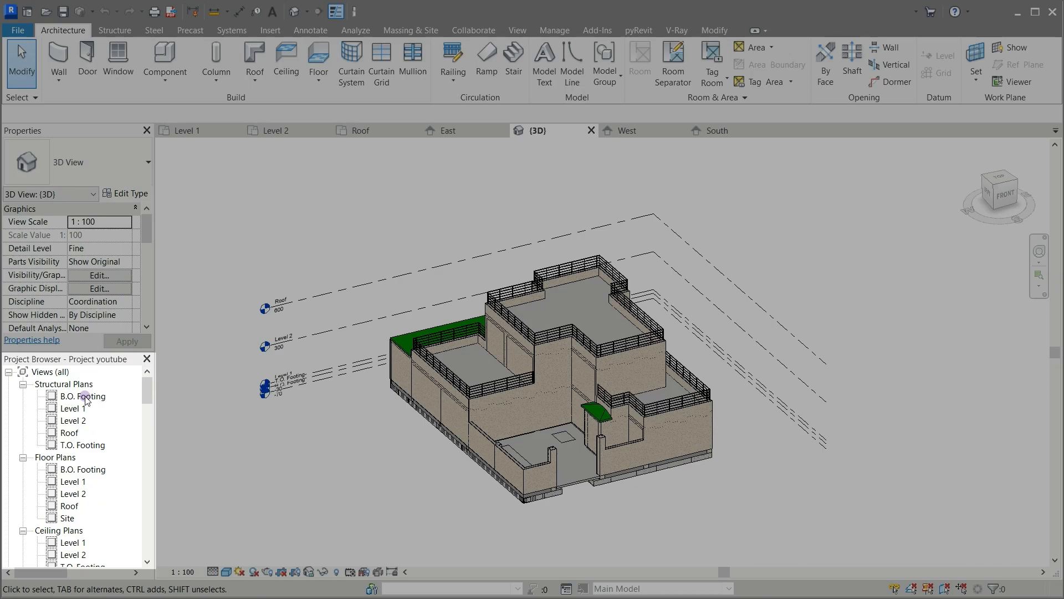
pyautogui.doubleClick(76, 448)
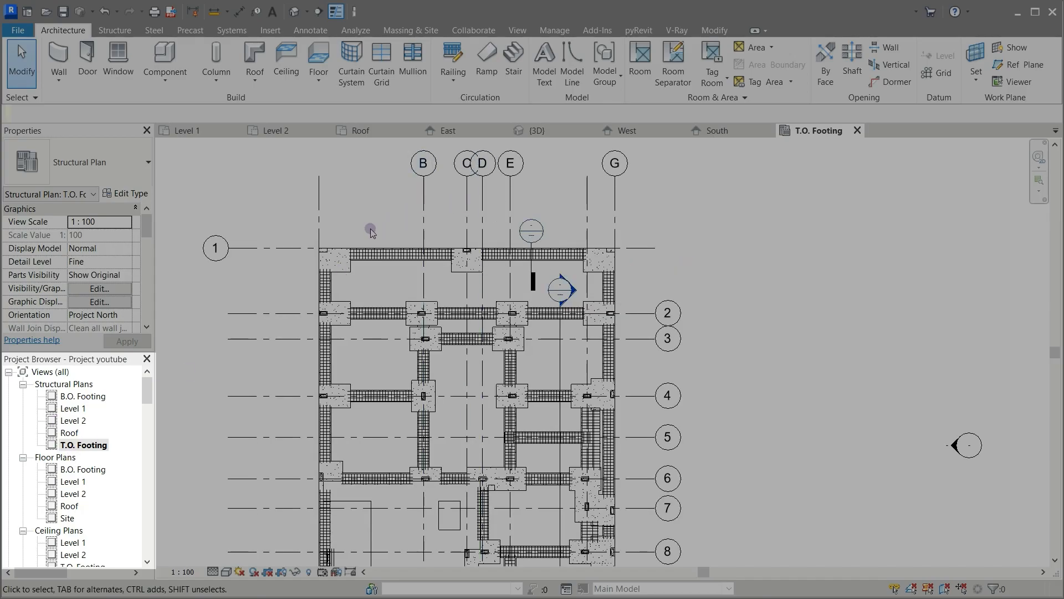
pyautogui.doubleClick(87, 398)
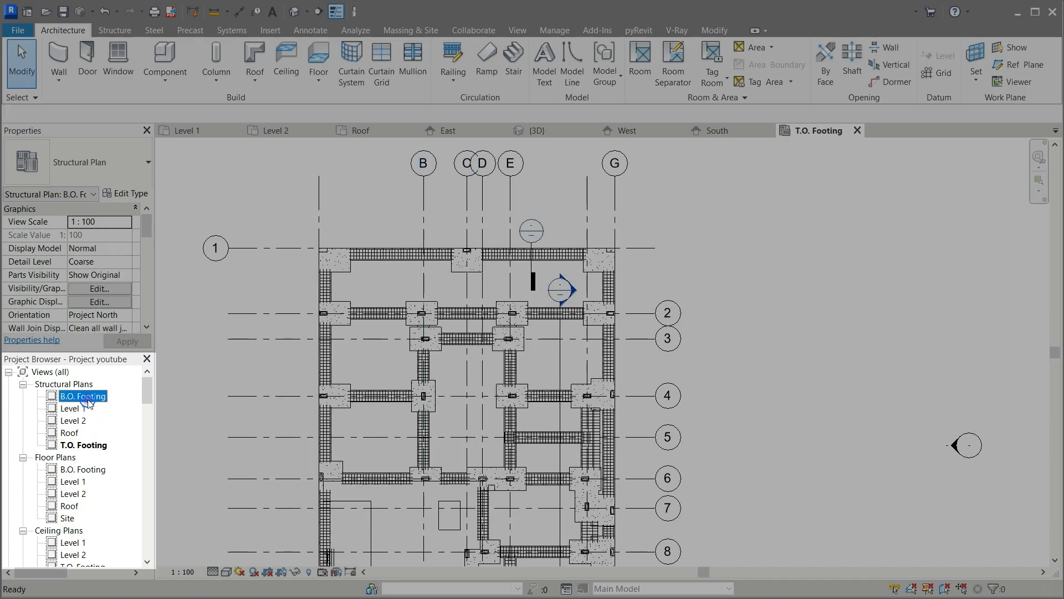
pyautogui.click(332, 246)
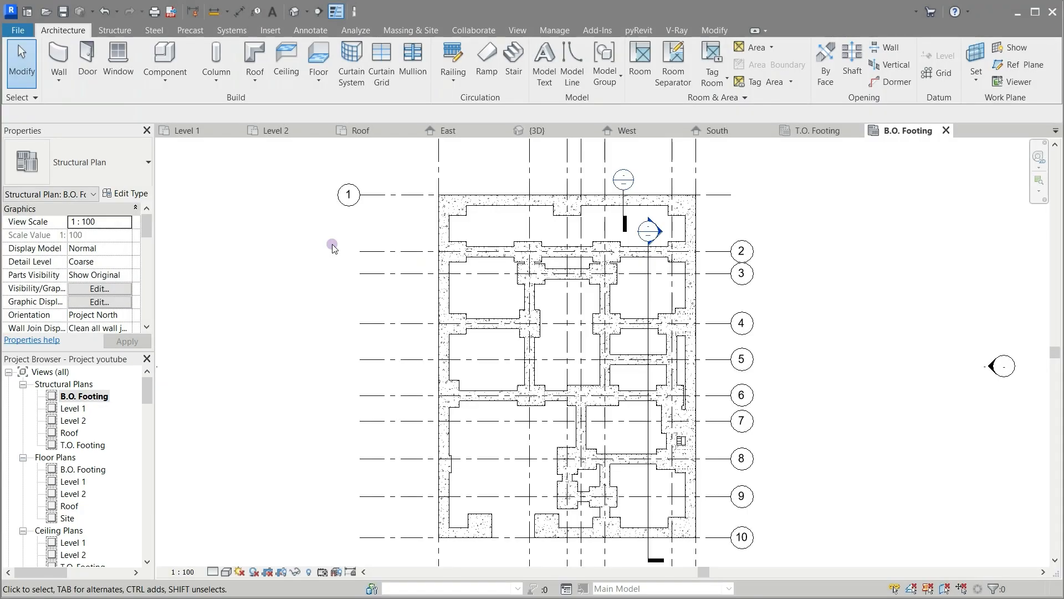
# Step: Temporarily hide the grid and section categories in the B.O. Footing structural plan
pyautogui.click(384, 196)
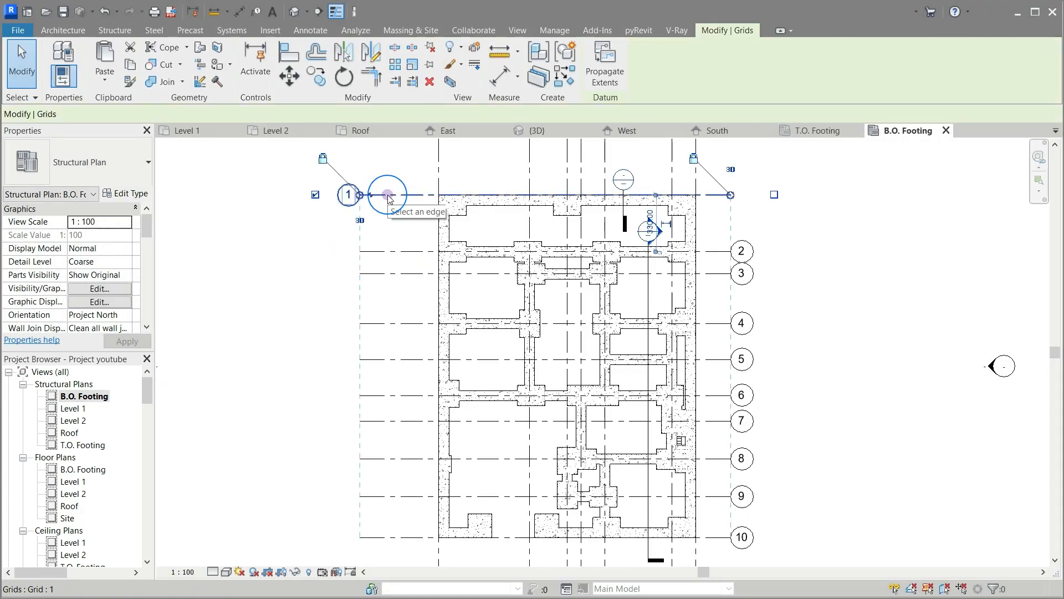
pyautogui.click(294, 573)
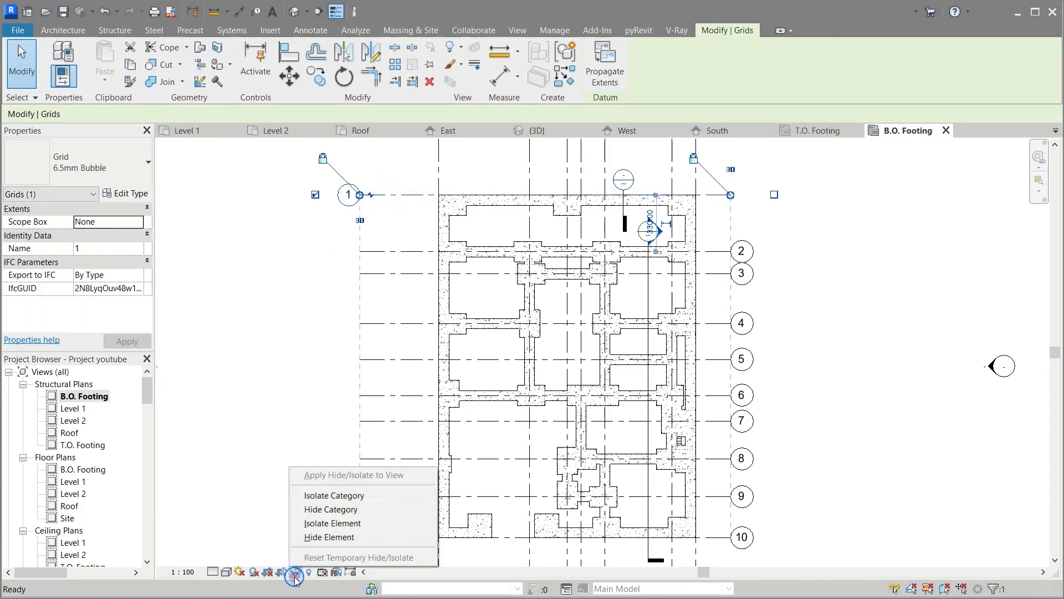
pyautogui.click(330, 510)
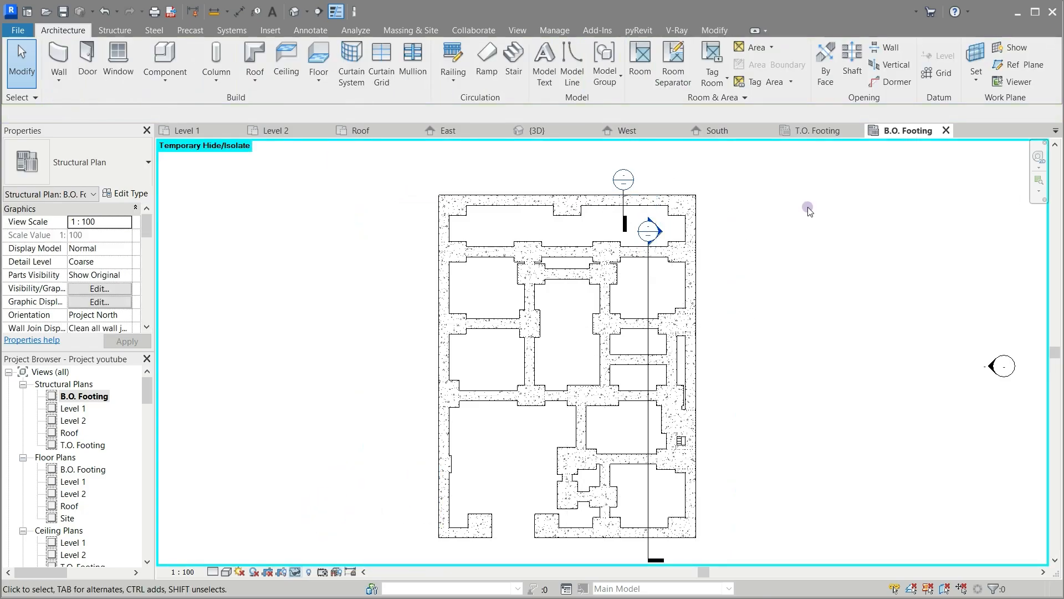
pyautogui.click(648, 299)
pyautogui.click(295, 572)
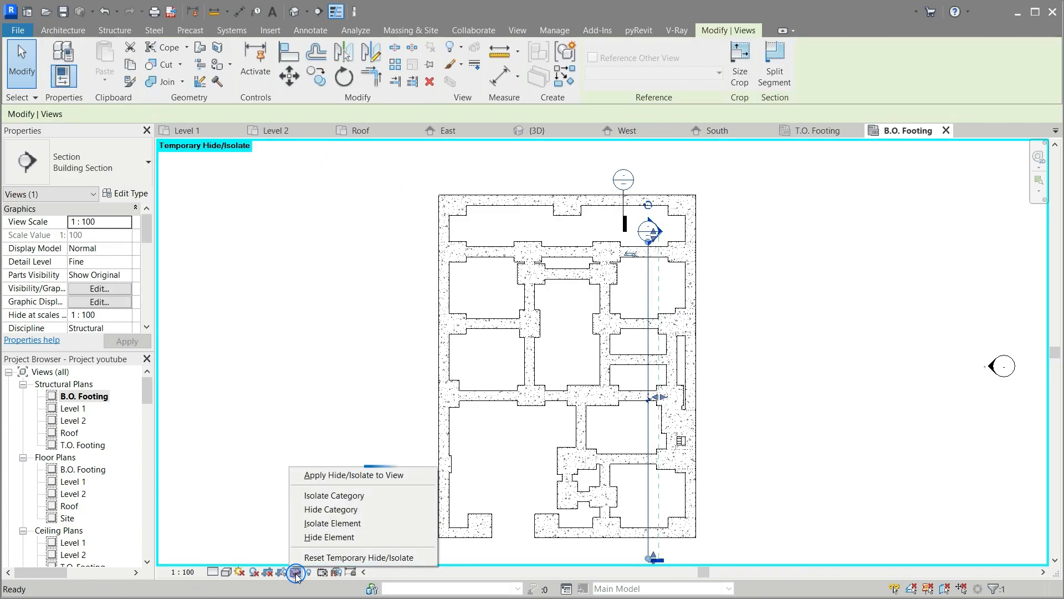
pyautogui.click(324, 514)
# Step: Temporarily hide the structural rebar category using the rebar set in the footing on the plan's north edge
pyautogui.scroll(5, 630, 360)
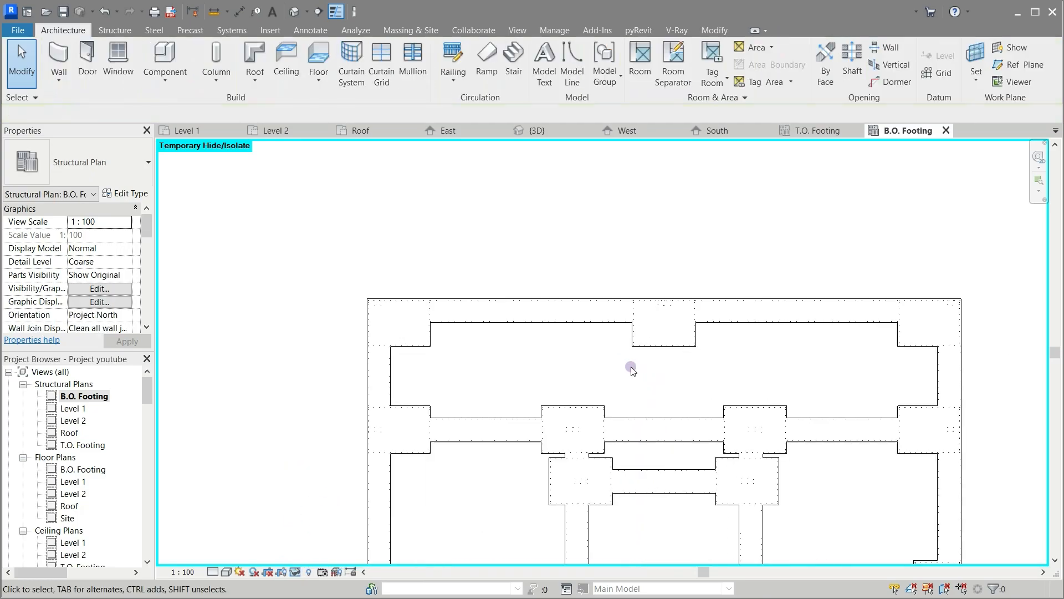
pyautogui.scroll(6, 643, 344)
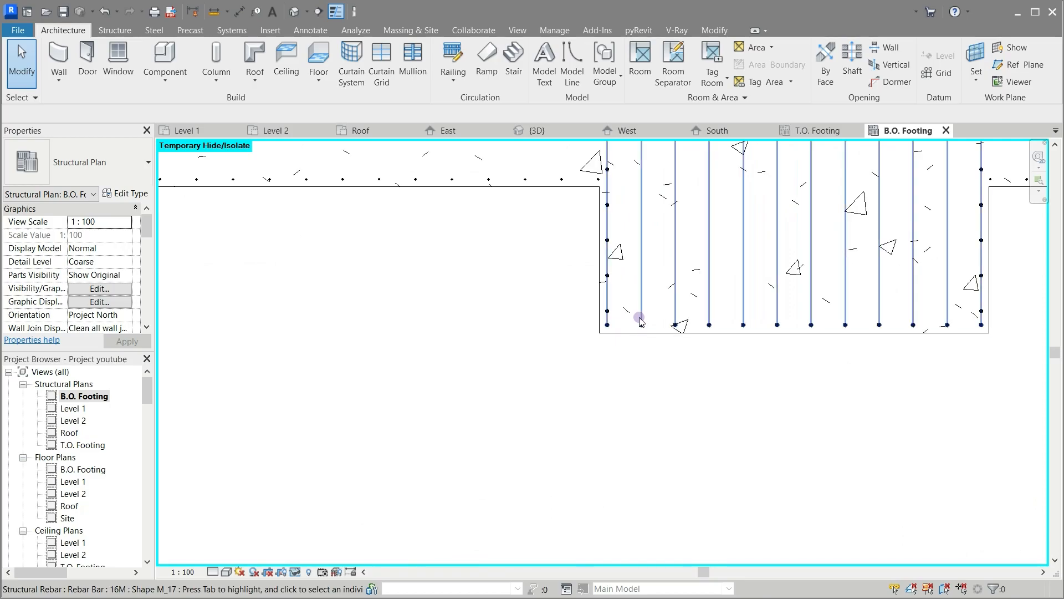
pyautogui.click(528, 403)
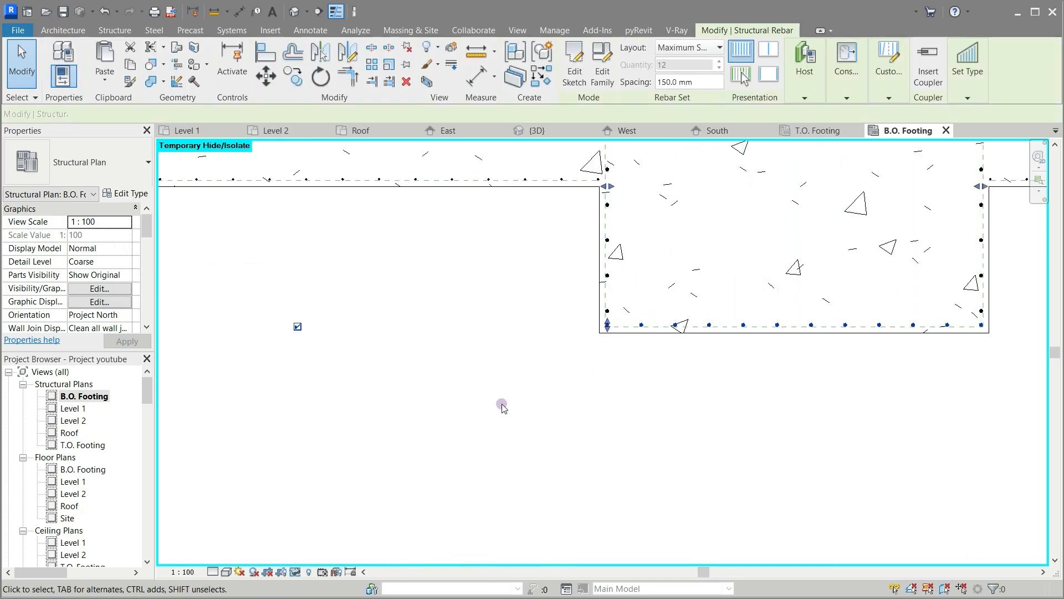
pyautogui.click(297, 574)
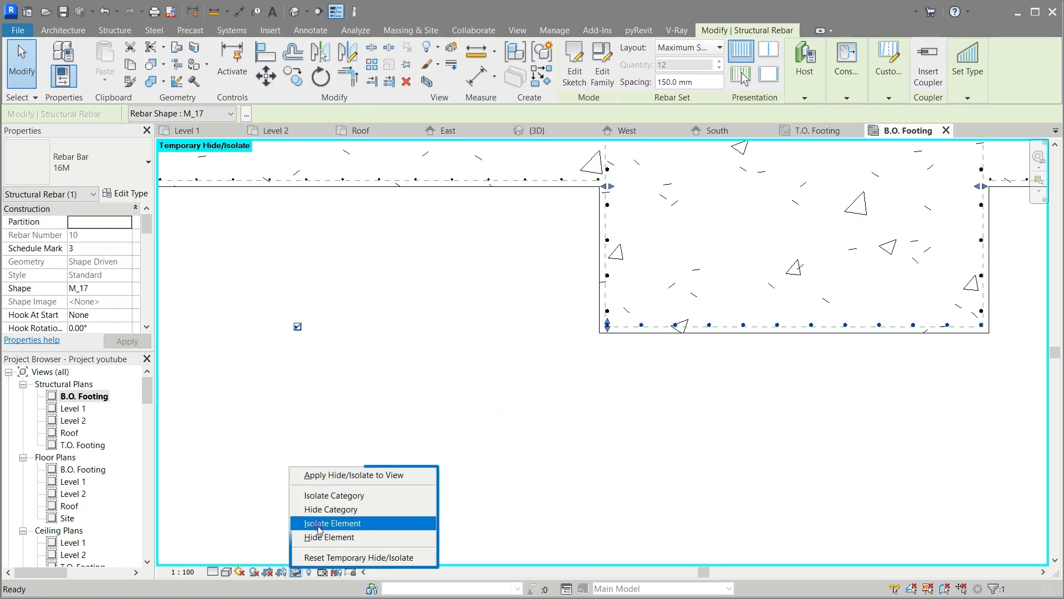
pyautogui.click(326, 510)
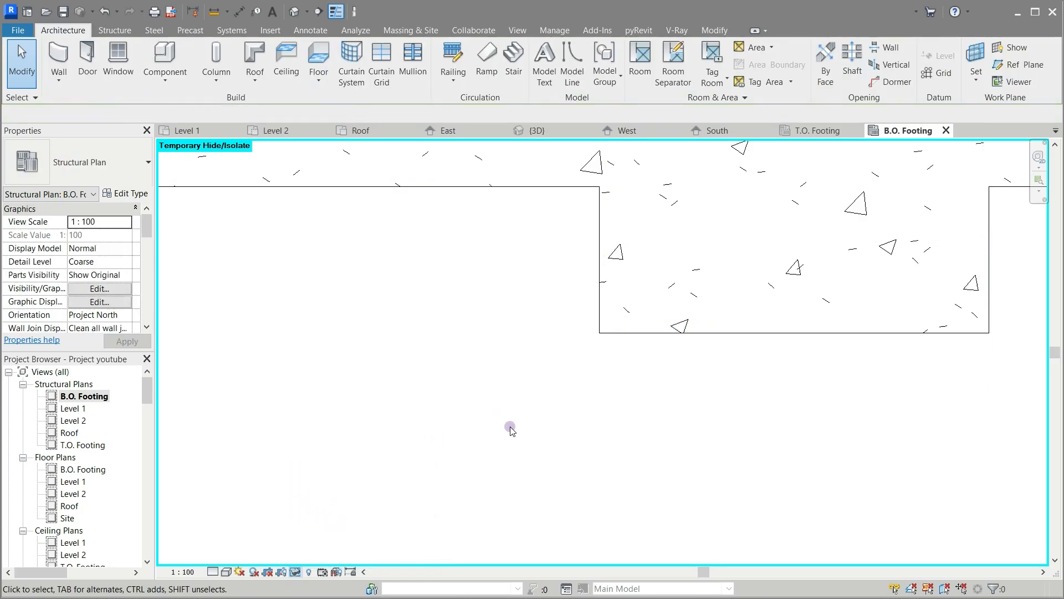
# Step: Start a floor on the B.O. Footing level and choose the Generic 300mm floor type
pyautogui.scroll(-5, 566, 442)
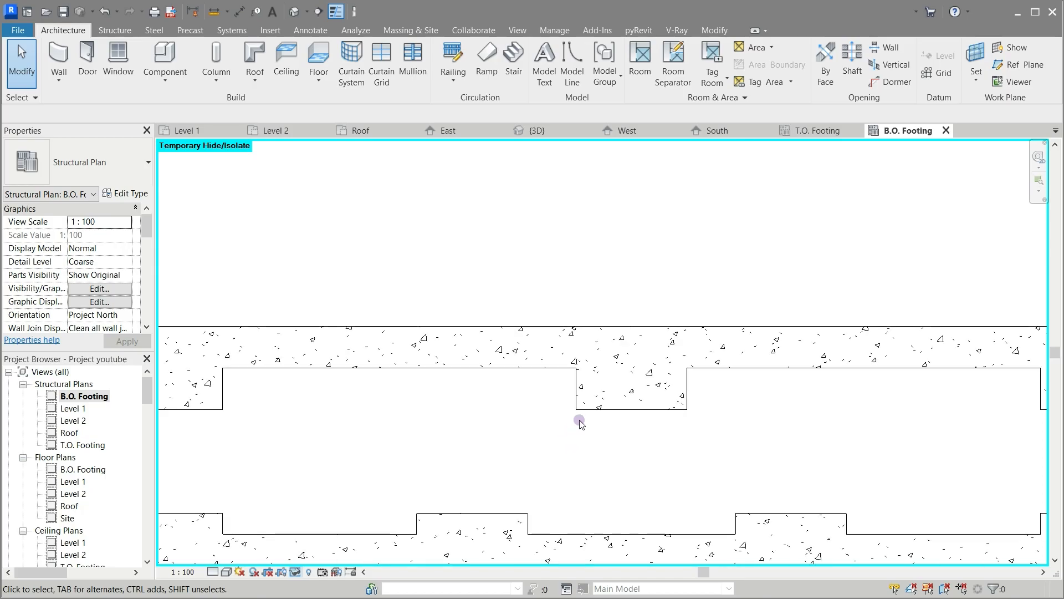
pyautogui.scroll(-4, 565, 236)
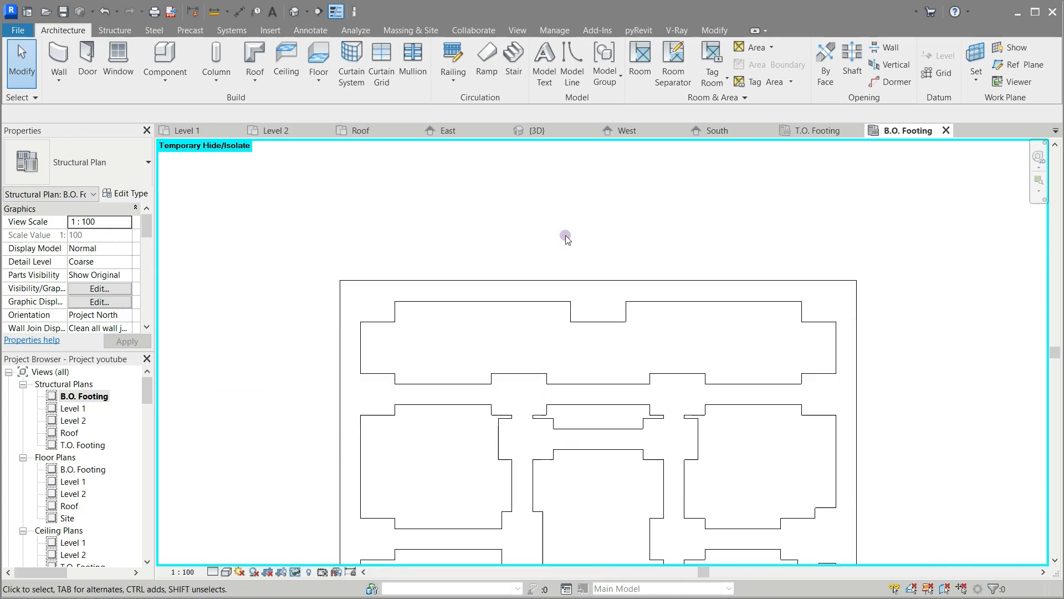
pyautogui.click(316, 84)
pyautogui.click(313, 105)
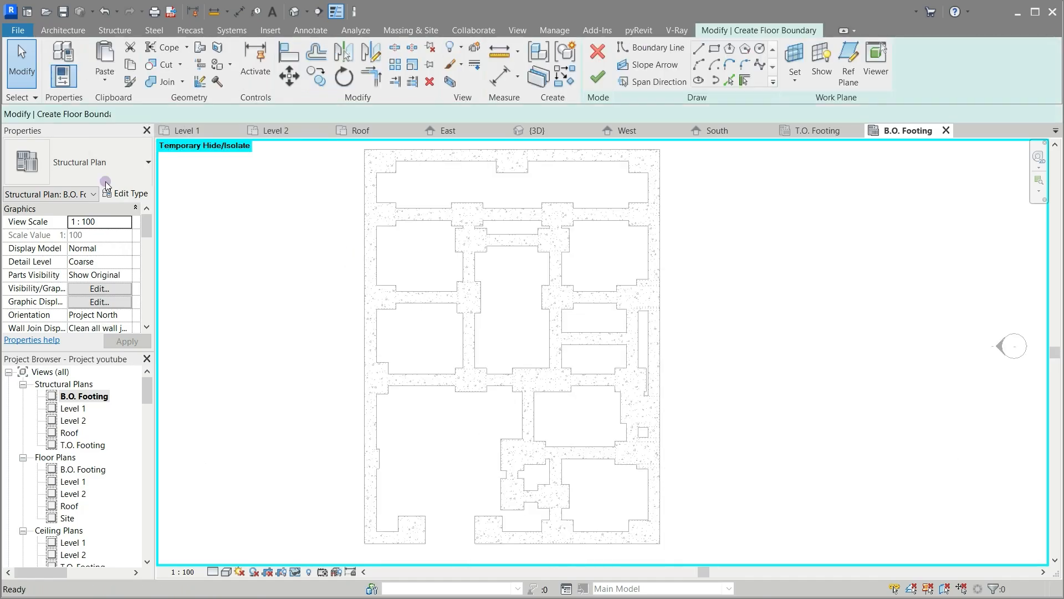
pyautogui.click(117, 164)
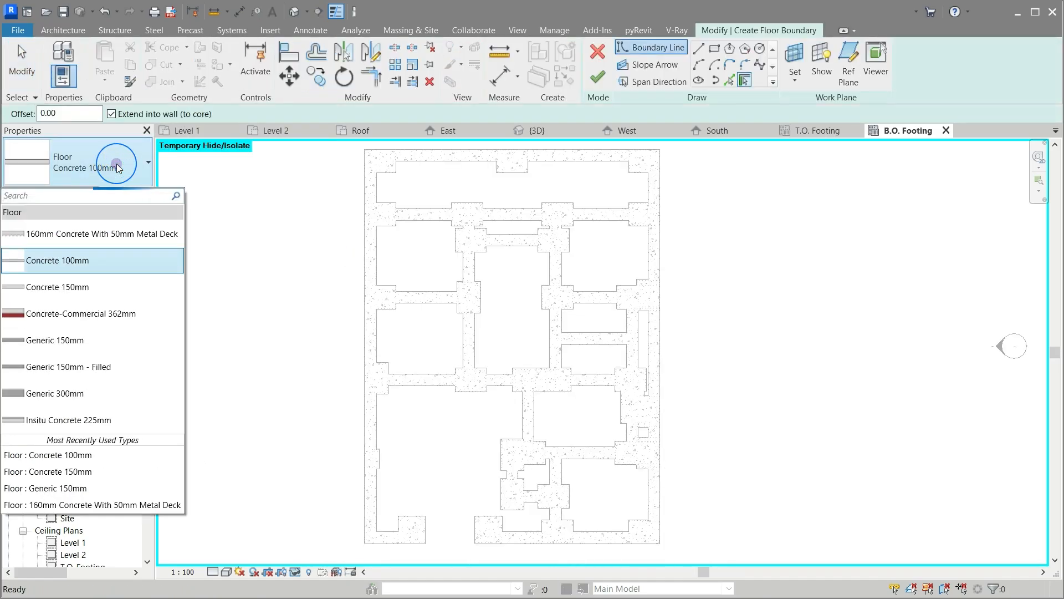
pyautogui.click(78, 395)
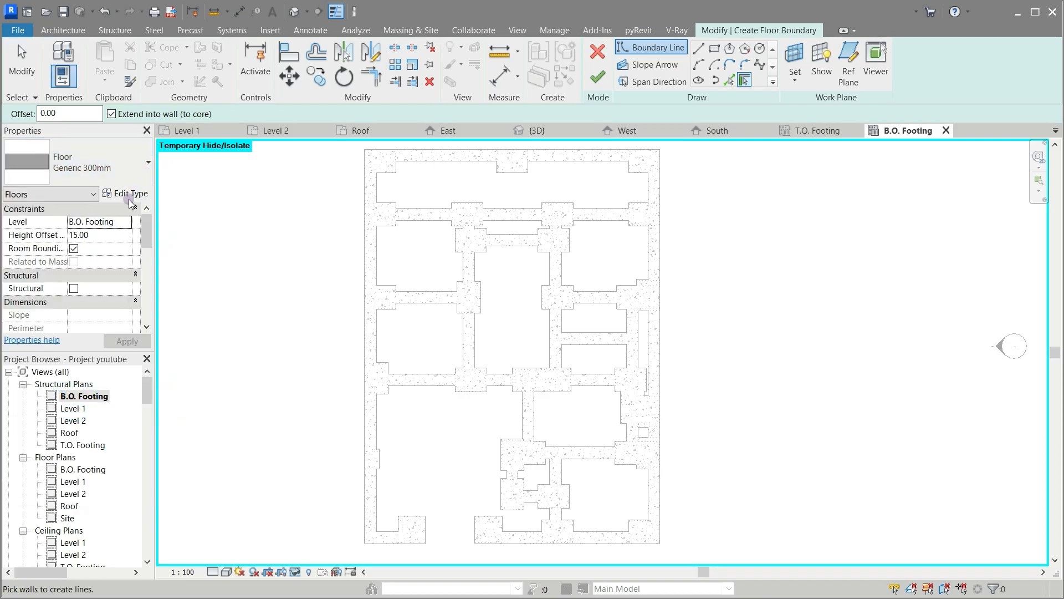
# Step: Duplicate the Generic 300mm floor type as Earth 300mm
pyautogui.click(127, 193)
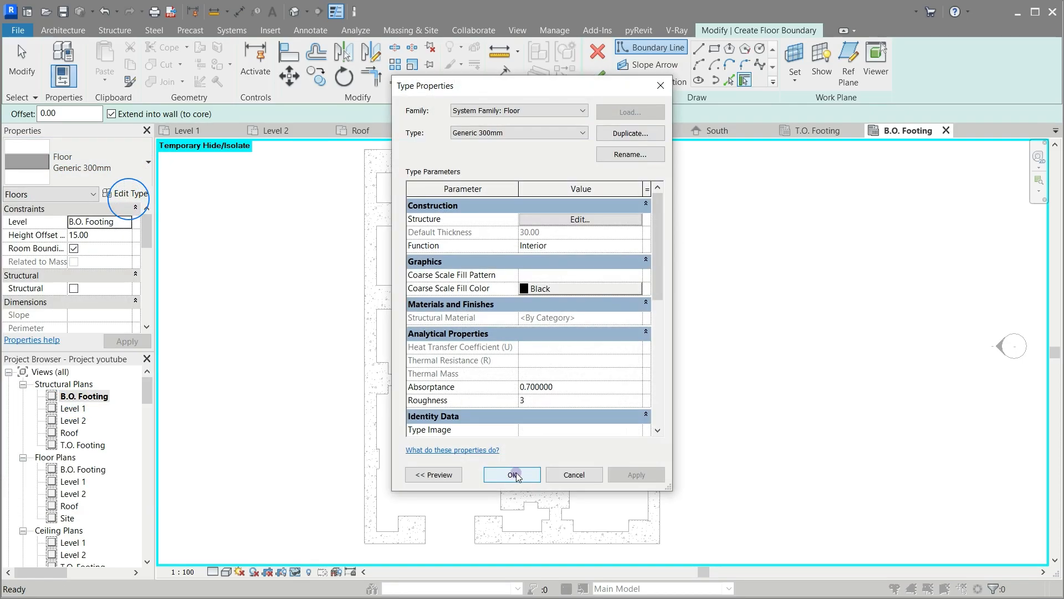
pyautogui.click(609, 138)
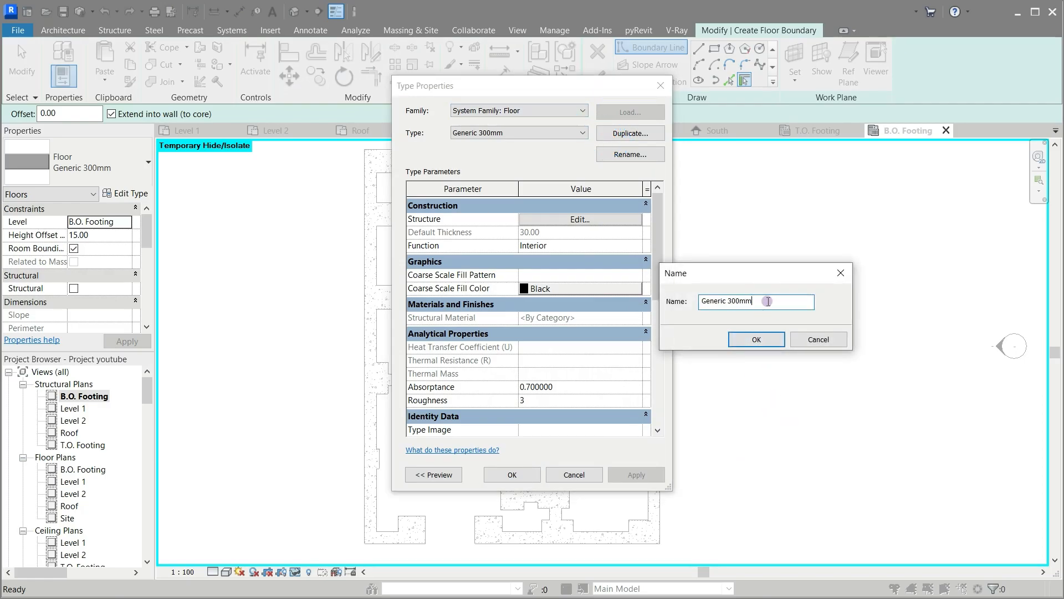
pyautogui.press('Left')
pyautogui.press('Left')
pyautogui.press('Left')
pyautogui.press('BackSpace')
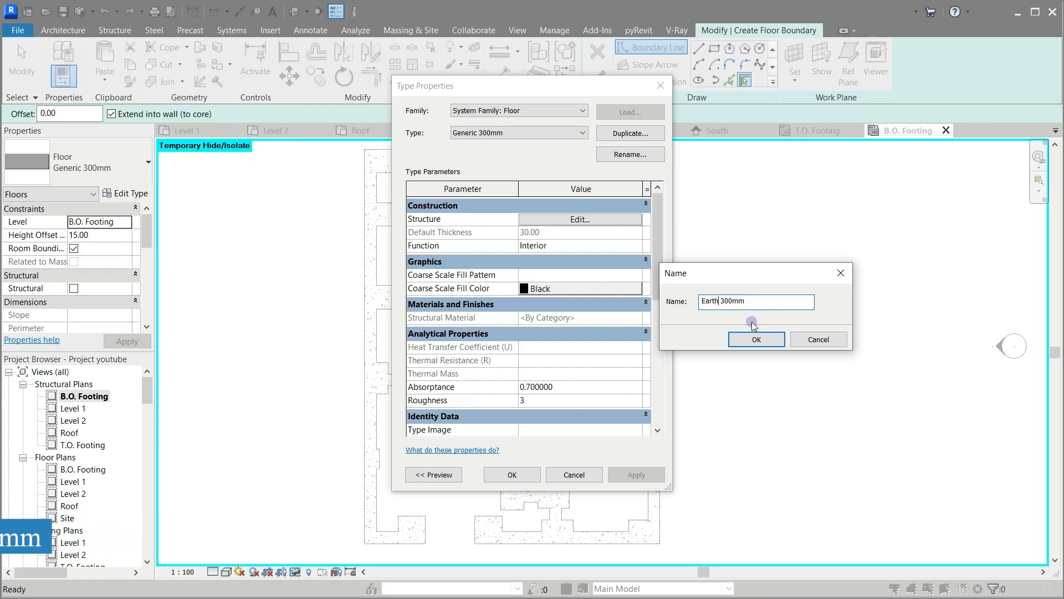
pyautogui.click(754, 339)
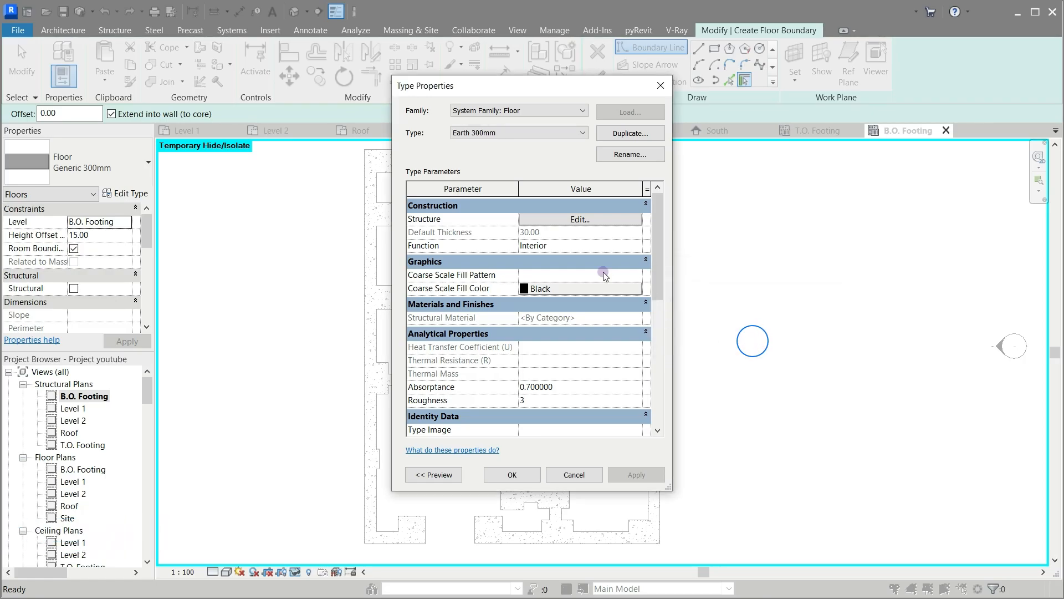
# Step: Assign the Earth material to the structure layer of the Earth 300mm floor type and accept the type settings
pyautogui.click(594, 220)
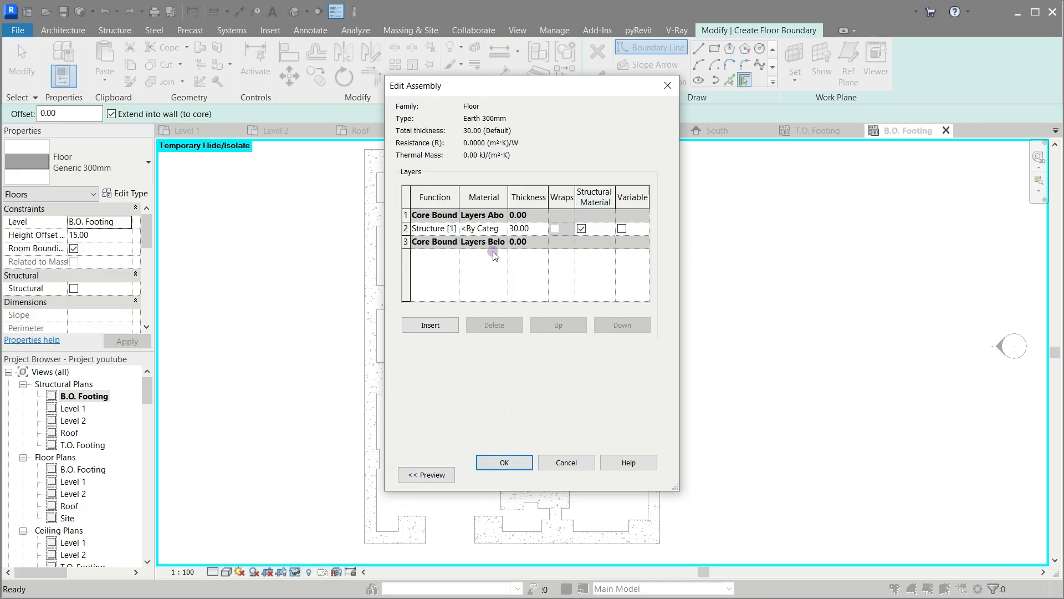
pyautogui.click(502, 229)
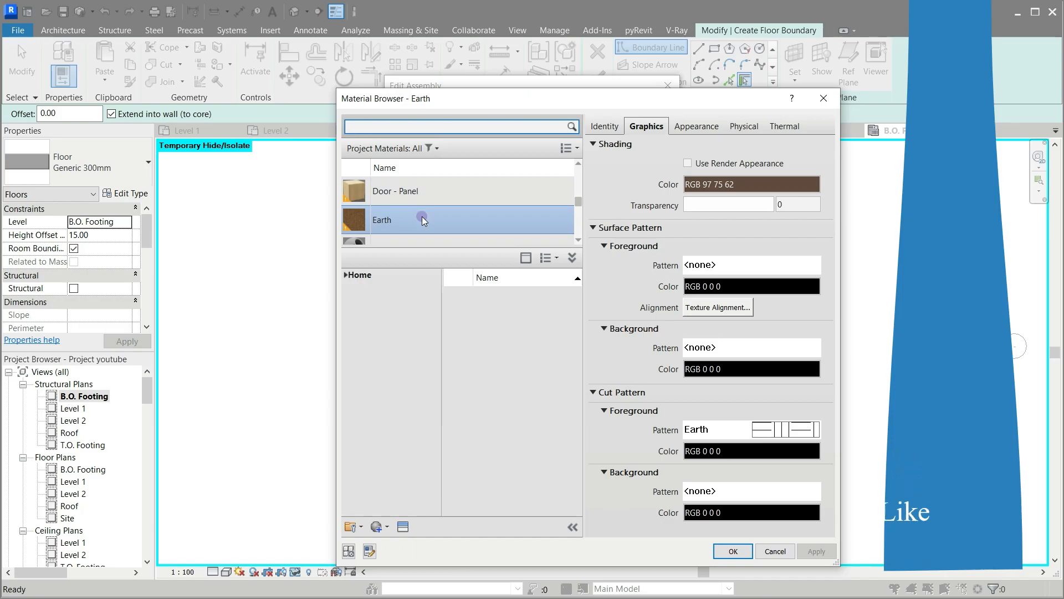
pyautogui.click(421, 220)
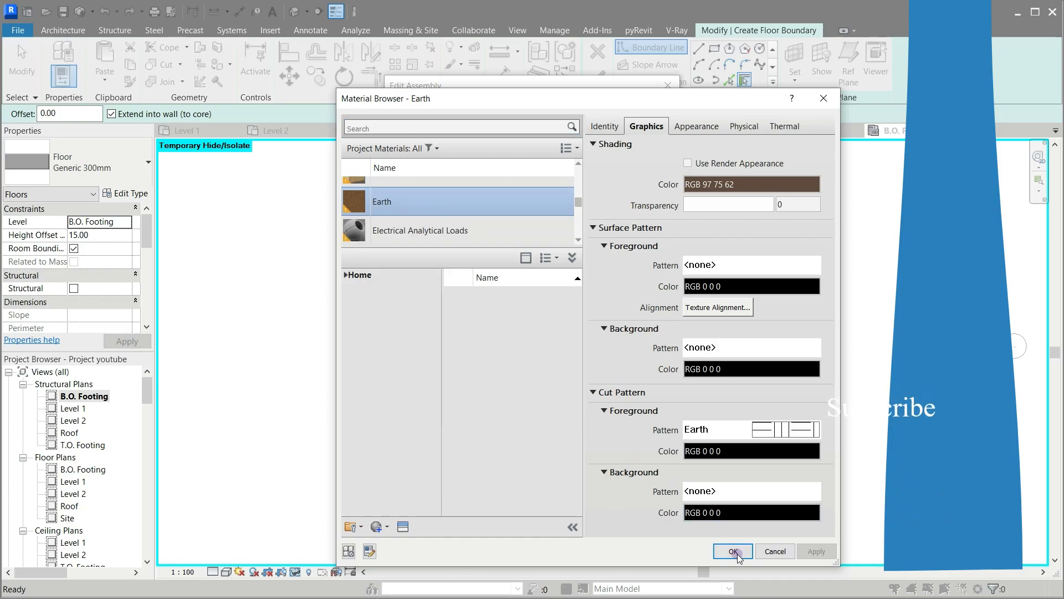
pyautogui.click(733, 551)
pyautogui.click(510, 461)
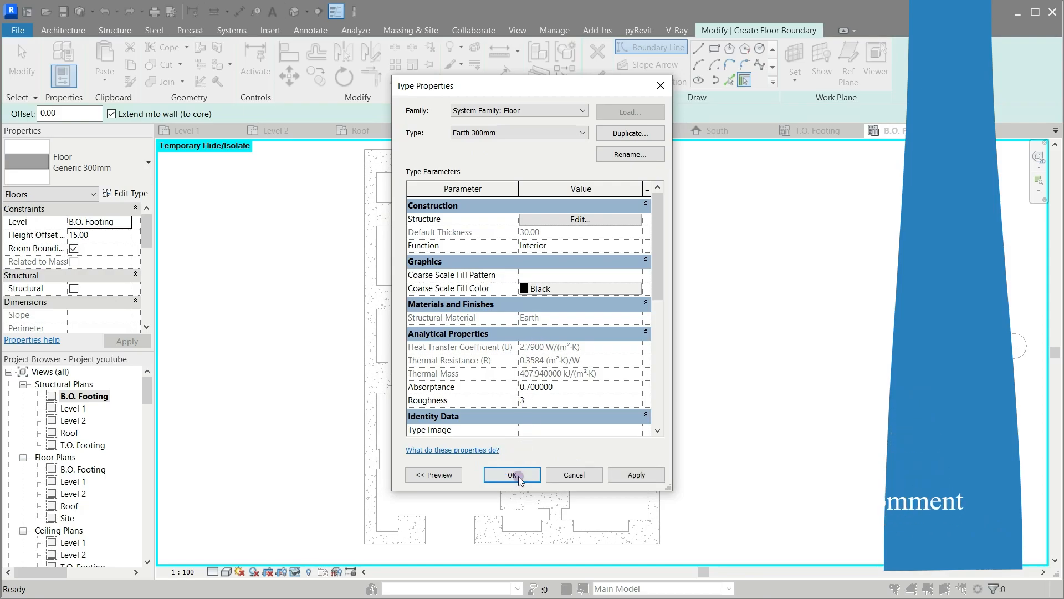
pyautogui.click(518, 476)
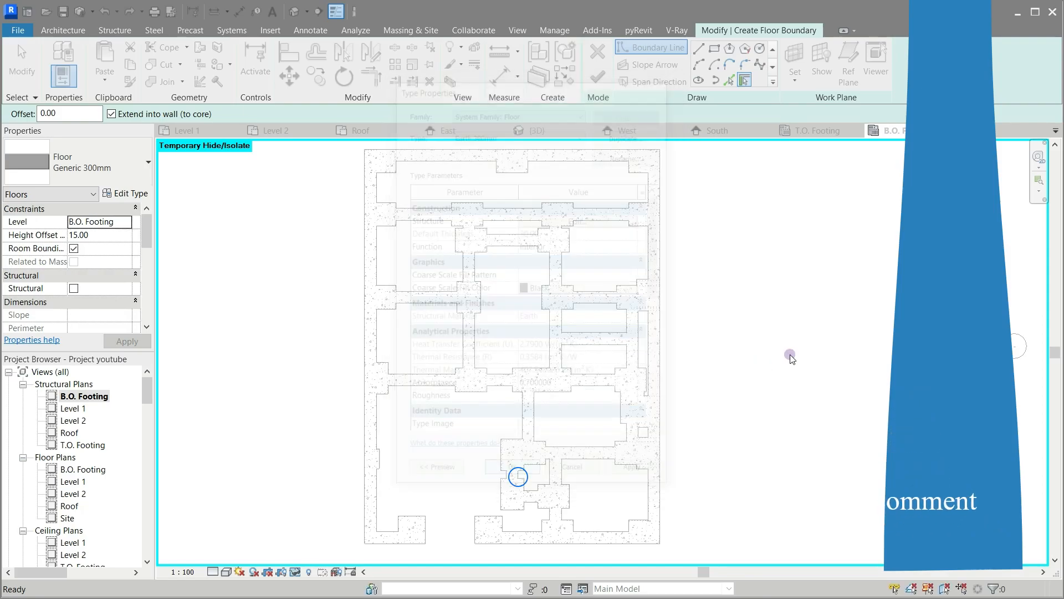
# Step: Create floor boundary lines by picking the footing edges along the north and west sides of the northernmost opening
pyautogui.click(729, 78)
pyautogui.scroll(-2, 609, 333)
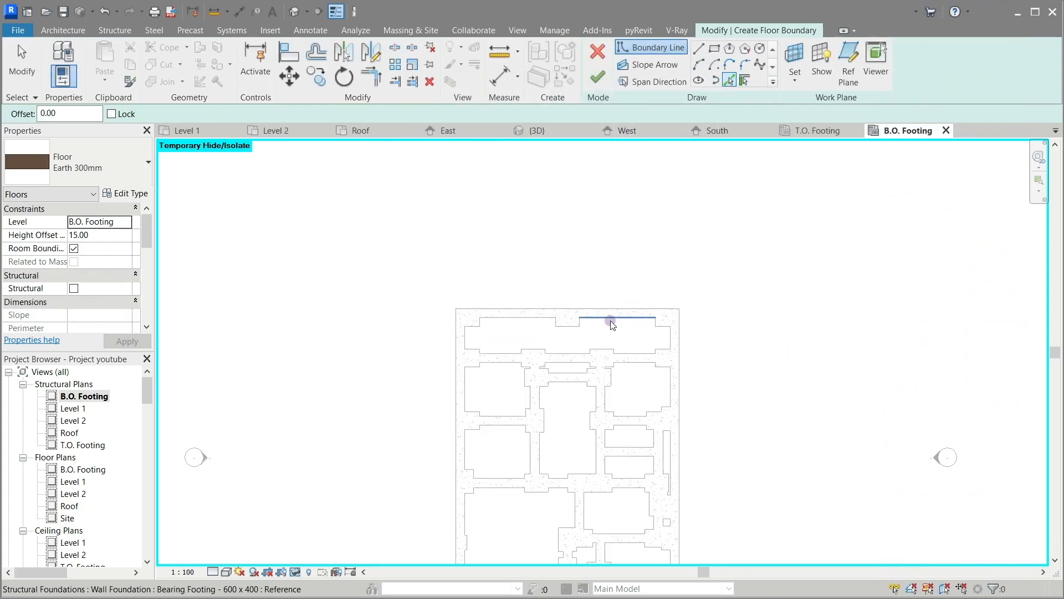
pyautogui.scroll(5, 570, 342)
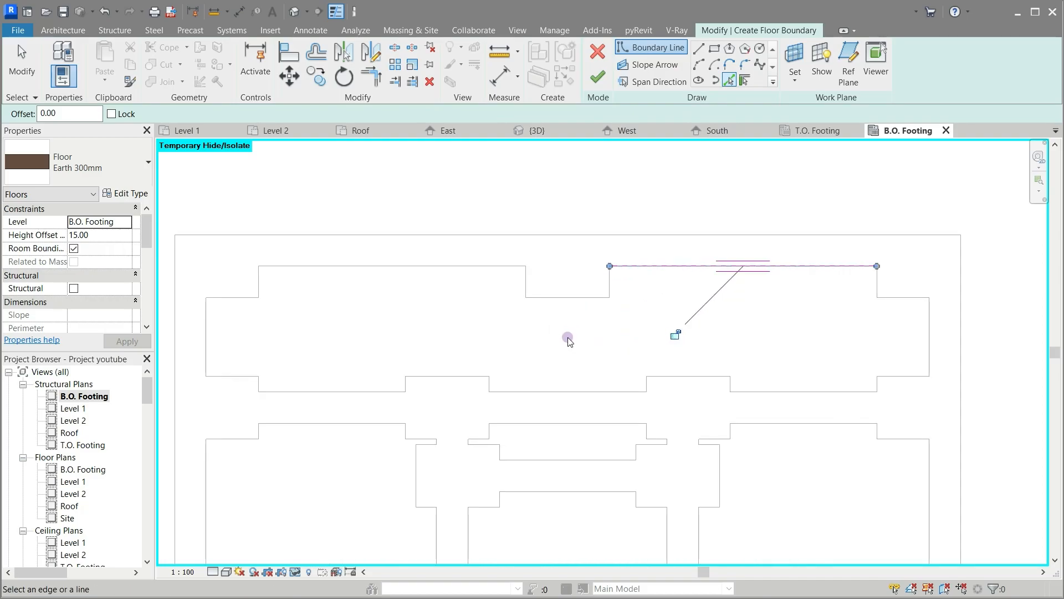
pyautogui.click(609, 291)
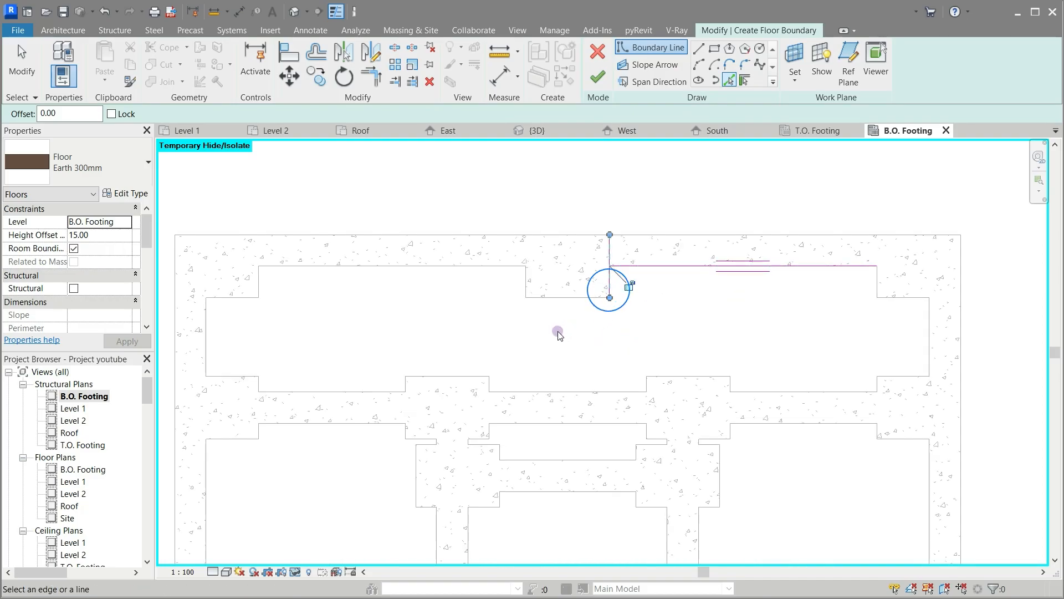
pyautogui.click(563, 307)
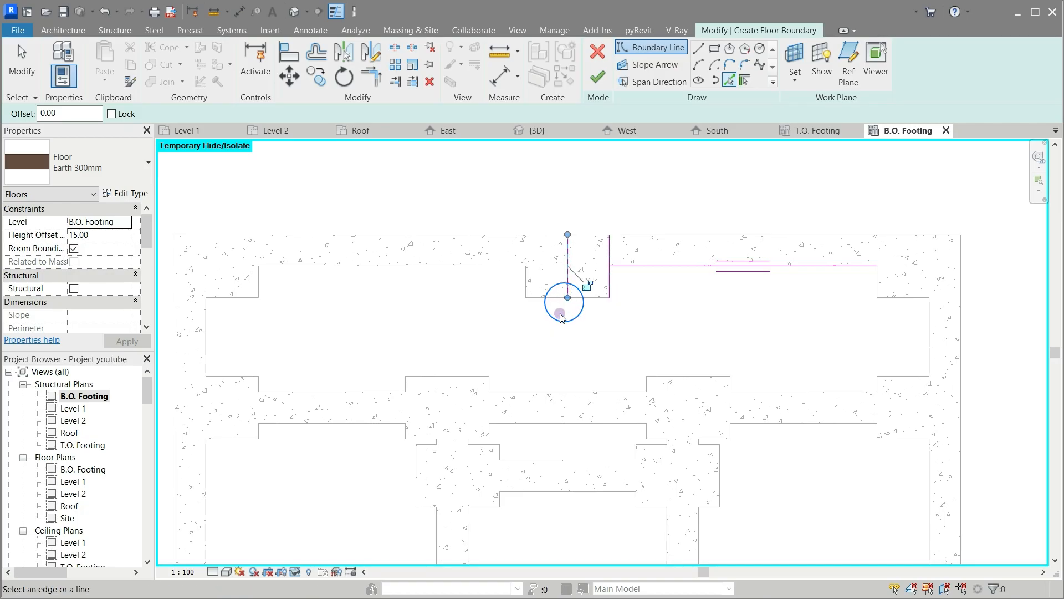
pyautogui.click(549, 298)
pyautogui.click(524, 278)
pyautogui.click(444, 268)
pyautogui.click(259, 284)
pyautogui.click(238, 298)
pyautogui.click(208, 339)
pyautogui.click(238, 376)
# Step: Pick the footing edges along the south and east sides of the northernmost opening as floor boundary lines
pyautogui.scroll(6, 259, 384)
pyautogui.click(260, 385)
pyautogui.click(308, 399)
pyautogui.click(598, 383)
pyautogui.click(629, 363)
pyautogui.scroll(-5, 682, 286)
pyautogui.click(588, 337)
pyautogui.click(629, 344)
pyautogui.click(765, 338)
pyautogui.click(863, 355)
pyautogui.click(905, 349)
pyautogui.scroll(-3, 582, 396)
pyautogui.scroll(6, 940, 288)
pyautogui.click(796, 455)
pyautogui.click(815, 438)
pyautogui.click(887, 363)
pyautogui.click(858, 302)
pyautogui.click(796, 275)
# Step: Delete the stray boundary line running through the middle of the footing pad on the north edge
pyautogui.press('Escape')
pyautogui.click(256, 261)
pyautogui.press('Delete')
# Step: Trim the overlapping boundary lines to corners so the northernmost opening's outline forms a clean closed loop
pyautogui.click(371, 77)
pyautogui.click(345, 248)
pyautogui.click(328, 271)
pyautogui.click(869, 307)
pyautogui.click(882, 345)
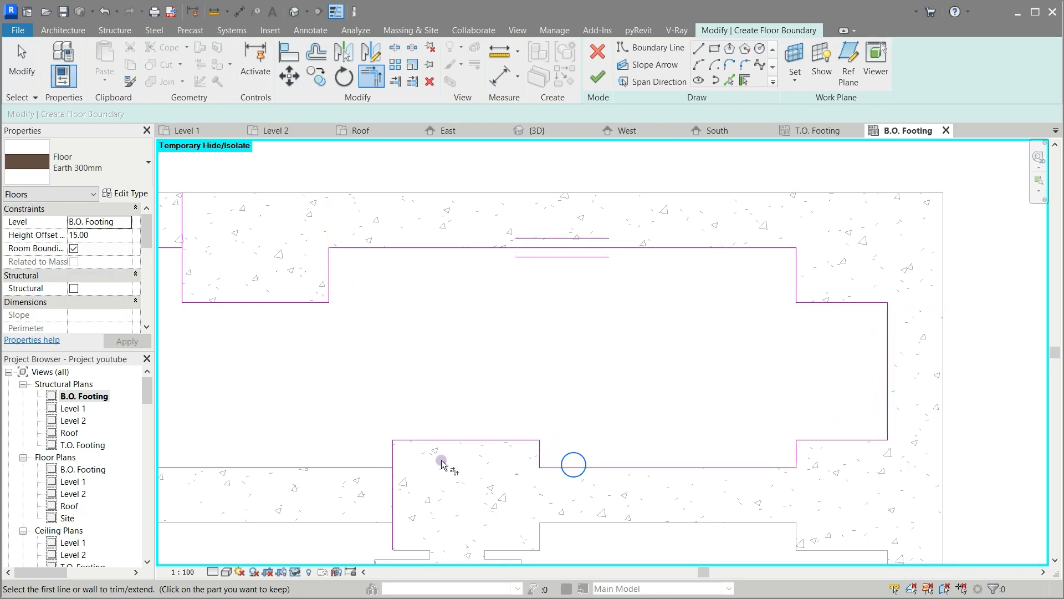
pyautogui.moveTo(408, 407); pyautogui.dragTo(828, 390, button='middle')
pyautogui.click(389, 229)
pyautogui.click(601, 256)
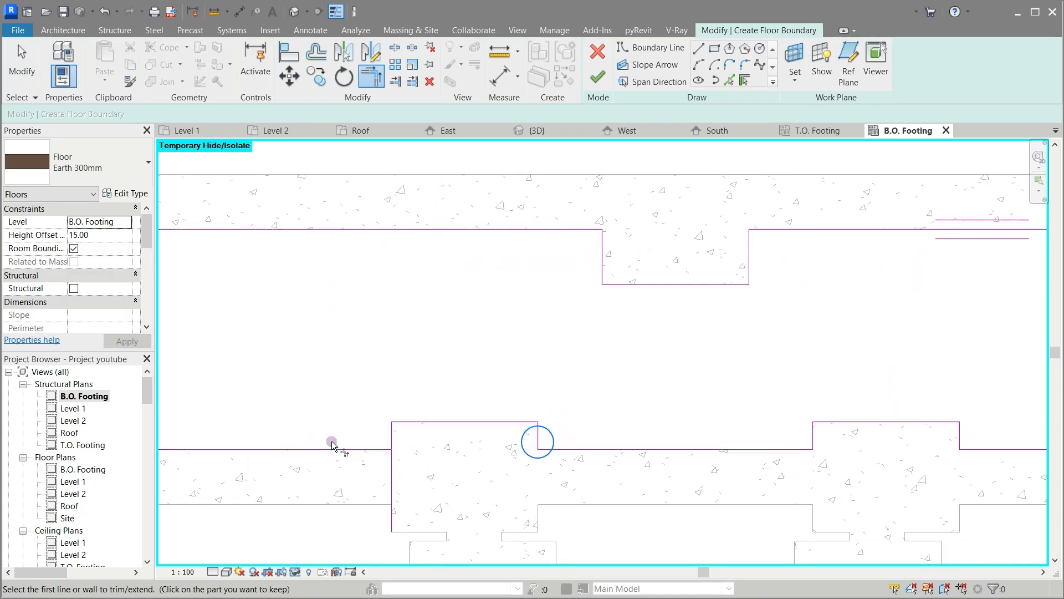
pyautogui.scroll(-3, 343, 331)
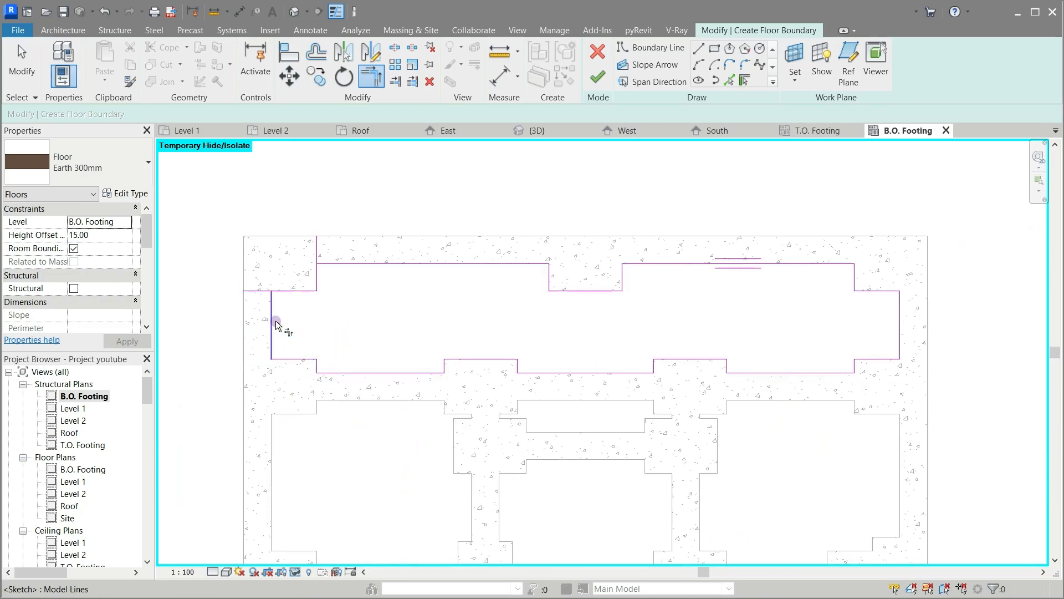
pyautogui.scroll(-2, 372, 308)
pyautogui.press('Escape')
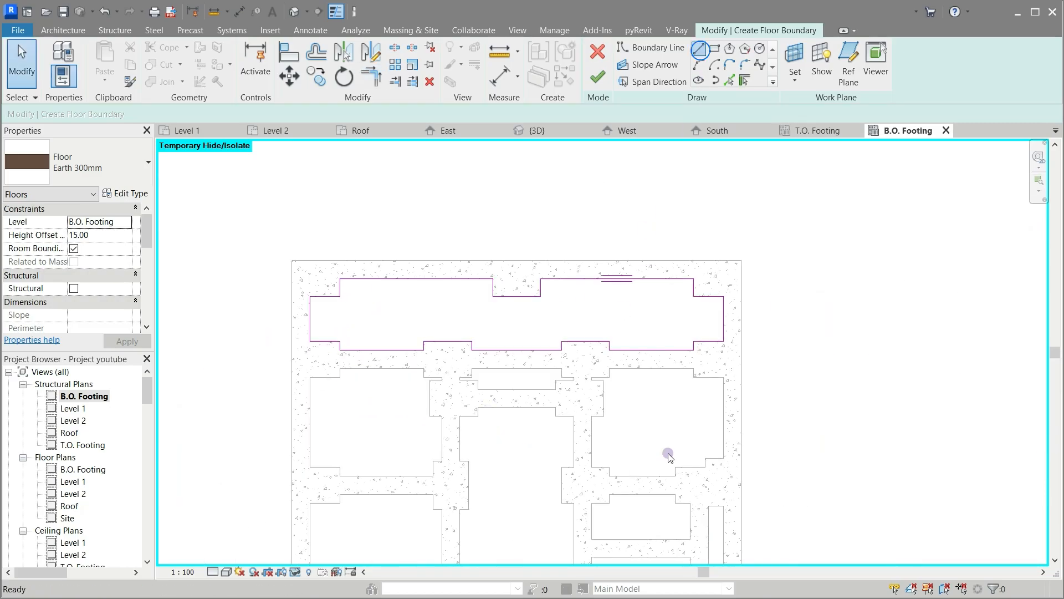
# Step: Draw a closed chain of straight boundary lines around the northeast opening, following the inner footing edges
pyautogui.click(699, 50)
pyautogui.scroll(4, 627, 403)
pyautogui.moveTo(626, 403); pyautogui.dragTo(577, 229, button='middle')
pyautogui.click(537, 154)
pyautogui.click(729, 153)
pyautogui.click(729, 173)
pyautogui.click(799, 173)
pyautogui.click(798, 360)
pyautogui.click(757, 360)
pyautogui.click(758, 380)
pyautogui.click(688, 380)
pyautogui.click(688, 401)
pyautogui.click(535, 400)
pyautogui.click(535, 380)
pyautogui.click(493, 380)
pyautogui.click(494, 263)
pyautogui.click(521, 262)
pyautogui.click(521, 180)
pyautogui.click(494, 179)
pyautogui.click(494, 173)
pyautogui.click(536, 173)
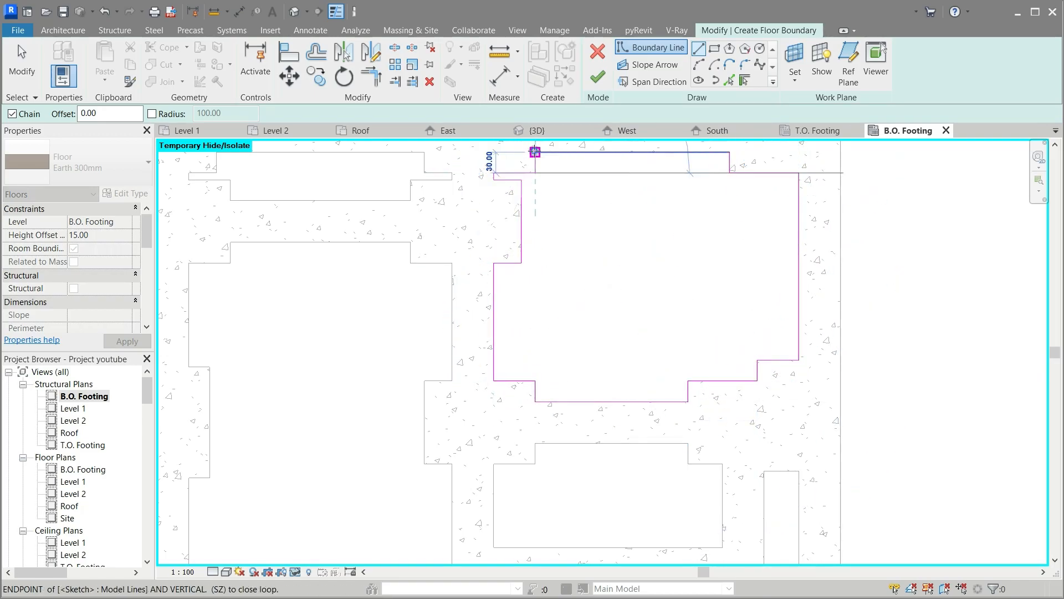
pyautogui.click(535, 152)
# Step: Trace the narrow opening between the two central footing pads with a closed loop of boundary lines
pyautogui.scroll(-1, 879, 334)
pyautogui.scroll(3, 411, 170)
pyautogui.click(307, 238)
pyautogui.click(725, 237)
pyautogui.click(725, 279)
pyautogui.click(782, 279)
pyautogui.click(781, 293)
pyautogui.click(697, 293)
pyautogui.click(697, 335)
pyautogui.click(335, 335)
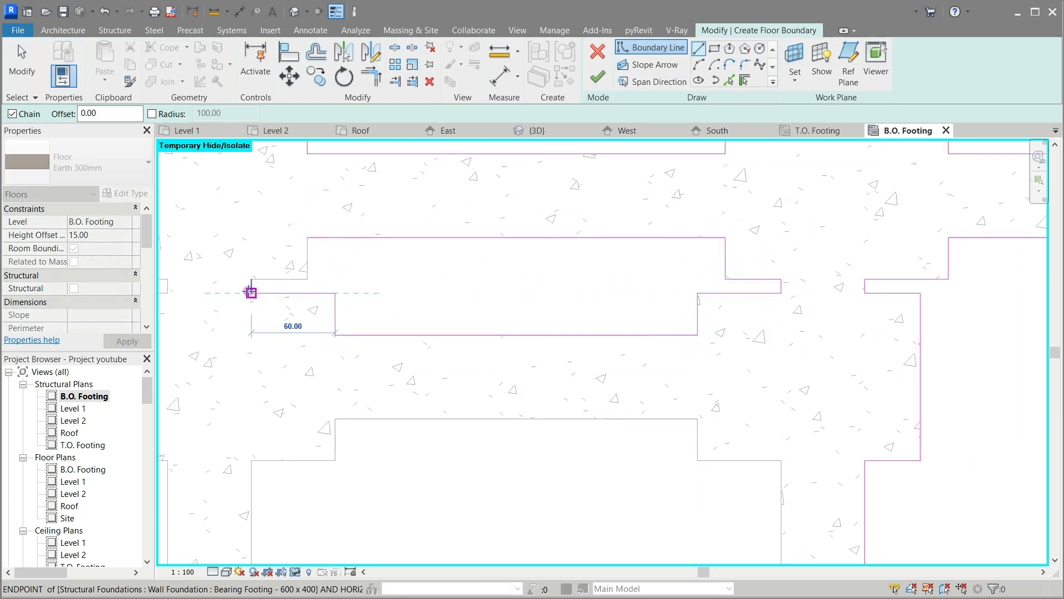
pyautogui.click(335, 292)
# Step: Outline the northwest opening with a closed loop of boundary lines along the footing edges
pyautogui.scroll(-3, 348, 312)
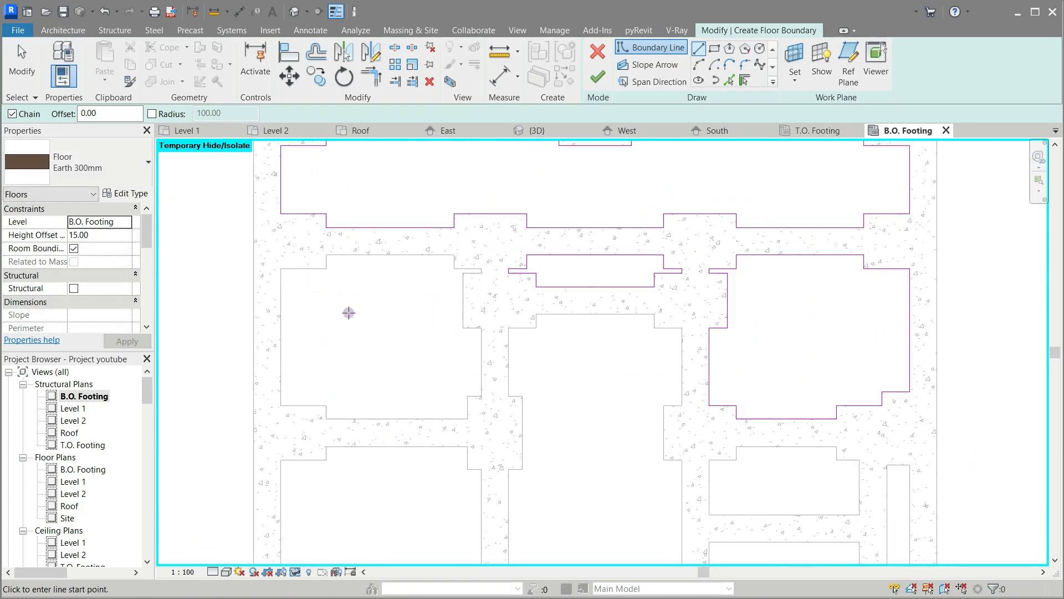
pyautogui.click(326, 254)
pyautogui.scroll(5, 455, 253)
pyautogui.scroll(-4, 467, 304)
pyautogui.click(490, 487)
pyautogui.click(276, 487)
pyautogui.click(275, 467)
pyautogui.click(207, 467)
pyautogui.click(207, 259)
pyautogui.click(275, 260)
pyautogui.click(276, 239)
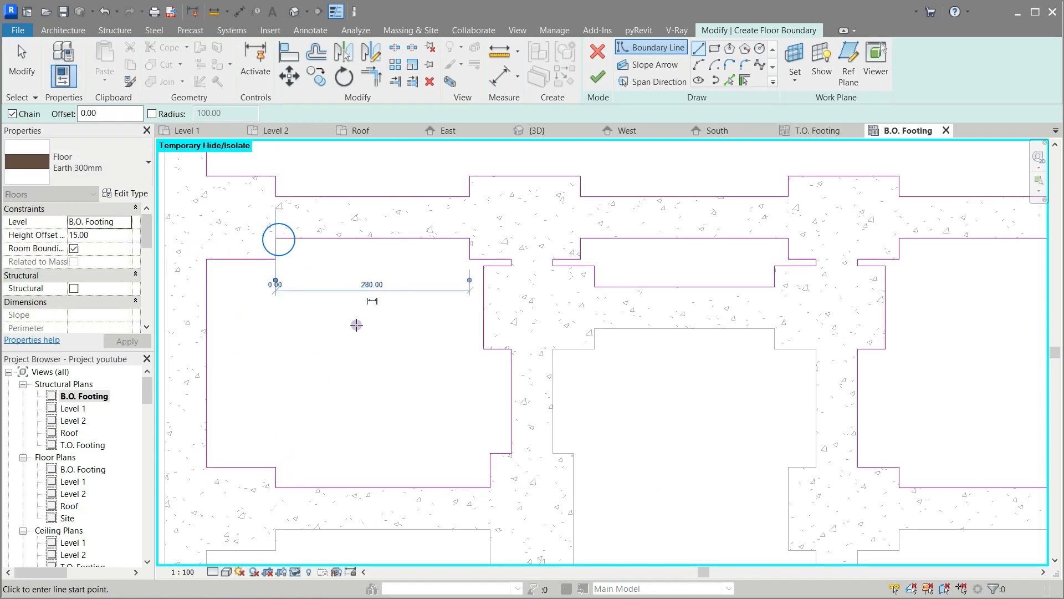
# Step: Trace the large central opening, including its footing pad recesses, with a closed loop of boundary lines
pyautogui.scroll(-3, 416, 240)
pyautogui.scroll(2, 528, 290)
pyautogui.click(473, 279)
pyautogui.click(472, 266)
pyautogui.click(589, 266)
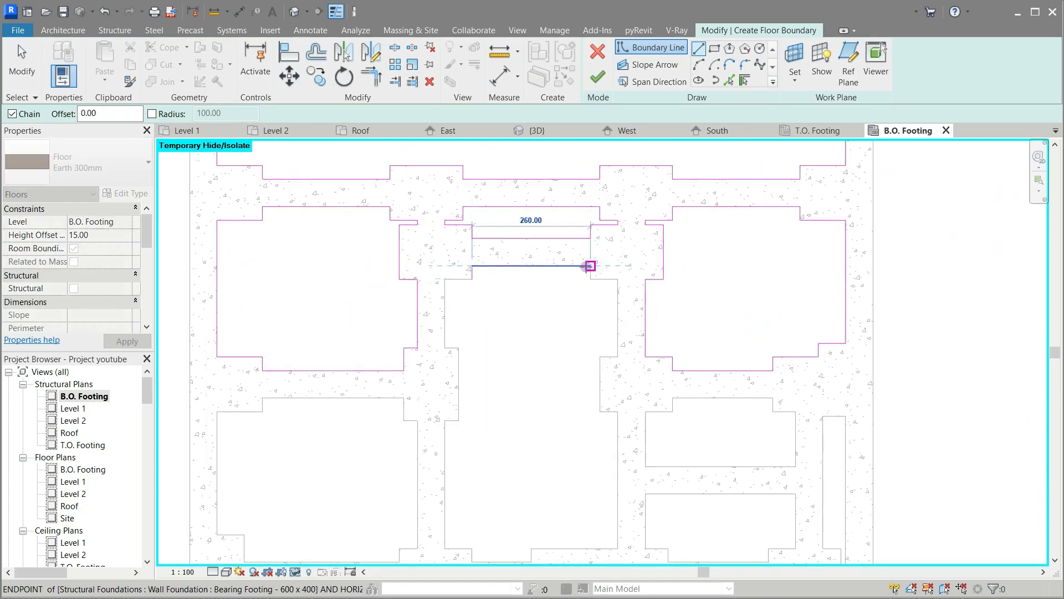
pyautogui.click(591, 279)
pyautogui.click(617, 279)
pyautogui.click(618, 357)
pyautogui.click(599, 357)
pyautogui.click(600, 411)
pyautogui.click(617, 411)
pyautogui.click(618, 549)
pyautogui.click(472, 549)
pyautogui.click(445, 549)
pyautogui.click(445, 420)
pyautogui.click(458, 420)
pyautogui.click(459, 348)
pyautogui.click(446, 348)
pyautogui.click(446, 280)
pyautogui.click(472, 280)
# Step: Outline the upper of the two small openings east of the central one with closed boundary lines
pyautogui.moveTo(541, 367); pyautogui.dragTo(542, 231, button='middle')
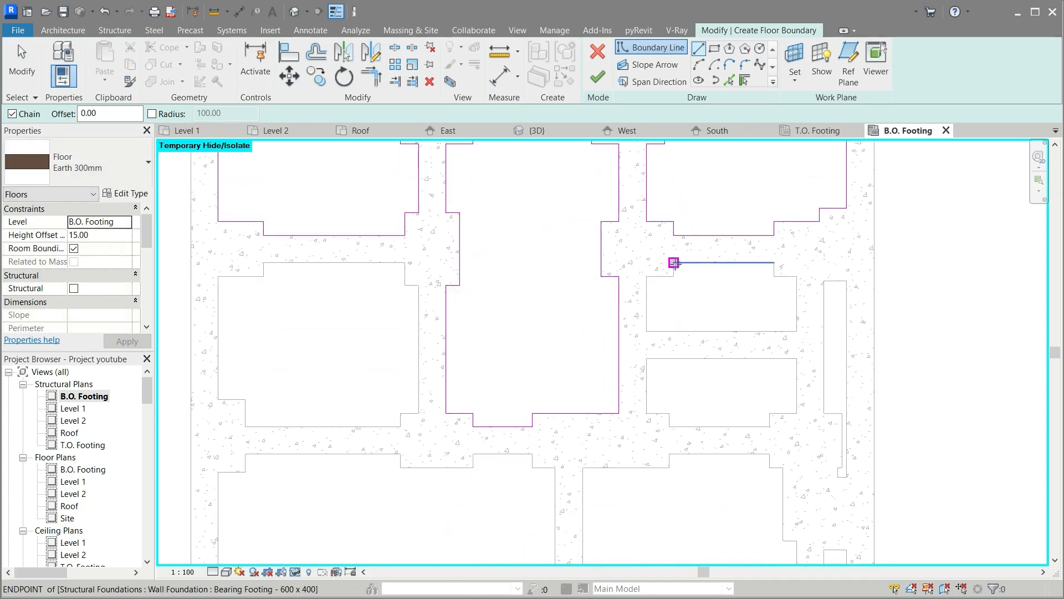
pyautogui.click(674, 262)
pyautogui.click(774, 262)
pyautogui.click(774, 276)
pyautogui.click(797, 276)
pyautogui.click(796, 331)
pyautogui.click(647, 330)
pyautogui.click(646, 276)
pyautogui.click(674, 275)
pyautogui.click(674, 263)
# Step: Trace the narrow vertical strip opening near the east edge with a closed loop of boundary lines
pyautogui.scroll(3, 841, 280)
pyautogui.click(840, 423)
pyautogui.click(840, 257)
pyautogui.click(784, 256)
pyautogui.scroll(-3, 679, 498)
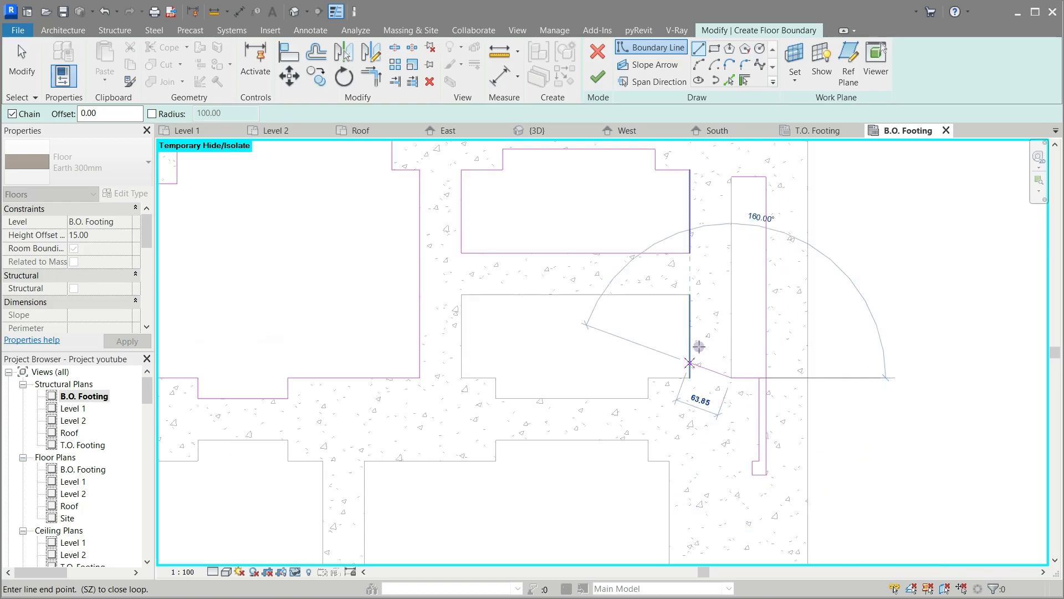
pyautogui.click(732, 177)
# Step: Outline the lower of the two small openings east of the central one with closed boundary lines
pyautogui.click(462, 296)
pyautogui.click(690, 295)
pyautogui.click(689, 378)
pyautogui.click(649, 378)
pyautogui.click(649, 398)
pyautogui.click(497, 398)
pyautogui.click(496, 378)
pyautogui.click(461, 376)
pyautogui.click(461, 295)
# Step: Trace the west opening beside the large central one, including its footing pad recesses, with a closed loop of boundary lines
pyautogui.scroll(-4, 636, 319)
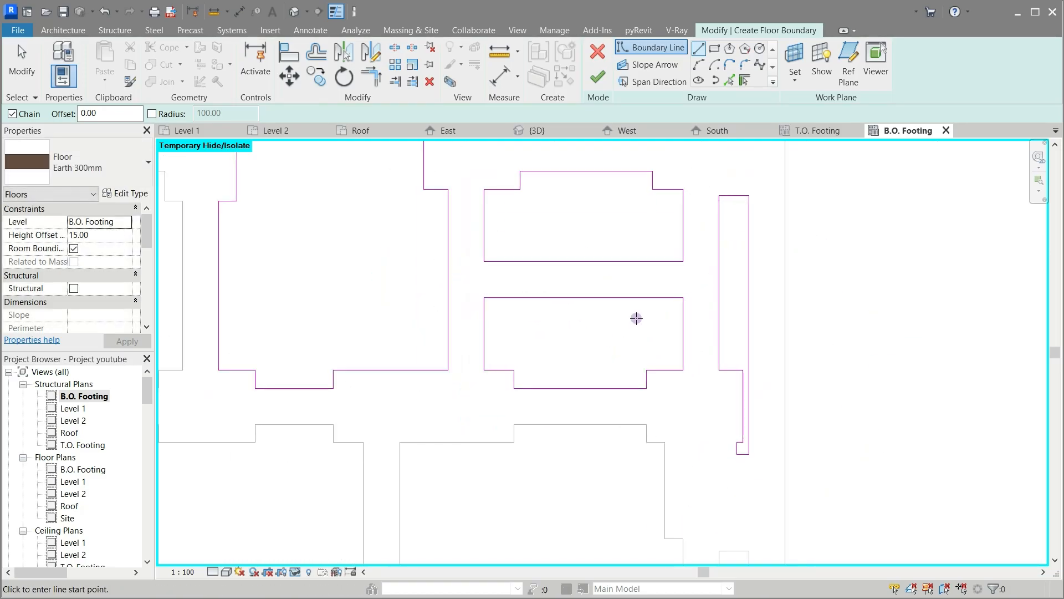
pyautogui.click(257, 244)
pyautogui.click(366, 234)
pyautogui.click(366, 244)
pyautogui.click(377, 245)
pyautogui.click(377, 348)
pyautogui.click(363, 348)
pyautogui.click(363, 358)
pyautogui.click(245, 357)
pyautogui.click(245, 338)
pyautogui.click(224, 338)
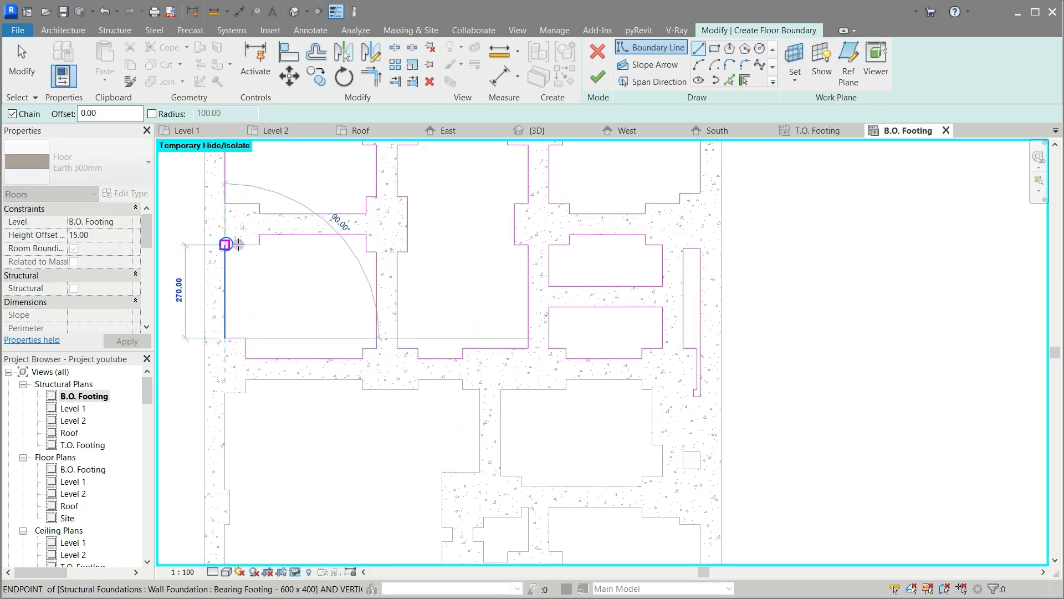
pyautogui.click(224, 244)
pyautogui.click(260, 244)
# Step: Outline the opening south of the two small eastern openings, following its footing pad corners, with closed boundary lines
pyautogui.click(566, 390)
pyautogui.click(566, 380)
pyautogui.click(643, 379)
pyautogui.click(643, 389)
pyautogui.click(652, 389)
pyautogui.click(652, 444)
pyautogui.click(663, 443)
pyautogui.click(662, 475)
pyautogui.click(642, 475)
pyautogui.click(643, 486)
pyautogui.click(521, 486)
pyautogui.click(521, 475)
pyautogui.click(500, 475)
pyautogui.click(500, 389)
pyautogui.click(566, 389)
# Step: Trace the small square opening near the east edge with four closed boundary lines
pyautogui.scroll(-1, 598, 421)
pyautogui.moveTo(634, 518); pyautogui.dragTo(649, 432, button='middle')
pyautogui.scroll(2, 663, 385)
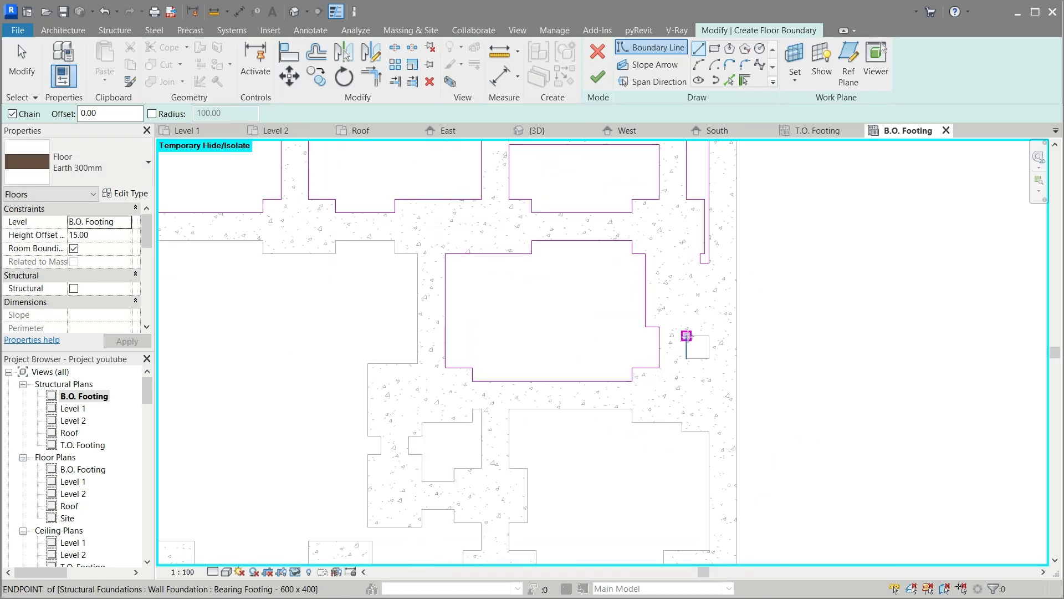
pyautogui.click(687, 336)
pyautogui.click(709, 335)
pyautogui.click(710, 358)
pyautogui.click(687, 359)
pyautogui.click(687, 335)
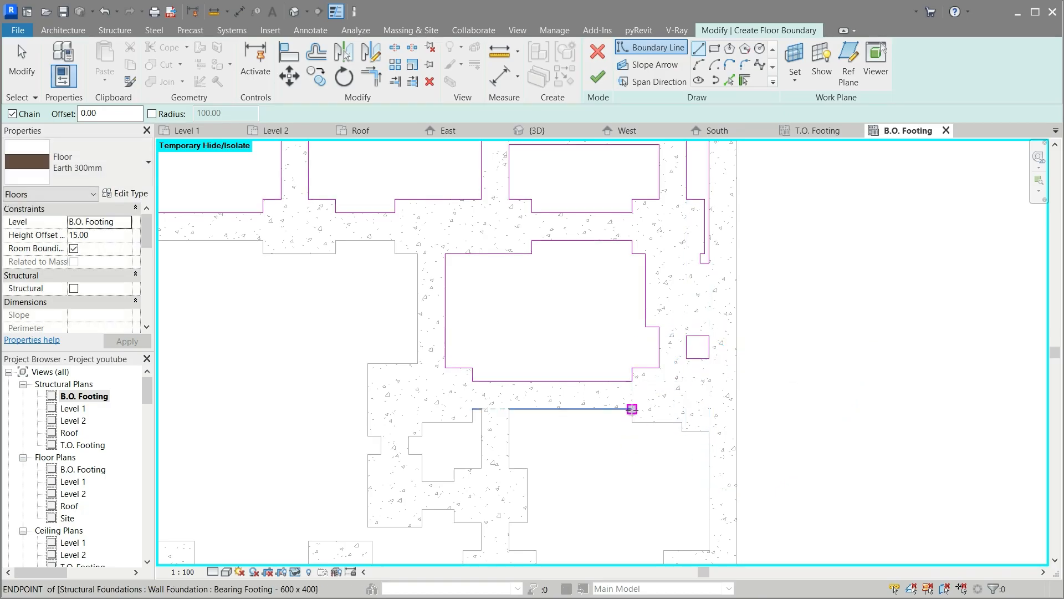
# Step: Trace the large opening in the southeast corner, including its footing pad recesses, with a closed loop of boundary lines
pyautogui.click(710, 432)
pyautogui.scroll(-2, 707, 455)
pyautogui.moveTo(703, 472); pyautogui.dragTo(691, 439, button='middle')
pyautogui.click(697, 483)
pyautogui.click(667, 483)
pyautogui.click(666, 501)
pyautogui.click(583, 501)
pyautogui.click(582, 483)
pyautogui.click(565, 483)
pyautogui.click(565, 465)
pyautogui.click(576, 465)
pyautogui.click(577, 428)
pyautogui.click(564, 429)
pyautogui.click(565, 389)
pyautogui.click(644, 390)
# Step: Outline the small irregular opening just west of the southeast corner opening with closed boundary lines
pyautogui.scroll(3, 499, 366)
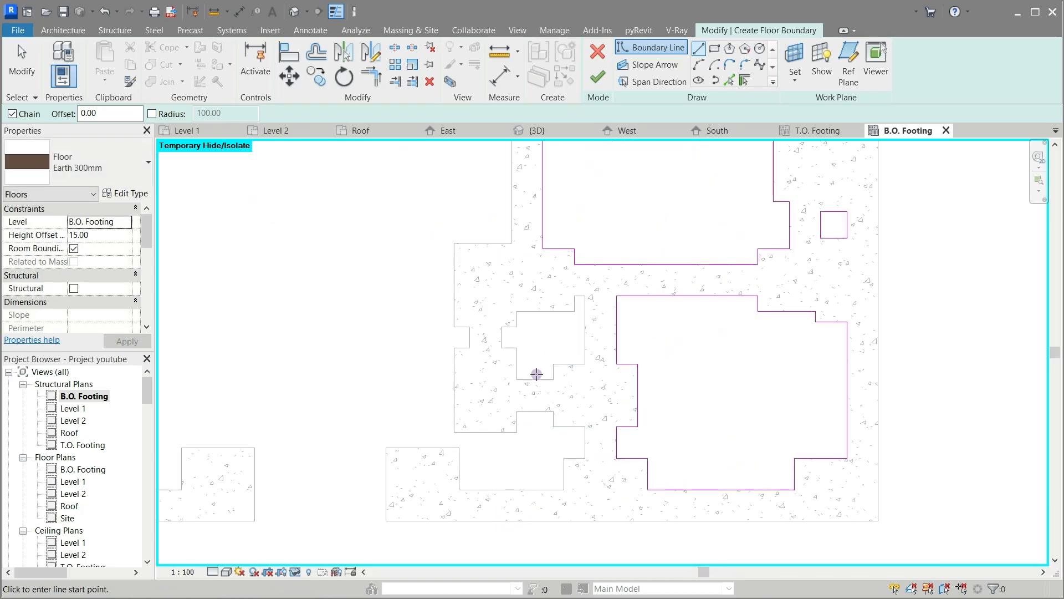
pyautogui.click(517, 311)
pyautogui.click(574, 311)
pyautogui.click(573, 296)
pyautogui.click(585, 296)
pyautogui.click(584, 363)
pyautogui.click(553, 363)
pyautogui.click(554, 380)
pyautogui.click(517, 379)
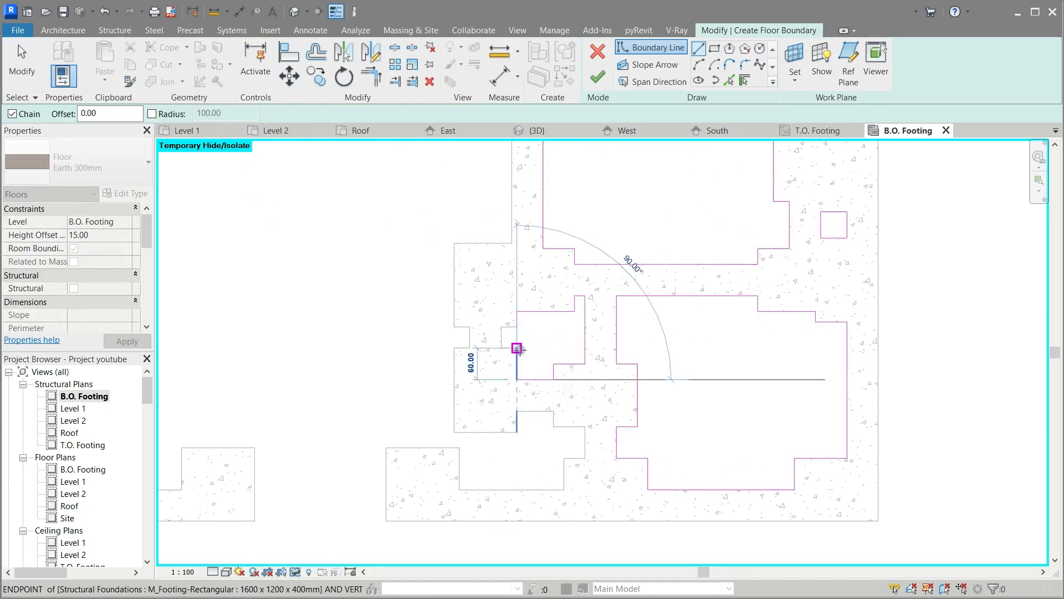
pyautogui.click(517, 311)
# Step: Finish the boundary sketch to create the Earth 300mm floor, and deselect it
pyautogui.scroll(-3, 646, 475)
pyautogui.scroll(-2, 555, 534)
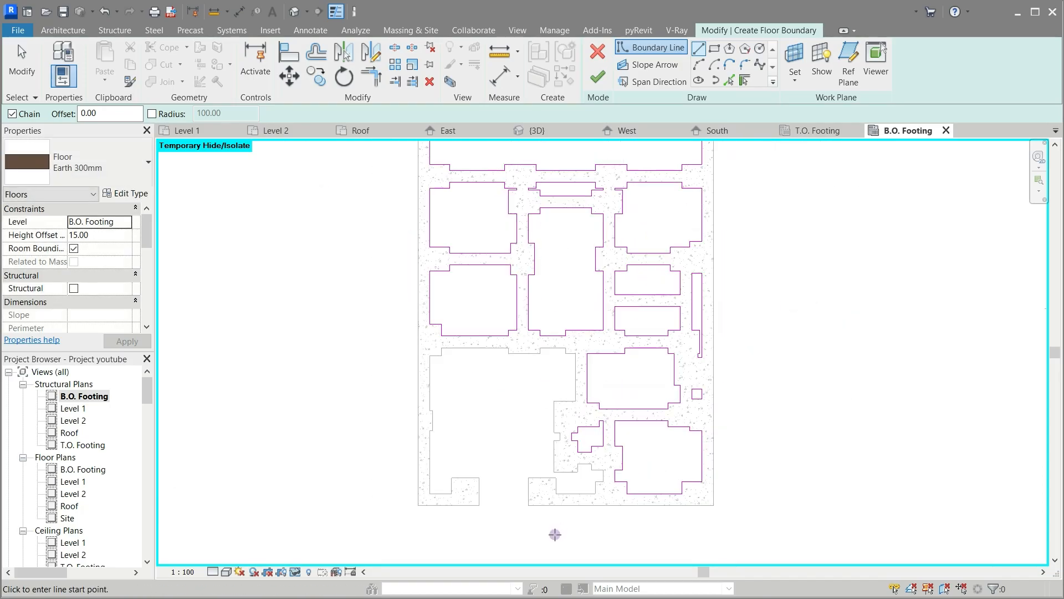
pyautogui.click(599, 83)
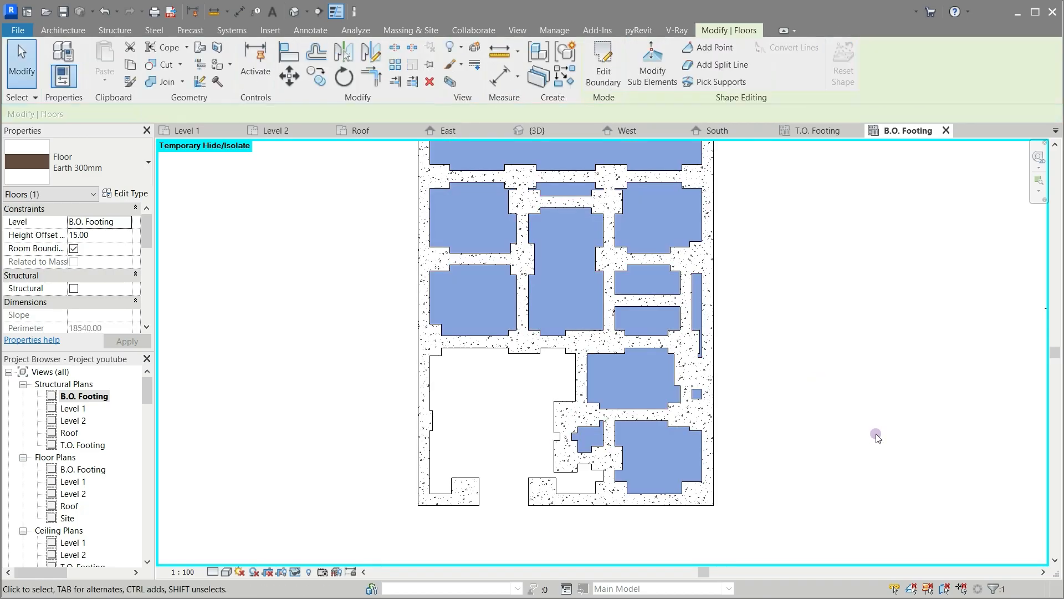
pyautogui.click(876, 436)
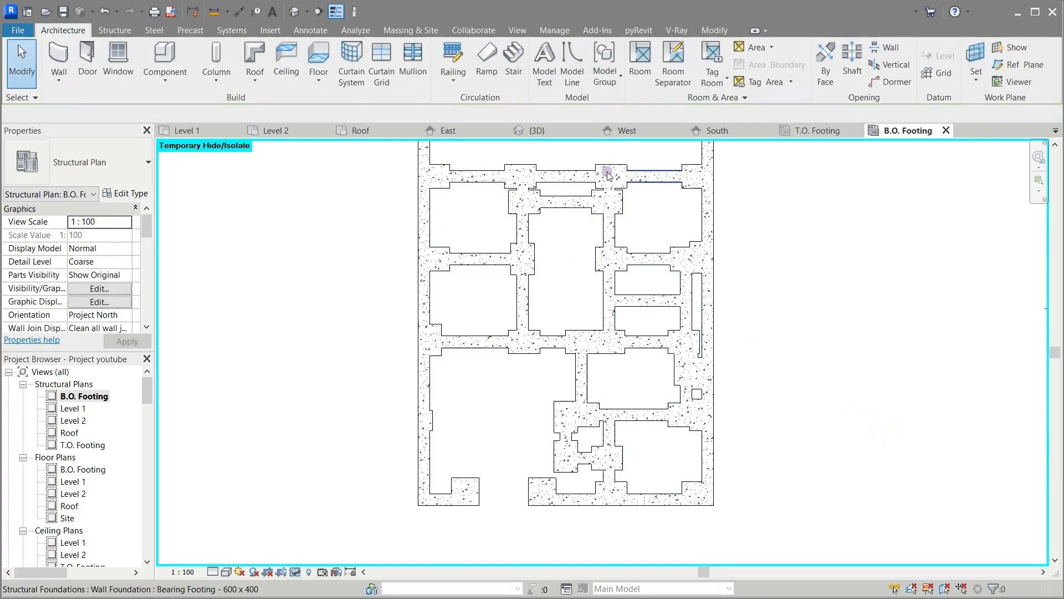
# Step: Open the 3D Structural Foundation view and focus on the rooms in its middle
pyautogui.scroll(-3, 62, 419)
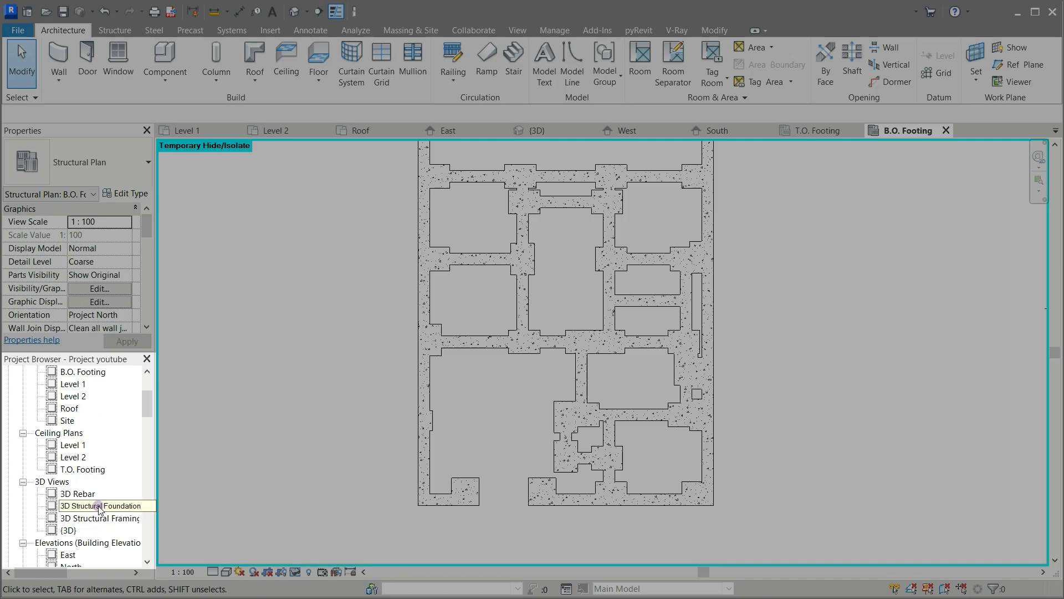
pyautogui.doubleClick(99, 506)
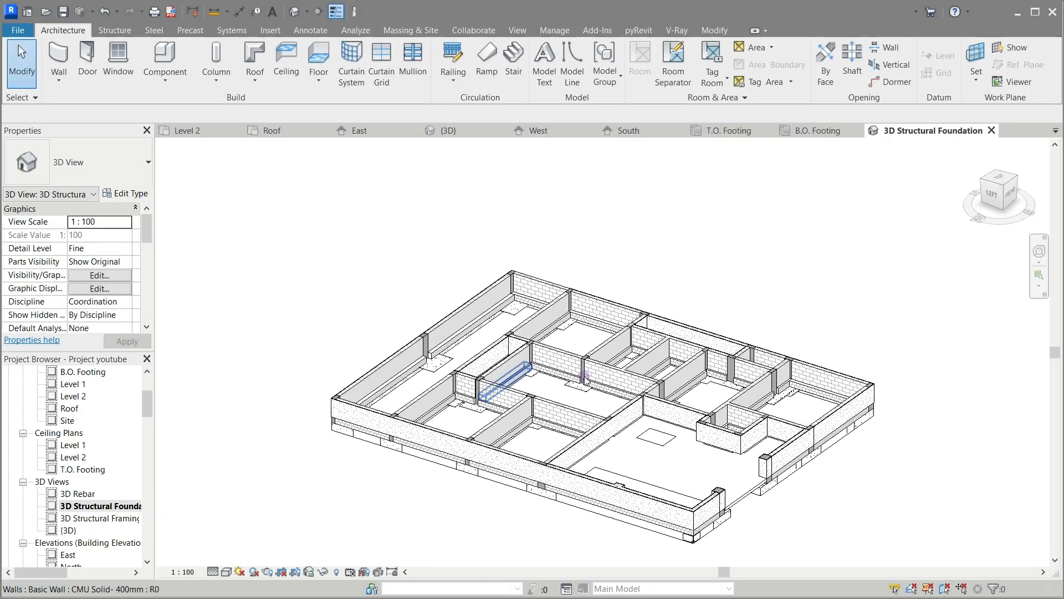
pyautogui.scroll(6, 586, 381)
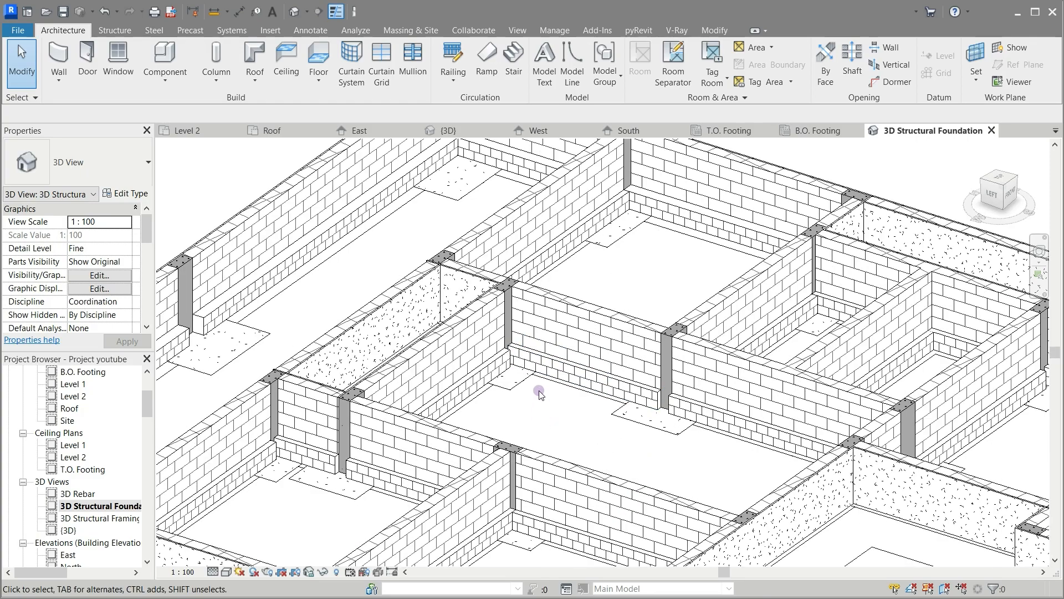
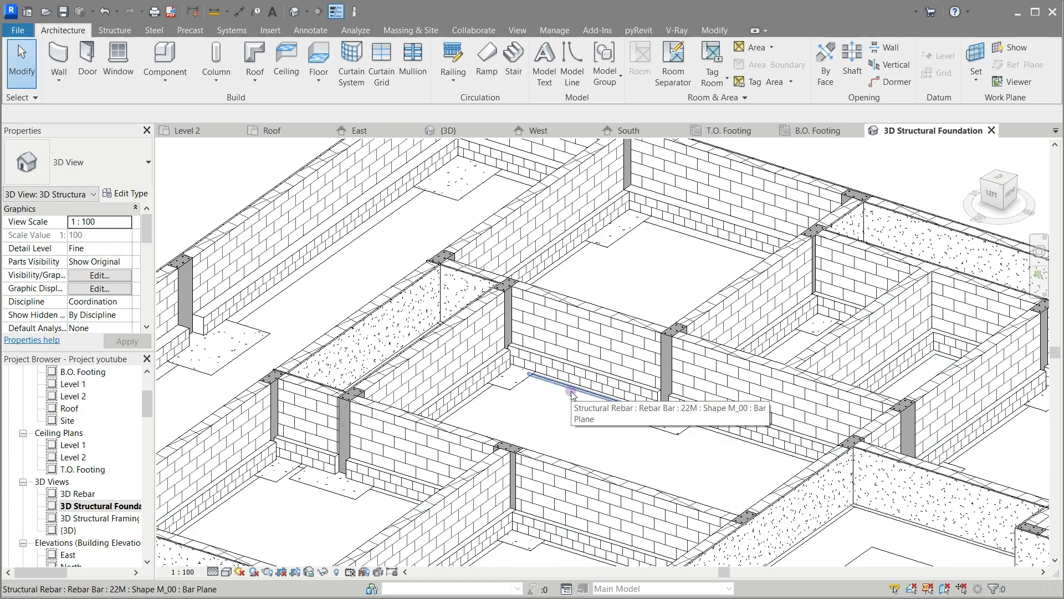
# Step: Temporarily hide the Concrete 100mm floor element in the 3D view
pyautogui.press('Tab')
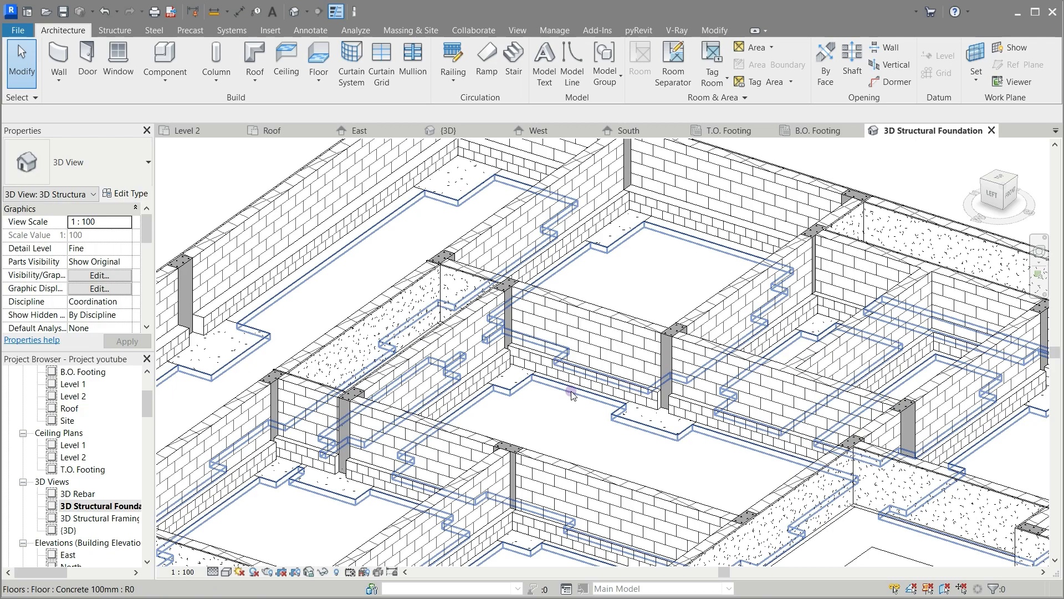
pyautogui.click(571, 394)
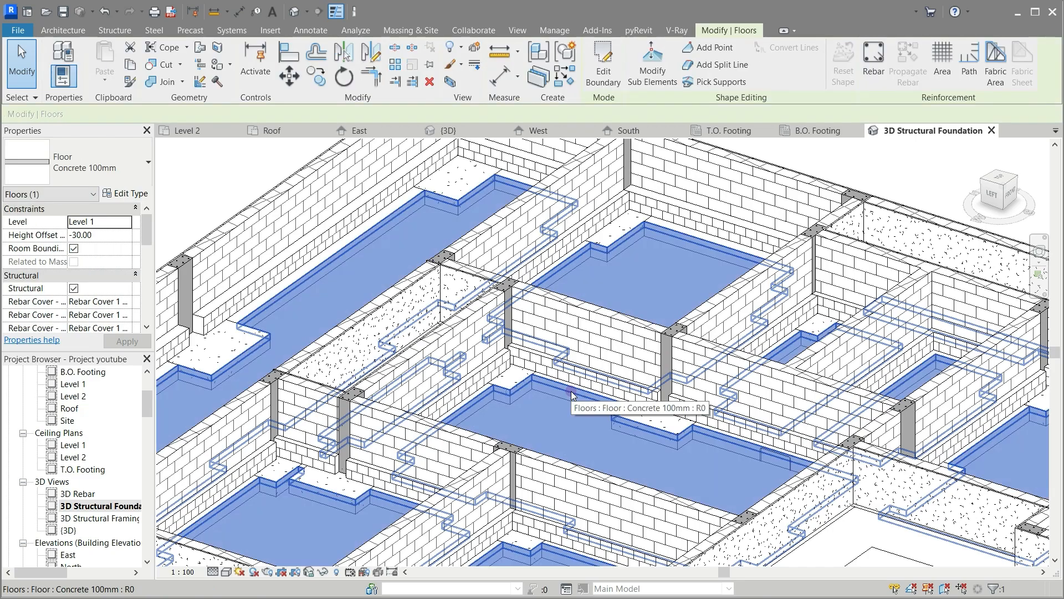
pyautogui.scroll(-3, 621, 155)
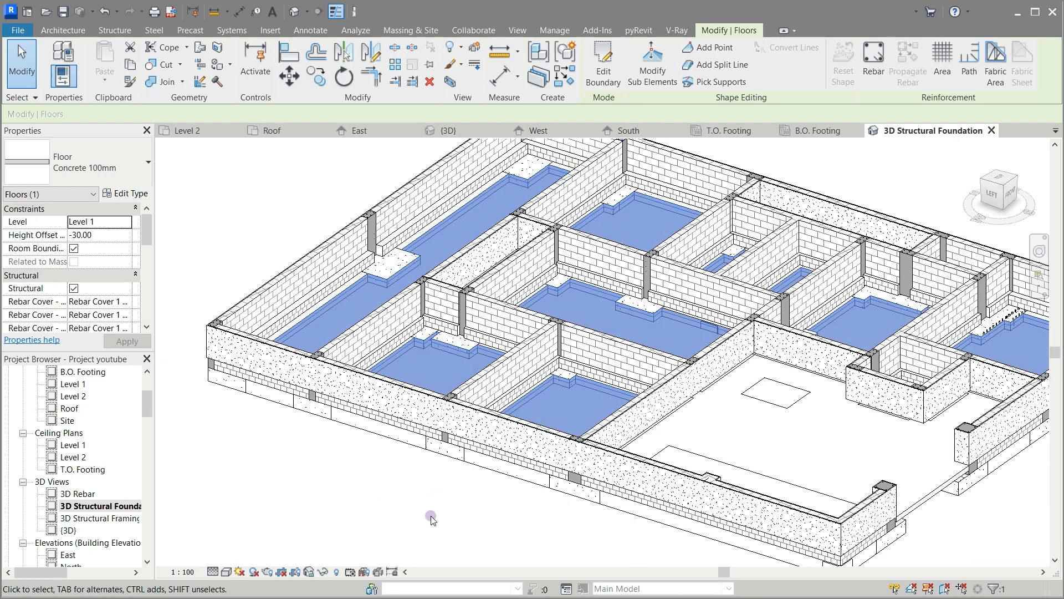
pyautogui.click(331, 571)
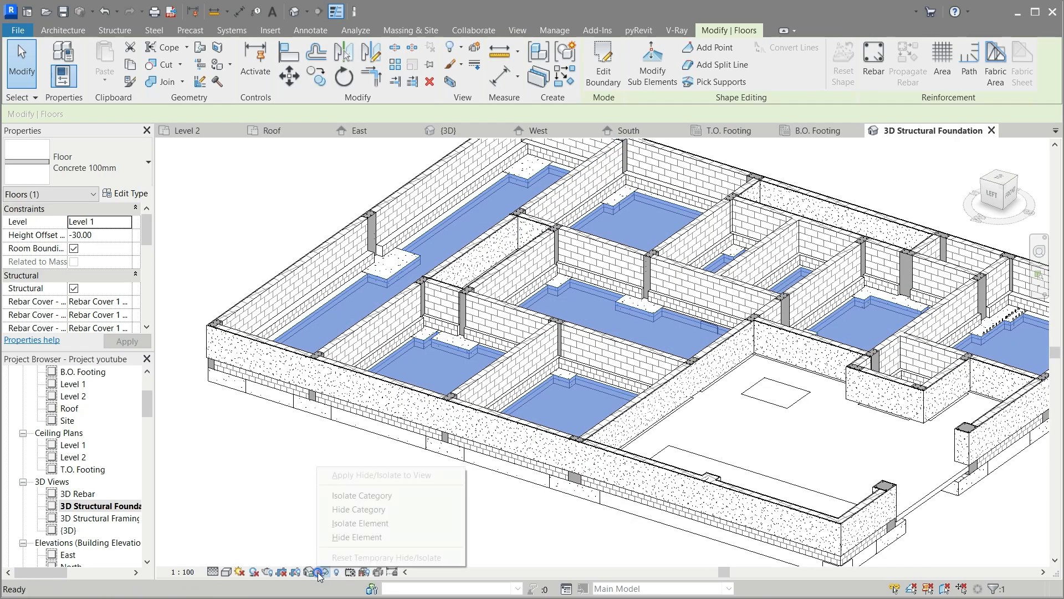
pyautogui.click(333, 540)
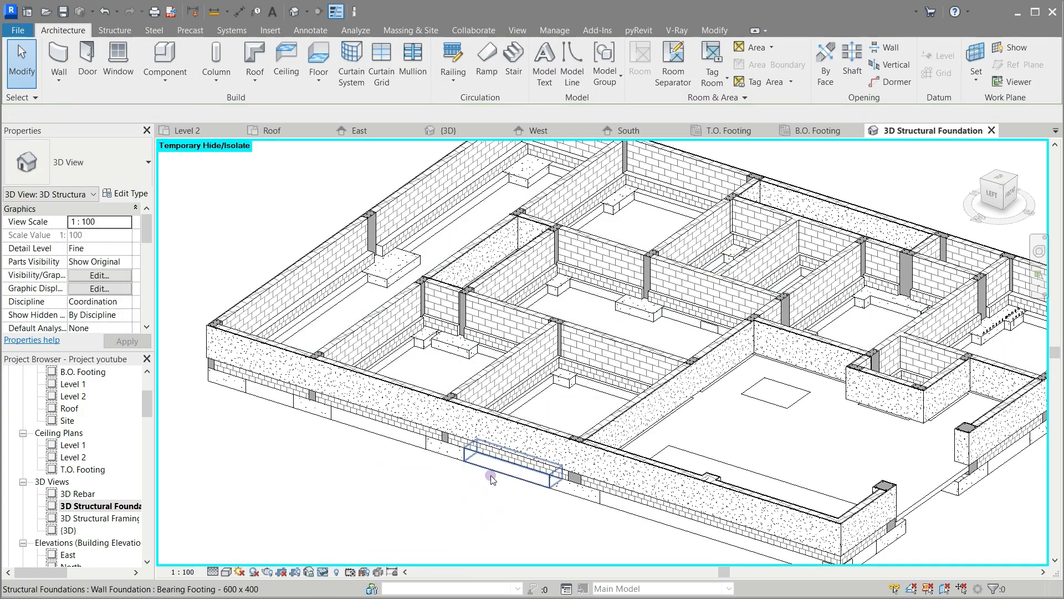
# Step: Set the 3D view's visual style to Consistent Colors and inspect the earth floor between the footings
pyautogui.click(539, 400)
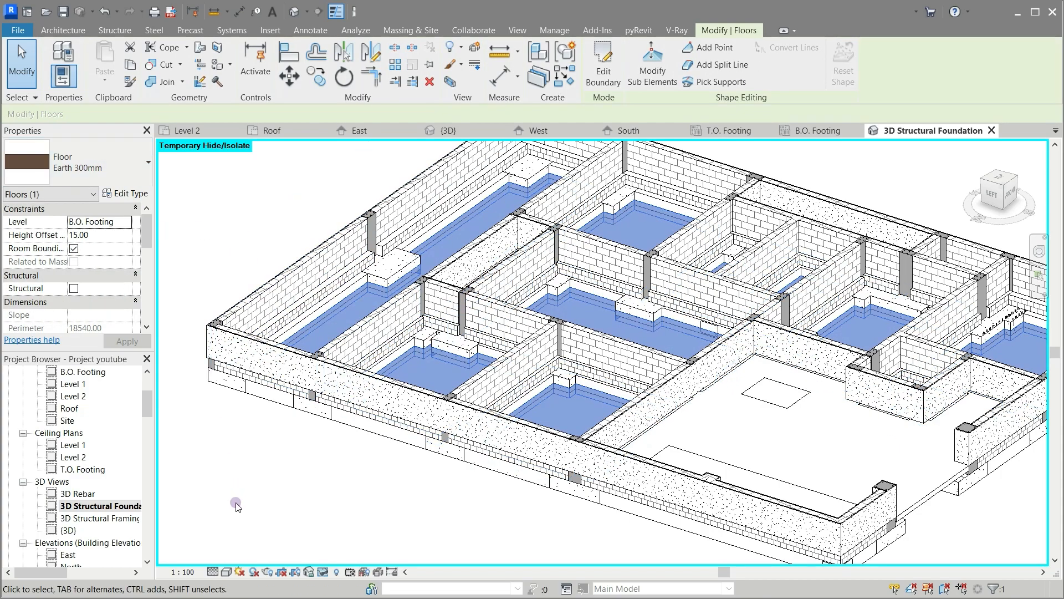
pyautogui.click(226, 572)
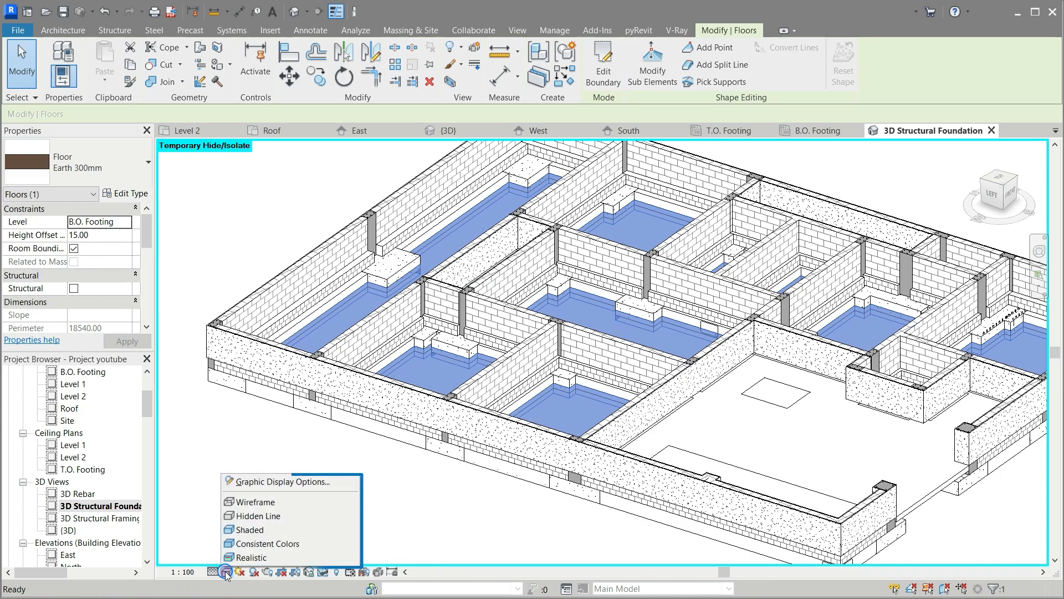
pyautogui.click(268, 543)
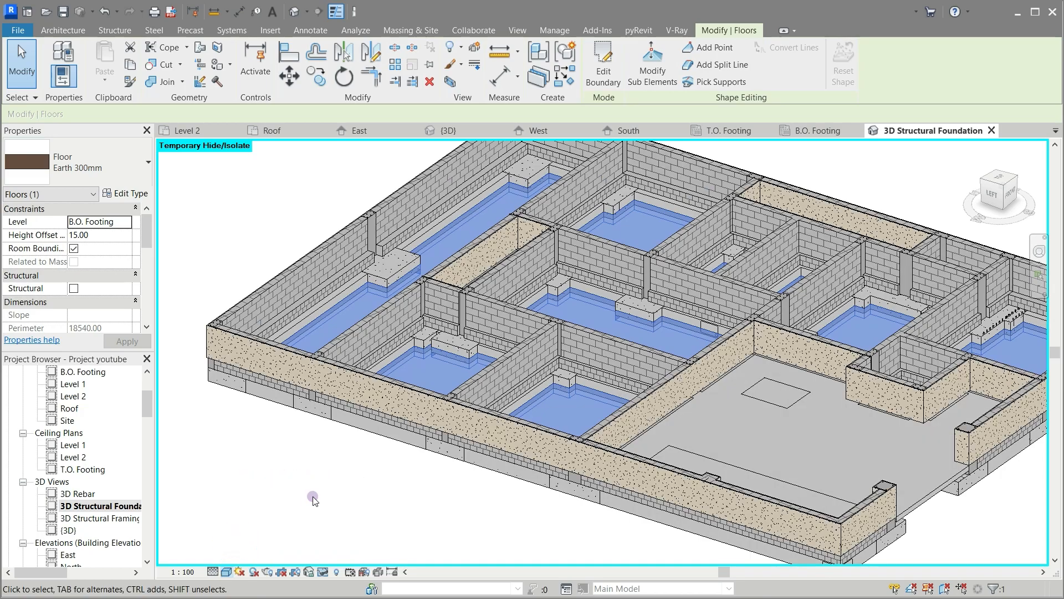
pyautogui.click(313, 501)
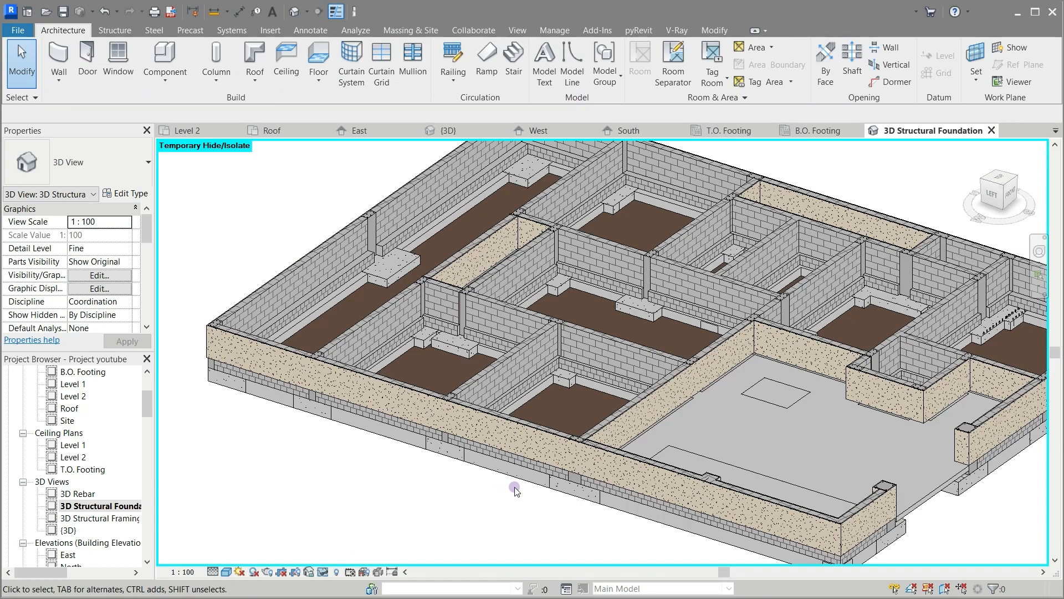
pyautogui.scroll(3, 515, 491)
pyautogui.scroll(2, 515, 491)
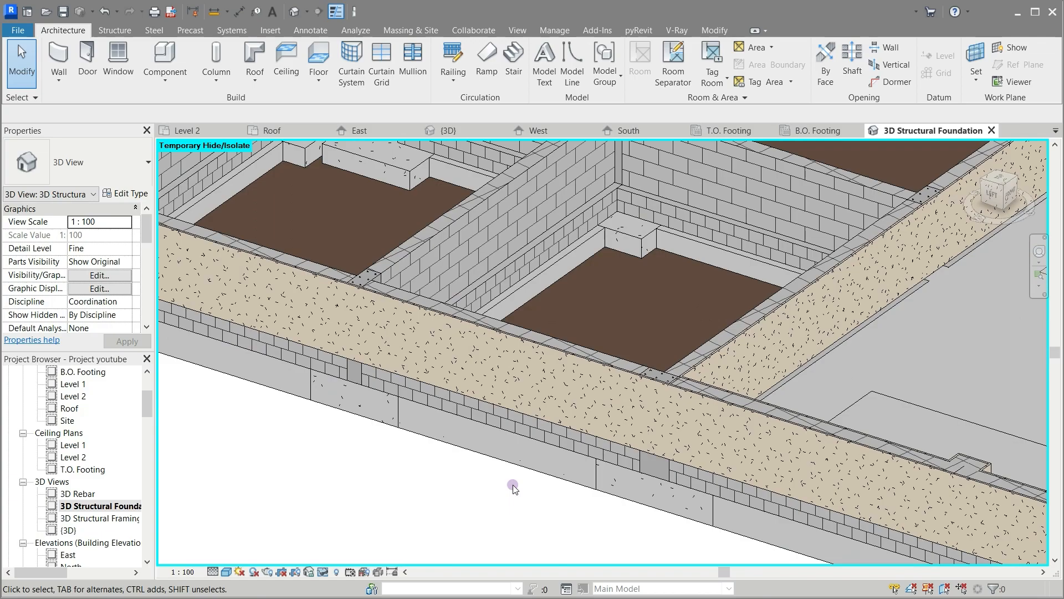
pyautogui.scroll(-2, 513, 484)
pyautogui.scroll(-3, 513, 484)
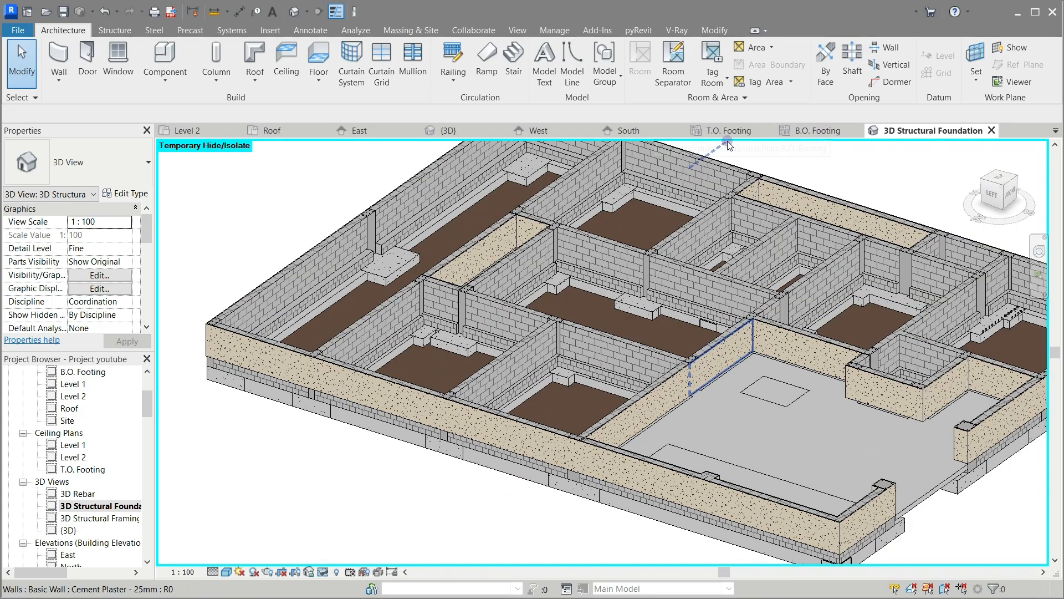
# Step: Close the South, West and East elevation views
pyautogui.click(678, 130)
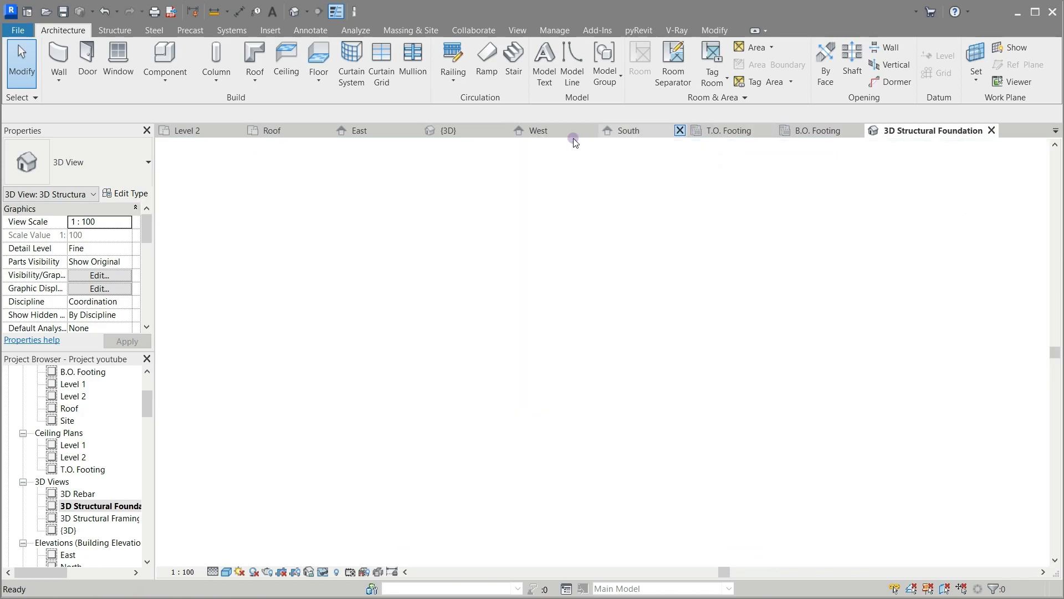
pyautogui.click(681, 130)
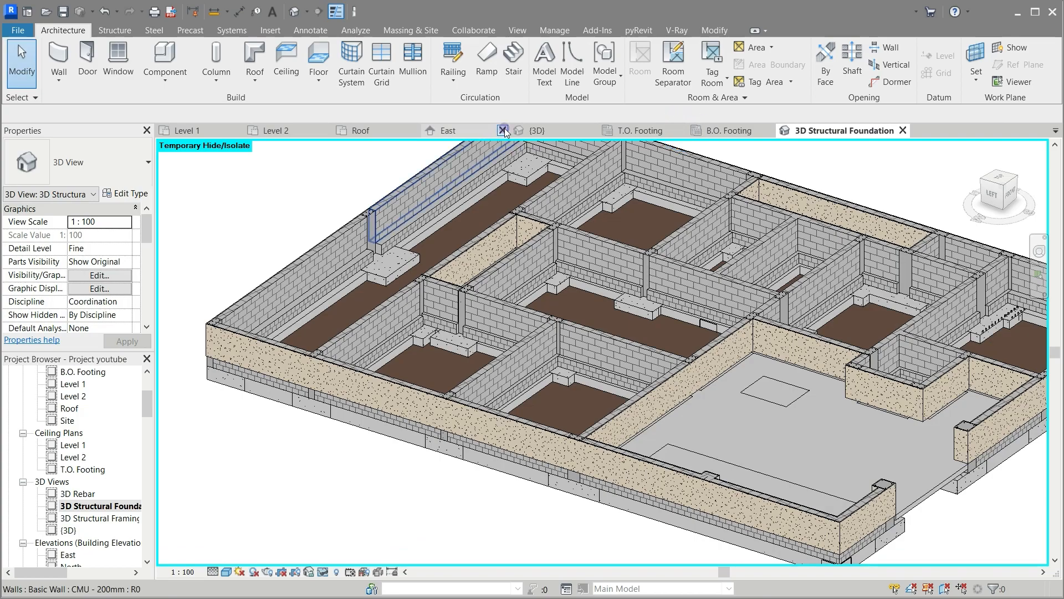
pyautogui.click(503, 130)
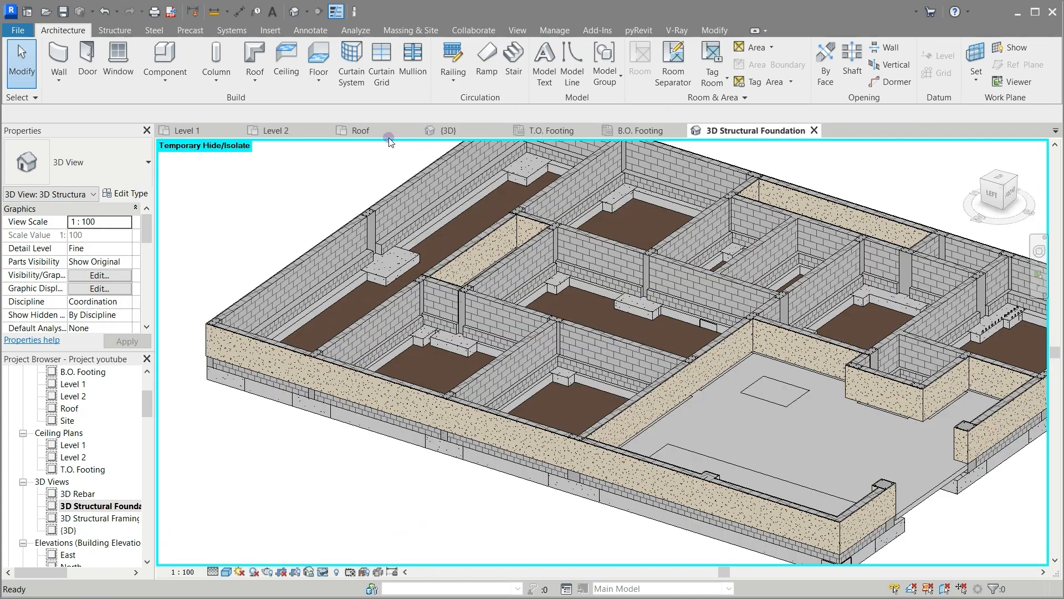
# Step: Return to the B.O. Footing structural plan and reset its temporary hide/isolate
pyautogui.click(635, 130)
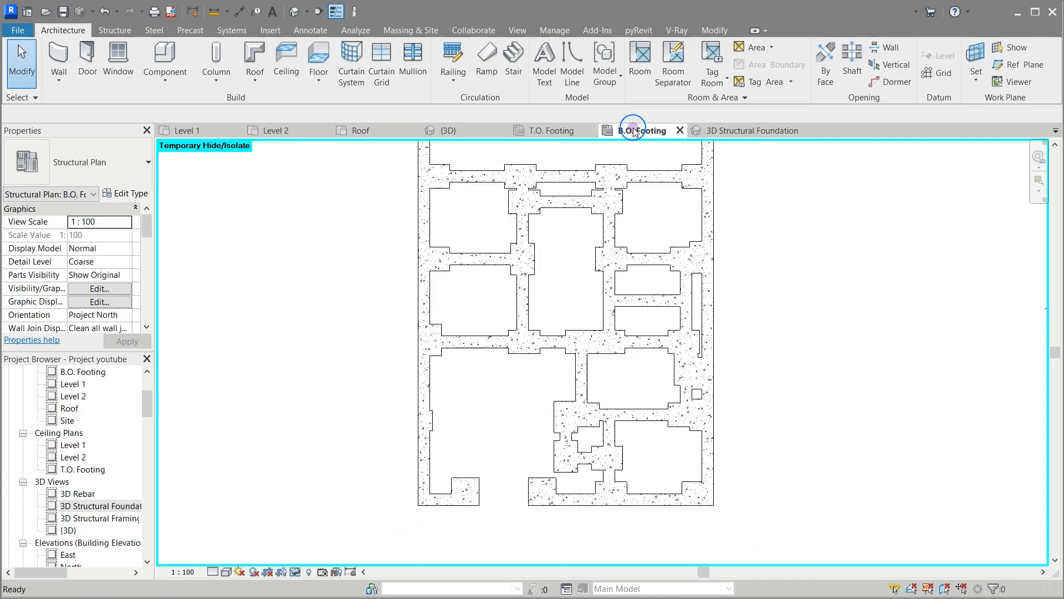
pyautogui.click(294, 570)
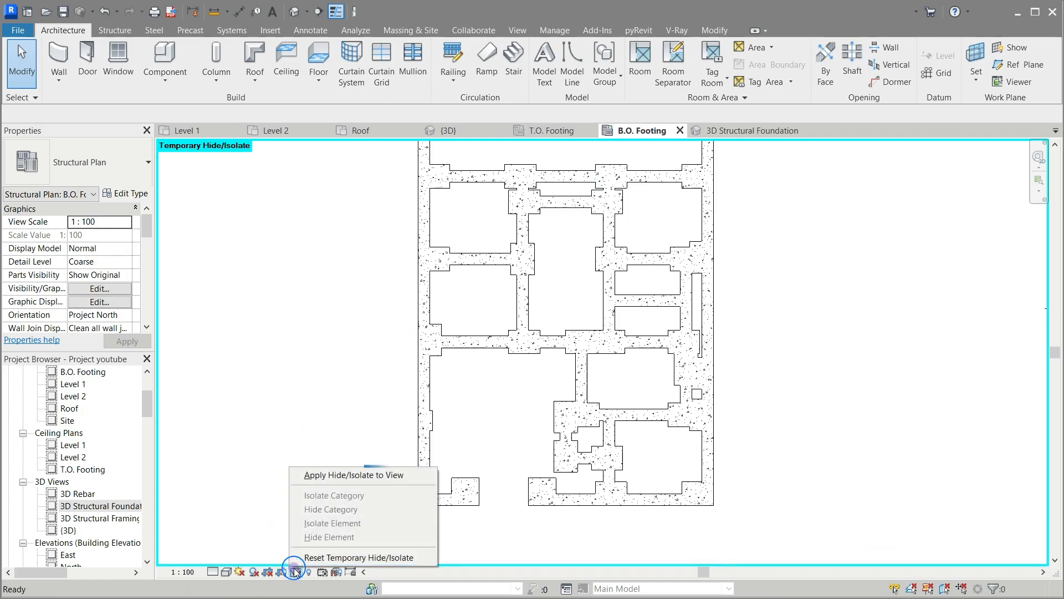
pyautogui.click(308, 559)
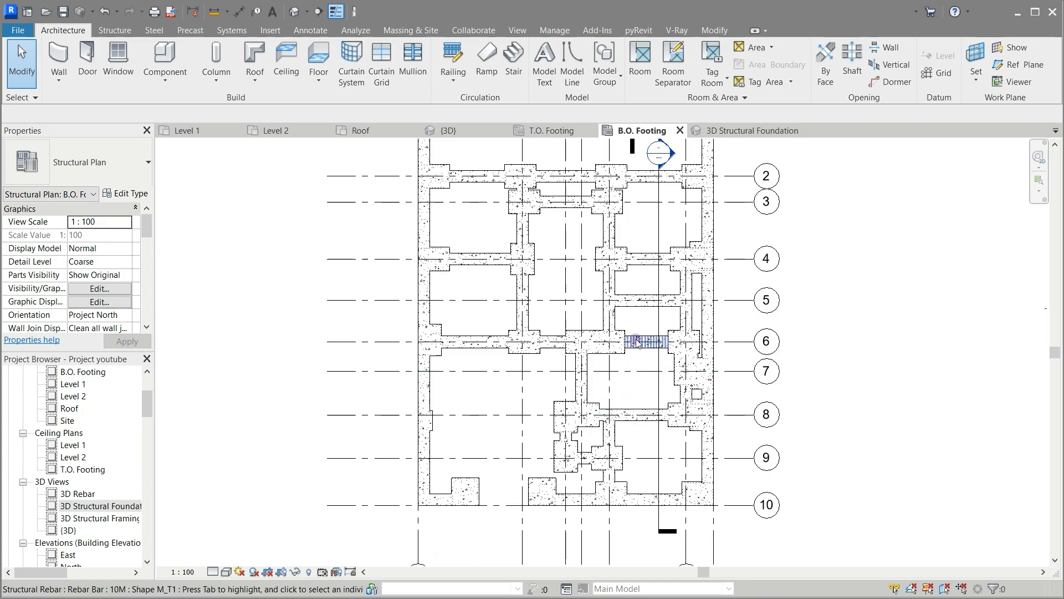
# Step: Open the detail view of the footing near grid 1 from its section marker in the B.O. Footing plan
pyautogui.scroll(-2, 616, 507)
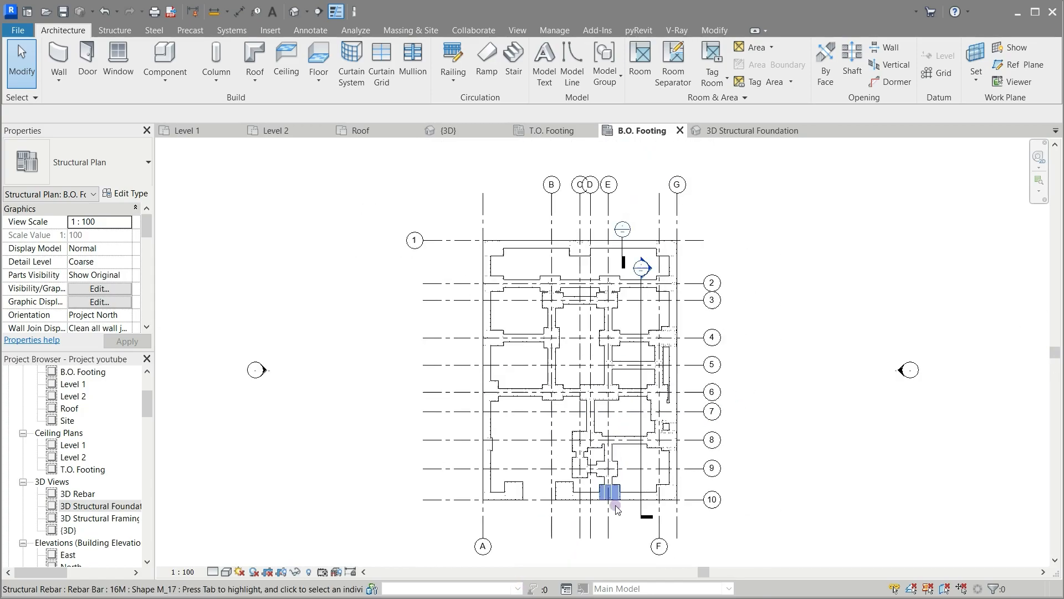
pyautogui.scroll(2, 623, 193)
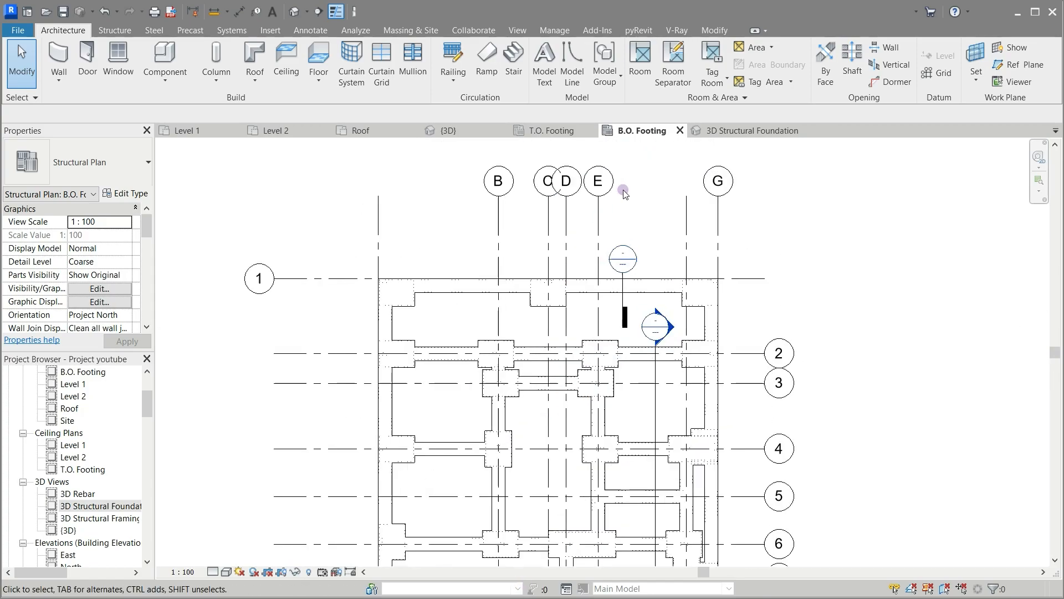
pyautogui.doubleClick(624, 258)
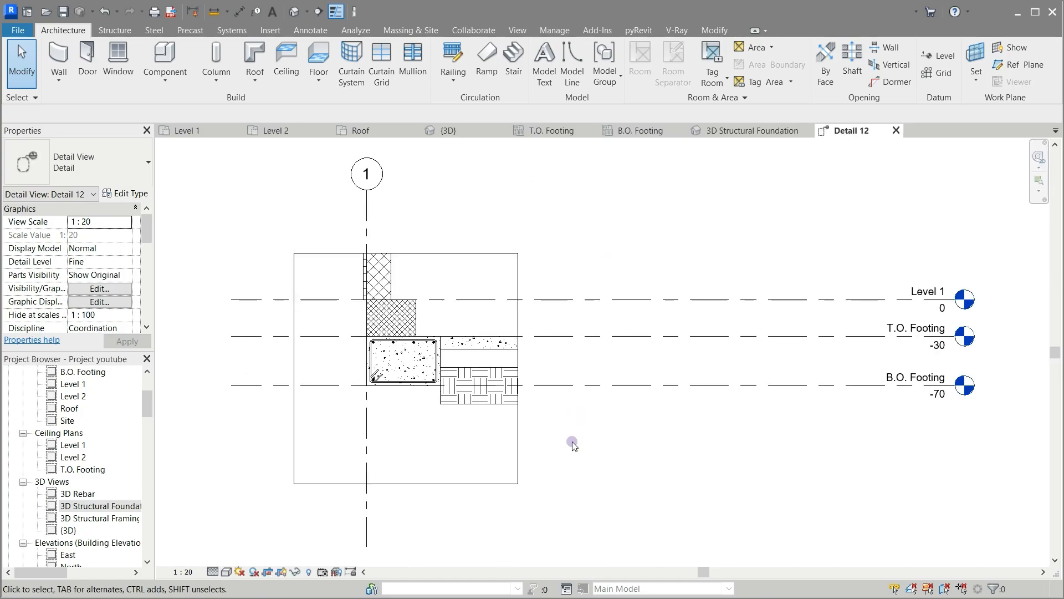
pyautogui.scroll(3, 465, 462)
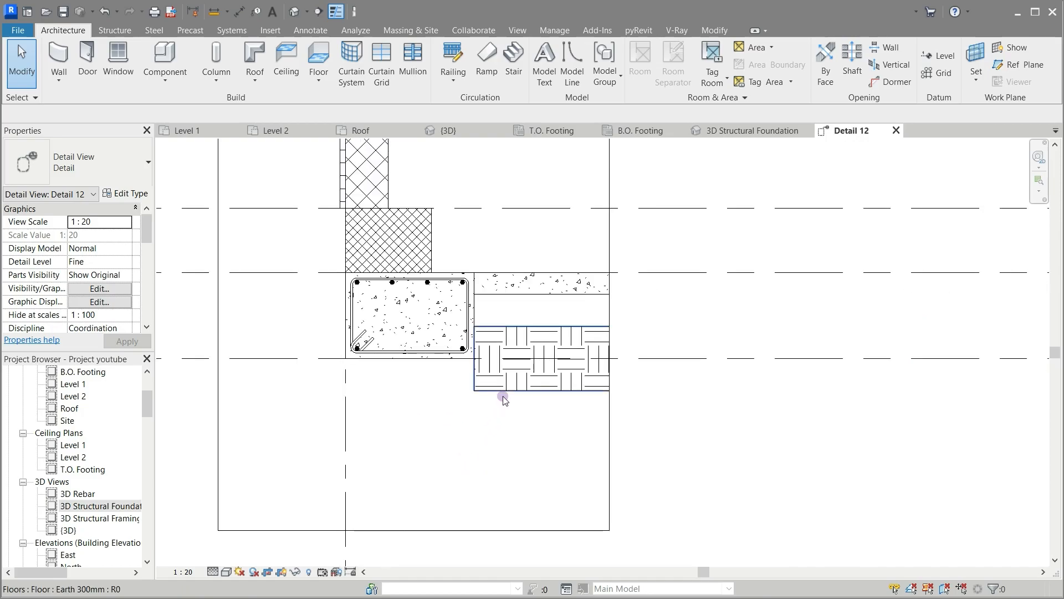
# Step: Set the Earth 300mm floor's height offset from the B.O. Footing level to 30 in the detail view
pyautogui.click(499, 419)
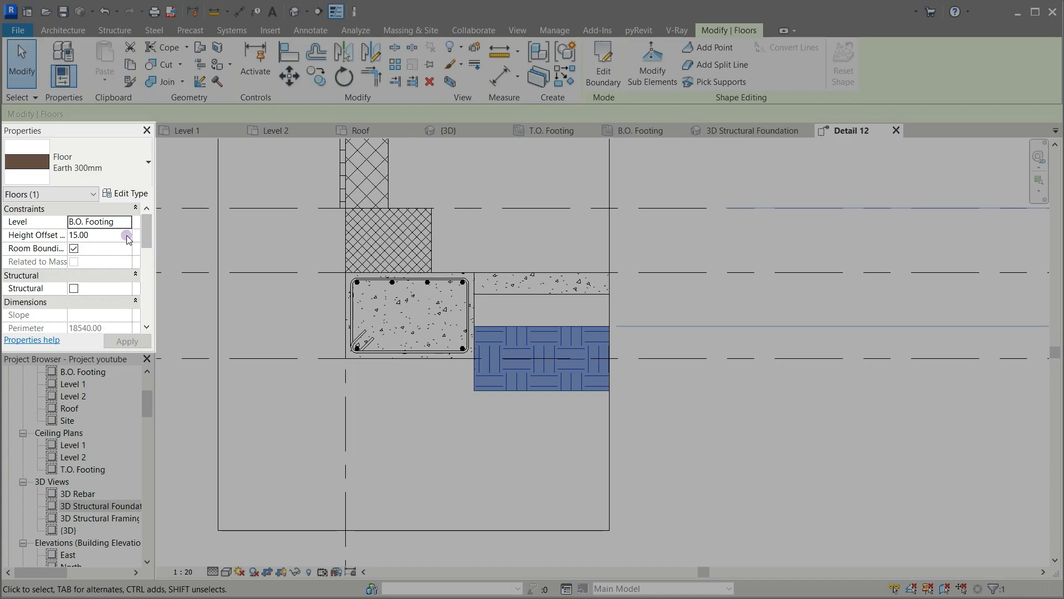
pyautogui.click(127, 237)
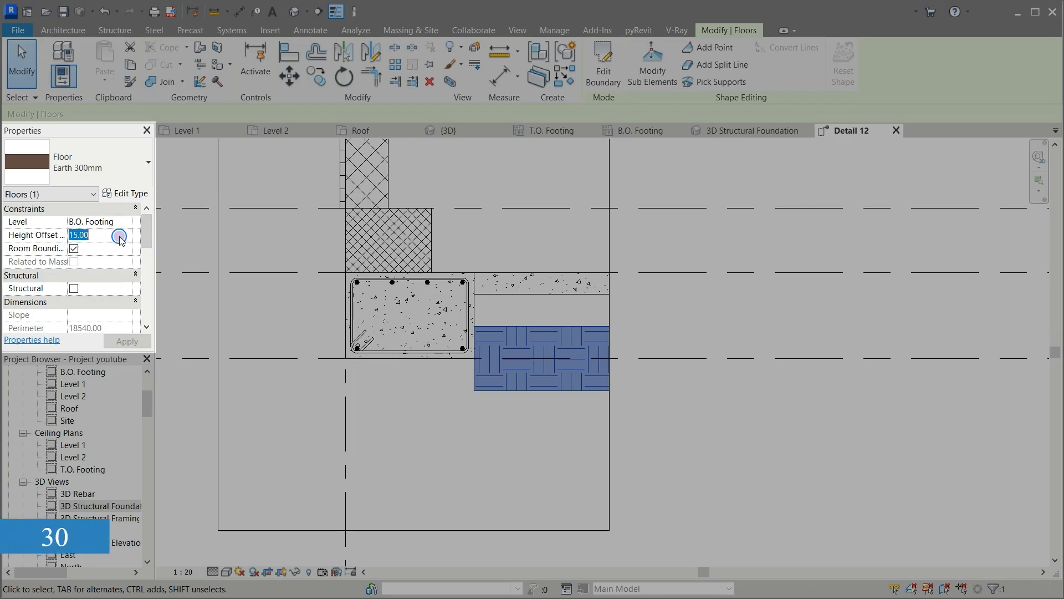
pyautogui.write('0')
pyautogui.press('Return')
pyautogui.write('30')
pyautogui.press('Return')
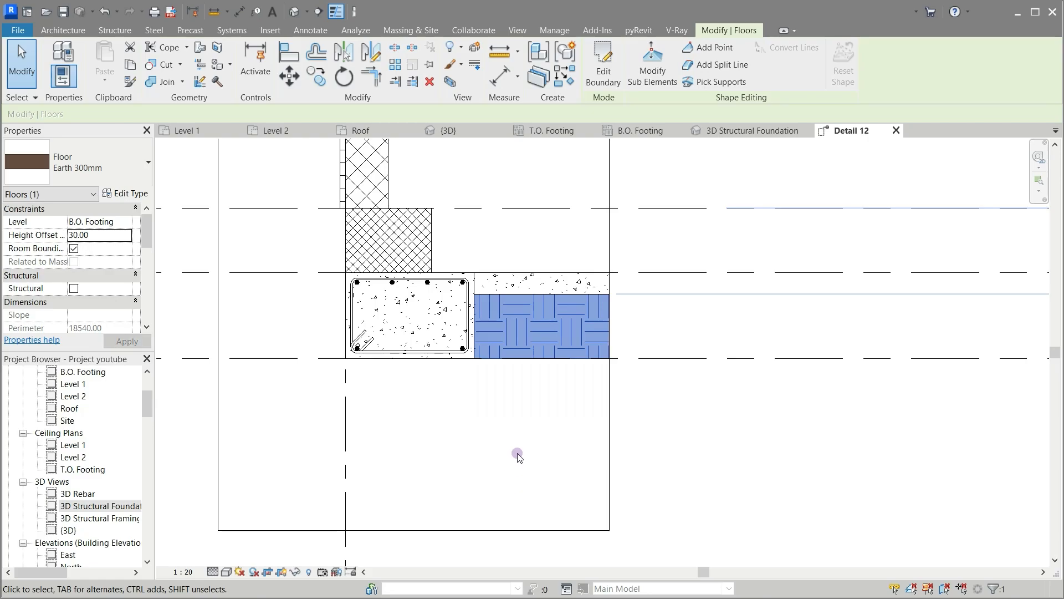
pyautogui.click(517, 454)
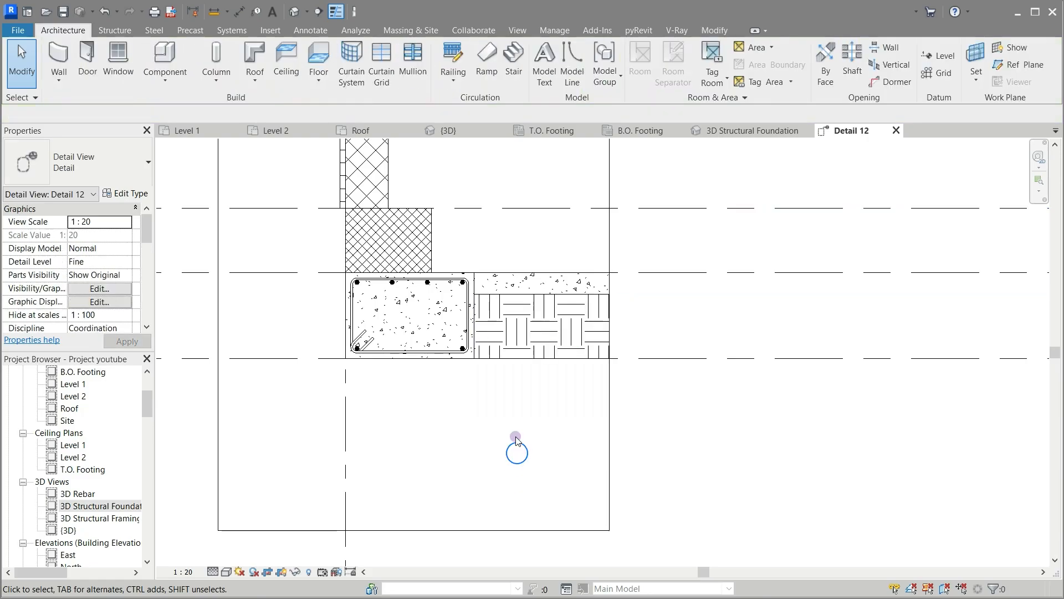
pyautogui.click(528, 366)
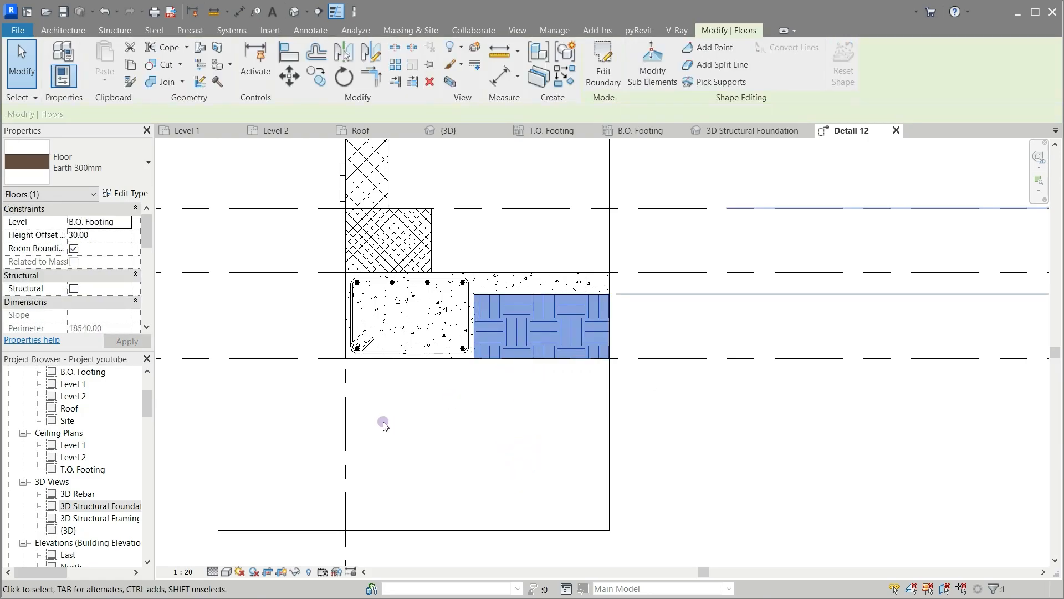
pyautogui.scroll(-3, 337, 463)
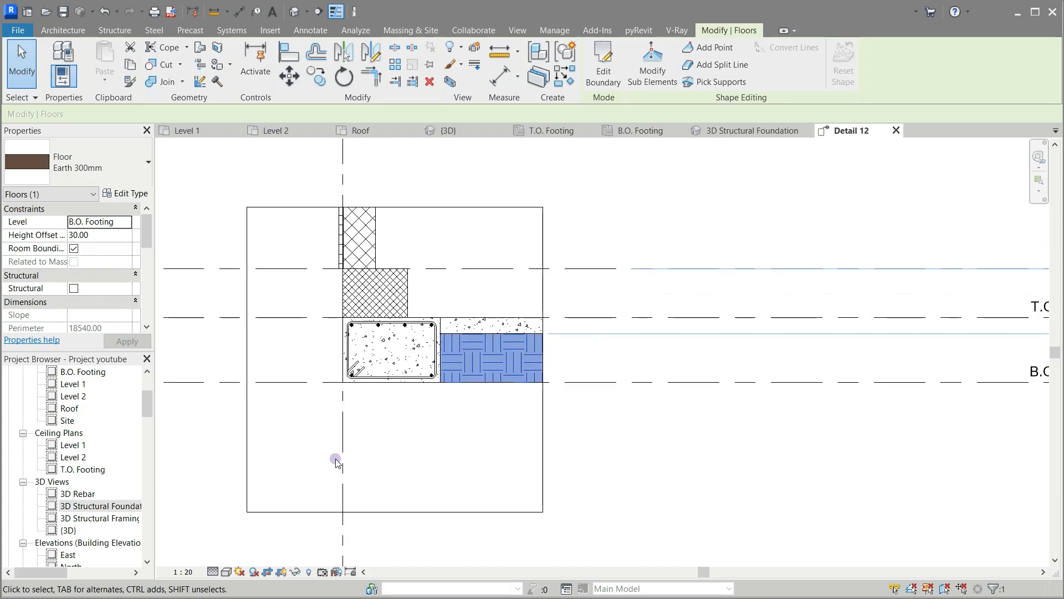
pyautogui.click(447, 467)
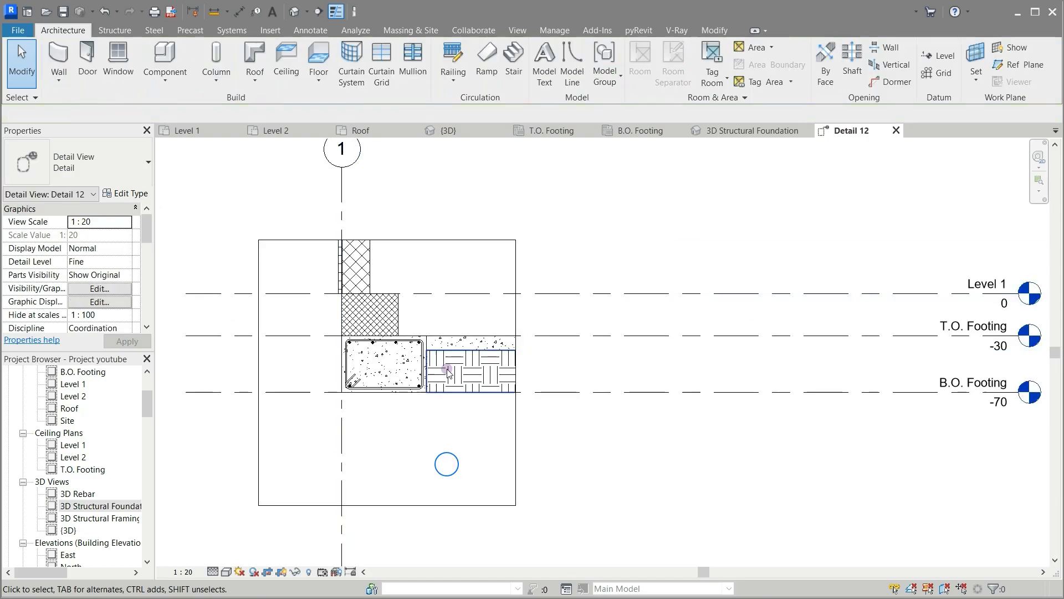
# Step: Return to the 3D Structural Foundation view and reset its temporary hide/isolate
pyautogui.click(464, 340)
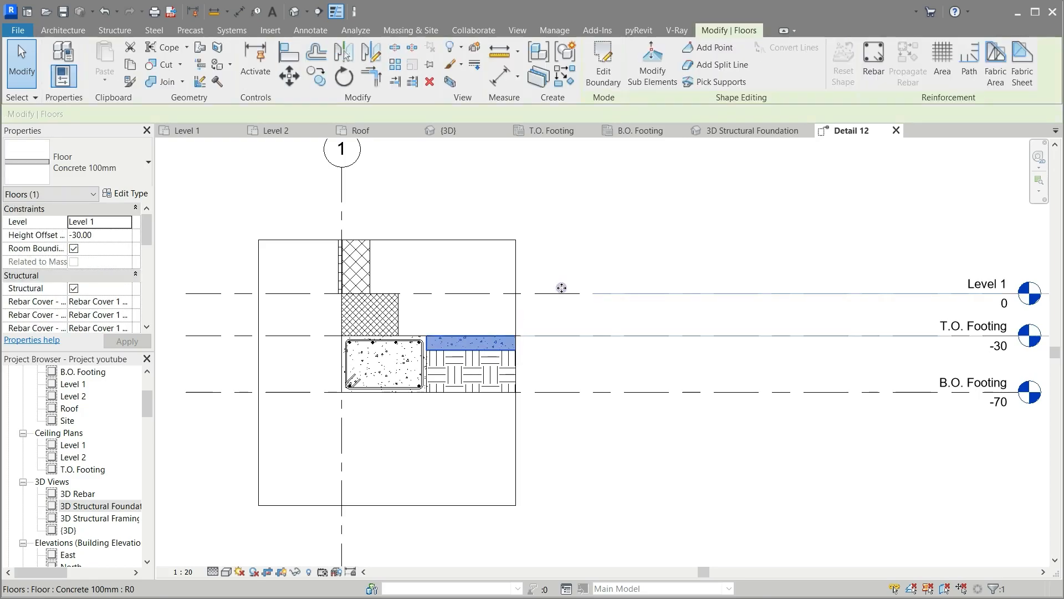
pyautogui.click(739, 136)
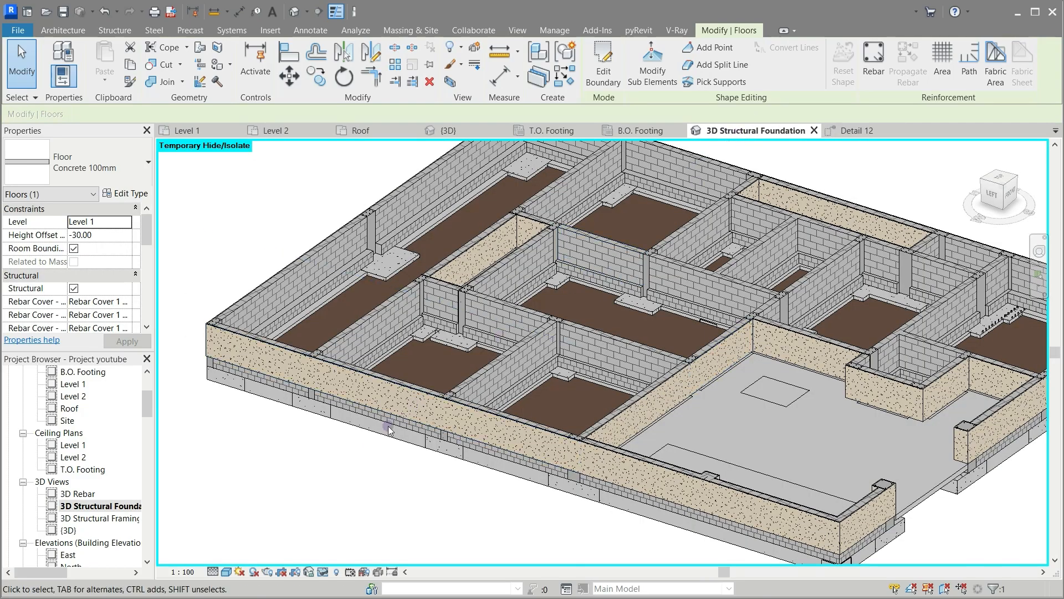
pyautogui.click(324, 572)
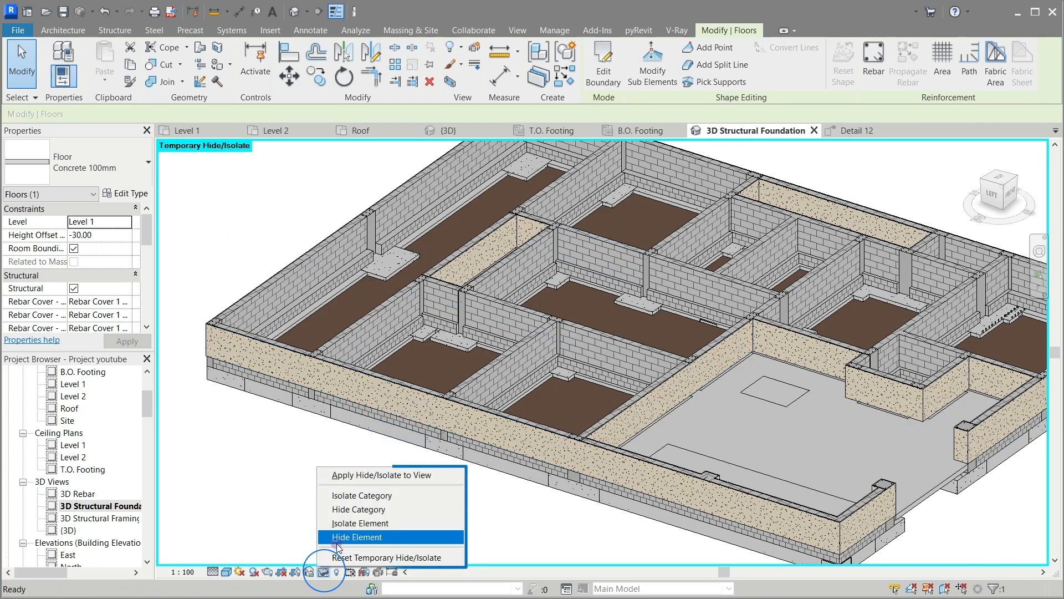
pyautogui.click(336, 557)
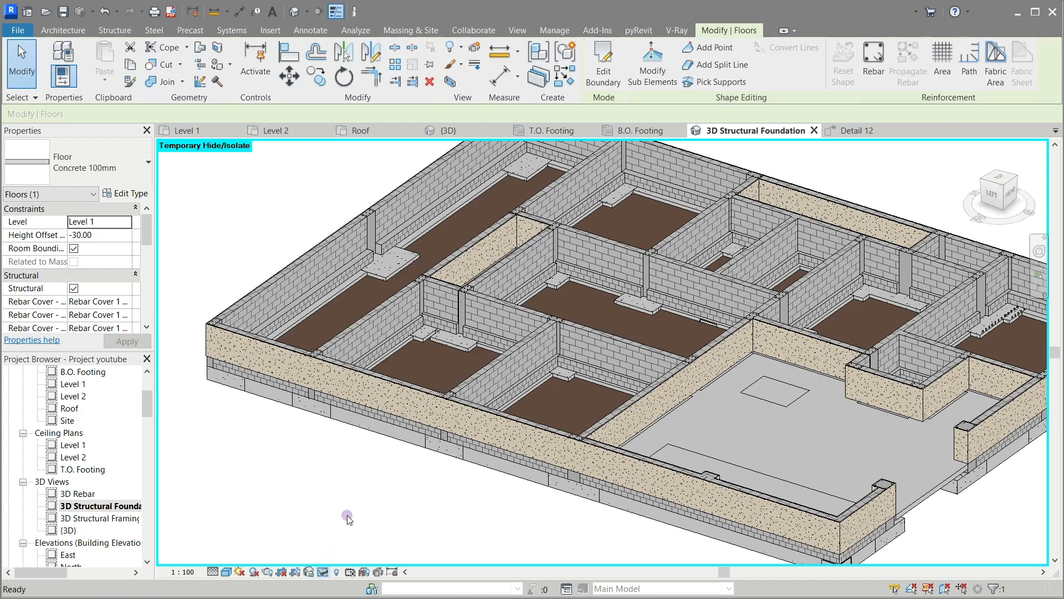
pyautogui.click(348, 518)
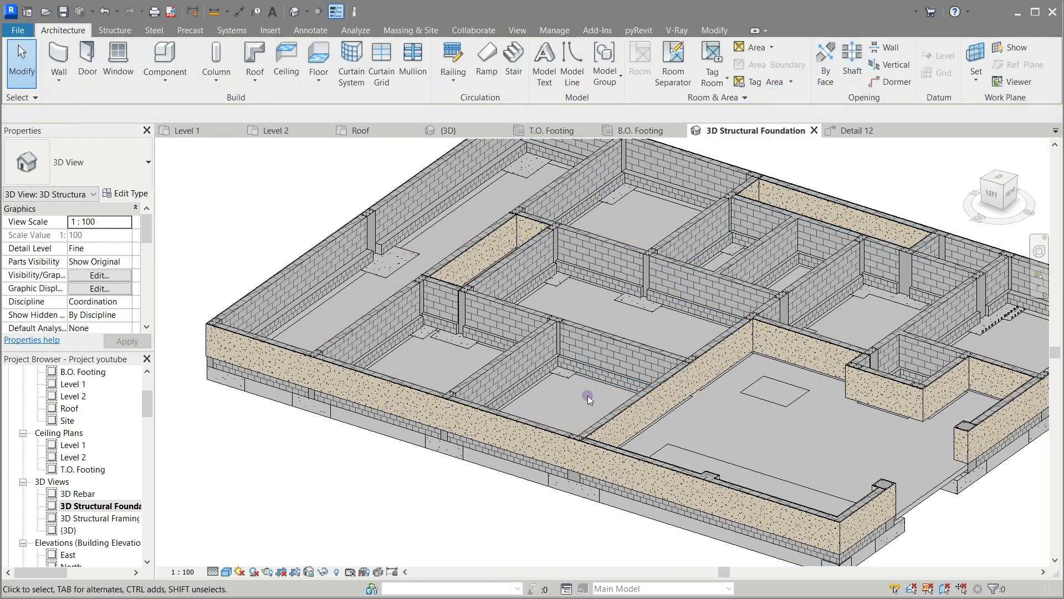
# Step: Check the Concrete 100mm floor selected in Detail 12 against the 3D view and set its height offset from Level 1 to 0
pyautogui.click(846, 132)
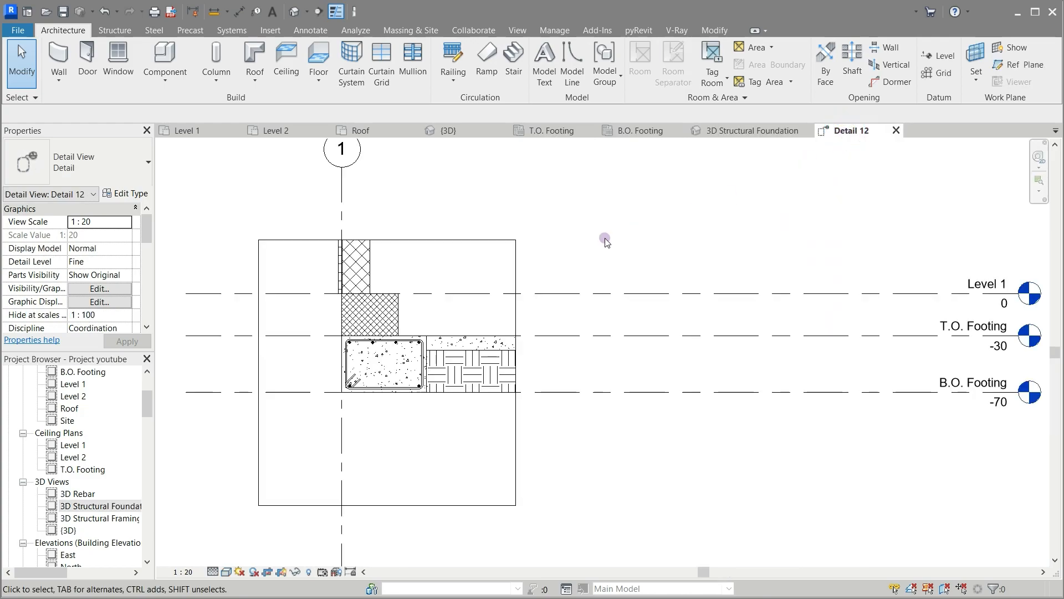
pyautogui.click(485, 338)
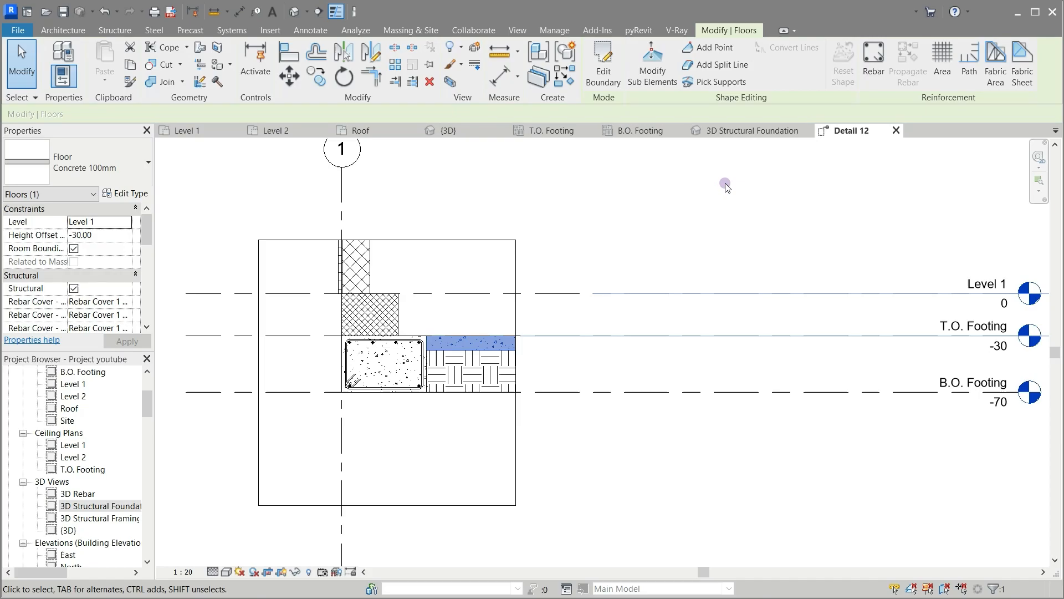
pyautogui.click(739, 132)
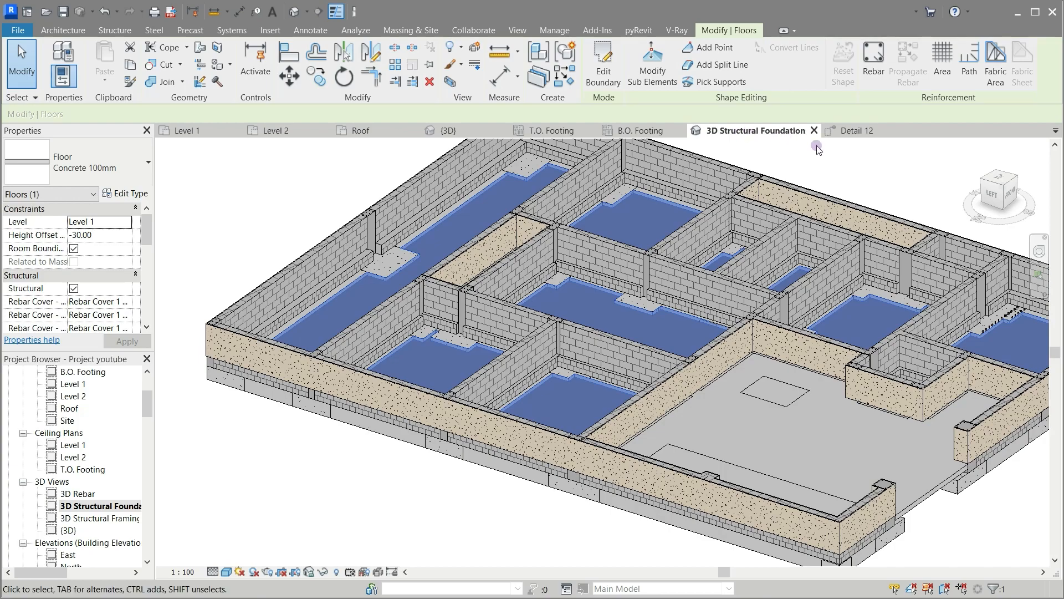
pyautogui.click(845, 133)
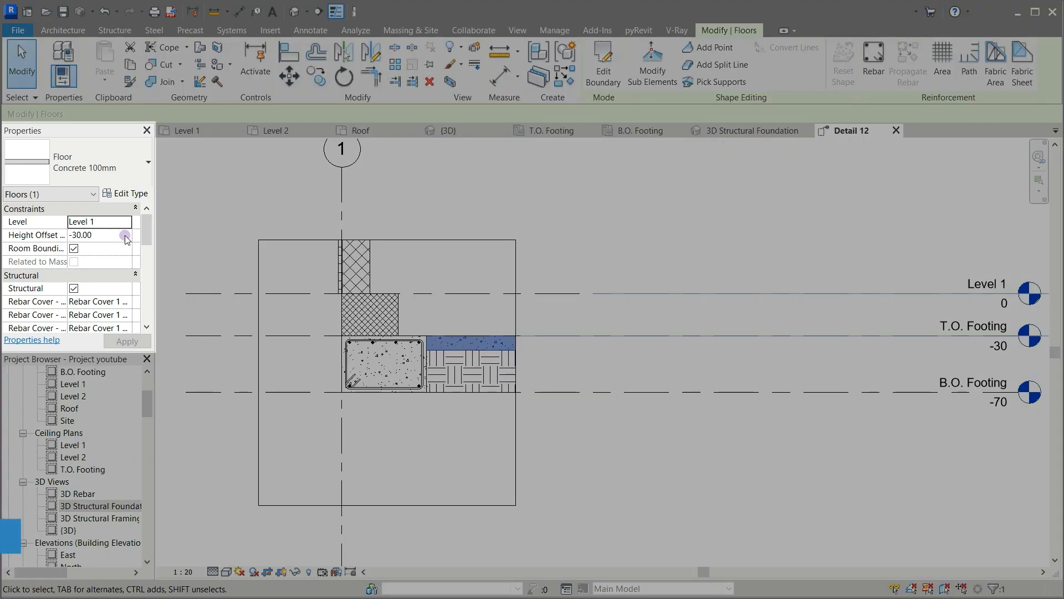
pyautogui.click(120, 235)
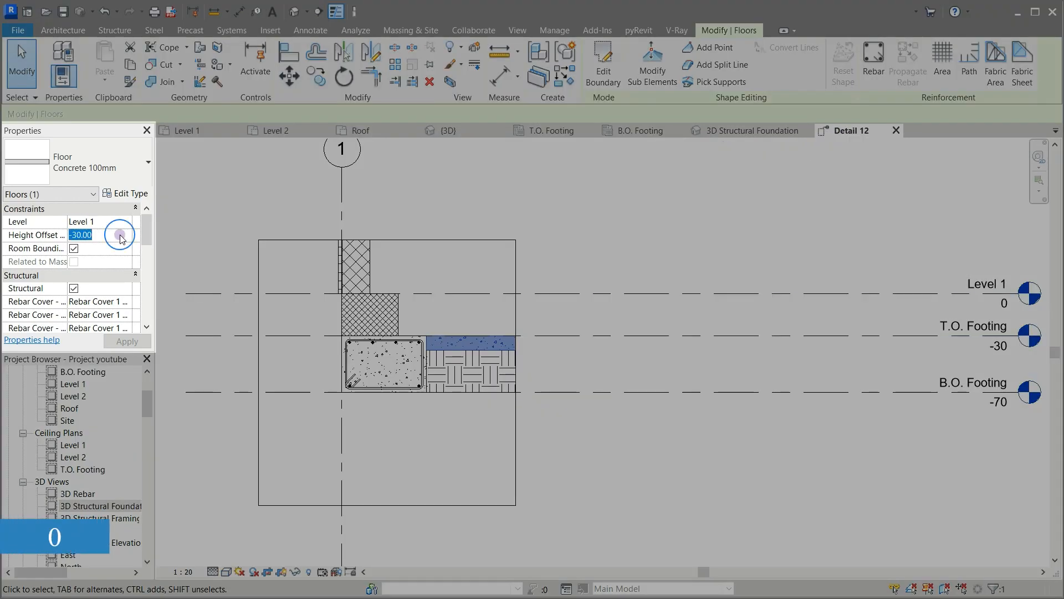
pyautogui.write('0')
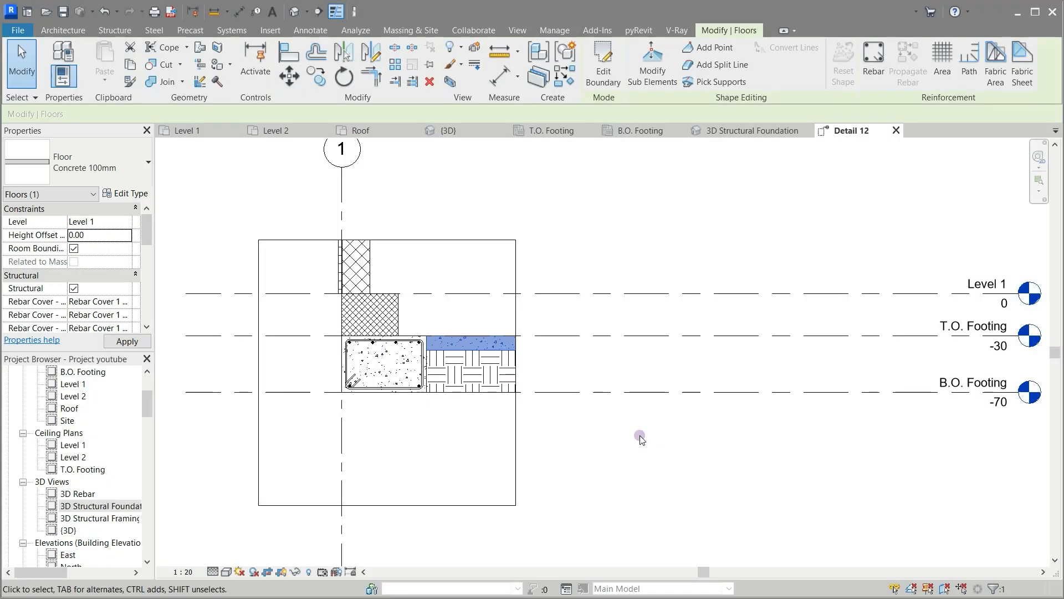
pyautogui.click(638, 436)
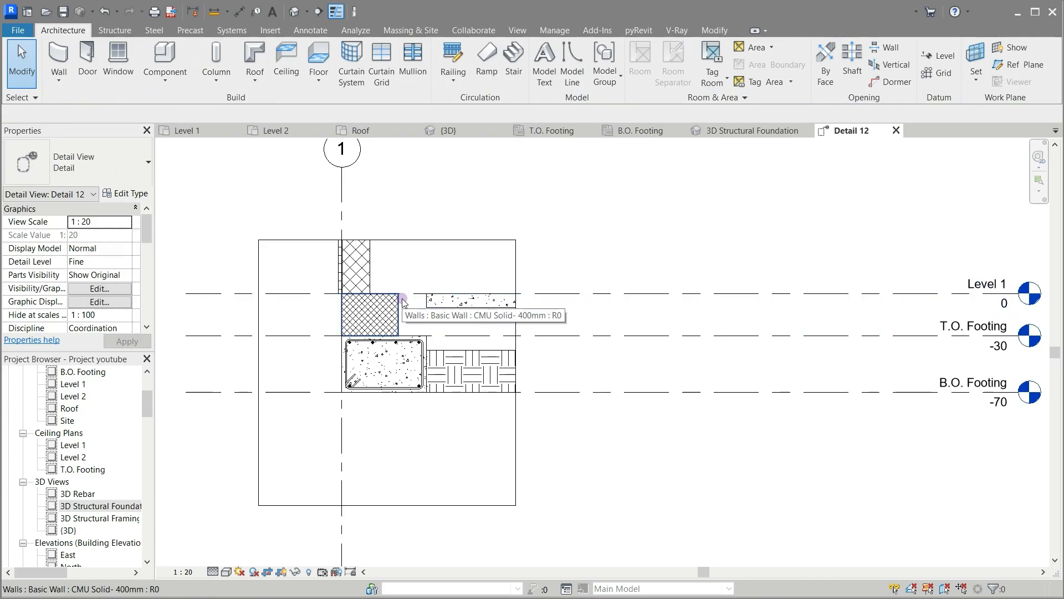
# Step: Rename the earth floor's type to Earth 400mm
pyautogui.click(456, 353)
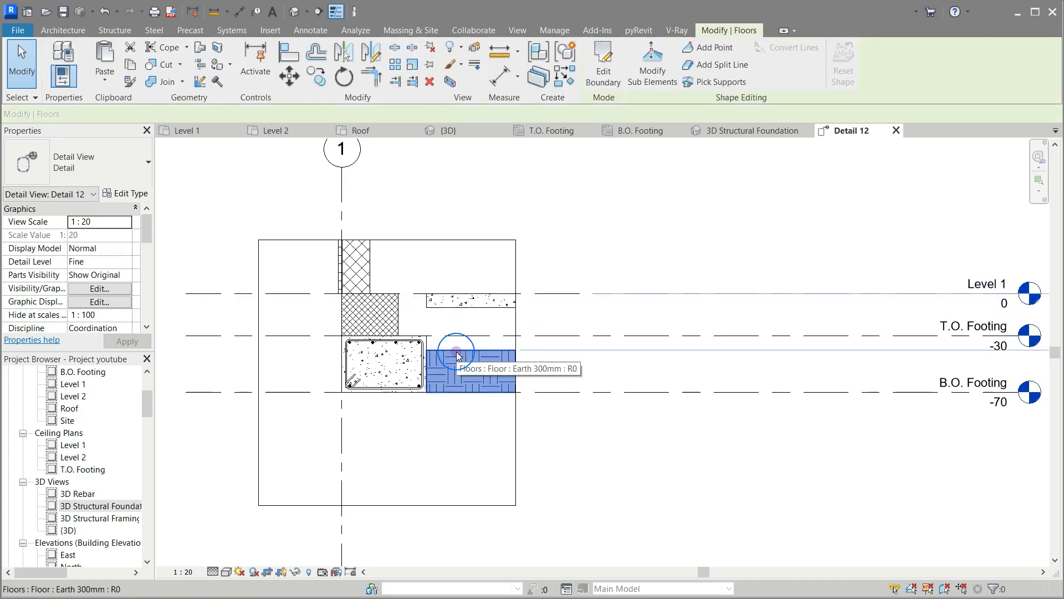
pyautogui.click(124, 193)
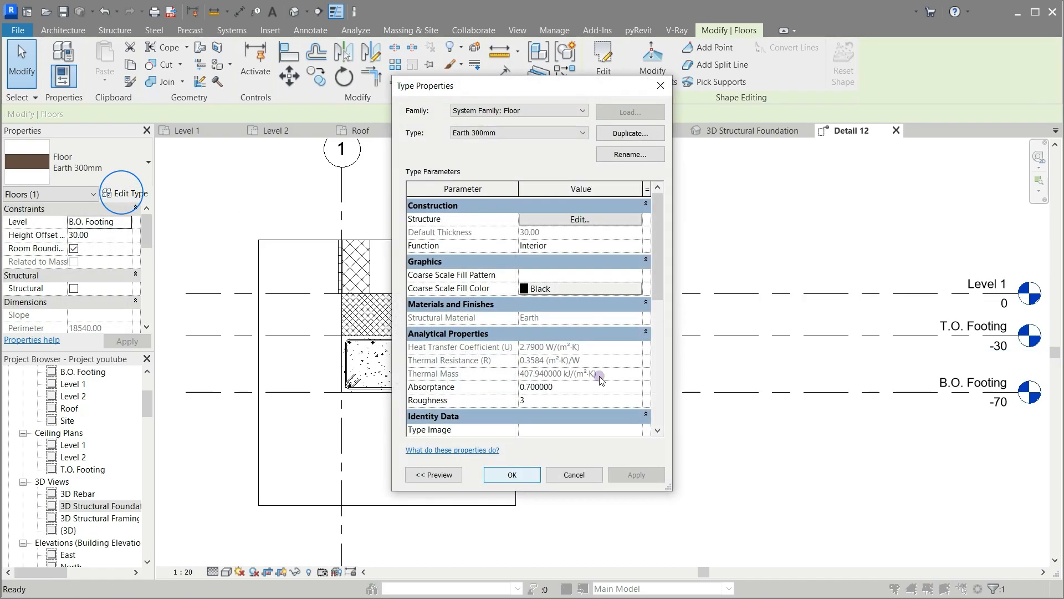
pyautogui.click(649, 156)
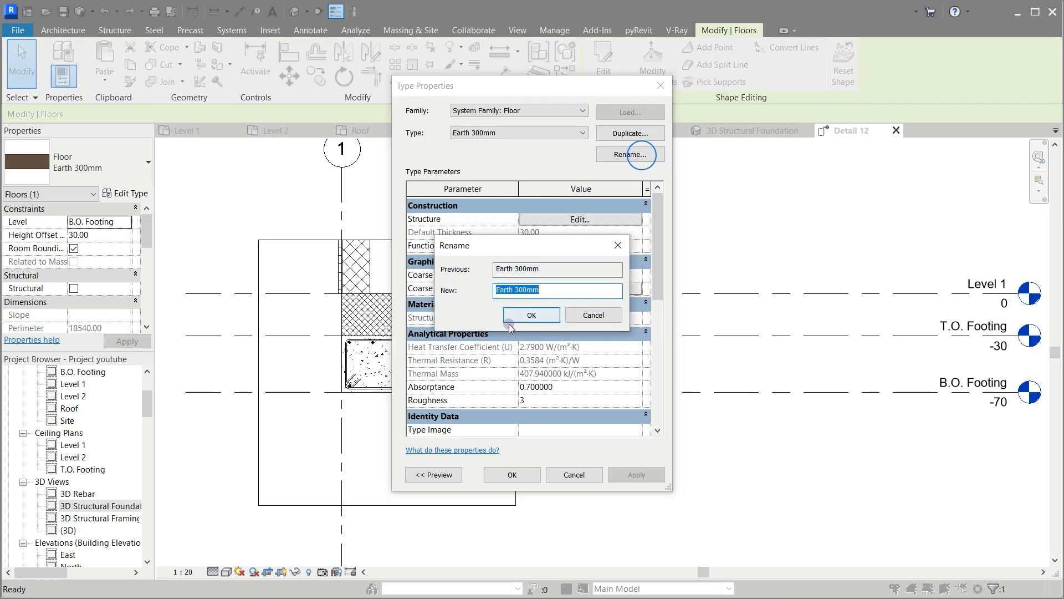
pyautogui.click(517, 292)
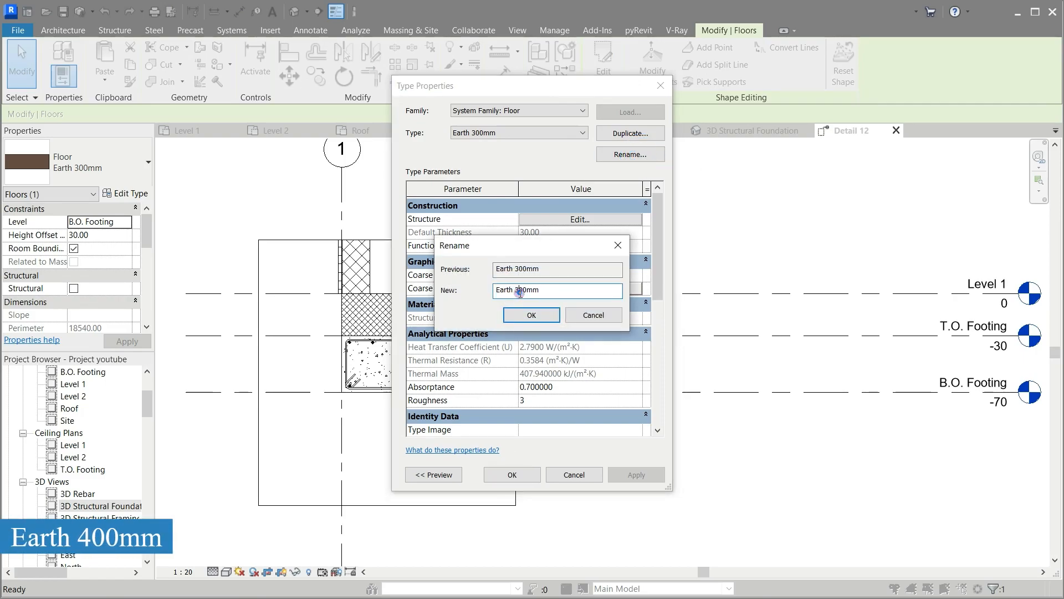
pyautogui.write('4')
pyautogui.click(521, 320)
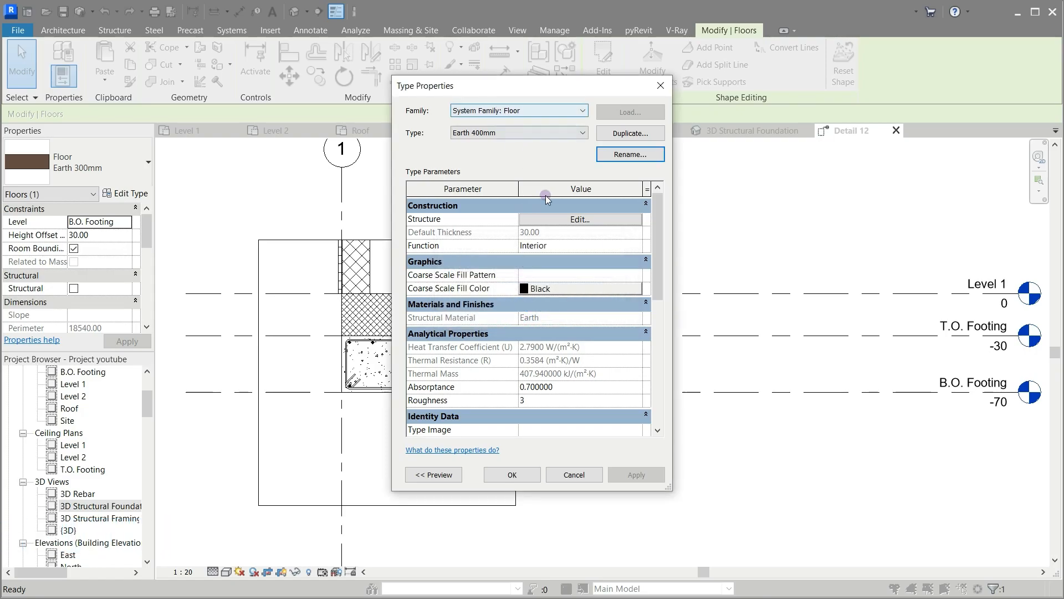
# Step: Set the Earth structure layer's thickness to 40 in the Earth 400mm type's assembly
pyautogui.click(574, 220)
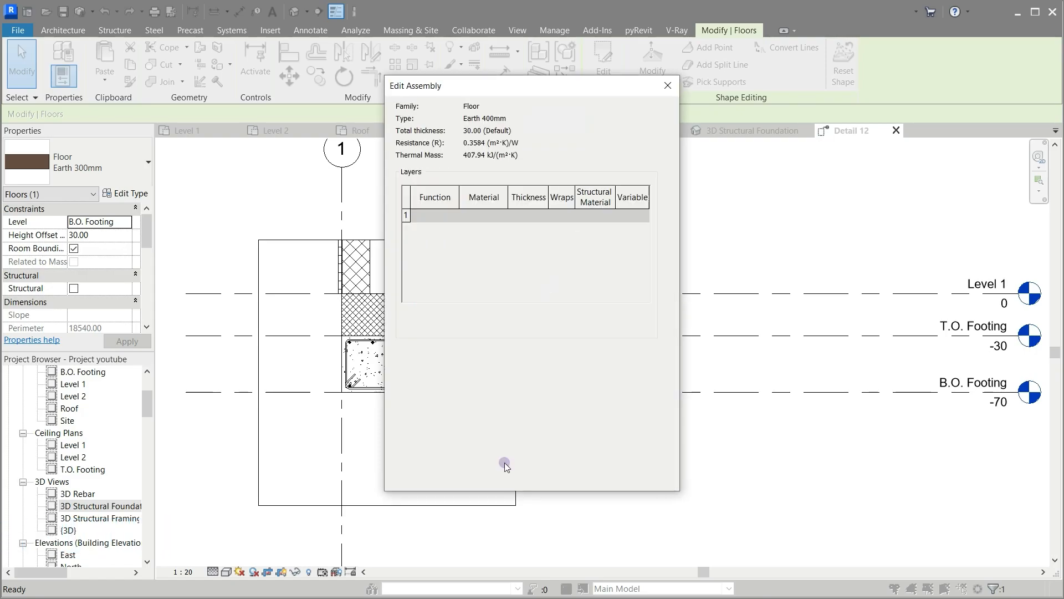
pyautogui.moveTo(515, 230); pyautogui.dragTo(502, 231)
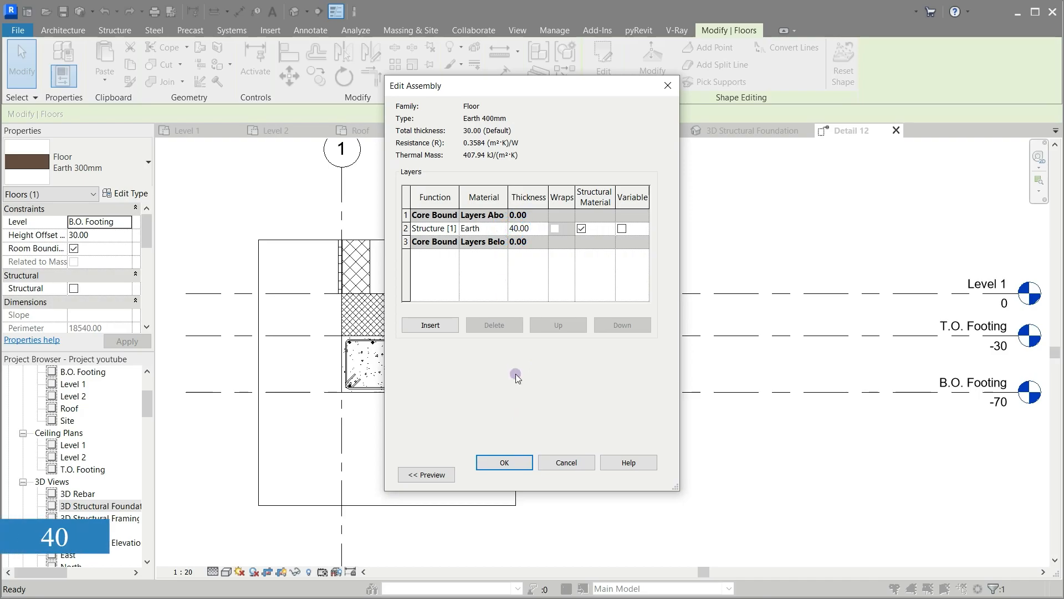
pyautogui.write('4')
pyautogui.click(505, 460)
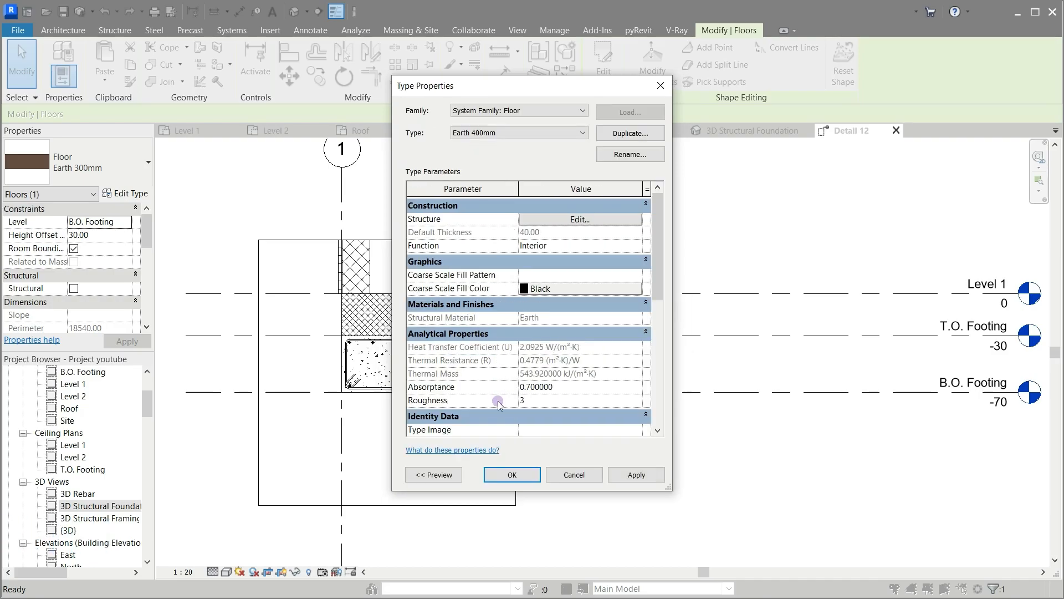
pyautogui.click(512, 475)
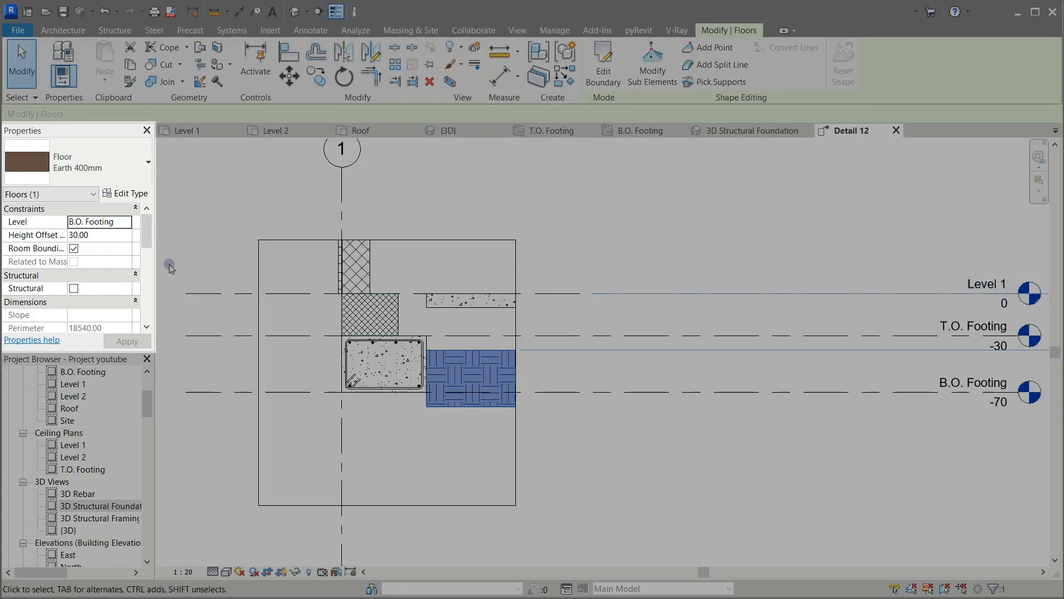
# Step: Set the Earth 400mm floor's height offset from the B.O. Footing level to 40
pyautogui.click(73, 235)
pyautogui.moveTo(72, 234); pyautogui.dragTo(64, 234)
pyautogui.write('4')
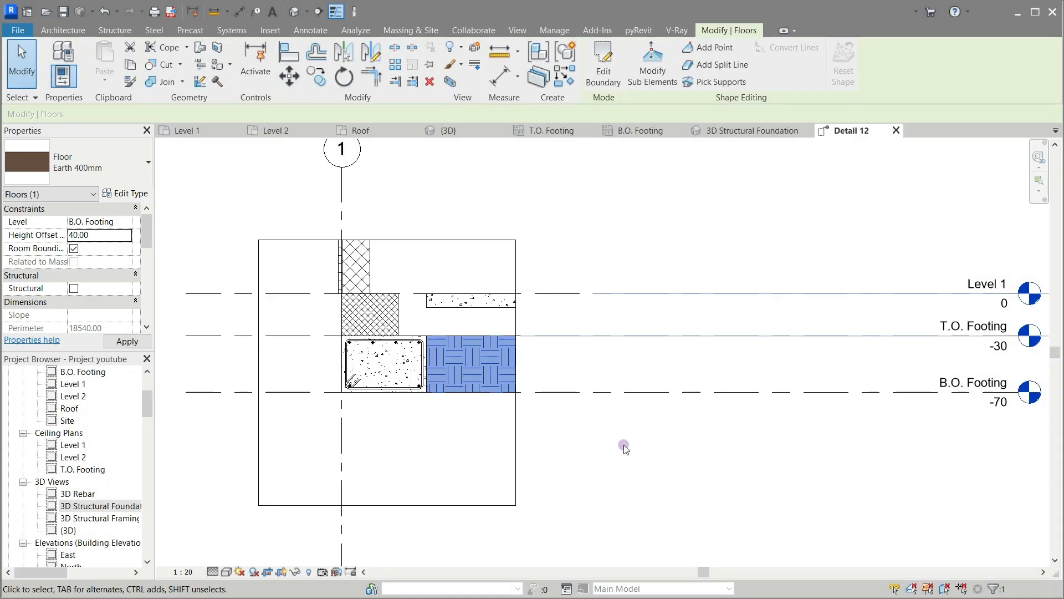
pyautogui.click(623, 446)
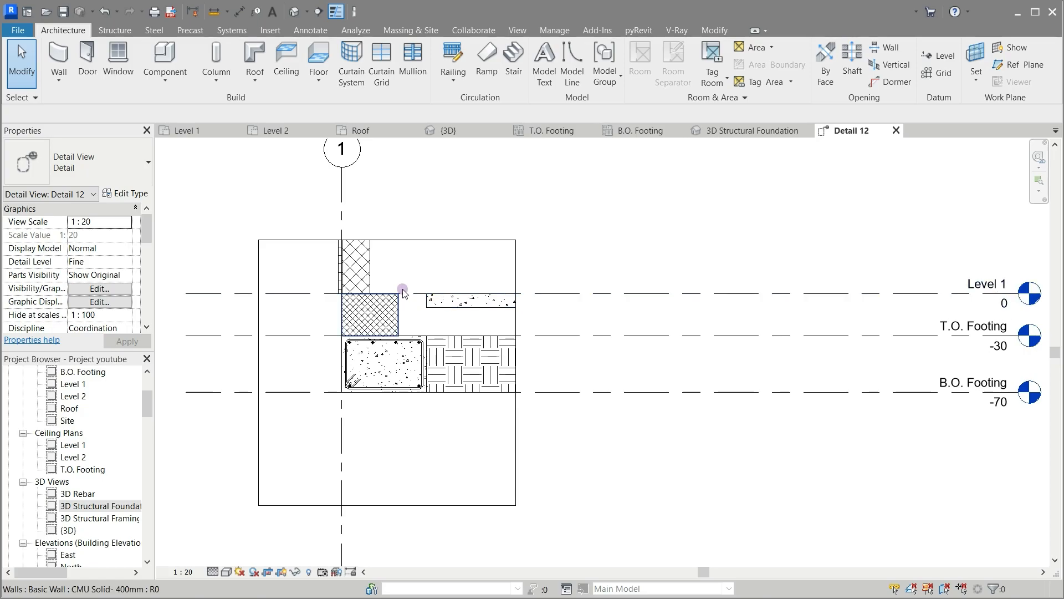
pyautogui.scroll(3, 413, 261)
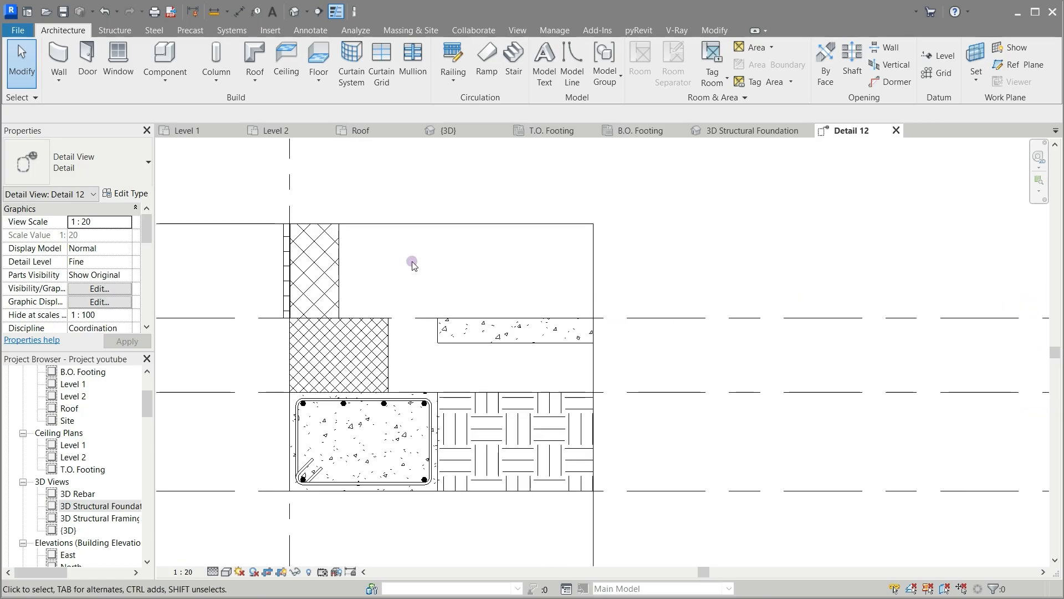
# Step: Set the Concrete 100mm floor's height offset from Level 1 to 10 in the detail view
pyautogui.click(456, 338)
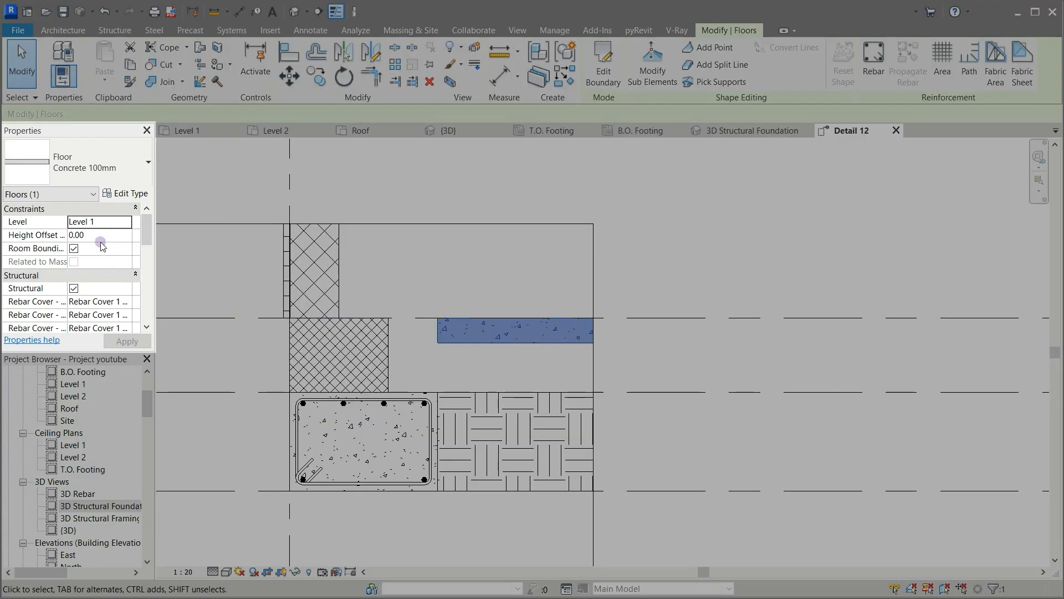
pyautogui.click(102, 235)
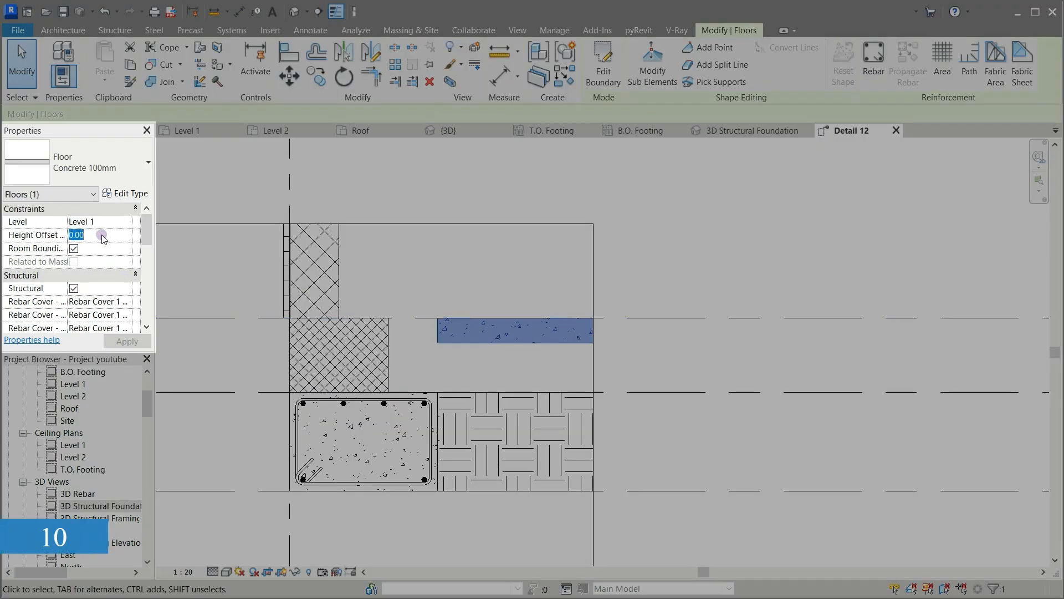
pyautogui.write('10')
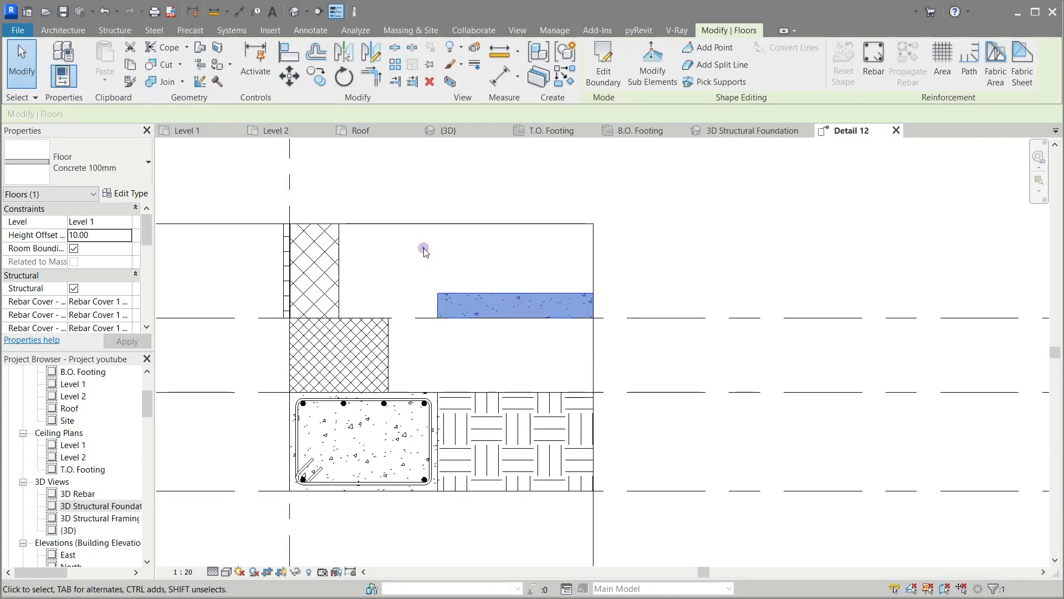
pyautogui.click(423, 247)
pyautogui.click(446, 295)
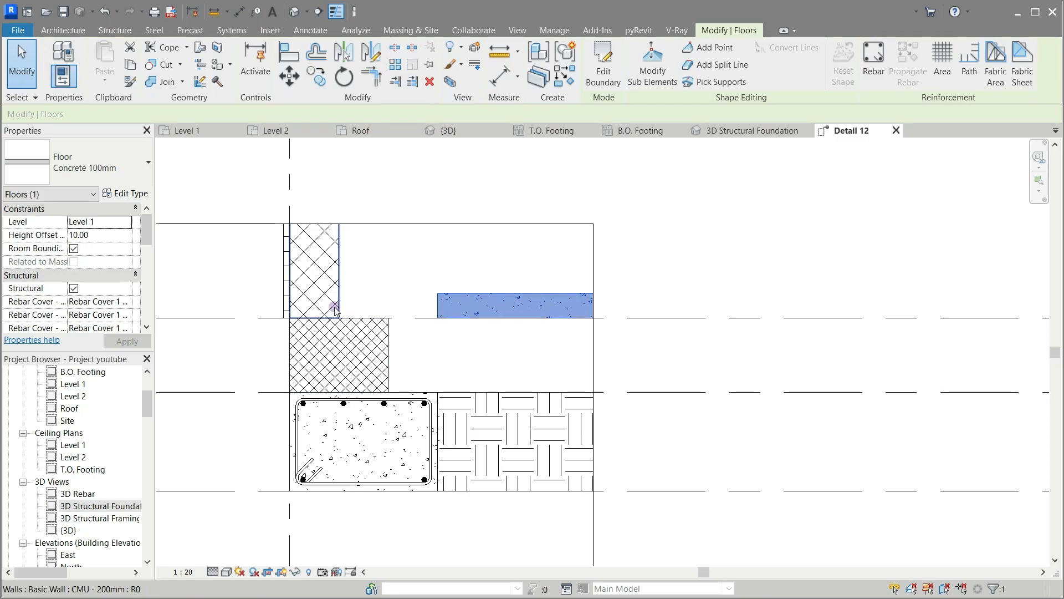
pyautogui.click(447, 349)
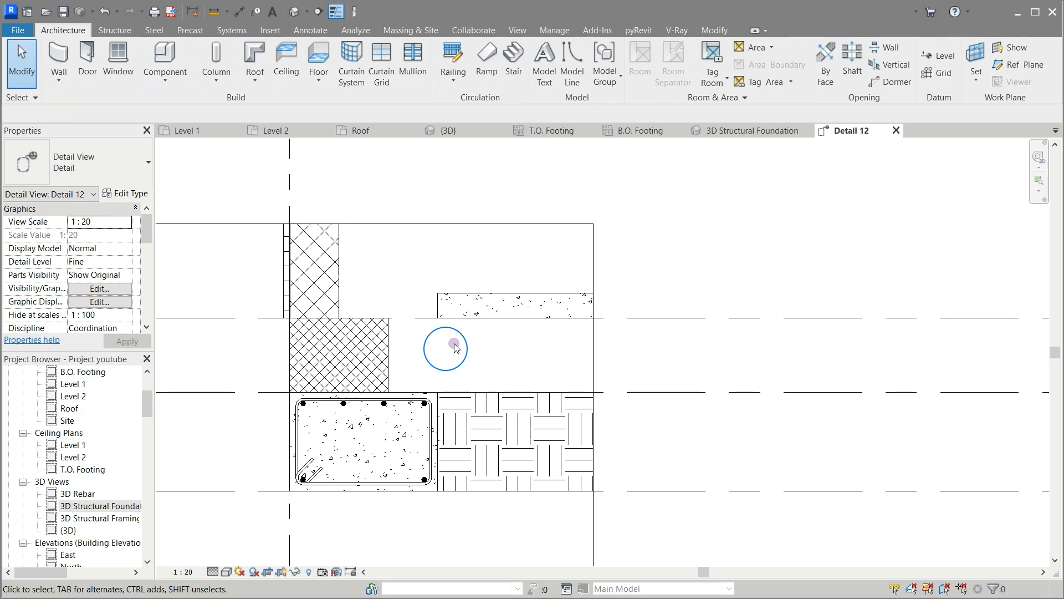
pyautogui.scroll(-4, 455, 348)
# Step: In the B.O. Footing plan's view range, set both the bottom offset and the view depth offset to 0
pyautogui.click(640, 132)
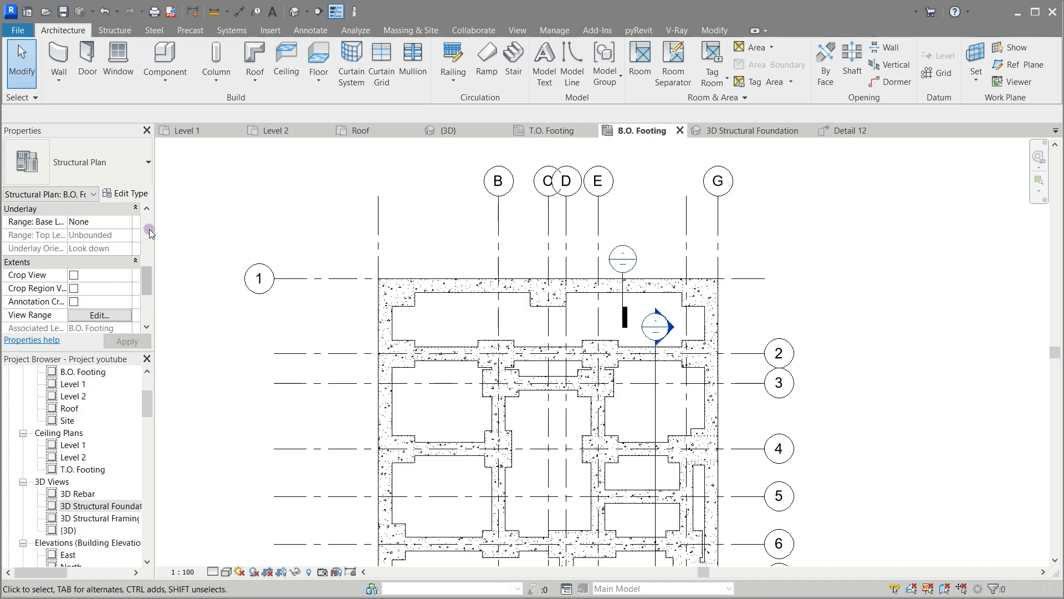
pyautogui.scroll(-2, 122, 238)
pyautogui.scroll(-4, 117, 243)
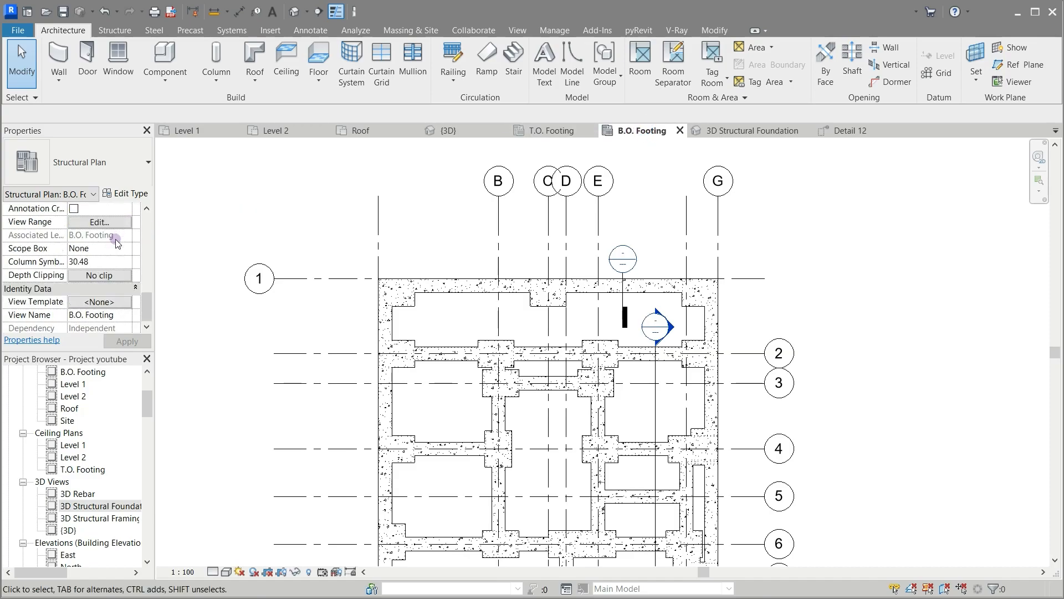
pyautogui.scroll(-2, 117, 242)
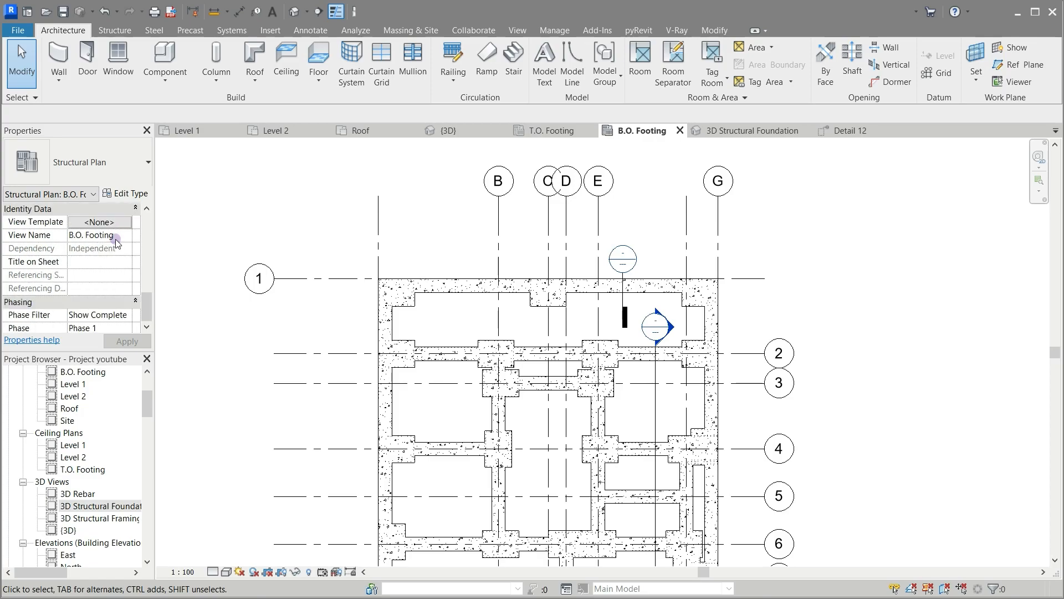
pyautogui.scroll(6, 116, 242)
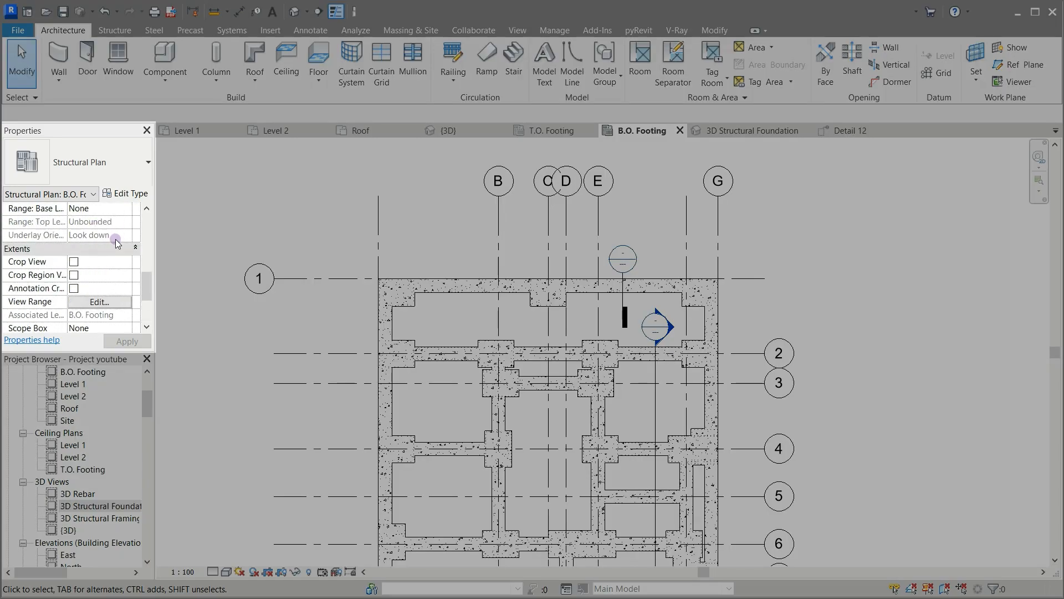
pyautogui.click(100, 301)
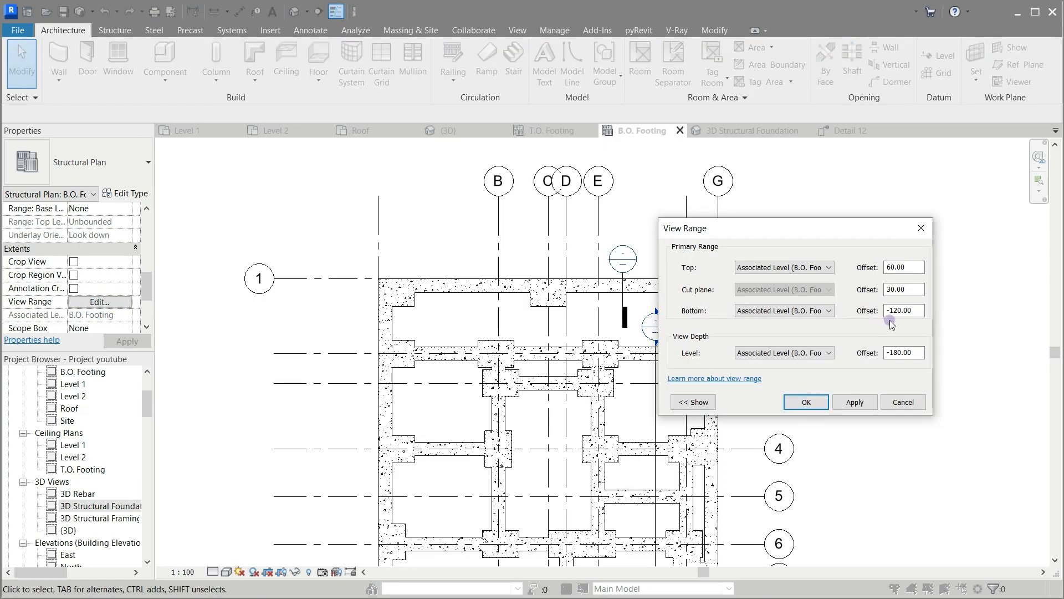
pyautogui.moveTo(922, 311); pyautogui.dragTo(874, 312)
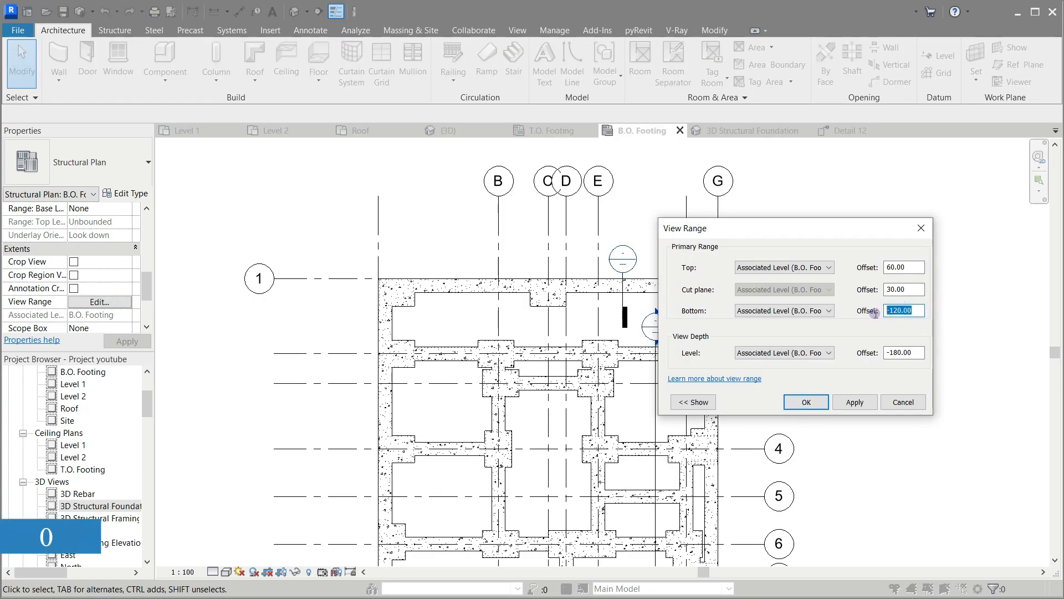
pyautogui.write('0')
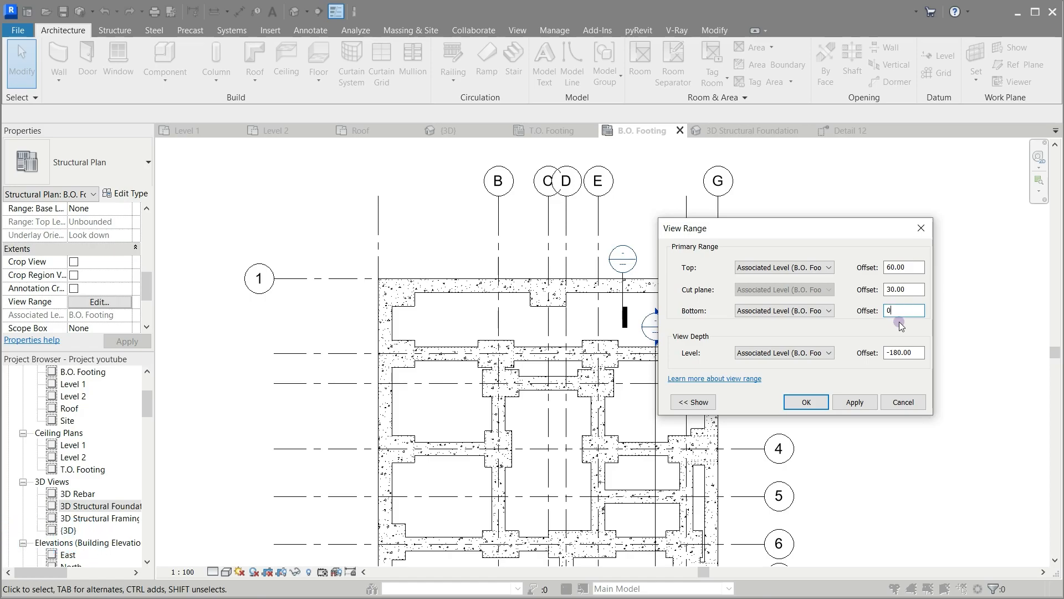
pyautogui.moveTo(916, 356); pyautogui.dragTo(873, 355)
pyautogui.write('0')
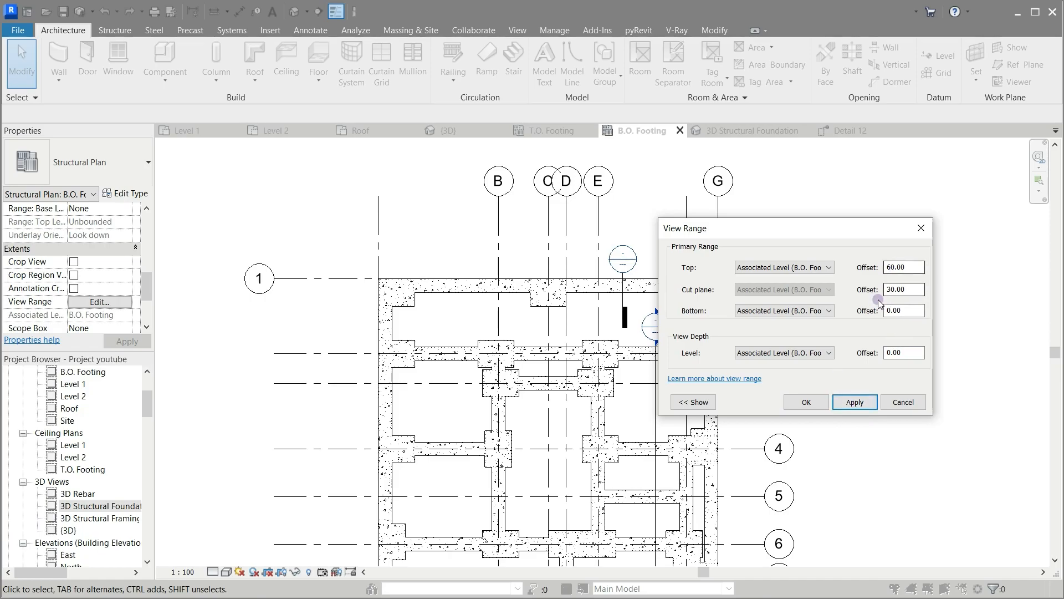
pyautogui.click(809, 403)
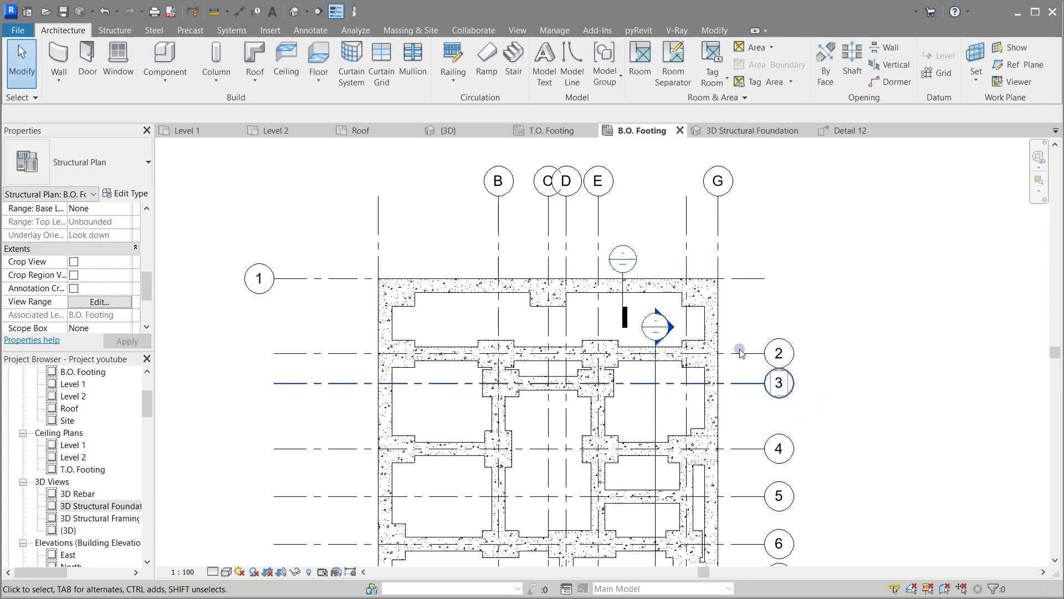
# Step: In the T.O. Footing plan's view range, set the cut plane offset to 20 and the bottom and view depth offsets to 0
pyautogui.click(547, 132)
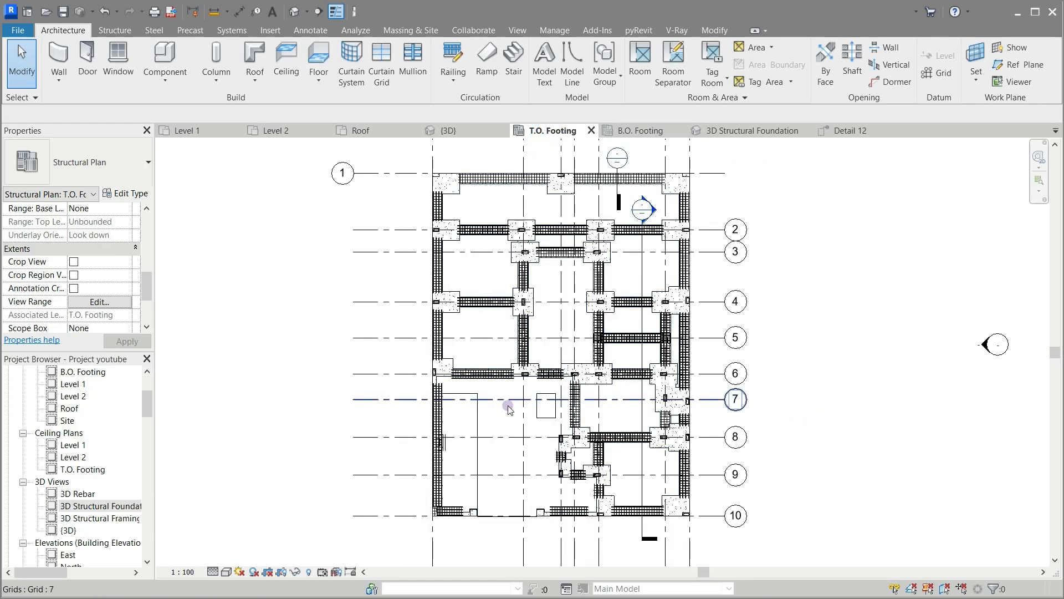
pyautogui.scroll(-2, 510, 422)
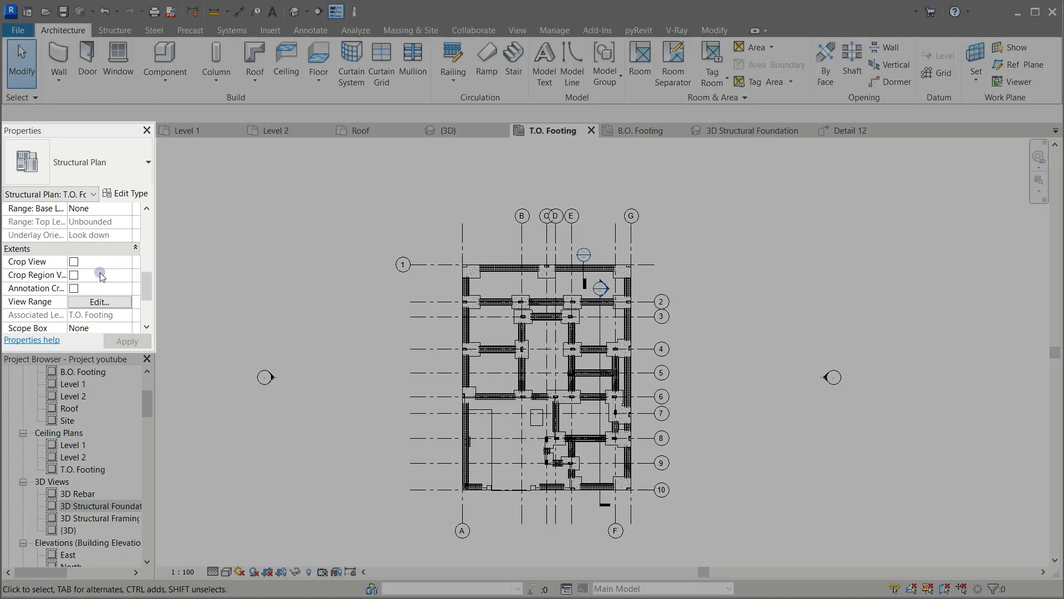
pyautogui.click(98, 300)
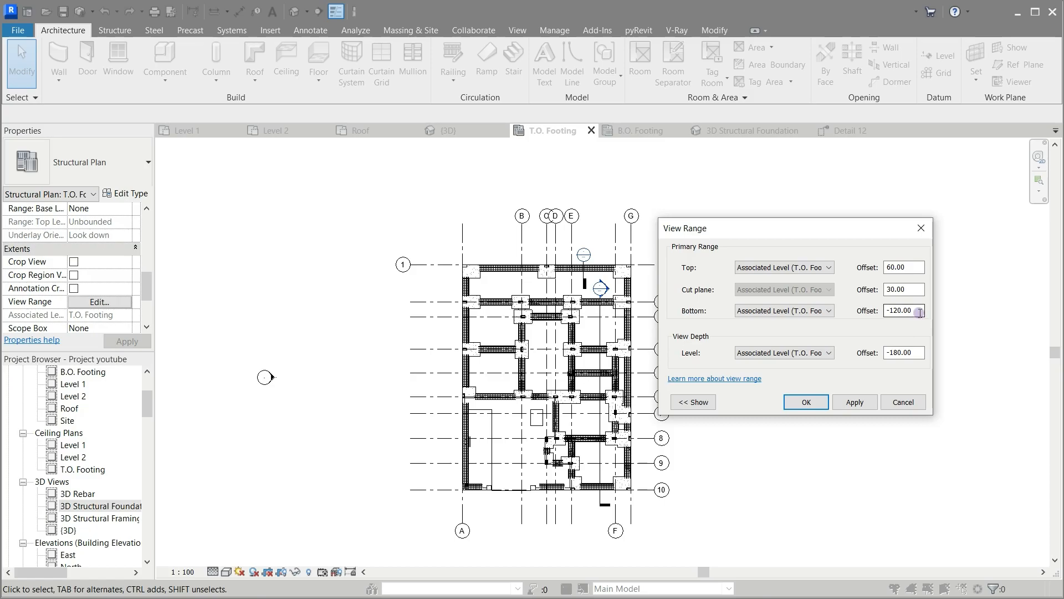
pyautogui.moveTo(892, 292); pyautogui.dragTo(866, 304)
pyautogui.write('2')
pyautogui.write('0')
pyautogui.moveTo(893, 351); pyautogui.dragTo(910, 353)
pyautogui.write('0')
pyautogui.click(853, 405)
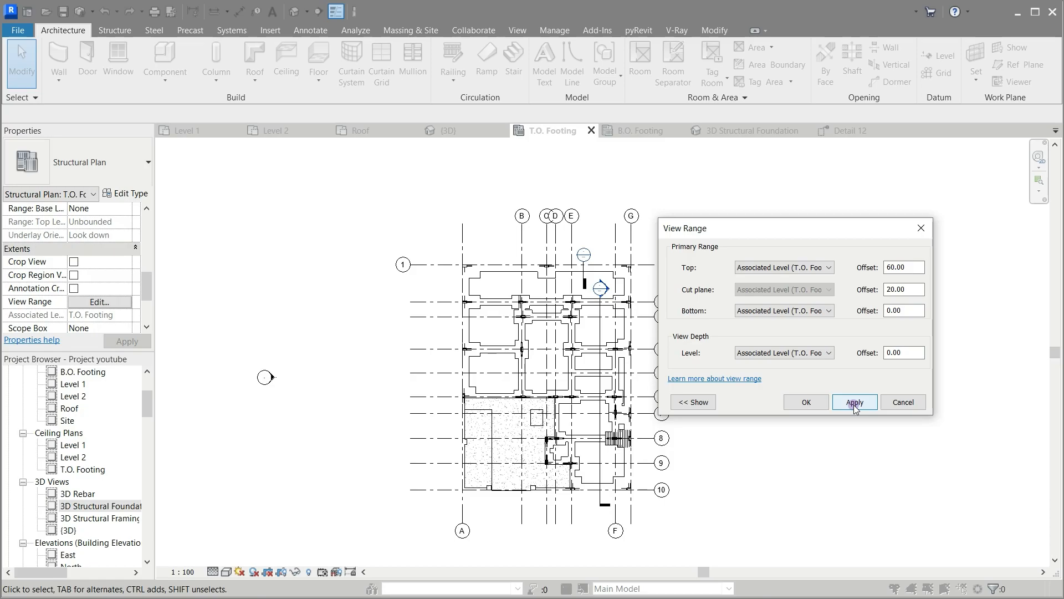
pyautogui.click(802, 401)
# Step: Temporarily hide the Earth 400mm floor element in the T.O. Footing plan
pyautogui.scroll(3, 495, 361)
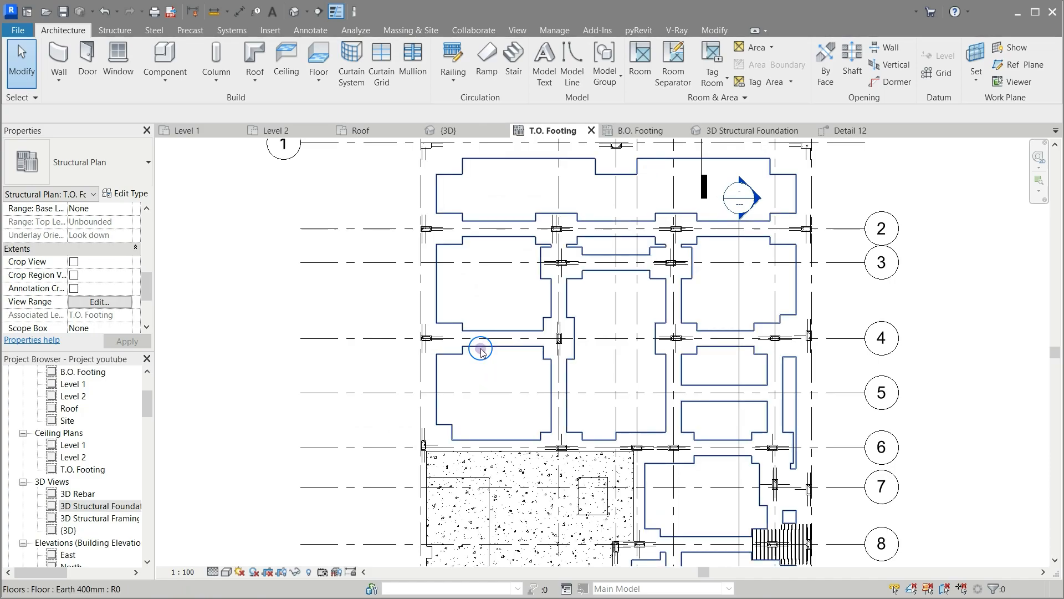
pyautogui.click(481, 351)
pyautogui.click(294, 572)
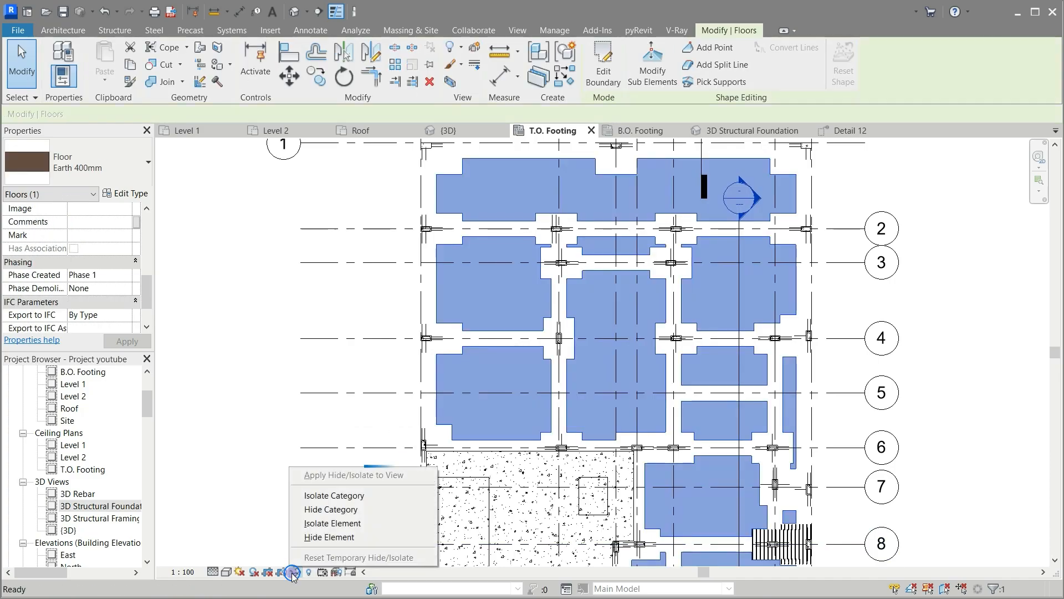
pyautogui.click(308, 537)
pyautogui.click(307, 417)
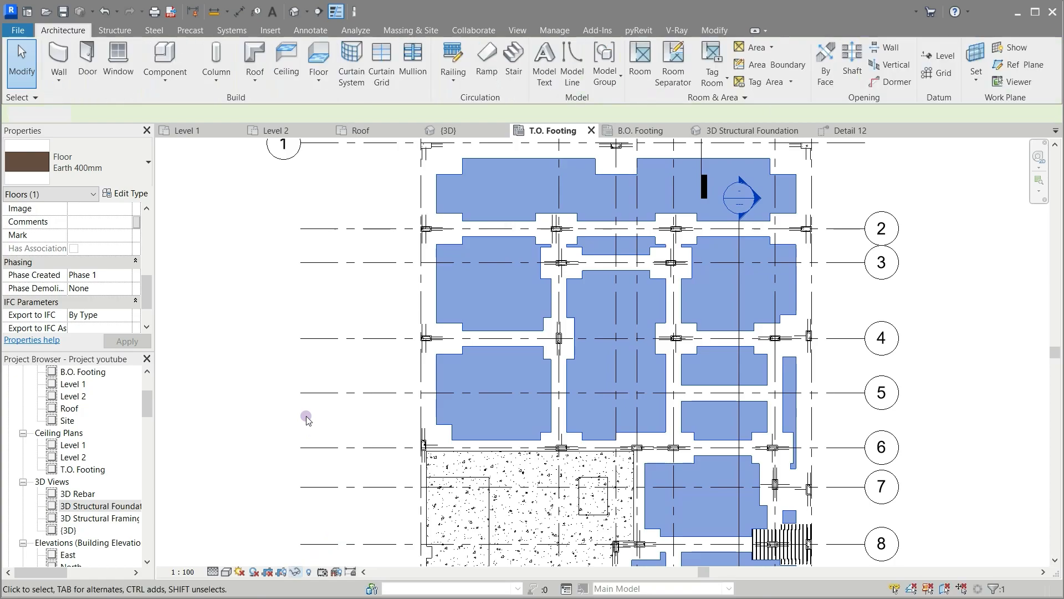
pyautogui.click(258, 425)
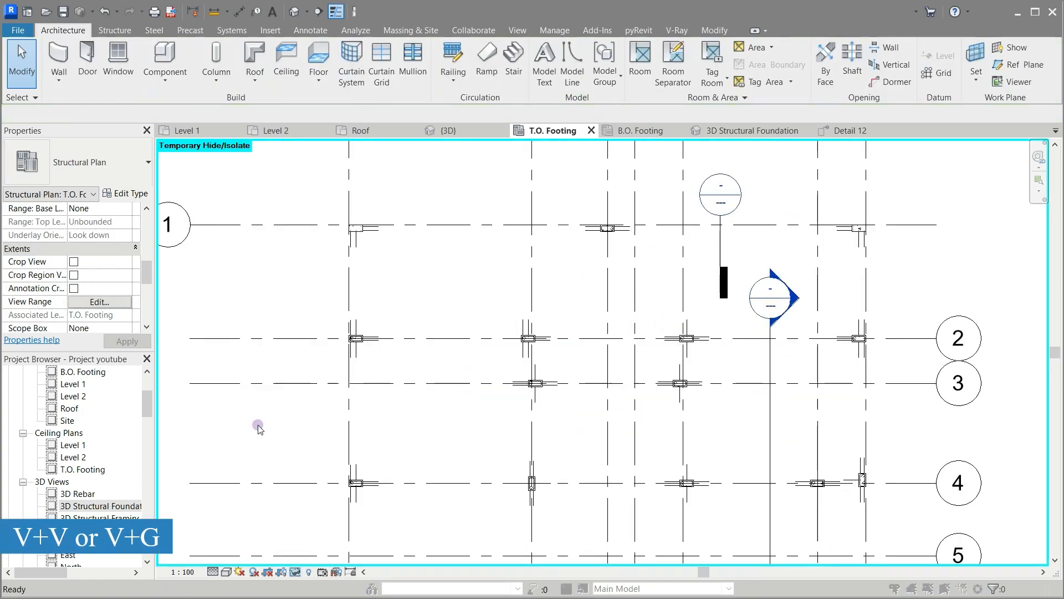
# Step: Turn on the Walls category in the T.O. Footing plan's visibility/graphic overrides
pyautogui.press('v')
pyautogui.press('v')
pyautogui.moveTo(587, 225); pyautogui.dragTo(580, 400)
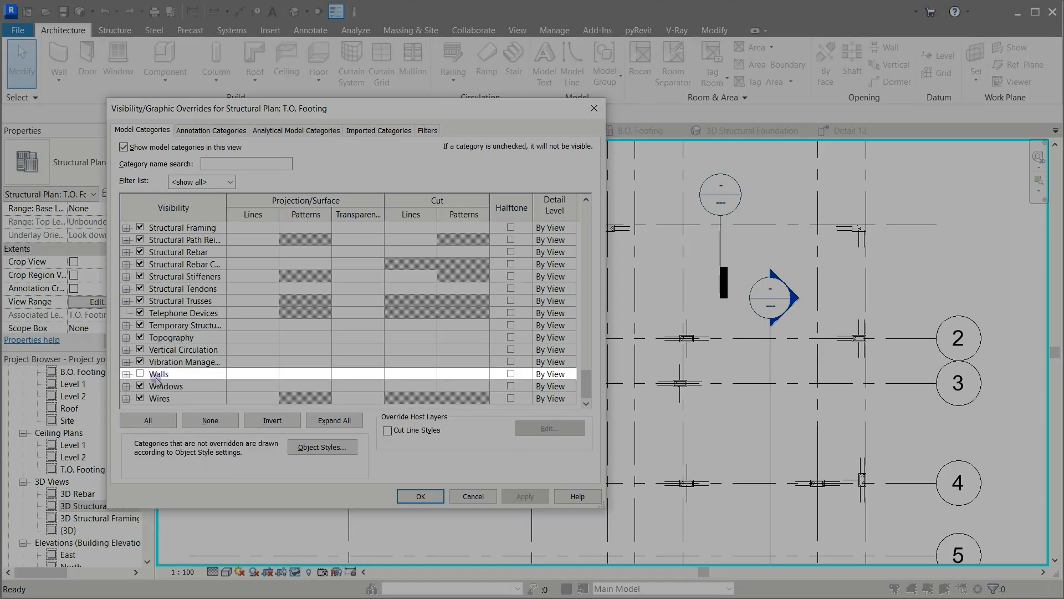
pyautogui.click(141, 375)
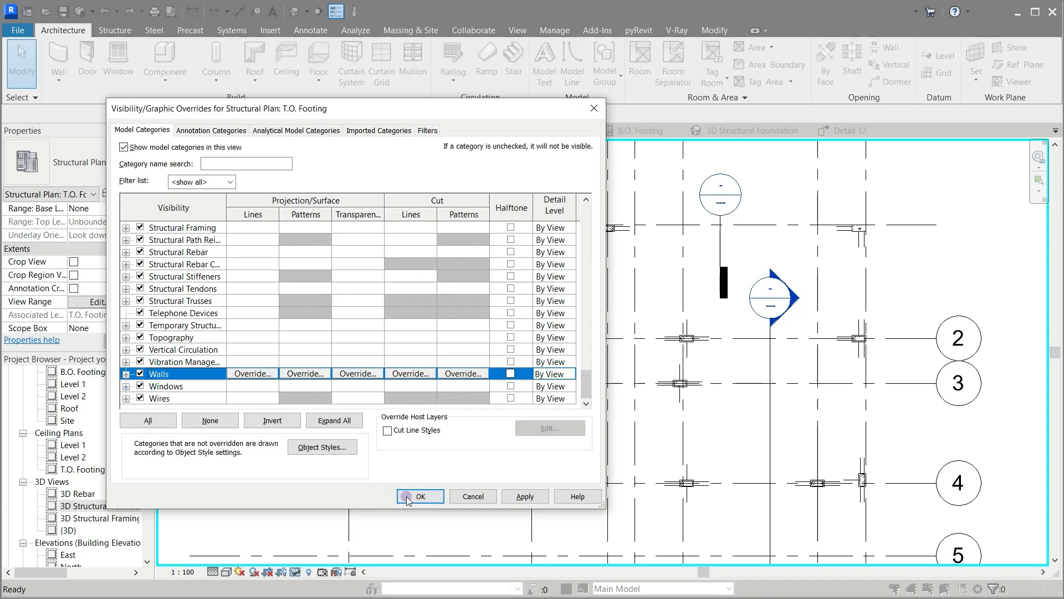
pyautogui.click(413, 496)
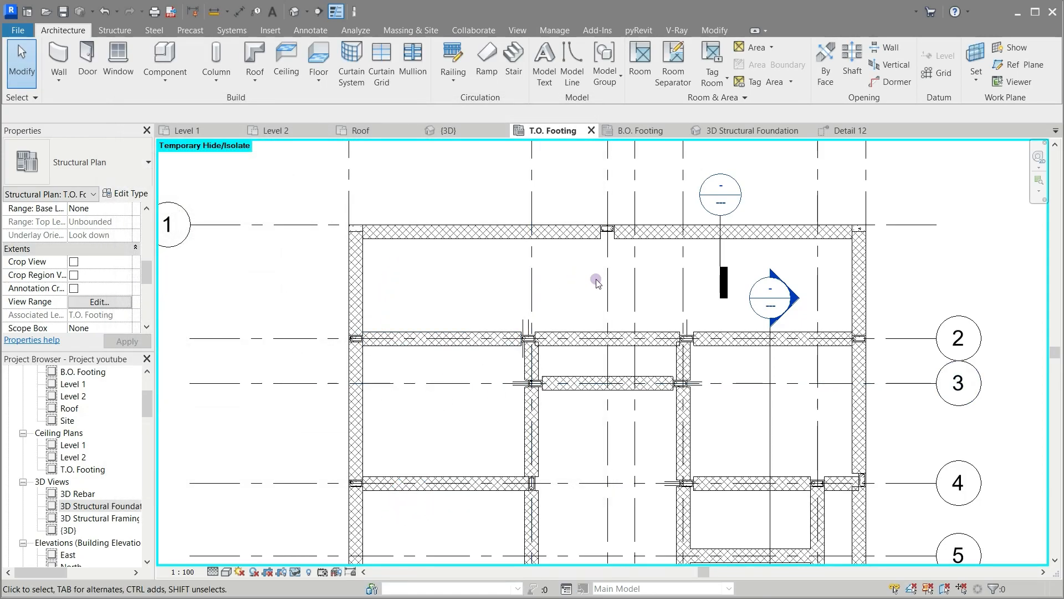
# Step: Change the T.O. Footing plan's view range to a cut plane offset of 30 and a bottom offset of 0
pyautogui.scroll(-3, 596, 282)
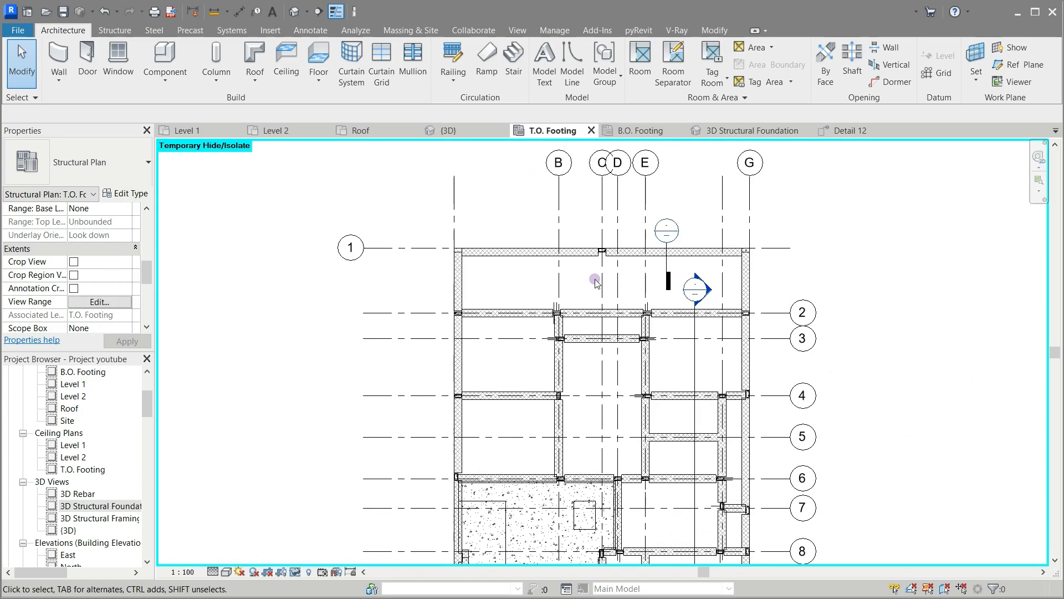
pyautogui.scroll(-2, 596, 333)
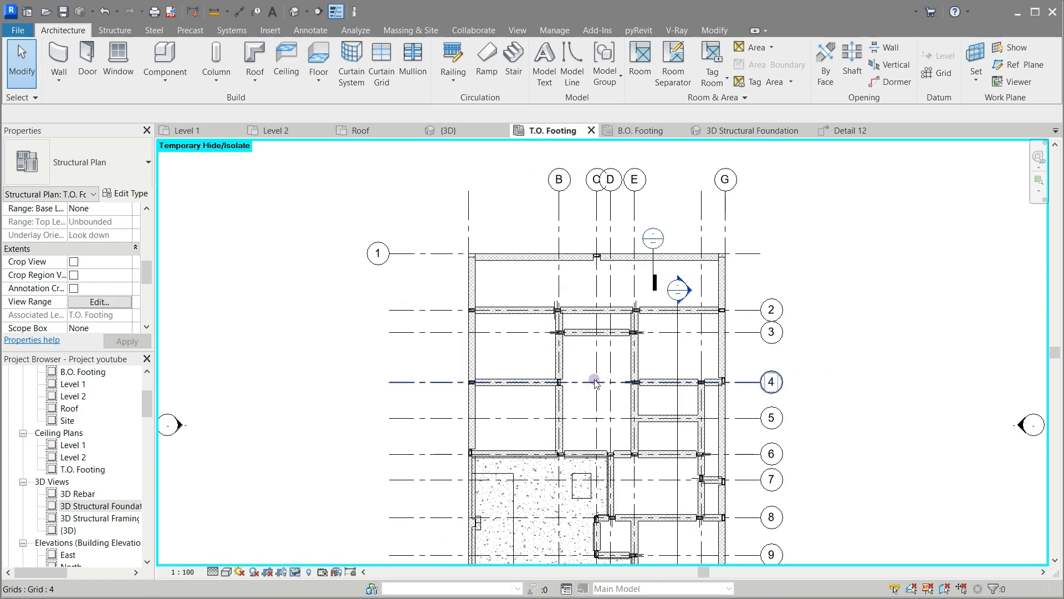
pyautogui.scroll(2, 596, 382)
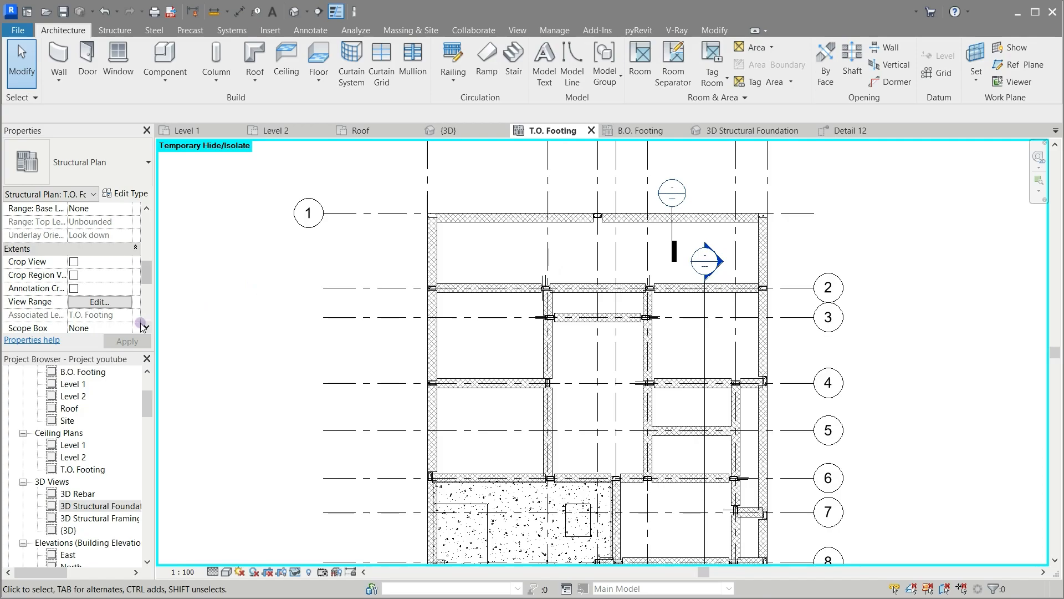
pyautogui.click(111, 303)
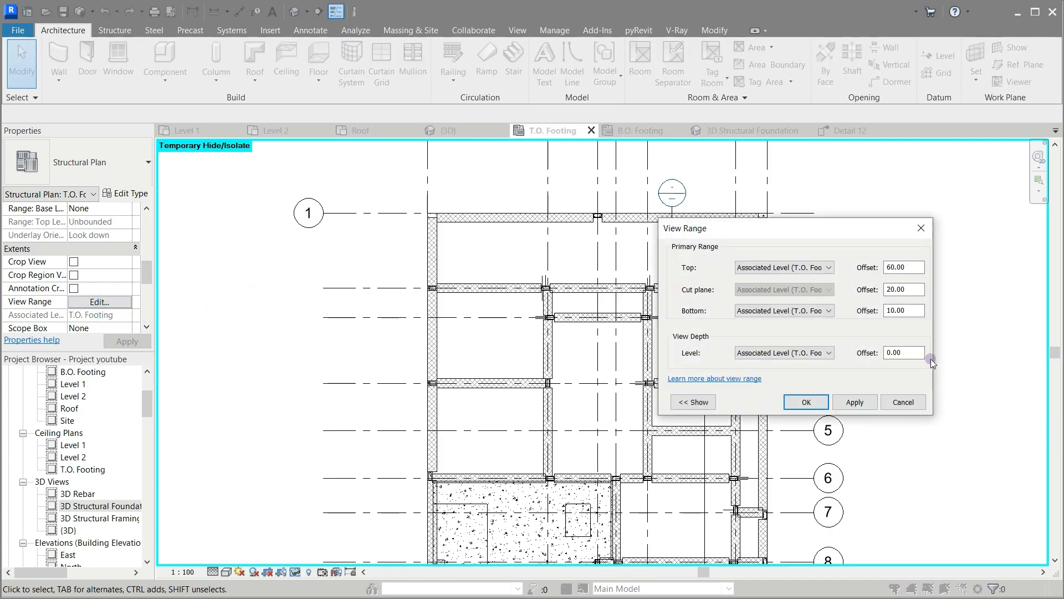
pyautogui.click(891, 310)
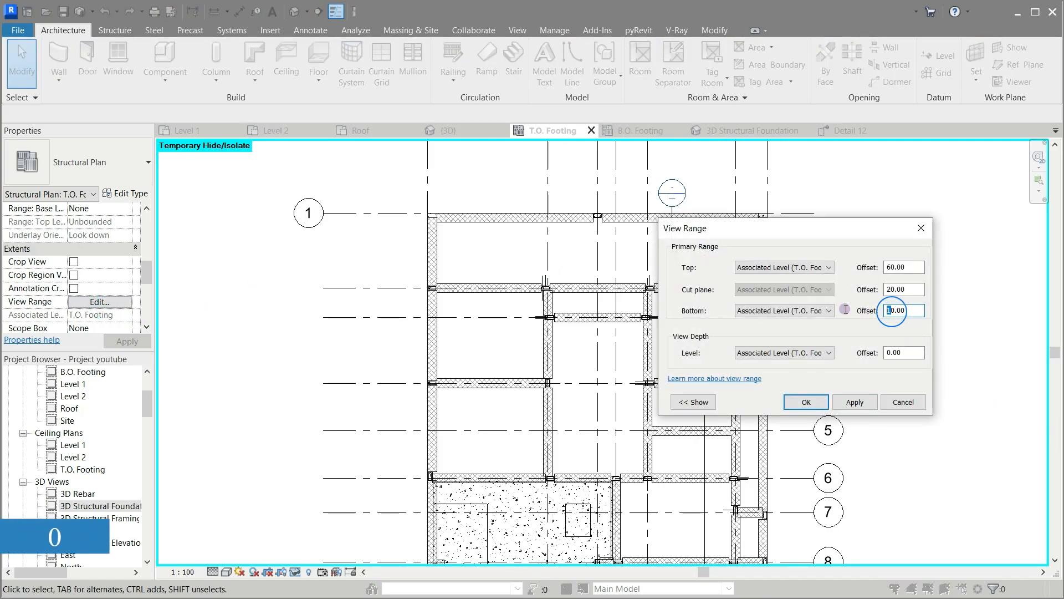
pyautogui.click(882, 294)
pyautogui.write('3')
pyautogui.click(863, 400)
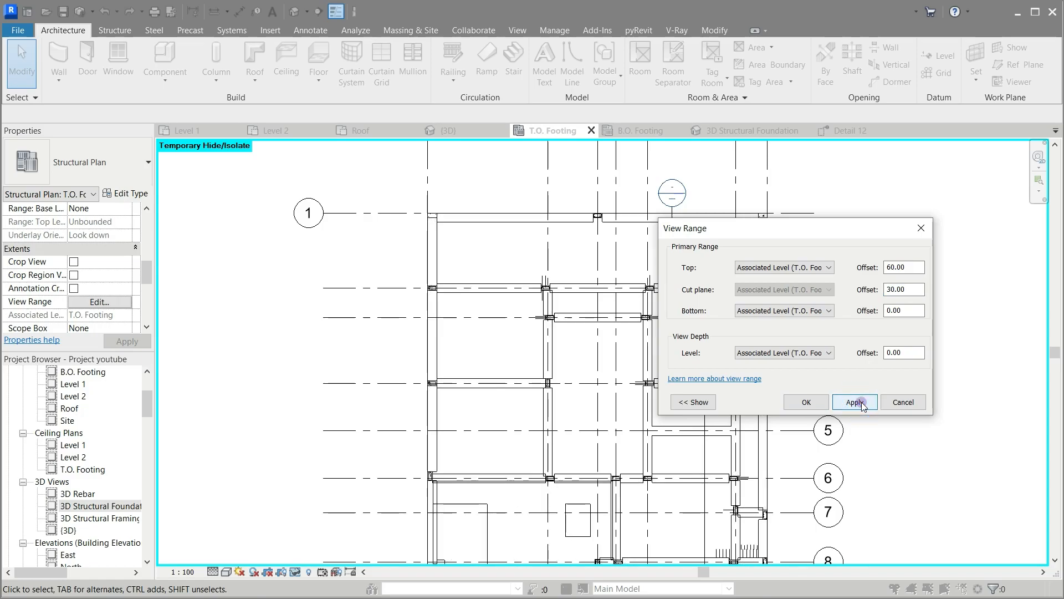
pyautogui.click(807, 402)
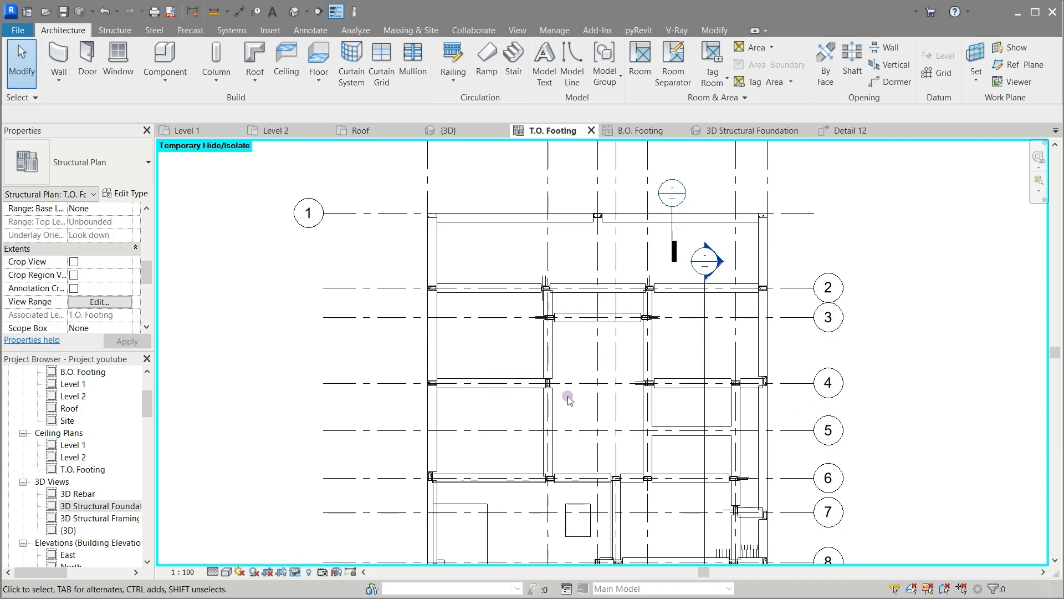
# Step: Temporarily hide the Structural Rebar category in the T.O. Footing plan
pyautogui.scroll(5, 581, 363)
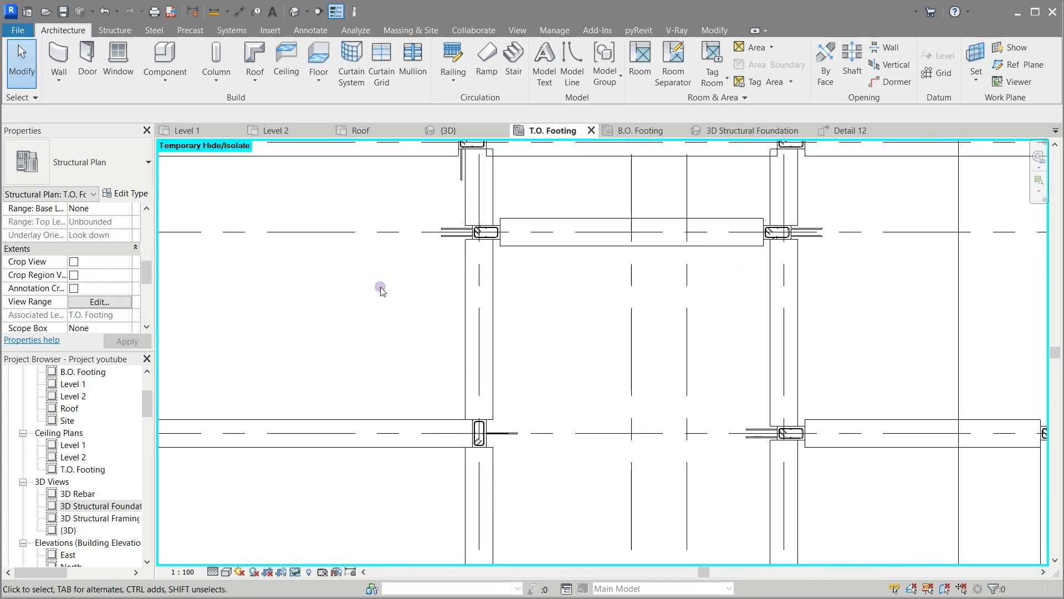
pyautogui.click(444, 240)
pyautogui.rightClick(444, 240)
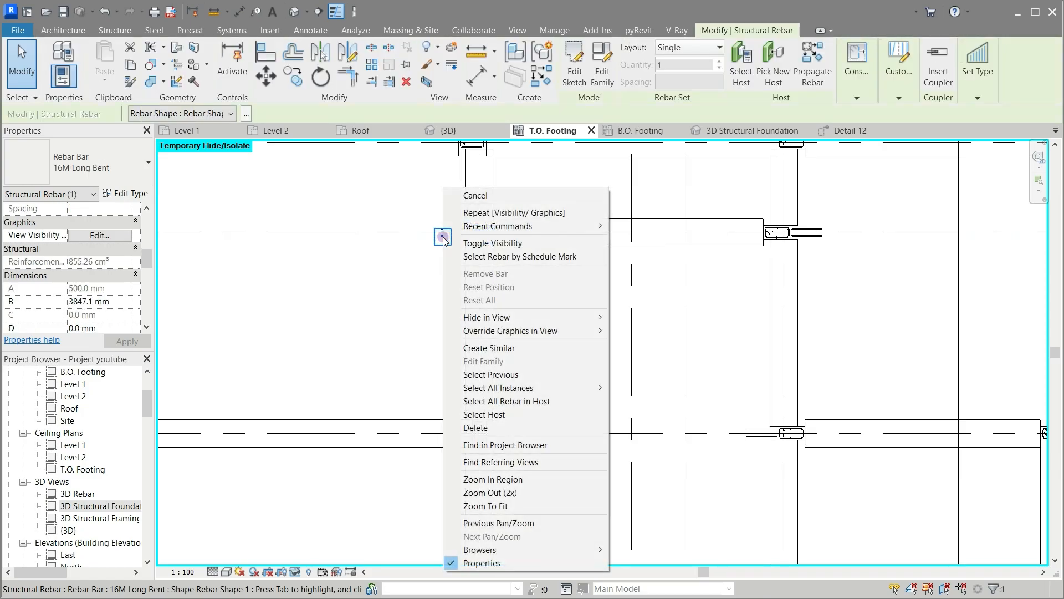
pyautogui.press('Escape')
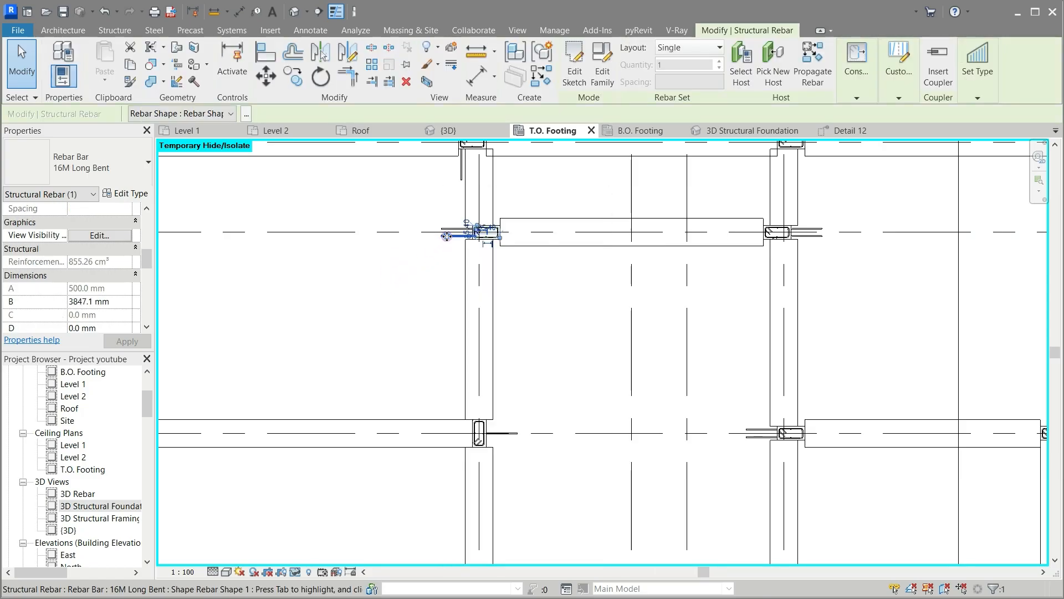
pyautogui.click(296, 573)
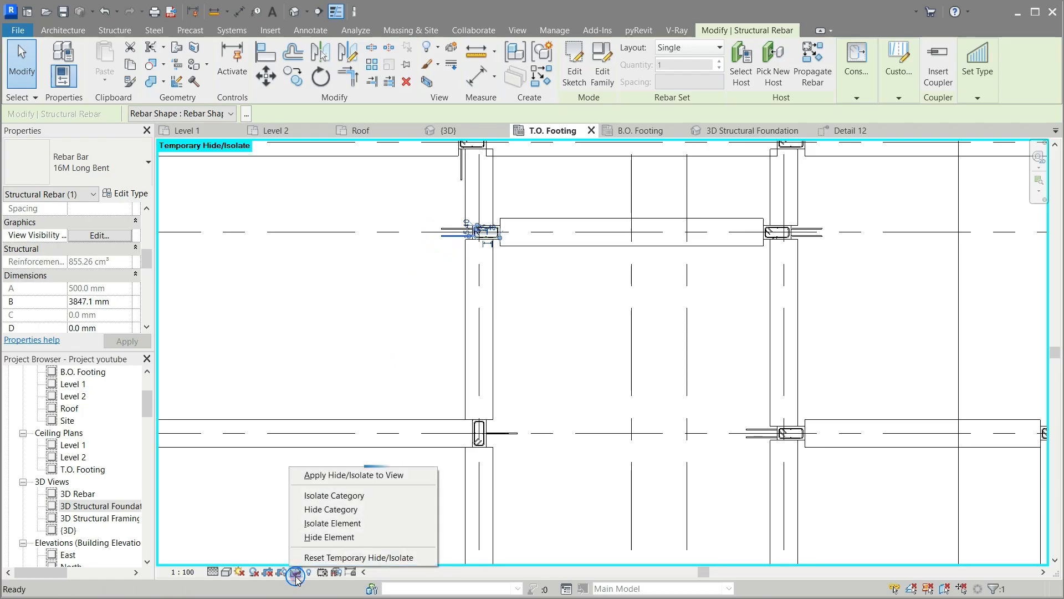
pyautogui.click(331, 510)
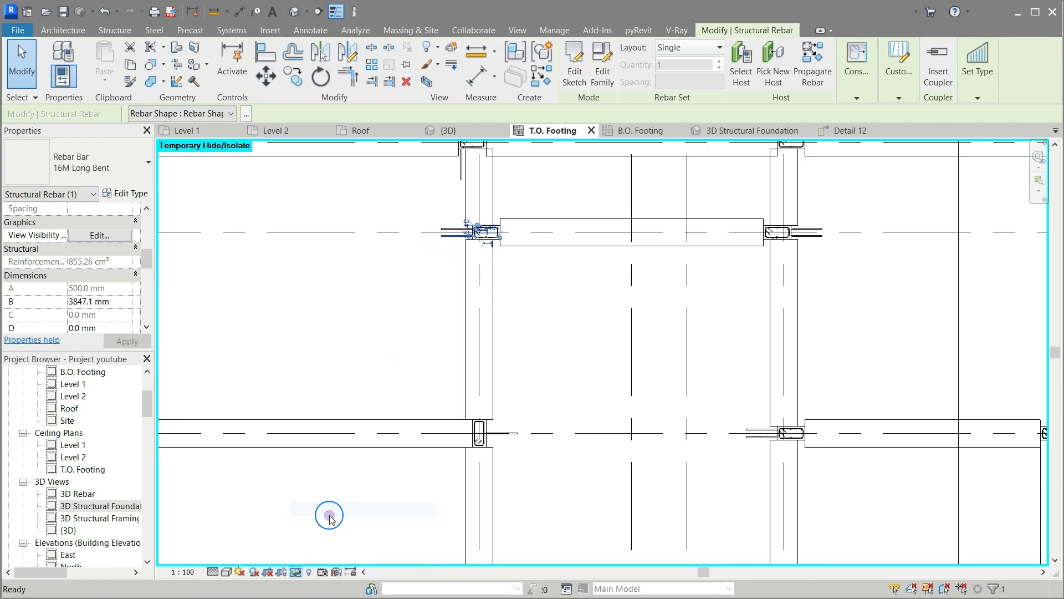
pyautogui.click(329, 515)
# Step: Temporarily hide the Grids category in the T.O. Footing plan
pyautogui.scroll(-3, 514, 391)
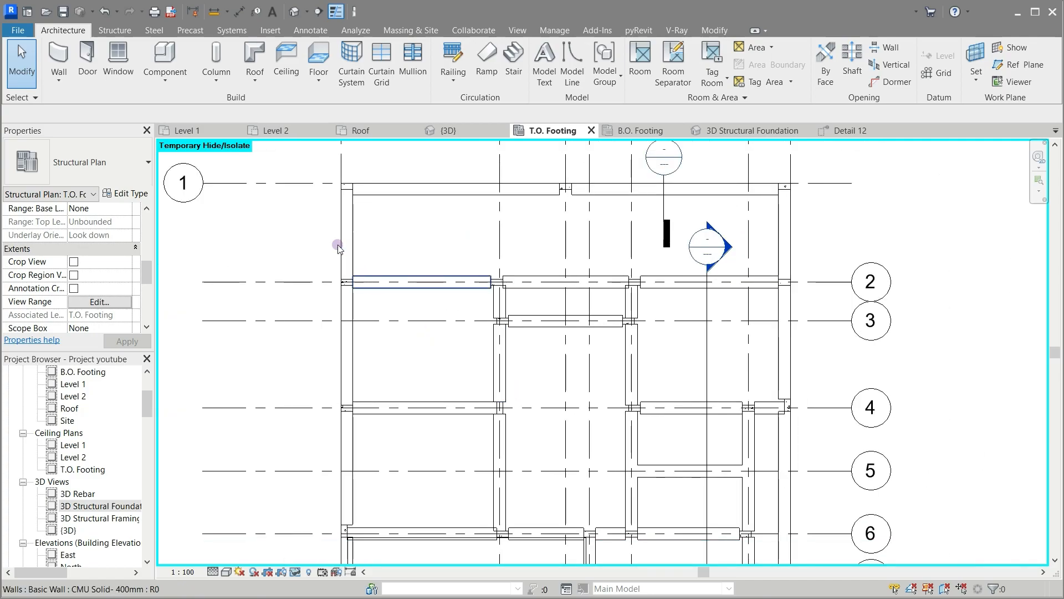
pyautogui.click(286, 183)
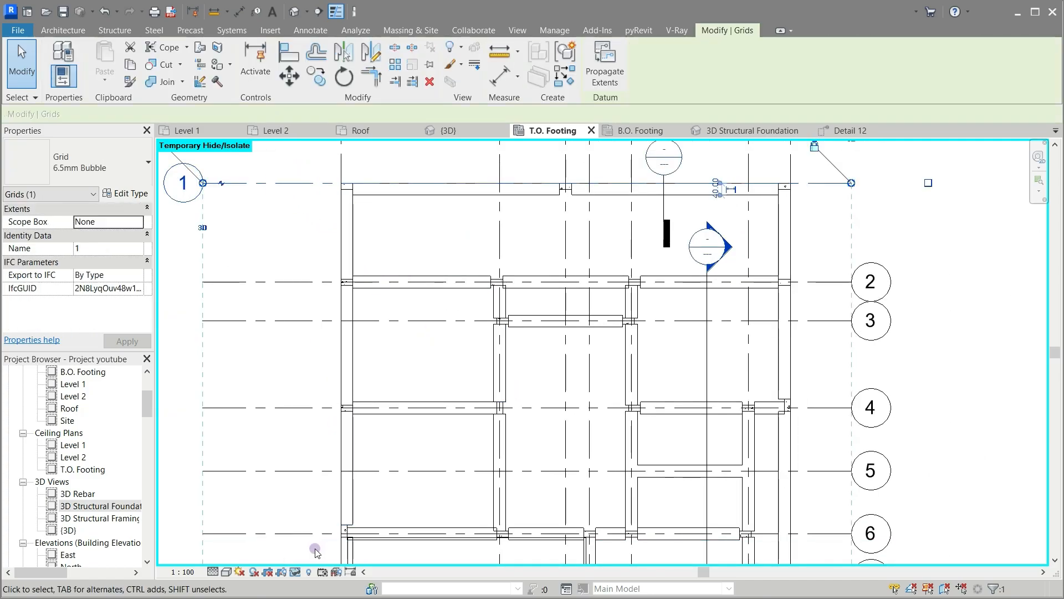
pyautogui.click(292, 573)
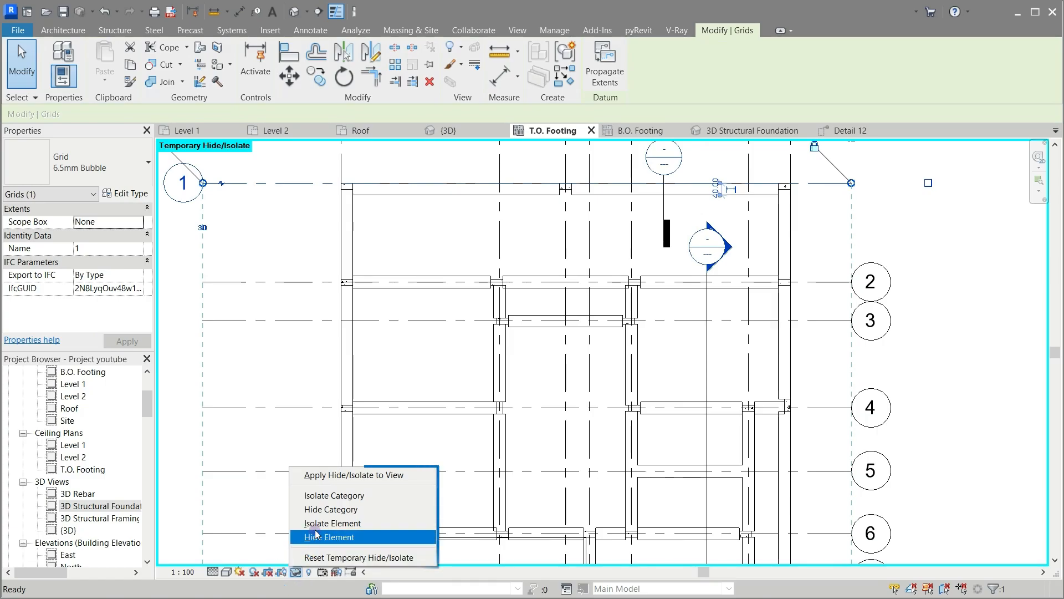
pyautogui.click(319, 508)
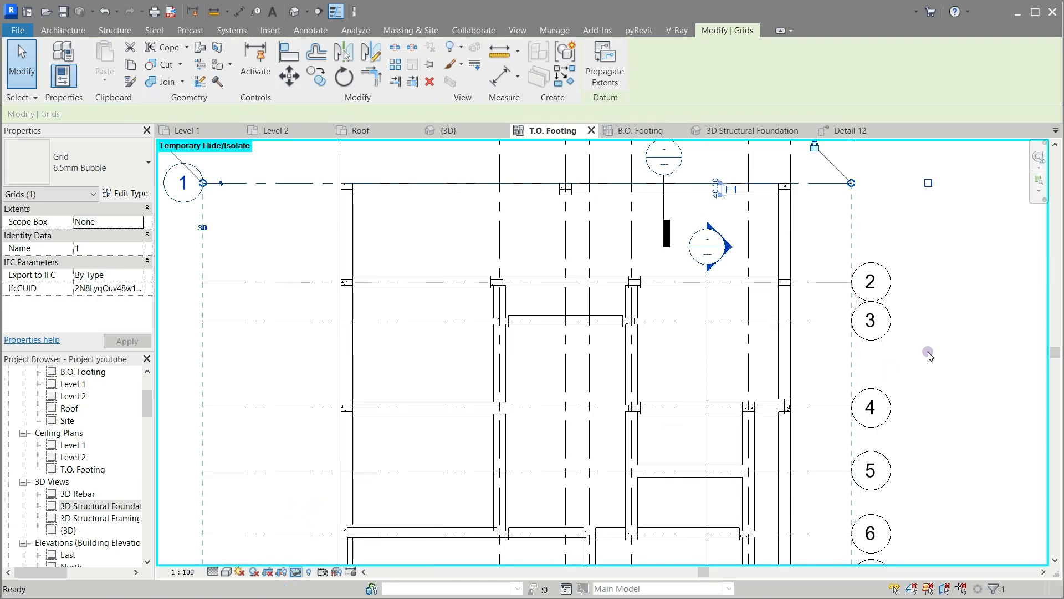
# Step: Temporarily hide the category of the building section and detail markers in the T.O. Footing plan
pyautogui.scroll(2, 580, 236)
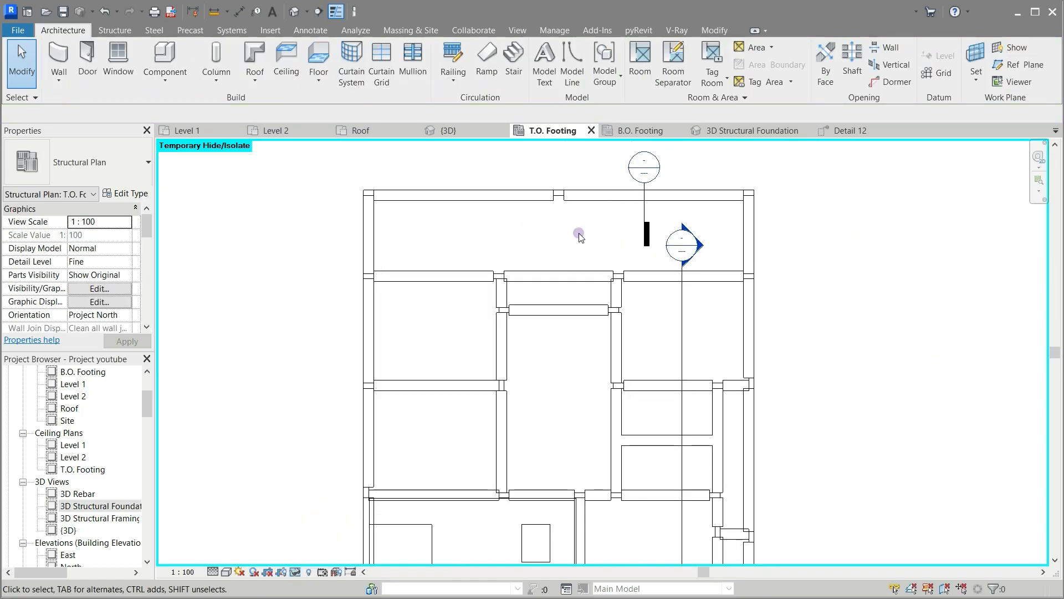
pyautogui.click(678, 324)
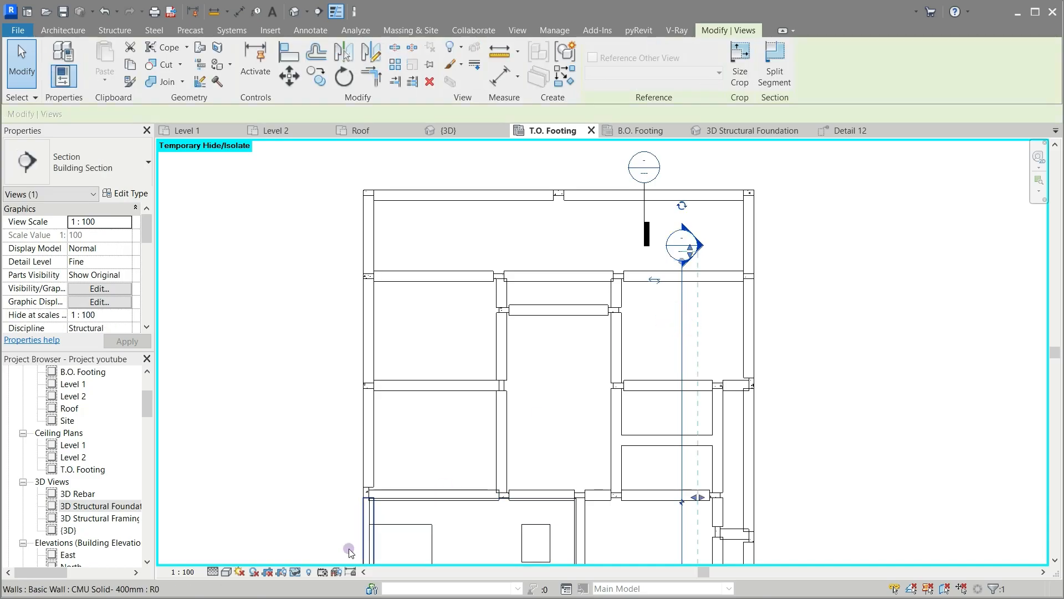
pyautogui.click(295, 573)
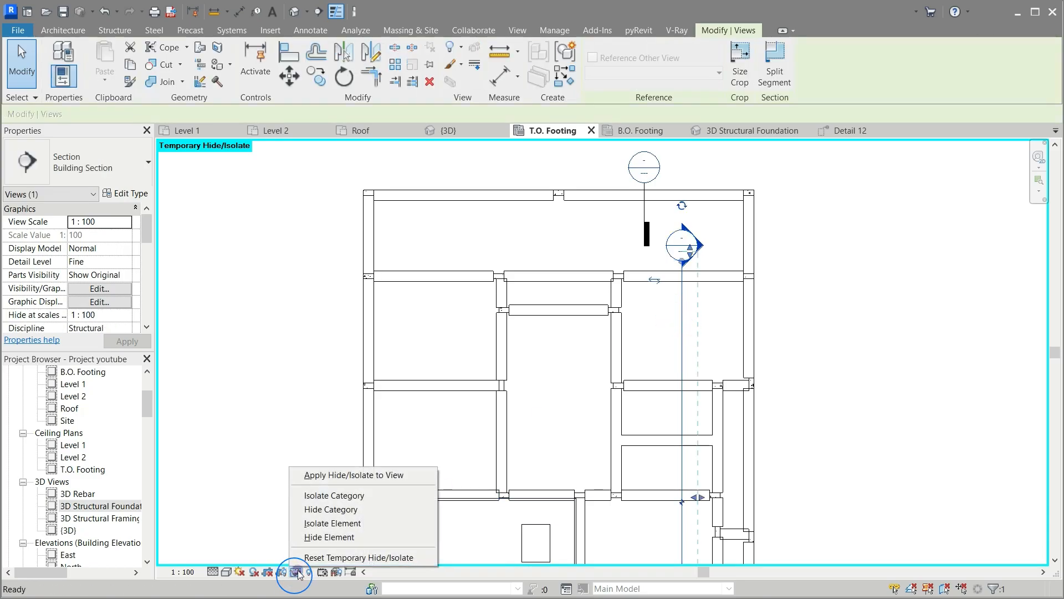
pyautogui.click(320, 513)
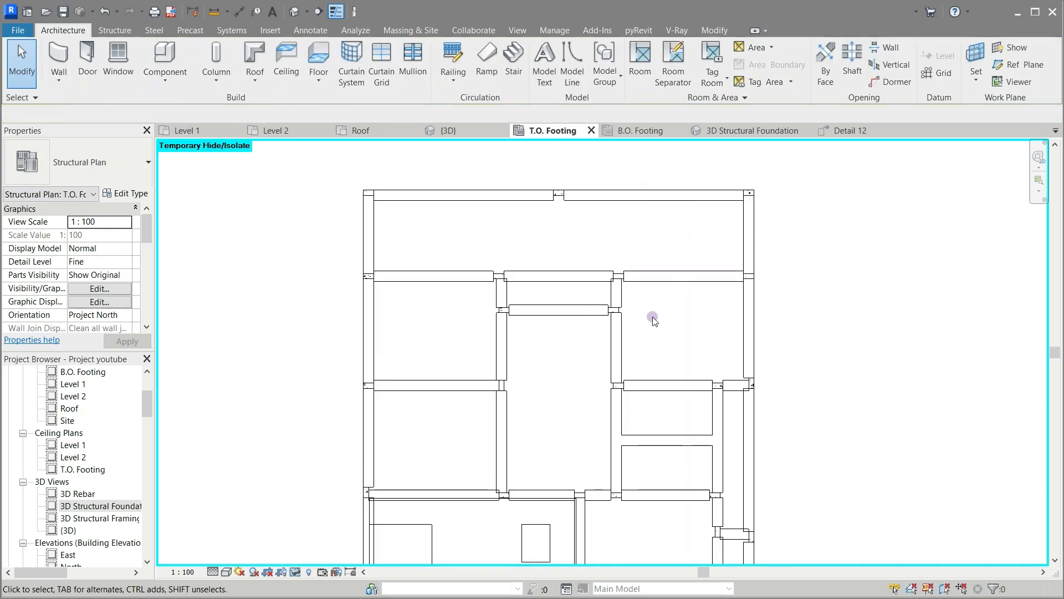
# Step: Start a new floor and duplicate its Earth 400mm type under the name Earth 300mm
pyautogui.scroll(2, 603, 173)
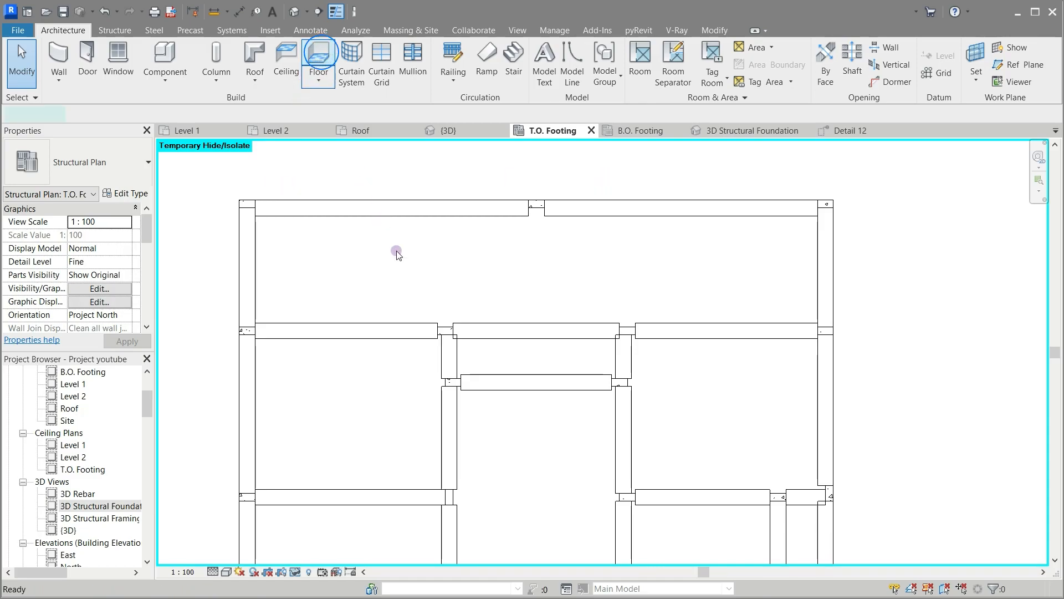
pyautogui.click(138, 194)
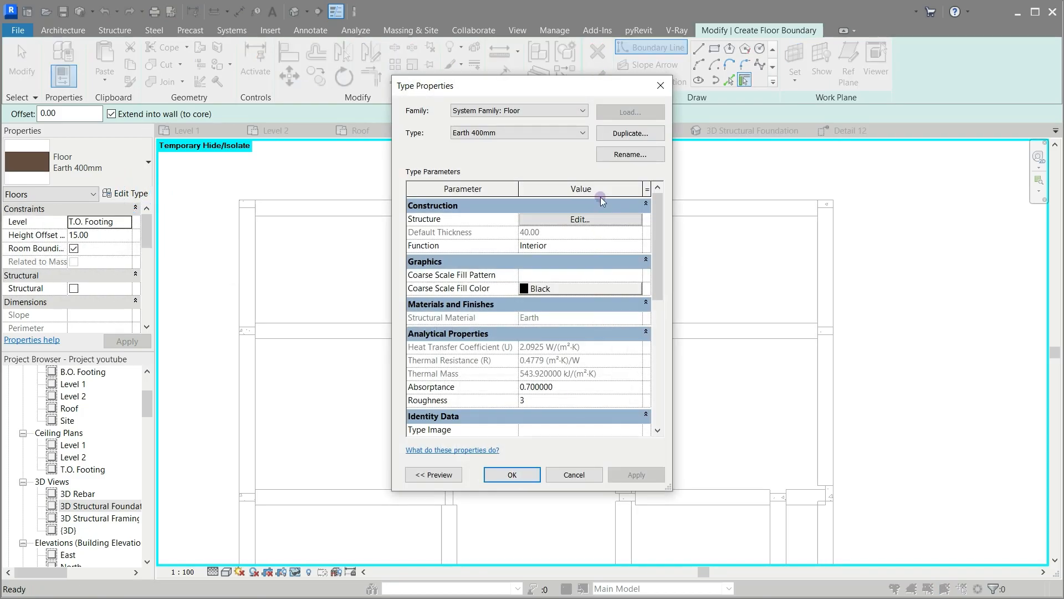
pyautogui.click(627, 133)
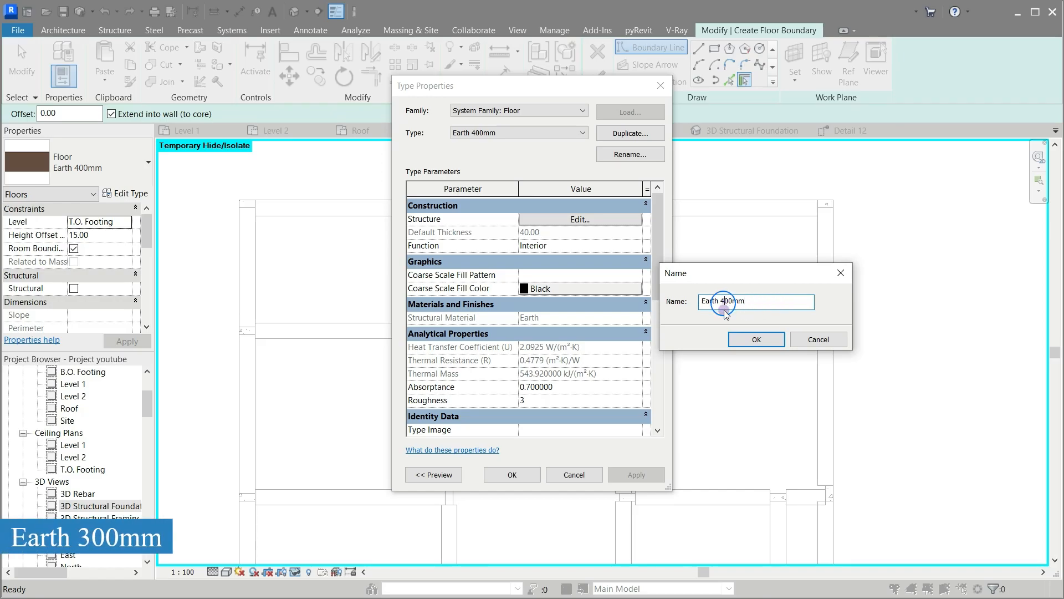
pyautogui.write('3')
pyautogui.click(745, 341)
# Step: Set the Earth layer's thickness to 30 in the Earth 300mm floor structure
pyautogui.click(583, 218)
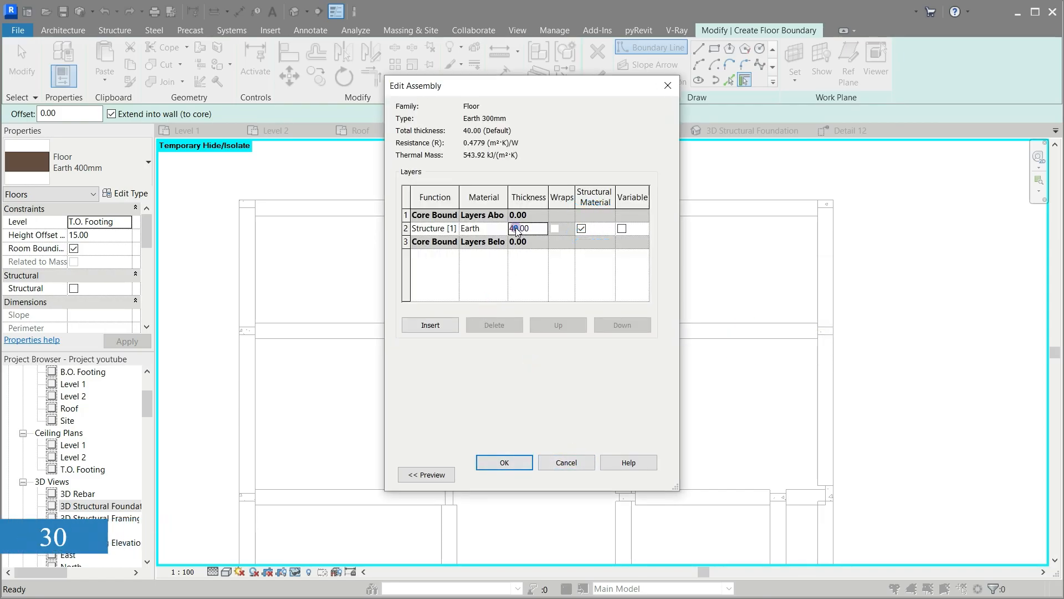
pyautogui.moveTo(515, 228); pyautogui.dragTo(510, 228)
pyautogui.click(504, 463)
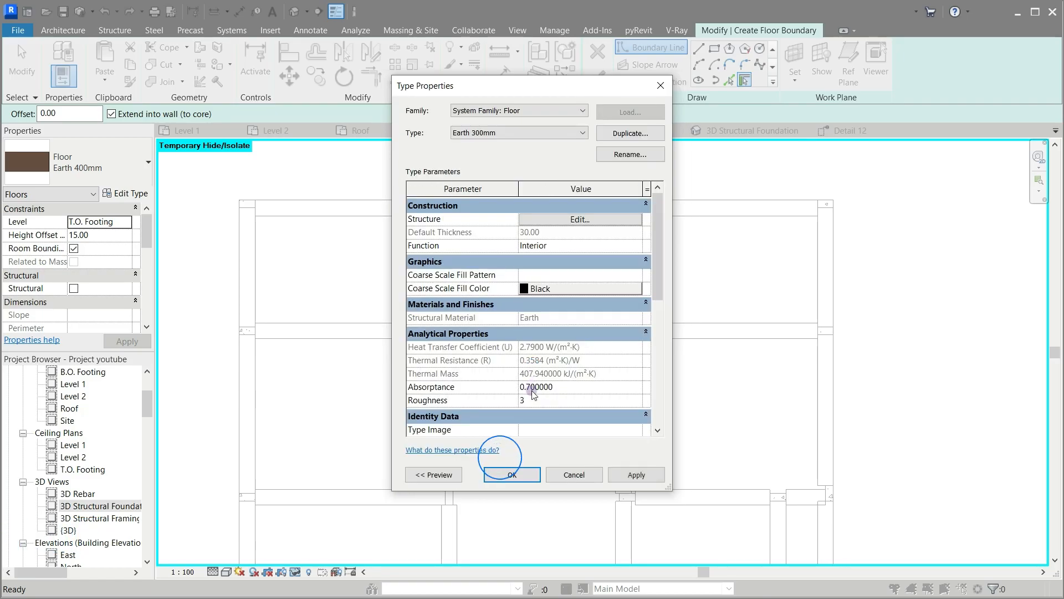
pyautogui.click(511, 475)
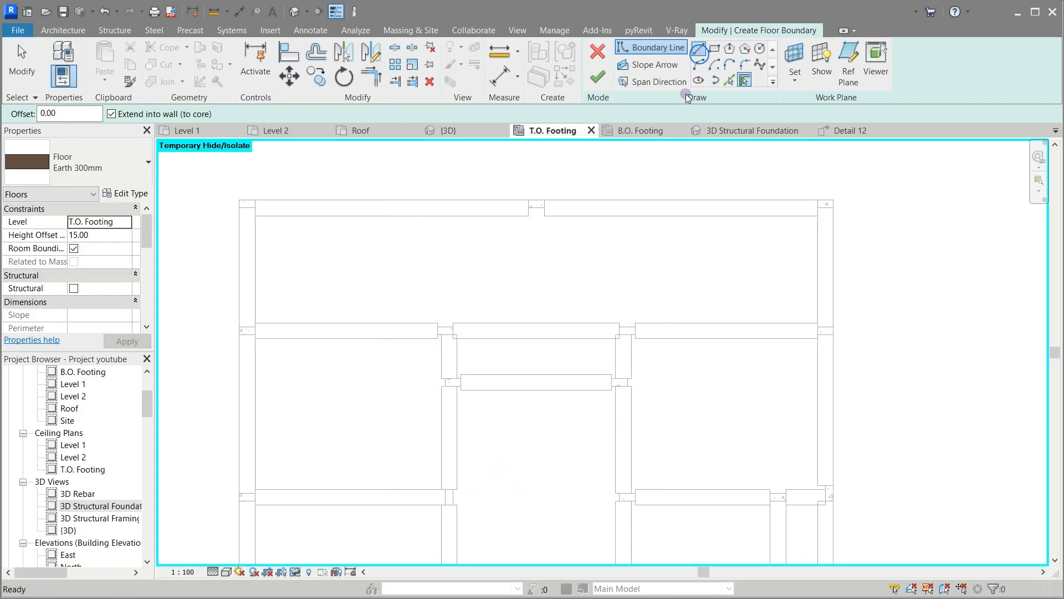
# Step: Draw boundary lines 690 and 270 long around the uppermost bay's upper-right corner, continuing past the right column on its lower wall
pyautogui.click(544, 216)
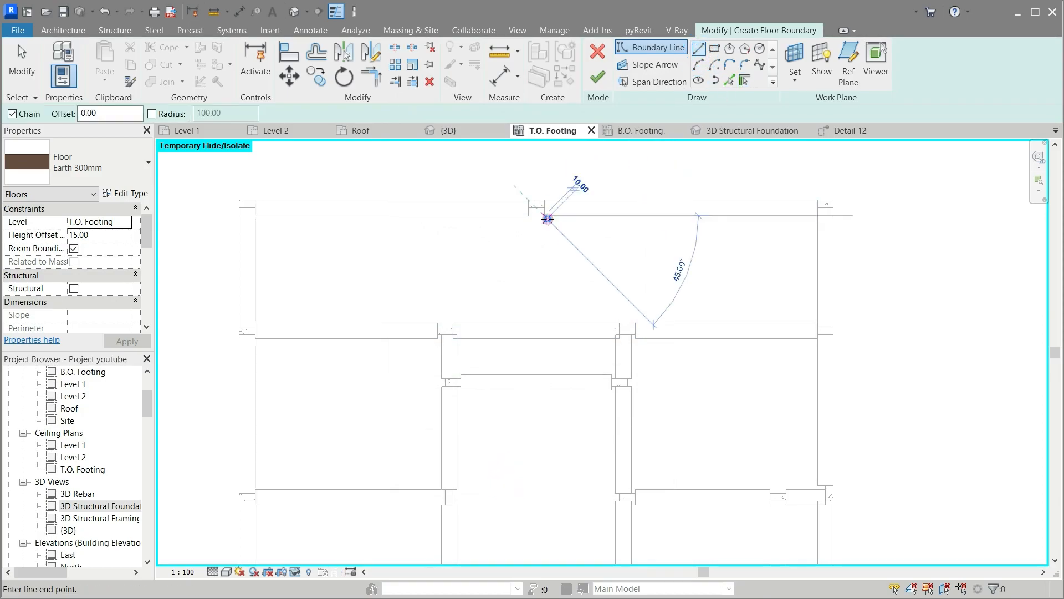
pyautogui.click(818, 216)
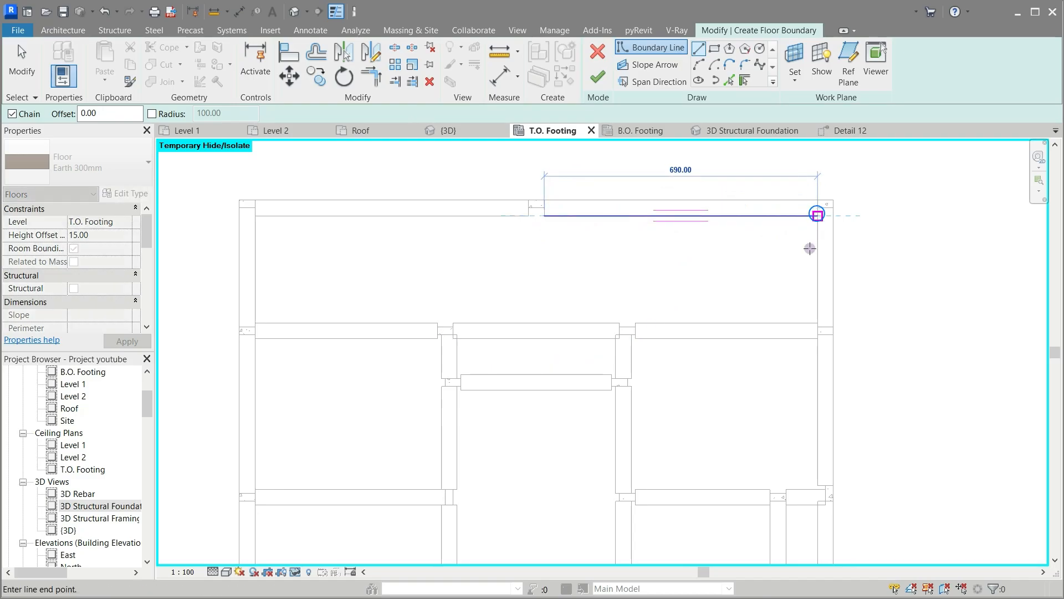
pyautogui.click(818, 323)
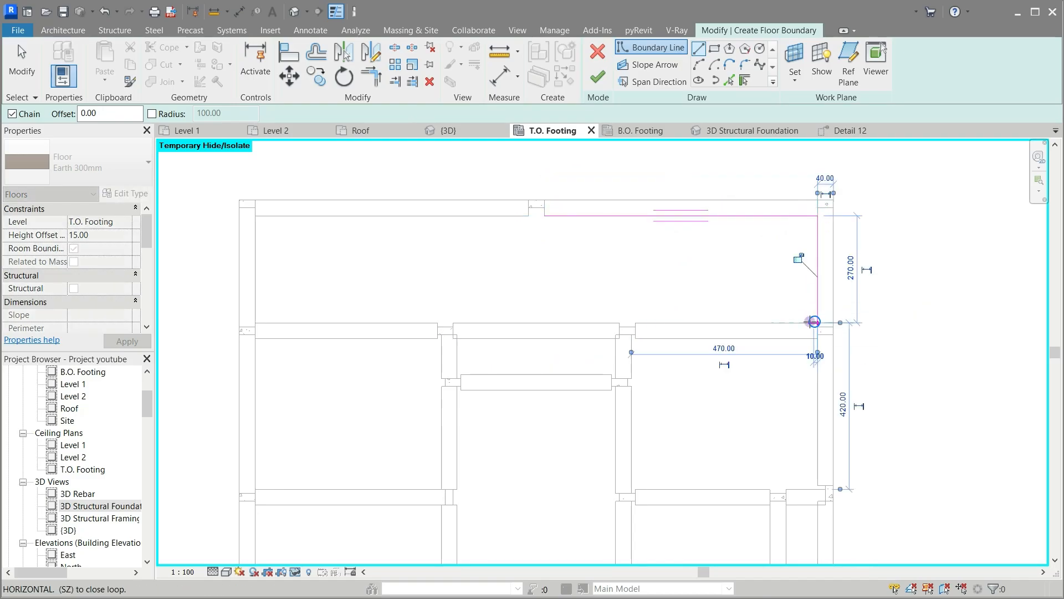
pyautogui.scroll(5, 641, 316)
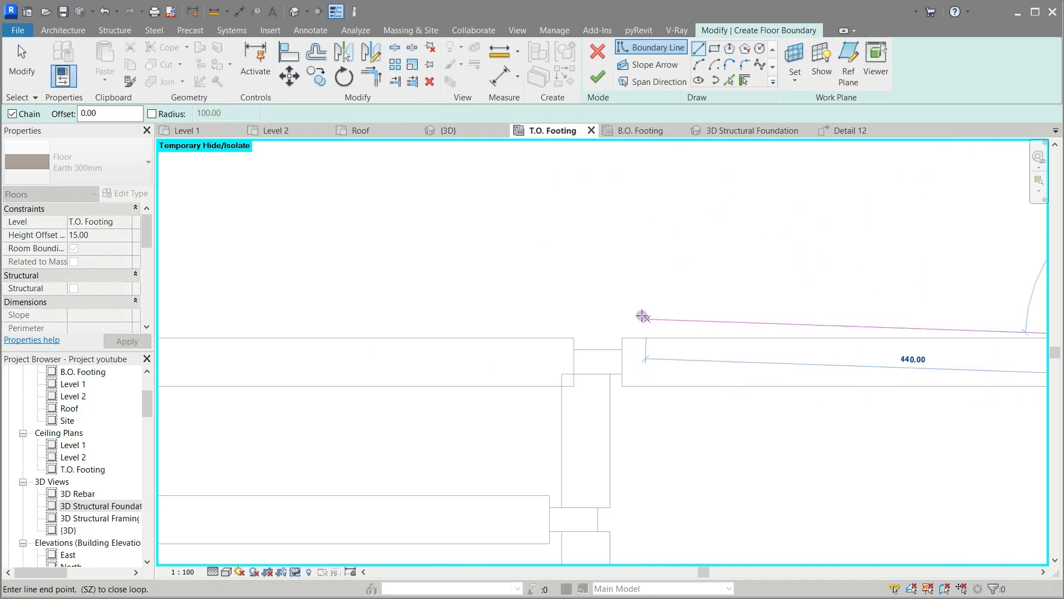
pyautogui.click(608, 354)
pyautogui.click(608, 375)
pyautogui.click(522, 376)
pyautogui.click(523, 354)
# Step: Continue the uppermost bay's boundary along its lower wall and around the notch at the left intermediate column
pyautogui.scroll(-4, 809, 368)
pyautogui.scroll(3, 430, 346)
pyautogui.click(433, 393)
pyautogui.click(433, 409)
pyautogui.click(369, 408)
pyautogui.click(369, 392)
# Step: Close the uppermost bay's boundary along its left and upper walls, stepping around the middle column
pyautogui.scroll(-5, 535, 405)
pyautogui.click(242, 402)
pyautogui.click(242, 261)
pyautogui.click(603, 261)
pyautogui.click(603, 250)
pyautogui.click(625, 250)
pyautogui.click(625, 261)
# Step: Draw the upper edge of the floor boundary in the right-hand room below grid 2, stepping around its upper-left column
pyautogui.scroll(-2, 723, 443)
pyautogui.scroll(5, 731, 469)
pyautogui.click(634, 264)
pyautogui.click(641, 264)
pyautogui.click(641, 272)
pyautogui.click(1010, 272)
# Step: Continue the right-hand room's boundary down its right wall and along the grid 4 wall, stepping around the columns
pyautogui.scroll(-3, 712, 202)
pyautogui.scroll(2, 857, 420)
pyautogui.scroll(3, 854, 419)
pyautogui.click(910, 451)
pyautogui.click(925, 451)
pyautogui.click(925, 458)
pyautogui.click(855, 458)
pyautogui.click(817, 469)
pyautogui.click(505, 469)
pyautogui.click(505, 478)
pyautogui.click(496, 478)
# Step: Close the right-hand room's boundary up its left wall, stepping around the column at grid 3
pyautogui.click(496, 231)
pyautogui.click(488, 230)
pyautogui.click(487, 212)
pyautogui.click(496, 213)
pyautogui.scroll(-3, 491, 215)
pyautogui.moveTo(485, 220); pyautogui.dragTo(482, 363, button='middle')
pyautogui.scroll(2, 483, 364)
pyautogui.click(498, 264)
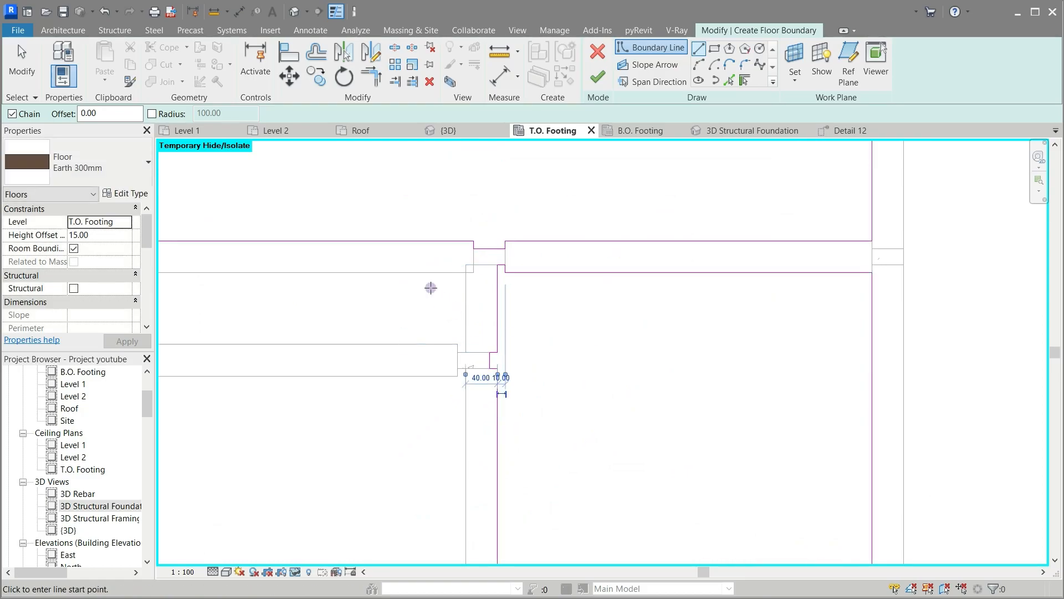
# Step: Sketch a closed floor boundary along the wall faces of the small central bay between grids 2 and 3
pyautogui.scroll(-2, 652, 373)
pyautogui.scroll(4, 360, 312)
pyautogui.click(374, 323)
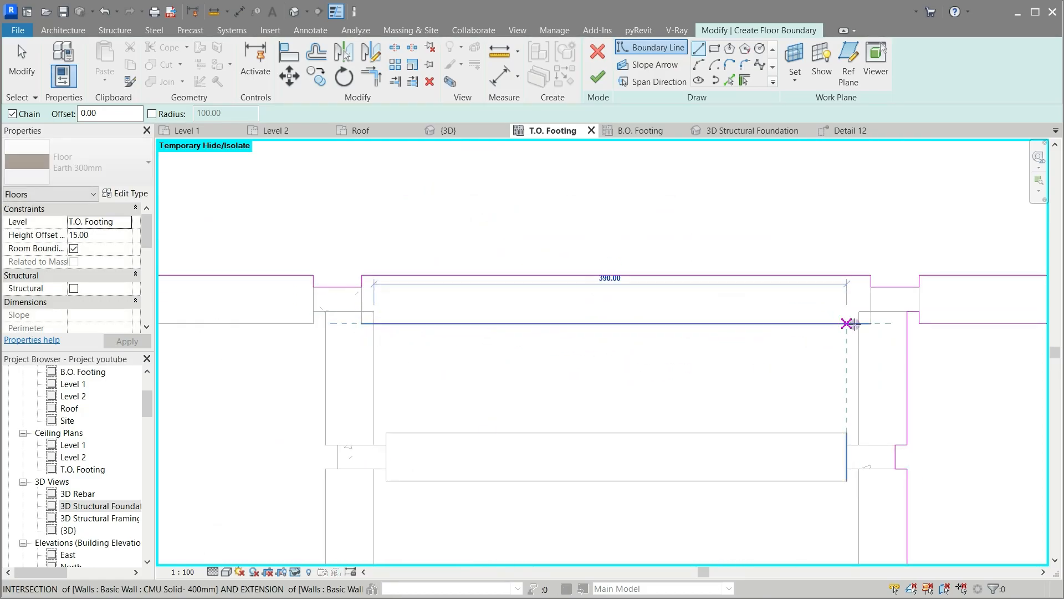
pyautogui.click(846, 324)
pyautogui.click(846, 432)
pyautogui.click(387, 433)
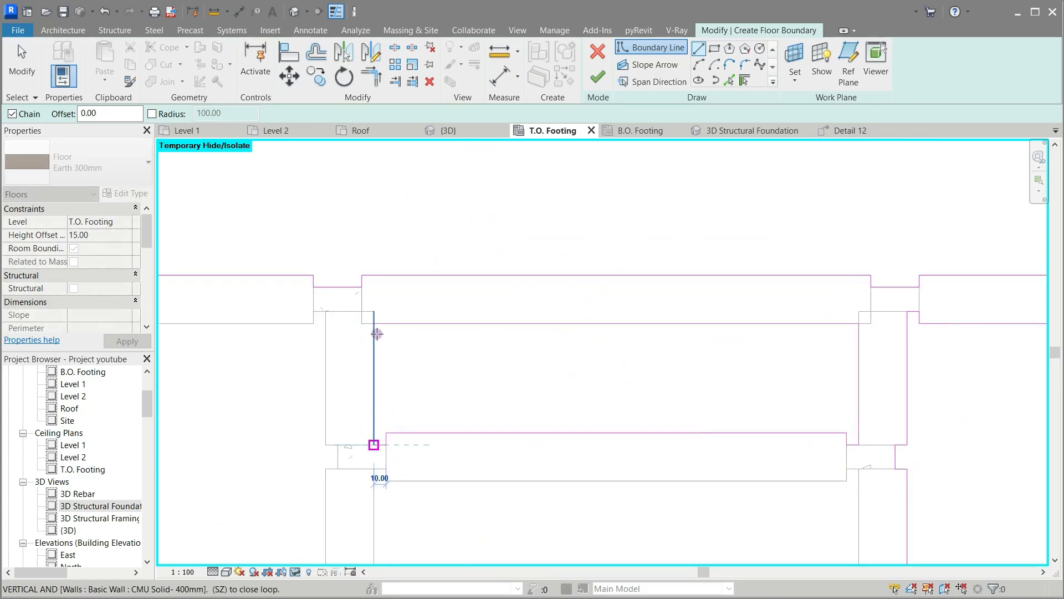
pyautogui.click(373, 323)
# Step: Draw the upper edge of the left room's boundary below grid 2 and continue down its right wall around the grid 3 column
pyautogui.scroll(-7, 762, 337)
pyautogui.scroll(5, 570, 361)
pyautogui.scroll(-1, 555, 361)
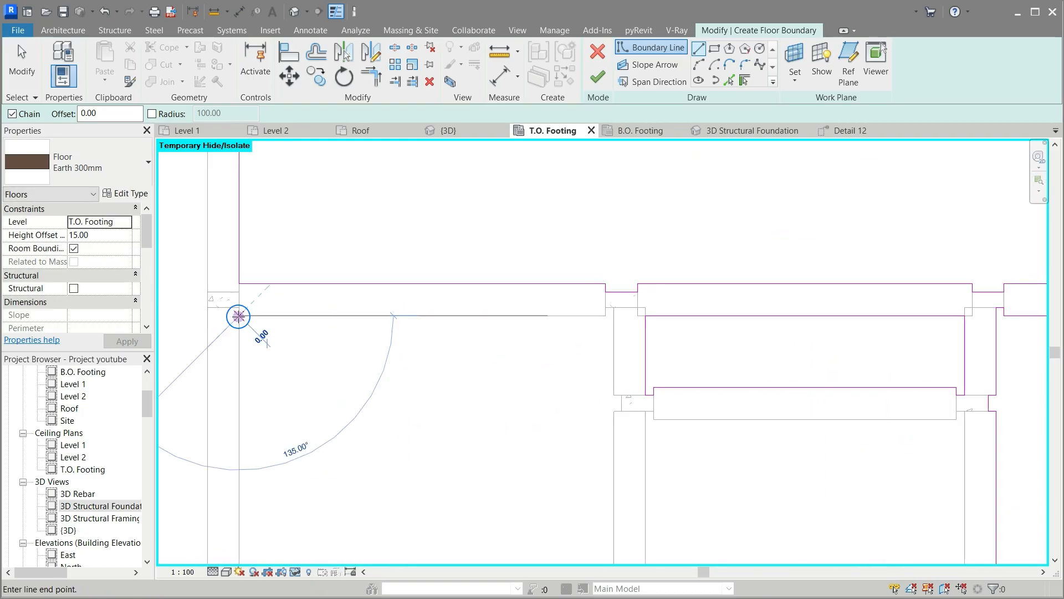
pyautogui.click(239, 316)
pyautogui.scroll(1, 558, 316)
pyautogui.click(619, 316)
pyautogui.click(619, 305)
pyautogui.click(631, 305)
pyautogui.click(630, 421)
pyautogui.click(641, 420)
pyautogui.click(641, 442)
pyautogui.click(630, 442)
# Step: Close the left room's floor boundary along the grid 4 wall and up the 380-long left side
pyautogui.scroll(-4, 654, 304)
pyautogui.scroll(2, 615, 464)
pyautogui.click(669, 470)
pyautogui.click(344, 470)
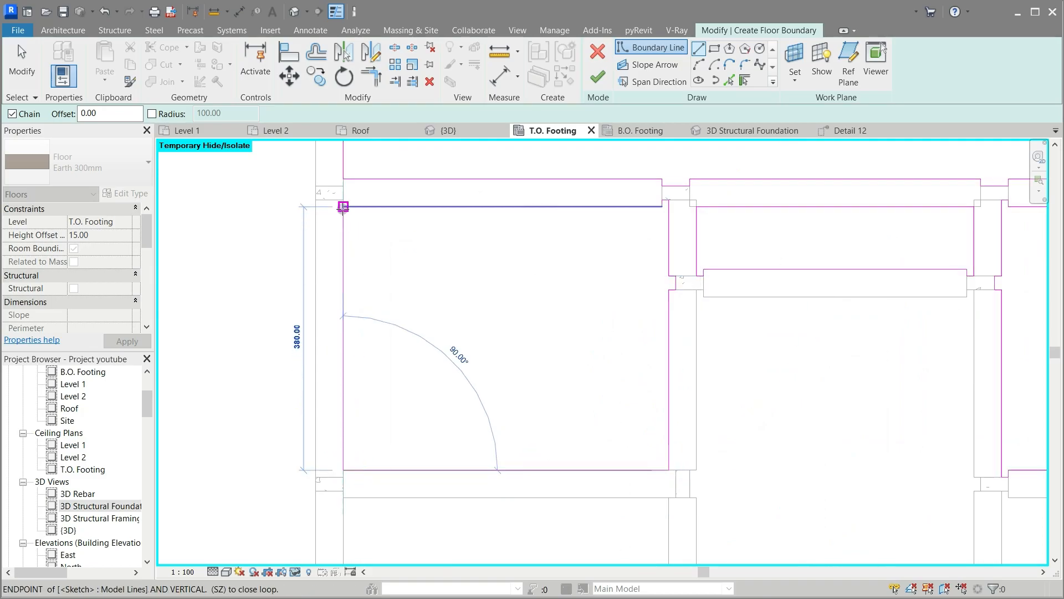
pyautogui.click(343, 207)
# Step: Draw the central room's upper boundary edge below the grid 3 wall, stepping around the columns at both ends
pyautogui.scroll(-2, 527, 290)
pyautogui.scroll(5, 719, 309)
pyautogui.click(346, 240)
pyautogui.click(362, 240)
pyautogui.click(361, 255)
pyautogui.scroll(-3, 339, 257)
pyautogui.click(606, 257)
pyautogui.click(606, 250)
pyautogui.click(613, 250)
# Step: Continue the central room's boundary down its right wall to grid 6, stepping around the column at grid 4
pyautogui.click(613, 437)
pyautogui.click(620, 437)
pyautogui.click(619, 451)
pyautogui.click(613, 450)
pyautogui.scroll(-2, 594, 286)
pyautogui.click(605, 535)
# Step: Continue the central room's boundary along the grid 6 wall, stepping around the middle and left columns
pyautogui.click(569, 536)
pyautogui.scroll(5, 556, 542)
pyautogui.click(574, 537)
pyautogui.click(519, 538)
pyautogui.click(519, 524)
pyautogui.scroll(-3, 562, 464)
pyautogui.scroll(5, 389, 493)
pyautogui.click(391, 485)
pyautogui.click(389, 508)
pyautogui.click(364, 508)
# Step: Close the central room's floor boundary up its left wall, stepping around the grid 4 column
pyautogui.scroll(-6, 444, 525)
pyautogui.scroll(3, 447, 491)
pyautogui.click(432, 490)
pyautogui.click(431, 458)
pyautogui.click(439, 458)
pyautogui.click(439, 250)
# Step: Sketch a closed floor boundary about 350 by 170 in the small right-hand room between grids 4 and 5, notched at its upper-left column
pyautogui.scroll(-4, 447, 250)
pyautogui.scroll(5, 615, 355)
pyautogui.click(835, 302)
pyautogui.click(834, 458)
pyautogui.click(514, 458)
pyautogui.click(513, 293)
pyautogui.click(522, 293)
pyautogui.click(522, 303)
pyautogui.click(834, 302)
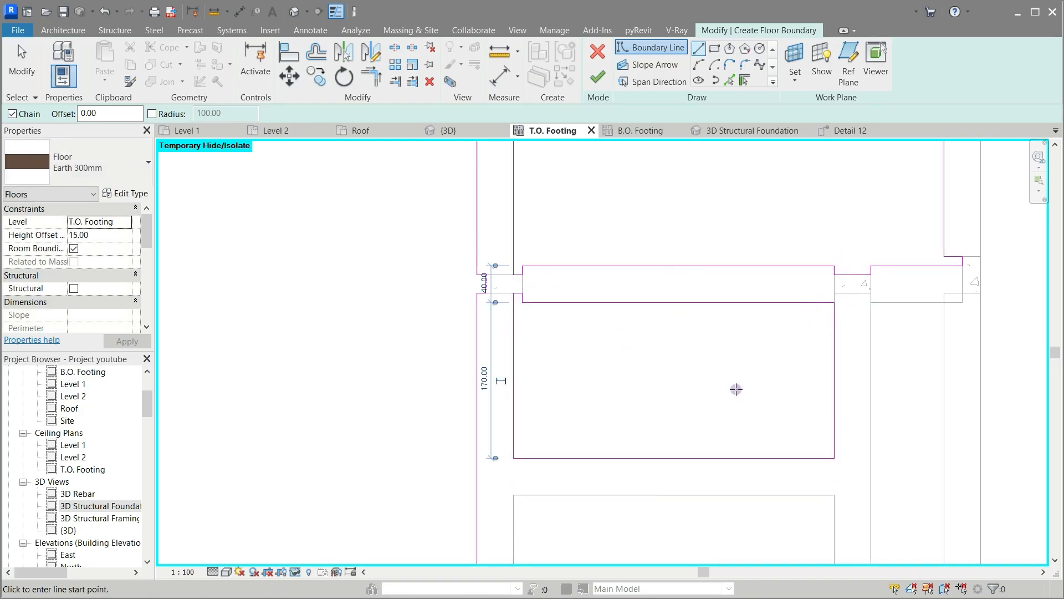
# Step: Draw the upper, right and lower boundary edges of the narrow strip beside the small right-hand rooms, from grid 4 to grid 7
pyautogui.click(873, 303)
pyautogui.click(945, 303)
pyautogui.scroll(-3, 945, 304)
pyautogui.click(822, 526)
pyautogui.click(776, 527)
pyautogui.scroll(3, 773, 519)
# Step: Close the narrow strip's floor boundary up its left side, stepping around the columns at grids 6 and 7
pyautogui.click(779, 522)
pyautogui.click(789, 523)
pyautogui.click(788, 421)
pyautogui.click(779, 422)
pyautogui.click(778, 404)
pyautogui.click(789, 403)
pyautogui.scroll(-2, 782, 410)
pyautogui.click(775, 214)
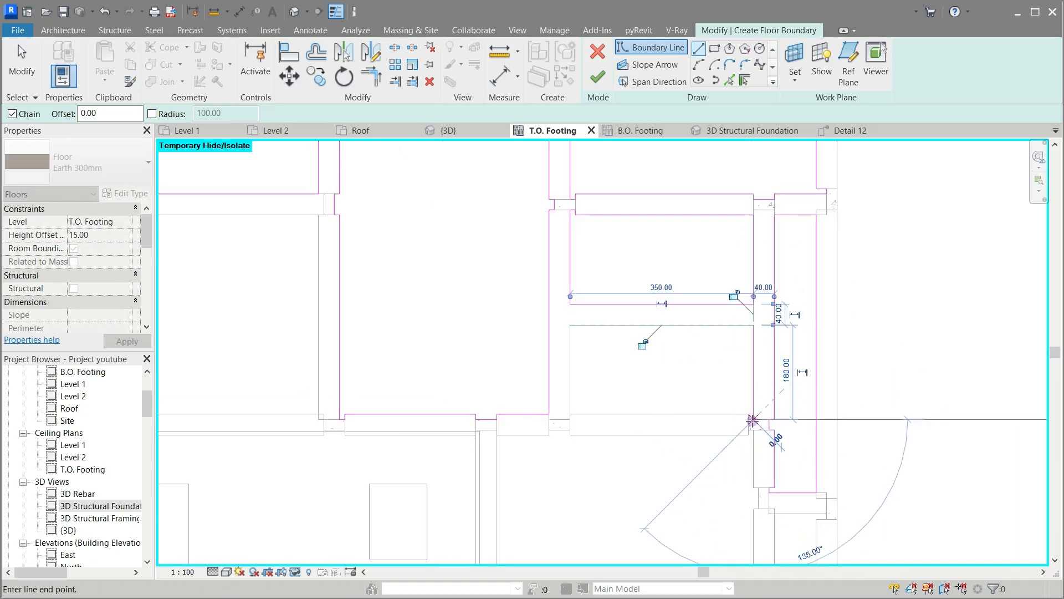
# Step: Sketch the closed floor boundary of the lower of the two small right-hand rooms, about 350 wide
pyautogui.click(570, 414)
pyautogui.click(753, 326)
pyautogui.scroll(-4, 689, 364)
pyautogui.scroll(1, 338, 284)
pyautogui.click(336, 274)
pyautogui.click(497, 275)
pyautogui.click(497, 406)
pyautogui.click(330, 404)
pyautogui.scroll(4, 331, 400)
pyautogui.click(325, 411)
pyautogui.click(349, 411)
pyautogui.scroll(-2, 352, 421)
pyautogui.click(351, 185)
# Step: Draw the upper boundary edge of the room below the small right-hand rooms, stepping around the columns along its upper wall
pyautogui.scroll(-3, 388, 257)
pyautogui.scroll(5, 591, 355)
pyautogui.moveTo(590, 355); pyautogui.dragTo(563, 293, button='middle')
pyautogui.scroll(1, 563, 292)
pyautogui.click(472, 218)
pyautogui.click(534, 218)
pyautogui.click(534, 212)
pyautogui.click(556, 211)
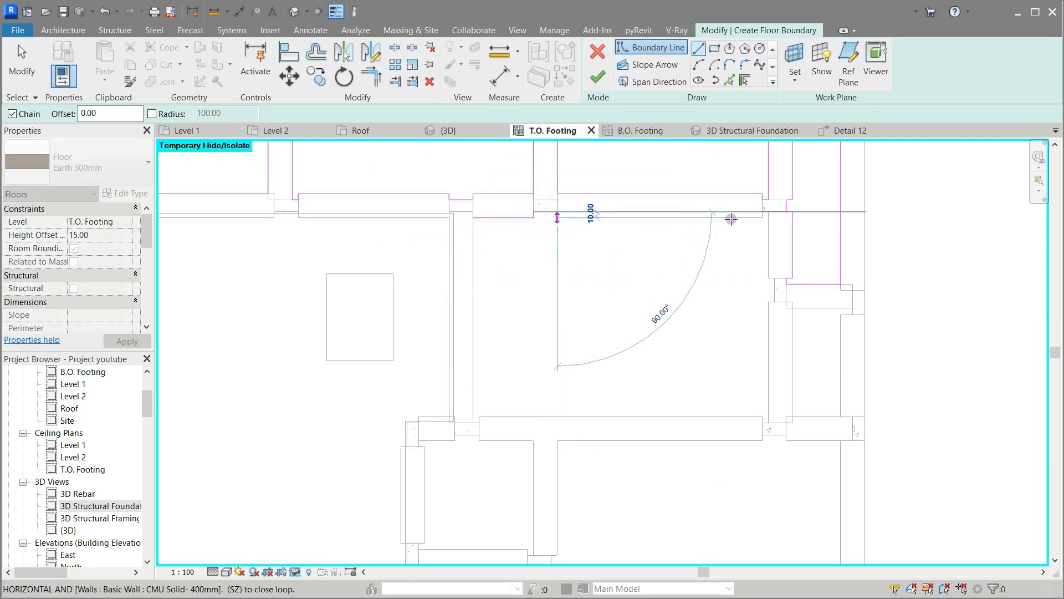
pyautogui.click(762, 211)
pyautogui.scroll(4, 761, 211)
pyautogui.click(777, 237)
# Step: Continue that room's boundary down its right wall to the lower-right column, stepping around the column on the way
pyautogui.scroll(-3, 741, 230)
pyautogui.click(760, 367)
pyautogui.click(772, 367)
pyautogui.click(771, 416)
pyautogui.click(759, 416)
pyautogui.scroll(-3, 701, 292)
pyautogui.scroll(3, 715, 454)
pyautogui.click(755, 409)
pyautogui.scroll(-2, 745, 413)
# Step: Draw the same room's lower boundary edge and close the outline up its left wall
pyautogui.click(360, 416)
pyautogui.moveTo(392, 328); pyautogui.dragTo(377, 401, button='middle')
pyautogui.scroll(-3, 378, 401)
pyautogui.scroll(5, 361, 334)
pyautogui.click(373, 284)
pyautogui.moveTo(490, 361); pyautogui.dragTo(506, 261, button='middle')
pyautogui.scroll(-4, 506, 261)
pyautogui.scroll(4, 716, 304)
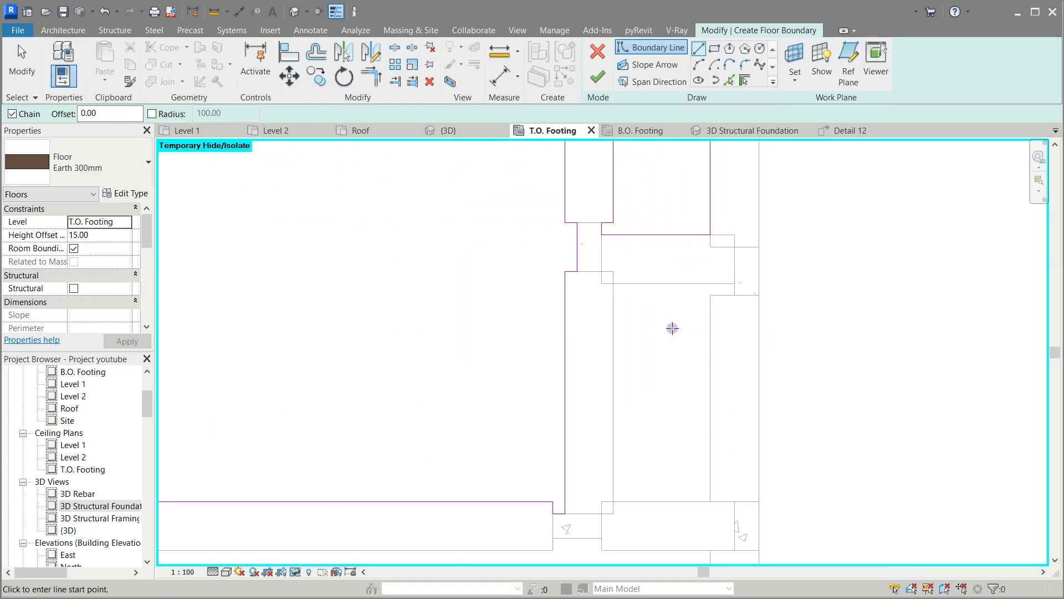
# Step: Sketch a closed floor boundary in the small bay below the narrow strip, notched at its upper-right column
pyautogui.click(614, 283)
pyautogui.click(735, 283)
pyautogui.click(734, 294)
pyautogui.click(711, 295)
pyautogui.click(711, 501)
pyautogui.click(614, 501)
pyautogui.click(614, 283)
# Step: Draw the upper boundary edge of the lower-right corner room, stepping around the column between the two upper wall segments
pyautogui.scroll(-5, 641, 263)
pyautogui.scroll(3, 584, 428)
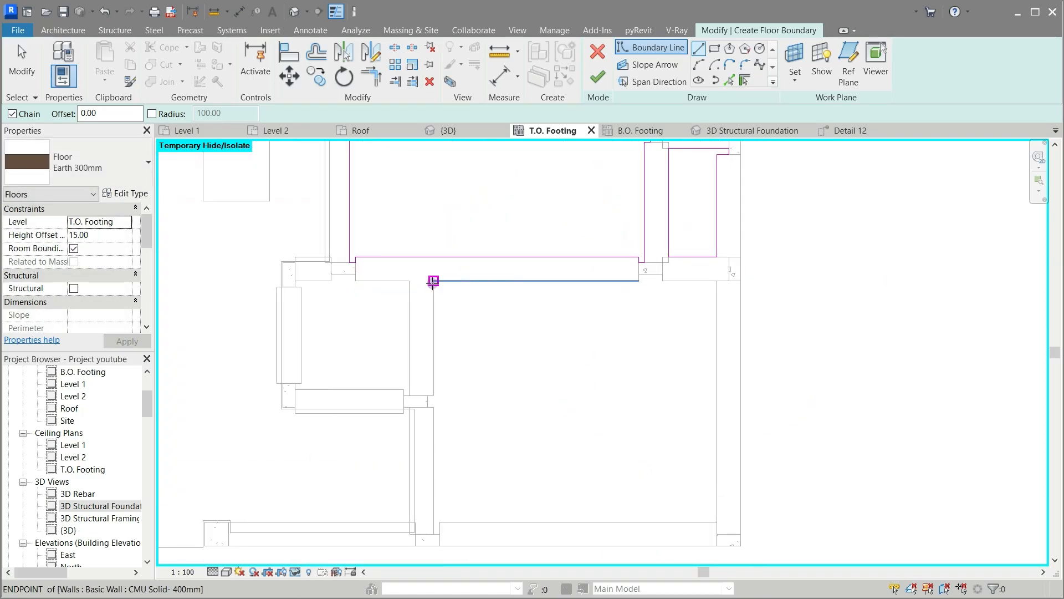
pyautogui.click(432, 281)
pyautogui.click(638, 281)
pyautogui.scroll(3, 637, 275)
pyautogui.click(682, 275)
pyautogui.click(683, 284)
pyautogui.scroll(-2, 739, 280)
pyautogui.click(761, 282)
# Step: Draw the corner room's right and lower boundary edges and close it up the left wall around the columns
pyautogui.click(761, 524)
pyautogui.click(484, 523)
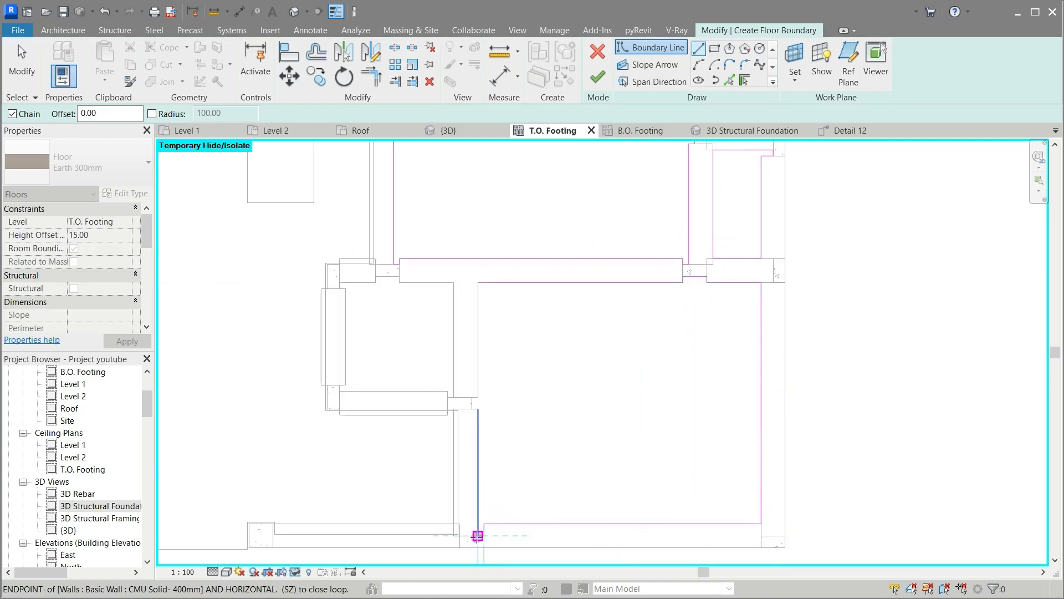
pyautogui.scroll(4, 482, 388)
pyautogui.scroll(-3, 466, 383)
pyautogui.click(481, 246)
# Step: Sketch a closed floor boundary in the small room left of the corner room, stepping around its corner columns
pyautogui.click(440, 244)
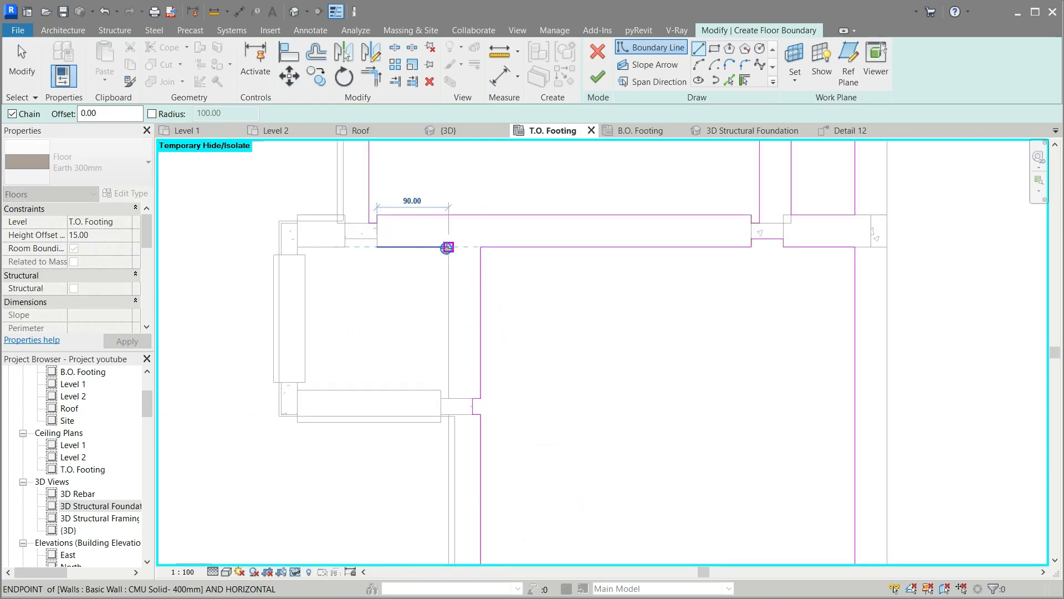
pyautogui.click(297, 389)
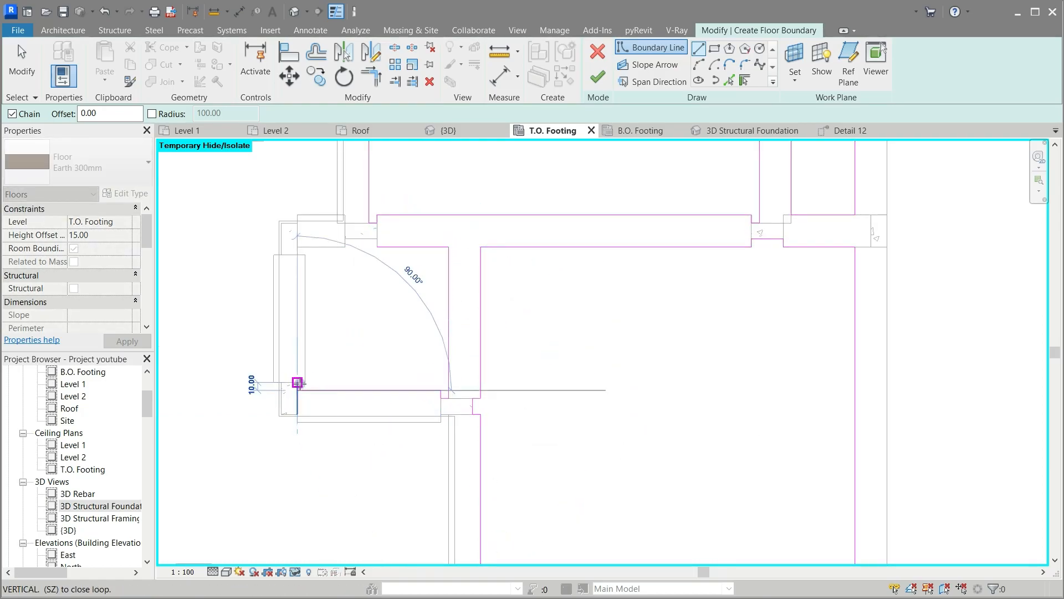
pyautogui.click(305, 380)
pyautogui.click(305, 255)
pyautogui.scroll(3, 298, 255)
pyautogui.click(298, 253)
pyautogui.click(298, 228)
pyautogui.click(444, 228)
pyautogui.click(444, 204)
pyautogui.click(541, 204)
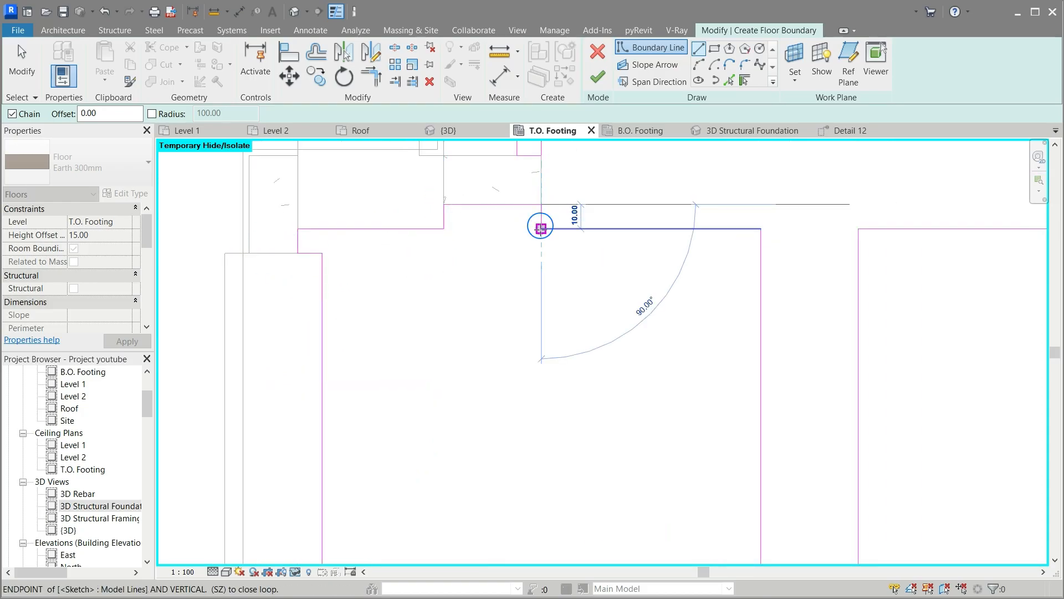
pyautogui.click(542, 228)
# Step: Finish the Earth 300mm floor sketch and save the project
pyautogui.scroll(-3, 527, 290)
pyautogui.scroll(-4, 526, 290)
pyautogui.scroll(-4, 526, 290)
pyautogui.scroll(-1, 595, 468)
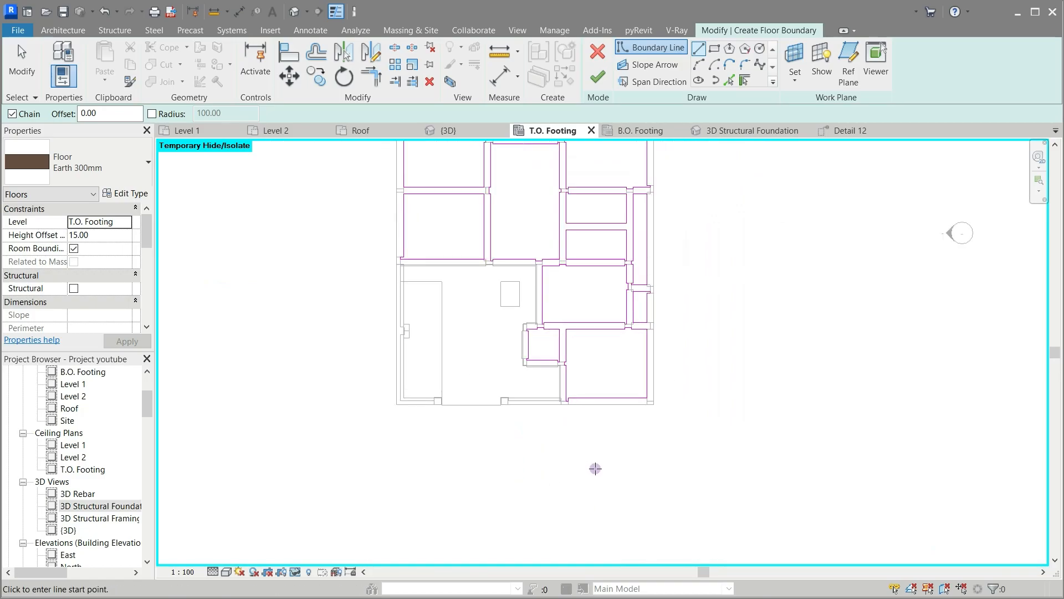
pyautogui.scroll(-2, 595, 469)
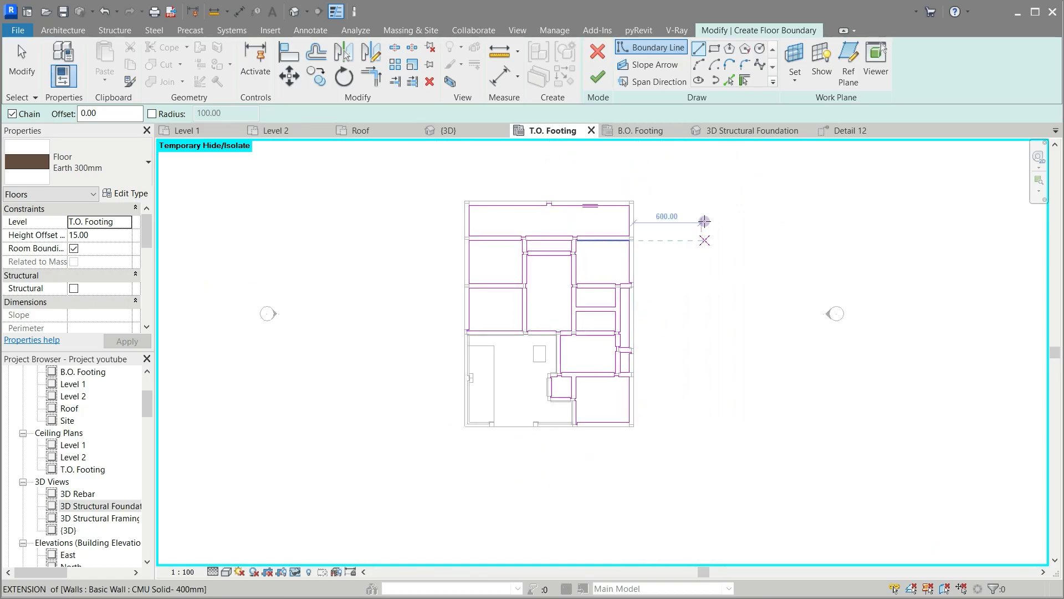
pyautogui.press('Escape')
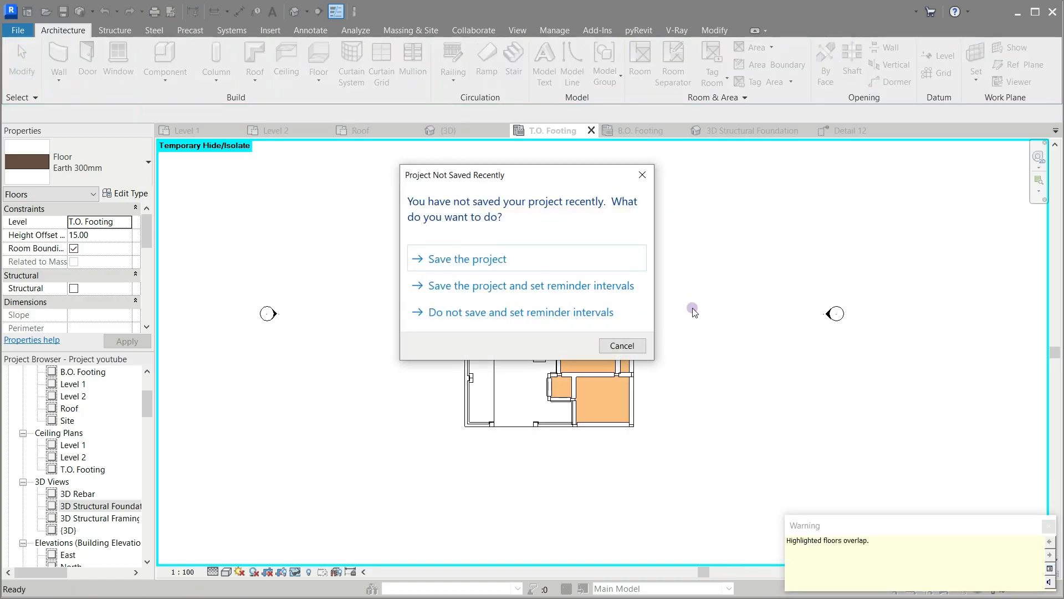
pyautogui.click(539, 265)
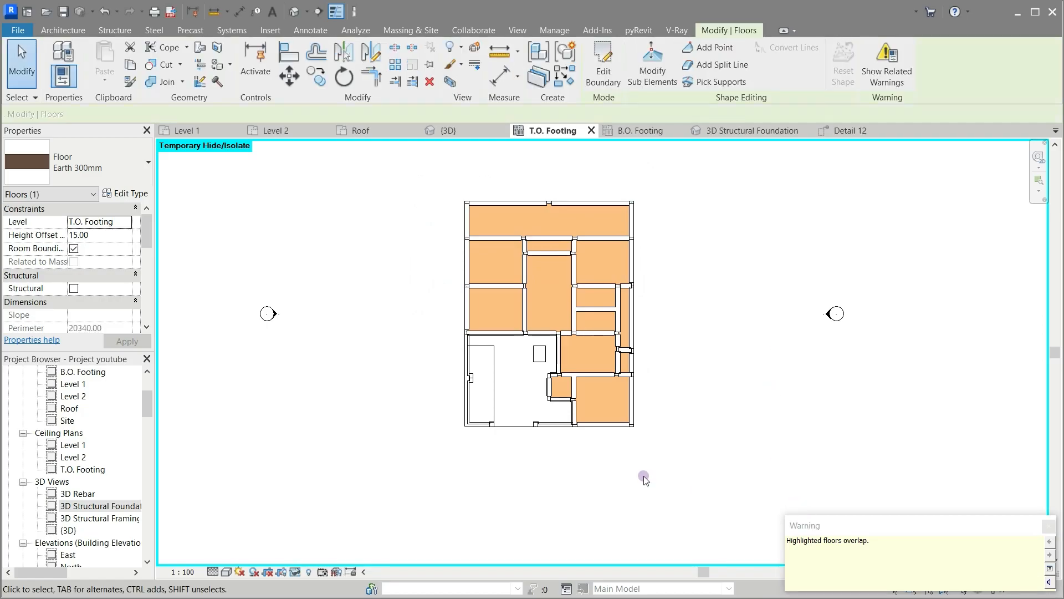
# Step: In the Detail 12 view, set the Earth 300mm floor's height offset from T.O. Footing to 30
pyautogui.scroll(3, 413, 297)
pyautogui.scroll(4, 594, 427)
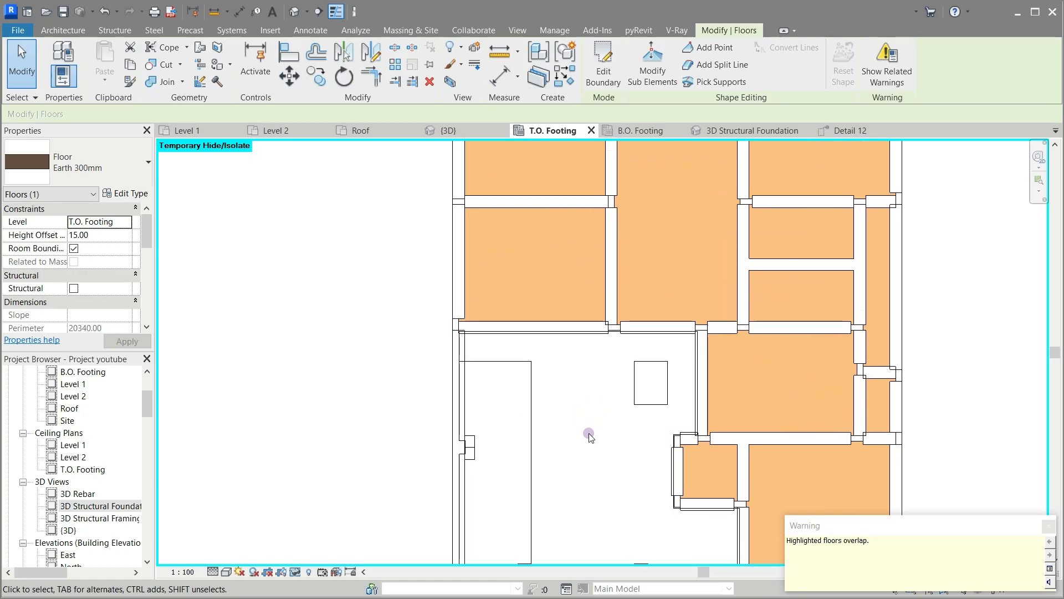
pyautogui.scroll(2, 590, 436)
pyautogui.scroll(-4, 437, 373)
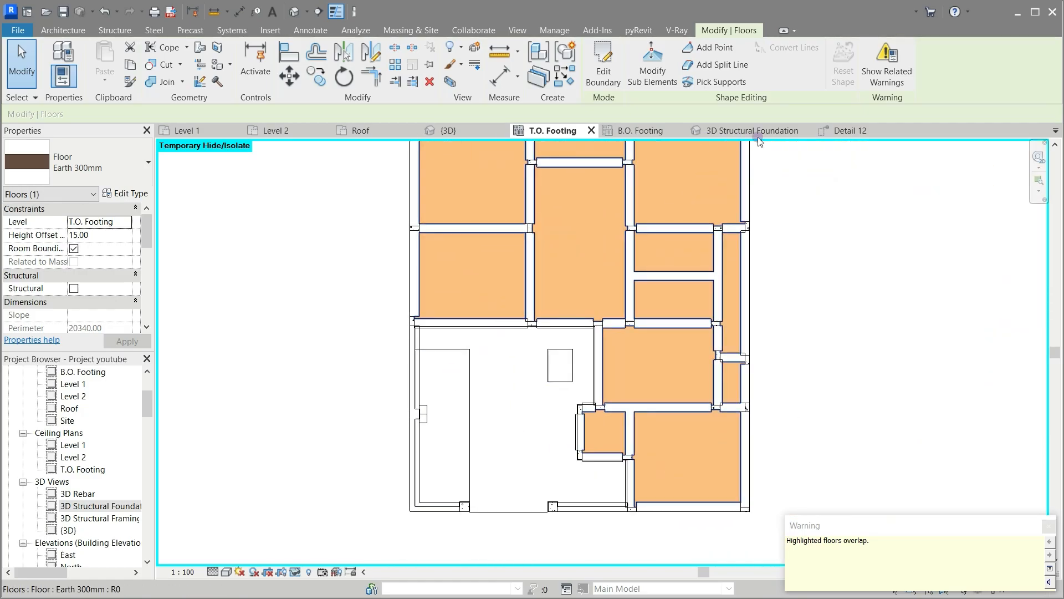
pyautogui.click(839, 132)
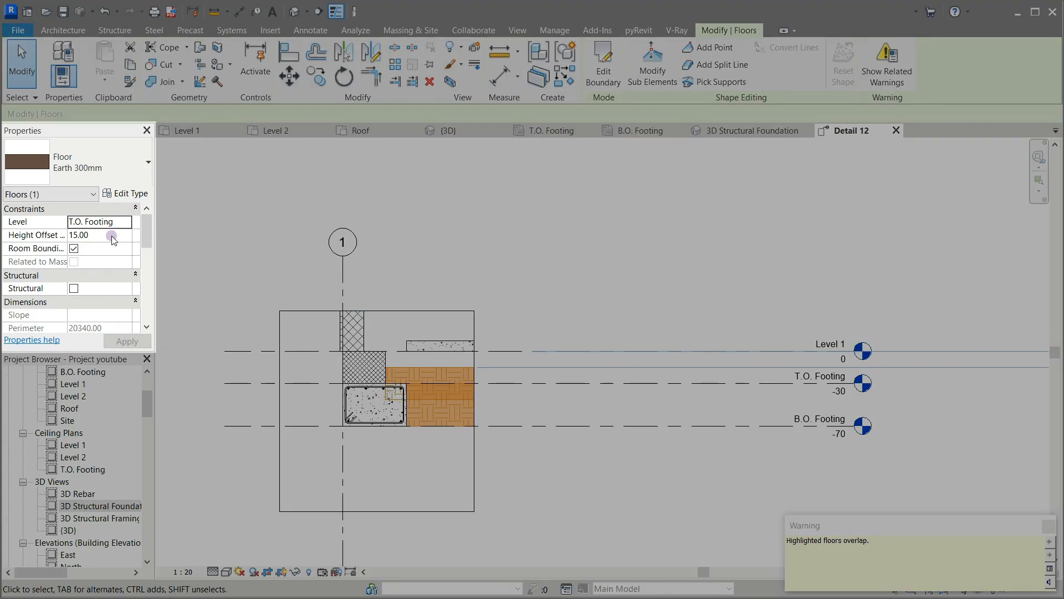
pyautogui.click(112, 235)
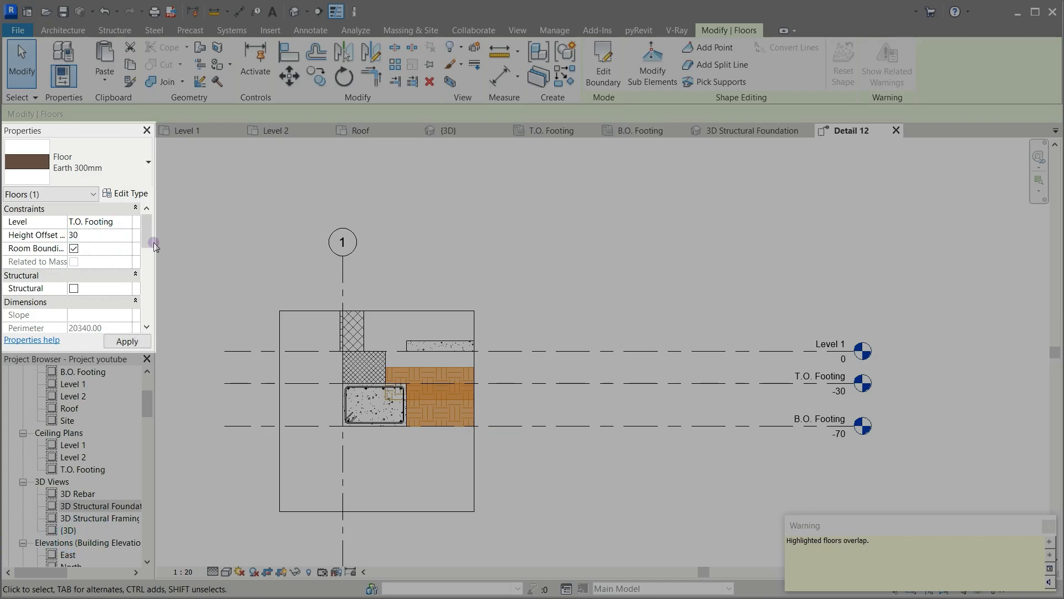
pyautogui.press('Return')
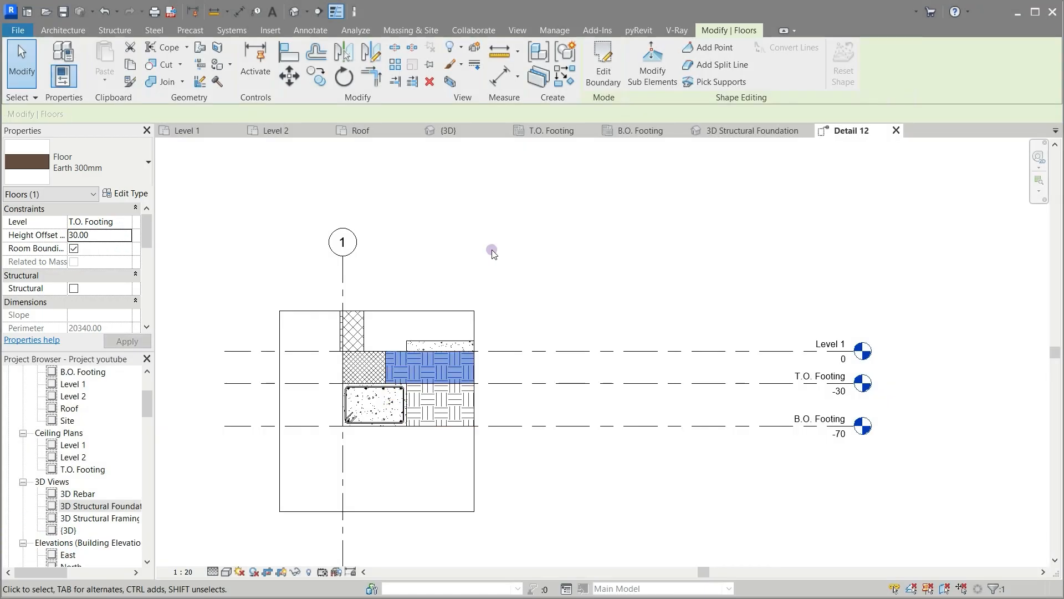
pyautogui.press('Escape')
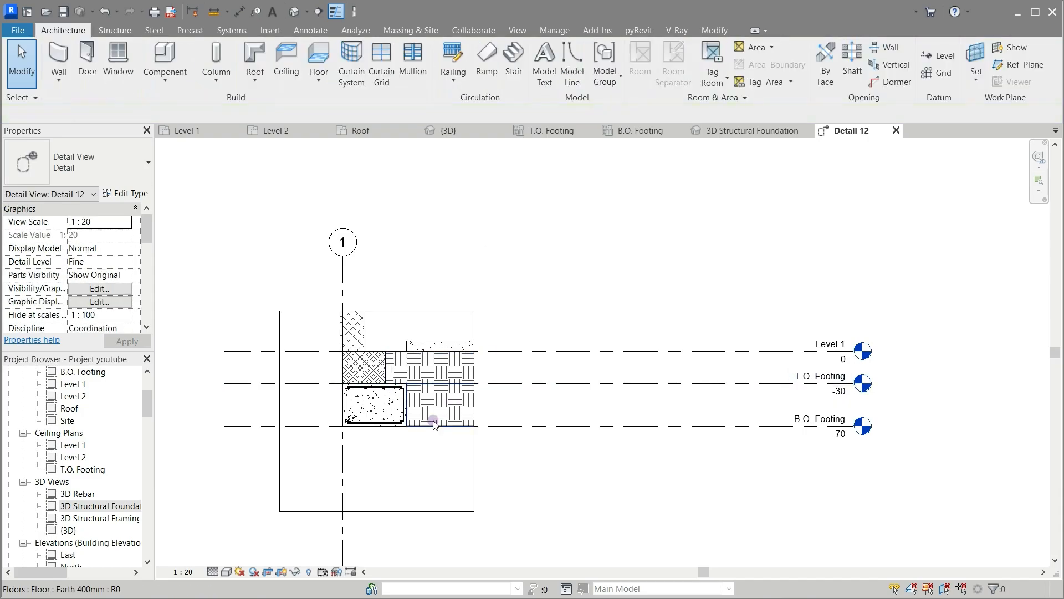
pyautogui.scroll(3, 434, 420)
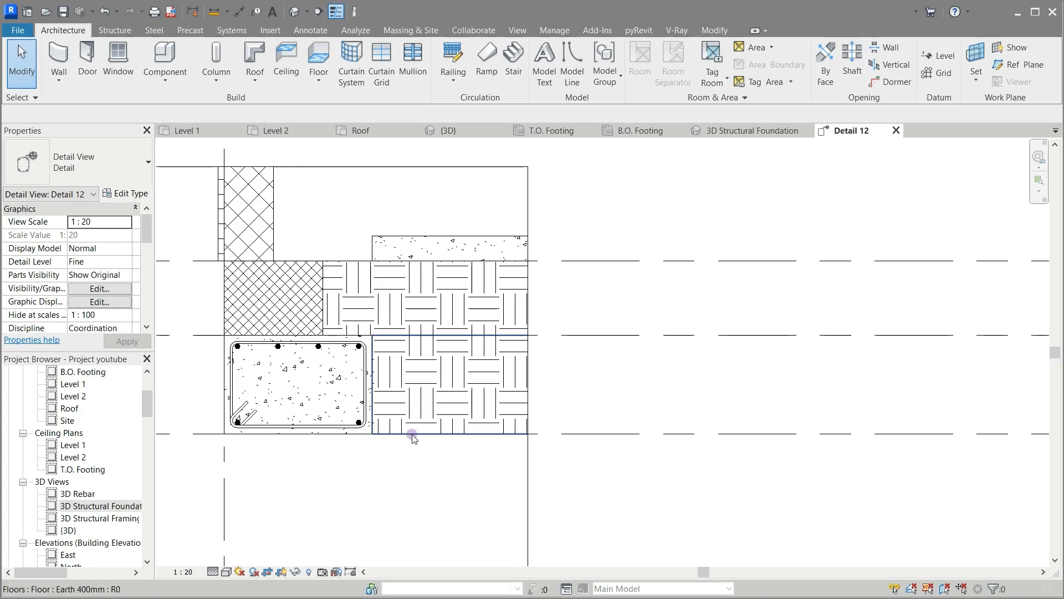
pyautogui.scroll(-3, 412, 438)
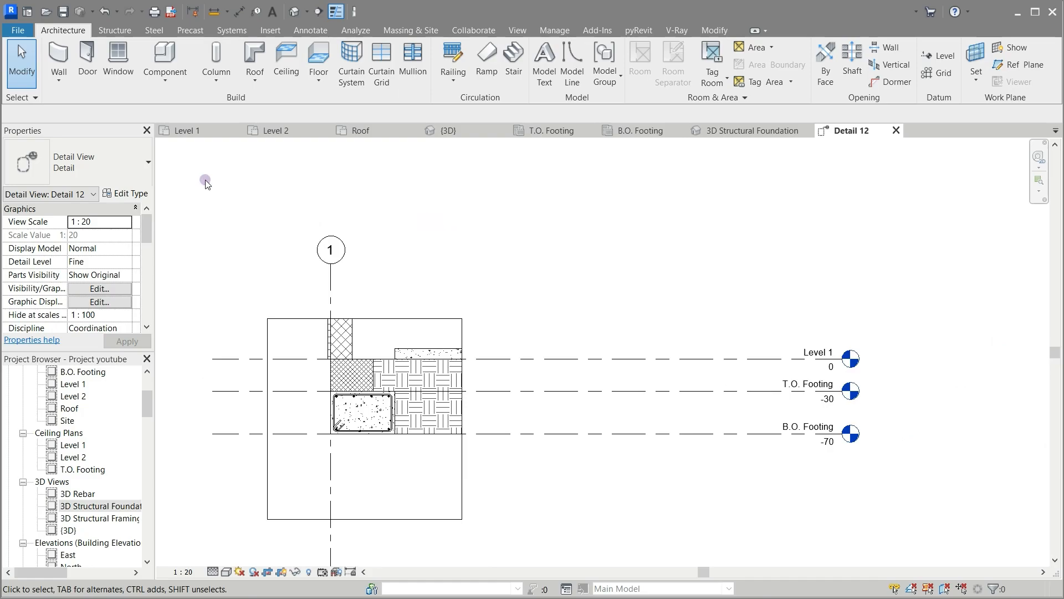
# Step: In the Level 1 floor plan, temporarily hide the Earth 300mm floor element
pyautogui.click(184, 134)
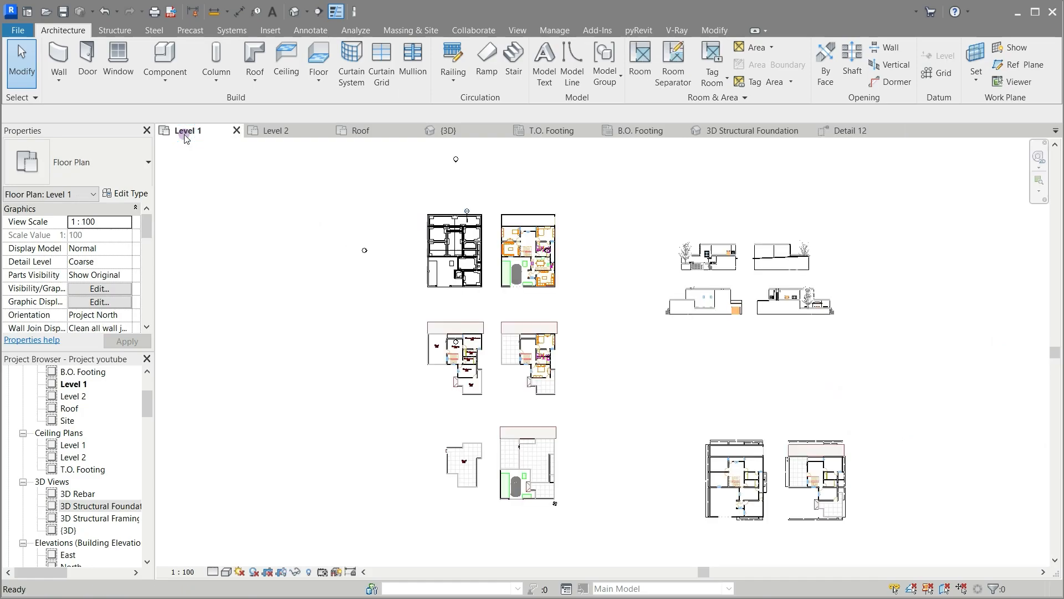
pyautogui.scroll(5, 443, 203)
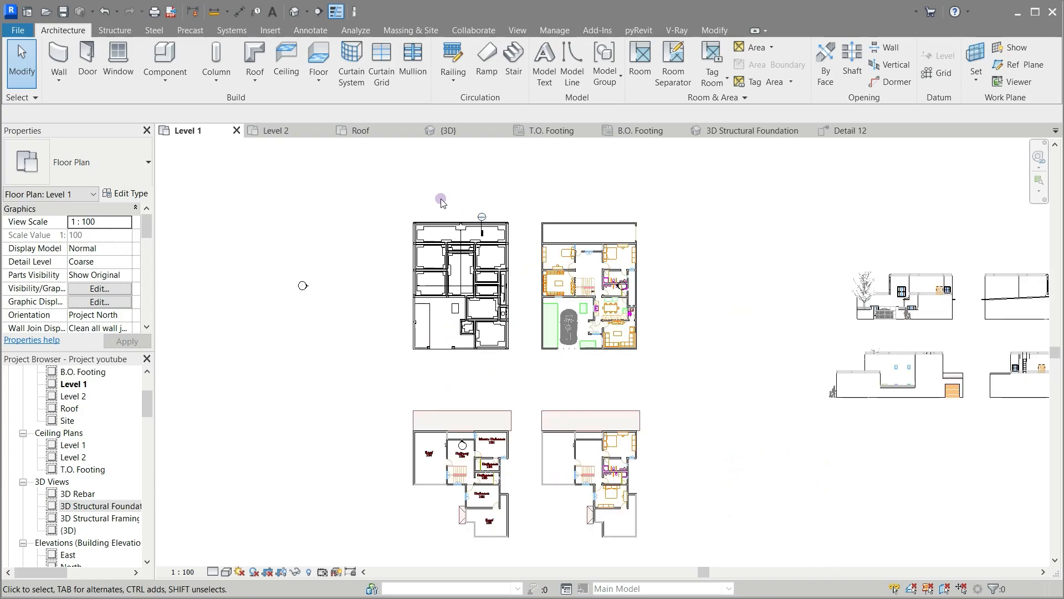
pyautogui.scroll(2, 441, 203)
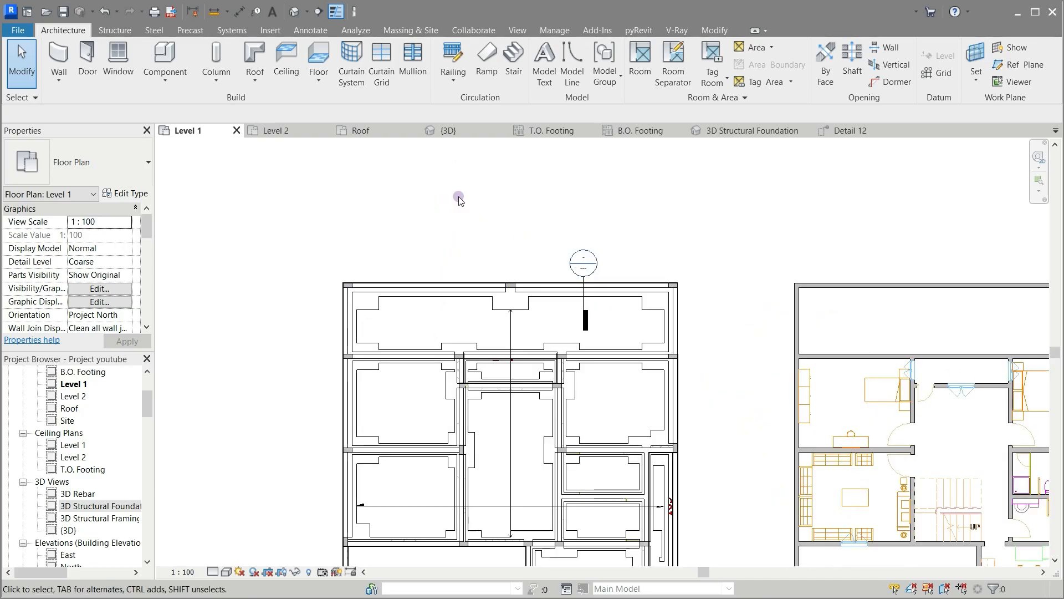
pyautogui.scroll(5, 445, 333)
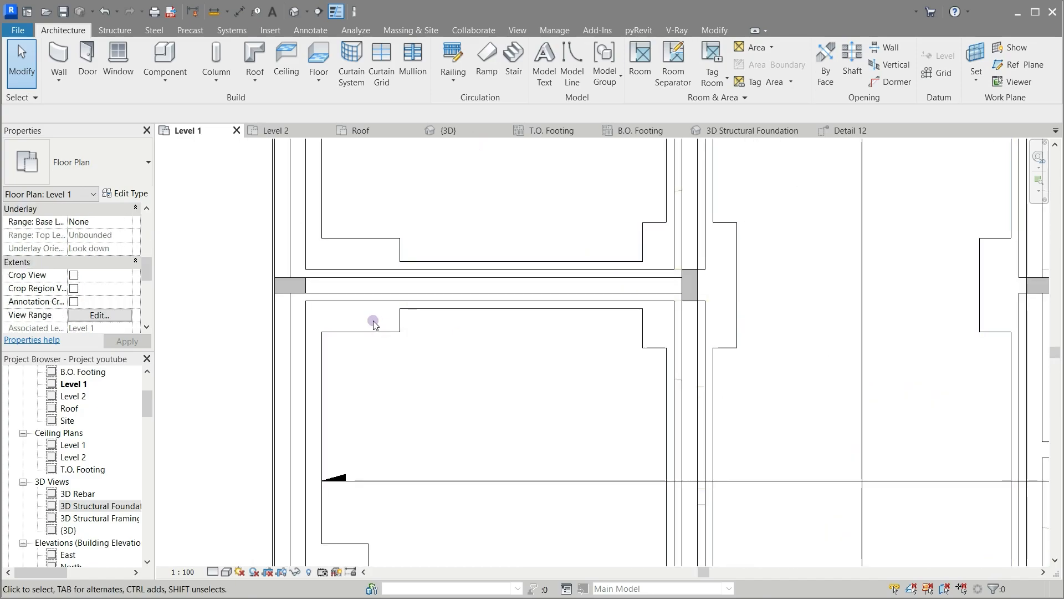
pyautogui.click(363, 306)
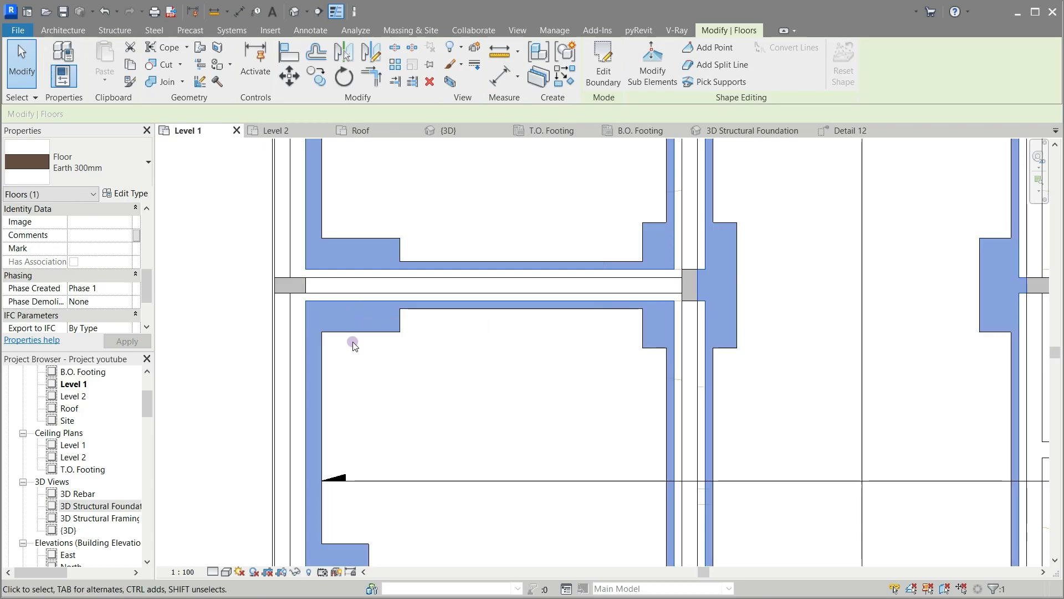
pyautogui.click(296, 574)
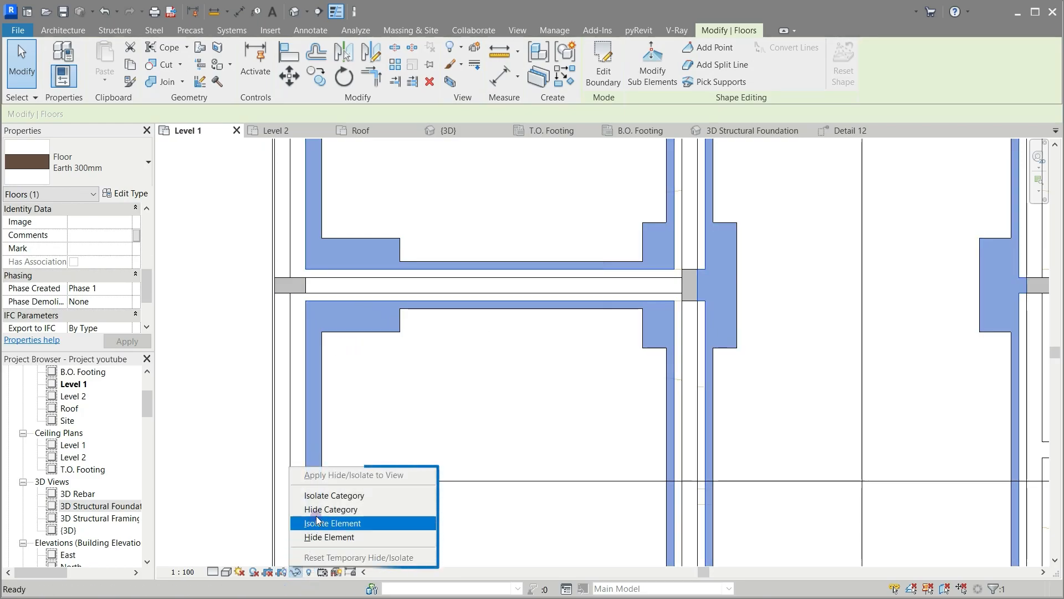
pyautogui.click(327, 537)
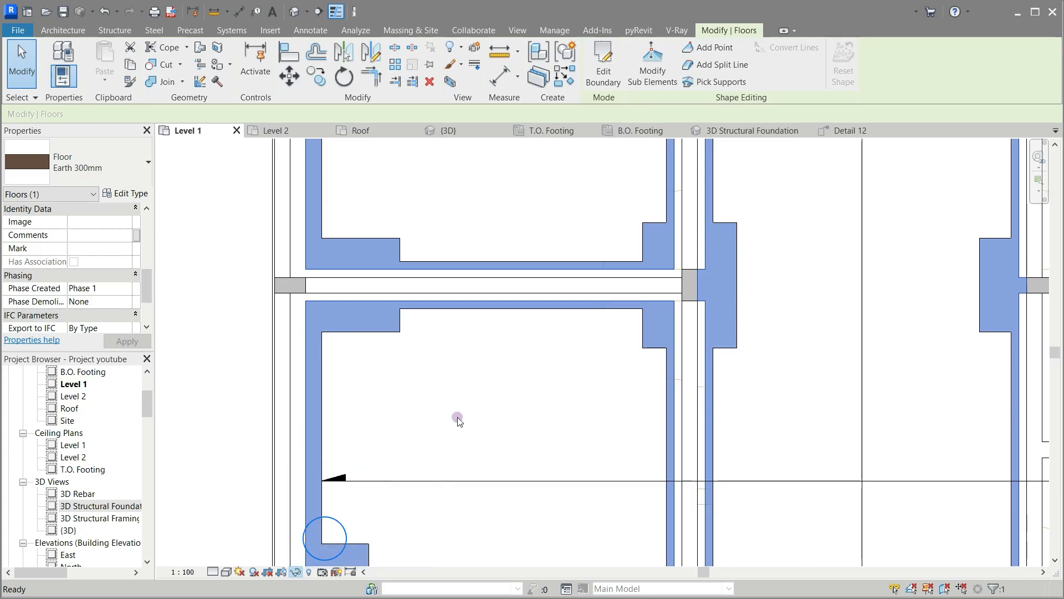
# Step: Temporarily hide the One Way Slab span direction symbol crossing the central room of the Level 1 plan
pyautogui.scroll(-4, 447, 362)
pyautogui.scroll(-3, 447, 361)
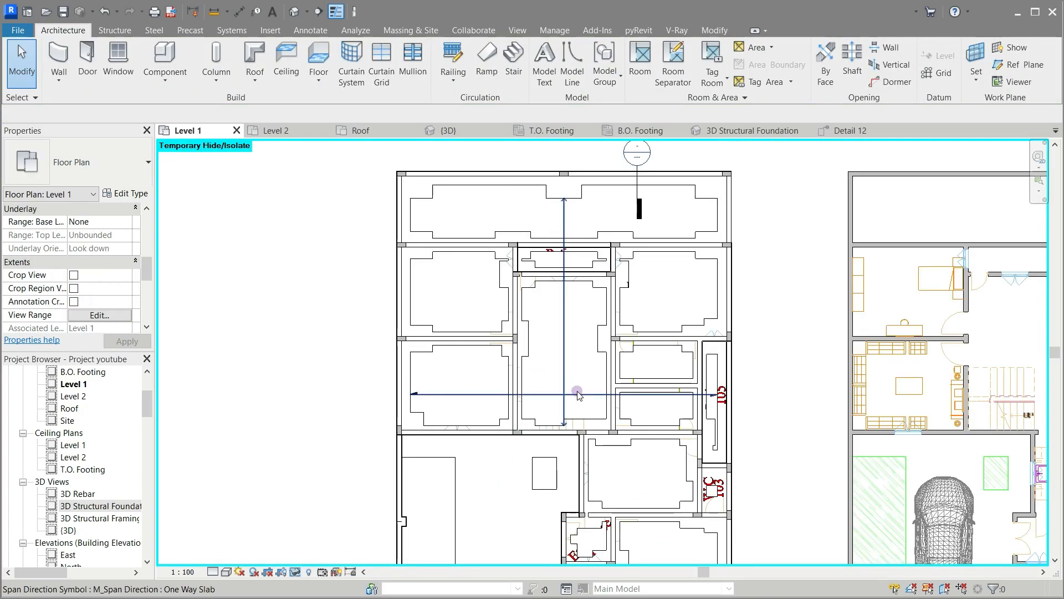
pyautogui.click(577, 394)
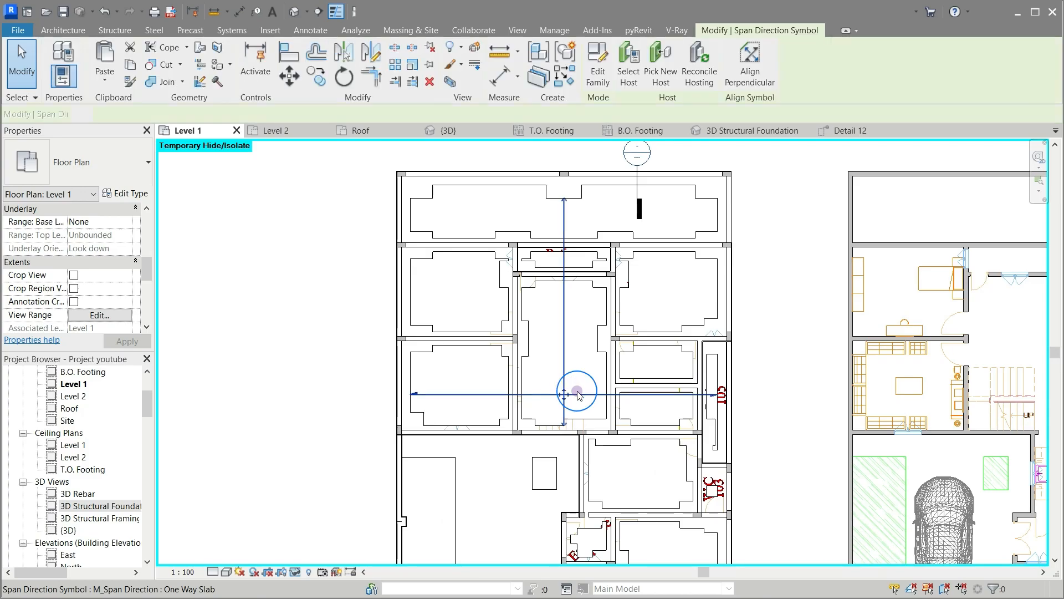
pyautogui.click(296, 572)
pyautogui.click(315, 538)
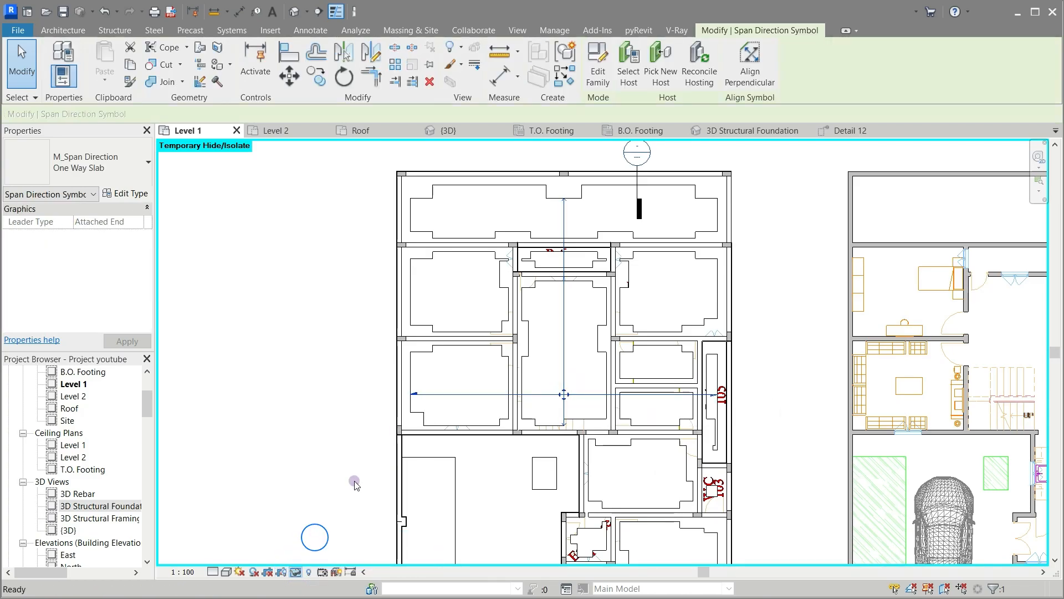
pyautogui.scroll(1, 570, 217)
pyautogui.scroll(1, 570, 217)
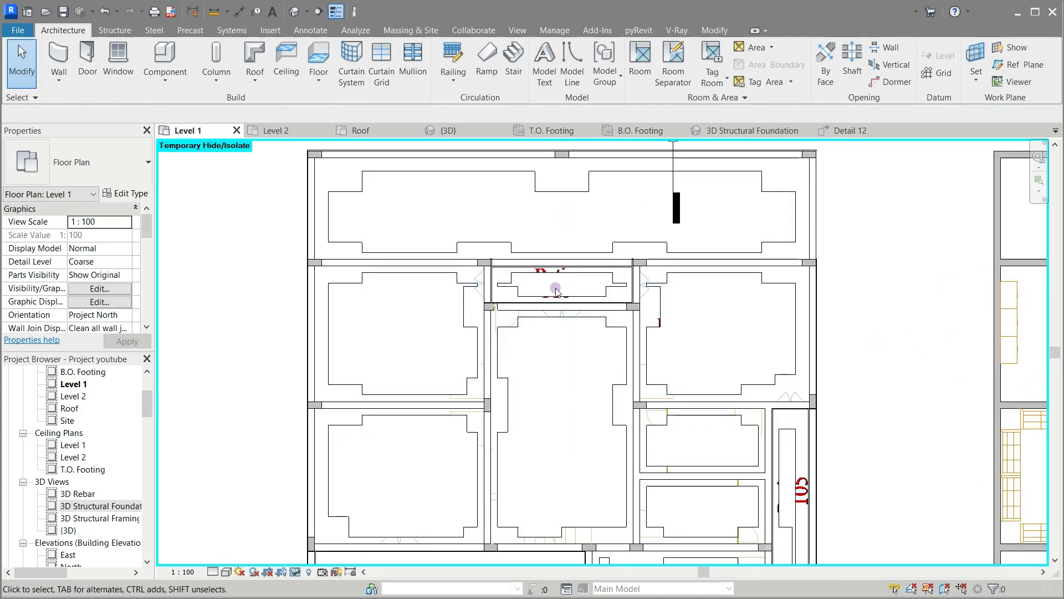
# Step: Temporarily hide the section mark crossing the long room at the upper end of the Level 1 plan
pyautogui.scroll(-4, 534, 218)
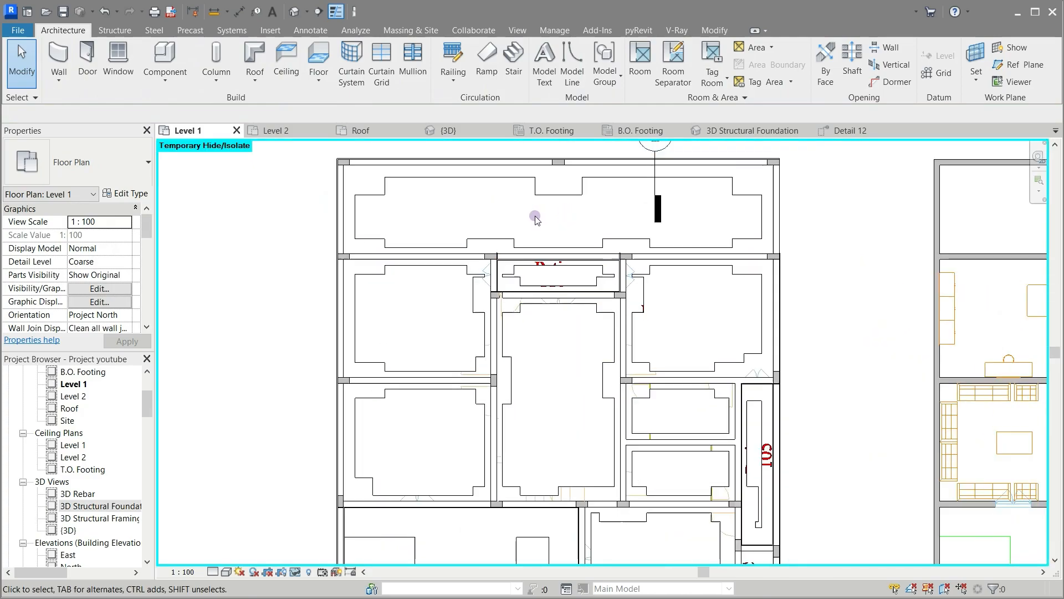
pyautogui.scroll(2, 566, 478)
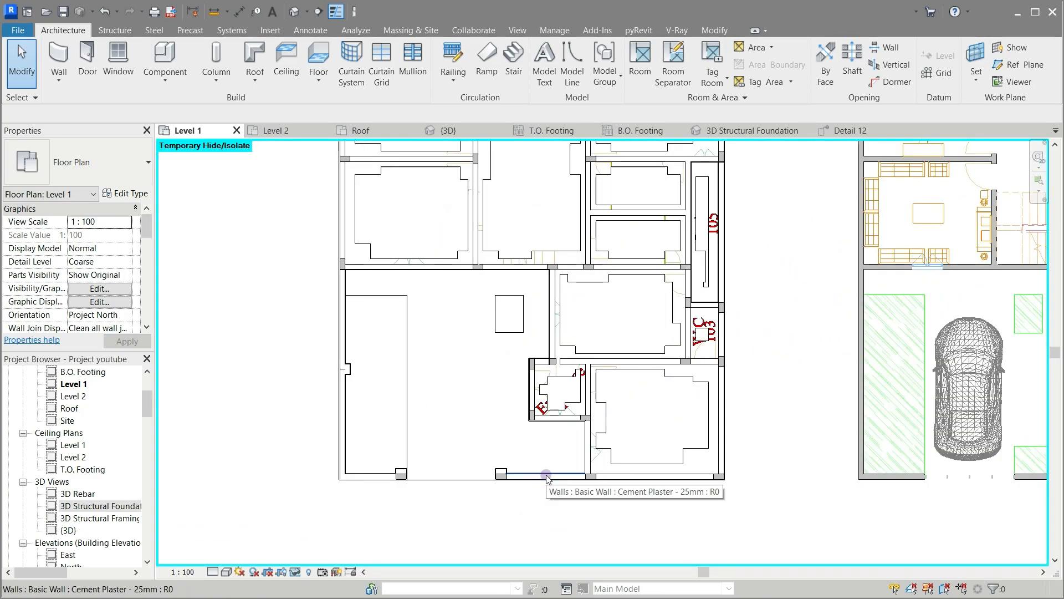
pyautogui.scroll(-4, 556, 490)
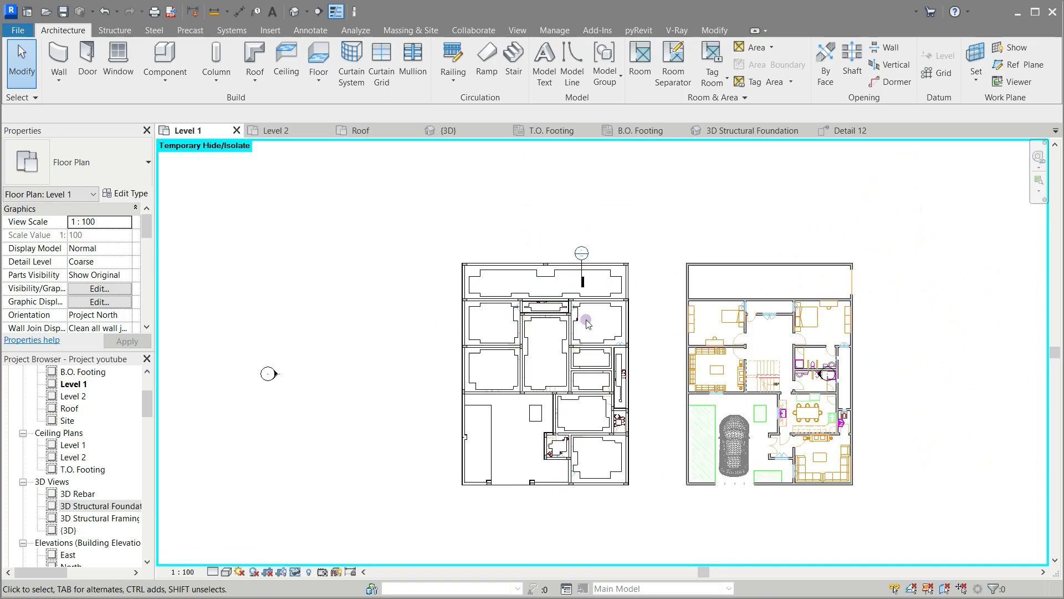
pyautogui.scroll(2, 587, 324)
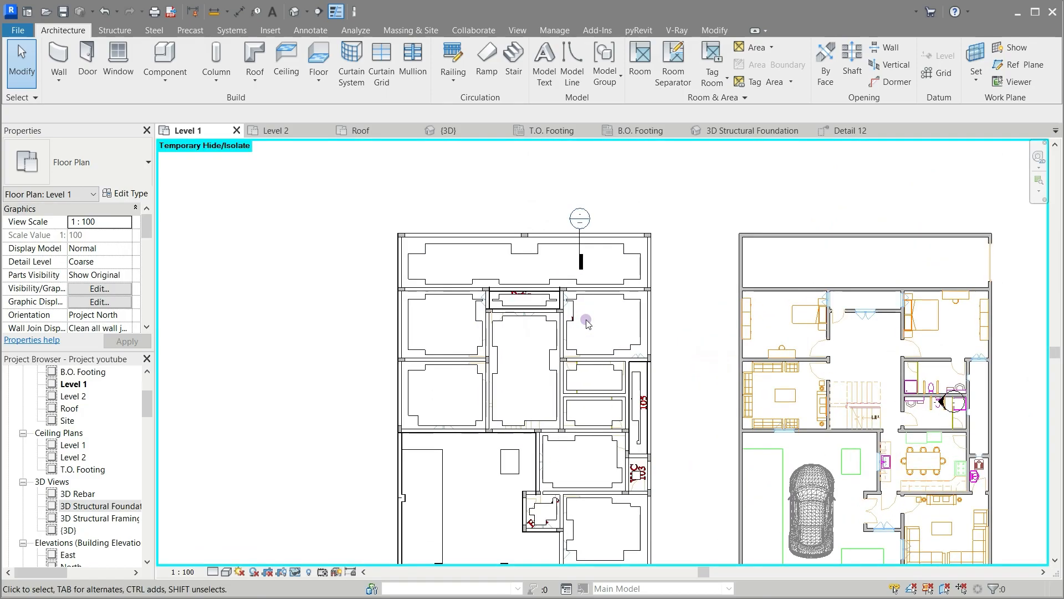
pyautogui.click(582, 255)
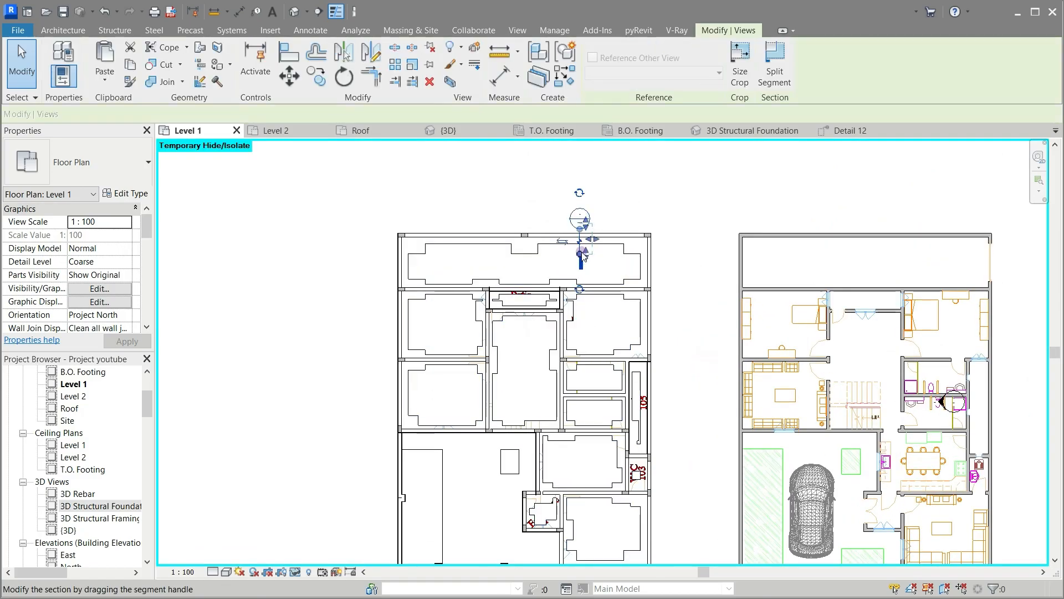
pyautogui.click(294, 572)
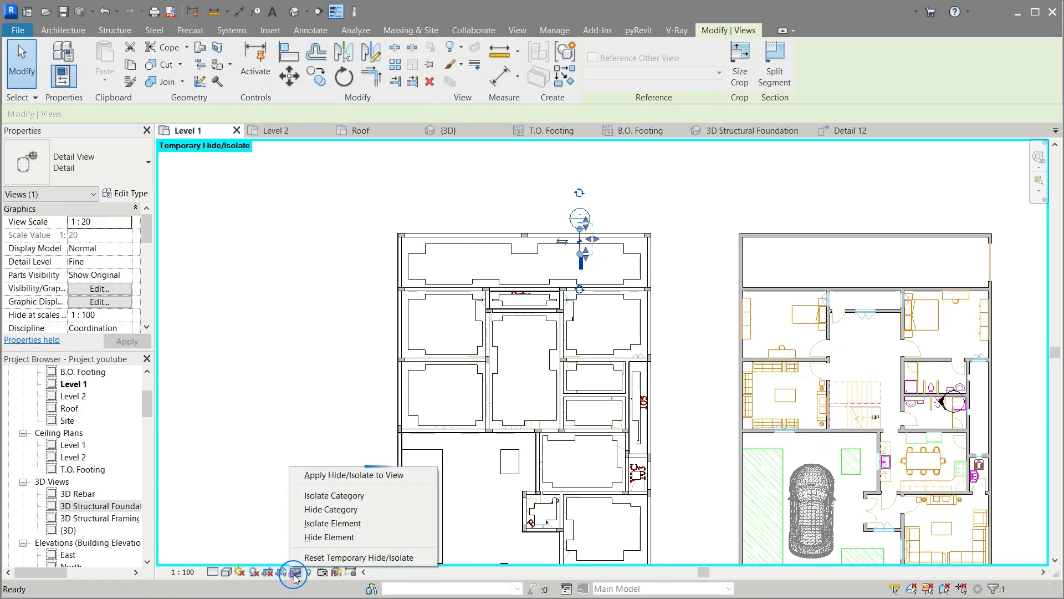
pyautogui.click(308, 543)
pyautogui.click(289, 431)
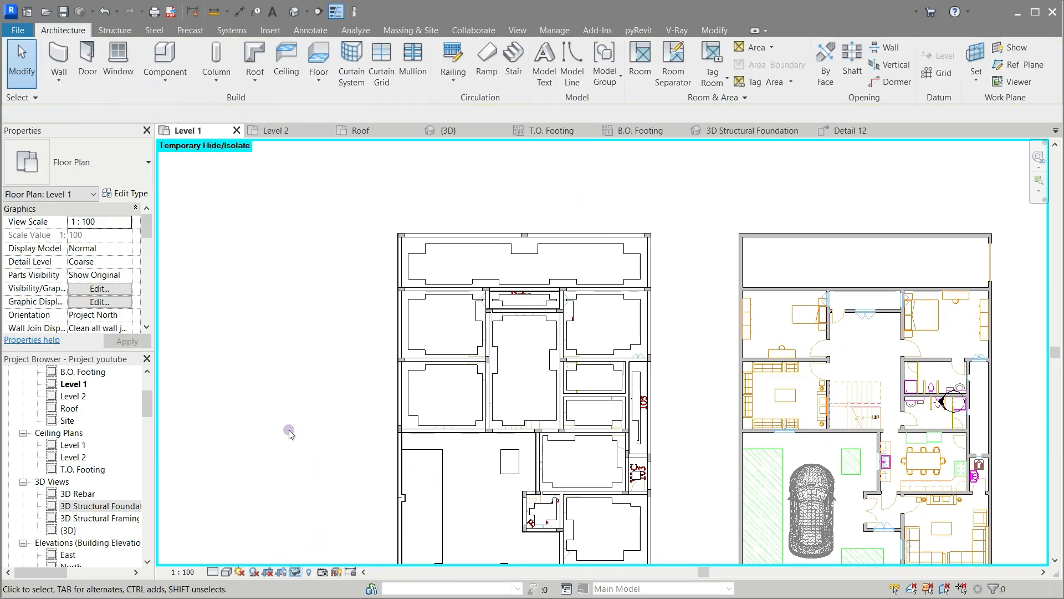
# Step: Edit the boundary of the Concrete 100mm floor and delete the notched outline in the long upper room
pyautogui.click(415, 255)
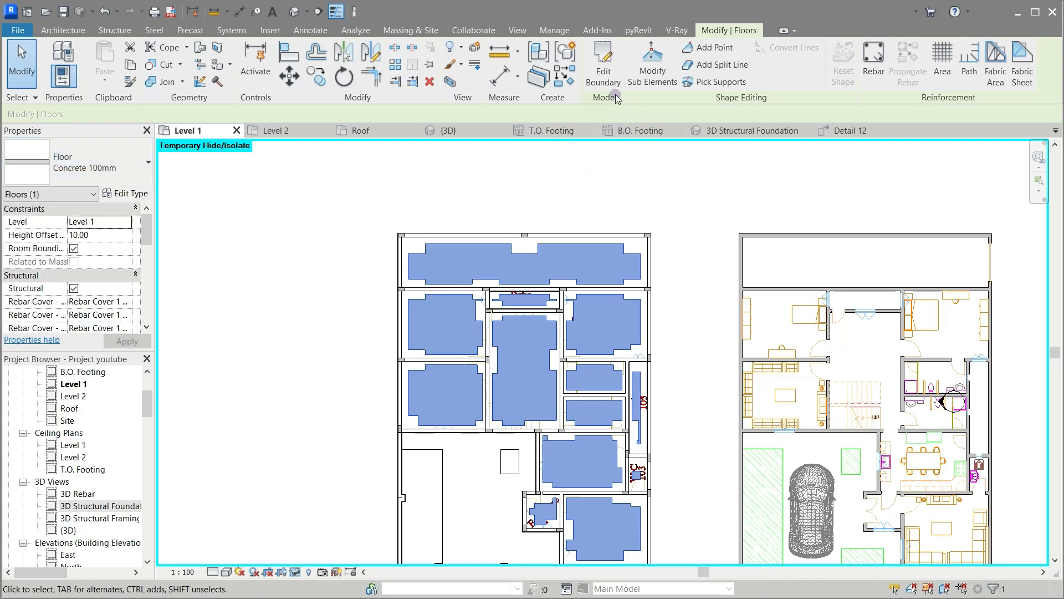
pyautogui.click(603, 62)
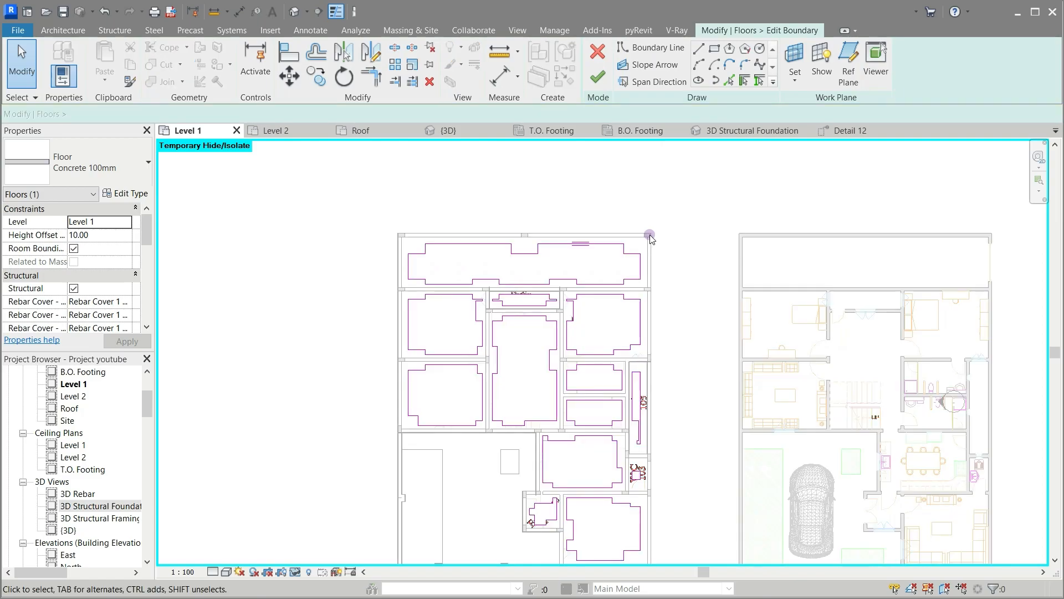
pyautogui.scroll(4, 583, 265)
pyautogui.scroll(1, 583, 265)
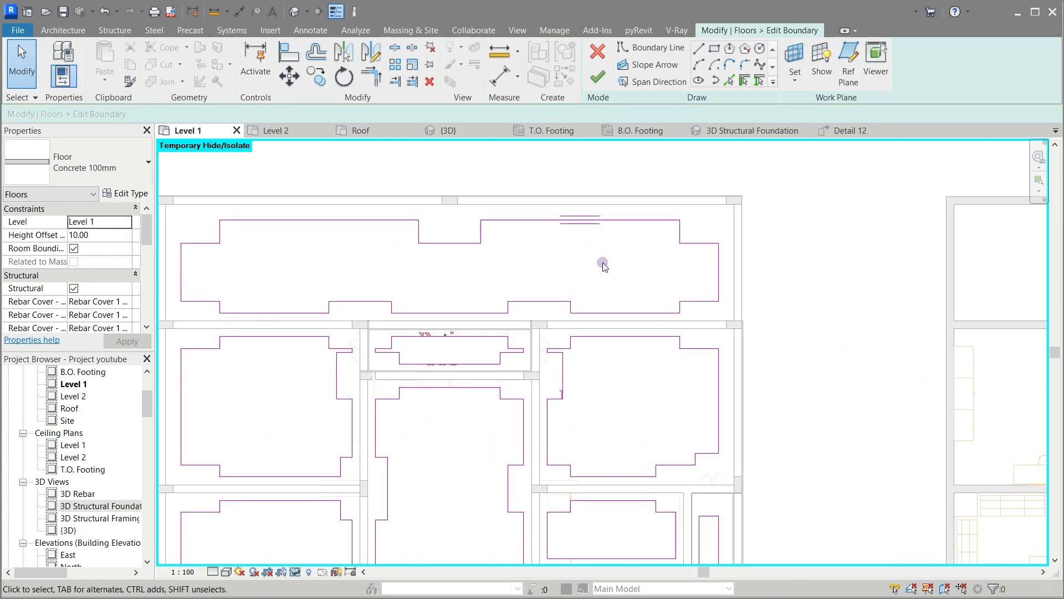
pyautogui.scroll(-1, 604, 266)
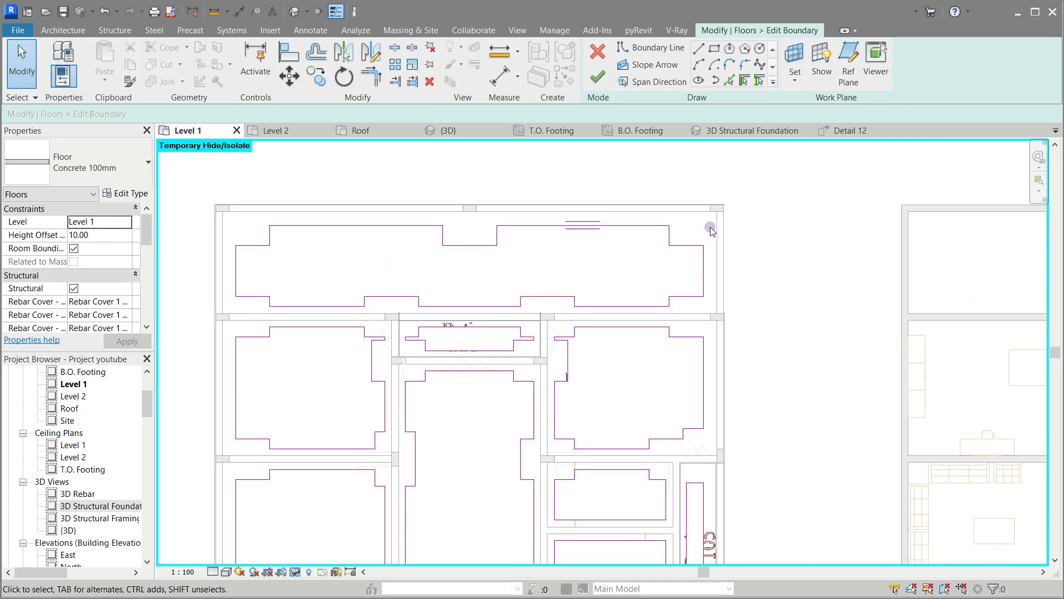
pyautogui.moveTo(709, 234); pyautogui.dragTo(664, 272)
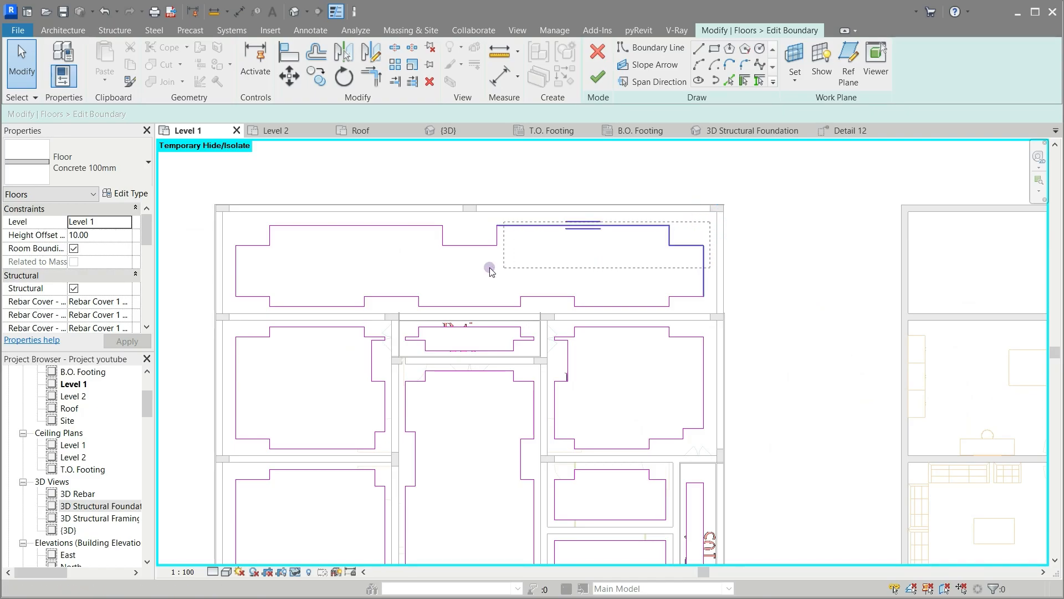
pyautogui.moveTo(239, 303); pyautogui.dragTo(235, 313)
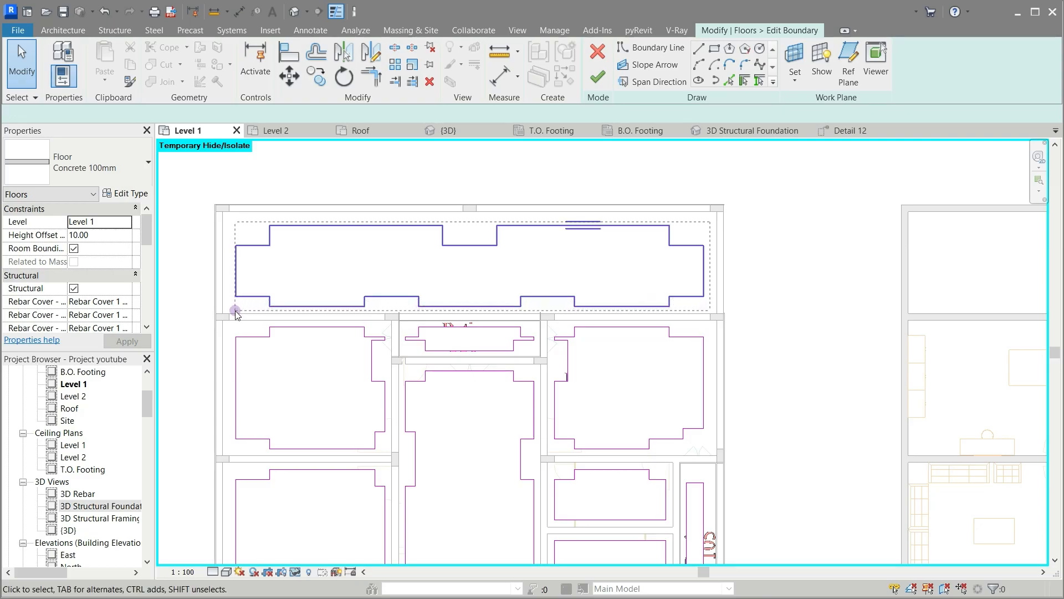
pyautogui.press('Delete')
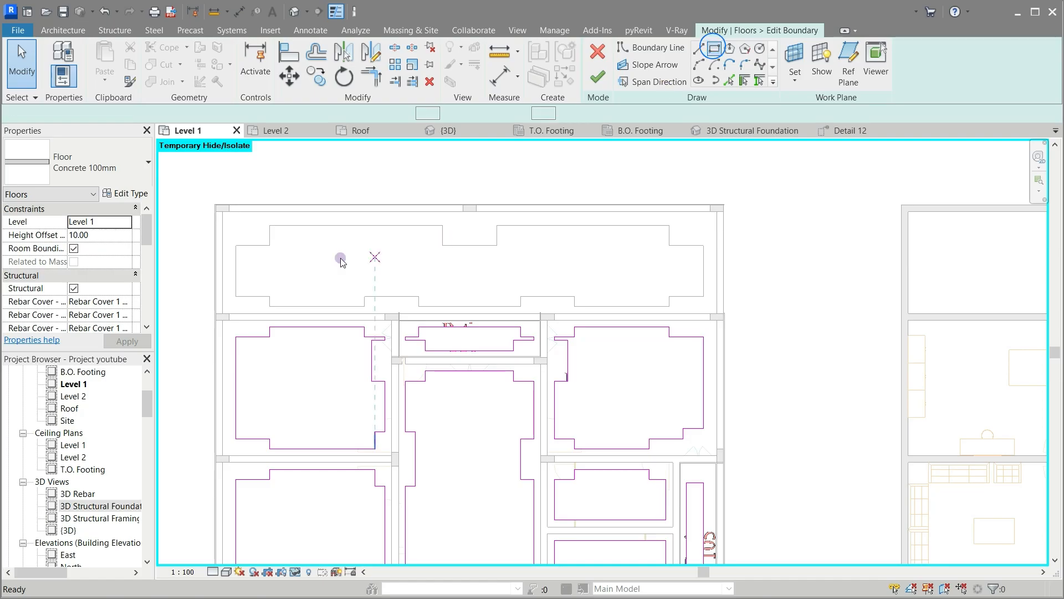
# Step: Sketch a rectangular floor boundary along the inner wall faces of the long upper room
pyautogui.scroll(4, 235, 227)
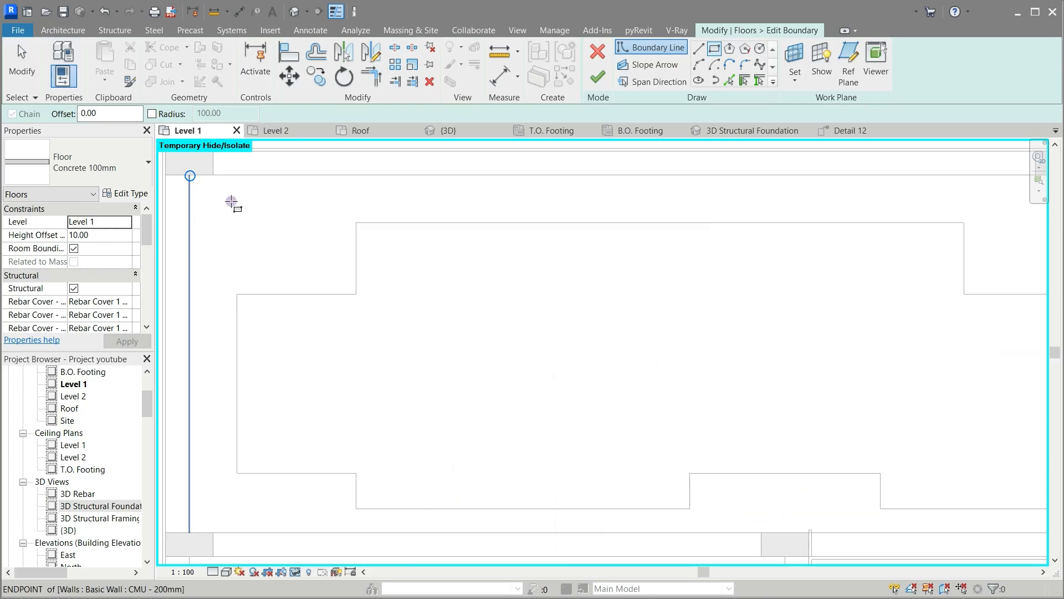
pyautogui.click(231, 200)
pyautogui.scroll(-1, 332, 237)
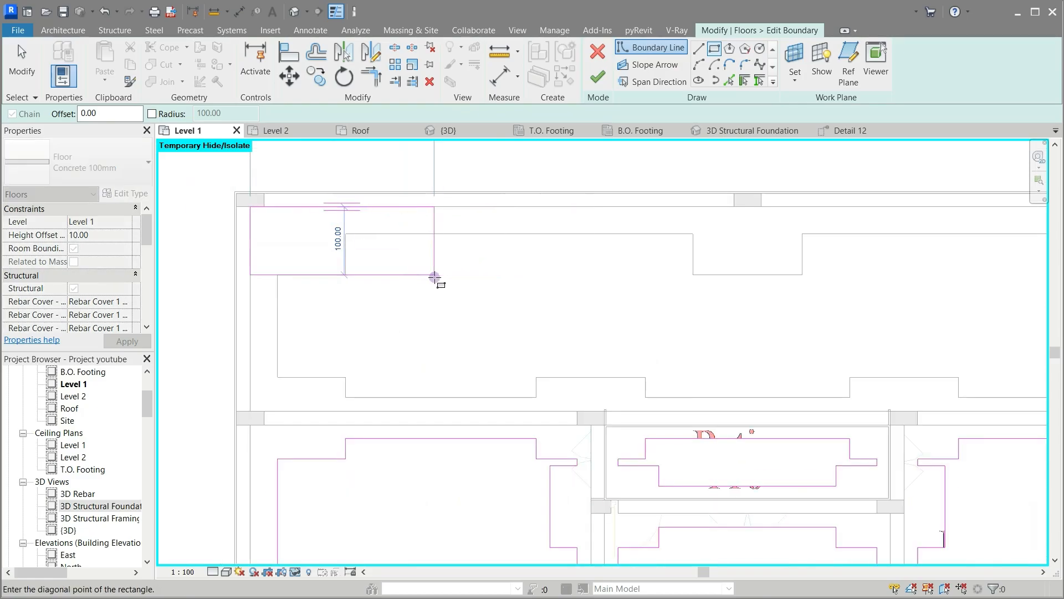
pyautogui.scroll(-2, 435, 276)
pyautogui.scroll(1, 529, 297)
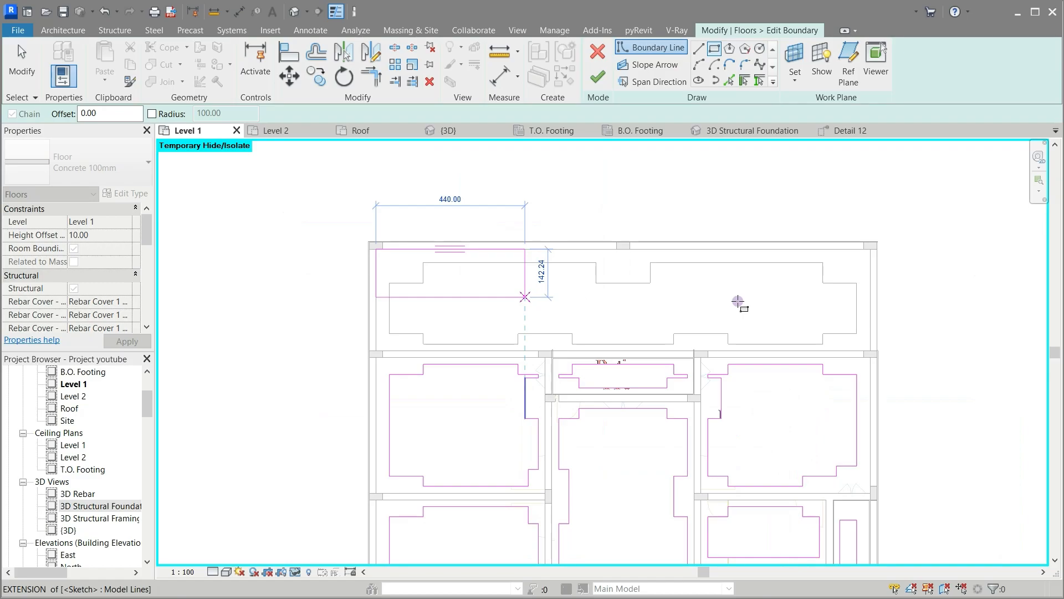
pyautogui.scroll(4, 862, 337)
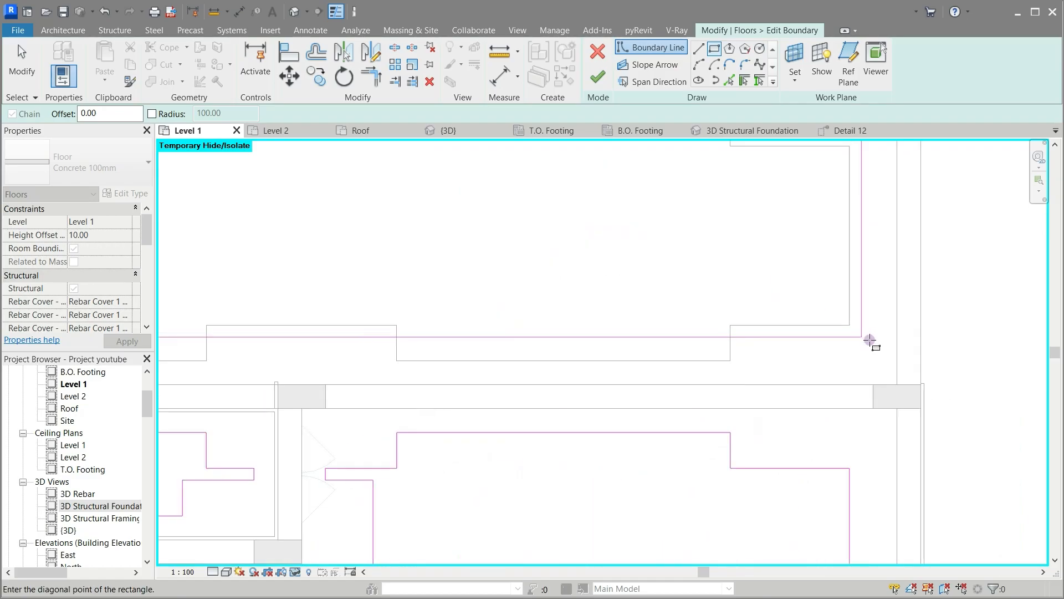
pyautogui.click(897, 384)
pyautogui.press('Escape')
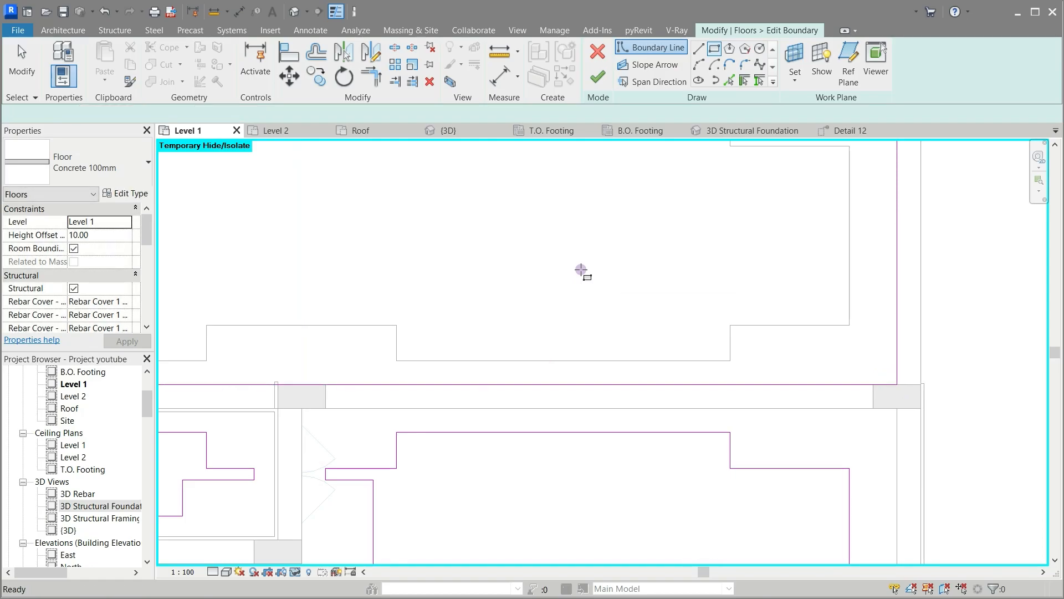
pyautogui.press('Escape')
# Step: Delete the notched boundary outlines in the row of three rooms directly below the long upper room
pyautogui.scroll(-3, 566, 321)
pyautogui.moveTo(495, 472); pyautogui.dragTo(494, 474)
pyautogui.press('Delete')
pyautogui.moveTo(682, 298); pyautogui.dragTo(548, 341)
pyautogui.press('Delete')
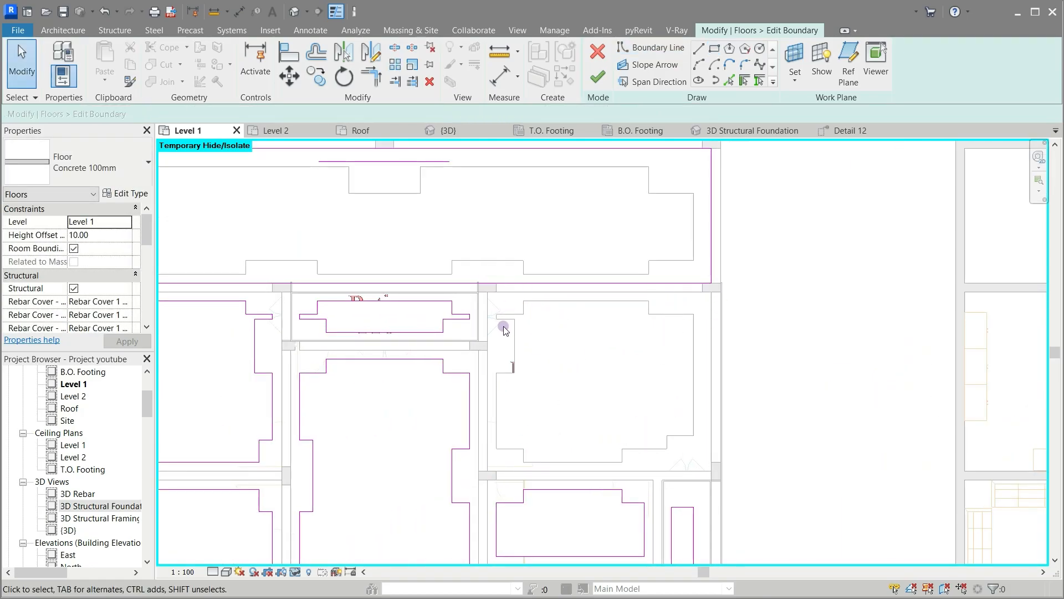
pyautogui.moveTo(465, 317); pyautogui.dragTo(297, 336)
pyautogui.press('Delete')
pyautogui.scroll(-2, 354, 316)
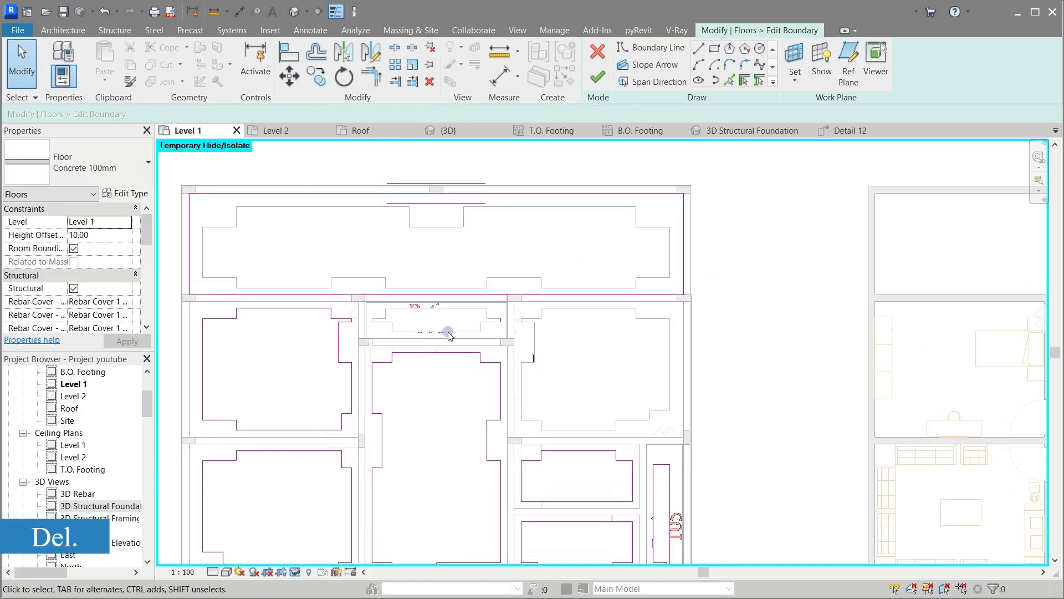
pyautogui.moveTo(354, 316); pyautogui.dragTo(200, 434)
pyautogui.press('Delete')
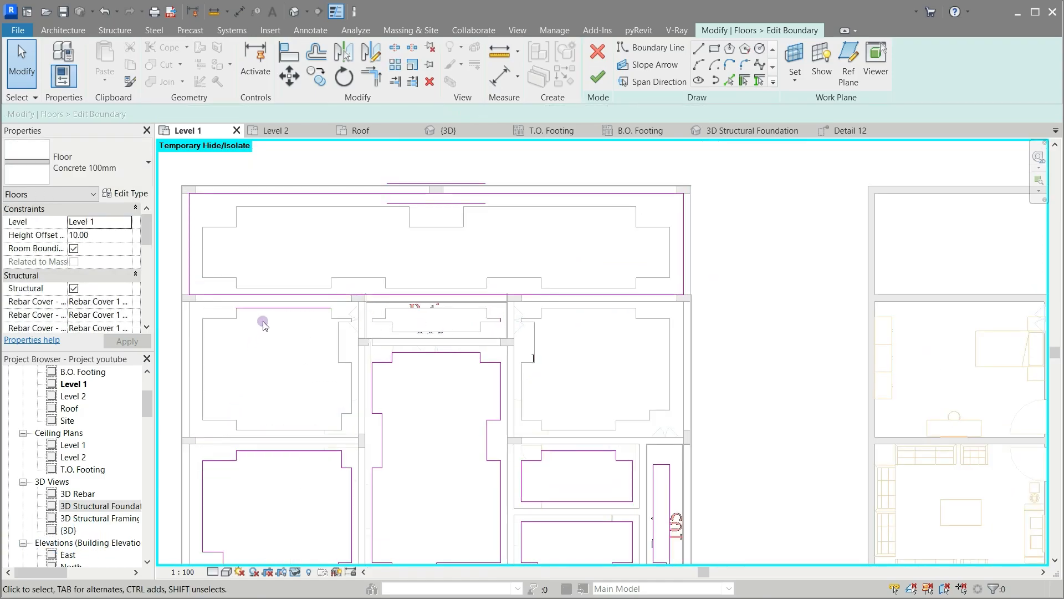
# Step: Delete the remaining notched boundary outlines in the central, lower and side rooms, keeping only the rectangle in the long upper room
pyautogui.scroll(-2, 534, 355)
pyautogui.moveTo(549, 401); pyautogui.dragTo(340, 475)
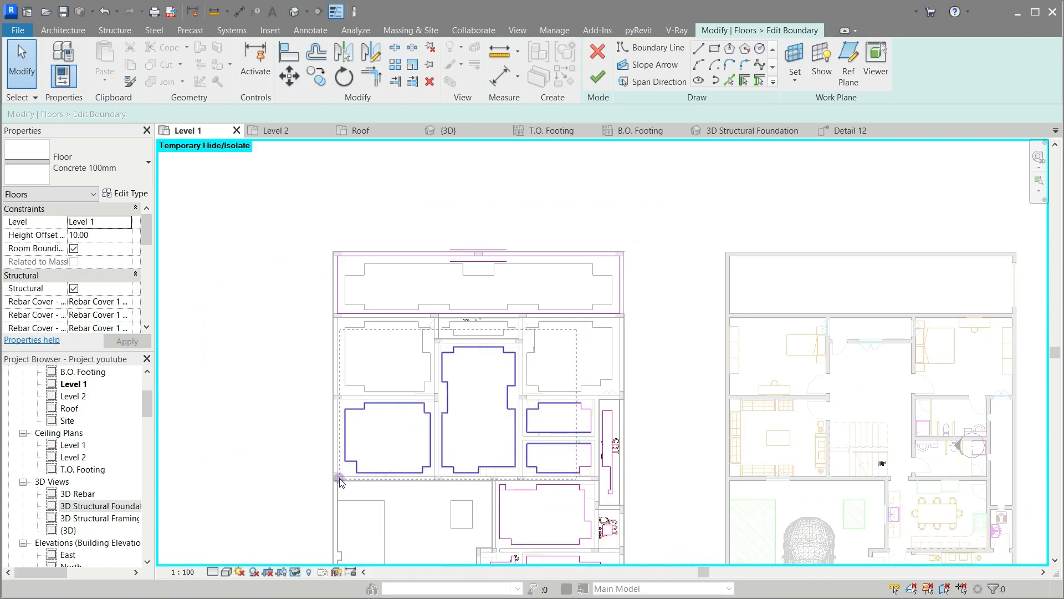
pyautogui.press('Delete')
pyautogui.scroll(3, 546, 266)
pyautogui.scroll(-1, 546, 266)
pyautogui.moveTo(604, 213); pyautogui.dragTo(400, 544)
pyautogui.press('Delete')
pyautogui.scroll(-1, 588, 386)
pyautogui.moveTo(455, 501); pyautogui.dragTo(445, 500)
pyautogui.press('Delete')
pyautogui.scroll(-3, 468, 429)
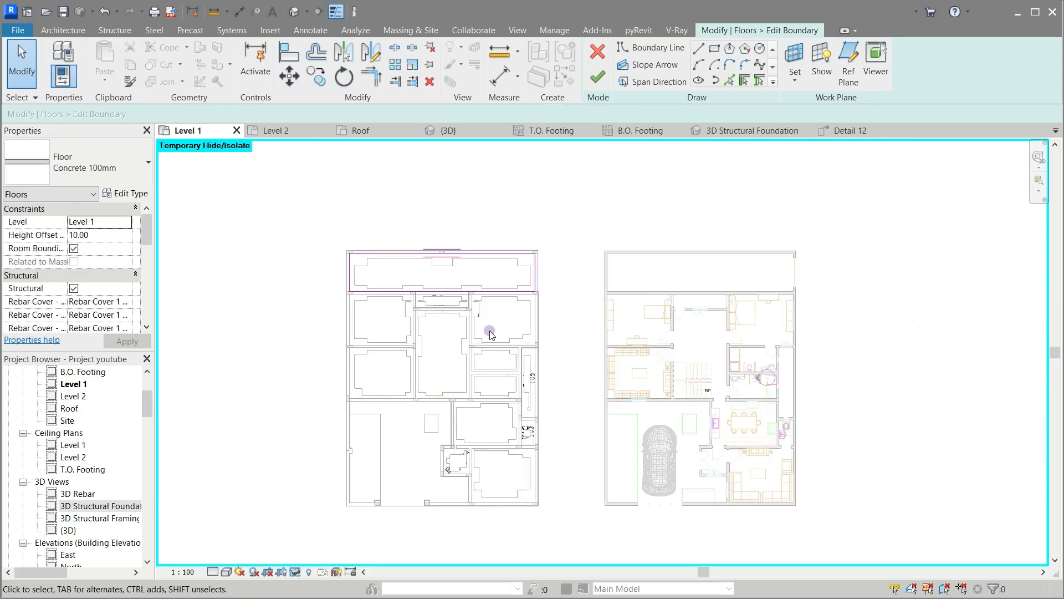
# Step: Sketch rectangular boundaries along the wall faces of the upper-right room and the narrow space beside it, below the long room
pyautogui.click(716, 50)
pyautogui.scroll(5, 486, 316)
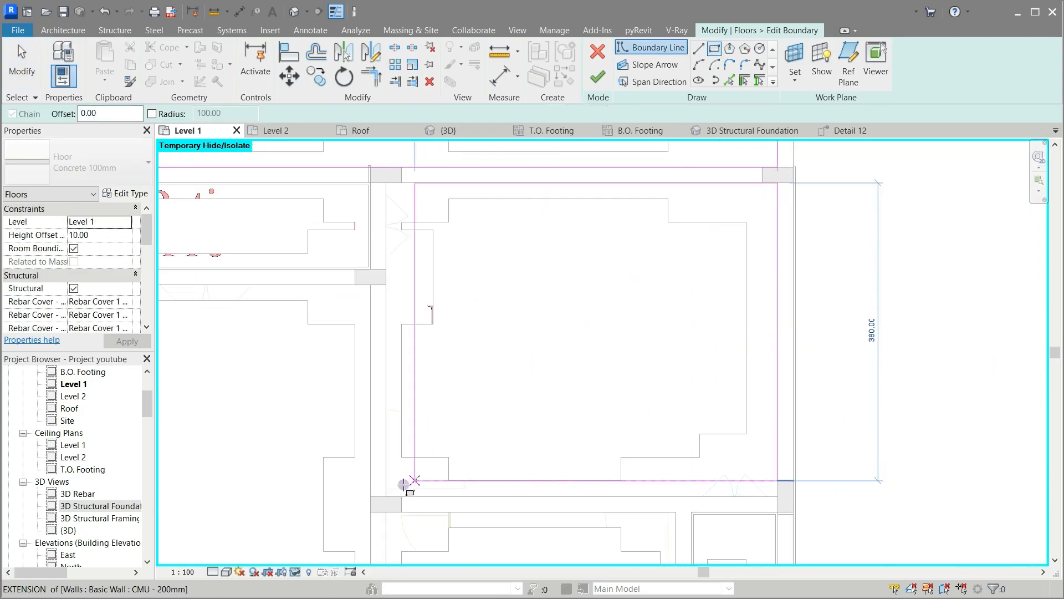
pyautogui.scroll(-1, 588, 361)
pyautogui.scroll(2, 369, 255)
pyautogui.scroll(2, 442, 242)
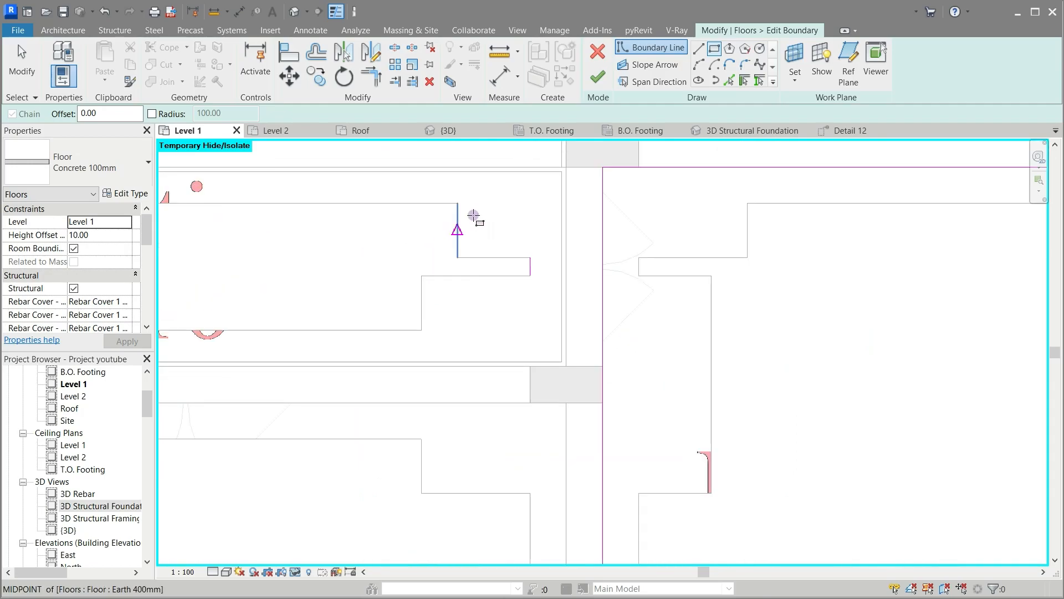
pyautogui.click(566, 167)
pyautogui.scroll(-2, 622, 291)
pyautogui.scroll(4, 209, 309)
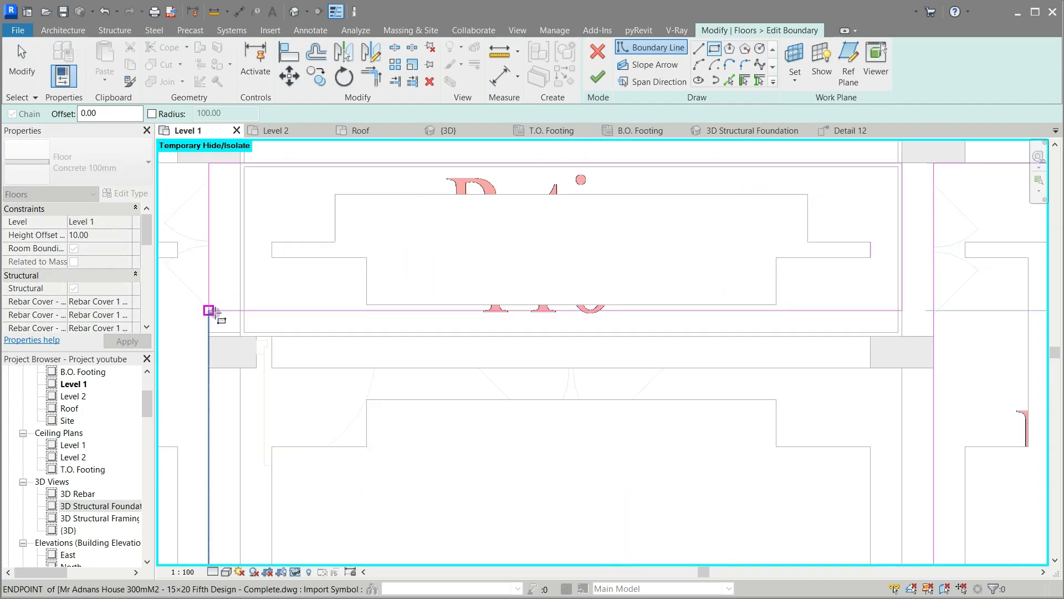
pyautogui.scroll(-3, 300, 391)
pyautogui.scroll(4, 506, 375)
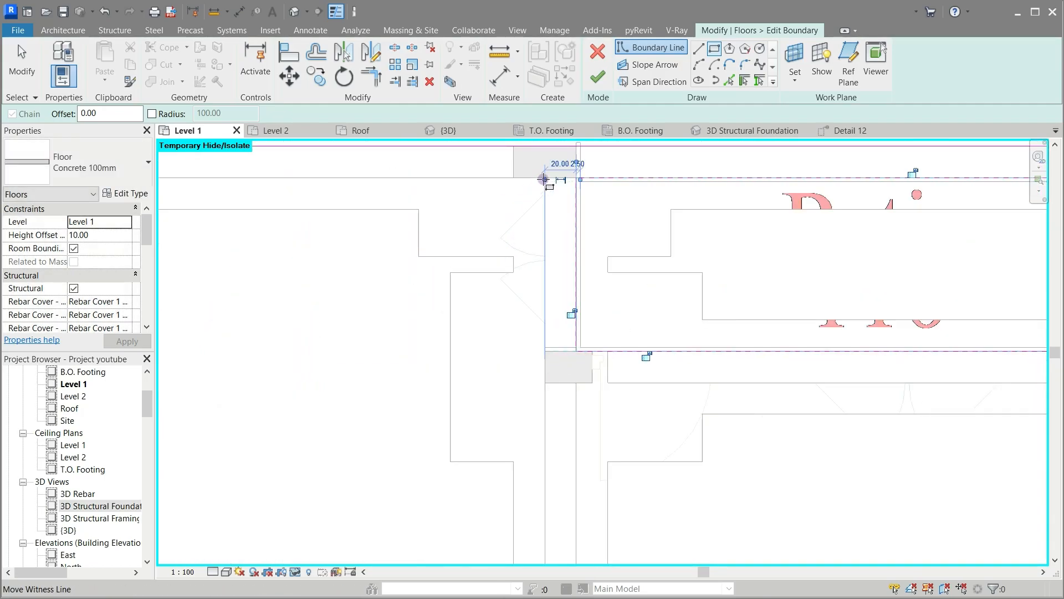
# Step: Sketch rectangular boundaries along the inner wall faces of the two rooms on the plan's left side
pyautogui.scroll(-3, 542, 183)
pyautogui.scroll(4, 258, 405)
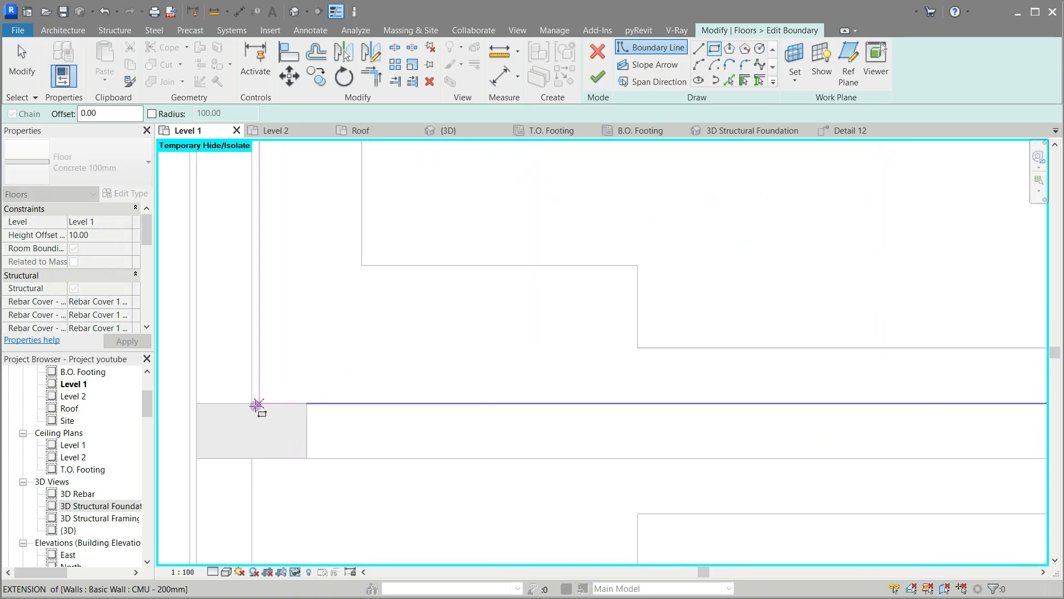
pyautogui.click(258, 405)
pyautogui.scroll(-3, 376, 330)
pyautogui.scroll(4, 364, 269)
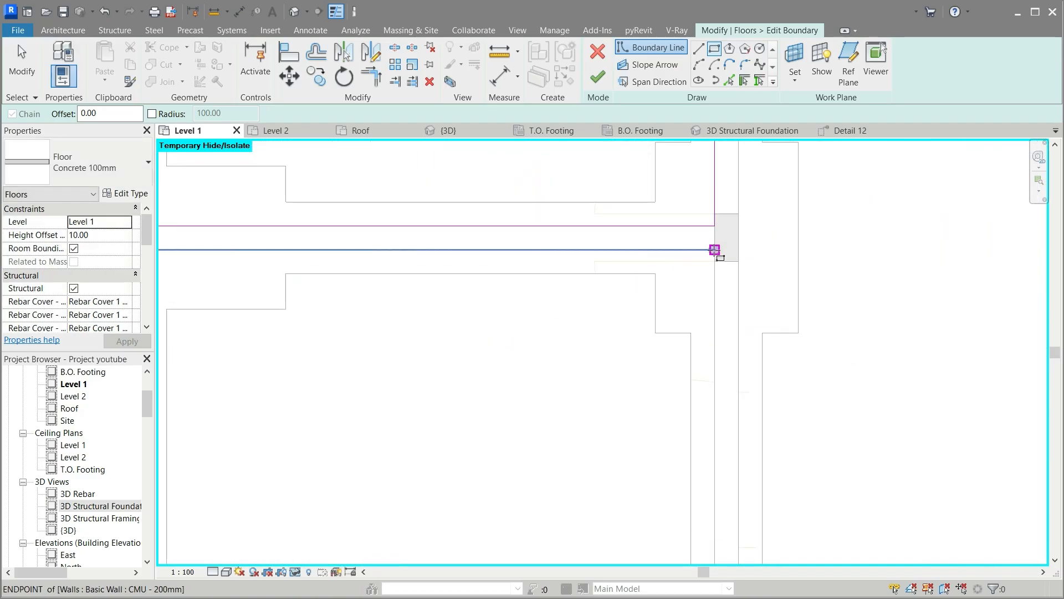
pyautogui.click(715, 250)
pyautogui.scroll(-3, 614, 304)
pyautogui.scroll(4, 423, 495)
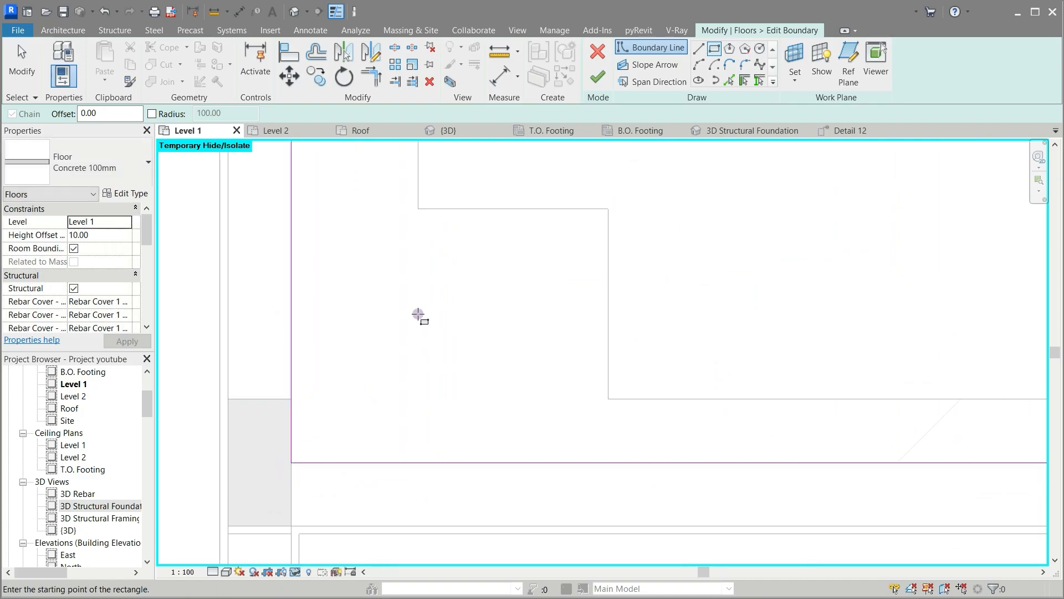
# Step: Sketch a rectangular boundary along the inner wall faces of the large central room
pyautogui.scroll(-3, 418, 314)
pyautogui.scroll(4, 534, 245)
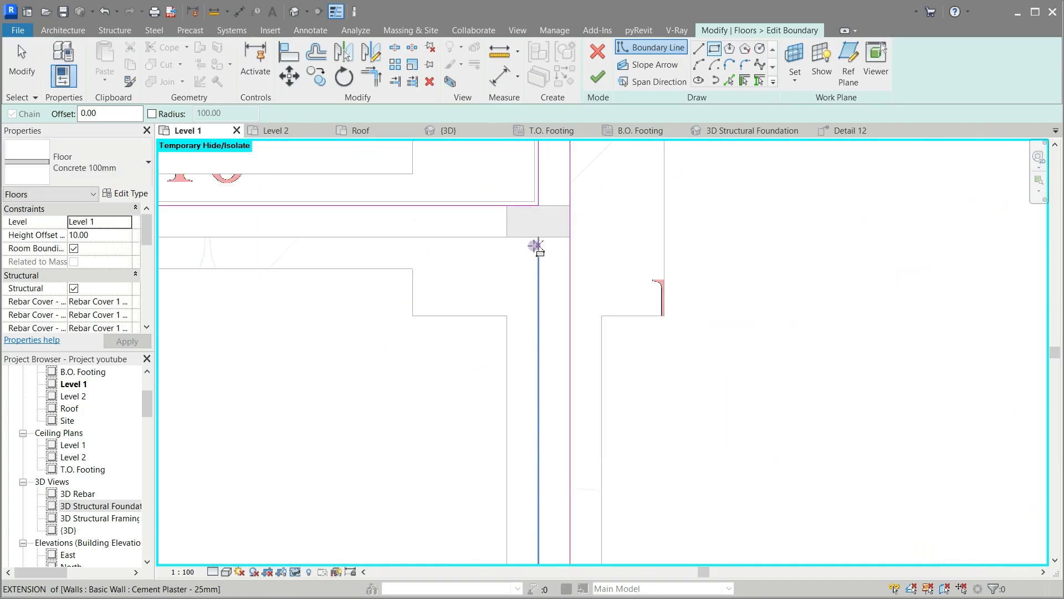
pyautogui.click(570, 236)
pyautogui.scroll(-3, 468, 434)
pyautogui.scroll(4, 440, 459)
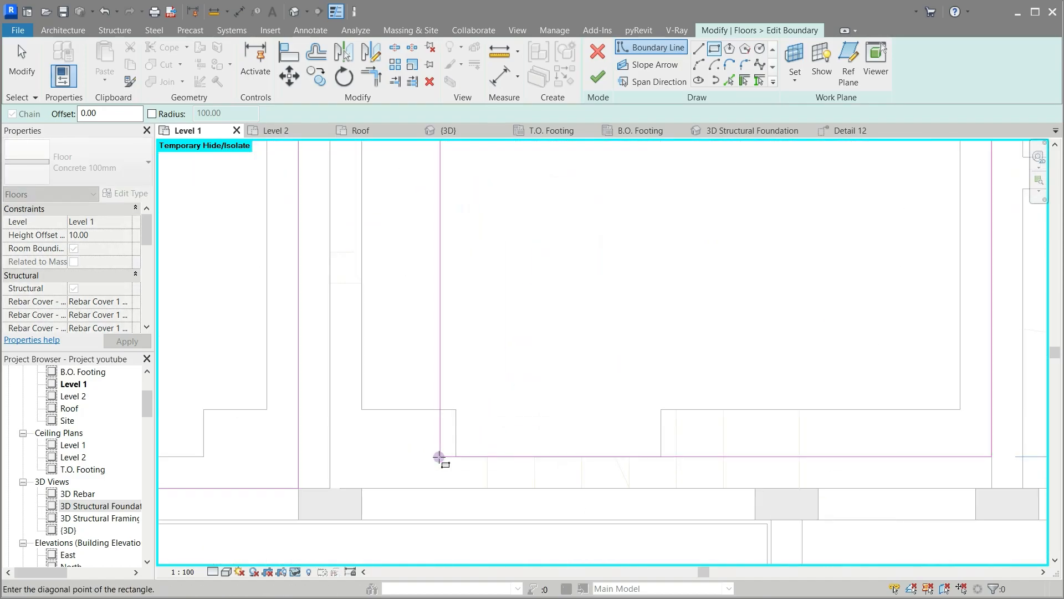
pyautogui.click(313, 492)
# Step: Sketch a rectangular boundary along the wall faces of the upper of the two small rooms right of the central room
pyautogui.scroll(-3, 504, 308)
pyautogui.scroll(4, 614, 228)
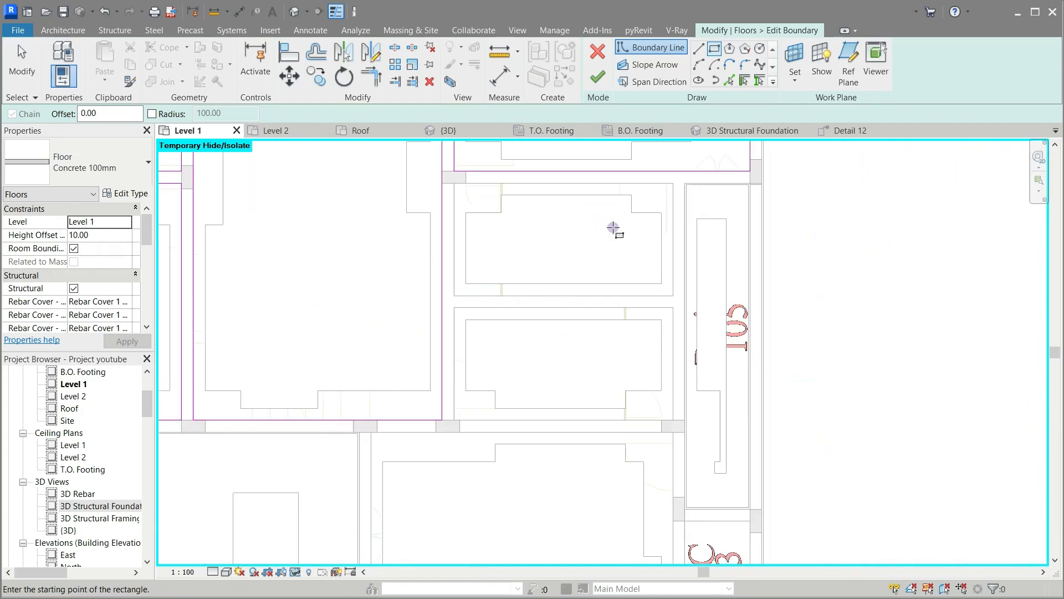
pyautogui.scroll(2, 614, 228)
pyautogui.click(681, 181)
pyautogui.click(175, 442)
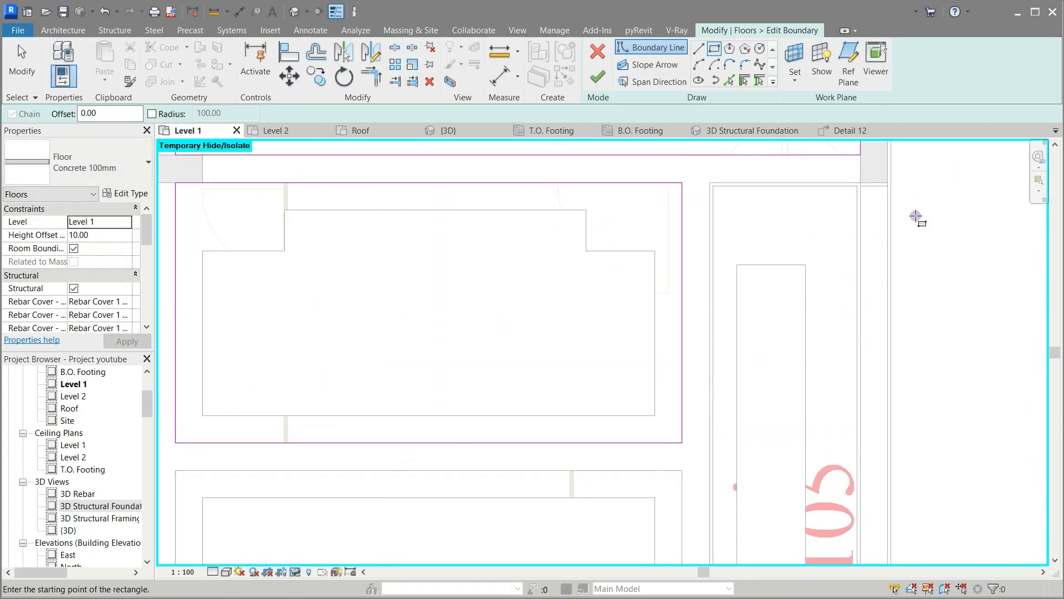
# Step: Sketch rectangular boundaries along the wall faces of the tall narrow room and the lower of the two small rooms beside it
pyautogui.scroll(-3, 832, 197)
pyautogui.click(811, 208)
pyautogui.scroll(4, 647, 173)
pyautogui.scroll(-1, 644, 175)
pyautogui.scroll(2, 636, 344)
pyautogui.scroll(4, 599, 495)
pyautogui.click(542, 389)
pyautogui.scroll(-4, 667, 392)
pyautogui.scroll(-2, 673, 416)
pyautogui.scroll(4, 626, 210)
pyautogui.scroll(2, 667, 269)
pyautogui.click(713, 240)
pyautogui.scroll(-5, 711, 242)
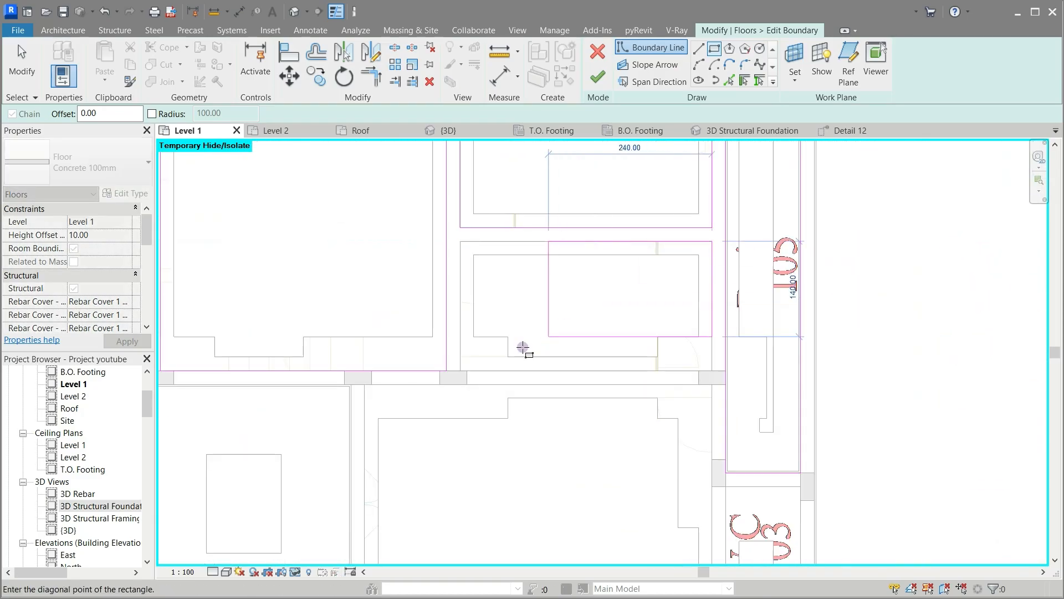
pyautogui.scroll(4, 466, 368)
pyautogui.click(315, 404)
pyautogui.scroll(-4, 452, 309)
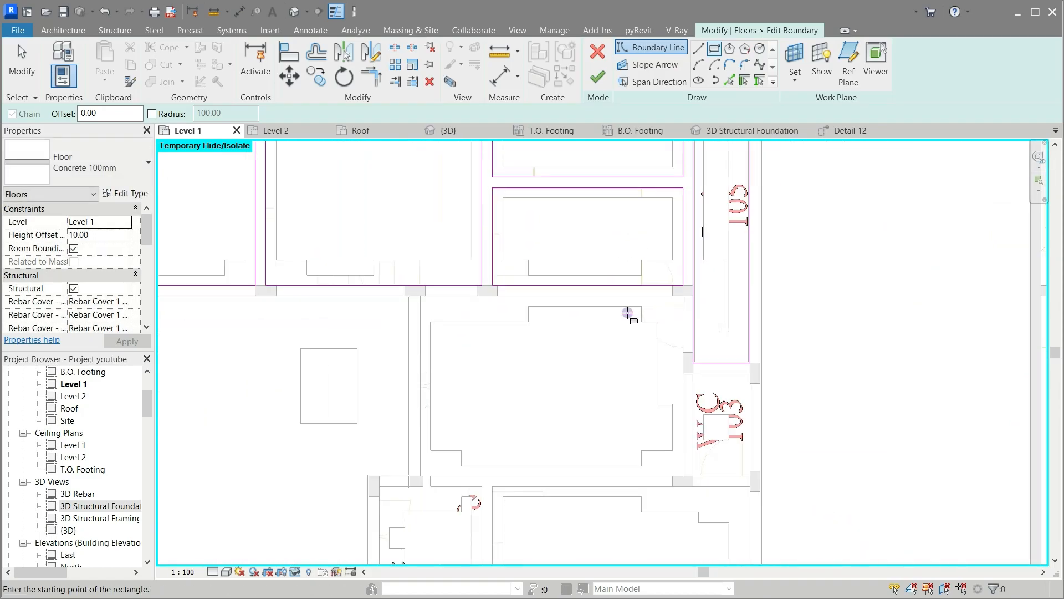
# Step: Sketch rectangular boundaries along the inner wall faces of the room below the two small rooms and the adjoining WC
pyautogui.scroll(4, 741, 439)
pyautogui.click(768, 198)
pyautogui.scroll(-2, 708, 239)
pyautogui.scroll(4, 660, 425)
pyautogui.click(540, 442)
pyautogui.scroll(-4, 724, 422)
pyautogui.scroll(-2, 722, 422)
pyautogui.scroll(4, 665, 227)
pyautogui.click(713, 198)
pyautogui.scroll(-4, 735, 208)
pyautogui.scroll(4, 437, 400)
pyautogui.click(405, 438)
pyautogui.scroll(-4, 707, 282)
# Step: Sketch rectangular boundaries around the plan's lower-right room and the small square room beside it, and end the rectangle command
pyautogui.scroll(4, 746, 295)
pyautogui.click(743, 221)
pyautogui.scroll(-2, 743, 224)
pyautogui.scroll(4, 497, 442)
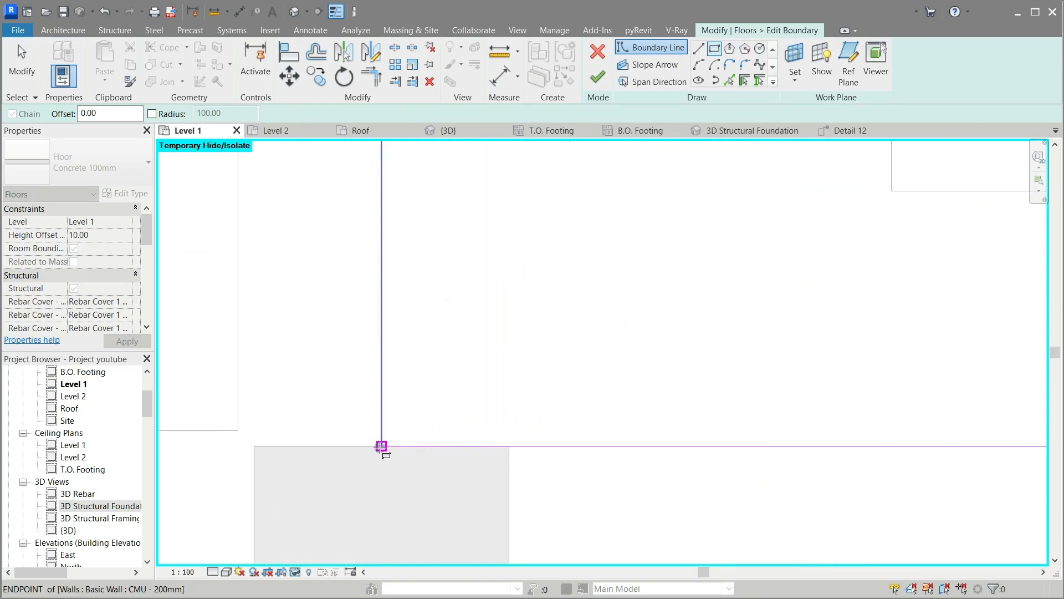
pyautogui.click(449, 474)
pyautogui.scroll(-3, 635, 438)
pyautogui.scroll(3, 622, 200)
pyautogui.click(669, 167)
pyautogui.click(462, 374)
pyautogui.scroll(-3, 528, 454)
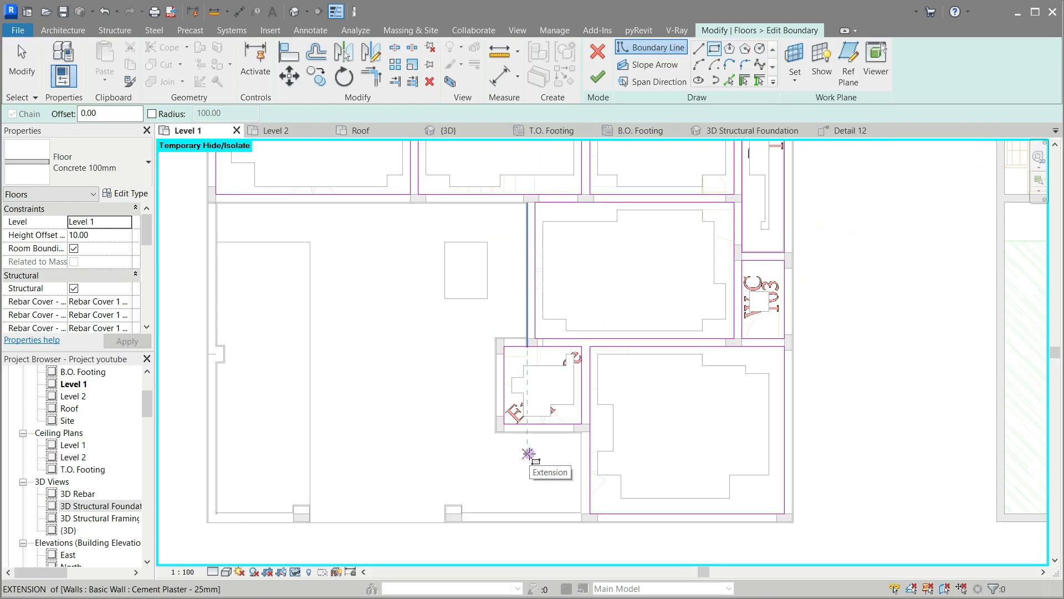
pyautogui.scroll(-4, 582, 491)
pyautogui.press('Escape')
# Step: Try to finish the floor boundary sketch and check the Patio area for open lines
pyautogui.click(597, 76)
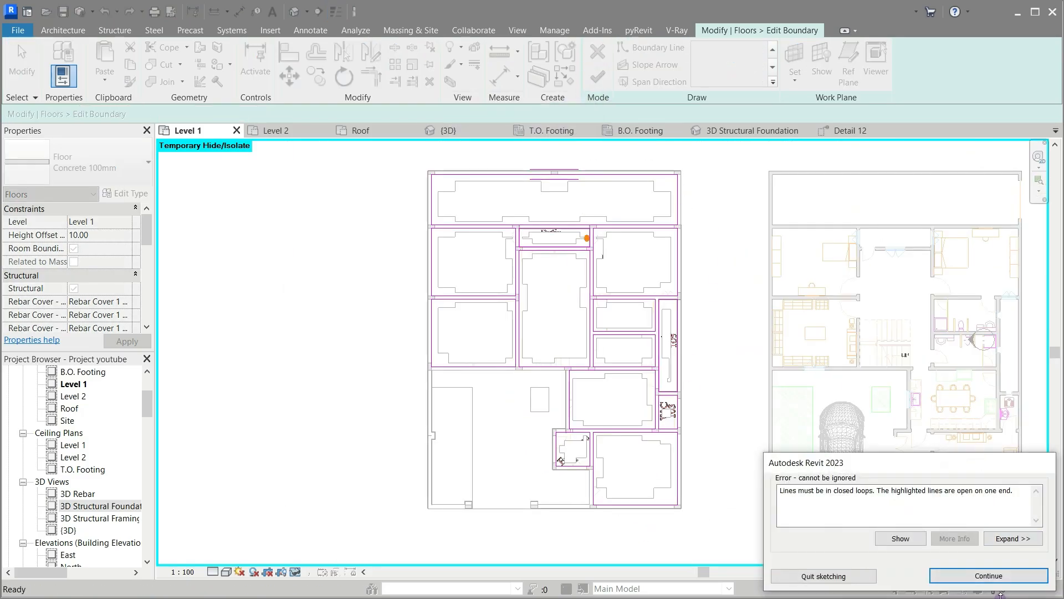
pyautogui.click(950, 575)
pyautogui.scroll(8, 585, 244)
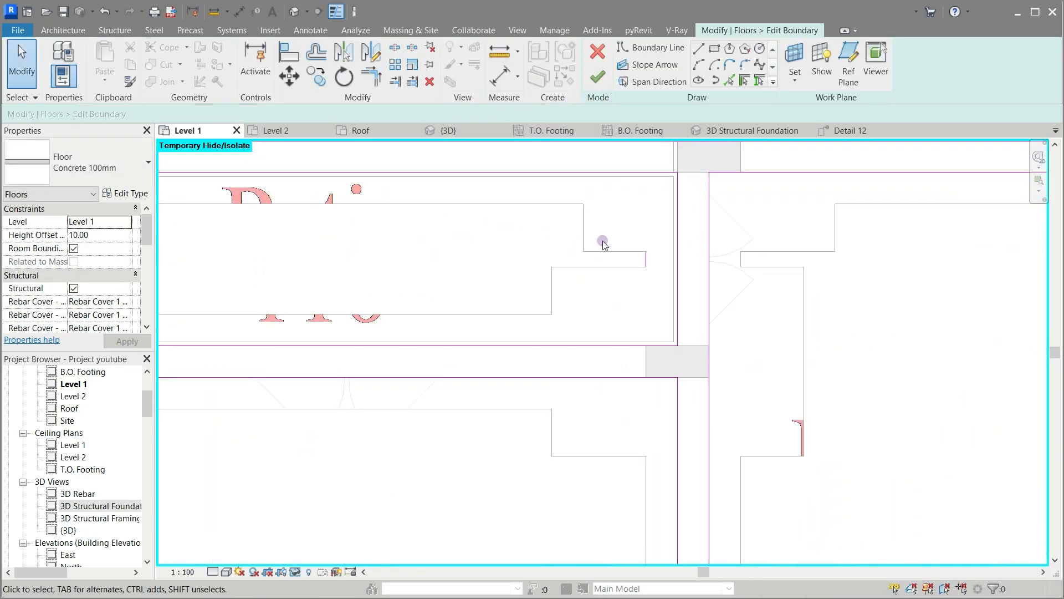
pyautogui.scroll(-3, 711, 204)
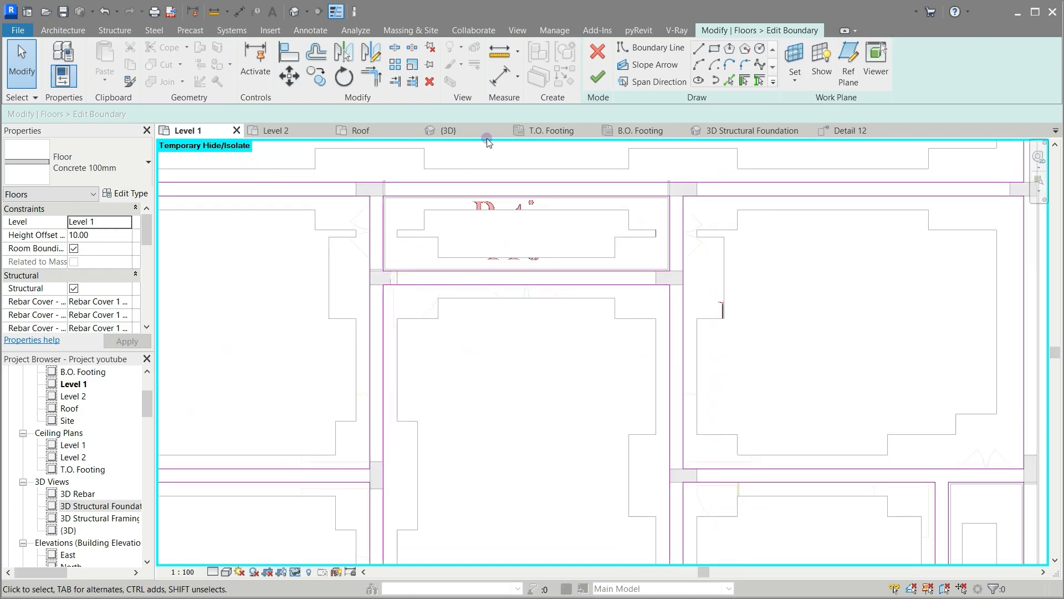
pyautogui.click(597, 77)
pyautogui.click(995, 573)
# Step: Delete the short stray line at the Patio's right end, and finish the floor boundary without attaching walls
pyautogui.scroll(3, 653, 249)
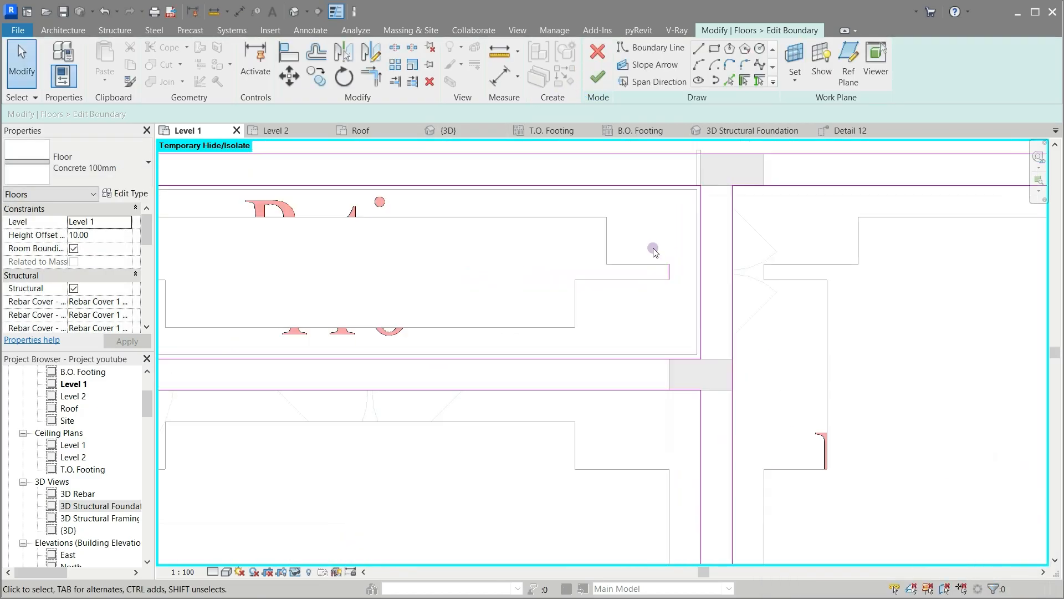
pyautogui.scroll(3, 660, 249)
pyautogui.moveTo(706, 250); pyautogui.dragTo(662, 315)
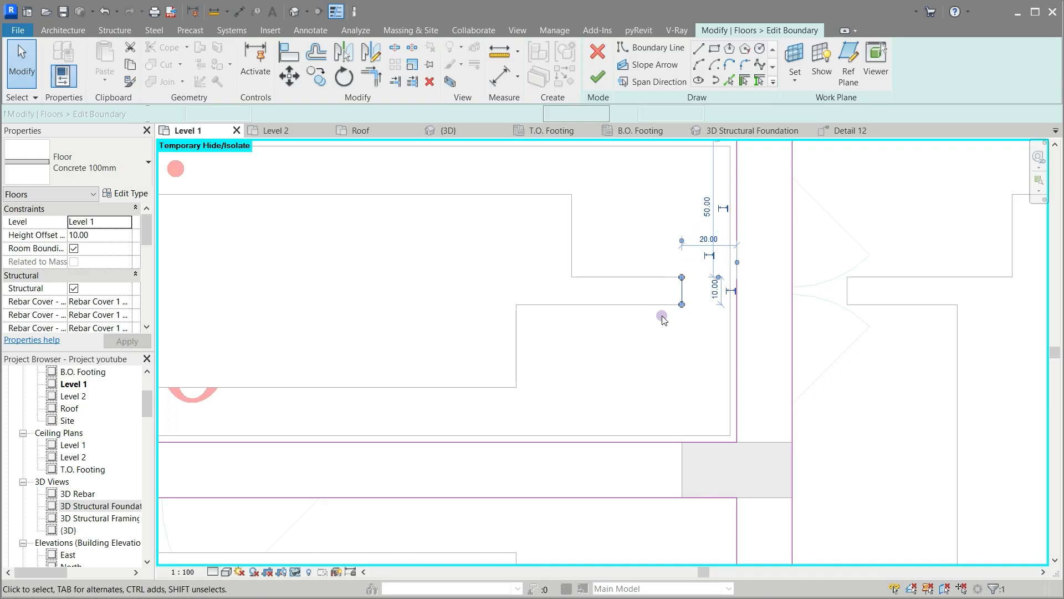
pyautogui.press('Delete')
pyautogui.scroll(-5, 661, 314)
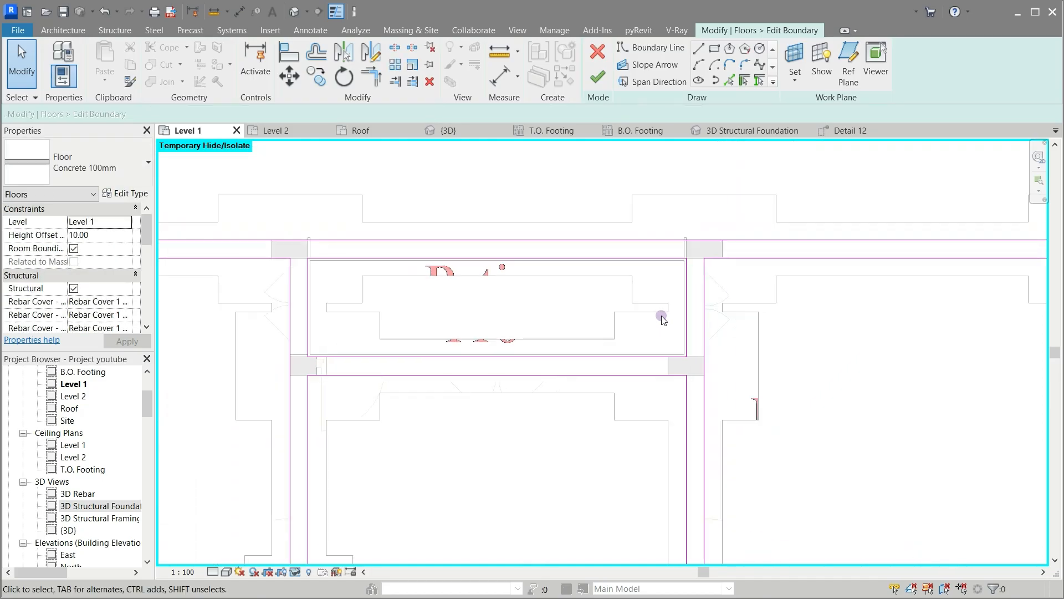
pyautogui.click(605, 86)
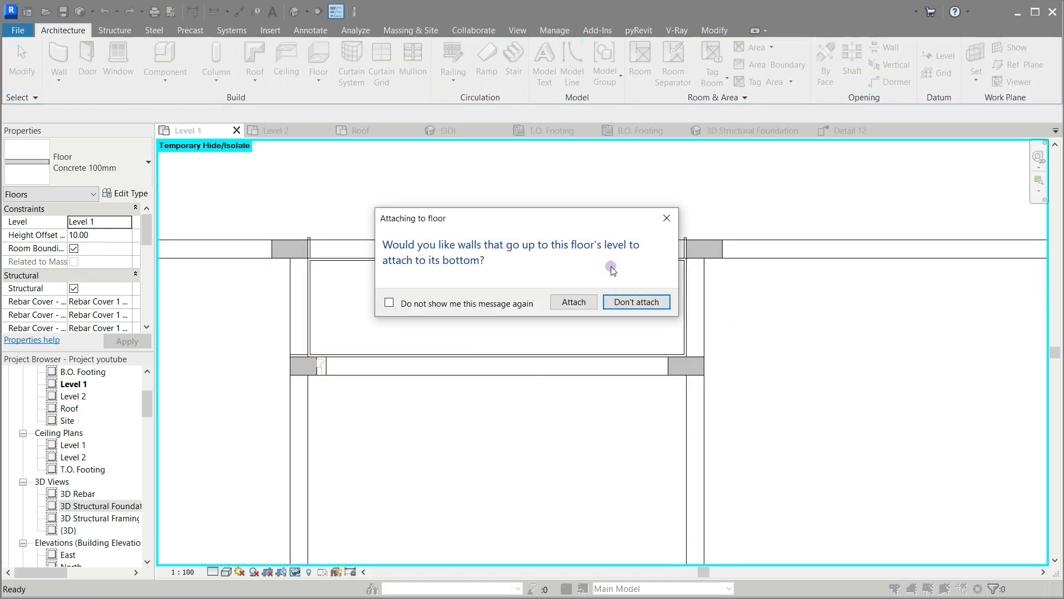
pyautogui.click(622, 302)
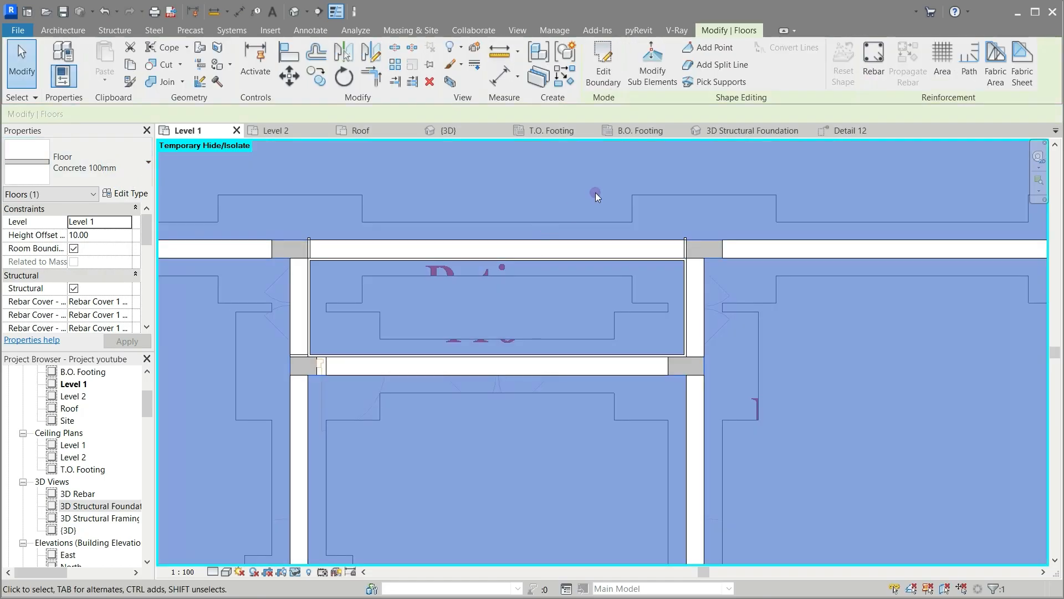
# Step: Delete the Concrete 150mm floor covering the garage area
pyautogui.click(595, 192)
pyautogui.scroll(-3, 595, 192)
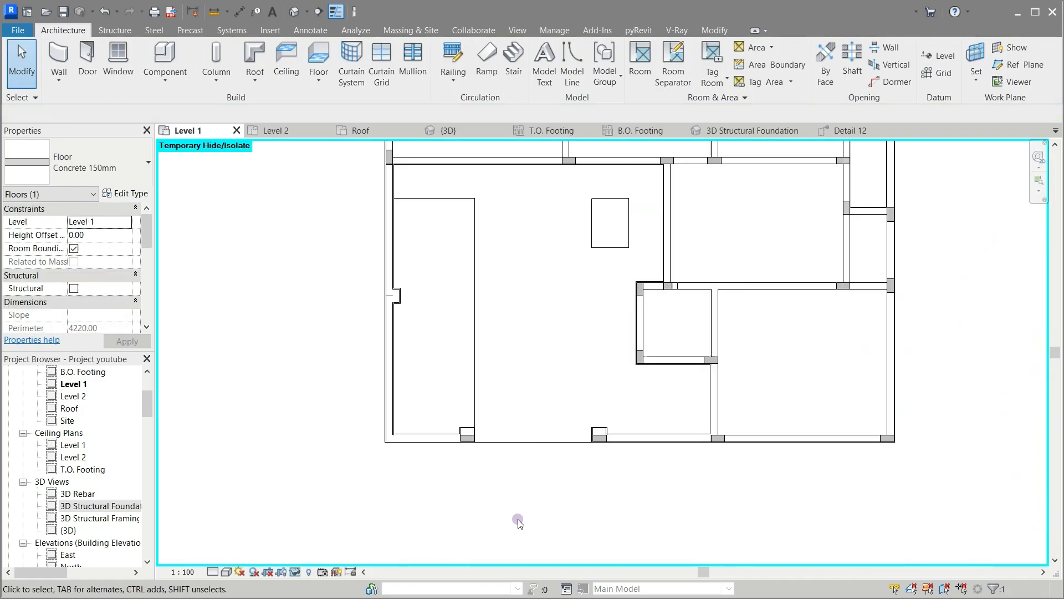
pyautogui.click(537, 446)
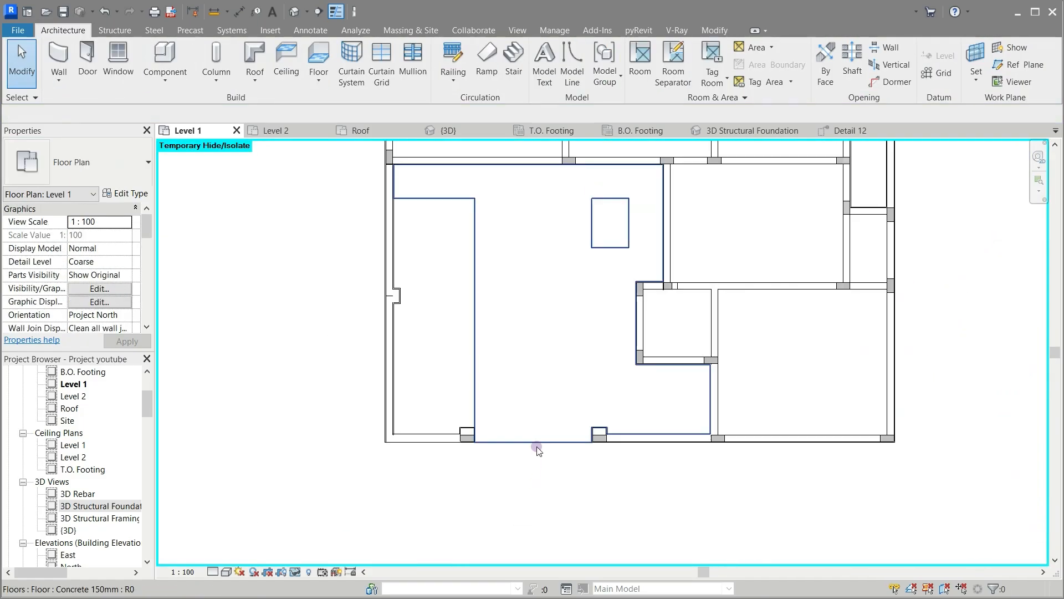
pyautogui.click(537, 446)
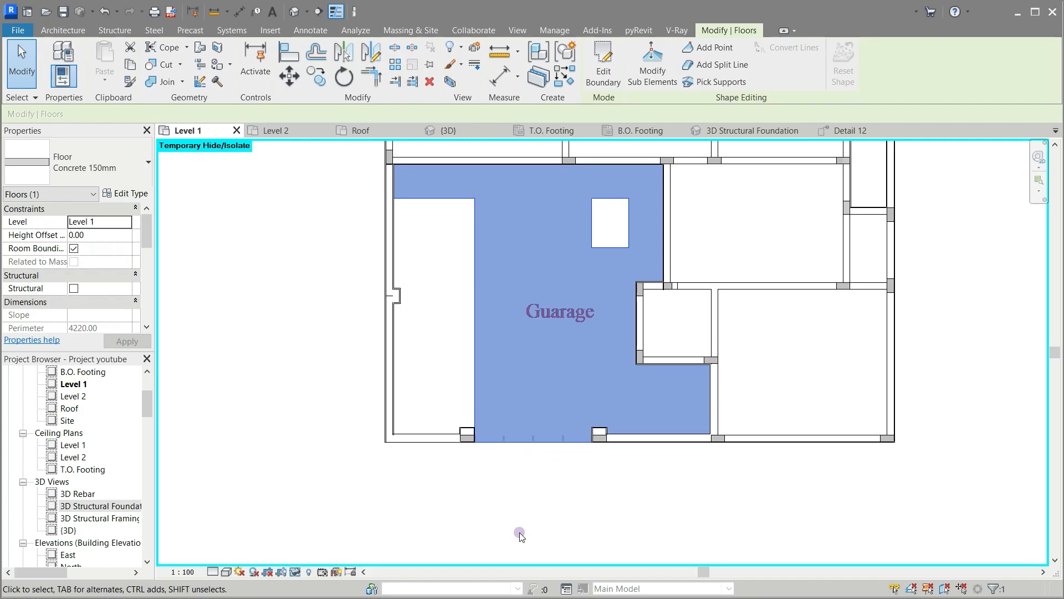
pyautogui.press('Delete')
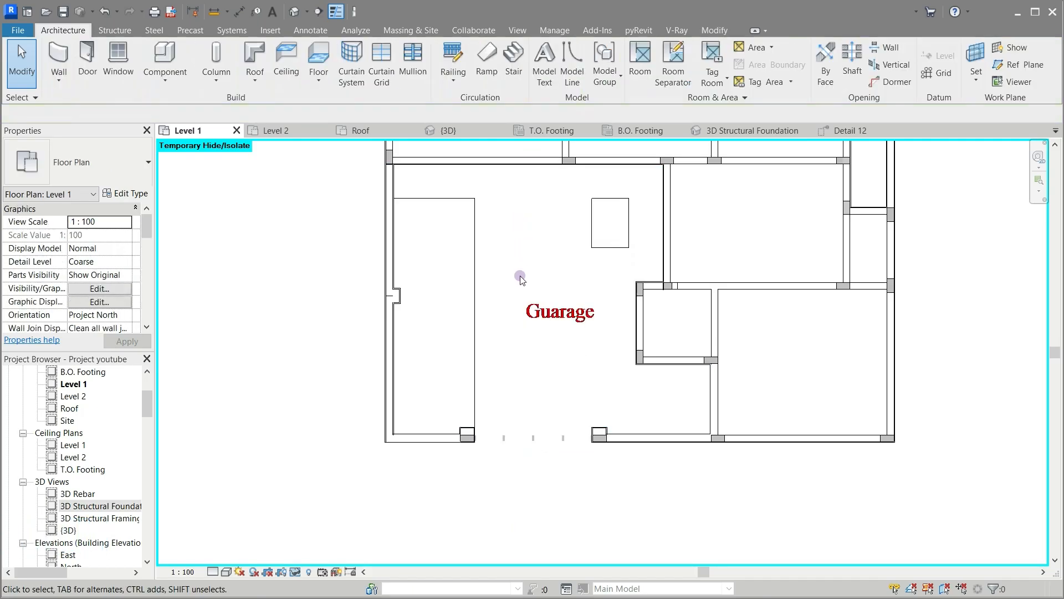
# Step: Delete the Concrete 150mm floor of the garden with its small separate rectangle, and show the 3D Structural Foundation view
pyautogui.click(477, 314)
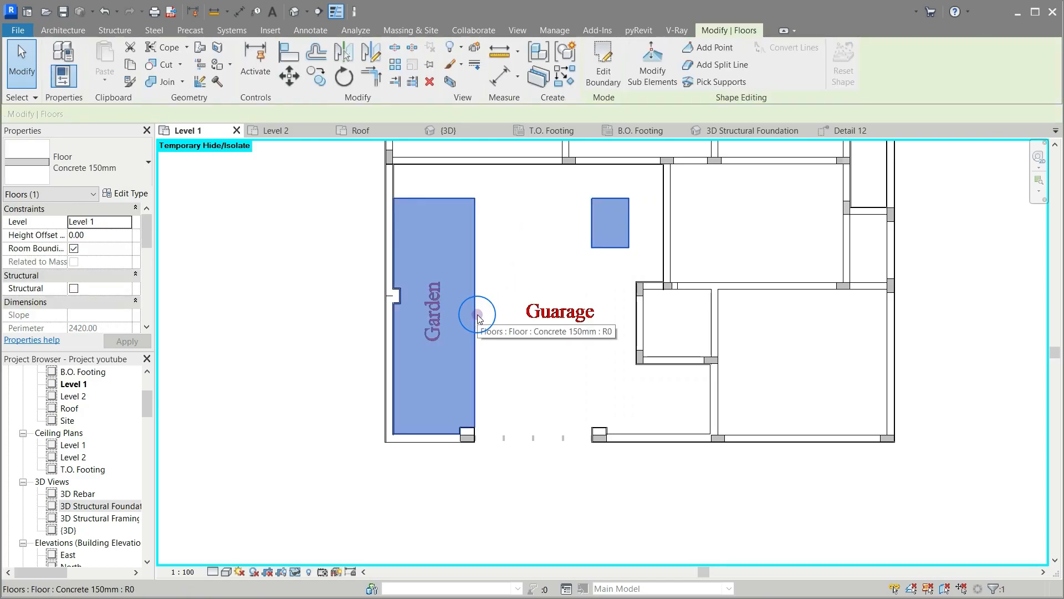
pyautogui.click(750, 130)
pyautogui.press('Delete')
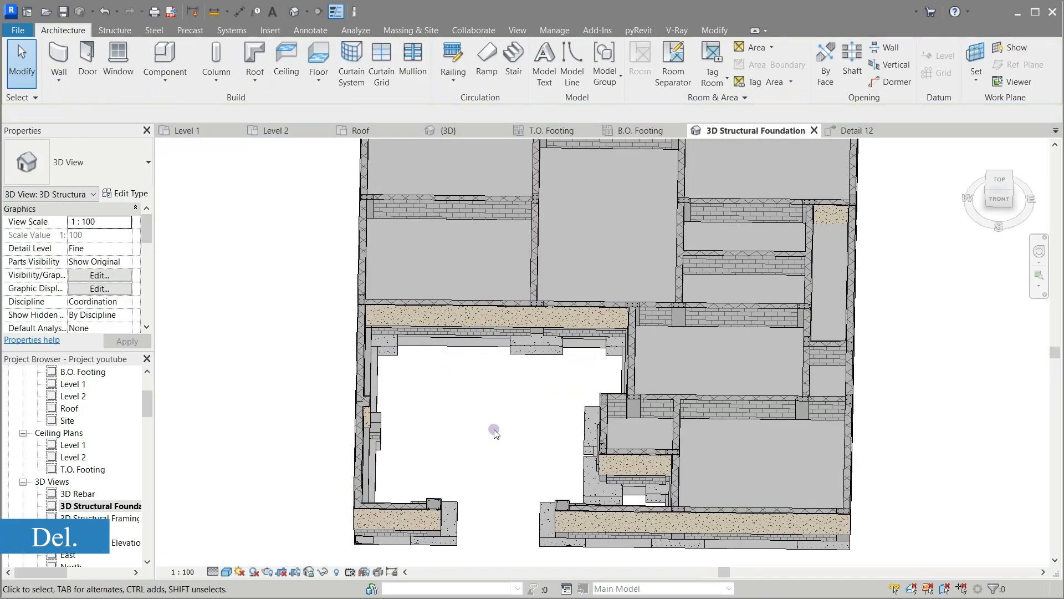
# Step: Examine the emptied garage and garden area in 3D from a lower angle, and open the B.O. Footing plan
pyautogui.click(493, 430)
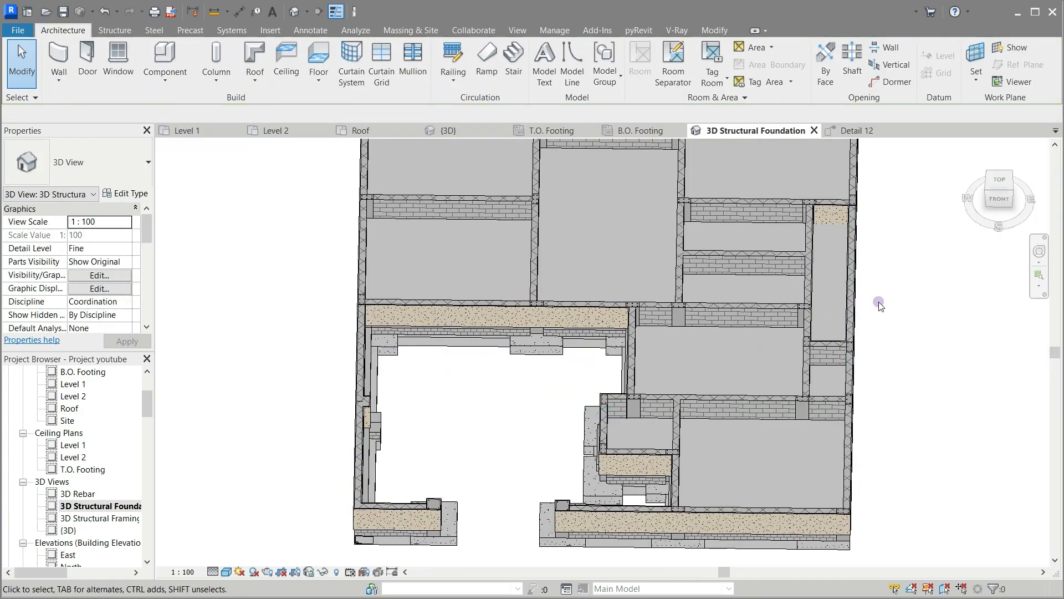
pyautogui.keyDown('shift'); pyautogui.moveTo(929, 293); pyautogui.dragTo(942, 226, button='middle'); pyautogui.keyUp('shift')
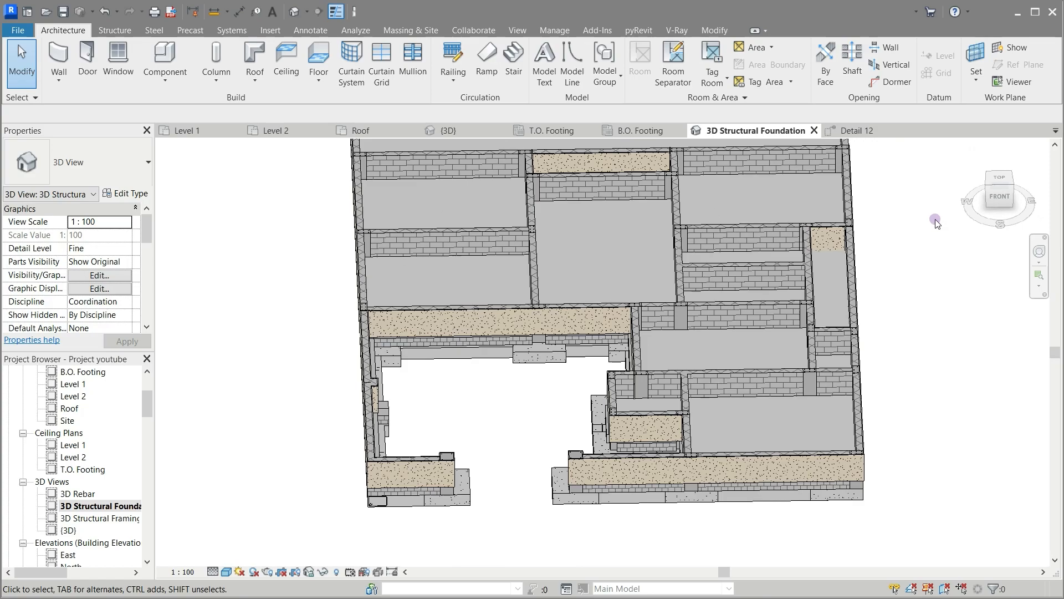
pyautogui.click(626, 131)
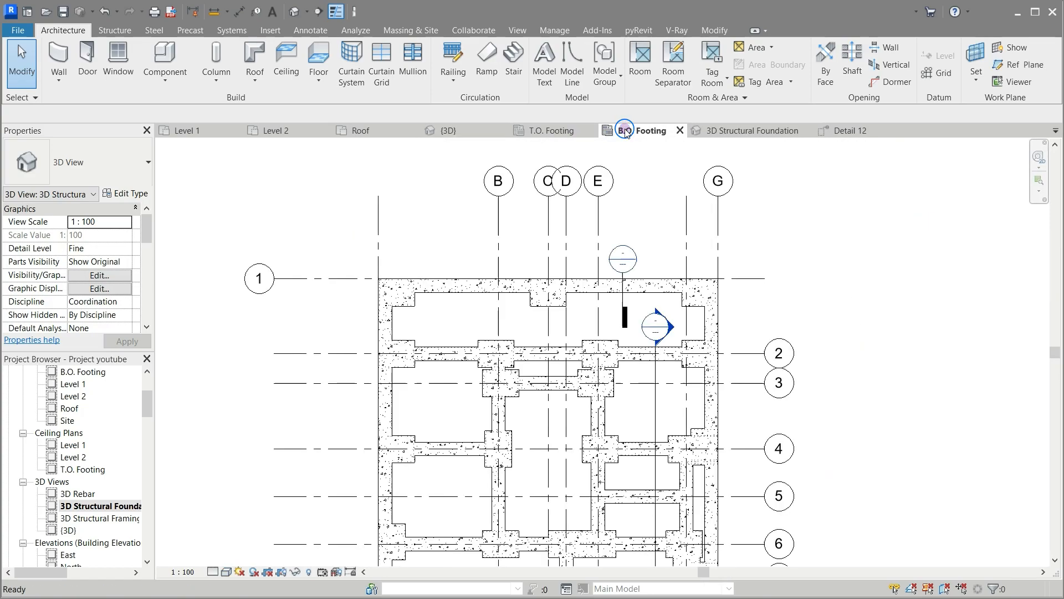
pyautogui.scroll(-3, 576, 213)
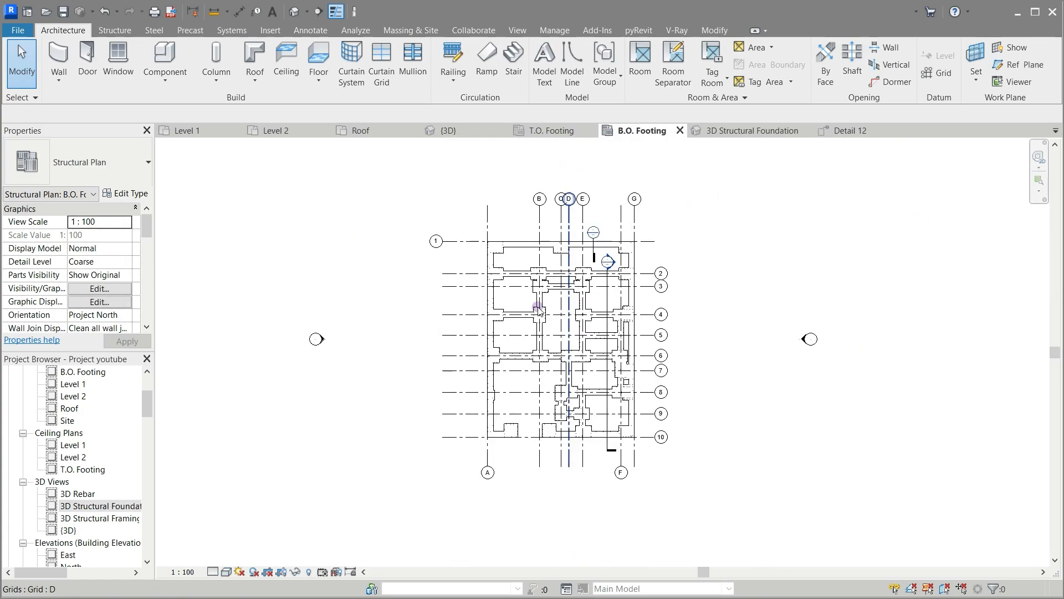
# Step: Temporarily hide the structural rebar category in the B.O. Footing plan
pyautogui.scroll(5, 540, 413)
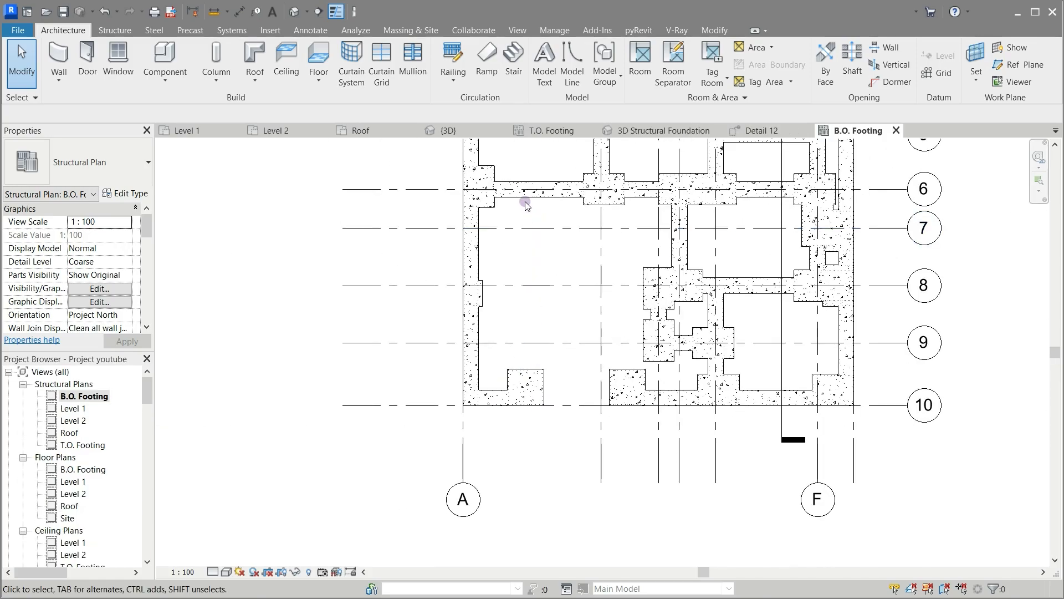
pyautogui.scroll(5, 537, 163)
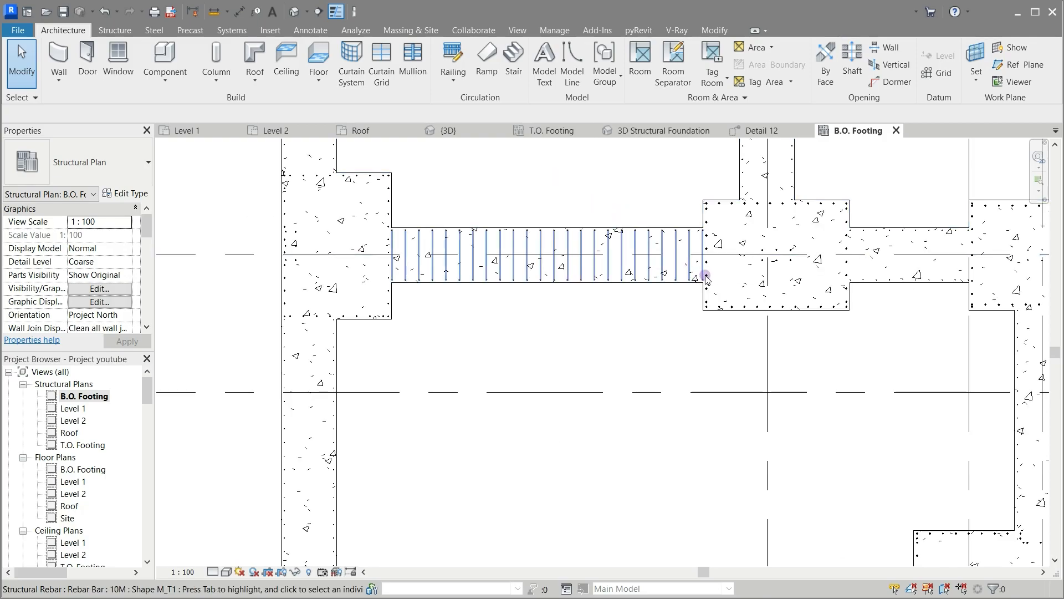
pyautogui.click(705, 277)
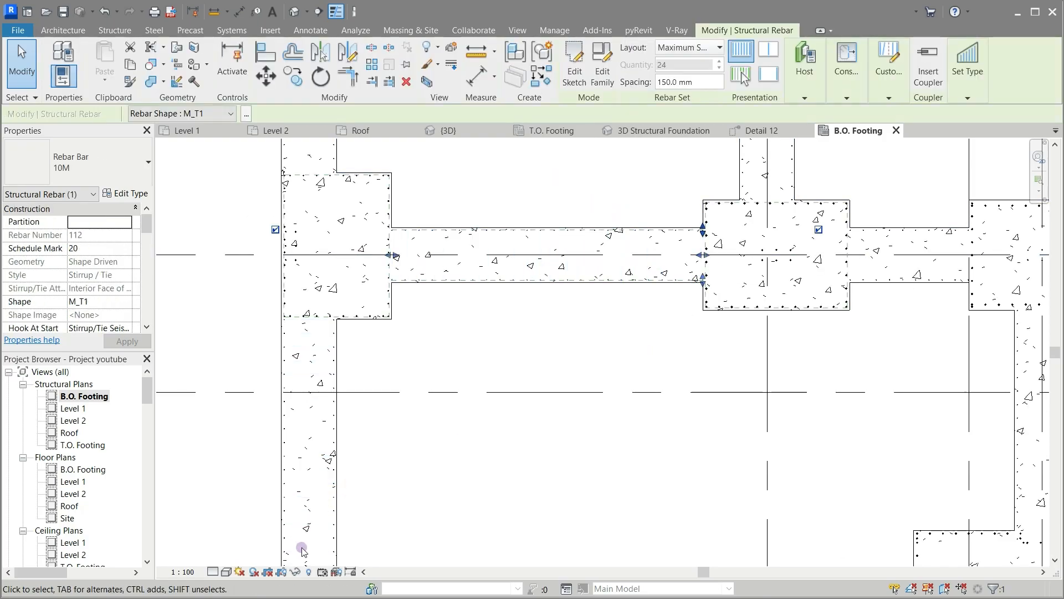
pyautogui.click(298, 572)
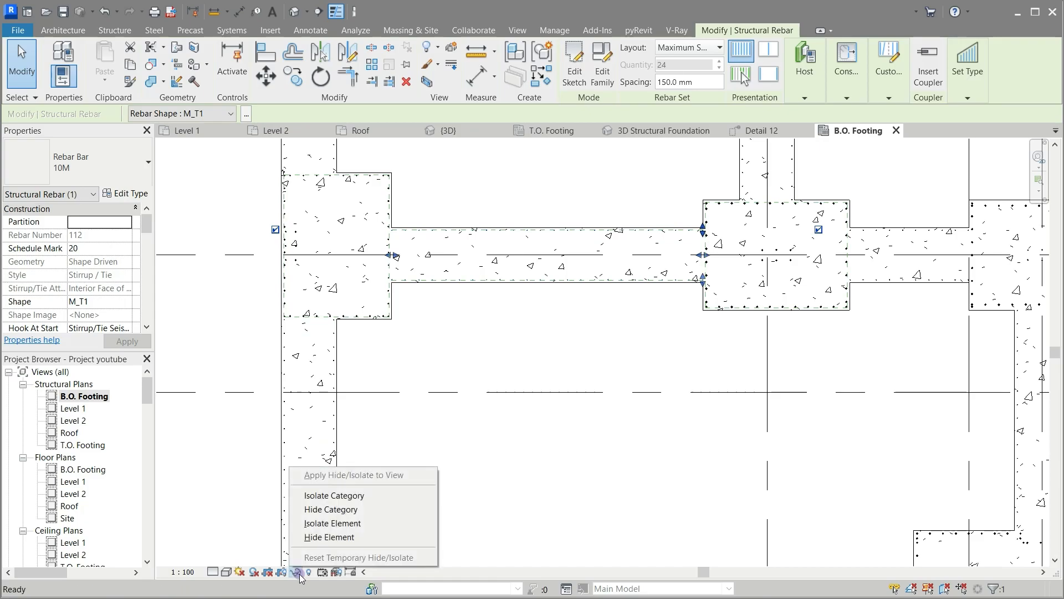
pyautogui.click(336, 509)
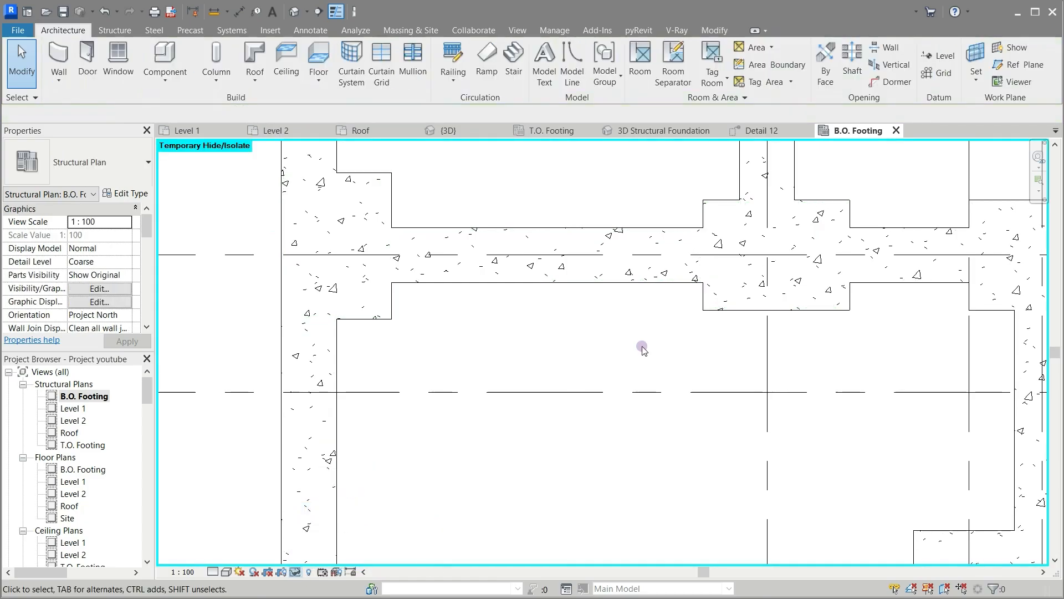
# Step: Temporarily hide the grids category in the B.O. Footing plan
pyautogui.click(410, 447)
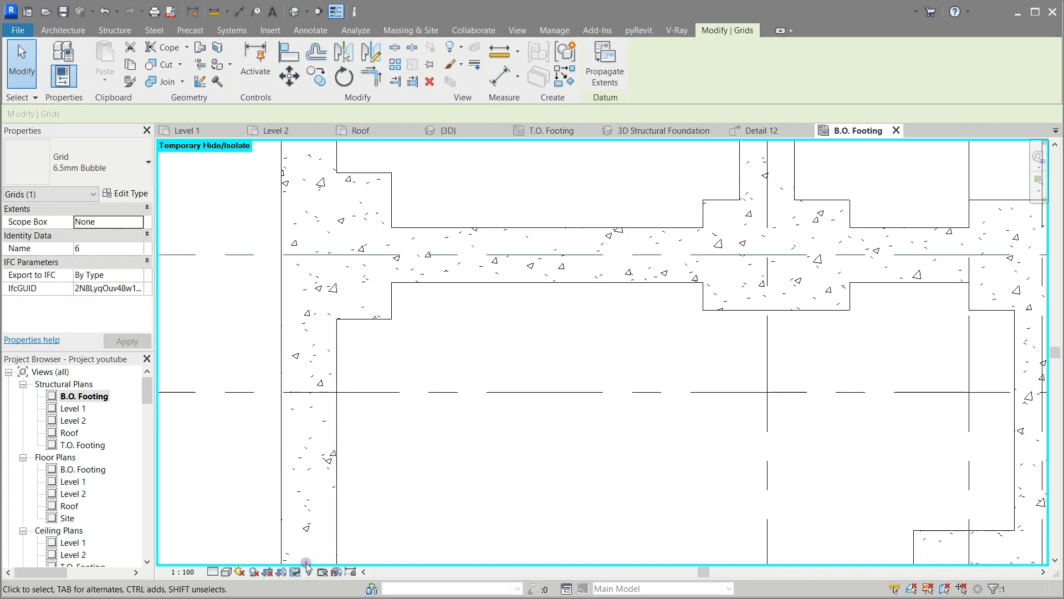
pyautogui.click(295, 572)
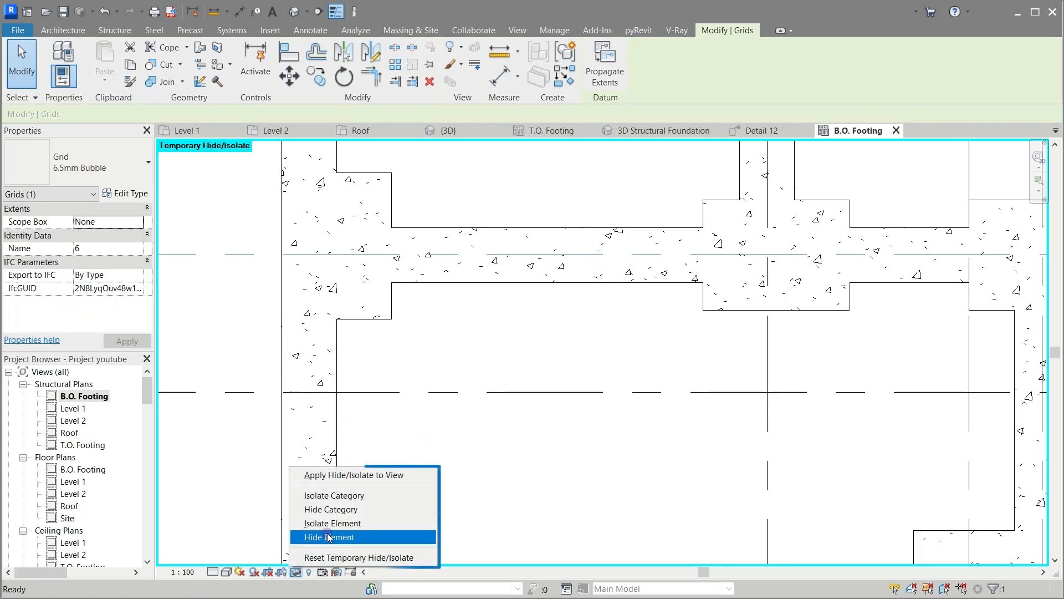
pyautogui.click(328, 509)
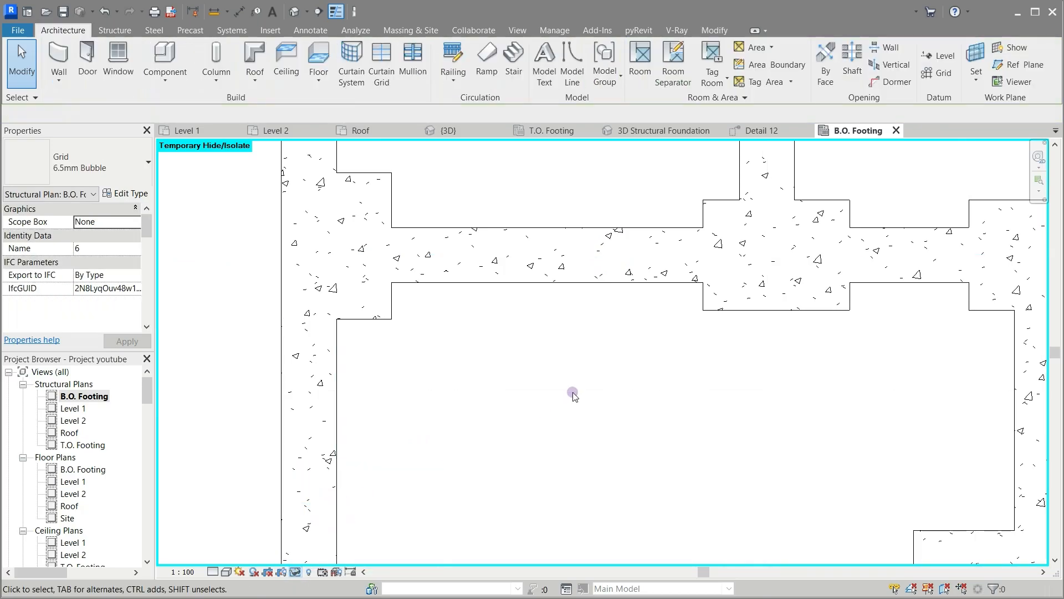
# Step: Start an Earth 400mm architectural floor and trace its boundary along the stepped footing edge on the upper side of the lower-left bay
pyautogui.scroll(-3, 464, 215)
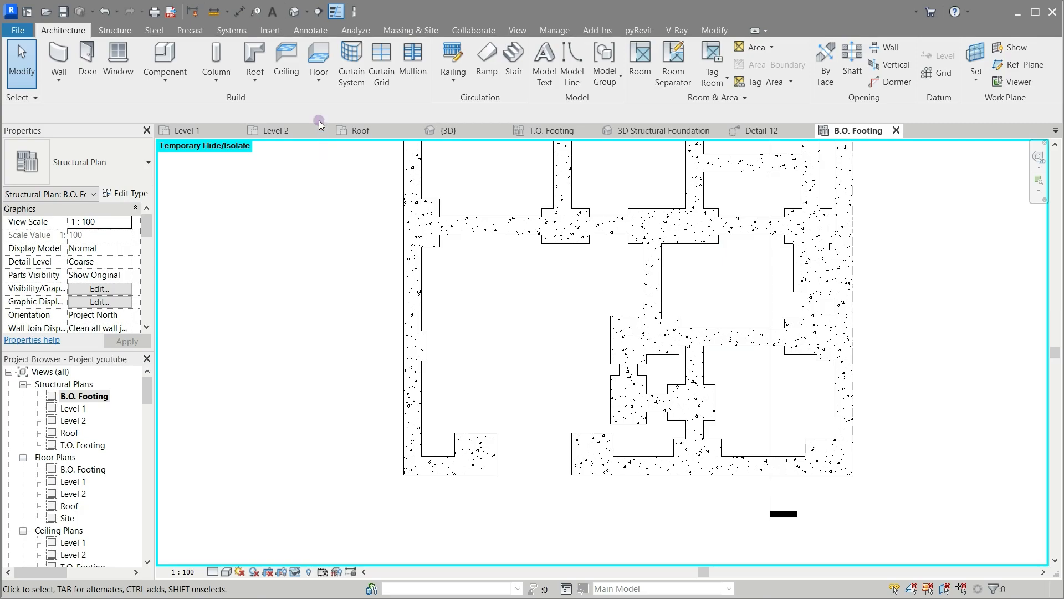
pyautogui.click(316, 86)
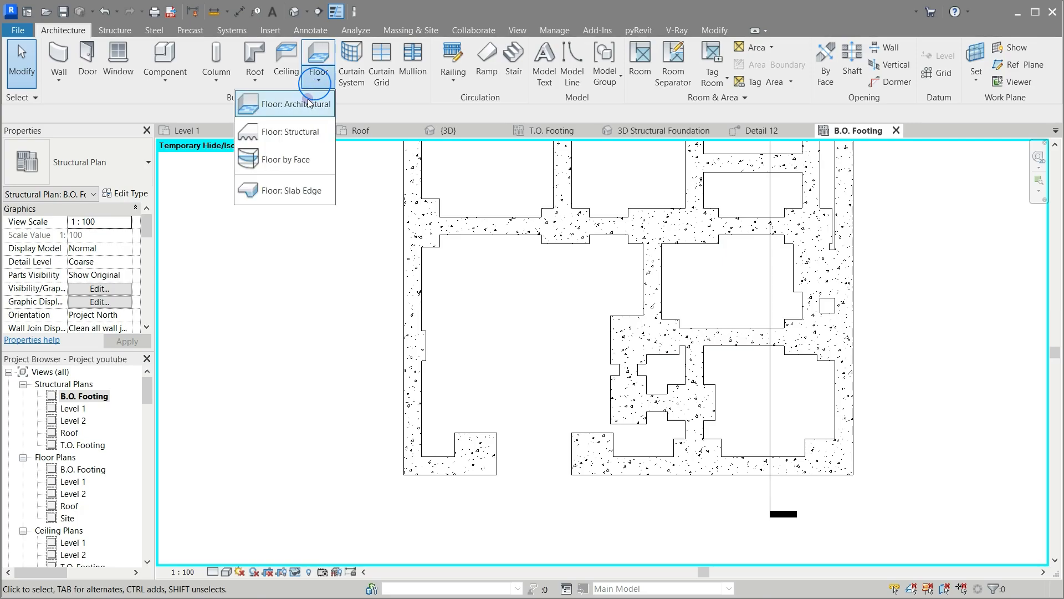
pyautogui.click(314, 103)
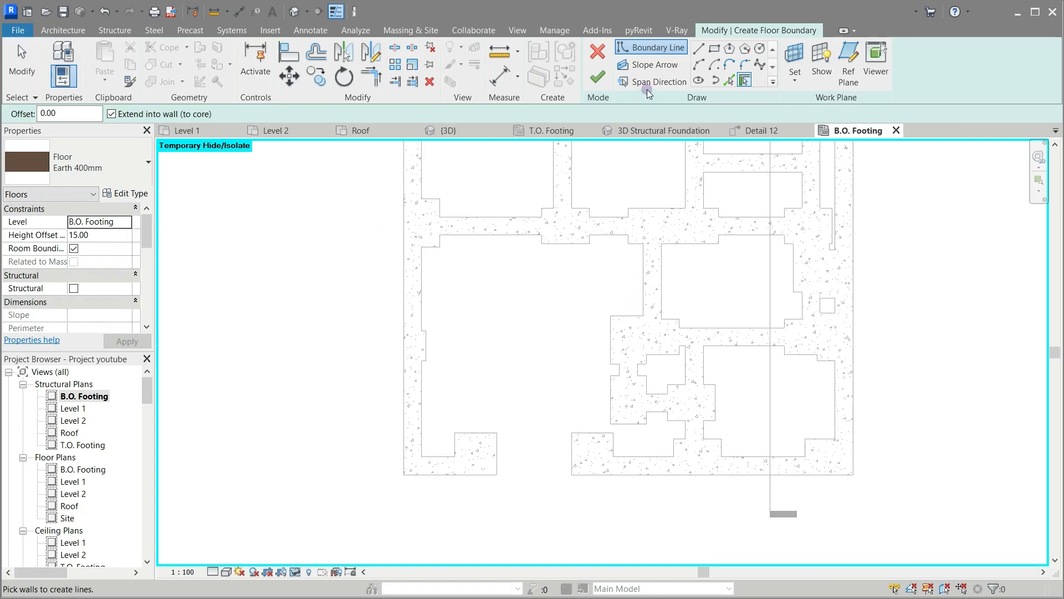
pyautogui.click(700, 50)
pyautogui.scroll(2, 561, 217)
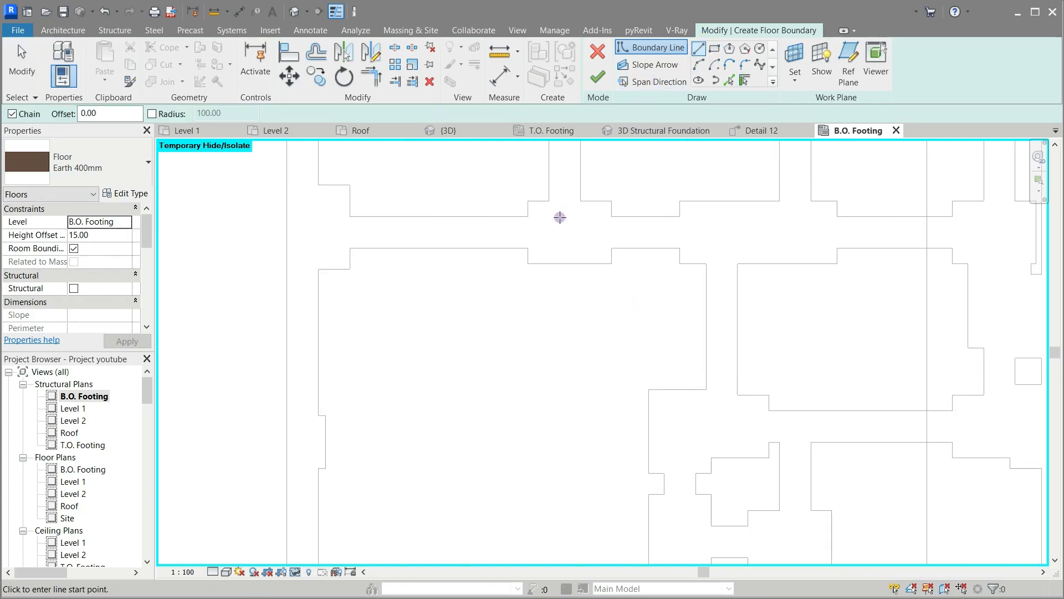
pyautogui.click(350, 248)
pyautogui.click(528, 248)
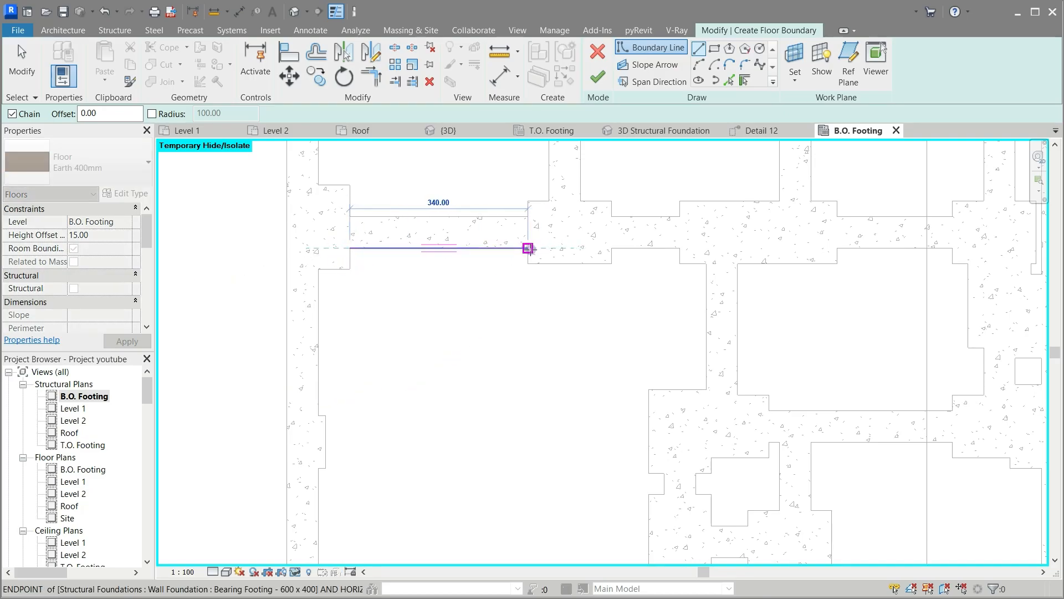
pyautogui.click(528, 264)
pyautogui.click(612, 264)
pyautogui.click(612, 248)
pyautogui.click(680, 248)
pyautogui.click(680, 264)
pyautogui.click(706, 264)
# Step: Continue the floor boundary down the right-hand footing edge of the bay, following the step and the small notch
pyautogui.click(706, 390)
pyautogui.click(649, 389)
pyautogui.click(648, 473)
pyautogui.click(664, 473)
pyautogui.click(664, 494)
pyautogui.click(647, 493)
pyautogui.scroll(-2, 643, 338)
pyautogui.scroll(3, 665, 499)
# Step: Trace the floor boundary around the recessed pocket in the bay's lower-right corner, following every step of the footing
pyautogui.click(615, 413)
pyautogui.click(701, 413)
pyautogui.click(701, 385)
pyautogui.click(748, 385)
pyautogui.click(750, 406)
pyautogui.click(790, 407)
pyautogui.click(790, 447)
pyautogui.click(762, 446)
pyautogui.click(762, 489)
pyautogui.click(624, 489)
# Step: Trace the boundary around both front footing pads and across the front opening to the bay's lower-left corner
pyautogui.click(624, 433)
pyautogui.click(527, 434)
pyautogui.click(527, 531)
pyautogui.click(353, 531)
pyautogui.click(353, 432)
pyautogui.click(257, 432)
pyautogui.click(257, 489)
pyautogui.click(180, 489)
# Step: Run the floor boundary up the left footing edge and around the small projection at mid-height
pyautogui.scroll(-2, 332, 454)
pyautogui.scroll(3, 259, 330)
pyautogui.click(224, 375)
pyautogui.click(237, 374)
pyautogui.click(238, 284)
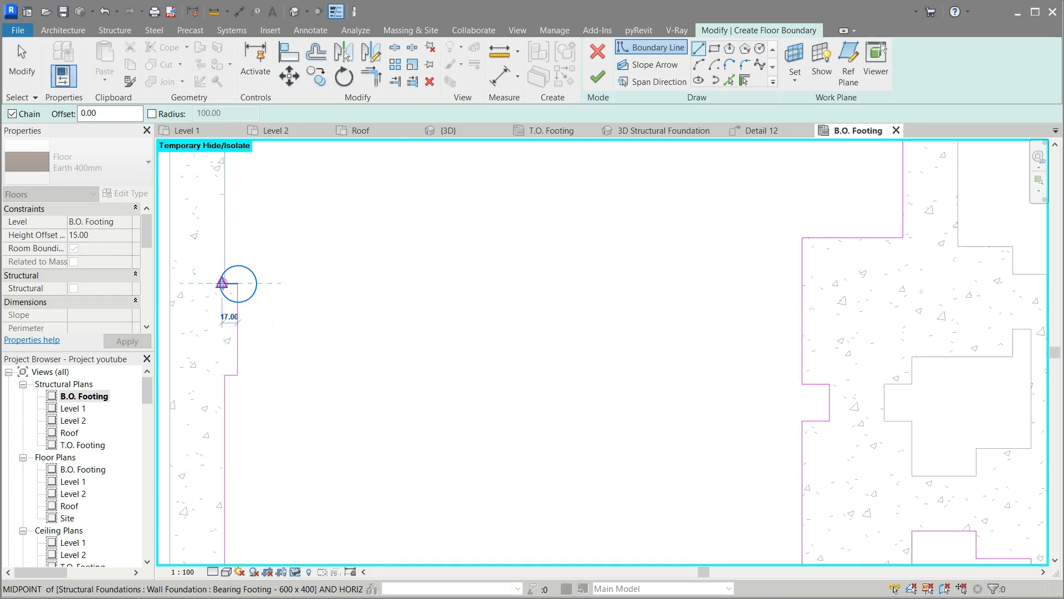
pyautogui.click(223, 284)
pyautogui.moveTo(238, 273); pyautogui.dragTo(214, 450, button='middle')
# Step: Adjust the short boundary line above the left projection to end on the footing edge, making it 14 long
pyautogui.press('Escape')
pyautogui.press('Escape')
pyautogui.scroll(3, 214, 450)
pyautogui.click(191, 477)
pyautogui.moveTo(169, 484); pyautogui.dragTo(177, 482)
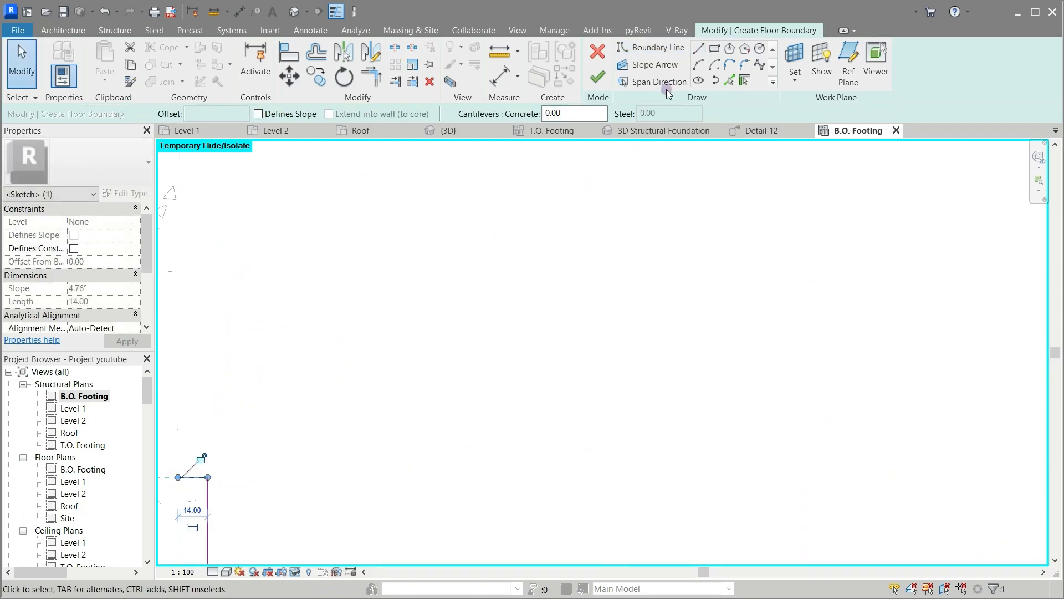
# Step: Close the boundary along the upper part of the left footing edge and its corner step, and finish the floor
pyautogui.click(699, 50)
pyautogui.click(178, 480)
pyautogui.scroll(-1, 272, 486)
pyautogui.click(230, 225)
pyautogui.click(287, 189)
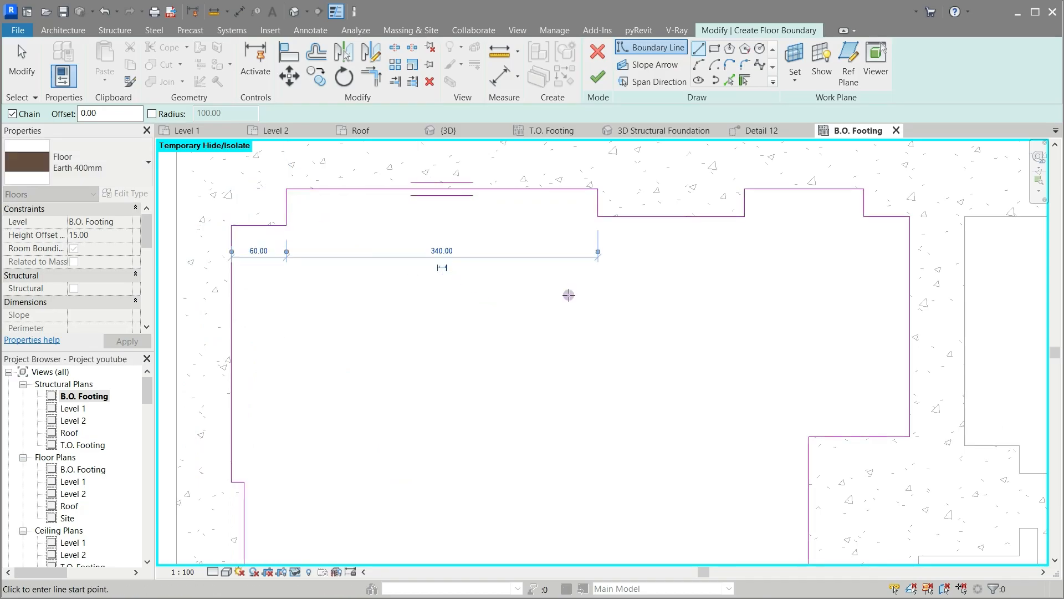
pyautogui.click(596, 79)
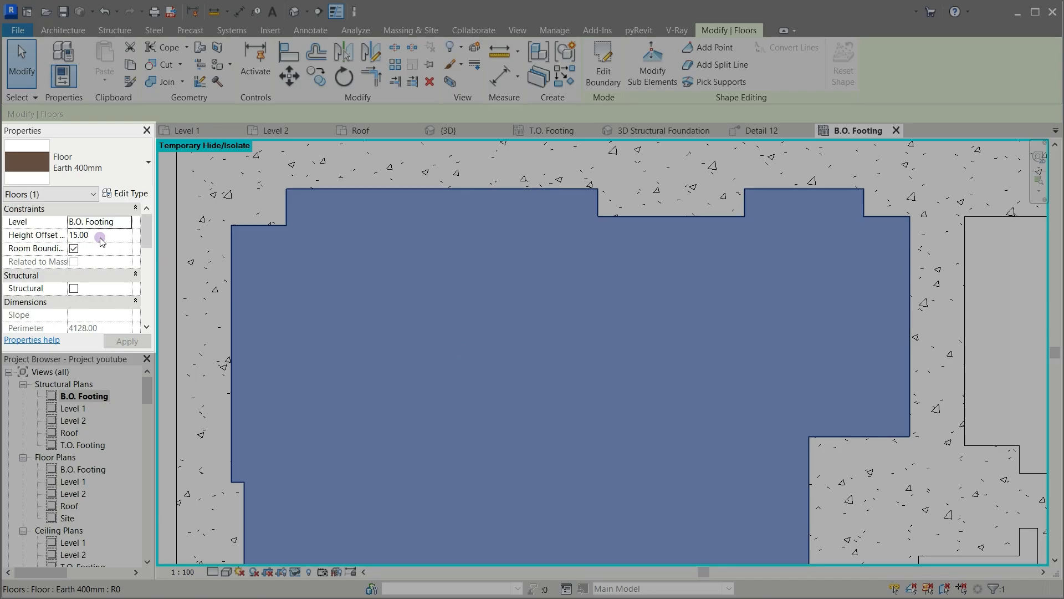
# Step: Set the new earth floor's height offset from the B.O. Footing level to 40
pyautogui.click(100, 236)
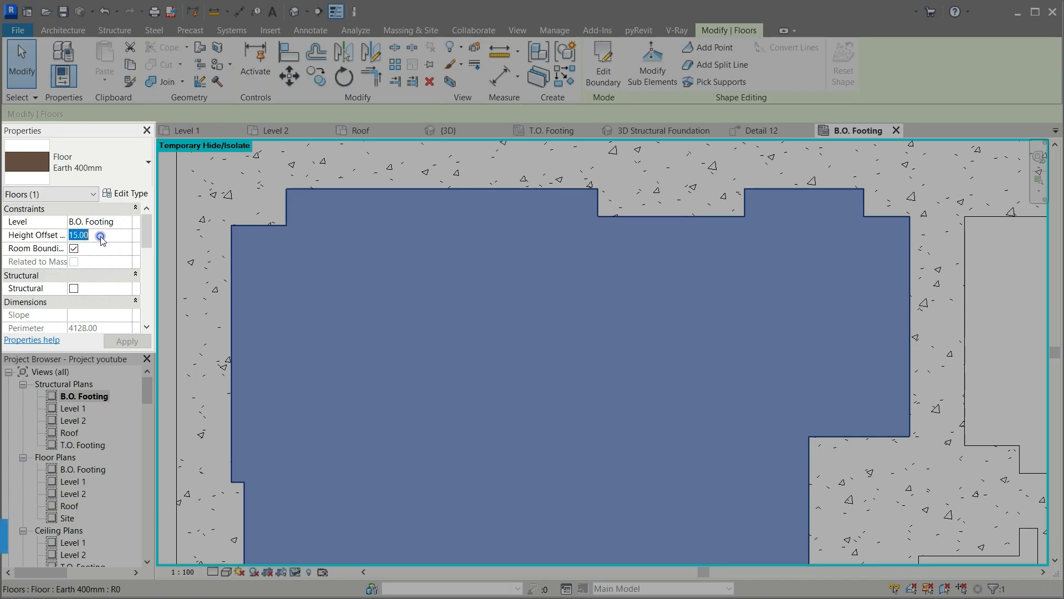
pyautogui.write('40')
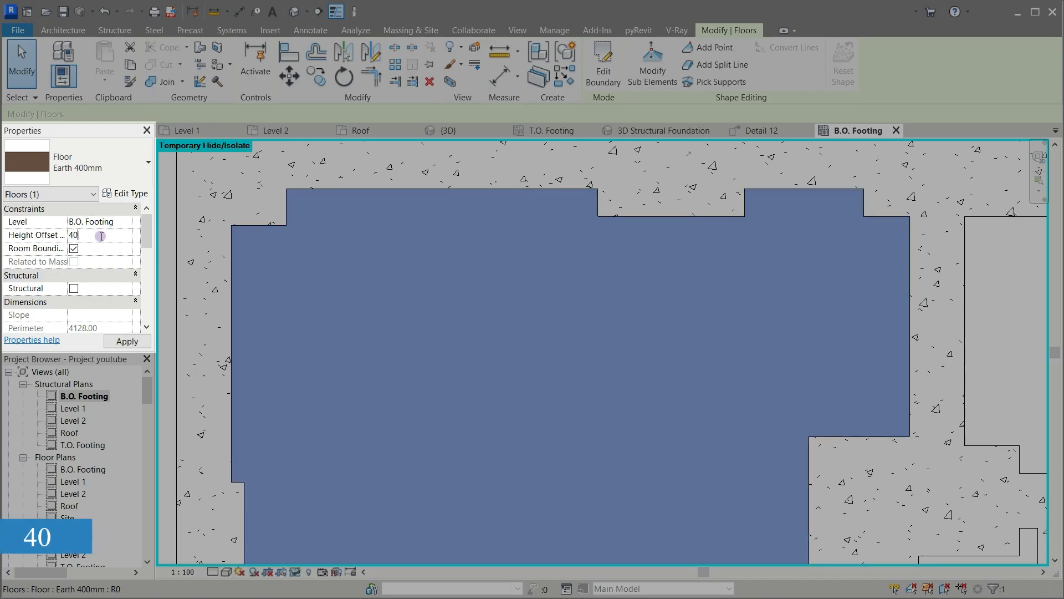
pyautogui.scroll(-3, 417, 297)
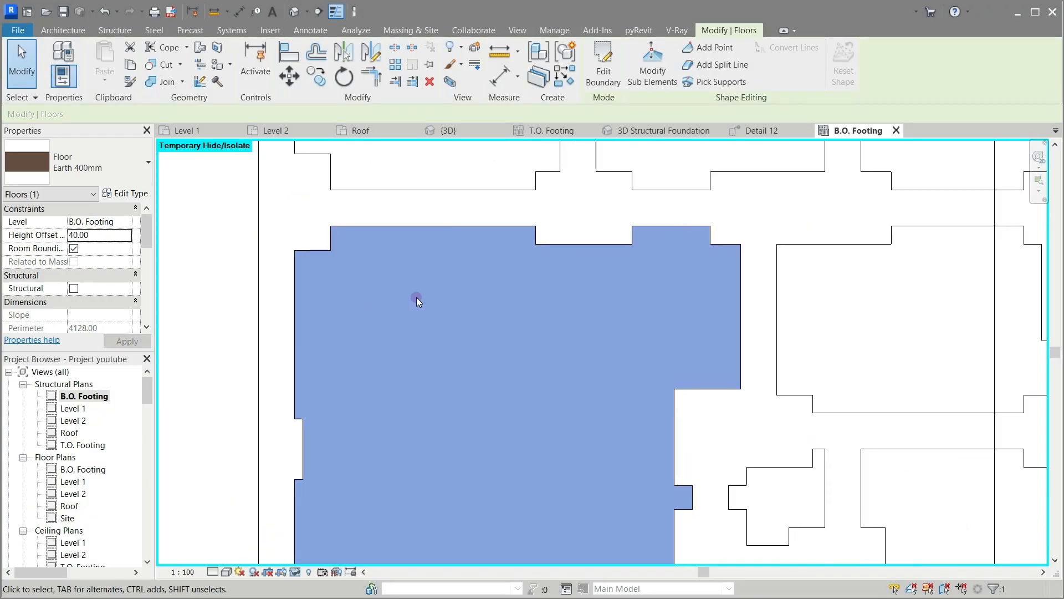
# Step: Examine the new earth floor between the footings in the 3D Structural Foundation view
pyautogui.click(643, 132)
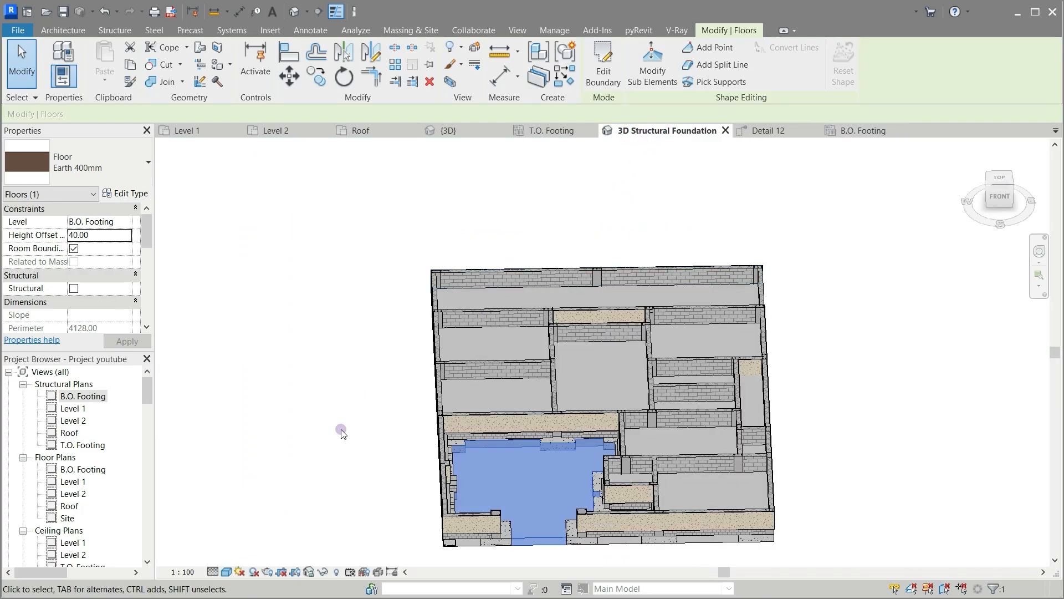
pyautogui.click(342, 430)
pyautogui.scroll(-2, 345, 398)
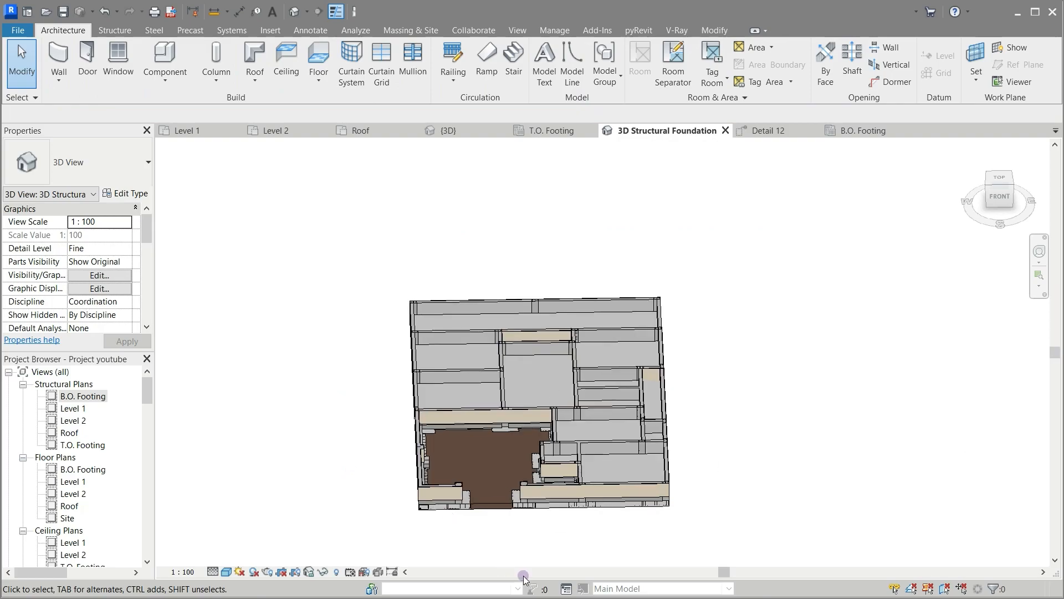
pyautogui.scroll(5, 475, 520)
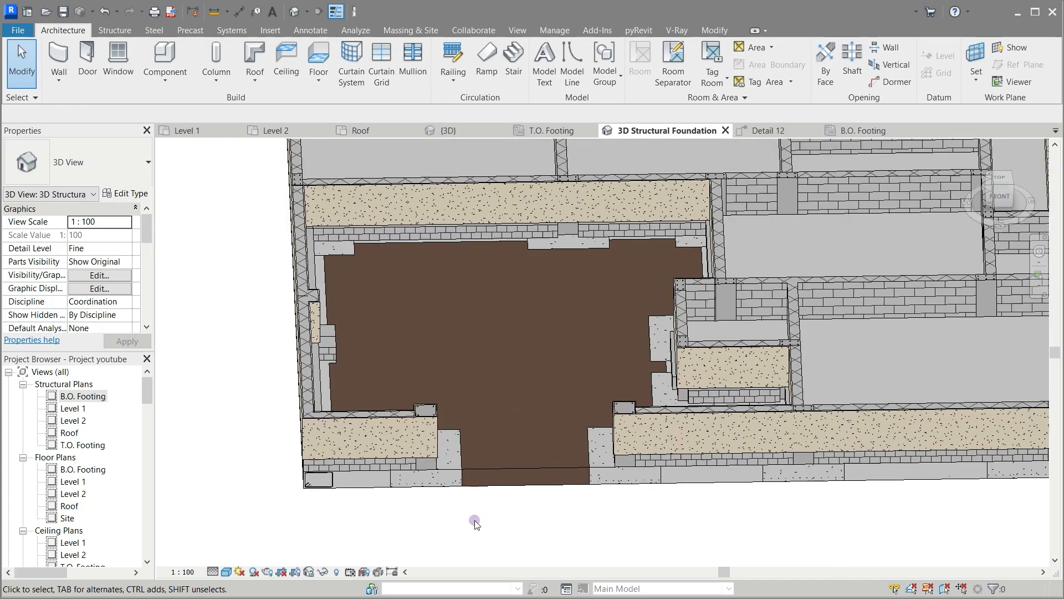
pyautogui.scroll(-2, 475, 524)
# Step: In the T.O. Footing plan, start a new floor similar to the existing Earth 300mm floor around the lower-left bay
pyautogui.click(550, 131)
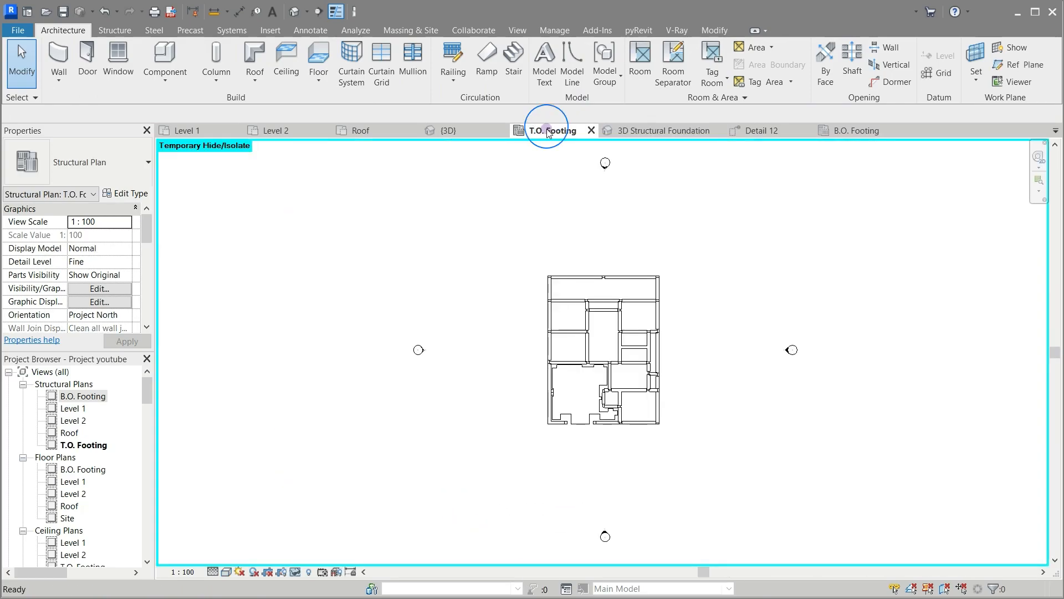
pyautogui.scroll(5, 588, 445)
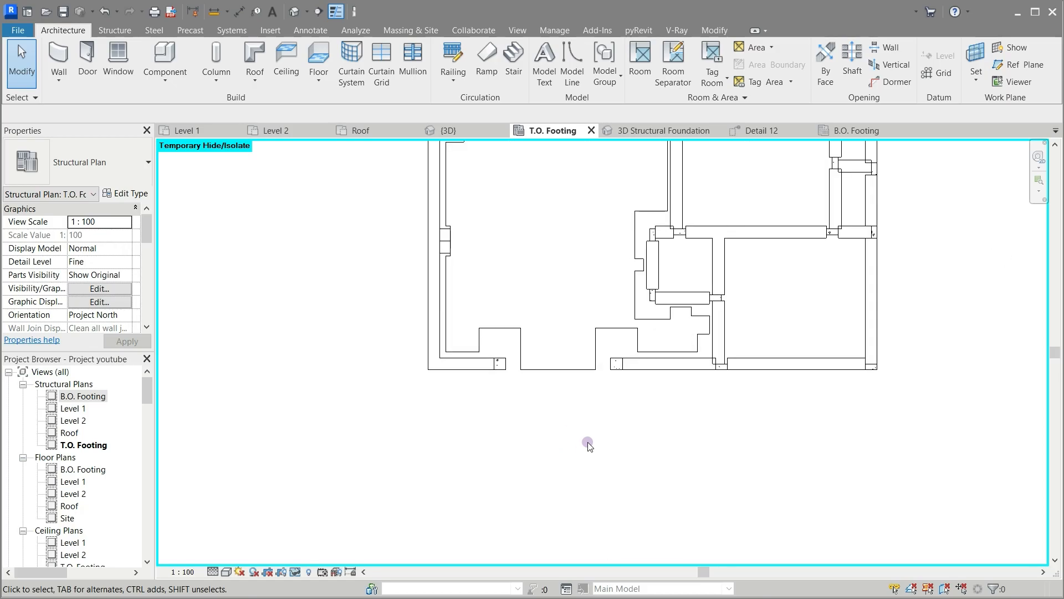
pyautogui.scroll(2, 579, 310)
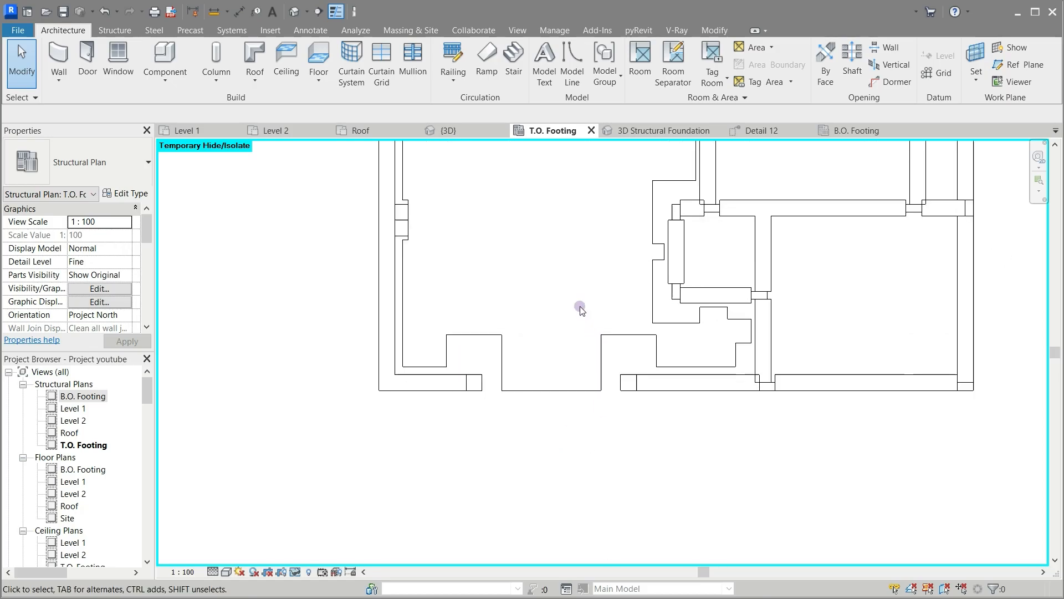
pyautogui.scroll(-3, 482, 478)
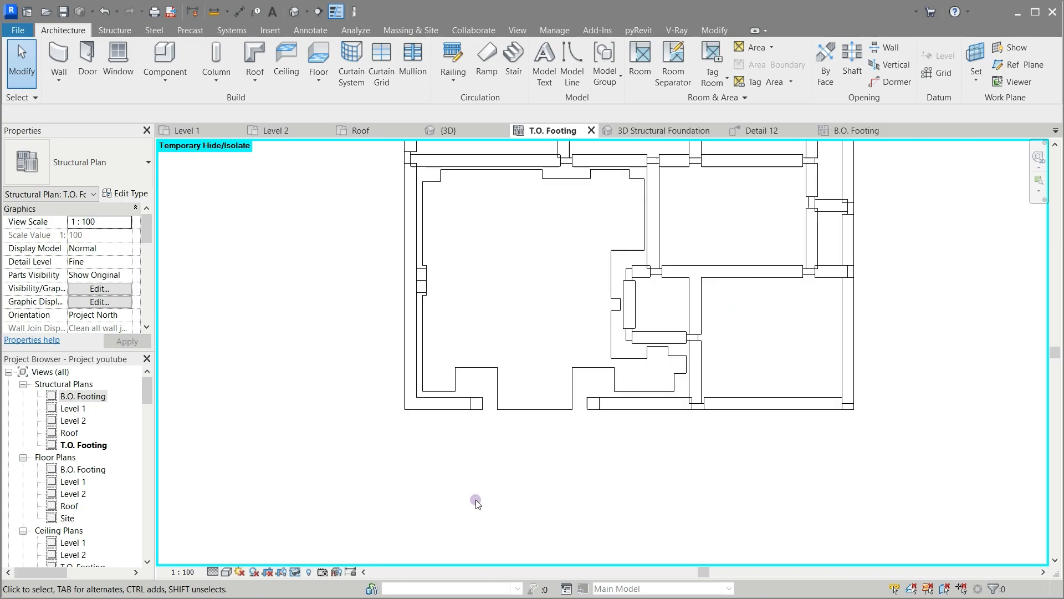
pyautogui.scroll(1, 554, 285)
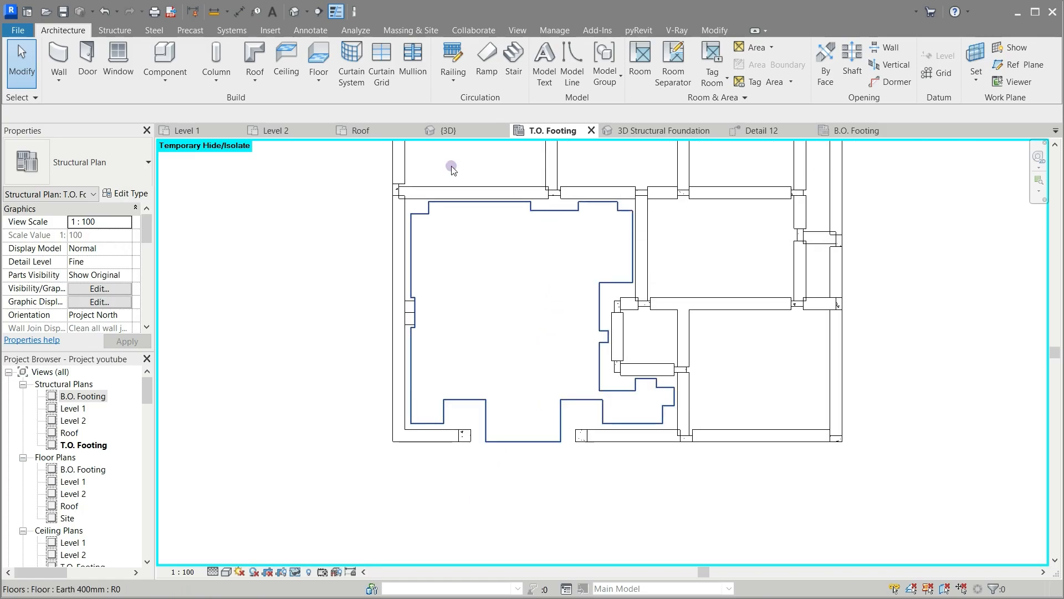
pyautogui.click(562, 169)
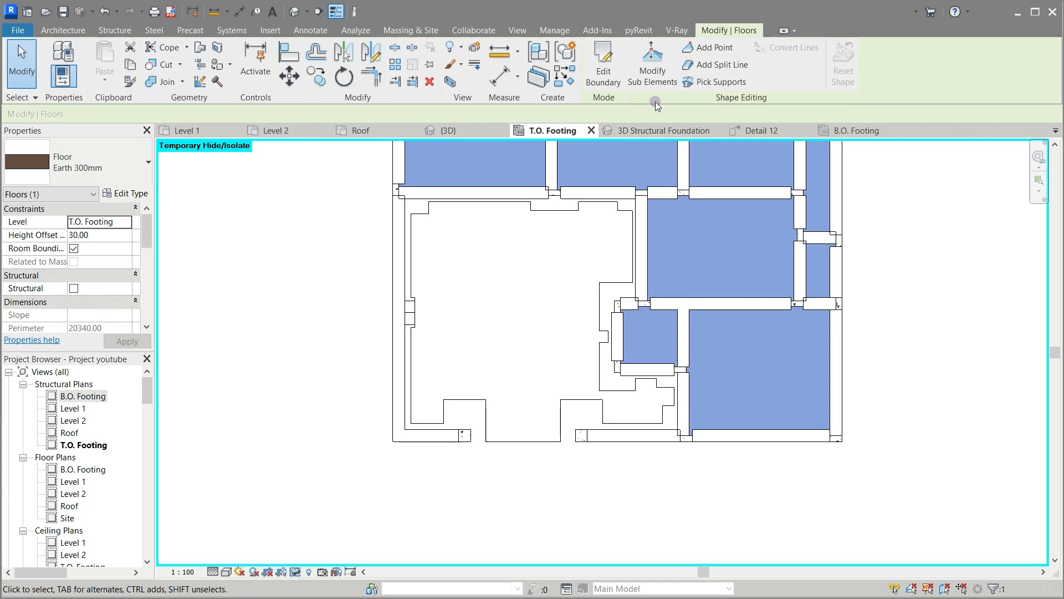
pyautogui.click(568, 81)
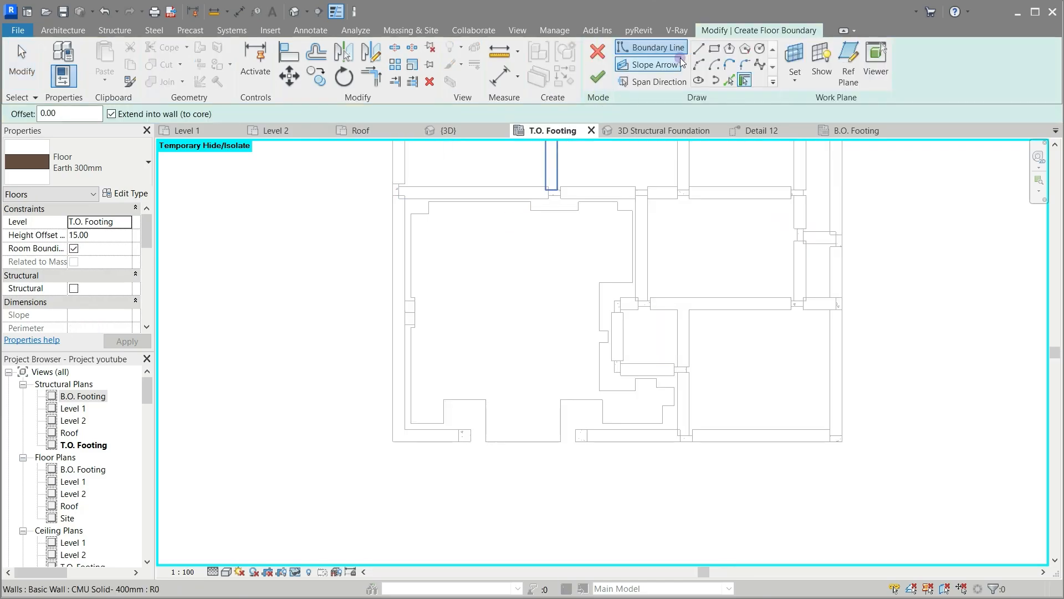
# Step: Draw the floor boundary along the upper wall's inner face, from the bay's upper-left wall corner to the column
pyautogui.click(699, 48)
pyautogui.scroll(2, 507, 166)
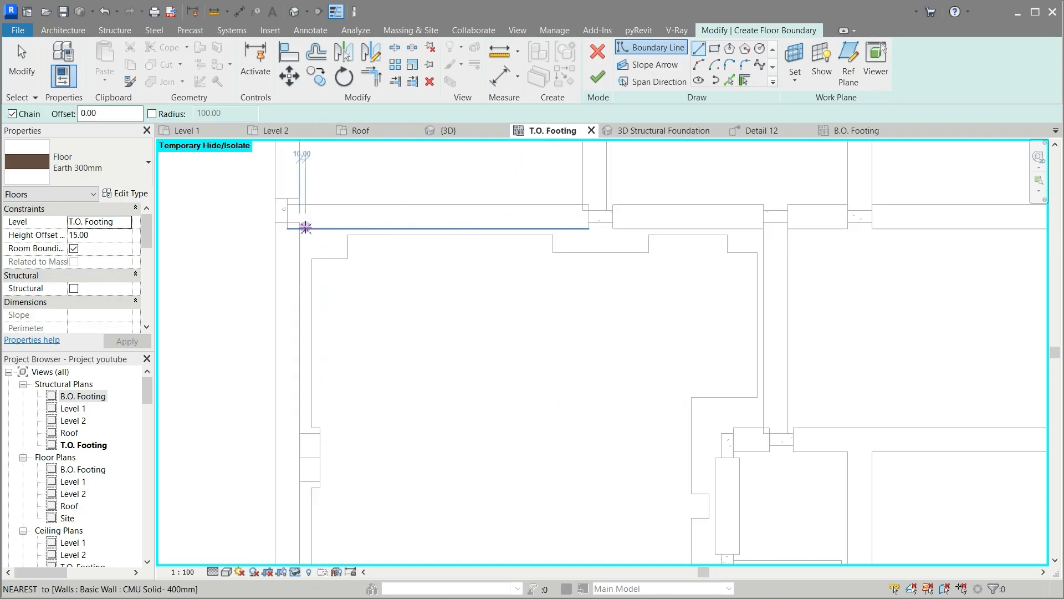
pyautogui.scroll(3, 298, 227)
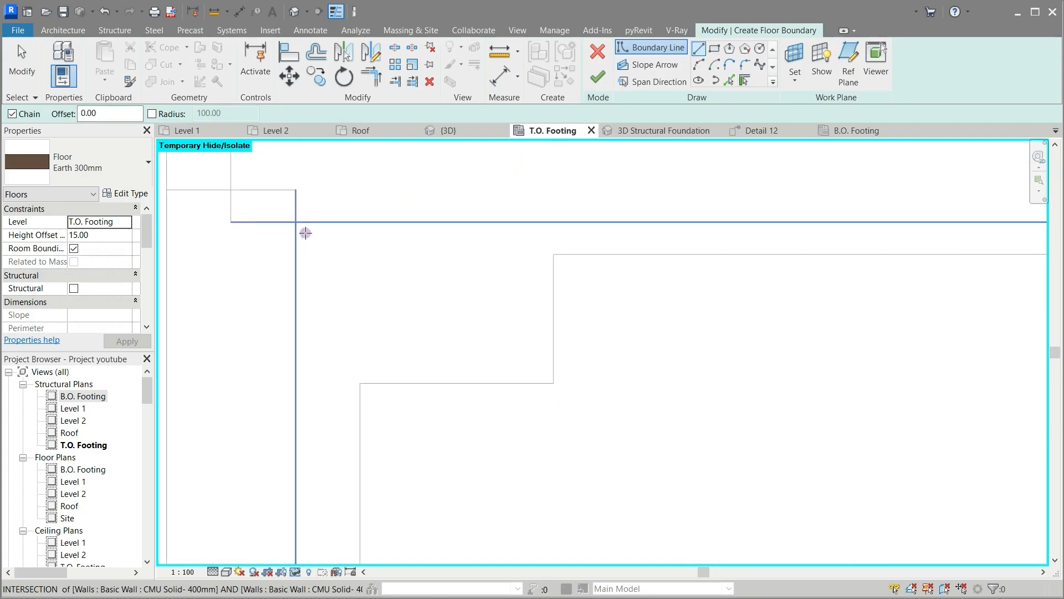
pyautogui.click(295, 221)
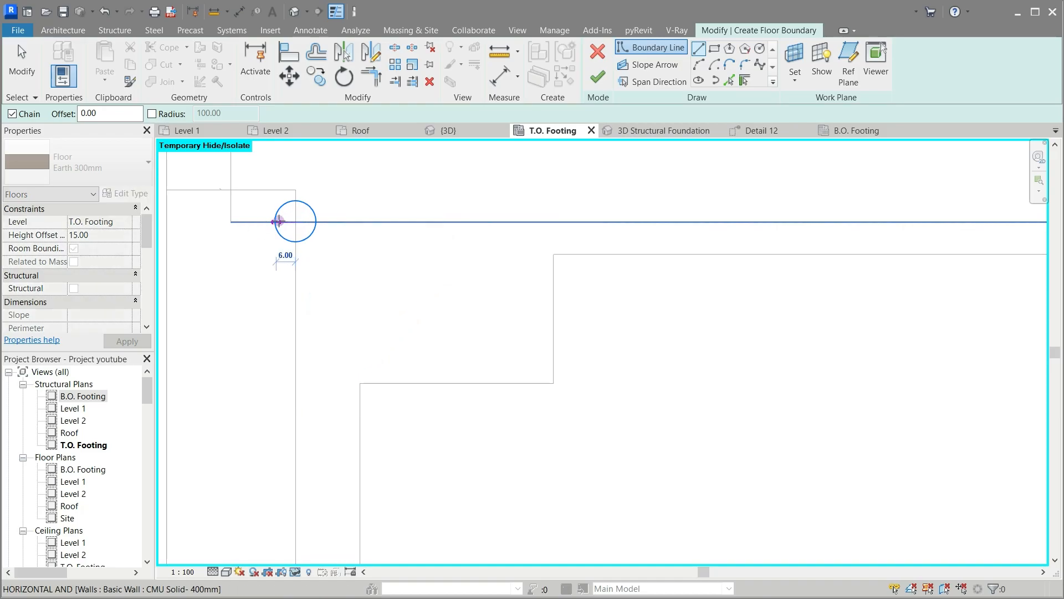
pyautogui.scroll(-2, 278, 221)
pyautogui.scroll(-2, 277, 221)
pyautogui.scroll(-2, 277, 233)
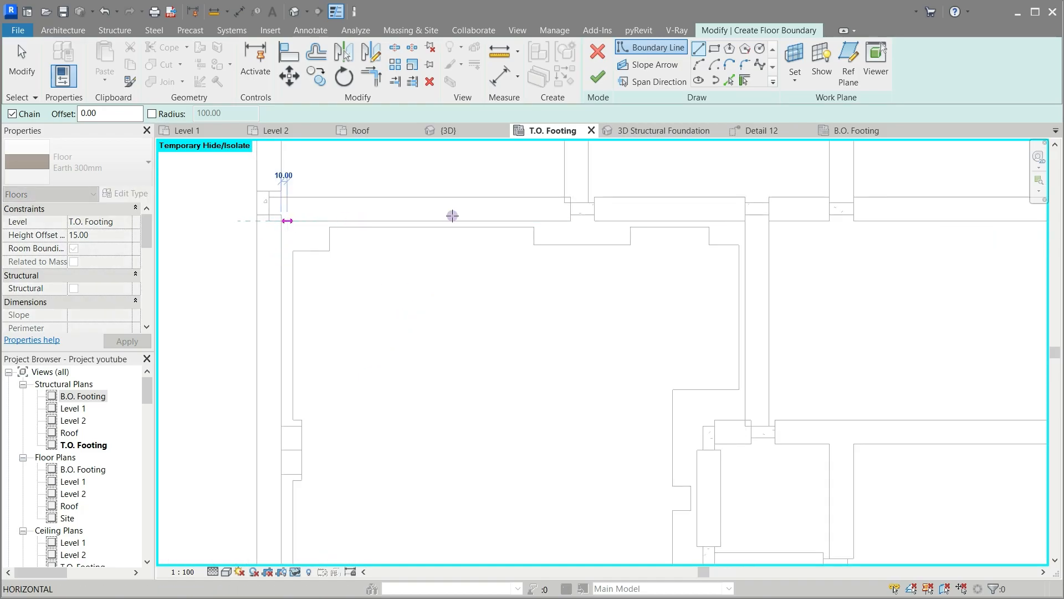
pyautogui.scroll(4, 571, 208)
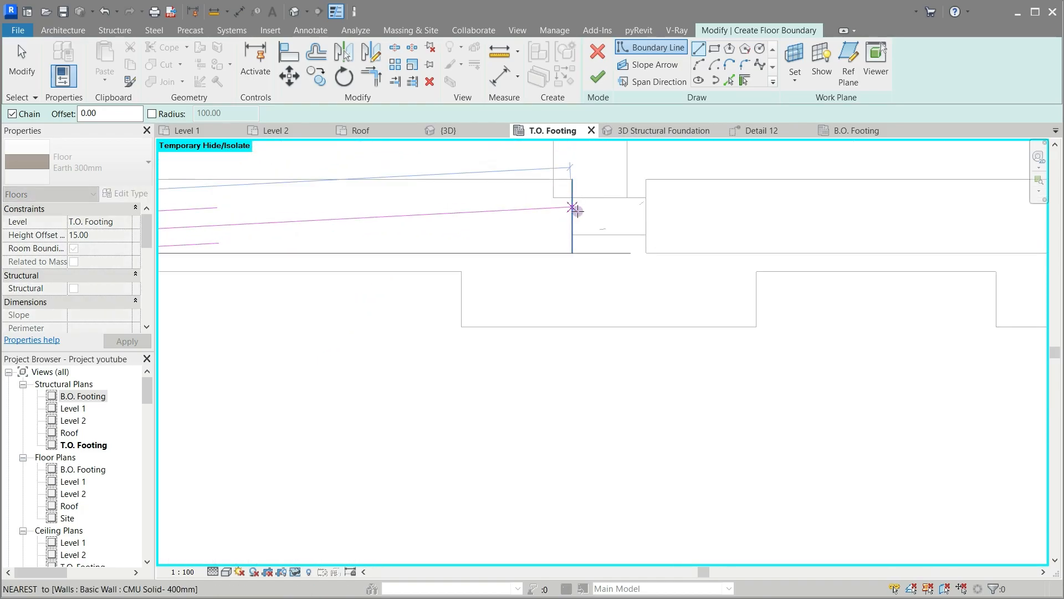
pyautogui.click(572, 252)
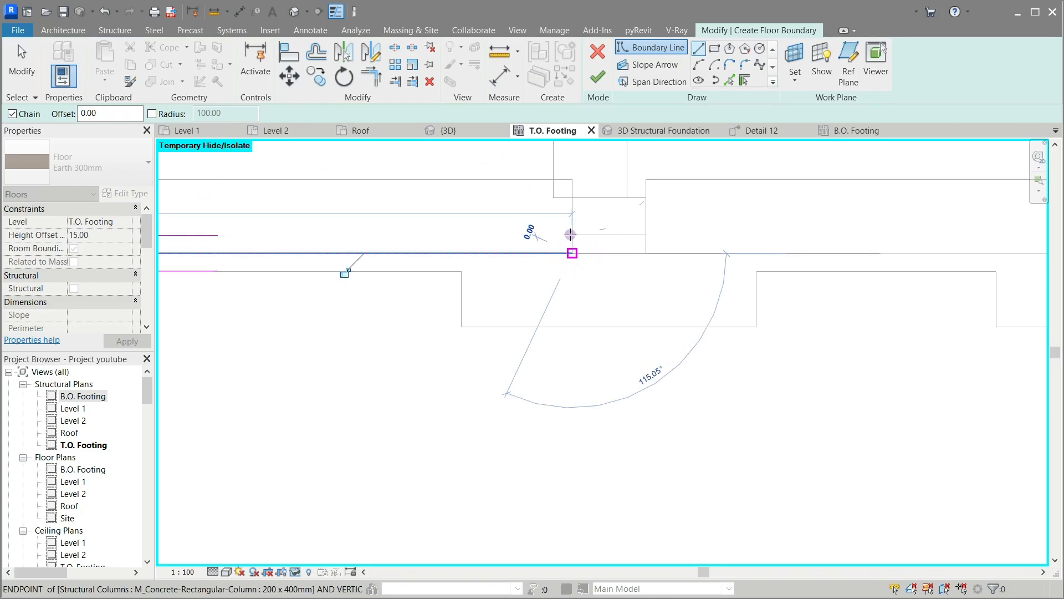
# Step: Carry the boundary around the column's lower face and along the upper wall to the bay's upper-right wall corner
pyautogui.click(572, 235)
pyautogui.click(646, 234)
pyautogui.click(645, 254)
pyautogui.scroll(-2, 474, 262)
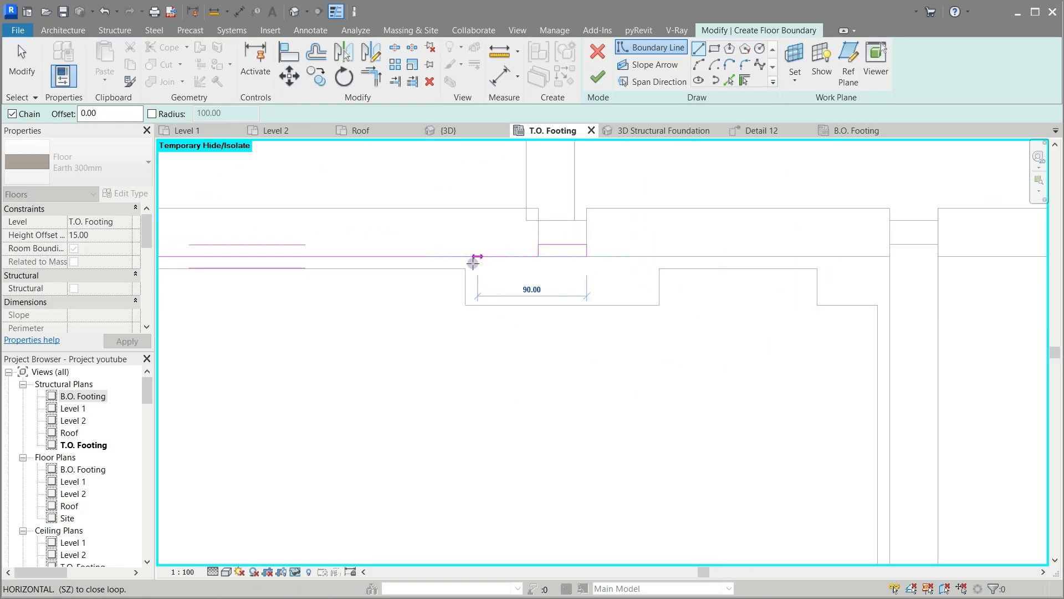
pyautogui.click(886, 258)
# Step: Continue the boundary down the bay's right wall and step it around the small room's upper-left corner column
pyautogui.scroll(-3, 865, 333)
pyautogui.scroll(4, 776, 443)
pyautogui.click(773, 451)
pyautogui.click(705, 452)
pyautogui.click(704, 465)
pyautogui.click(676, 466)
pyautogui.click(676, 521)
pyautogui.click(663, 521)
# Step: Trace the boundary down the small room's left wall, around its lower-left column and along its lower wall to the adjoining right wall
pyautogui.scroll(-2, 665, 487)
pyautogui.scroll(2, 653, 454)
pyautogui.click(646, 411)
pyautogui.click(656, 411)
pyautogui.click(657, 453)
pyautogui.click(677, 453)
pyautogui.click(678, 464)
pyautogui.scroll(4, 880, 475)
pyautogui.click(834, 437)
pyautogui.click(834, 401)
pyautogui.click(870, 399)
# Step: Continue the boundary down the right wall, along the bottom wall's inner face, and across the front opening to the opposite column
pyautogui.scroll(-5, 712, 284)
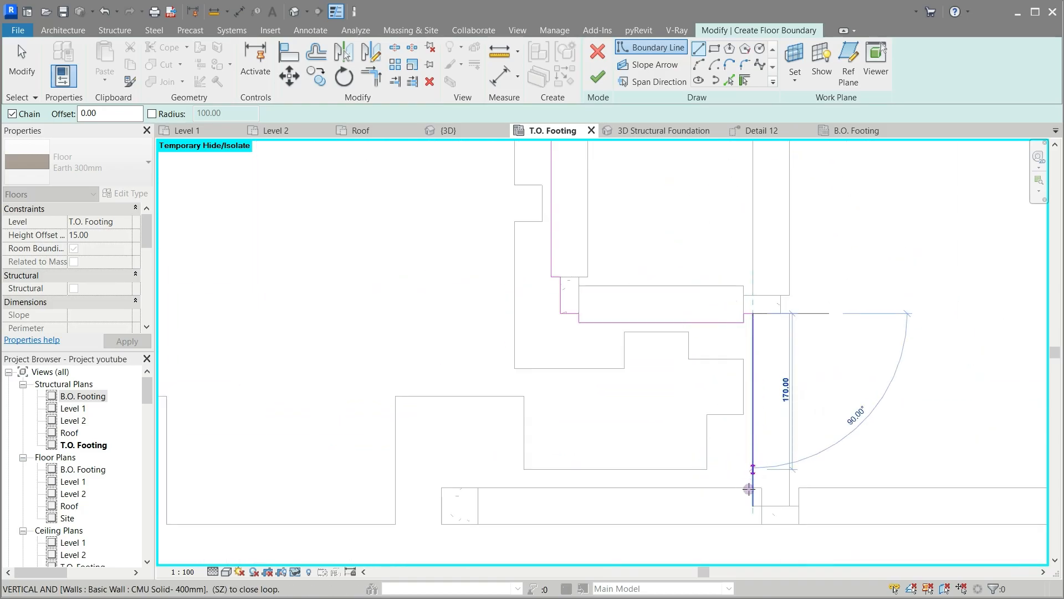
pyautogui.click(753, 487)
pyautogui.click(441, 488)
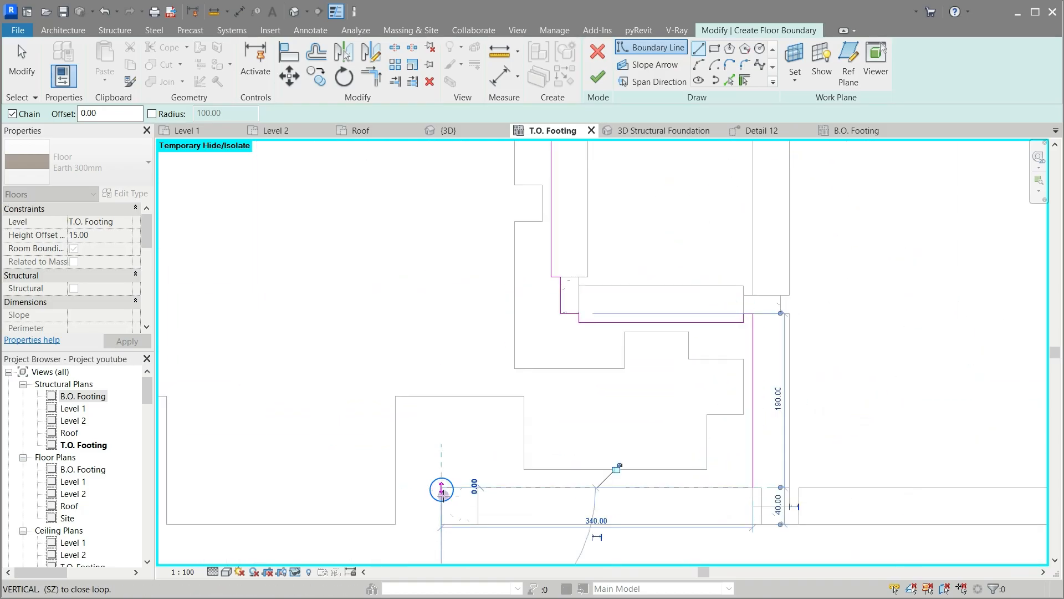
pyautogui.click(441, 524)
pyautogui.scroll(-3, 637, 441)
pyautogui.click(297, 496)
pyautogui.click(297, 472)
# Step: Trace the boundary up the left wall and around the projecting column at its middle
pyautogui.scroll(4, 199, 311)
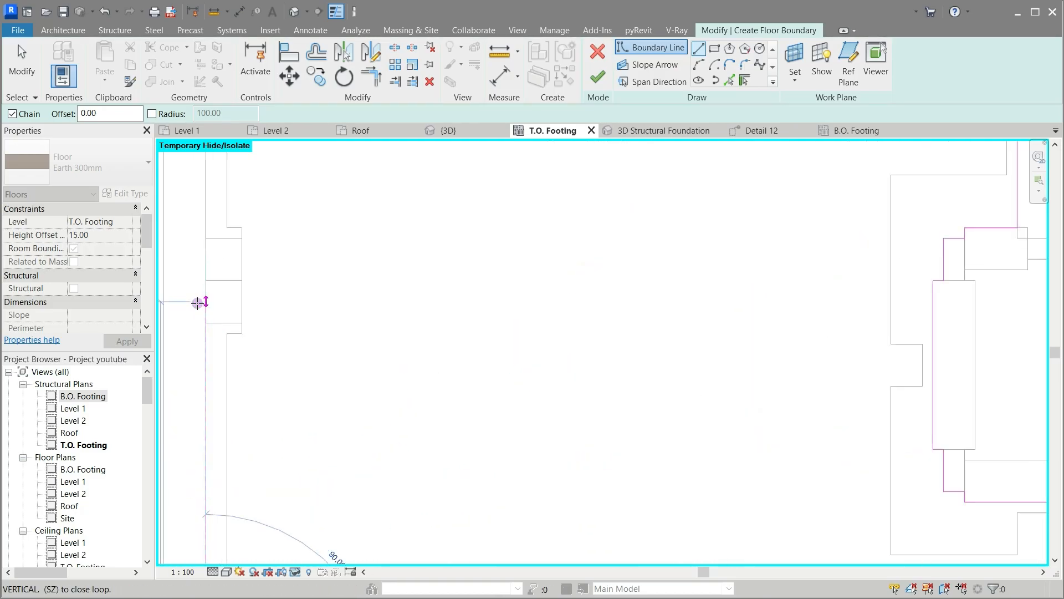
pyautogui.click(214, 342)
pyautogui.click(286, 342)
pyautogui.scroll(2, 289, 186)
pyautogui.click(291, 248)
pyautogui.click(196, 248)
# Step: Close the boundary along the upper part of the left wall at its starting corner, and finish the floor
pyautogui.scroll(-8, 372, 412)
pyautogui.scroll(3, 362, 271)
pyautogui.click(327, 190)
pyautogui.press('Escape')
pyautogui.scroll(-3, 436, 238)
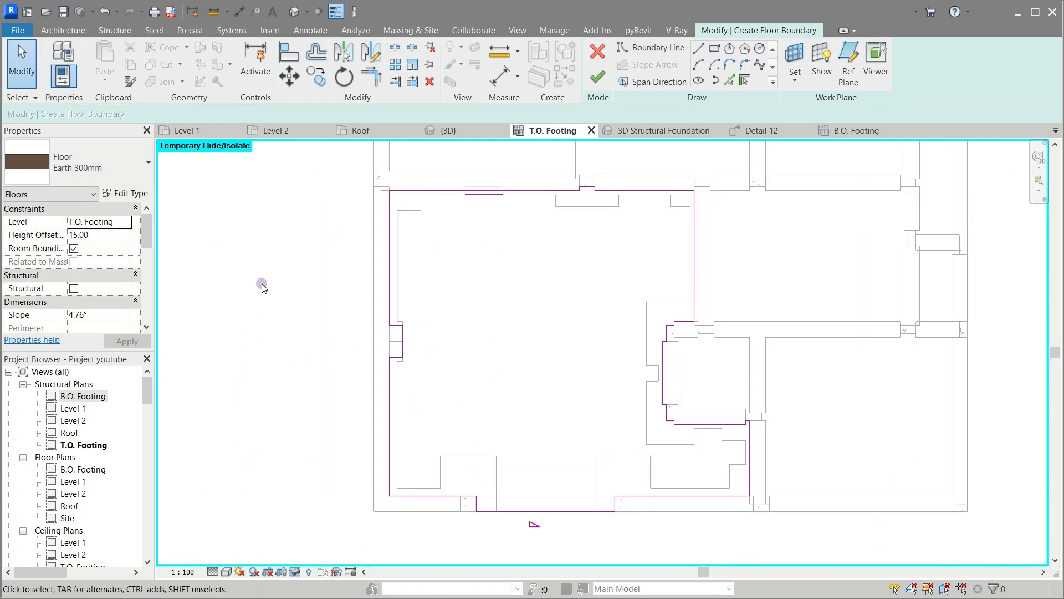
pyautogui.click(598, 78)
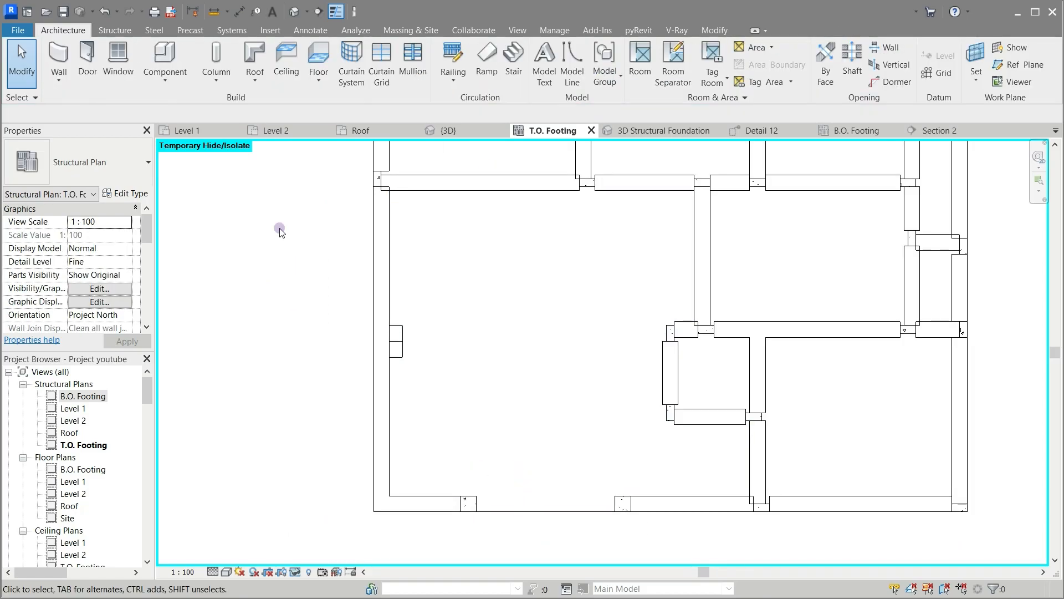
# Step: Open the Level 1 floor plan's visibility/graphic overrides and expand the Walls model category
pyautogui.click(186, 130)
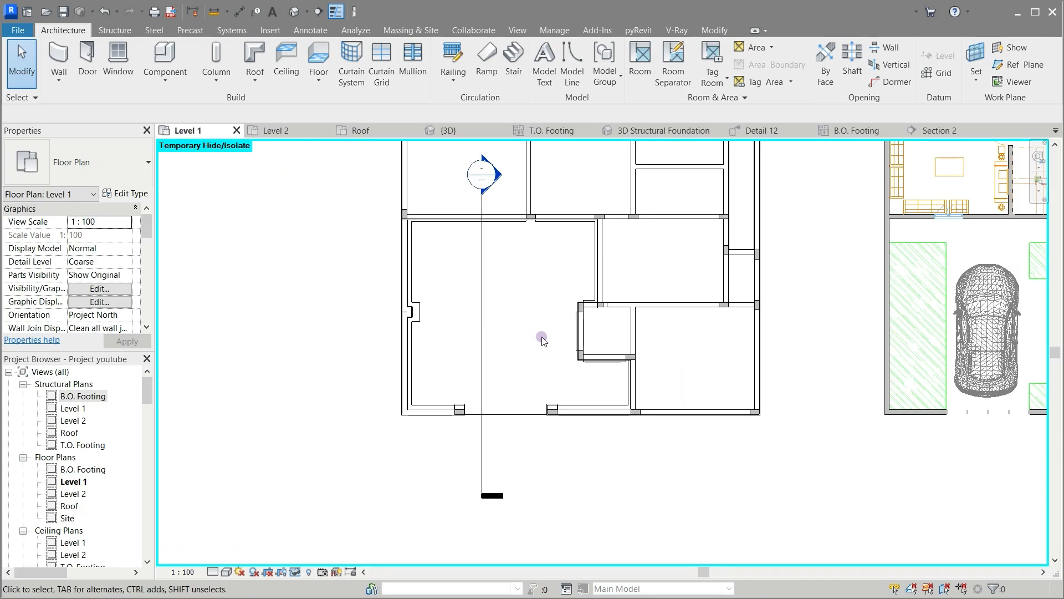
pyautogui.scroll(3, 536, 298)
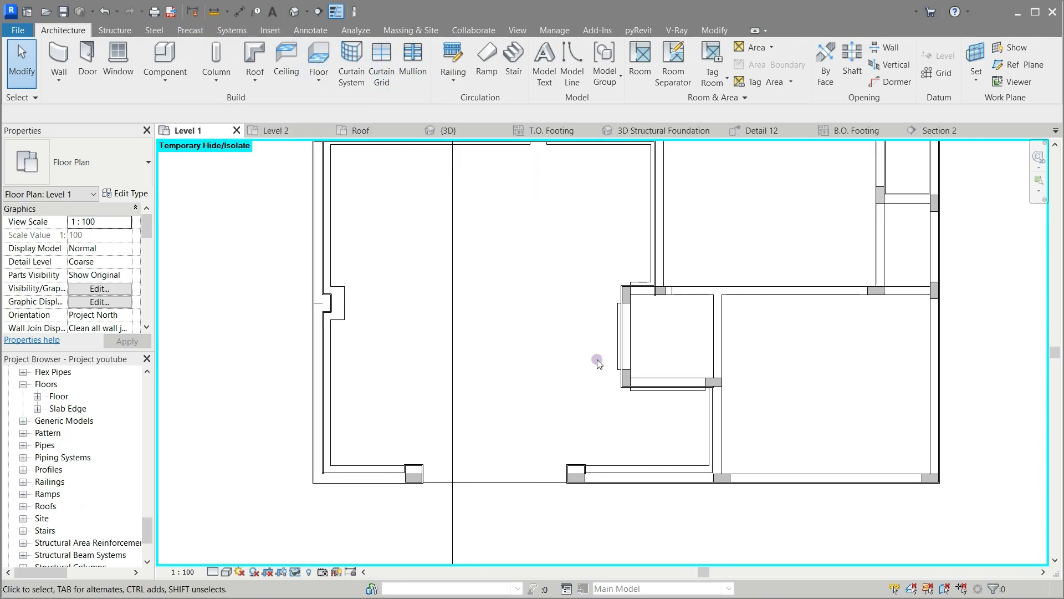
pyautogui.press('v')
pyautogui.press('v')
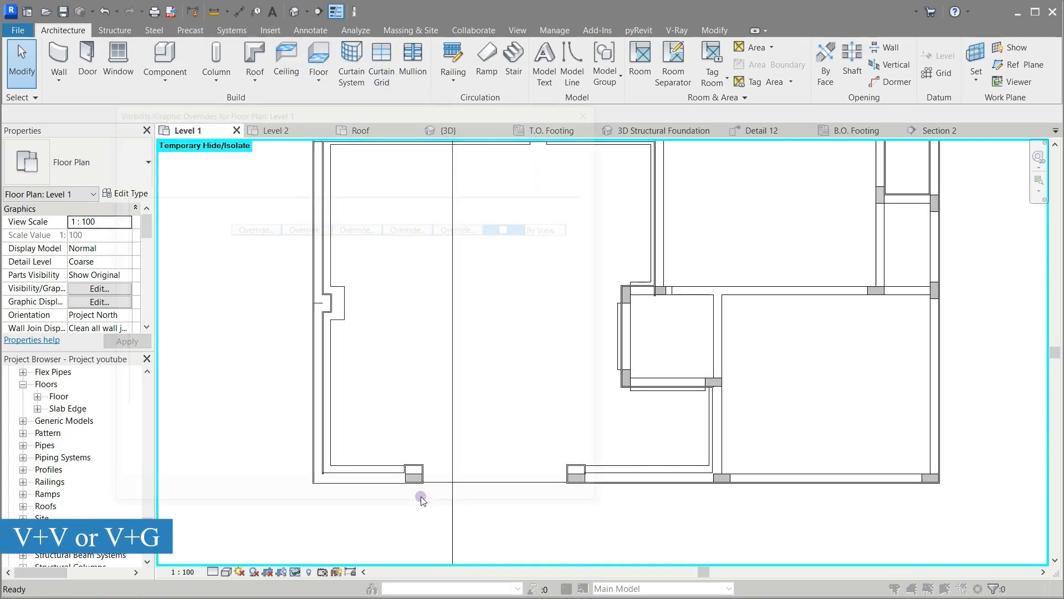
pyautogui.scroll(-4, 293, 334)
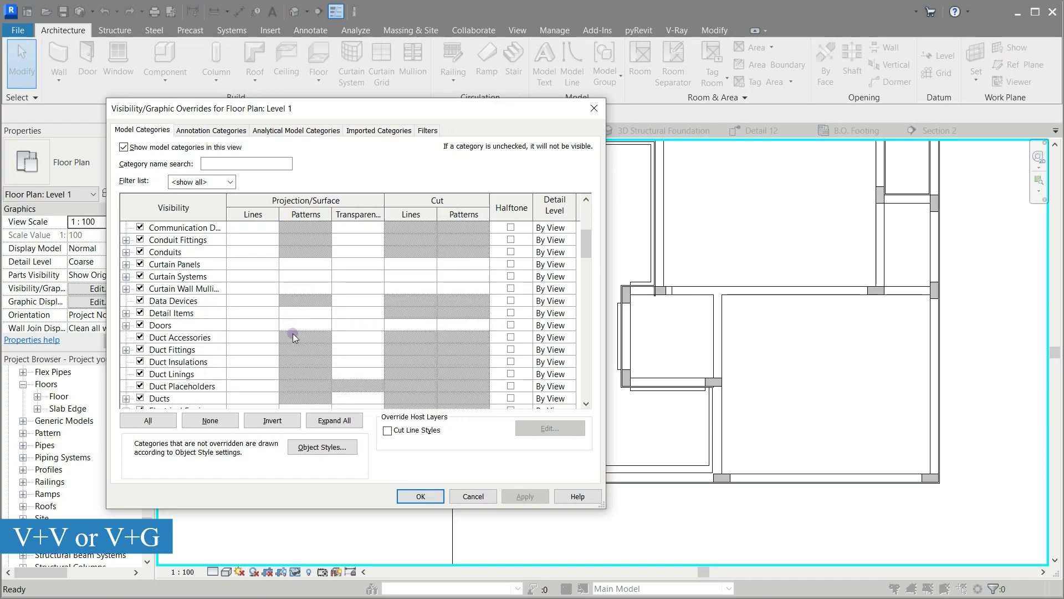
pyautogui.scroll(-1, 293, 333)
pyautogui.moveTo(585, 244); pyautogui.dragTo(585, 385)
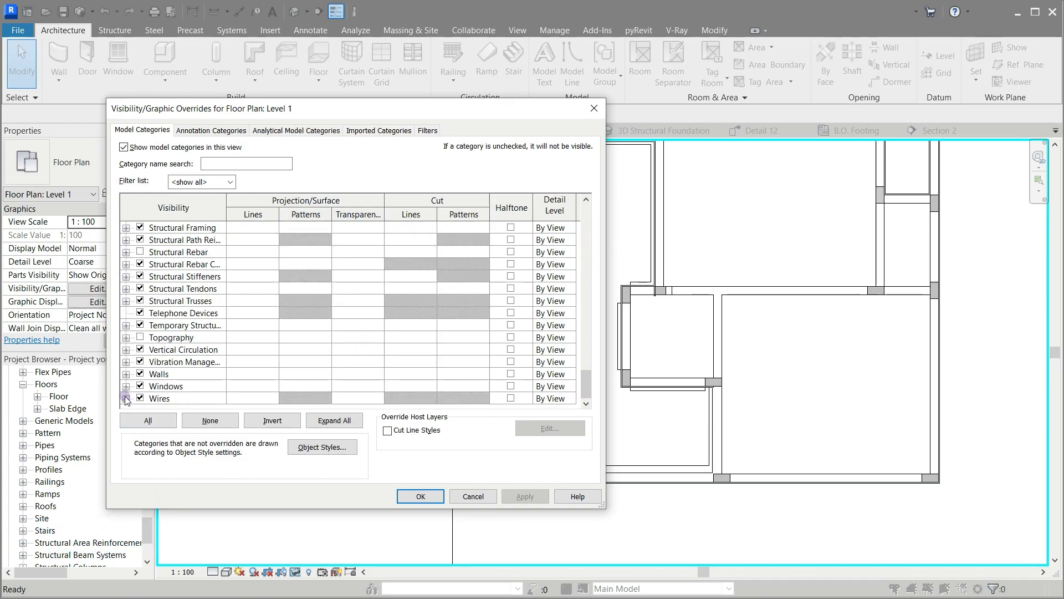
pyautogui.click(126, 376)
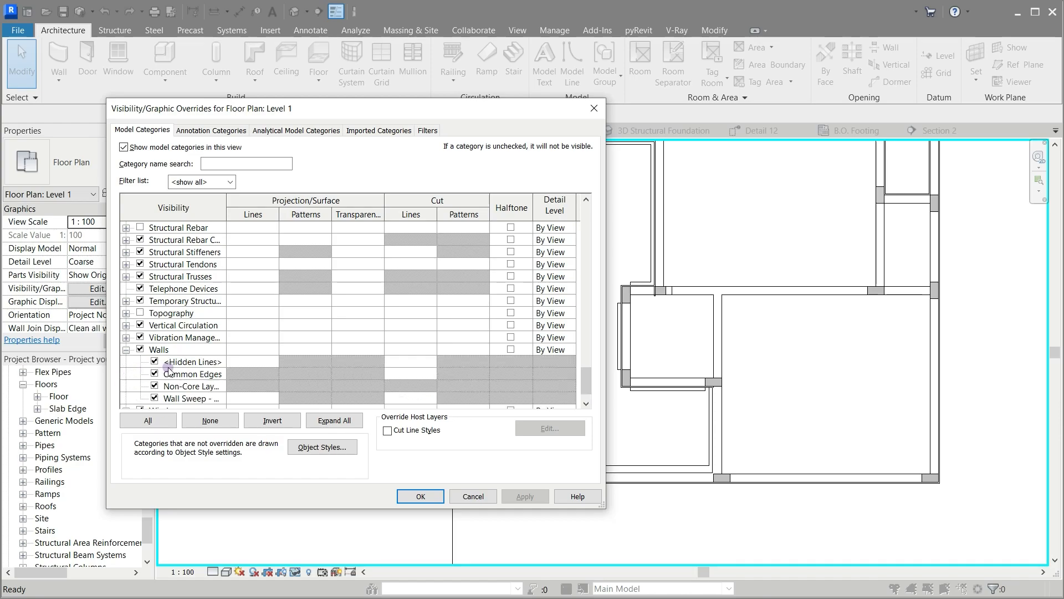
pyautogui.scroll(-2, 184, 399)
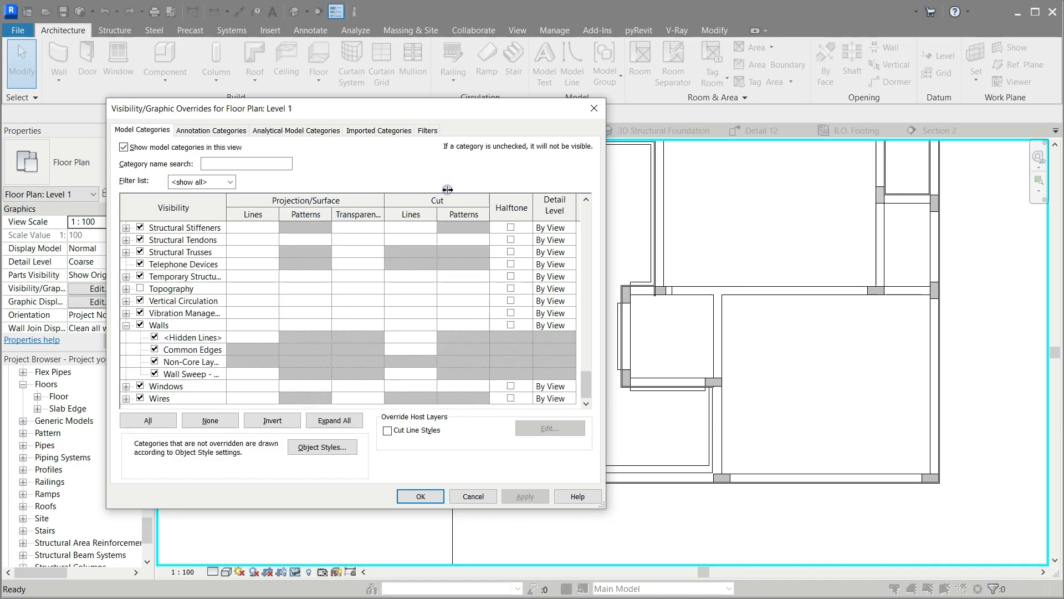
# Step: Add the rule-based Walls Filter to the Level 1 floor plan's view filters
pyautogui.click(427, 132)
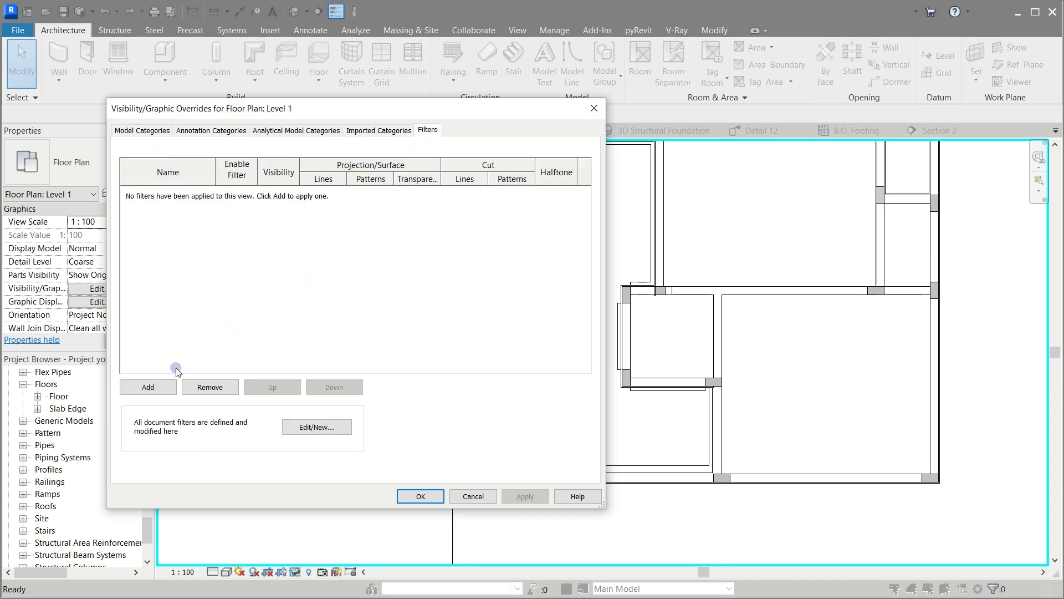
pyautogui.click(145, 386)
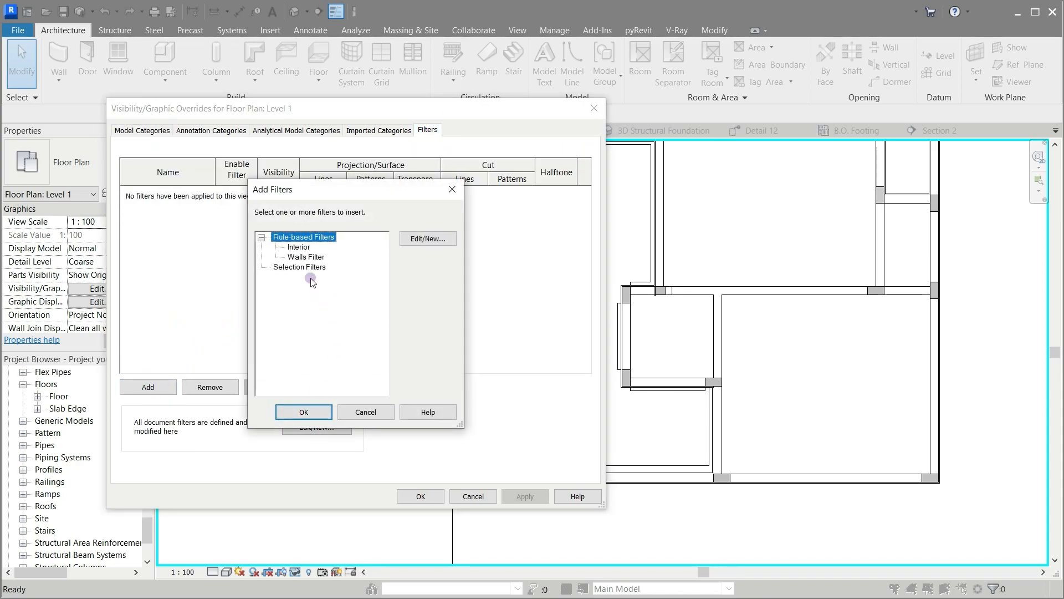
pyautogui.click(309, 257)
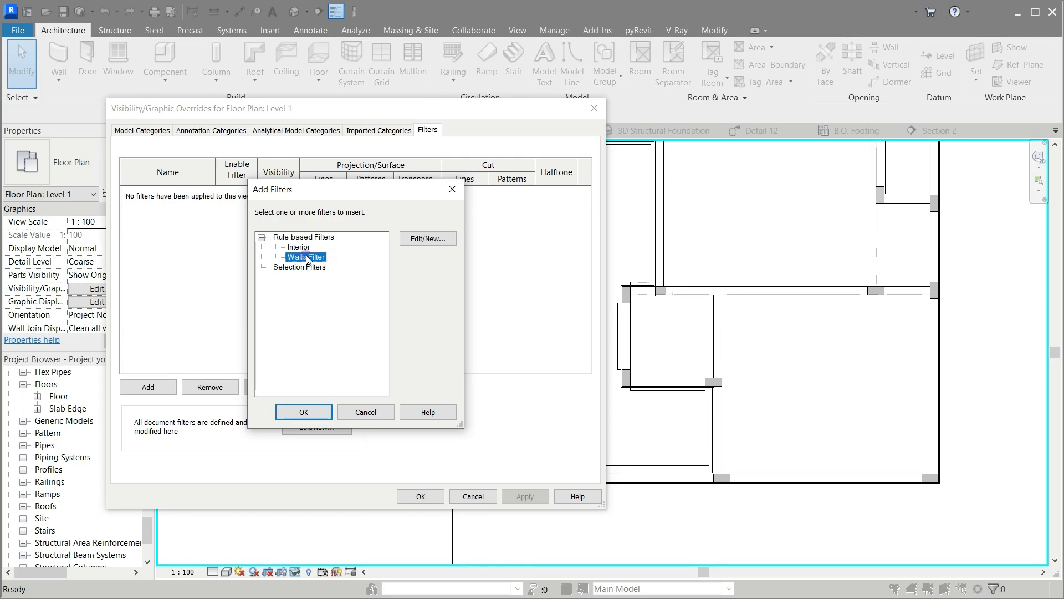
pyautogui.click(306, 410)
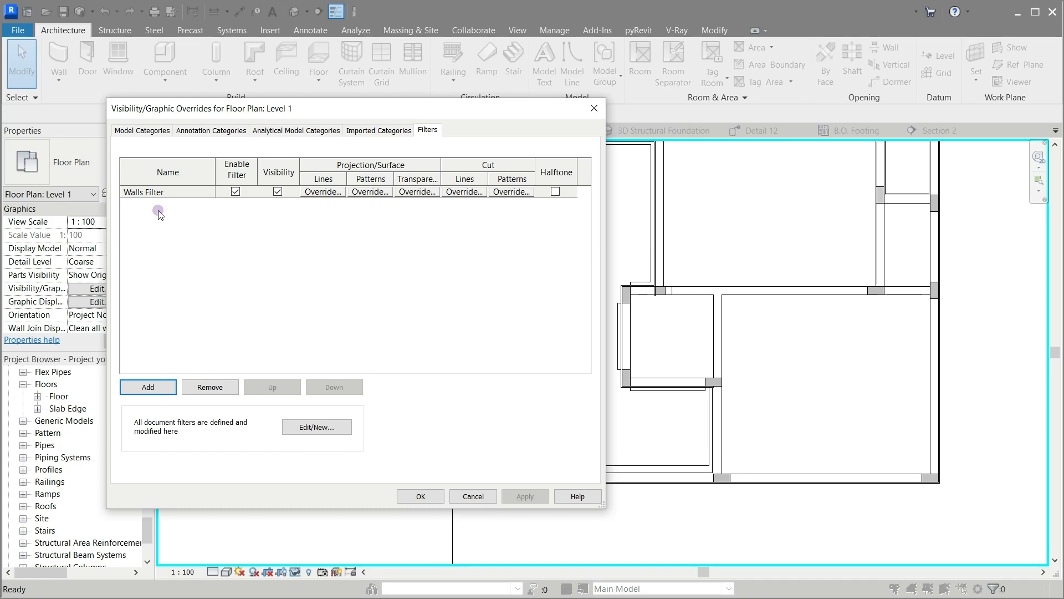
# Step: Edit the Walls Filter rule so that the wall type name equals Cement Plaster - 25mm
pyautogui.click(158, 194)
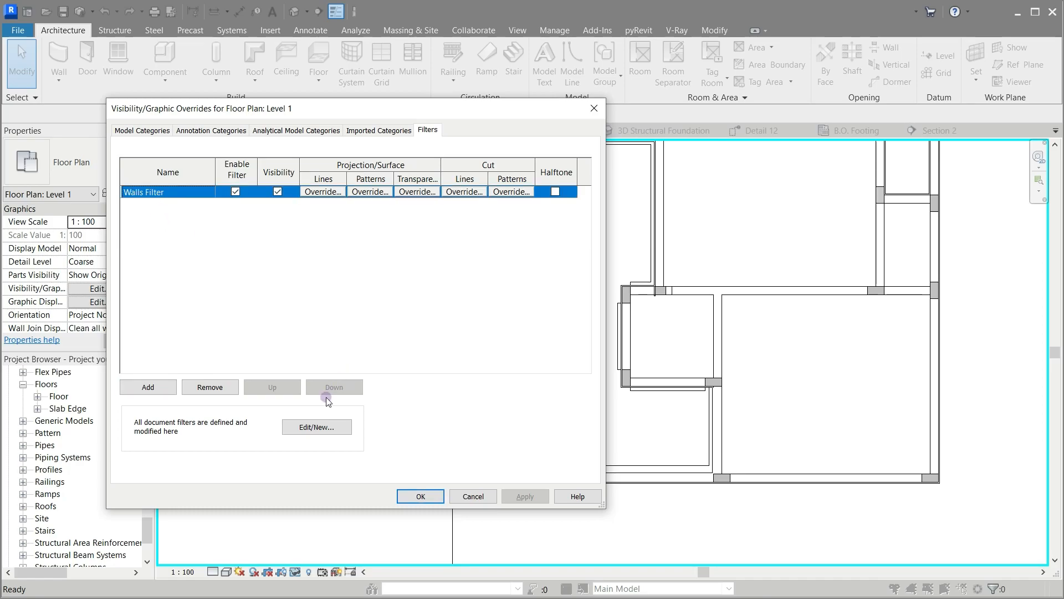
pyautogui.click(311, 424)
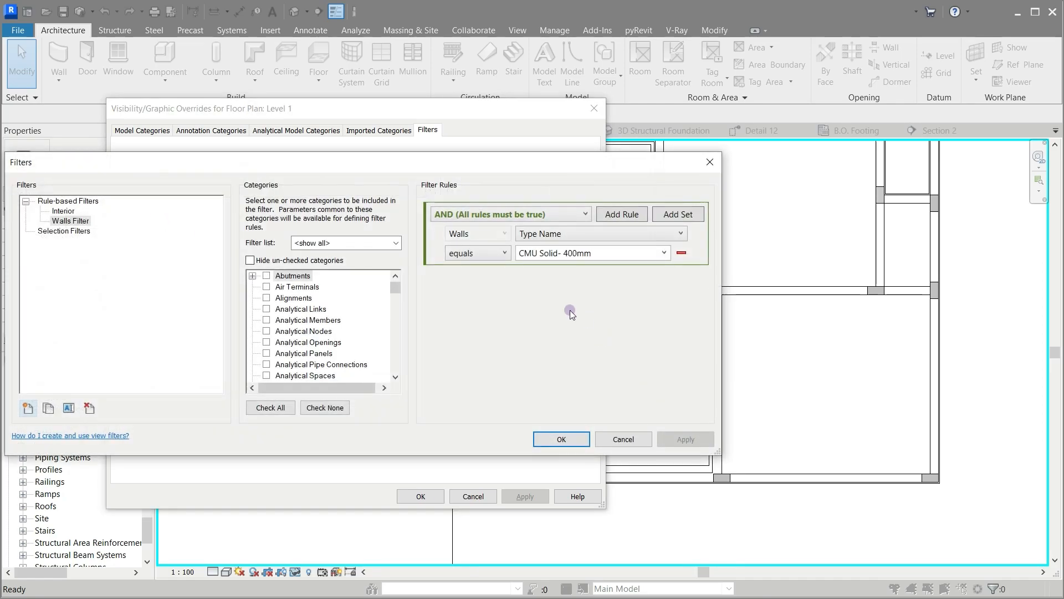
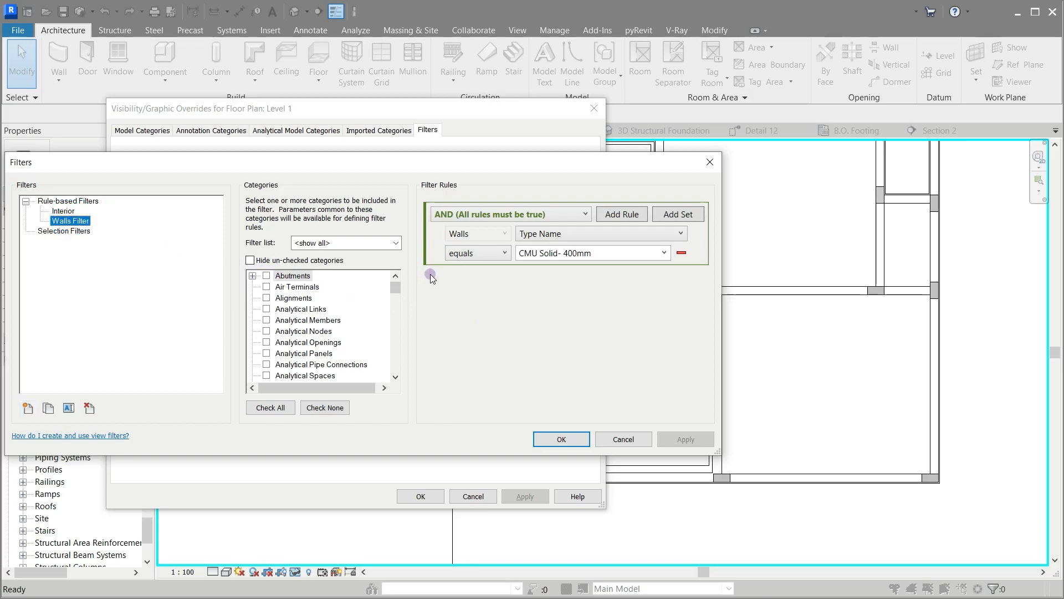
pyautogui.click(664, 253)
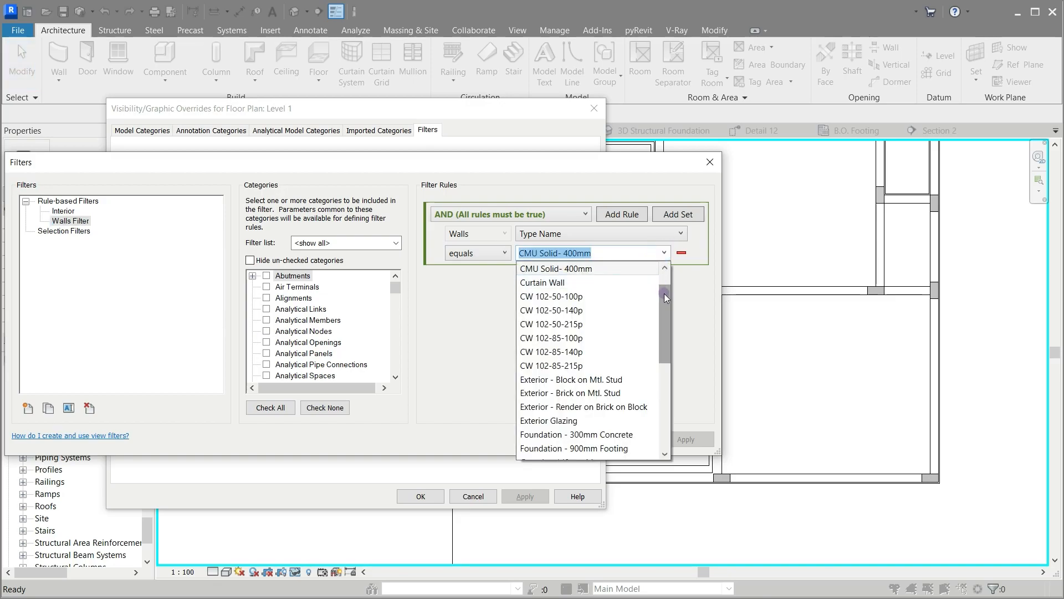
pyautogui.moveTo(664, 295); pyautogui.dragTo(665, 289)
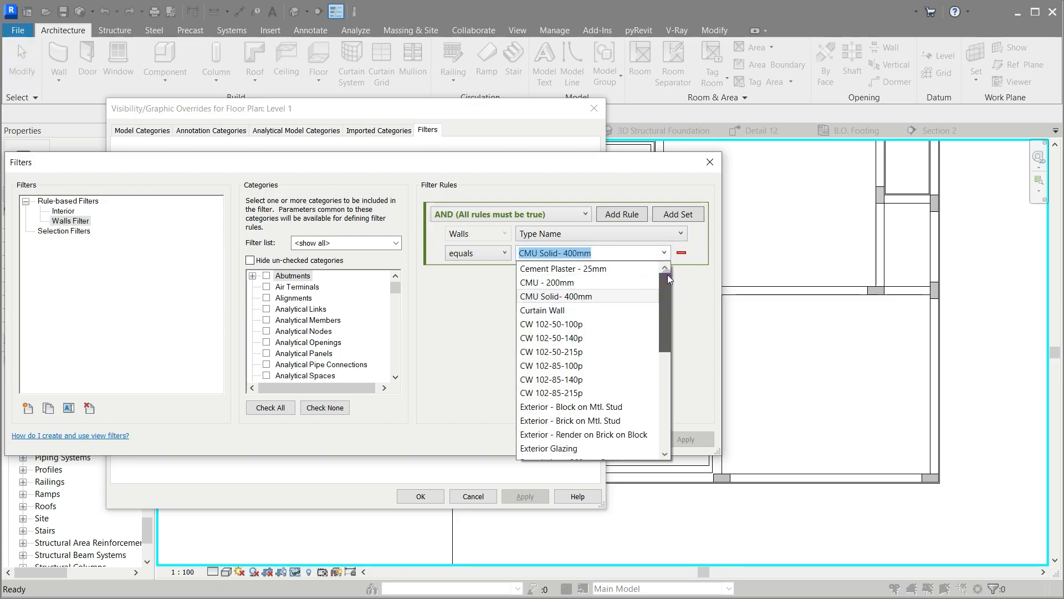
pyautogui.click(571, 269)
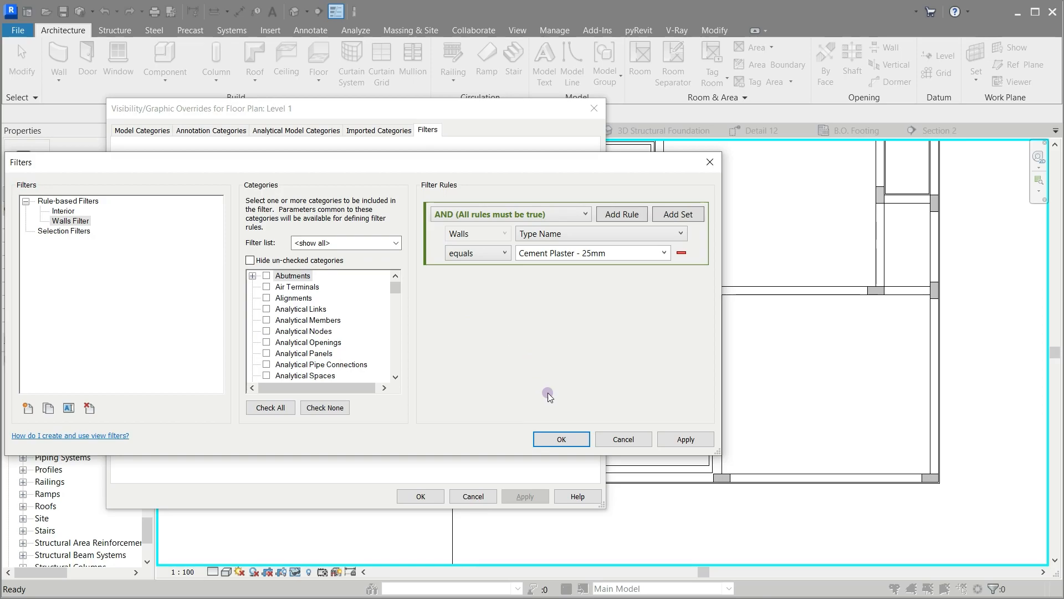
pyautogui.click(559, 439)
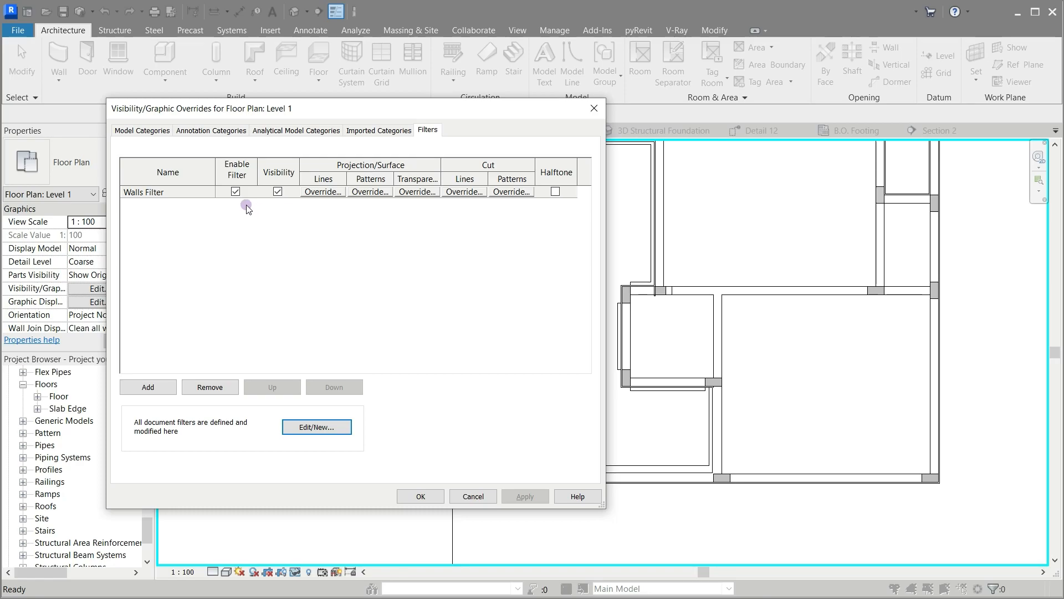
# Step: Turn off the visibility of the Walls Filter in Level 1 and apply the overrides
pyautogui.click(277, 192)
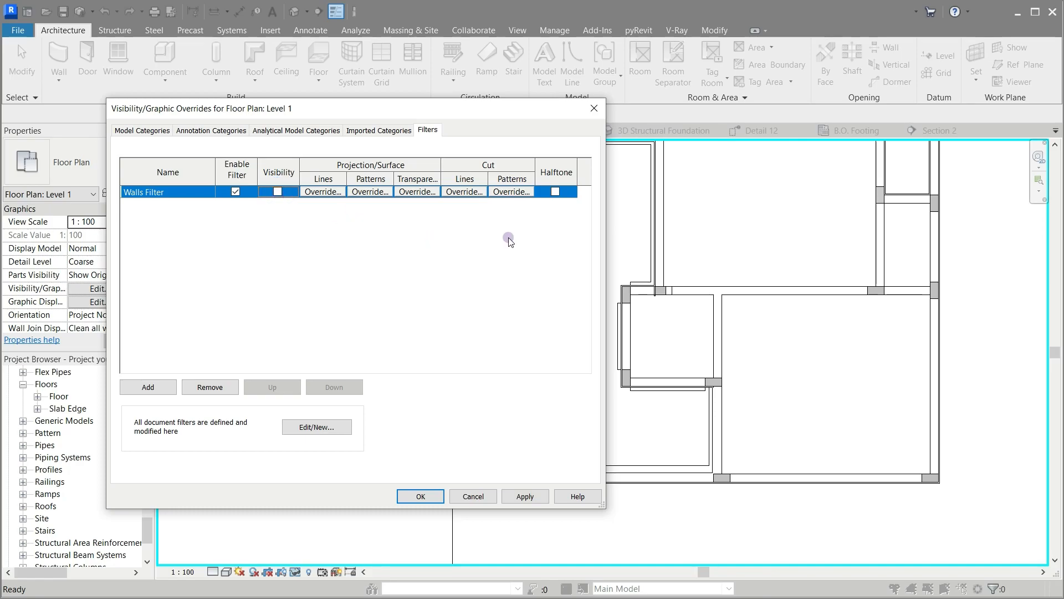
pyautogui.click(520, 496)
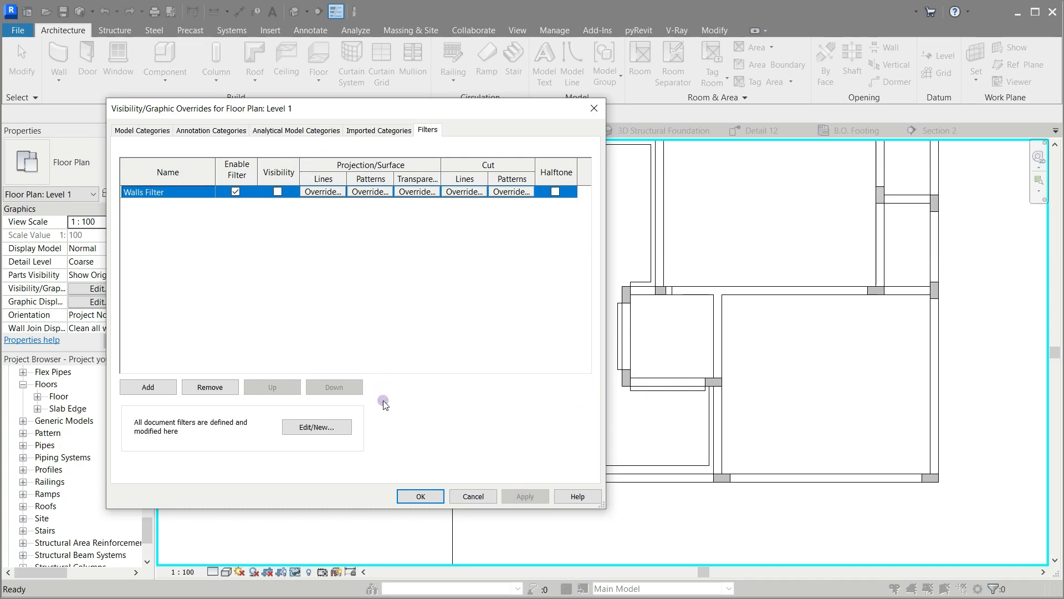
pyautogui.click(420, 494)
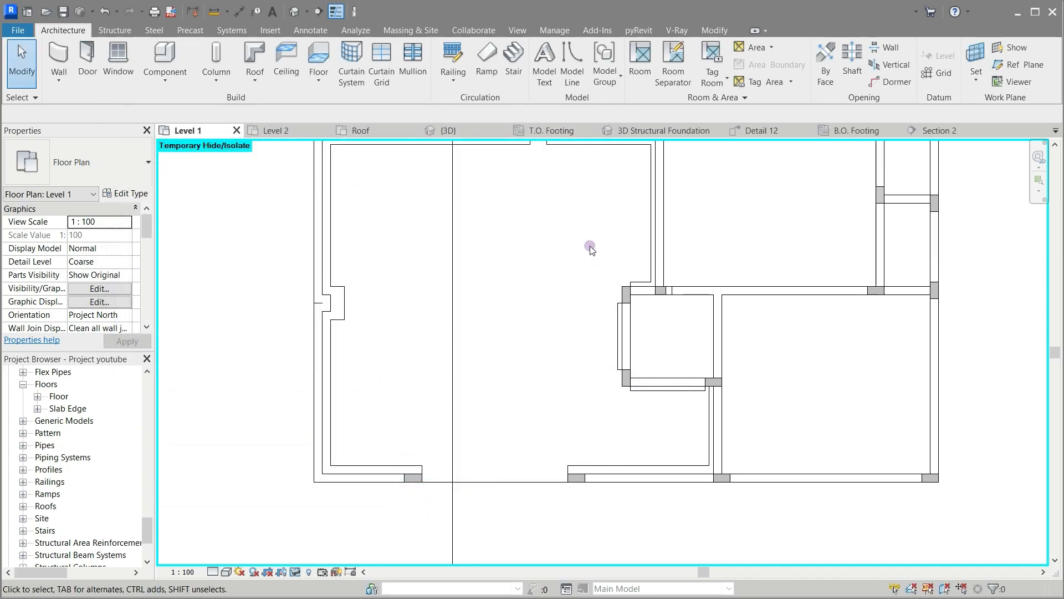
# Step: Temporarily hide the Earth 300mm floor and the Earth 400mm floor in the Level 1 plan
pyautogui.scroll(-2, 557, 302)
pyautogui.scroll(5, 557, 156)
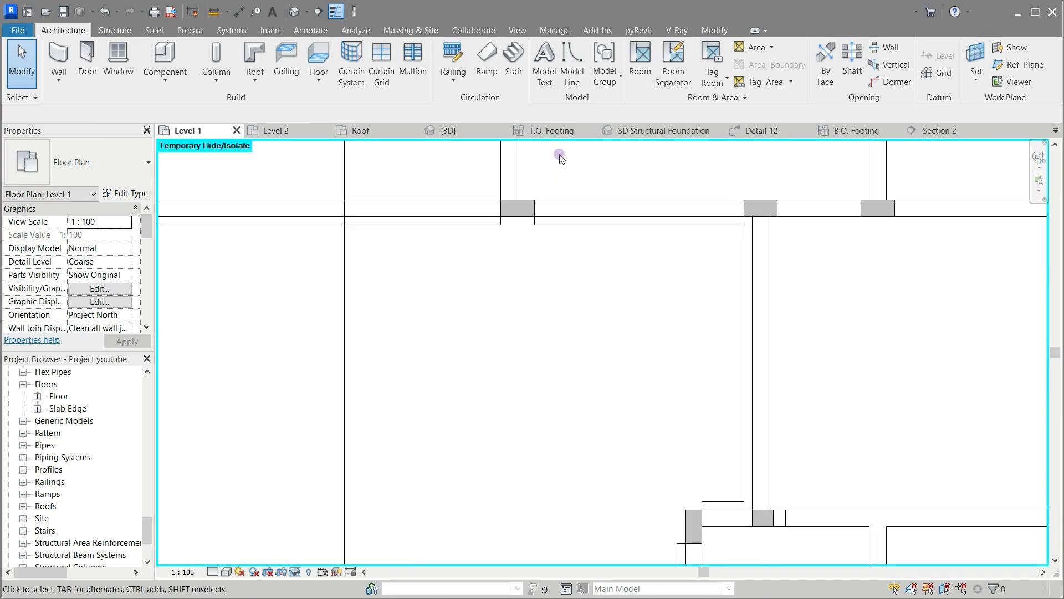
pyautogui.click(556, 227)
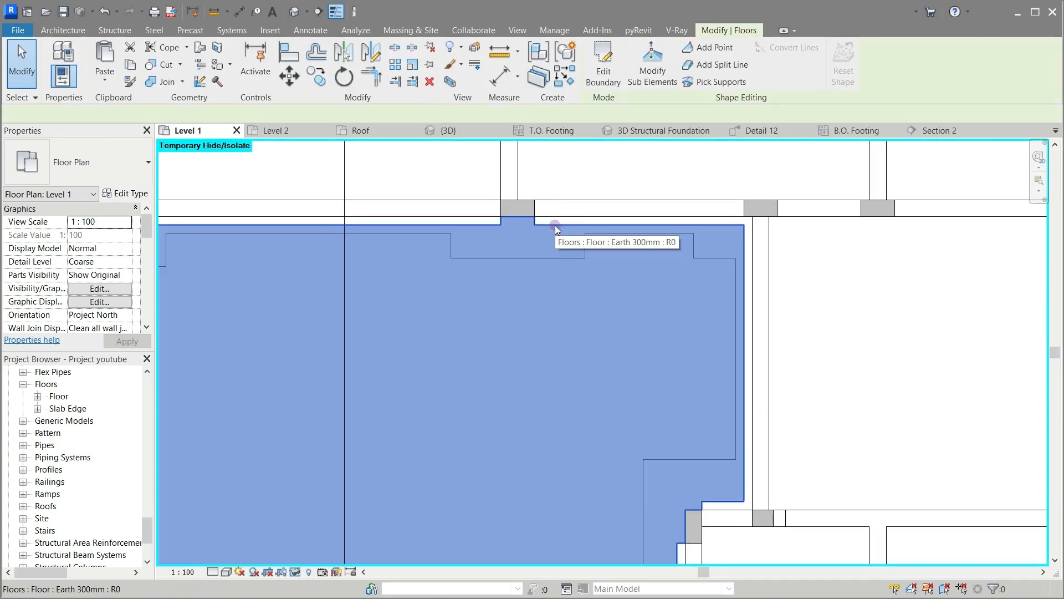
pyautogui.click(292, 570)
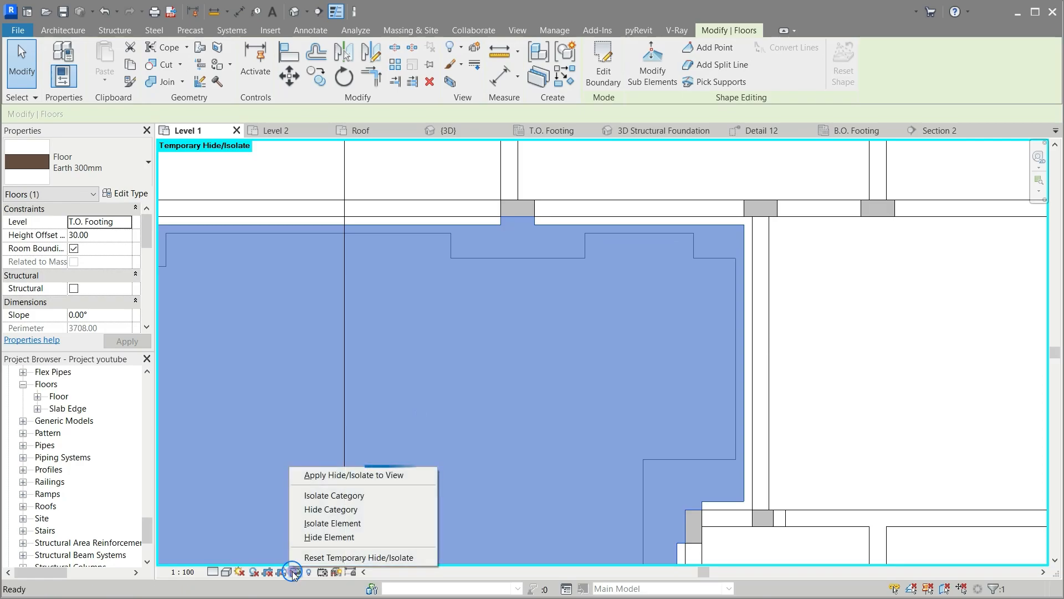
pyautogui.click(307, 537)
pyautogui.press('Escape')
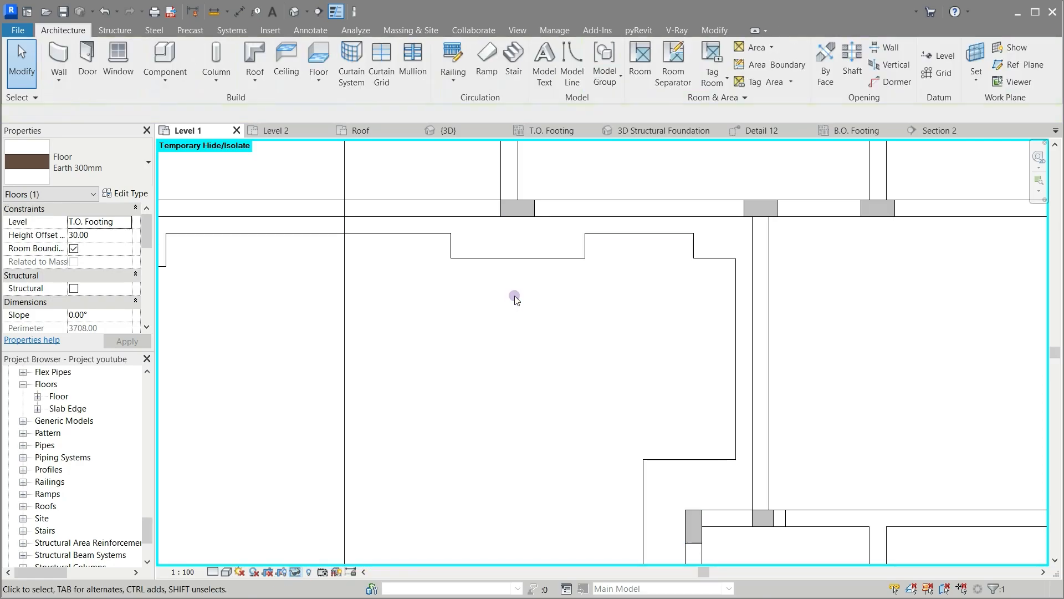
pyautogui.click(523, 258)
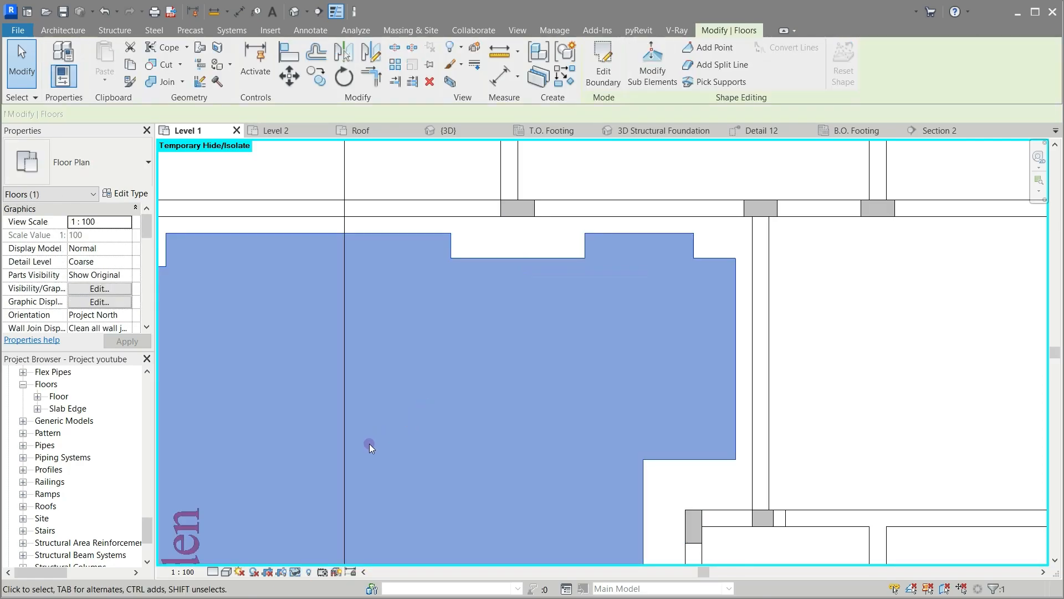
pyautogui.click(295, 571)
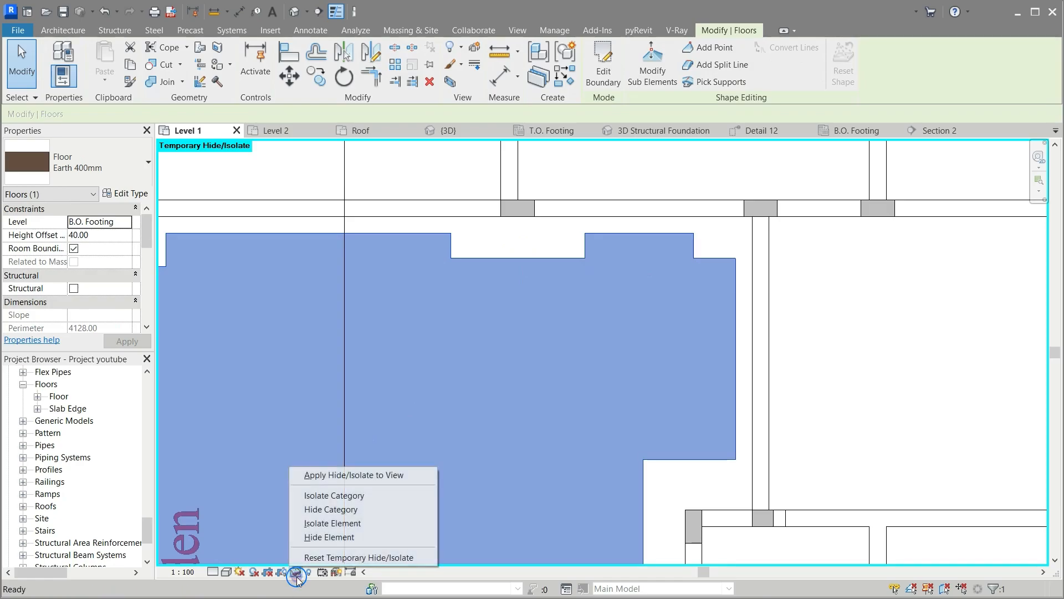
pyautogui.click(308, 541)
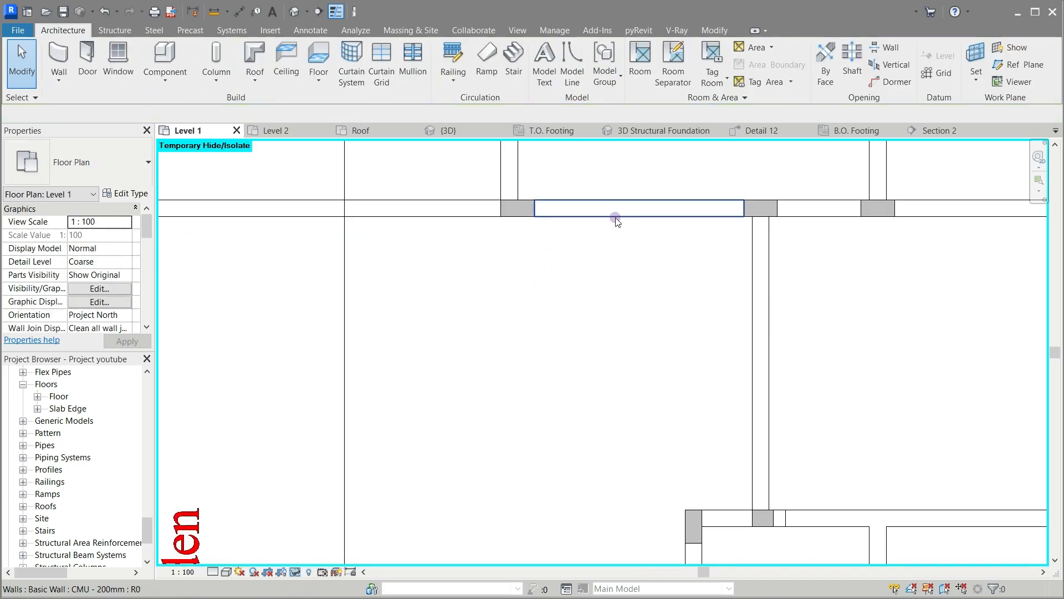
# Step: Turn on the Structural Columns category in the Level 1 visibility/graphic overrides and apply it
pyautogui.scroll(-5, 613, 219)
pyautogui.press('v')
pyautogui.press('v')
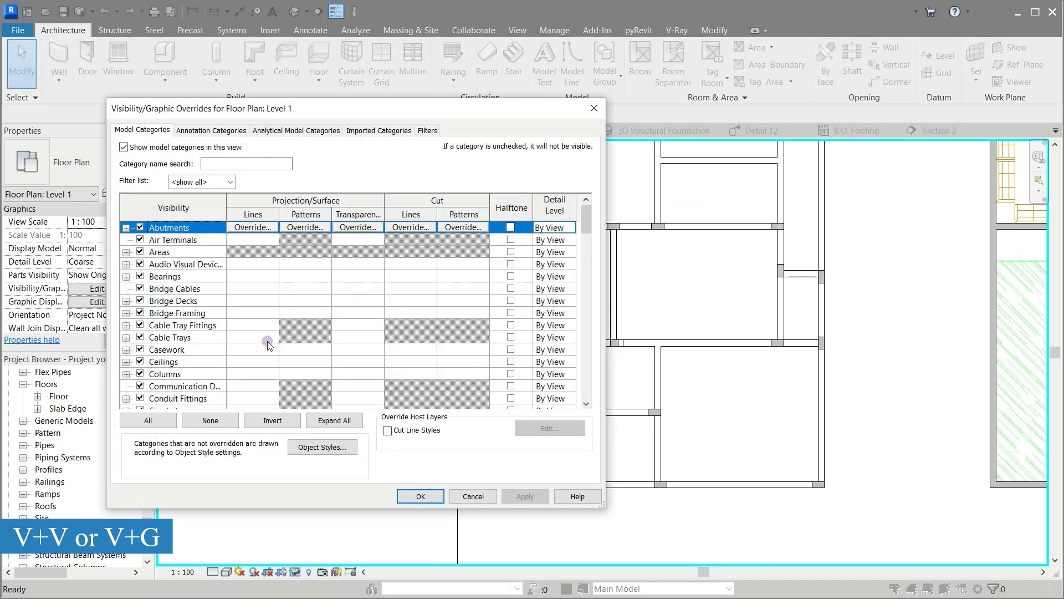
pyautogui.scroll(-5, 269, 342)
pyautogui.scroll(-10, 268, 344)
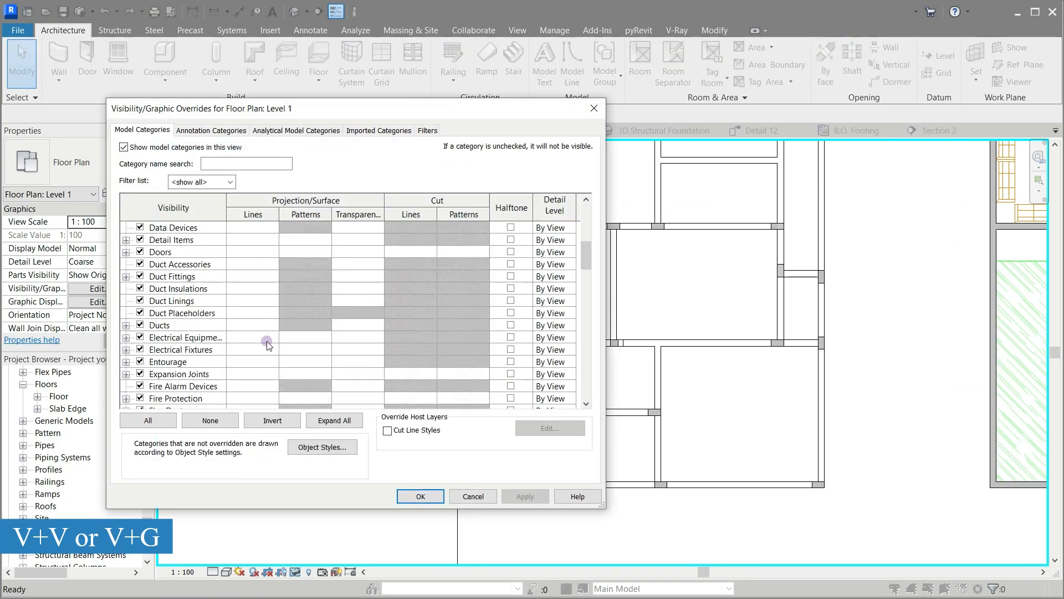
pyautogui.scroll(-7, 267, 345)
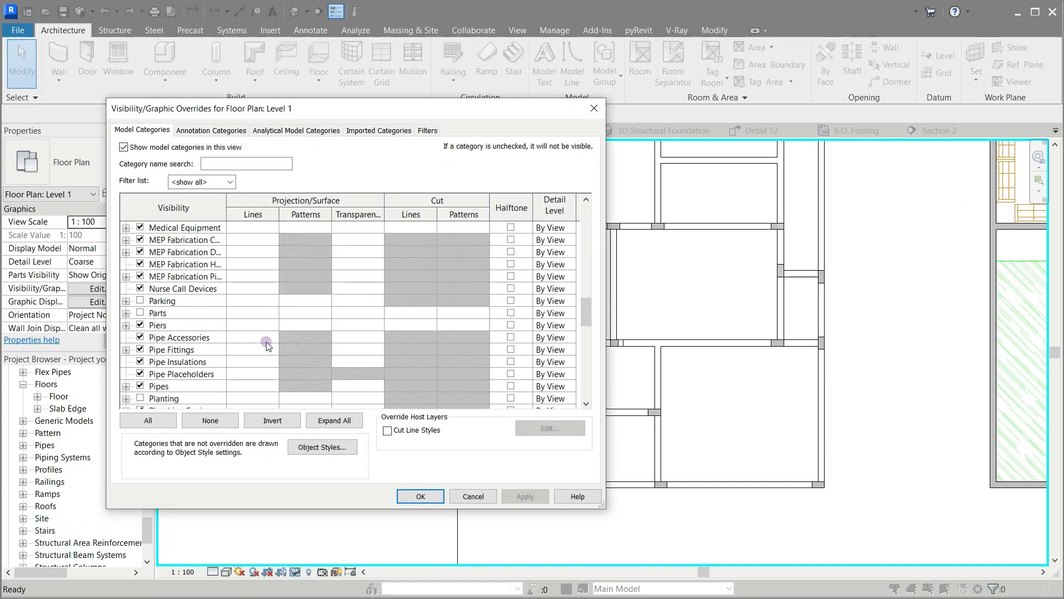
pyautogui.scroll(-1, 267, 345)
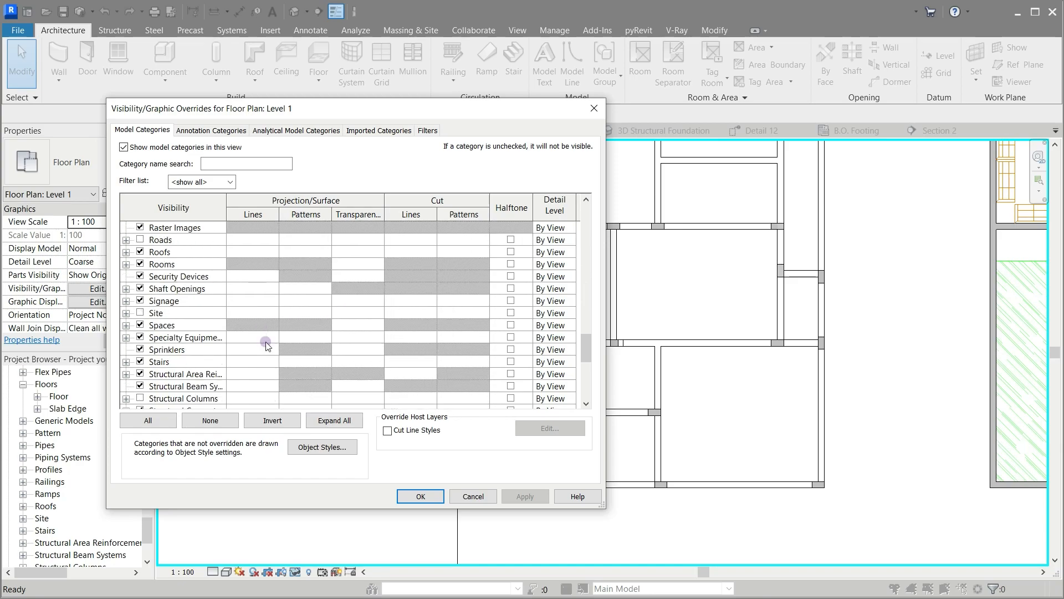
pyautogui.scroll(-2, 267, 344)
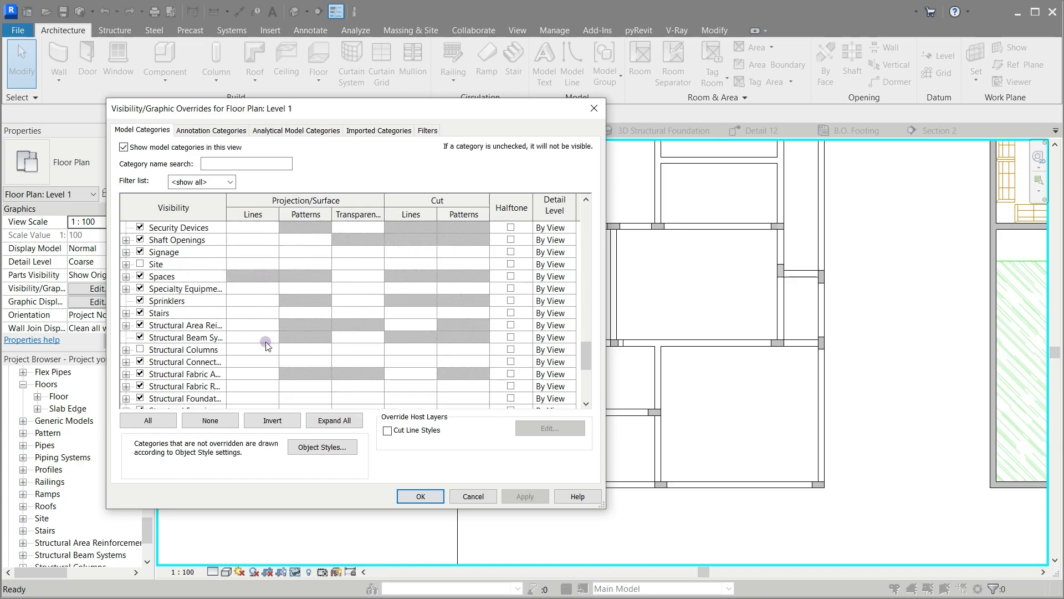
pyautogui.click(140, 349)
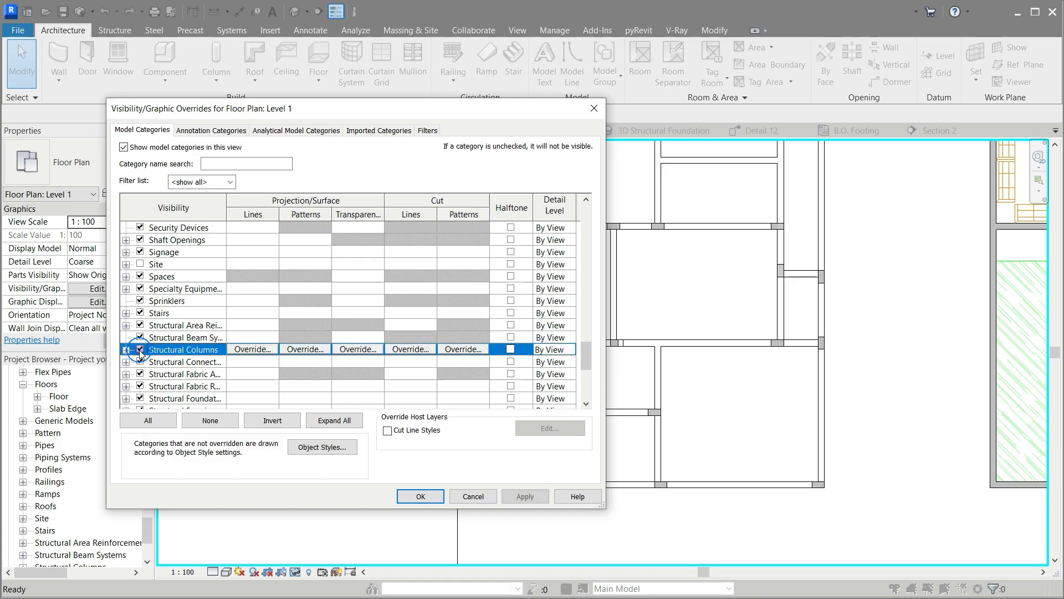
pyautogui.click(424, 499)
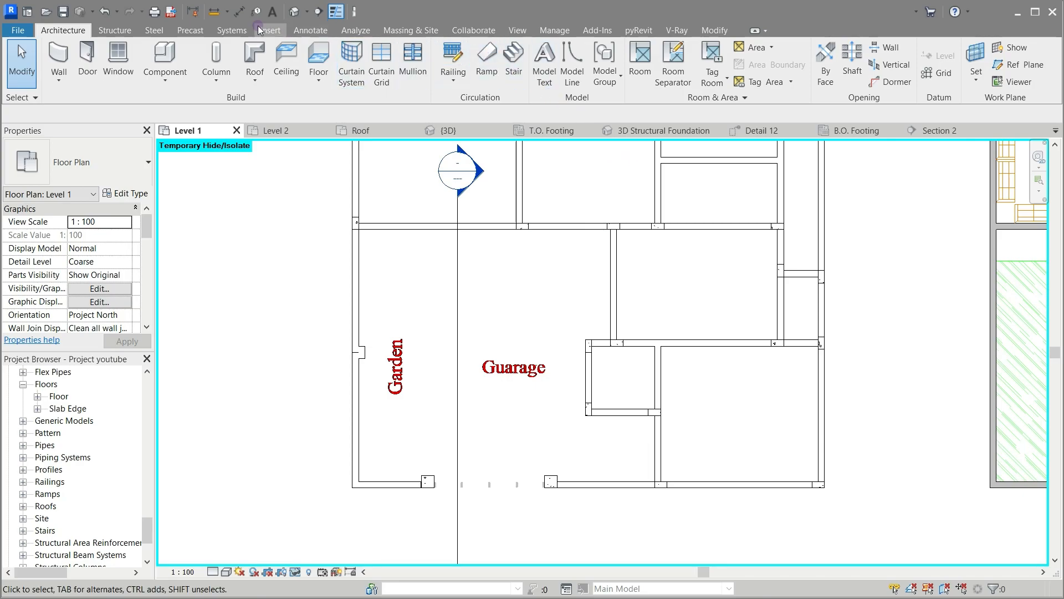
# Step: Start a Concrete 100mm floor on Level 1 and pick boundary lines along the garage's upper and right walls and the small room's outer faces
pyautogui.click(131, 31)
pyautogui.click(81, 29)
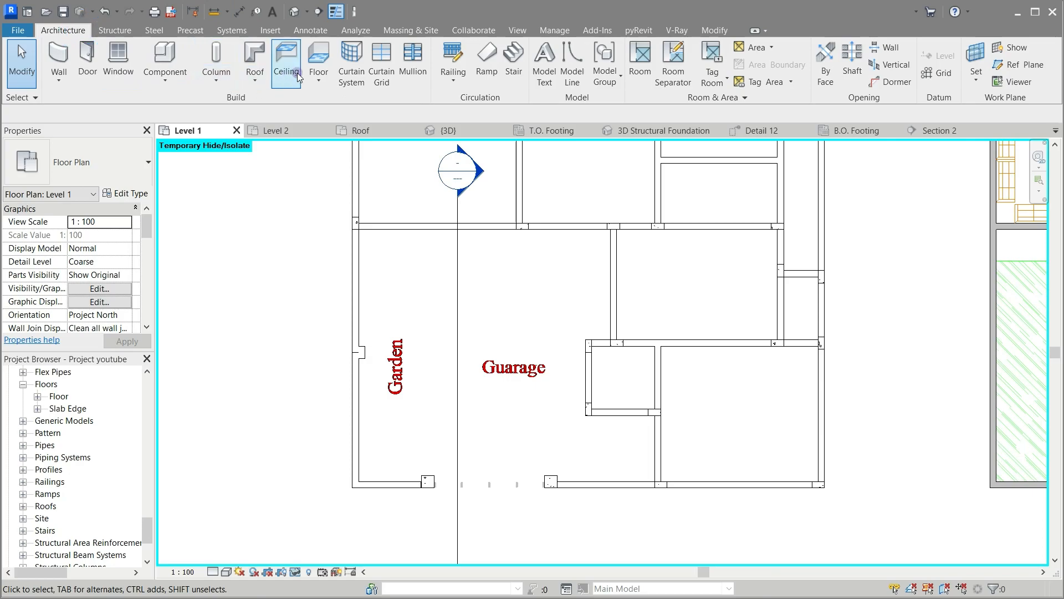
pyautogui.click(318, 81)
pyautogui.click(289, 102)
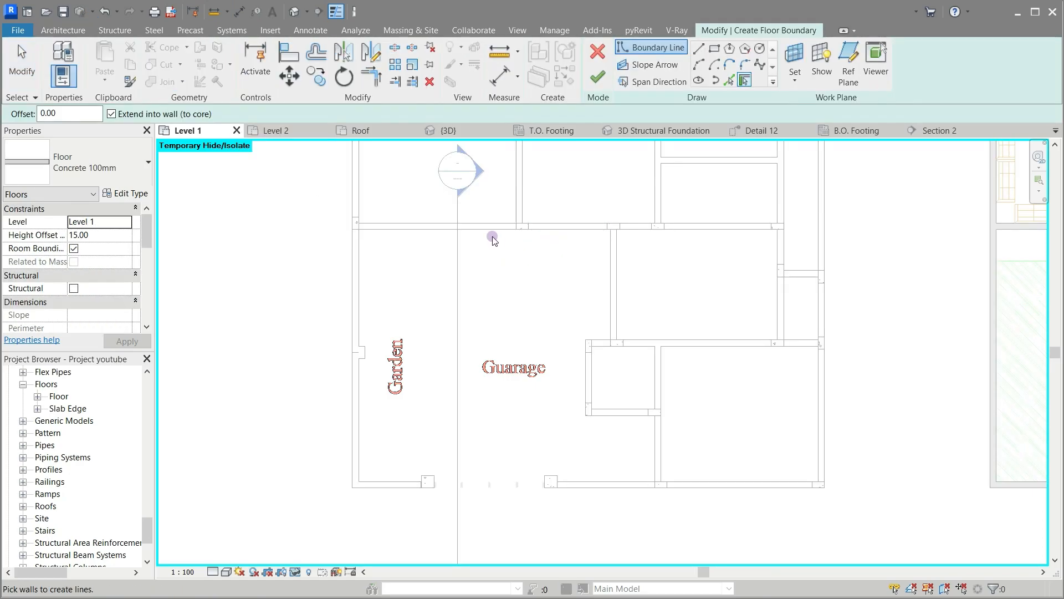
pyautogui.click(728, 81)
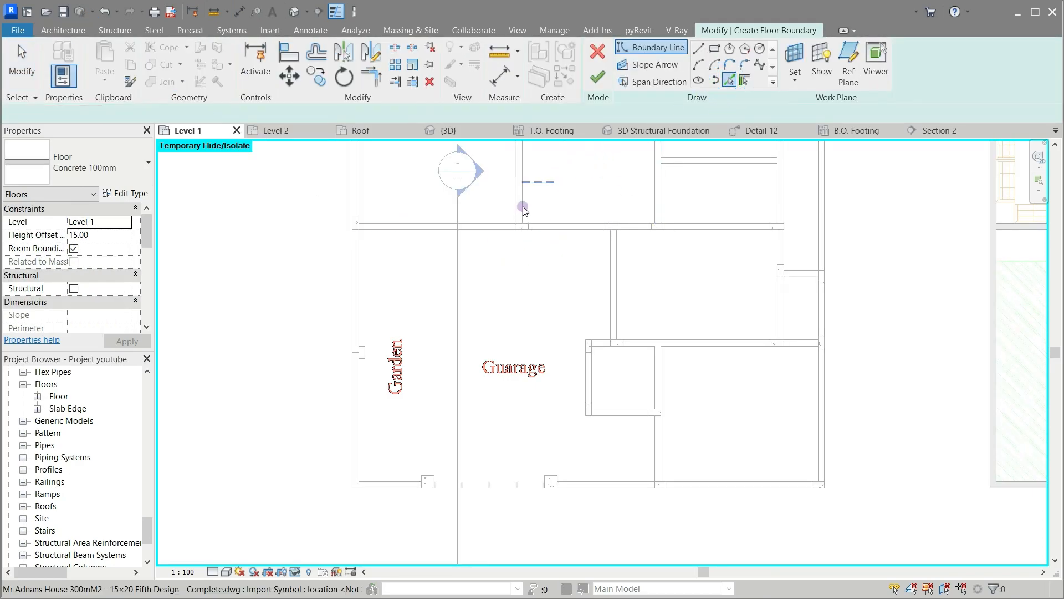
pyautogui.click(485, 238)
pyautogui.click(599, 338)
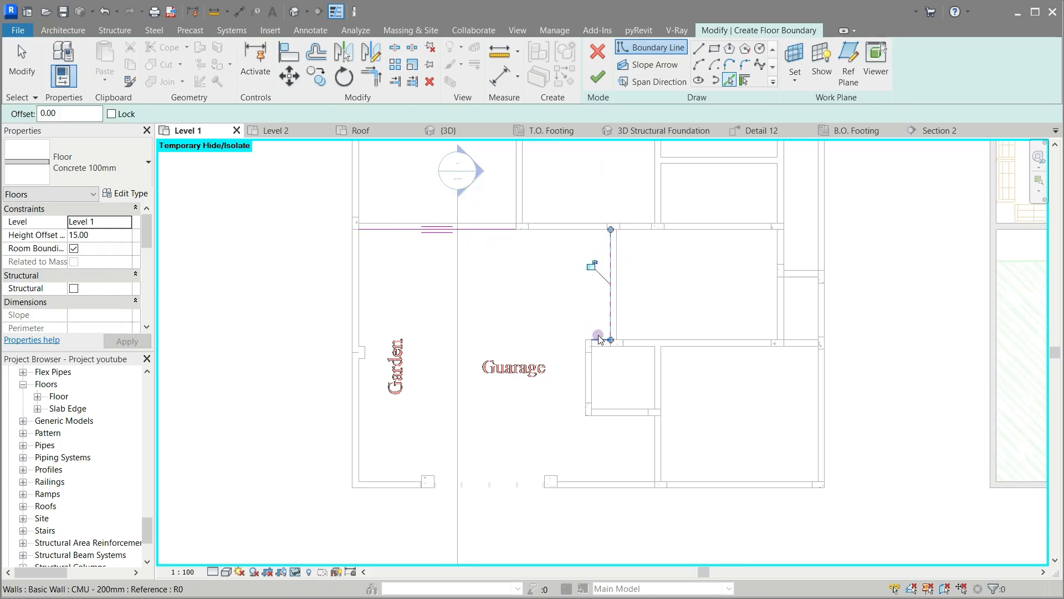
pyautogui.scroll(4, 599, 335)
pyautogui.click(608, 353)
pyautogui.click(557, 413)
# Step: Pick the remaining boundary lines along the small room's lower face, the lower-right walls and the edges of both garage entrance columns
pyautogui.scroll(-4, 488, 332)
pyautogui.click(549, 408)
pyautogui.click(581, 434)
pyautogui.click(535, 478)
pyautogui.scroll(4, 461, 493)
pyautogui.click(518, 431)
pyautogui.click(453, 439)
pyautogui.scroll(-5, 553, 468)
pyautogui.scroll(5, 373, 459)
pyautogui.click(408, 453)
pyautogui.scroll(-5, 437, 457)
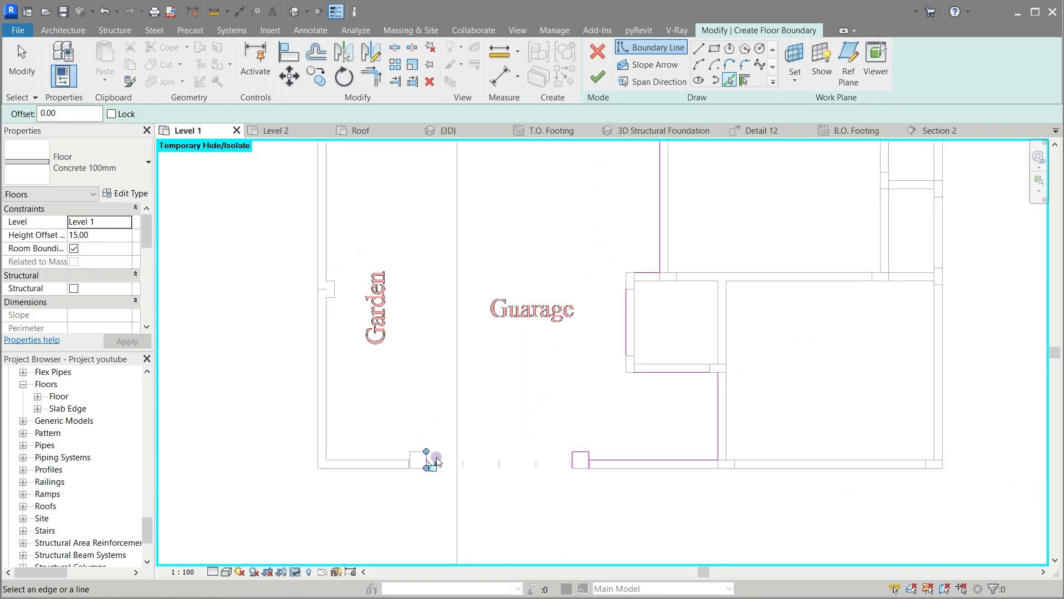
# Step: Trim and extend the picked boundary lines into one closed outline around the garage, including the corners at the right entrance column
pyautogui.scroll(-4, 435, 461)
pyautogui.press('t')
pyautogui.press('r')
pyautogui.doubleClick(484, 263)
pyautogui.doubleClick(554, 279)
pyautogui.doubleClick(551, 320)
pyautogui.doubleClick(541, 340)
pyautogui.doubleClick(558, 368)
pyautogui.doubleClick(580, 380)
pyautogui.click(562, 403)
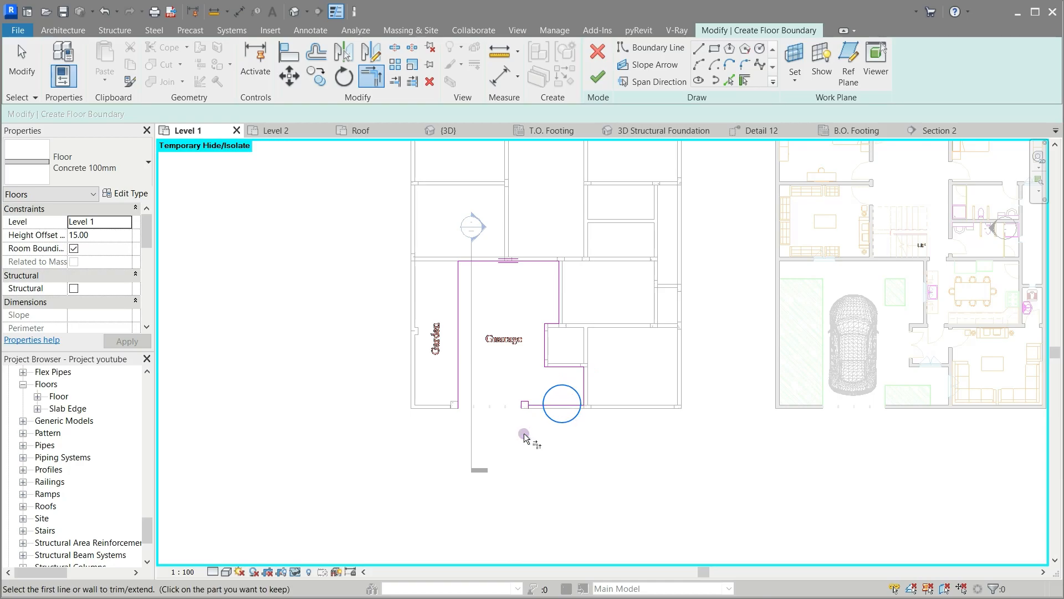
pyautogui.scroll(5, 524, 414)
pyautogui.click(565, 371)
pyautogui.click(544, 361)
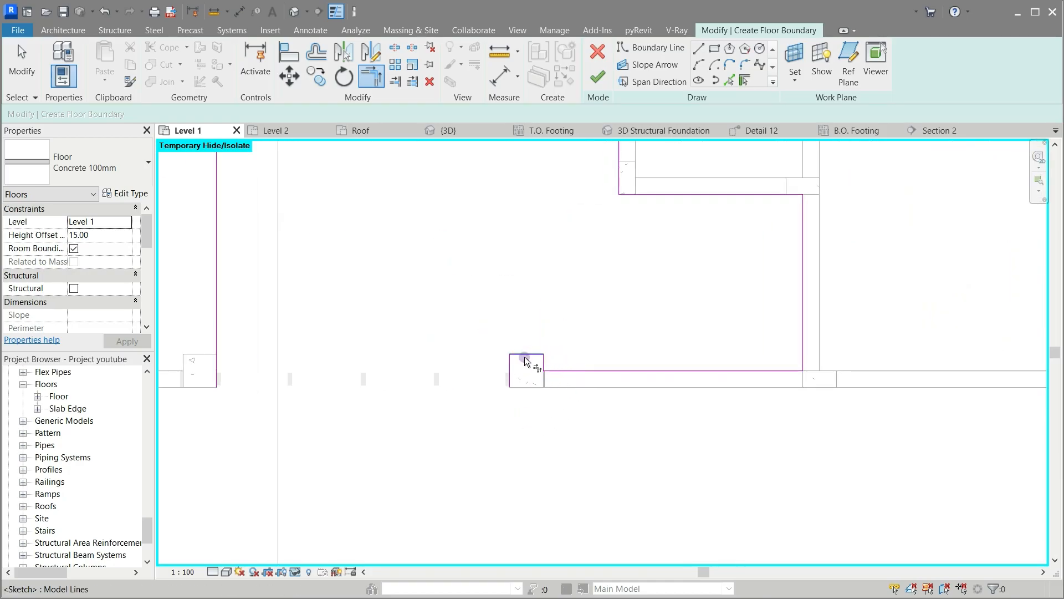
# Step: Pick boundary lines offset 100 inward from the garage's upper edge, right edge and the short edge above the small room
pyautogui.click(700, 49)
pyautogui.scroll(-5, 527, 377)
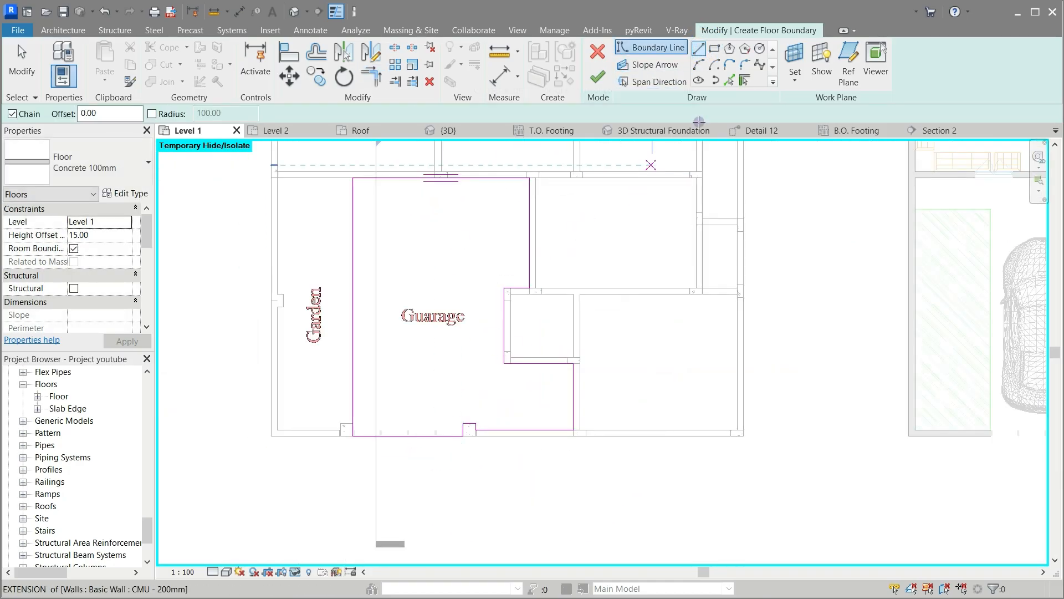
pyautogui.click(729, 81)
pyautogui.doubleClick(70, 111)
pyautogui.write('10')
pyautogui.scroll(3, 480, 230)
pyautogui.scroll(-1, 487, 291)
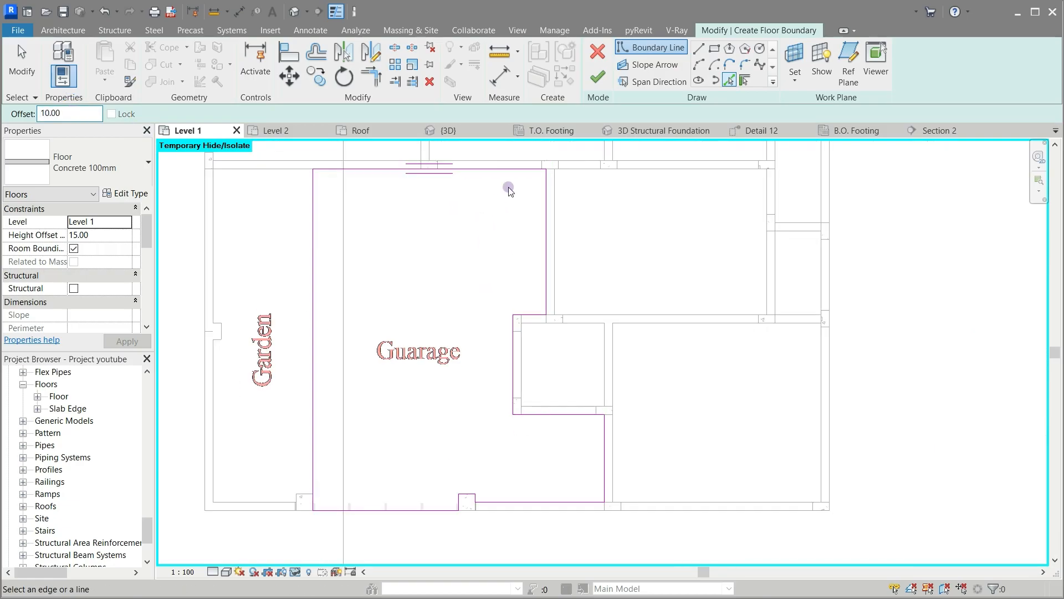
pyautogui.write('100')
pyautogui.click(509, 173)
pyautogui.click(542, 239)
pyautogui.click(531, 314)
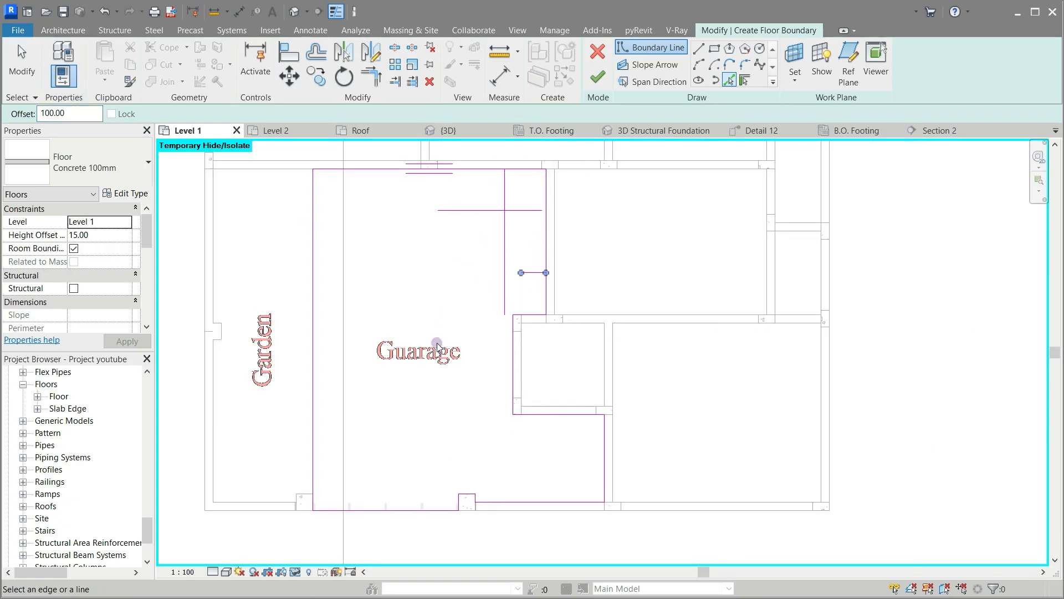
# Step: Stretch the upper offset line to the garage's left boundary and lengthen the lower offset line leftward to 260
pyautogui.press('Escape')
pyautogui.press('Escape')
pyautogui.click(438, 211)
pyautogui.moveTo(438, 210); pyautogui.dragTo(314, 210)
pyautogui.click(528, 273)
pyautogui.moveTo(521, 272); pyautogui.dragTo(437, 272)
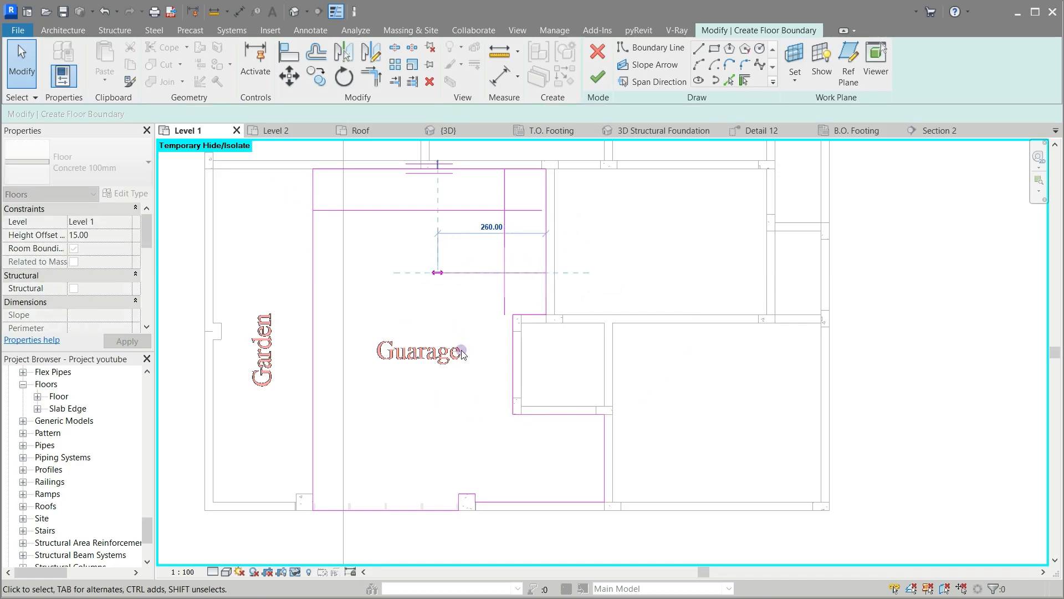
pyautogui.press('Escape')
pyautogui.press('t')
pyautogui.press('r')
pyautogui.click(460, 500)
pyautogui.click(470, 272)
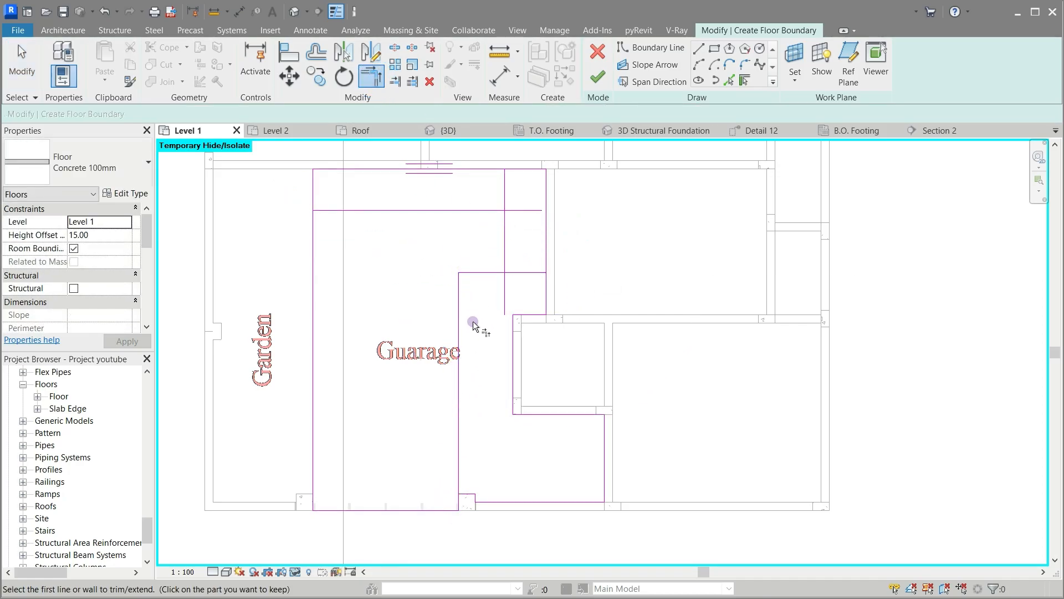
pyautogui.hotkey('ctrl', 'z')
pyautogui.press('Escape')
# Step: Draw a vertical boundary line between the lower and upper offset lines, aligned with the left face of the right entrance column
pyautogui.click(702, 52)
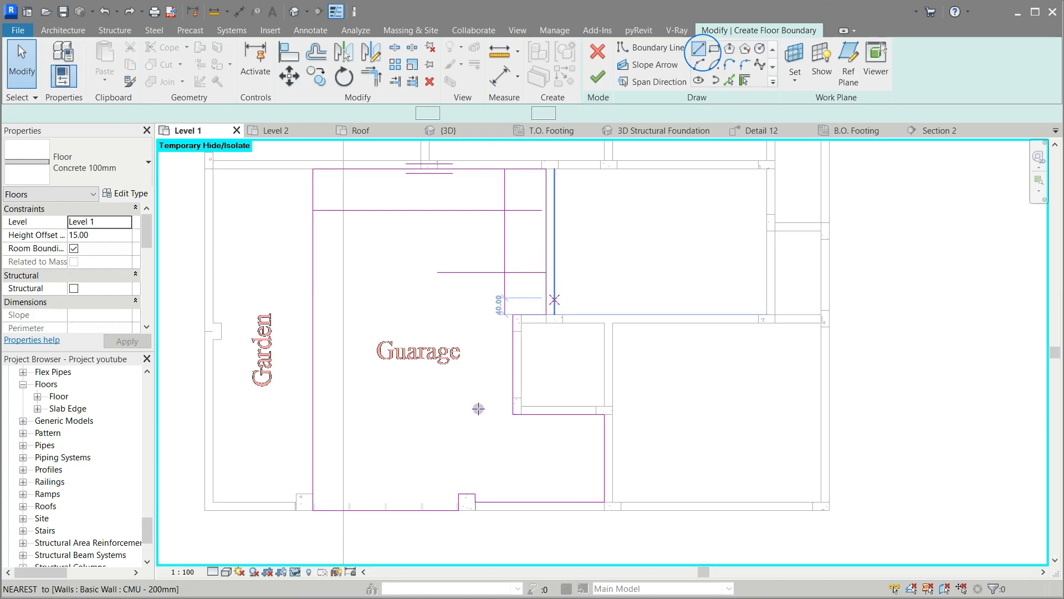
pyautogui.click(458, 272)
pyautogui.click(458, 210)
pyautogui.press('Escape')
pyautogui.press('Escape')
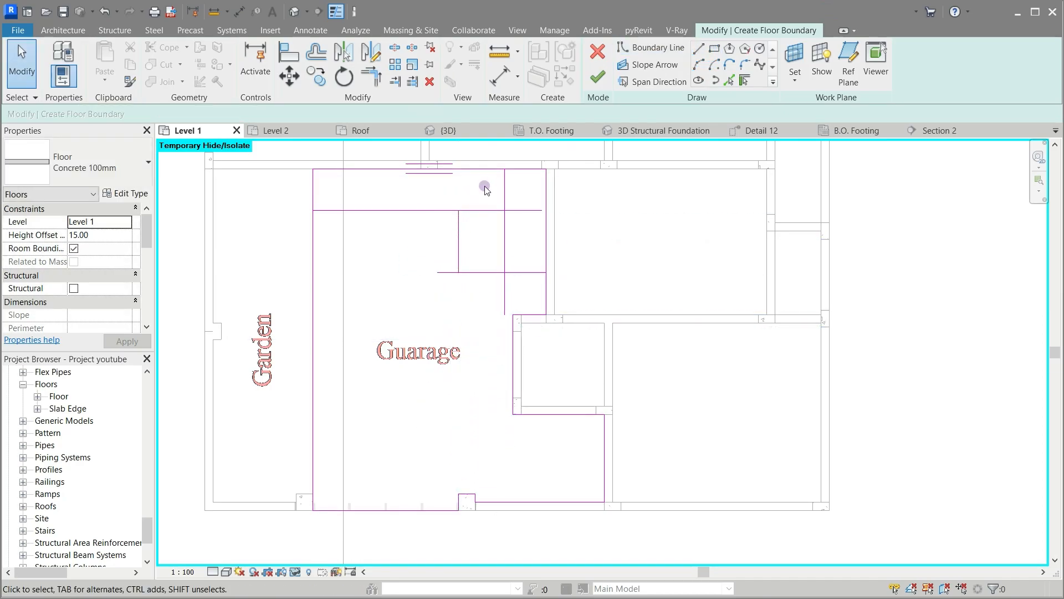
# Step: Trim the offset lines and the new vertical line into a closed rectangular opening inside the garage outline
pyautogui.click(371, 76)
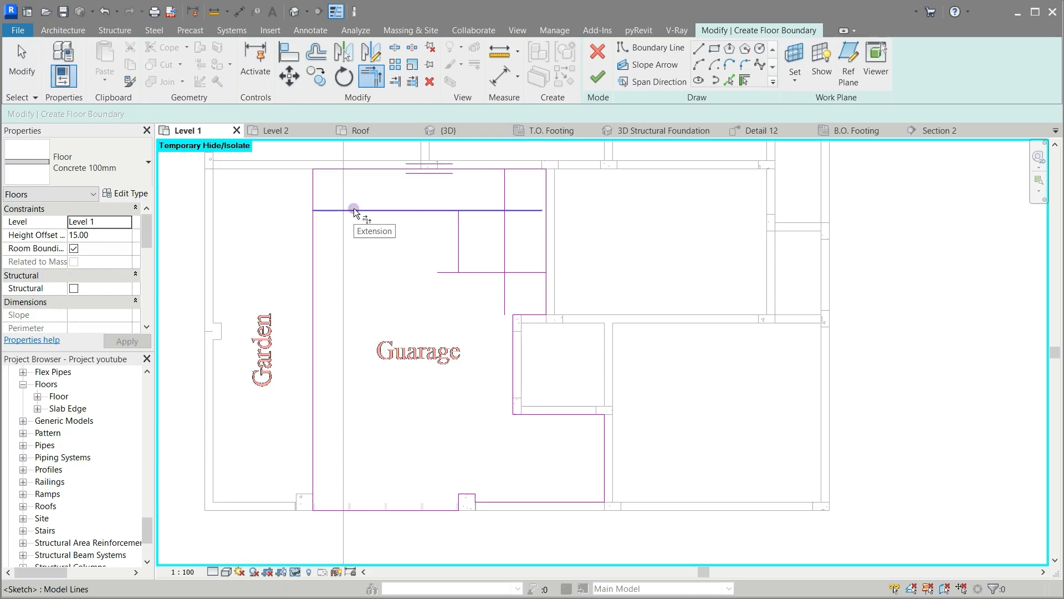
pyautogui.click(459, 238)
pyautogui.click(475, 211)
pyautogui.click(480, 210)
pyautogui.click(502, 238)
pyautogui.click(484, 272)
pyautogui.press('Escape')
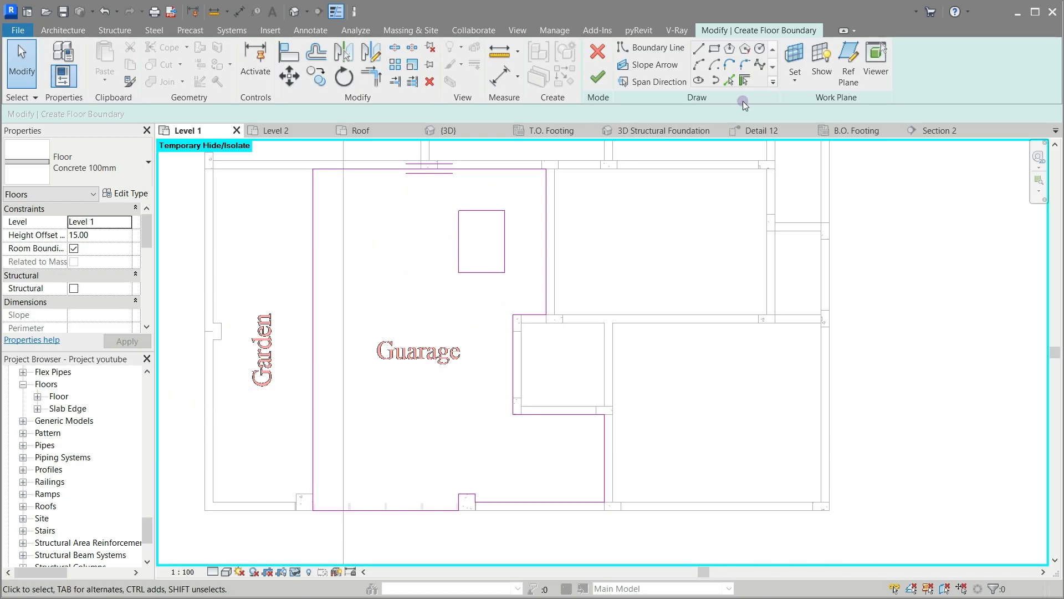
# Step: Add a slope arrow about 820 long from the middle of the garage's upper edge straight down to its lower edge
pyautogui.click(656, 66)
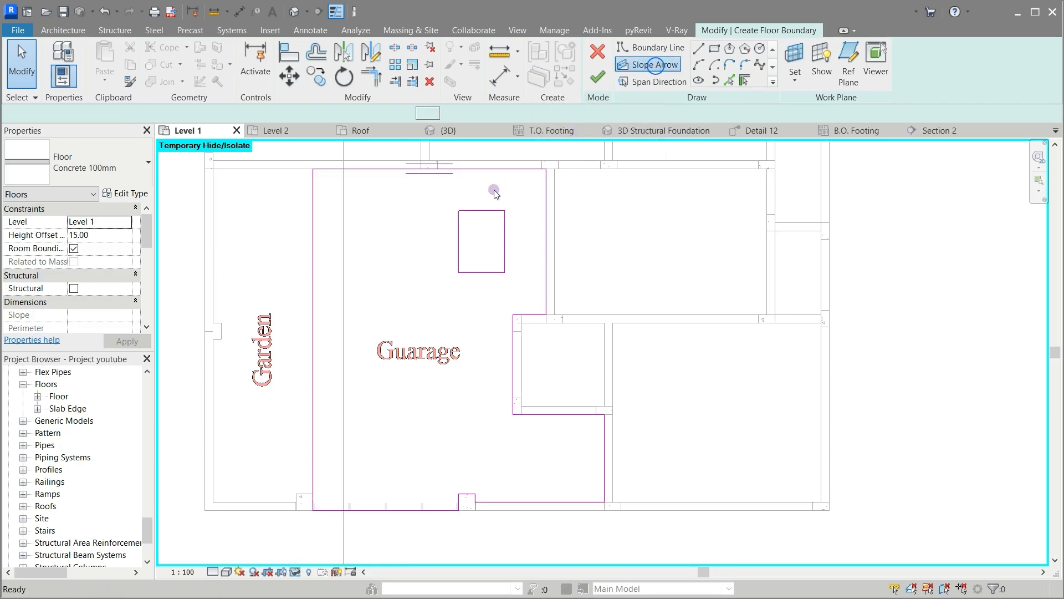
pyautogui.click(429, 168)
pyautogui.click(425, 509)
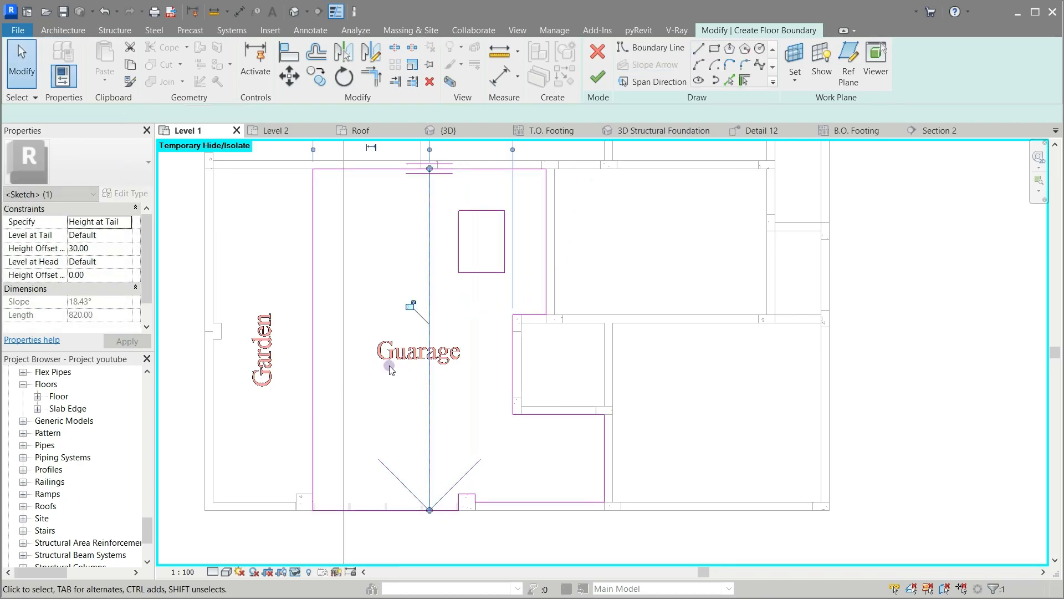
pyautogui.press('Escape')
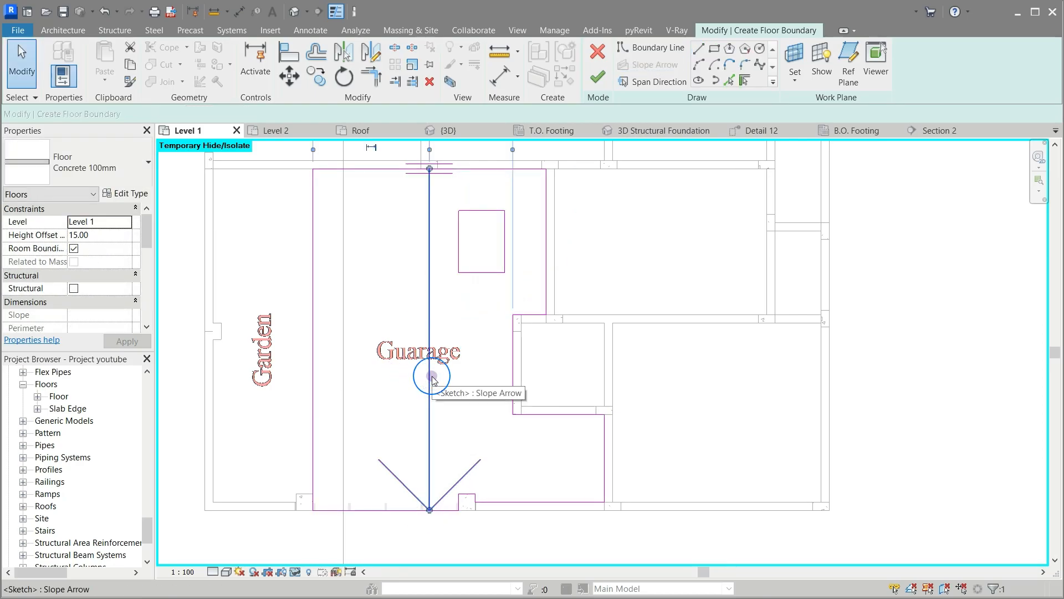
# Step: Set the slope arrow's height offset at tail to 1.50
pyautogui.click(431, 369)
pyautogui.click(108, 248)
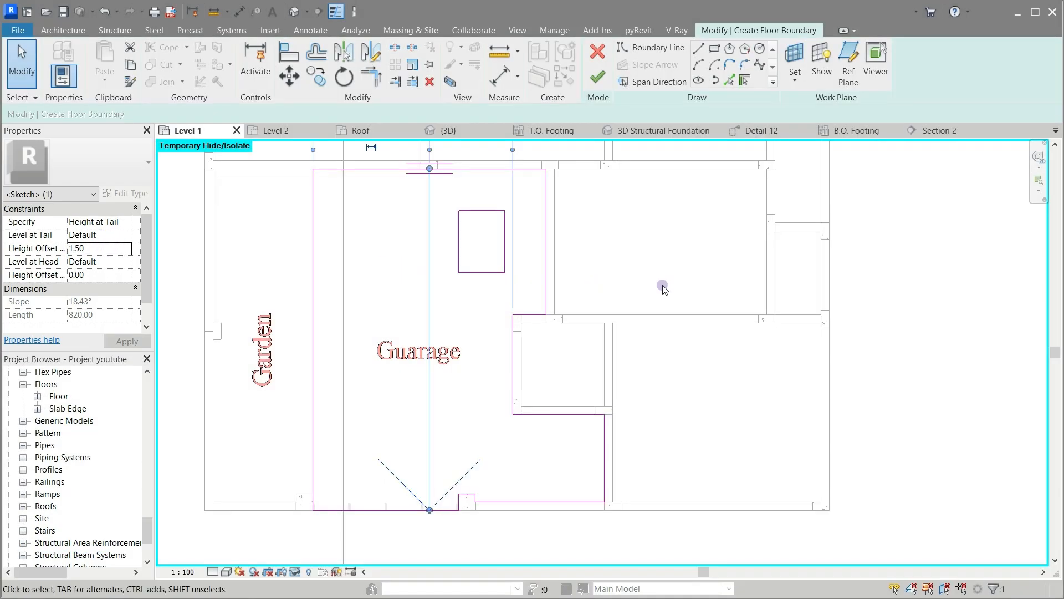
pyautogui.click(906, 307)
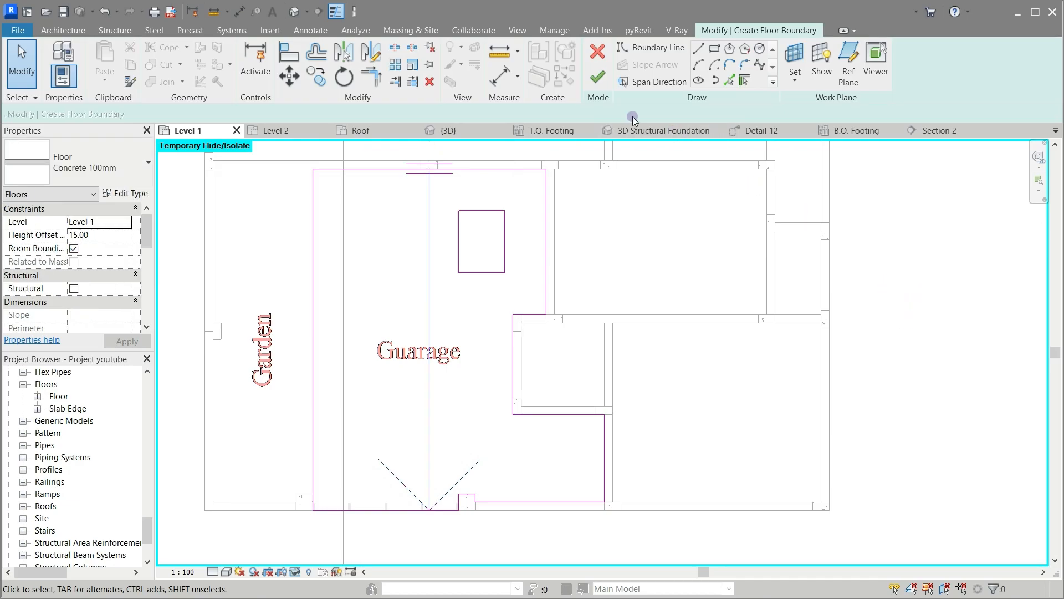
# Step: Finish the garage floor sketch and examine the sloped slab against the earth fill in Section 2
pyautogui.click(594, 81)
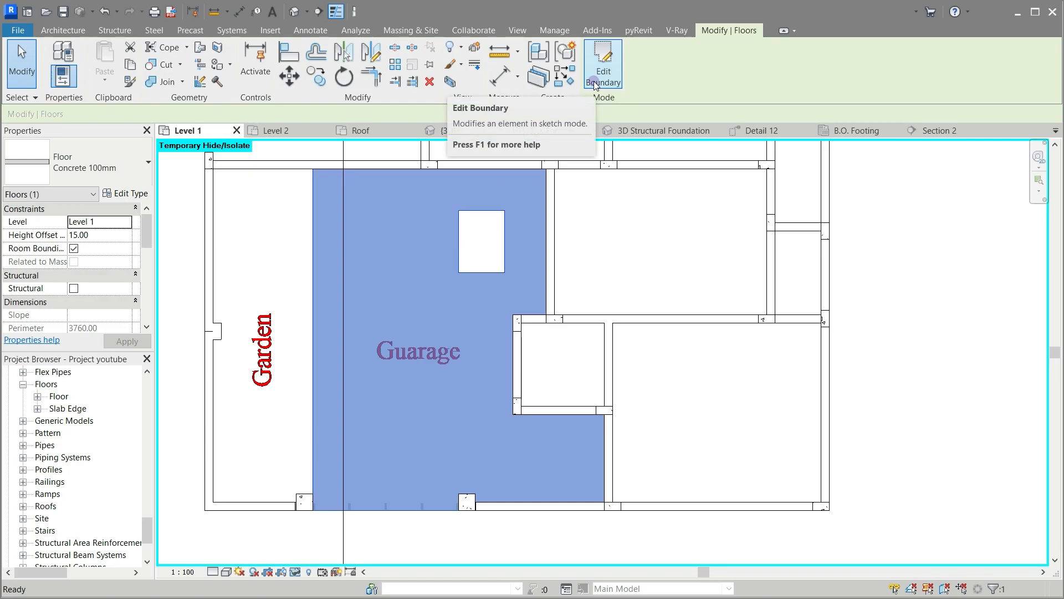
pyautogui.click(937, 130)
pyautogui.scroll(4, 385, 398)
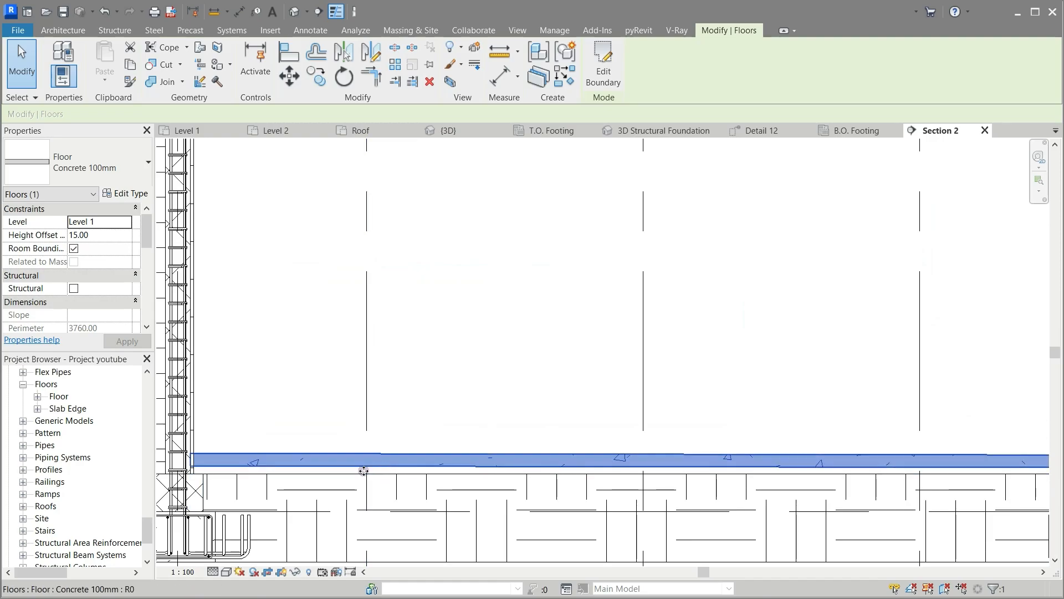
pyautogui.click(496, 281)
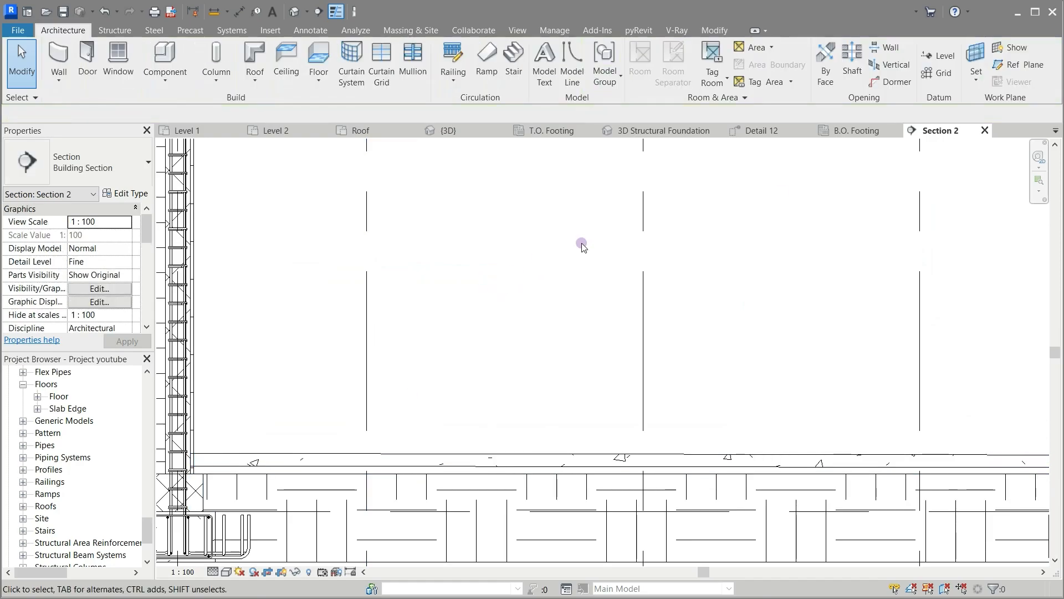
pyautogui.scroll(-1, 146, 391)
pyautogui.scroll(-3, 410, 368)
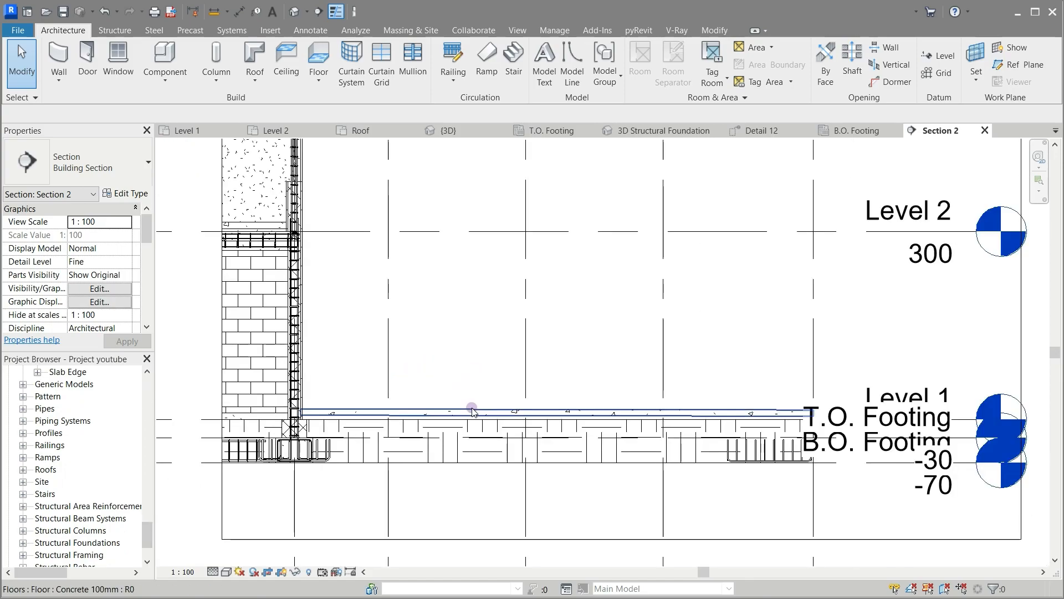
# Step: Set the garage floor's height offset from Level 1 to 10
pyautogui.click(367, 368)
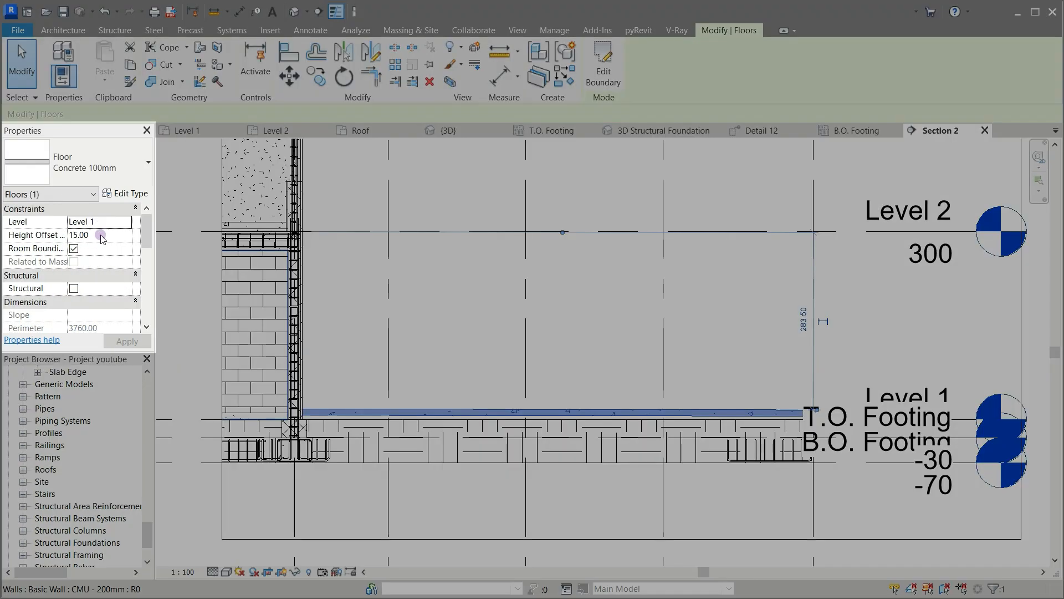
pyautogui.click(100, 237)
pyautogui.write('10')
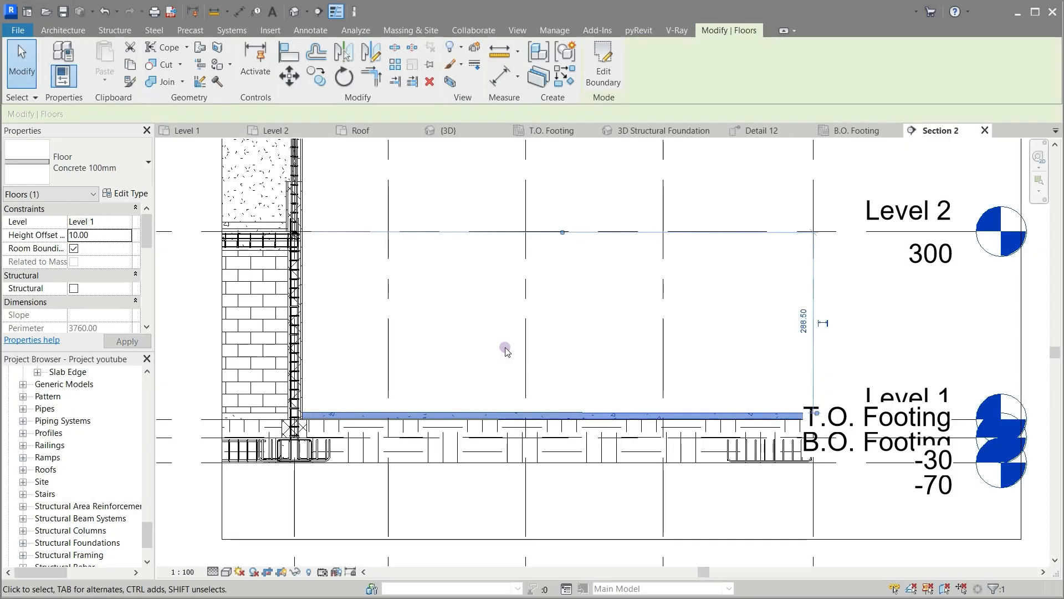
pyautogui.click(505, 350)
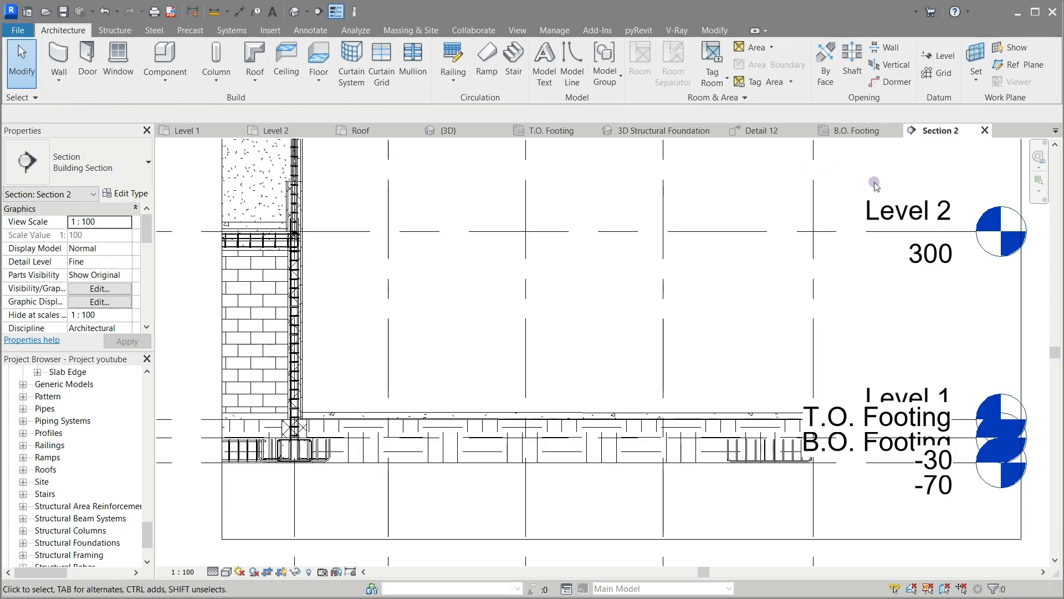
# Step: Set the Level 1 plan's visual style to Consistent Colors
pyautogui.click(174, 133)
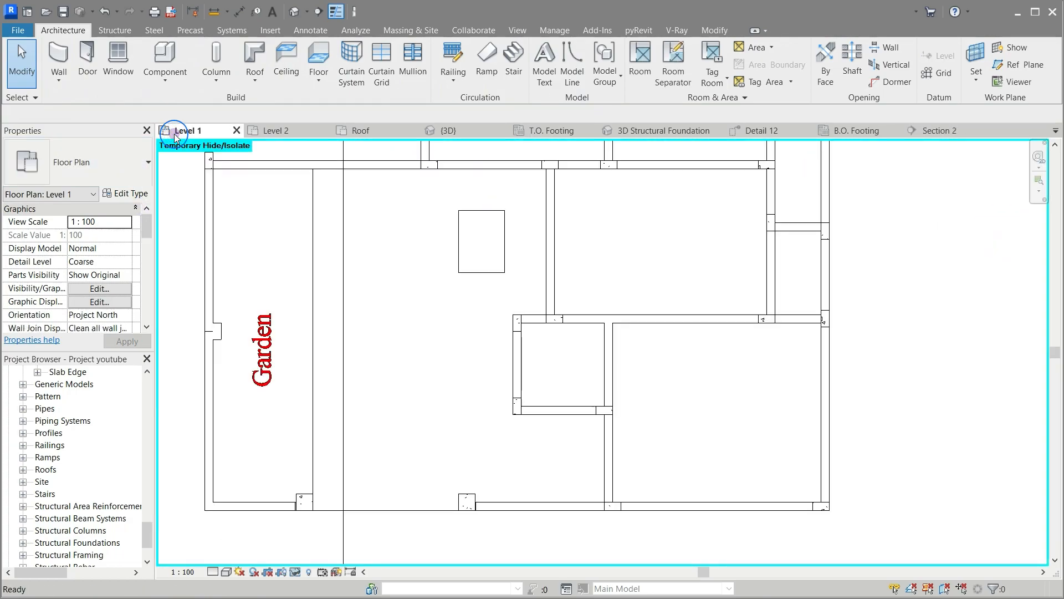
pyautogui.click(226, 572)
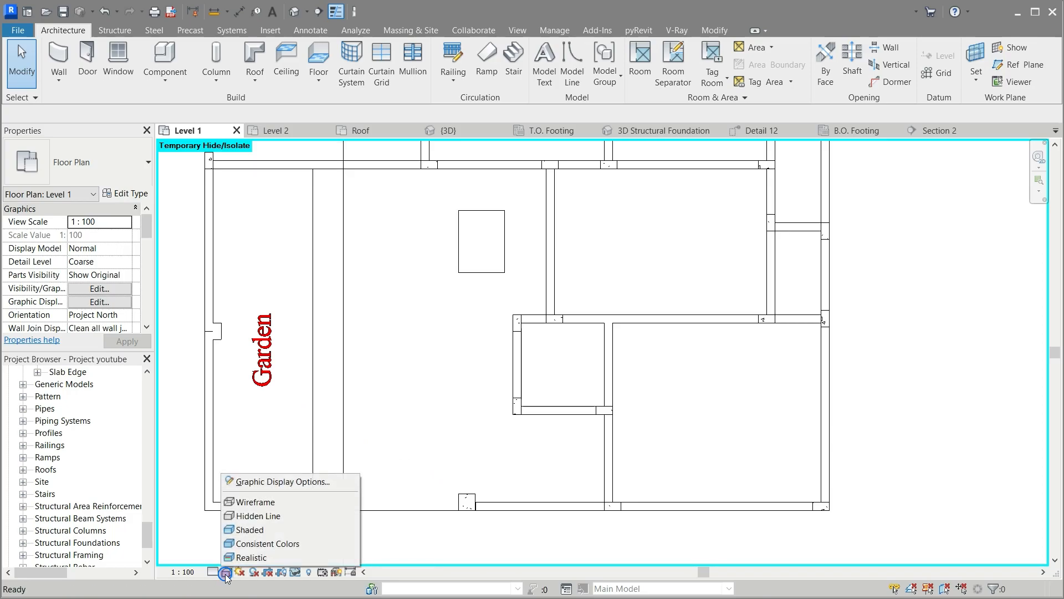
pyautogui.click(244, 549)
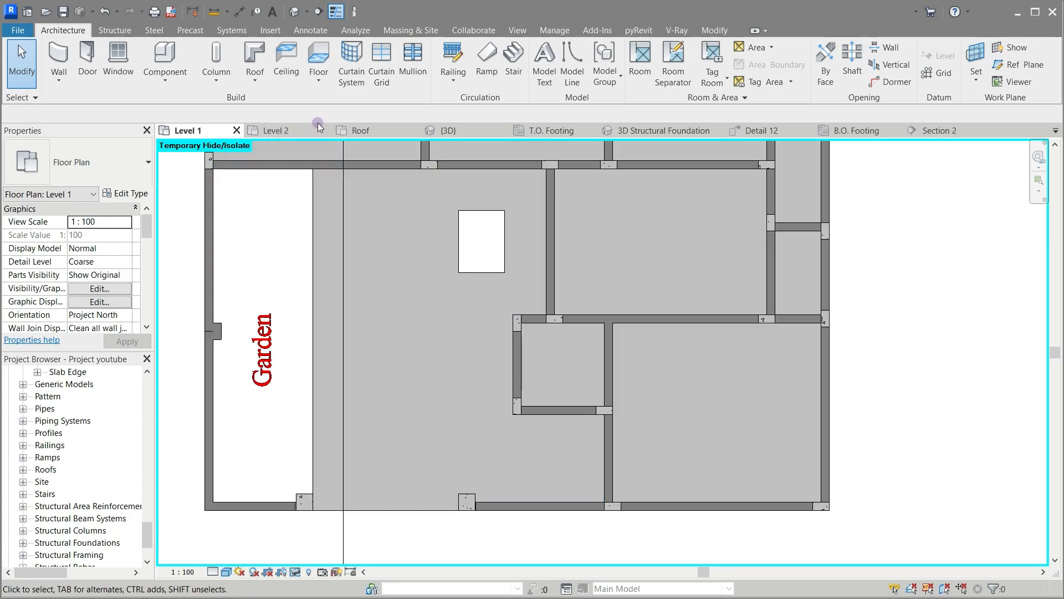
# Step: Start an architectural floor on Level 1 and duplicate the Earth 300mm type as Earth 150mm
pyautogui.click(318, 77)
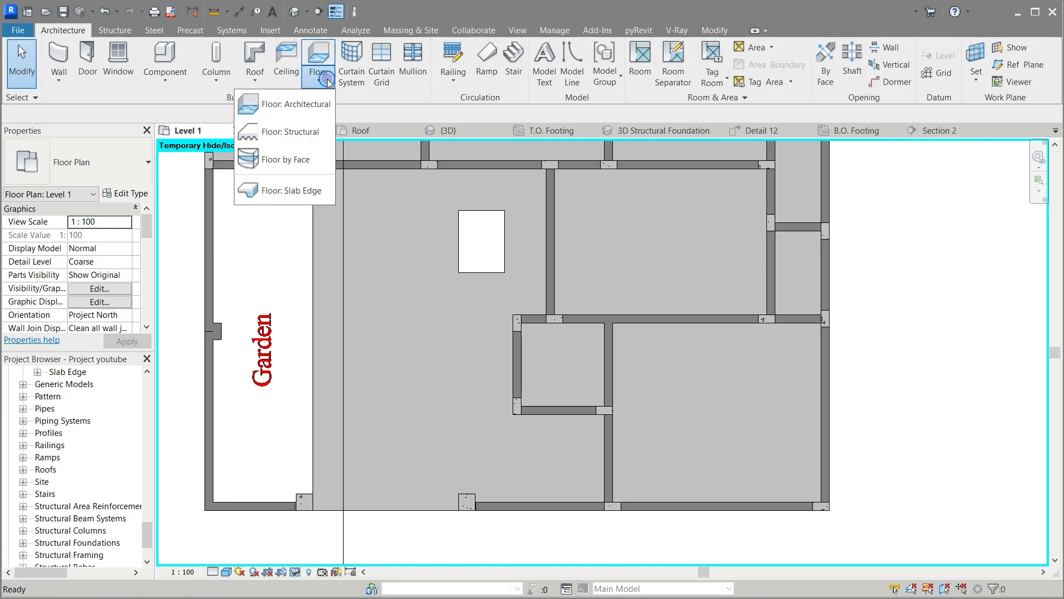
pyautogui.click(295, 109)
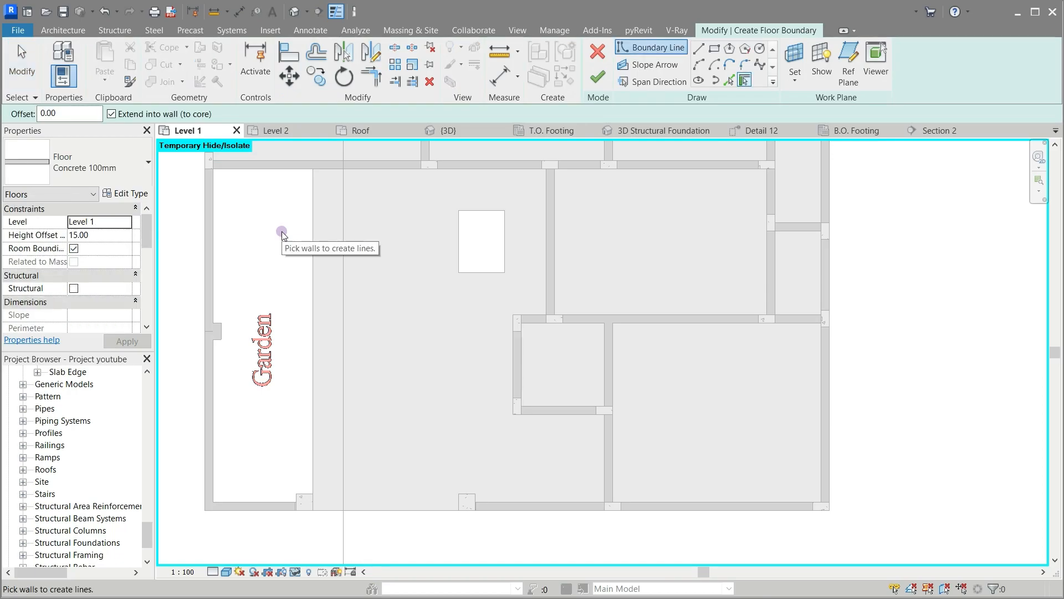
pyautogui.click(121, 171)
pyautogui.scroll(1, 113, 310)
pyautogui.scroll(-2, 105, 308)
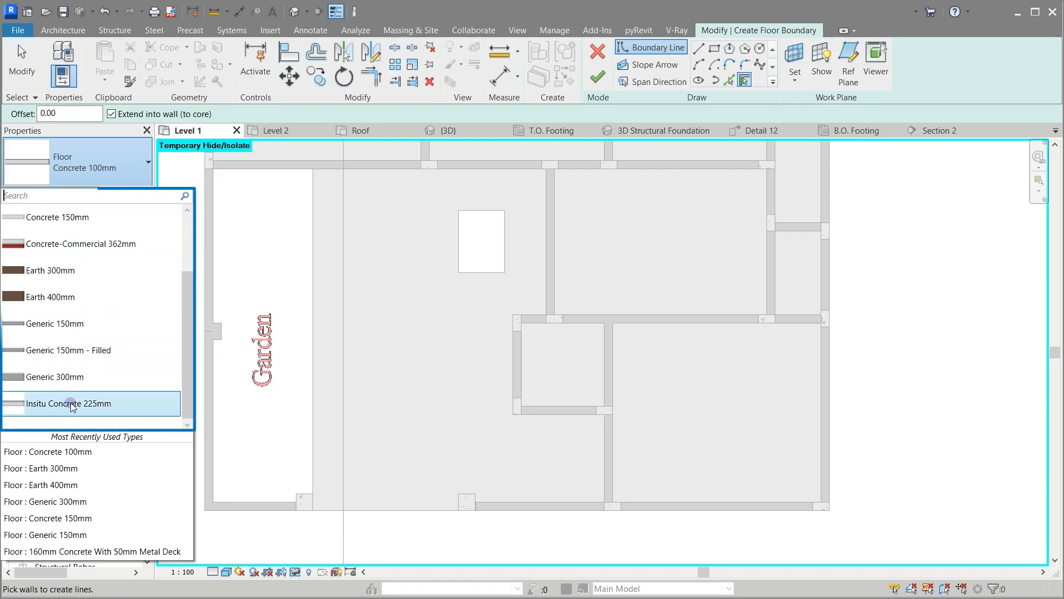
pyautogui.click(70, 273)
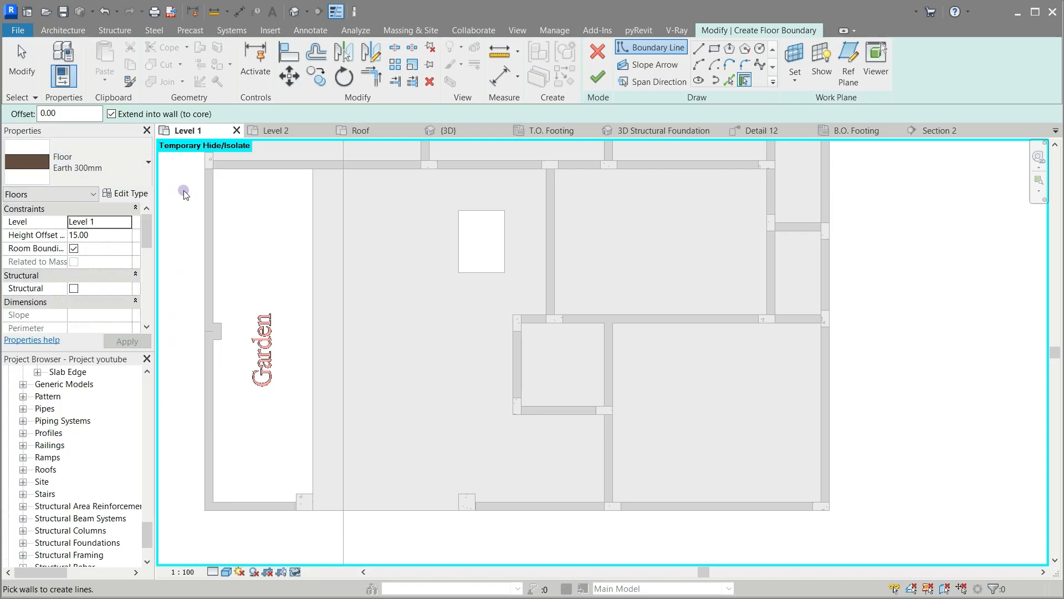
pyautogui.click(131, 193)
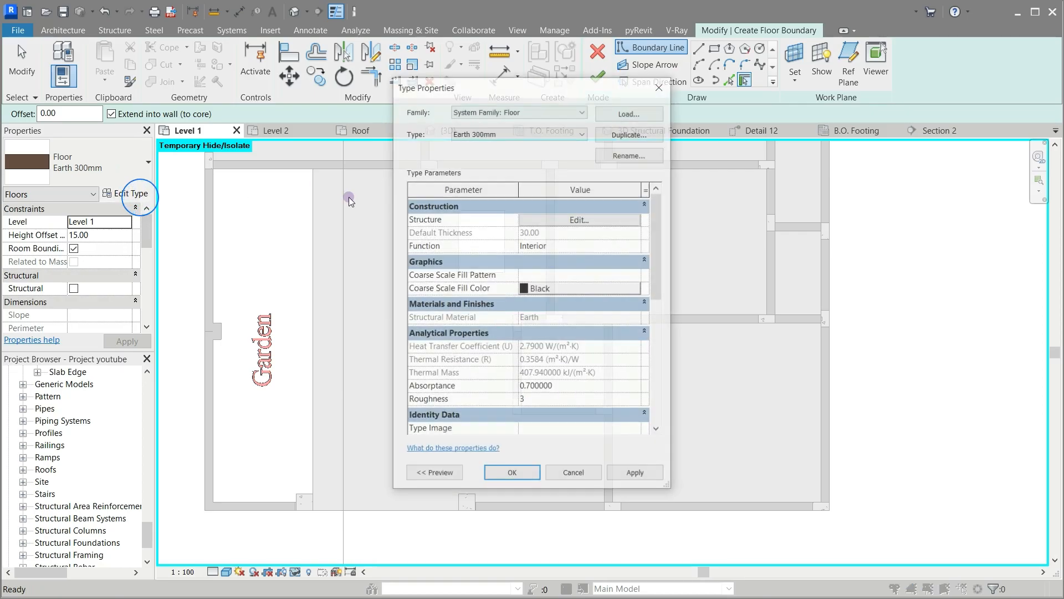
pyautogui.click(607, 136)
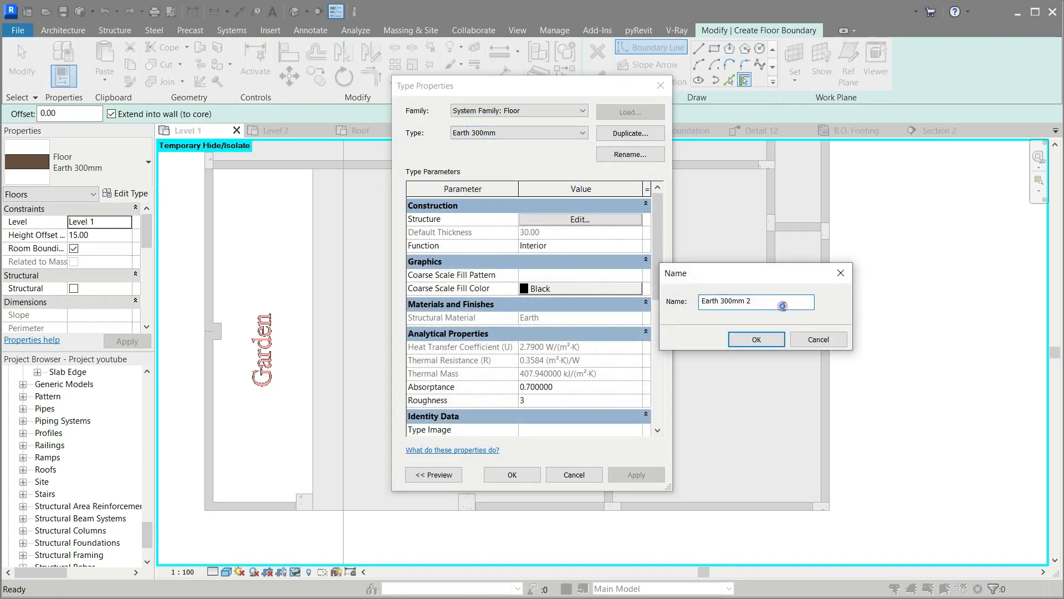
pyautogui.press('BackSpace')
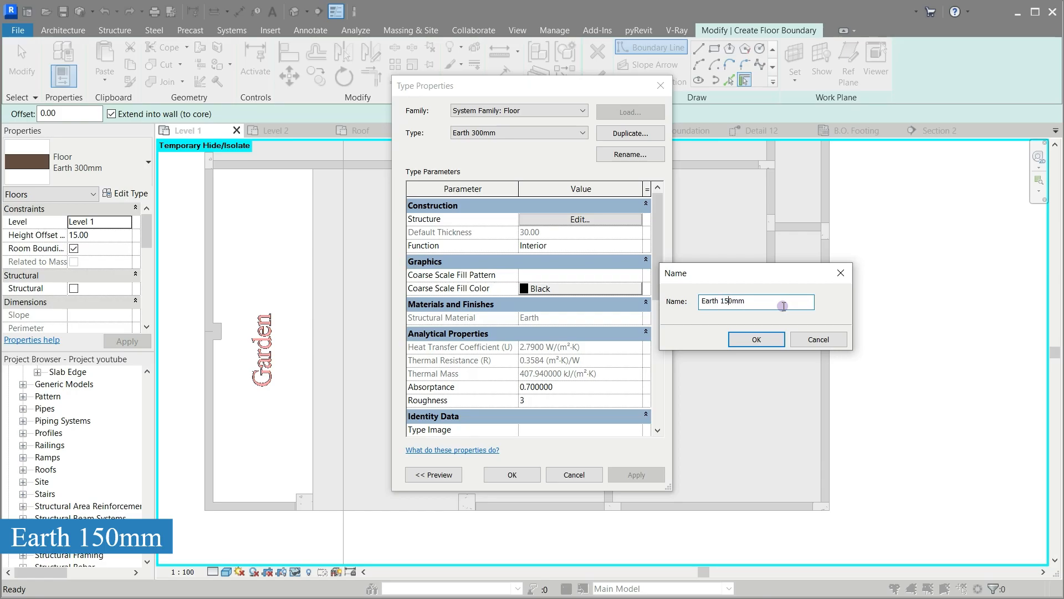
pyautogui.click(757, 336)
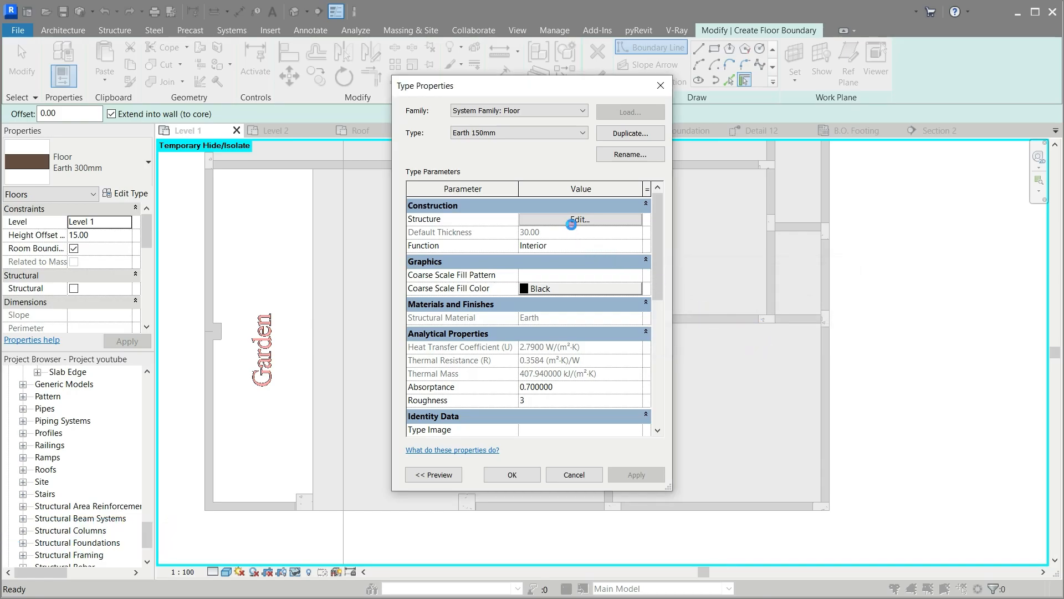
# Step: Set the thickness of the Earth 150mm type's structure layer to 15 and accept the type
pyautogui.click(572, 221)
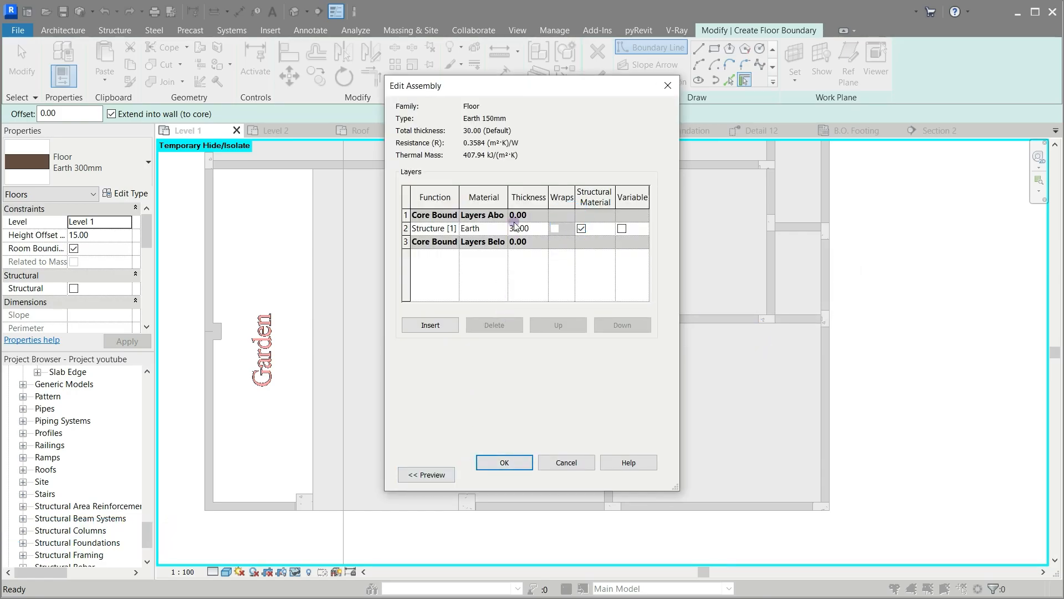
pyautogui.doubleClick(515, 228)
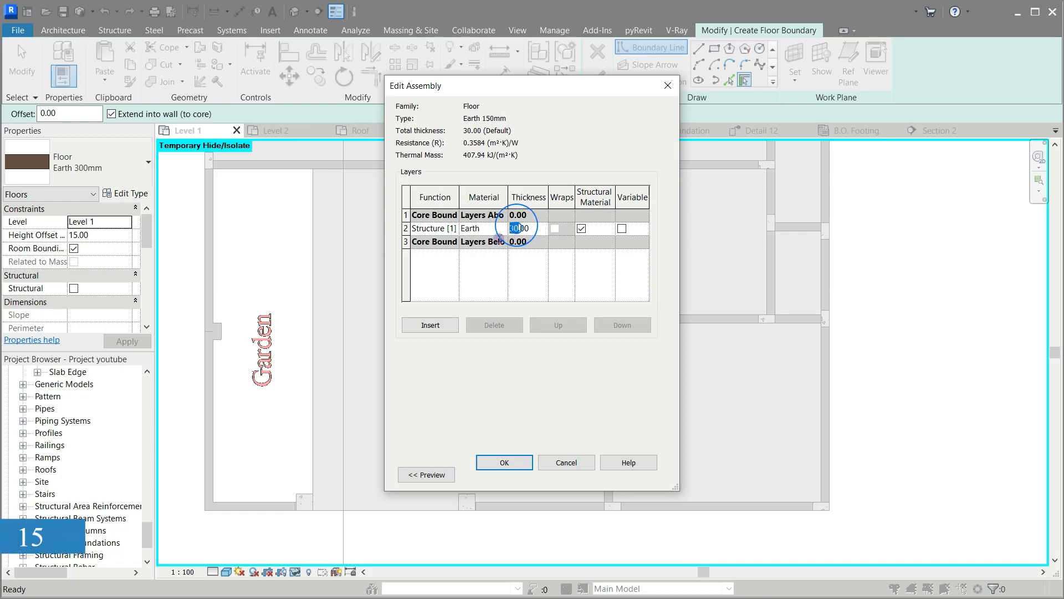
pyautogui.write('1')
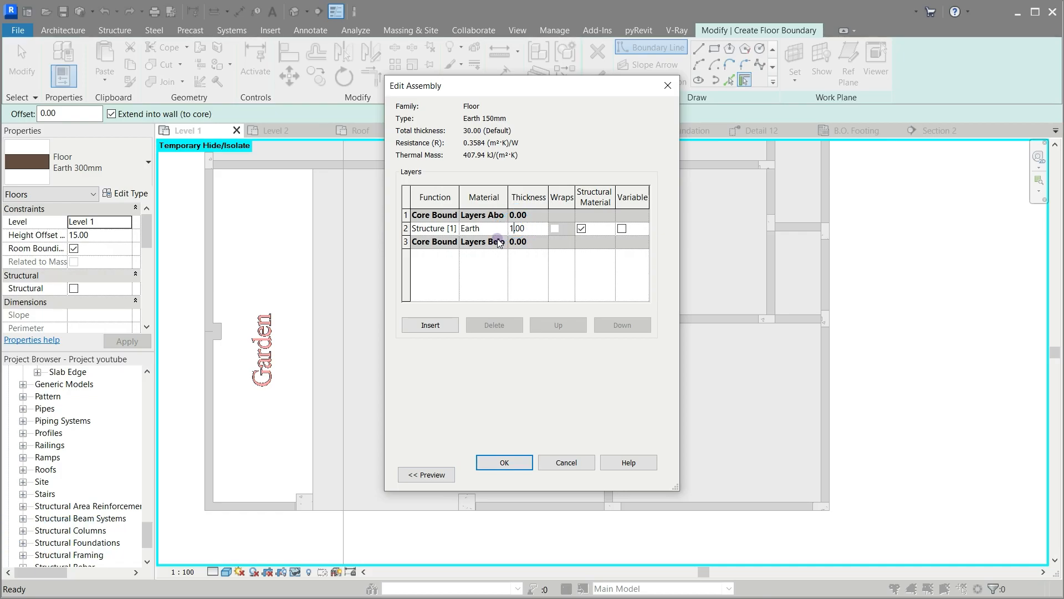
pyautogui.click(502, 464)
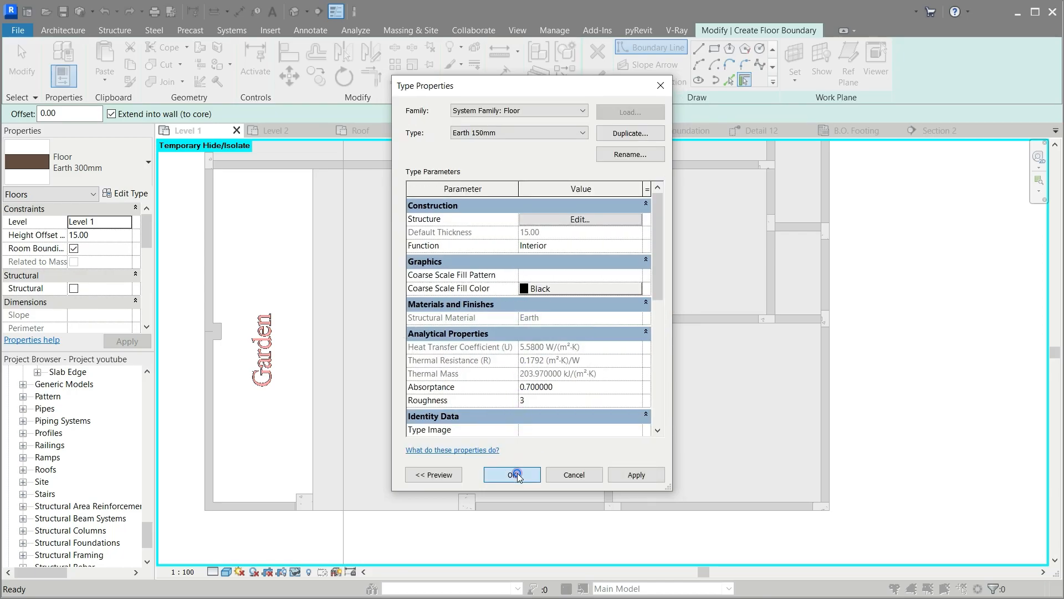
pyautogui.click(512, 474)
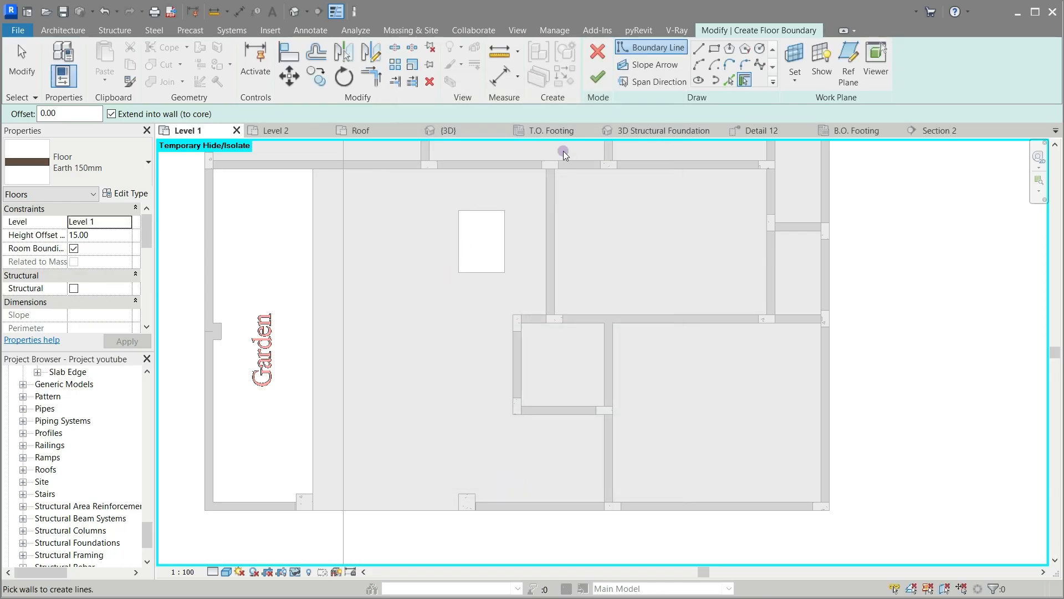
# Step: Sketch a rectangular floor boundary along the edges of the opening in the garage floor
pyautogui.click(714, 50)
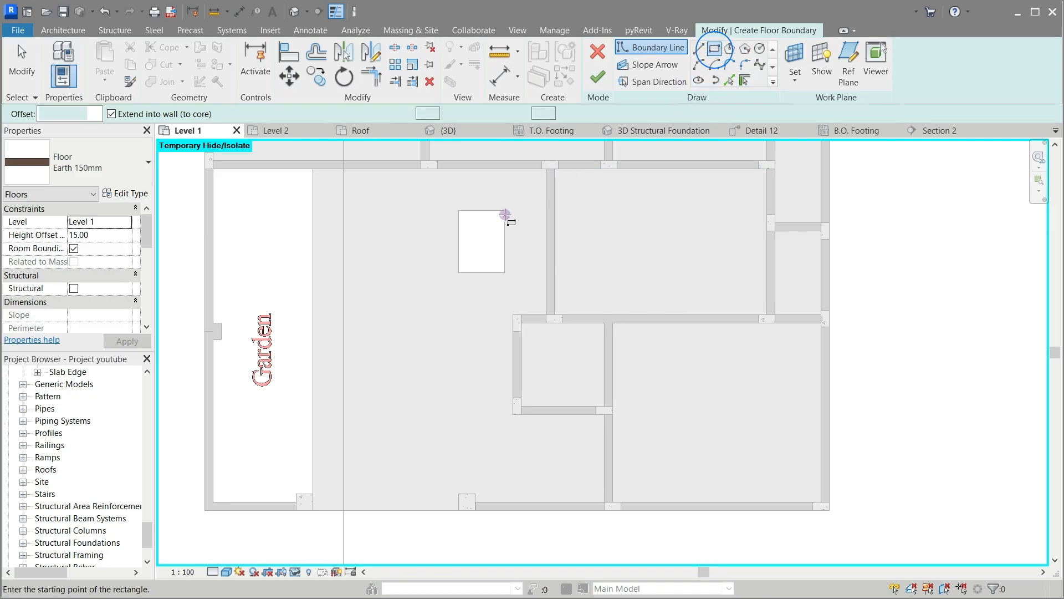
pyautogui.click(458, 210)
pyautogui.click(504, 273)
pyautogui.click(213, 169)
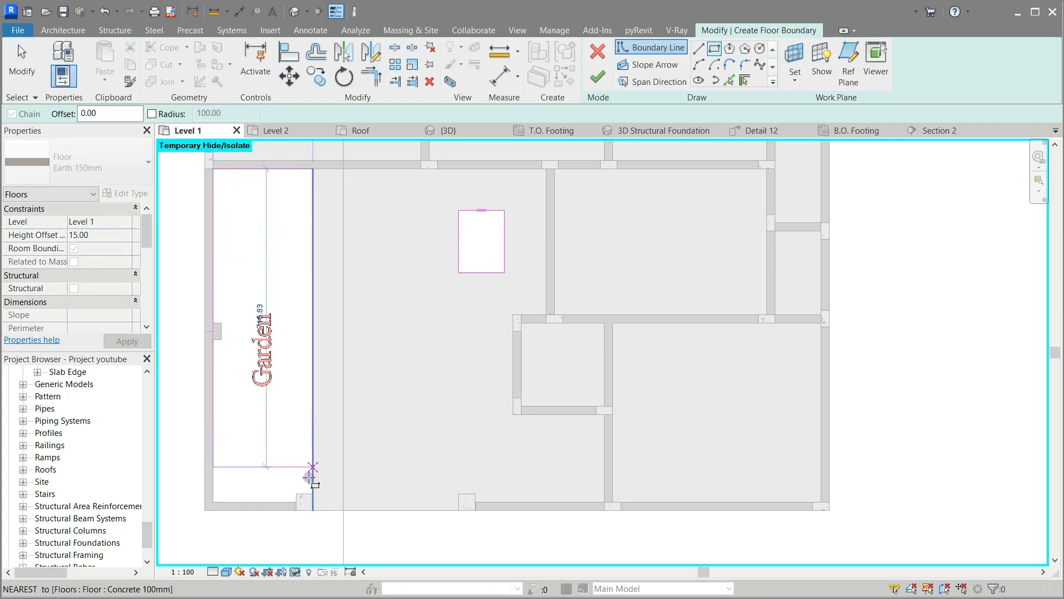
pyautogui.press('Escape')
pyautogui.press('Escape')
# Step: Pick the garden's inner wall faces, column faces and the adjoining garage floor edge as floor boundary lines
pyautogui.click(729, 81)
pyautogui.scroll(6, 211, 271)
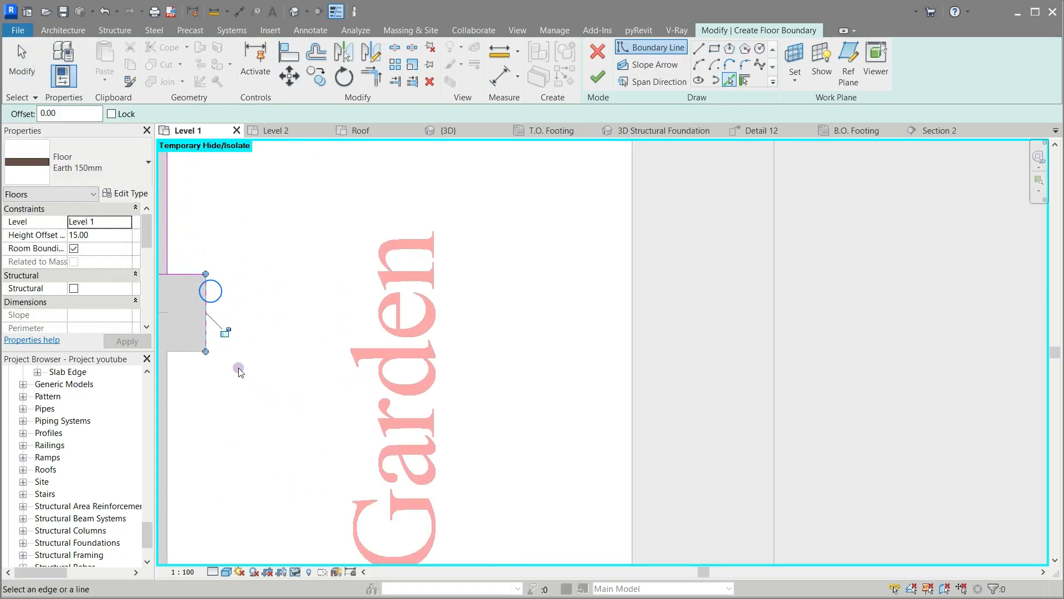
pyautogui.click(172, 469)
pyautogui.scroll(-5, 358, 279)
pyautogui.click(362, 548)
pyautogui.scroll(6, 393, 540)
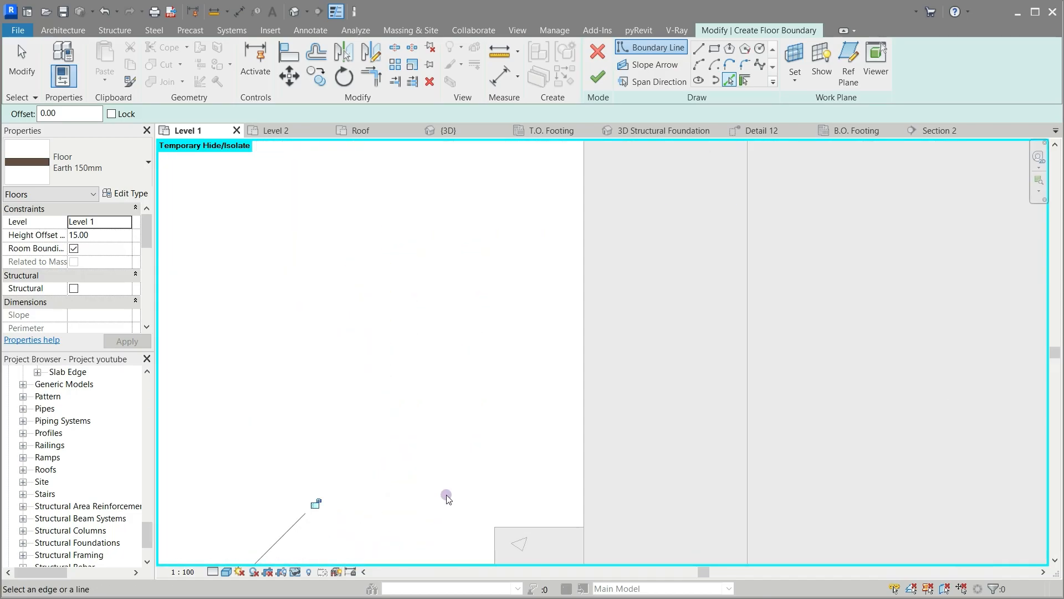
pyautogui.scroll(-2, 443, 488)
pyautogui.click(472, 525)
pyautogui.scroll(-5, 475, 485)
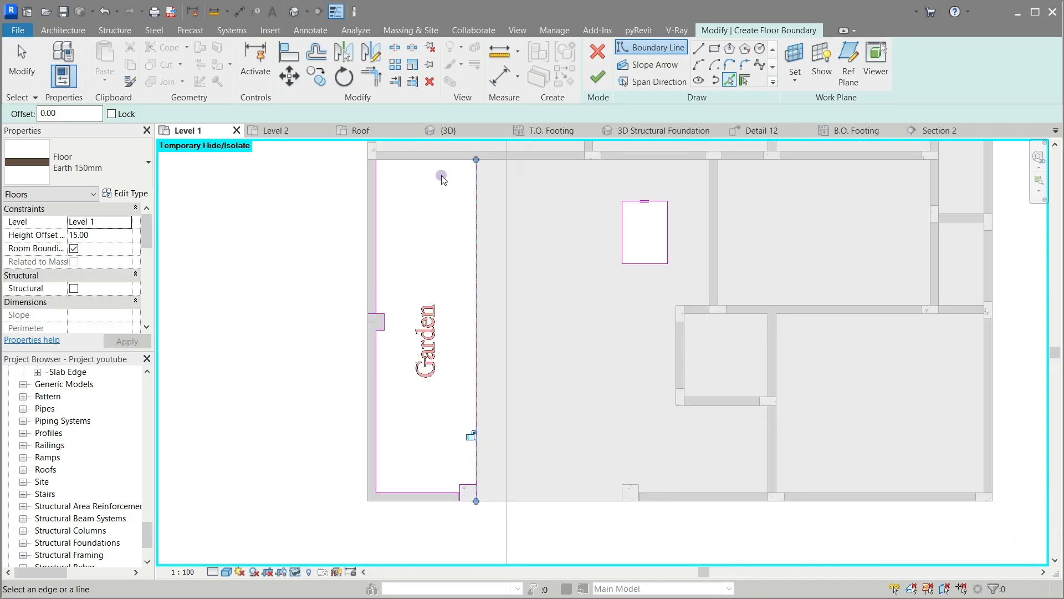
pyautogui.click(439, 162)
# Step: Trim the garden boundary into a closed loop at the entrance column and finish the floor without attaching walls
pyautogui.press('t')
pyautogui.press('r')
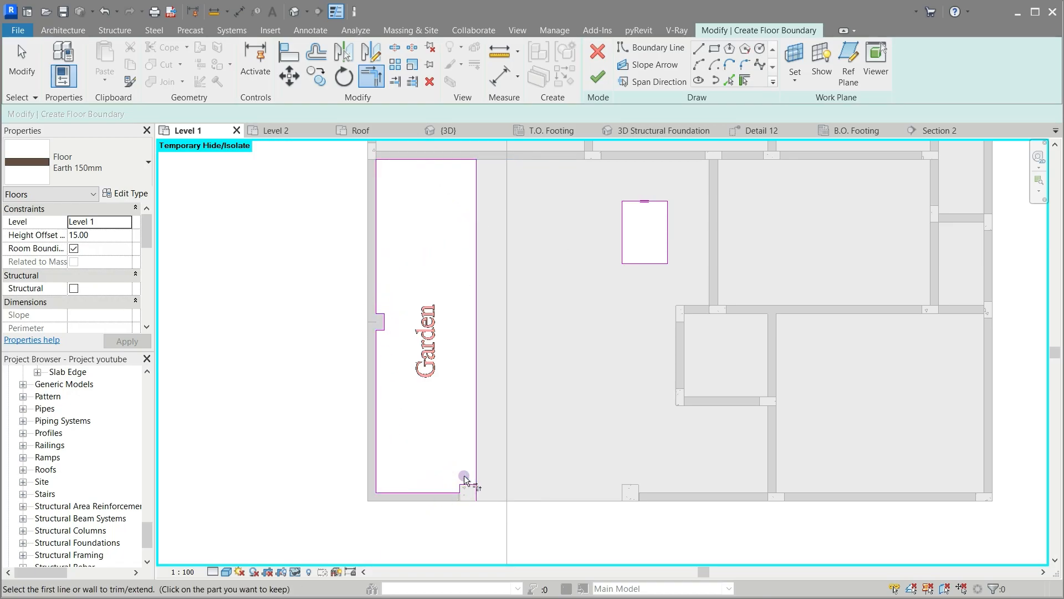
pyautogui.scroll(-2, 429, 492)
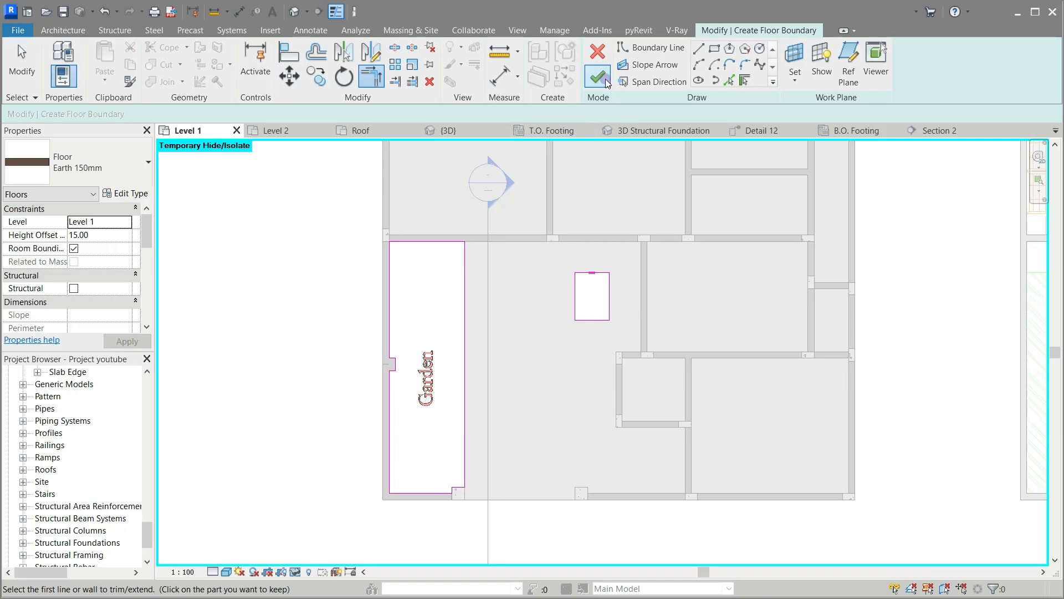
pyautogui.click(606, 82)
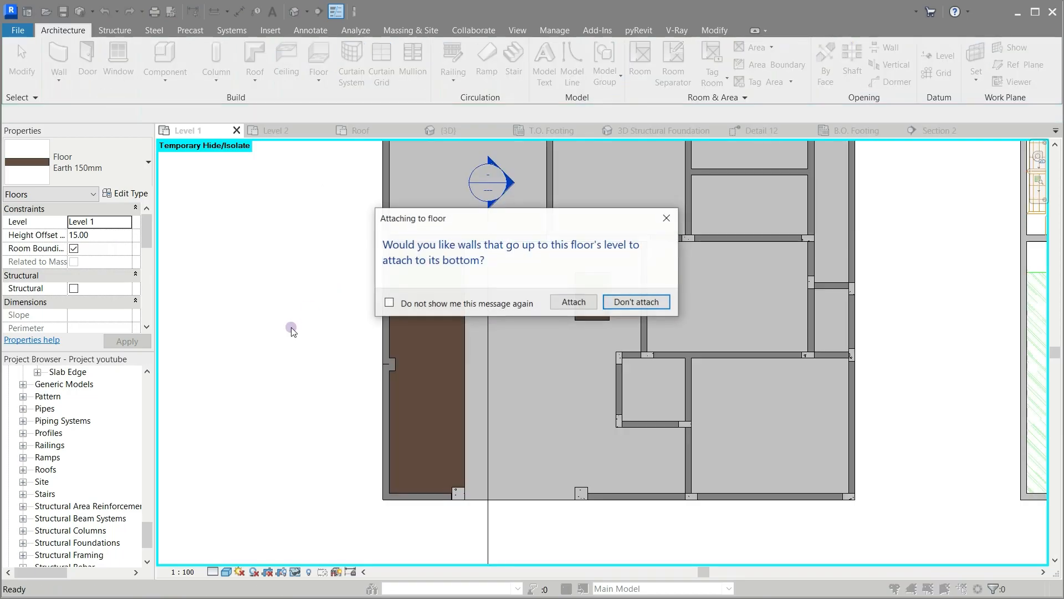
pyautogui.click(622, 302)
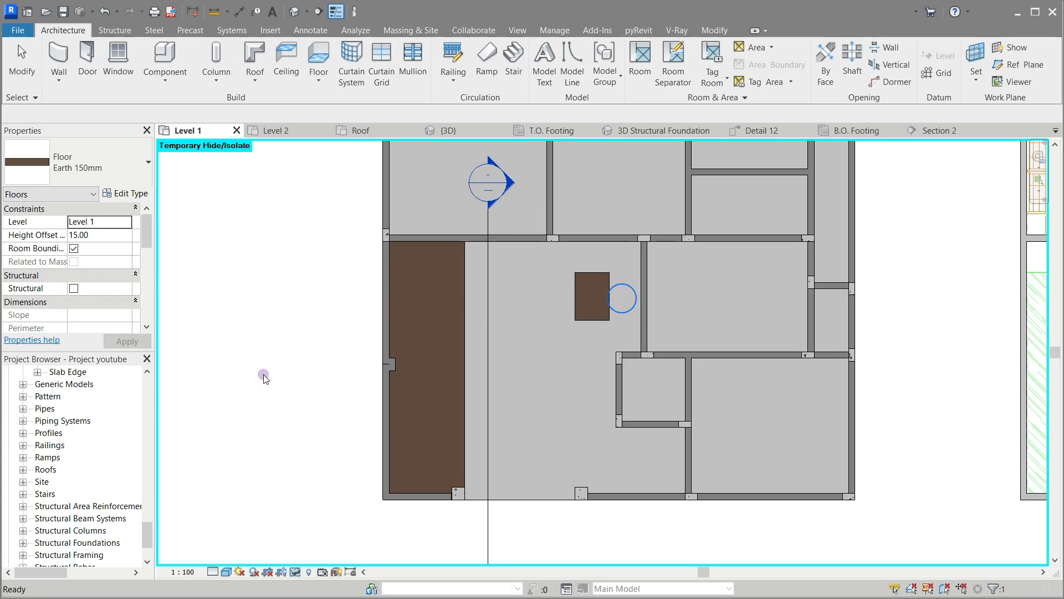
pyautogui.click(318, 361)
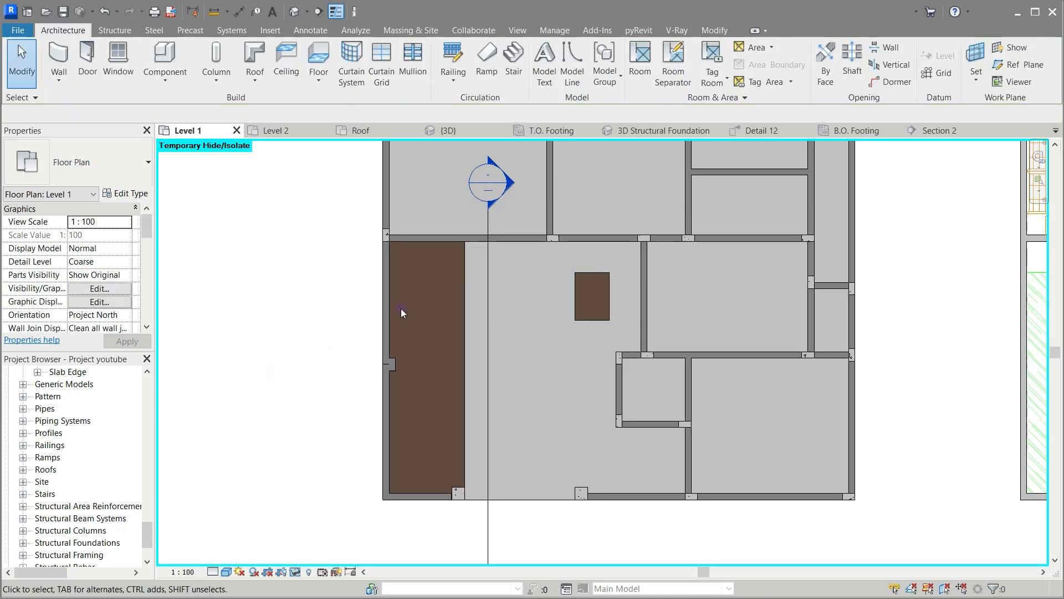
# Step: Inspect the new earth floor in the garage opening in the 3D Structural Foundation view
pyautogui.click(662, 134)
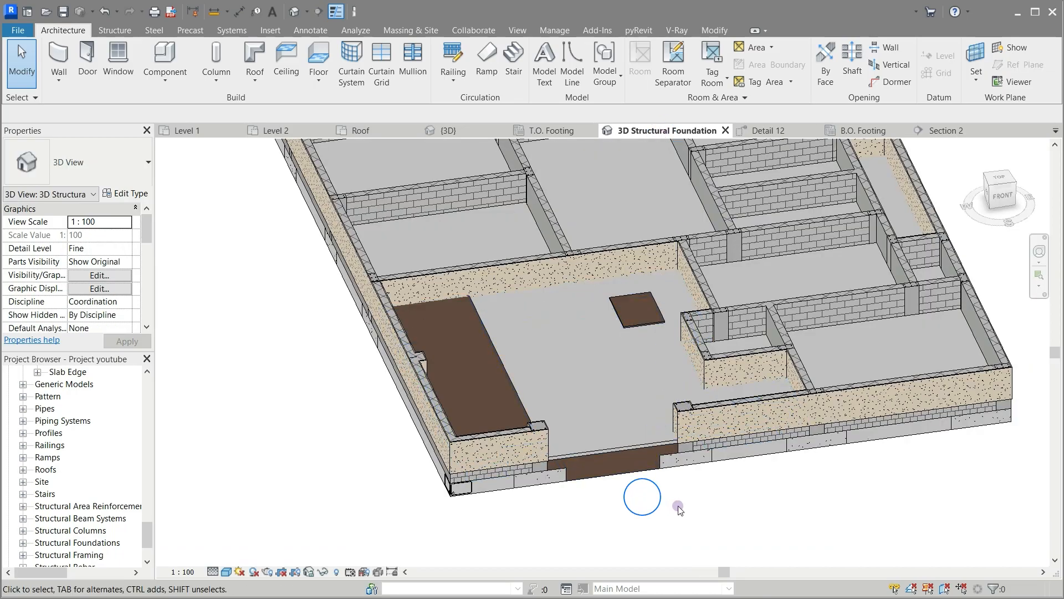
pyautogui.scroll(5, 632, 311)
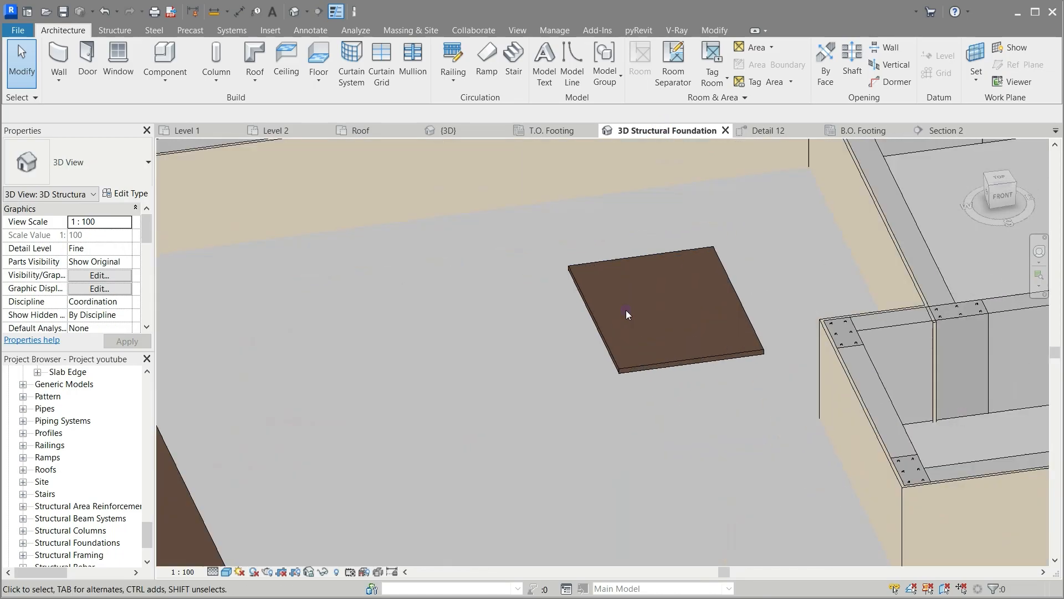
# Step: Rename the Earth 150mm floor type of the garden and opening floor to Earth 100mm
pyautogui.click(642, 370)
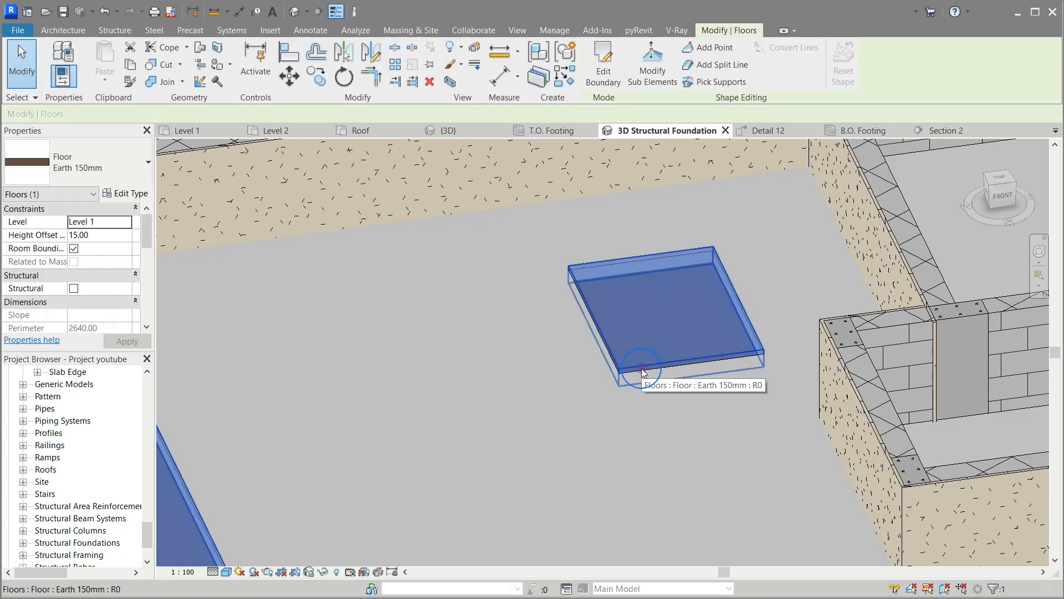
pyautogui.click(138, 195)
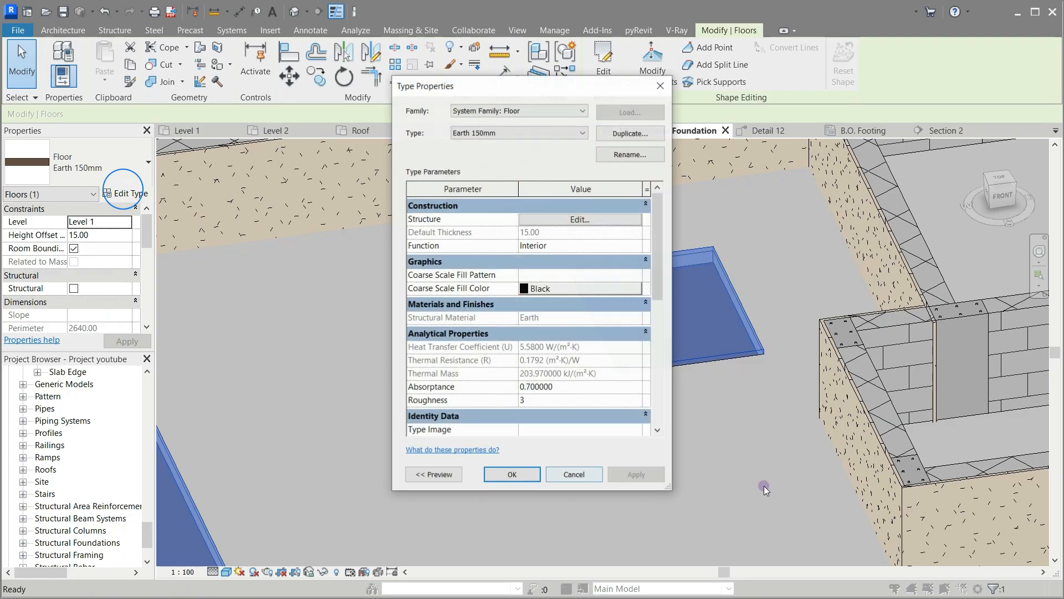
pyautogui.click(622, 153)
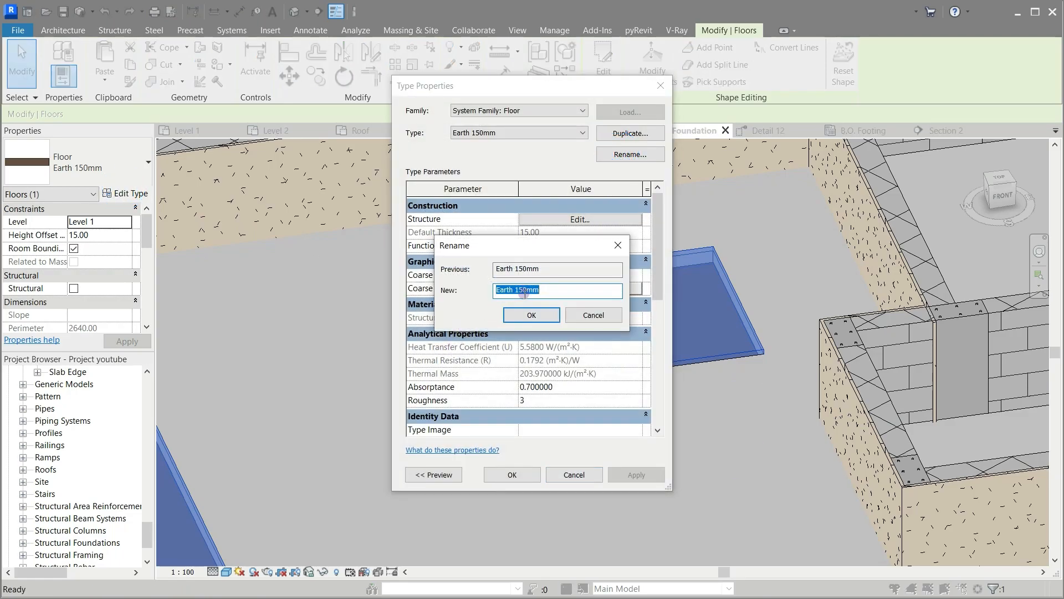
pyautogui.click(523, 290)
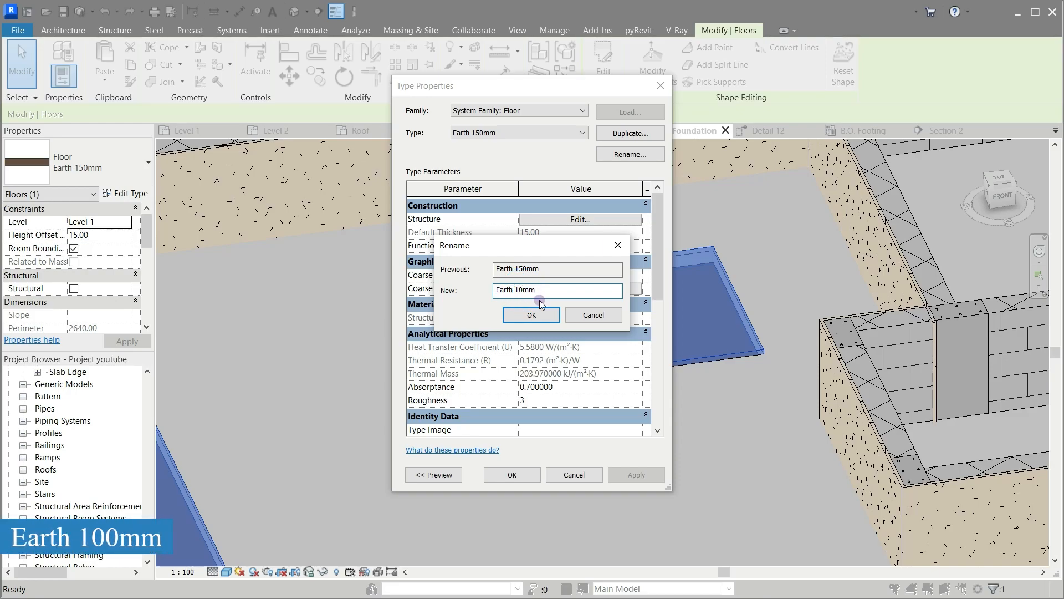
pyautogui.click(525, 314)
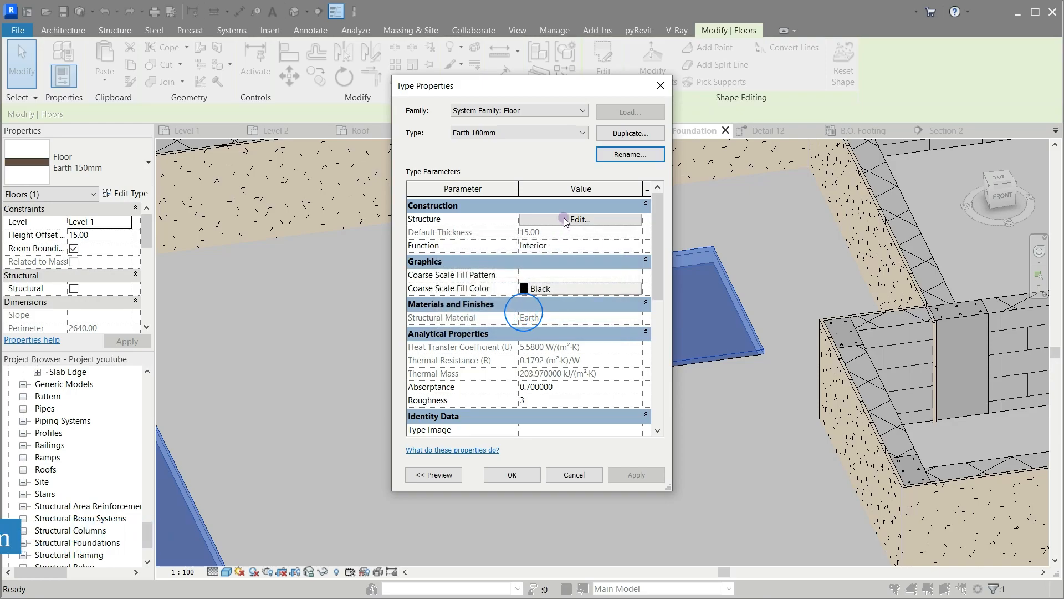
# Step: Set the Earth structure layer of the Earth 100mm floor type to a thickness of 10 and apply the type changes
pyautogui.click(563, 219)
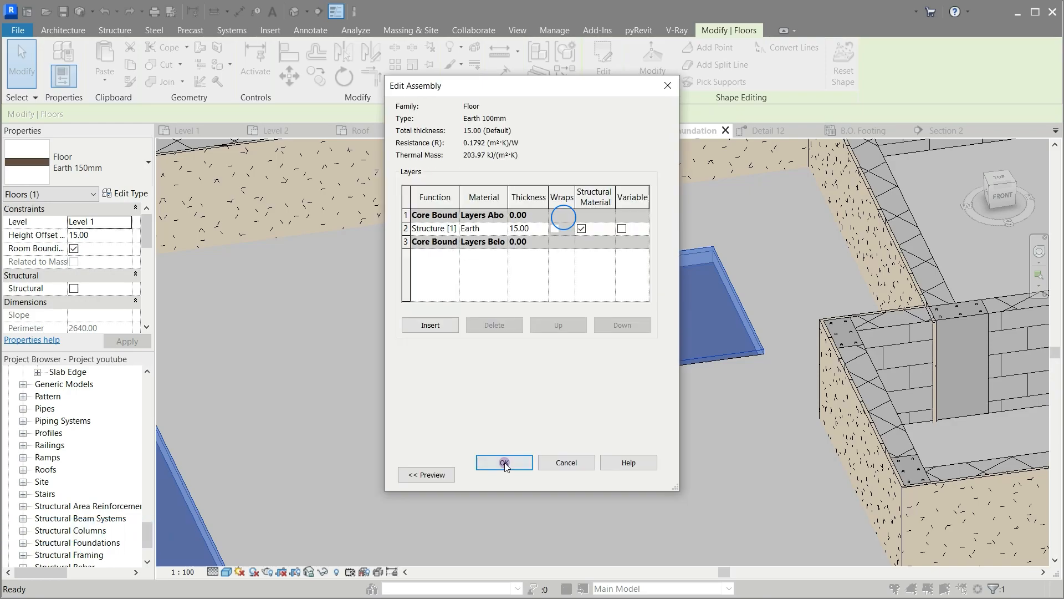
pyautogui.click(518, 225)
pyautogui.press('BackSpace')
pyautogui.write('0')
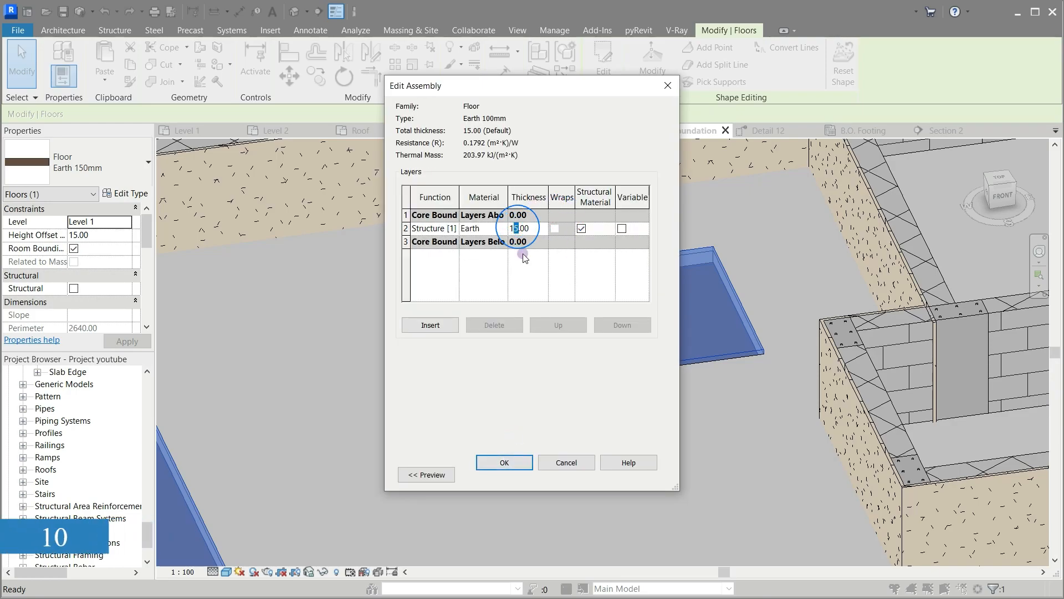
pyautogui.click(502, 462)
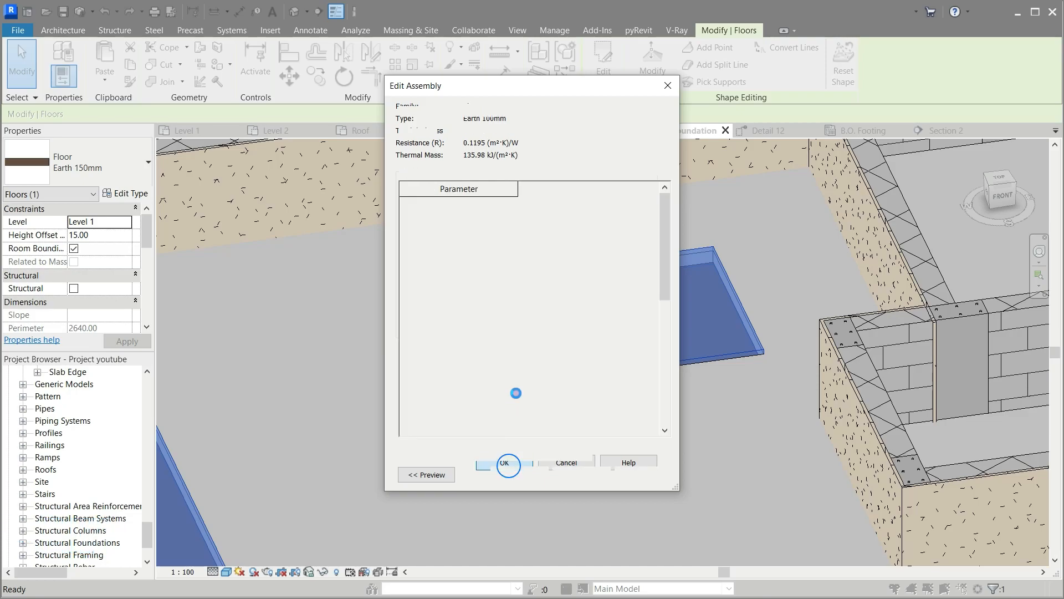
pyautogui.click(505, 474)
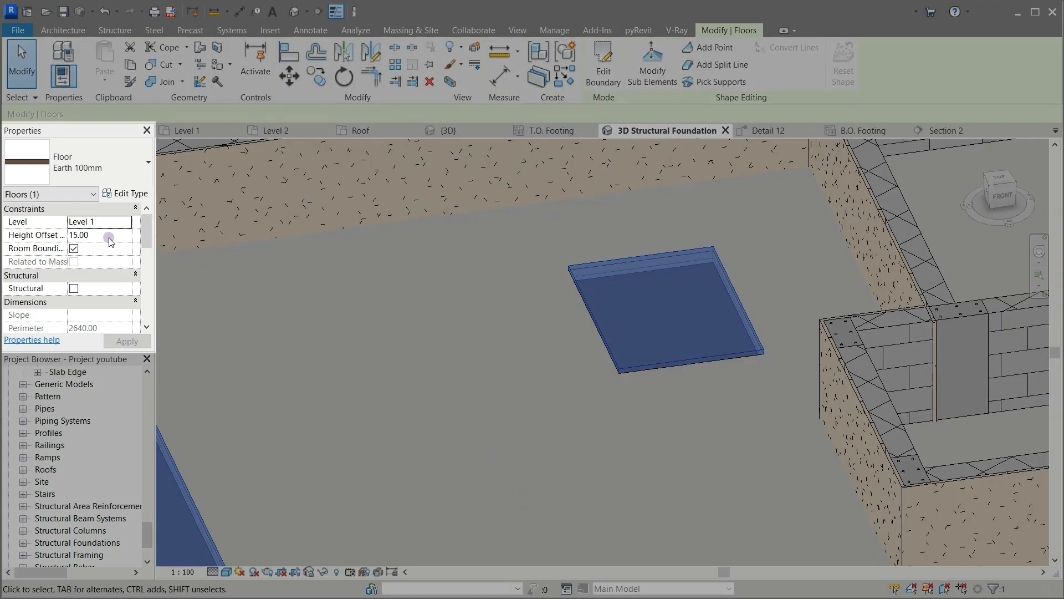
# Step: Set the earth floor's height offset from Level 1 to 10
pyautogui.click(104, 238)
pyautogui.write('10')
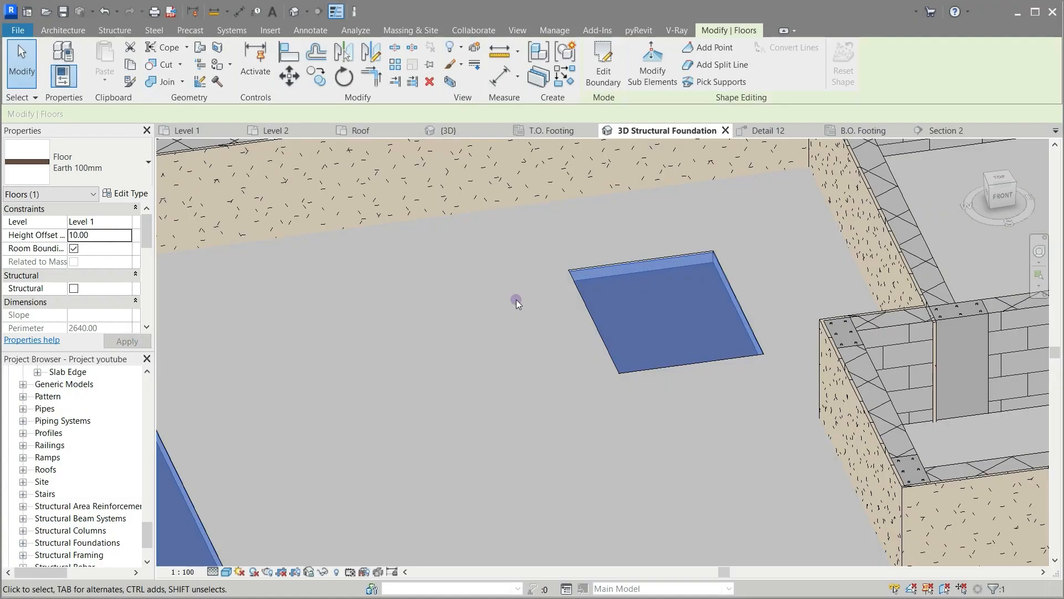
pyautogui.scroll(-5, 584, 255)
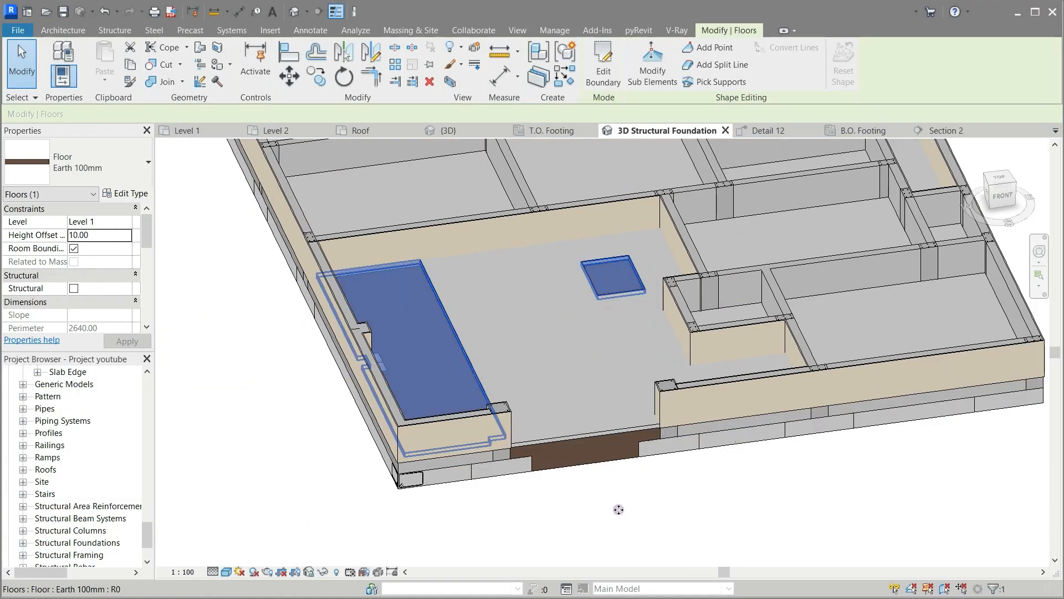
pyautogui.click(620, 514)
pyautogui.scroll(-2, 621, 516)
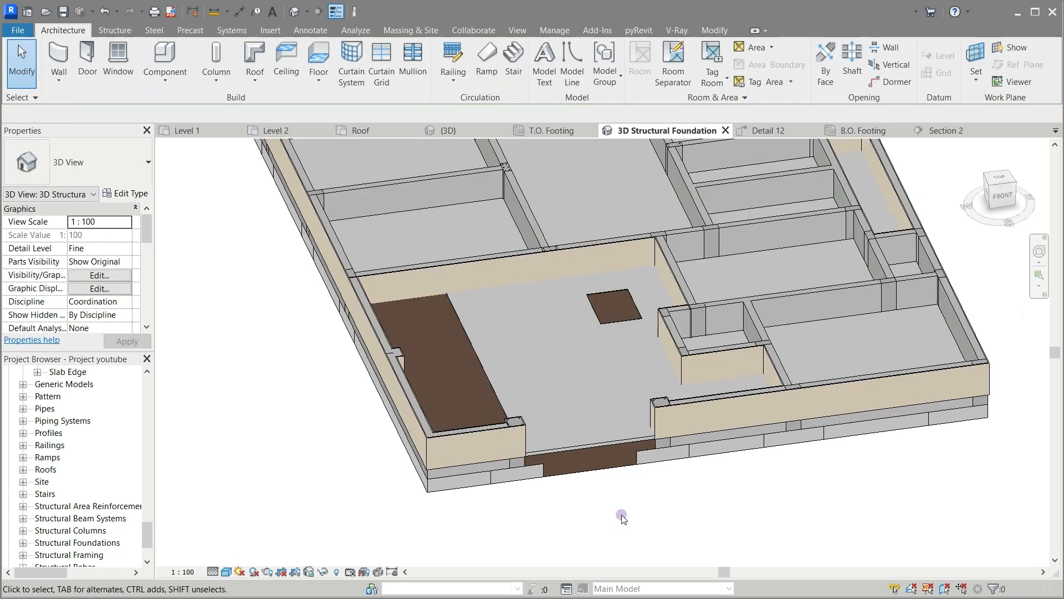
# Step: Reset the temporary hide/isolate in the Level 1 plan
pyautogui.click(186, 130)
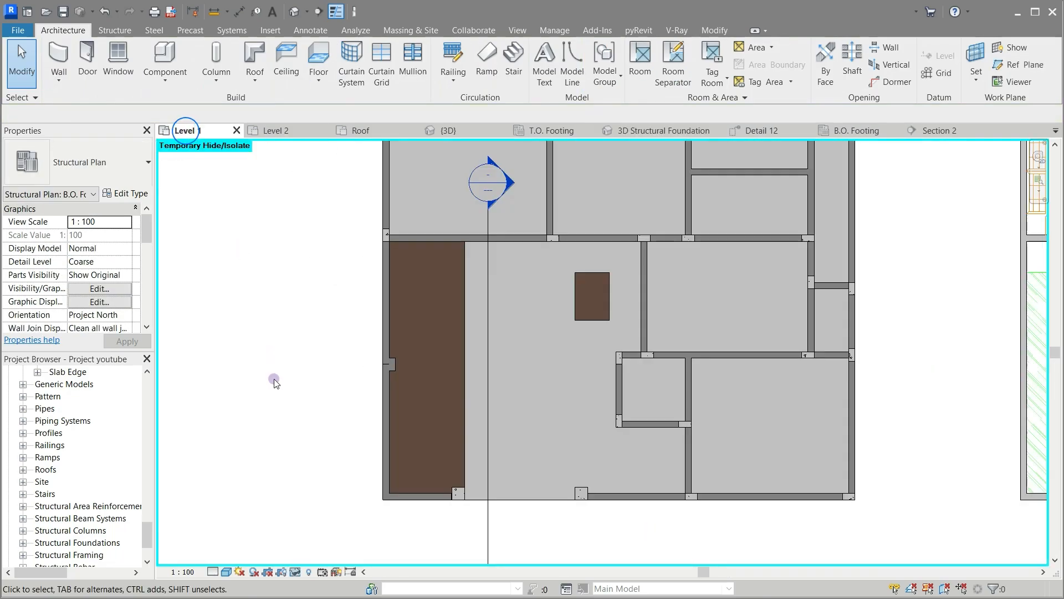
pyautogui.click(293, 572)
pyautogui.click(302, 556)
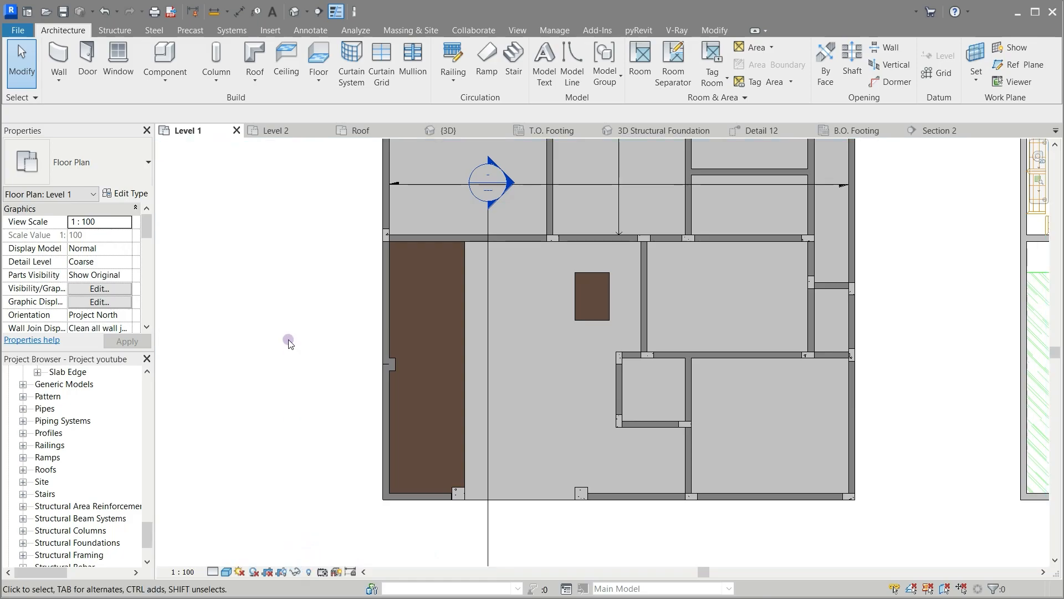
# Step: Disable the Walls Filter in the Level 1 plan's visibility/graphic overrides
pyautogui.press('v')
pyautogui.press('g')
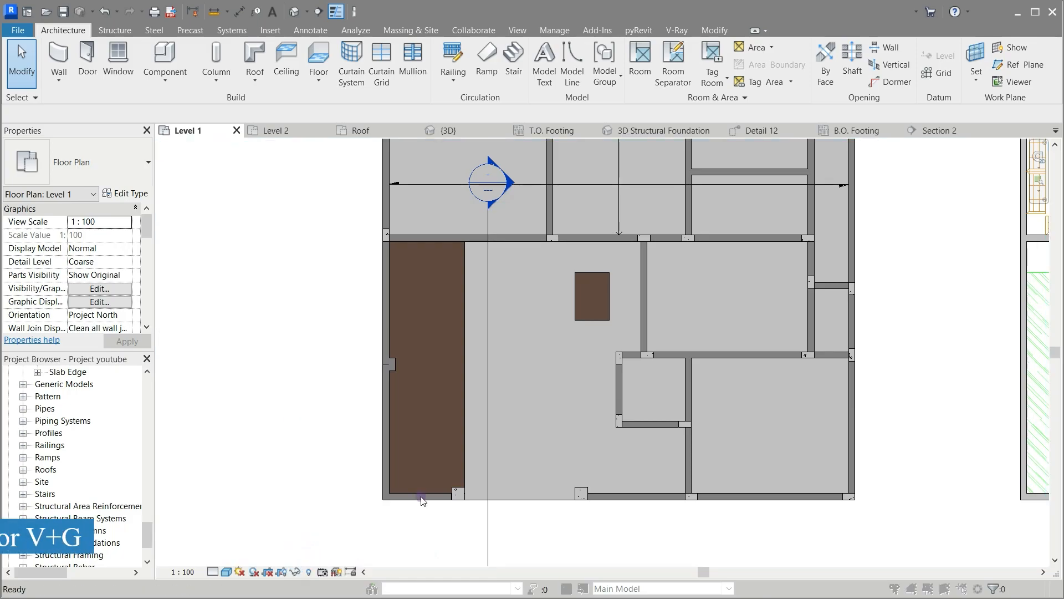
pyautogui.click(427, 130)
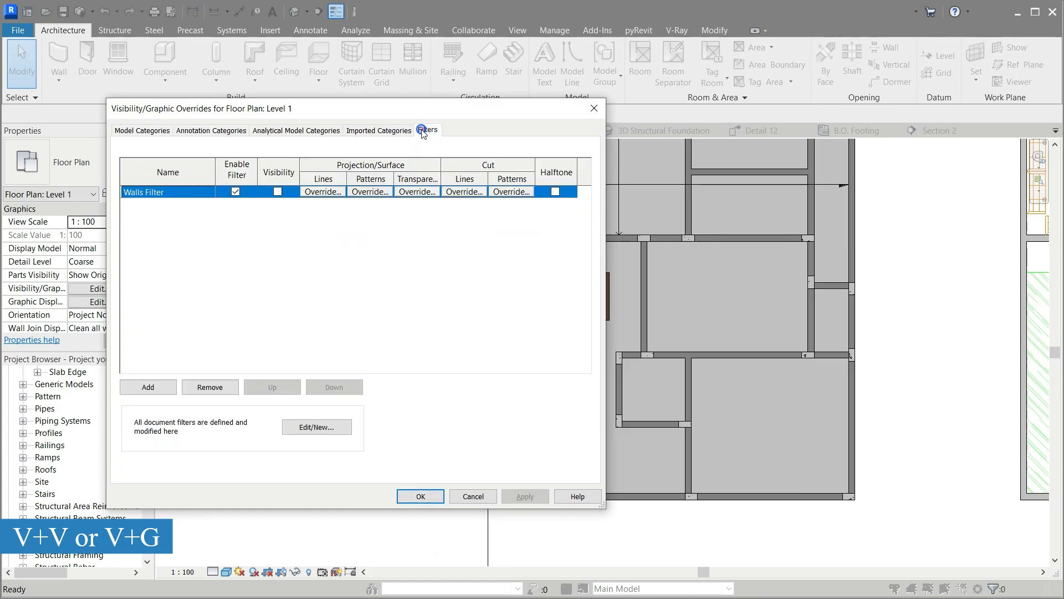
pyautogui.click(235, 191)
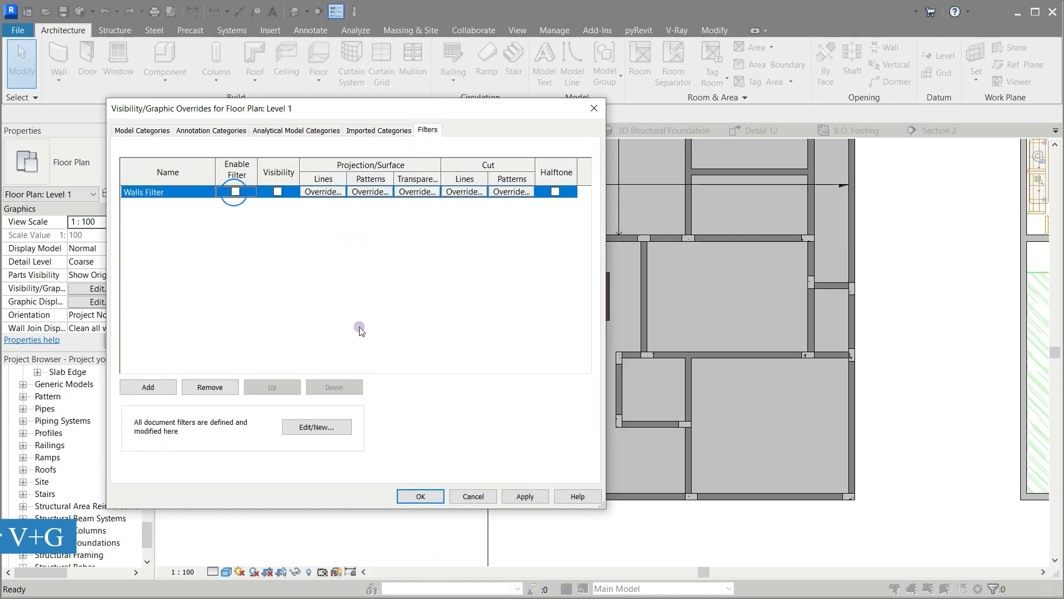
pyautogui.click(417, 493)
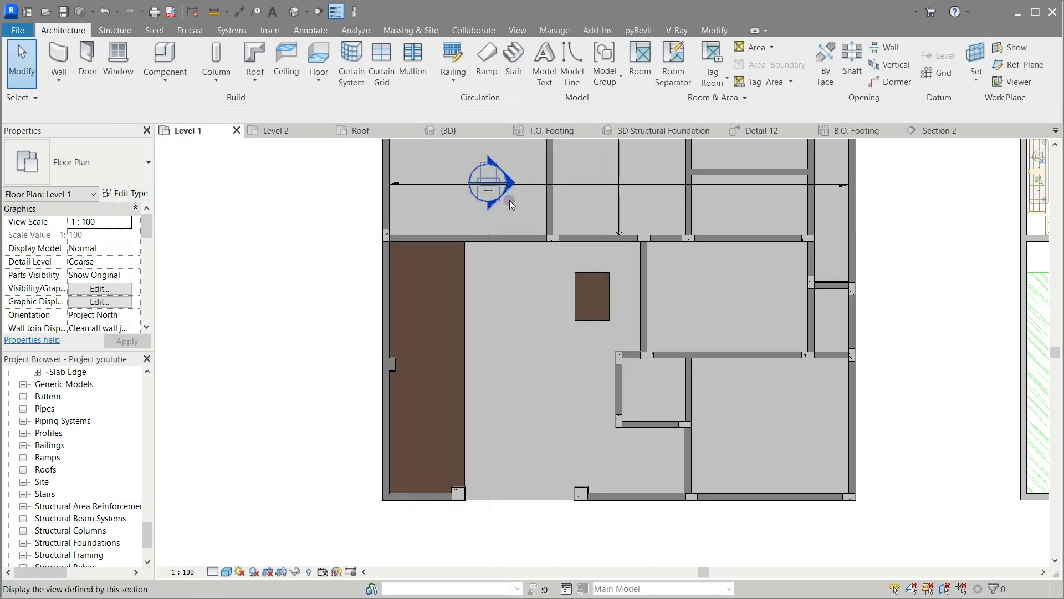
# Step: Inspect the walls and the earth floor in the Level 1 plan and the {3D} view
pyautogui.scroll(5, 505, 202)
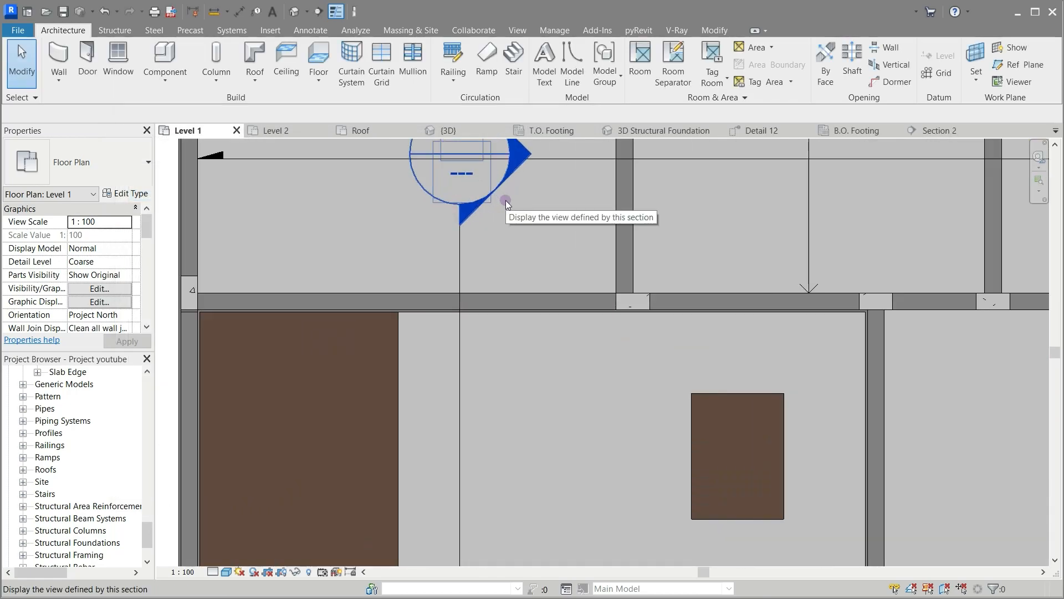
pyautogui.scroll(-5, 504, 201)
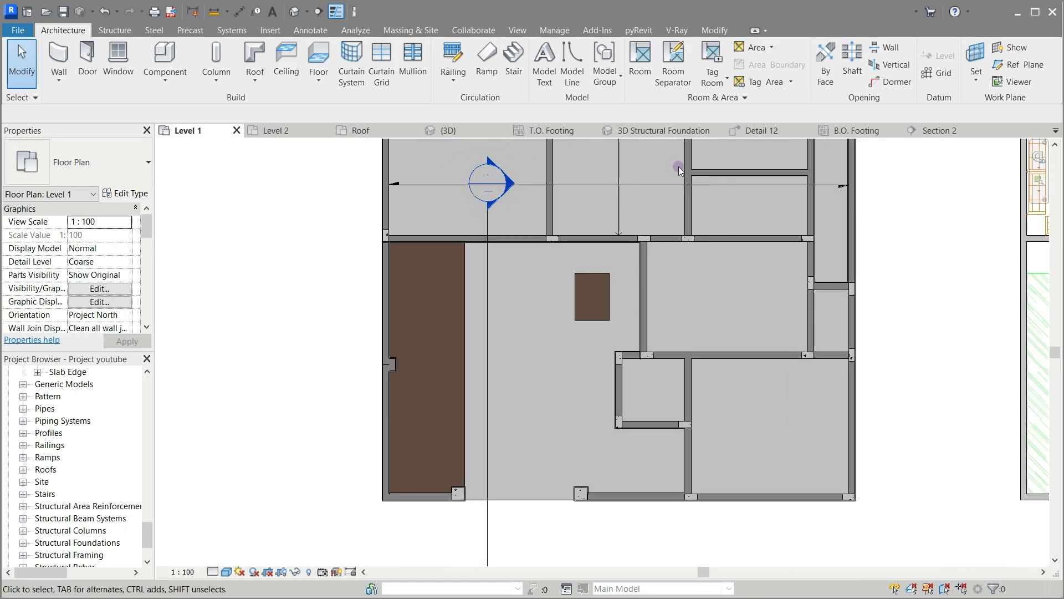
pyautogui.click(456, 133)
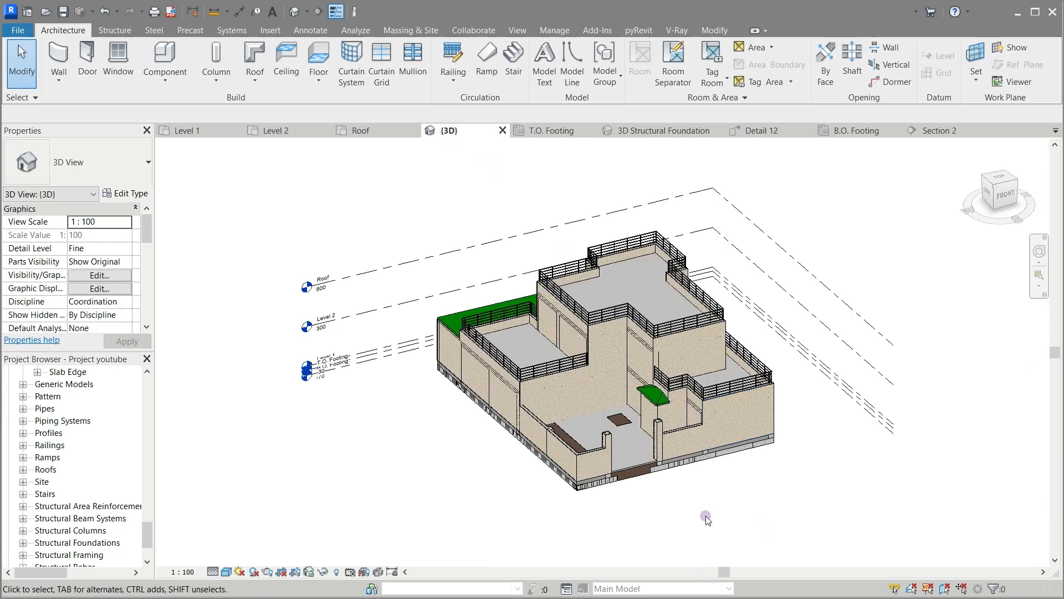
pyautogui.scroll(5, 705, 519)
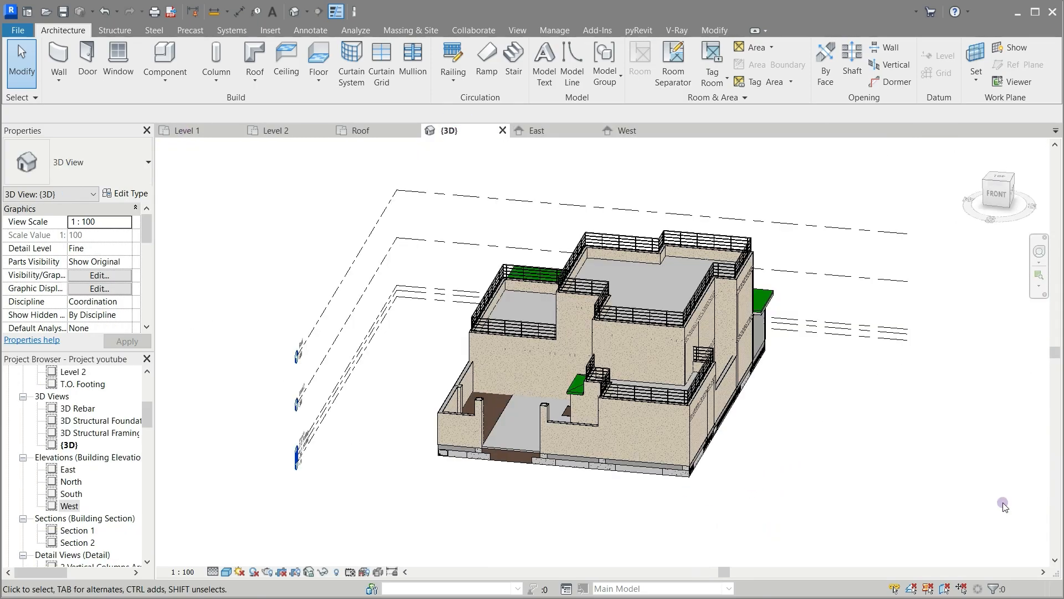
pyautogui.keyDown('shift'); pyautogui.moveTo(1005, 506); pyautogui.dragTo(1026, 513, button='middle'); pyautogui.keyUp('shift')
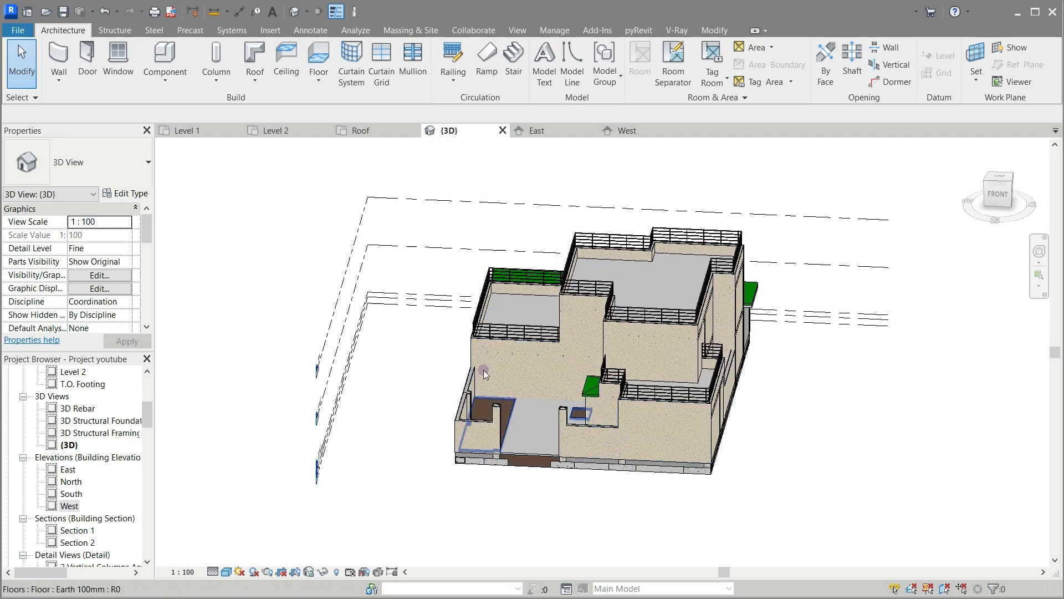
# Step: Open the Concrete 100mm garage floor's boundary sketch for editing in the Level 1 plan
pyautogui.click(197, 132)
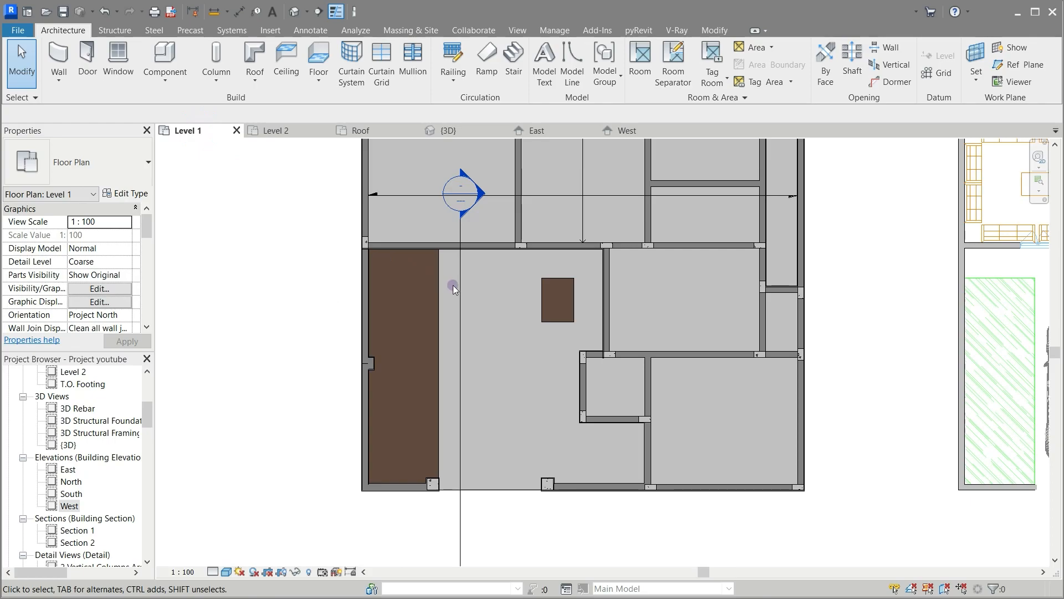
pyautogui.scroll(2, 424, 277)
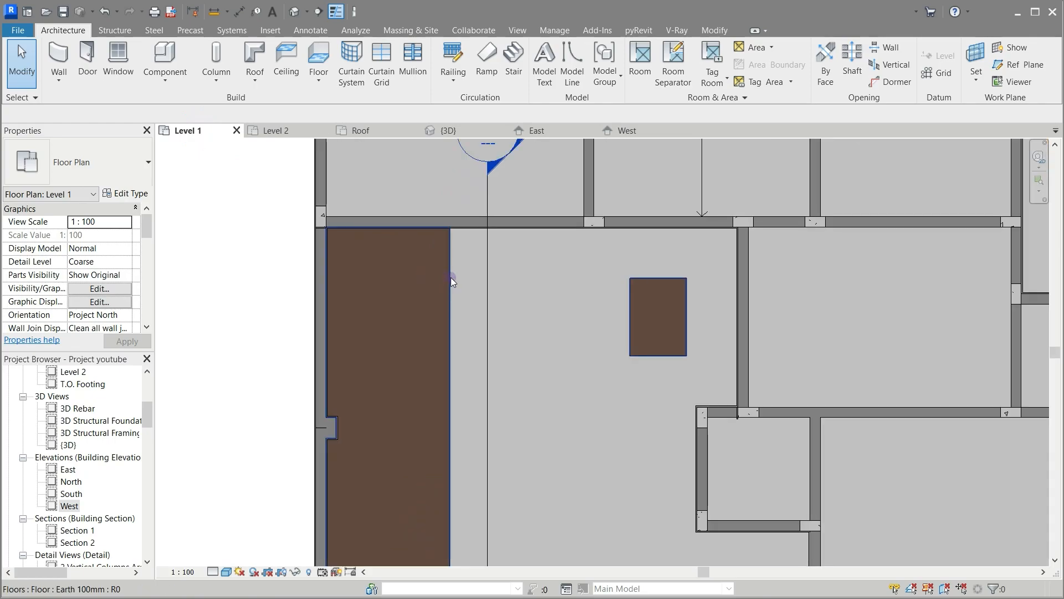
pyautogui.click(657, 275)
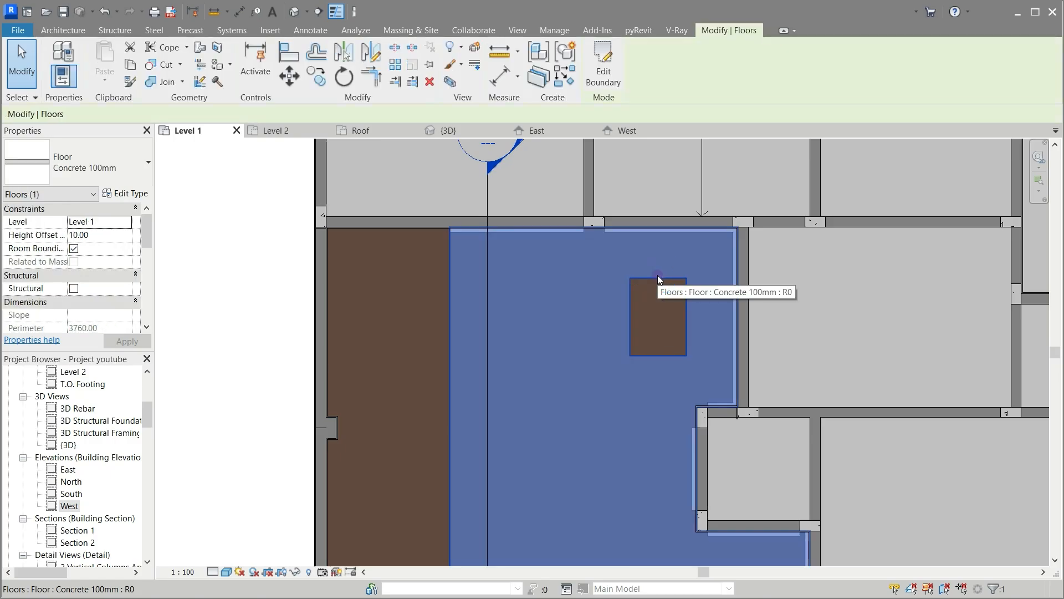
pyautogui.click(599, 83)
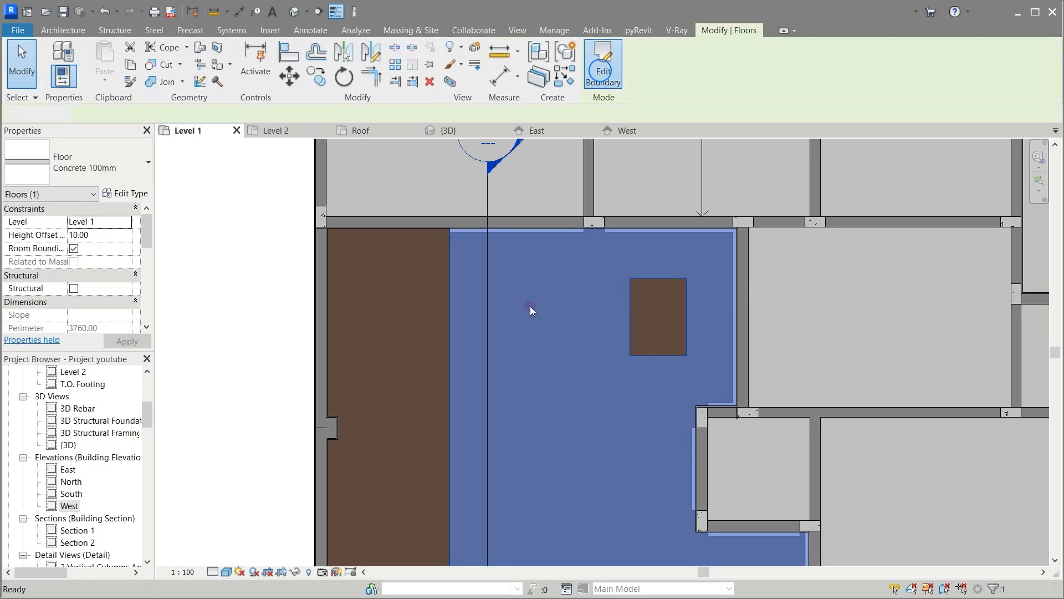
pyautogui.scroll(3, 408, 232)
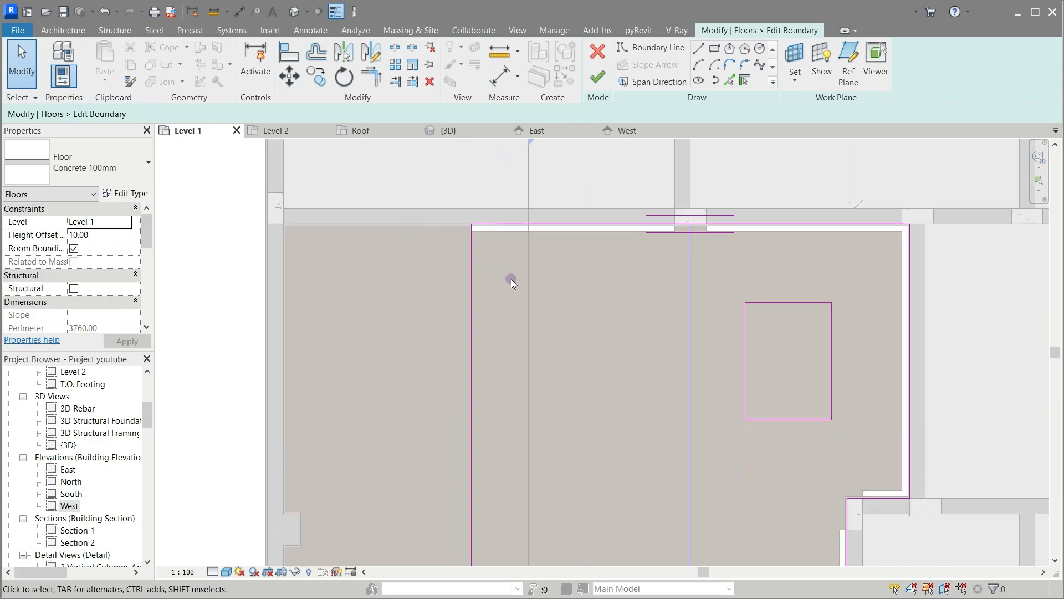
# Step: Draw a horizontal boundary line 240 long from the garage floor's garden-side edge to the outer wall, aligned with the opening's upper edge
pyautogui.click(698, 49)
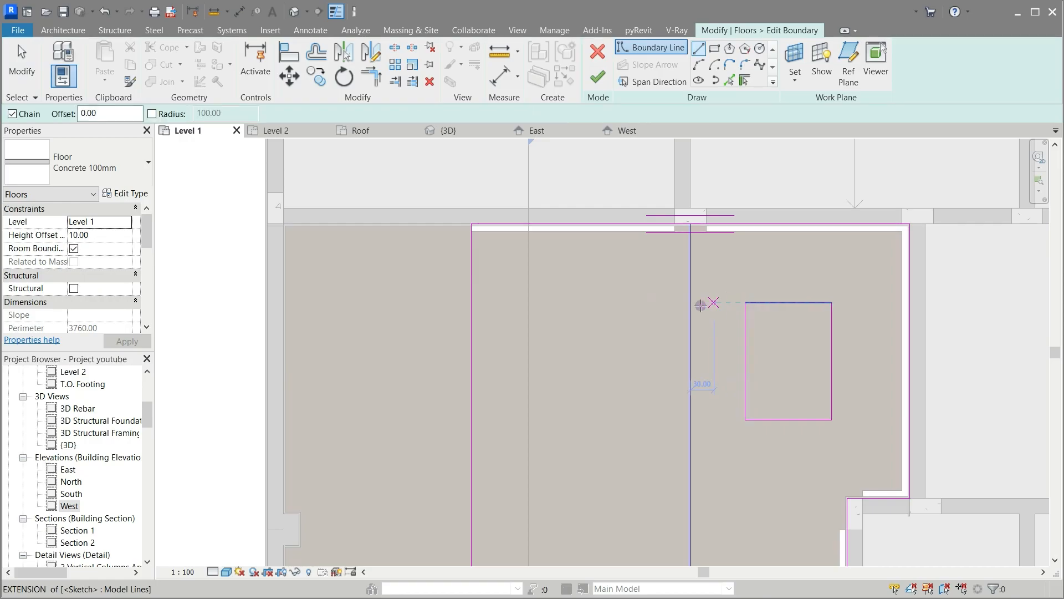
pyautogui.click(471, 302)
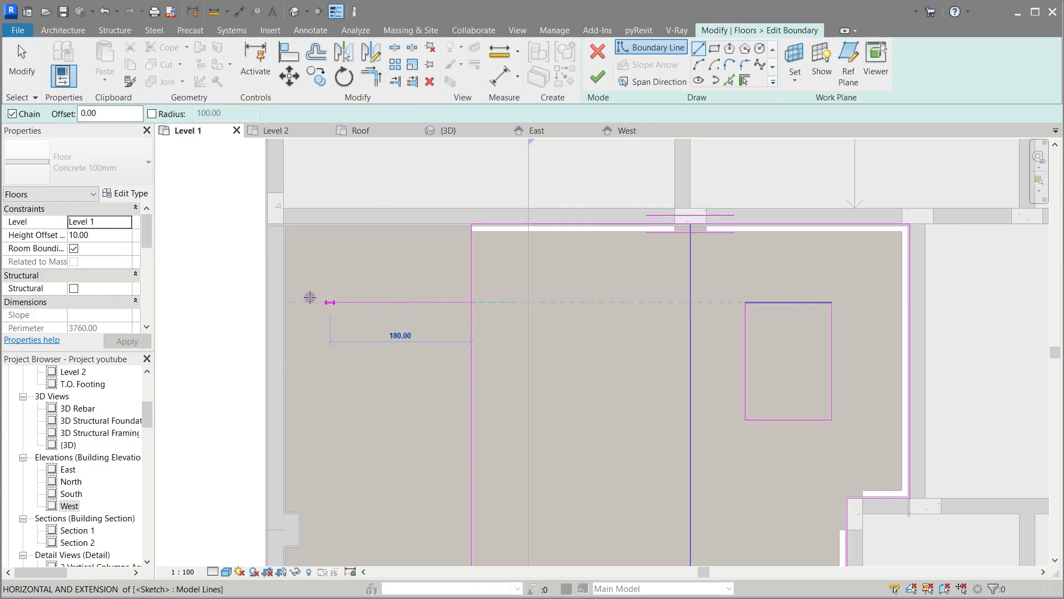
pyautogui.scroll(3, 297, 293)
pyautogui.scroll(2, 297, 293)
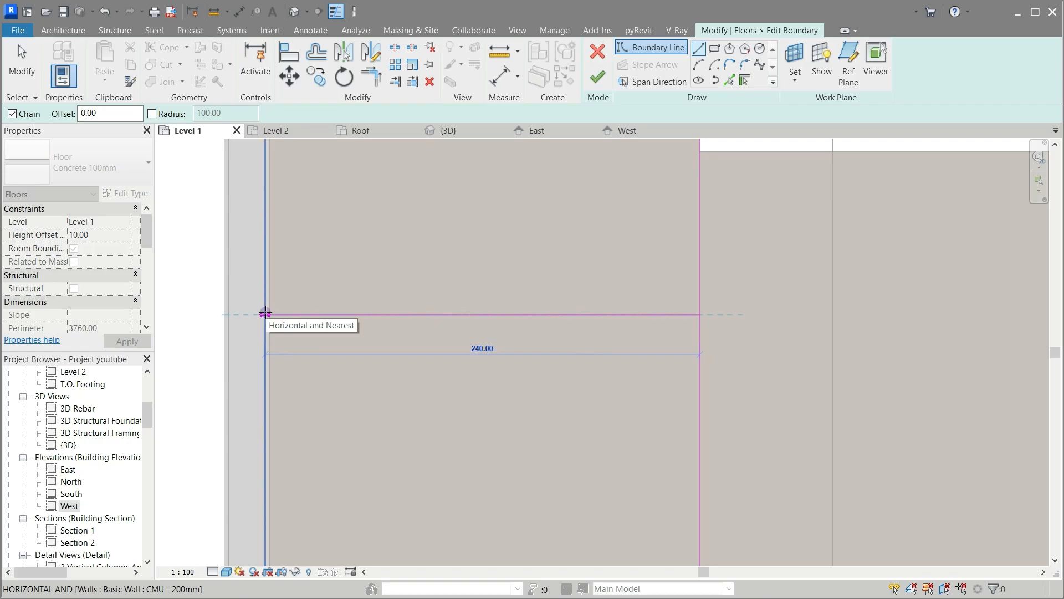
pyautogui.click(265, 314)
pyautogui.press('Escape')
pyautogui.press('Escape')
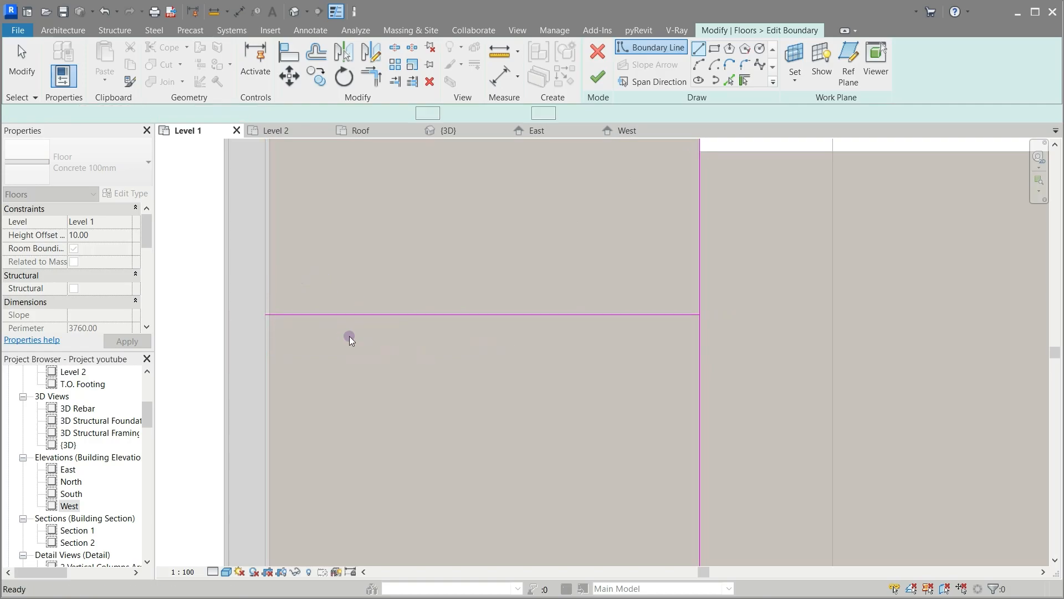
# Step: Trim the new horizontal line and the garden-side boundary line to a corner, keeping the vertical line's lower part
pyautogui.scroll(-3, 350, 337)
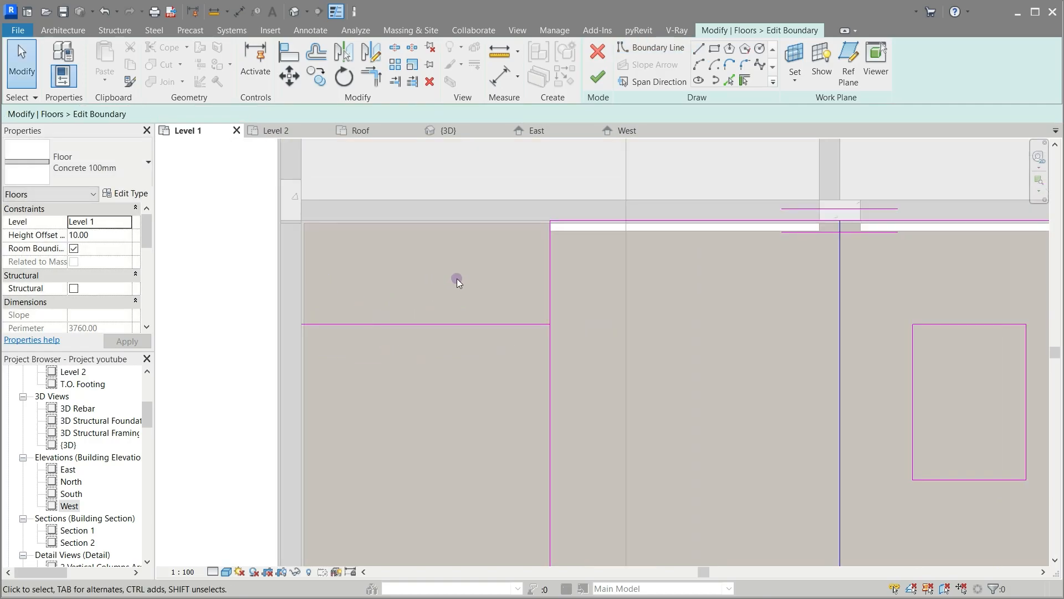
pyautogui.click(373, 82)
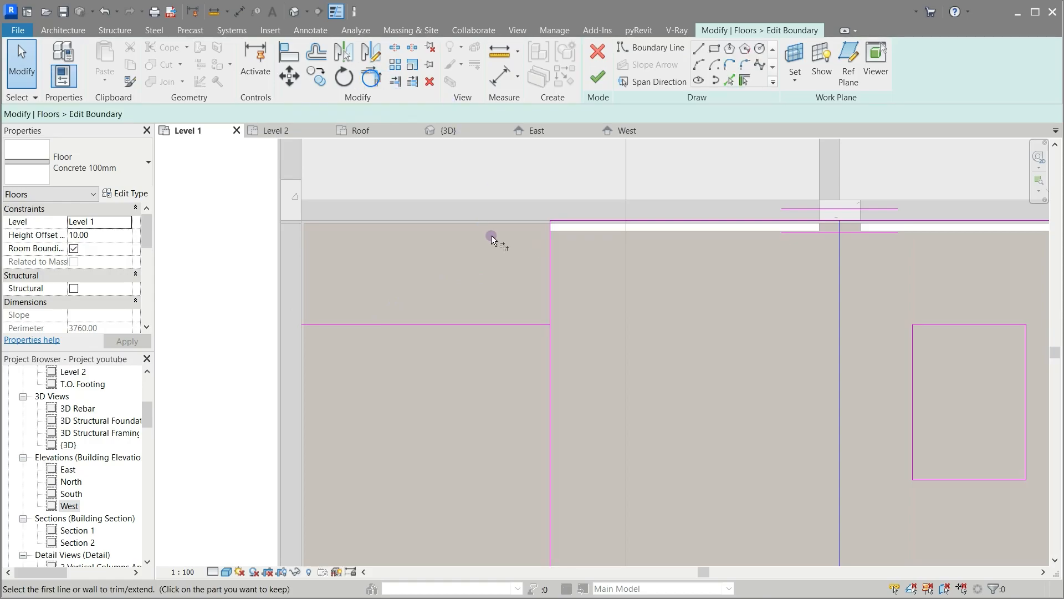
pyautogui.click(493, 323)
pyautogui.click(550, 347)
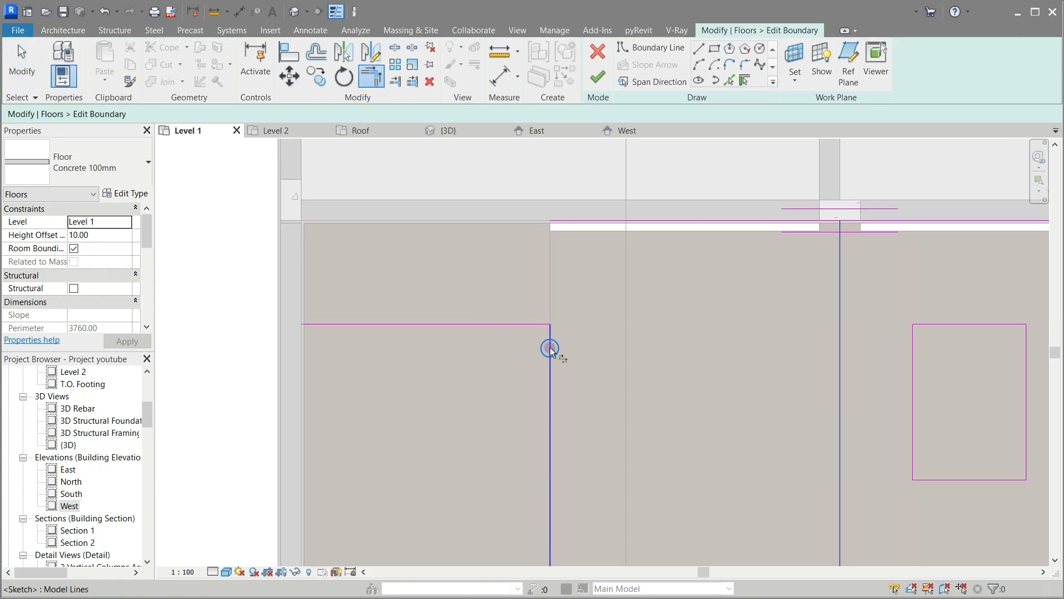
# Step: Add a boundary line to the concrete floor along the garden-side inner face of the outer wall, picking its existing edge
pyautogui.press('Escape')
pyautogui.press('Escape')
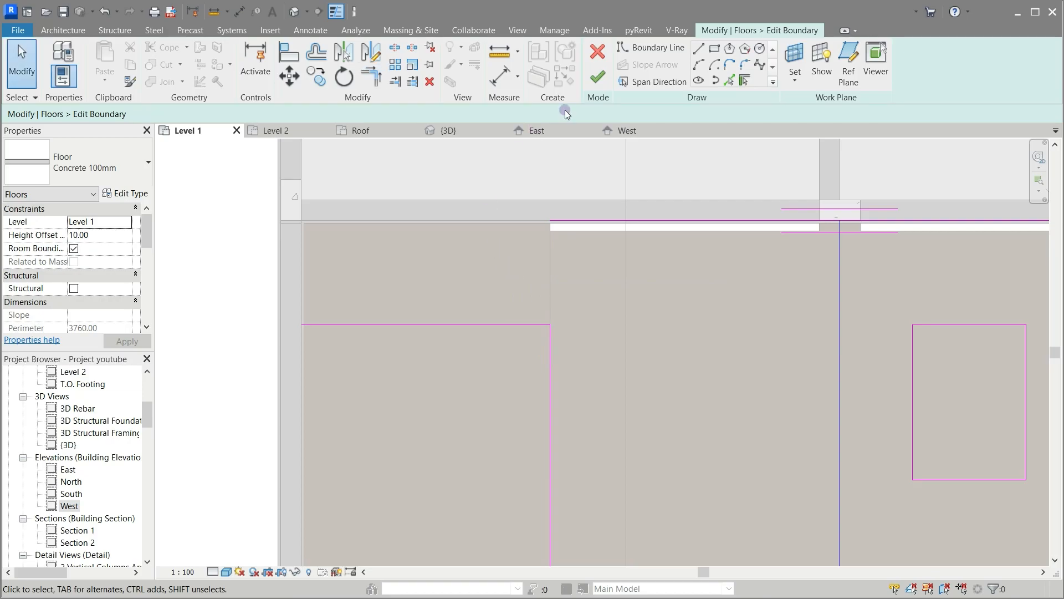
pyautogui.click(729, 82)
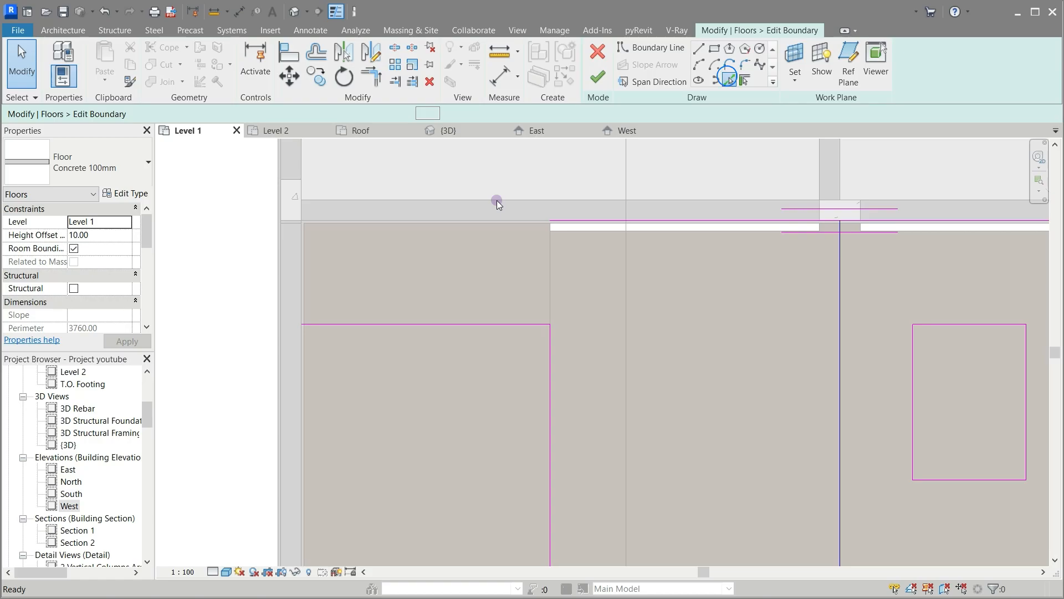
pyautogui.click(304, 281)
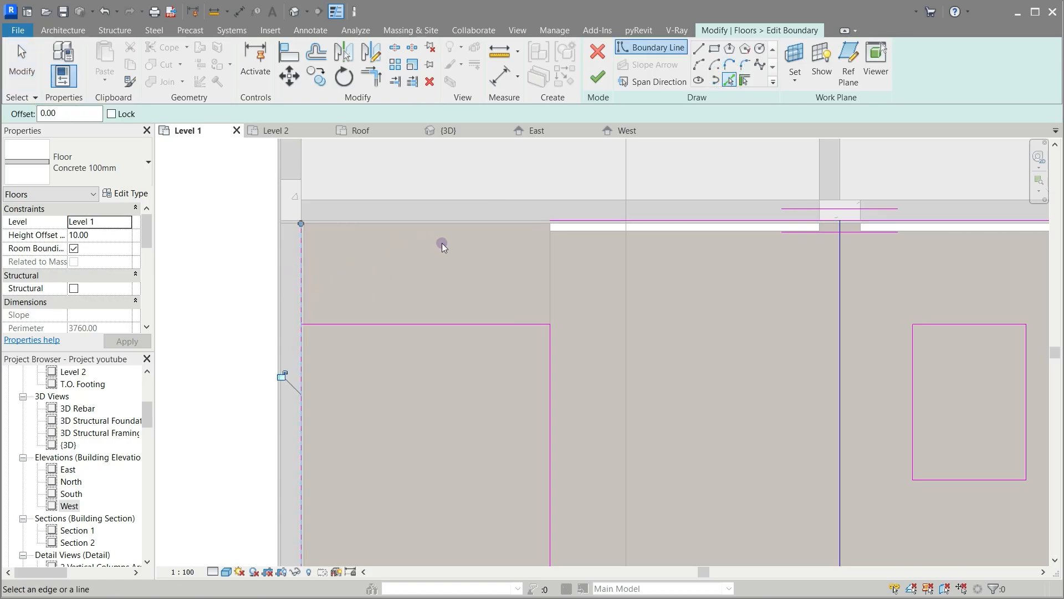
pyautogui.press('Escape')
pyautogui.press('Escape')
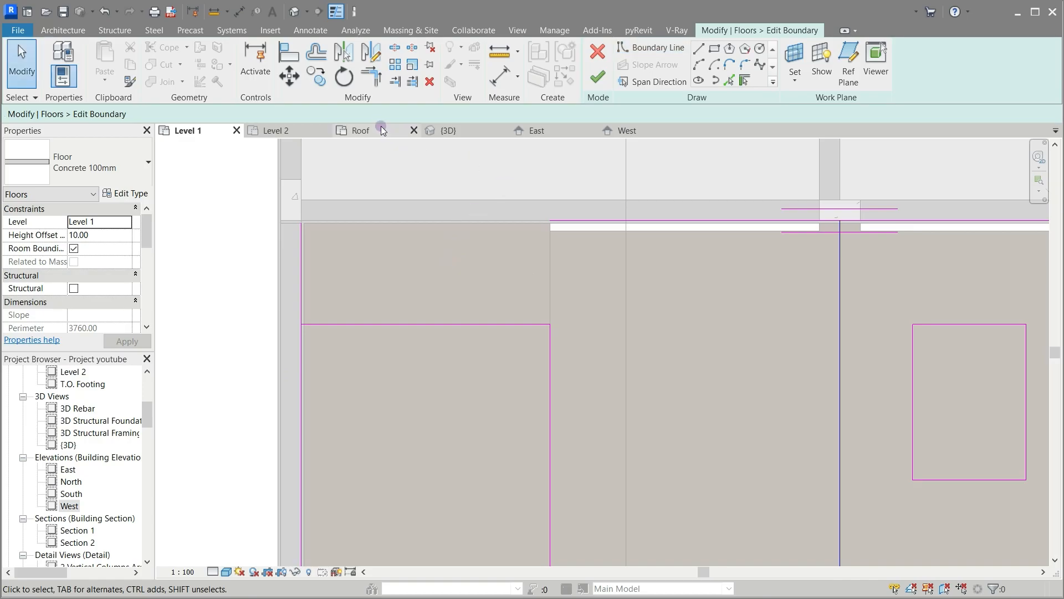
# Step: Trim the wall-side boundary line to corners with the new horizontal line and with the floor's upper boundary line
pyautogui.click(371, 78)
pyautogui.click(302, 261)
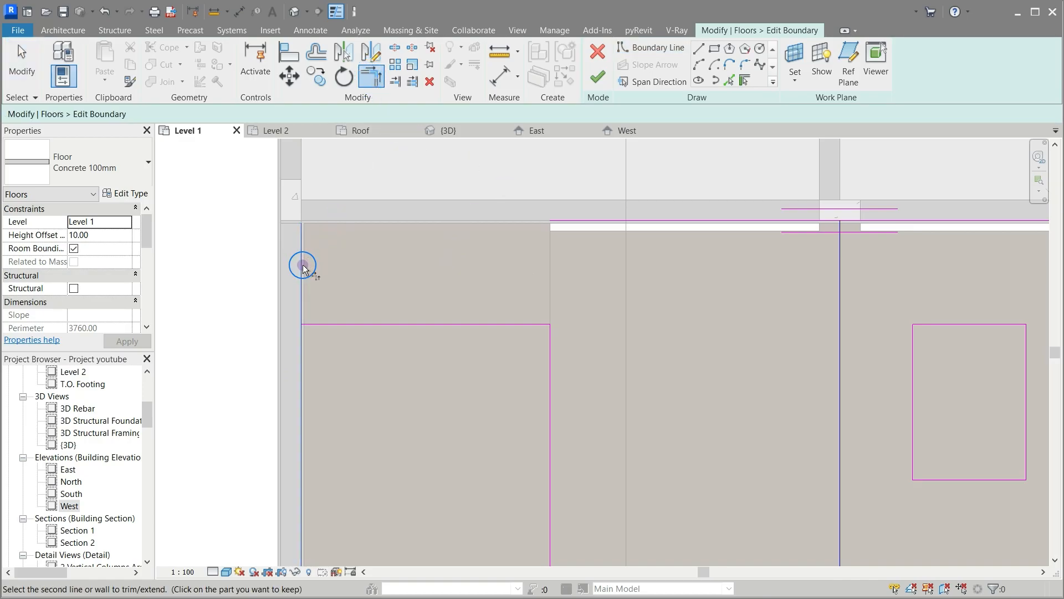
pyautogui.click(397, 321)
pyautogui.click(303, 269)
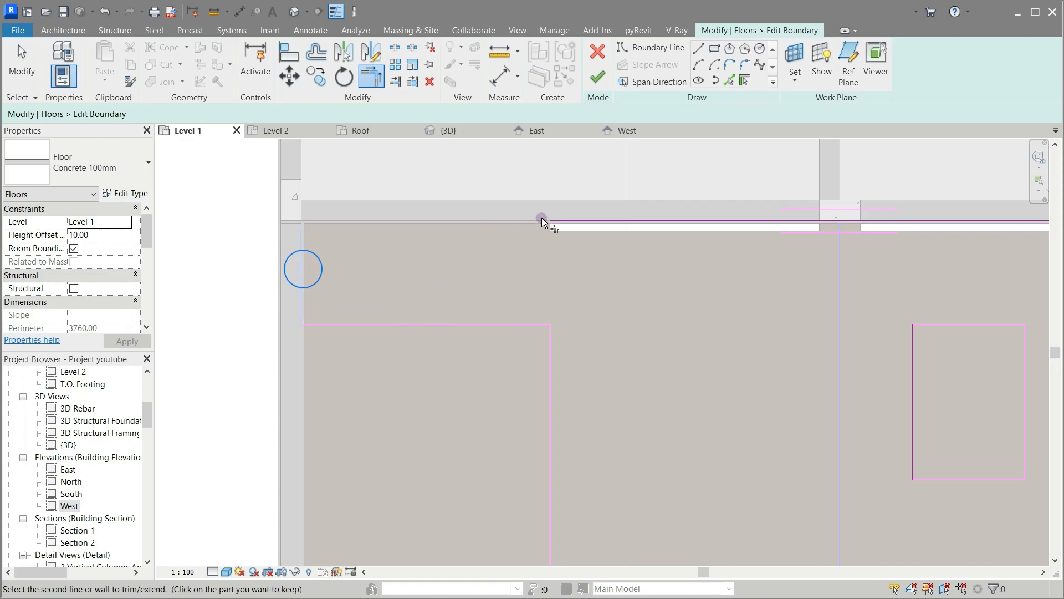
pyautogui.click(576, 216)
# Step: Finish the concrete floor's boundary sketch without attaching the walls to its bottom, and deselect the floor
pyautogui.click(598, 88)
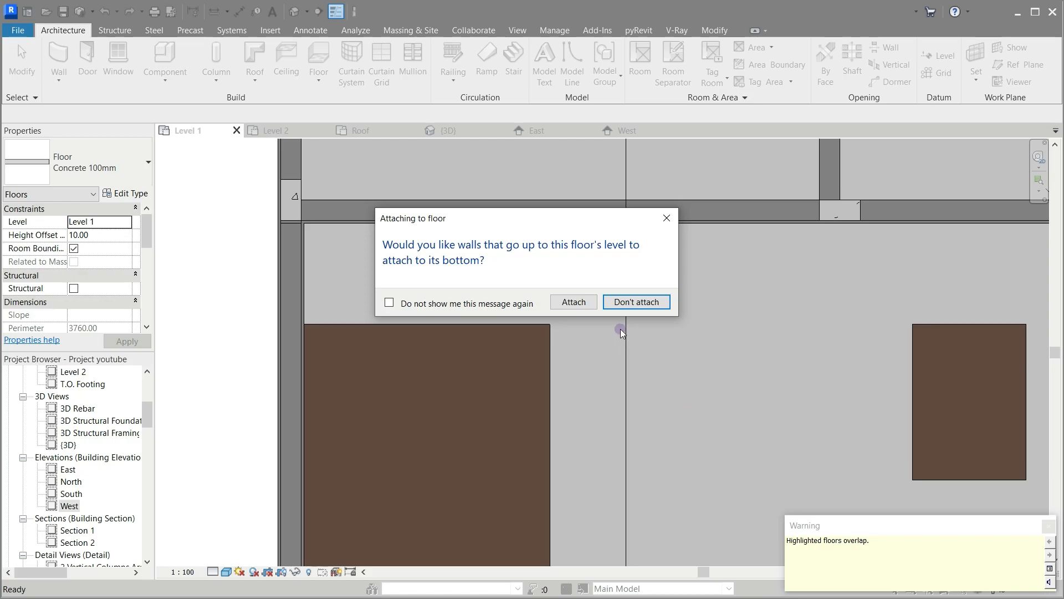
pyautogui.click(624, 303)
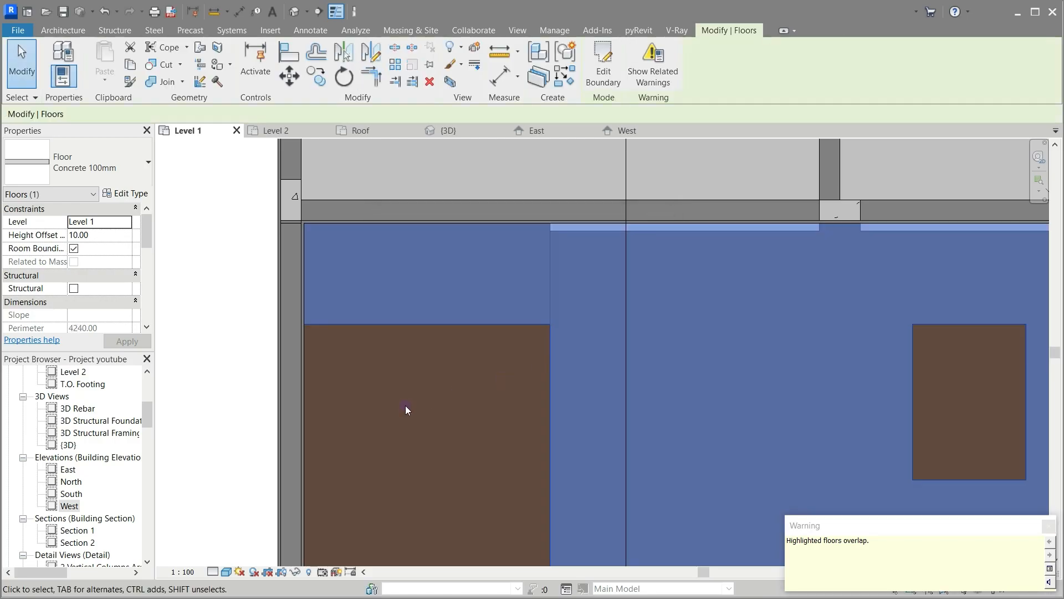
pyautogui.click(397, 403)
pyautogui.click(535, 385)
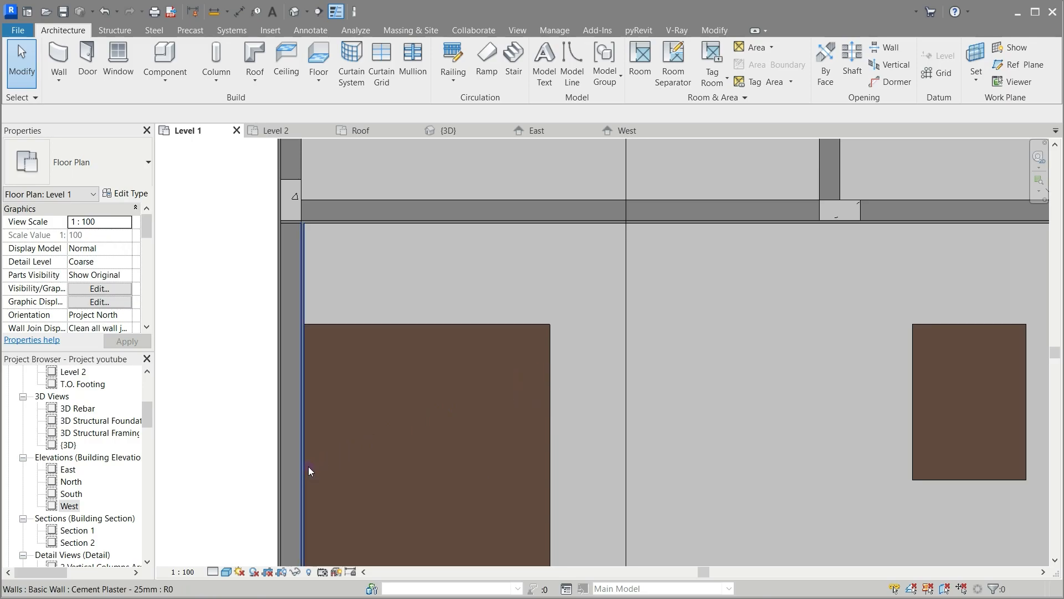
# Step: Open the Earth 100mm garden floor's boundary sketch for editing in the Level 1 plan
pyautogui.press('Tab')
pyautogui.scroll(-5, 499, 272)
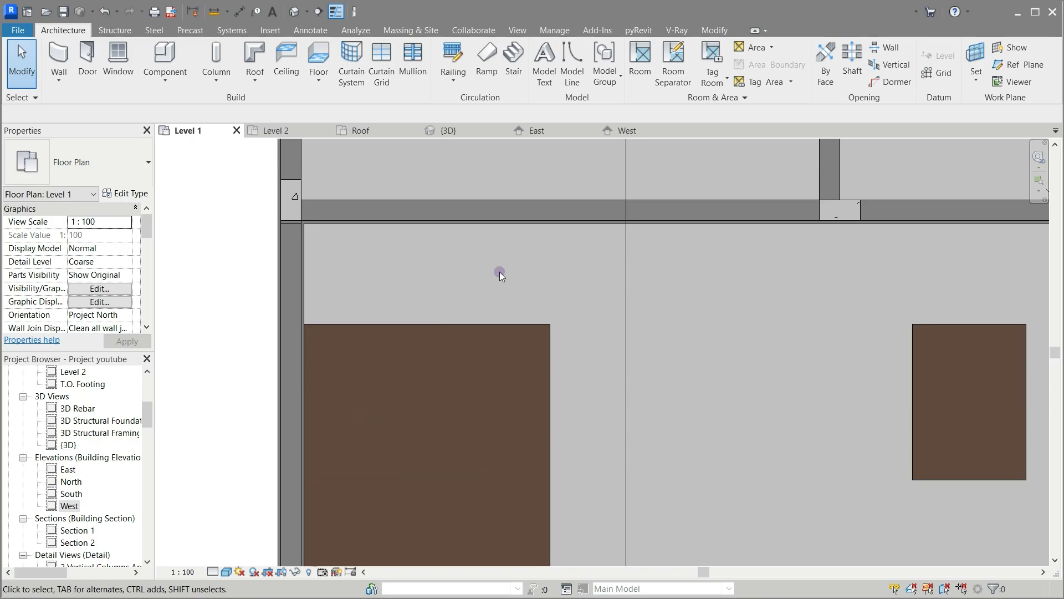
pyautogui.scroll(-3, 411, 281)
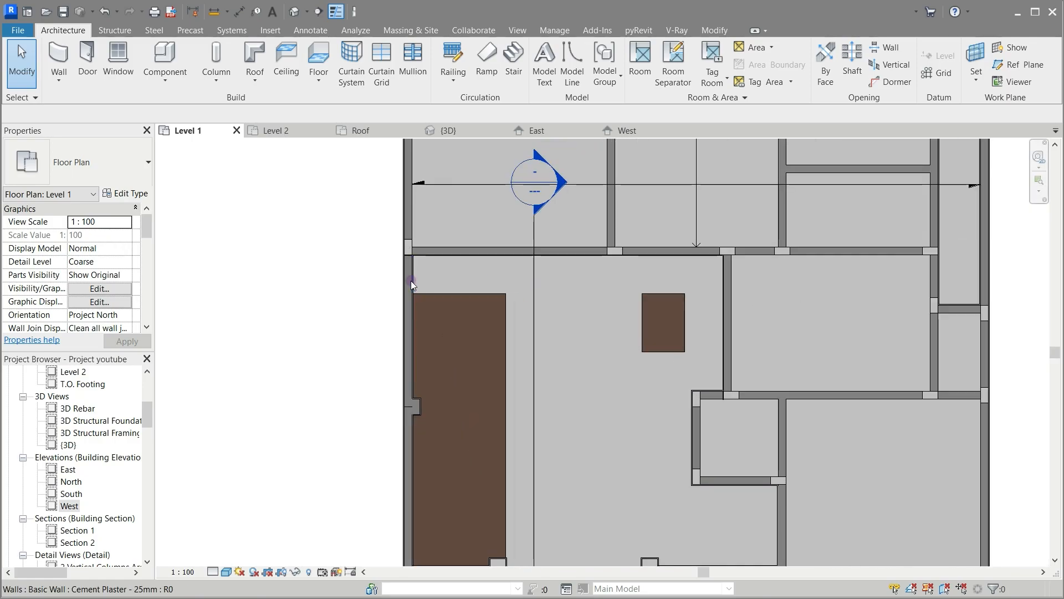
pyautogui.scroll(5, 454, 450)
pyautogui.scroll(2, 449, 454)
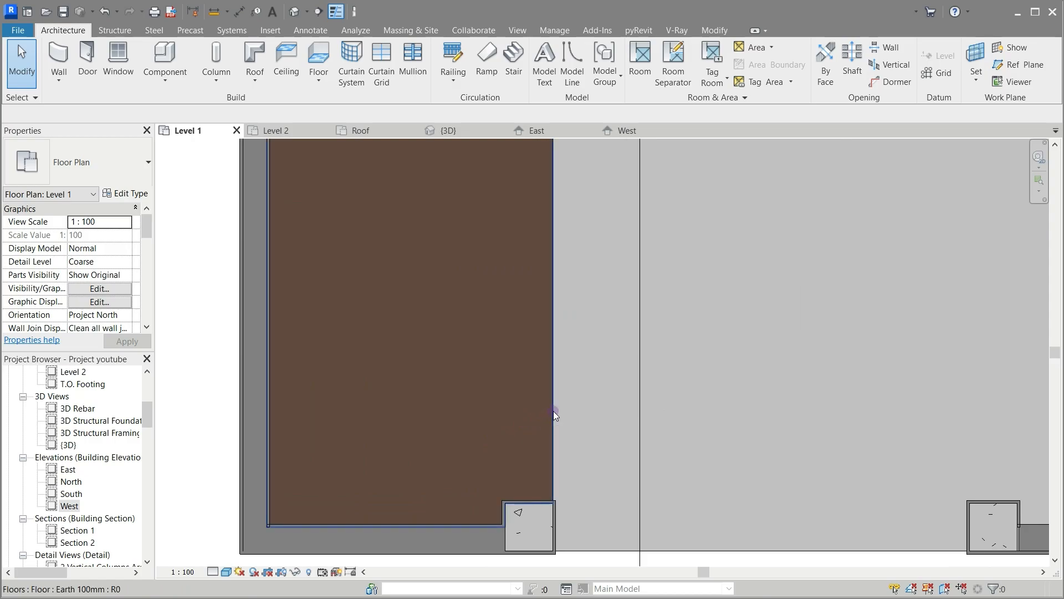
pyautogui.click(456, 523)
pyautogui.scroll(-3, 462, 536)
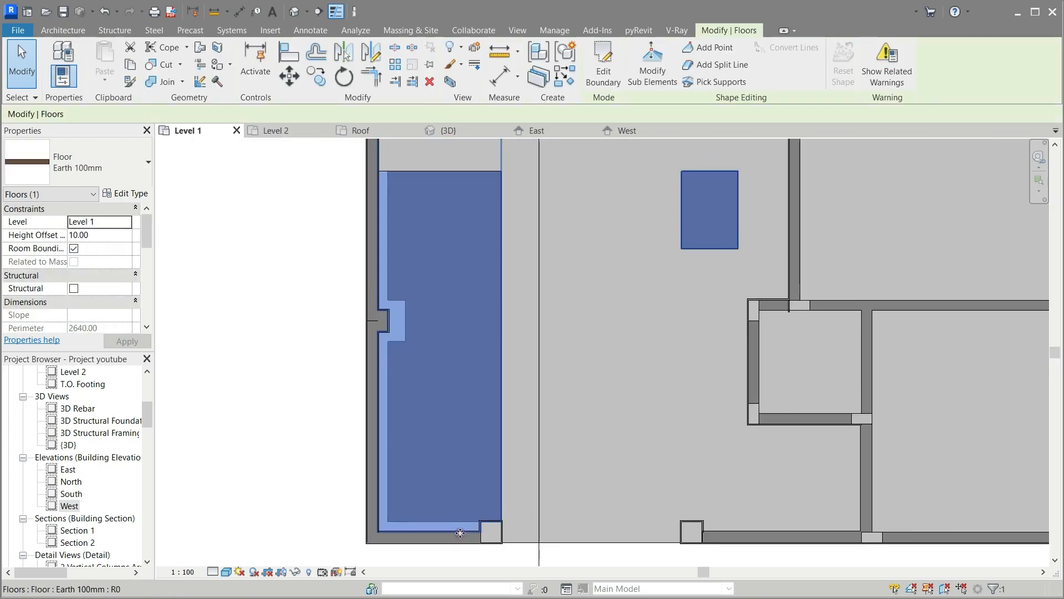
pyautogui.scroll(-1, 460, 533)
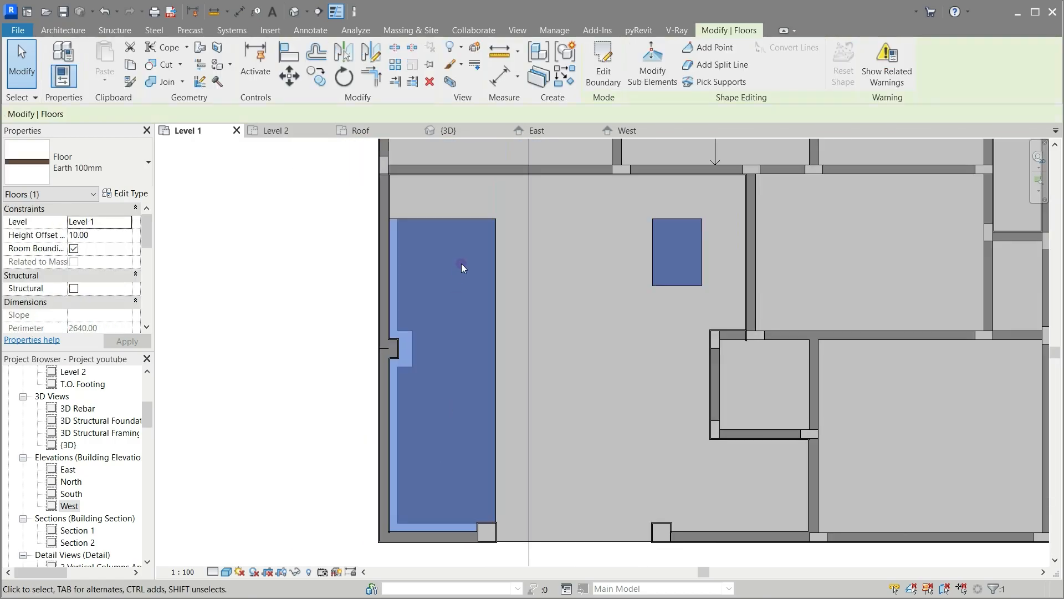
pyautogui.click(604, 61)
# Step: Move the garden's upper boundary line down to the concrete extension's edge and finish the sketch without attaching walls
pyautogui.scroll(4, 467, 187)
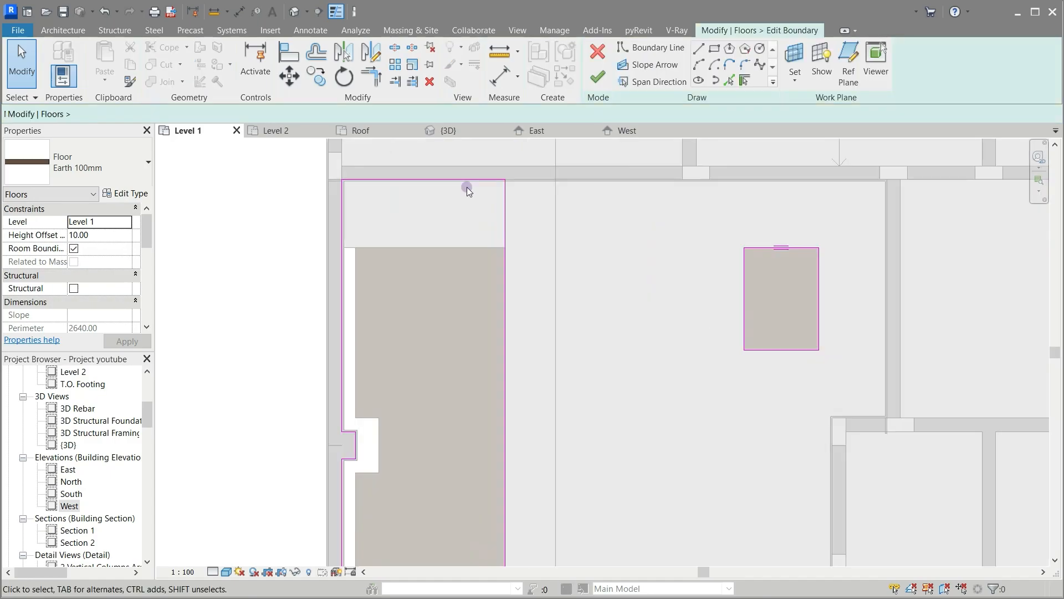
pyautogui.click(449, 166)
pyautogui.moveTo(437, 166); pyautogui.dragTo(429, 268)
pyautogui.click(598, 77)
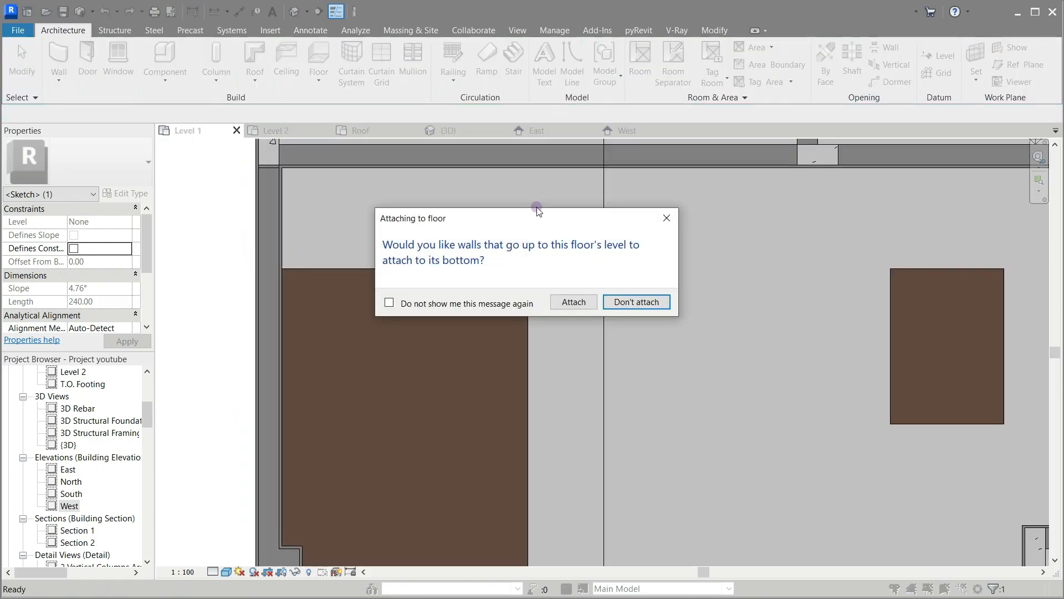
pyautogui.click(624, 301)
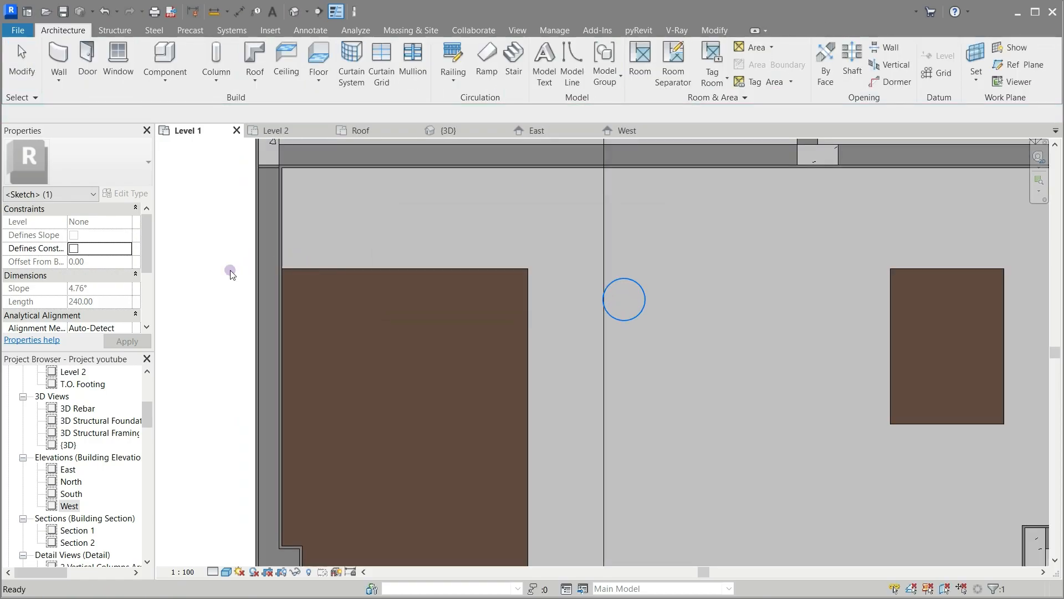
pyautogui.click(221, 269)
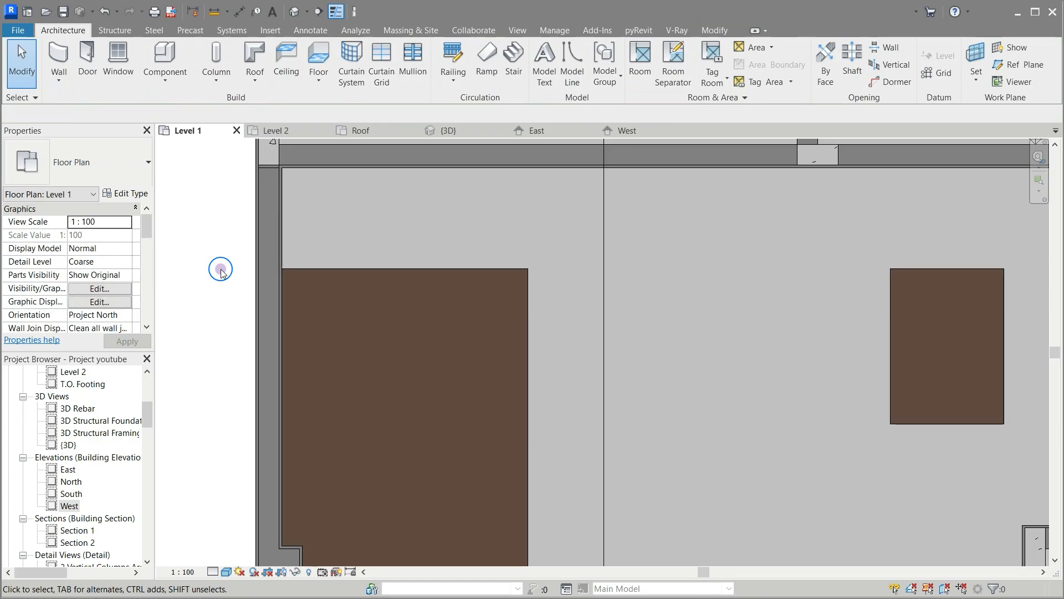
# Step: Check the floors in the {3D} view and start a new architectural floor in the Roof plan
pyautogui.scroll(-5, 421, 207)
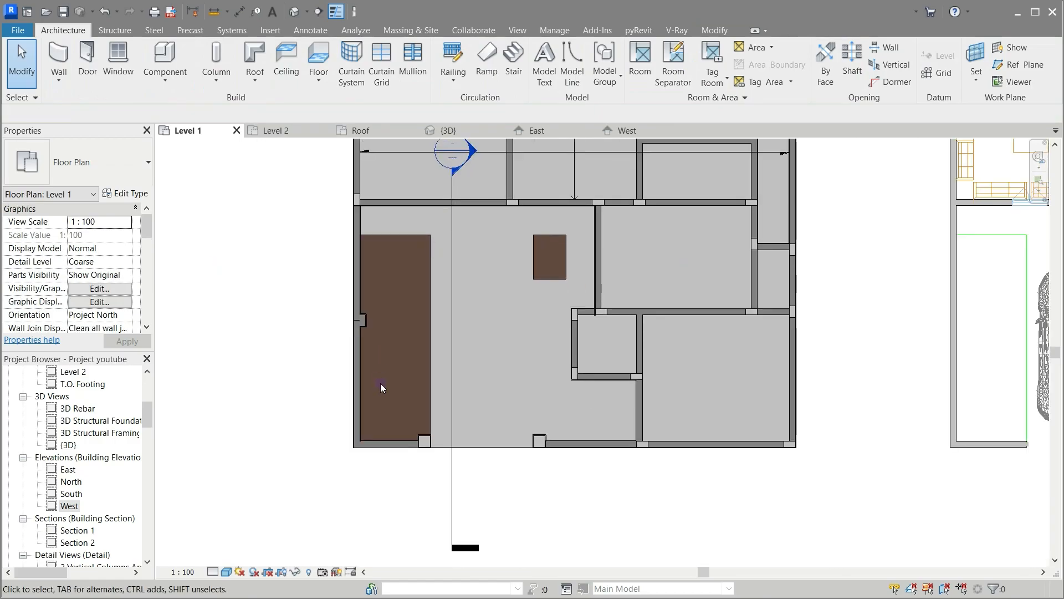
pyautogui.scroll(-2, 361, 484)
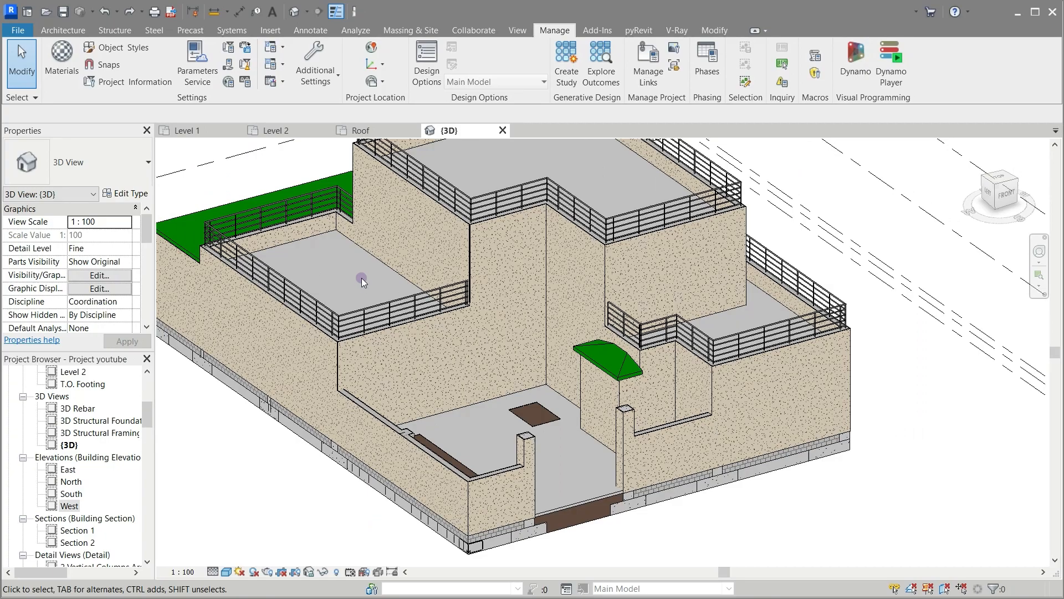
pyautogui.click(361, 277)
pyautogui.click(63, 32)
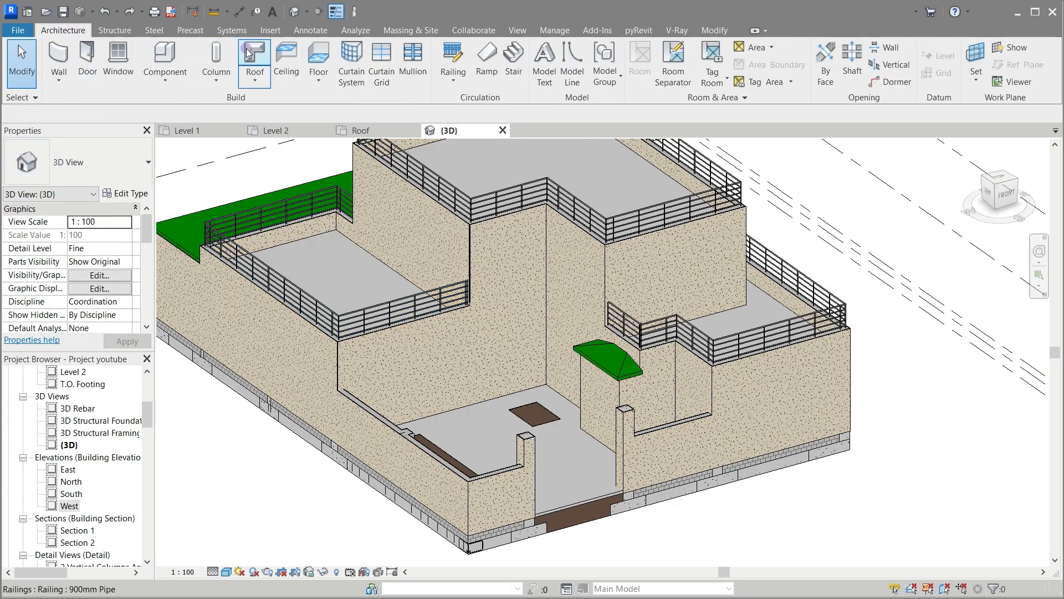
pyautogui.click(387, 133)
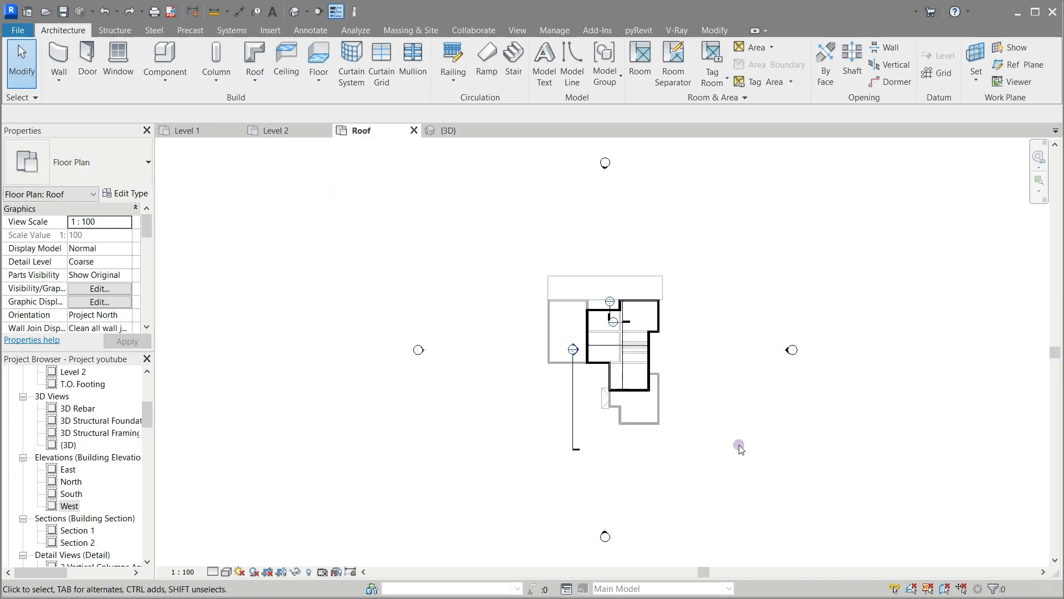
pyautogui.scroll(5, 619, 353)
pyautogui.scroll(3, 619, 353)
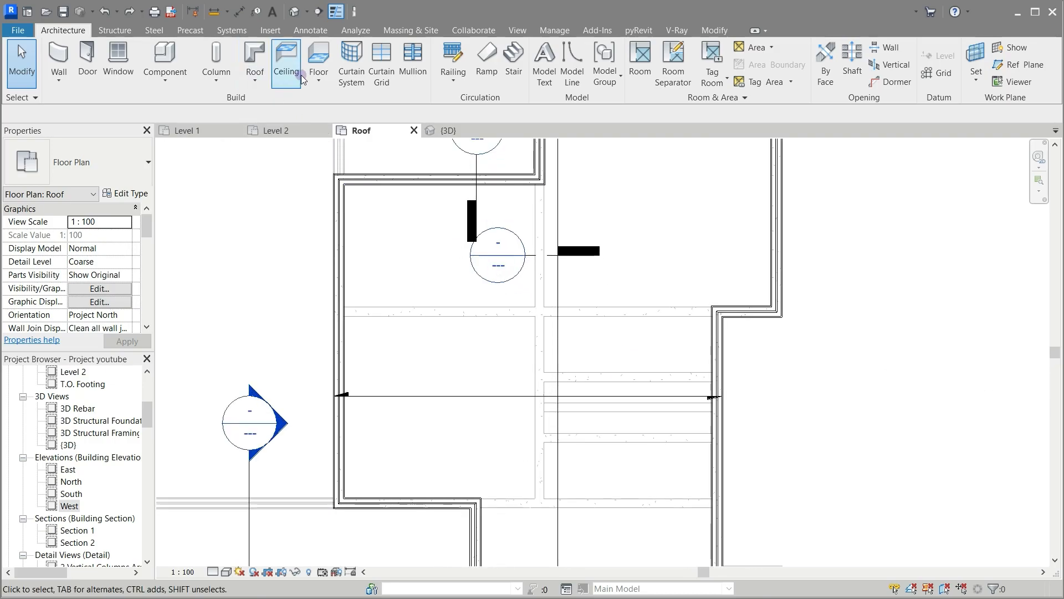
pyautogui.click(308, 89)
pyautogui.click(291, 104)
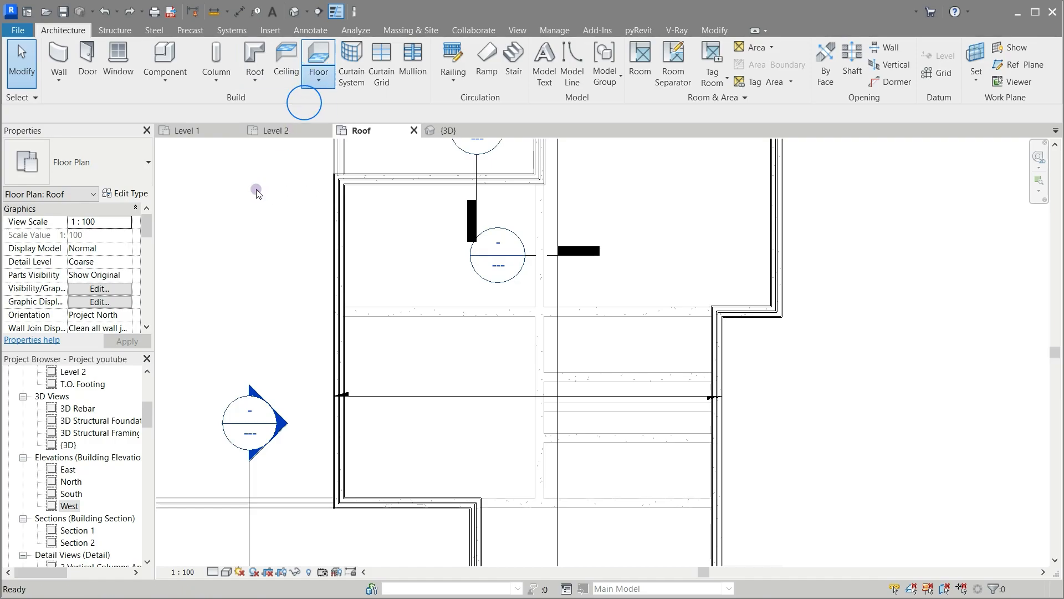
# Step: Duplicate the Earth 100mm floor type as Concrete Walkways 50mm
pyautogui.click(126, 193)
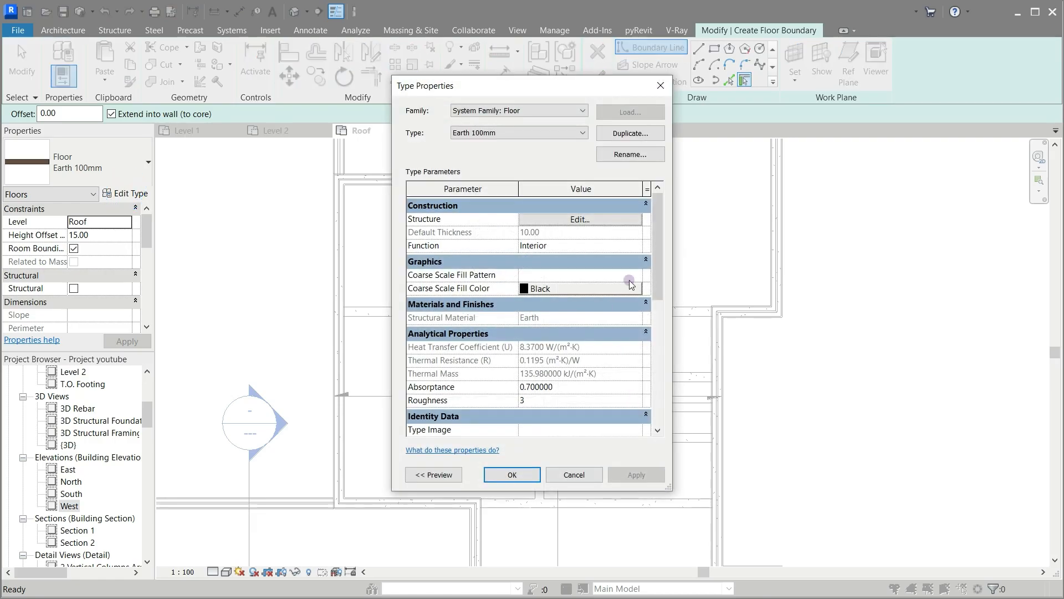
pyautogui.click(625, 133)
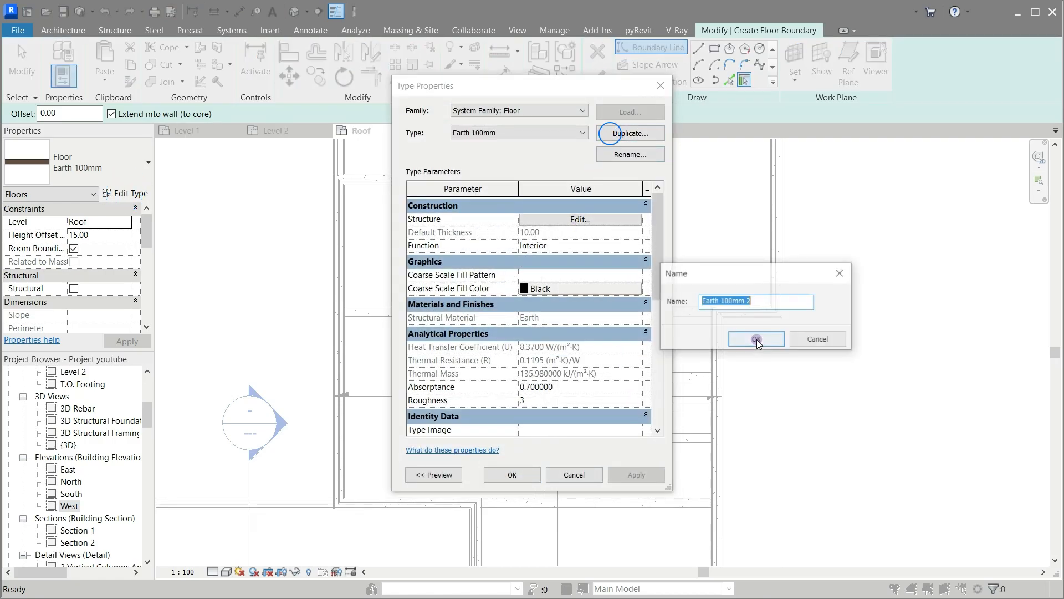
pyautogui.click(773, 304)
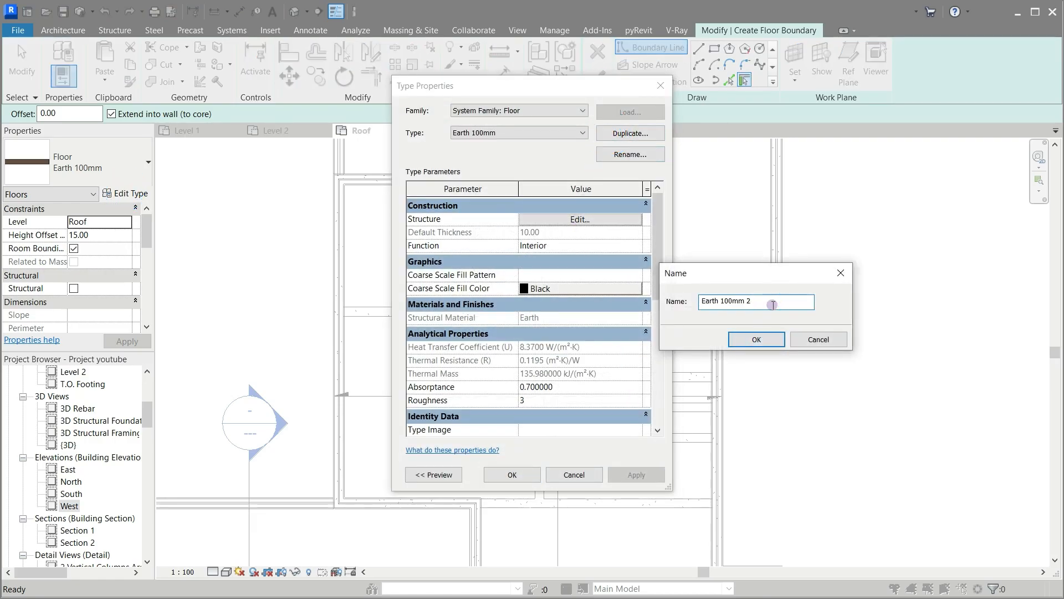
pyautogui.press('Left')
pyautogui.press('Left')
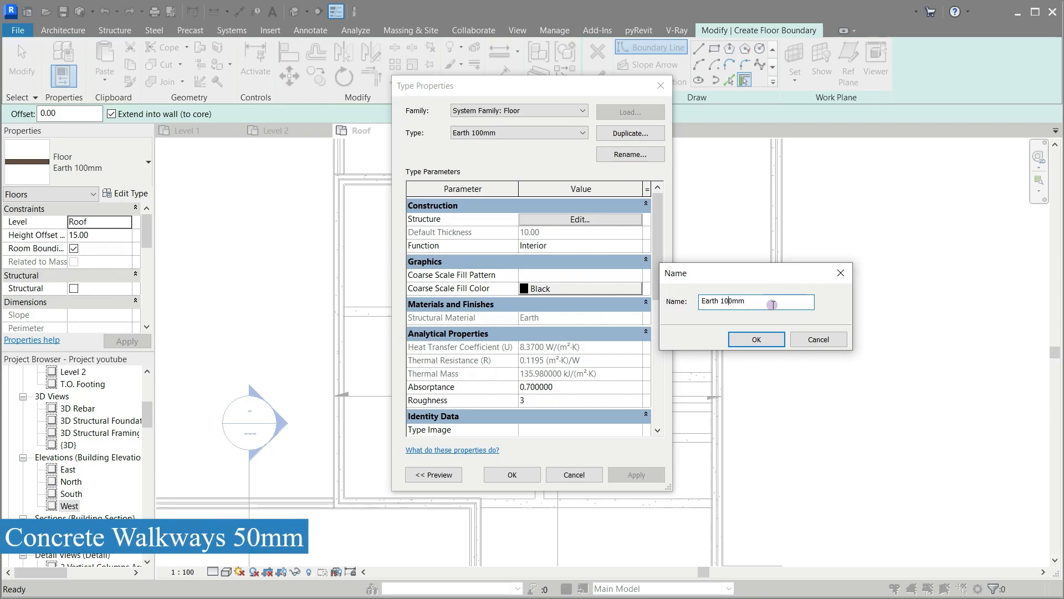
pyautogui.press('Left')
pyautogui.press('Left')
pyautogui.write('ys')
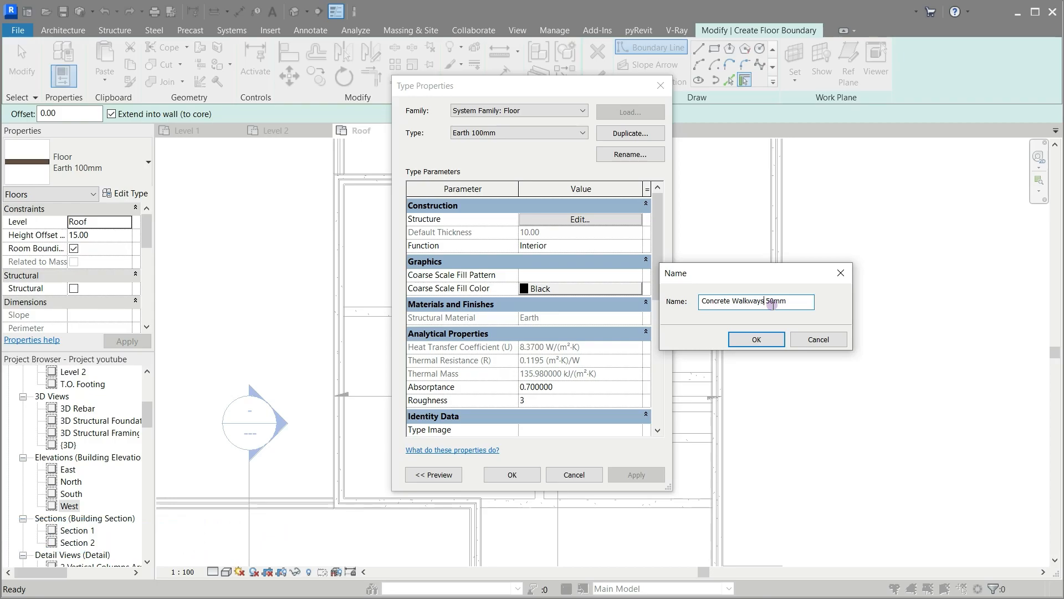
pyautogui.click(757, 339)
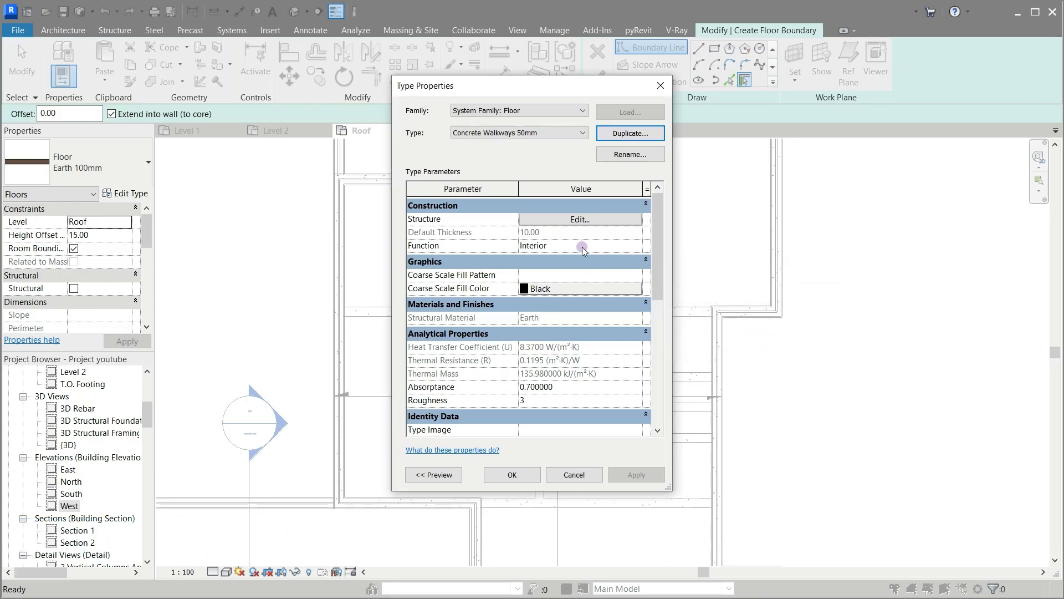
# Step: Set the Concrete Walkways 50mm floor type's function to Exterior
pyautogui.click(622, 246)
pyautogui.click(634, 246)
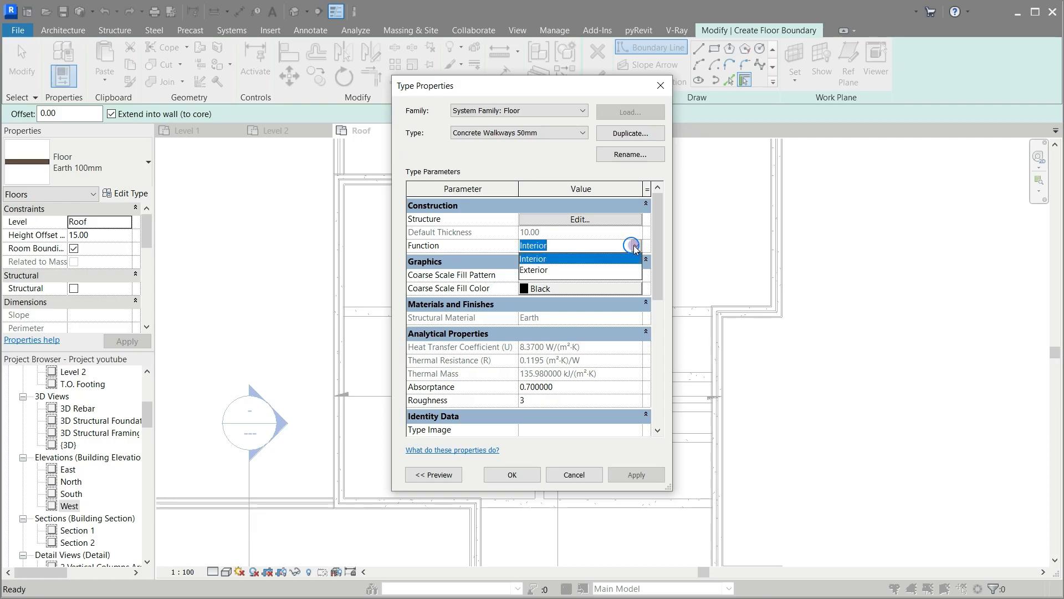
pyautogui.click(539, 269)
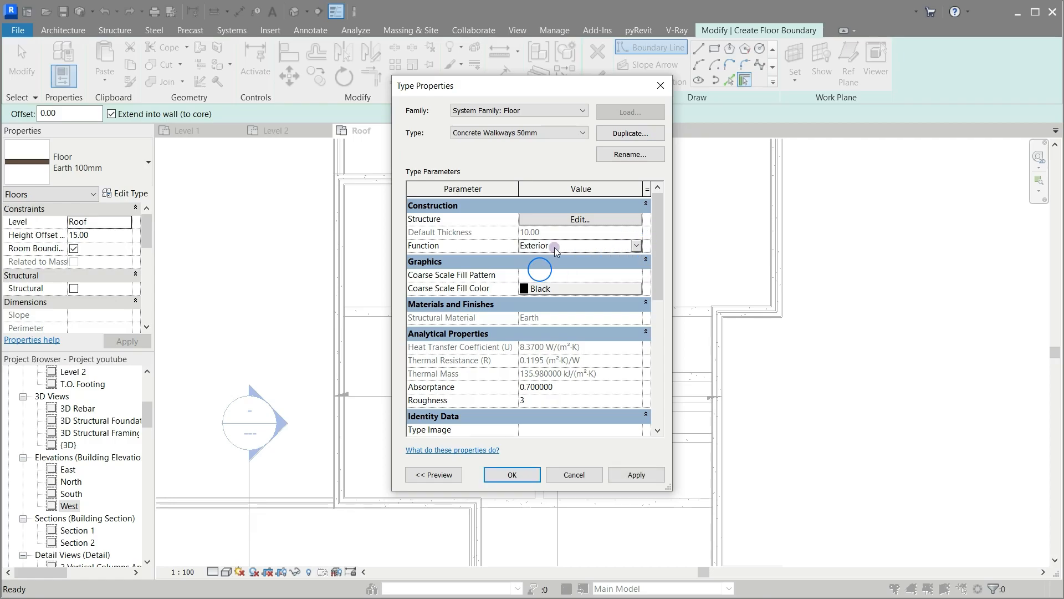
# Step: Set the thickness of the structure layer in the Concrete Walkways 50mm assembly to 5 cm
pyautogui.click(576, 219)
pyautogui.click(515, 230)
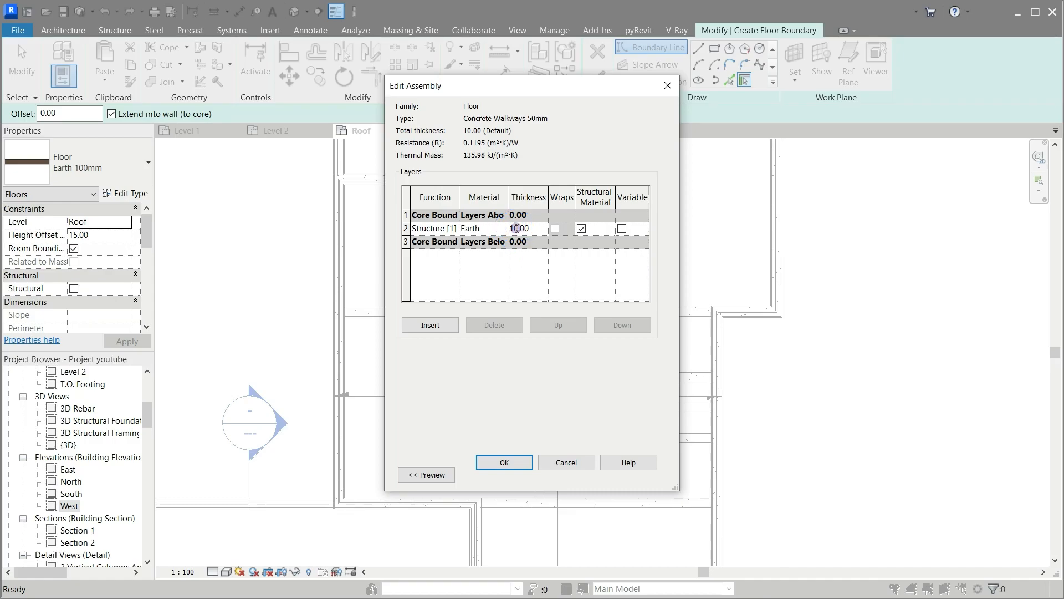
pyautogui.doubleClick(514, 227)
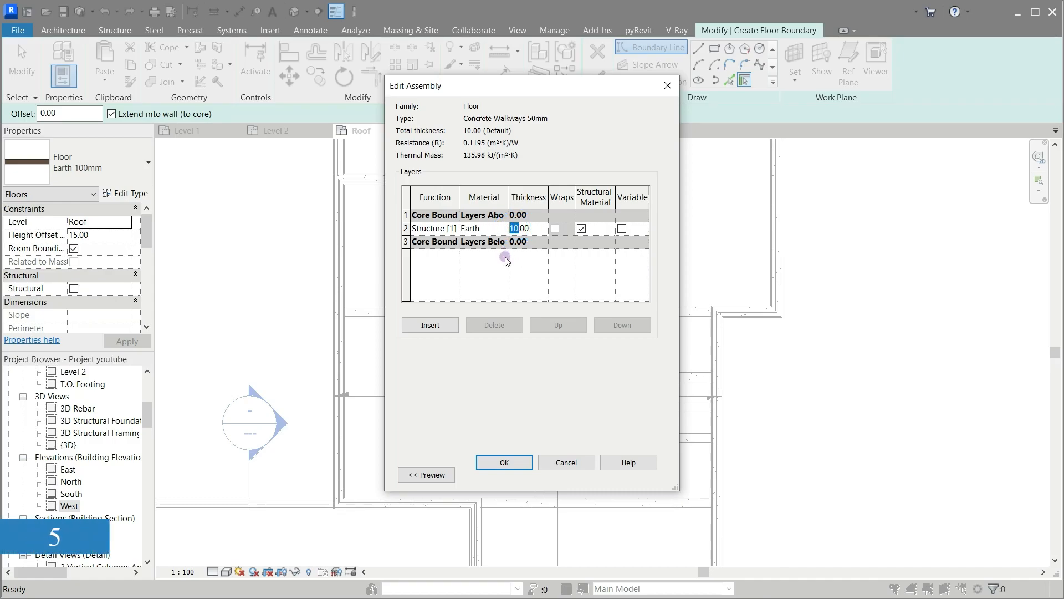
# Step: Search the materials for "walk" and add the Concrete, Walkway library material to the project for the structure layer
pyautogui.click(498, 228)
pyautogui.click(501, 229)
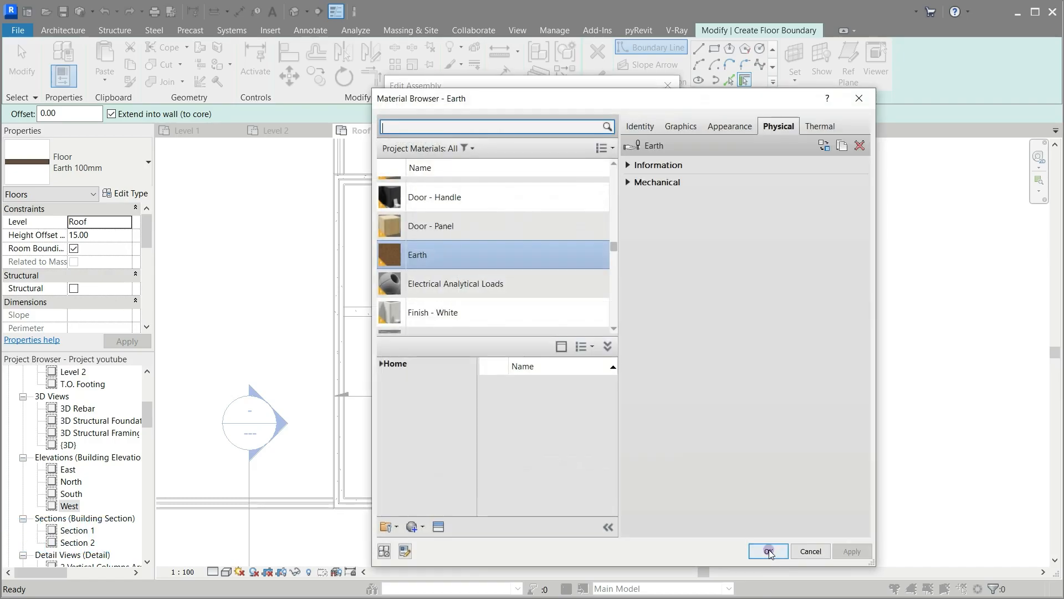
pyautogui.scroll(-1, 494, 219)
pyautogui.scroll(1, 495, 222)
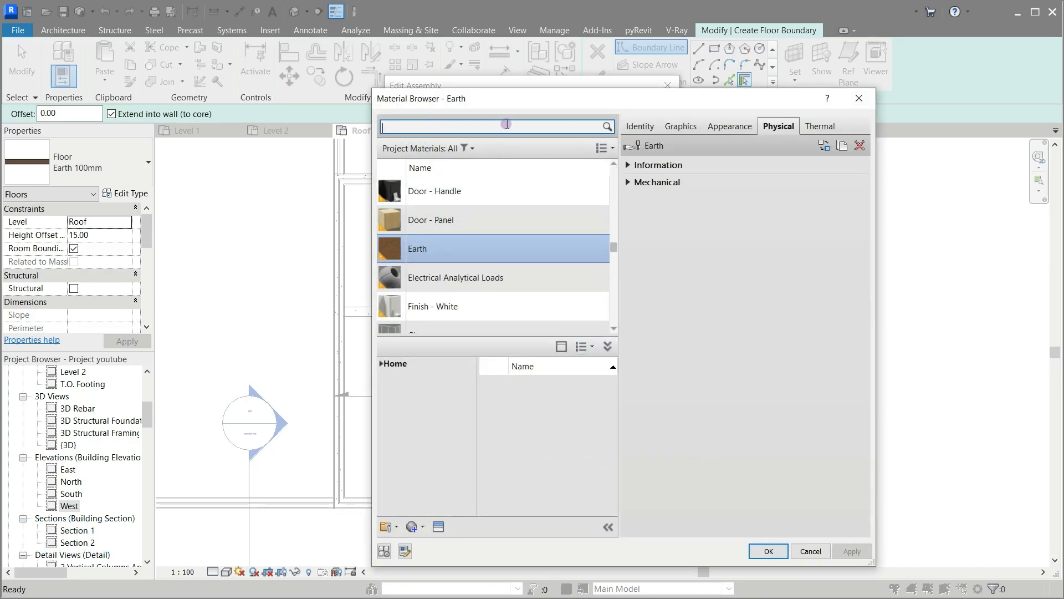
pyautogui.click(505, 128)
pyautogui.write('walk')
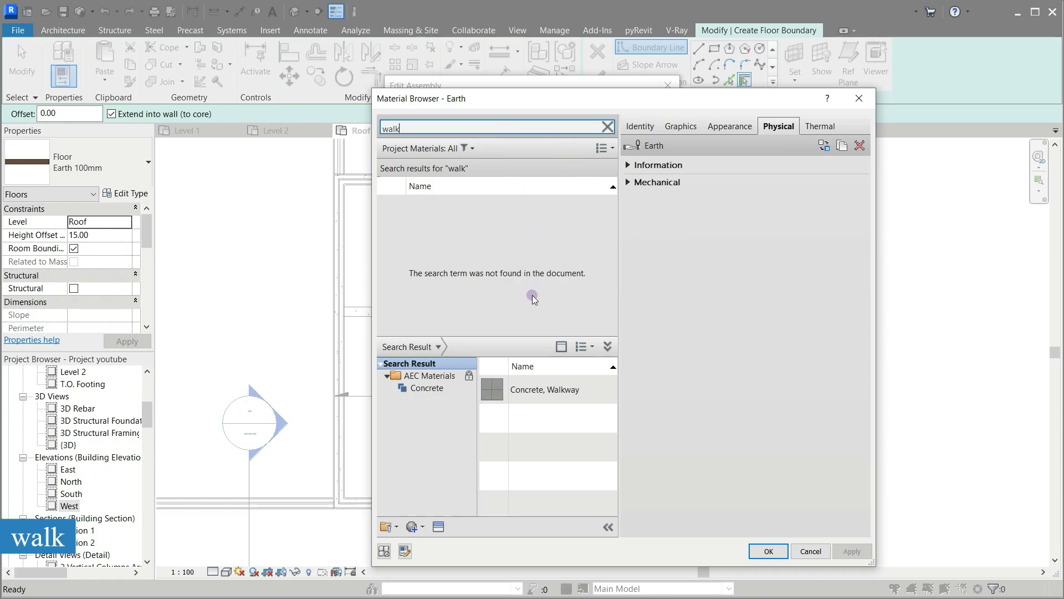
pyautogui.click(553, 389)
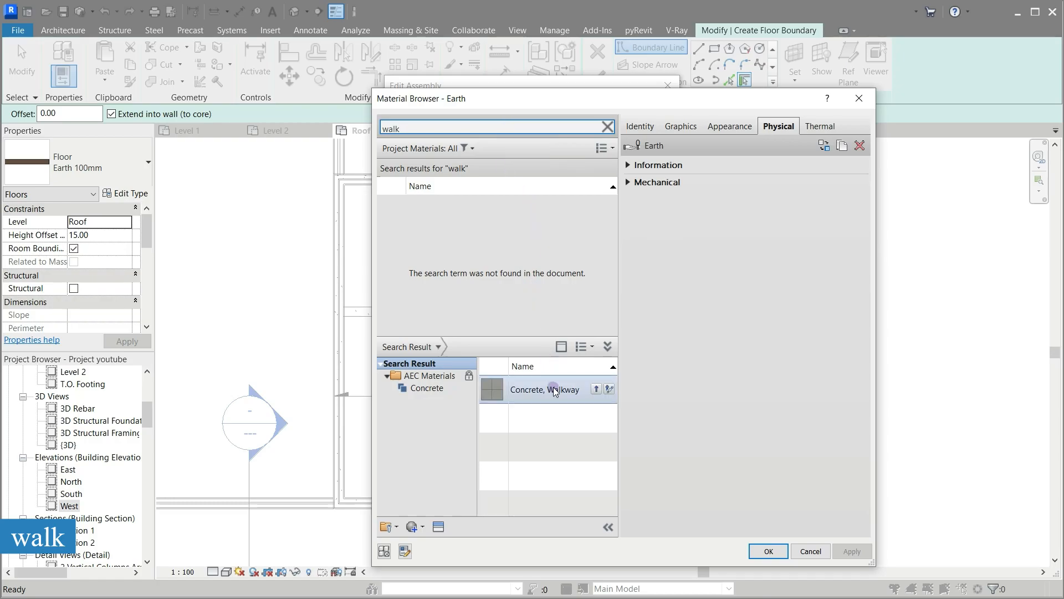
pyautogui.click(596, 390)
pyautogui.click(713, 223)
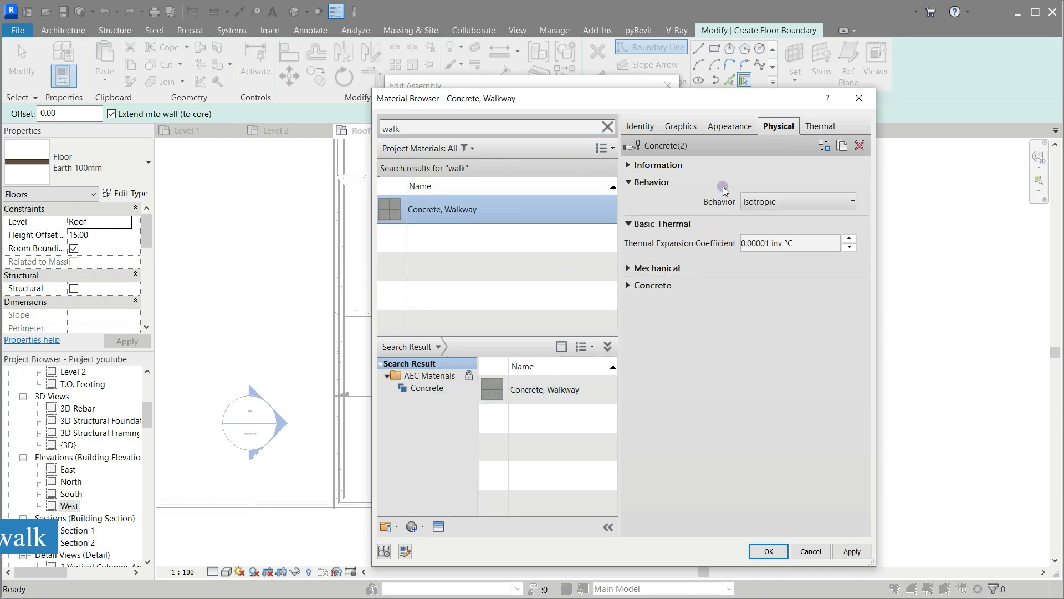
# Step: Set the sample size of the Concrete, Walkway color image to 100 cm width and 100 cm height
pyautogui.click(731, 126)
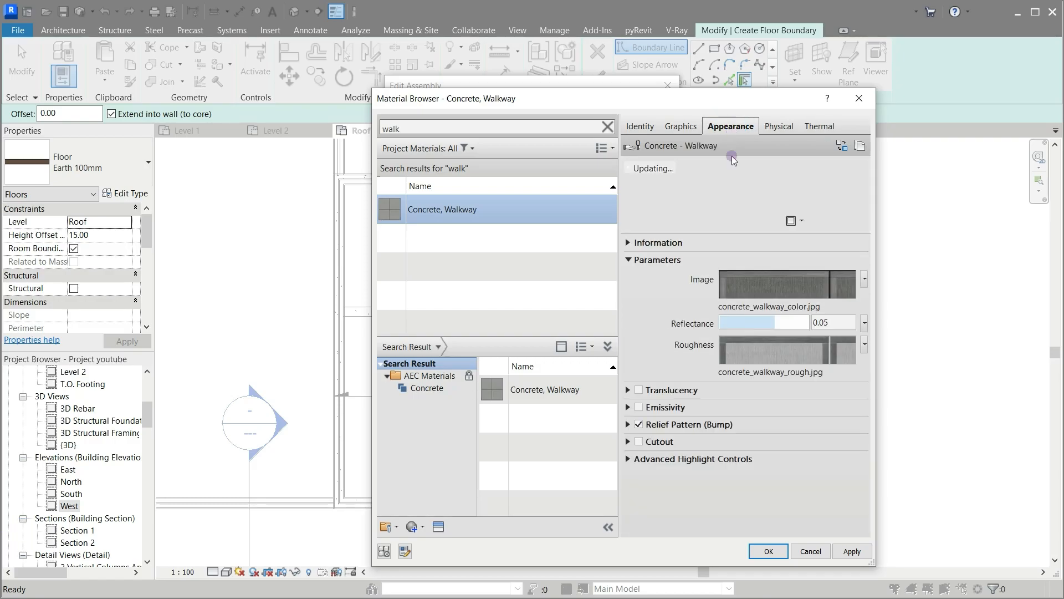
pyautogui.click(765, 284)
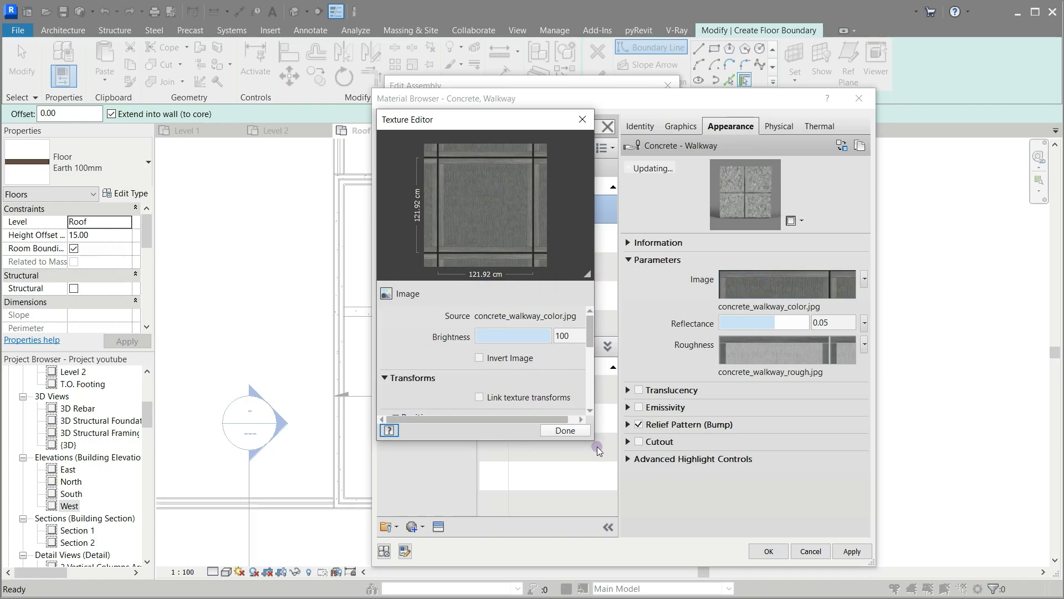
pyautogui.moveTo(596, 446); pyautogui.dragTo(713, 552)
pyautogui.scroll(-1, 600, 397)
pyautogui.click(600, 398)
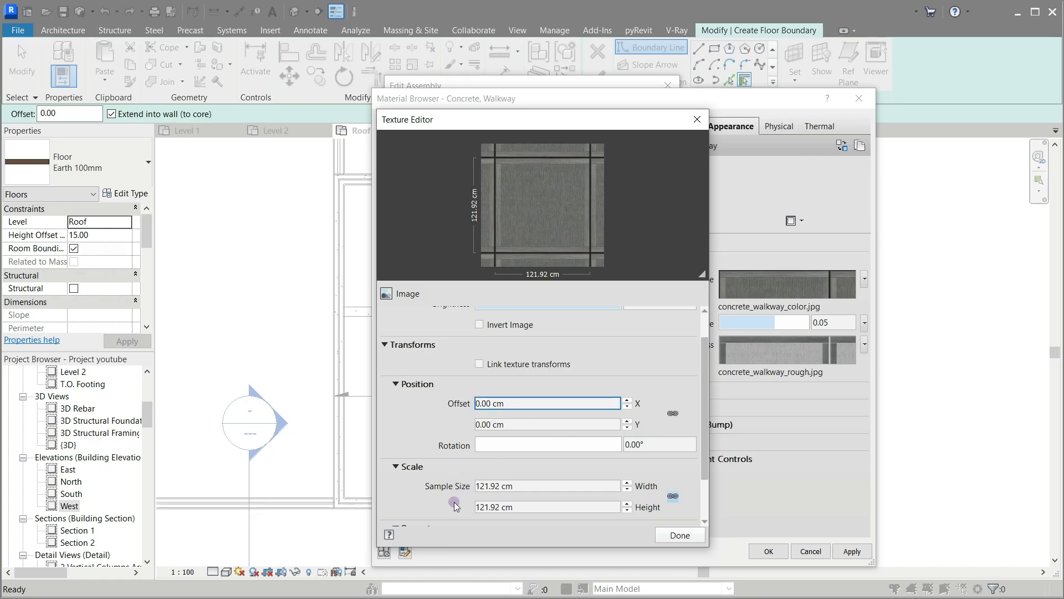
pyautogui.scroll(-1, 454, 502)
pyautogui.click(489, 453)
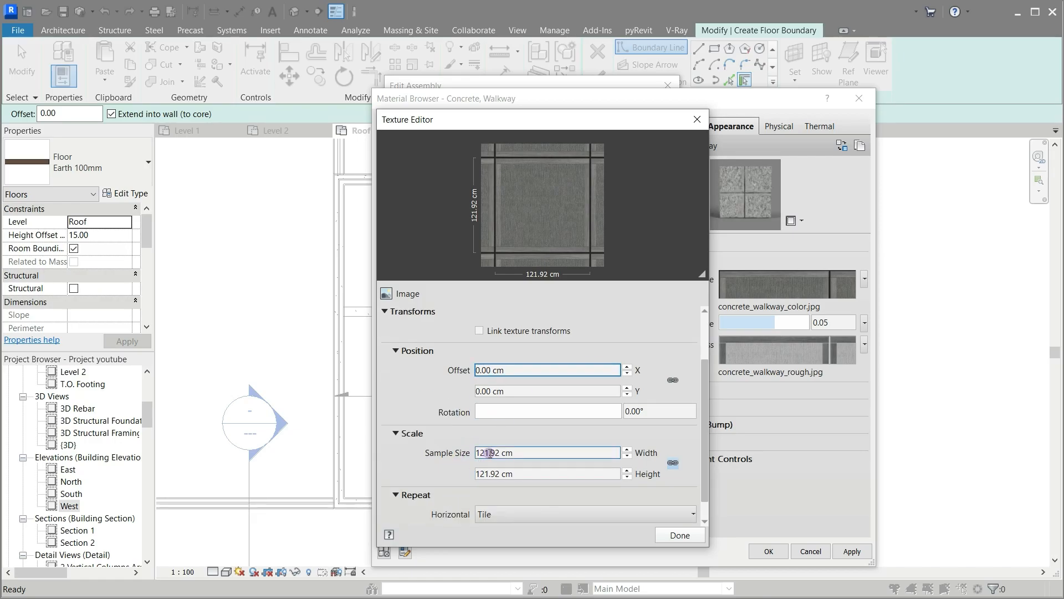
pyautogui.doubleClick(489, 453)
pyautogui.click(497, 453)
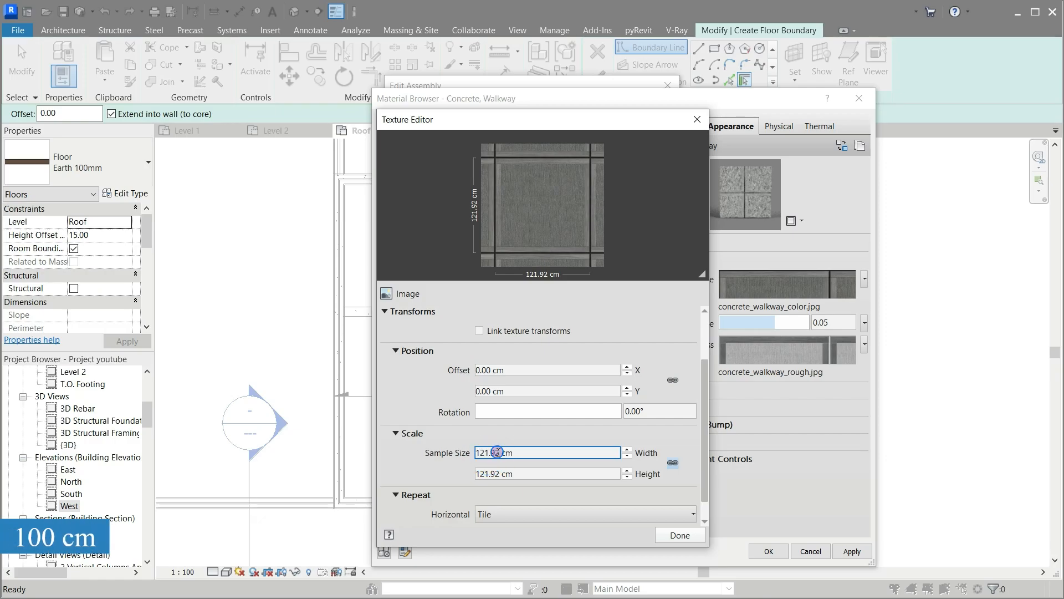
pyautogui.moveTo(499, 452); pyautogui.dragTo(468, 453)
pyautogui.write('100')
pyautogui.click(513, 473)
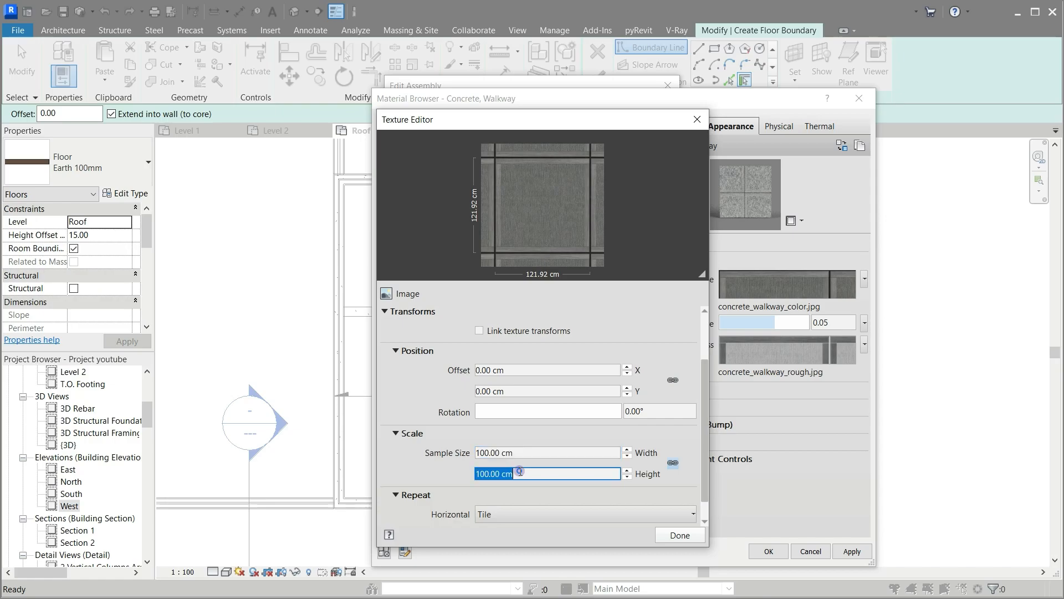
pyautogui.click(411, 476)
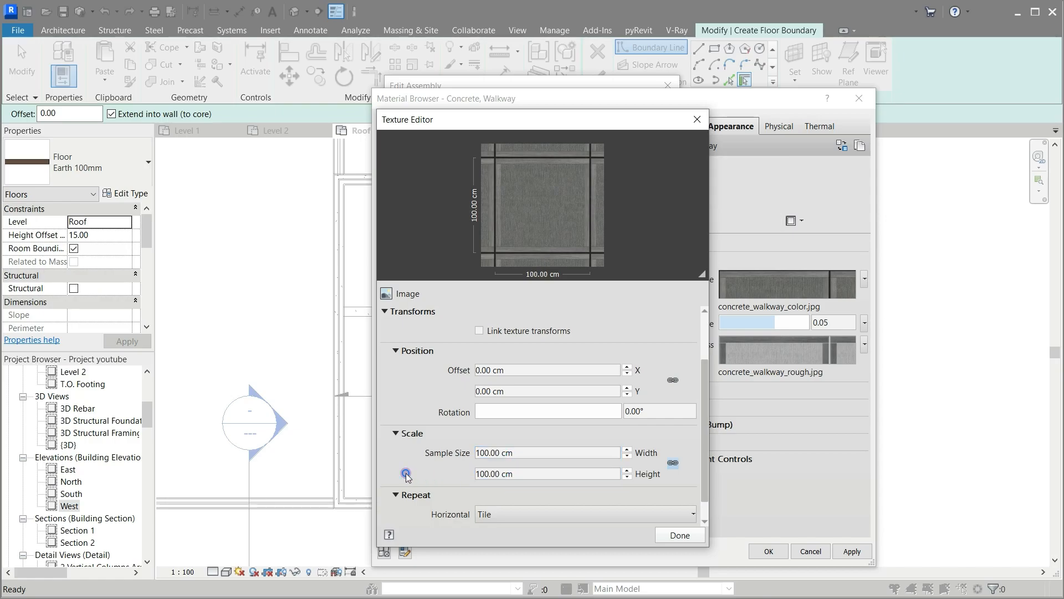
pyautogui.moveTo(704, 370); pyautogui.dragTo(664, 523)
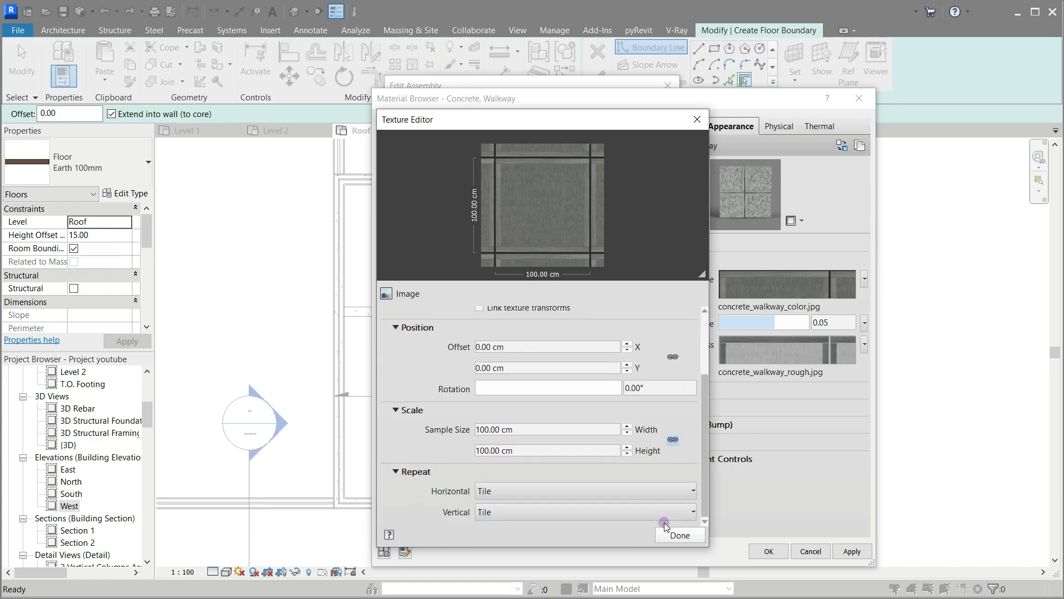
pyautogui.click(669, 534)
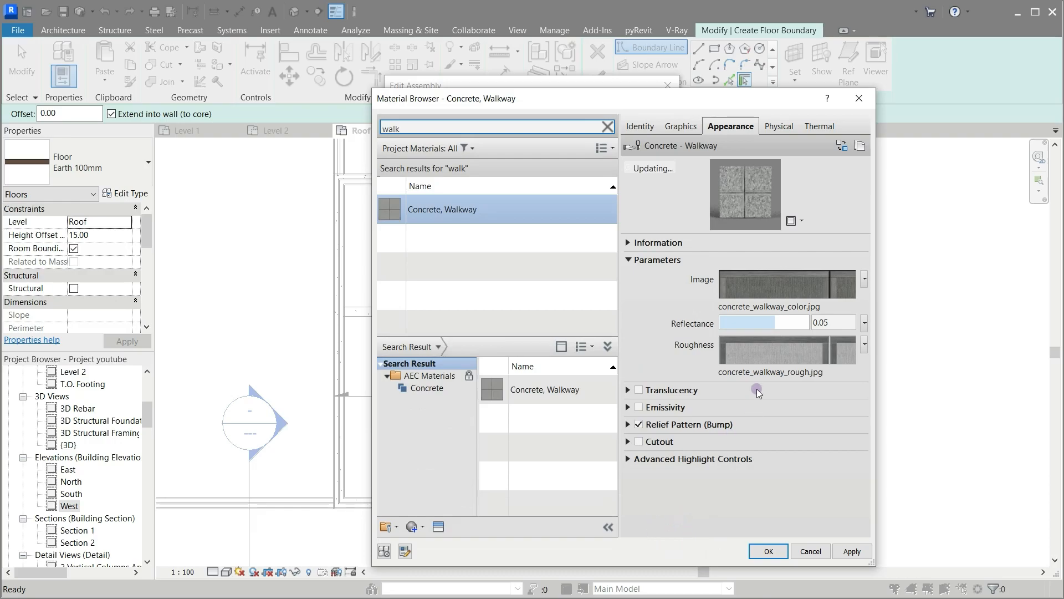
# Step: Set the sample width of the concrete_walkway_rough.jpg roughness texture to 100 cm
pyautogui.click(769, 359)
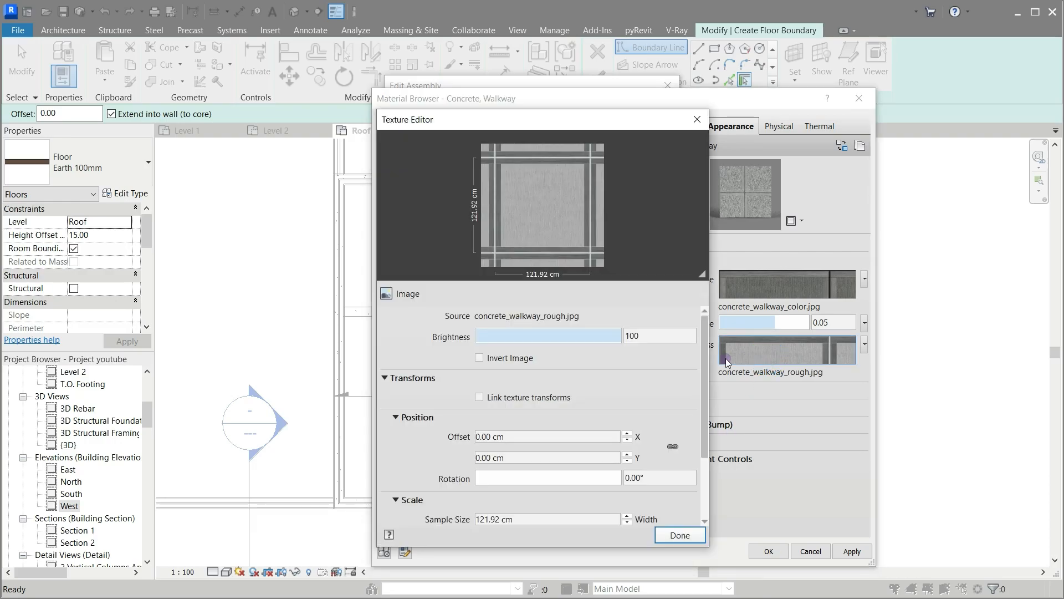
pyautogui.moveTo(704, 349); pyautogui.dragTo(699, 406)
pyautogui.click(496, 429)
pyautogui.click(500, 429)
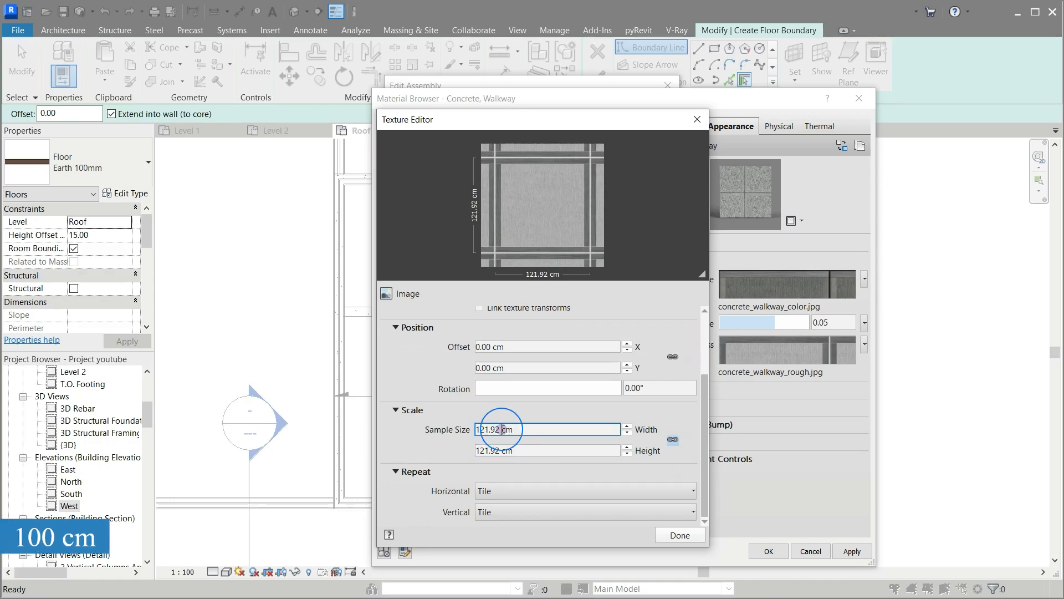
pyautogui.moveTo(499, 429); pyautogui.dragTo(466, 429)
pyautogui.write('100')
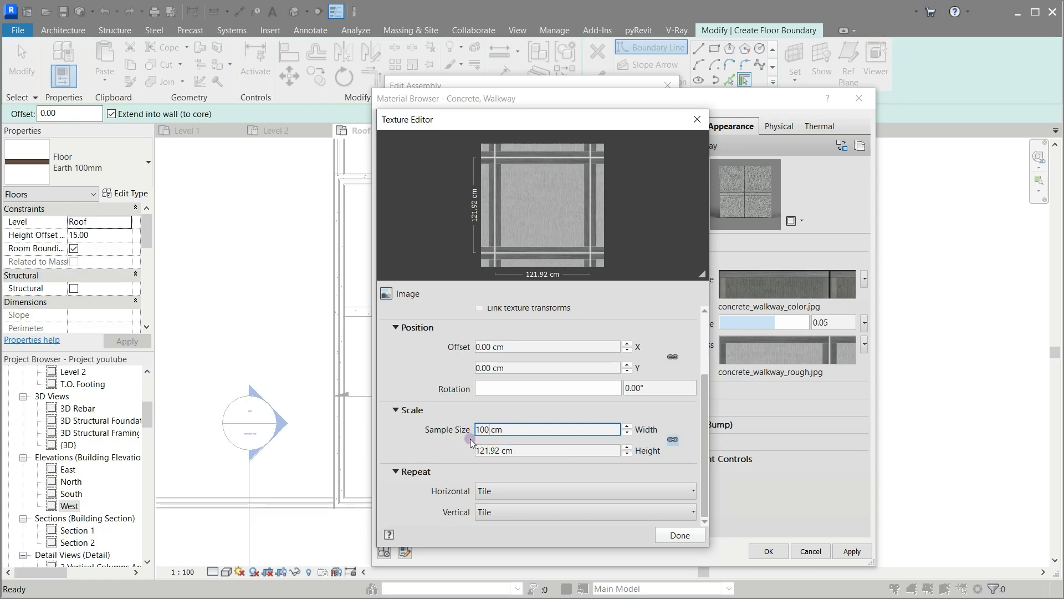
pyautogui.click(485, 450)
pyautogui.click(533, 463)
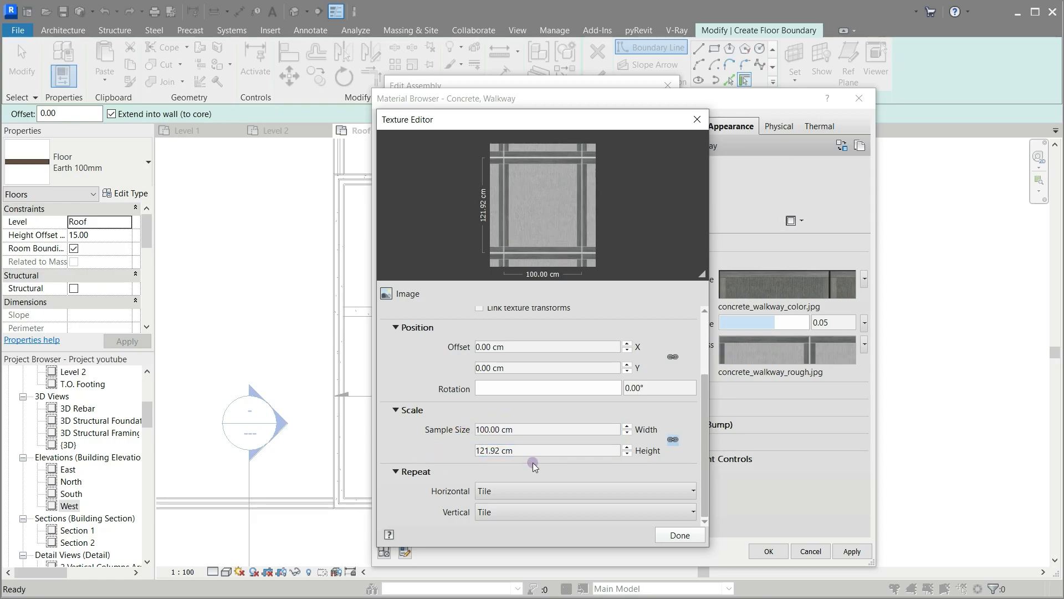
# Step: Set the roughness texture's sample height to 100 cm and finish editing the texture
pyautogui.click(498, 453)
pyautogui.click(500, 453)
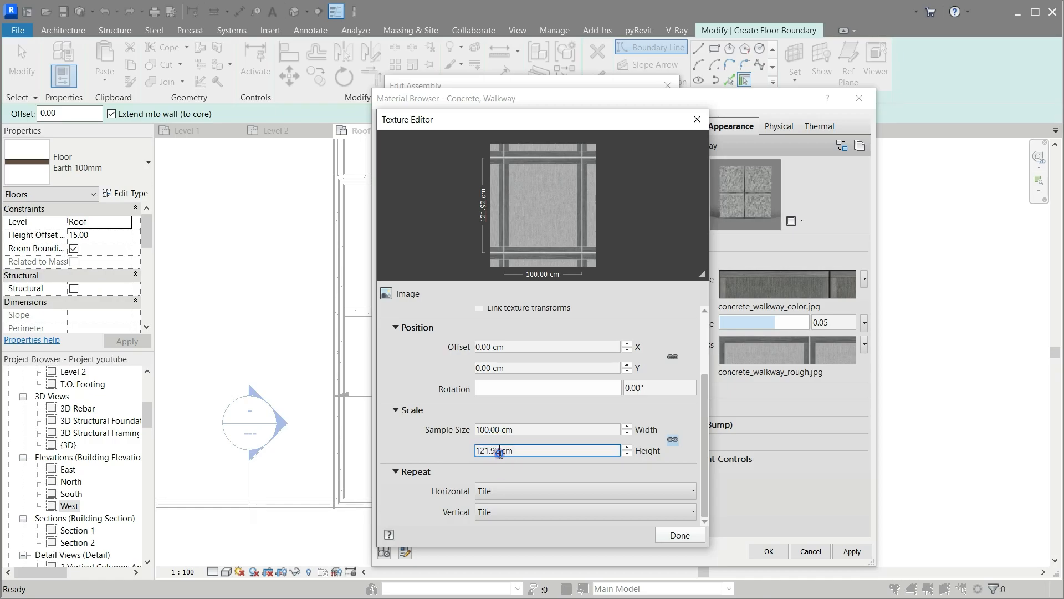
pyautogui.doubleClick(499, 452)
pyautogui.write('100')
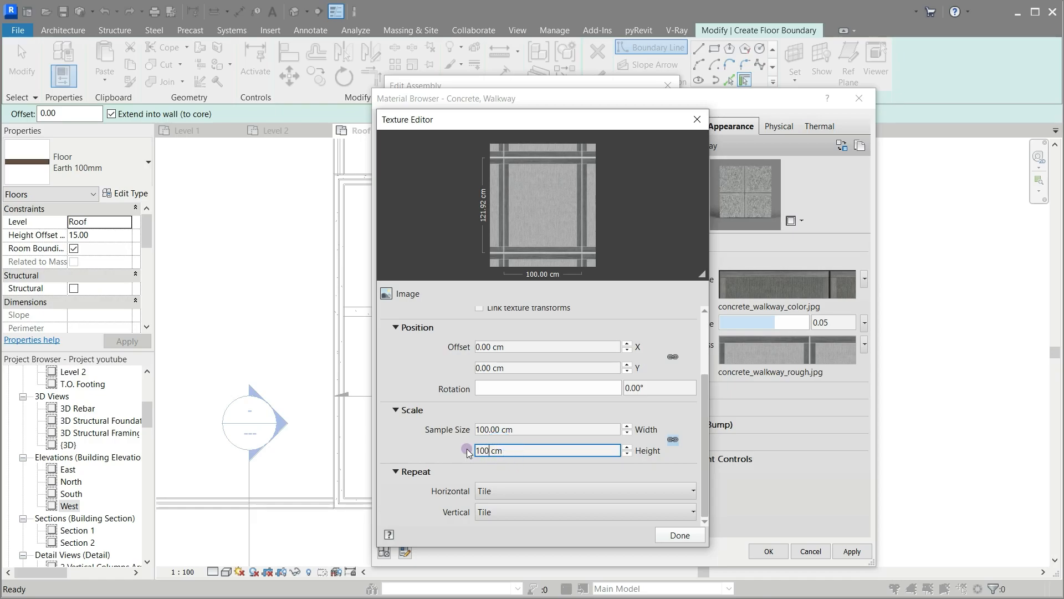
pyautogui.click(434, 444)
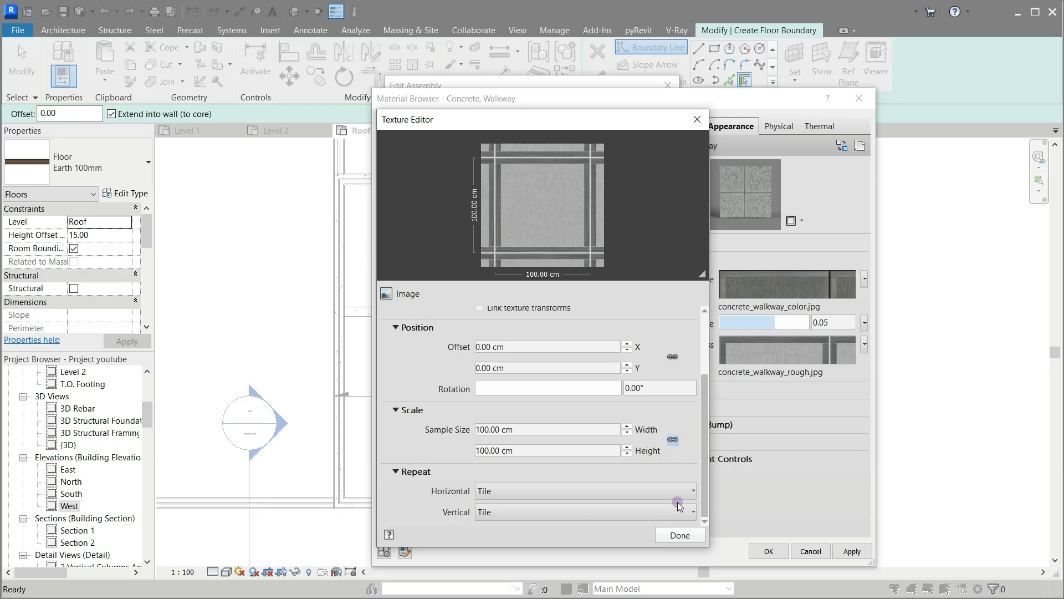
pyautogui.click(679, 534)
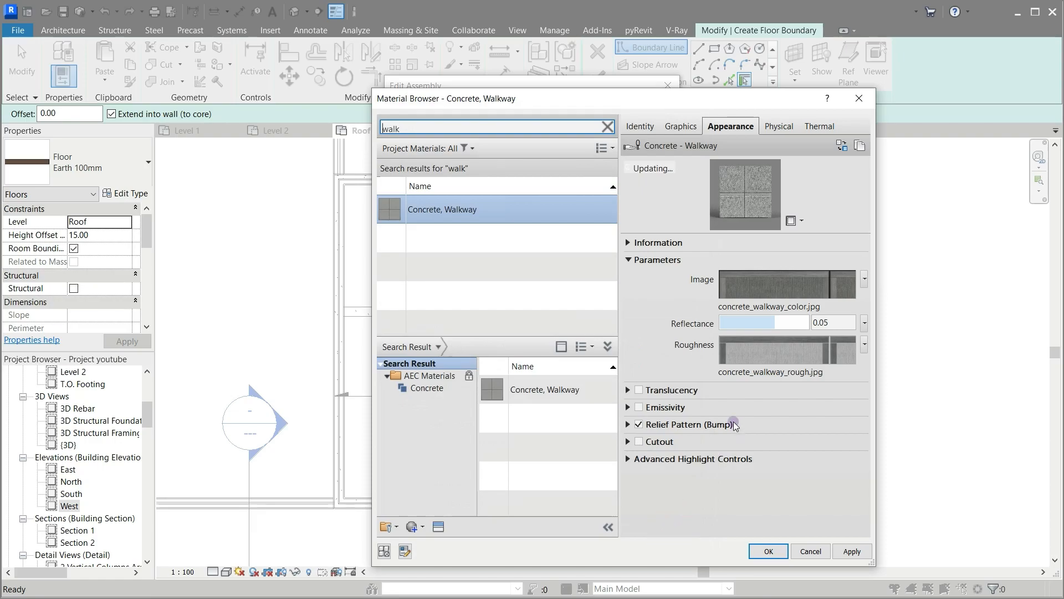
# Step: For the material's surface foreground pattern, duplicate the 250mm Squares model fill pattern
pyautogui.click(682, 122)
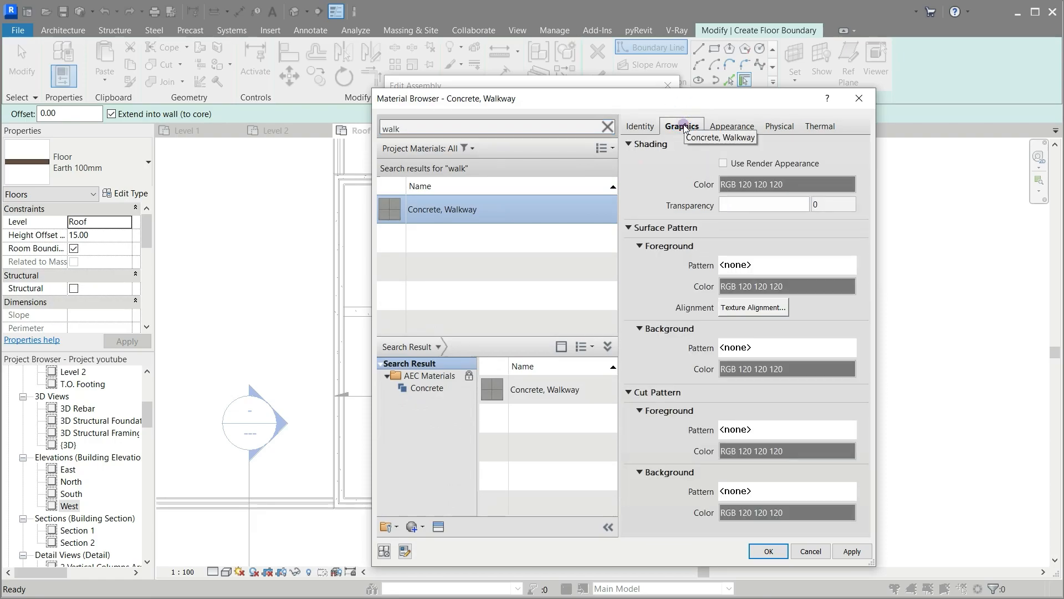
pyautogui.click(791, 266)
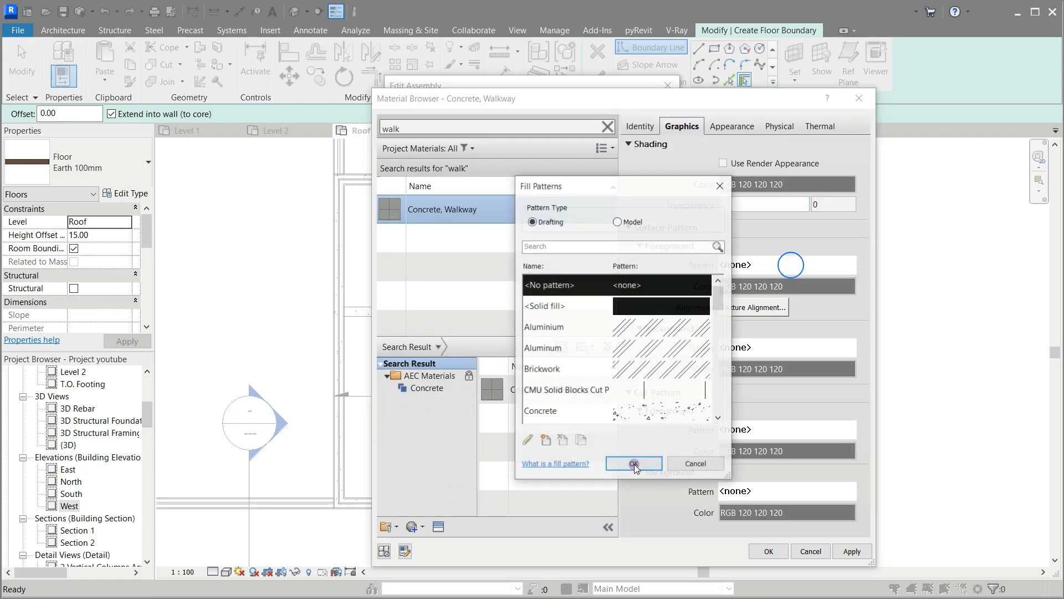
pyautogui.click(591, 369)
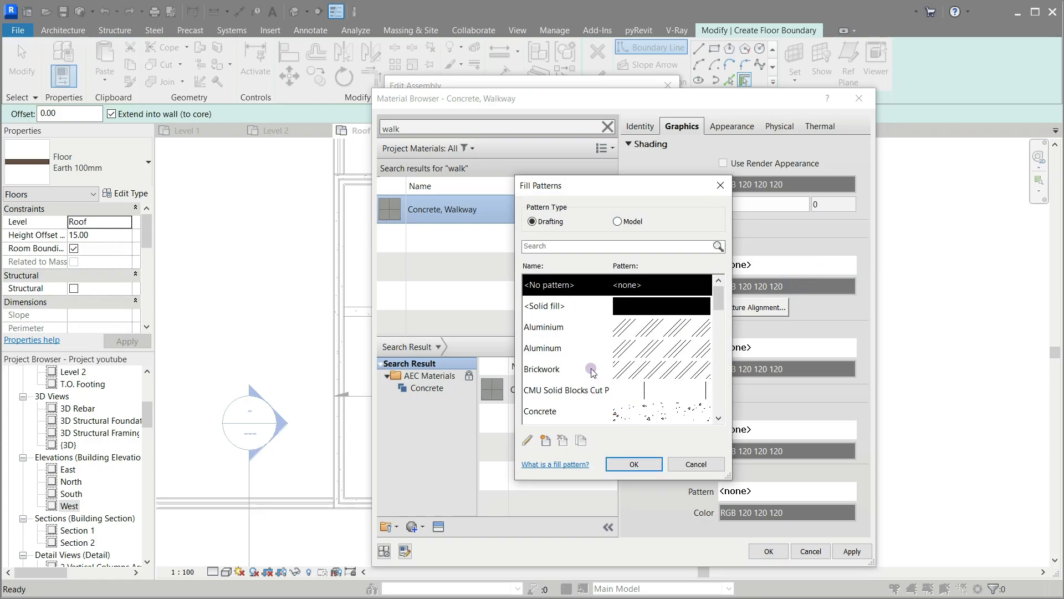
pyautogui.click(617, 221)
pyautogui.click(637, 369)
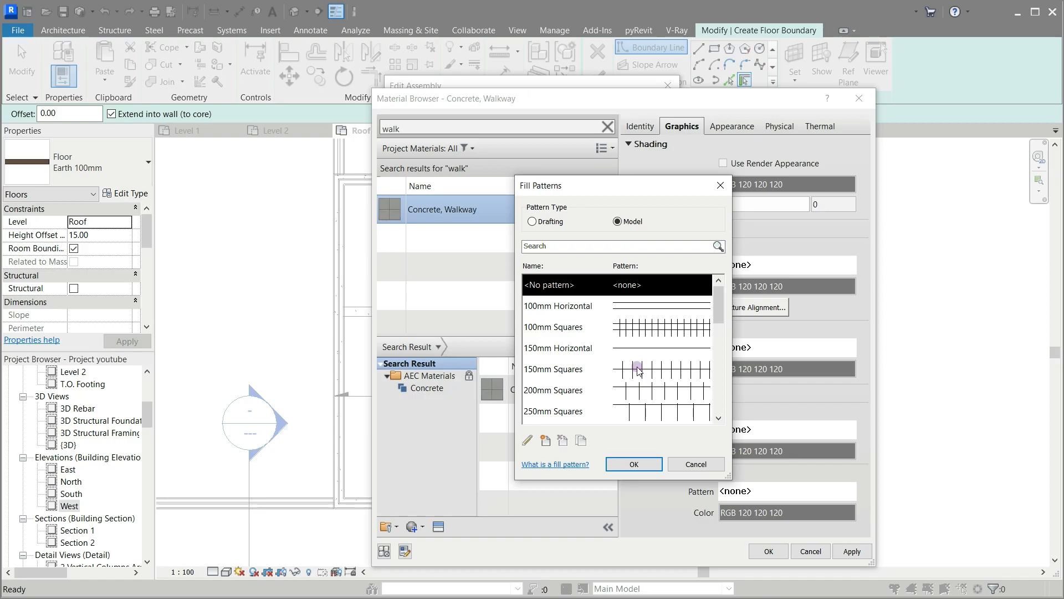
pyautogui.scroll(-1, 600, 384)
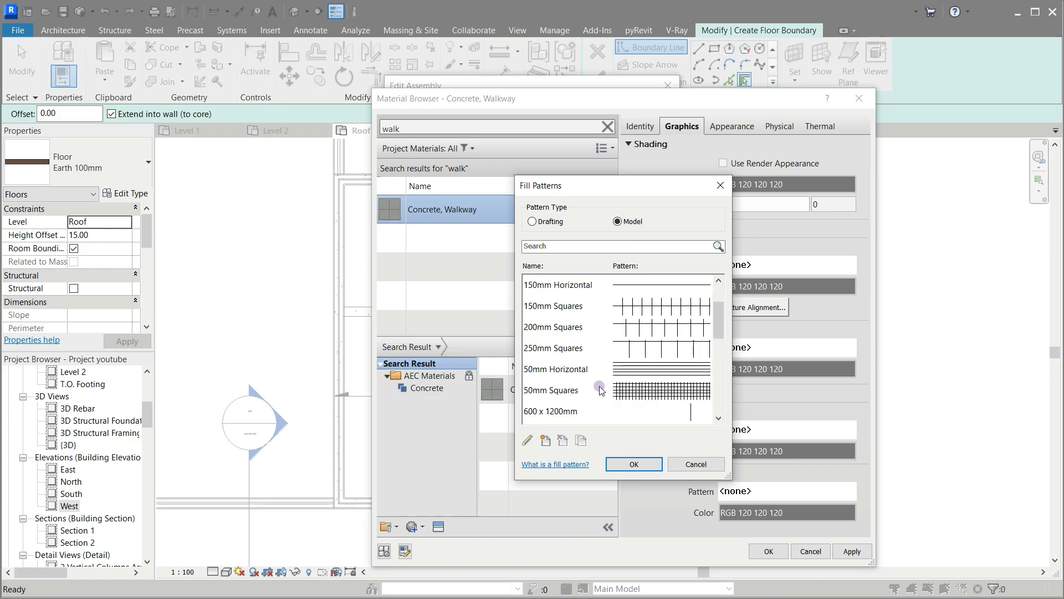
pyautogui.click(642, 348)
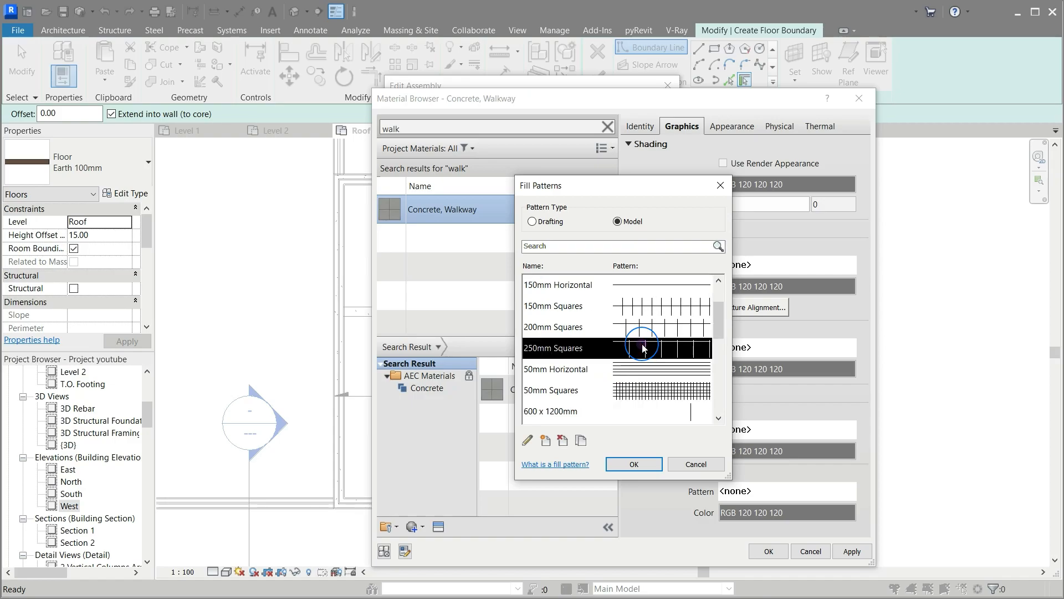
pyautogui.click(579, 440)
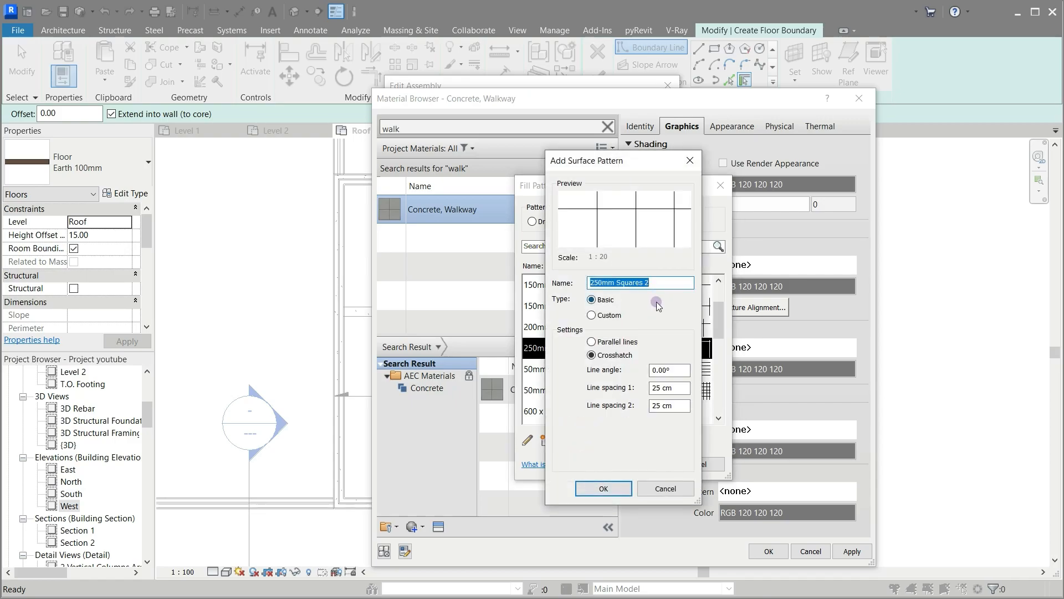
# Step: Name the duplicated surface pattern 1000mm Squares
pyautogui.click(663, 286)
pyautogui.press('BackSpace')
pyautogui.press('BackSpace')
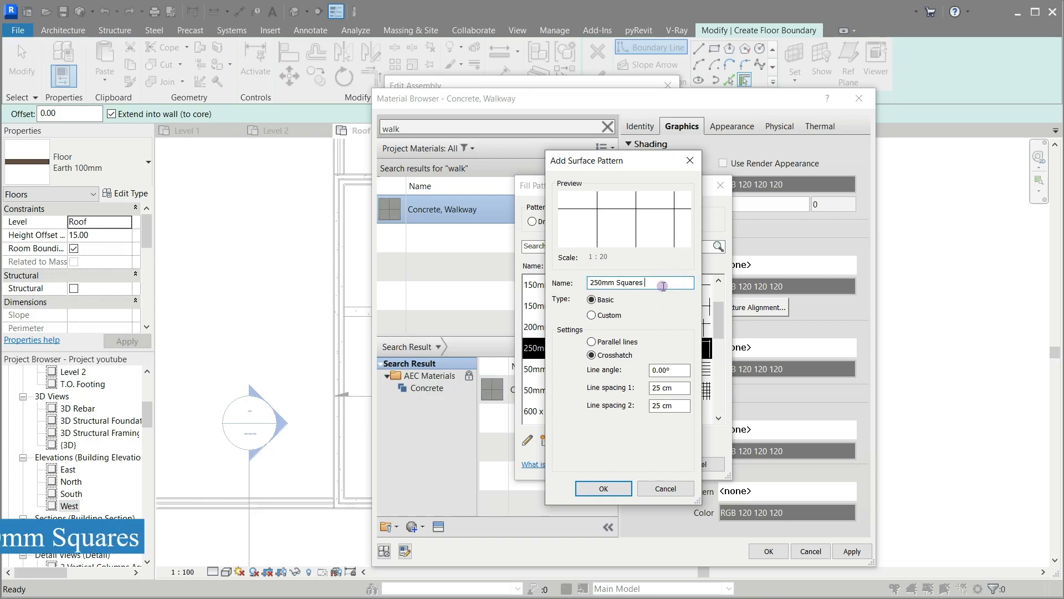
pyautogui.press('Left')
pyautogui.press('Left')
pyautogui.press('Left')
pyautogui.press('Left')
pyautogui.press('Left')
pyautogui.press('Left')
pyautogui.press('BackSpace')
pyautogui.press('BackSpace')
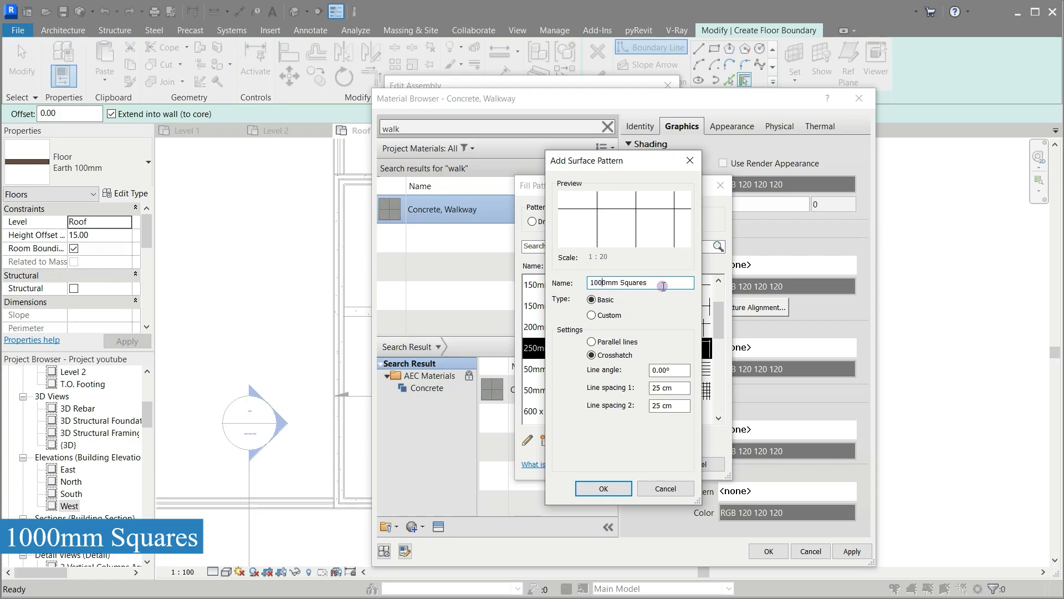
# Step: Set both line spacings of the 1000mm Squares pattern to 100 cm and assign it as the surface foreground pattern
pyautogui.click(662, 387)
pyautogui.moveTo(661, 387); pyautogui.dragTo(649, 389)
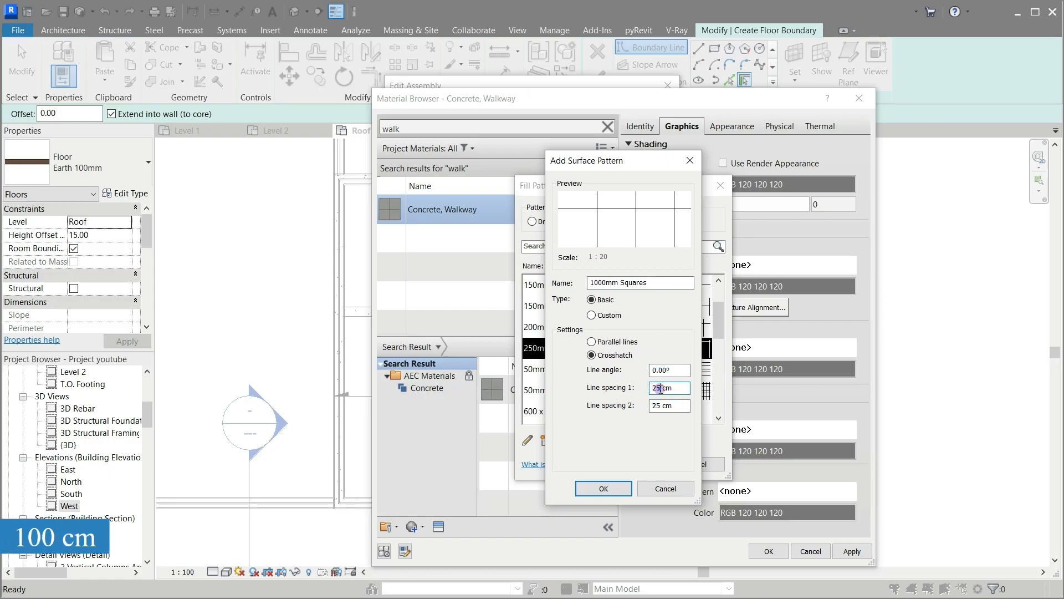
pyautogui.write('100')
pyautogui.click(657, 406)
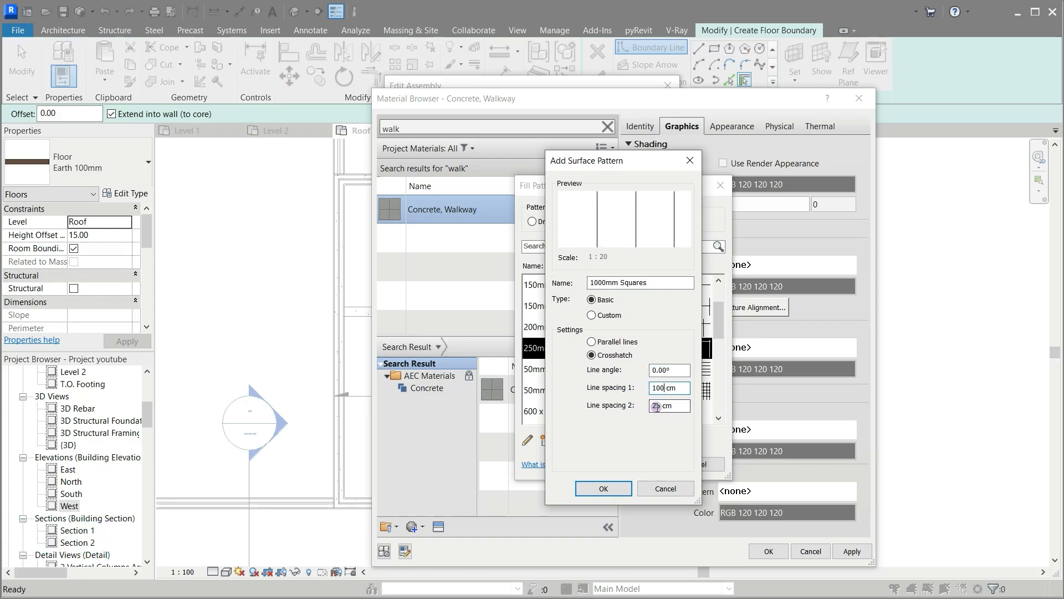
pyautogui.moveTo(661, 405); pyautogui.dragTo(650, 407)
pyautogui.write('100')
pyautogui.click(606, 487)
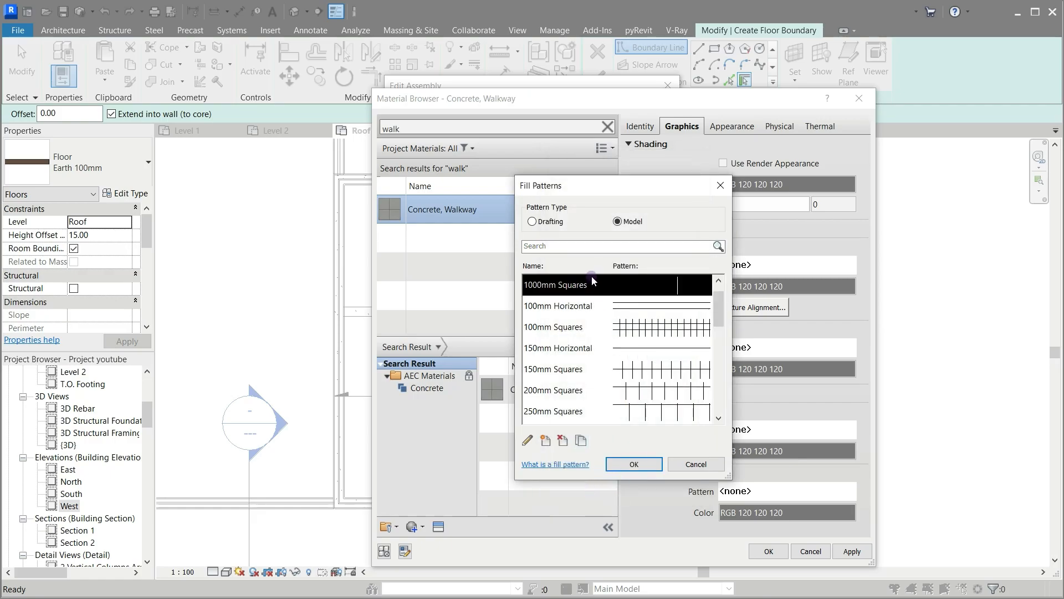
pyautogui.click(634, 464)
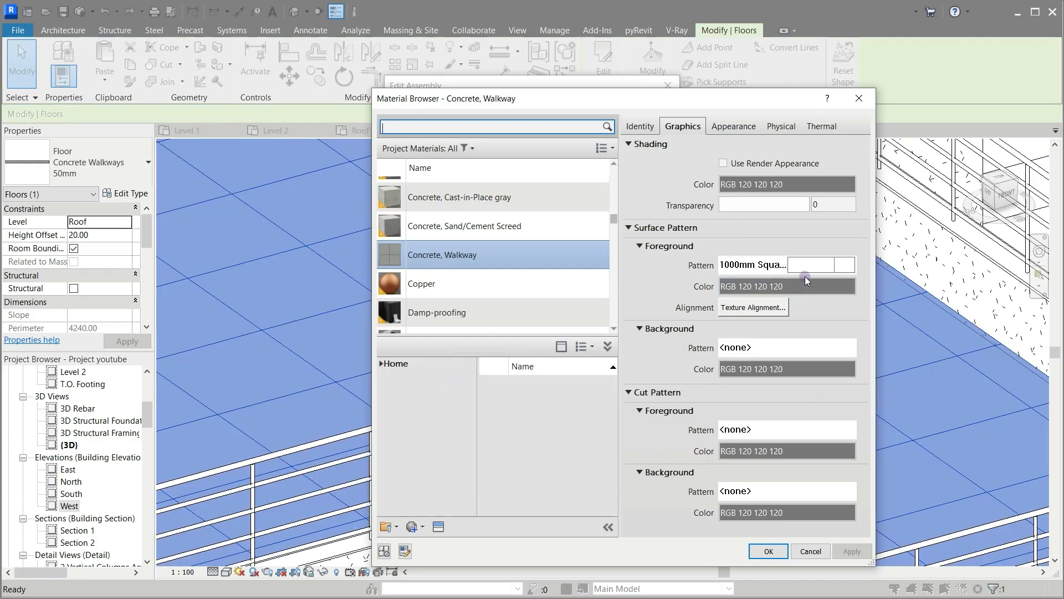
# Step: Adopt the render appearance color for the walkway material's shading, turn that option off again, and lighten the shading color to RGB 201 201 201
pyautogui.click(723, 163)
pyautogui.click(723, 163)
pyautogui.click(723, 163)
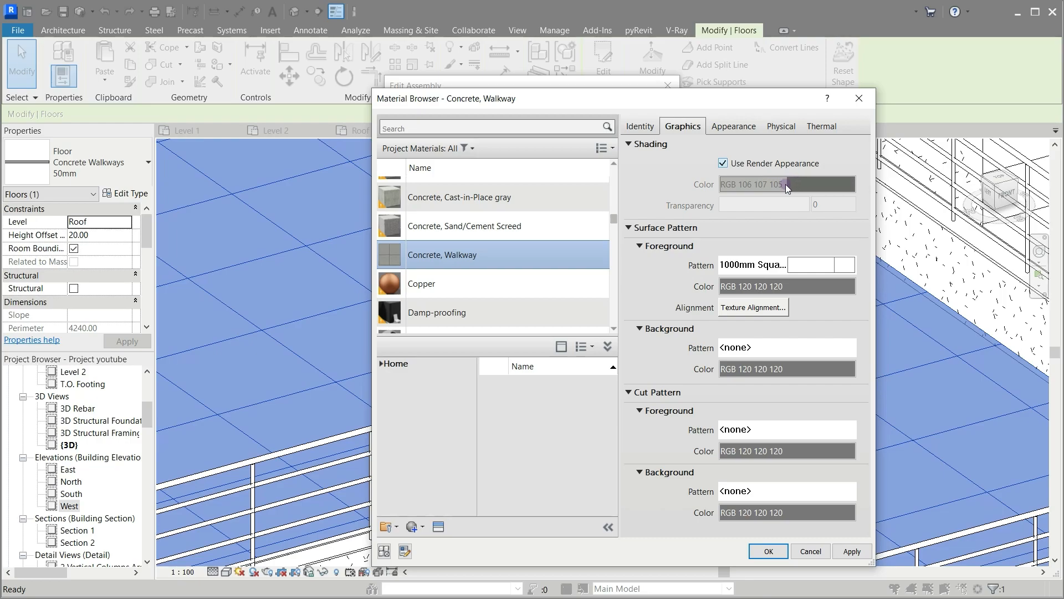
pyautogui.click(723, 163)
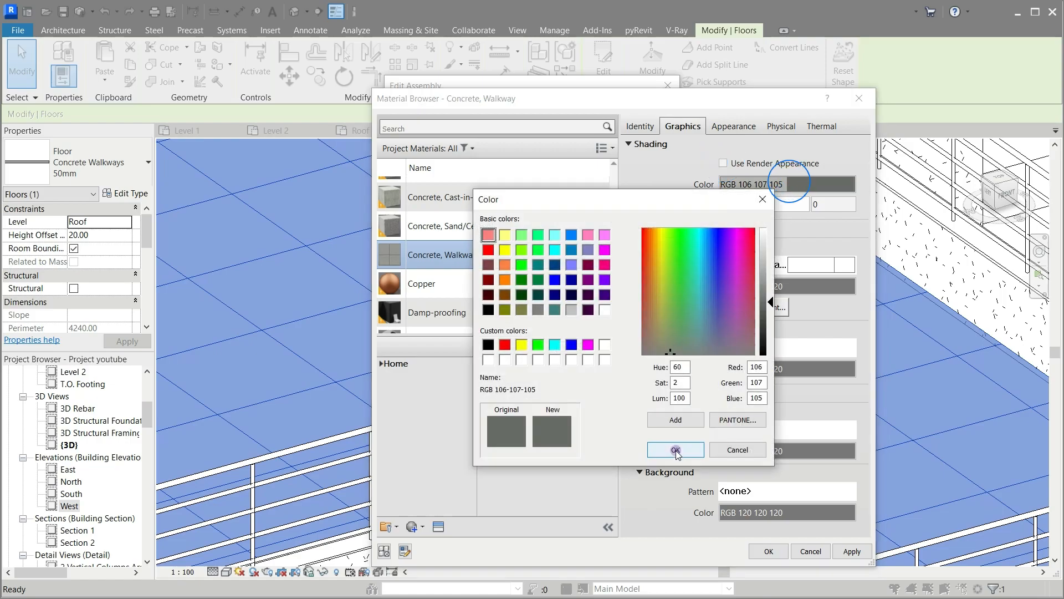
pyautogui.moveTo(771, 307); pyautogui.dragTo(772, 255)
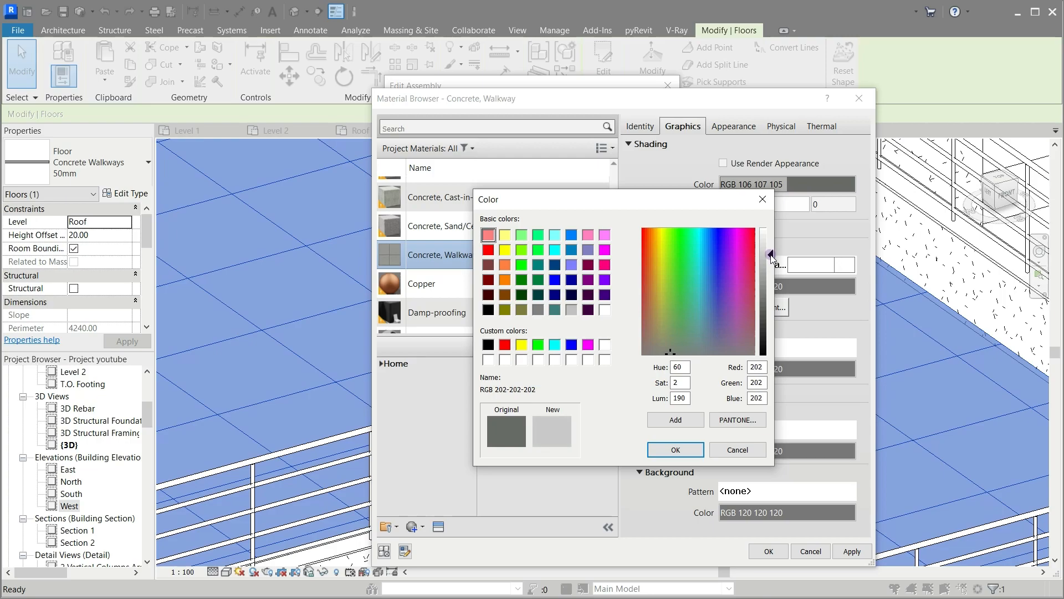
pyautogui.click(679, 450)
# Step: Darken the color of the material's surface foreground pattern to RGB 087-087-087
pyautogui.click(778, 287)
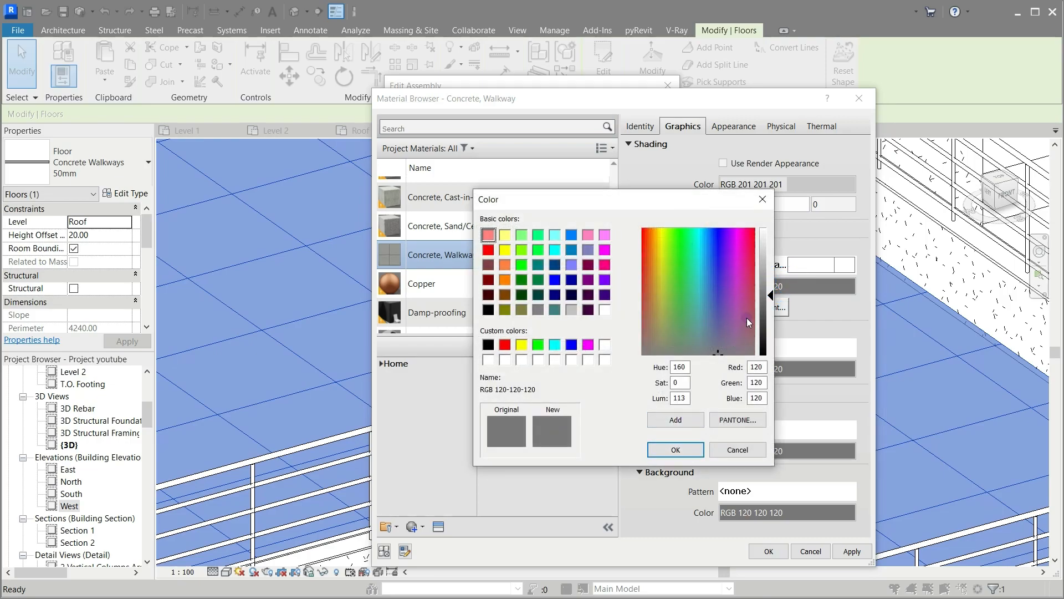
pyautogui.moveTo(772, 298); pyautogui.dragTo(773, 312)
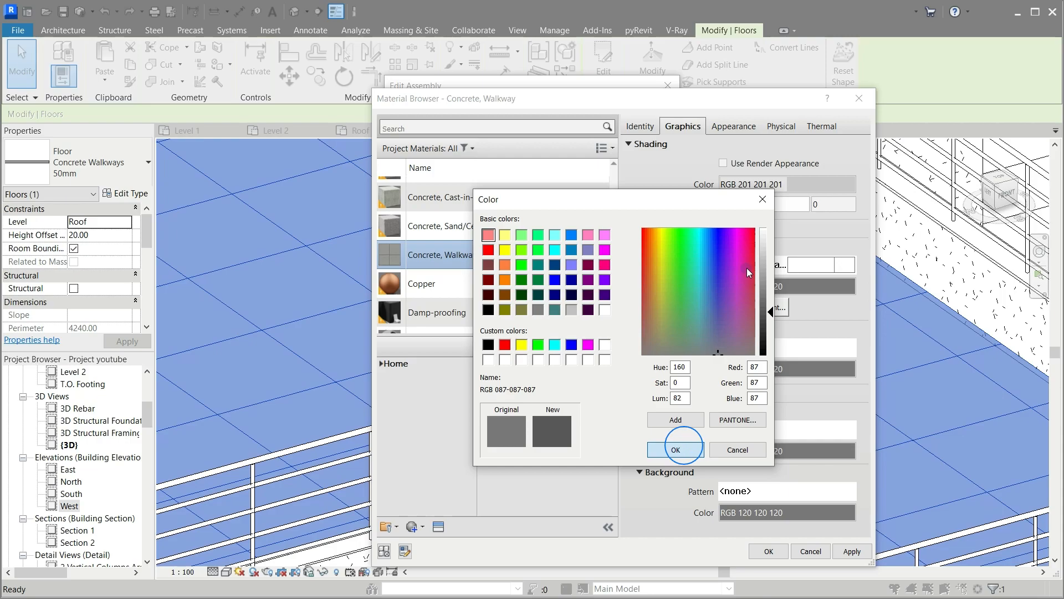
pyautogui.click(680, 449)
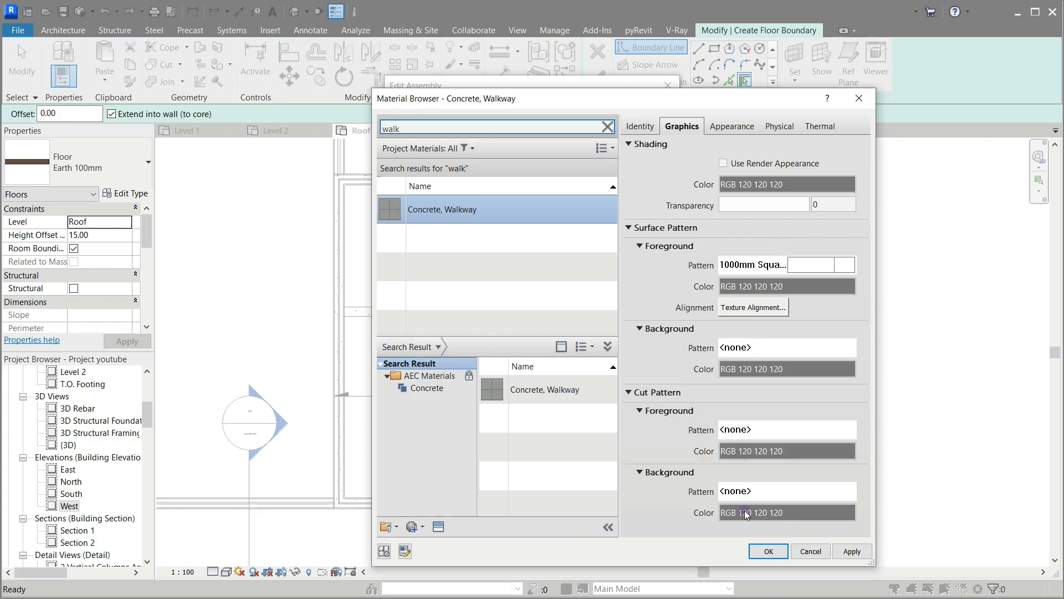
# Step: Accept the Concrete, Walkway material, the layer assembly and the type properties of Concrete Walkways 50mm
pyautogui.click(755, 550)
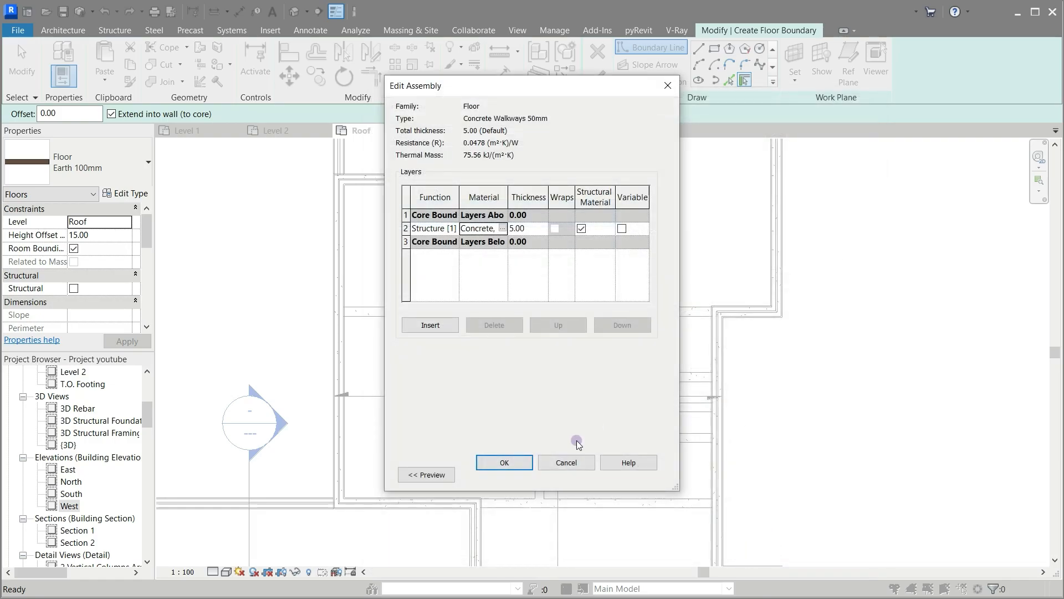
pyautogui.click(520, 460)
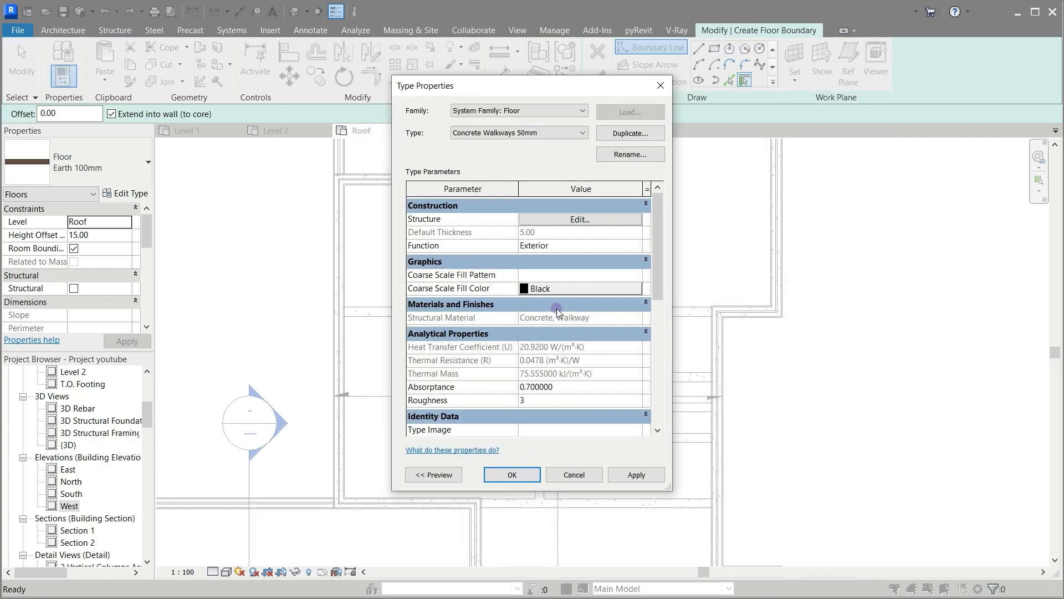
pyautogui.click(525, 475)
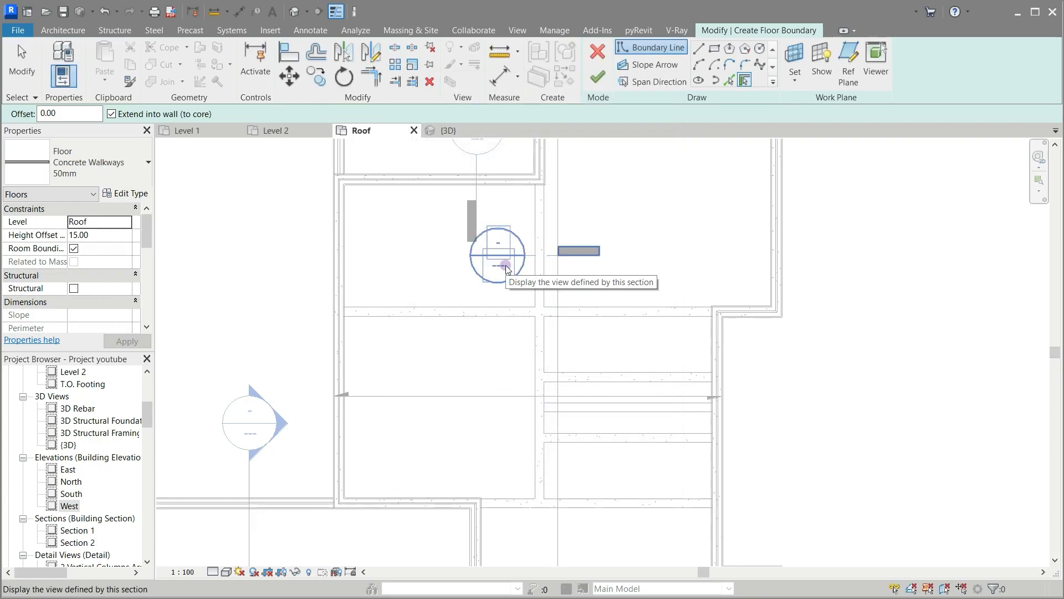
# Step: With Pick Lines, add floor boundary lines along the inner parapet faces on the northeast room's north, east and short south sides
pyautogui.scroll(-1, 478, 377)
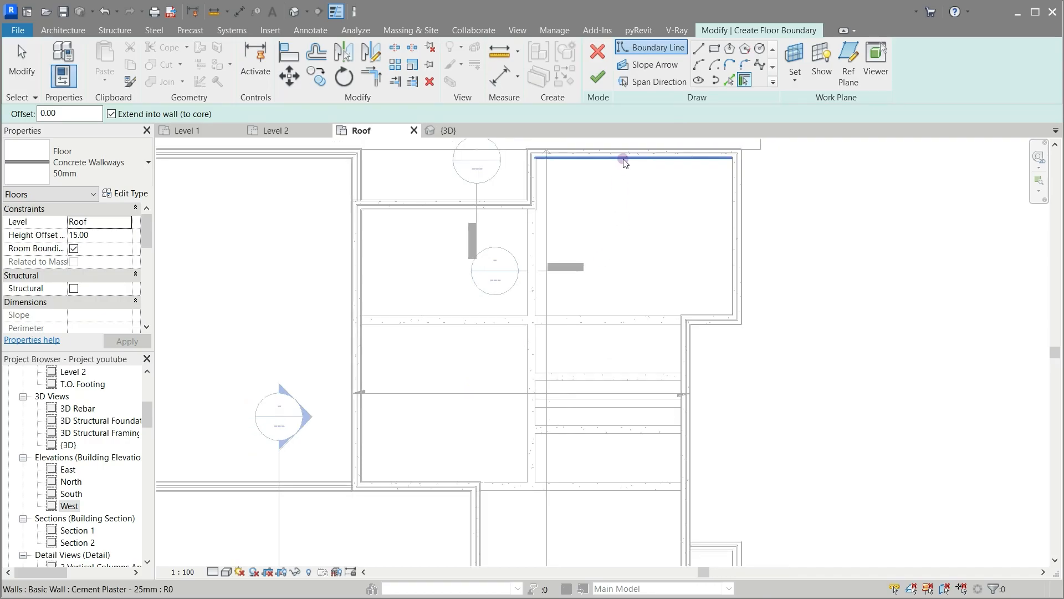
pyautogui.click(730, 80)
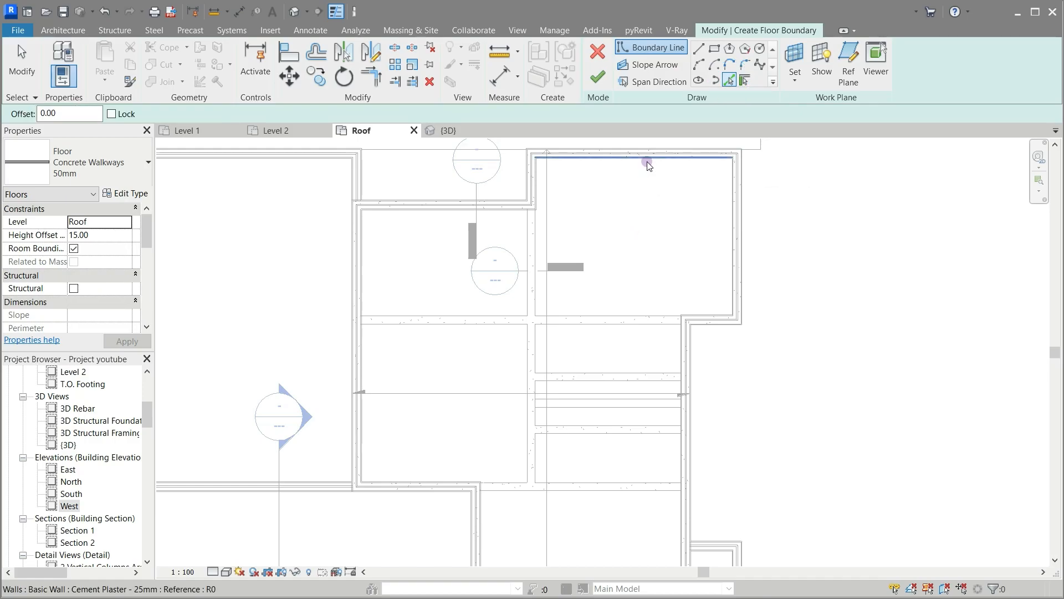
pyautogui.scroll(1, 649, 162)
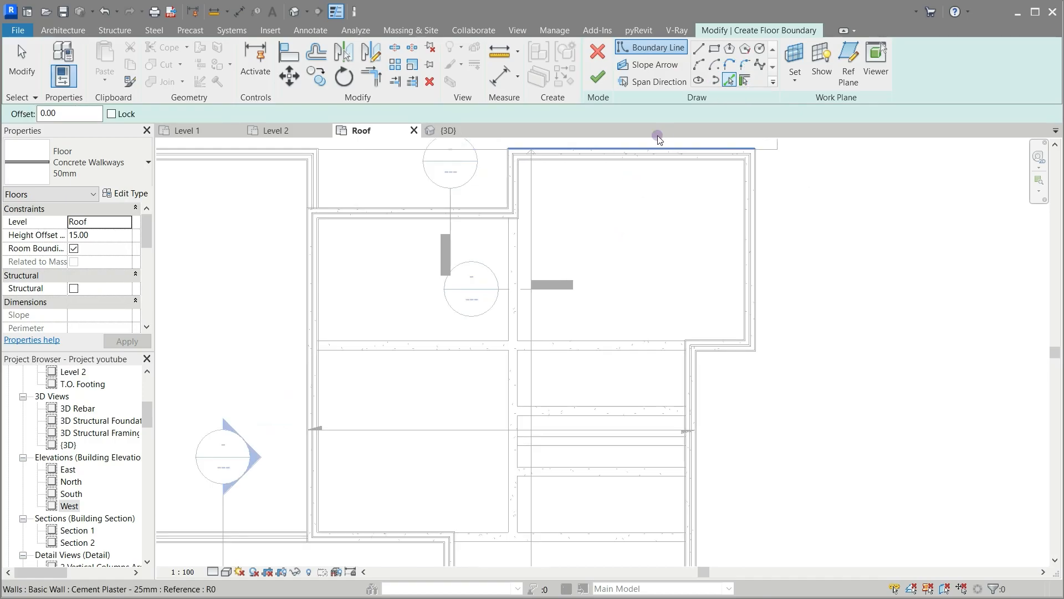
pyautogui.scroll(1, 633, 196)
pyautogui.scroll(-2, 626, 198)
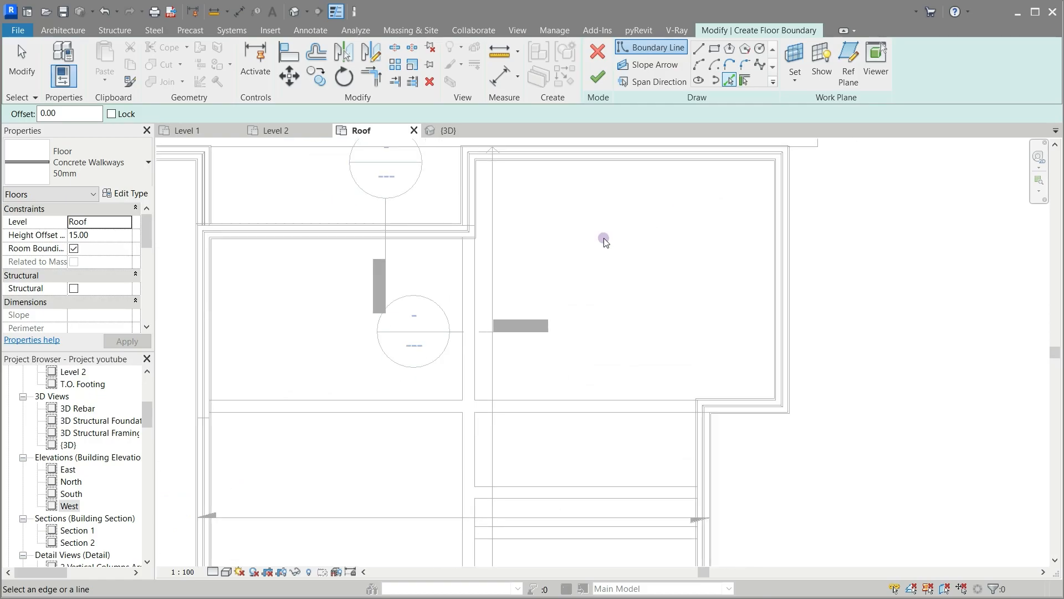
pyautogui.scroll(3, 621, 174)
pyautogui.click(619, 158)
pyautogui.click(975, 267)
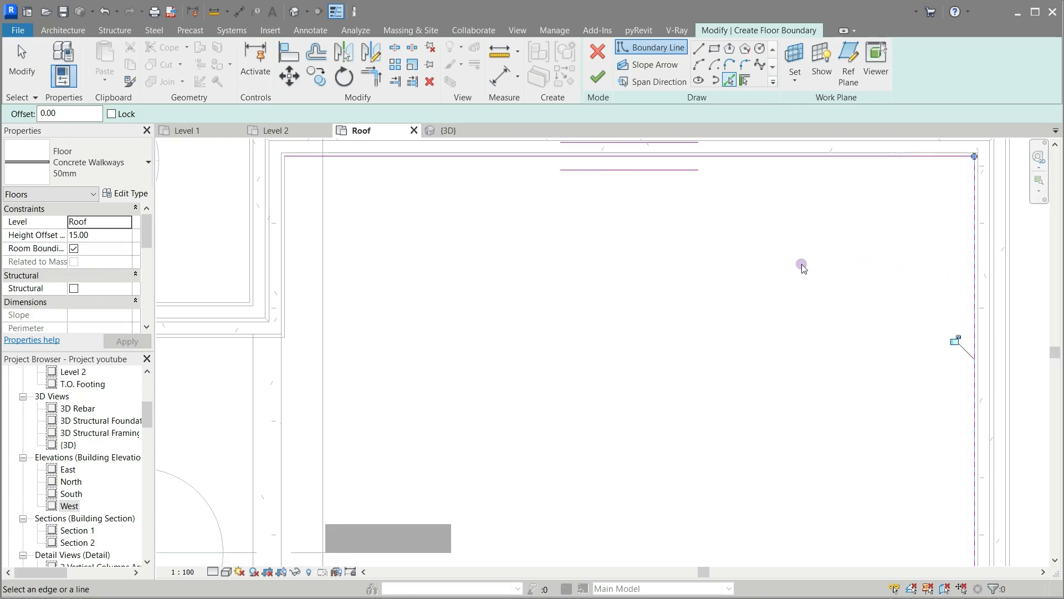
pyautogui.scroll(-3, 793, 267)
pyautogui.scroll(3, 804, 523)
pyautogui.click(784, 495)
# Step: Add boundary lines along the inner faces of the long east wall and the southern wing's south and west walls
pyautogui.scroll(-3, 583, 275)
pyautogui.scroll(3, 617, 412)
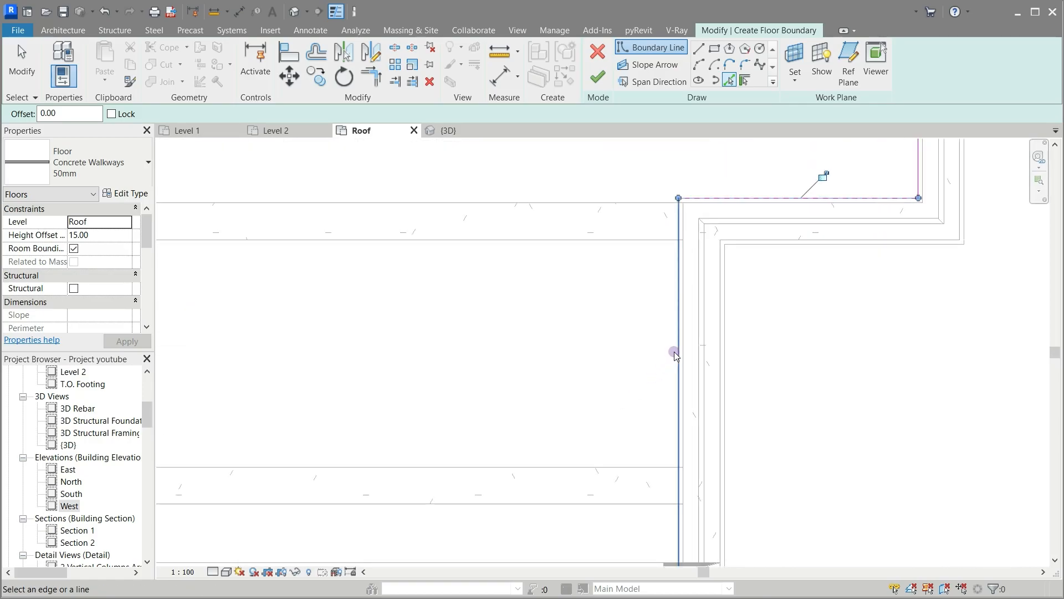
pyautogui.click(675, 353)
pyautogui.scroll(-4, 635, 157)
pyautogui.scroll(4, 540, 460)
pyautogui.click(541, 525)
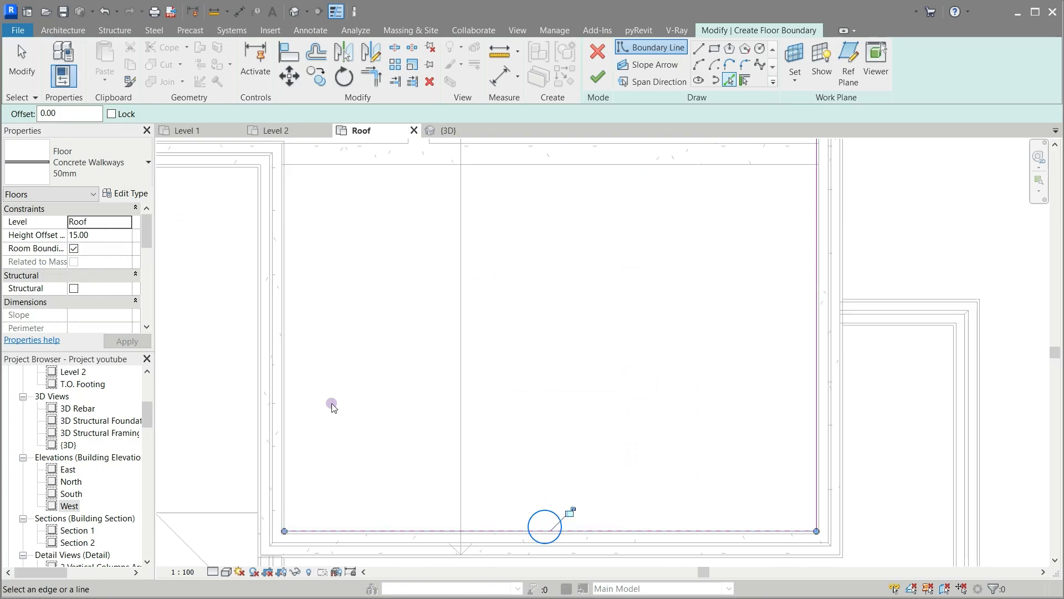
pyautogui.click(288, 405)
# Step: Close the roof floor boundary along the western part's south, west and north inner faces and the short north notch wall
pyautogui.scroll(-2, 541, 430)
pyautogui.scroll(4, 291, 276)
pyautogui.click(292, 310)
pyautogui.click(170, 240)
pyautogui.scroll(-5, 392, 349)
pyautogui.scroll(-2, 412, 331)
pyautogui.scroll(4, 410, 203)
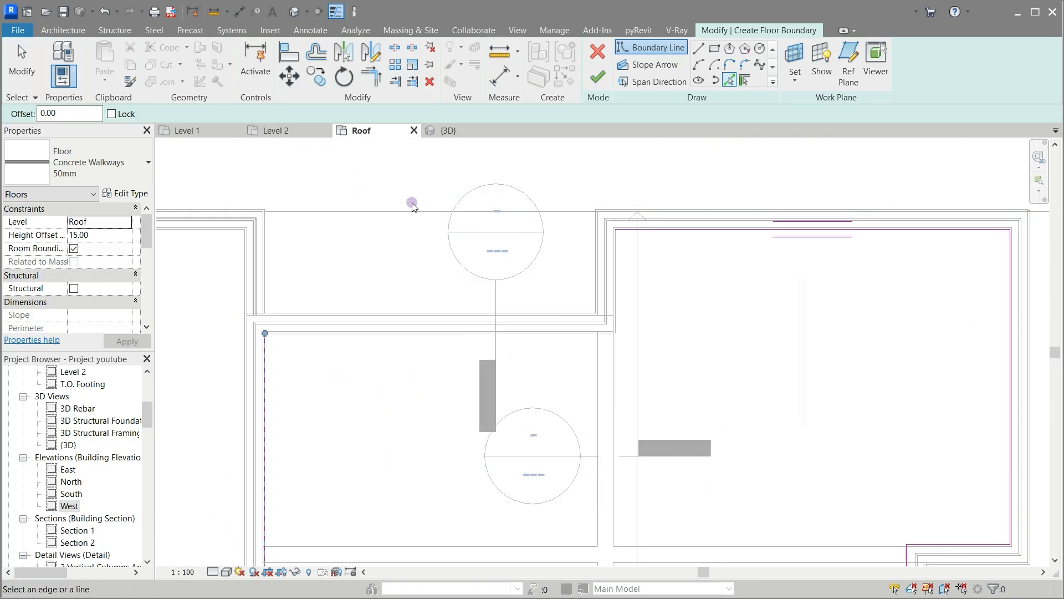
pyautogui.scroll(2, 391, 336)
pyautogui.click(390, 326)
pyautogui.scroll(-2, 358, 372)
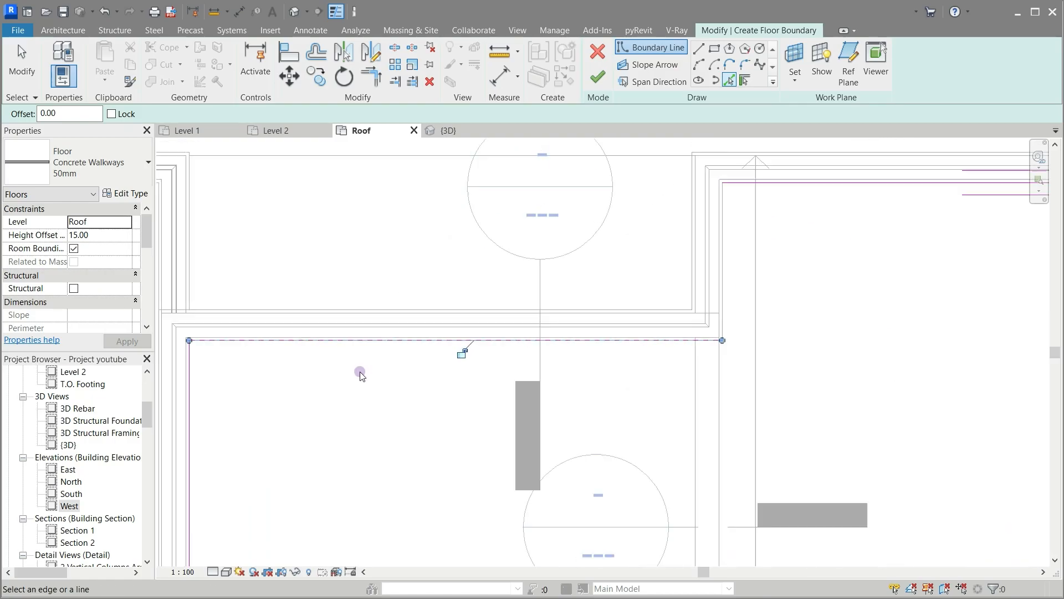
pyautogui.click(725, 260)
pyautogui.scroll(-6, 442, 228)
pyautogui.scroll(-1, 442, 230)
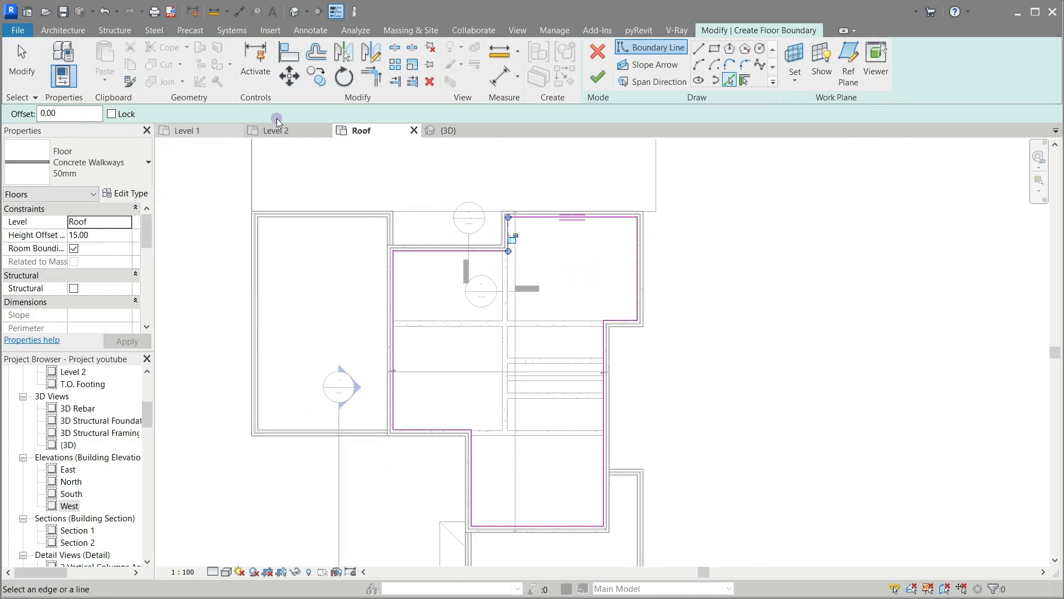
# Step: Finish the roof walkway floor without attaching the walls to its bottom, and view it in 3D
pyautogui.click(597, 78)
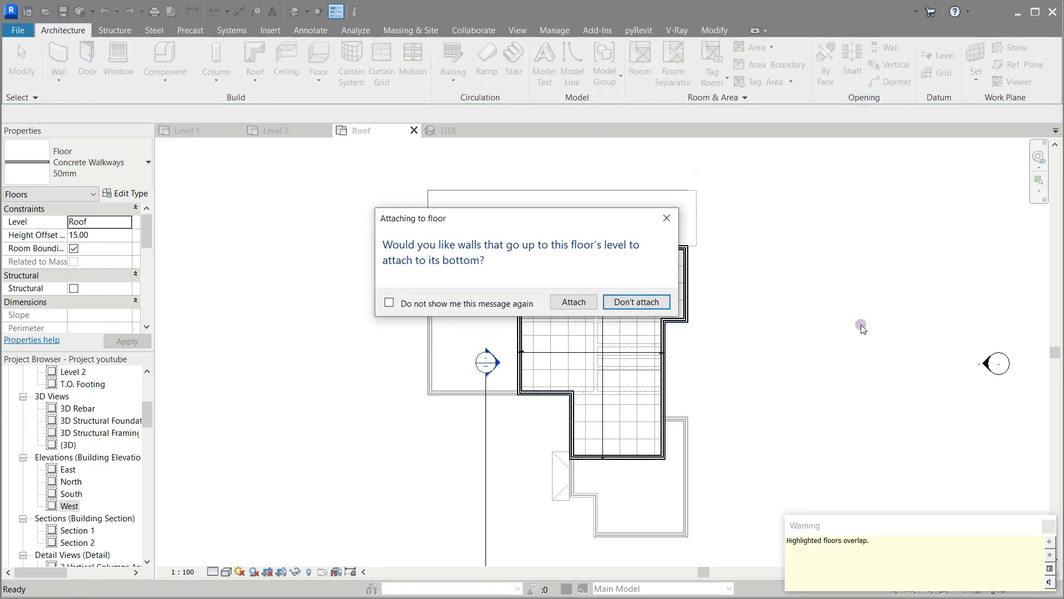
pyautogui.click(636, 302)
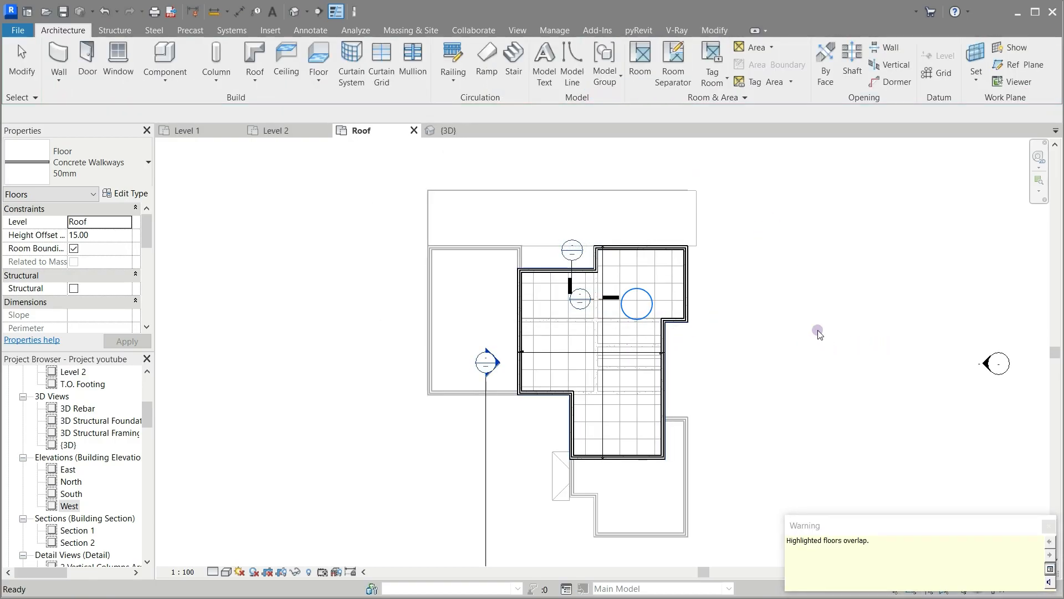
pyautogui.scroll(2, 798, 322)
pyautogui.click(454, 137)
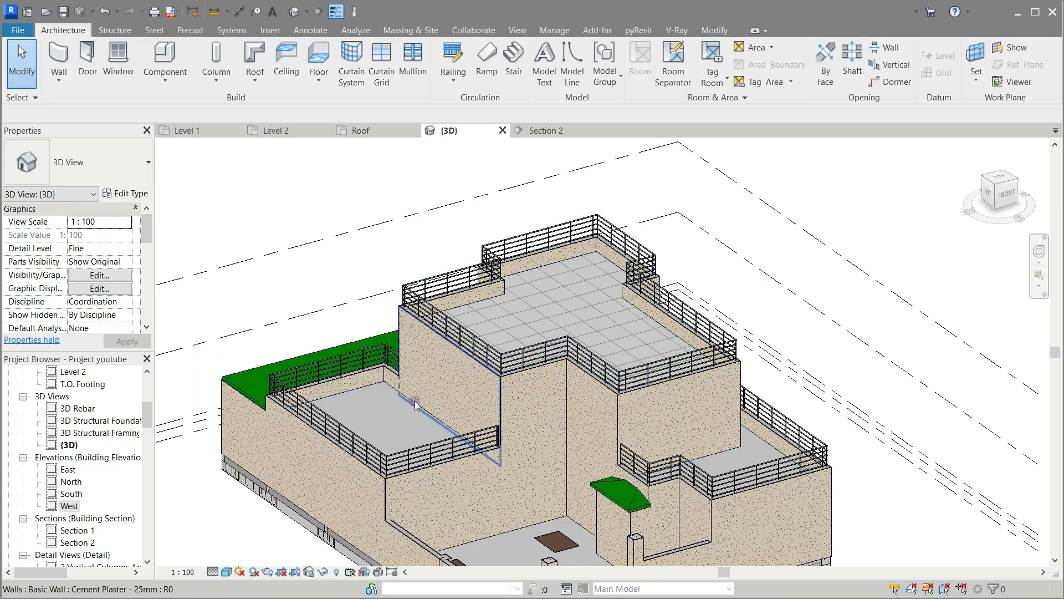
# Step: On Level 2, start an architectural floor of type Concrete Walkways 50mm with a height offset of 20
pyautogui.click(280, 133)
pyautogui.click(334, 259)
pyautogui.scroll(5, 373, 333)
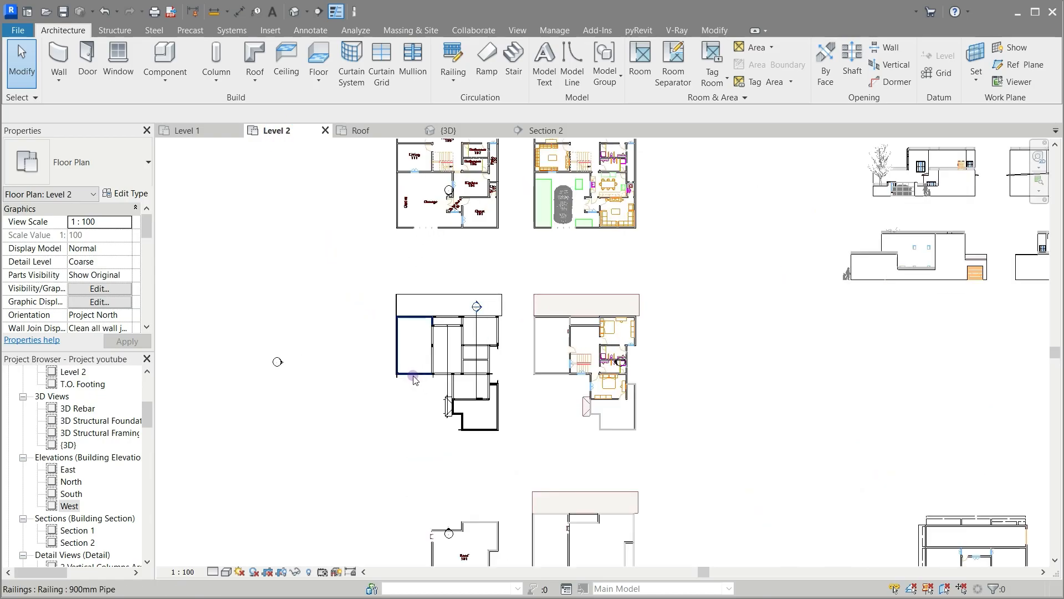
pyautogui.scroll(3, 426, 309)
pyautogui.scroll(1, 427, 310)
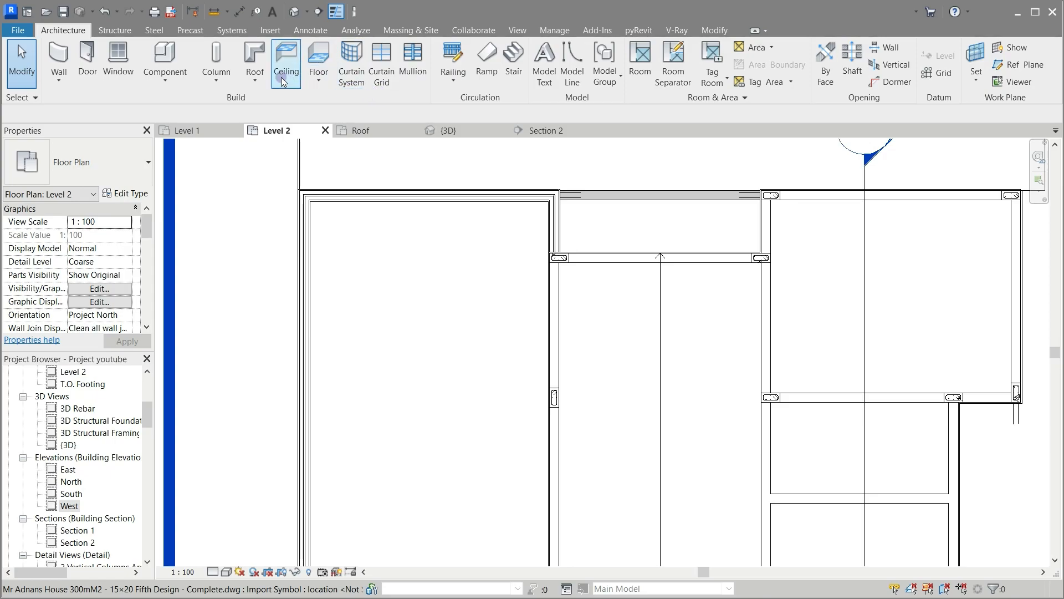
pyautogui.click(318, 78)
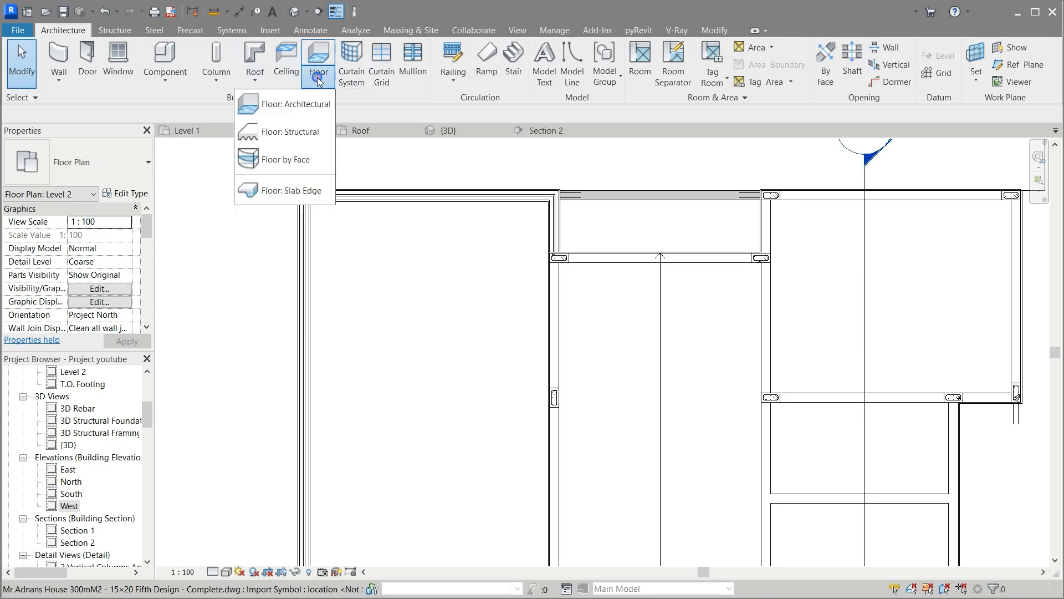
pyautogui.click(279, 111)
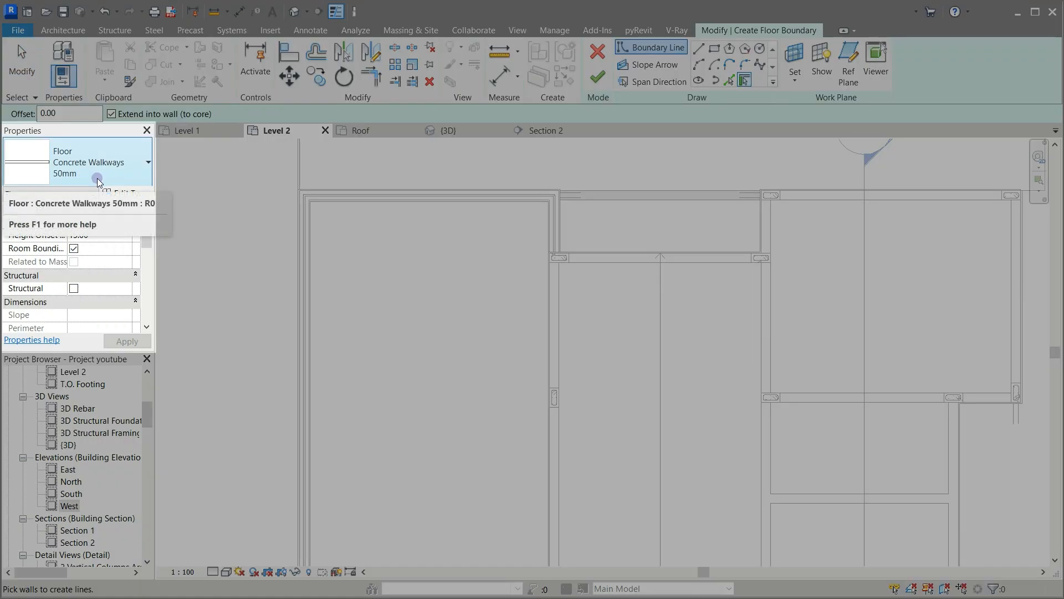
pyautogui.click(100, 235)
pyautogui.doubleClick(100, 236)
pyautogui.write('20')
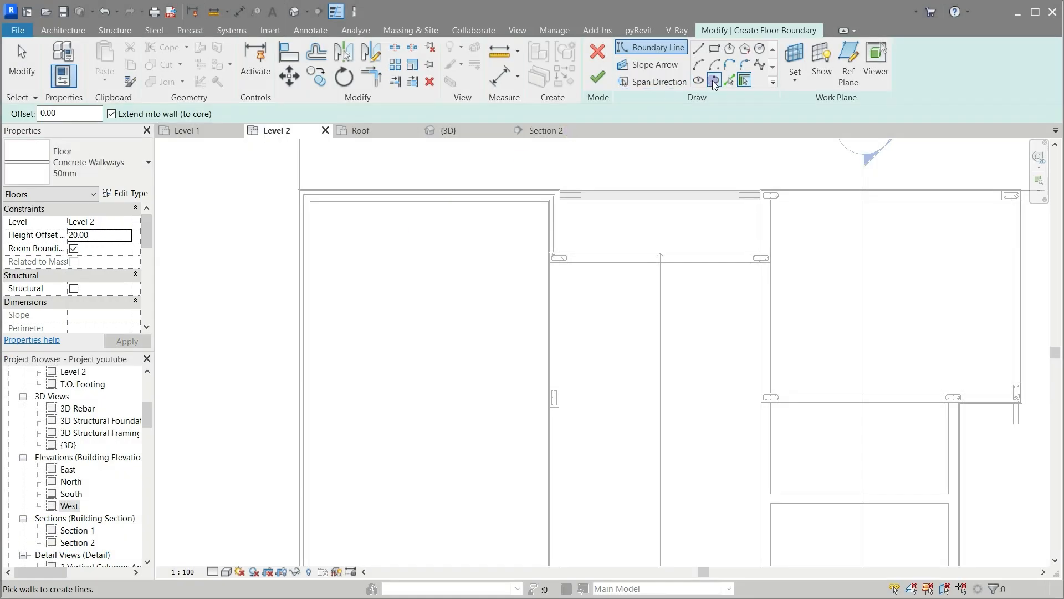
# Step: With Pick Lines, add floor boundary lines along the four inner wall faces of the western terrace
pyautogui.click(730, 81)
pyautogui.scroll(4, 512, 204)
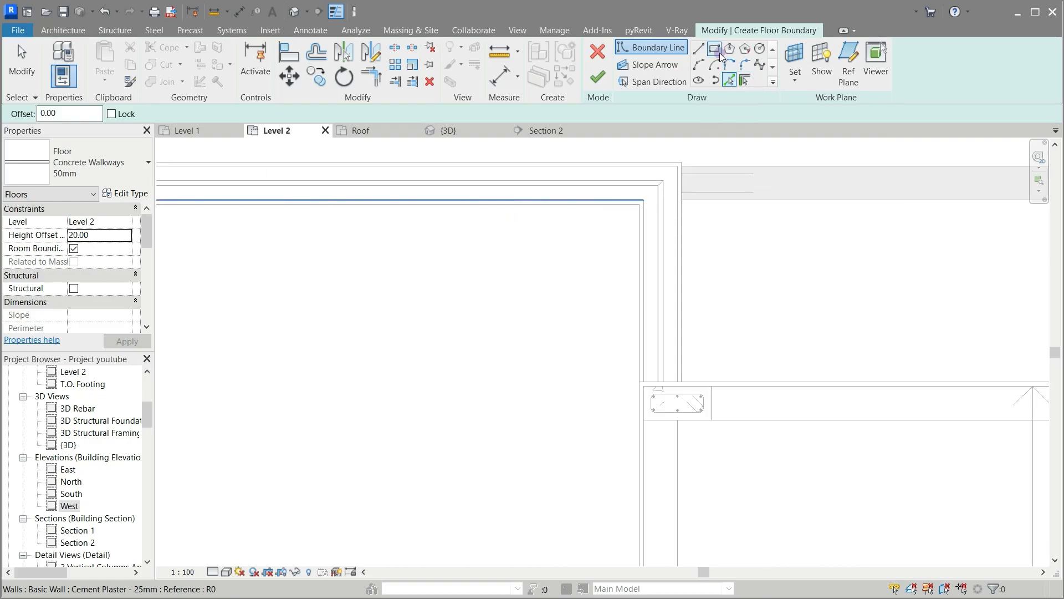
pyautogui.click(592, 209)
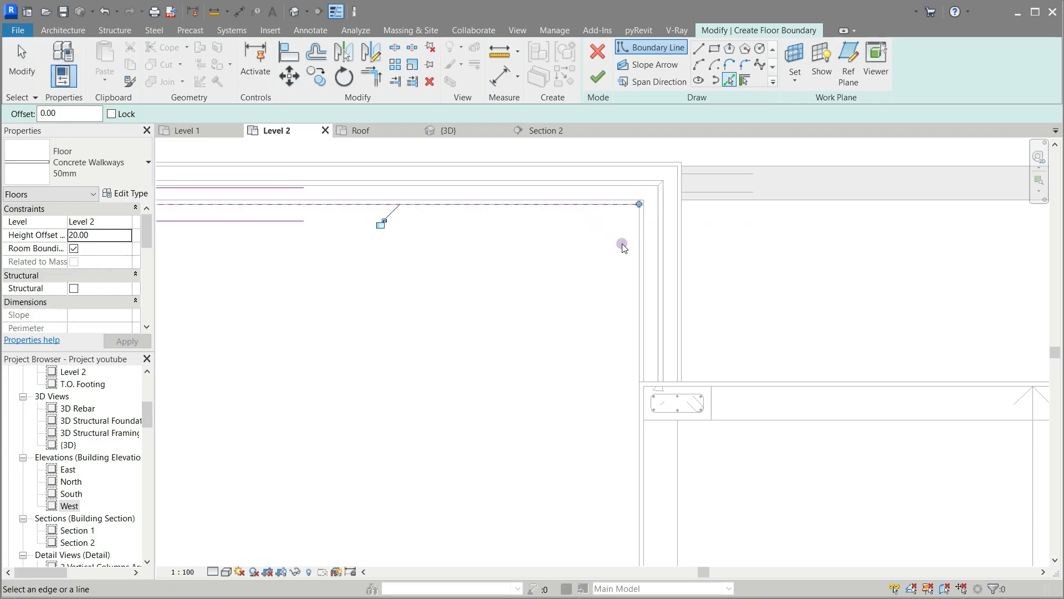
pyautogui.click(621, 443)
pyautogui.scroll(-3, 627, 401)
pyautogui.scroll(3, 566, 482)
pyautogui.scroll(4, 542, 383)
pyautogui.click(535, 452)
pyautogui.scroll(-4, 588, 385)
pyautogui.scroll(3, 290, 287)
pyautogui.click(267, 295)
# Step: Trim the terrace's north boundary line with the east and west lines into clean corners
pyautogui.scroll(-2, 321, 351)
pyautogui.press('t')
pyautogui.press('r')
pyautogui.scroll(-3, 697, 527)
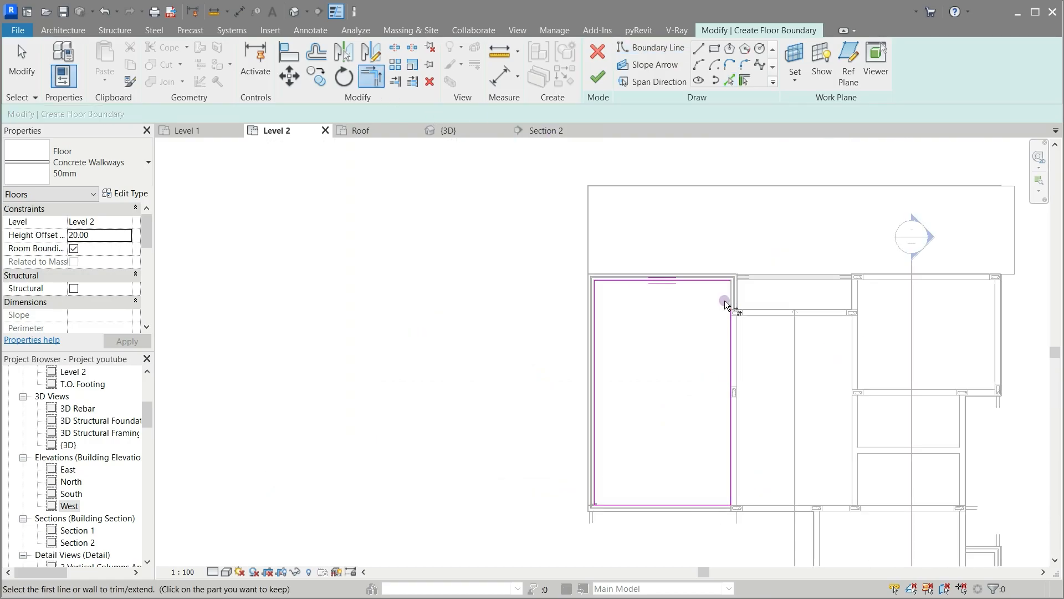
pyautogui.scroll(3, 724, 300)
pyautogui.click(679, 256)
pyautogui.click(736, 363)
pyautogui.click(426, 333)
pyautogui.click(463, 257)
pyautogui.scroll(-3, 369, 228)
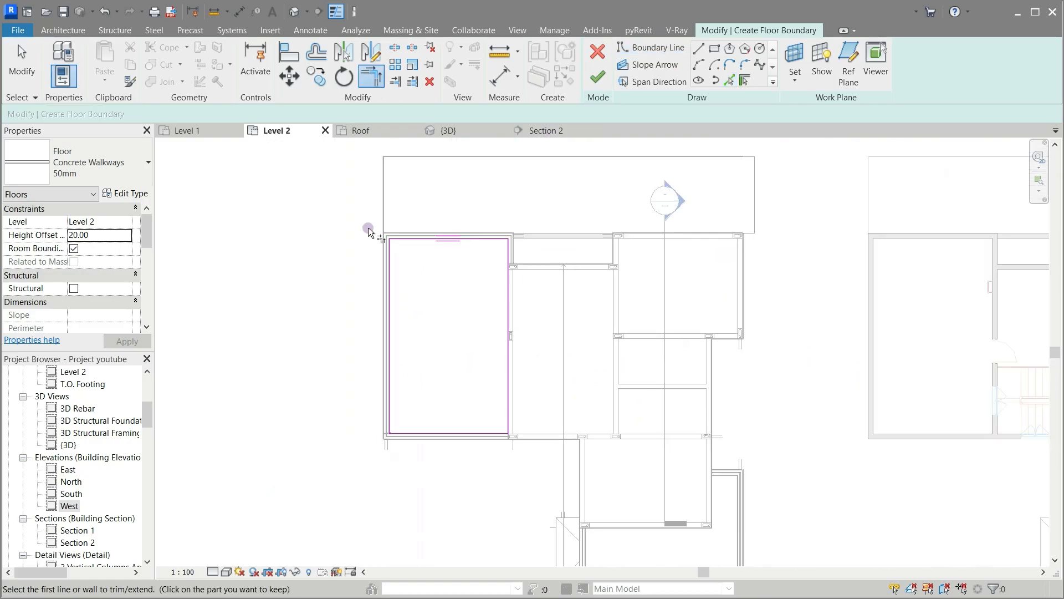
# Step: With Pick Lines, add floor boundary lines along the building's east wall face and the southeastern terrace's north and east inner wall faces
pyautogui.scroll(-3, 369, 232)
pyautogui.click(730, 80)
pyautogui.scroll(4, 668, 421)
pyautogui.scroll(3, 614, 324)
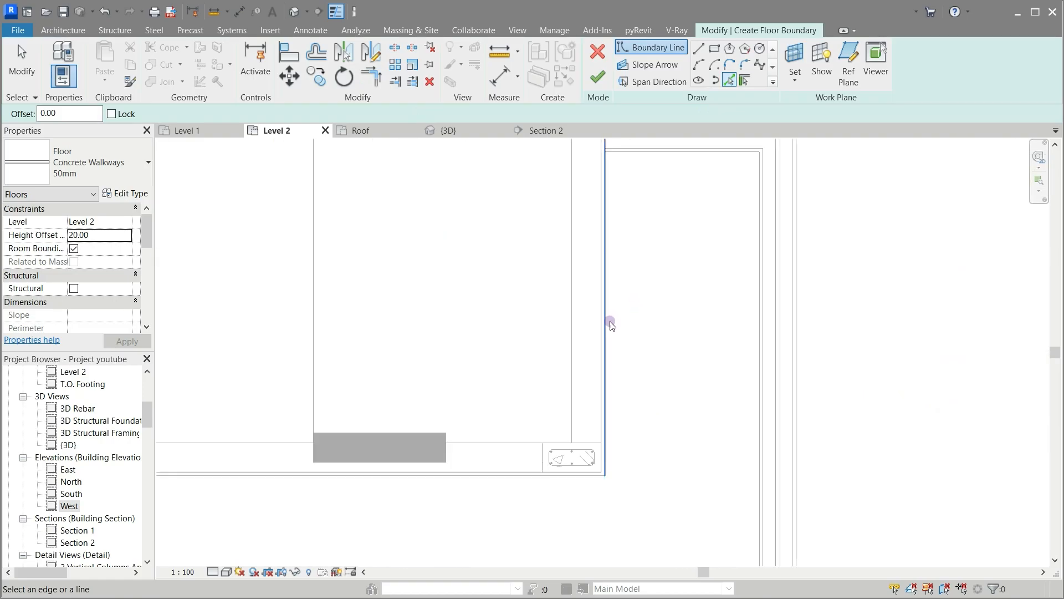
pyautogui.click(756, 225)
pyautogui.scroll(-2, 635, 218)
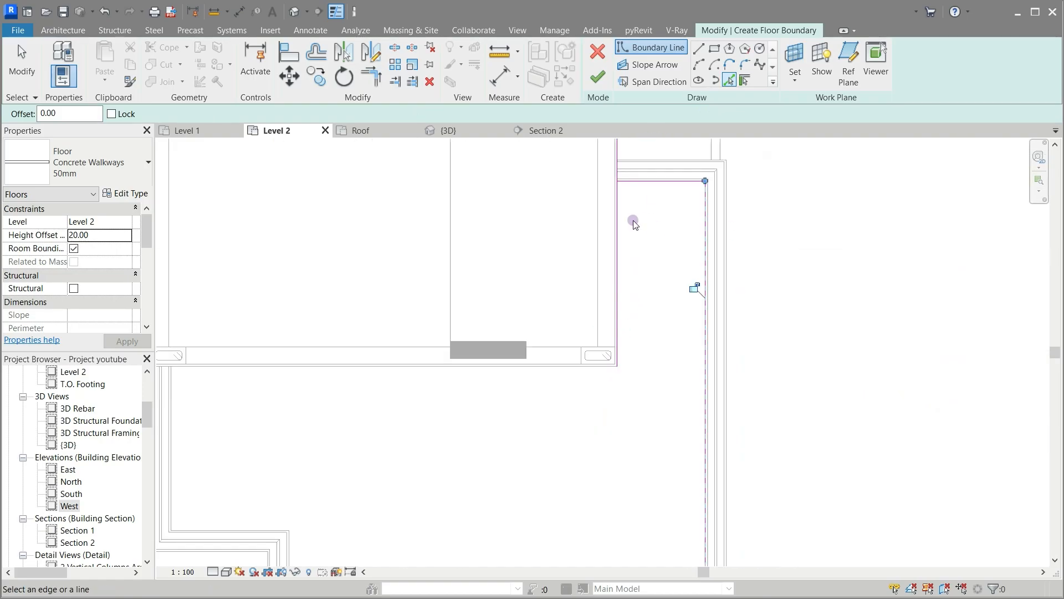
pyautogui.click(550, 370)
pyautogui.scroll(3, 499, 394)
pyautogui.hotkey('ctrl', 'z')
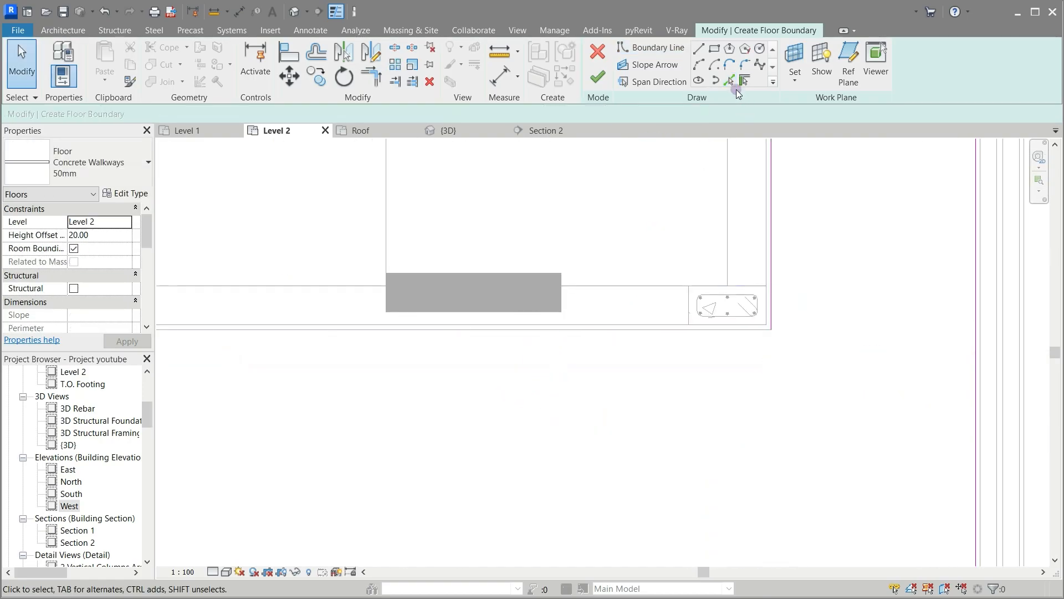
# Step: Add floor boundary lines along the building's south wall face and the southeastern terrace's west and stepped south inner wall faces
pyautogui.click(730, 80)
pyautogui.click(630, 331)
pyautogui.scroll(-3, 666, 404)
pyautogui.scroll(3, 302, 405)
pyautogui.click(290, 410)
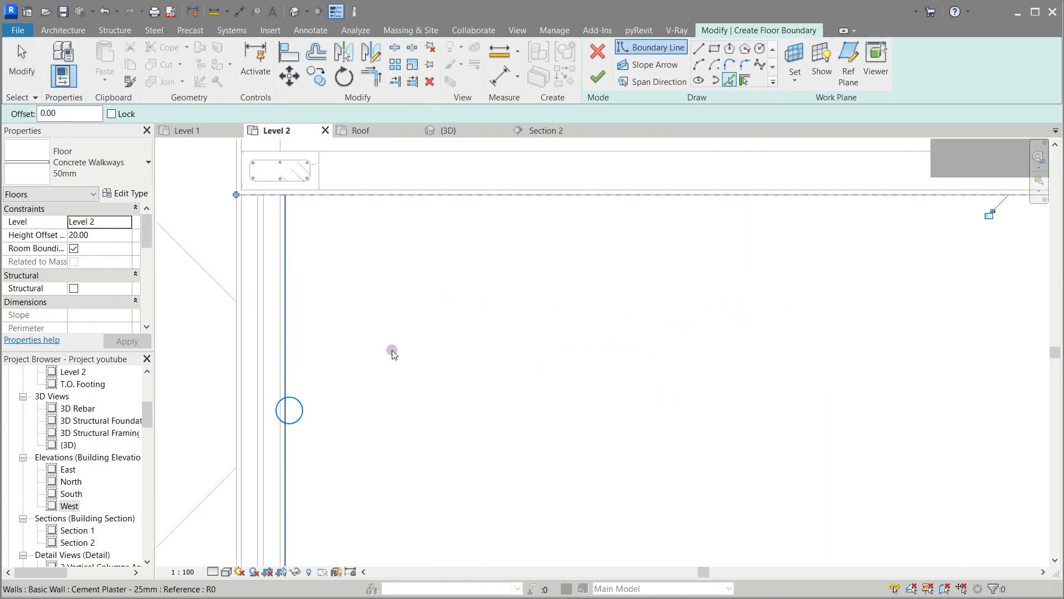
pyautogui.scroll(-3, 390, 411)
pyautogui.click(388, 466)
pyautogui.click(493, 487)
pyautogui.scroll(-4, 451, 365)
pyautogui.scroll(3, 569, 474)
pyautogui.scroll(4, 569, 473)
pyautogui.click(563, 501)
# Step: Trim the southeastern terrace's boundary lines into clean corners so that they form one closed loop
pyautogui.click(373, 78)
pyautogui.scroll(-5, 616, 496)
pyautogui.click(321, 315)
pyautogui.scroll(-3, 511, 444)
pyautogui.scroll(4, 518, 308)
pyautogui.click(552, 309)
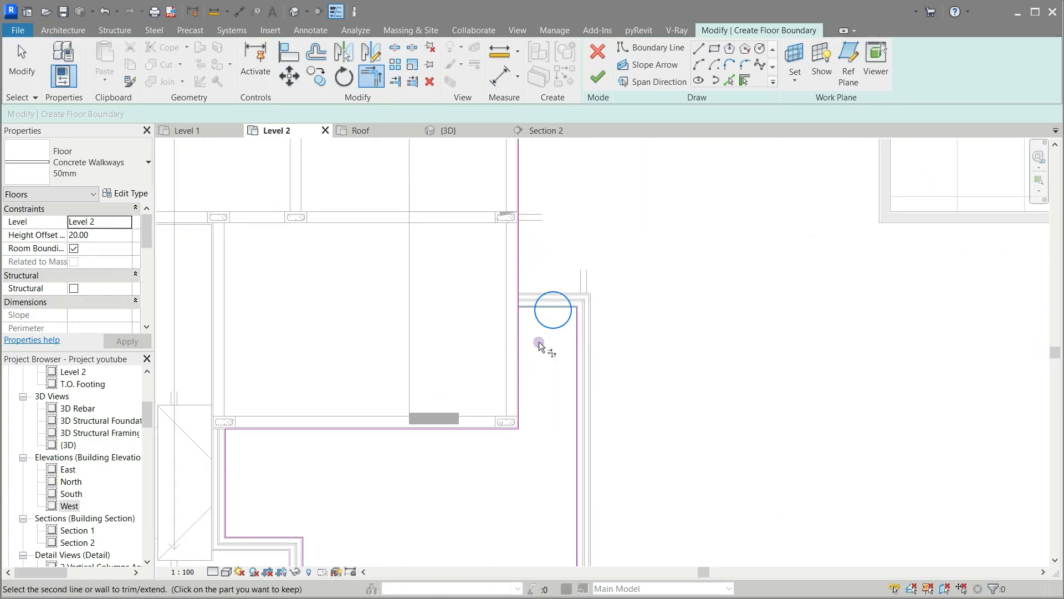
pyautogui.click(519, 360)
pyautogui.scroll(-3, 641, 299)
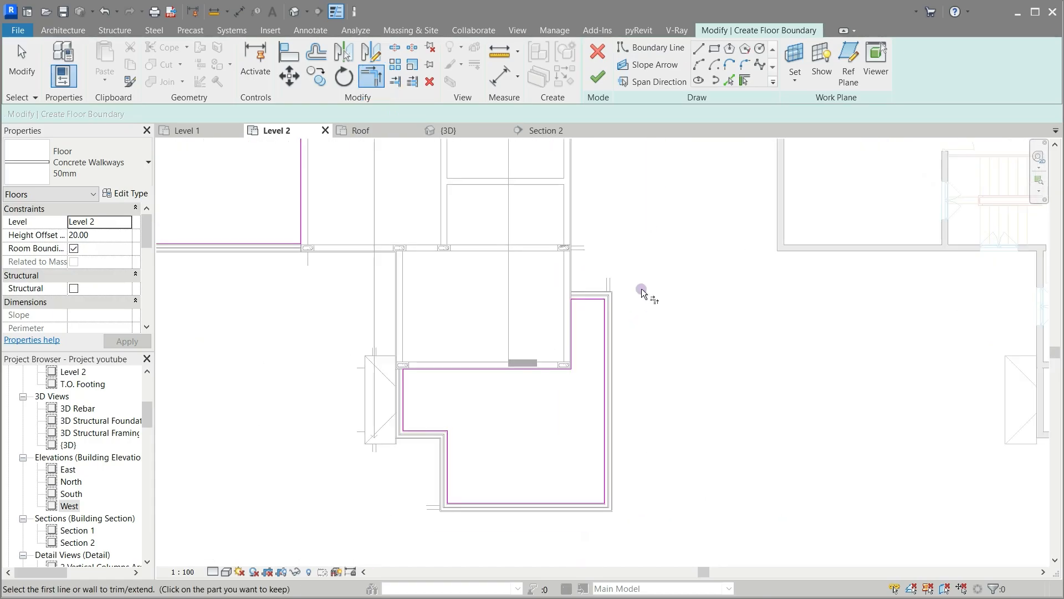
pyautogui.scroll(-1, 642, 291)
# Step: Finish the Level 2 terrace floor without attaching the walls to its bottom, and inspect it in the 3D view
pyautogui.click(597, 78)
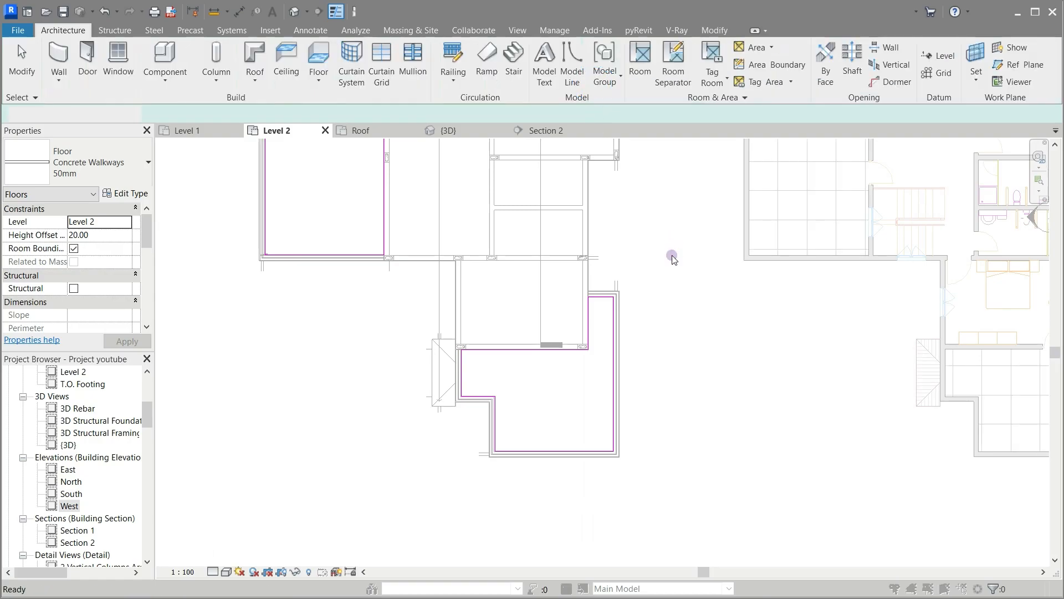
pyautogui.scroll(-3, 579, 363)
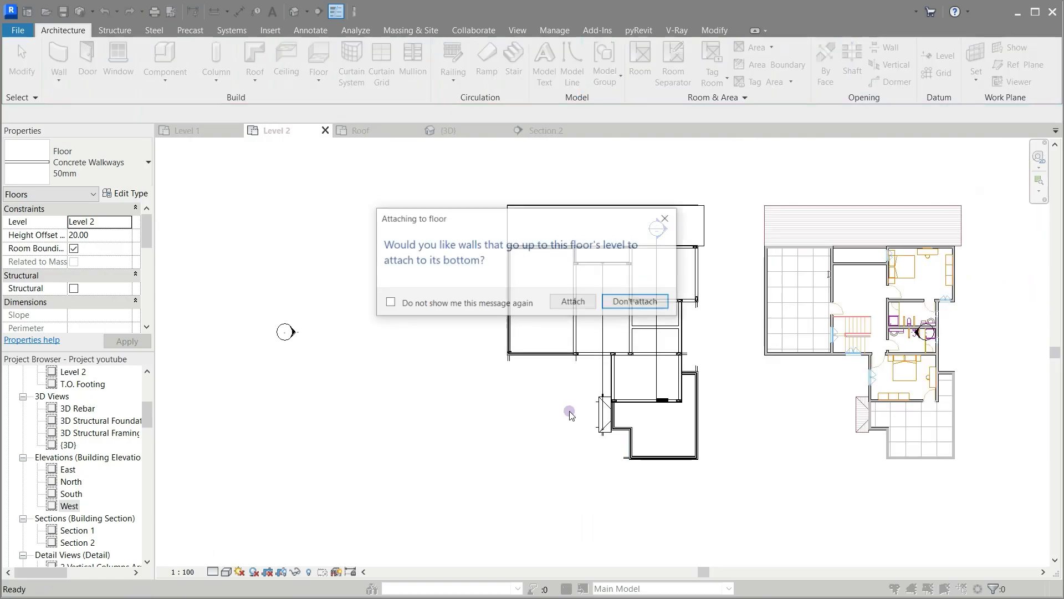
pyautogui.click(613, 303)
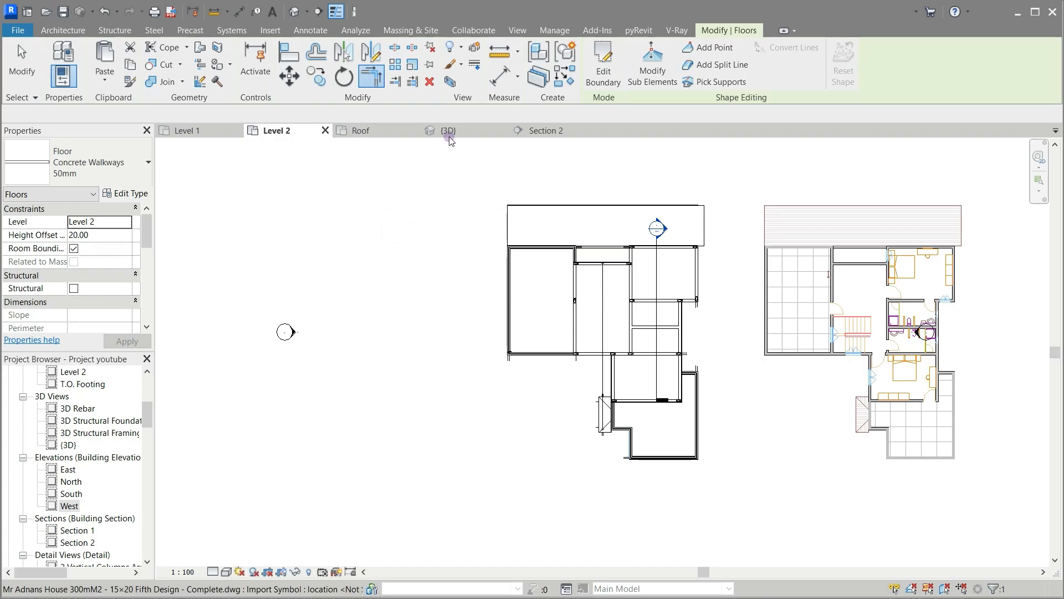
pyautogui.click(450, 132)
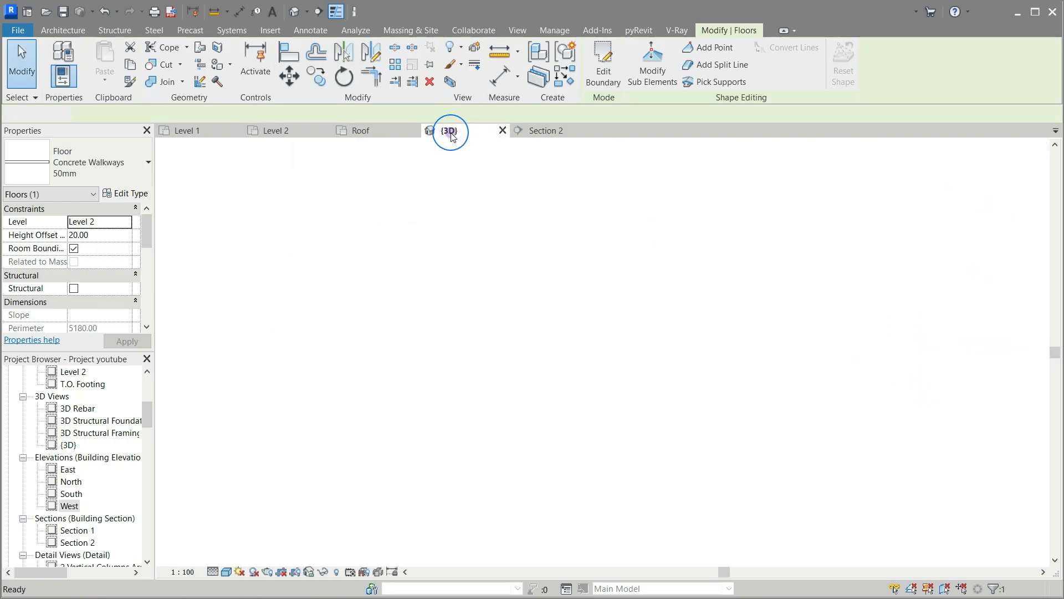
pyautogui.click(397, 264)
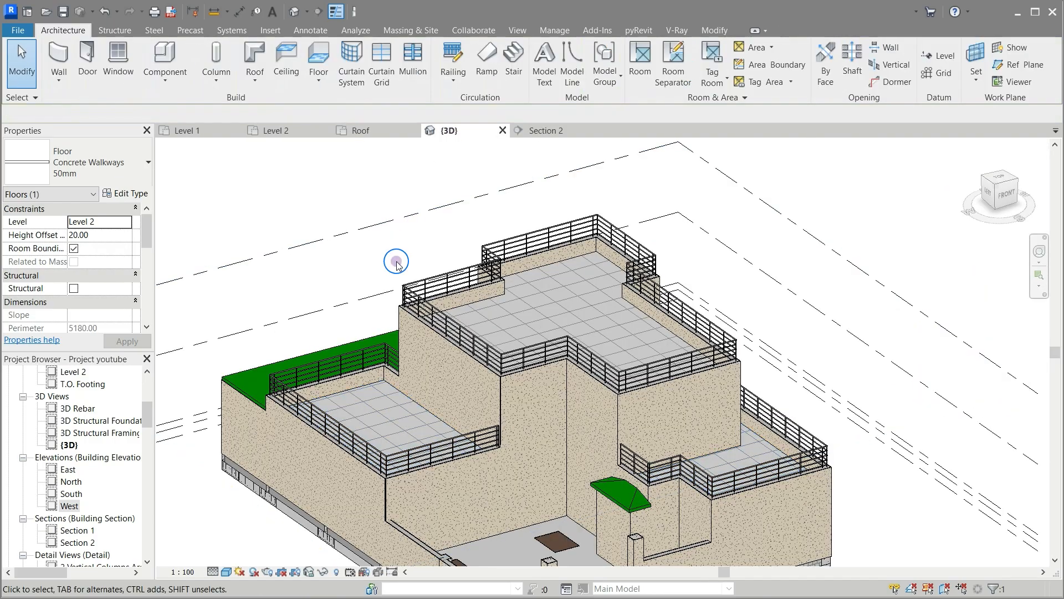
pyautogui.scroll(-2, 427, 231)
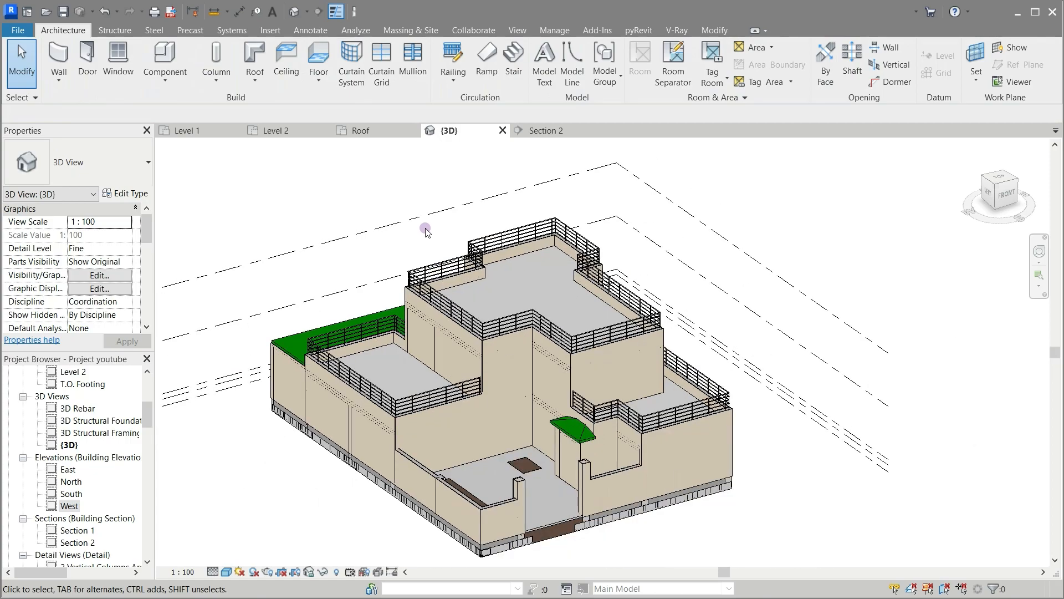
pyautogui.scroll(3, 526, 559)
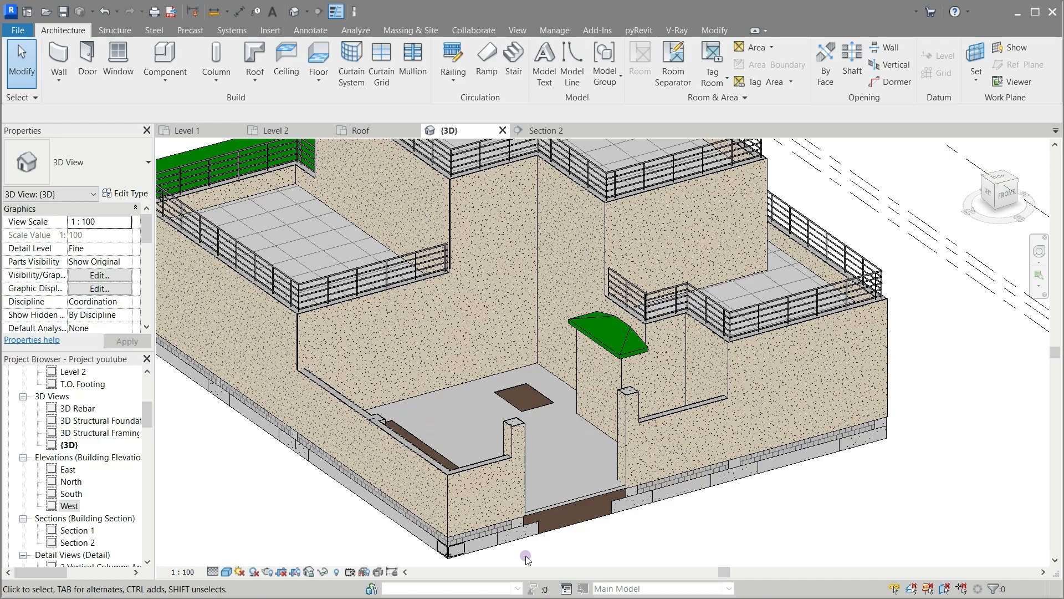
pyautogui.scroll(-1, 795, 518)
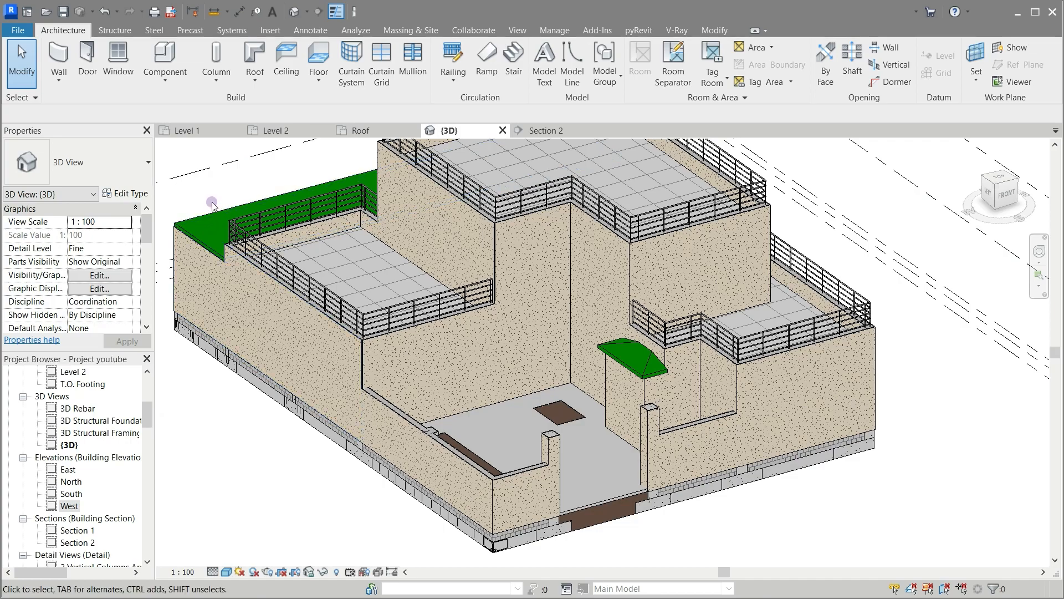
# Step: Duplicate the type of the green roof beside the western terrace as Edited - 125mm
pyautogui.scroll(3, 205, 233)
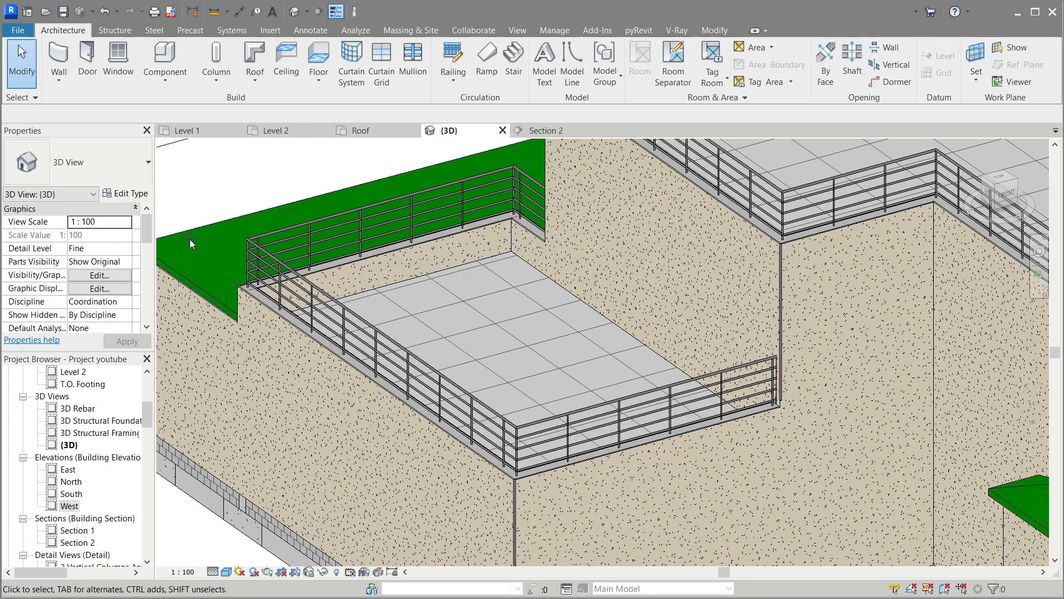
pyautogui.click(221, 226)
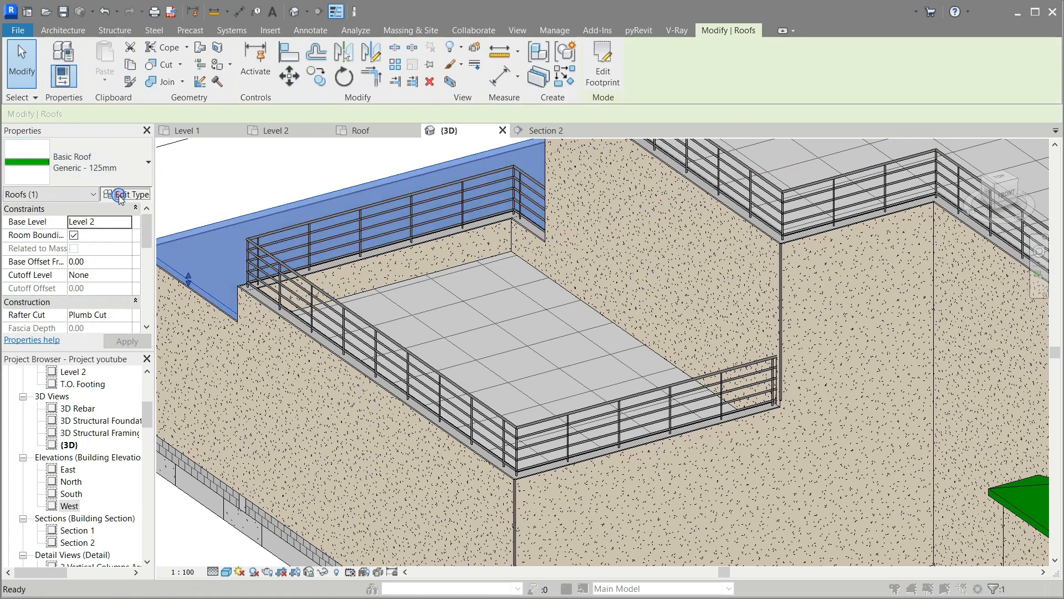
pyautogui.click(119, 192)
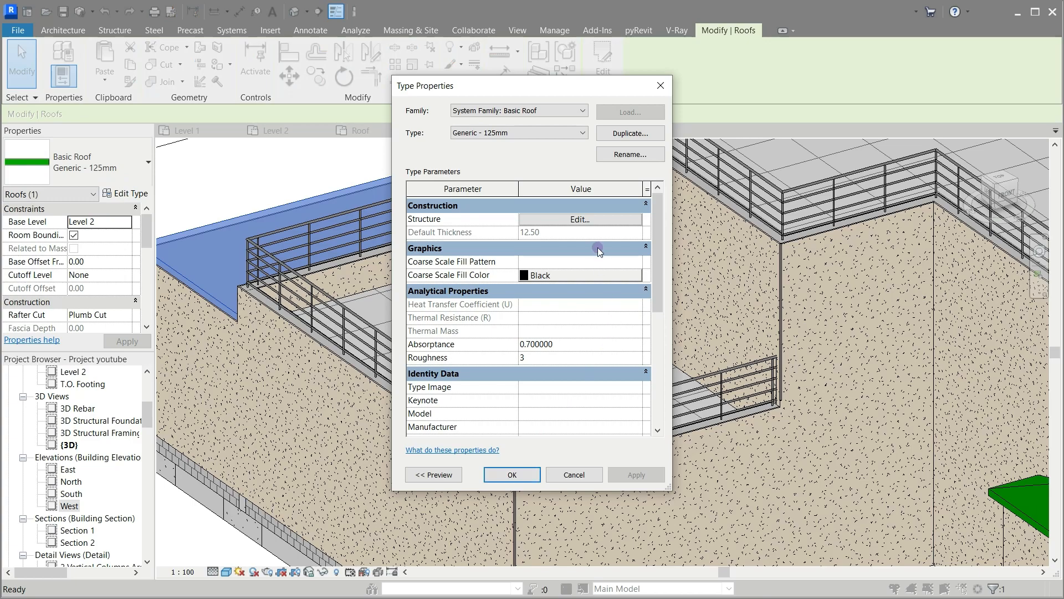
pyautogui.click(617, 135)
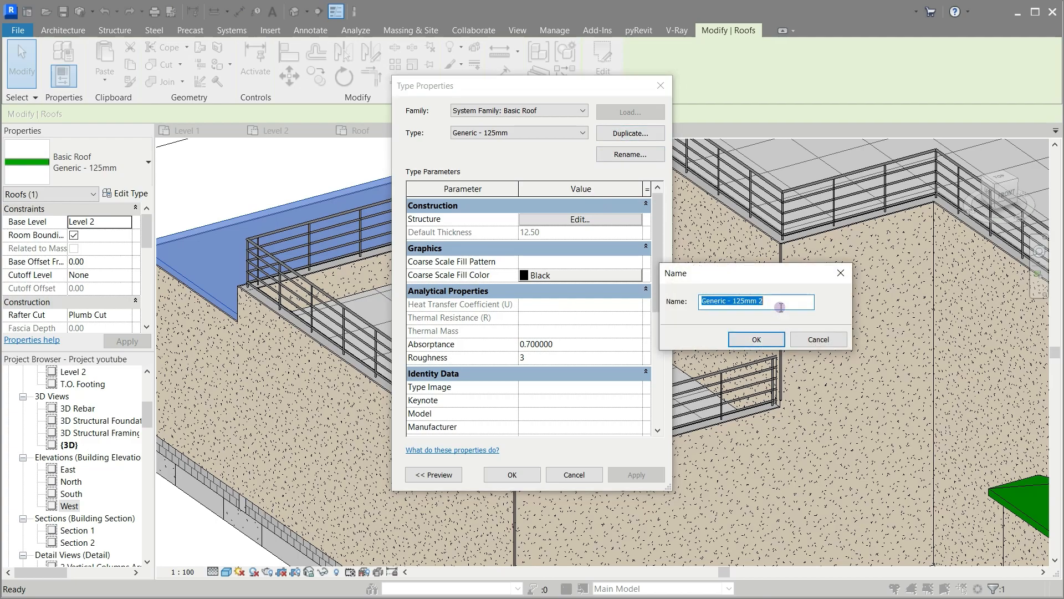
pyautogui.click(780, 307)
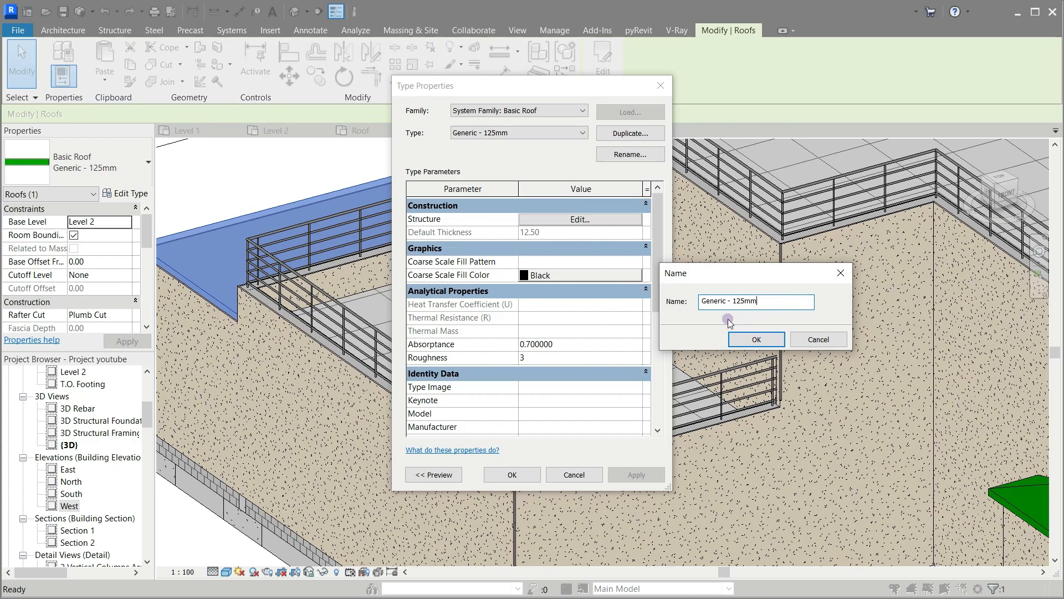
pyautogui.moveTo(726, 300); pyautogui.dragTo(694, 300)
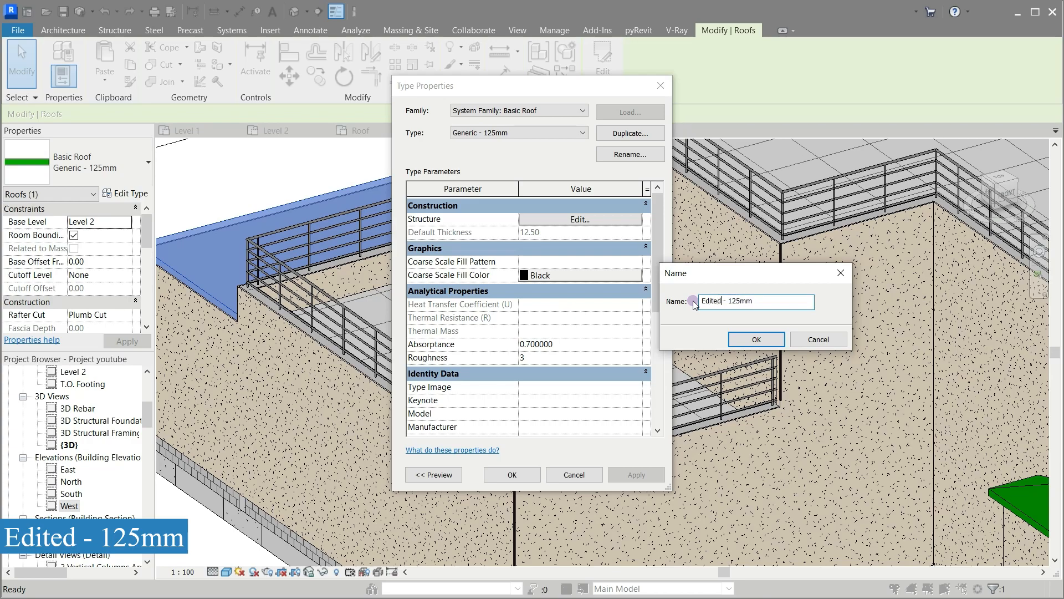
pyautogui.click(747, 338)
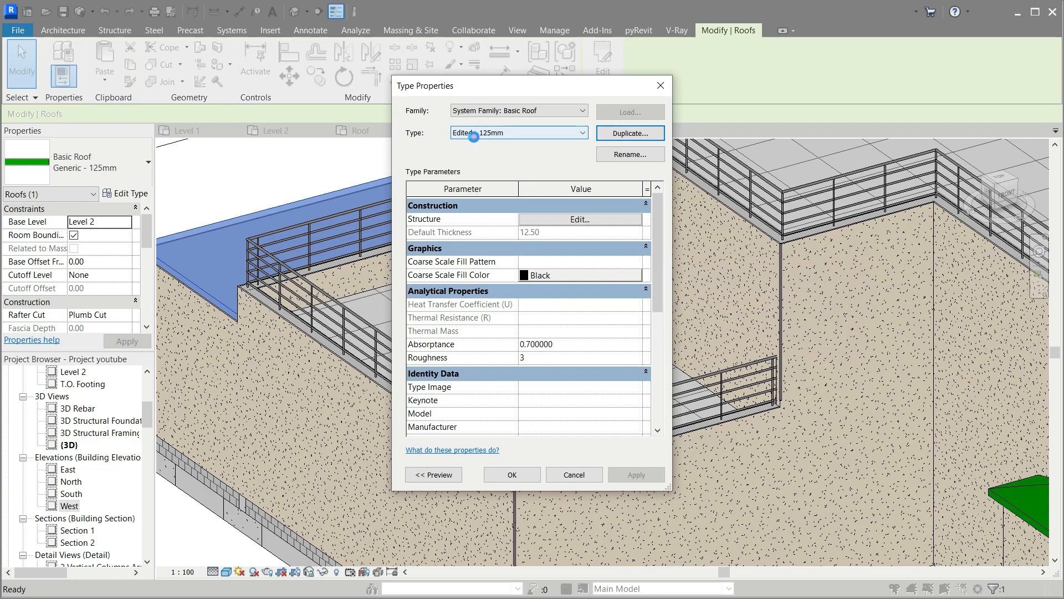
# Step: In the roof type's structure, search the materials for "spanish" and choose Roofing, Tile for the Structure [1] layer
pyautogui.click(547, 219)
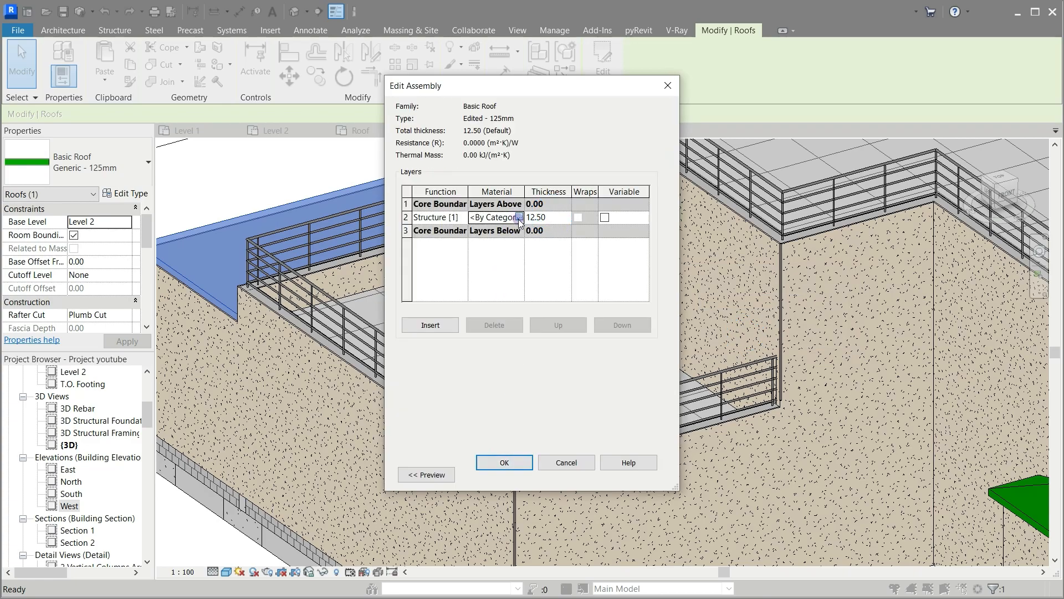
pyautogui.click(519, 217)
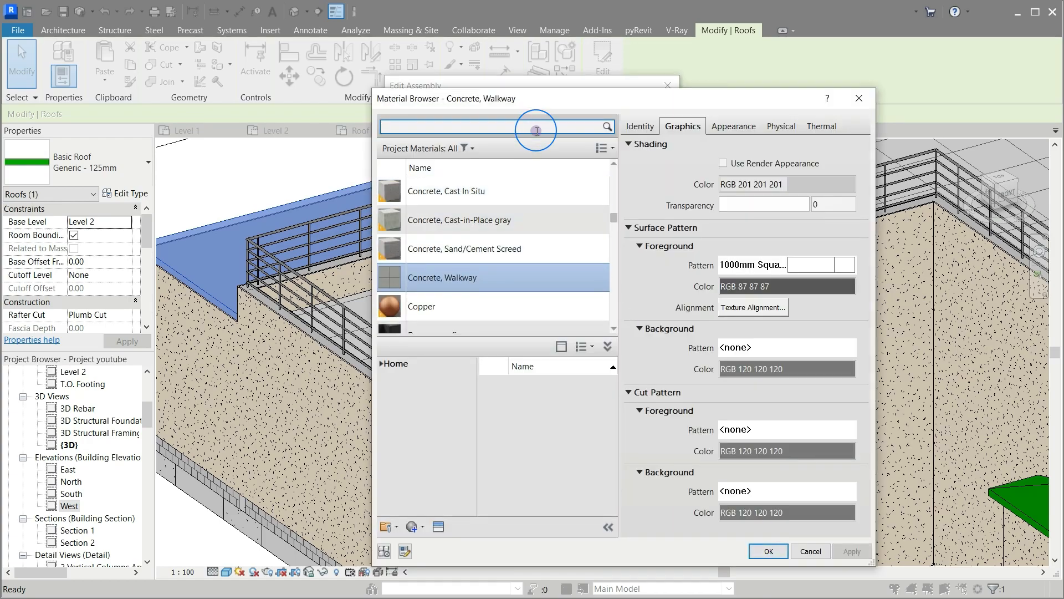
pyautogui.write('spanish')
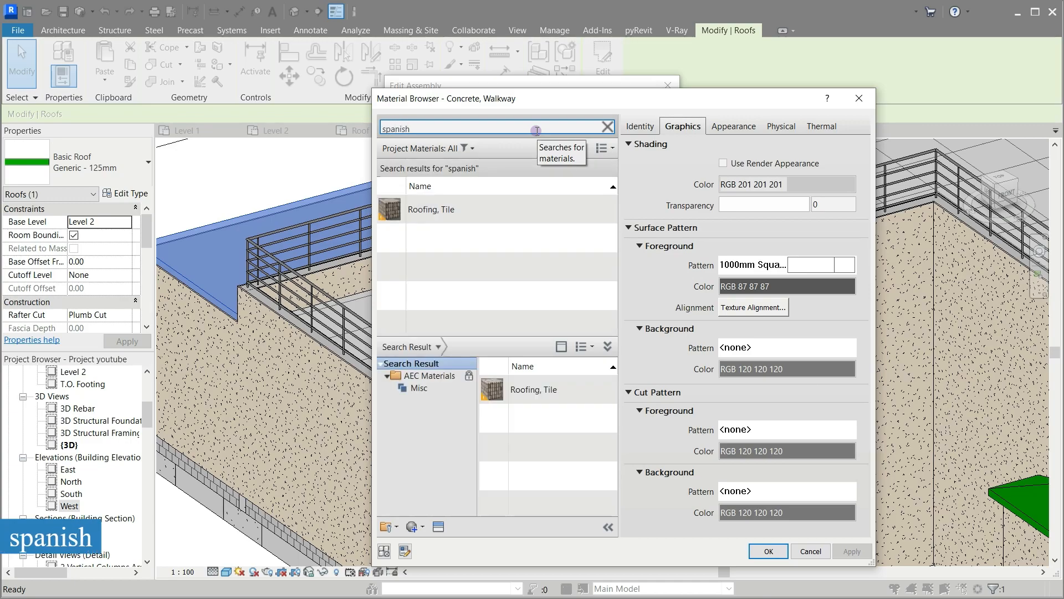
pyautogui.click(534, 204)
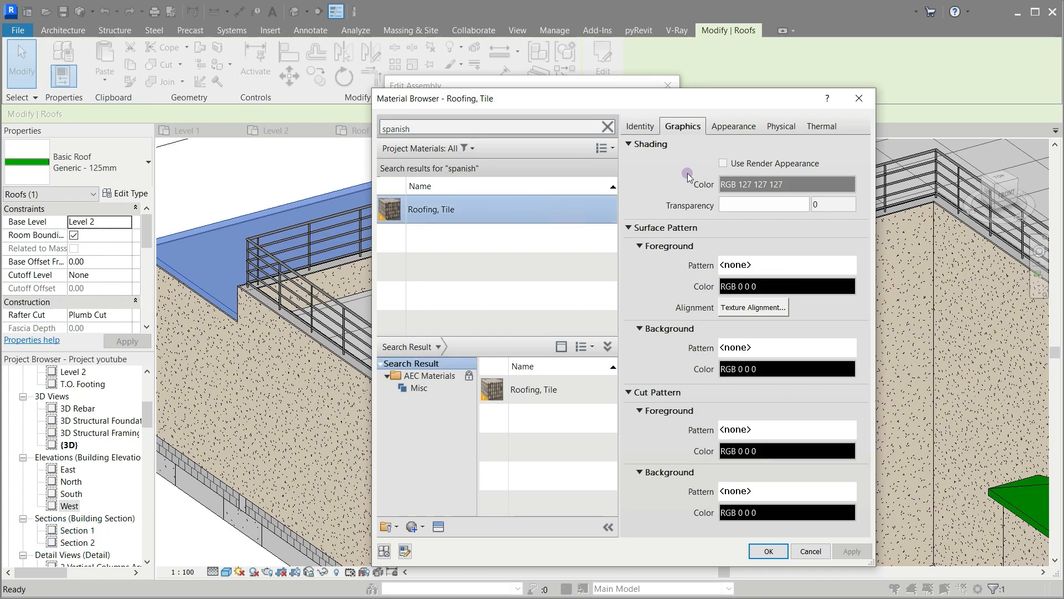
# Step: Take the Roofing, Tile shading color from its render appearance, and lighten it to RGB 165 148 133
pyautogui.click(724, 163)
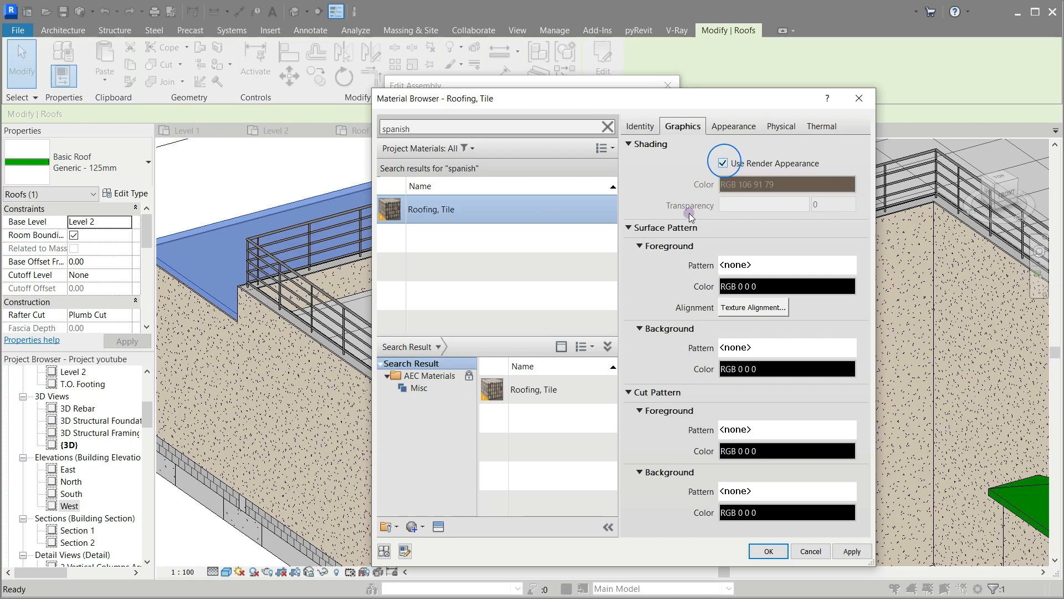
pyautogui.click(723, 163)
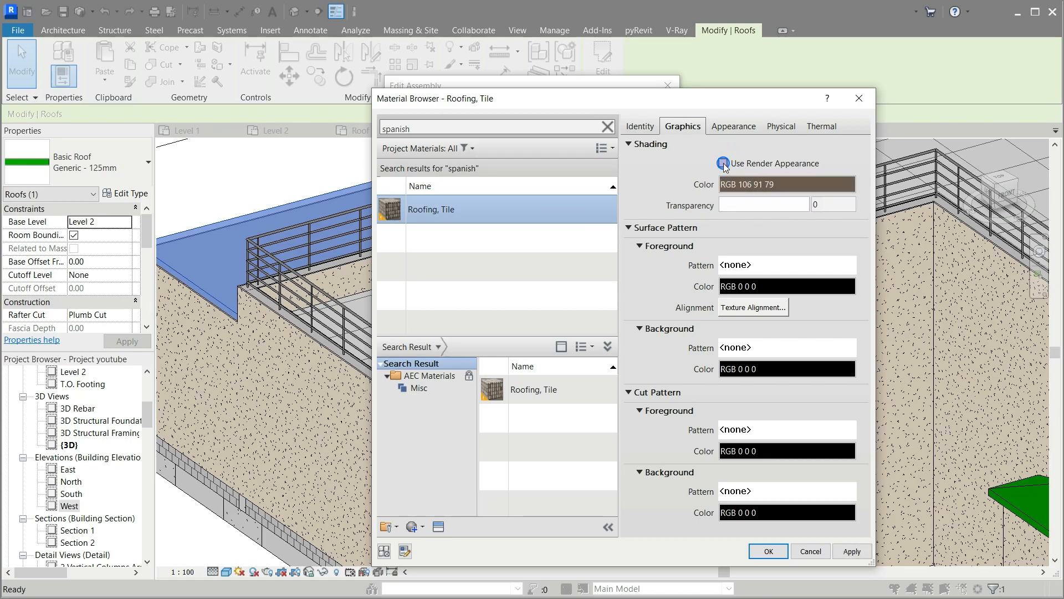
pyautogui.click(770, 184)
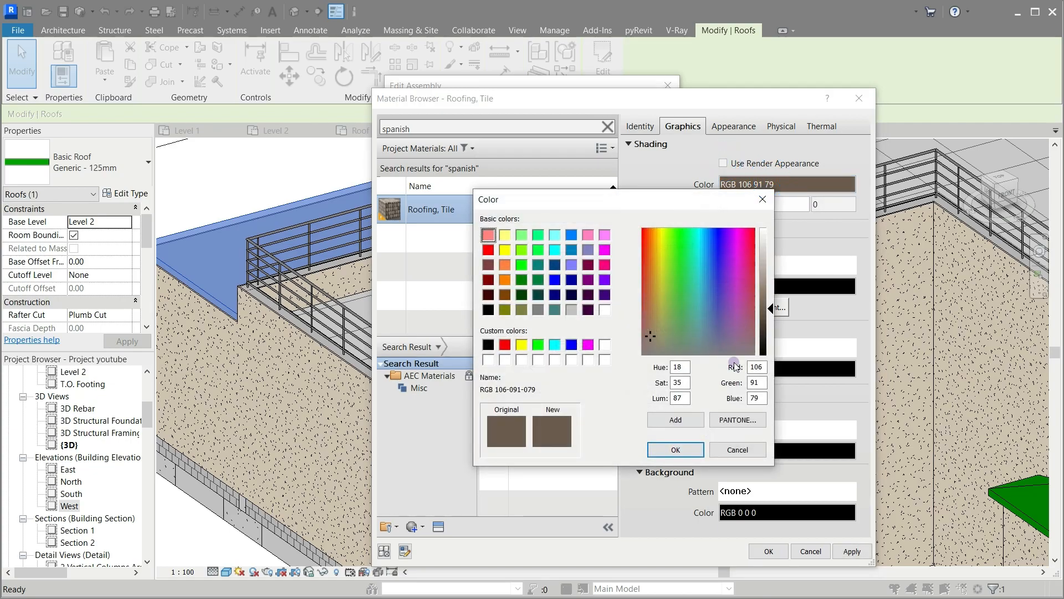
pyautogui.moveTo(768, 310); pyautogui.dragTo(769, 283)
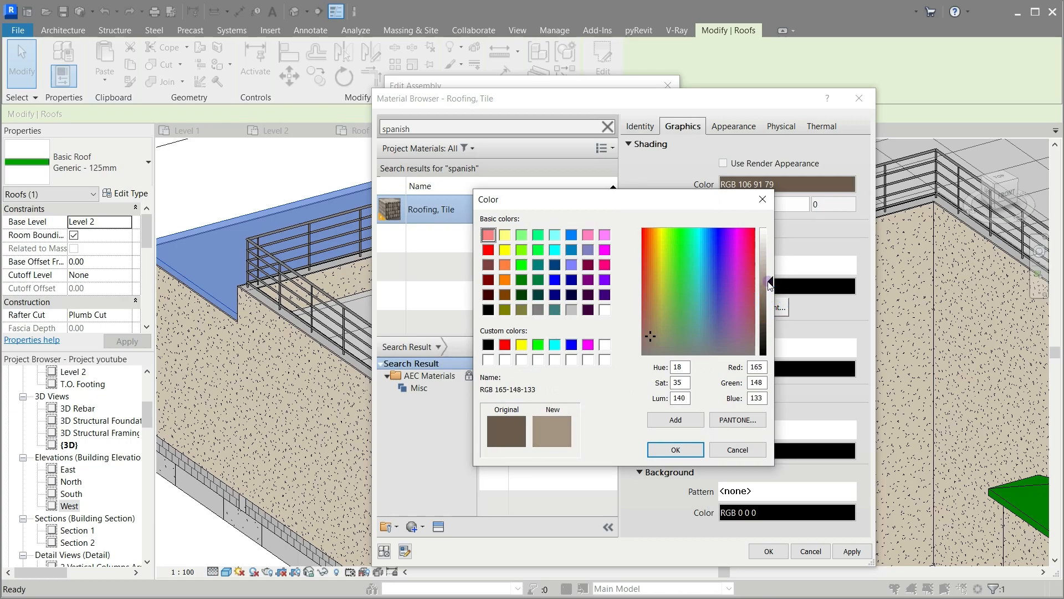
pyautogui.click(676, 450)
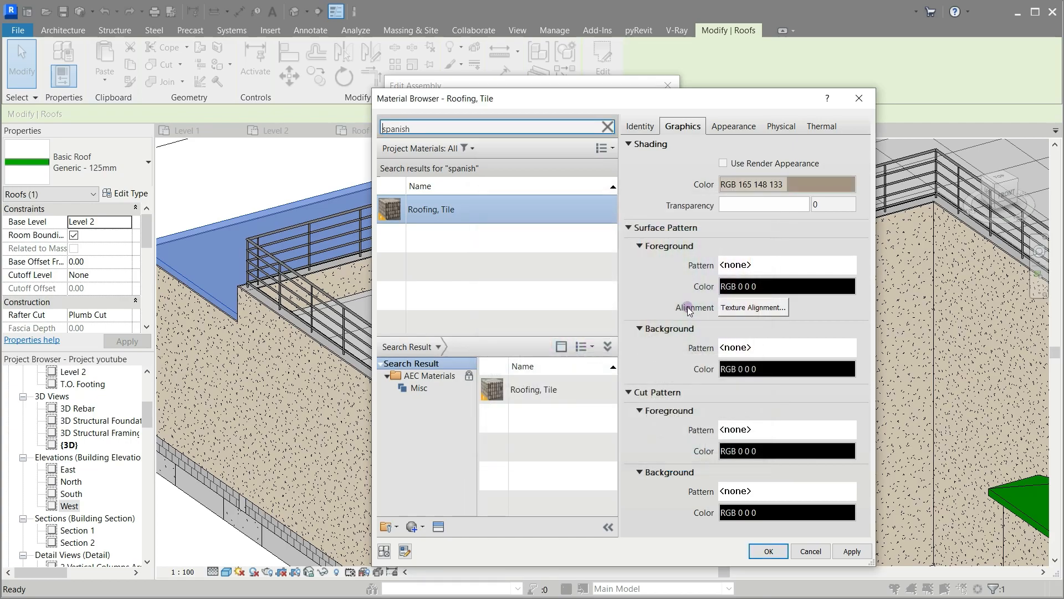
# Step: Check the material's Spanish Tile - Brown appearance, and accept the material and the roof's layer assembly
pyautogui.click(735, 127)
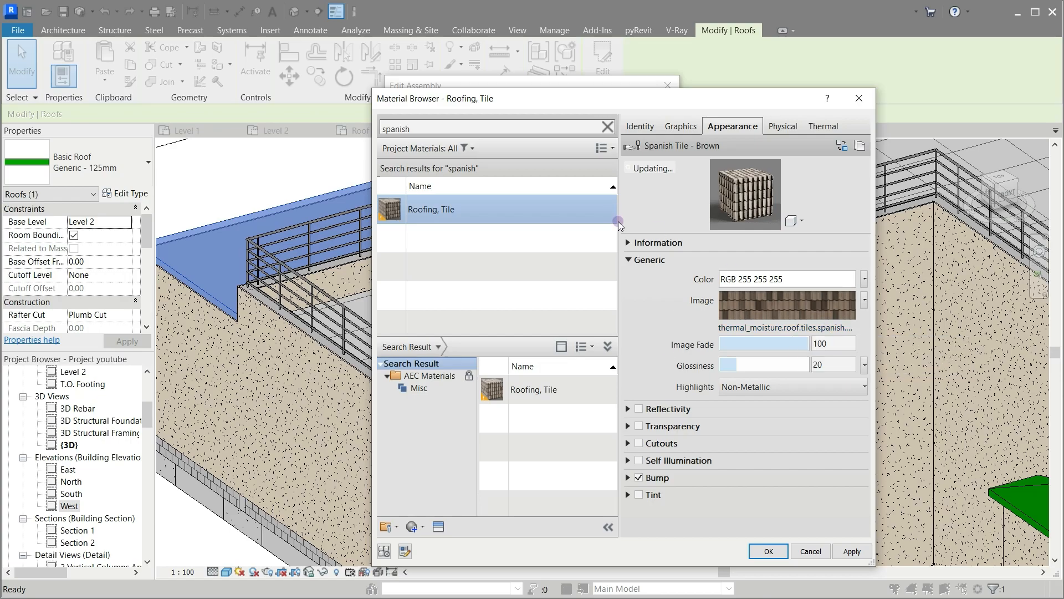
pyautogui.click(757, 551)
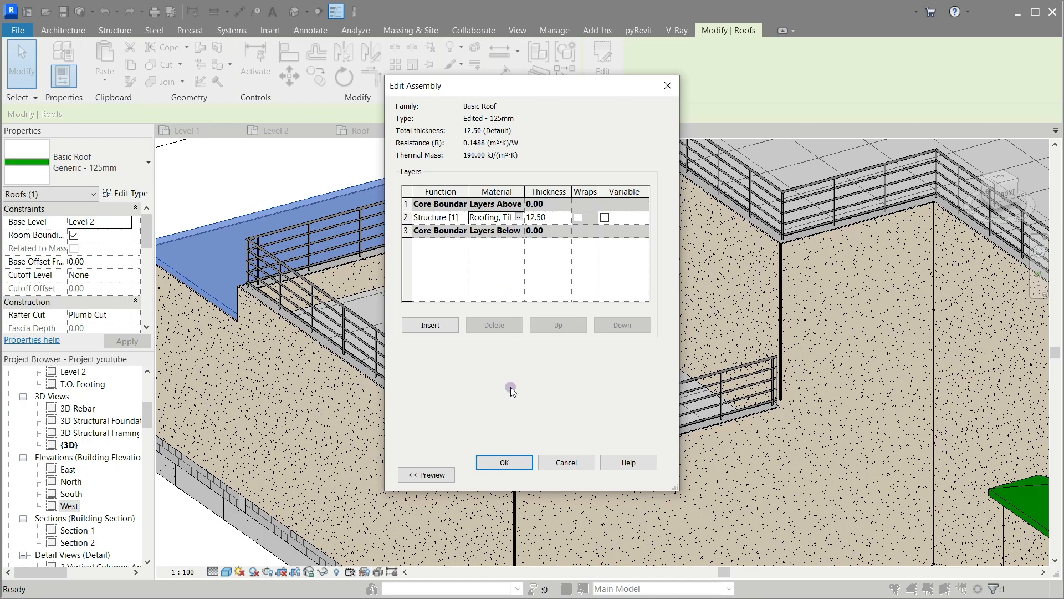
pyautogui.click(505, 462)
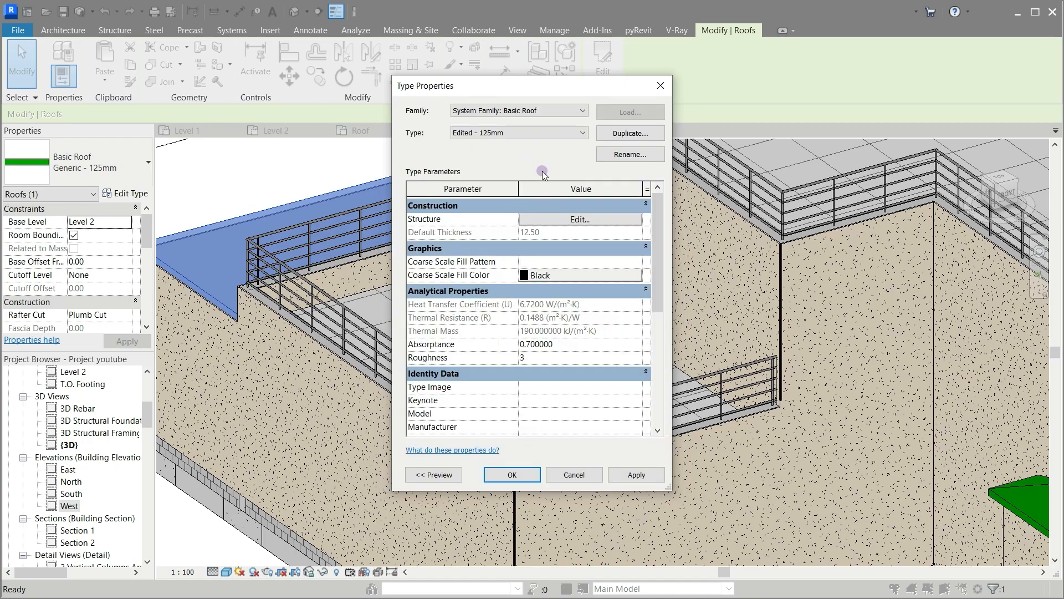
# Step: Rename the duplicated roof type as Spanish Roof Tiles- 125mm and accept the type for the roof beside the western terrace
pyautogui.click(613, 154)
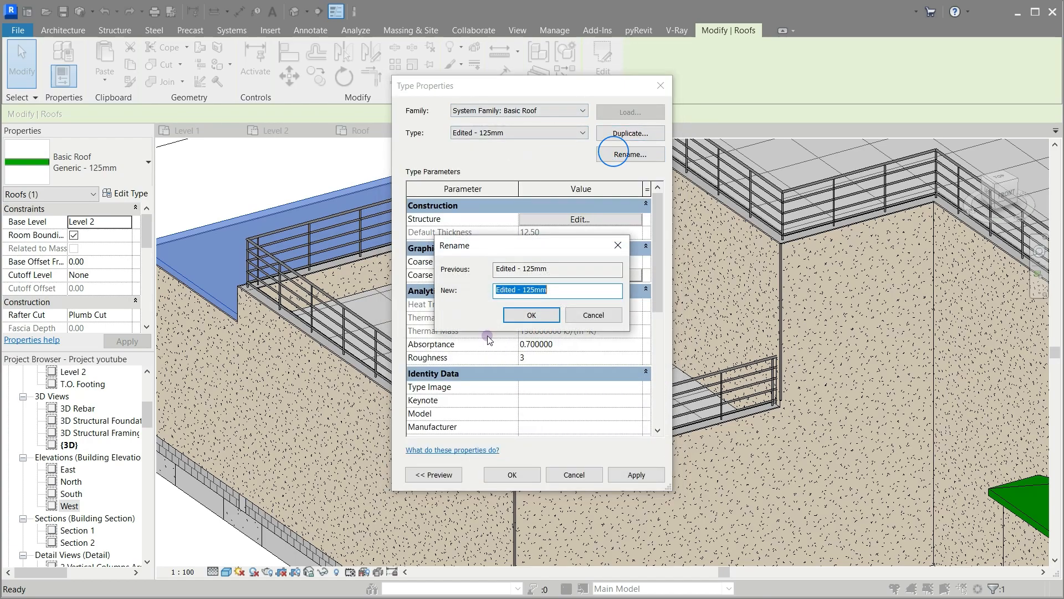
pyautogui.click(518, 290)
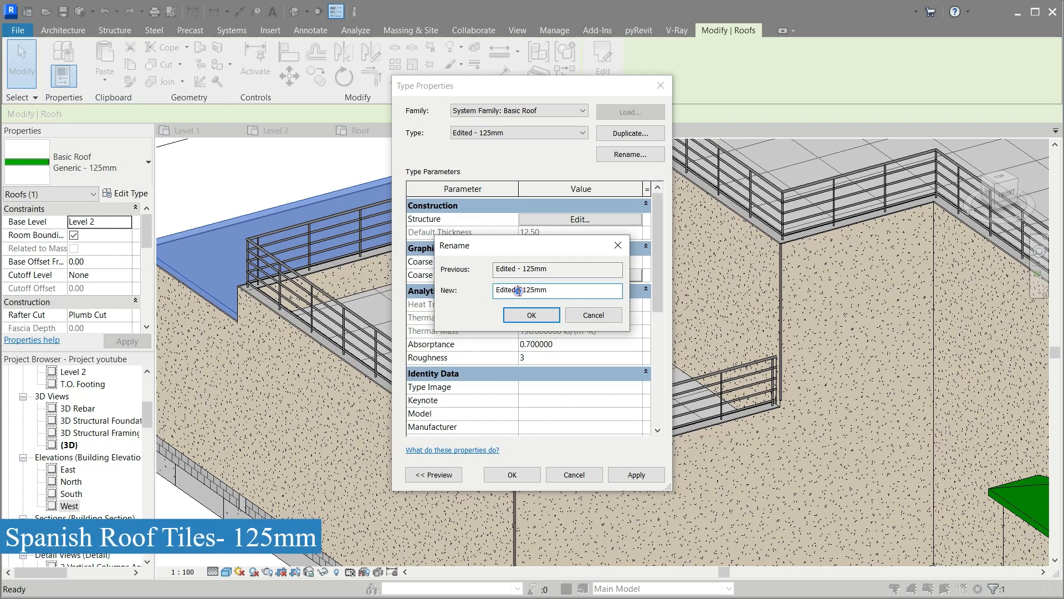
pyautogui.press('BackSpace')
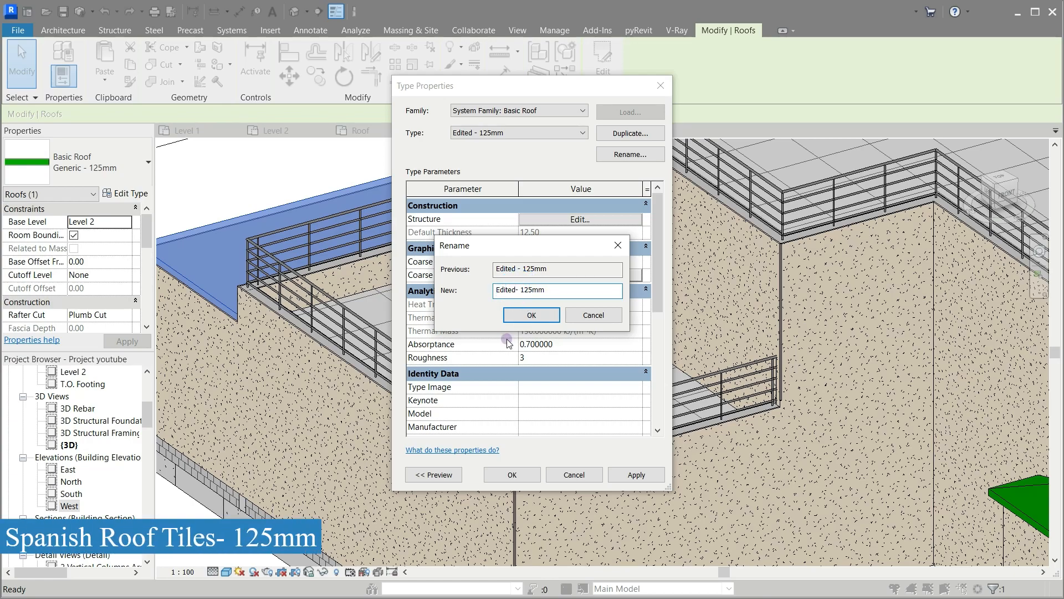
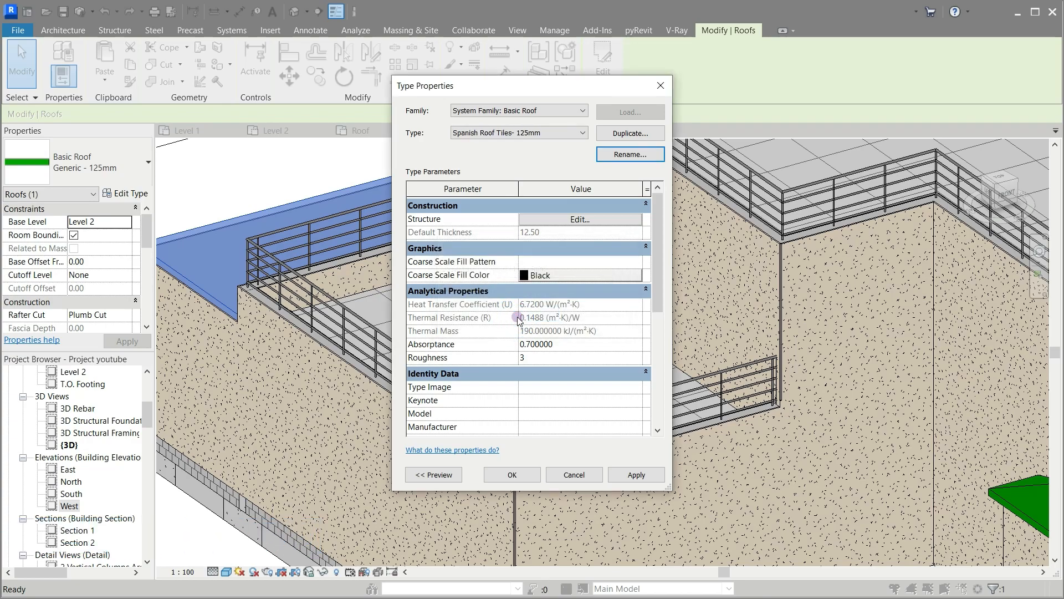
pyautogui.click(513, 475)
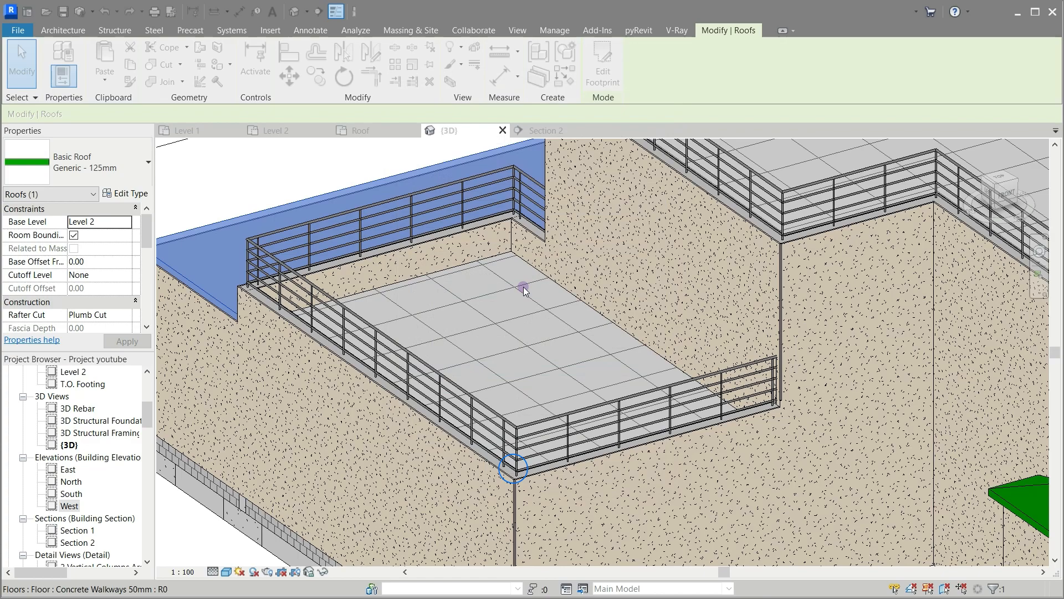
pyautogui.click(265, 164)
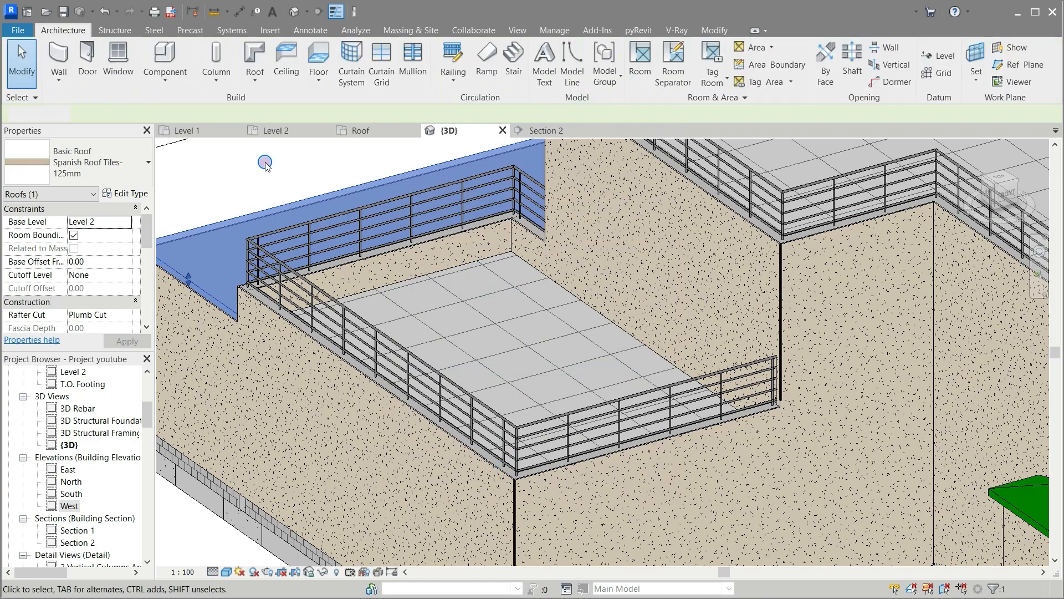
# Step: Change the small green canopy roof above the courtyard entrance to the Spanish Roof Tiles- 125mm type
pyautogui.scroll(-2, 266, 162)
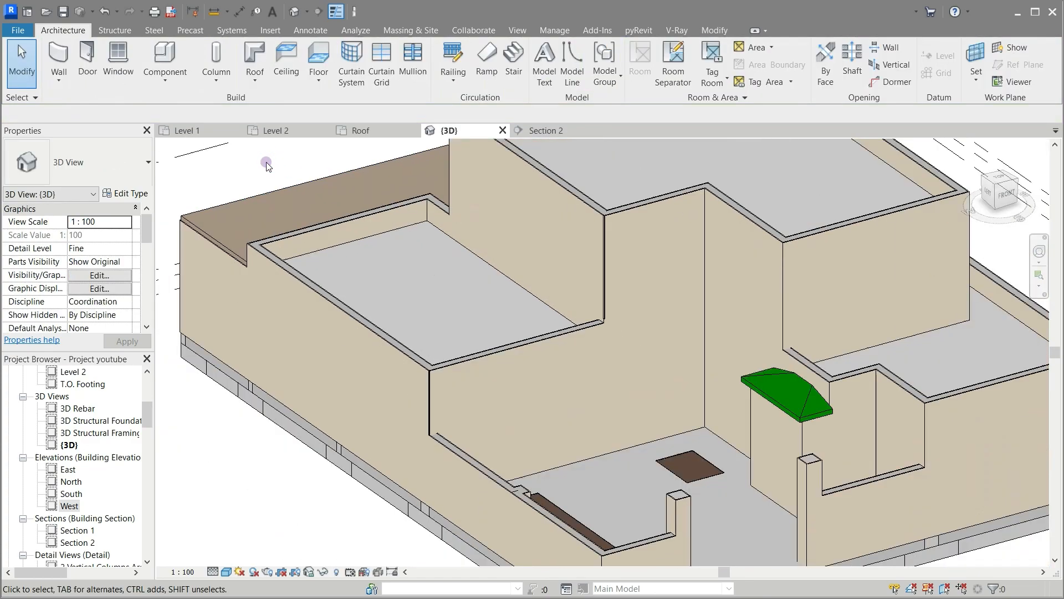
pyautogui.click(773, 391)
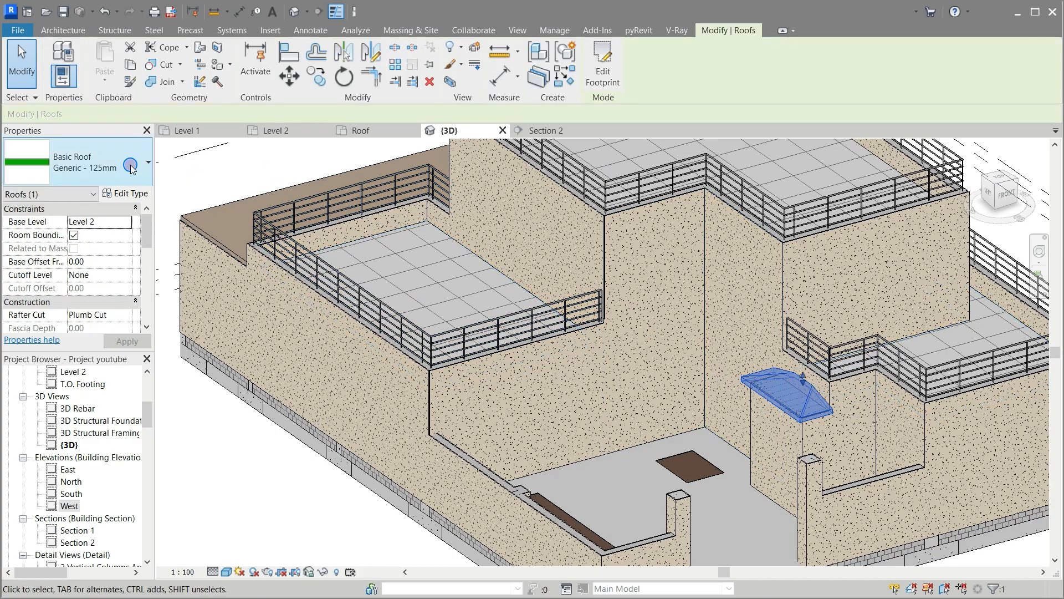
pyautogui.click(130, 166)
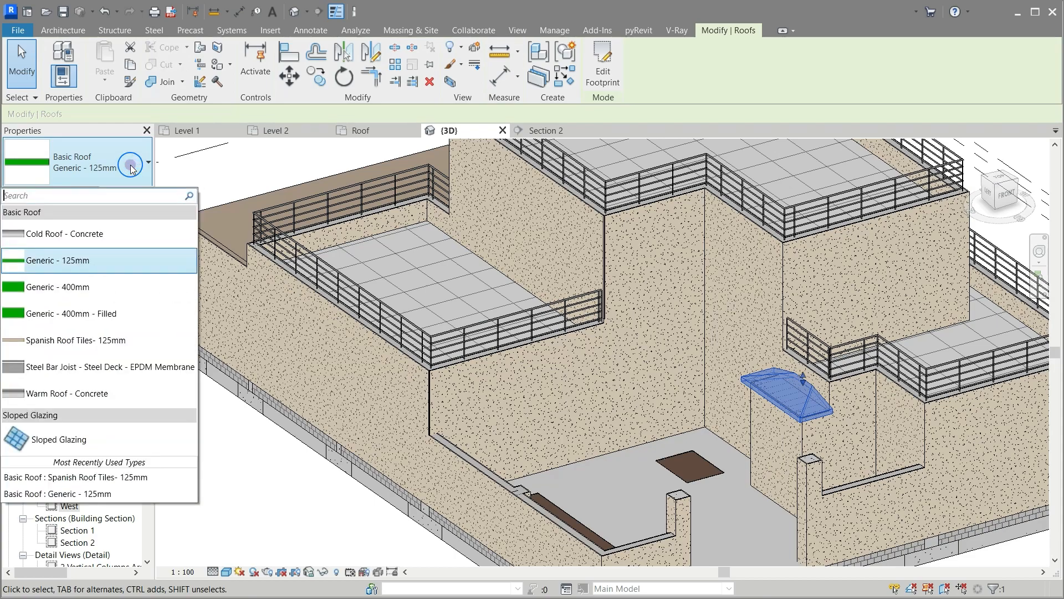
pyautogui.click(81, 338)
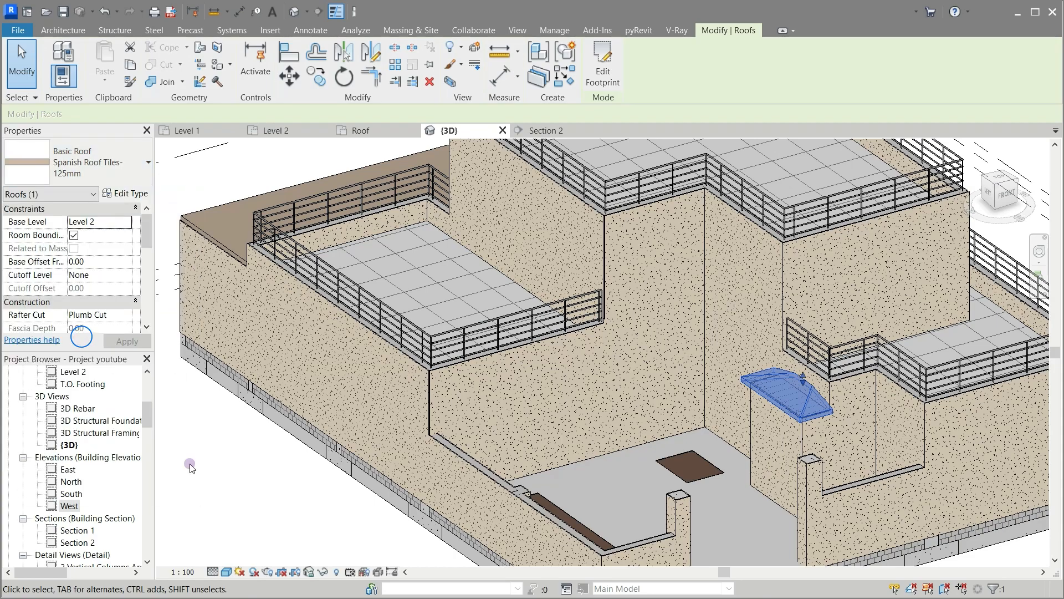
pyautogui.click(286, 524)
# Step: Start an architectural floor for the courtyard planting areas and duplicate the Concrete Walkways 50mm type as Grass 50mm
pyautogui.scroll(-3, 464, 288)
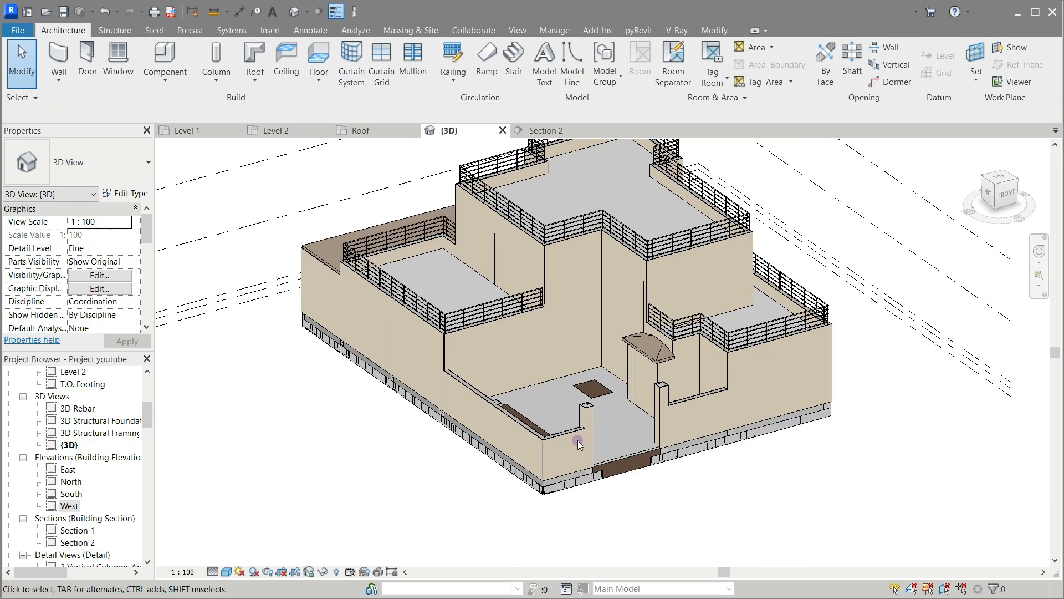
pyautogui.scroll(5, 578, 440)
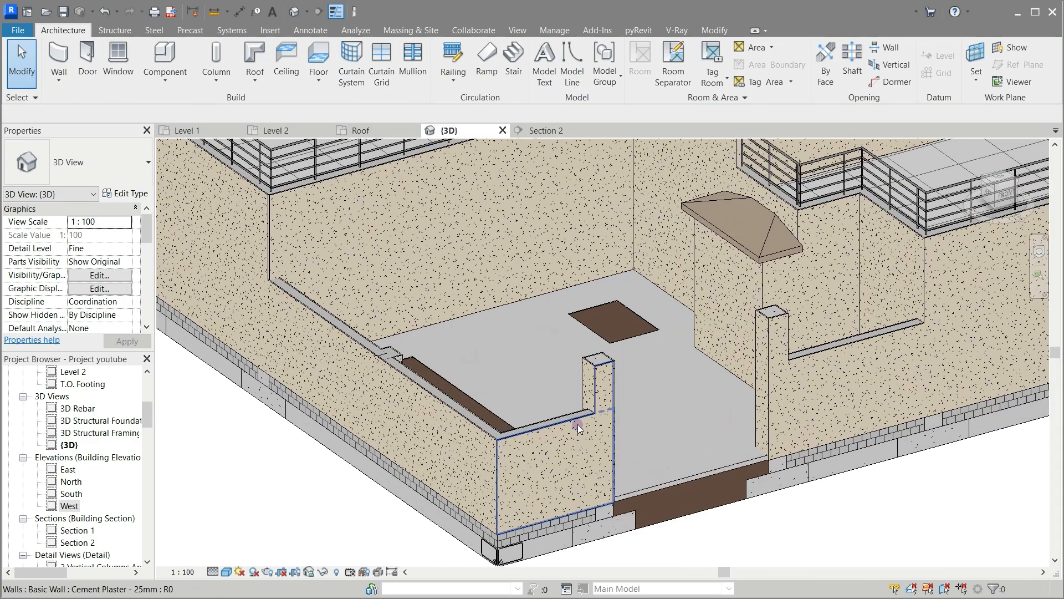
pyautogui.scroll(1, 584, 424)
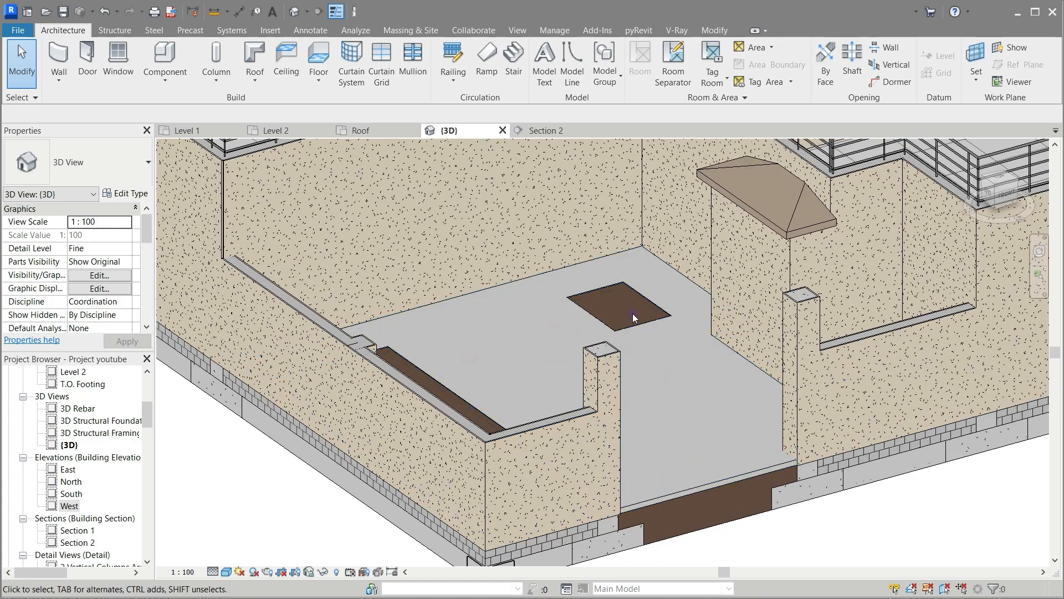
pyautogui.click(320, 81)
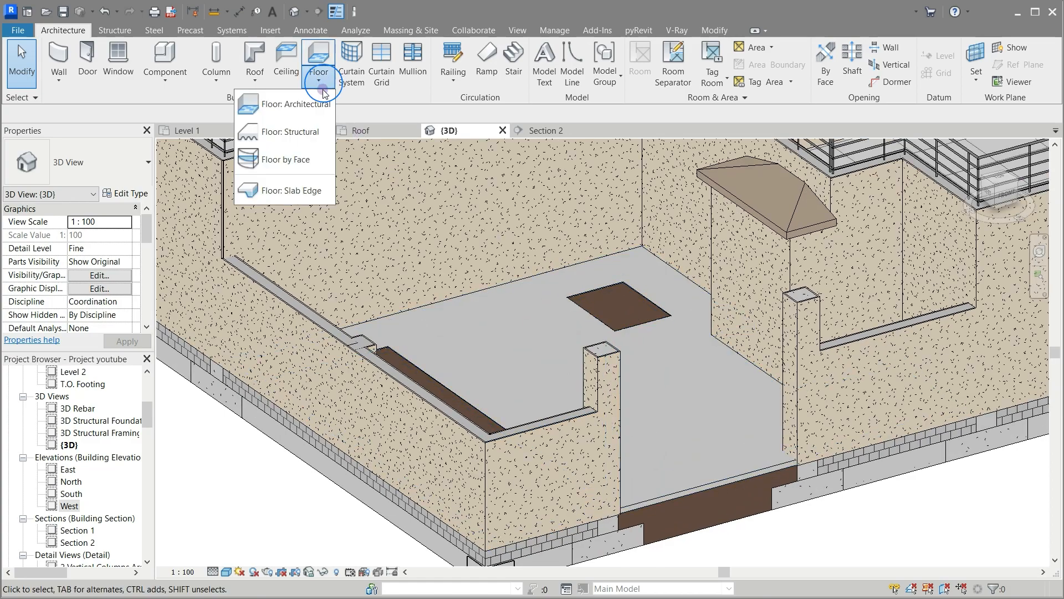
pyautogui.click(313, 102)
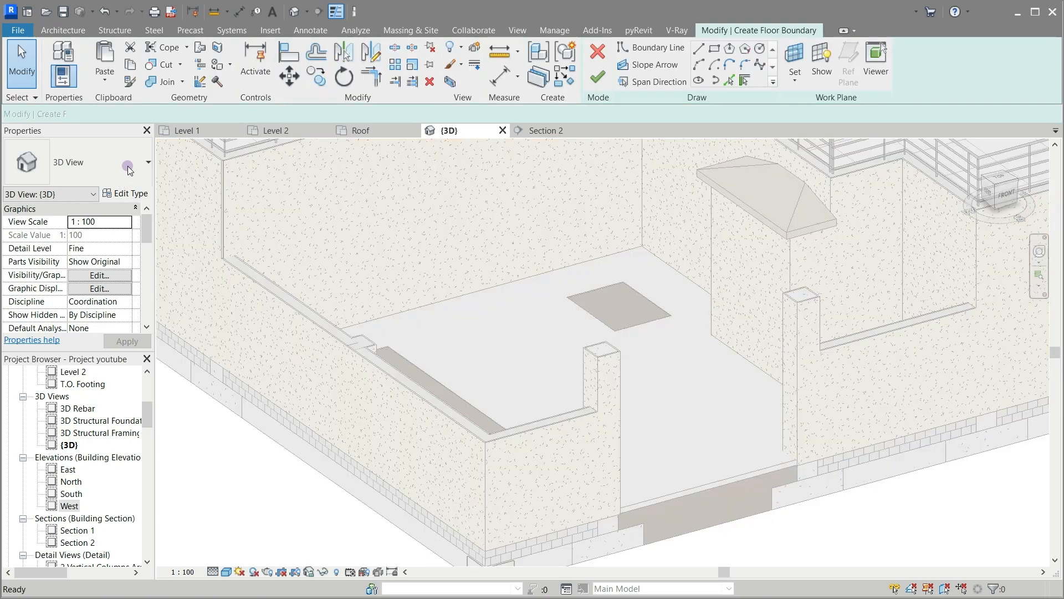
pyautogui.click(129, 193)
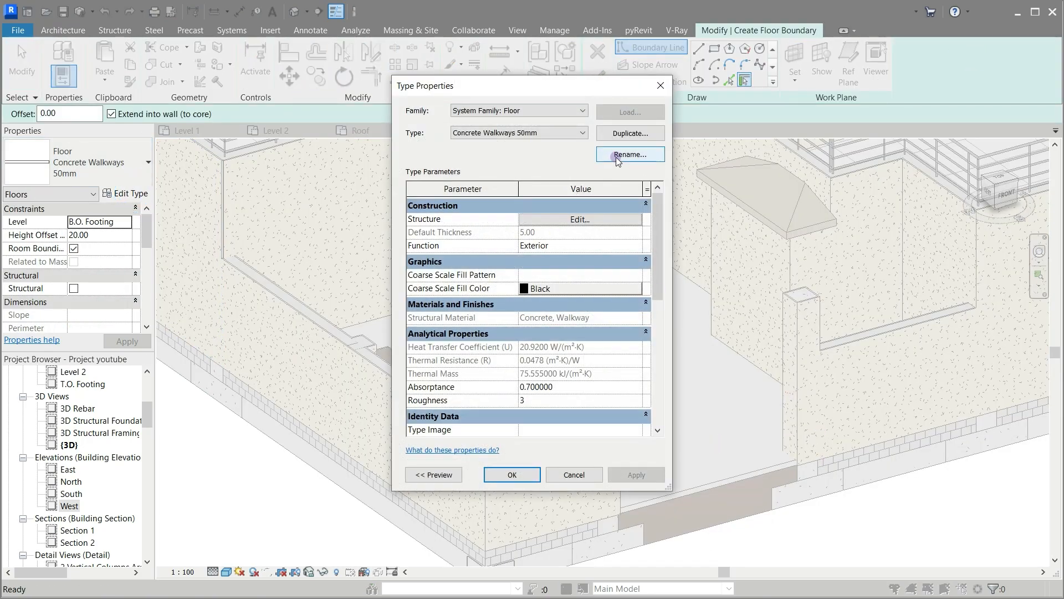
pyautogui.click(621, 134)
pyautogui.click(802, 301)
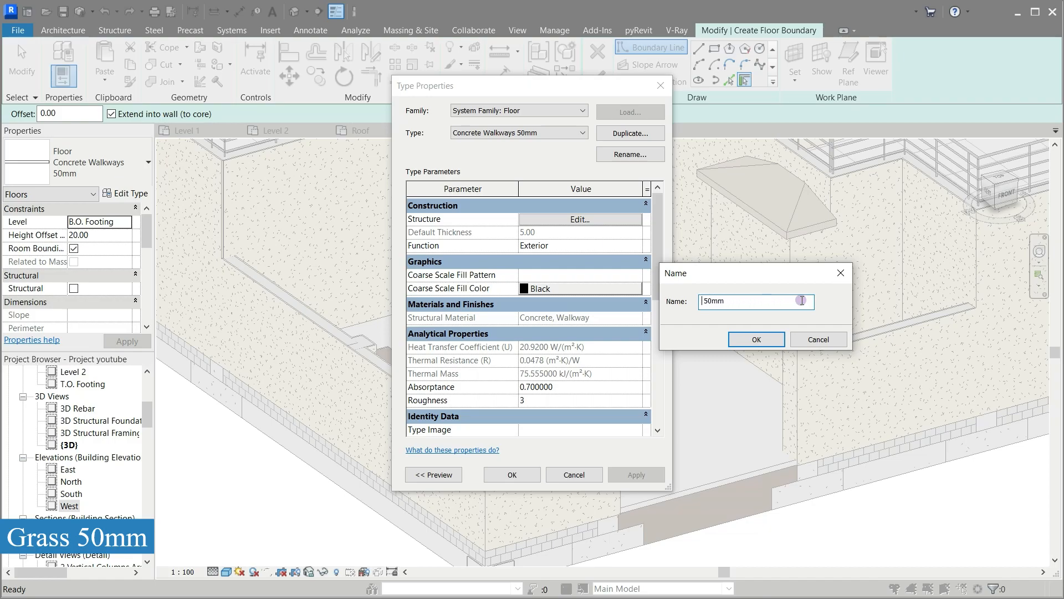
pyautogui.write('Gra')
pyautogui.click(756, 338)
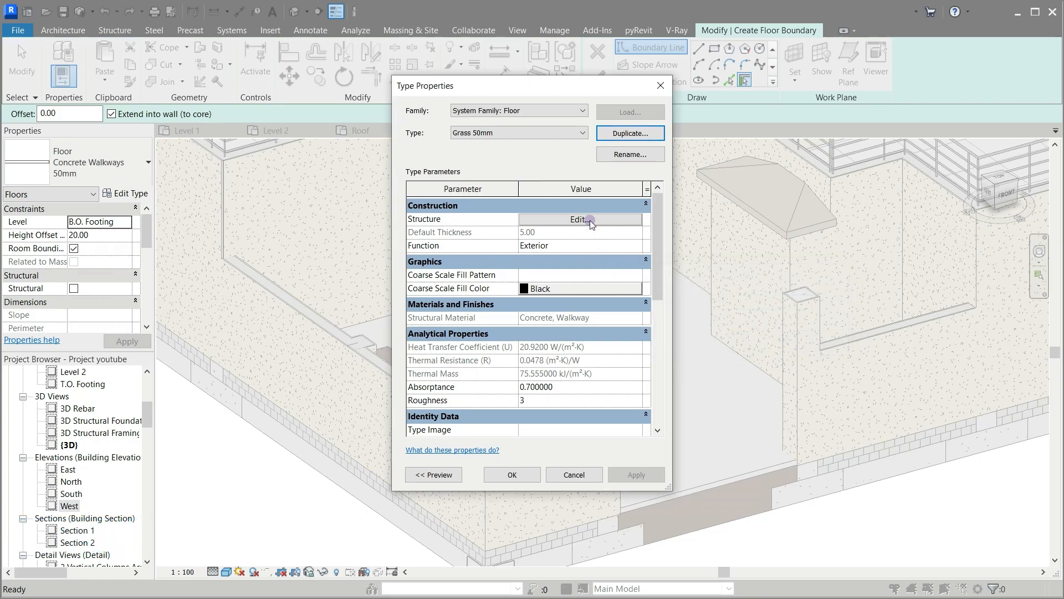
# Step: In the floor type's structure, search the materials for "grass" and add the library material Plant for the Structure [1] layer
pyautogui.click(589, 219)
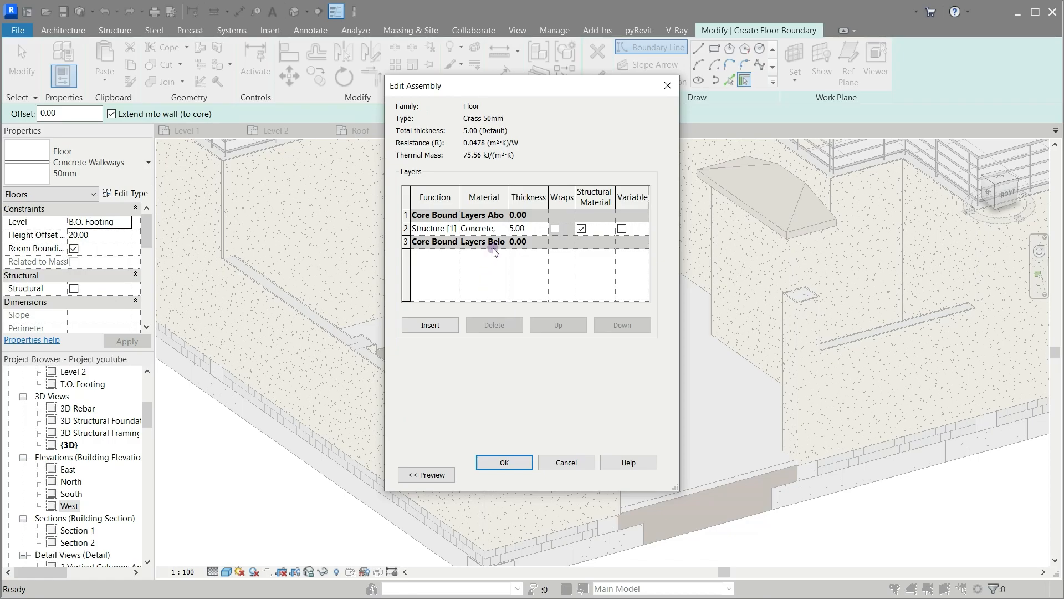
pyautogui.click(505, 228)
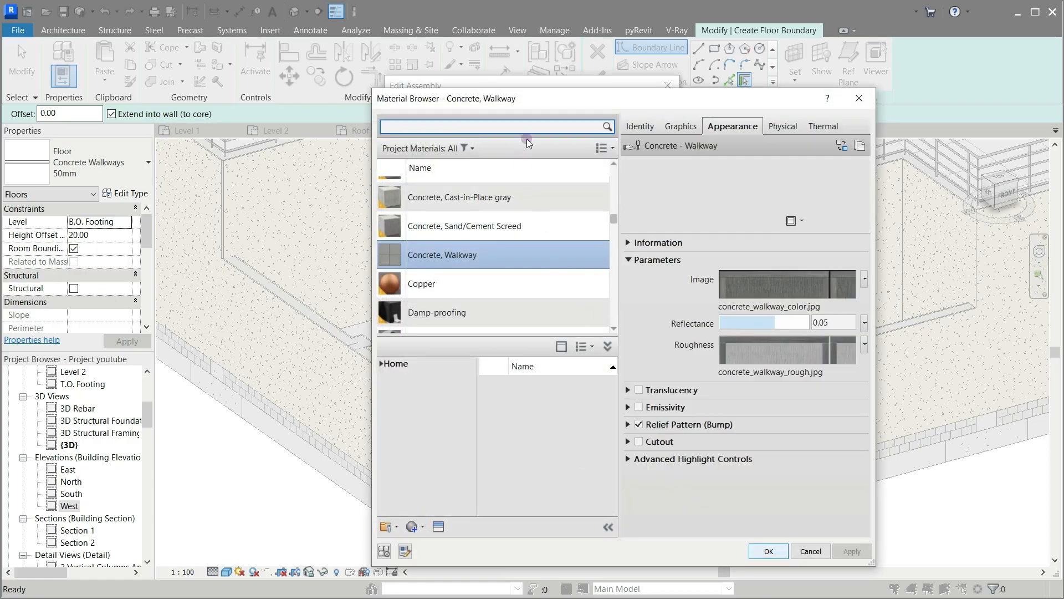
pyautogui.write('grass')
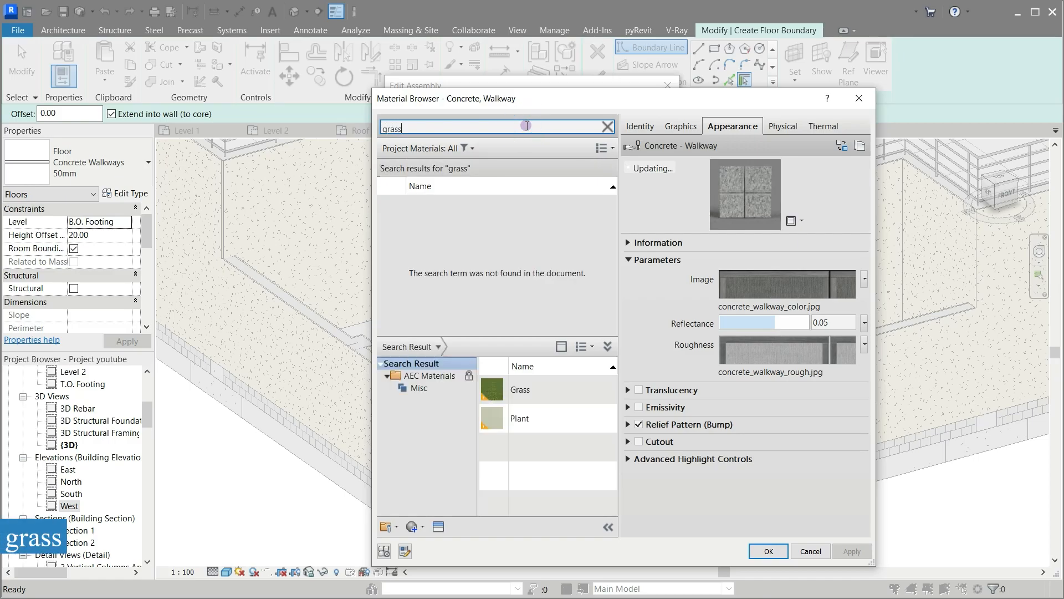
pyautogui.click(547, 391)
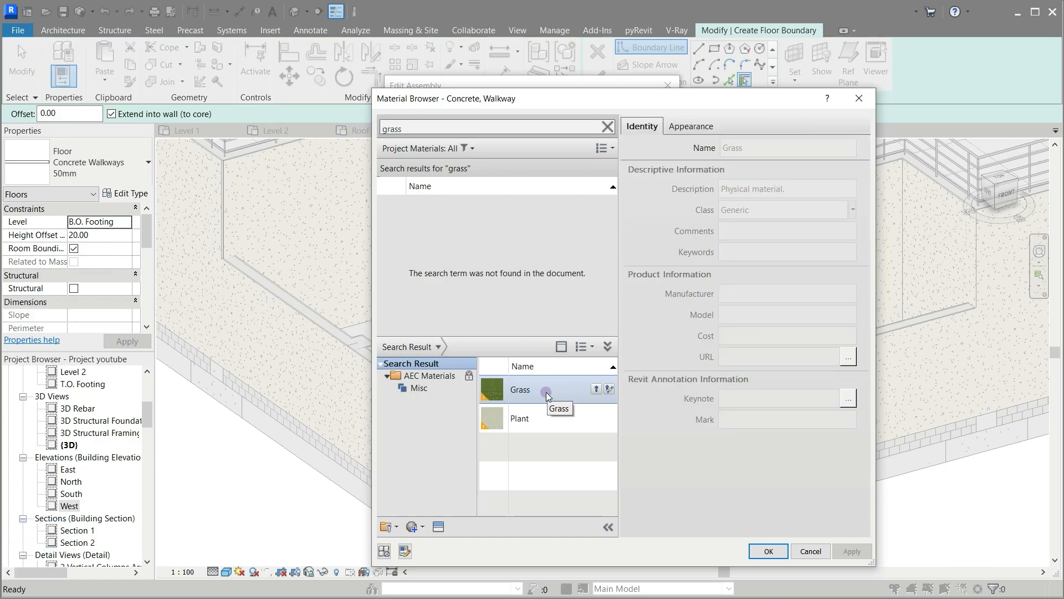
pyautogui.click(678, 128)
pyautogui.click(566, 423)
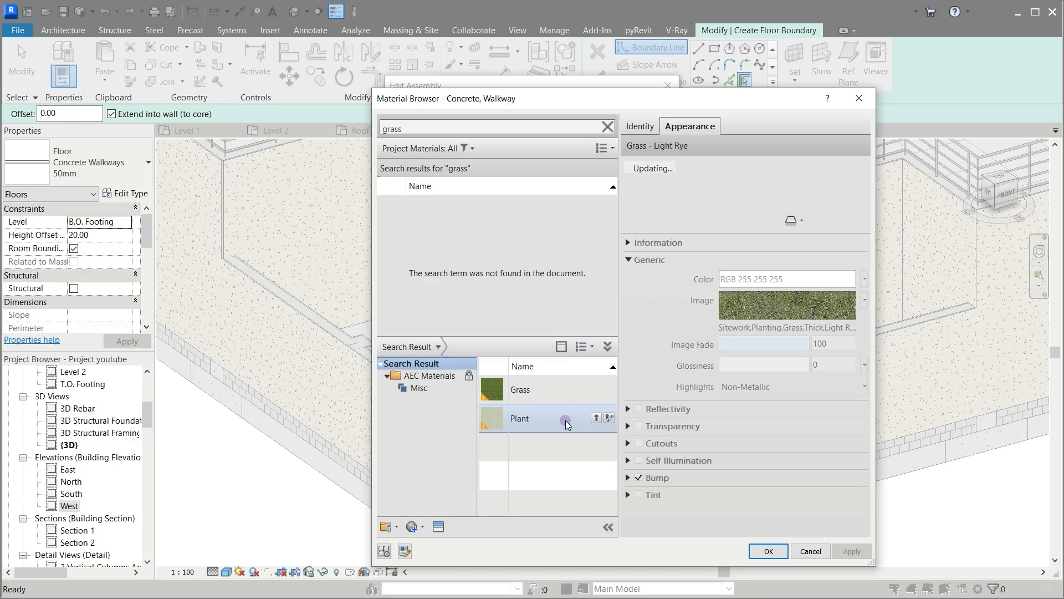
pyautogui.click(596, 417)
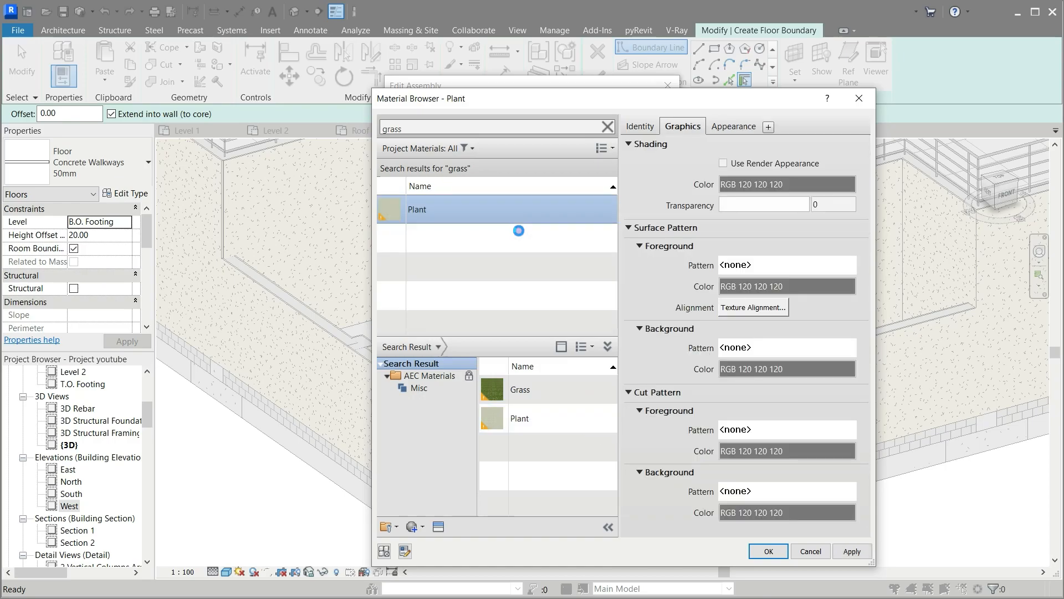
# Step: Set the Plant material's shading color to a custom green, RGB 0 176 0, without using the render appearance
pyautogui.click(721, 164)
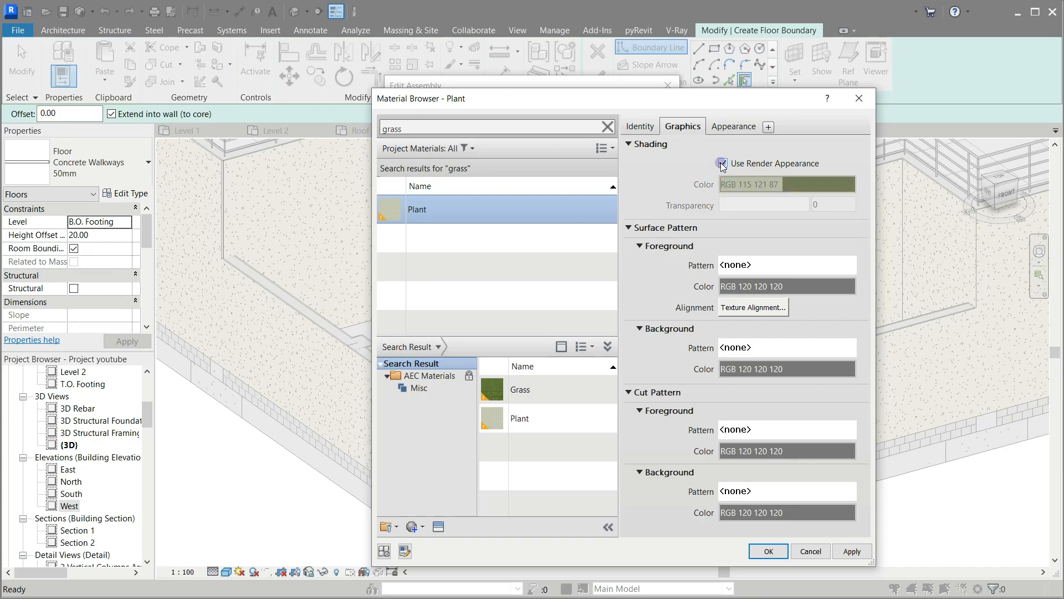
pyautogui.click(722, 164)
pyautogui.click(774, 185)
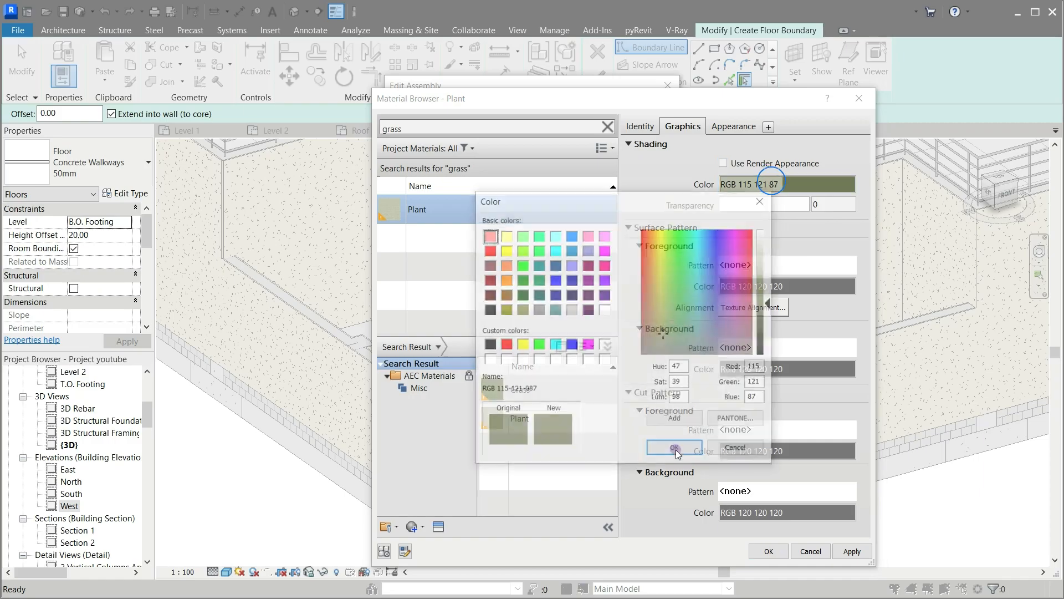
pyautogui.moveTo(770, 304); pyautogui.dragTo(769, 282)
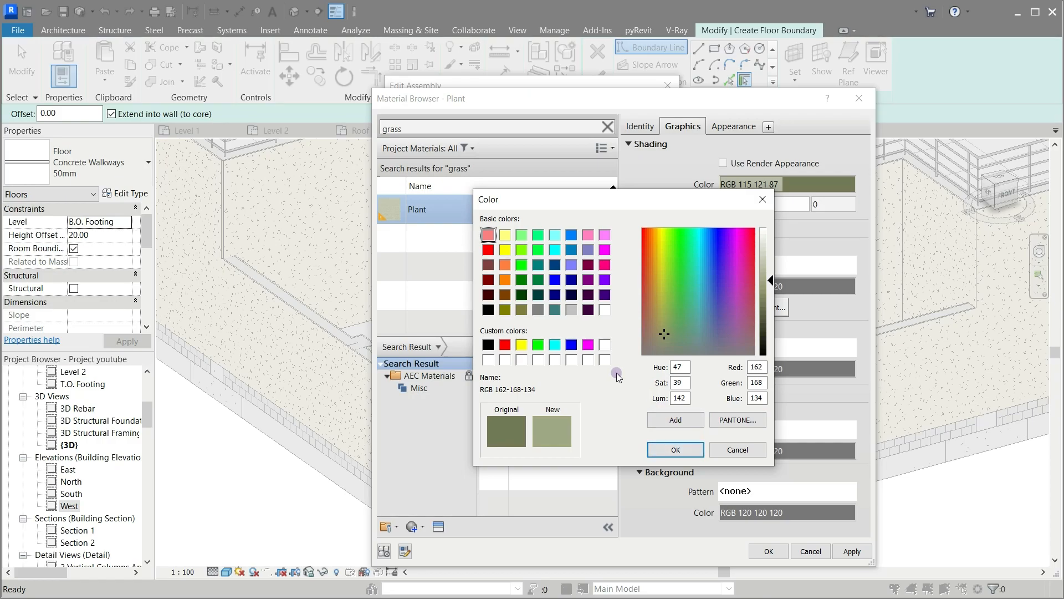
pyautogui.click(538, 265)
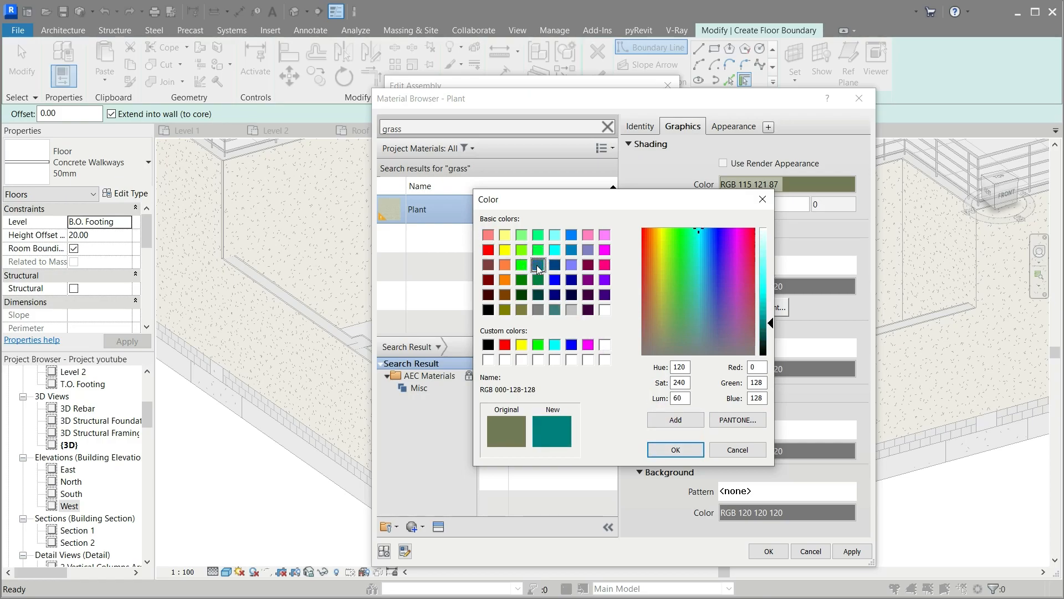
pyautogui.click(522, 280)
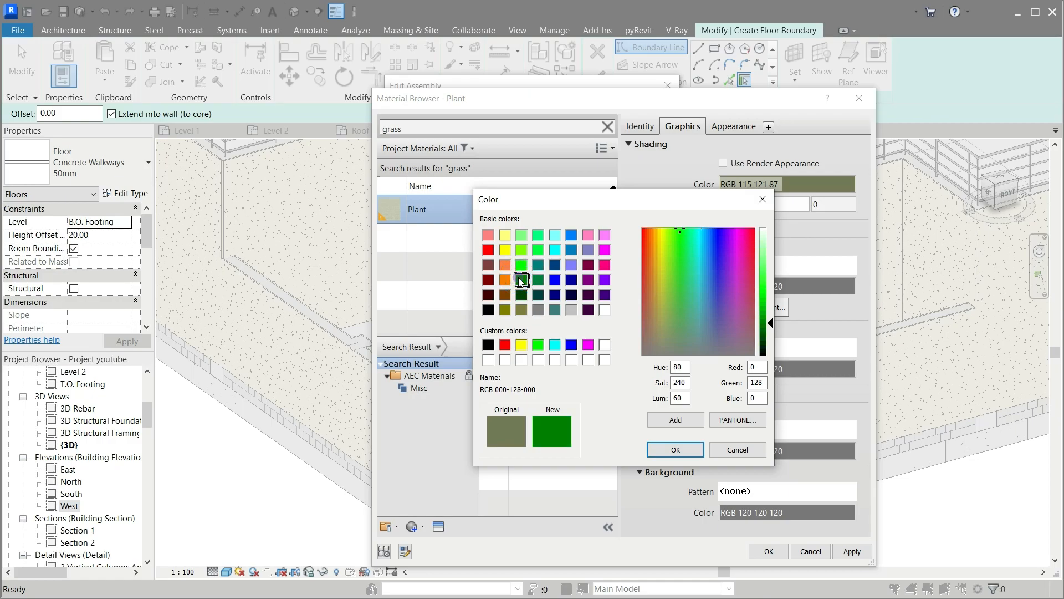
pyautogui.moveTo(771, 325); pyautogui.dragTo(770, 314)
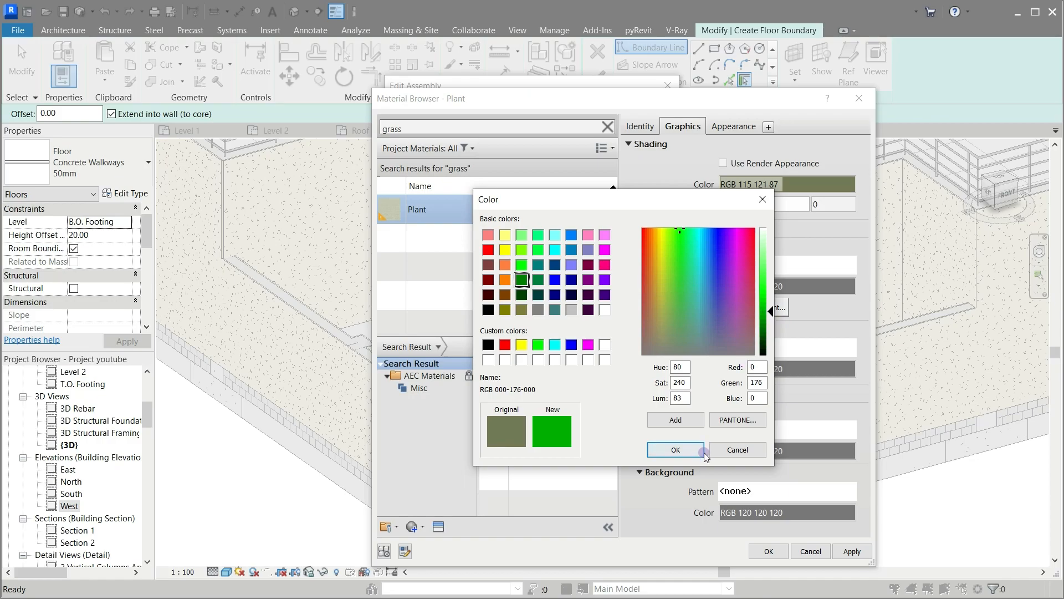
pyautogui.click(672, 444)
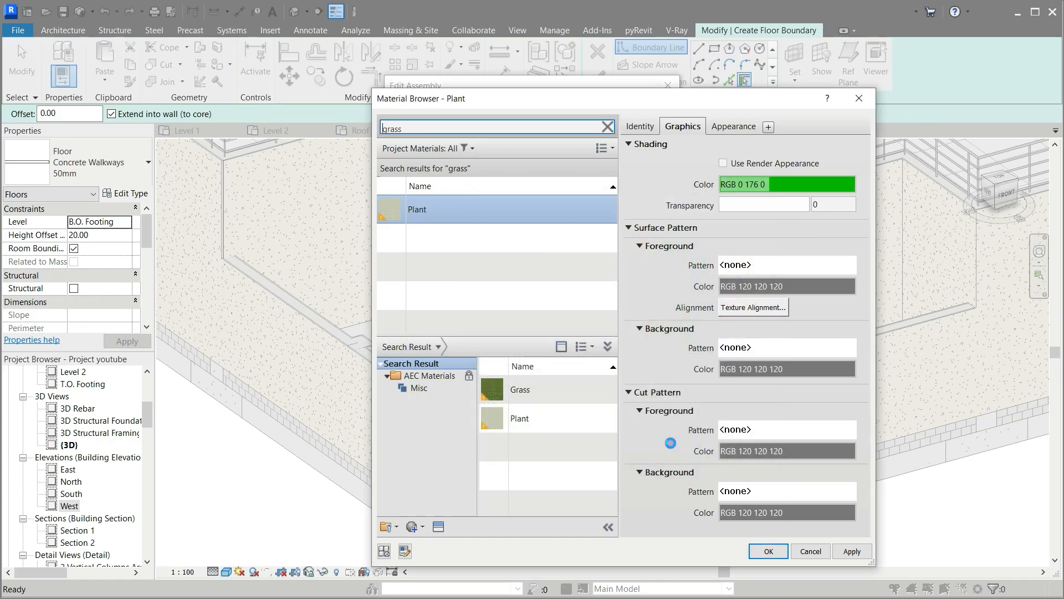
# Step: Accept the Plant material, the layer assembly and the Grass 50mm type, and switch to the Level 1 floor plan
pyautogui.click(757, 547)
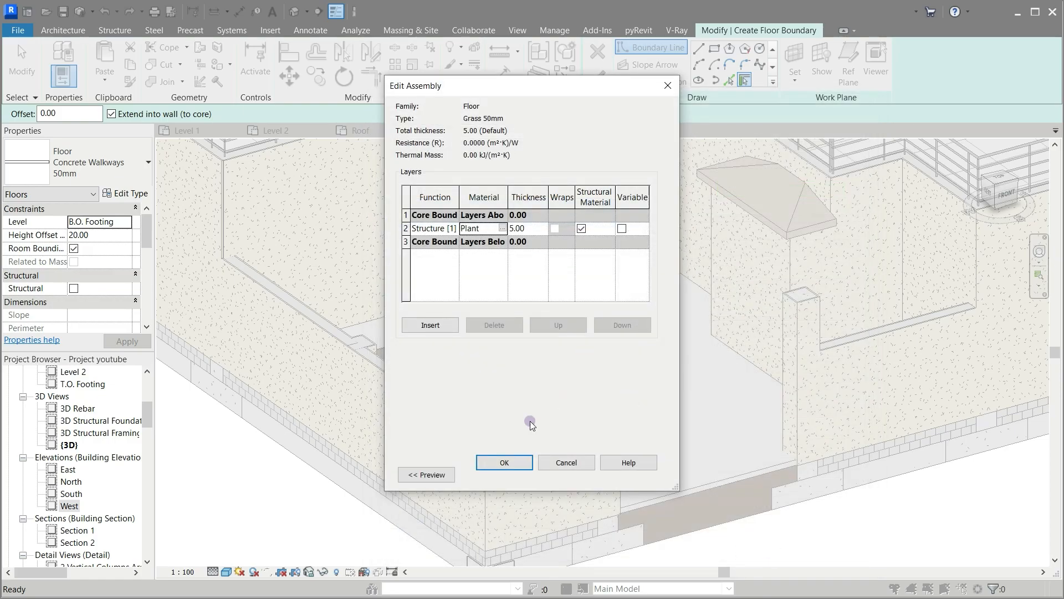
pyautogui.click(516, 462)
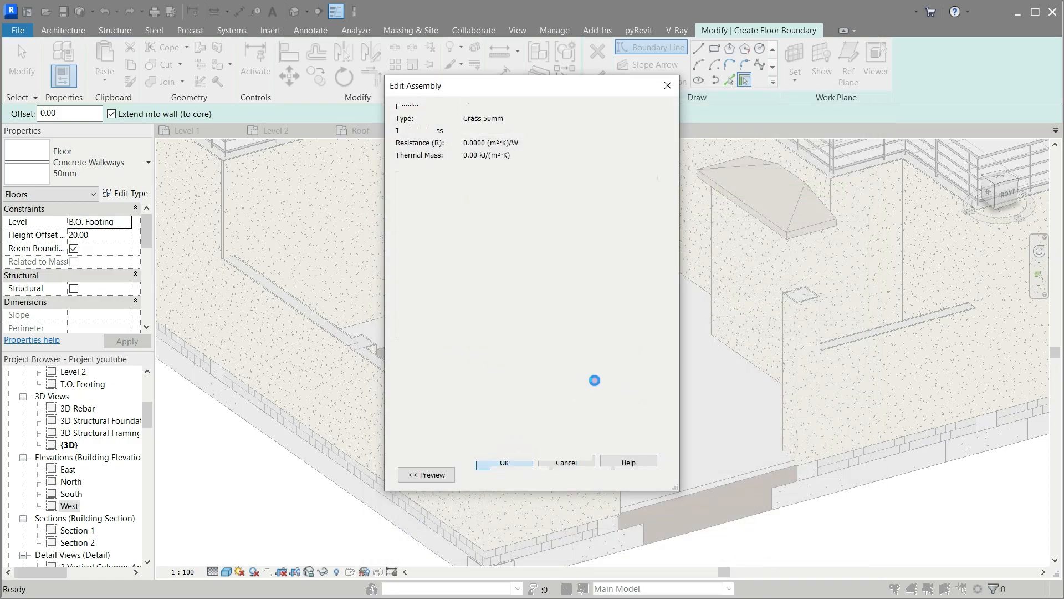
pyautogui.click(521, 471)
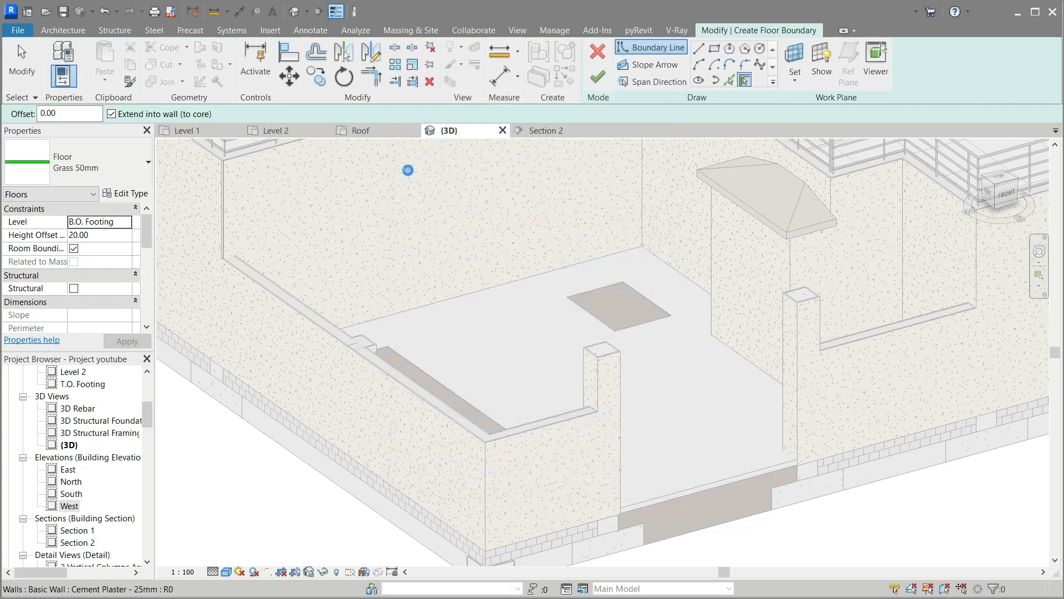
pyautogui.click(190, 132)
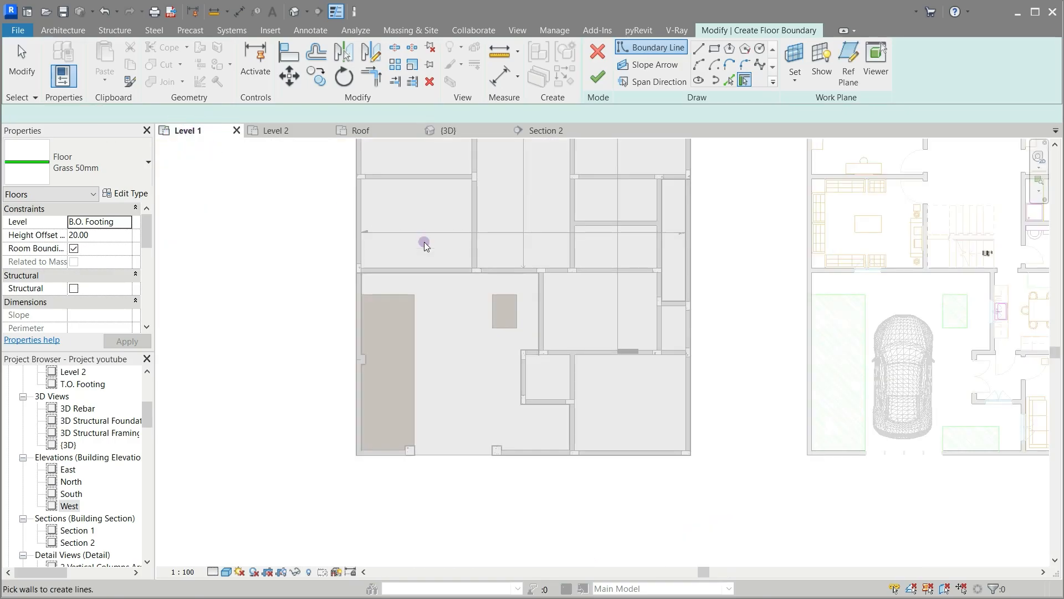
# Step: Sketch a rectangular floor boundary about 110 wide, tracing the small planting area in the courtyard
pyautogui.click(714, 48)
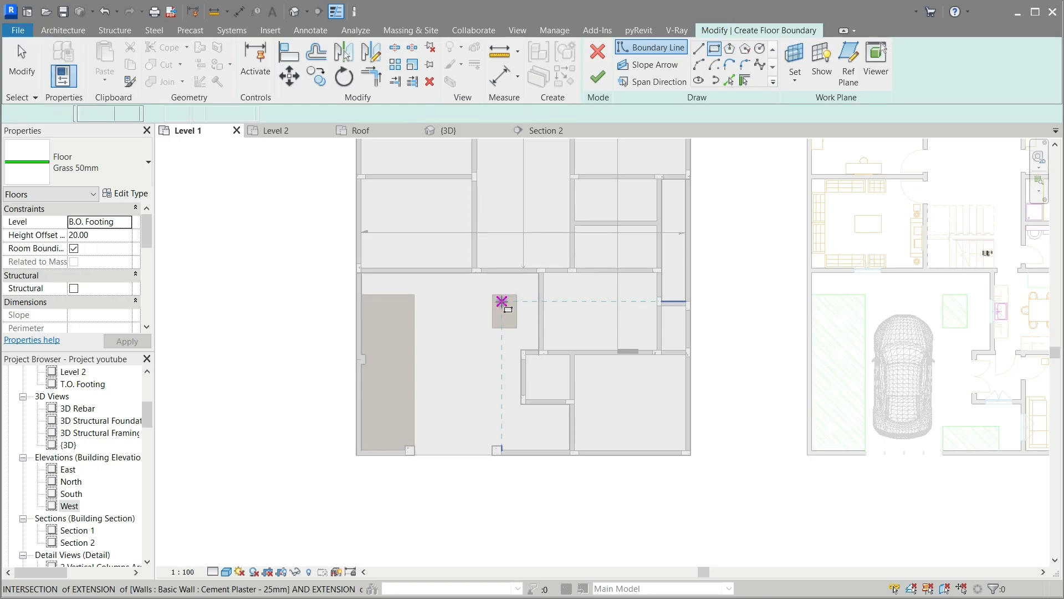
pyautogui.scroll(5, 502, 305)
pyautogui.click(492, 294)
pyautogui.click(537, 381)
pyautogui.scroll(-2, 281, 309)
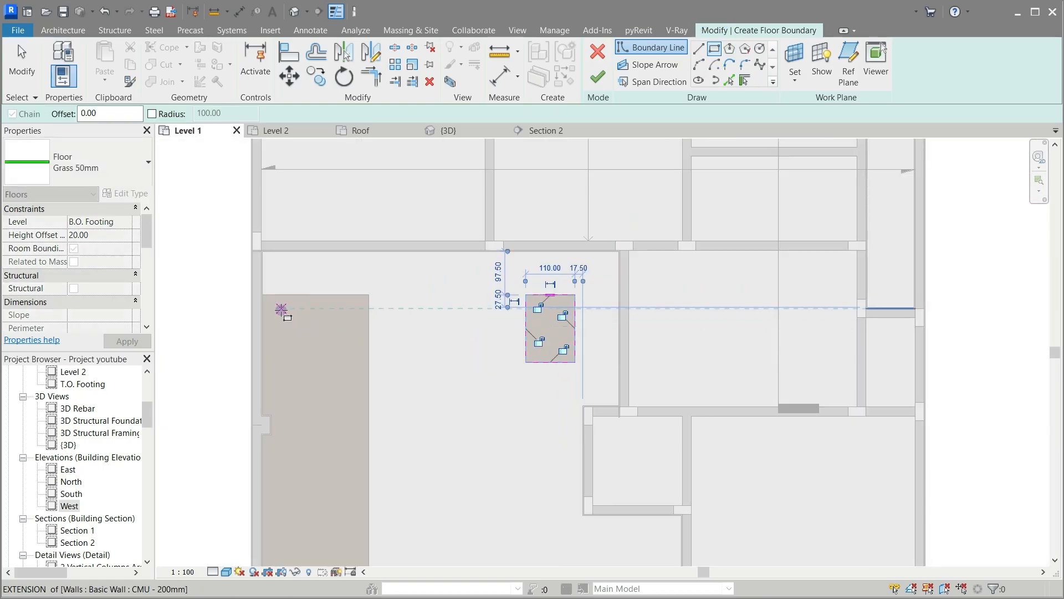
# Step: Sketch a second rectangular floor boundary tracing the long planting area beside the courtyard's outer wall
pyautogui.scroll(6, 256, 316)
pyautogui.click(259, 247)
pyautogui.scroll(-5, 309, 258)
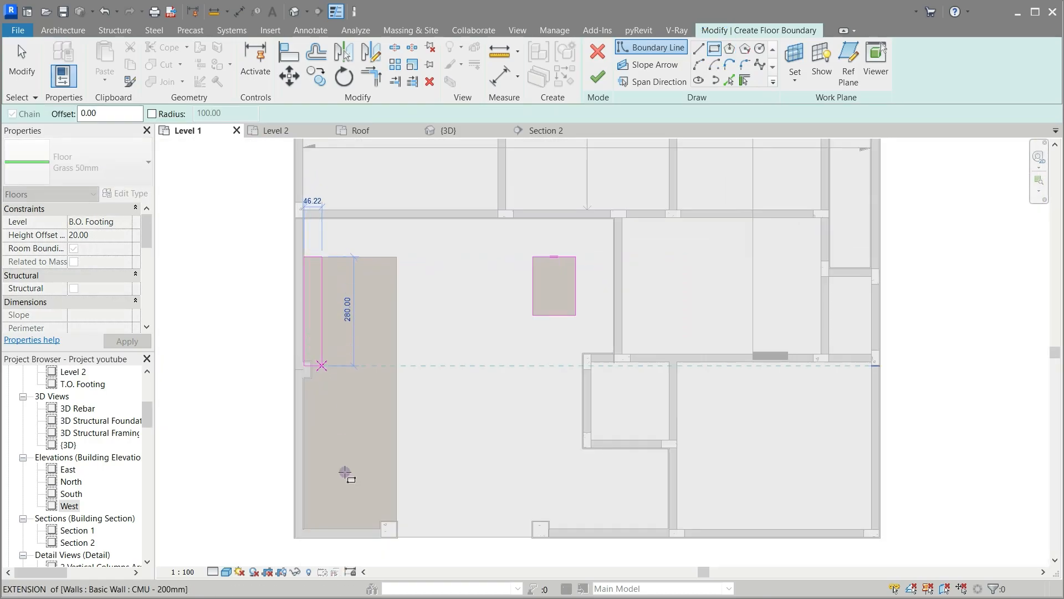
pyautogui.scroll(4, 346, 488)
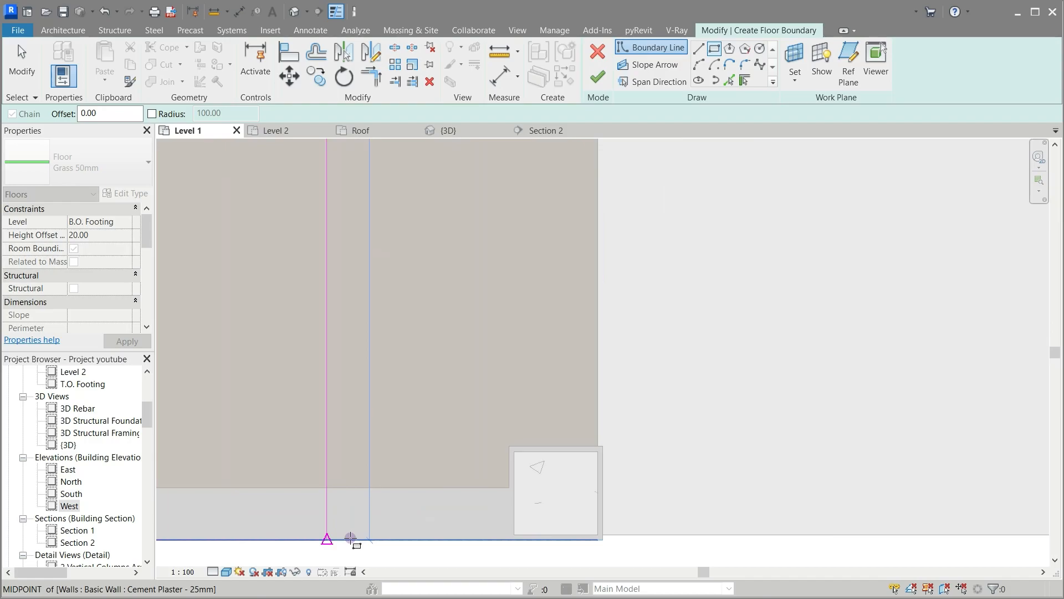
pyautogui.click(597, 486)
# Step: Add boundary lines along two faces of the corner column and trim the long planting area's outline around it
pyautogui.press('p')
pyautogui.press('l')
pyautogui.click(507, 464)
pyautogui.click(551, 447)
pyautogui.press('t')
pyautogui.press('r')
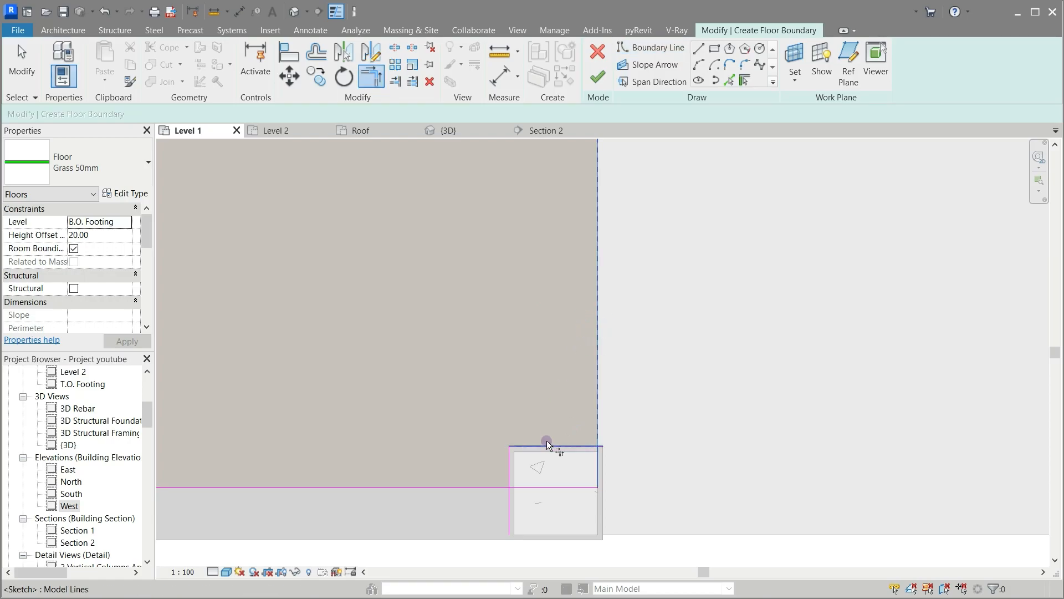
pyautogui.click(472, 474)
pyautogui.click(509, 452)
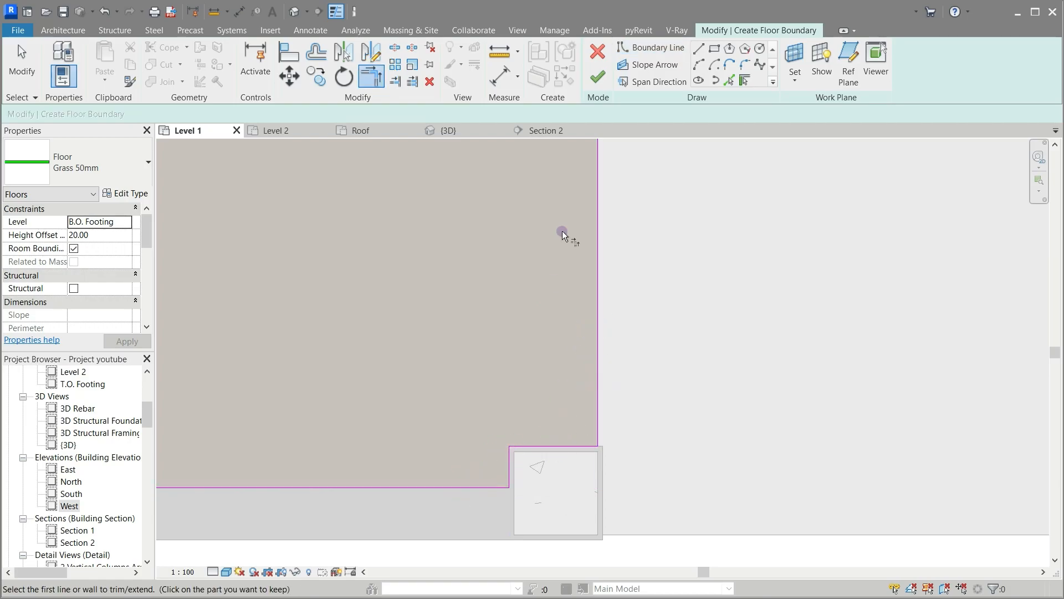
# Step: Finish the Grass 50mm floor sketch, dismiss the overlap warning and show the floor in the {3D} view
pyautogui.click(591, 79)
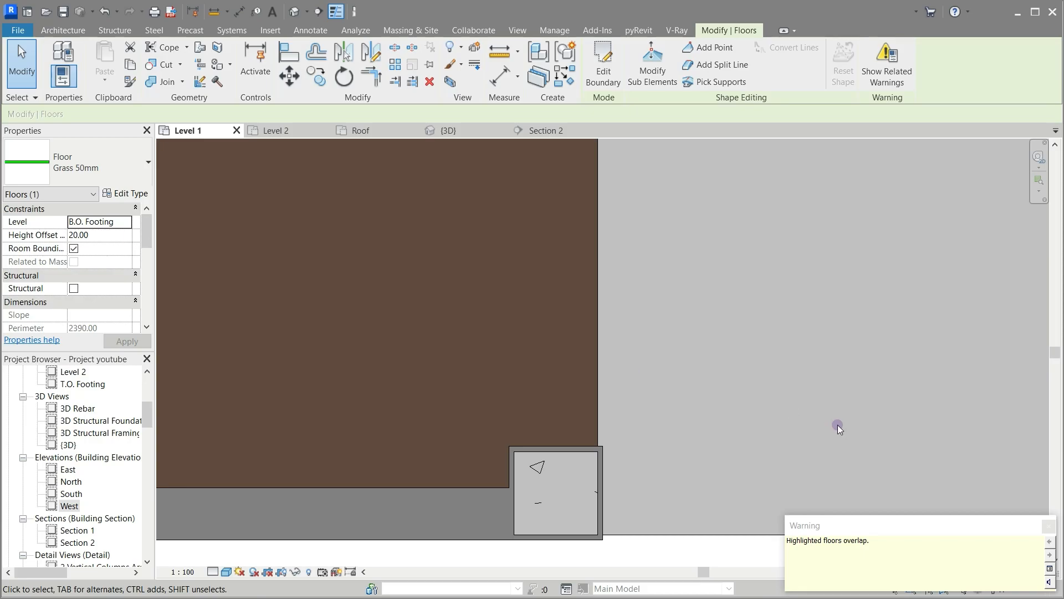
pyautogui.click(1048, 525)
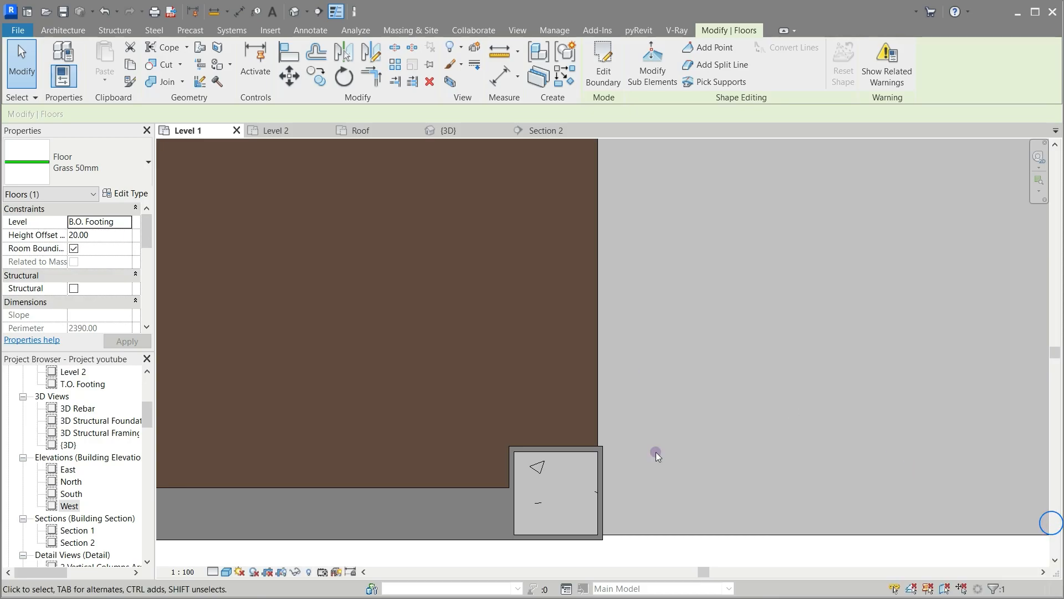
pyautogui.scroll(-1, 640, 462)
pyautogui.scroll(-4, 496, 527)
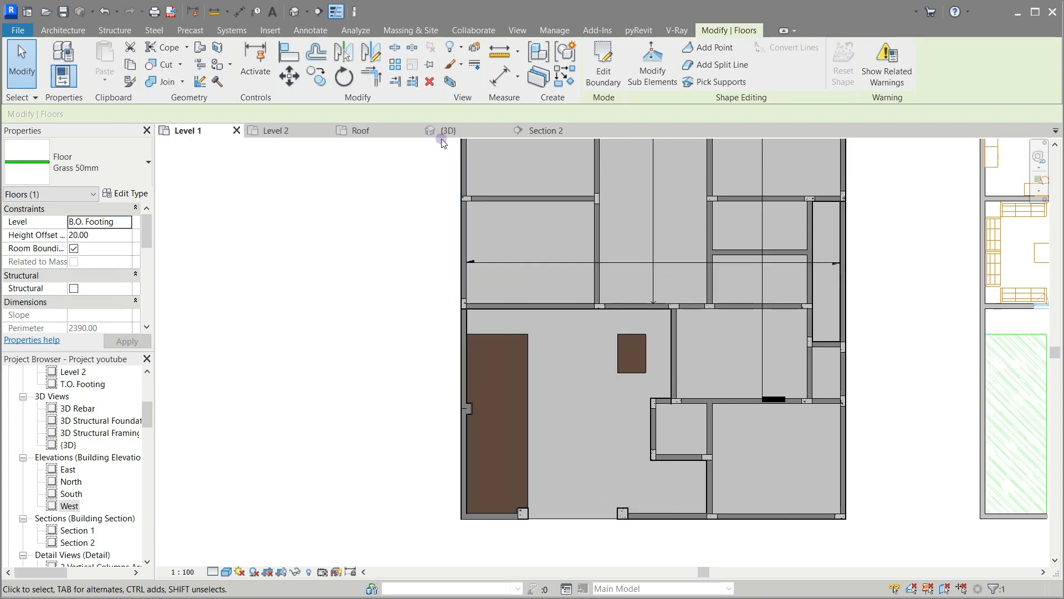
pyautogui.click(442, 134)
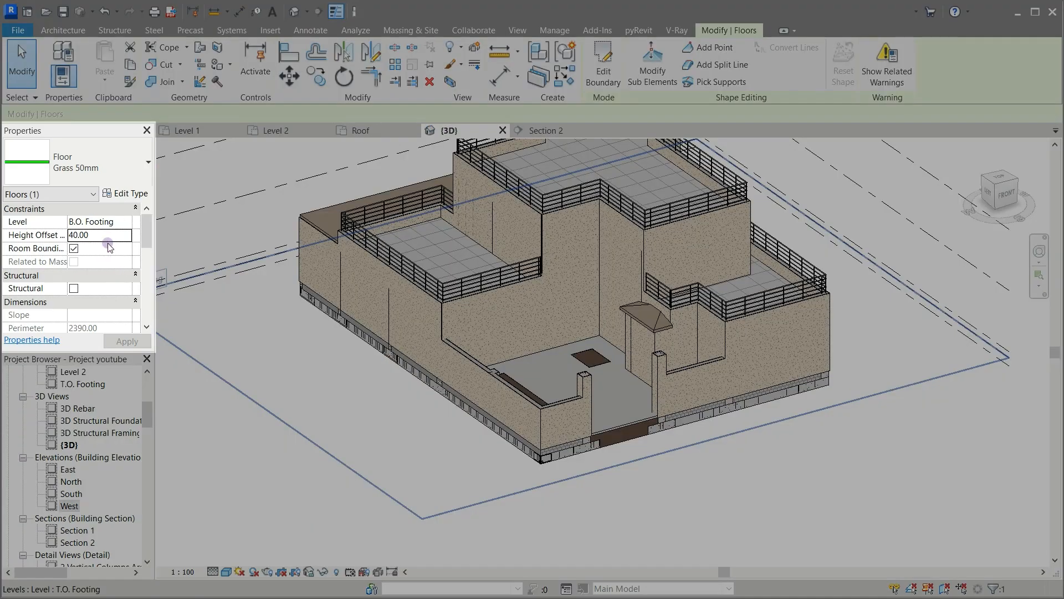
# Step: Set the grass floor's height offset to 100 with B.O. Footing as its level
pyautogui.doubleClick(106, 236)
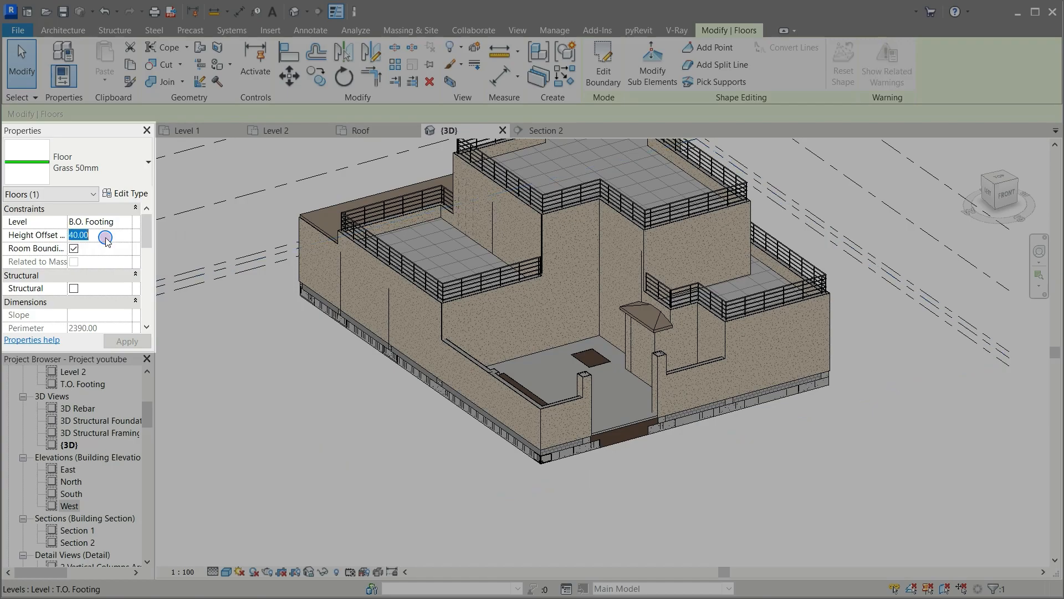
pyautogui.write('100')
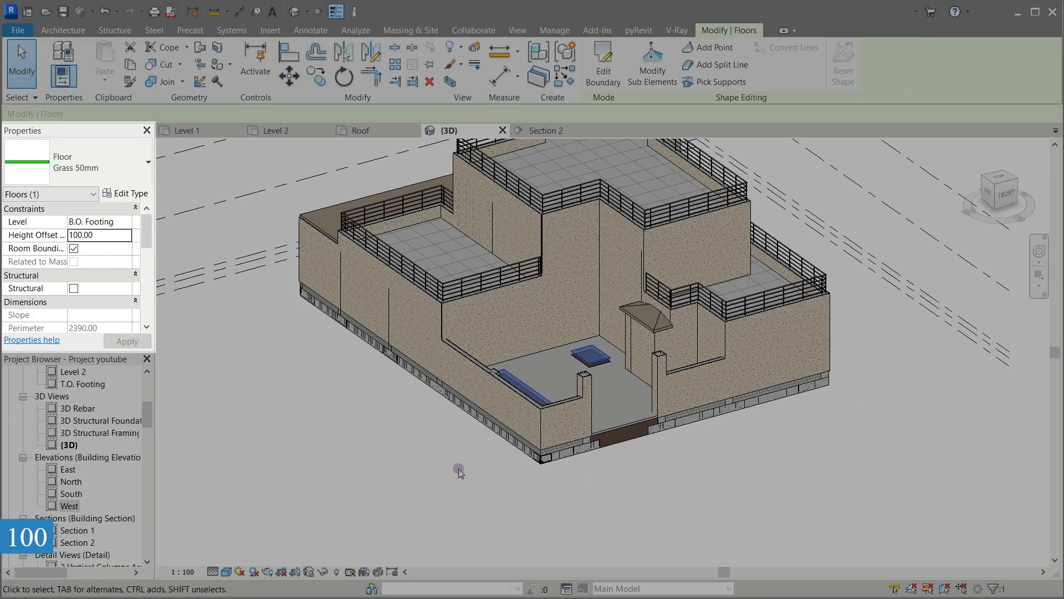
pyautogui.scroll(5, 605, 380)
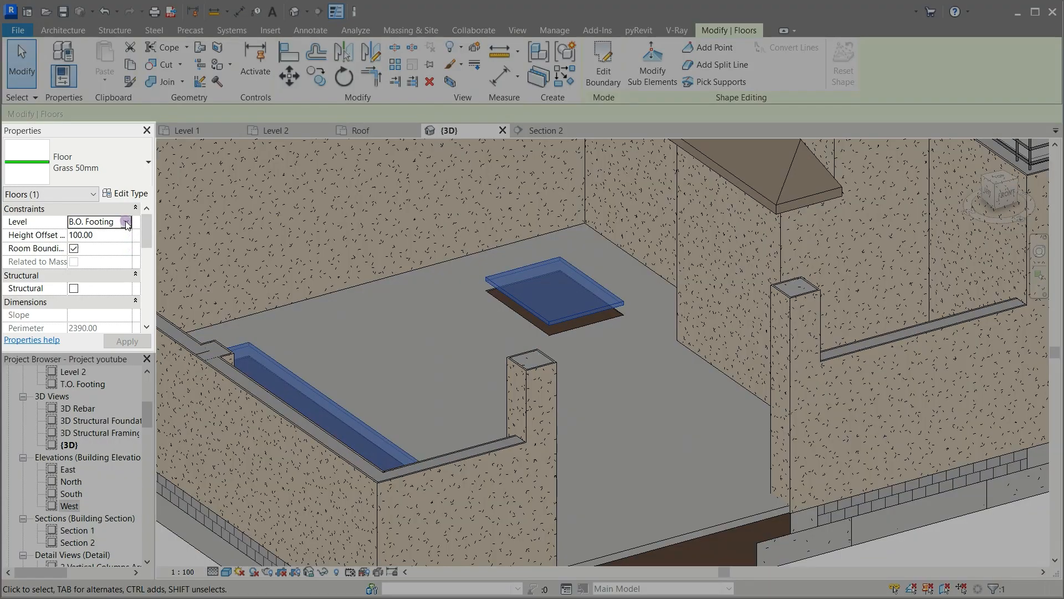
# Step: Set the grass floor's level to Level 1 with a height offset of 12 and clear the selection
pyautogui.click(127, 221)
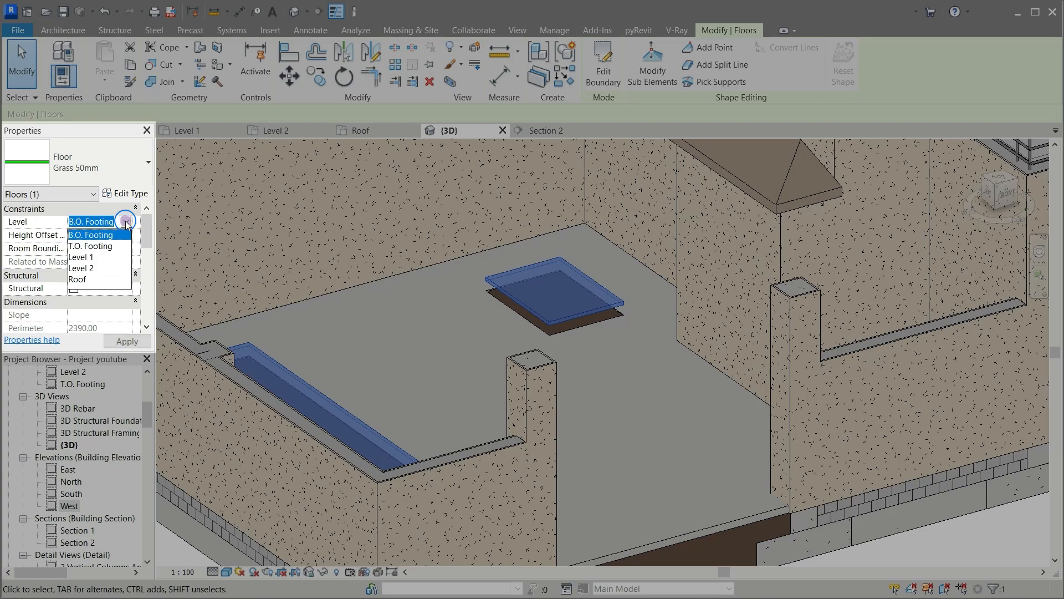
pyautogui.click(89, 256)
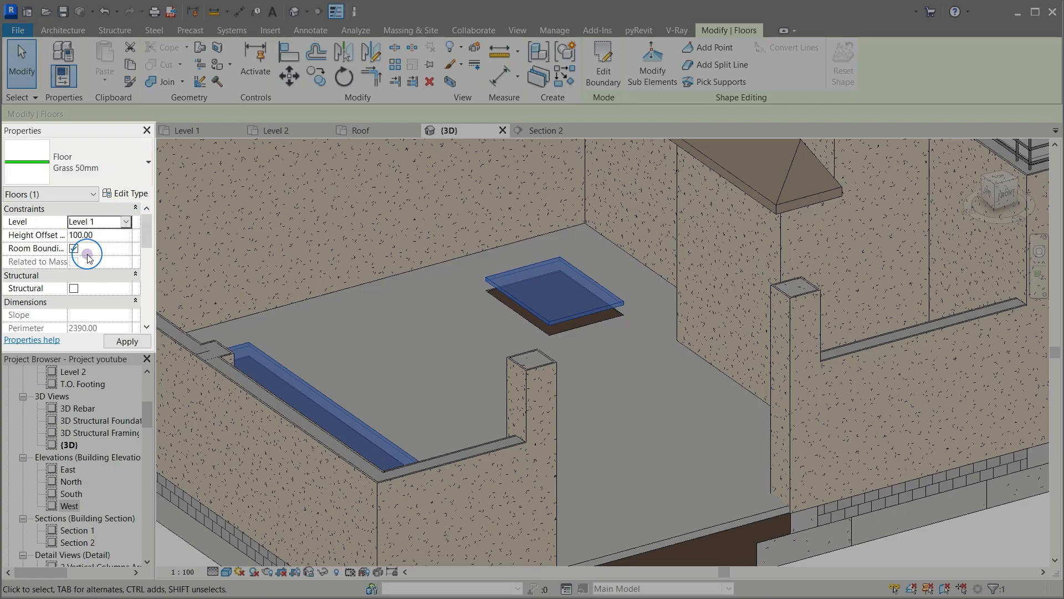
pyautogui.doubleClick(100, 235)
pyautogui.write('12')
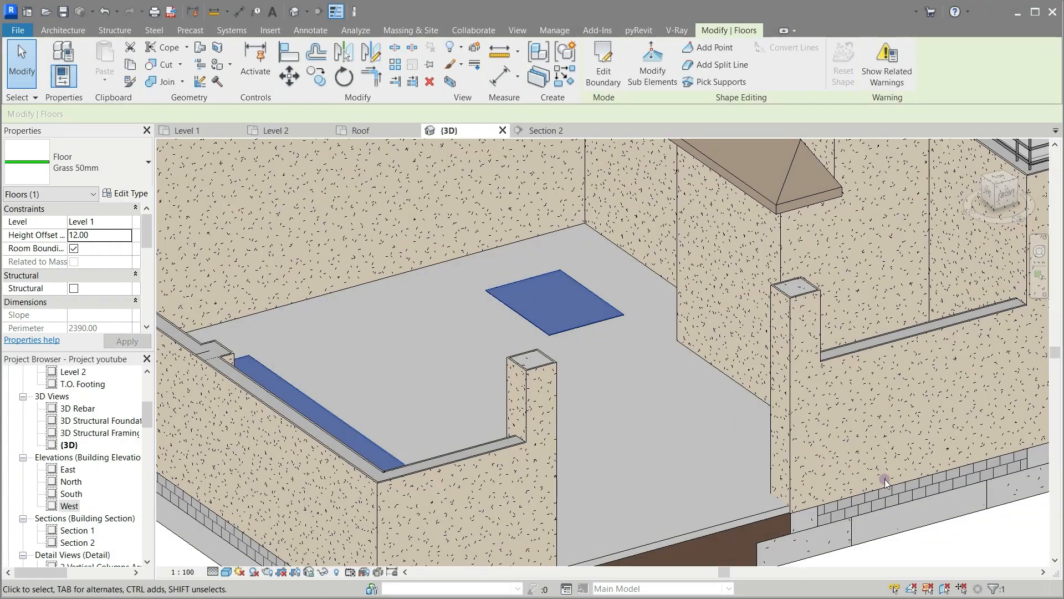
pyautogui.click(969, 548)
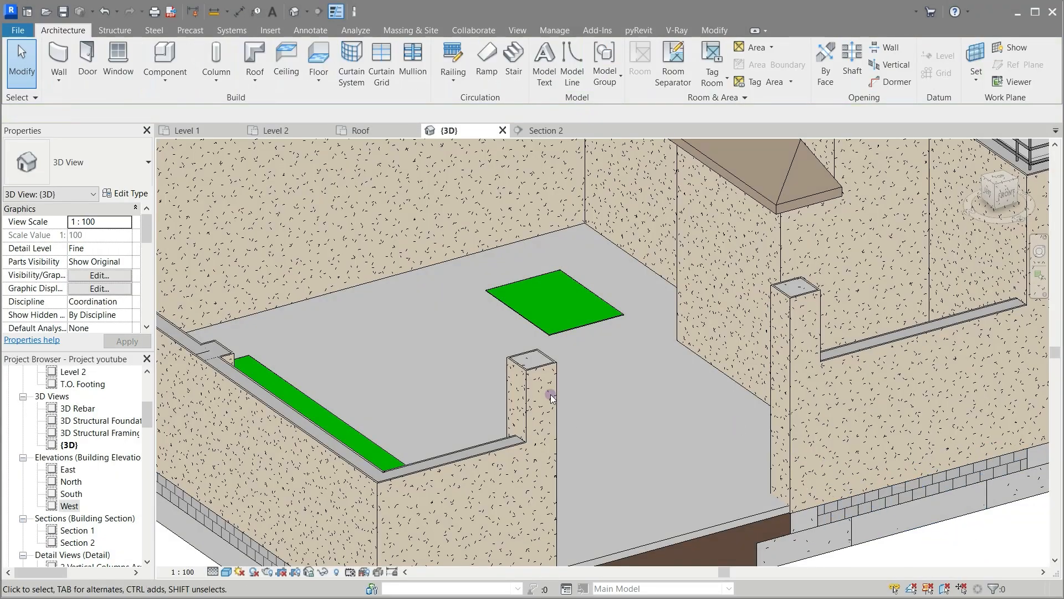
# Step: Display the 3D view in the Realistic visual style and examine the roof tile, grass, wall and terrace materials
pyautogui.scroll(-3, 520, 291)
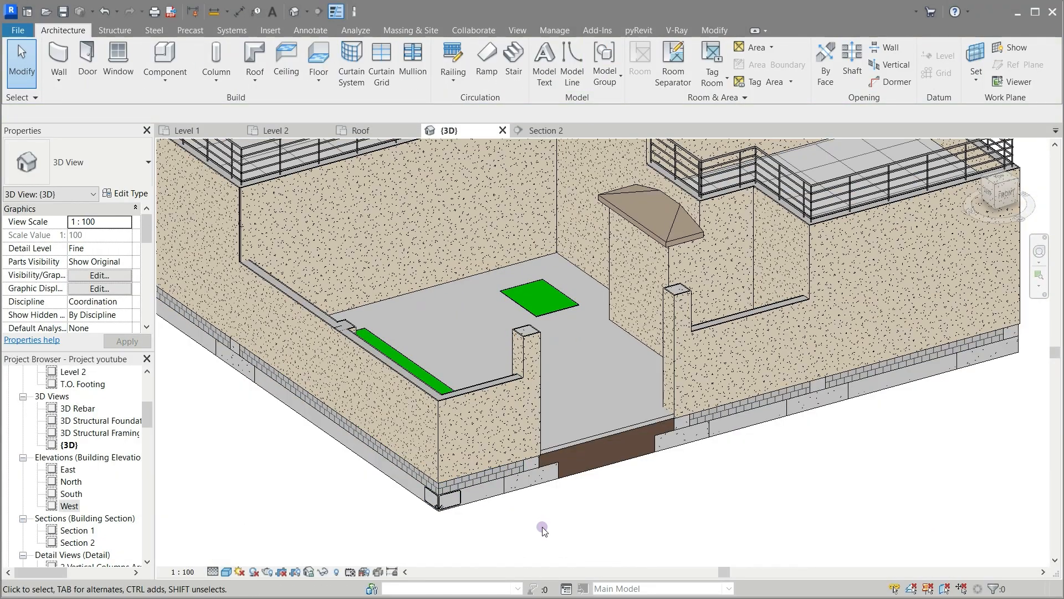
pyautogui.scroll(-5, 542, 527)
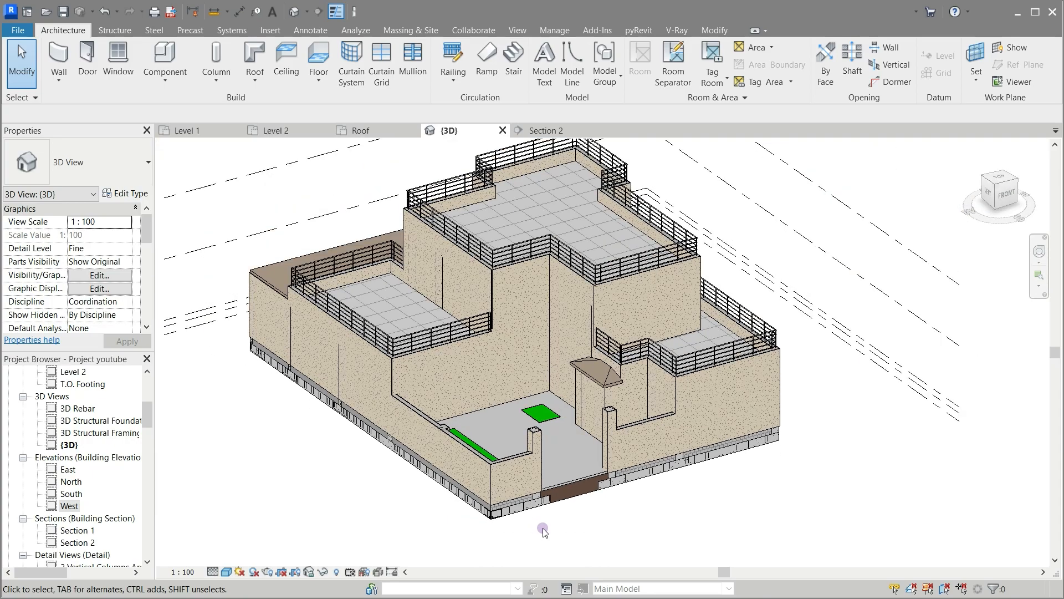
pyautogui.scroll(-2, 544, 531)
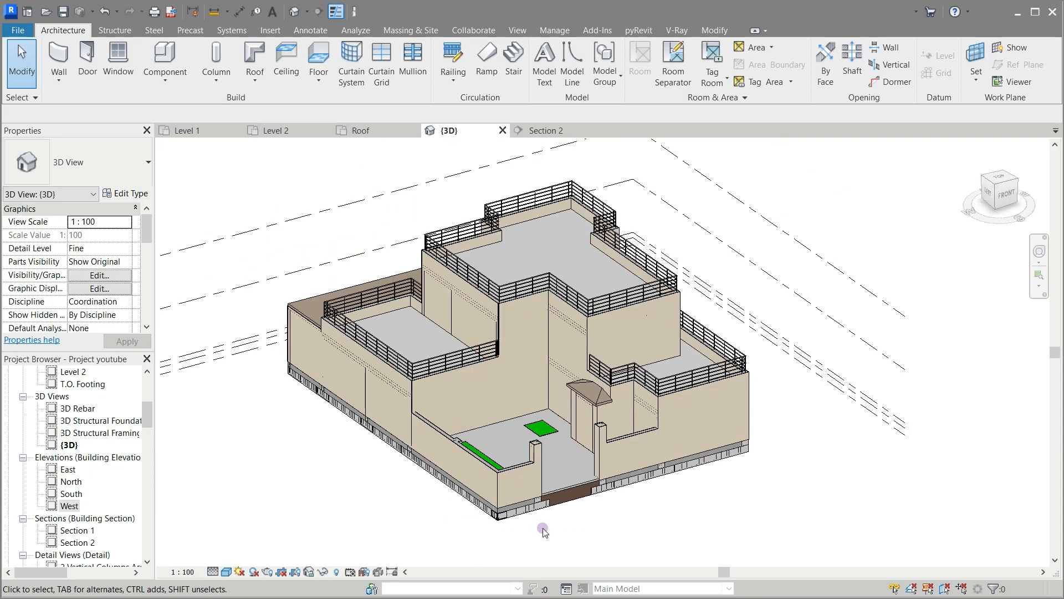
pyautogui.click(231, 573)
pyautogui.click(233, 556)
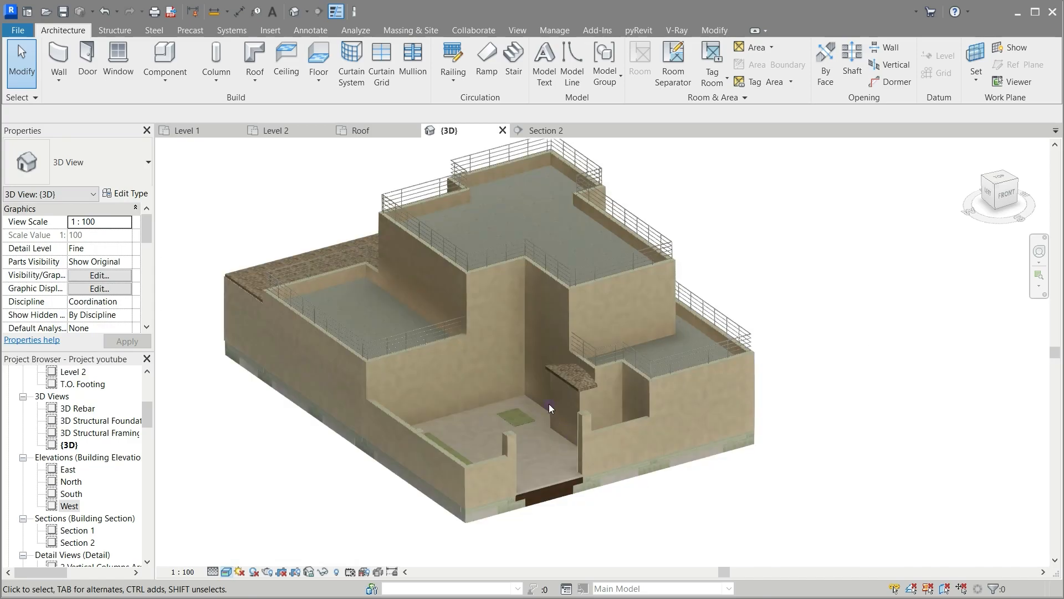
pyautogui.scroll(3, 551, 404)
pyautogui.scroll(2, 349, 257)
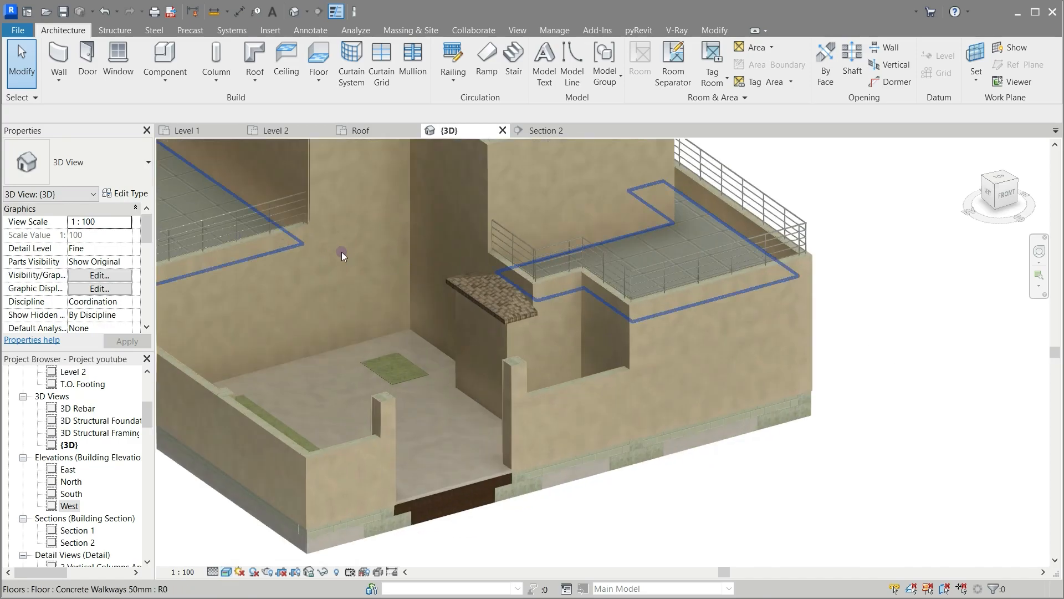
pyautogui.scroll(3, 418, 248)
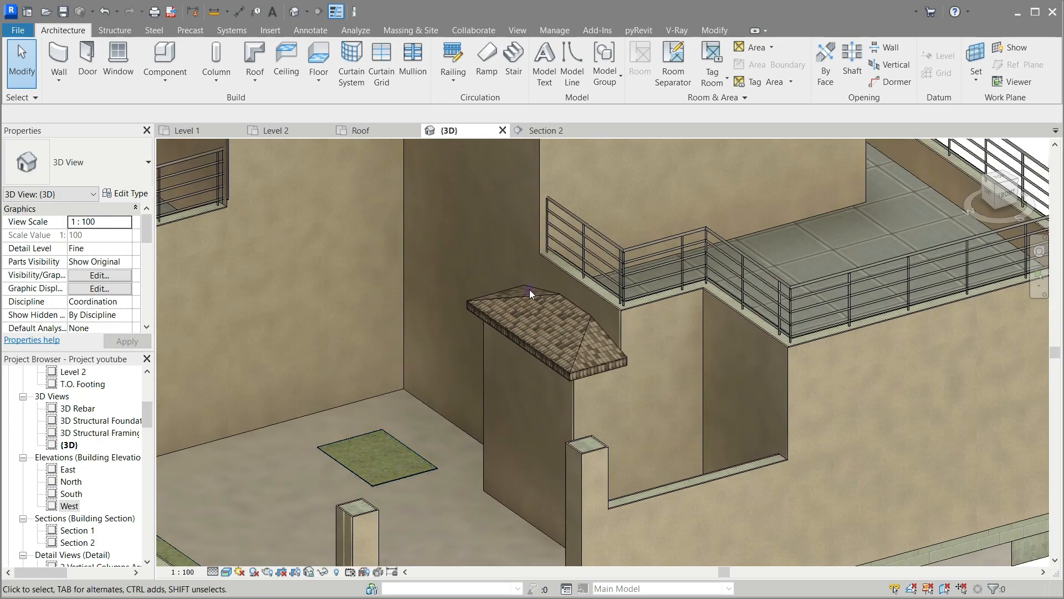
pyautogui.scroll(-1, 530, 288)
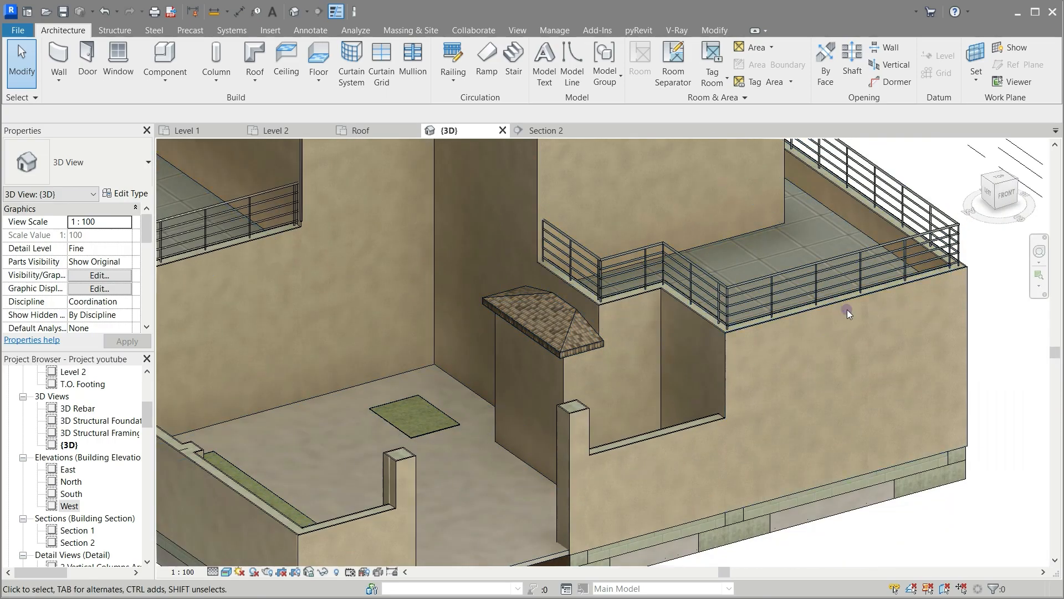
pyautogui.scroll(-1, 886, 358)
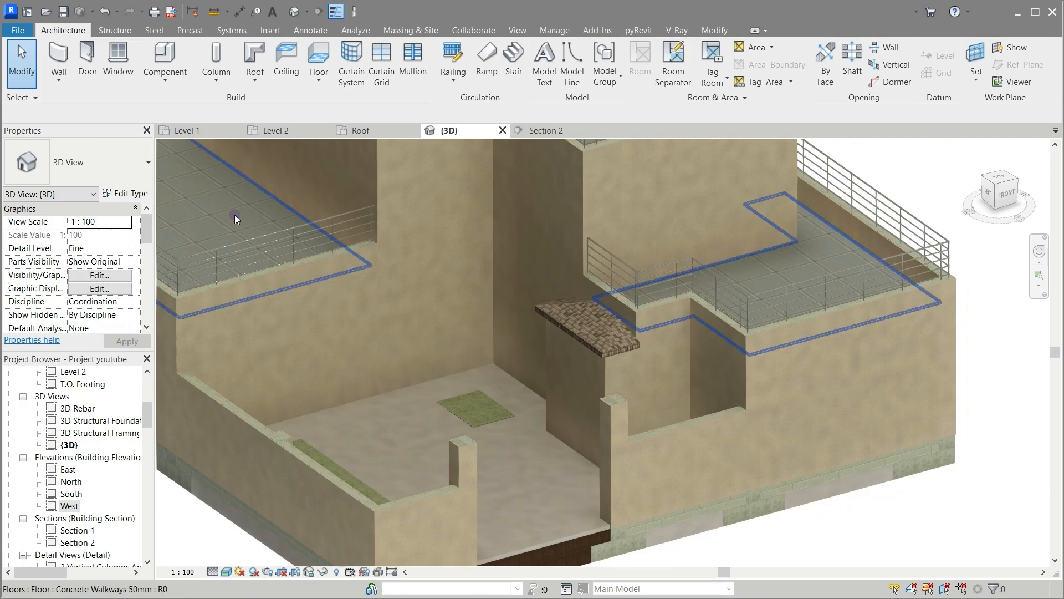
pyautogui.scroll(-3, 773, 443)
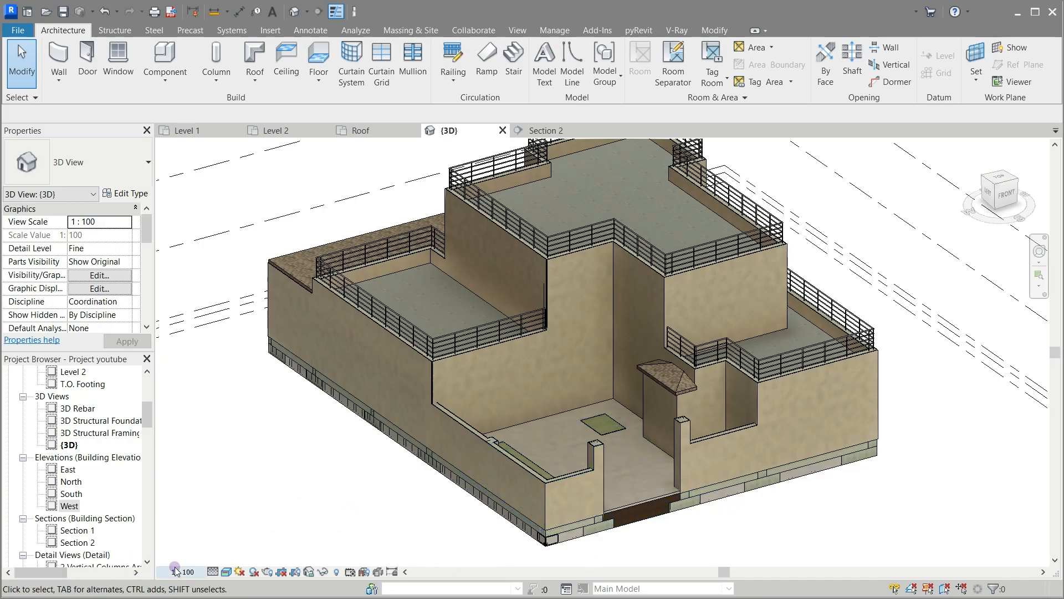
# Step: Set the 3D view's visual style to Consistent Colors
pyautogui.click(227, 572)
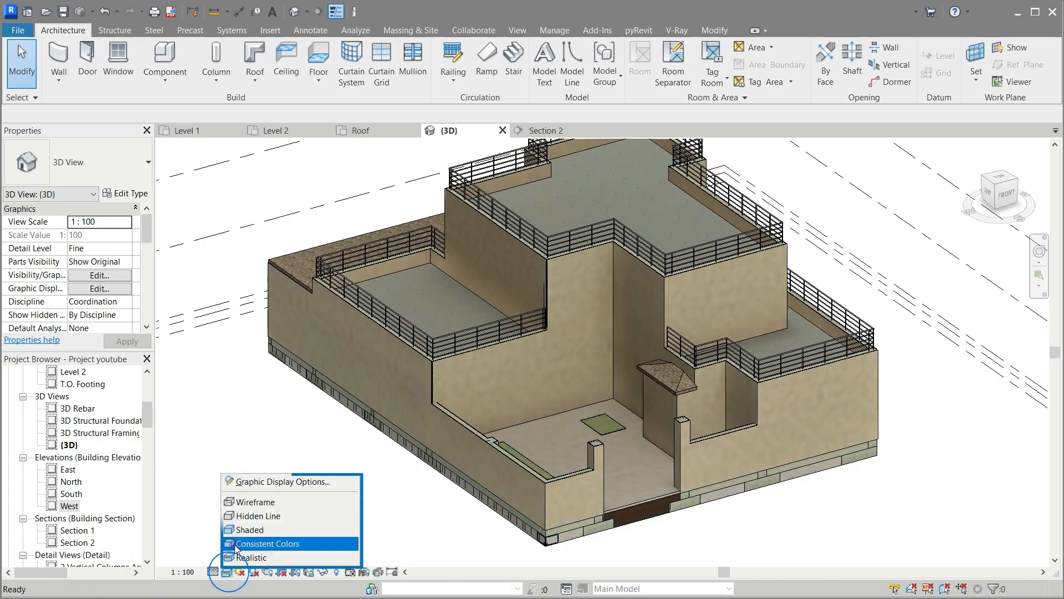
pyautogui.click(268, 544)
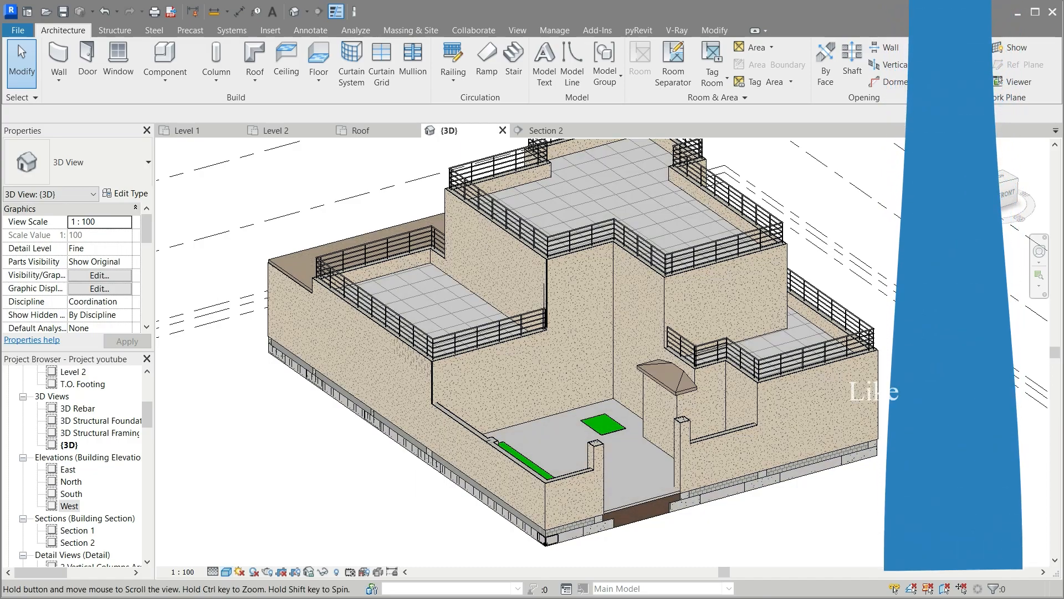
pyautogui.moveTo(948, 429); pyautogui.dragTo(882, 451, button='middle')
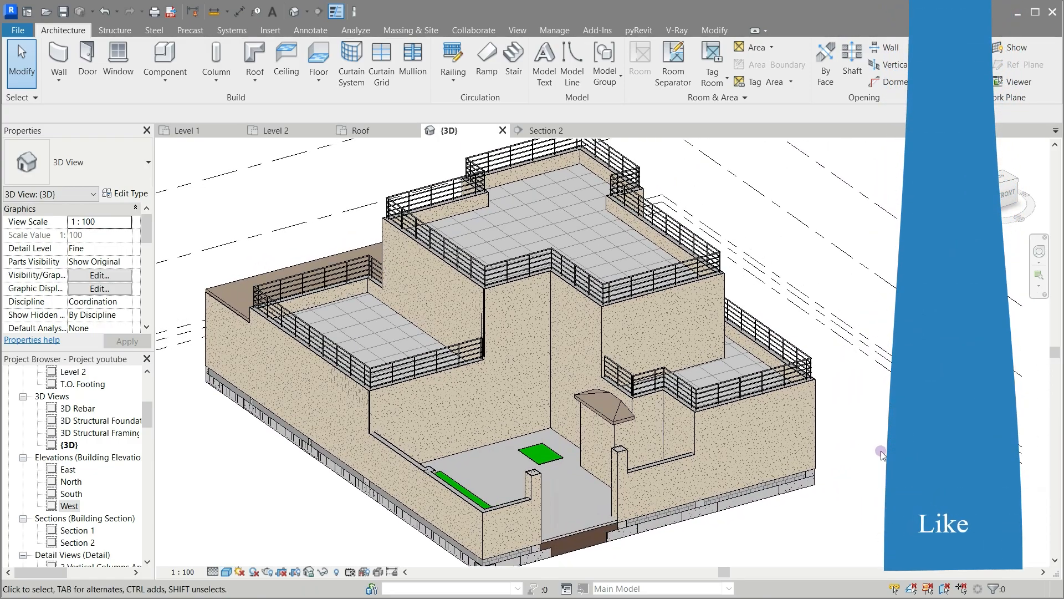
# Step: Close the Section 2, Roof and Level 2 views and save the project
pyautogui.click(589, 130)
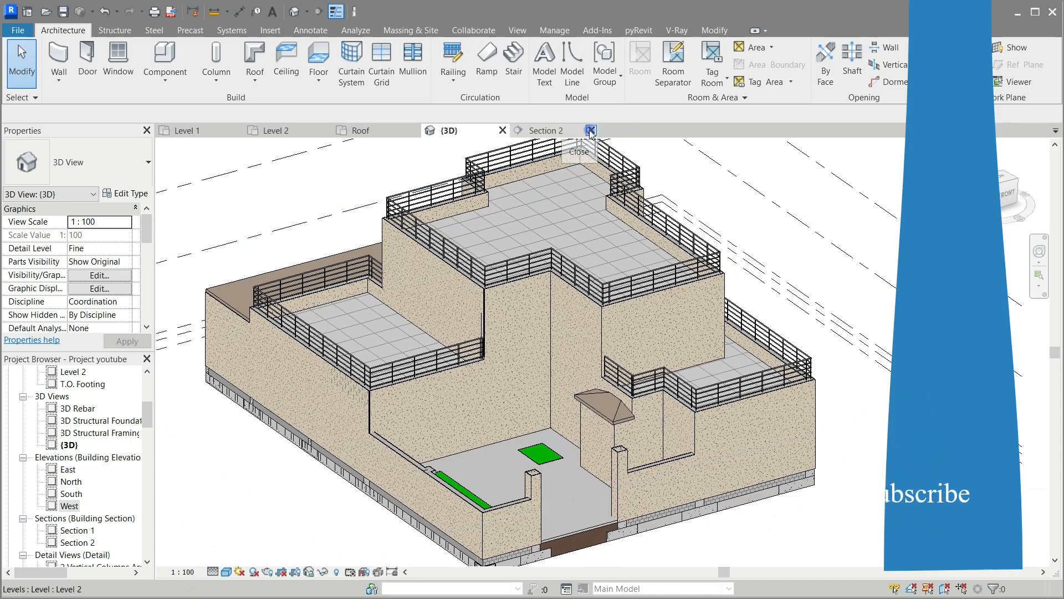
pyautogui.click(66, 11)
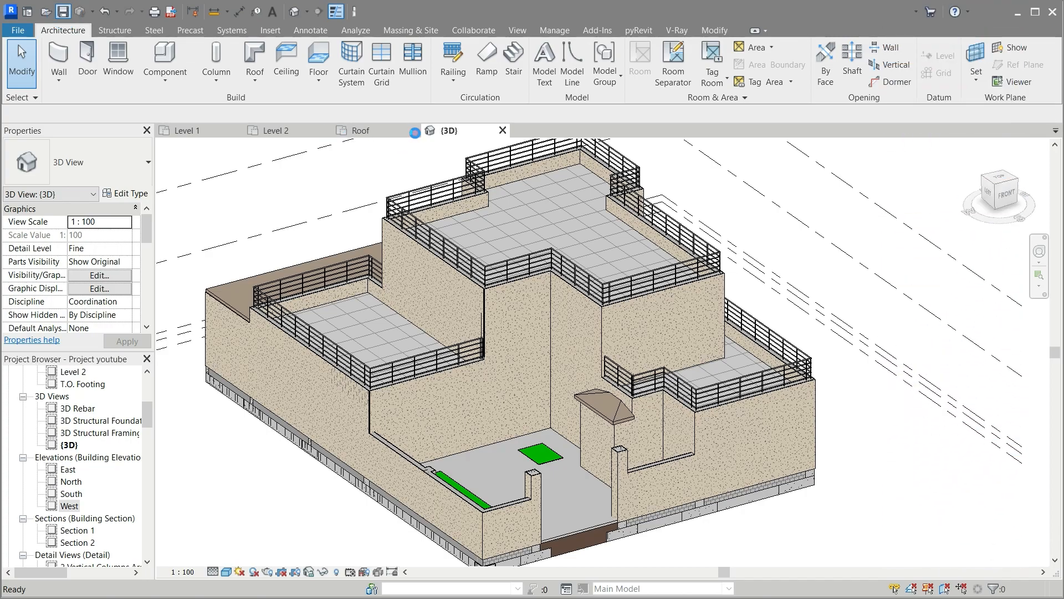
pyautogui.click(414, 130)
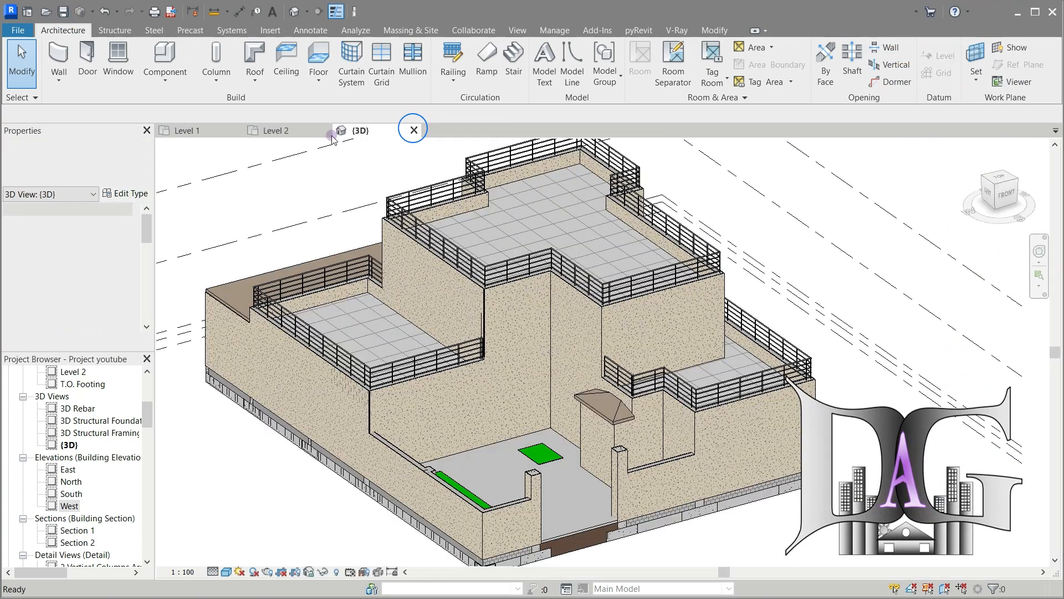
pyautogui.click(325, 130)
pyautogui.click(244, 153)
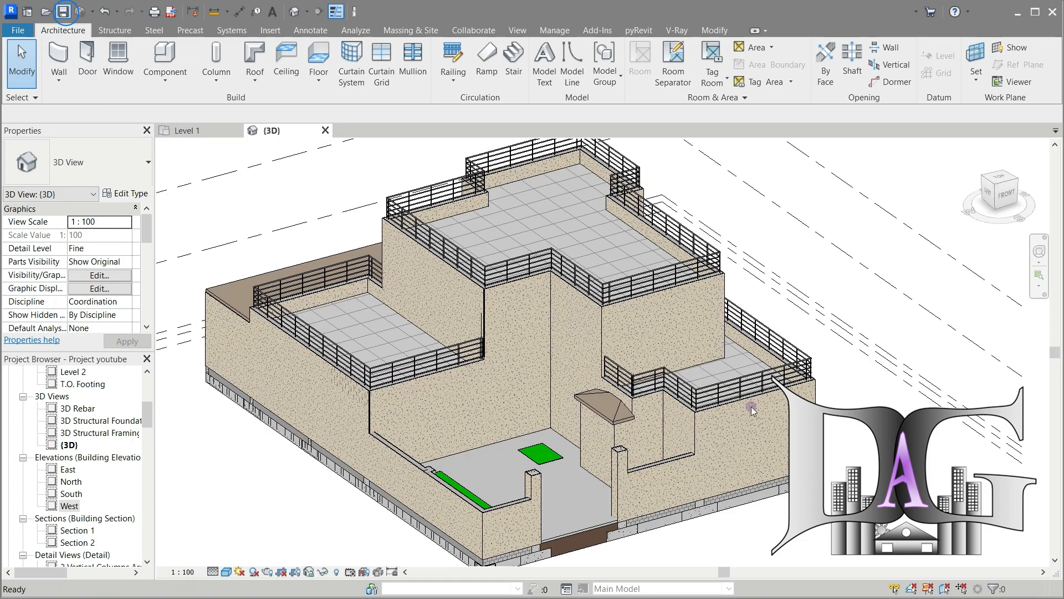